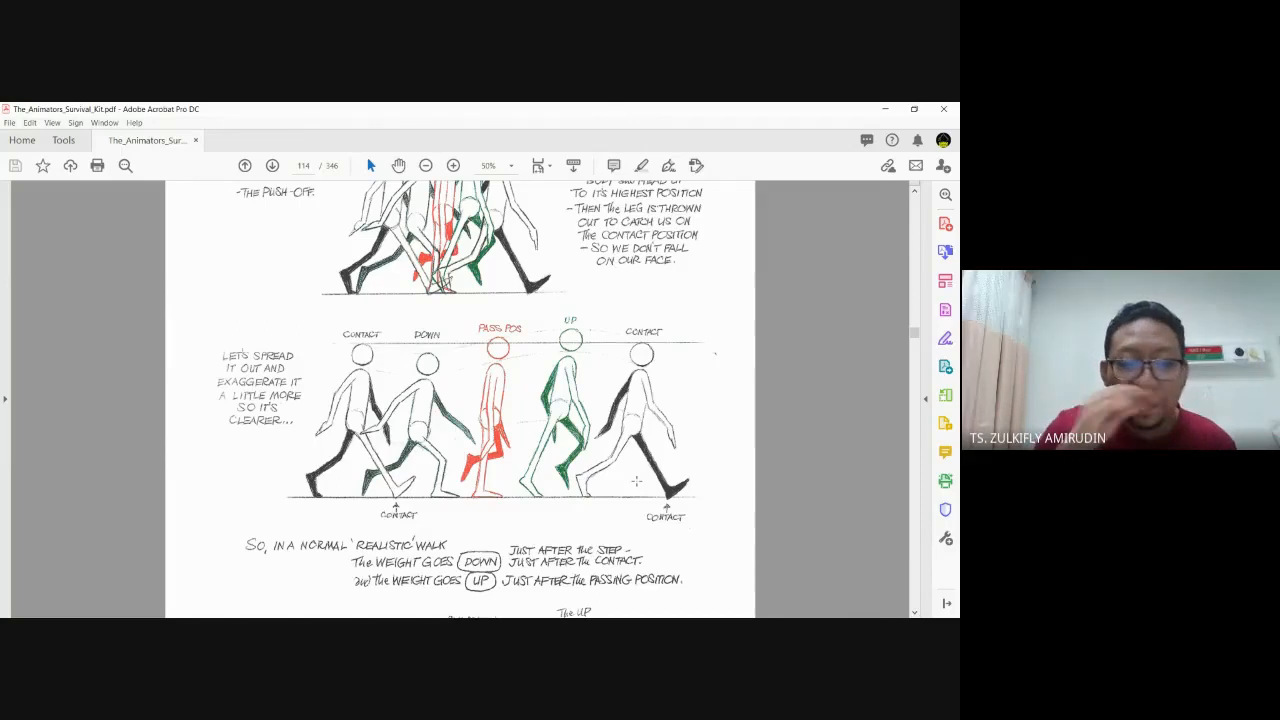
Examine the contact, down, passing and up walk poses and the timing charts for walks on 12s, 16s and 8s
scroll(630, 476, "down", 5)
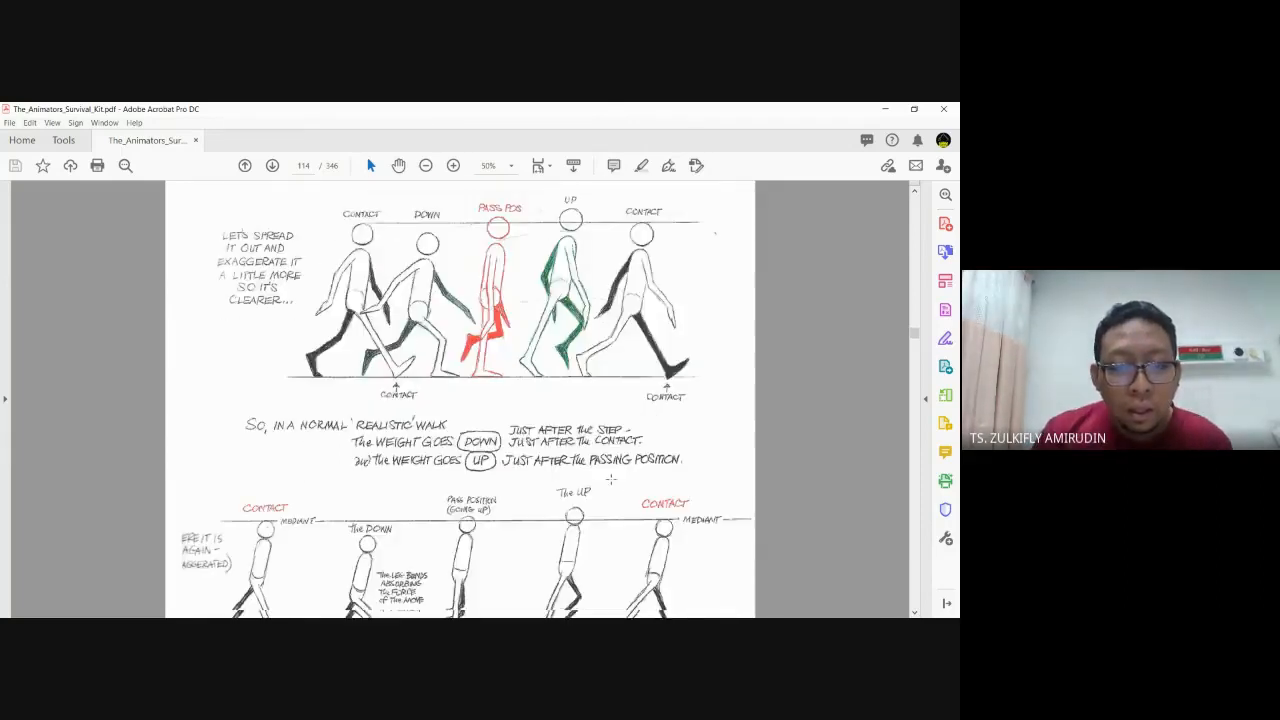
scroll(619, 469, "up", 3)
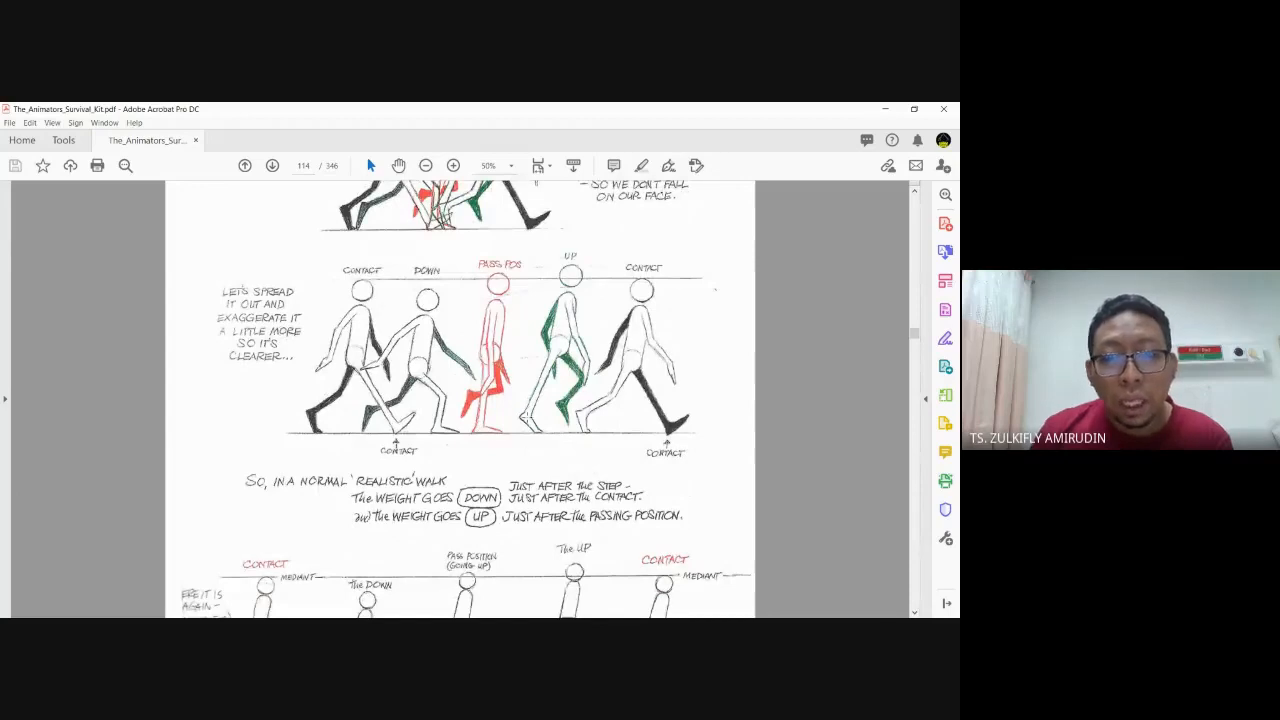
scroll(466, 266, "up", 1)
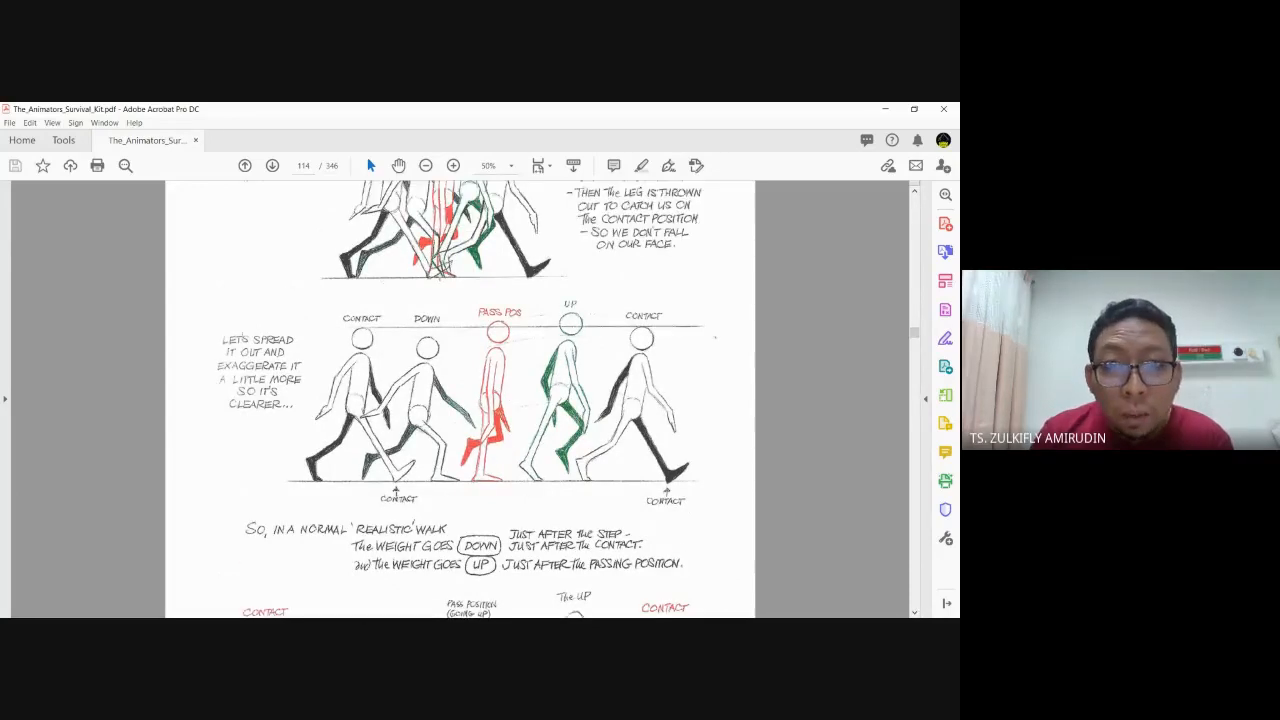
scroll(464, 265, "up", 1)
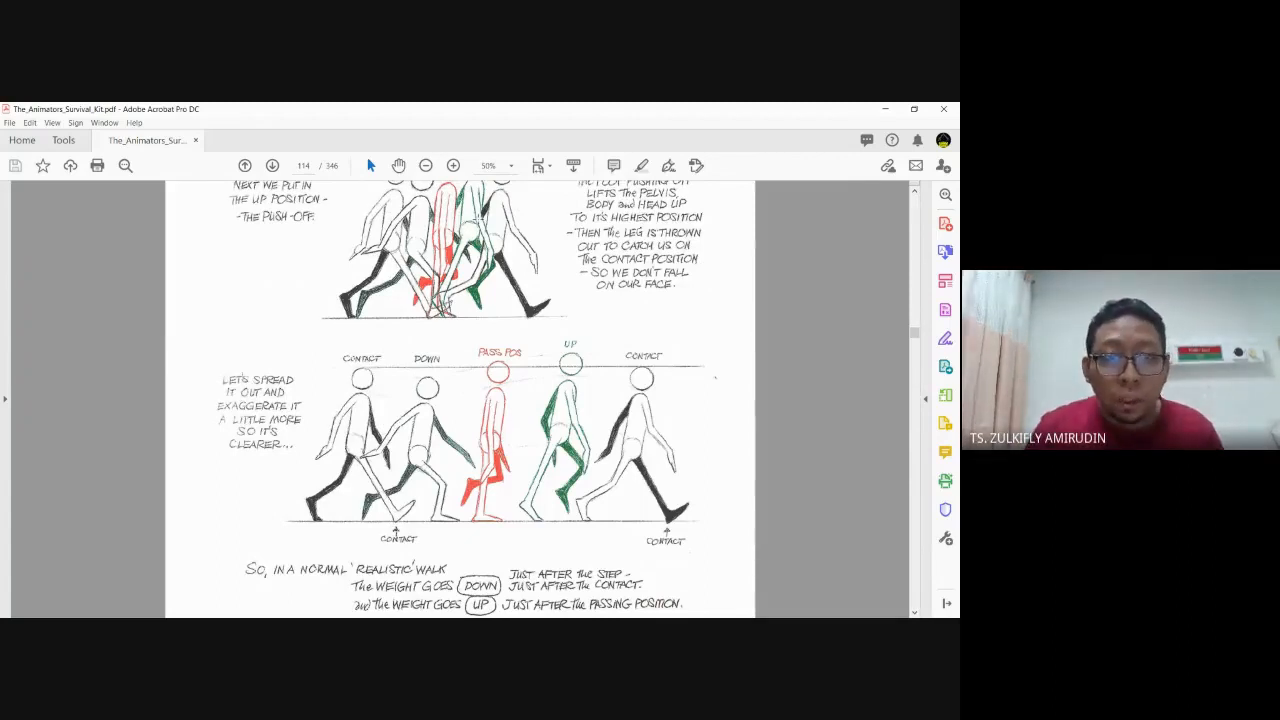
scroll(466, 268, "up", 1)
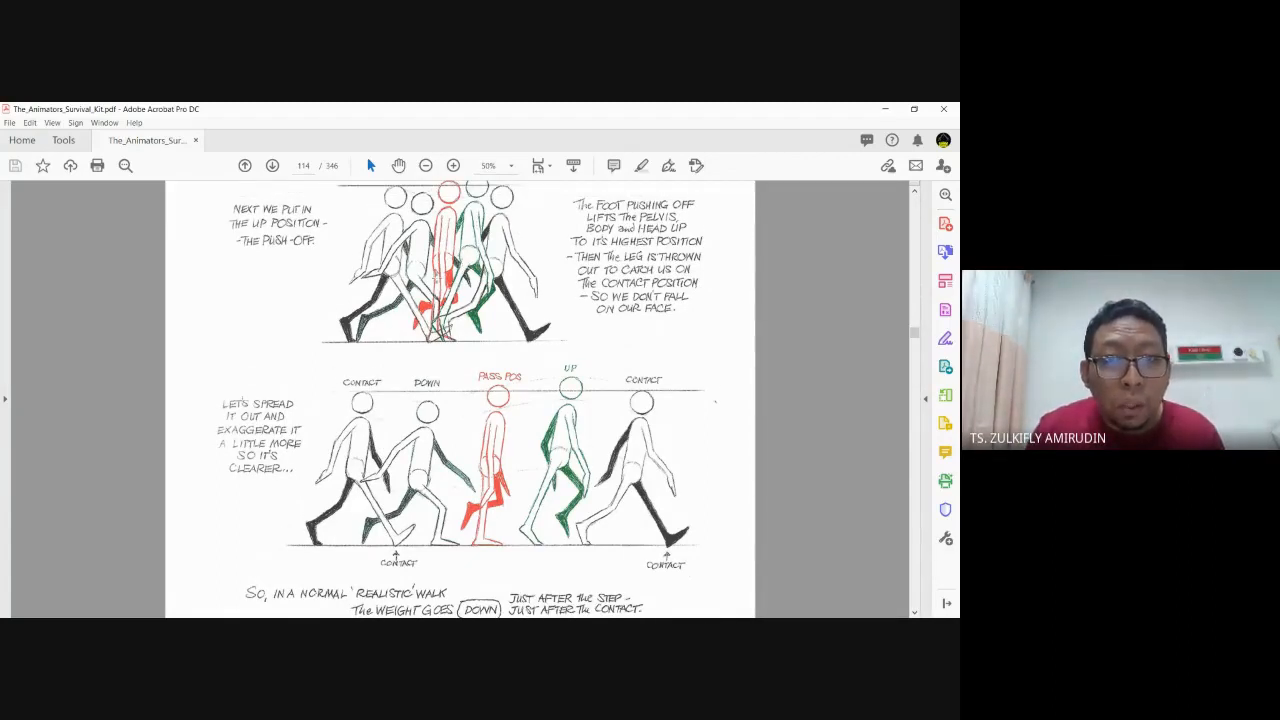
scroll(454, 394, "down", 3)
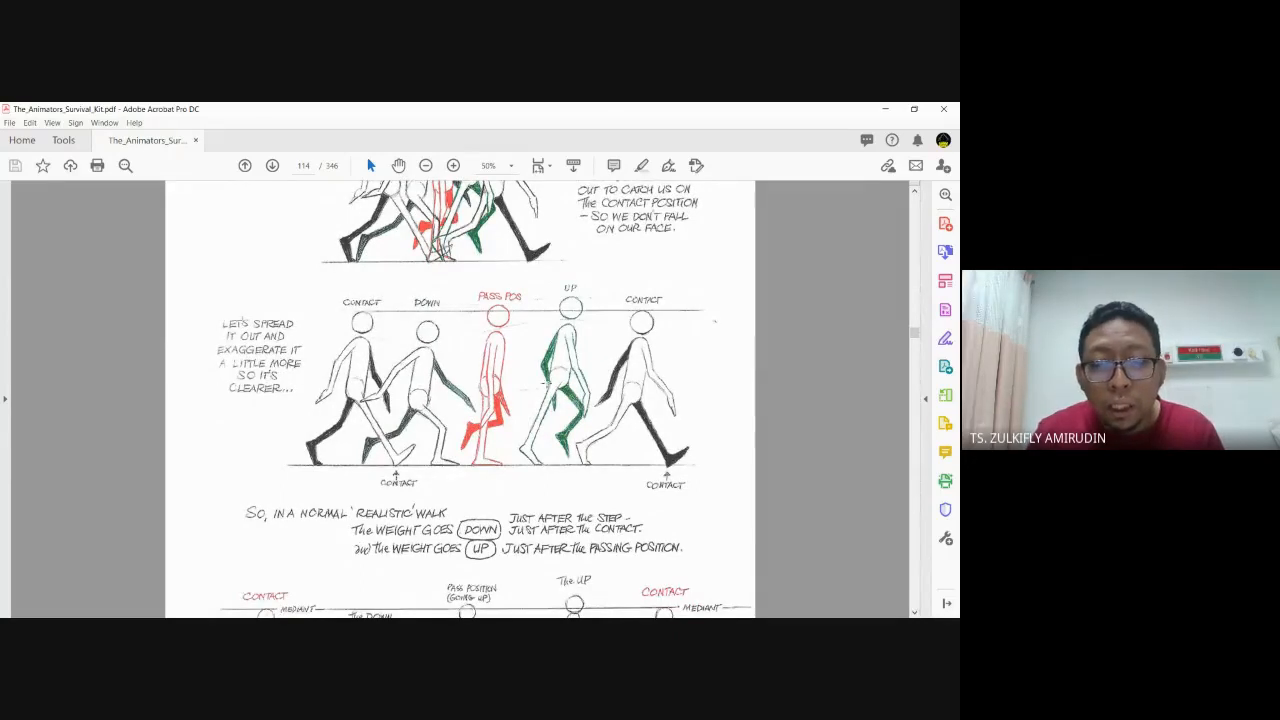
scroll(546, 376, "down", 6)
scroll(546, 376, "down", 5)
scroll(546, 377, "down", 2)
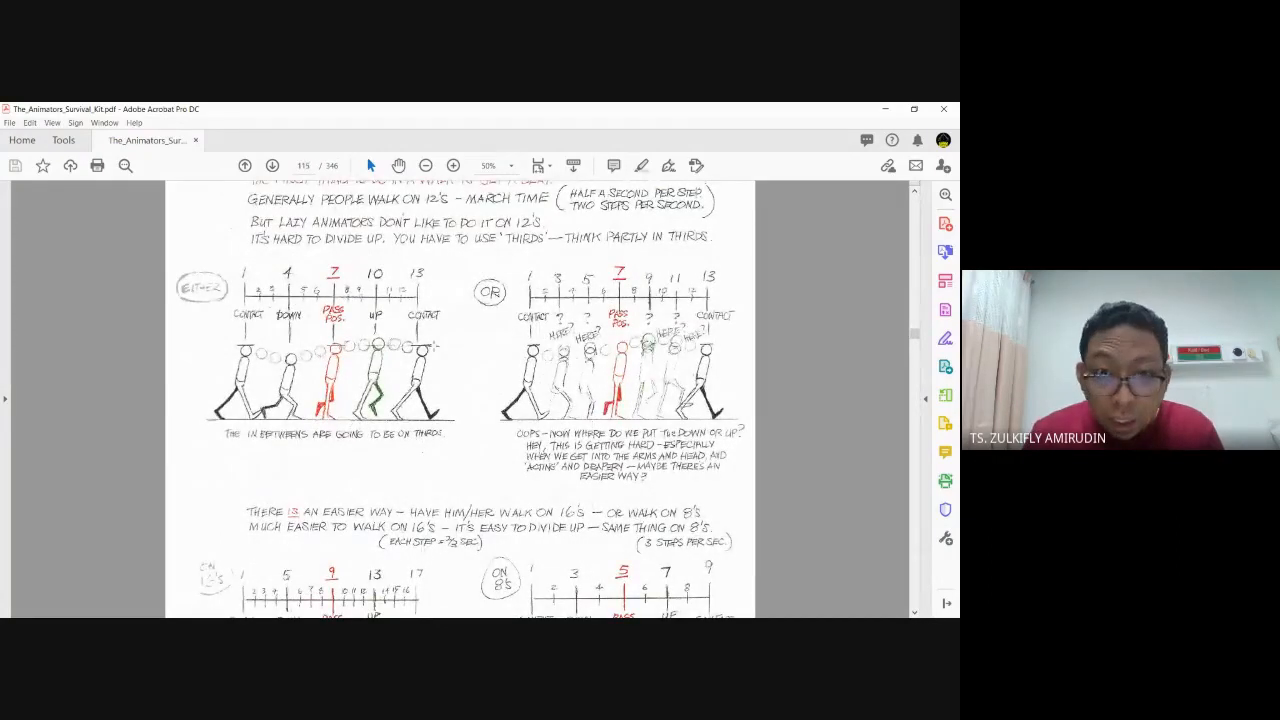
scroll(422, 342, "down", 7)
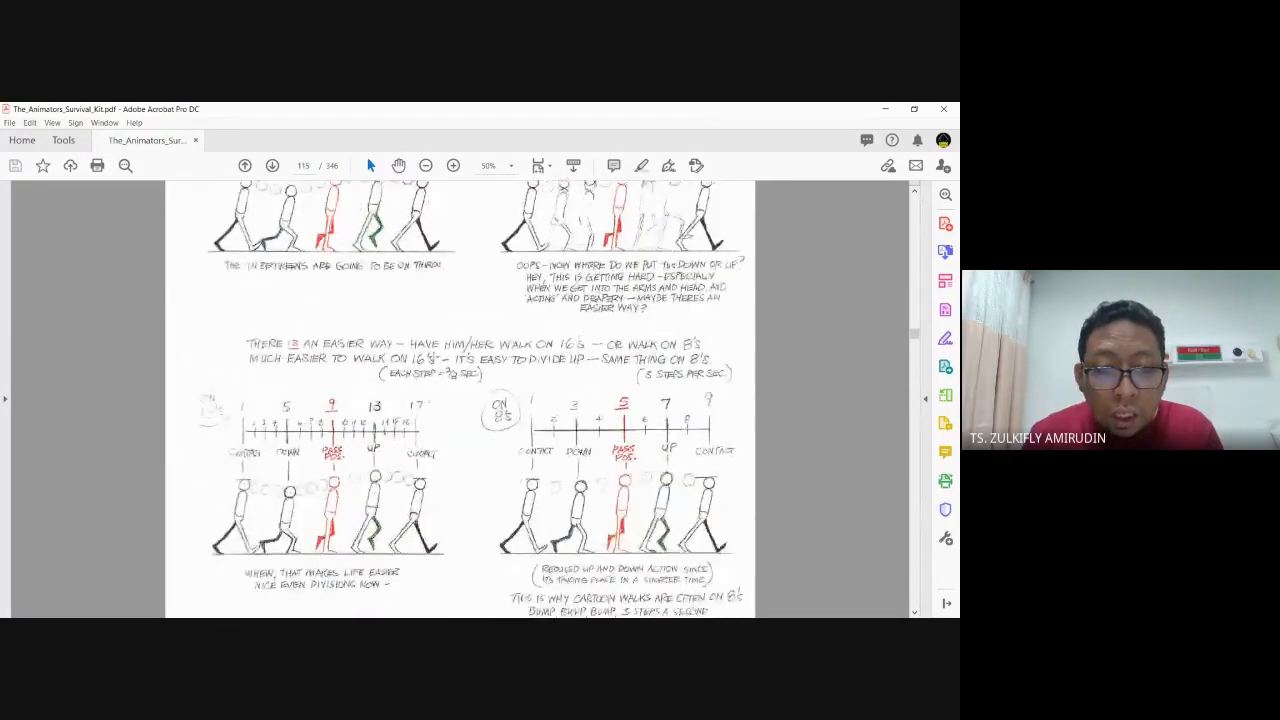
scroll(433, 355, "down", 10)
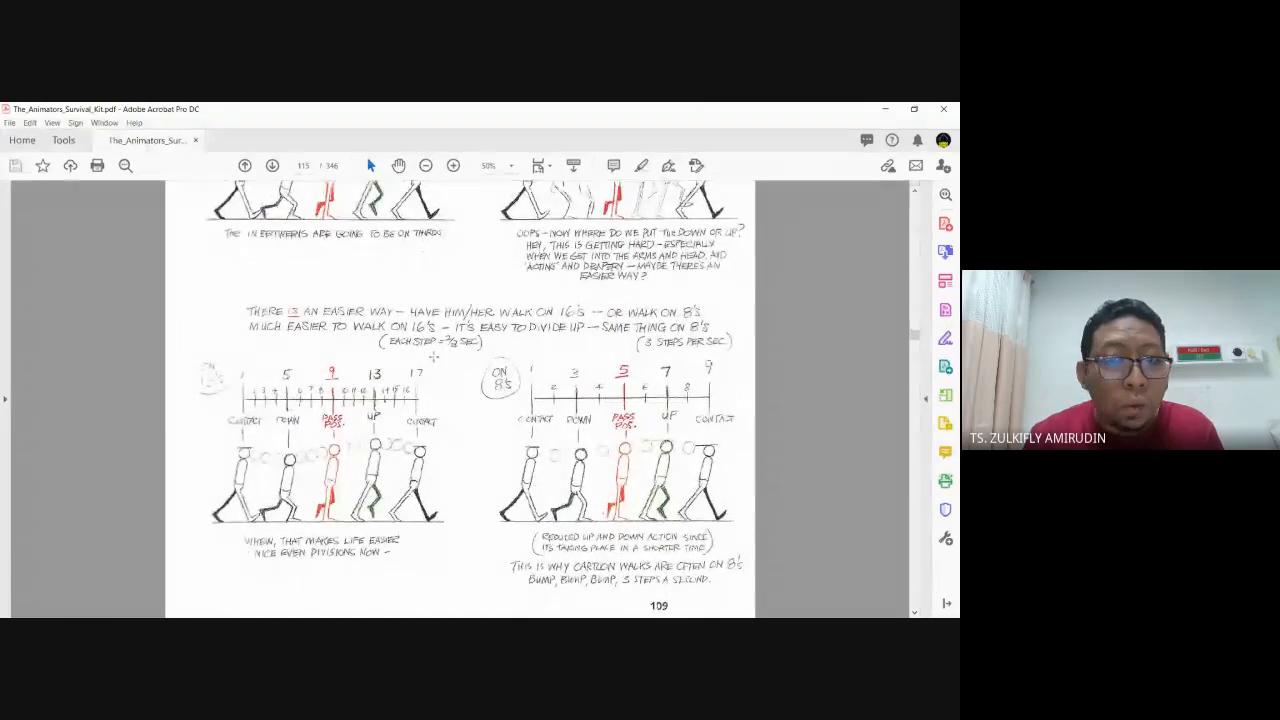
scroll(455, 360, "up", 1)
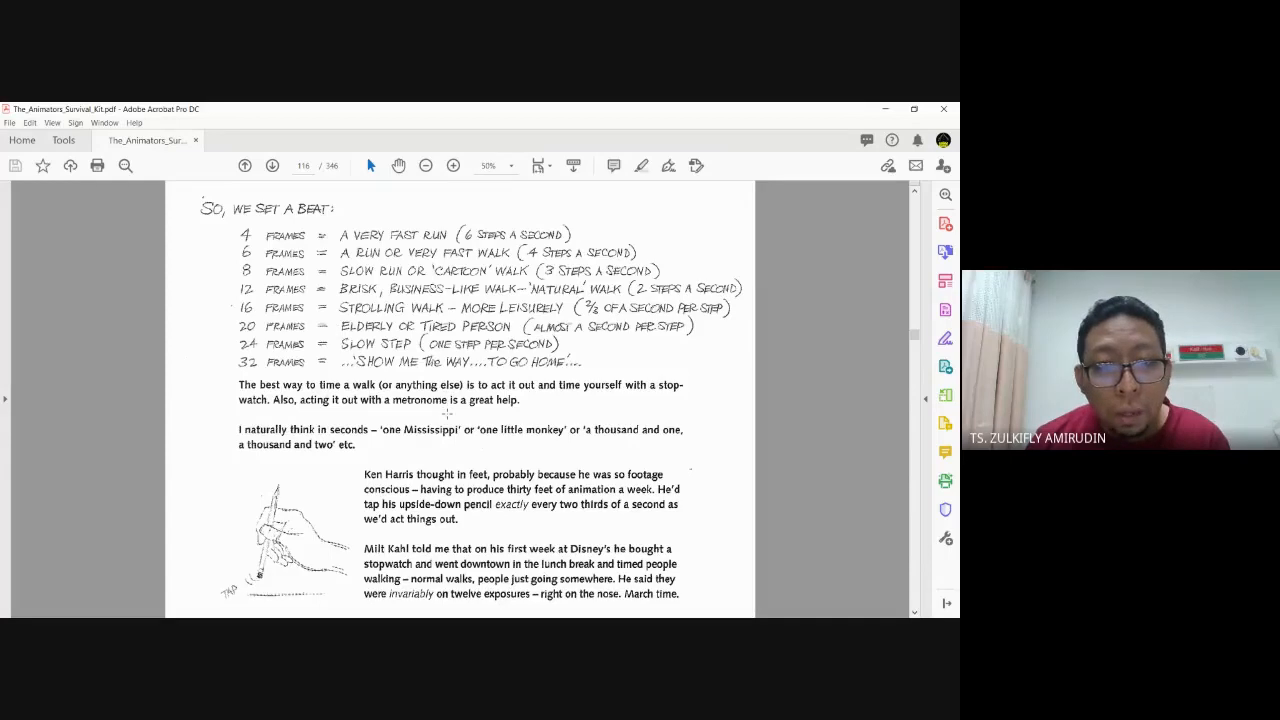
Read the frame-beat list and walk-timing notes on pages 116 and 117, and return to the page 115 timing charts
scroll(452, 413, "down", 1)
scroll(447, 413, "down", 3)
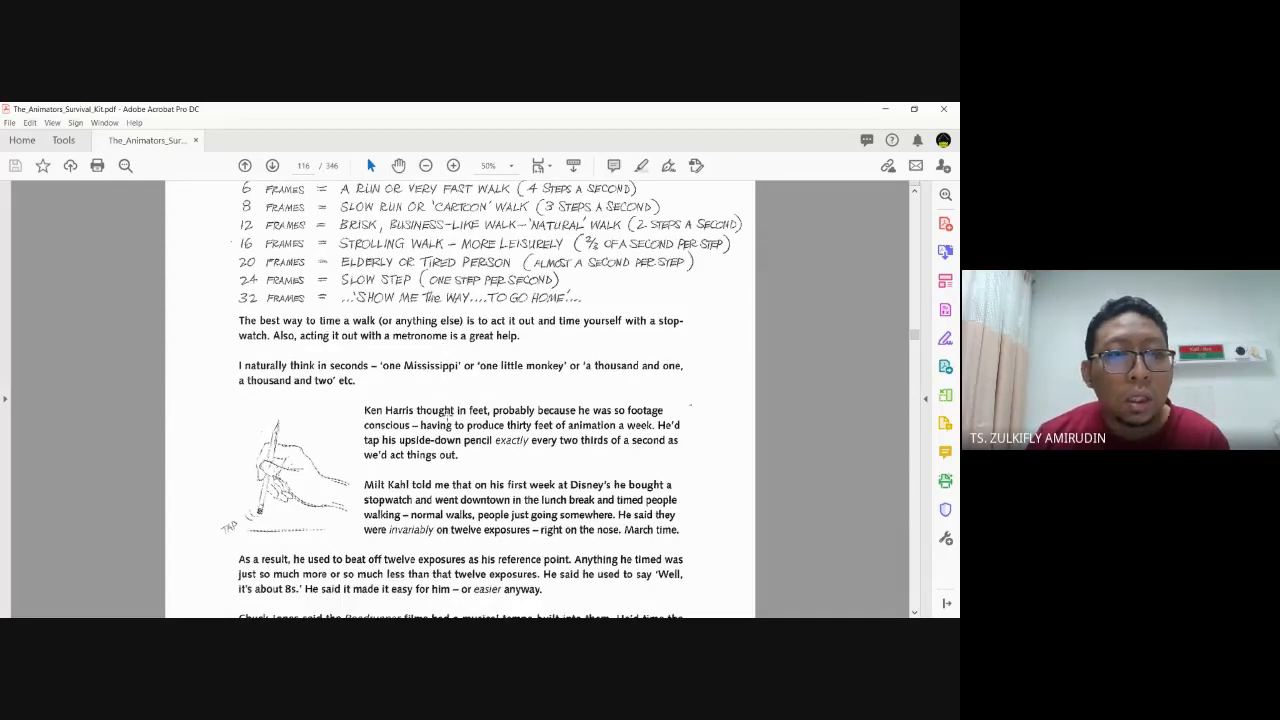
scroll(440, 387, "down", 5)
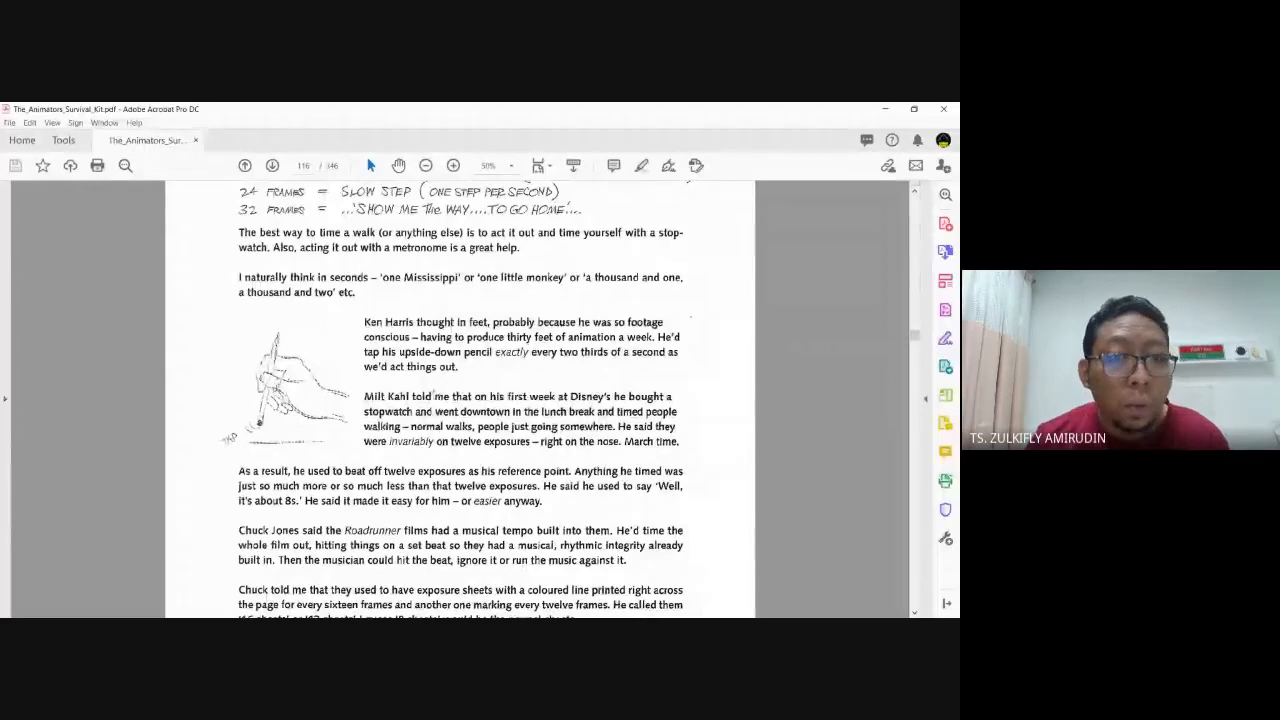
scroll(440, 390, "down", 2)
scroll(432, 394, "down", 5)
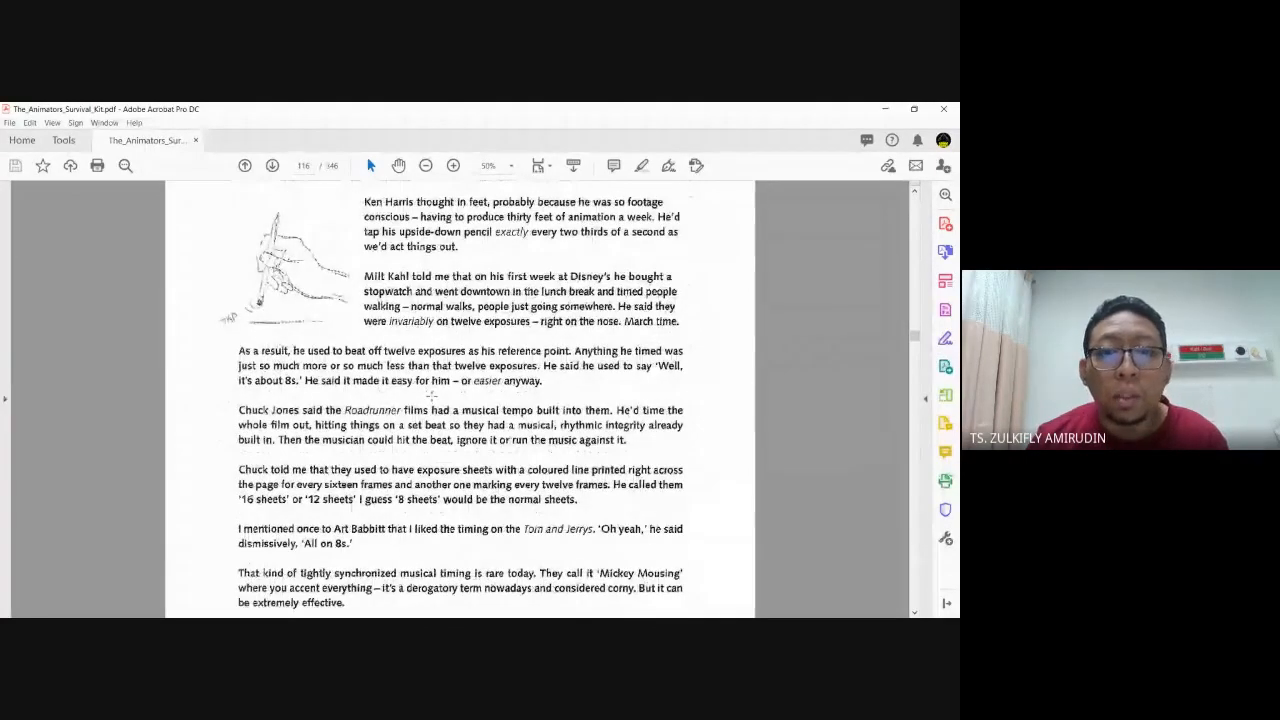
scroll(432, 396, "down", 15)
scroll(432, 396, "down", 2)
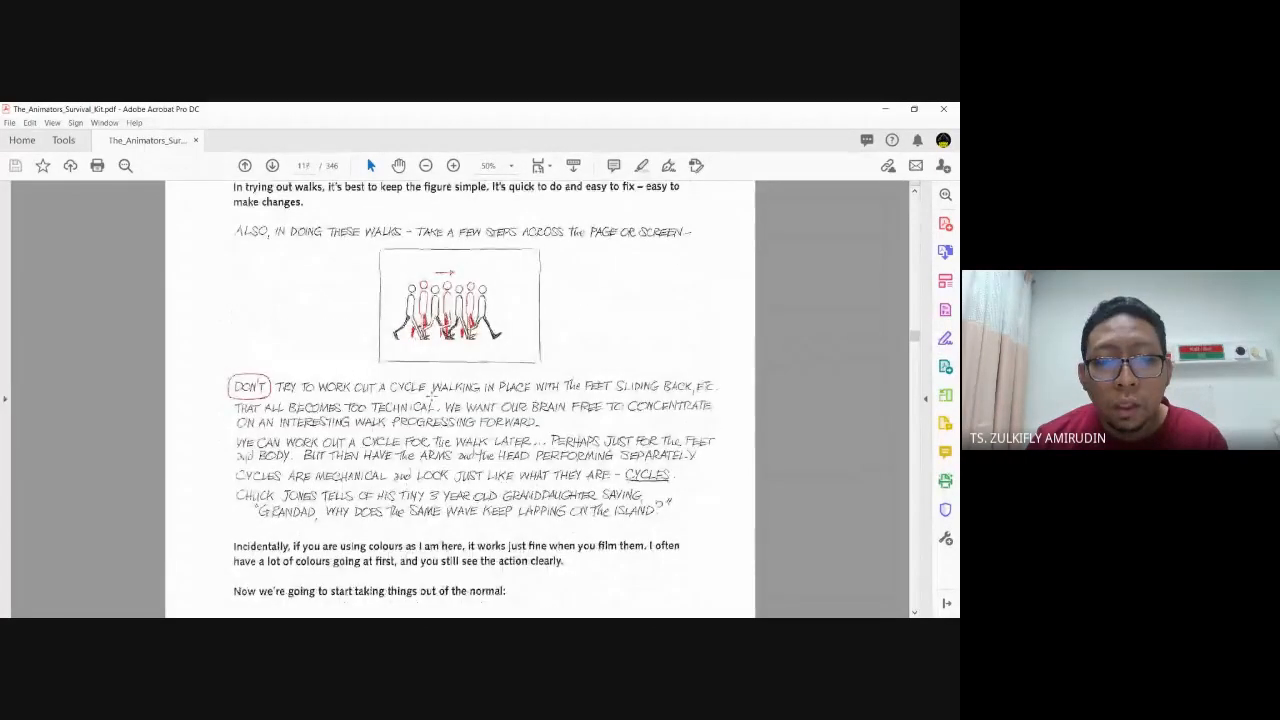
scroll(432, 390, "up", 17)
scroll(431, 384, "up", 10)
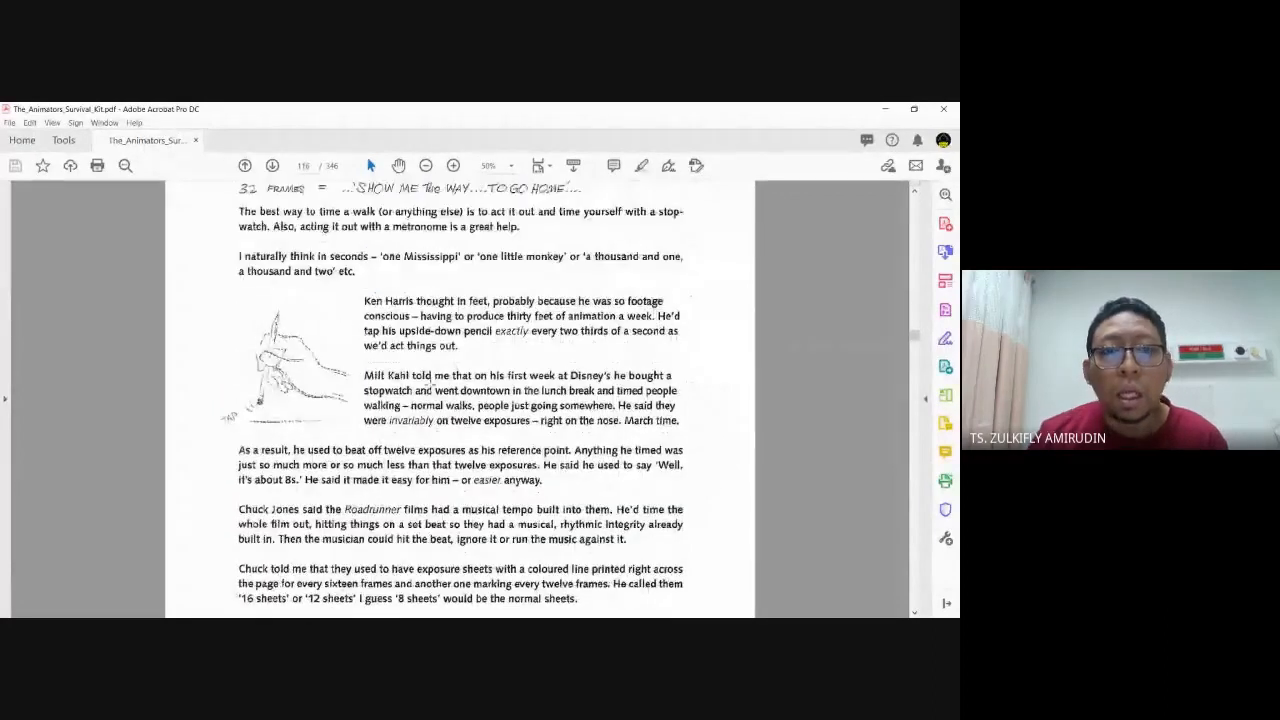
scroll(428, 384, "down", 20)
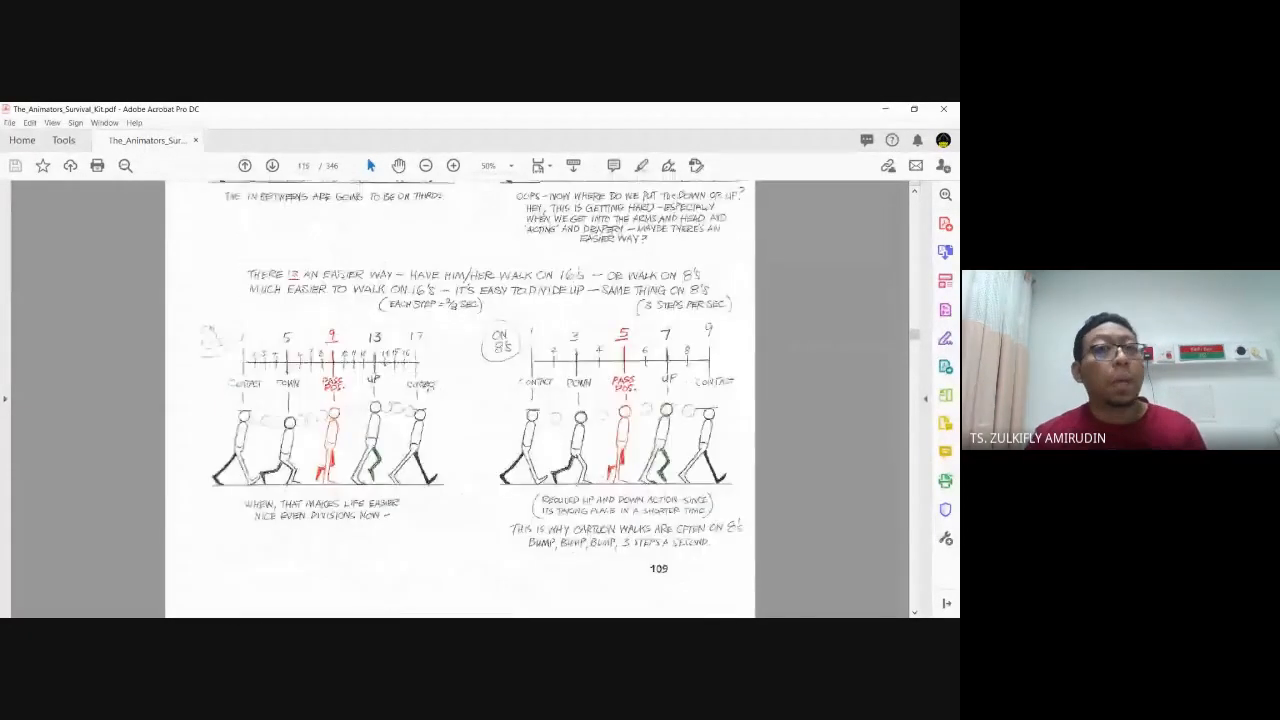
scroll(428, 378, "up", 7)
scroll(427, 377, "up", 8)
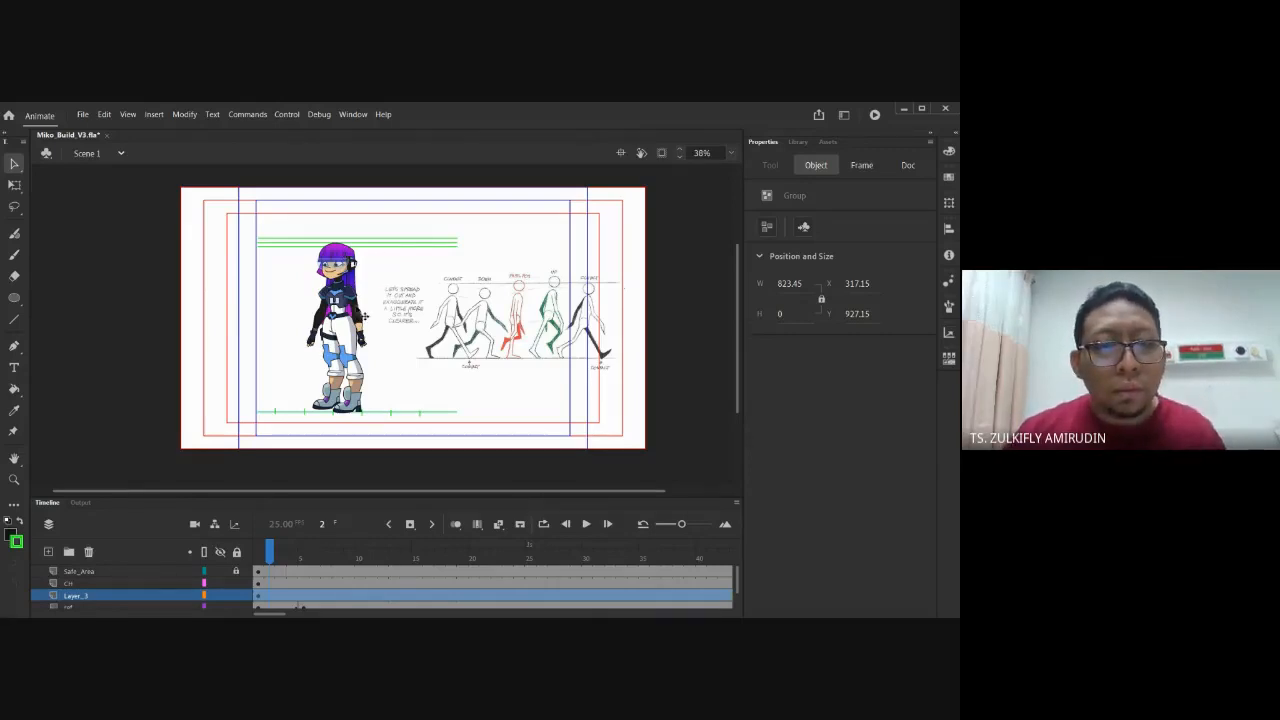
In Adobe Animate, return the playhead to frame 1 and clear the selection on the stage
left_click_drag(277, 557, 258, 557)
left_click(425, 466)
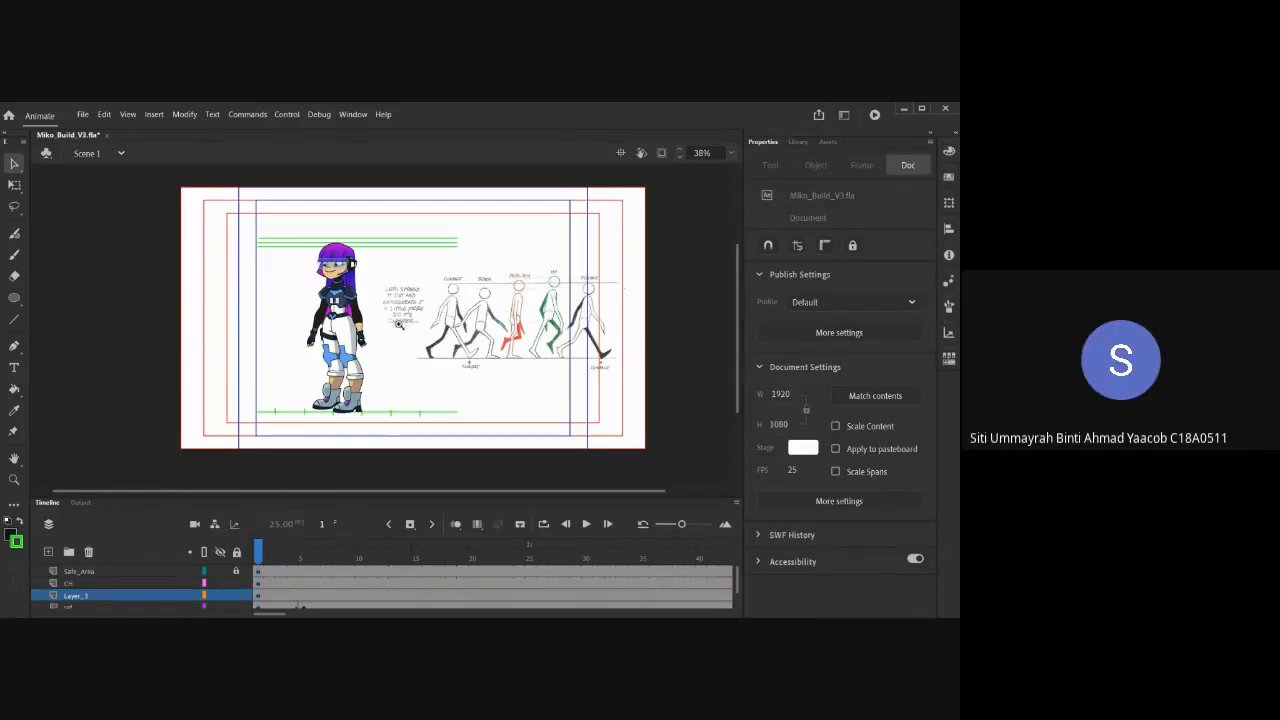
scroll(408, 327, "up", 4)
scroll(486, 320, "down", 4)
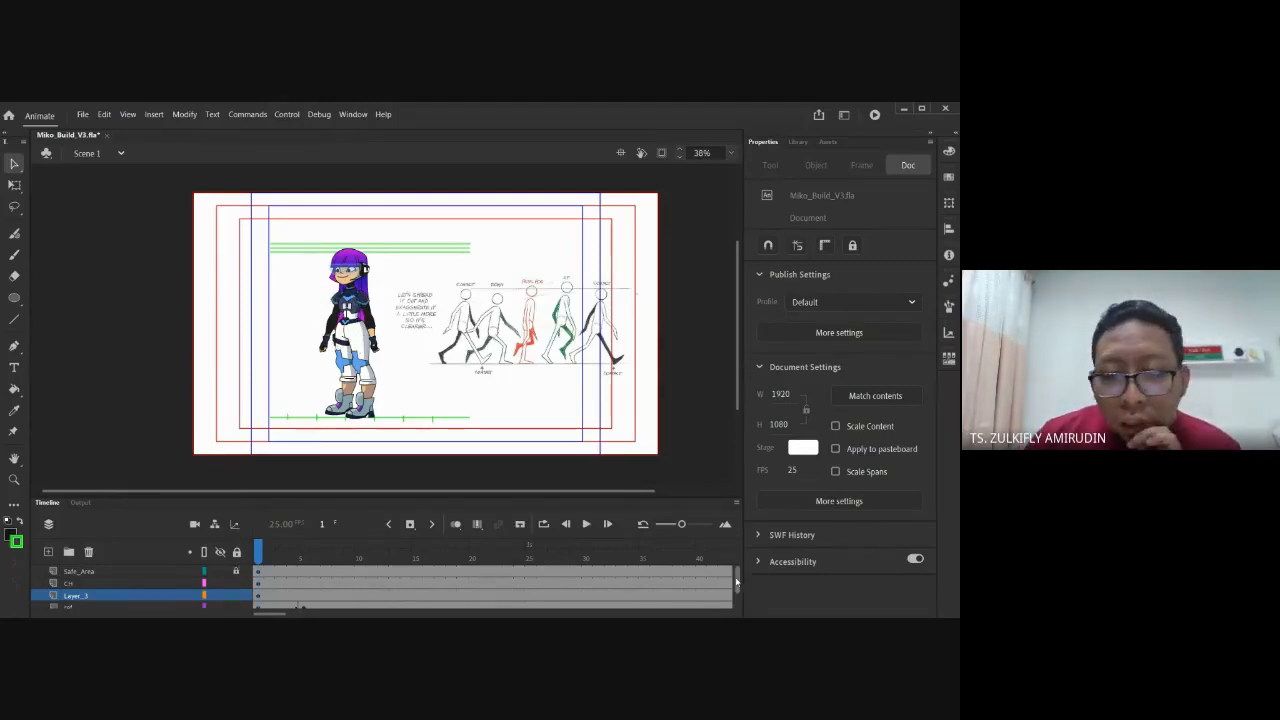
Compare the character turnaround on Layer_1 with the walk reference by toggling both layers' visibility, leaving ref shown and Layer_1 hidden
scroll(738, 580, "down", 1)
left_click(220, 595)
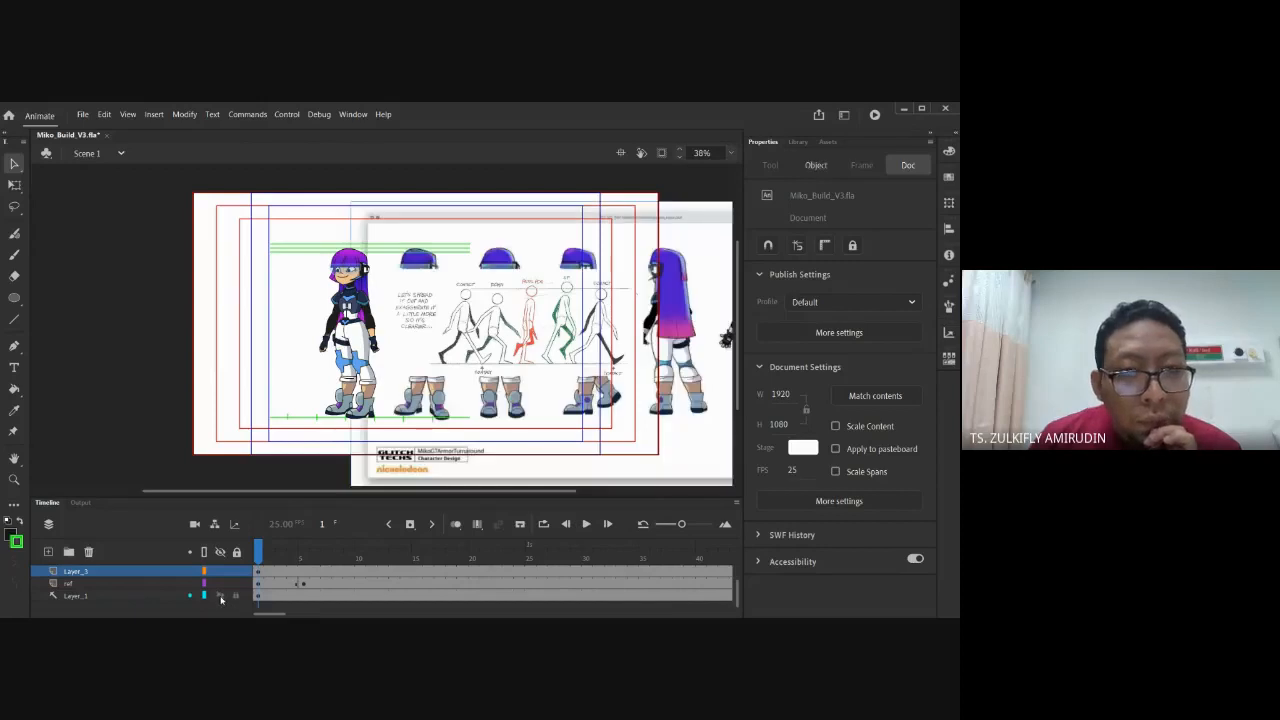
left_click(220, 583)
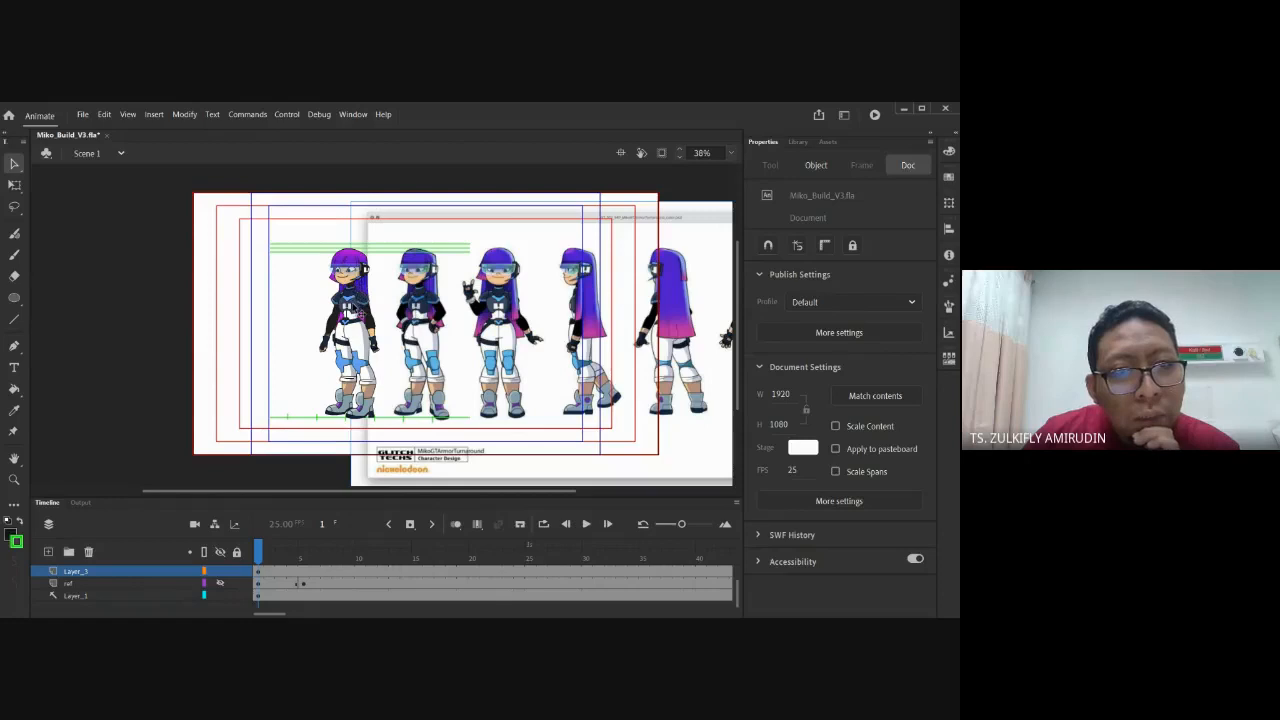
left_click(220, 595)
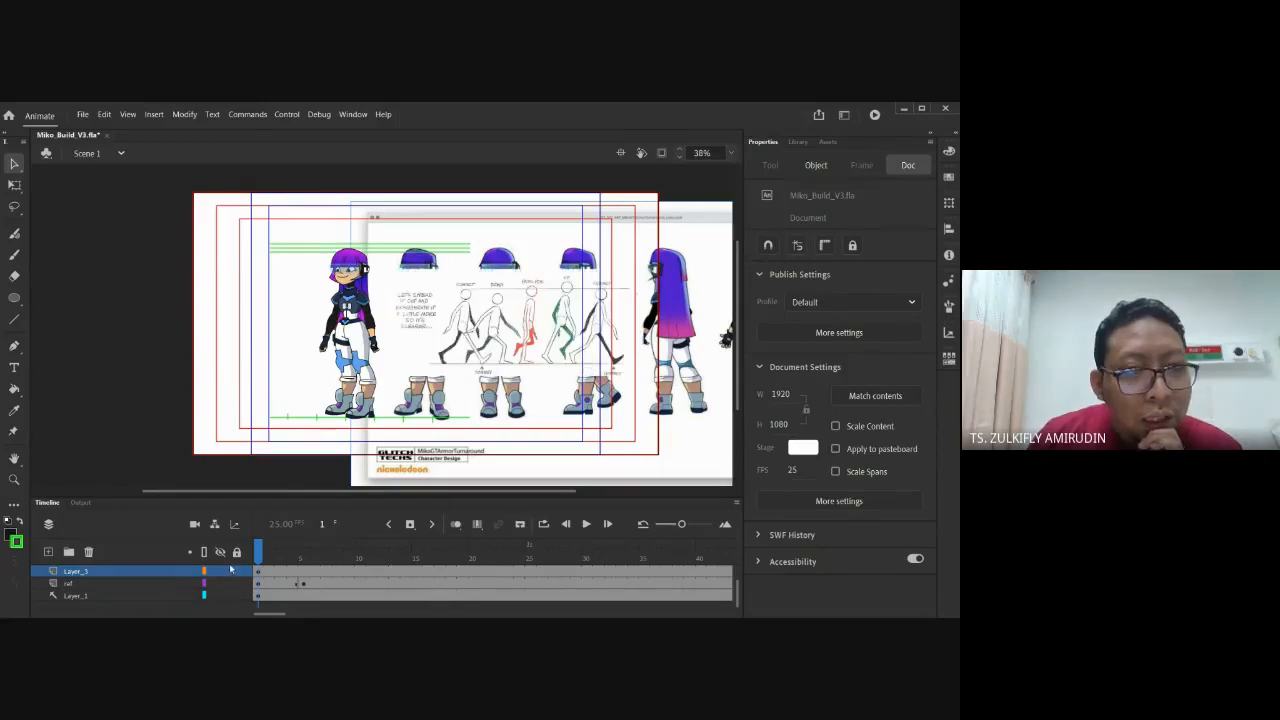
left_click(220, 596)
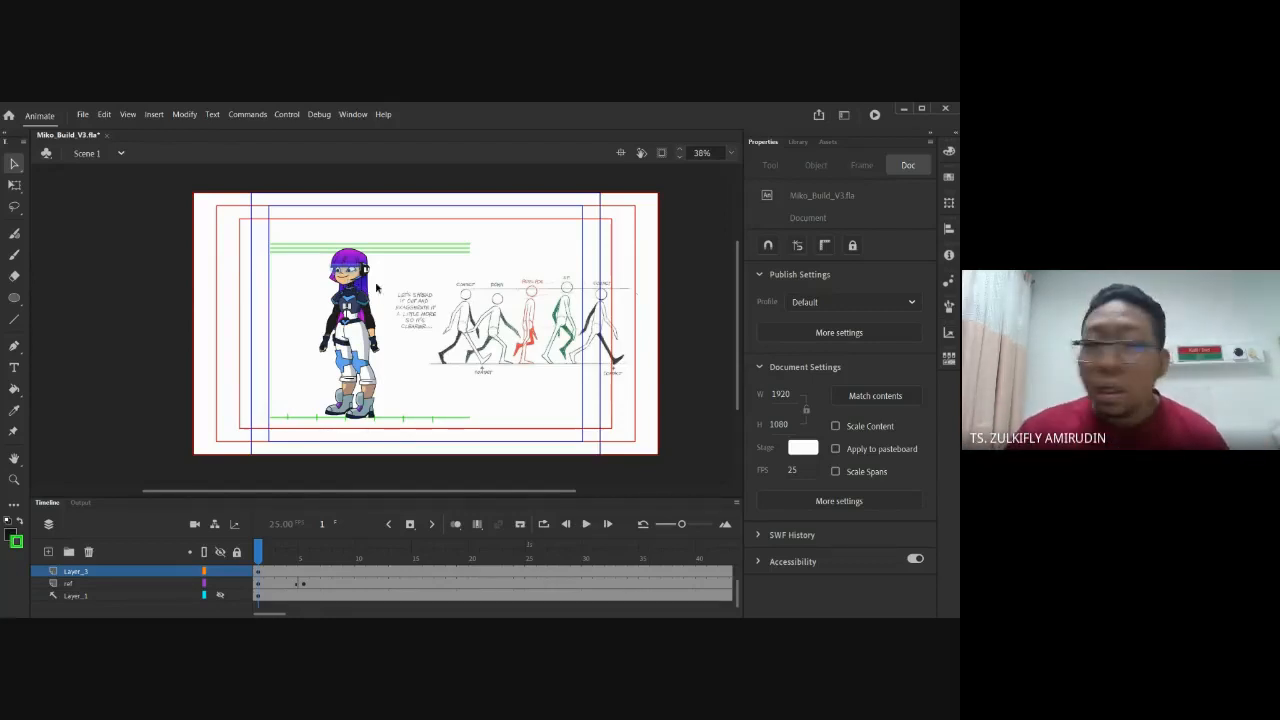
Inspect the character beside the walk reference, briefly play the timeline, and return the playhead to frame 1
left_click(356, 359, "ctrl")
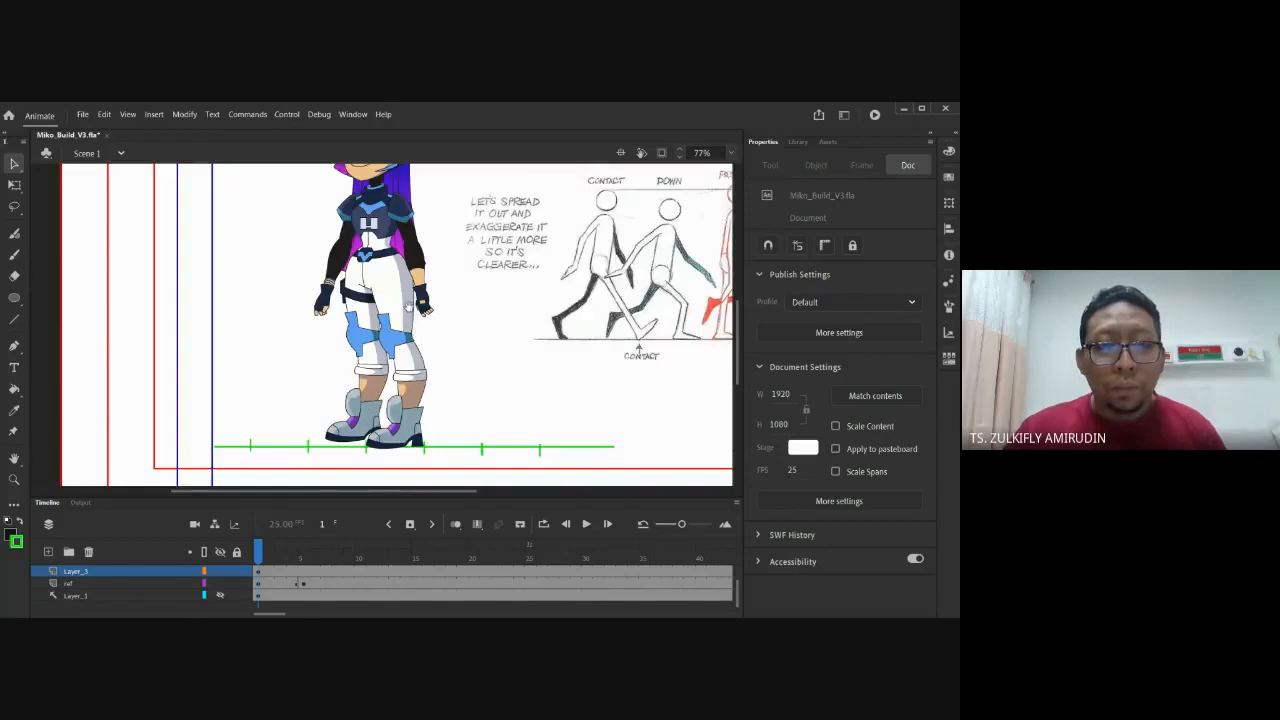
left_click_drag(412, 323, 427, 347)
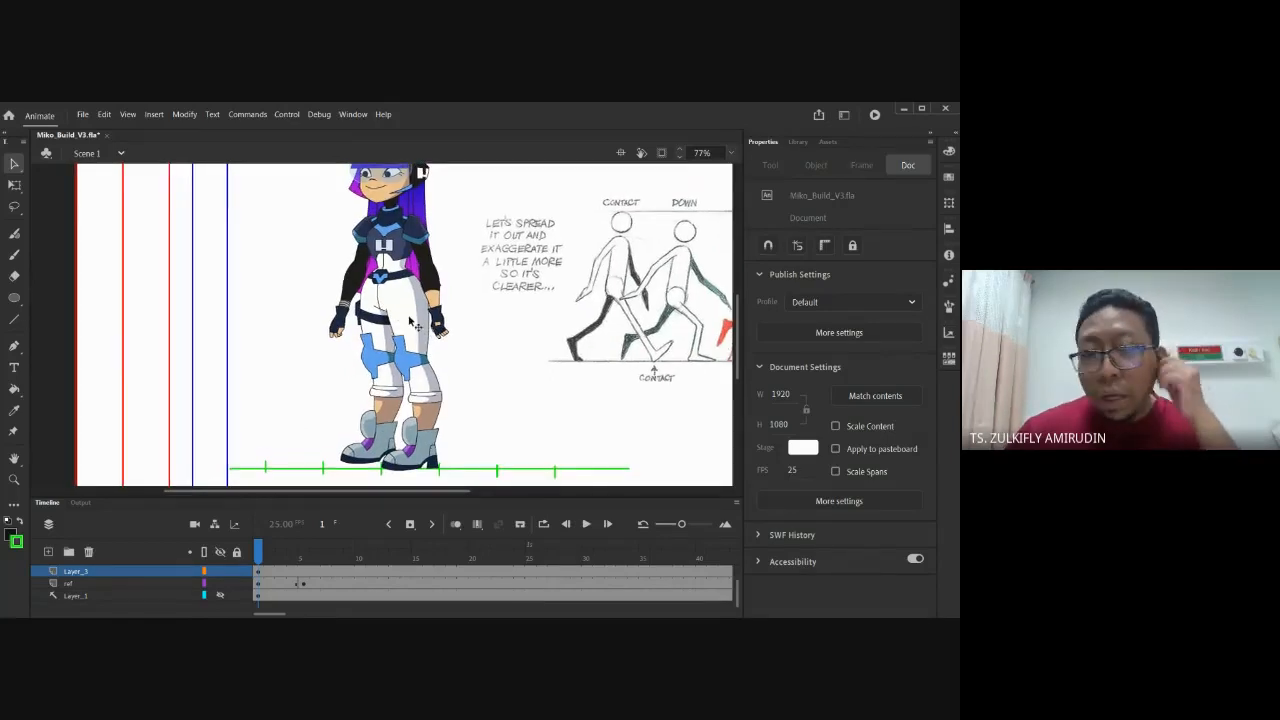
key("ctrl+minus")
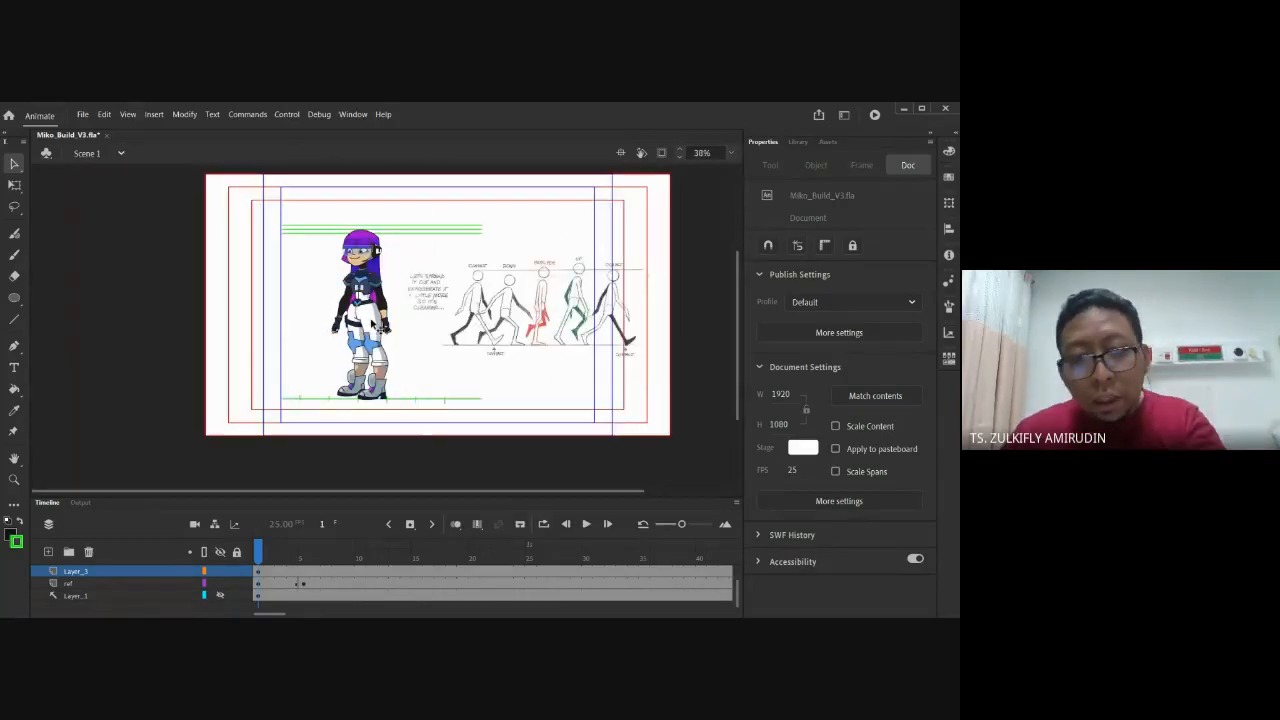
scroll(400, 322, "up", 1)
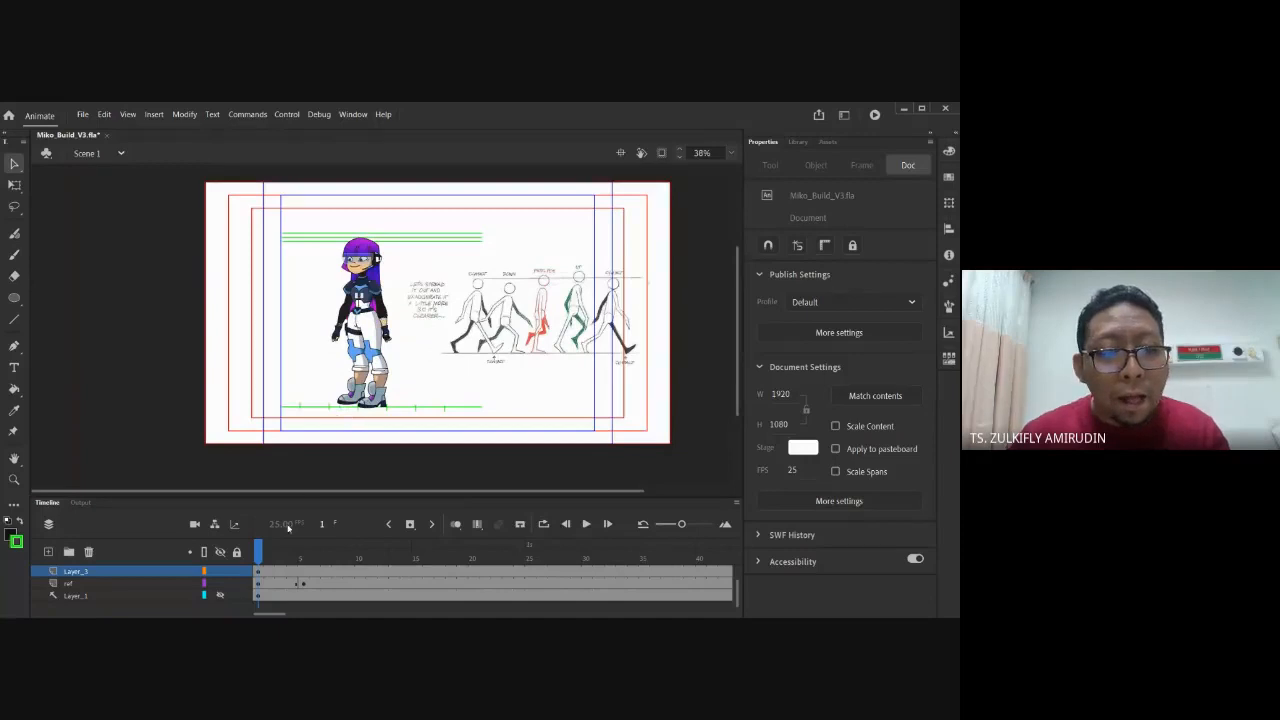
mouse_move(266, 560)
left_mouse_down()
mouse_move(303, 557)
mouse_move(265, 560)
left_mouse_up()
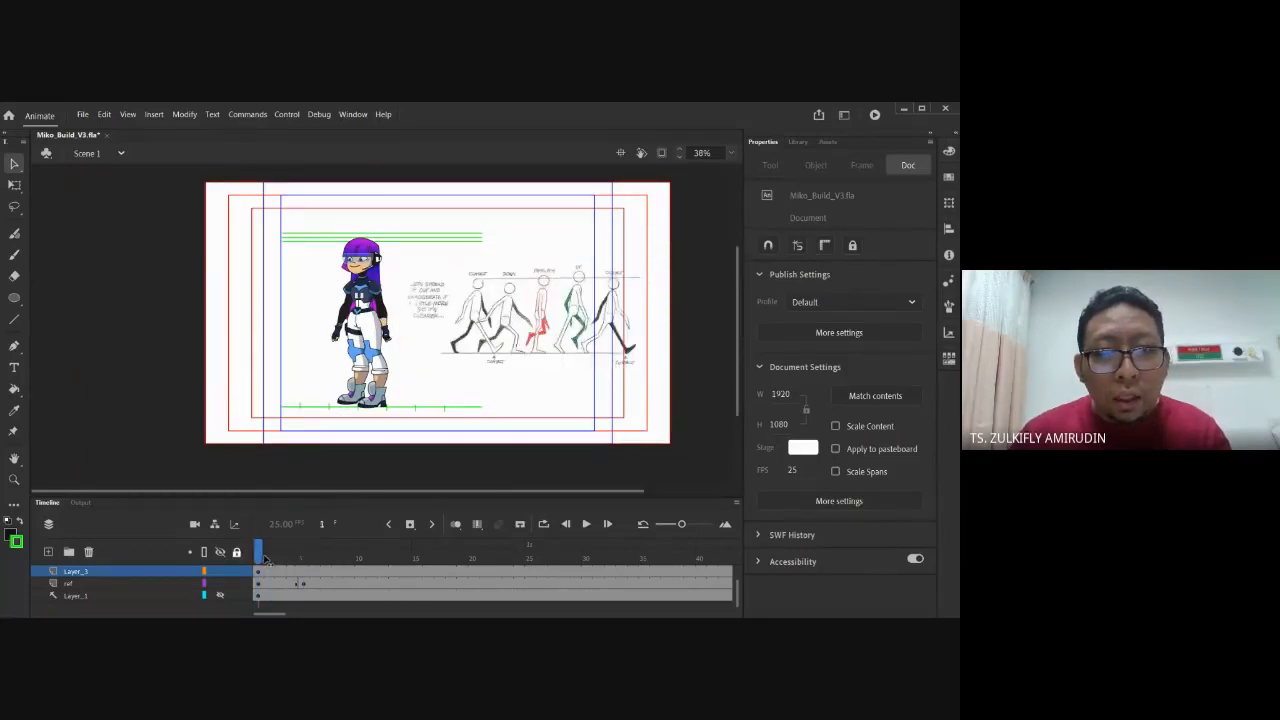
key("Return")
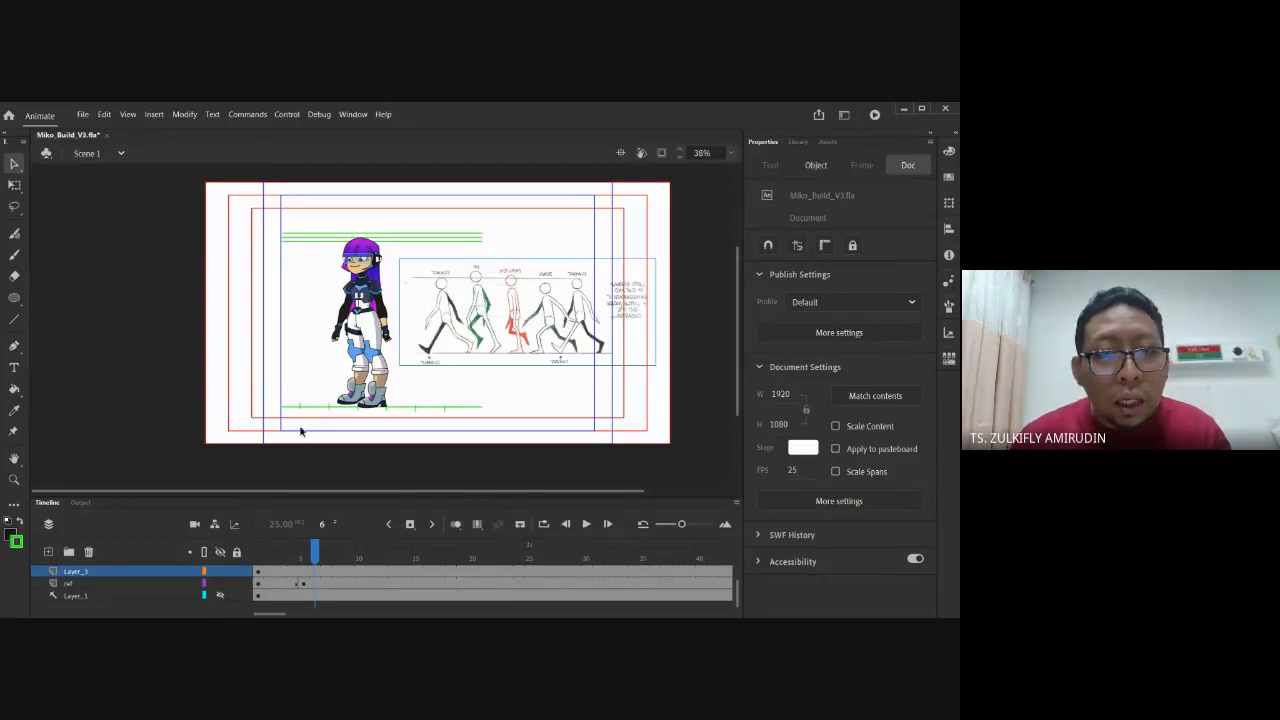
left_click_drag(314, 551, 258, 551)
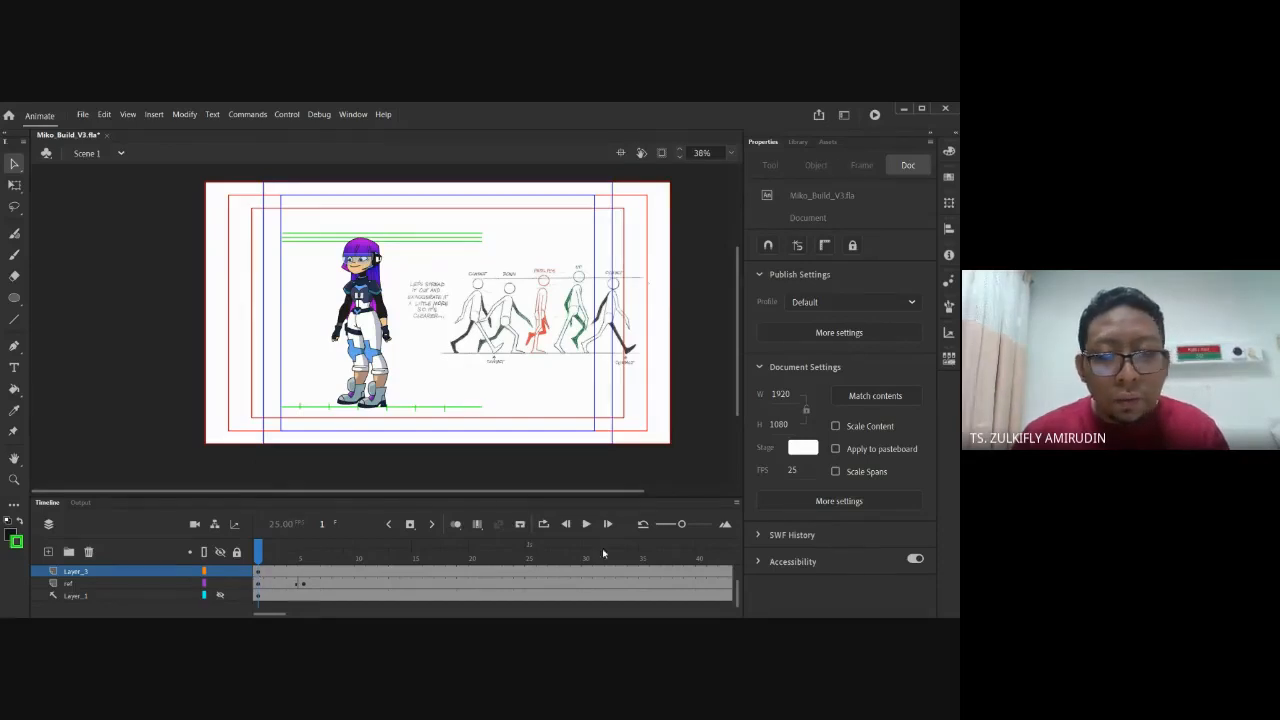
Check the guide lines on Layer_3, select the CH_Miko character instance on the stage, and open the document's library
left_click_drag(738, 591, 738, 587)
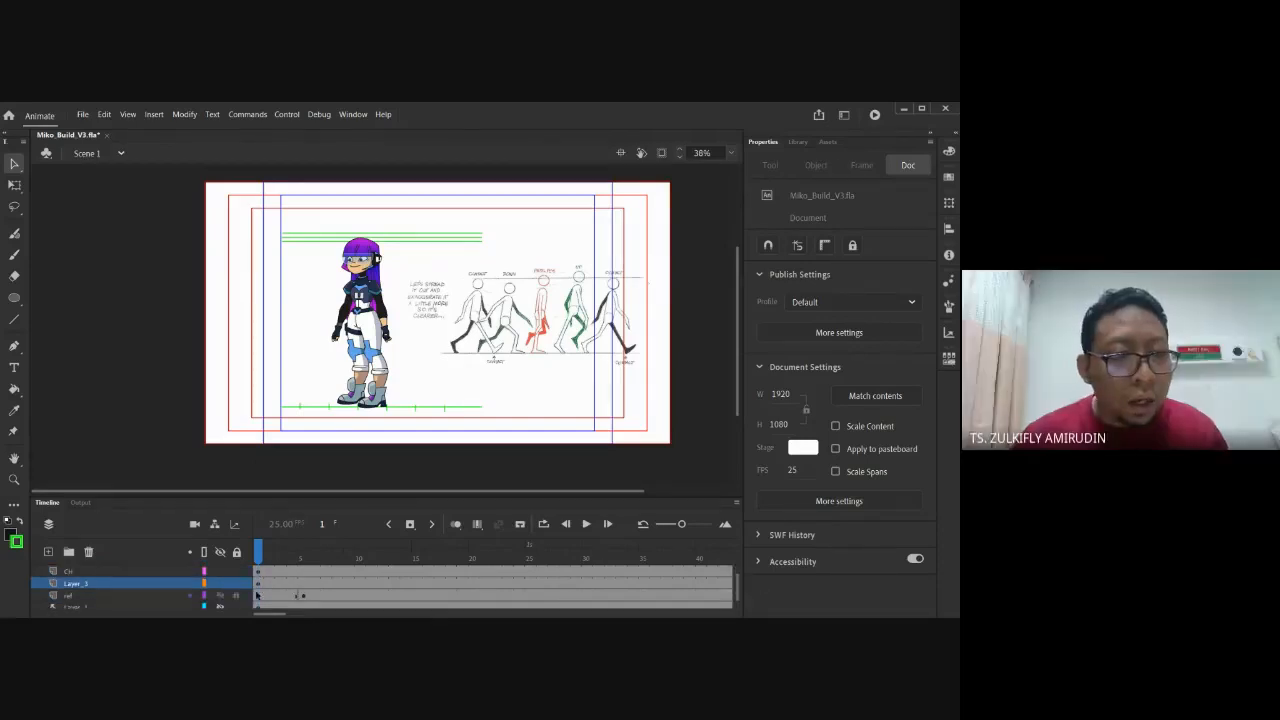
left_click(167, 585)
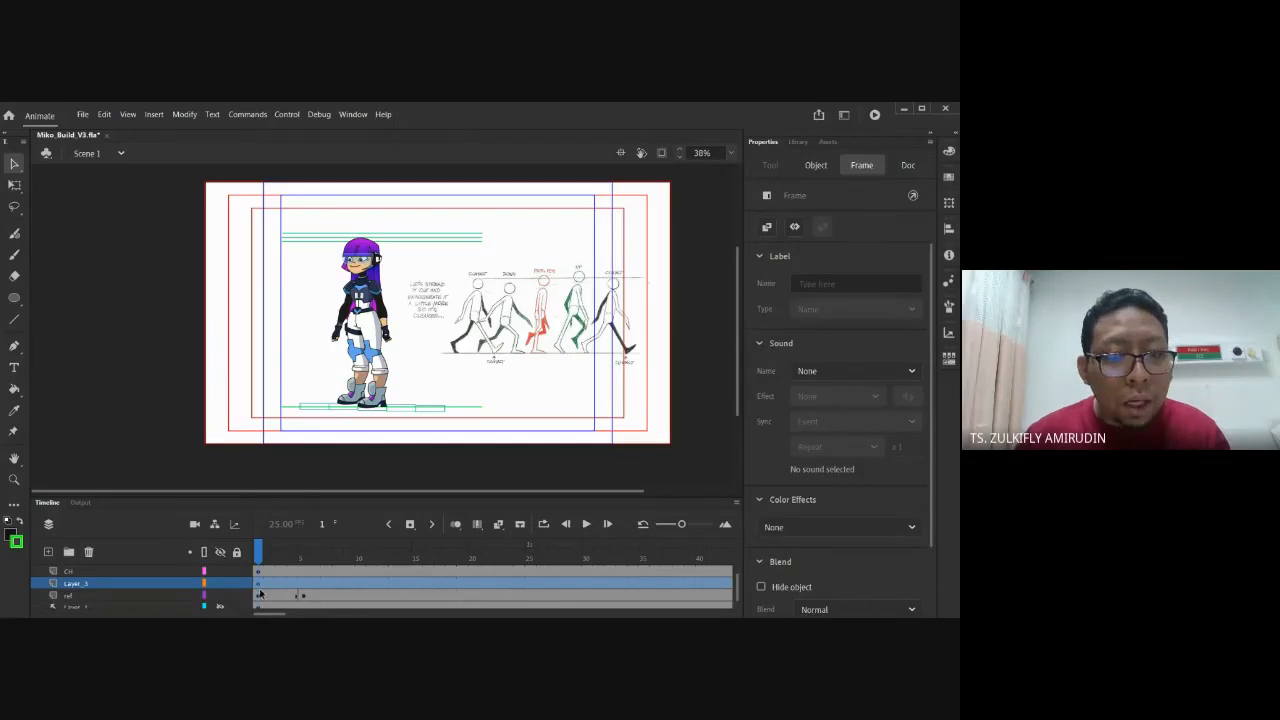
left_click(144, 383)
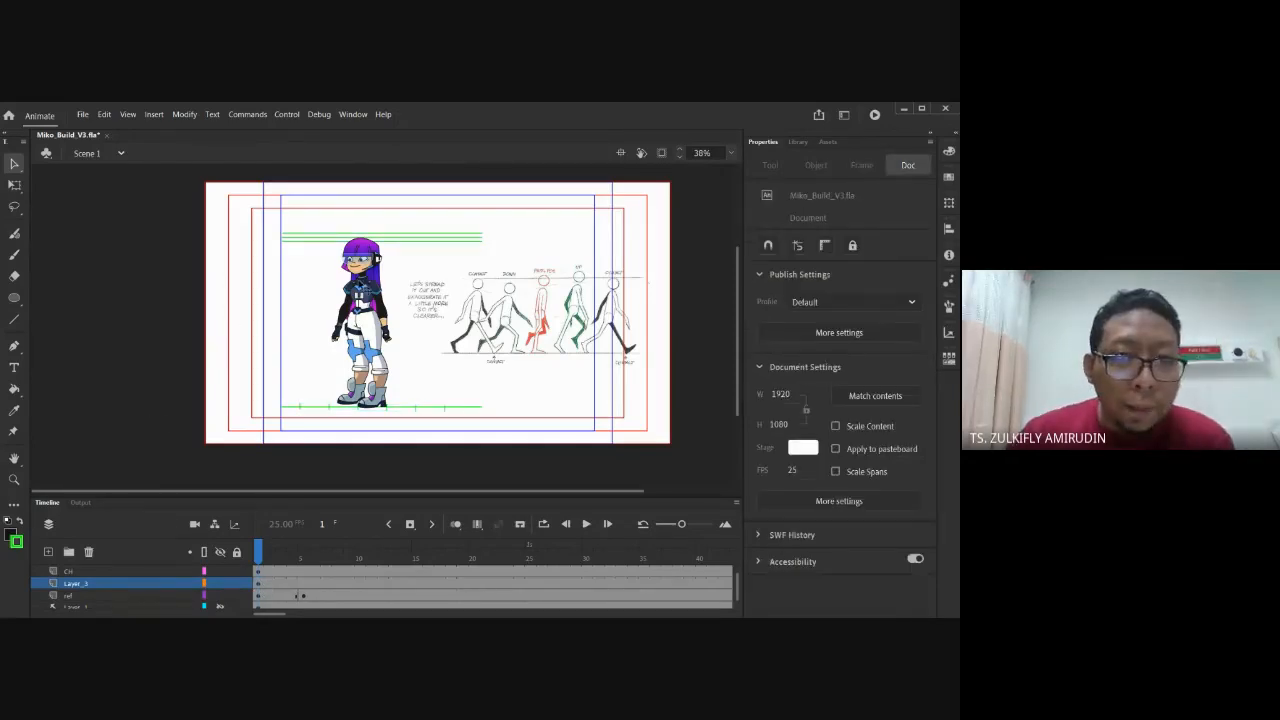
left_click(362, 298)
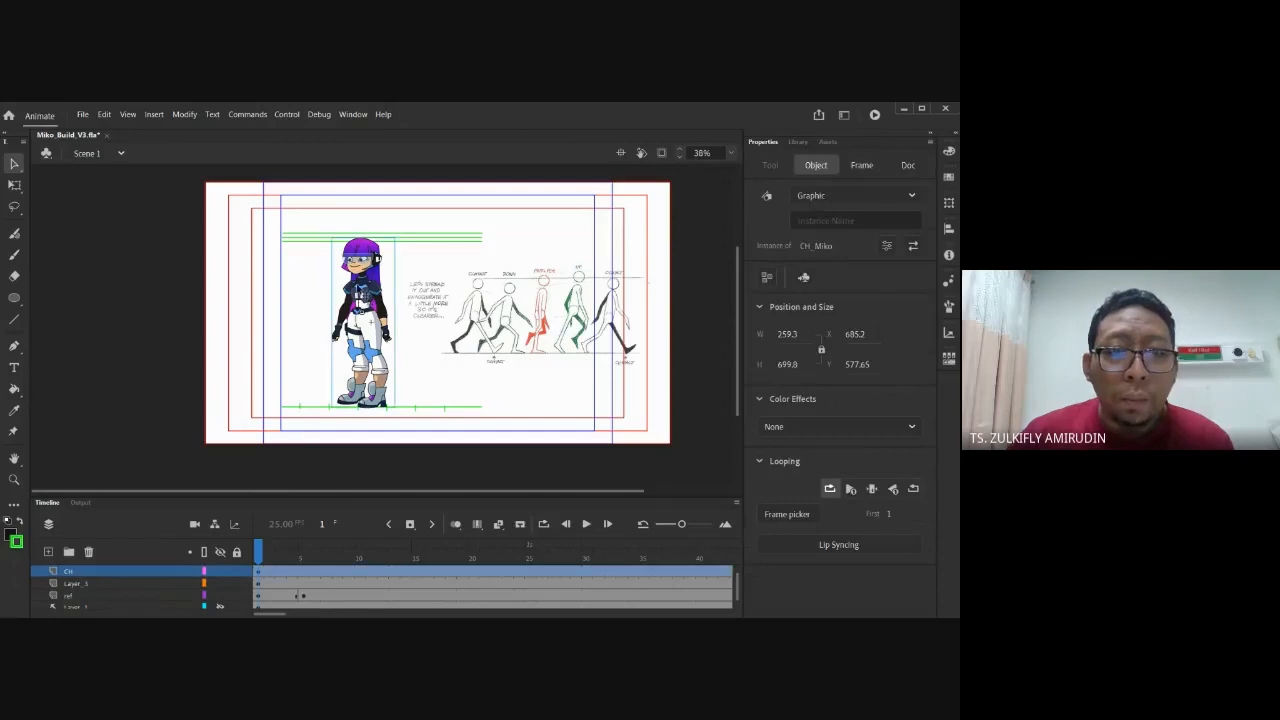
left_click(798, 141)
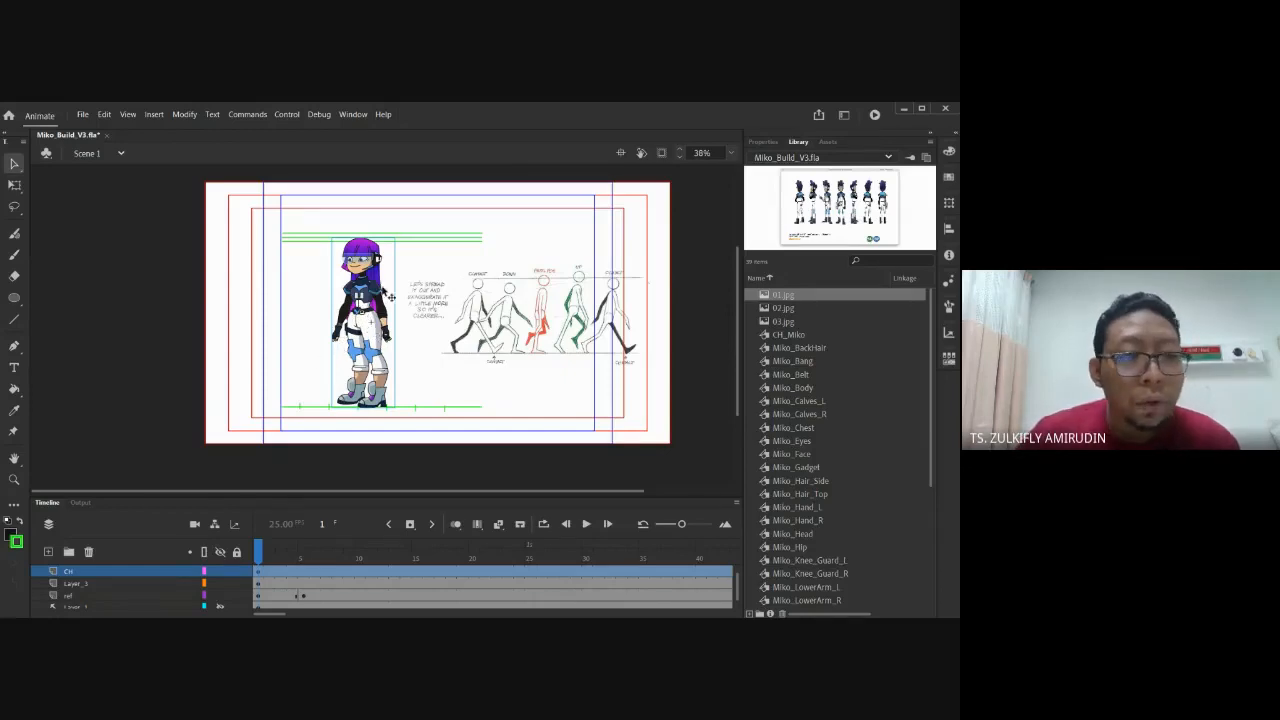
Enlarge the timeline to show all scene layers and review the Safe_Area and CH layers, including the parts inside CH_Miko
left_click_drag(332, 496, 332, 456)
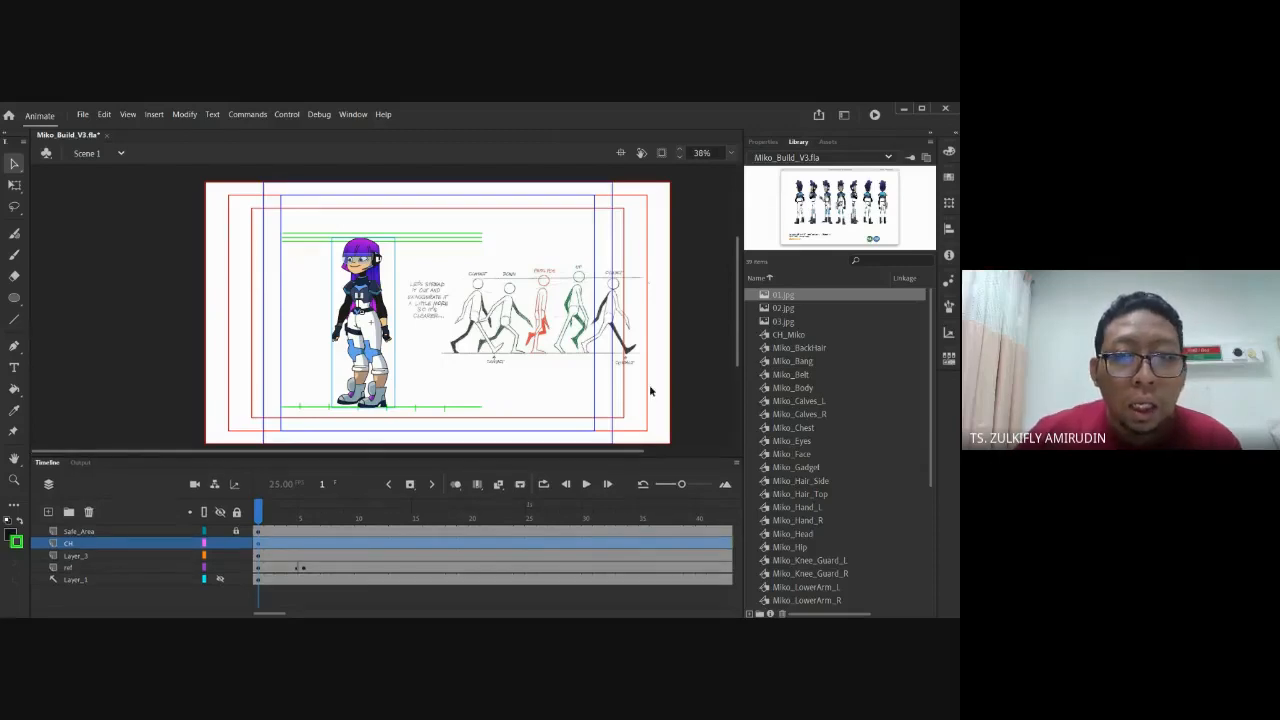
left_click(110, 531)
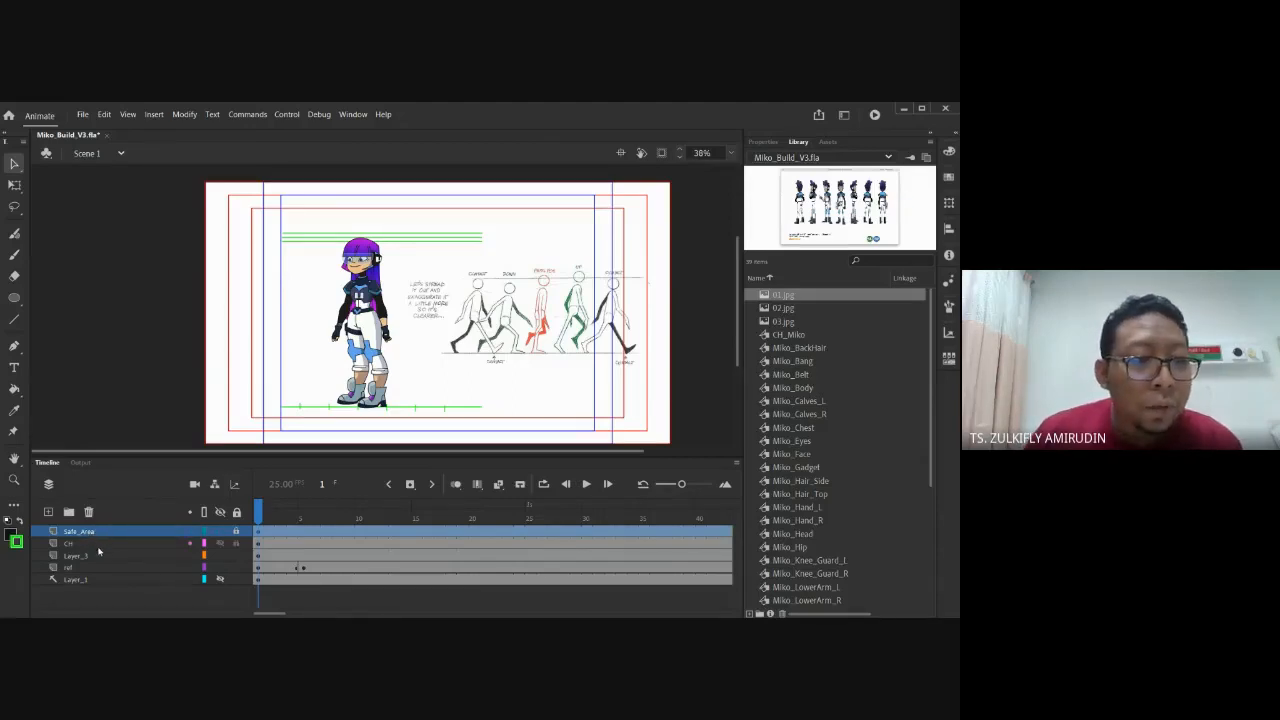
left_click(78, 544)
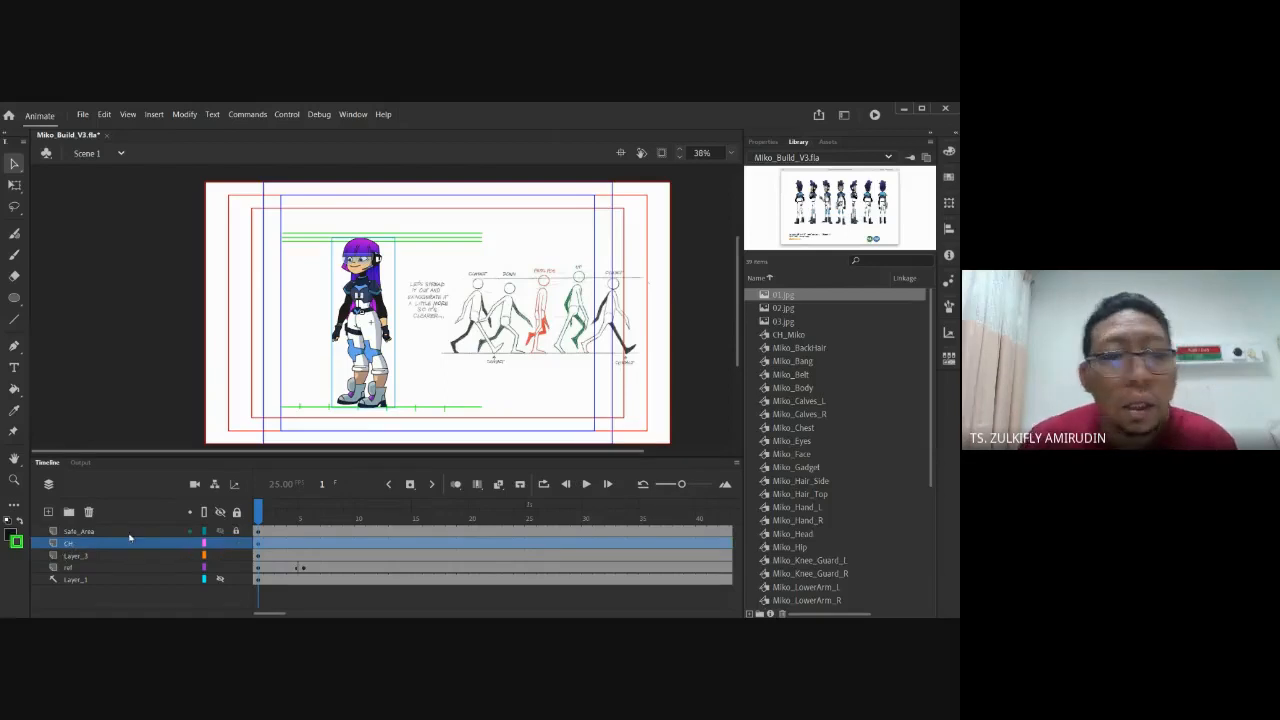
double_click(359, 327)
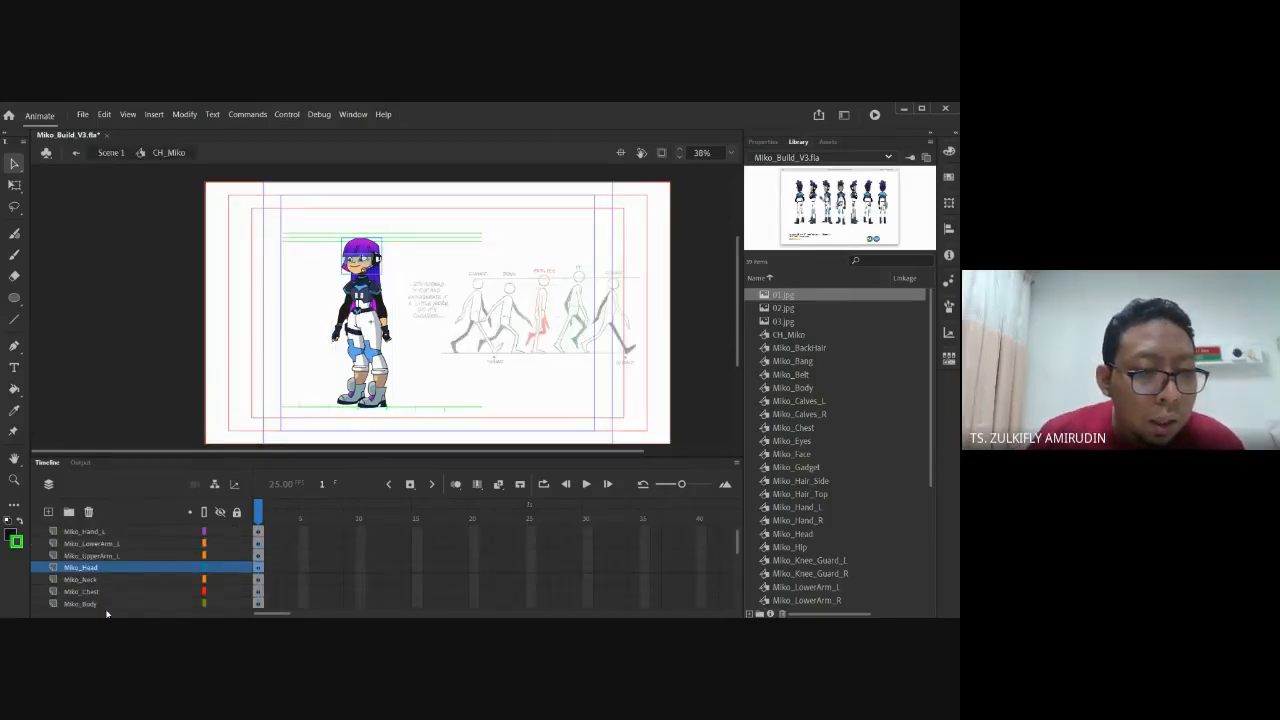
double_click(134, 351)
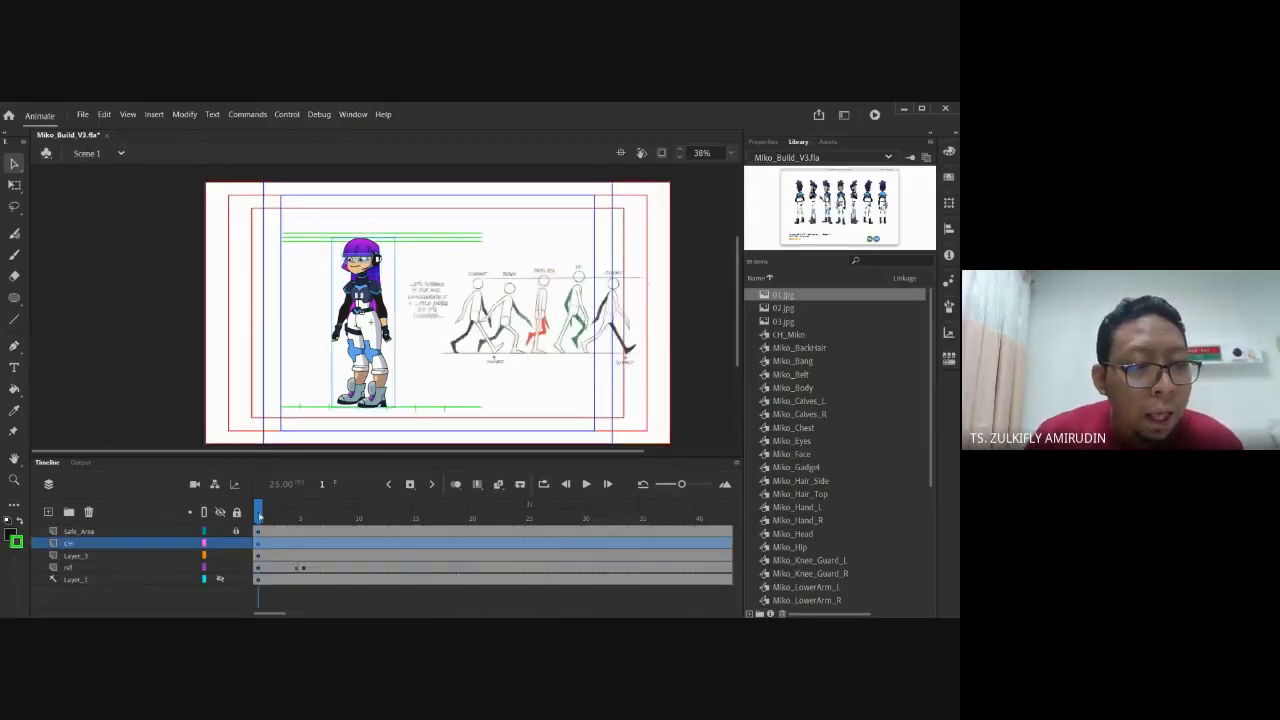
Rename Layer_3, which holds the green guide lines, to guide and clear the stage selection
left_click(112, 556)
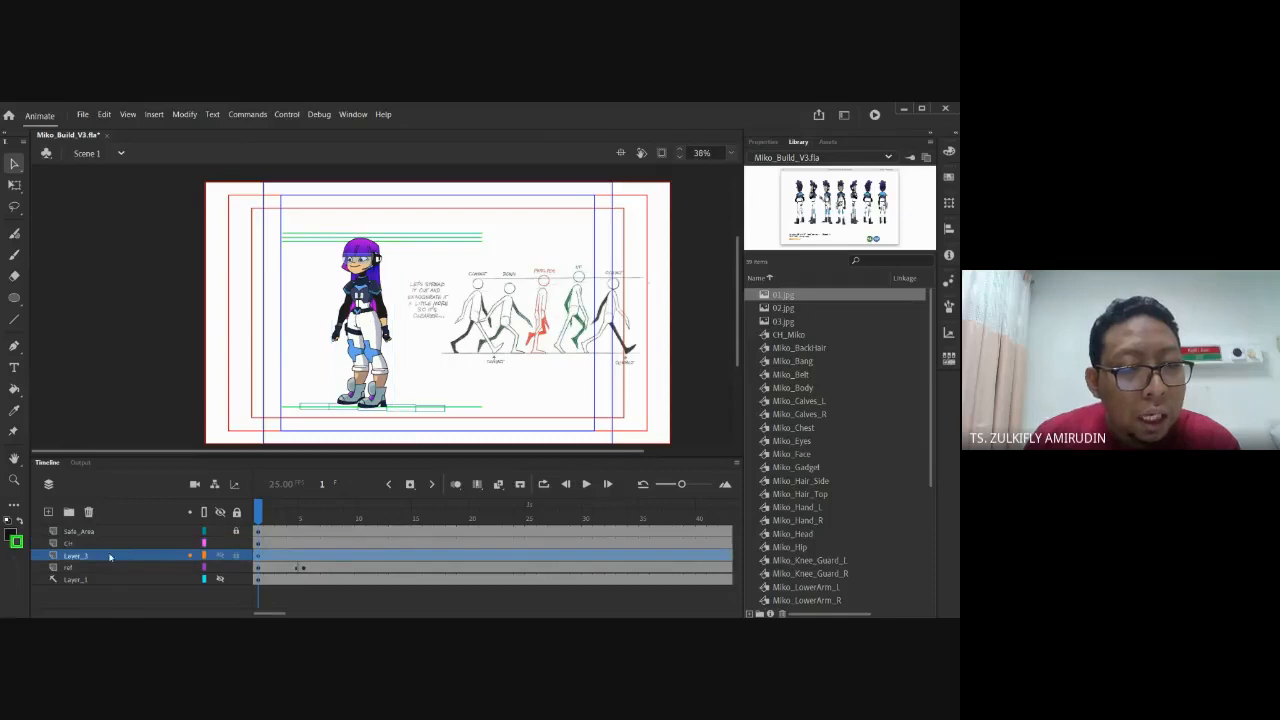
double_click(84, 557)
type("guide")
key("Return")
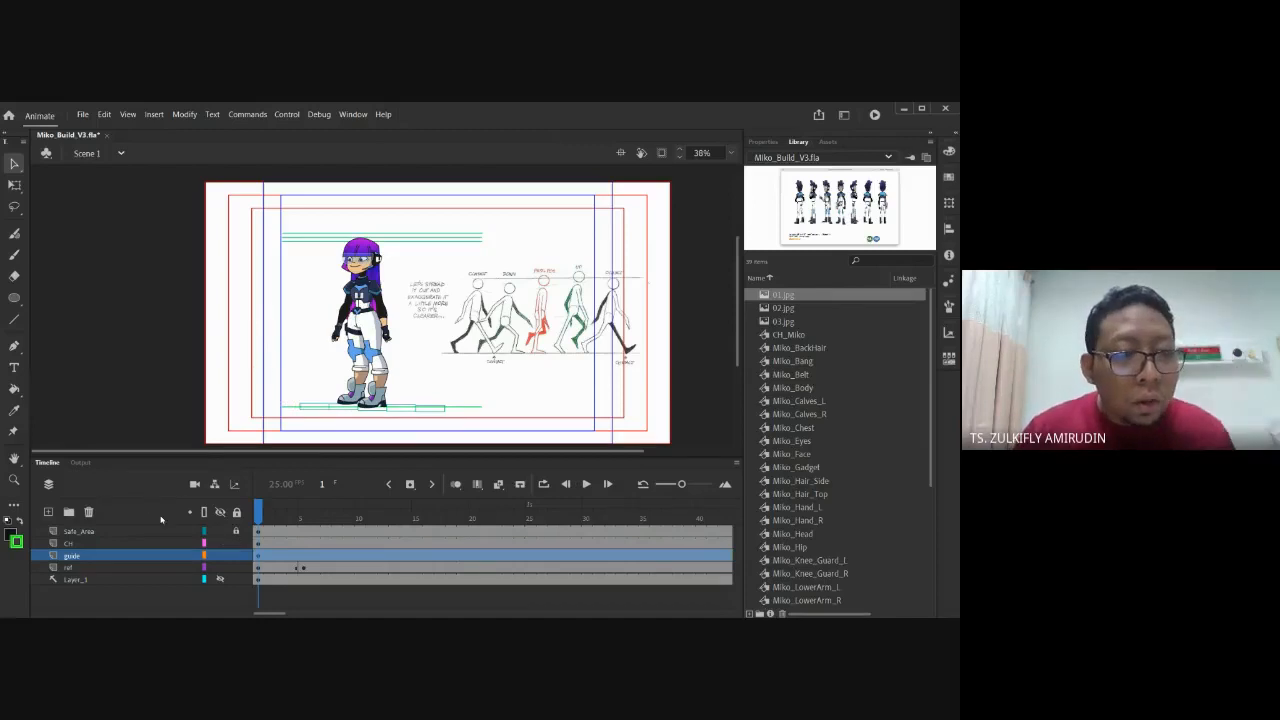
left_click(311, 316)
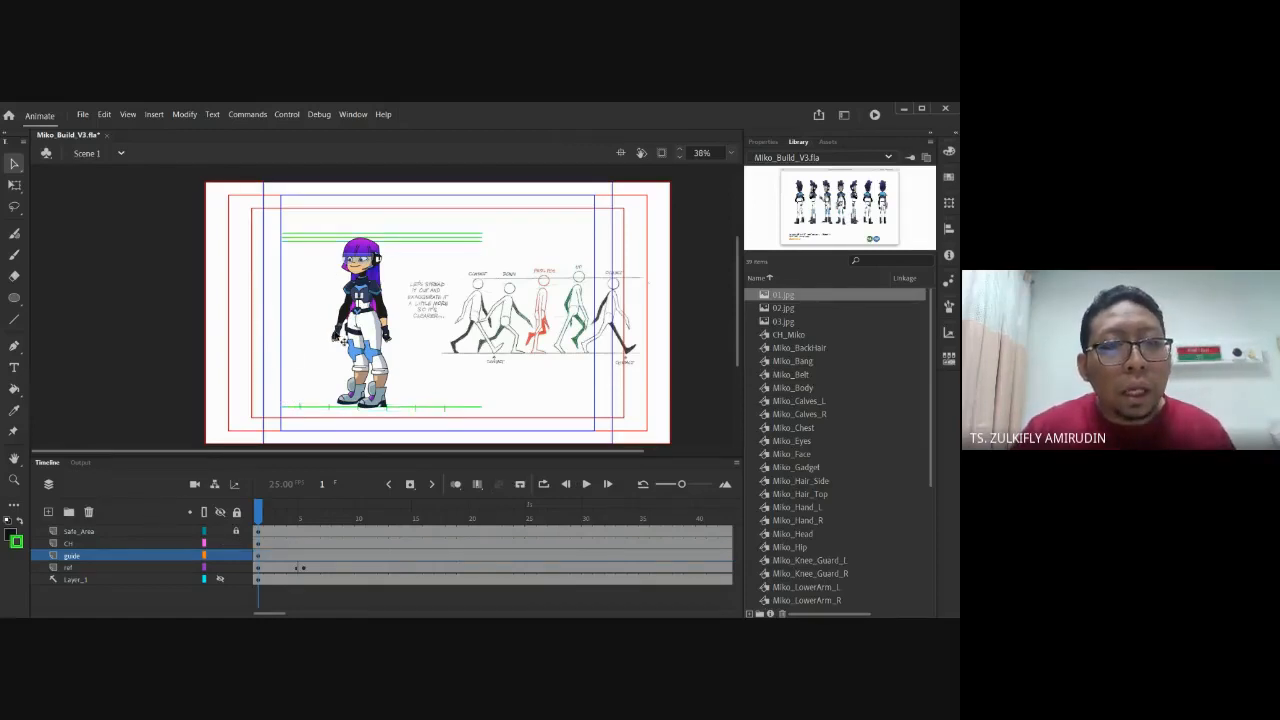
Examine the stride marks at the character's feet and the head-height lines against the poses in the walk reference
left_click(331, 354, "ctrl")
left_click_drag(446, 443, 399, 379)
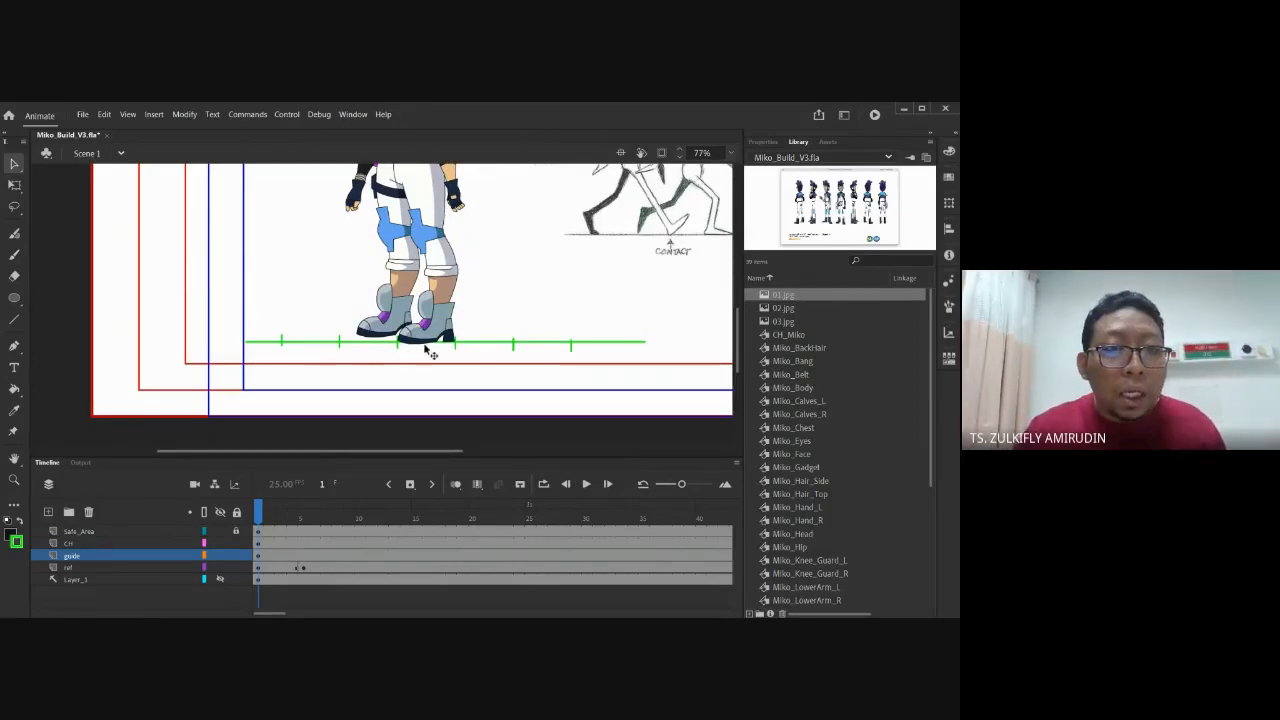
scroll(440, 270, "up", 5)
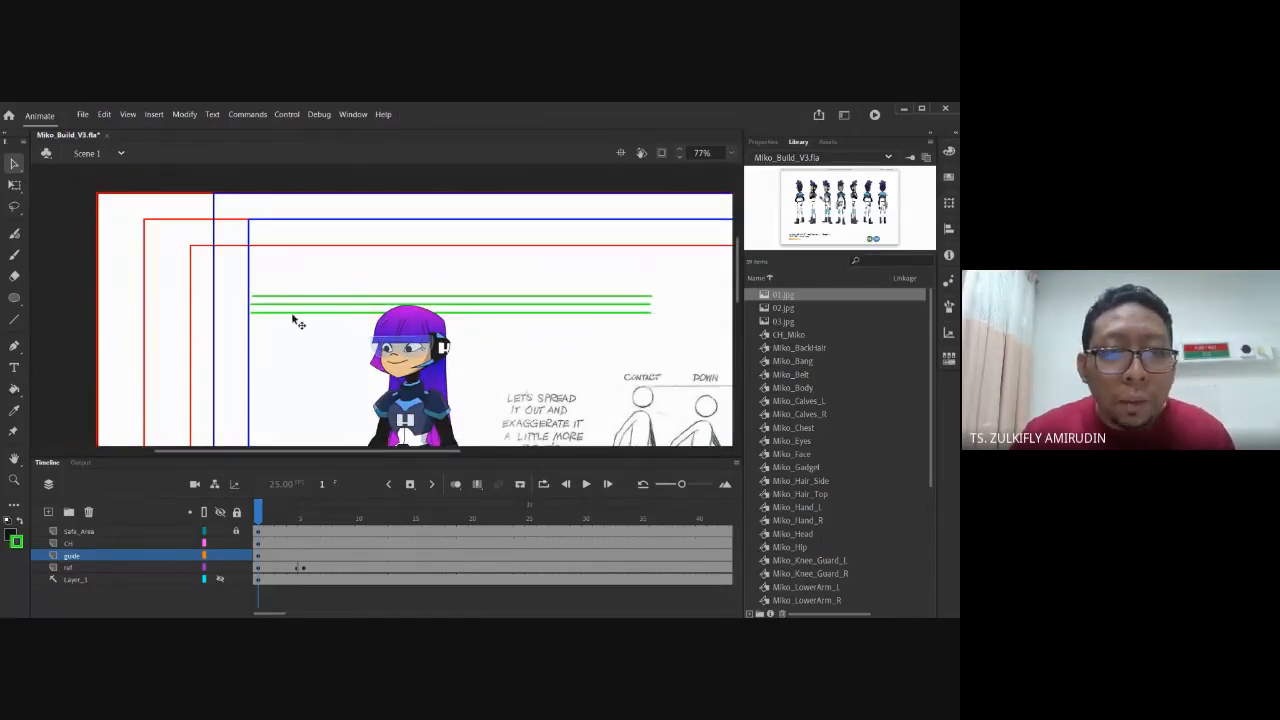
left_click_drag(521, 343, 441, 280)
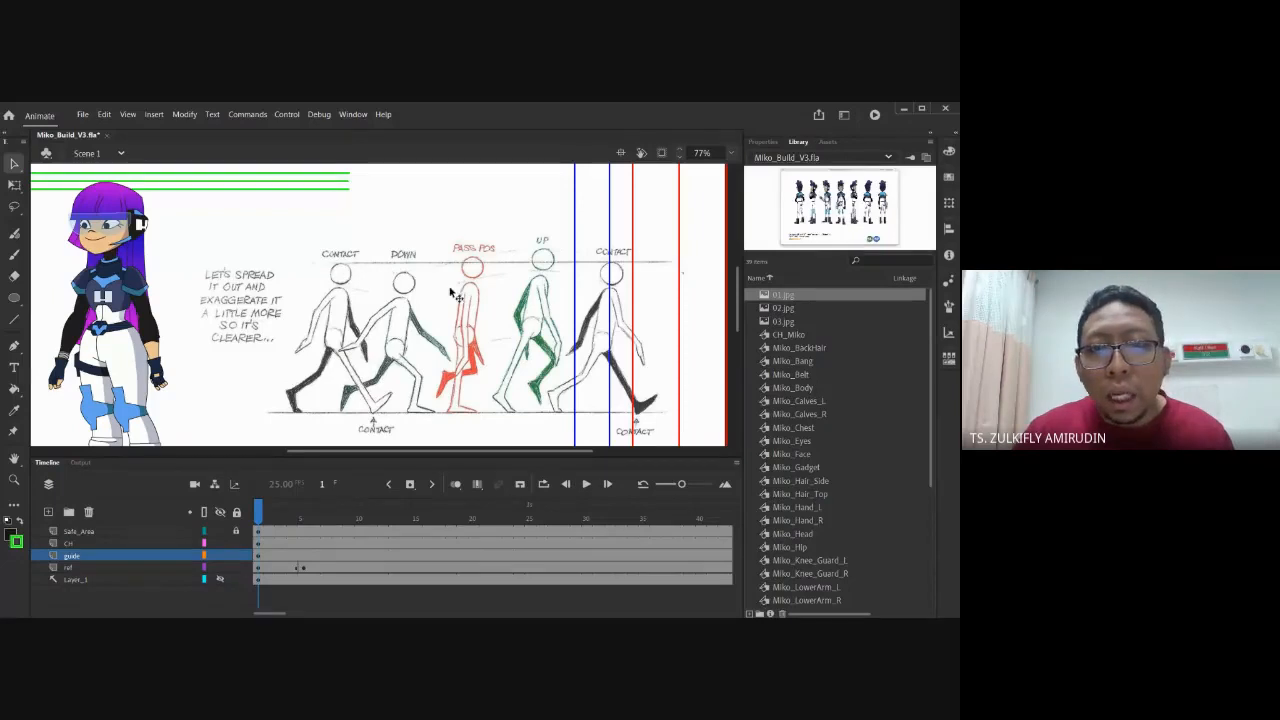
left_click_drag(341, 287, 394, 170)
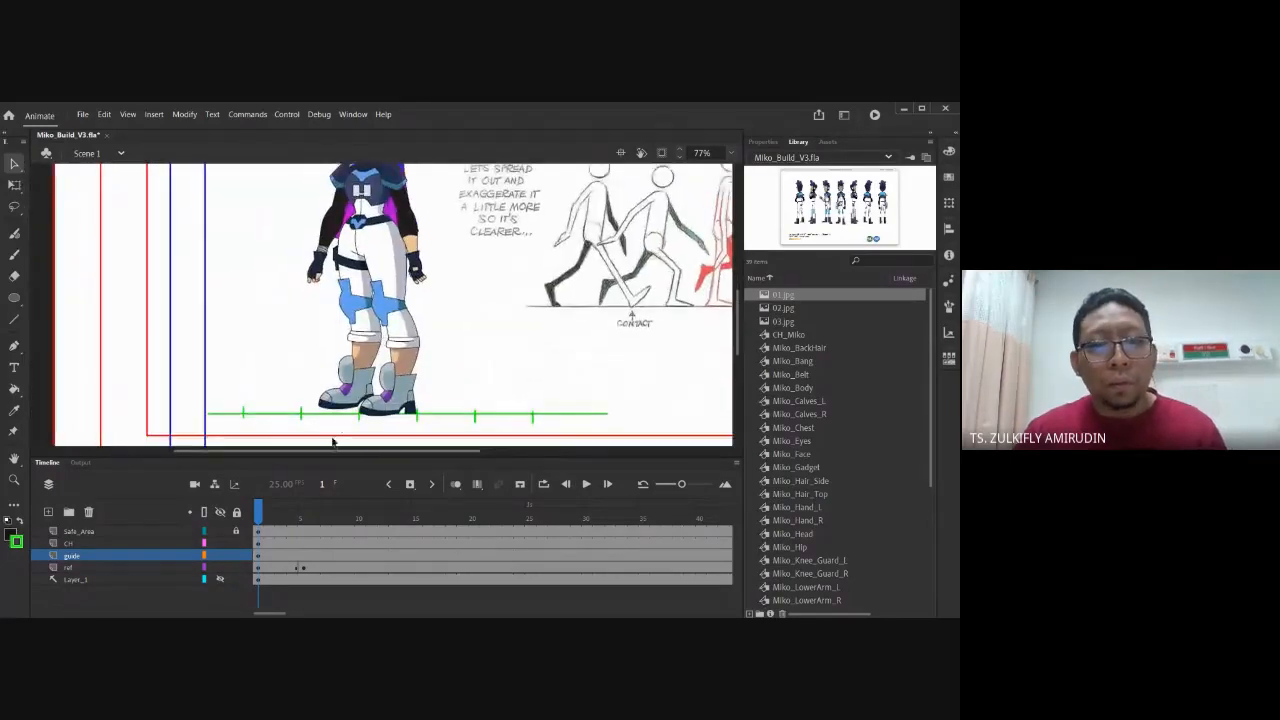
left_click_drag(433, 338, 402, 474)
left_click_drag(490, 260, 474, 297)
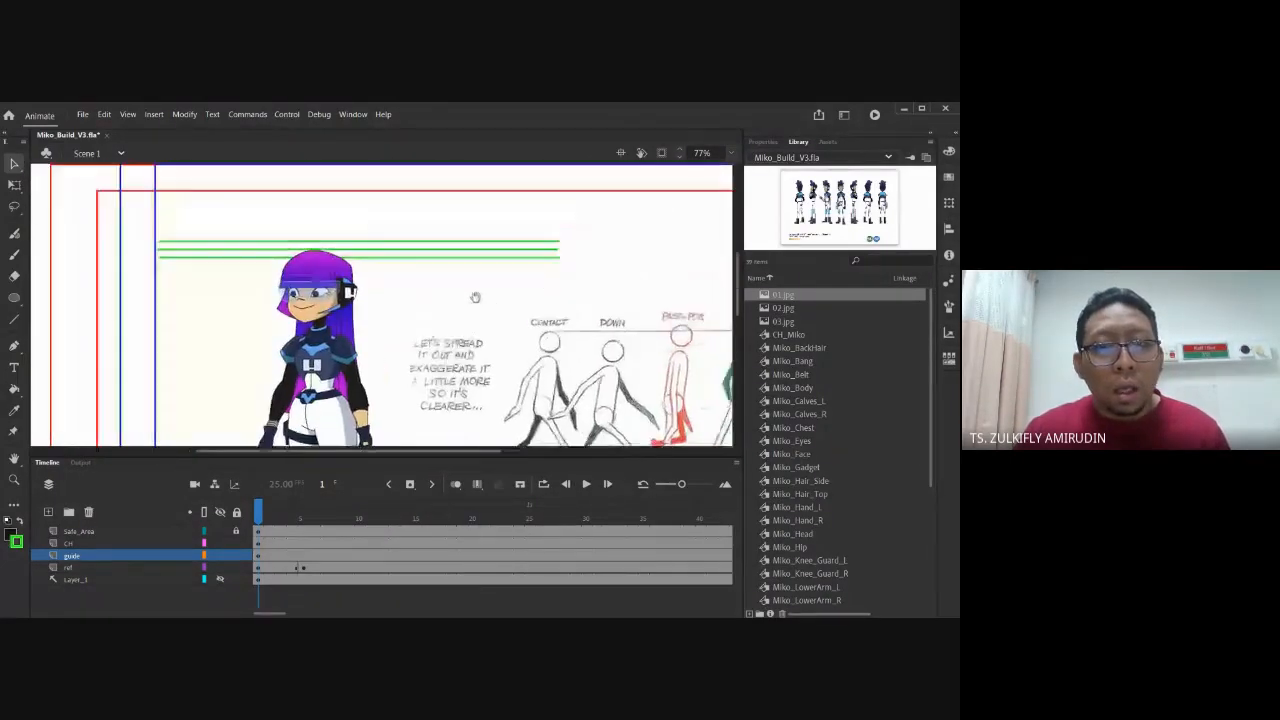
left_click_drag(679, 333, 621, 333)
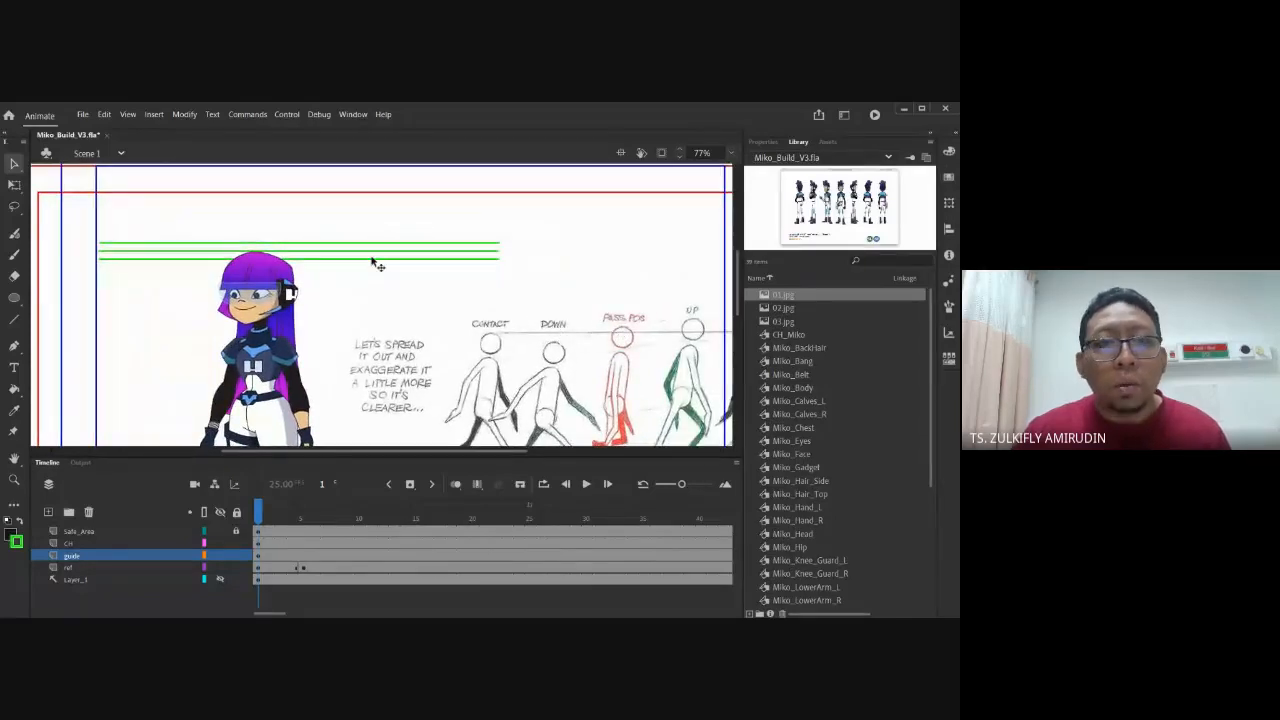
left_click_drag(327, 382, 394, 295)
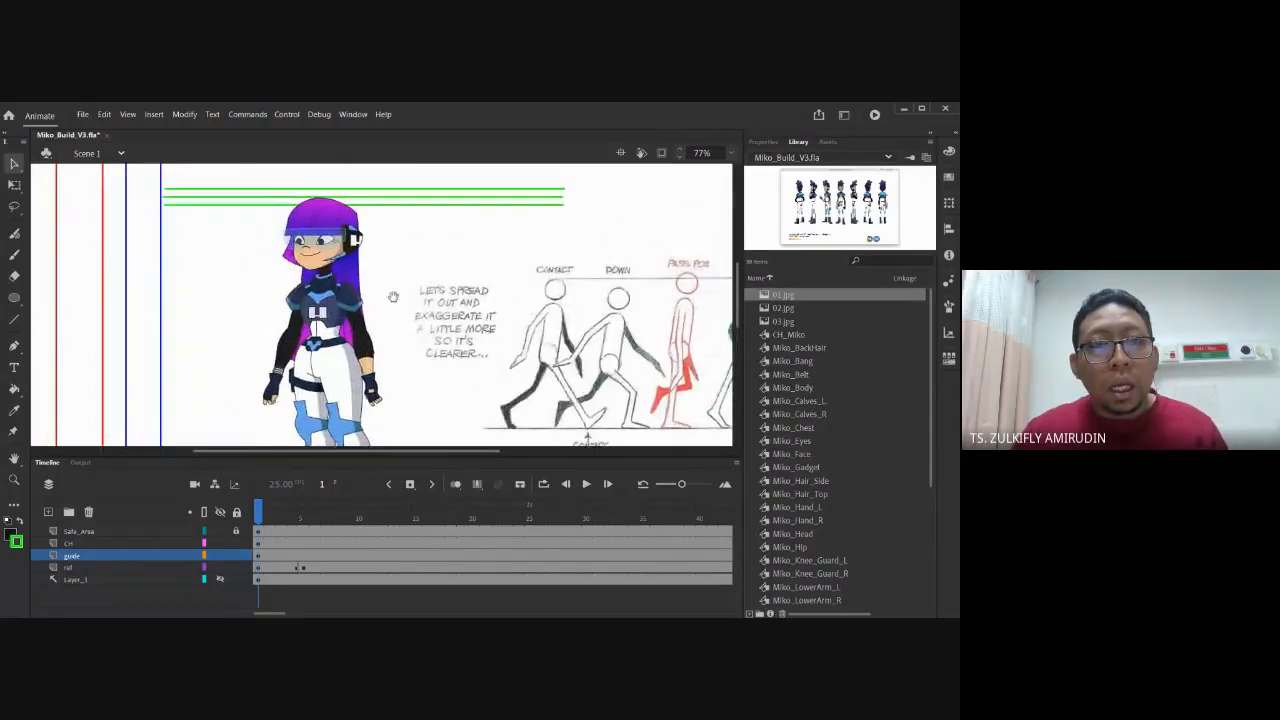
left_click_drag(380, 420, 302, 414)
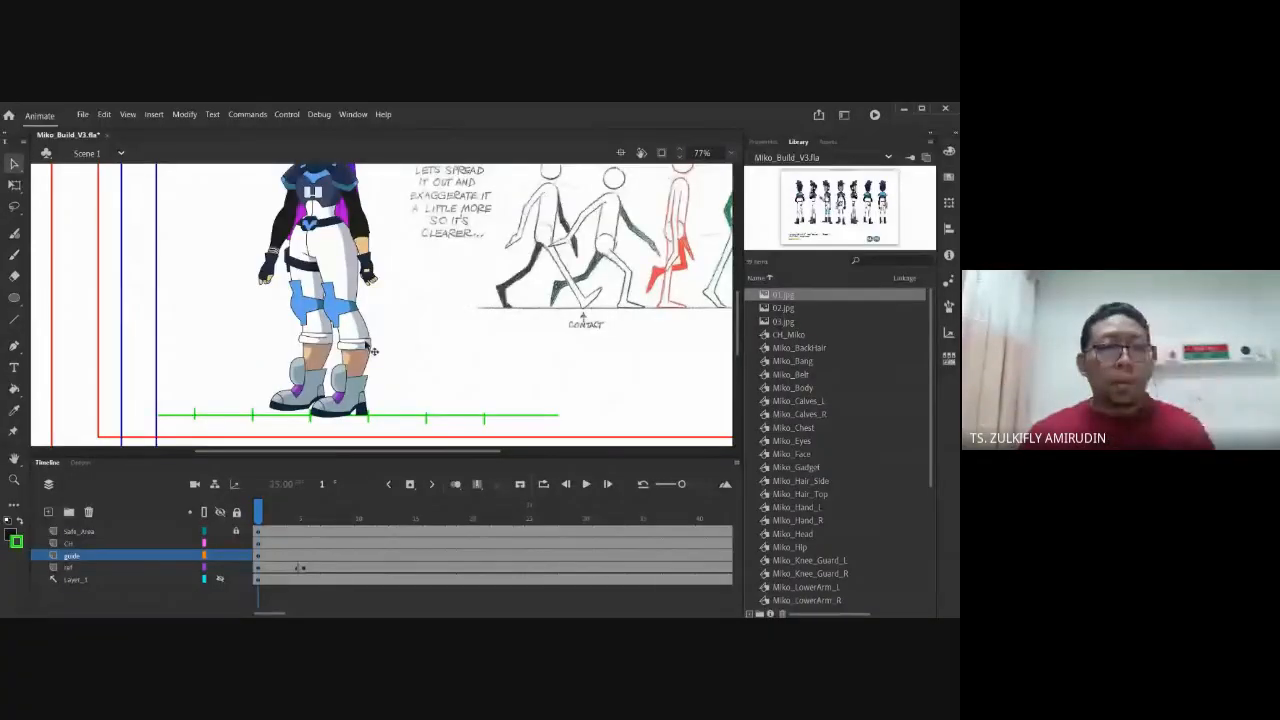
Move the mirrored walk reference keyframe on the ref layer from frame 5 to frame 1, and lock the guide and ref layers
left_click(303, 568)
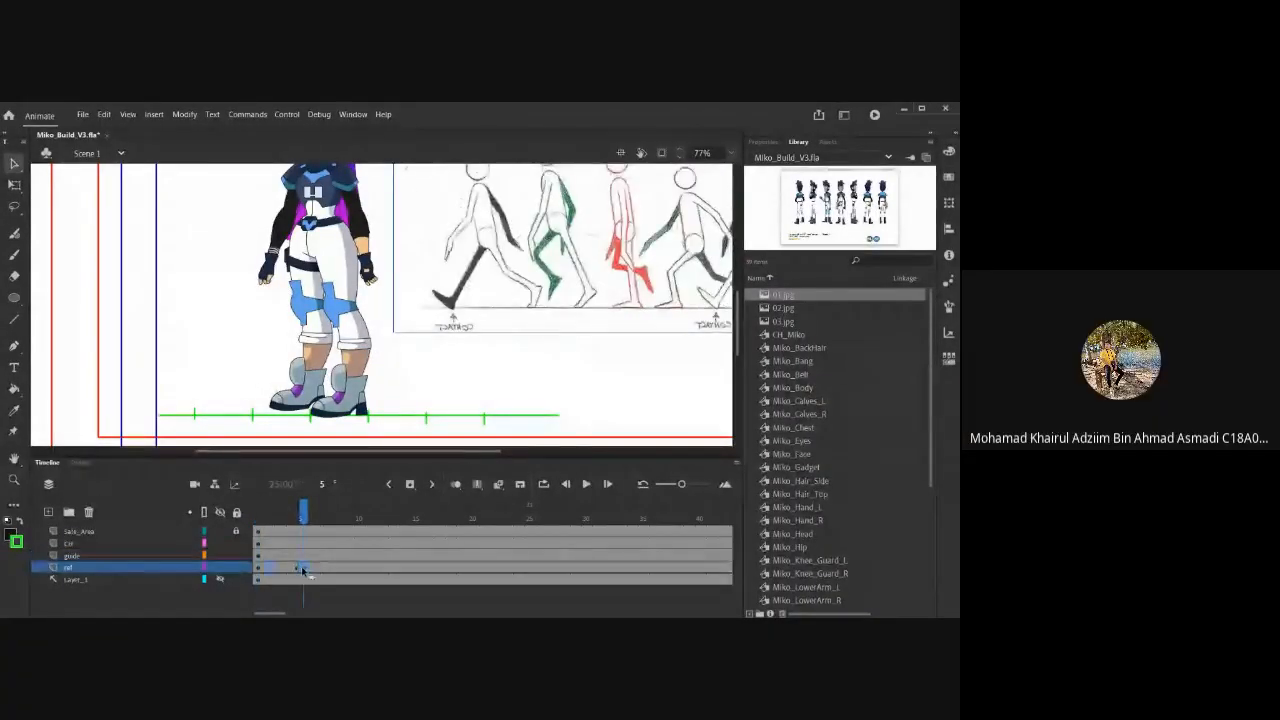
left_click(258, 568)
left_click(257, 549)
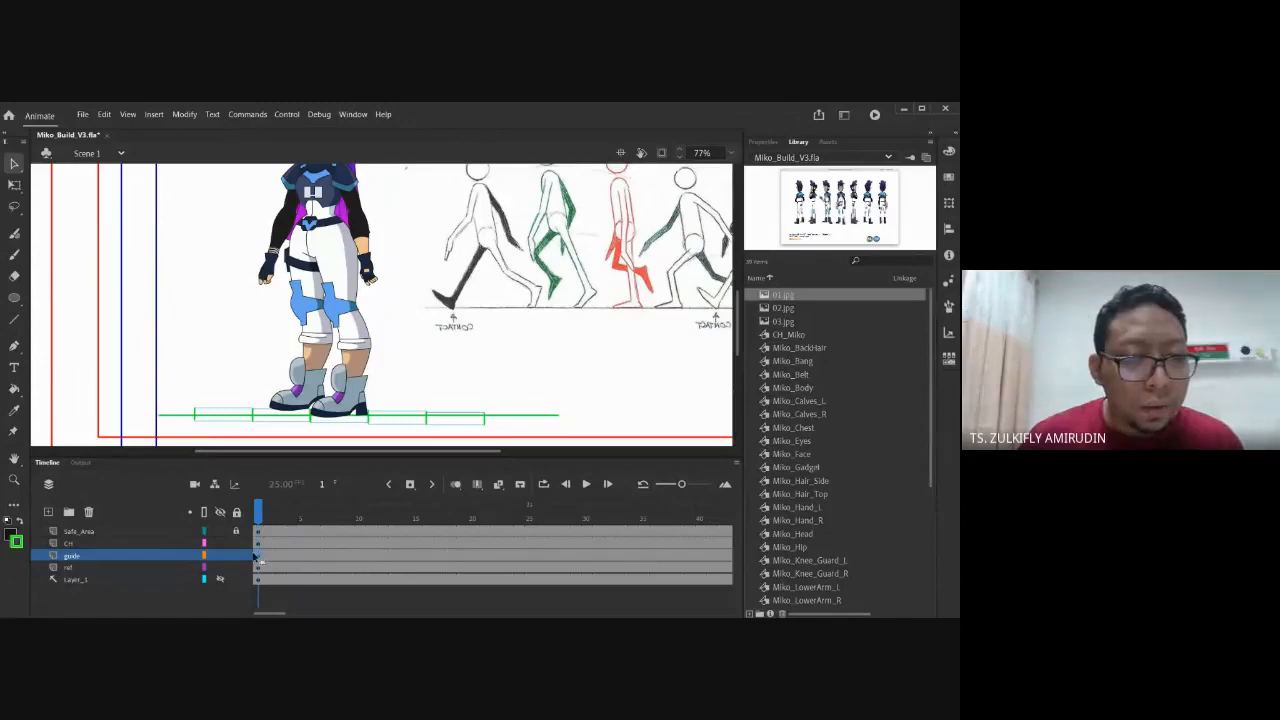
left_click(235, 556)
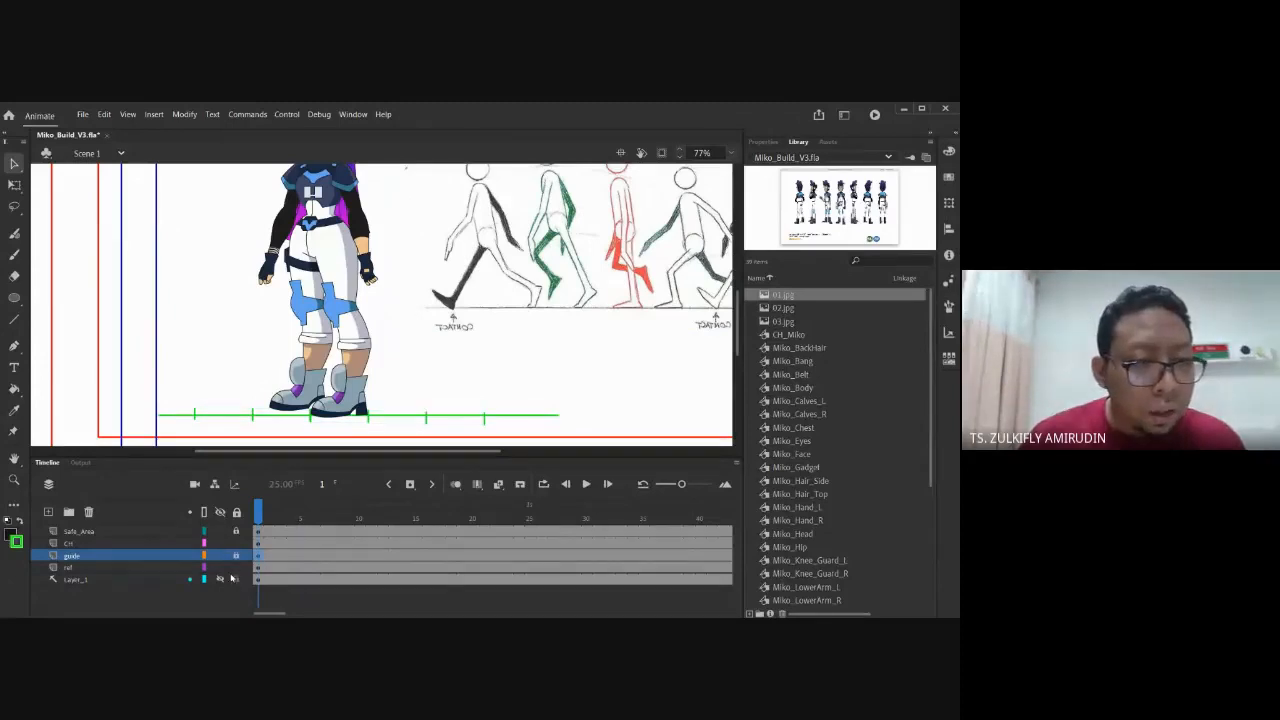
left_click(108, 543)
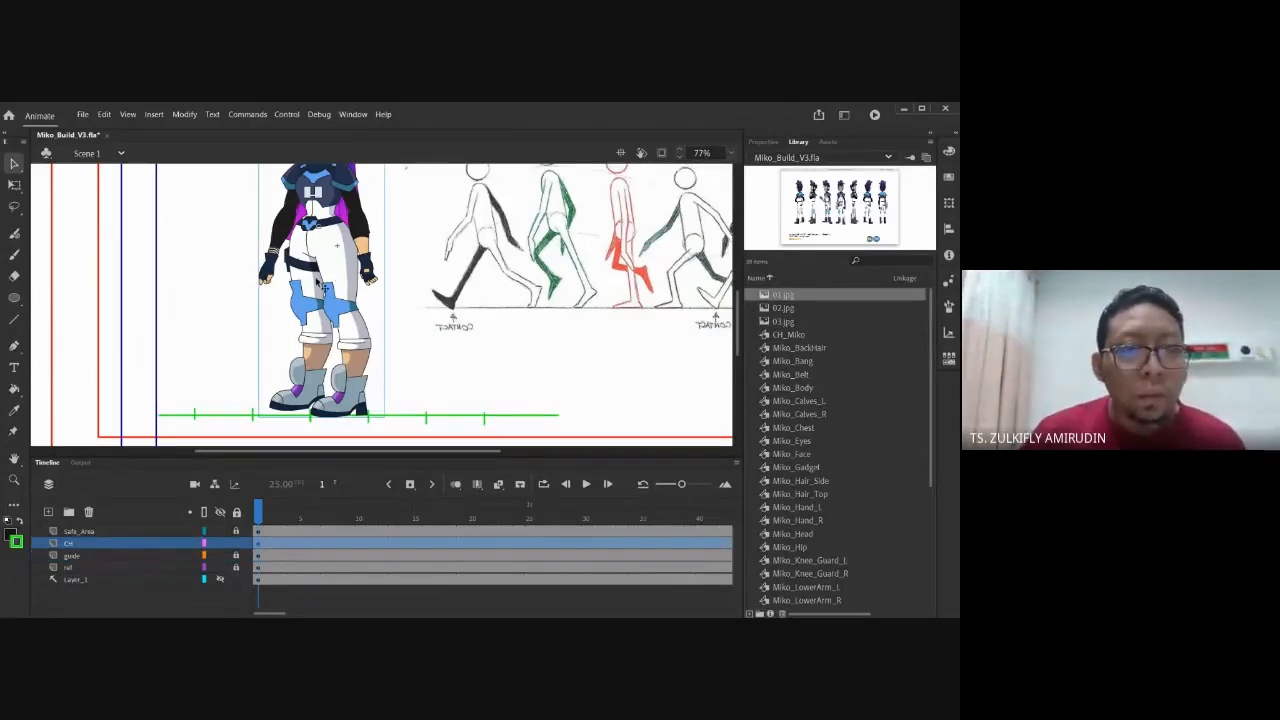
Examine the mirrored walk reference poses beside the character, from the heads down to the ground contact marks
key("ctrl+minus")
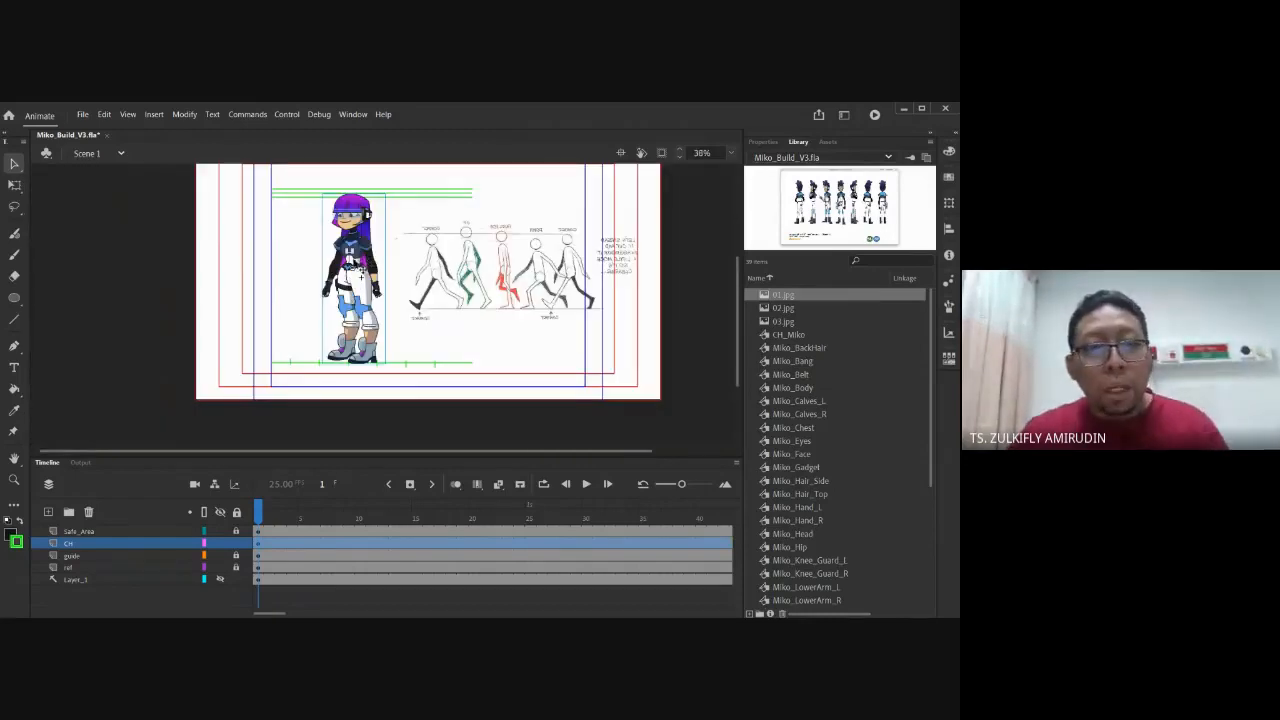
left_click_drag(357, 267, 353, 278)
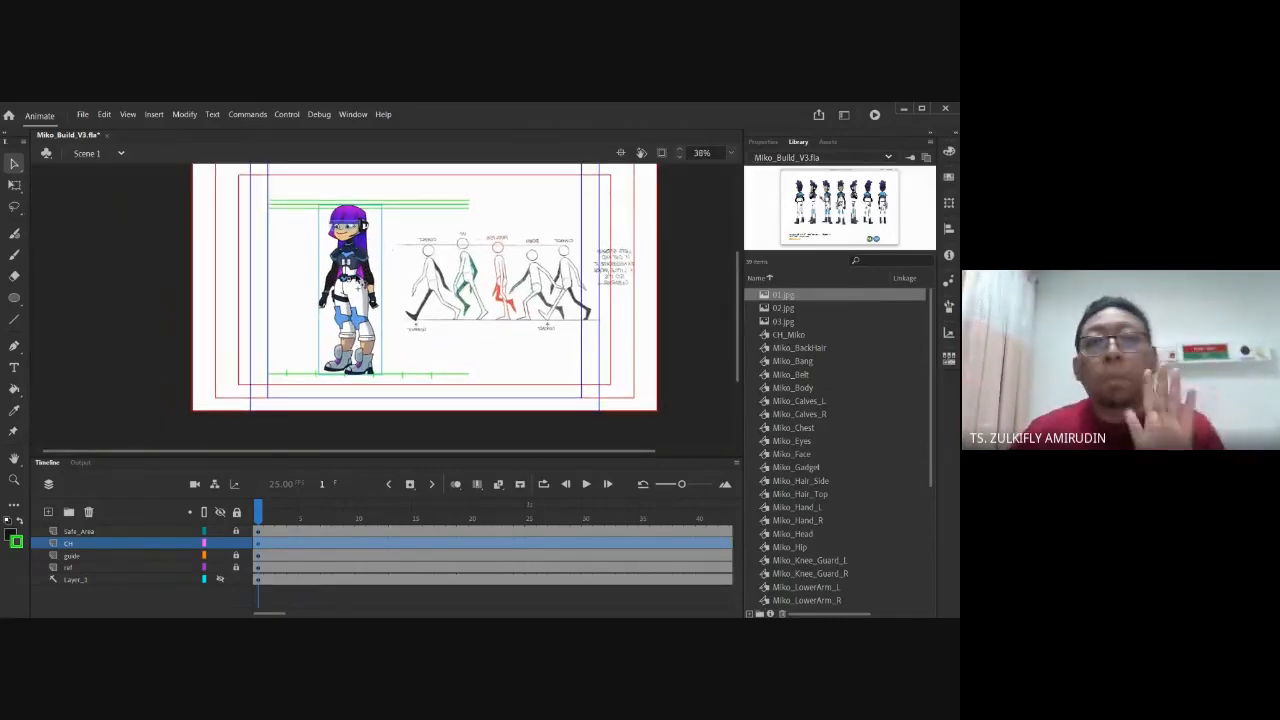
left_click(503, 260)
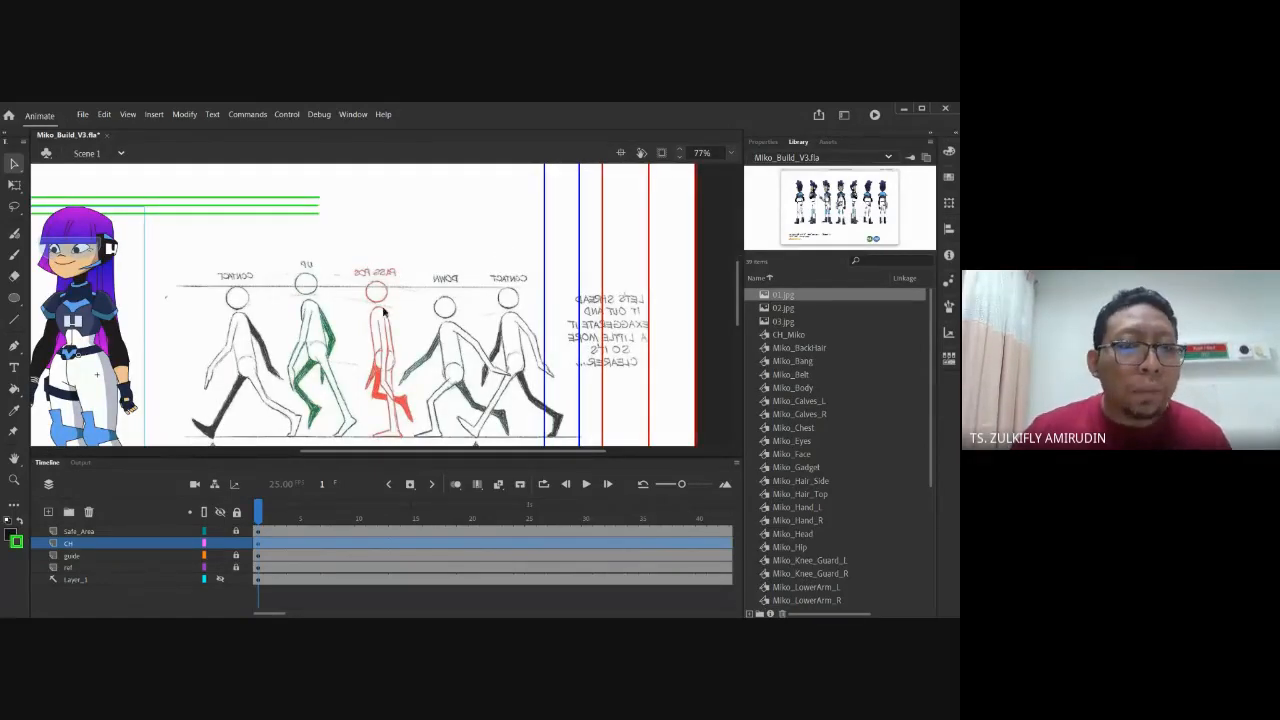
left_click_drag(338, 298, 420, 290)
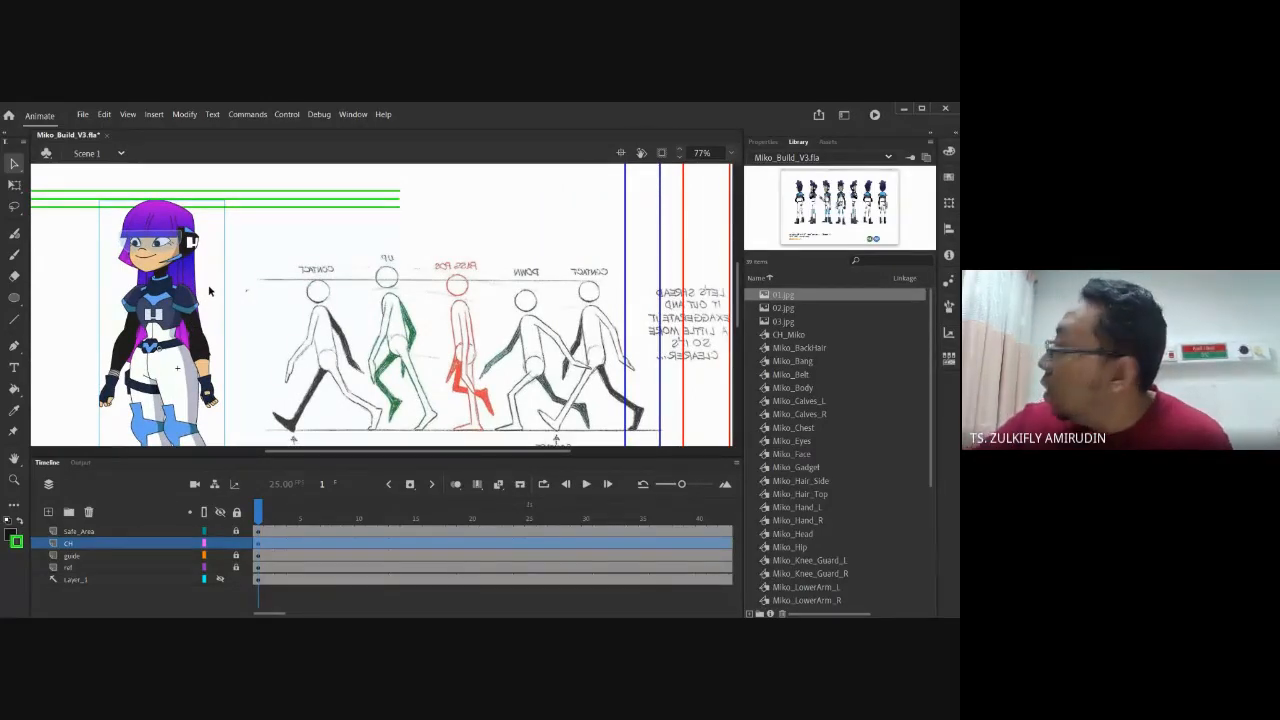
left_click_drag(398, 336, 457, 247)
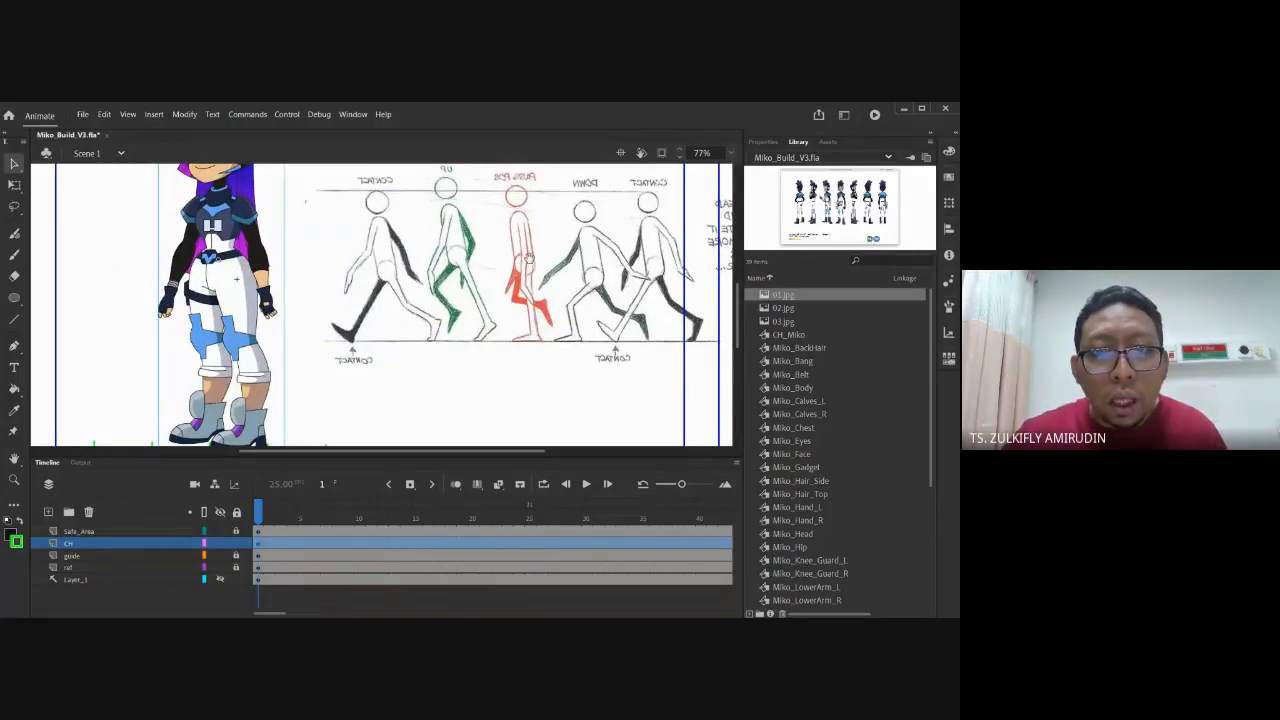
left_click_drag(529, 258, 532, 293)
left_click_drag(581, 369, 541, 327)
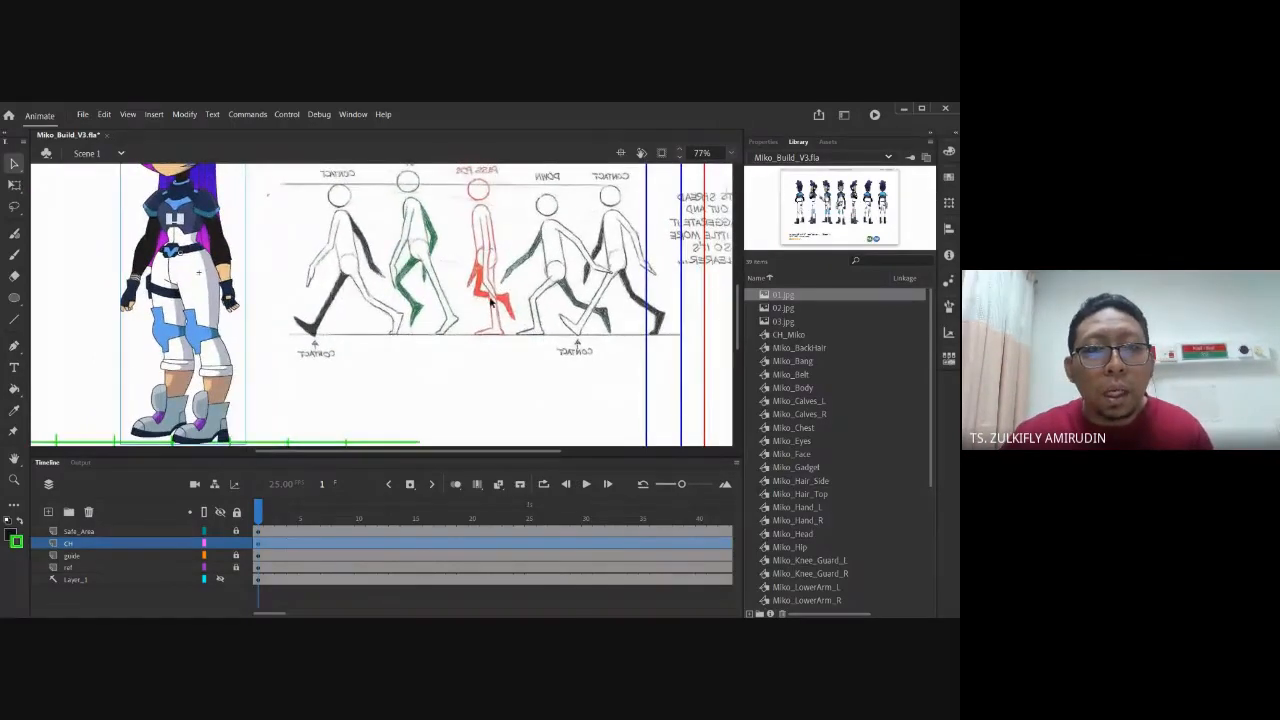
left_click_drag(338, 339, 398, 320)
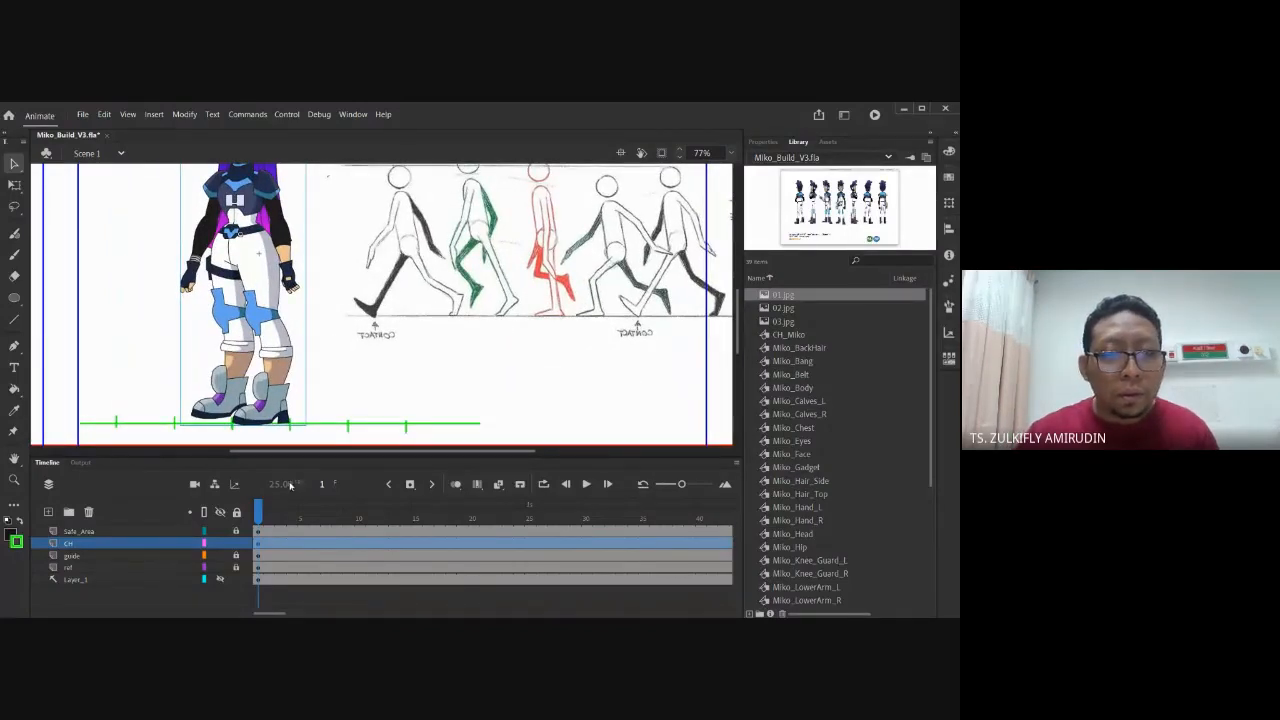
Enter the CH_Miko symbol and select frame 25 on all layers from Miko_ShoulderPad_L down to Miko_BackHair
left_click_drag(282, 278, 278, 324)
double_click(277, 325)
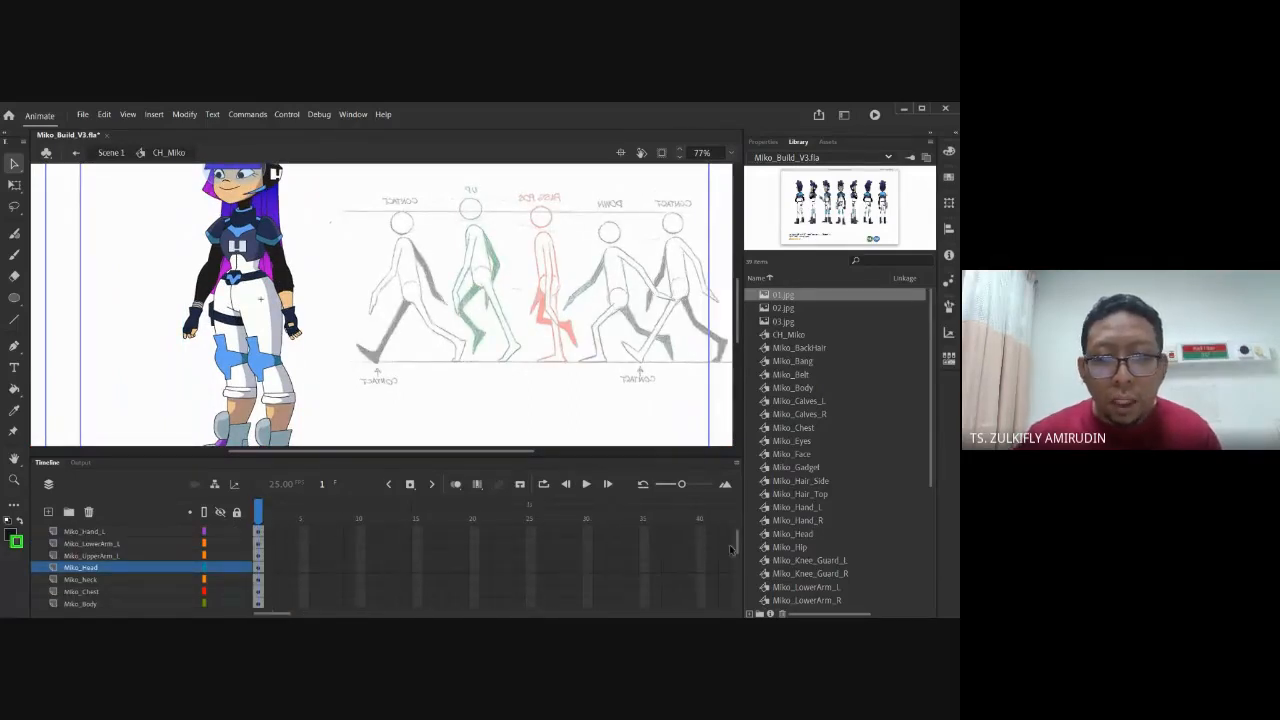
scroll(738, 547, "up", 1)
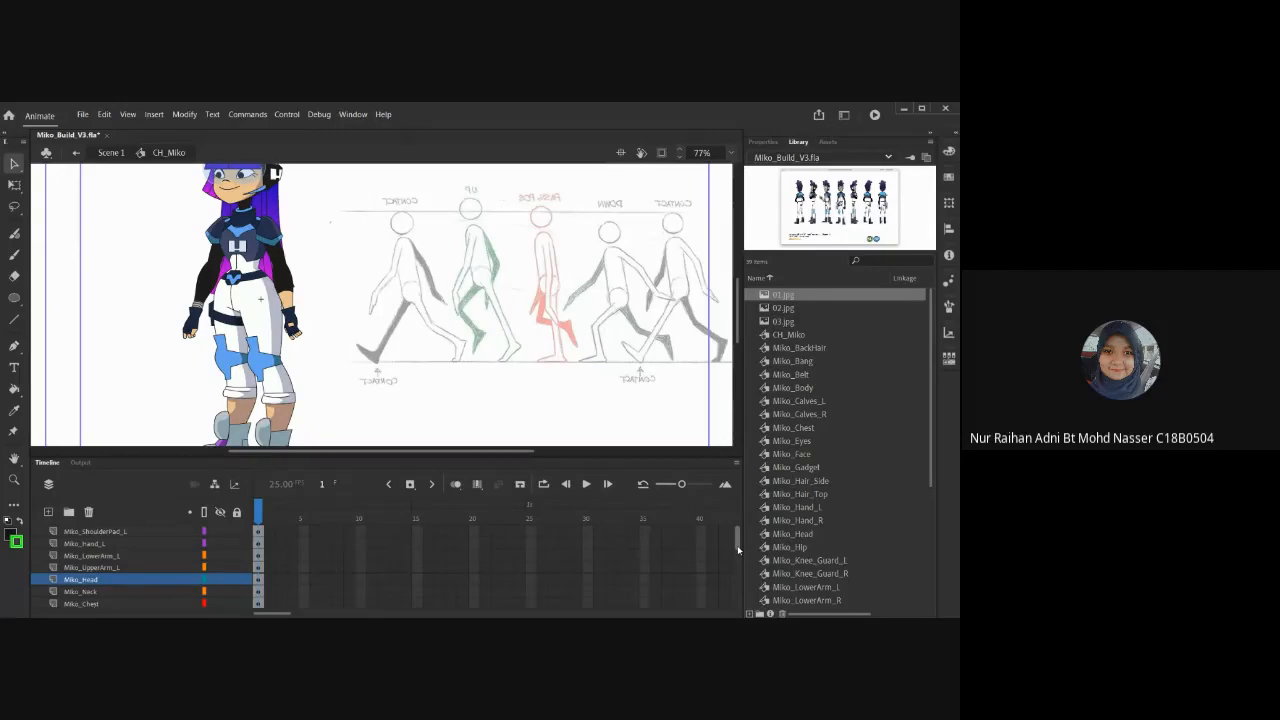
left_click(530, 532)
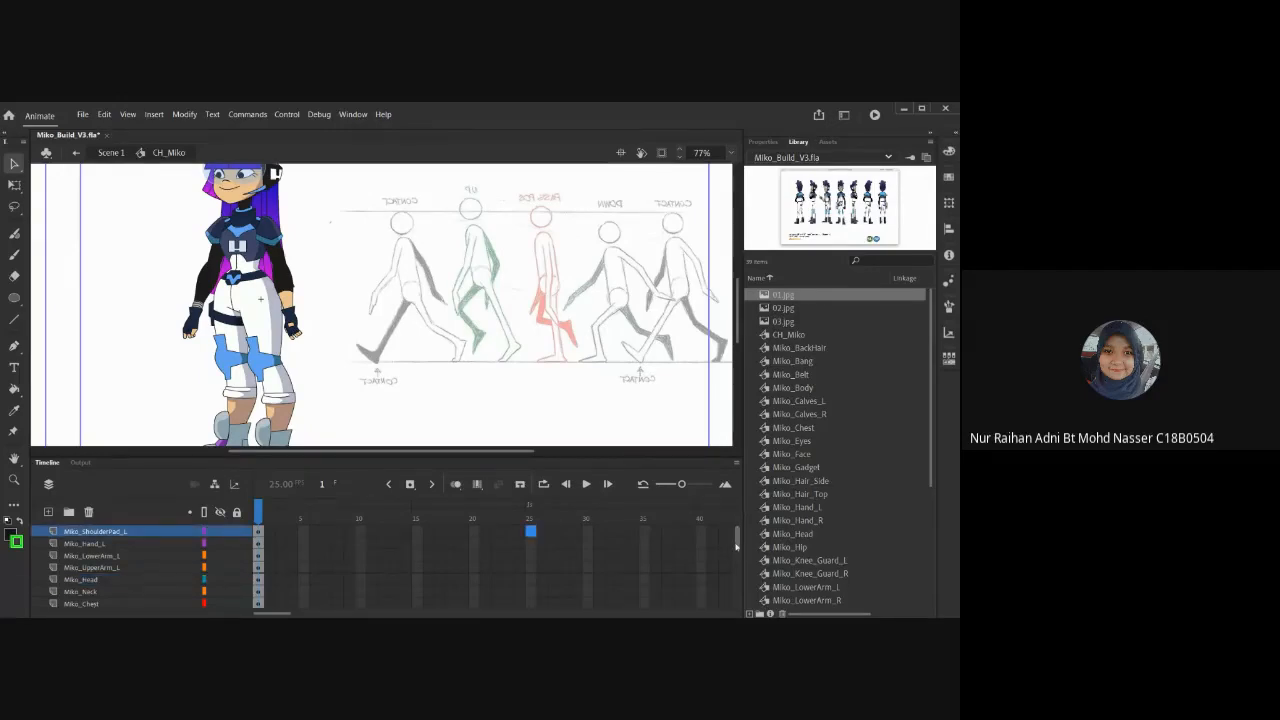
scroll(737, 545, "down", 5)
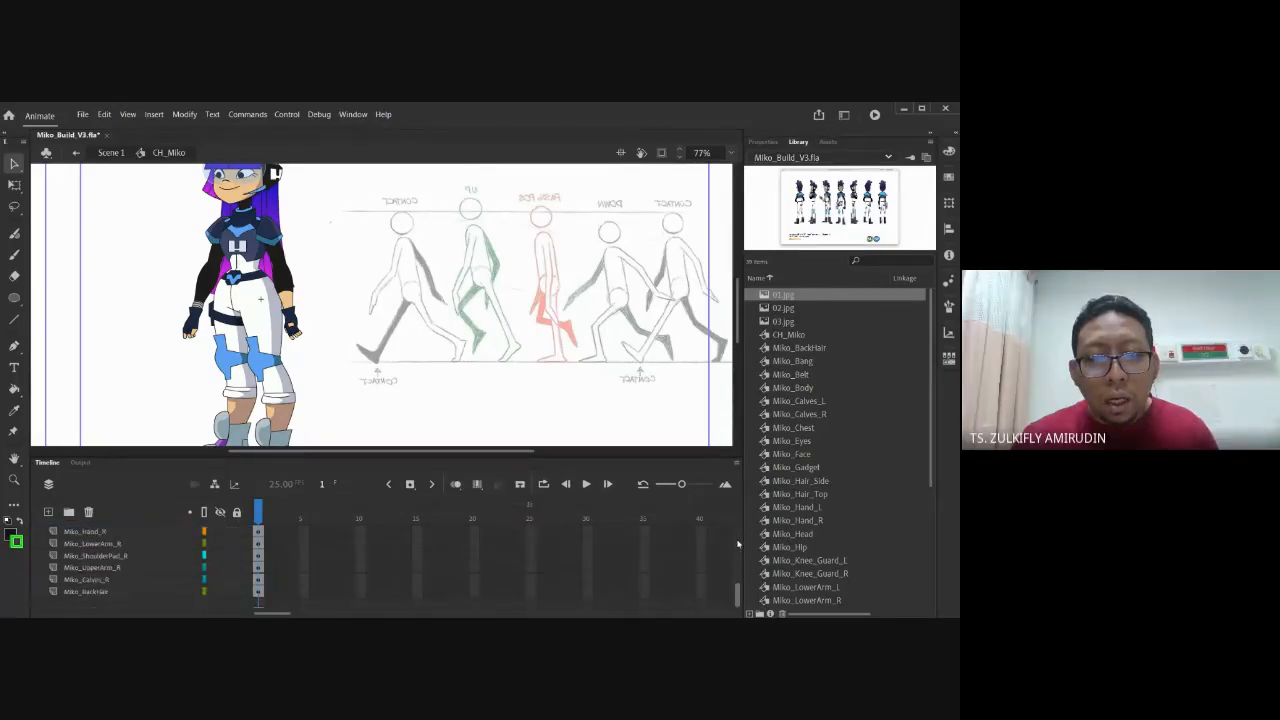
left_click(533, 593, "shift")
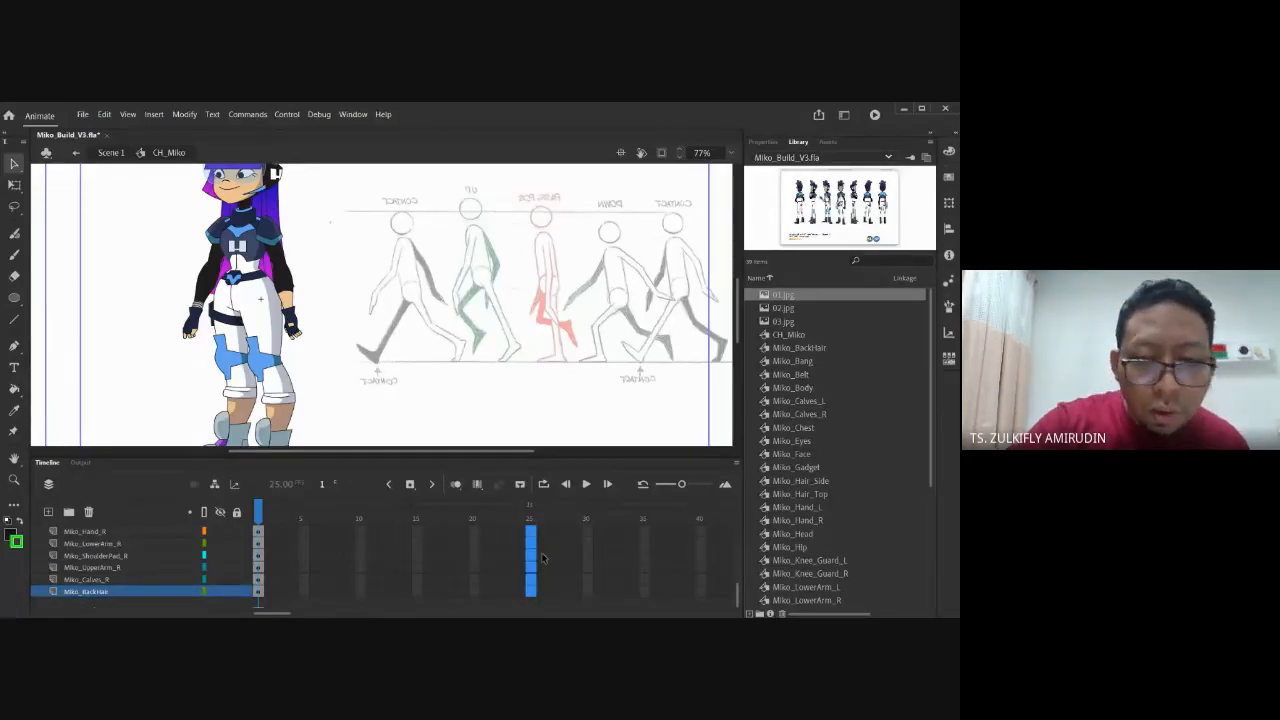
Try to insert keyframes at frame 25 across the selected character part layers
key("F6")
key("ctrl+z")
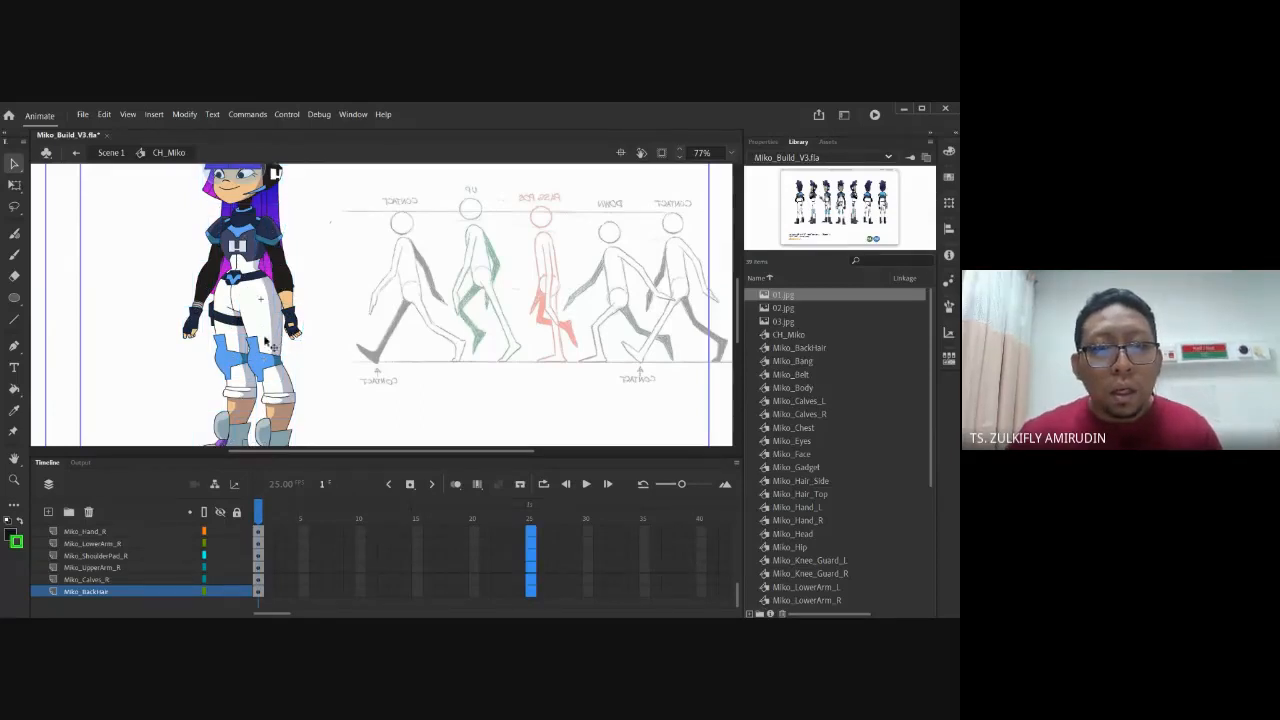
left_click_drag(266, 338, 324, 297)
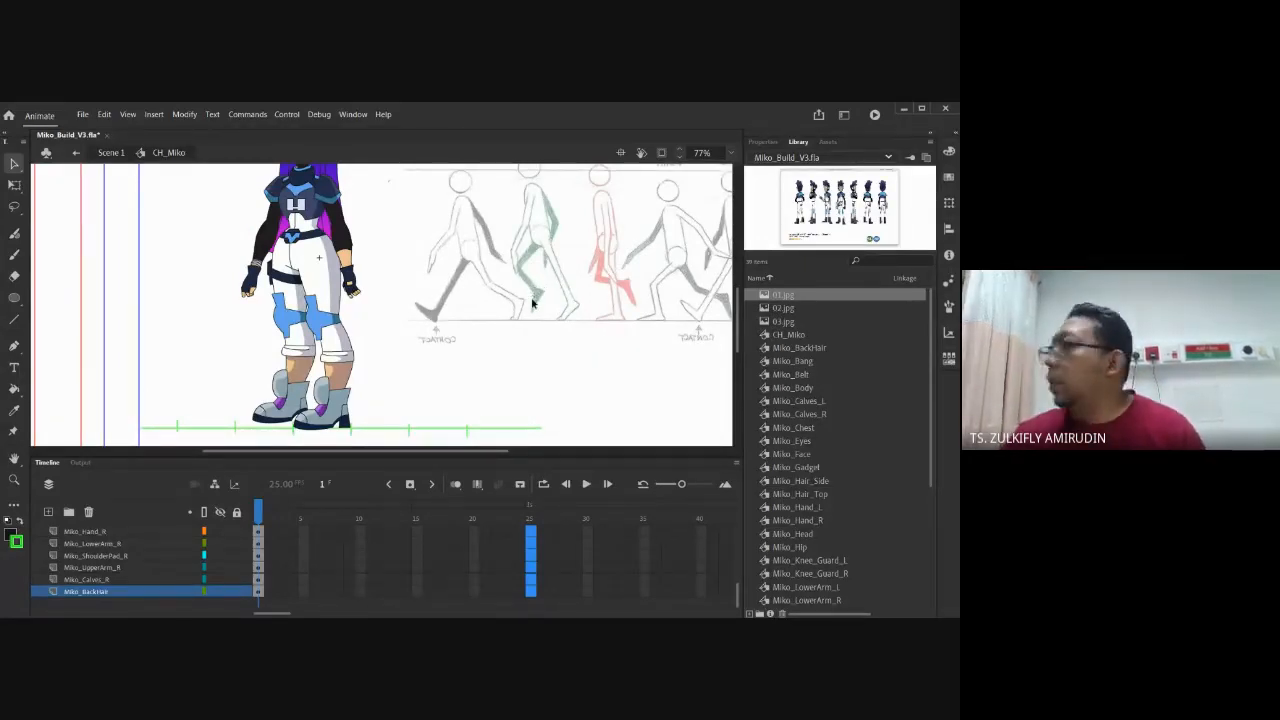
scroll(370, 278, "up", 2)
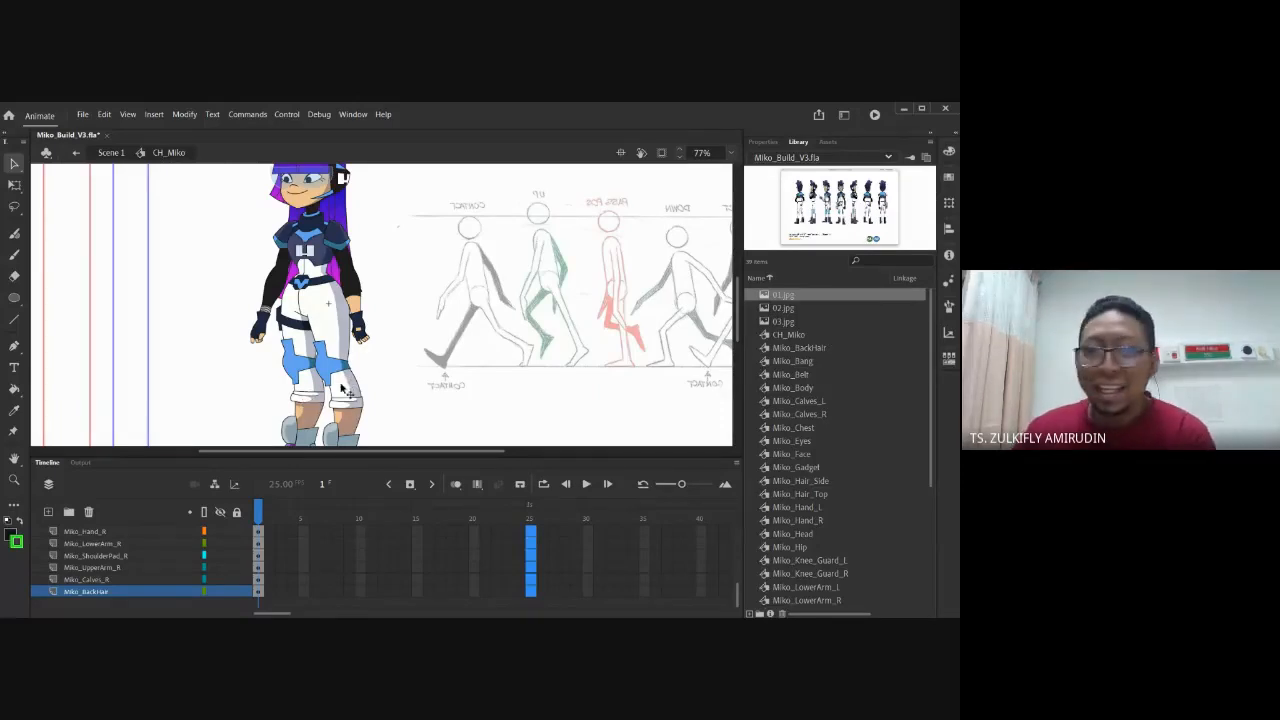
Rotate the right thigh forward on frame 1 and swing the right calf back so the foot lifts behind the left leg
left_click(306, 343)
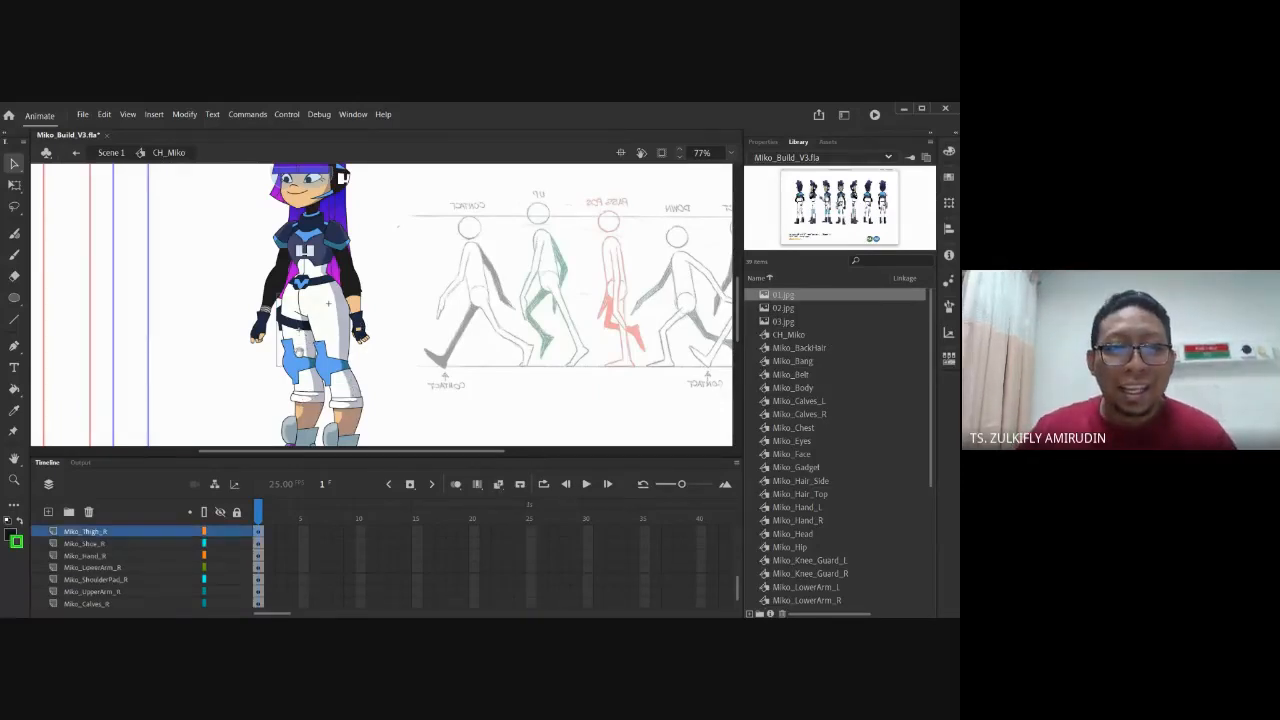
left_click_drag(309, 346, 315, 312)
left_click_drag(487, 291, 369, 310)
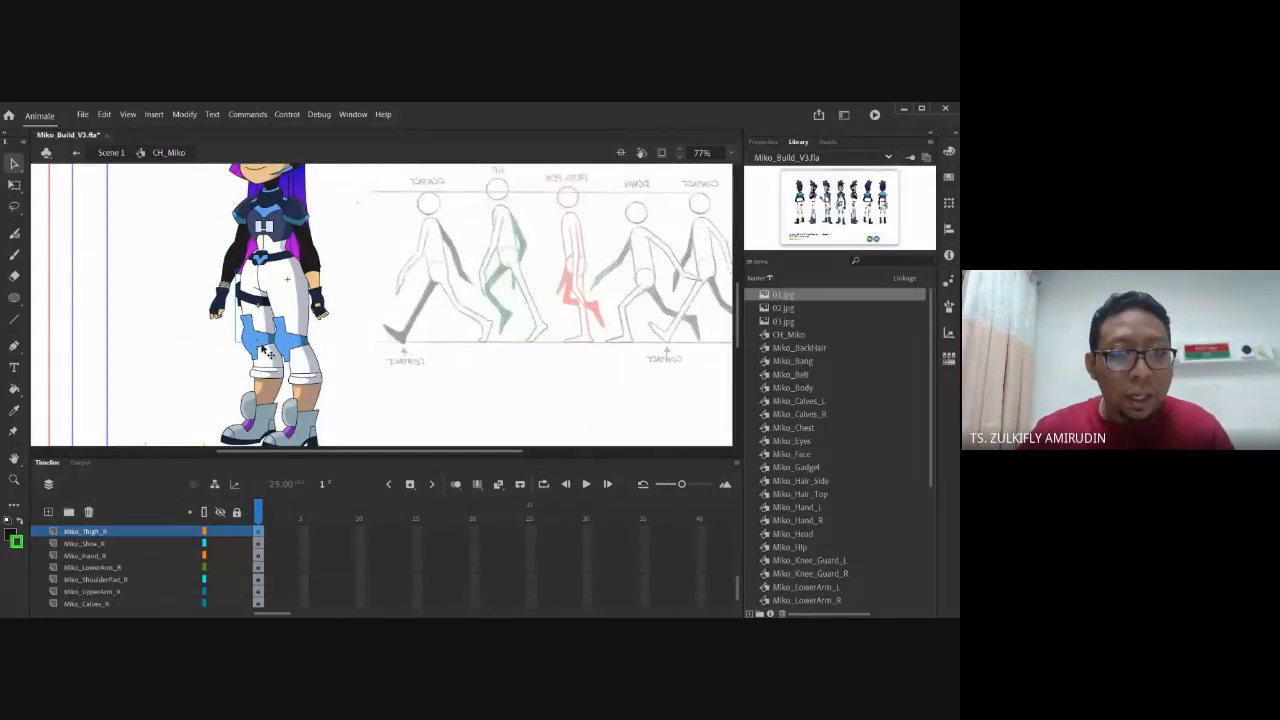
scroll(450, 330, "down", 3)
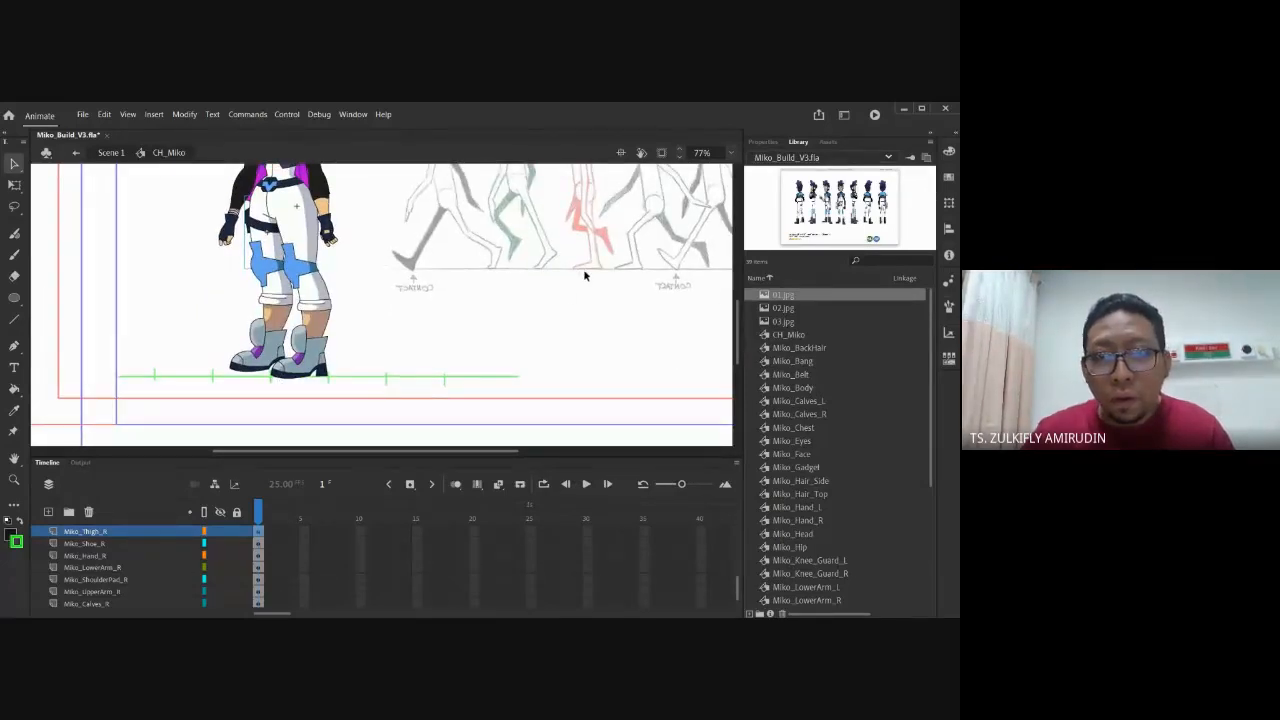
scroll(272, 295, "up", 2)
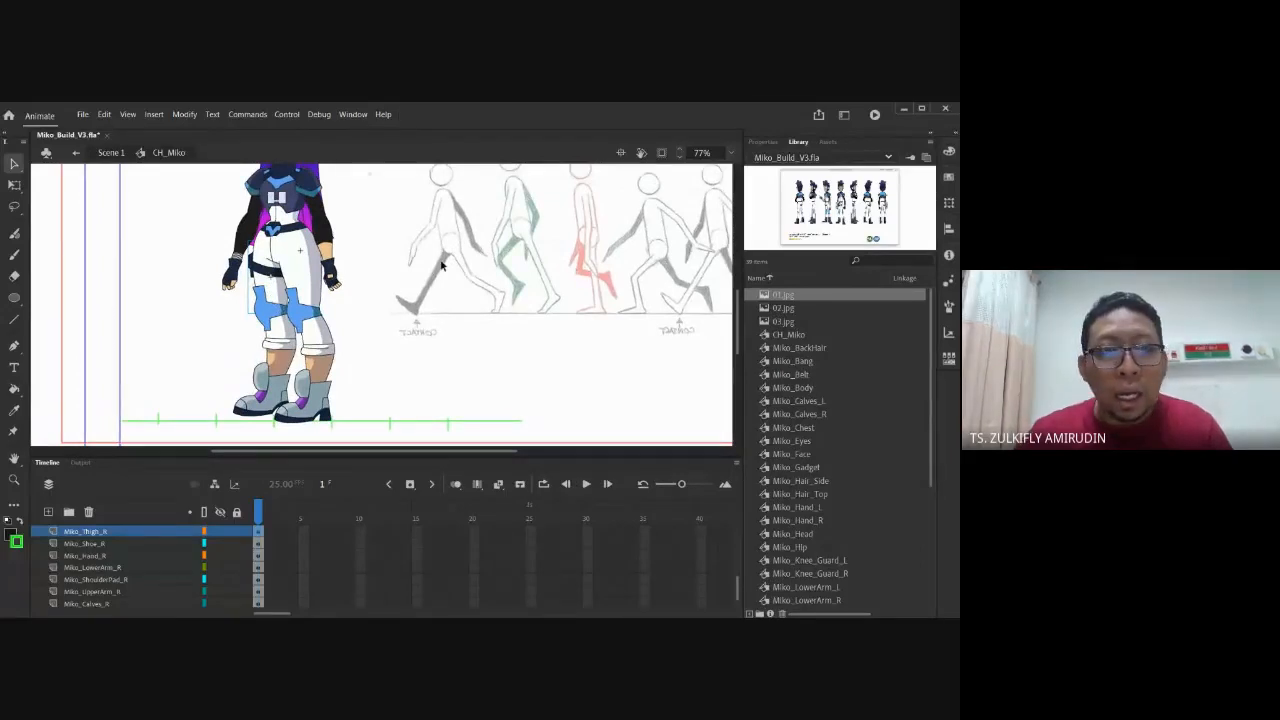
key("q")
left_click_drag(299, 331, 271, 340)
left_click(260, 346)
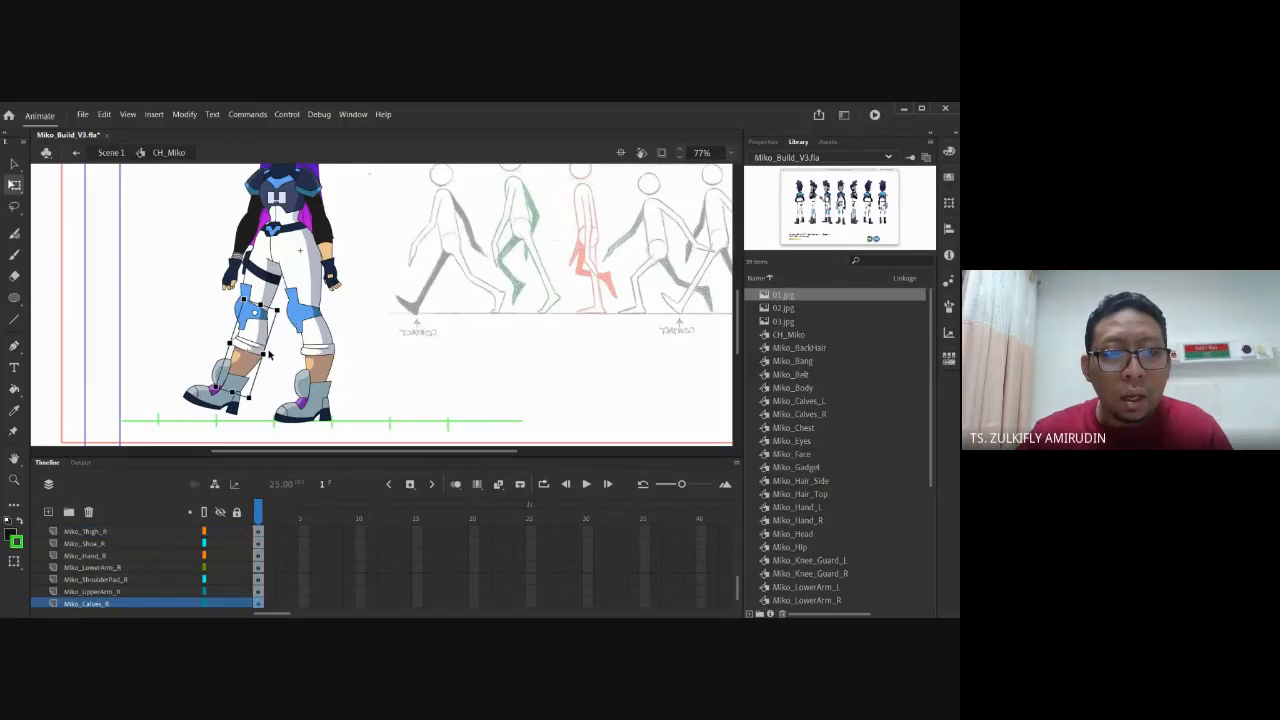
left_click_drag(255, 404, 345, 321)
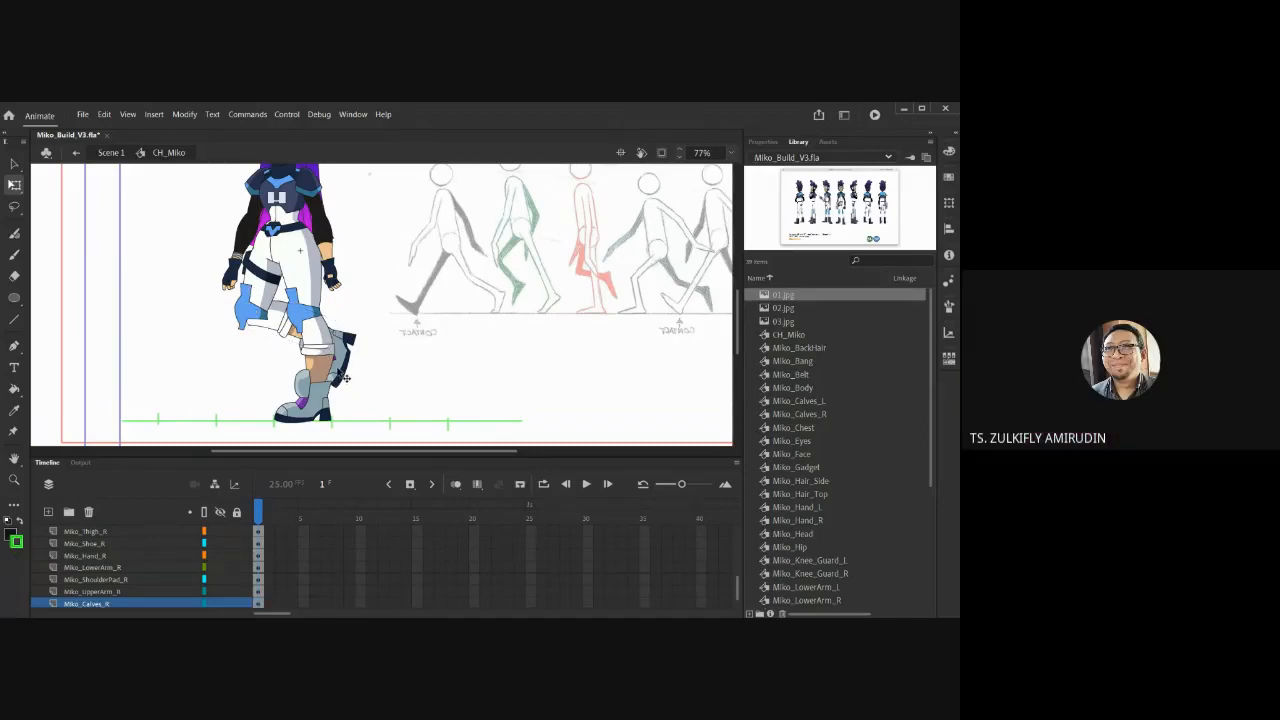
left_click(342, 376)
Swing the left arm forward across the hip on frame 1 and nudge the left hand into line with the forearm
left_click_drag(358, 247, 385, 331)
left_click(349, 303)
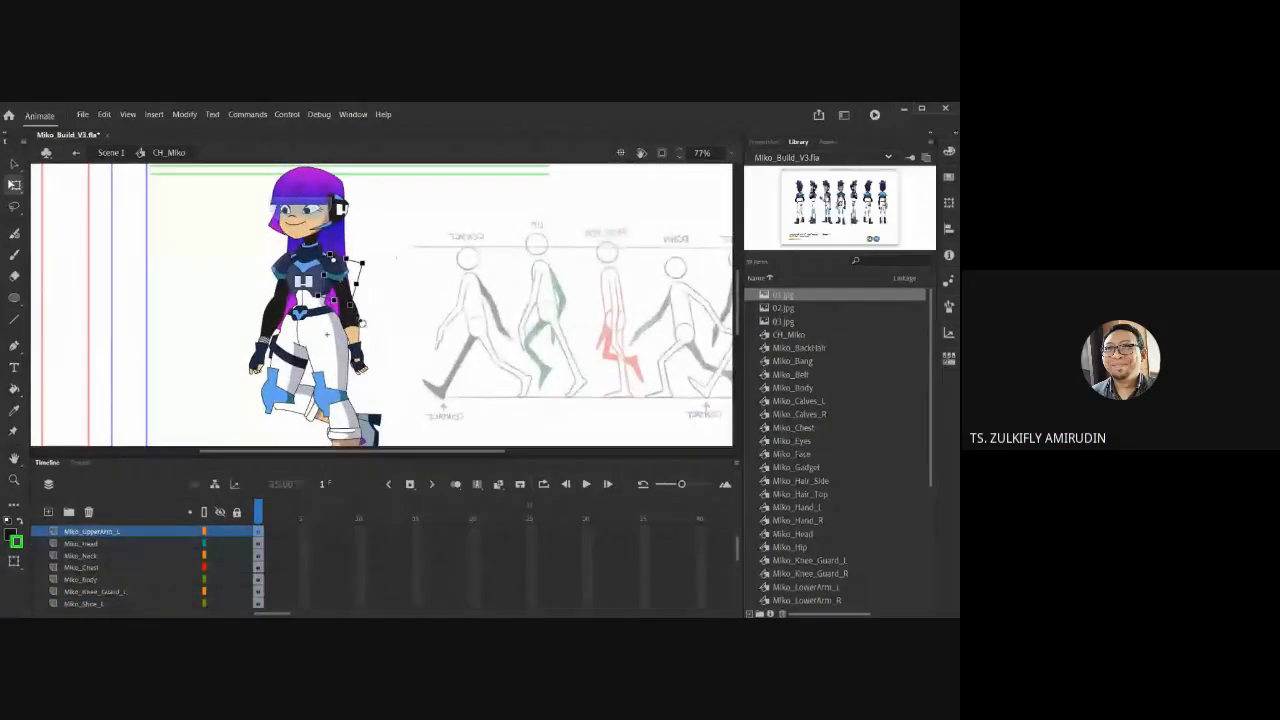
mouse_move(360, 321)
left_mouse_down()
mouse_move(340, 327)
mouse_move(362, 320)
left_mouse_up()
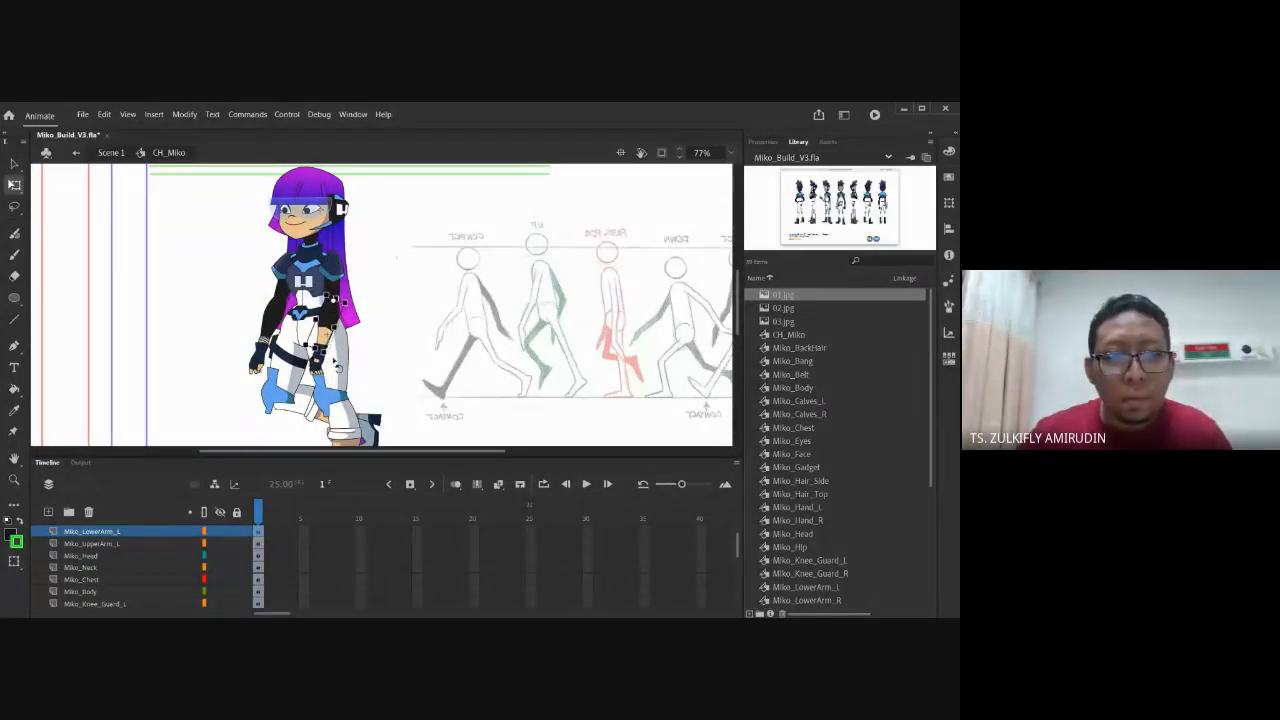
left_click(327, 376)
key("Right")
key("Right")
key("Right")
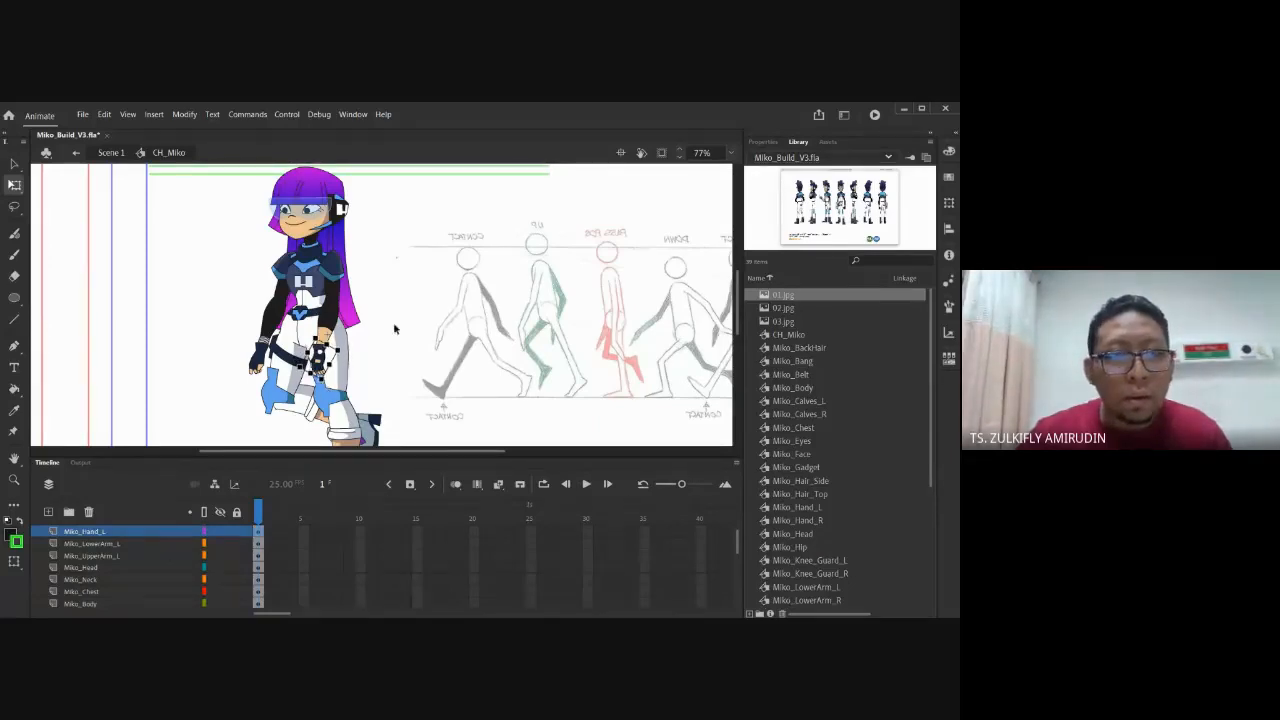
Rotate the right upper arm and forearm inward on frame 1 so the arm hangs closer to the body
left_click(290, 336)
left_click_drag(301, 314, 306, 322)
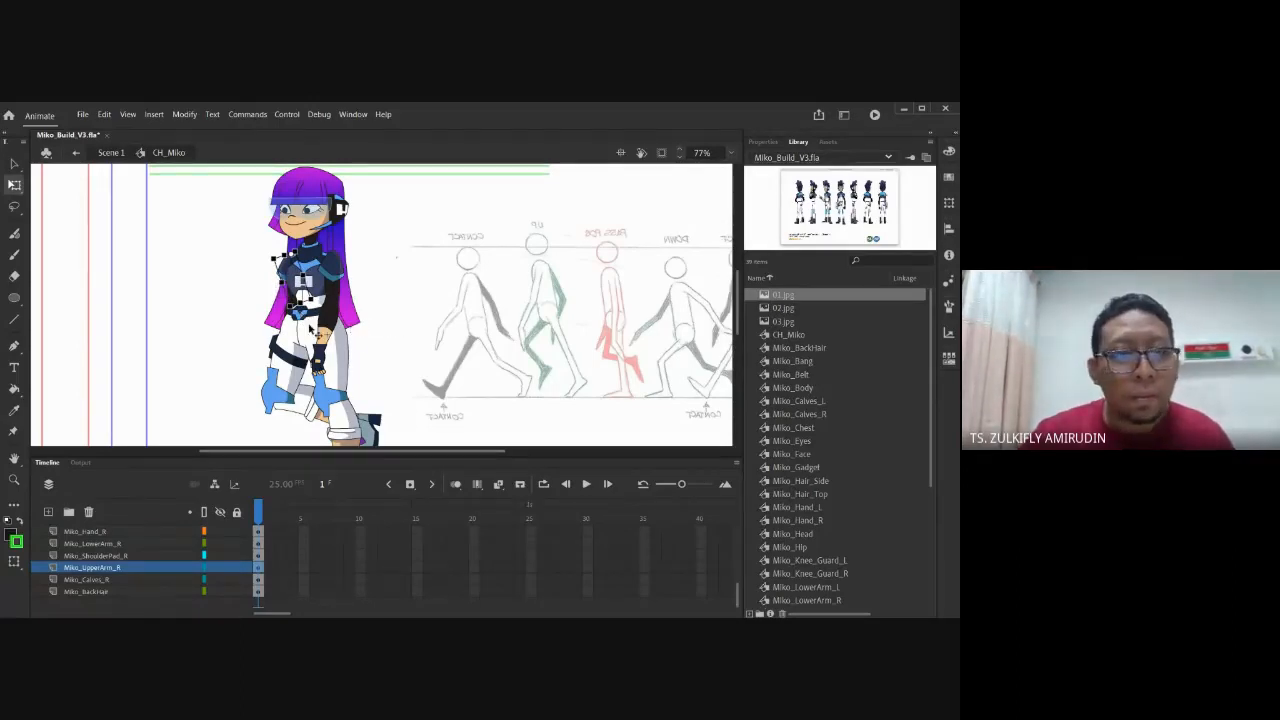
left_click(249, 282)
left_click(291, 320)
left_click_drag(312, 345, 300, 347)
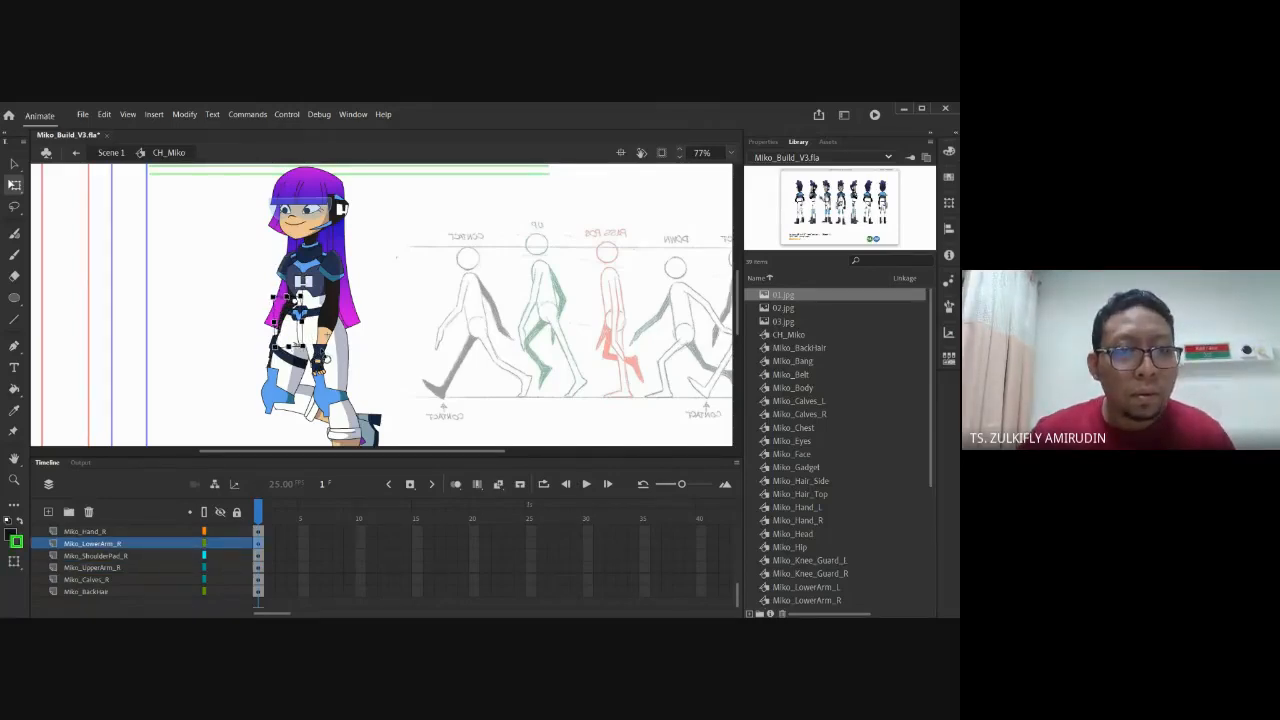
left_click(382, 267)
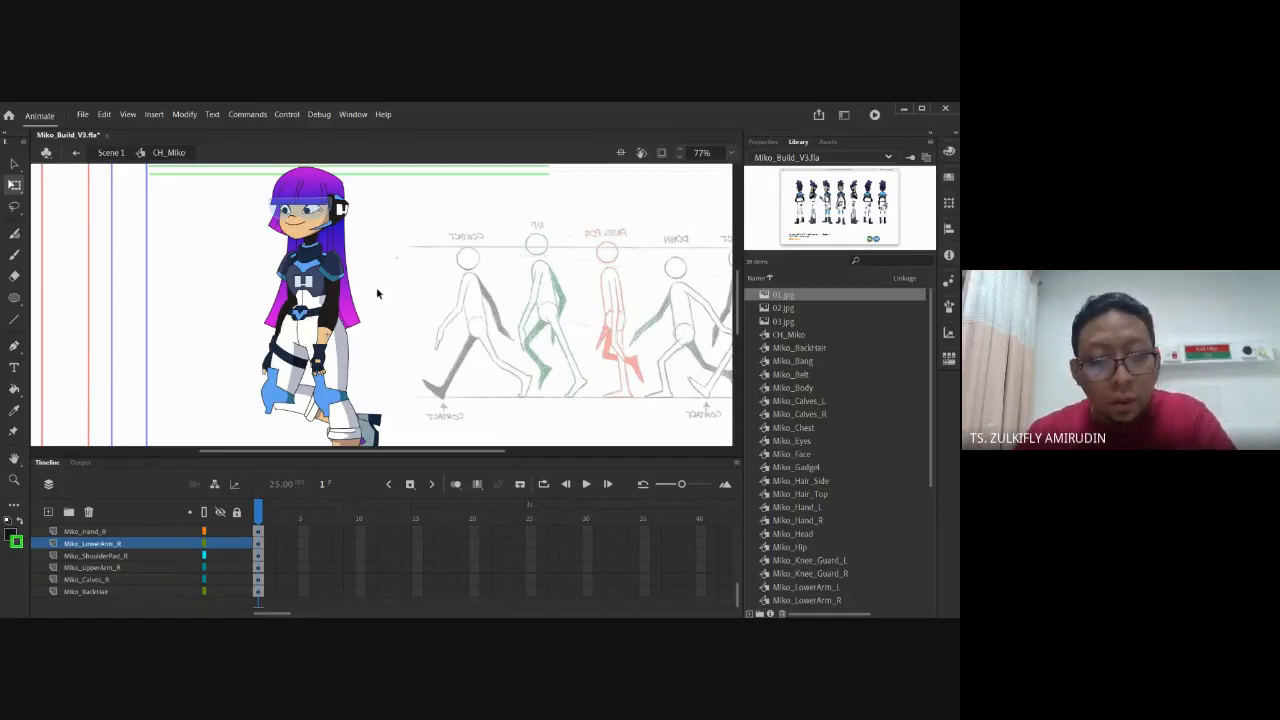
Rotate the right knee guard on frame 1 to fit the bent knee of the raised leg
key("ctrl+minus")
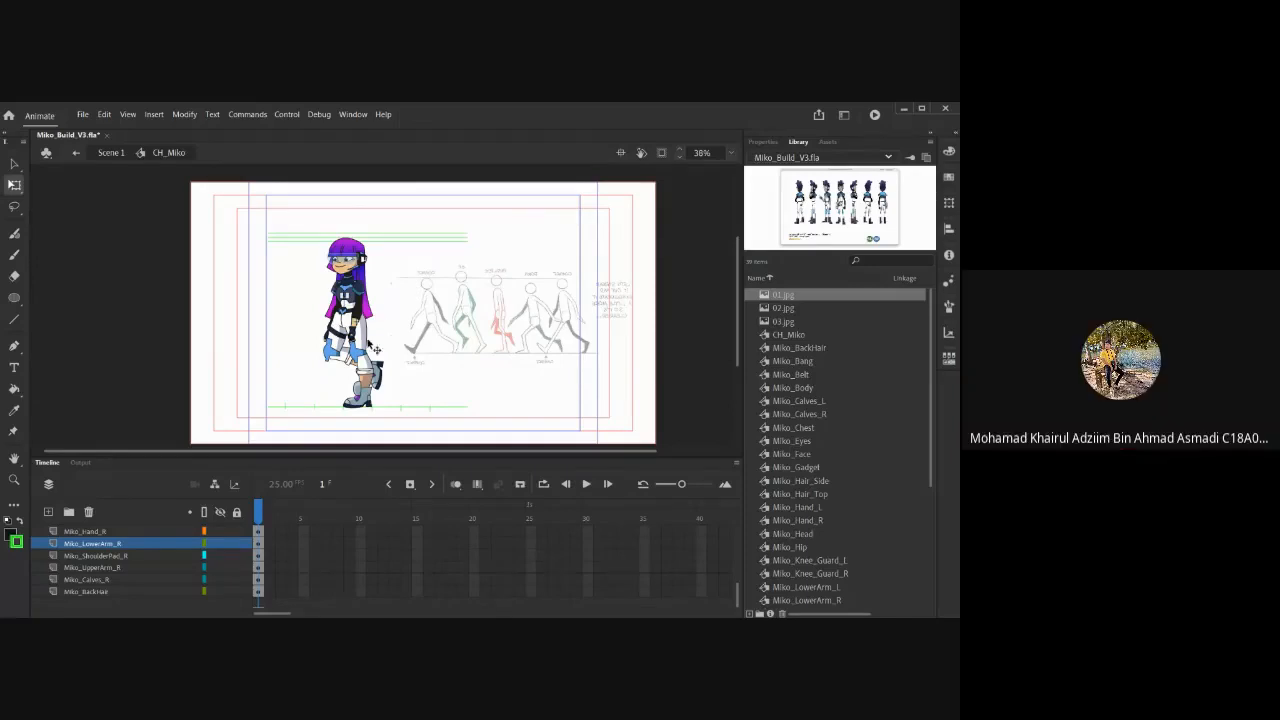
scroll(345, 360, "up", 2)
scroll(400, 335, "up", 1)
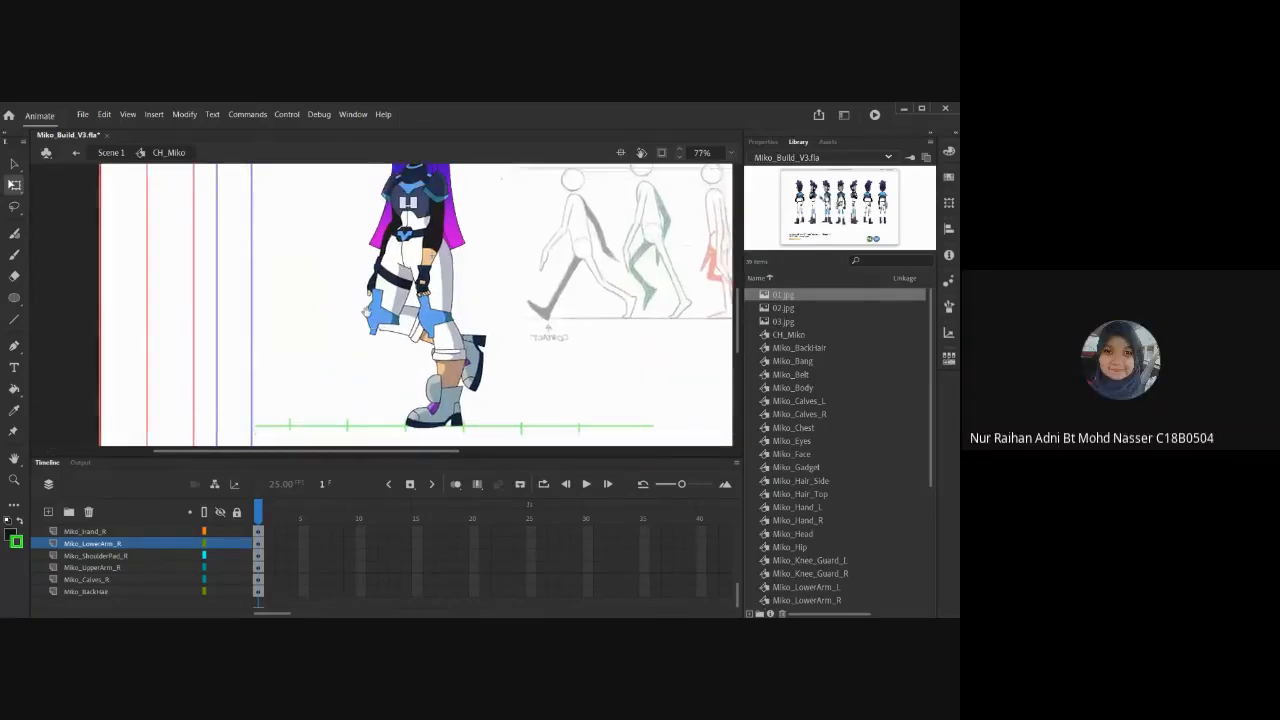
left_click(378, 346)
left_click_drag(402, 362, 398, 334)
left_click(319, 342)
key("ctrl+minus")
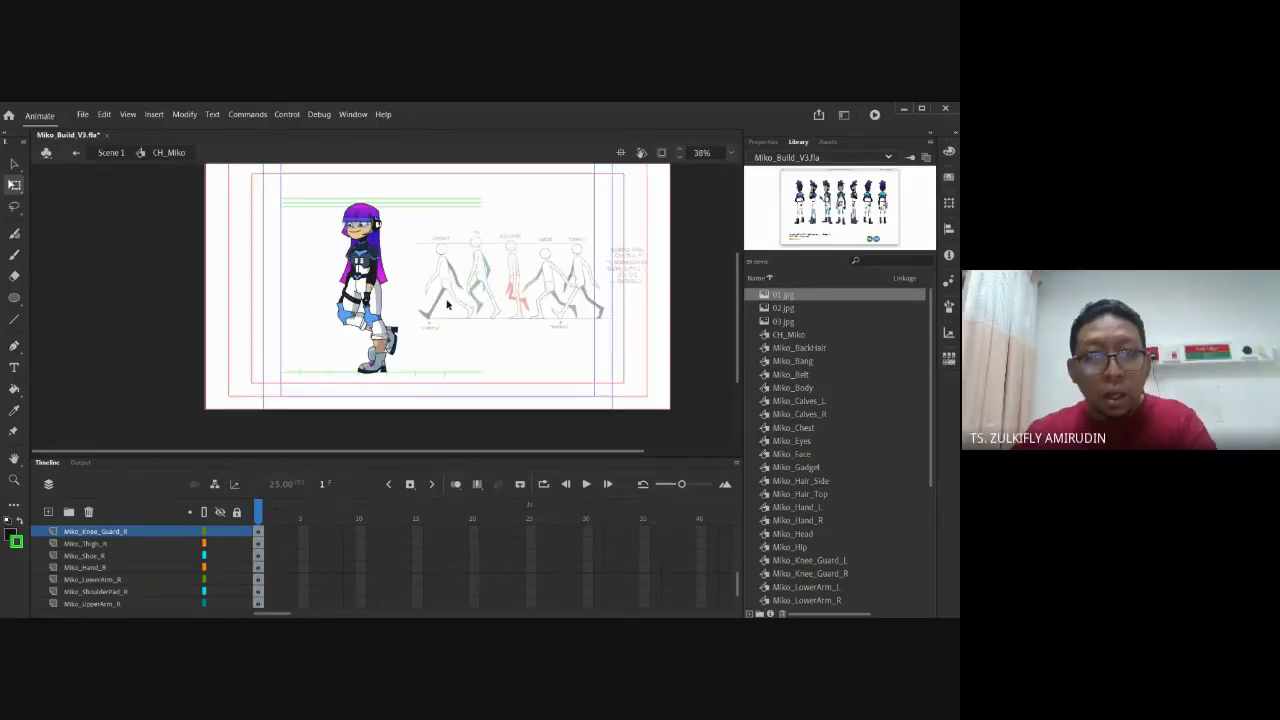
scroll(422, 318, "up", 1)
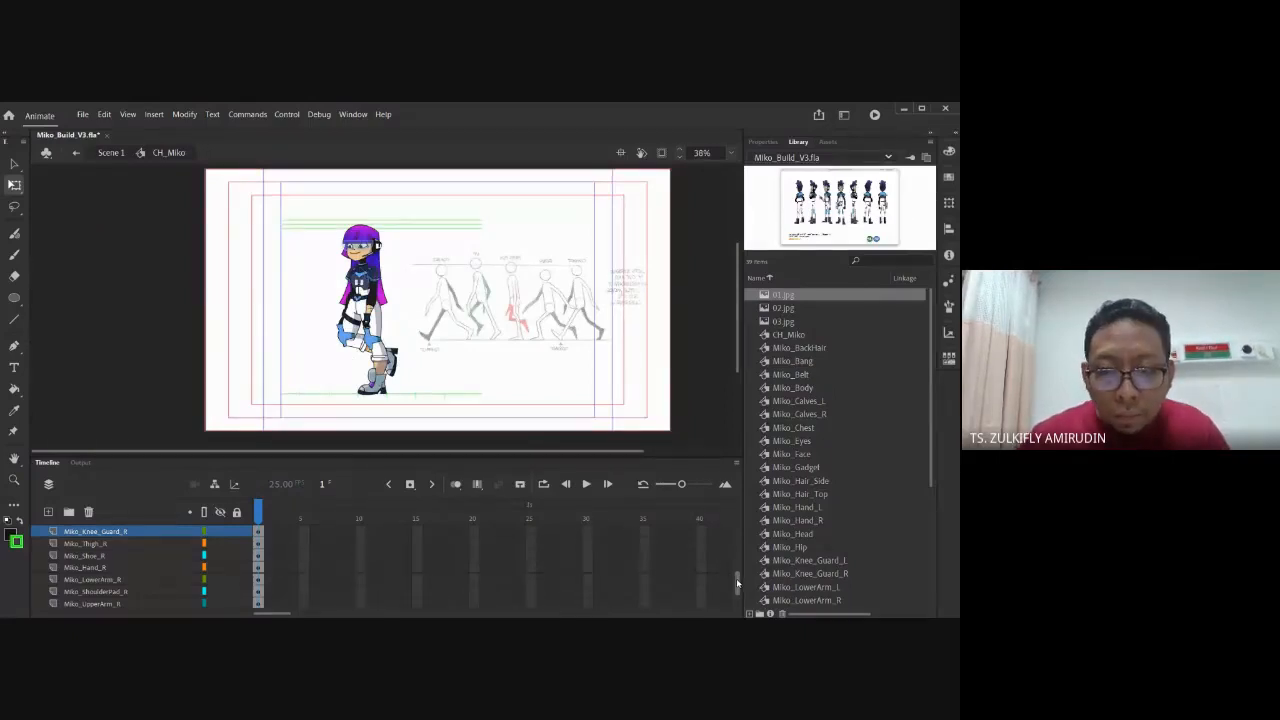
Select frame 1 on all layers from Miko_ShoulderPad_L down to Miko_BackHair
scroll(737, 580, "up", 3)
left_click(259, 532)
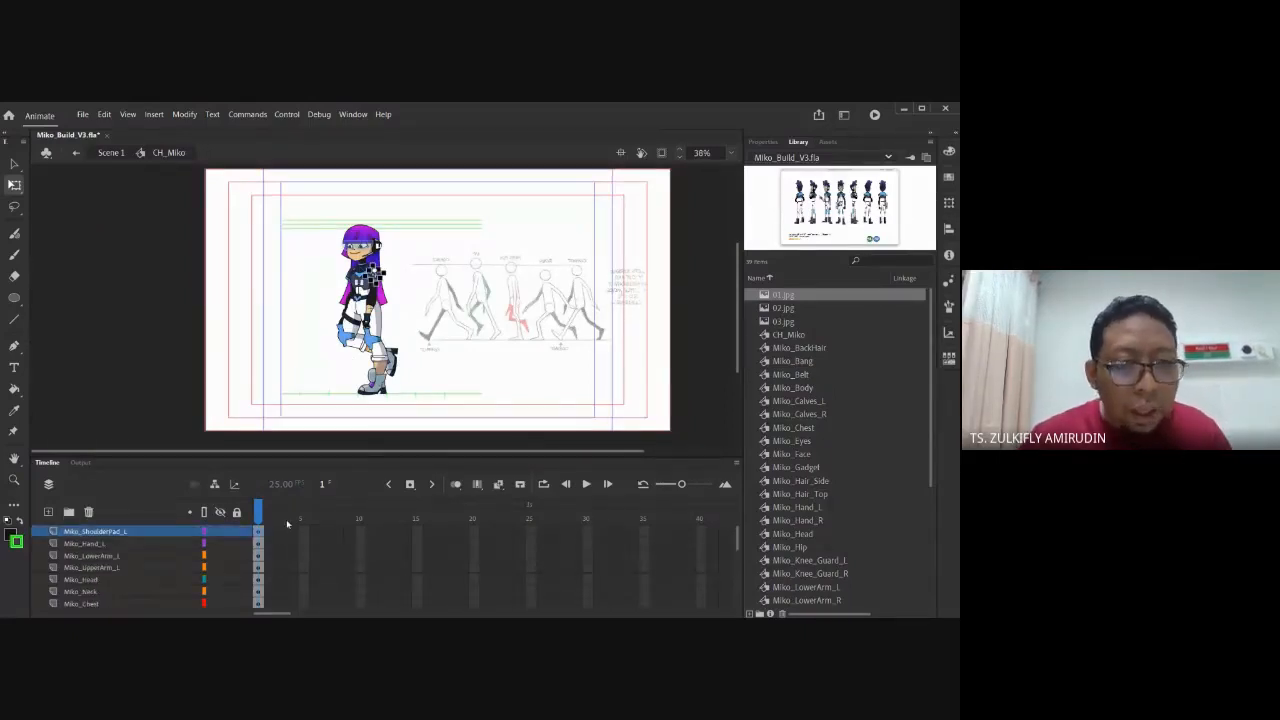
scroll(737, 541, "down", 5)
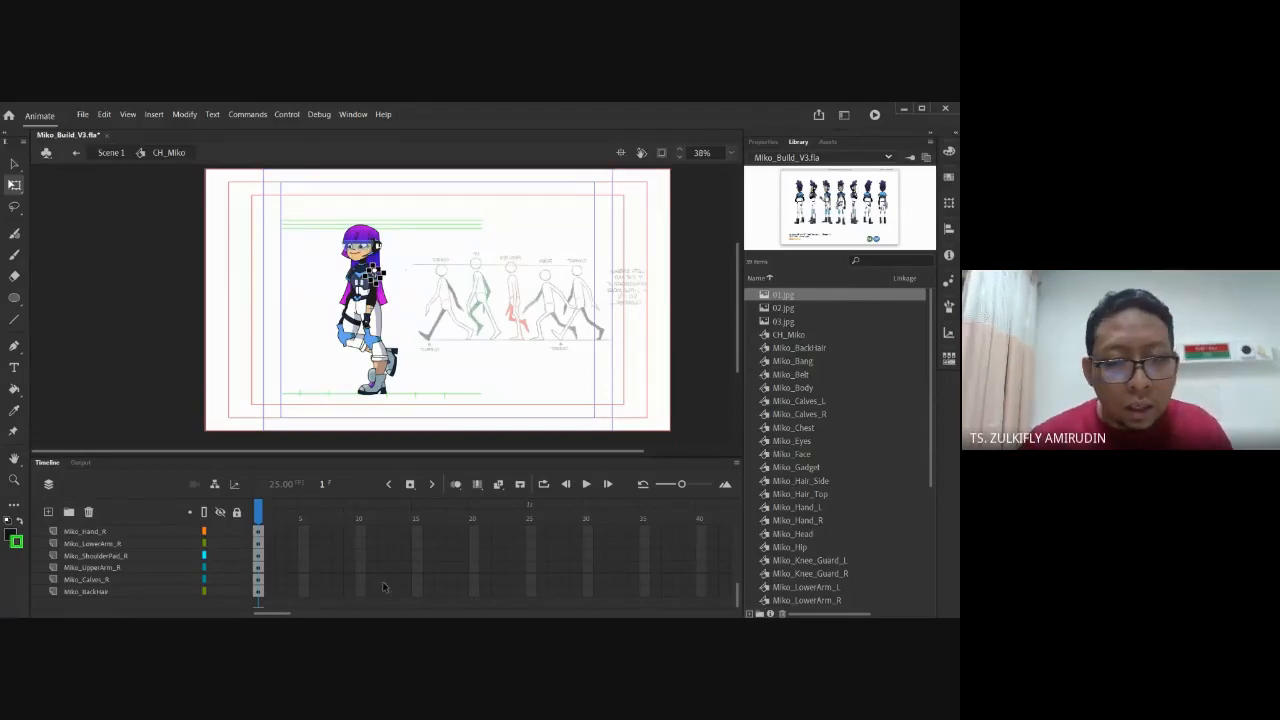
left_click(259, 592)
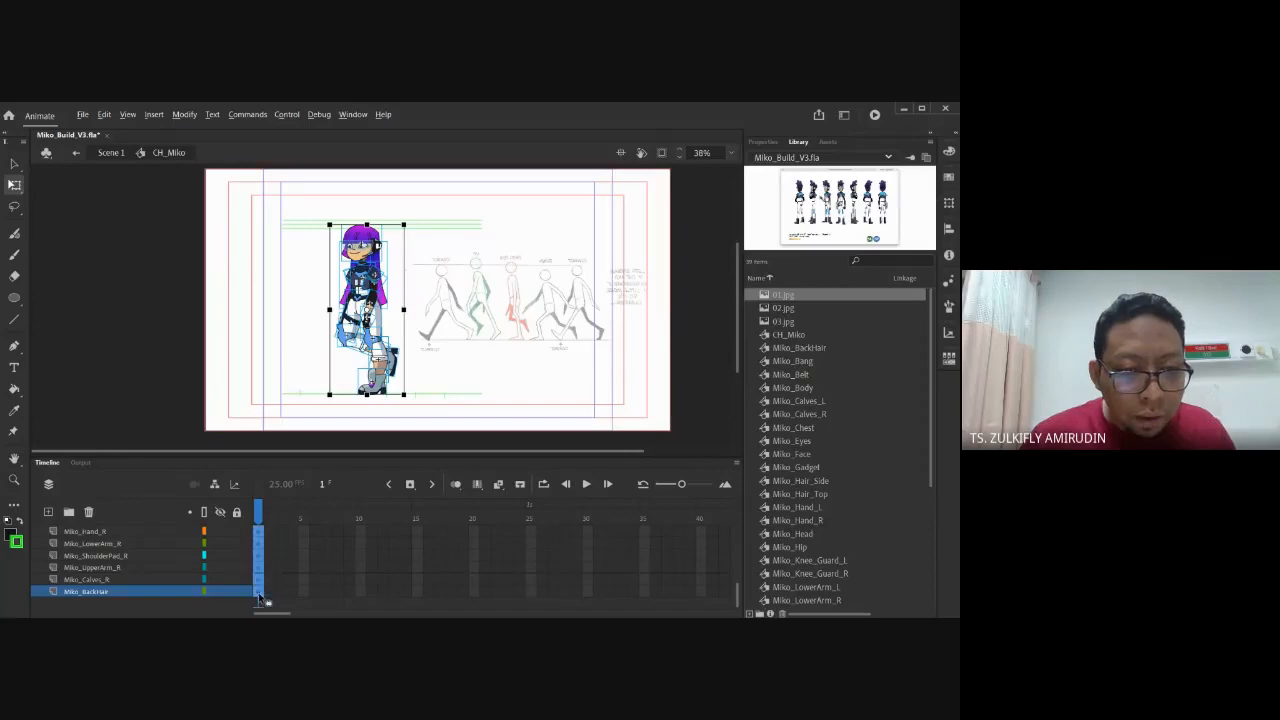
scroll(739, 594, "up", 5)
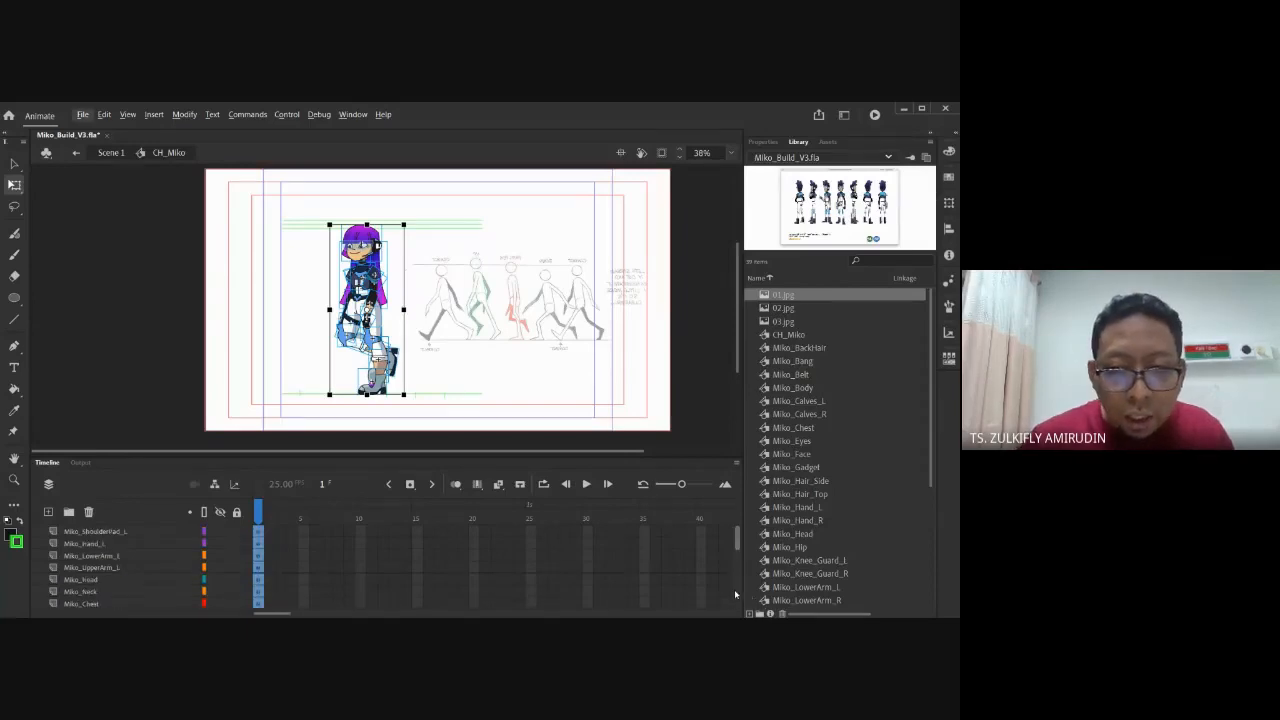
left_click(259, 531)
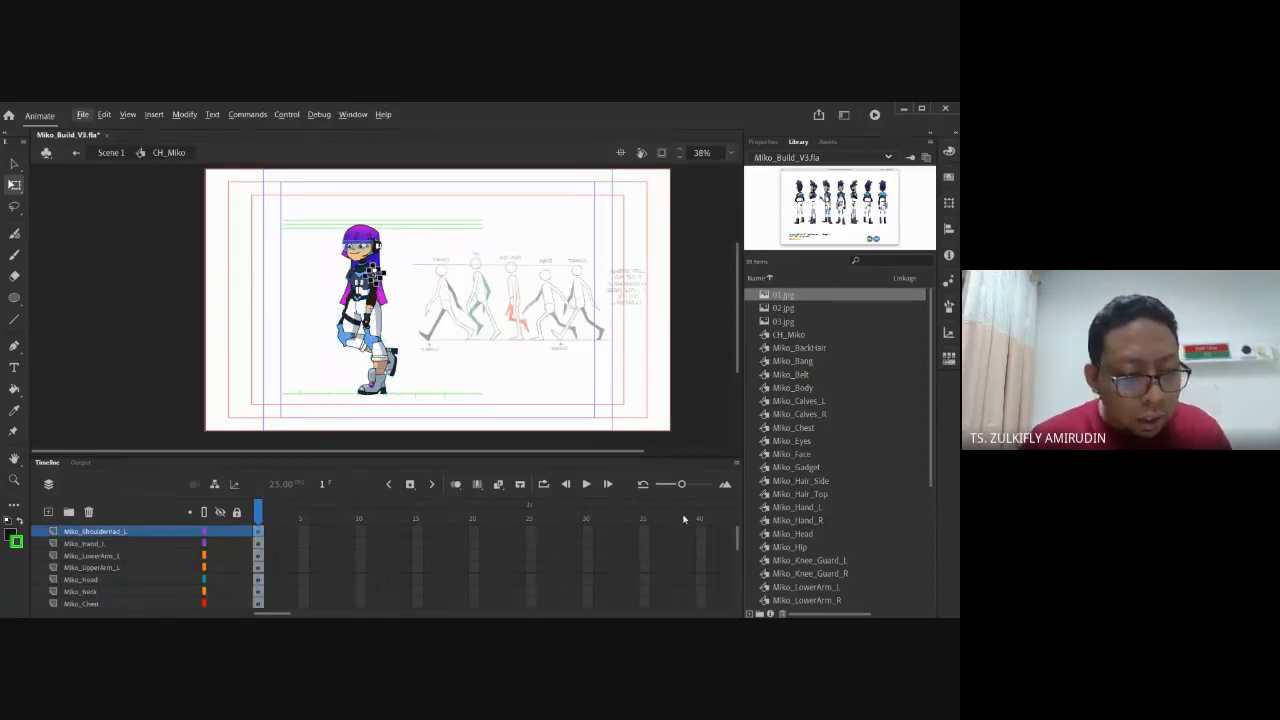
scroll(739, 548, "down", 5)
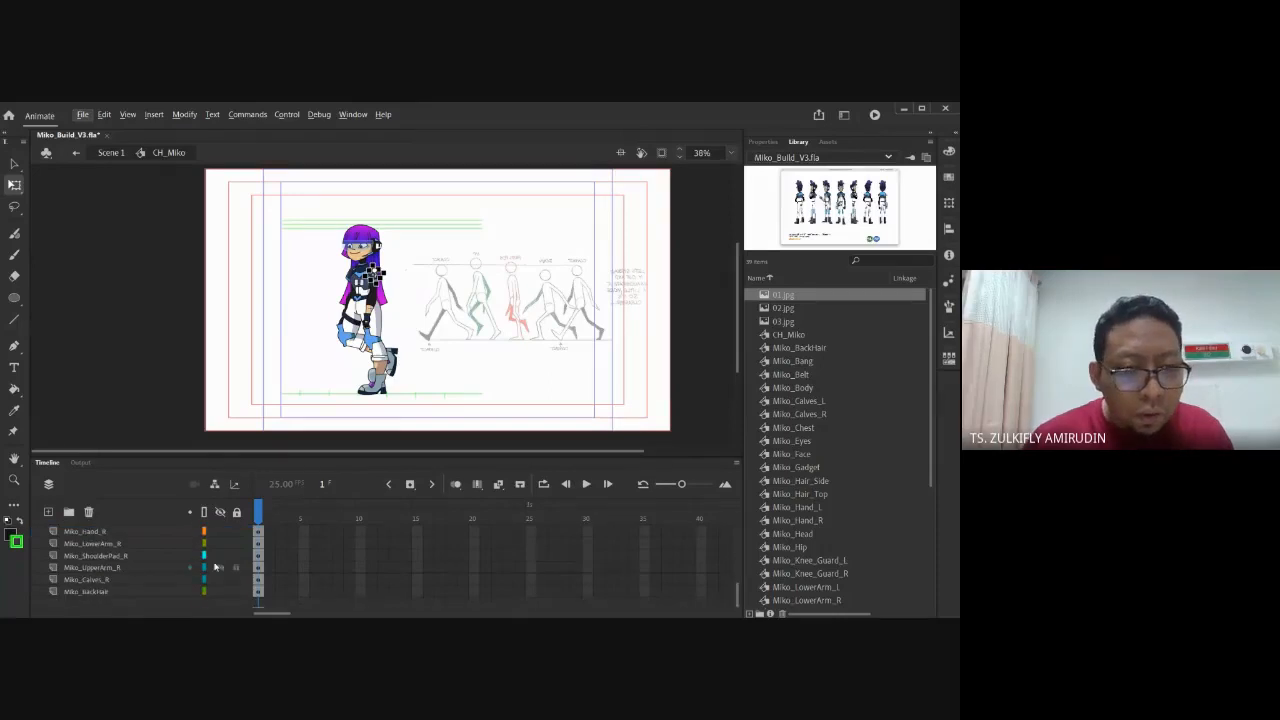
left_click(258, 592)
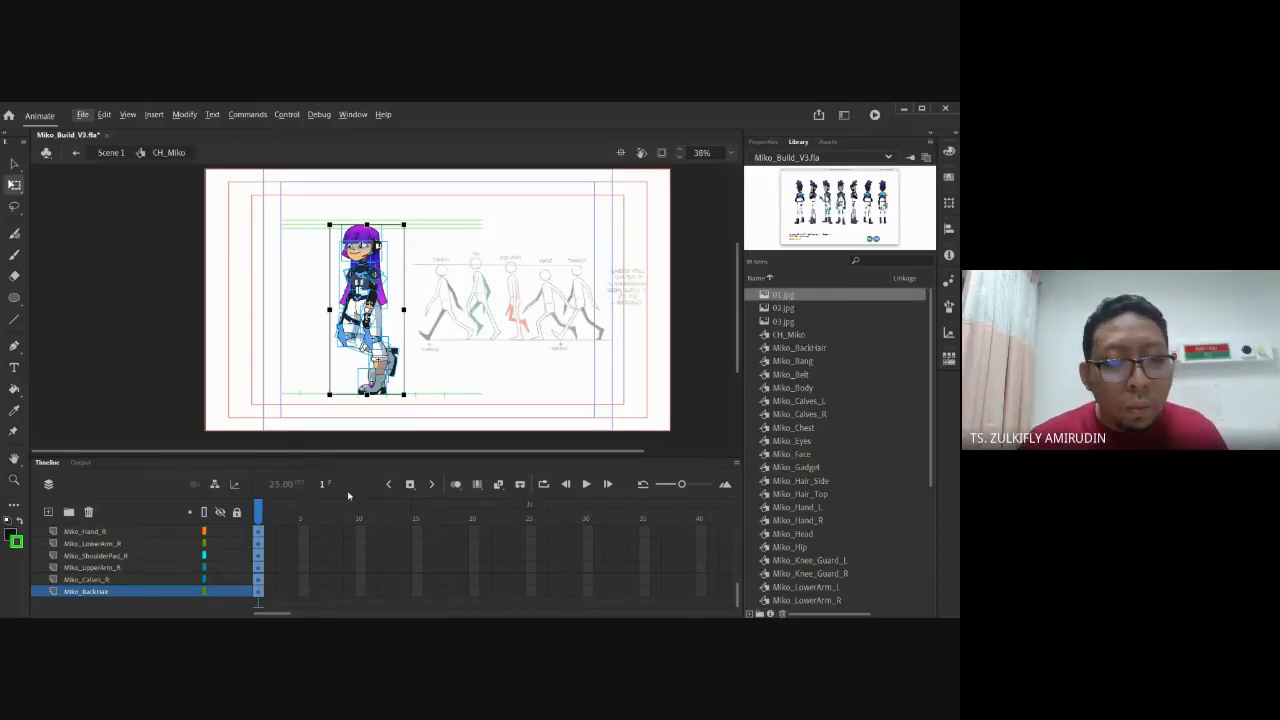
Extend the character layers to frame 2 and insert keyframes there on all layers from Miko_ShoulderPad_L to Miko_BackHair
left_click(272, 520)
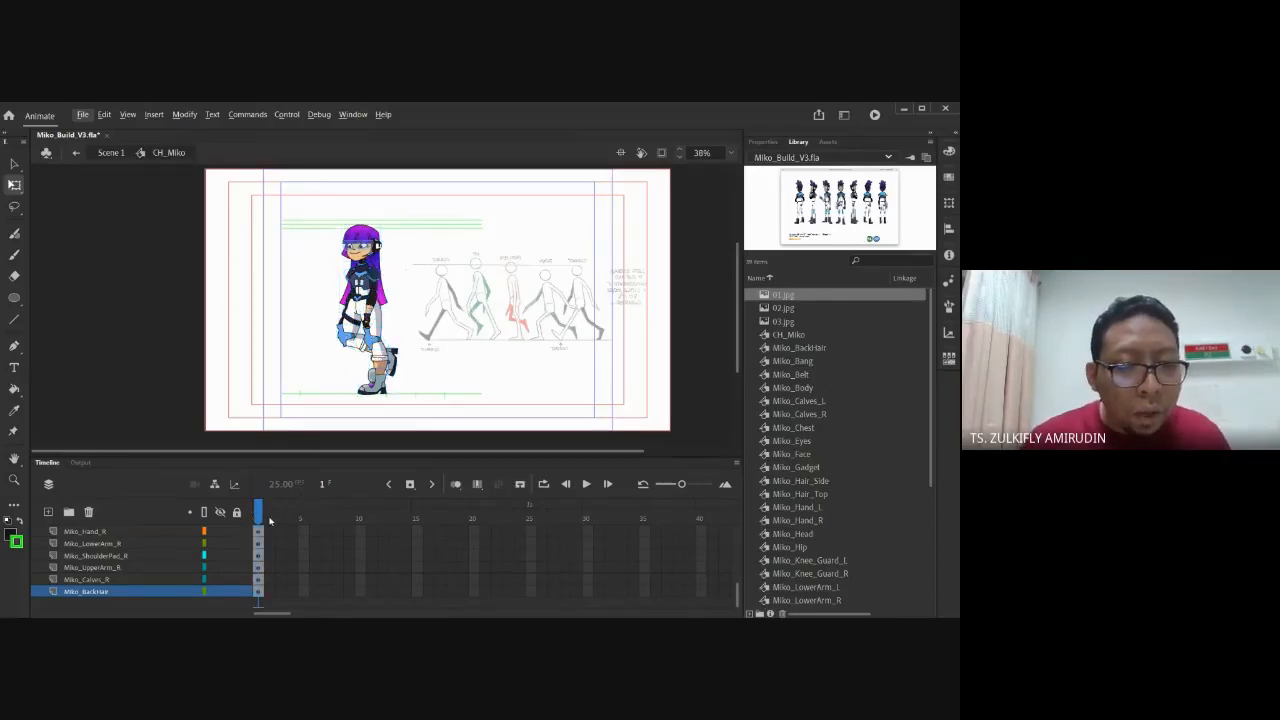
scroll(738, 590, "up", 3)
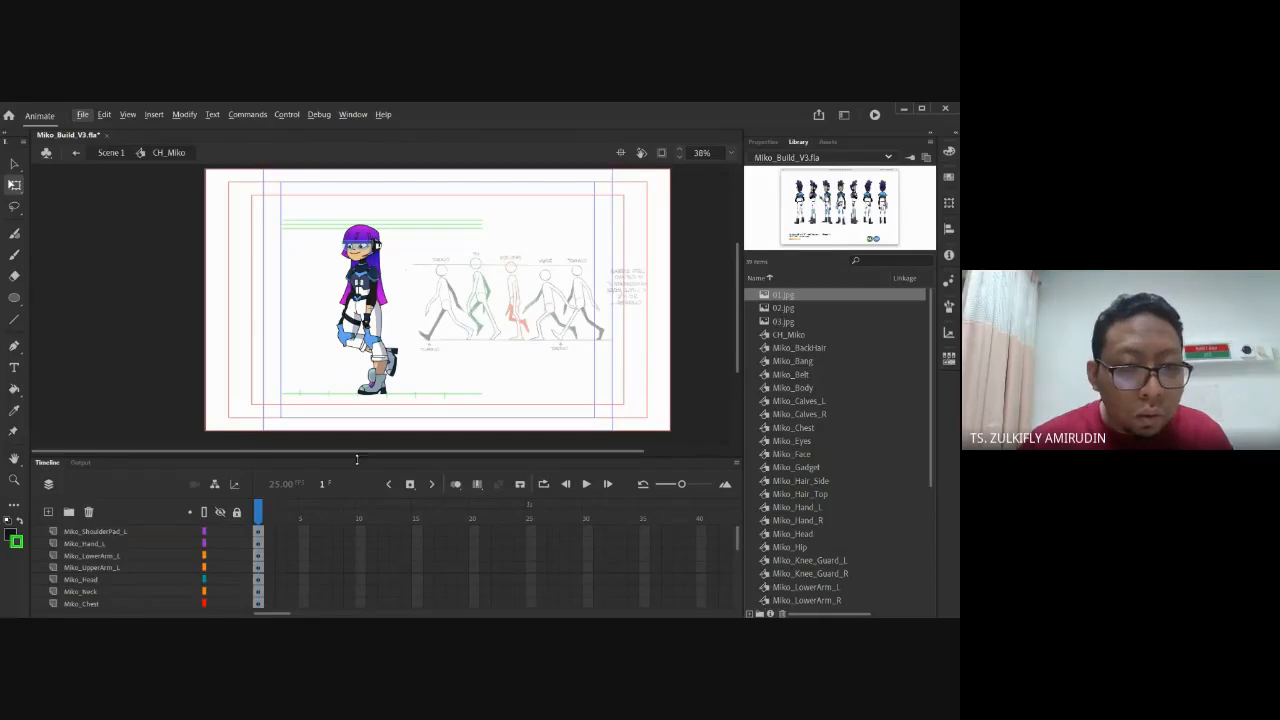
left_click(410, 486)
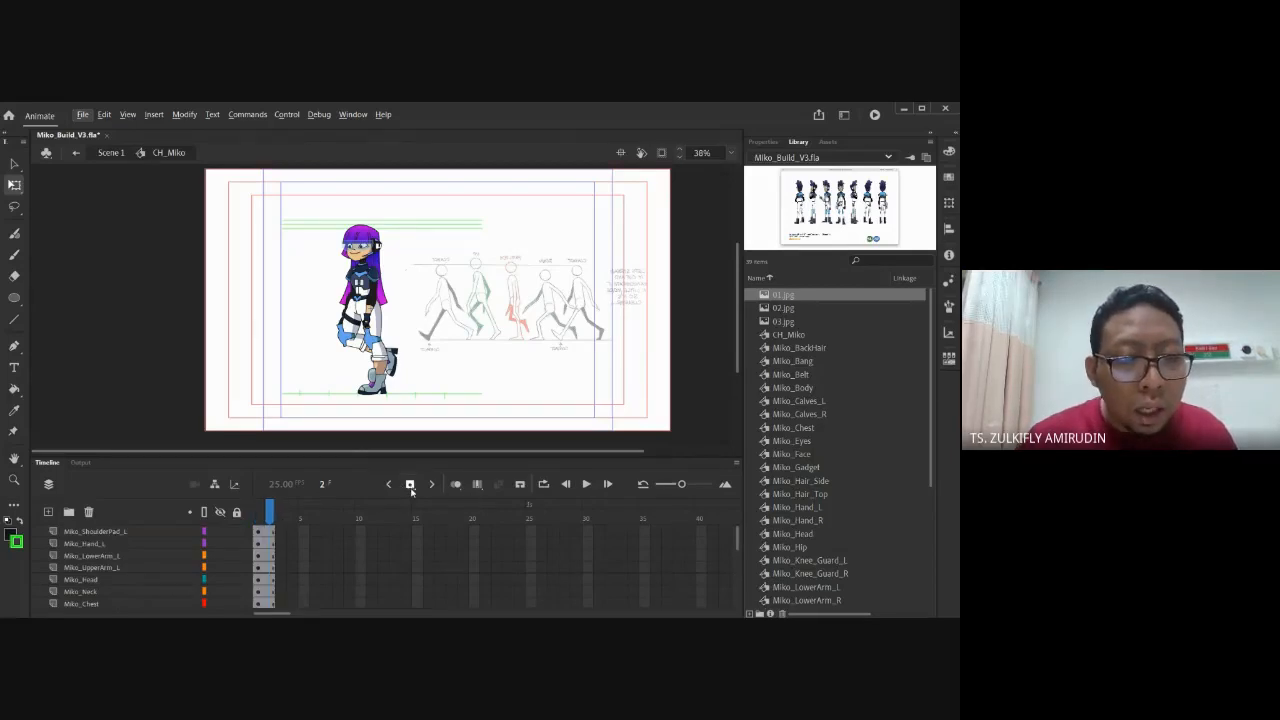
left_click(285, 532)
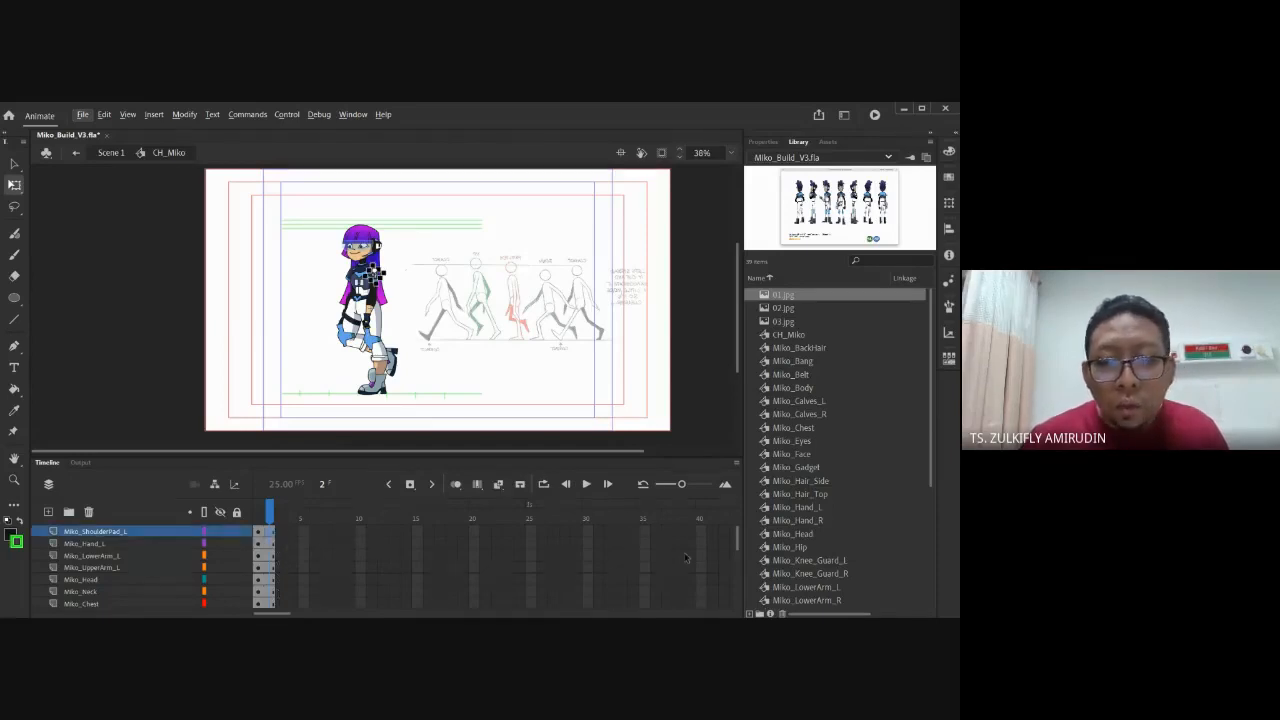
scroll(738, 547, "down", 3)
scroll(738, 547, "down", 1)
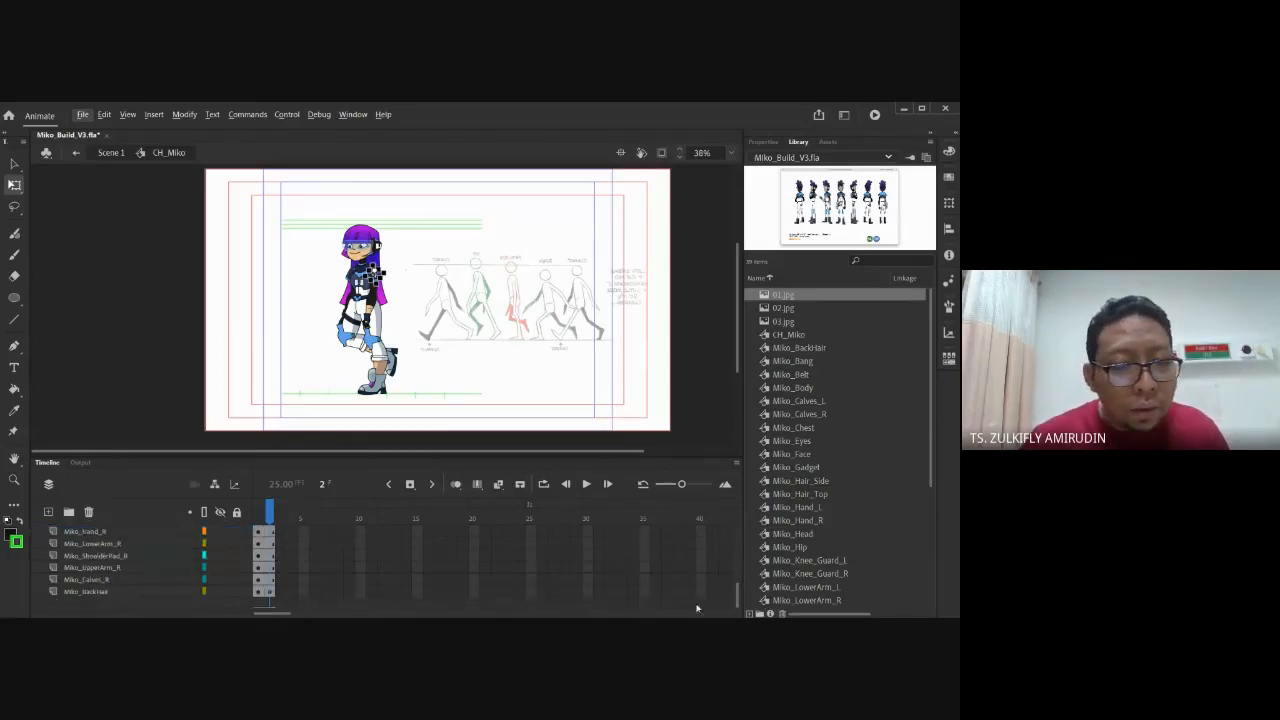
left_click(279, 593)
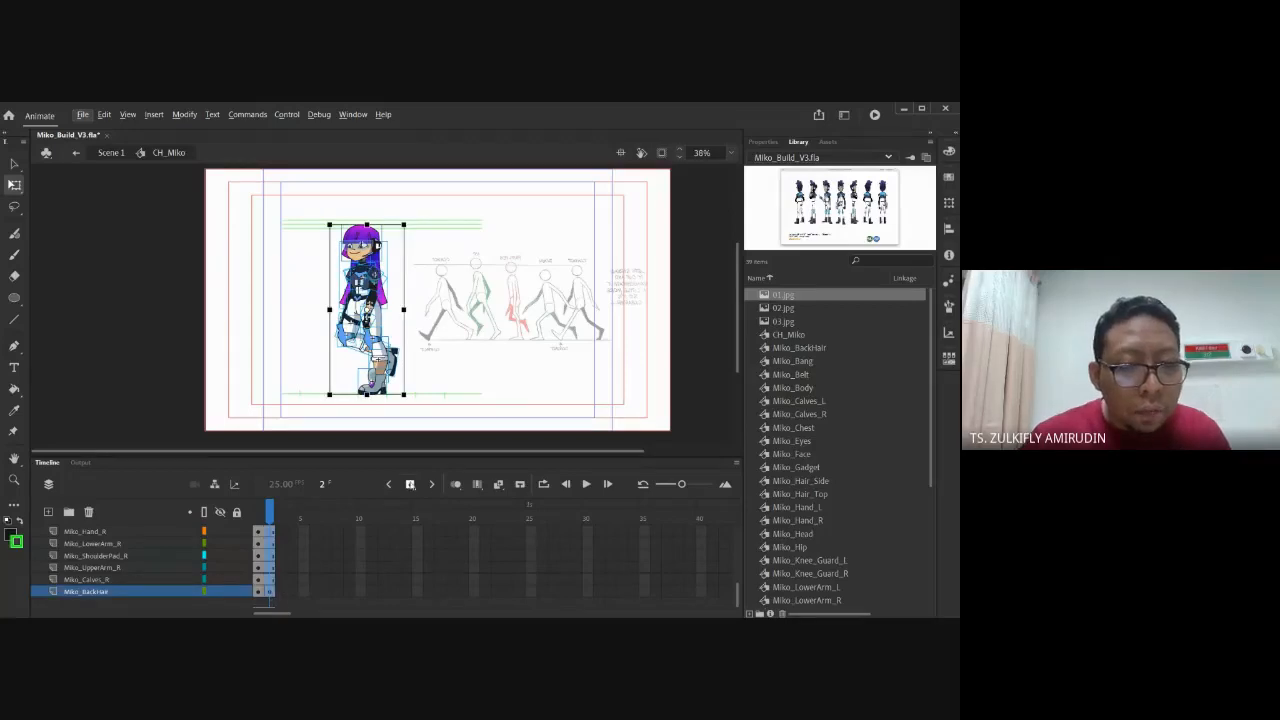
left_click(410, 485)
left_click(440, 322)
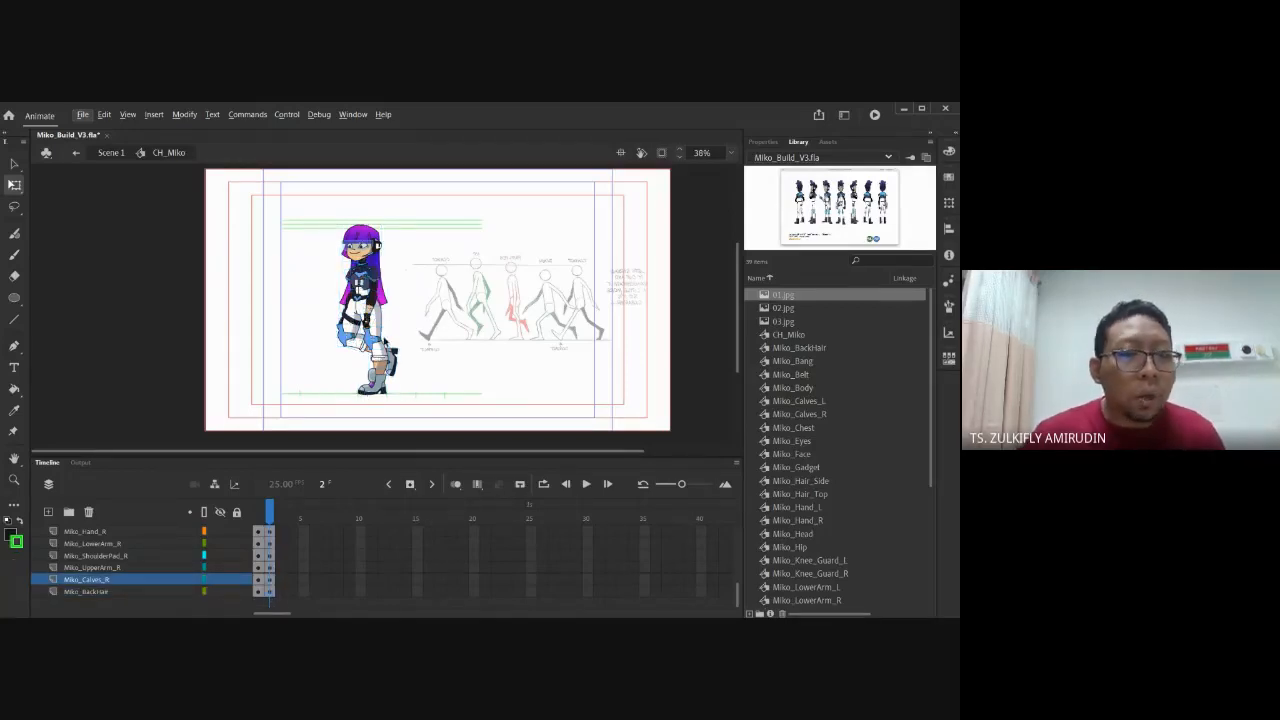
Adjust the right thigh's angle on frame 2 and rotate the right calf down toward the ground line
scroll(338, 358, "up", 4)
left_click_drag(338, 358, 383, 336)
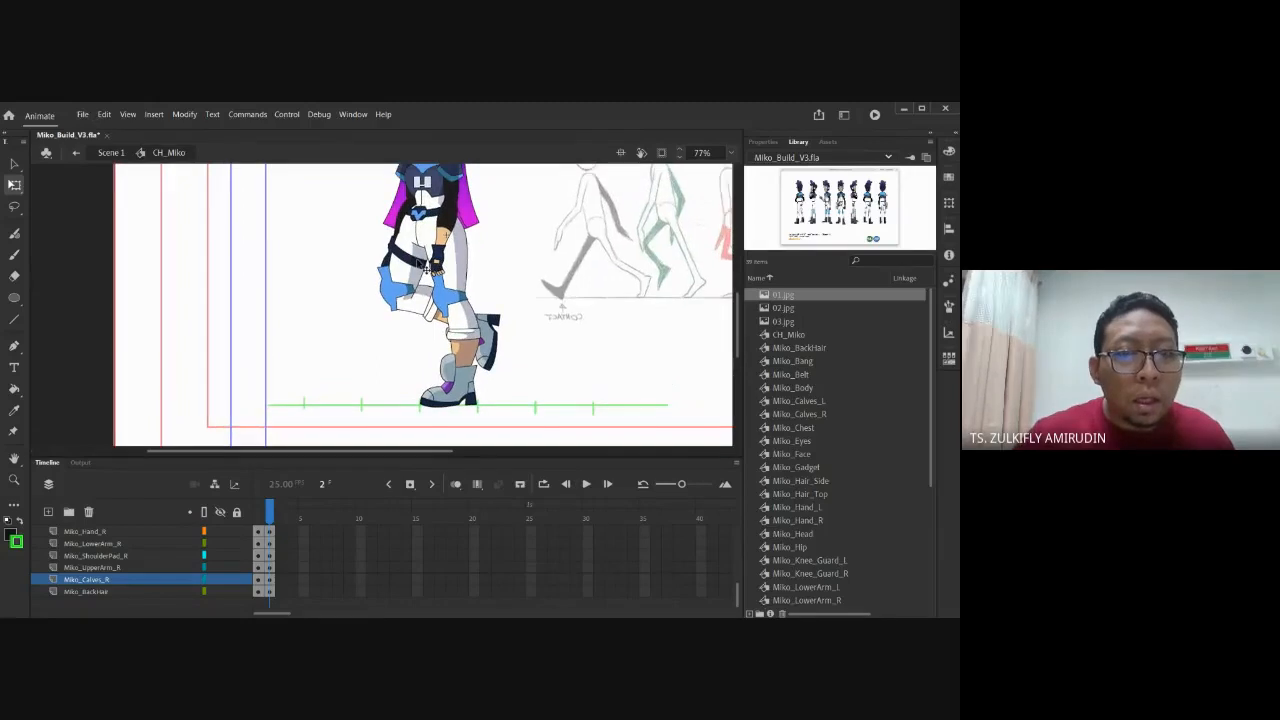
left_click_drag(408, 280, 418, 333)
left_click(408, 291)
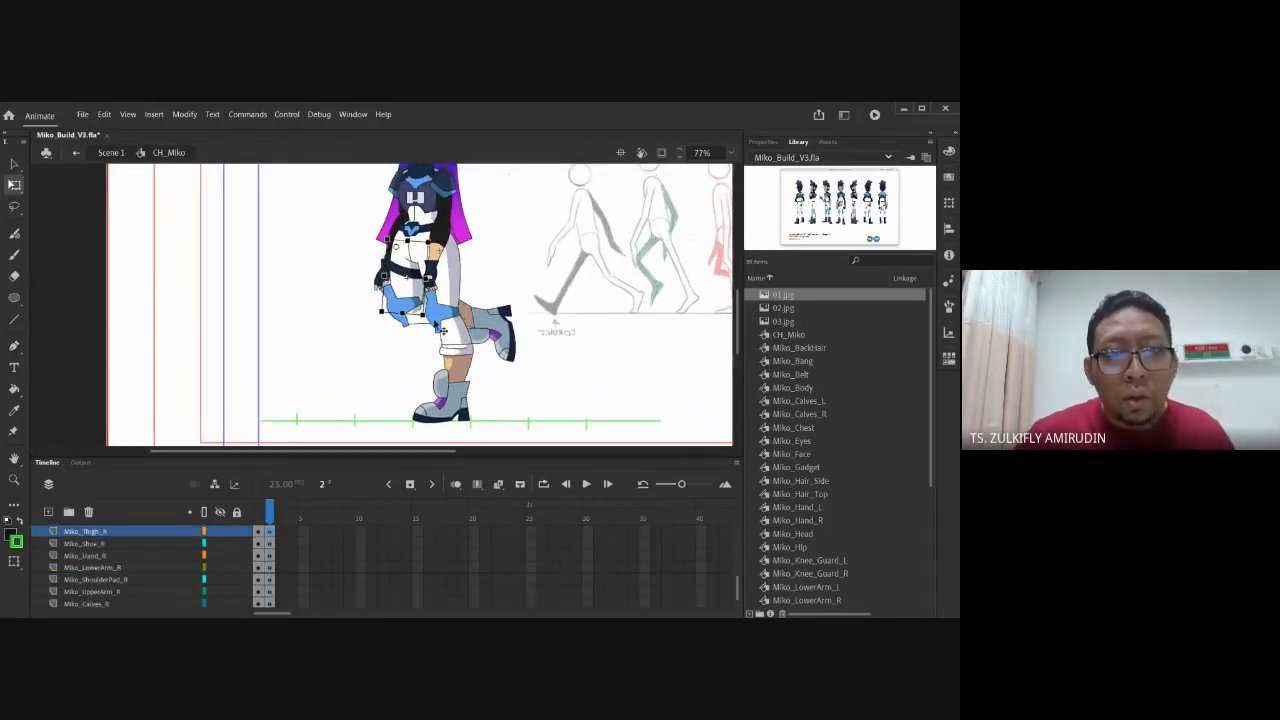
left_click(472, 318)
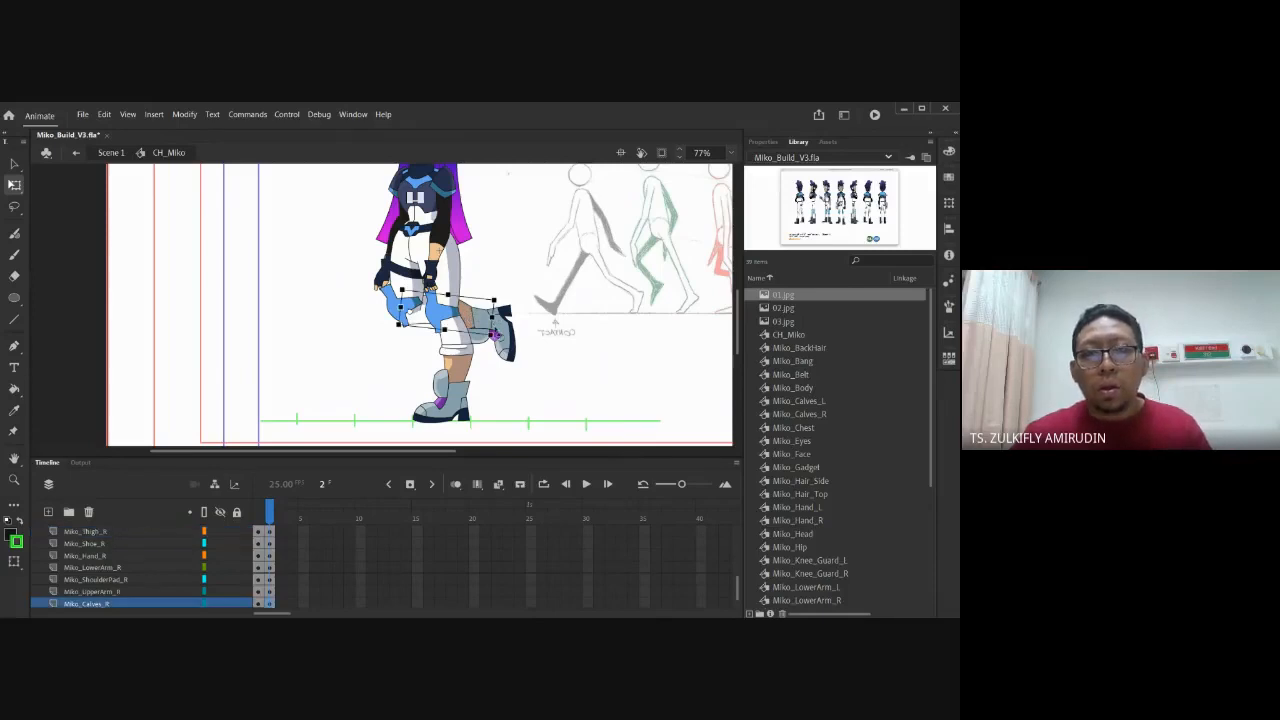
left_click_drag(496, 336, 498, 349)
Refine the right leg on frame 2 and rotate its knee guard to line up with the straightened knee
left_click(406, 310)
left_click_drag(438, 334, 434, 336)
left_click(508, 297)
left_click(457, 300)
left_click(399, 328)
left_click_drag(432, 341, 429, 343)
left_click(481, 307)
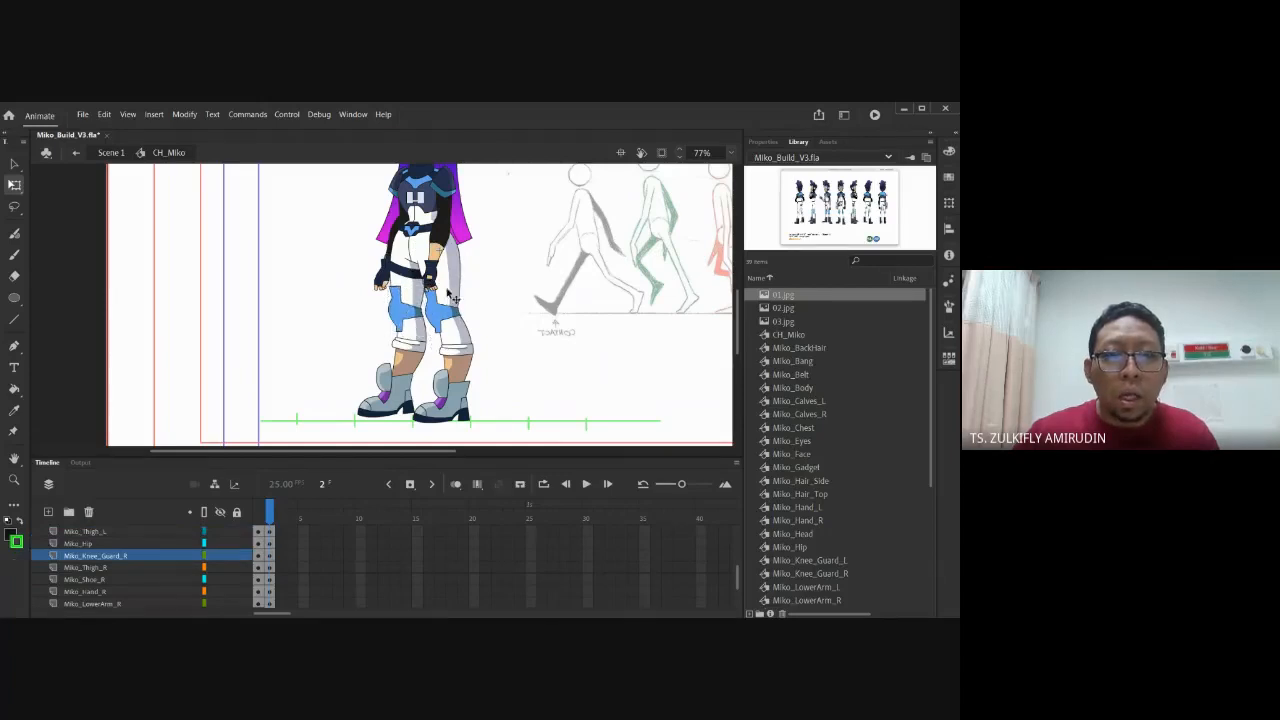
On frame 2, rotate the left thigh forward, swing the left calf up behind the body, and align the left knee guard with the bent knee
left_click(455, 298)
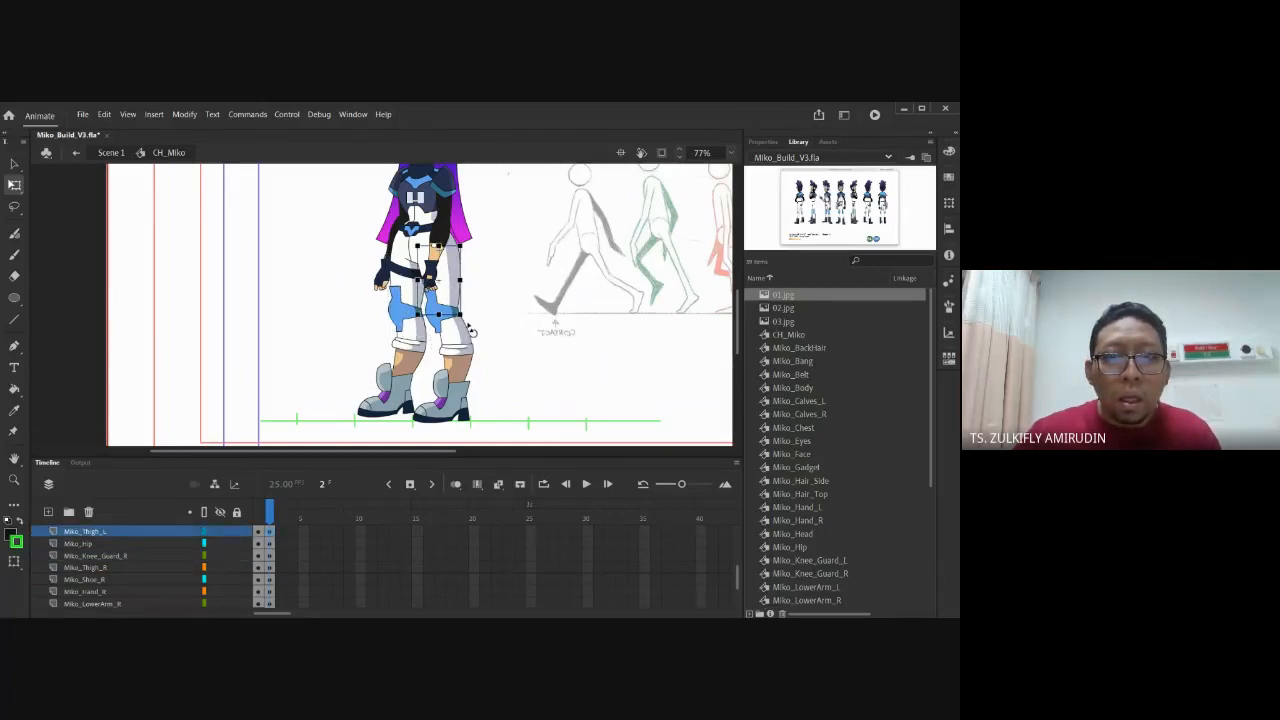
left_click_drag(468, 333, 469, 331)
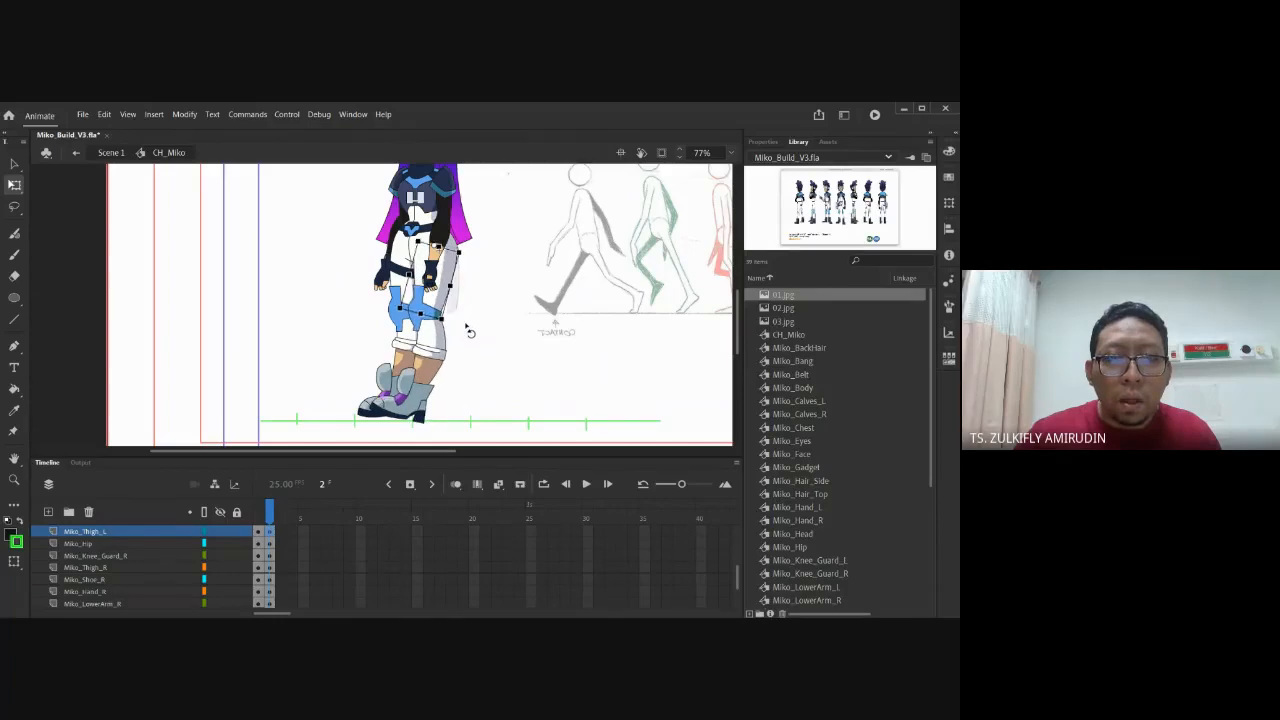
left_click(428, 362)
left_click_drag(438, 415, 438, 416)
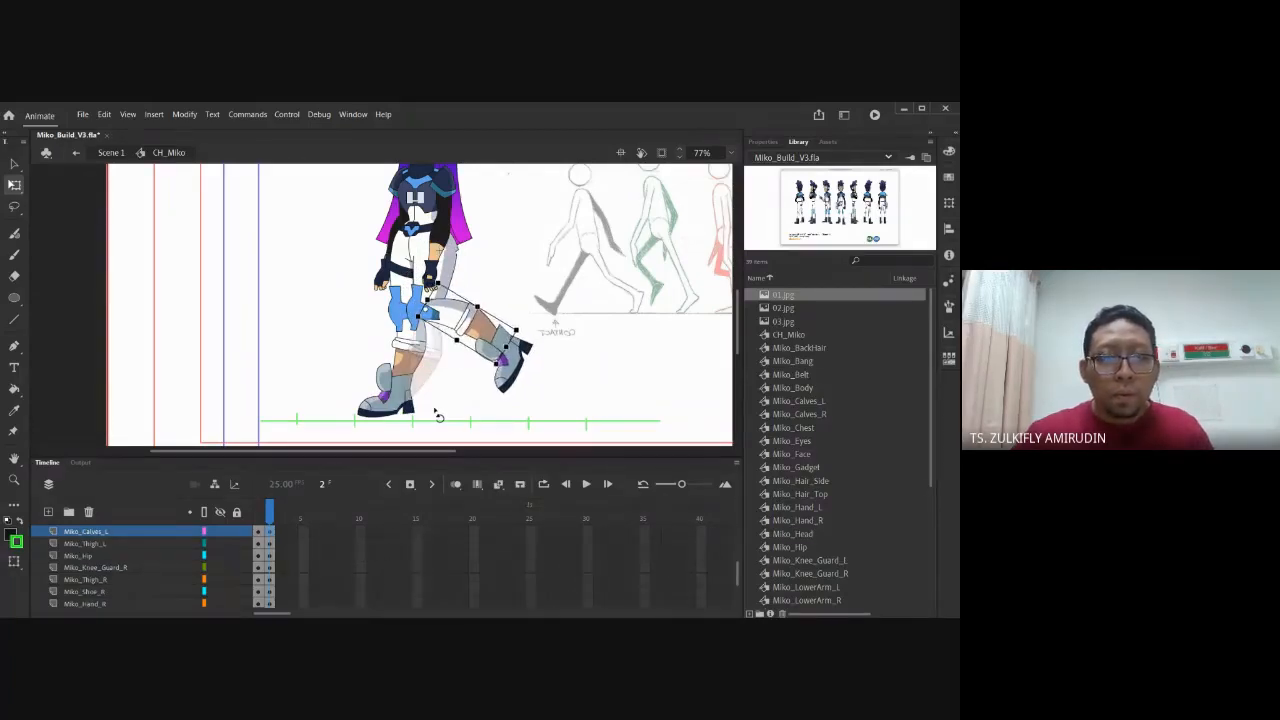
left_click(437, 318)
left_click_drag(438, 344, 452, 322)
left_click(434, 374)
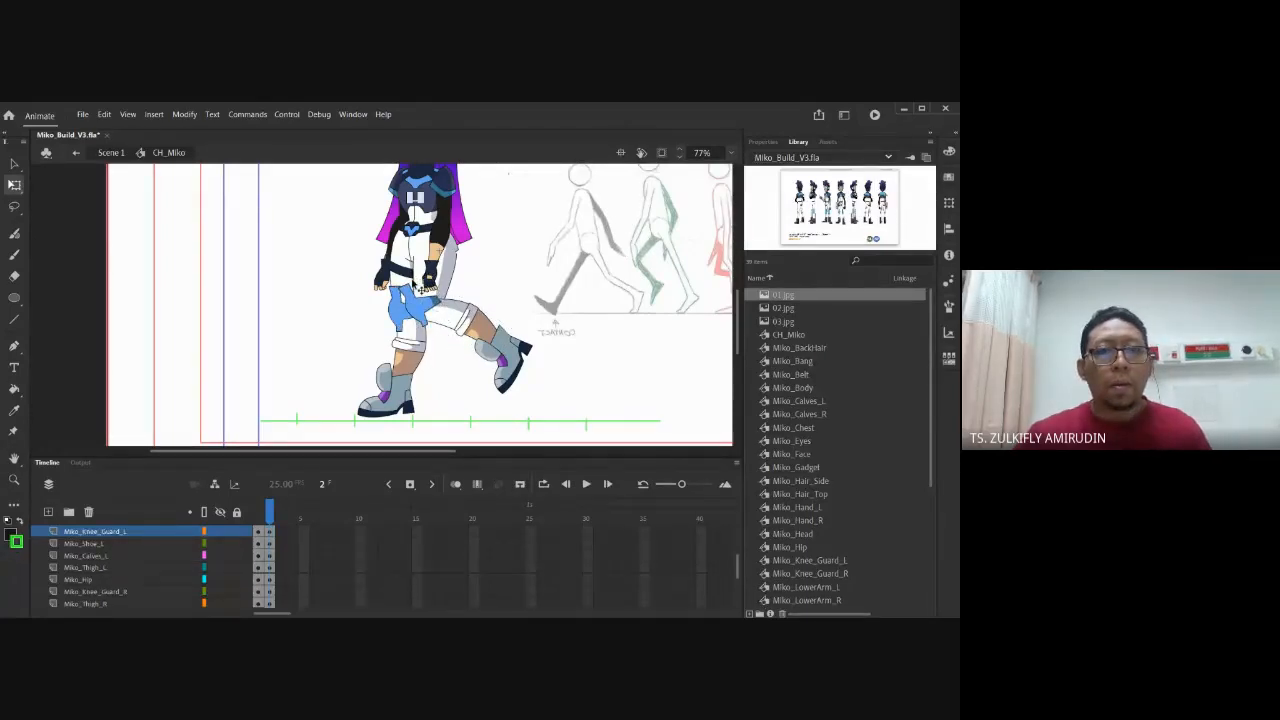
Rotate the right thigh slightly backward on frame 2 and level the right shoe with the ground line
left_click(405, 290)
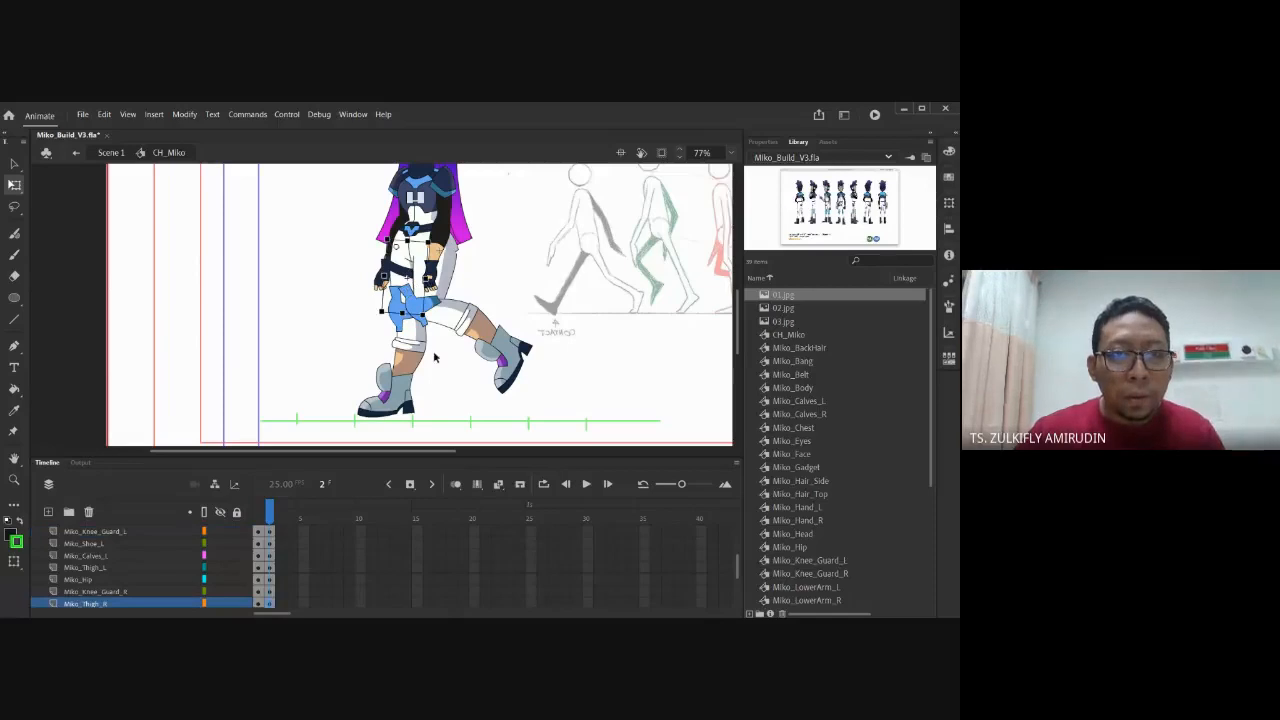
left_click_drag(432, 334, 443, 336)
left_click(446, 388)
left_click(397, 410)
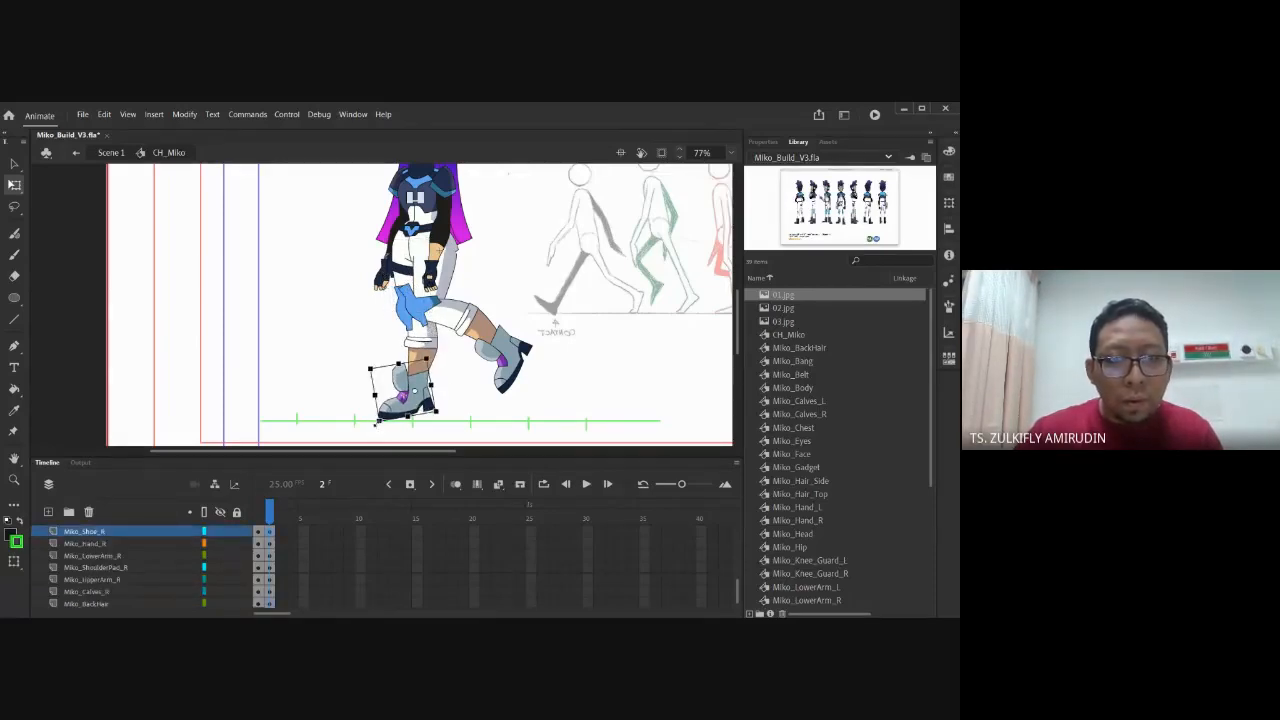
left_click_drag(377, 428, 376, 429)
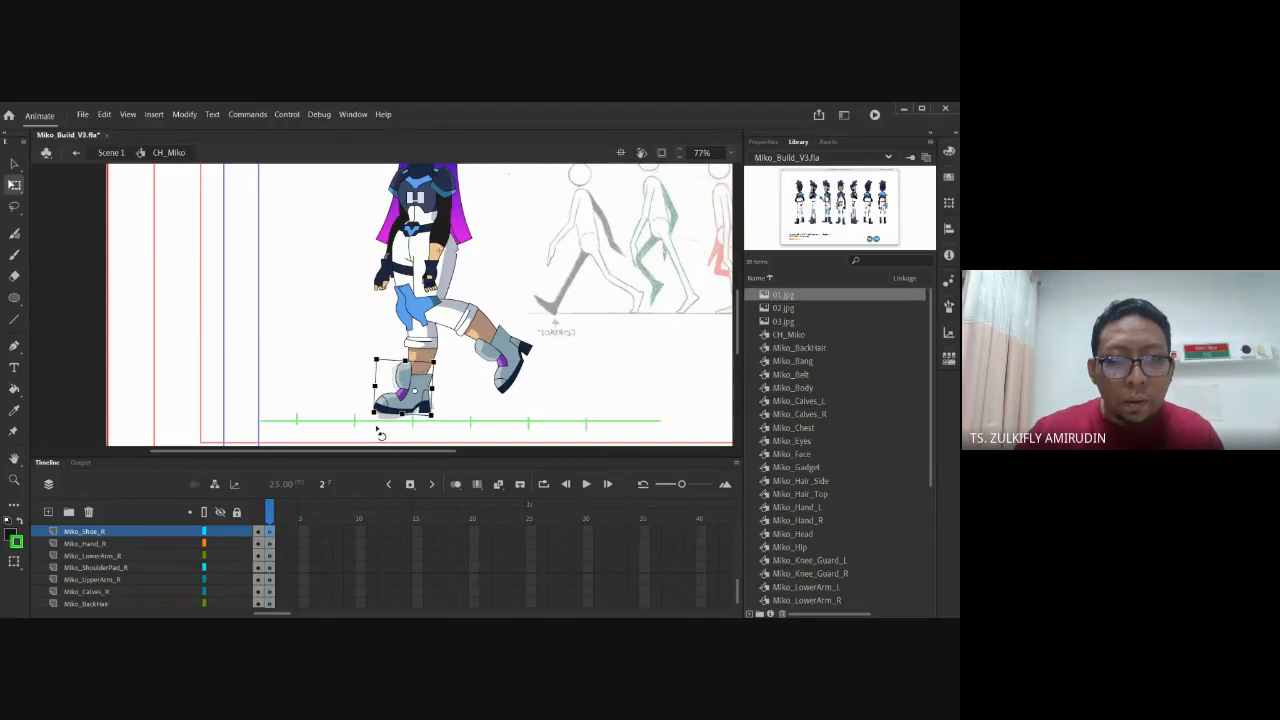
Rotate the left arm on frame 2 so the forearm and hand hang down beside the hip
left_click_drag(500, 248, 467, 351)
left_click(474, 304)
left_click(420, 318)
left_click_drag(422, 343, 431, 380)
left_click(417, 355)
left_click(424, 385)
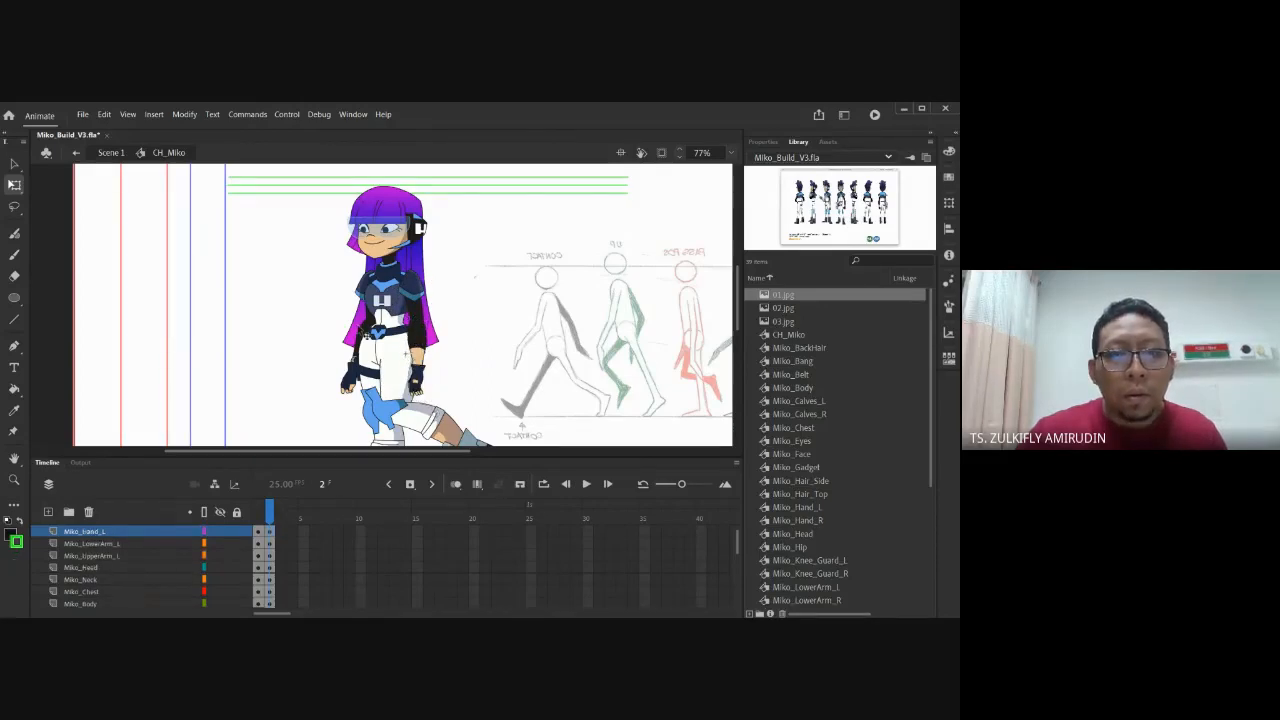
Rotate the right upper arm and lower arm on frame 2 so the right arm hangs closer to the body
left_click(379, 350)
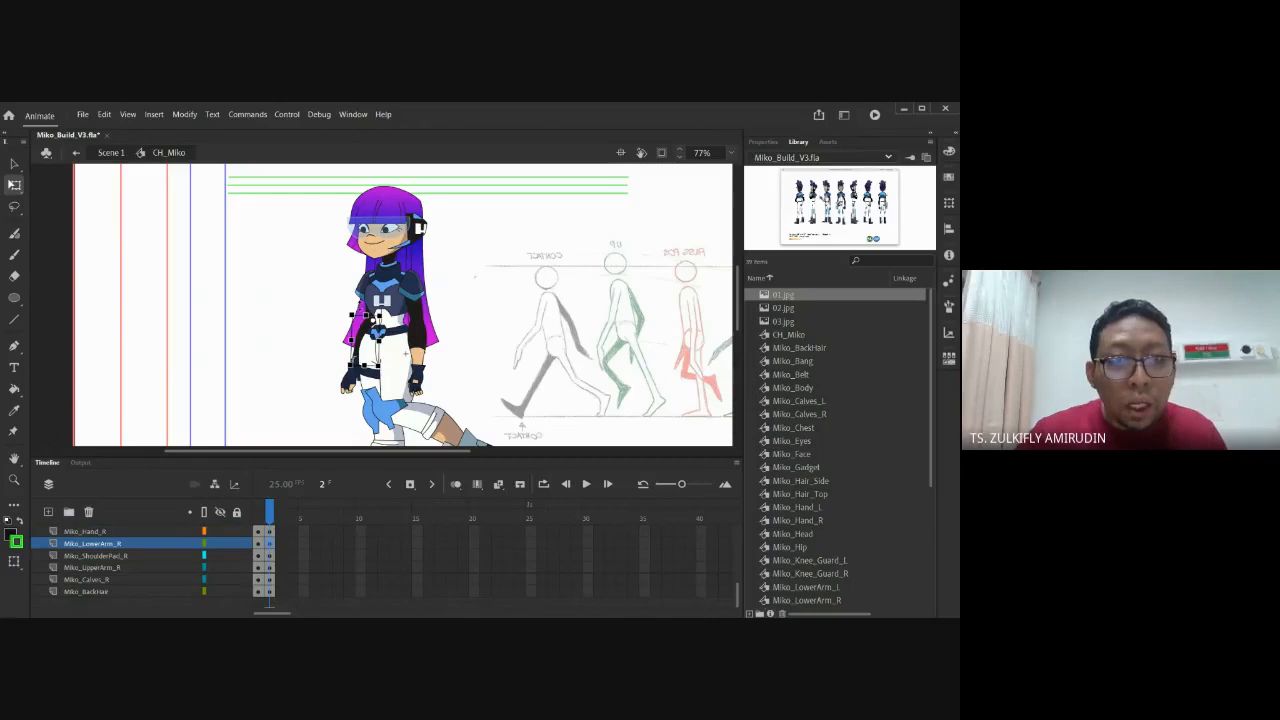
left_click(364, 296)
left_click(376, 325)
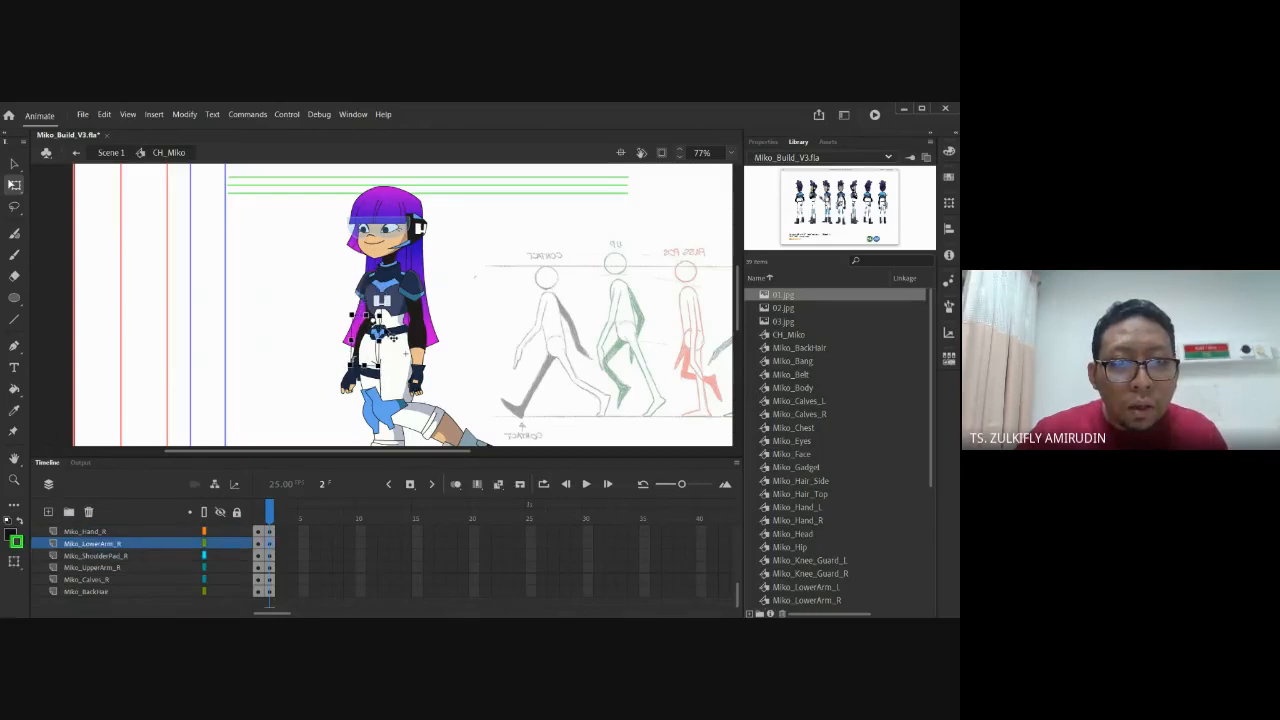
scroll(363, 295, "up", 5)
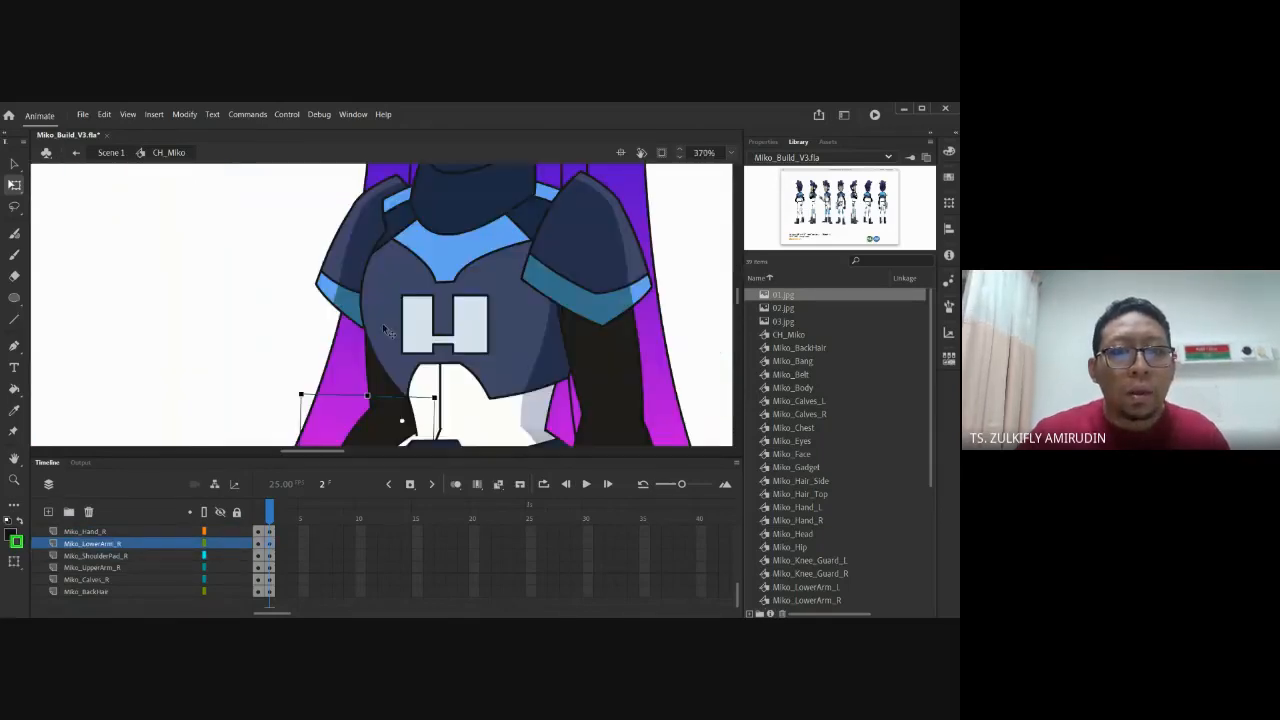
left_click(390, 385)
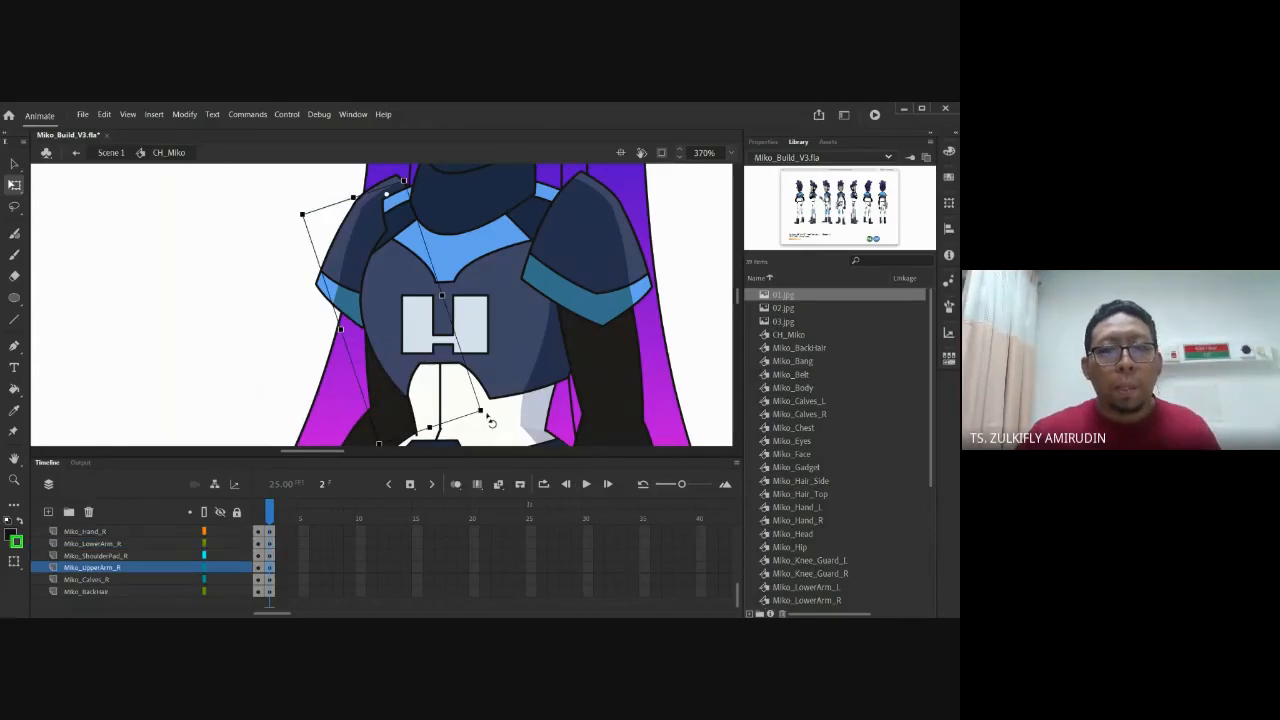
left_click_drag(490, 420, 471, 416)
key("ctrl+minus")
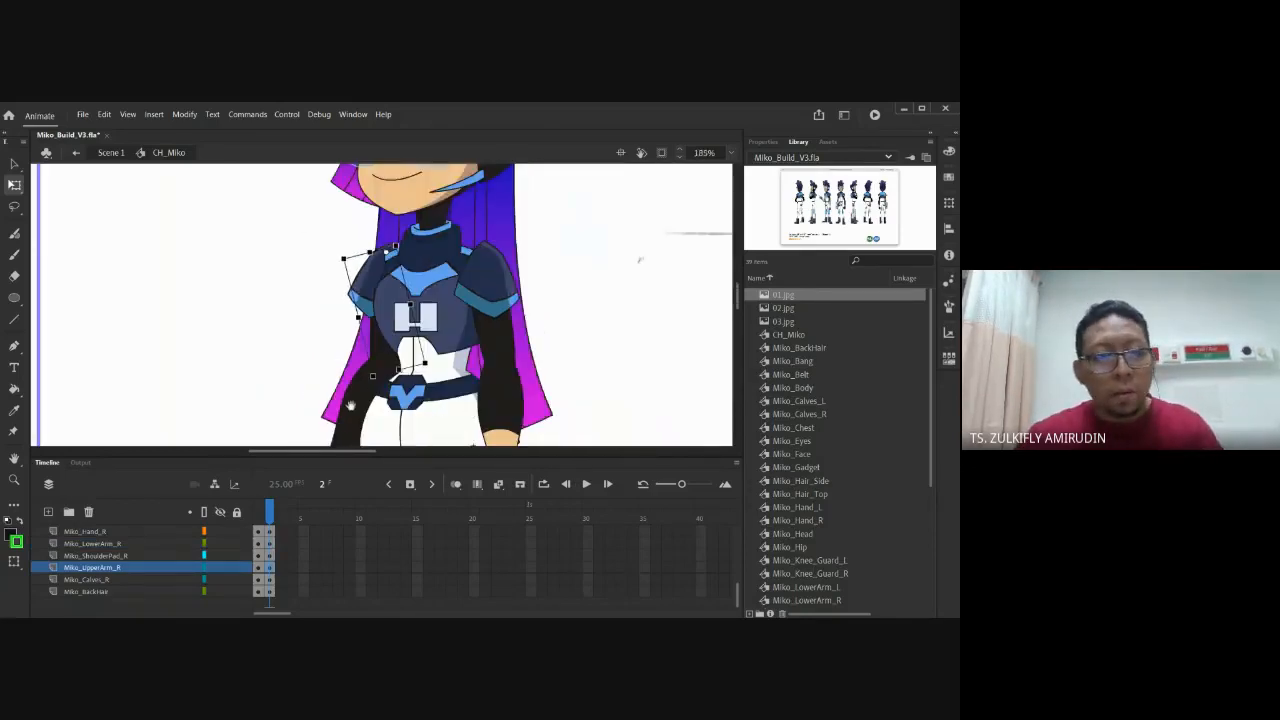
left_click_drag(351, 404, 337, 296)
key("ctrl+minus")
left_click(356, 314)
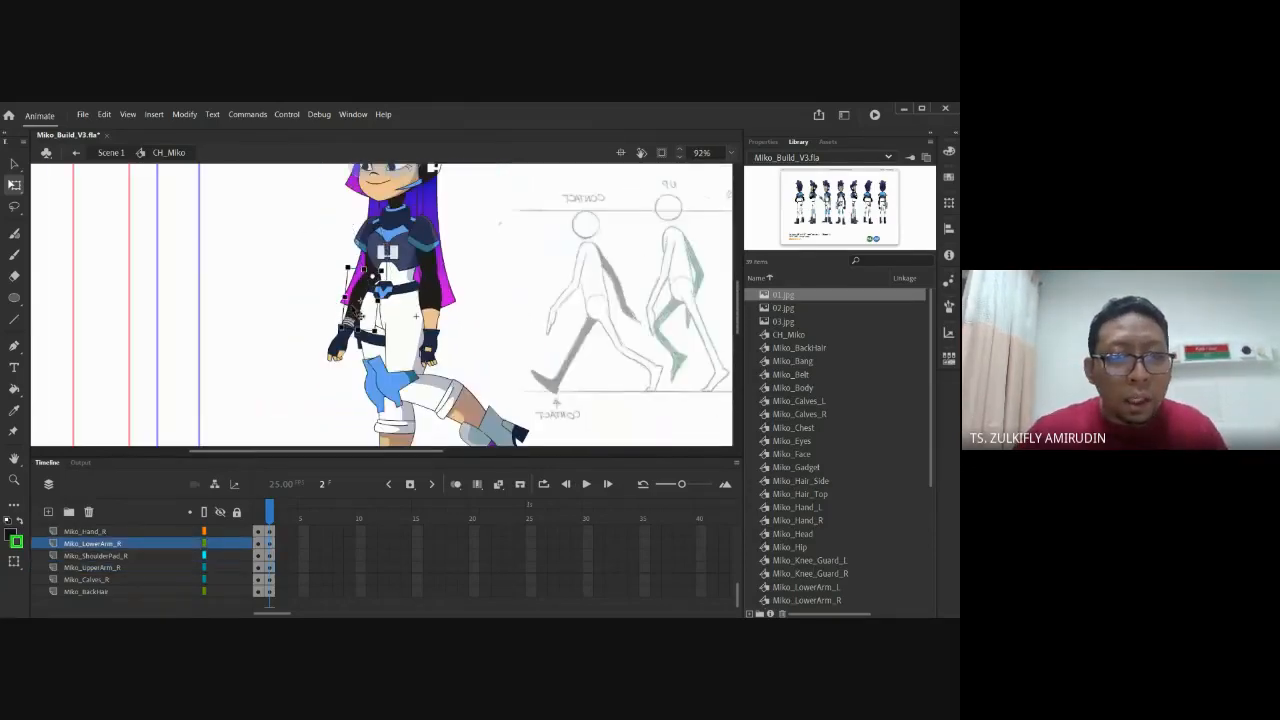
left_click_drag(381, 343, 393, 340)
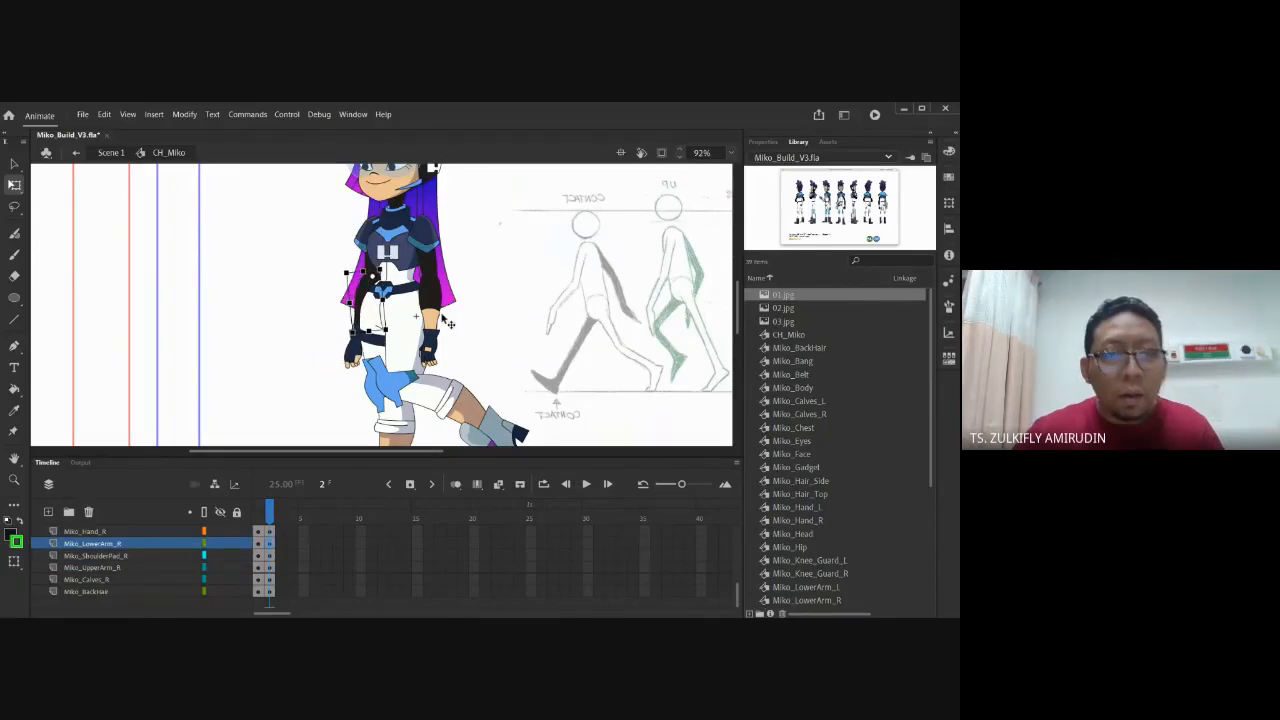
Step back and forth between frames 1 and 2 to compare the two leg and arm poses
left_click(500, 277)
left_click_drag(486, 278, 468, 318)
key("ctrl+minus")
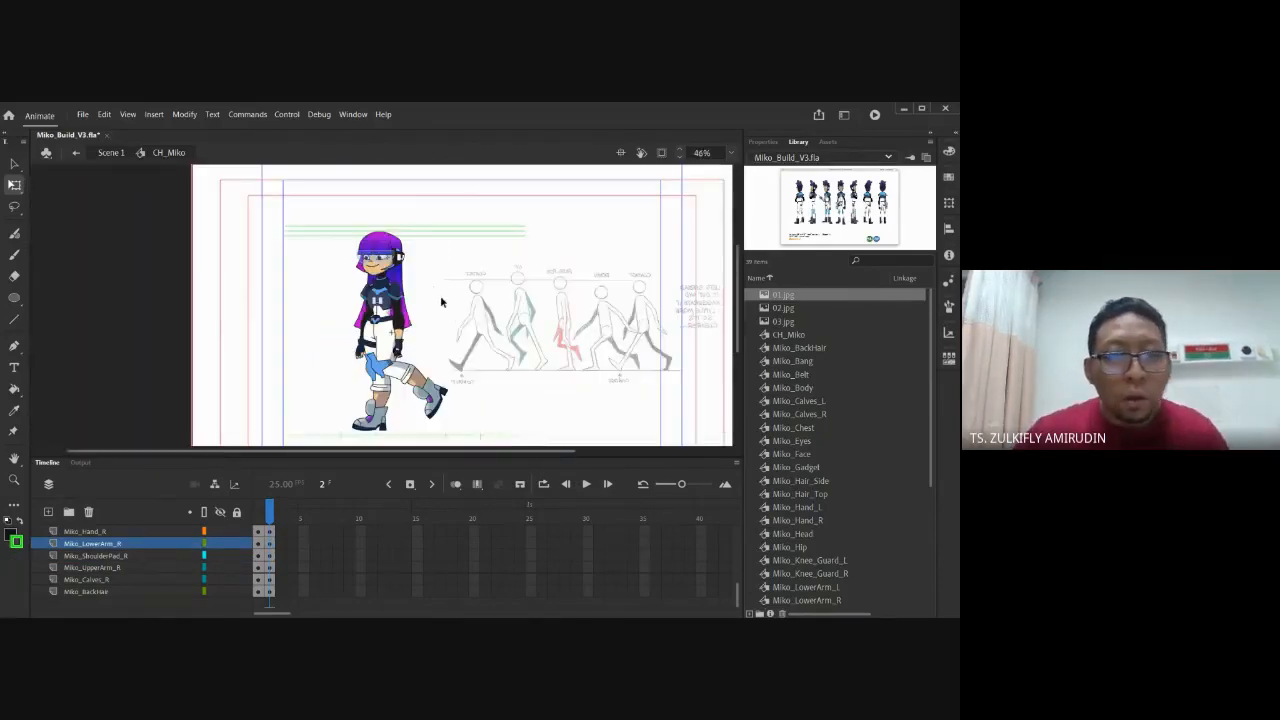
scroll(431, 335, "down", 1)
key("comma")
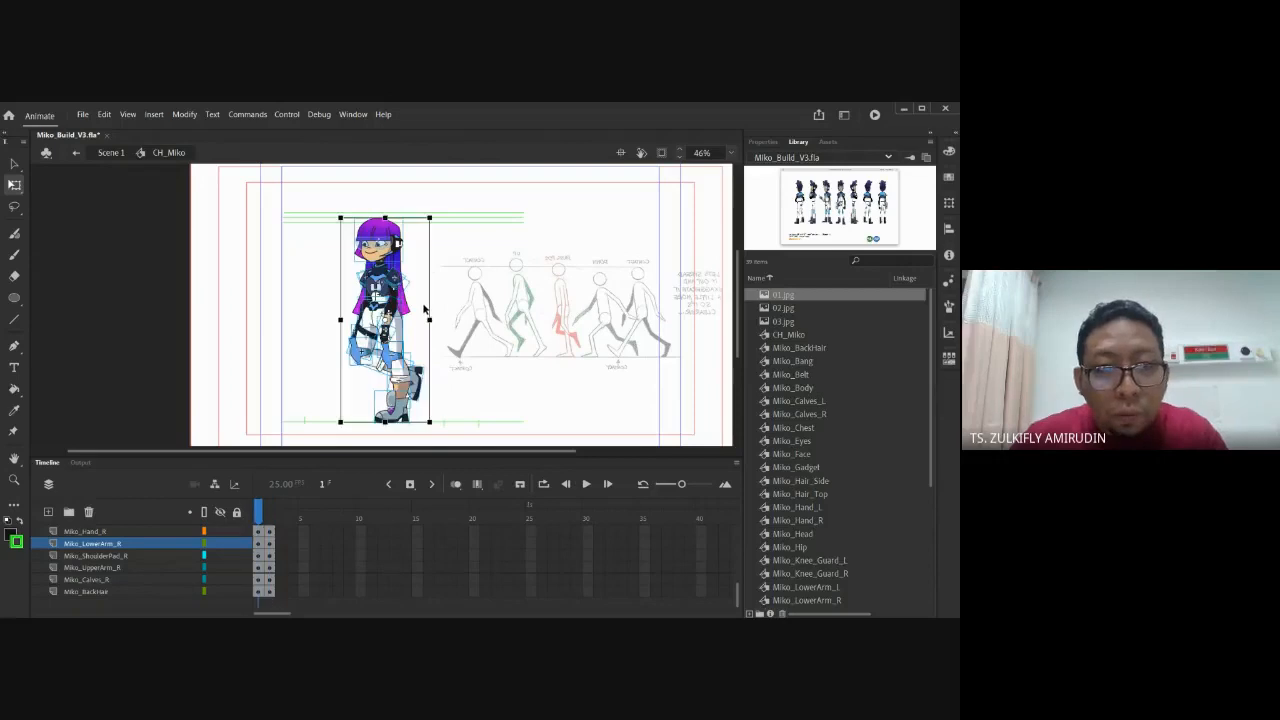
left_click(505, 318)
key("period")
key("comma")
key("period")
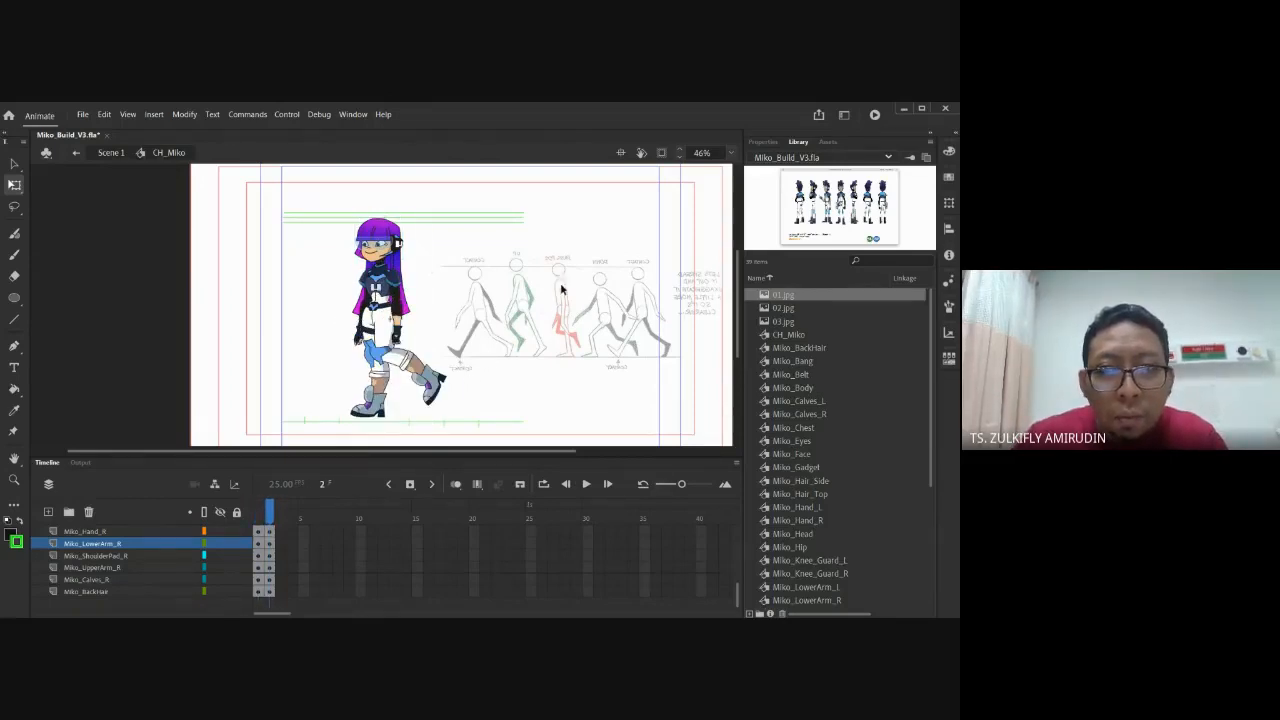
key("comma")
key("period")
key("comma")
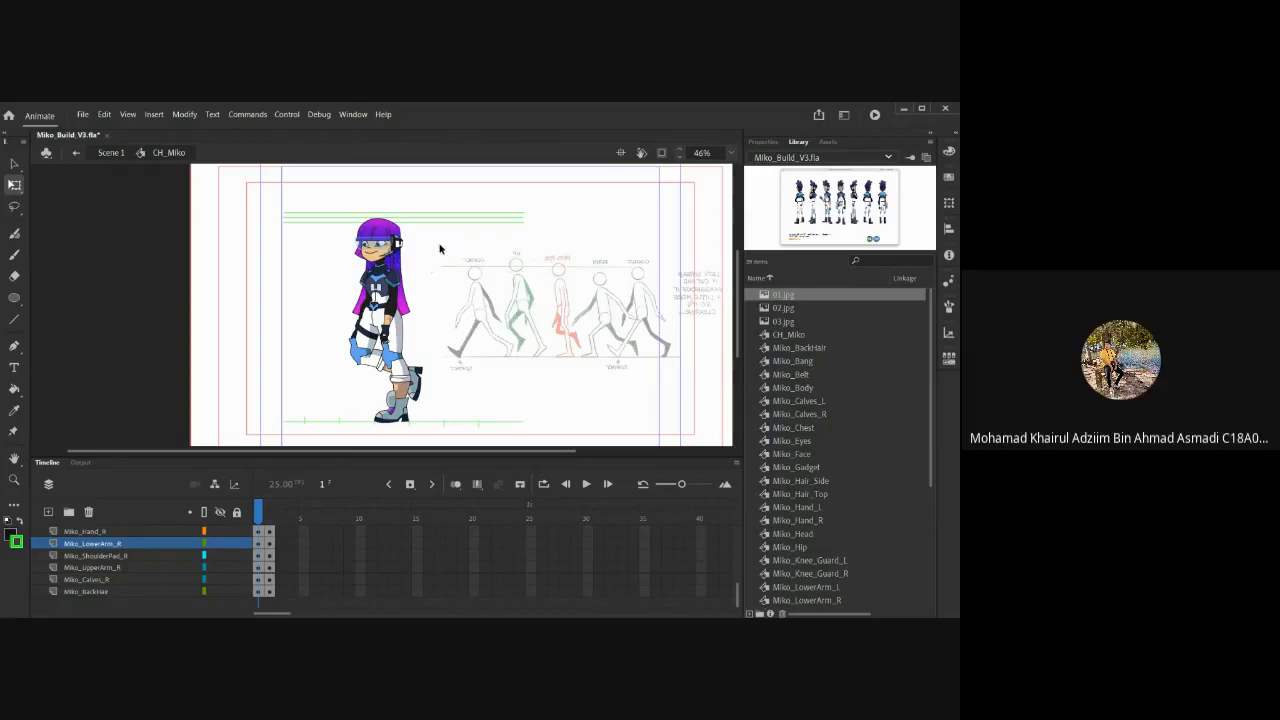
Examine the mirrored walk reference from the first contact pose through to the last contact pose
left_click(555, 260, "ctrl")
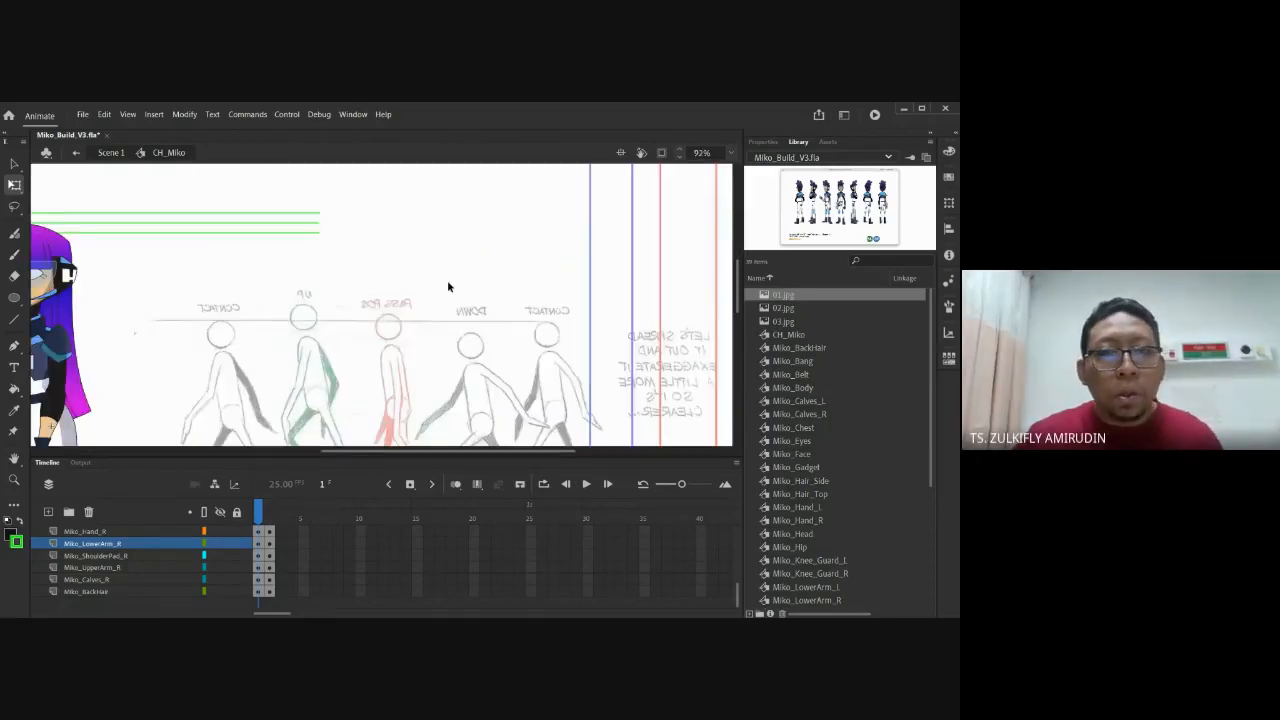
scroll(394, 314, "down", 2)
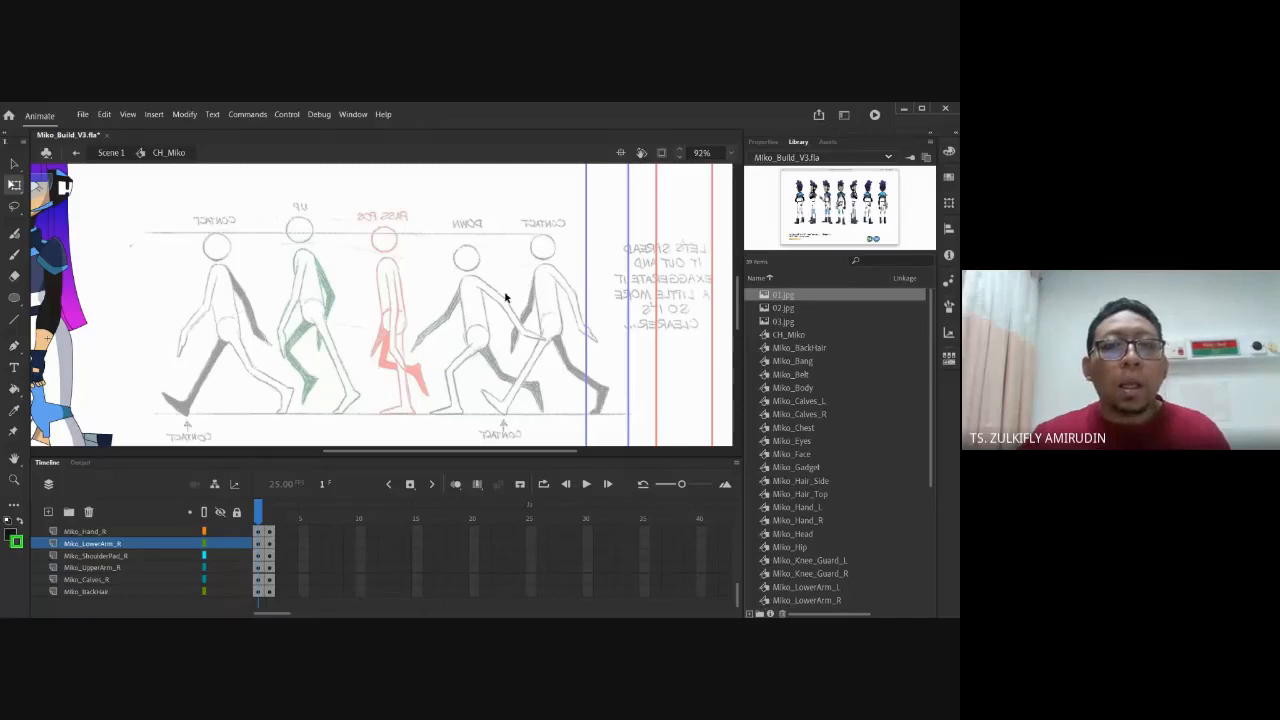
left_click_drag(202, 335, 351, 297)
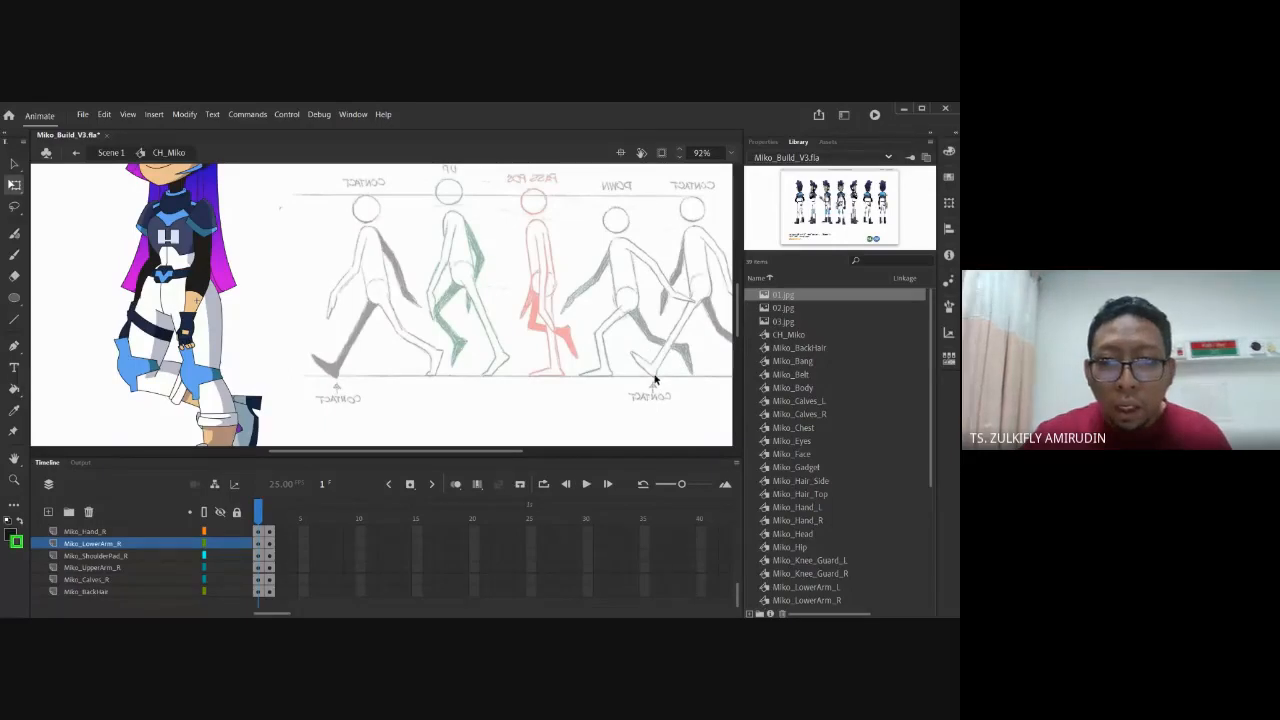
left_click_drag(703, 338, 600, 298)
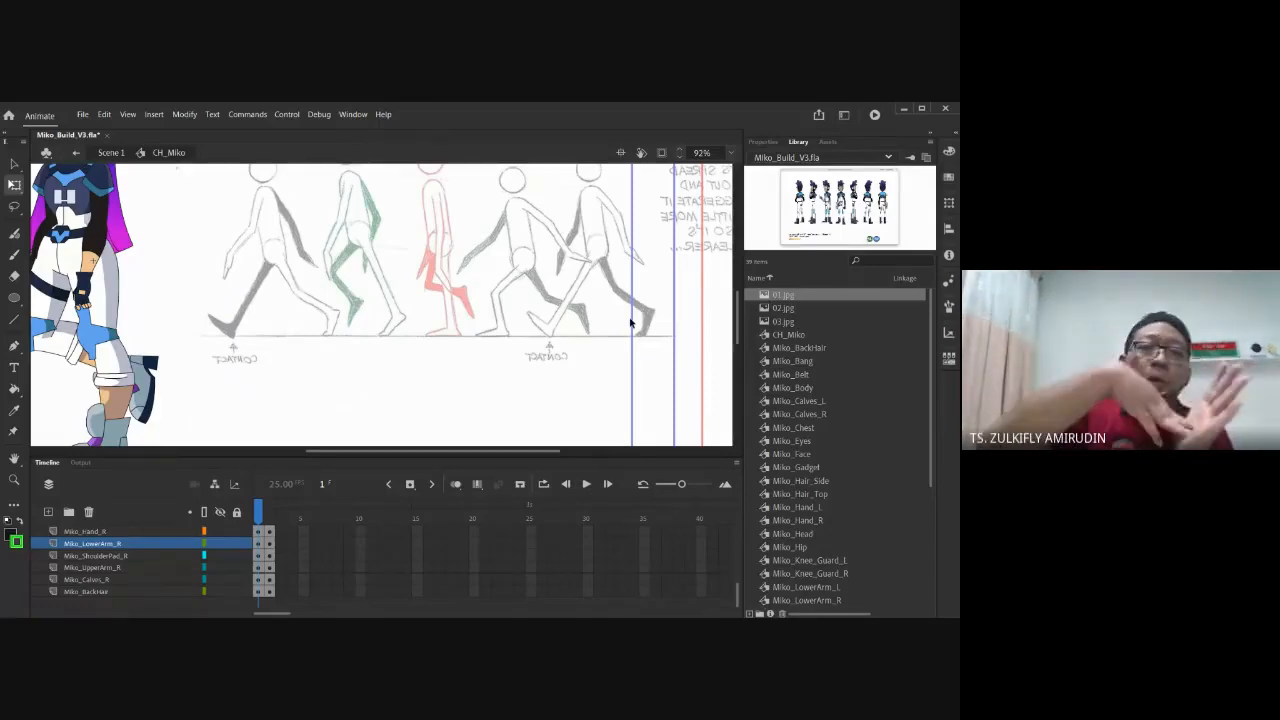
key("ctrl+minus")
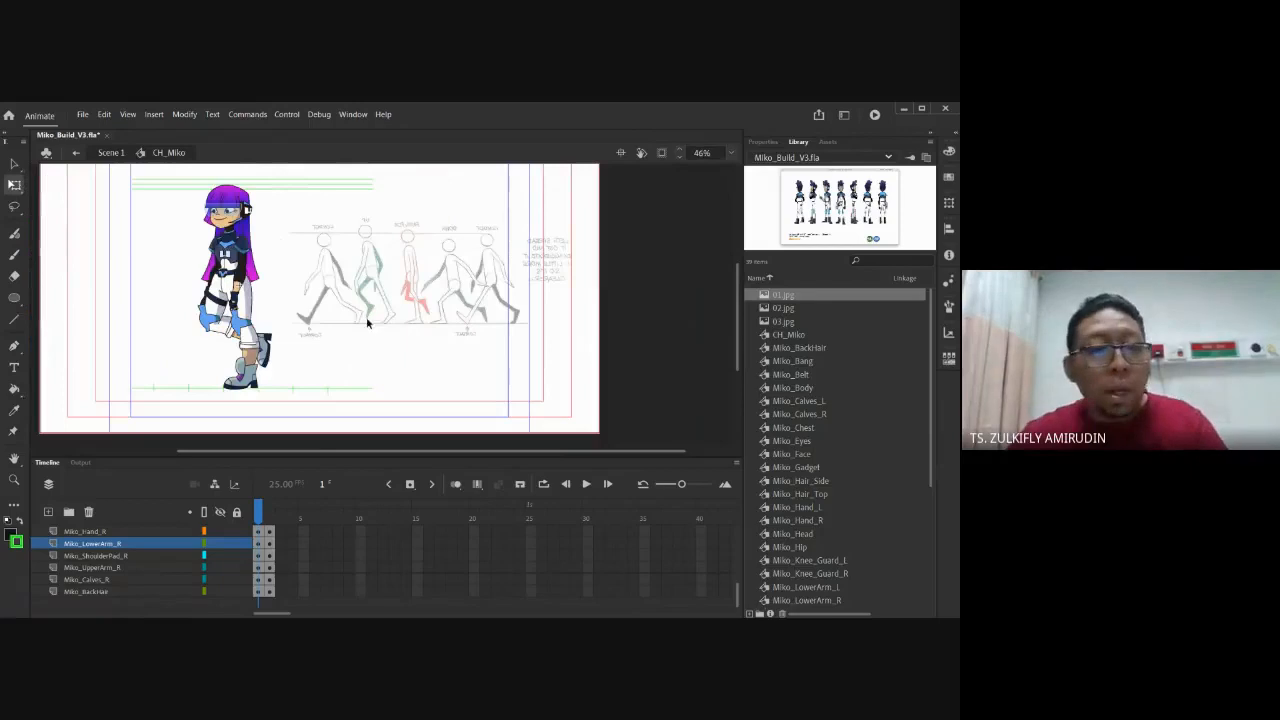
Select frame 1 on all layers from Miko_BackHair up to Miko_ShoulderPad_L and insert a frame after it
left_click_drag(261, 520, 262, 519)
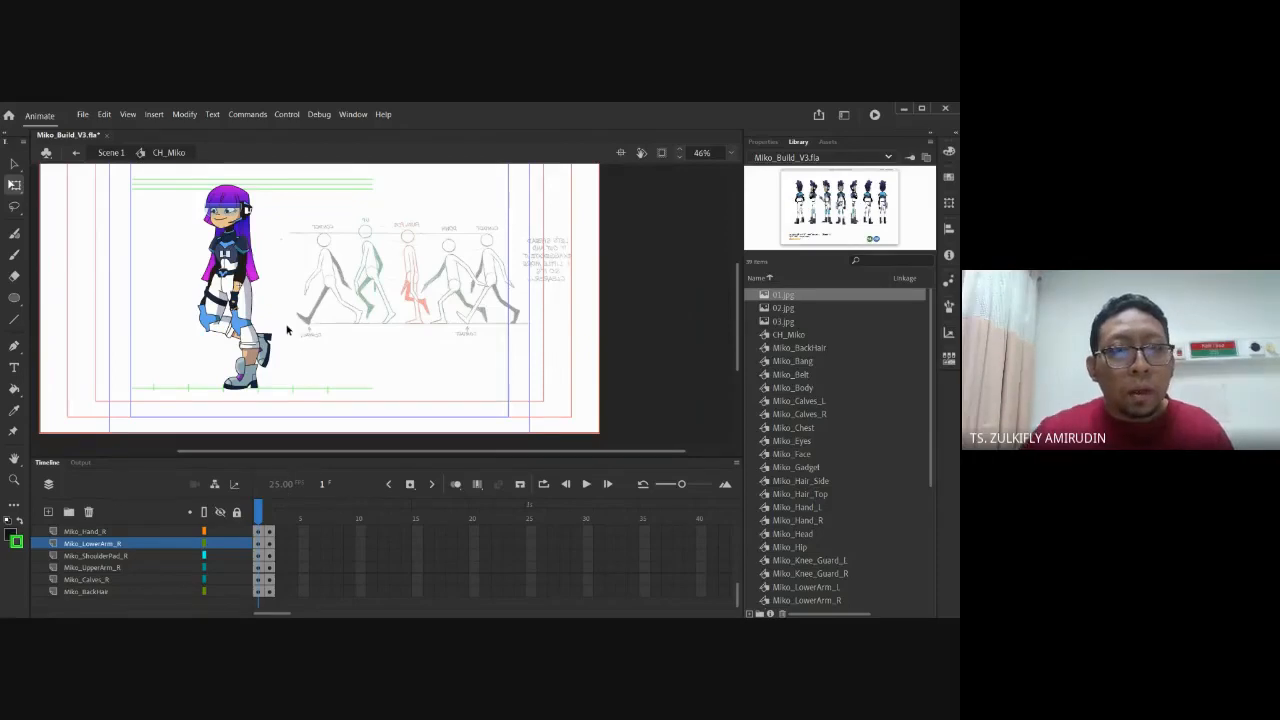
left_click(260, 594)
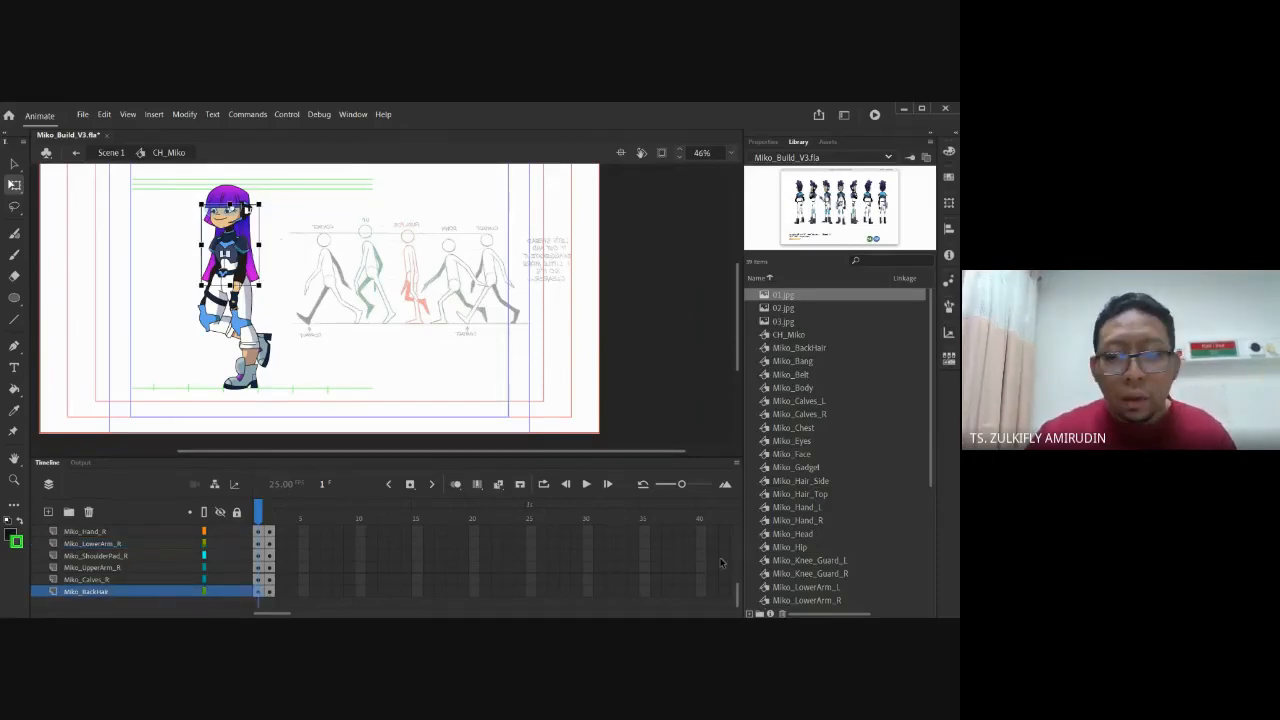
scroll(738, 596, "up", 5)
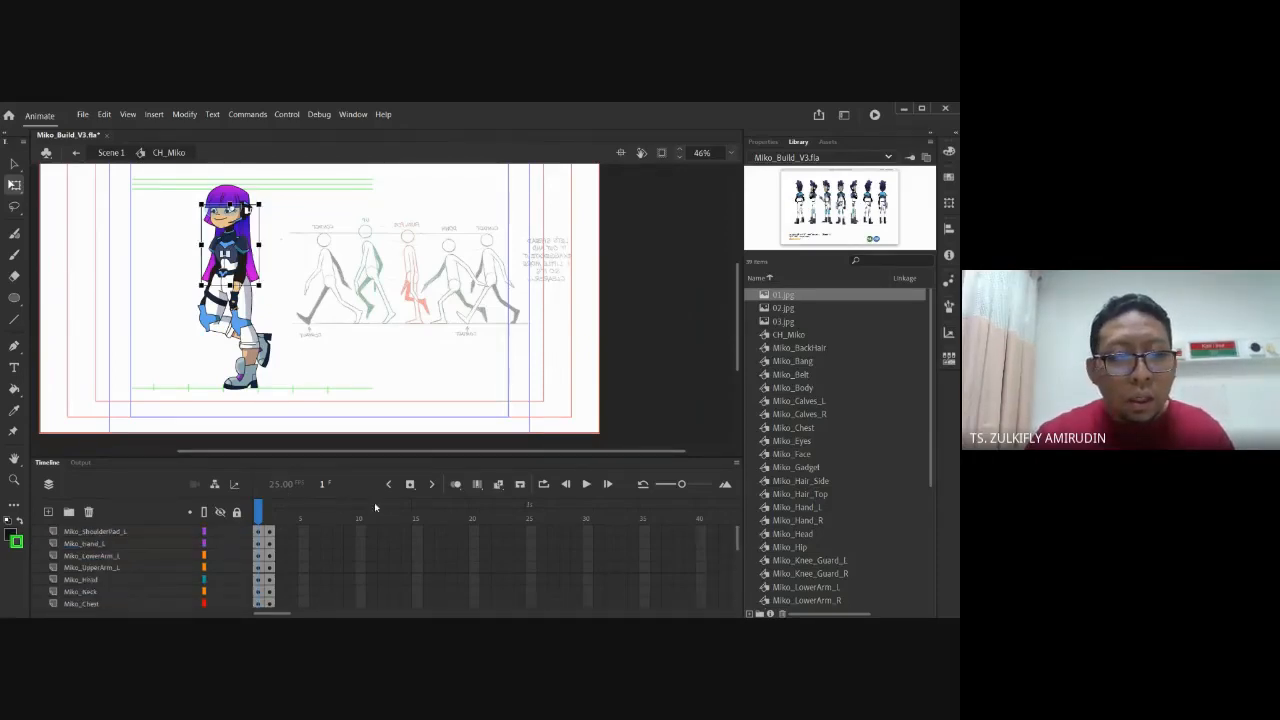
left_click(261, 532, "shift")
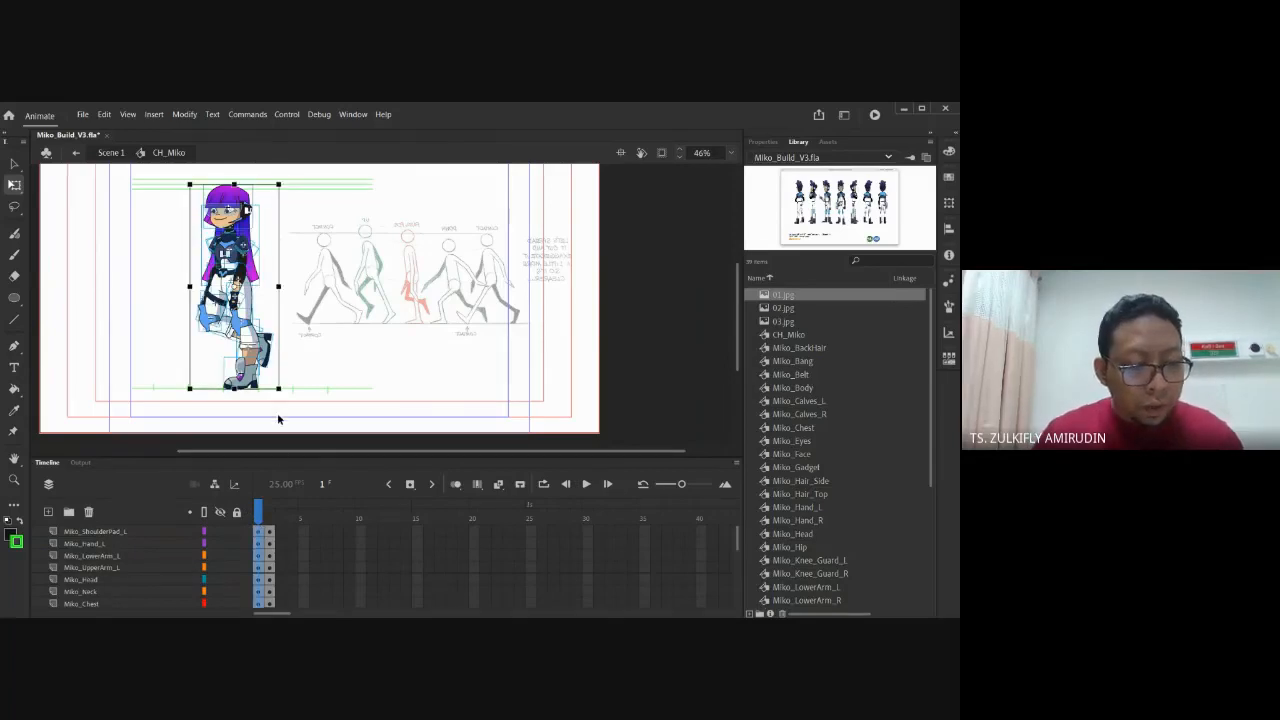
key("F5")
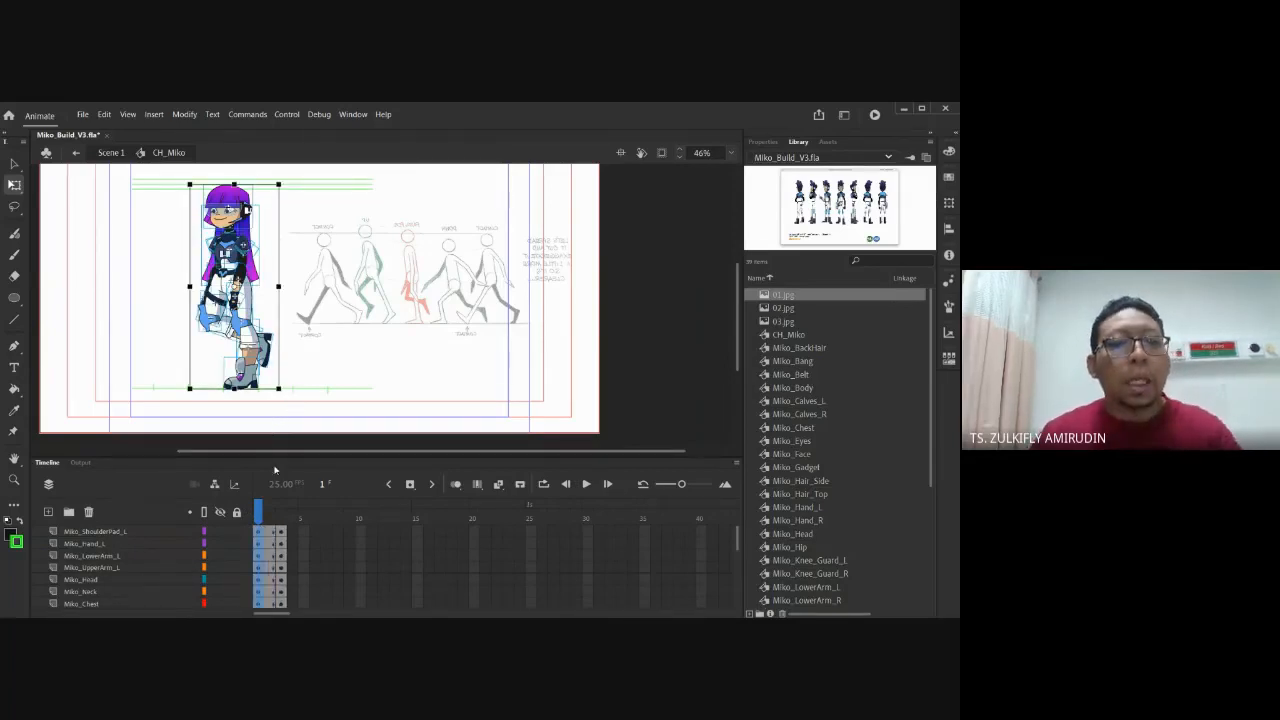
Insert keyframes on frame 2 across all layers from Miko_ShoulderPad_L to Miko_BackHair
left_click(270, 533)
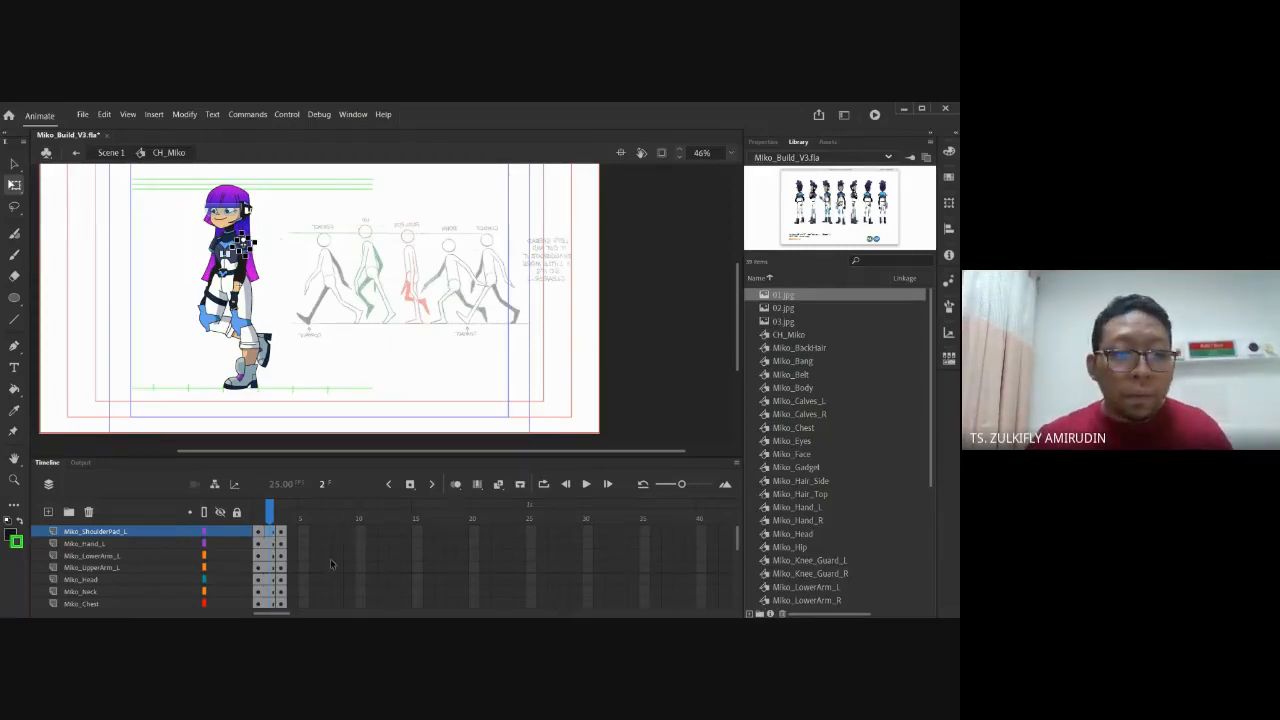
left_click_drag(738, 545, 706, 617)
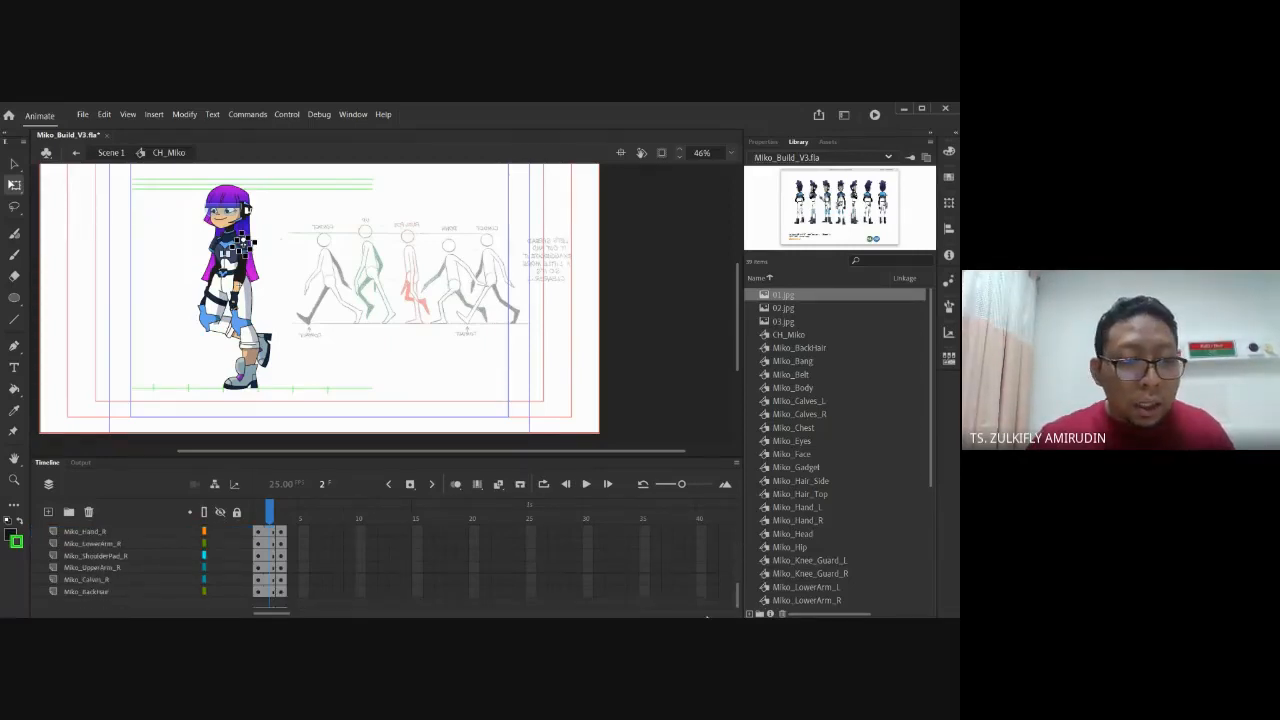
left_click(270, 593)
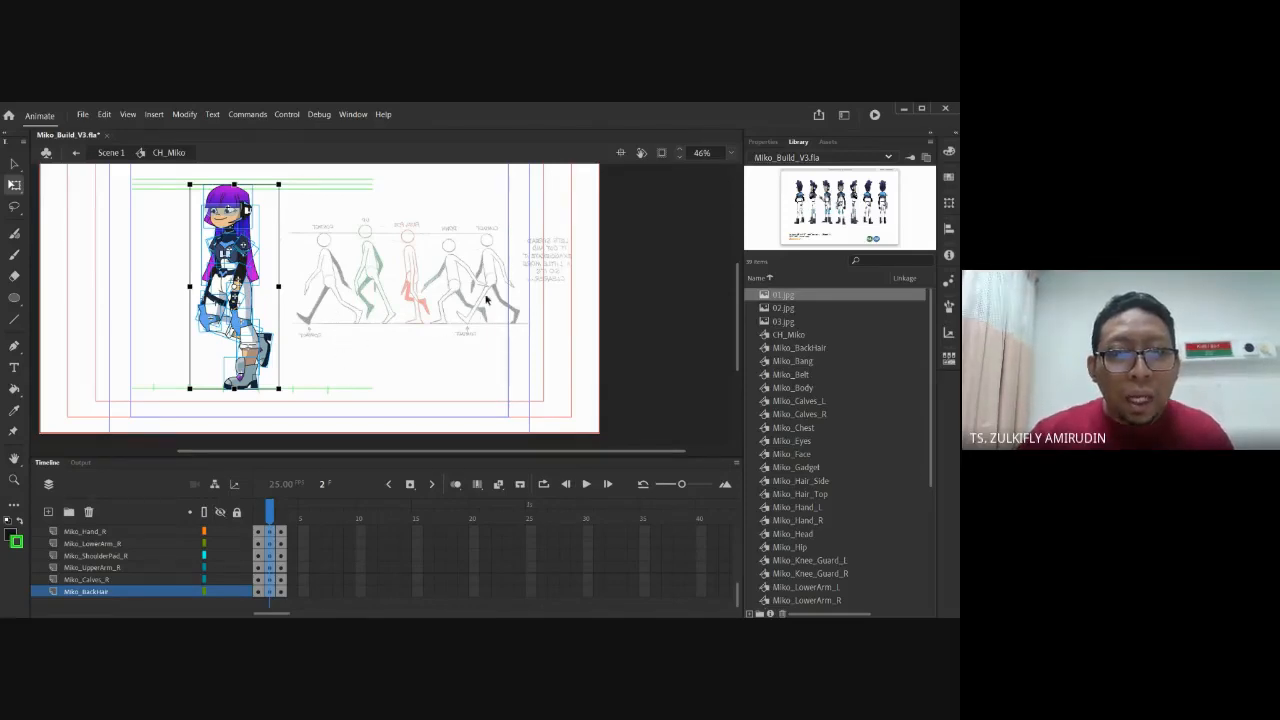
Step through frames 1 to 3 to check the new in-between keyframe against its neighbouring poses
left_click(305, 353)
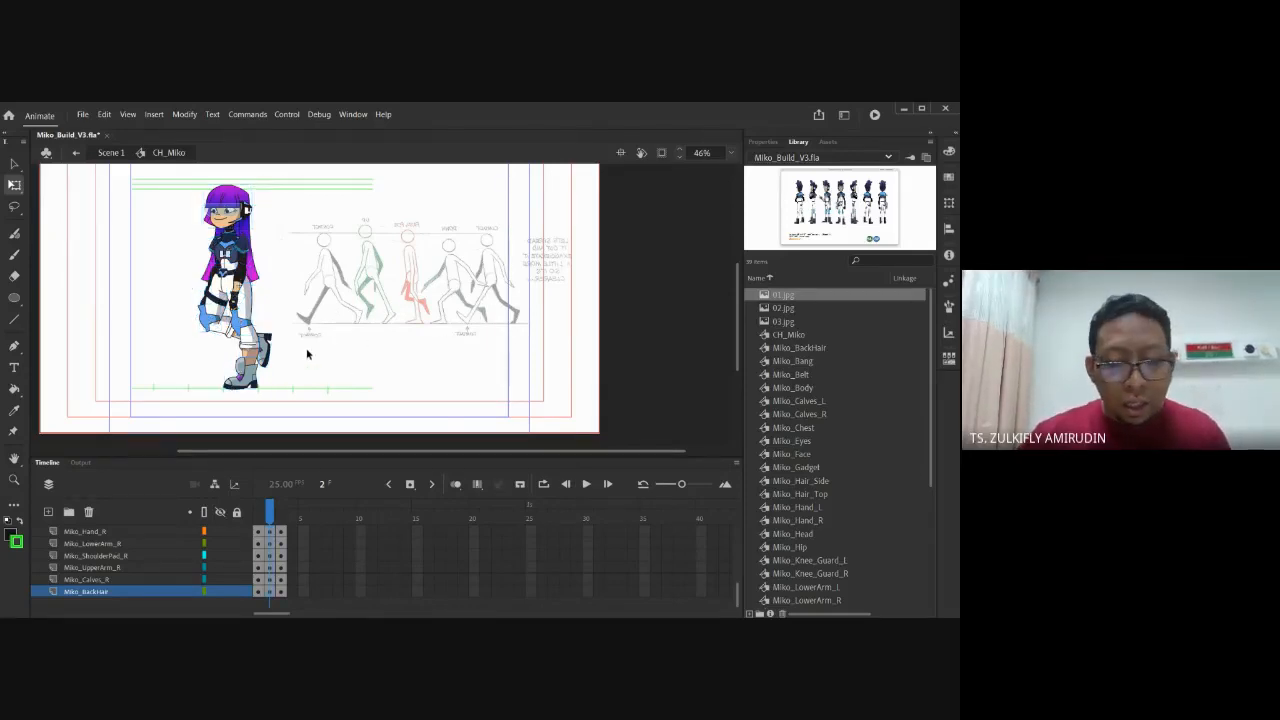
key("comma")
left_click(350, 369)
key("period")
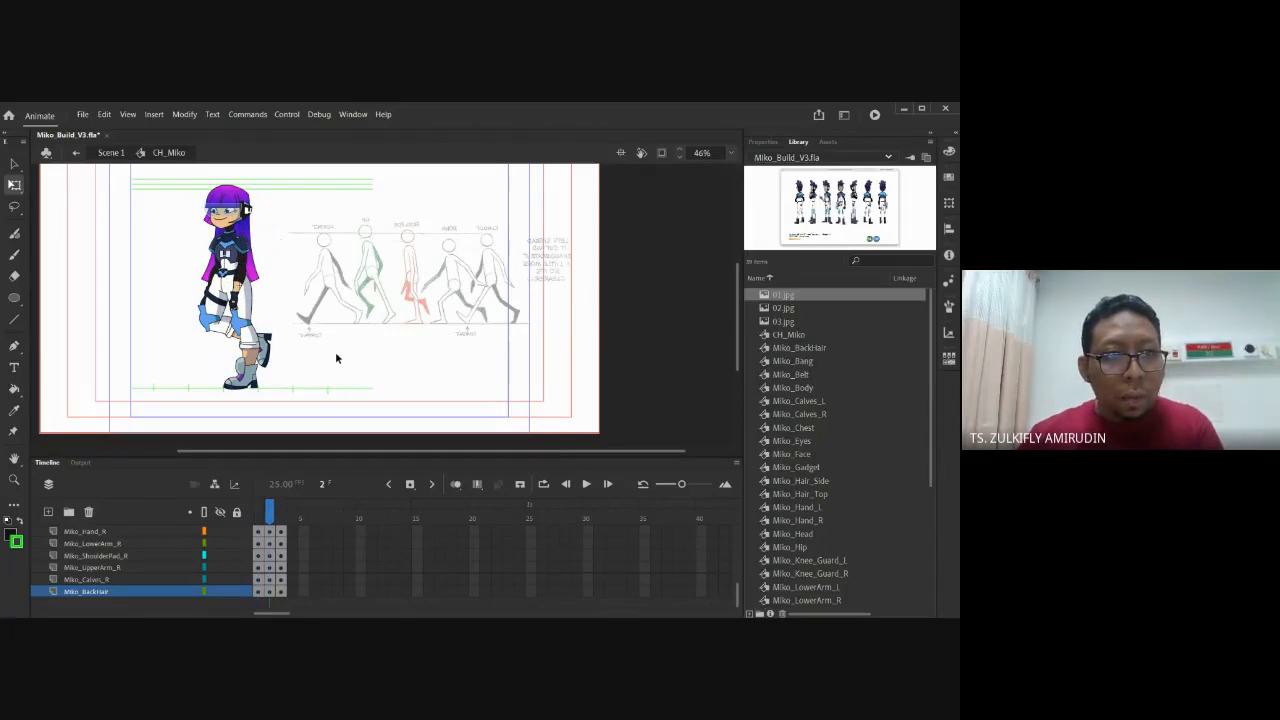
key("period")
key("comma")
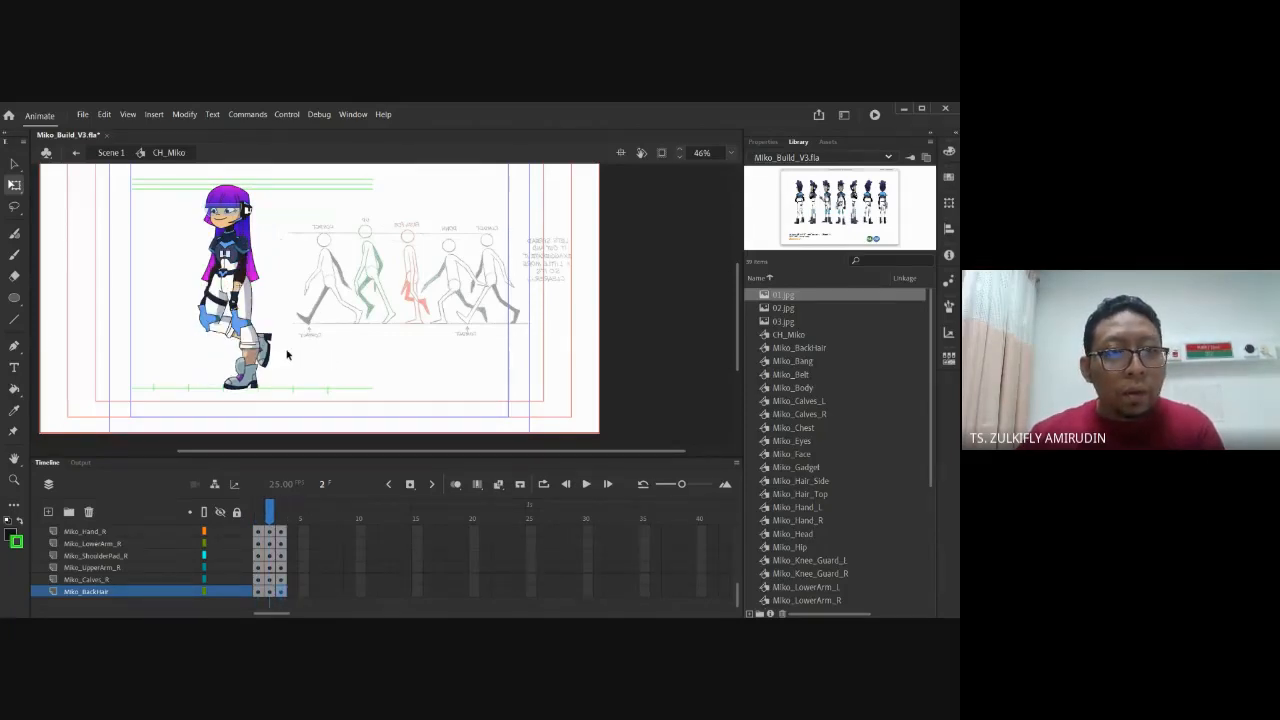
On frame 2, rotate Miko_Thigh_R and swing Miko_Calves_R forward so the right leg reaches out like the contact pose
key("comma")
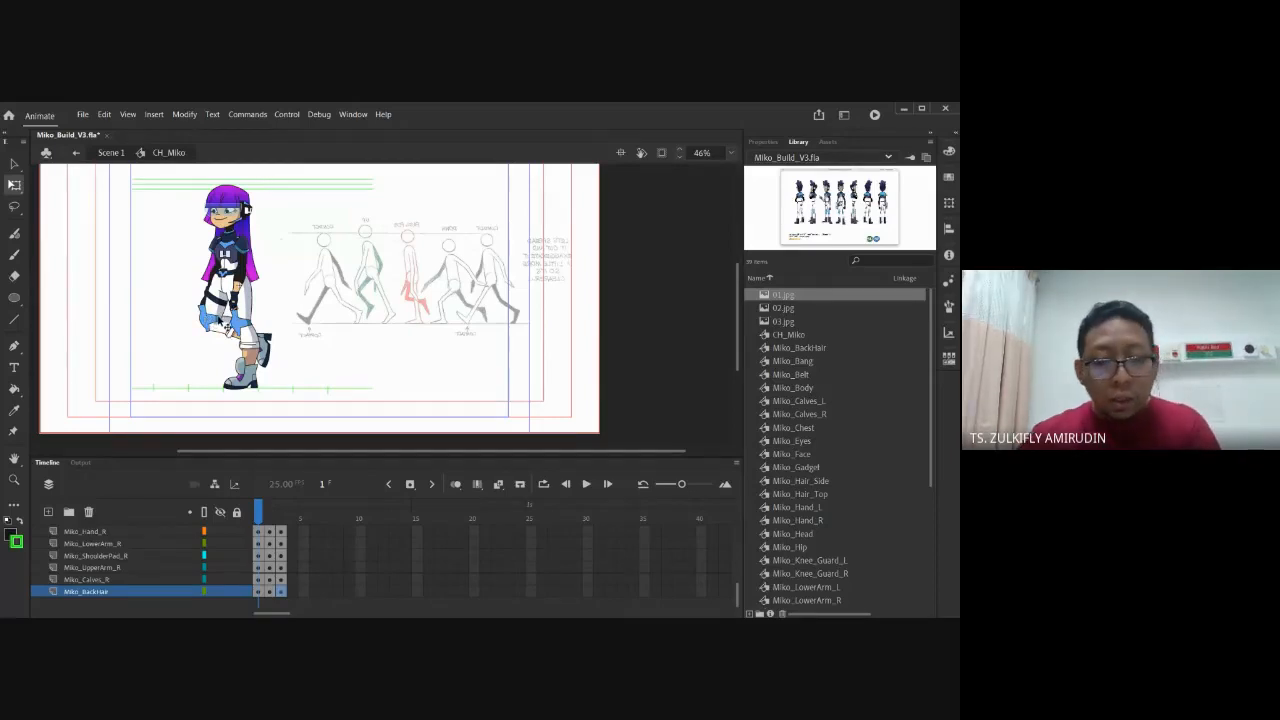
key("period")
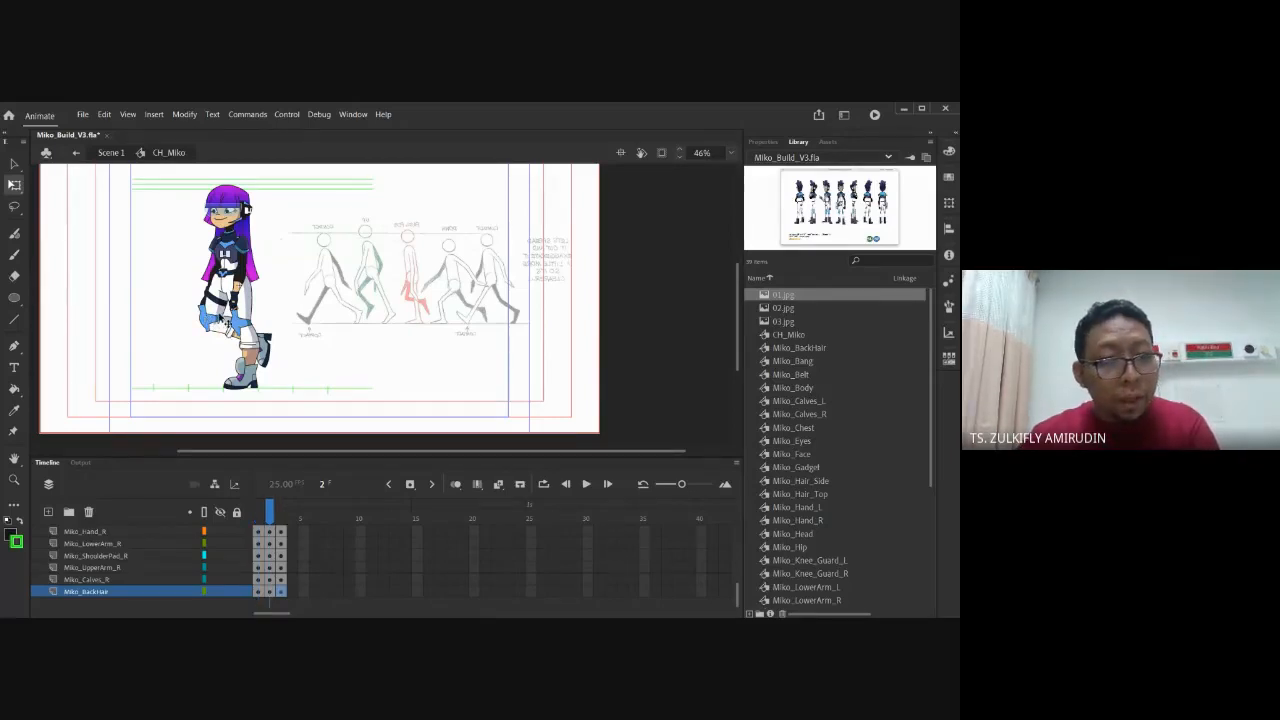
left_click(226, 318)
left_click_drag(229, 339, 222, 341)
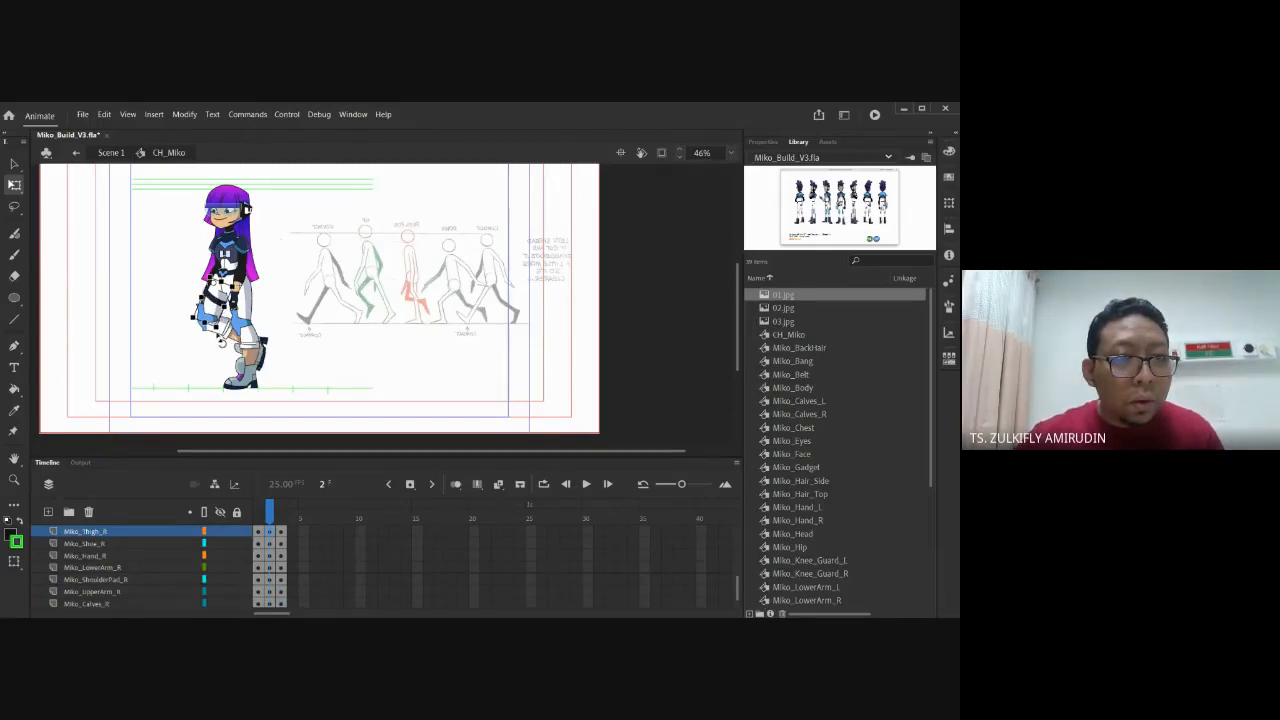
left_click(230, 336)
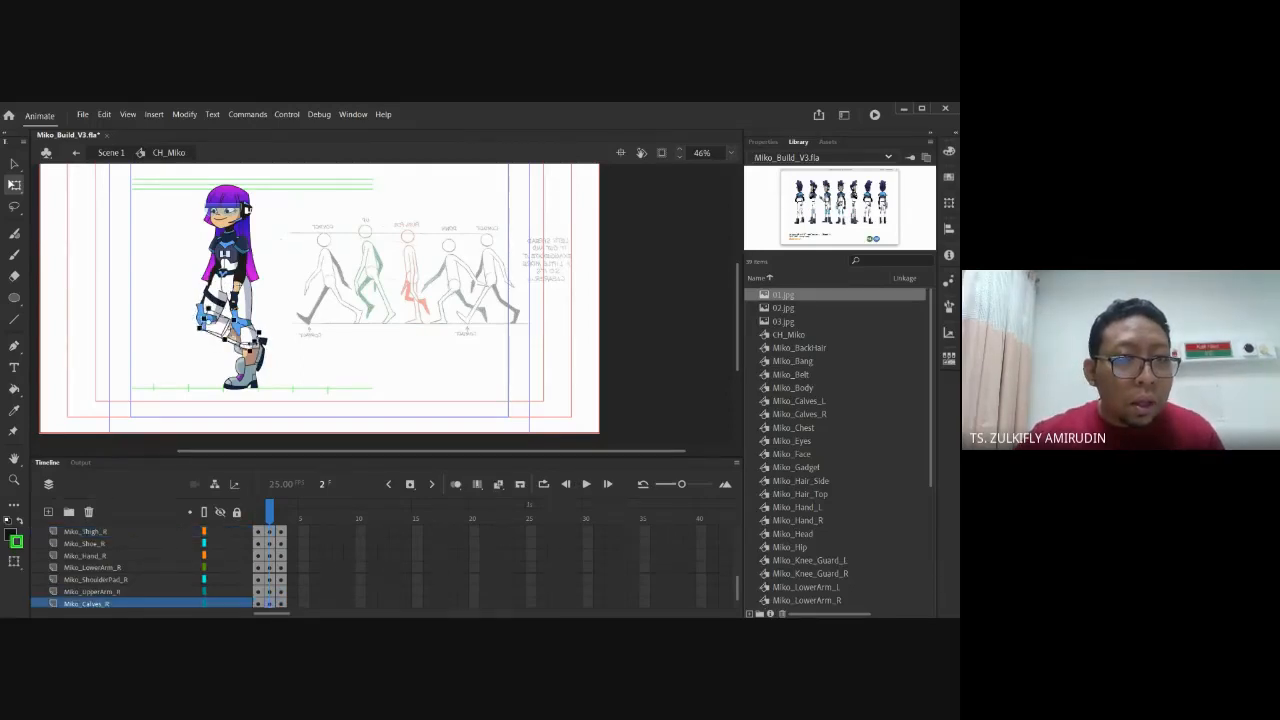
mouse_move(268, 344)
left_mouse_down()
mouse_move(233, 379)
mouse_move(178, 376)
left_mouse_up()
left_click(304, 334)
Select Miko_Body on frame 2 and lower the character slightly below the top height guides
left_click(231, 289)
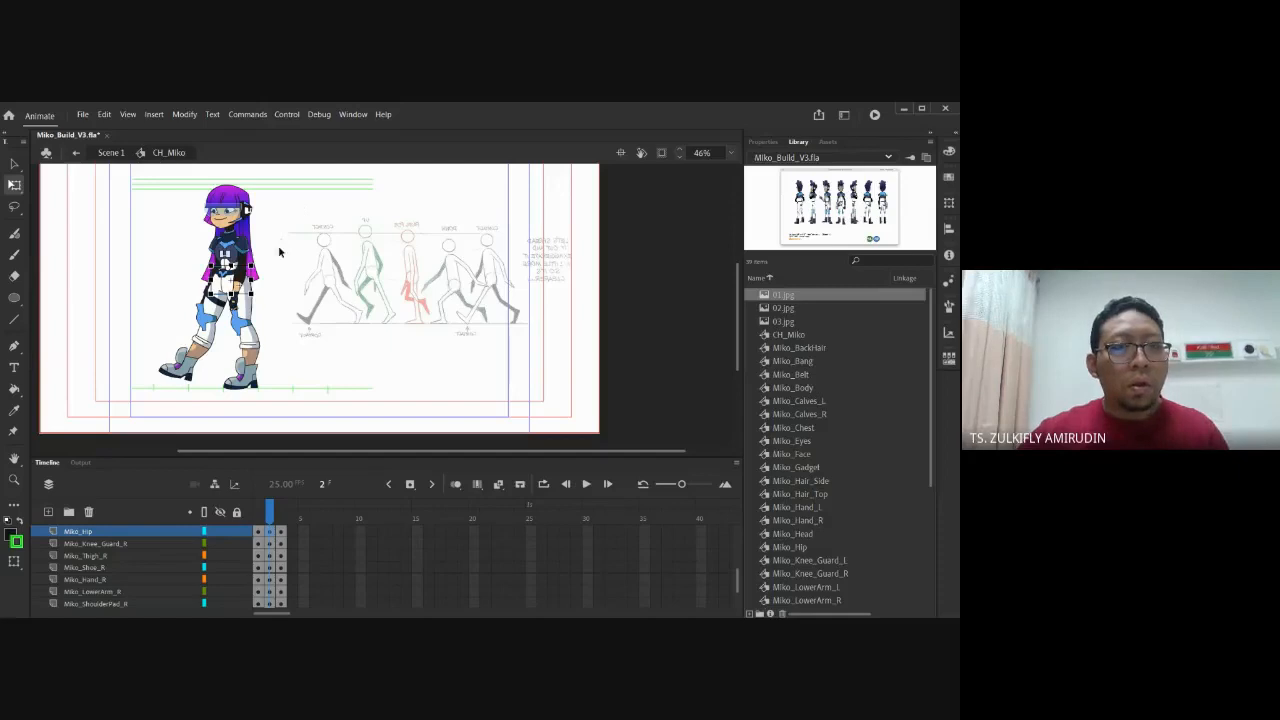
left_click_drag(282, 250, 290, 260)
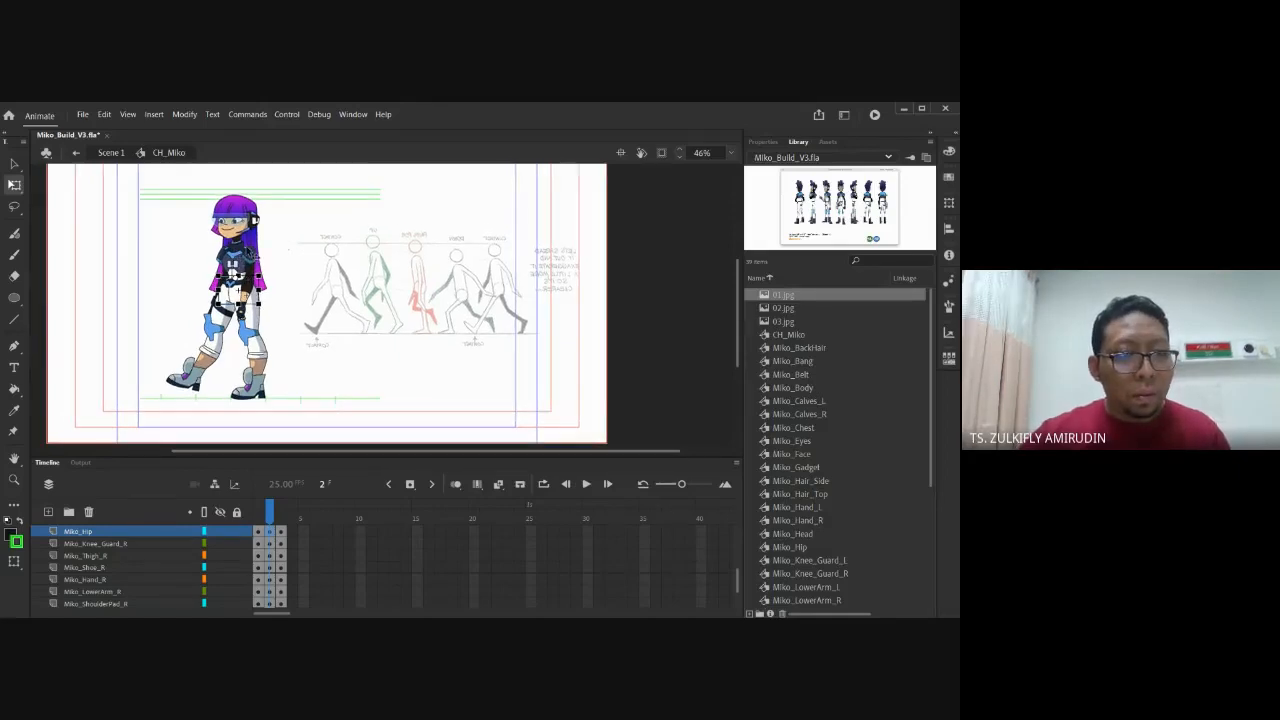
left_click(240, 274)
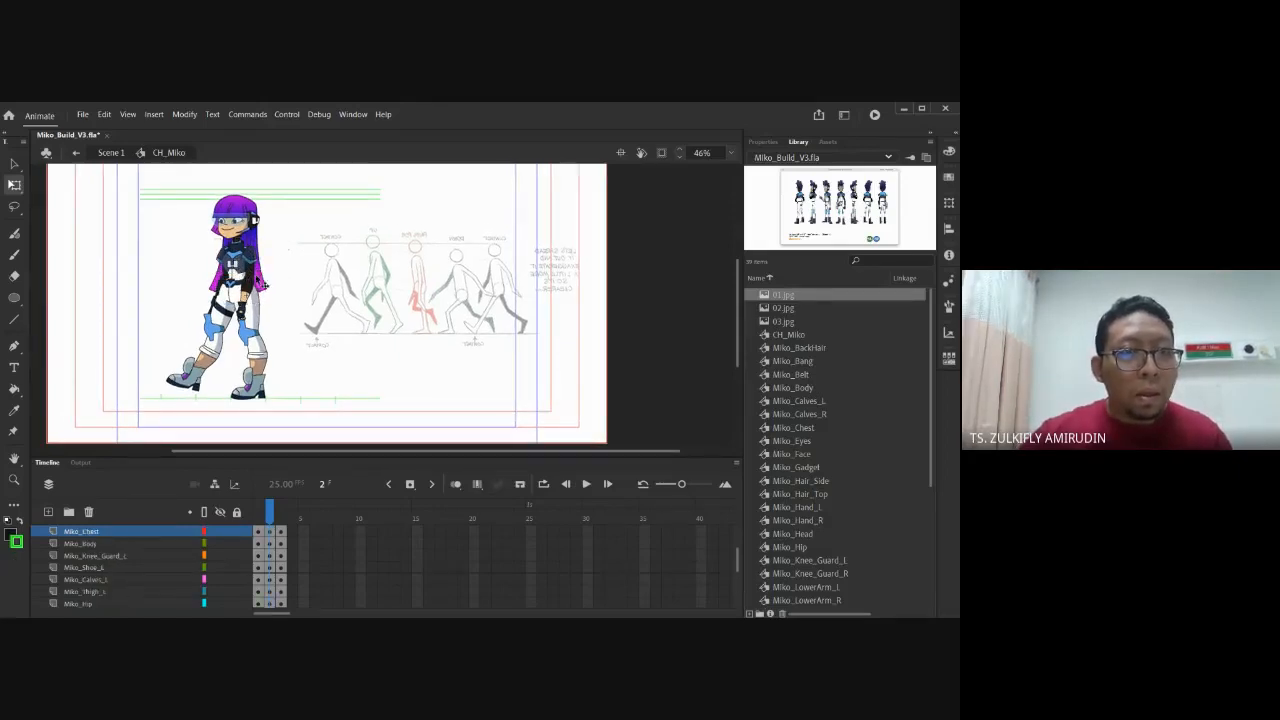
key("ctrl+=")
left_click(354, 330)
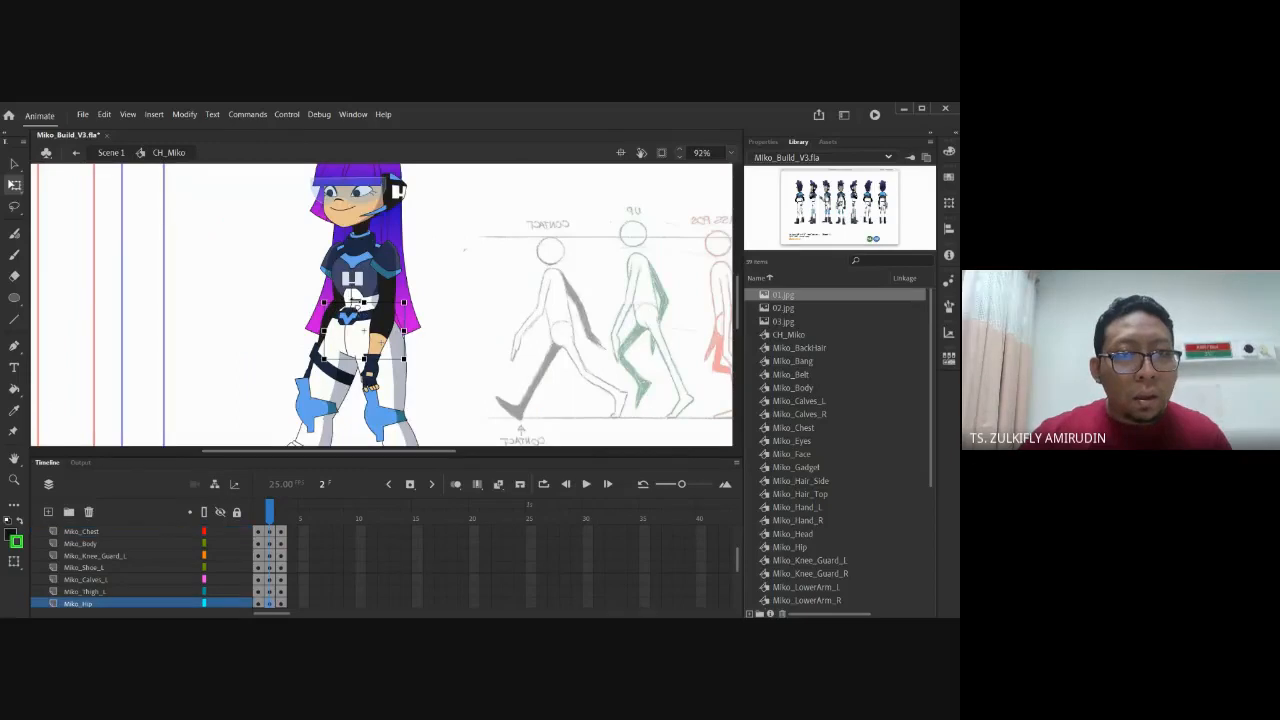
left_click(356, 299)
scroll(400, 295, "right", 3)
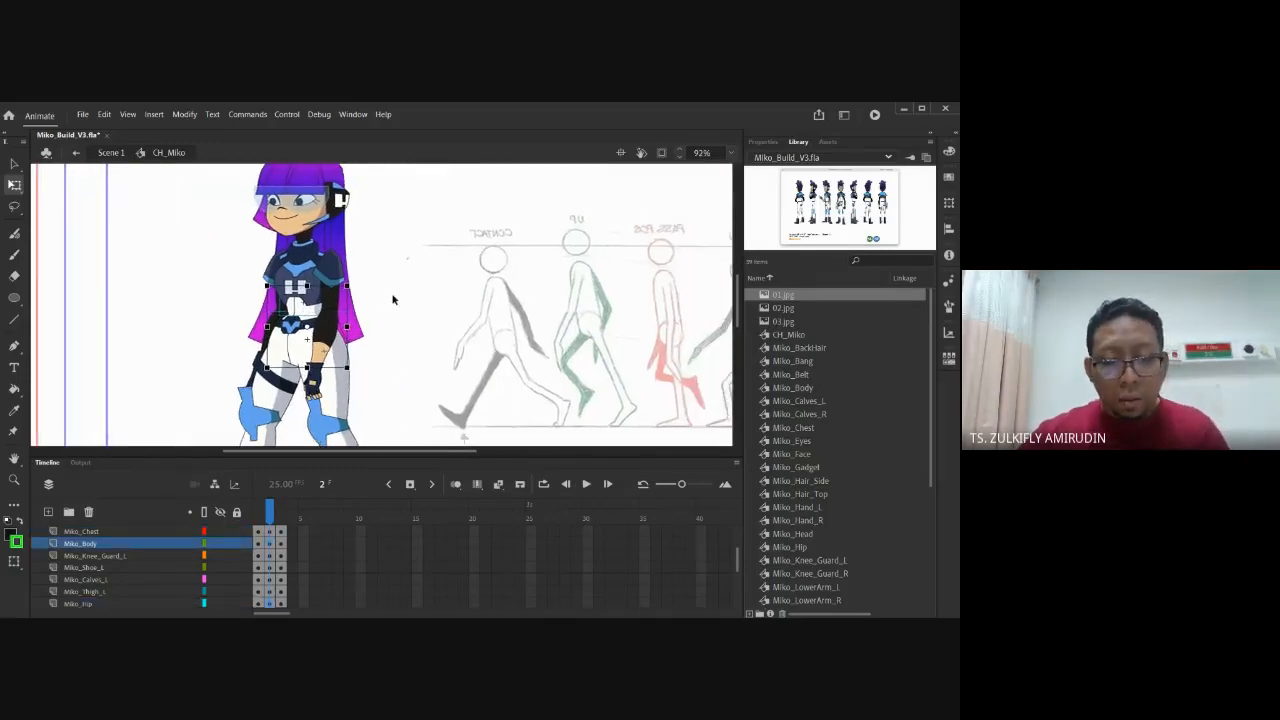
key("ctrl+minus")
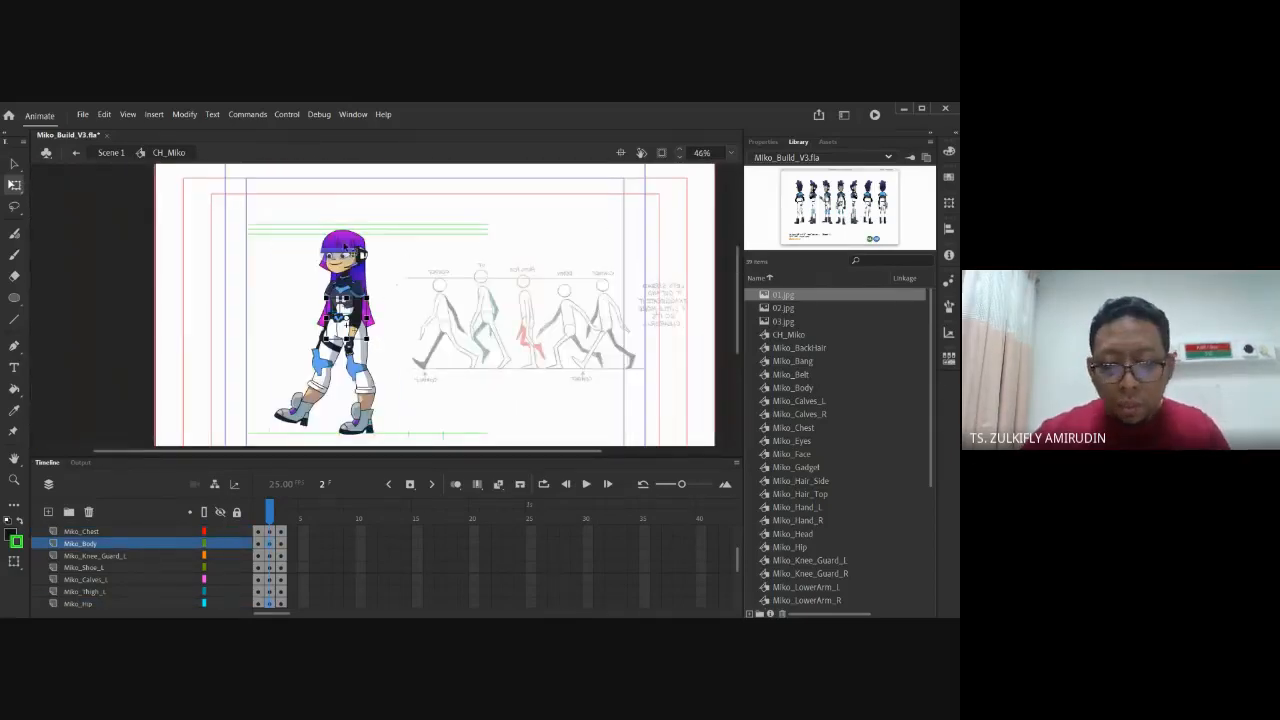
key("Down")
key("Down")
key("Down")
key("Down")
key("Down")
key("Down")
key("Down")
key("Down")
key("Down")
key("Down")
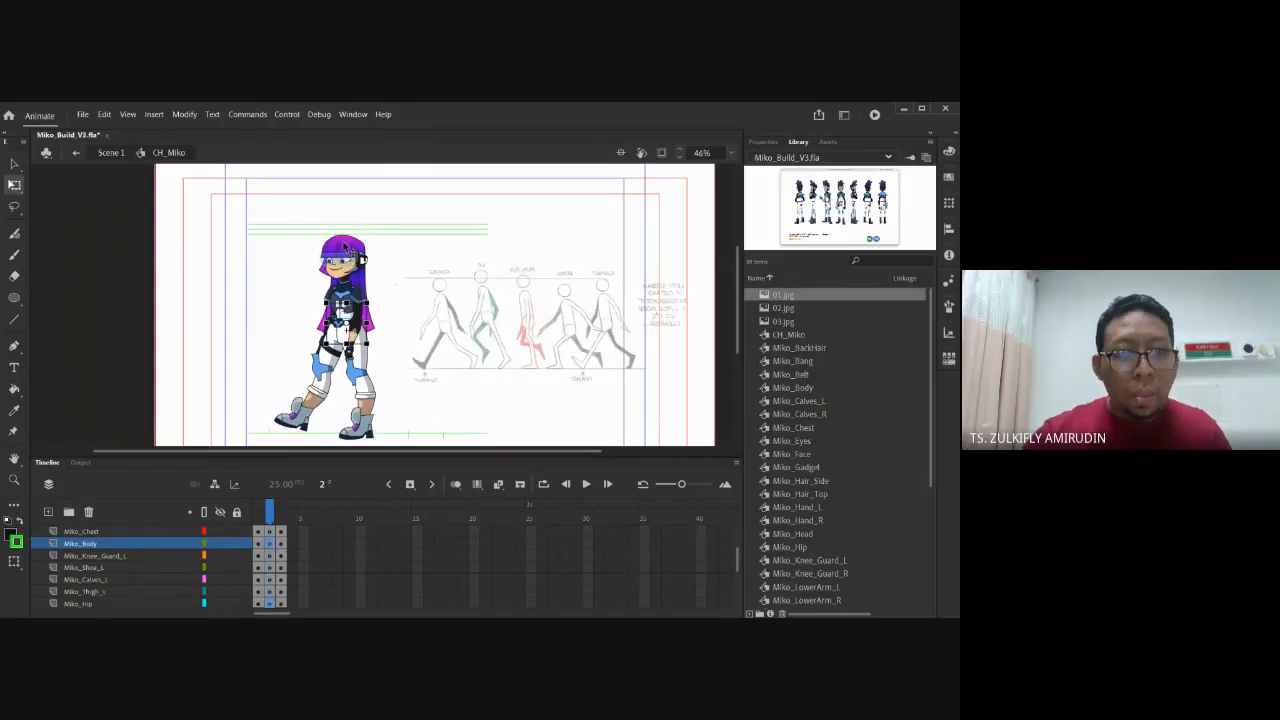
key("Up")
key("Up")
key("Up")
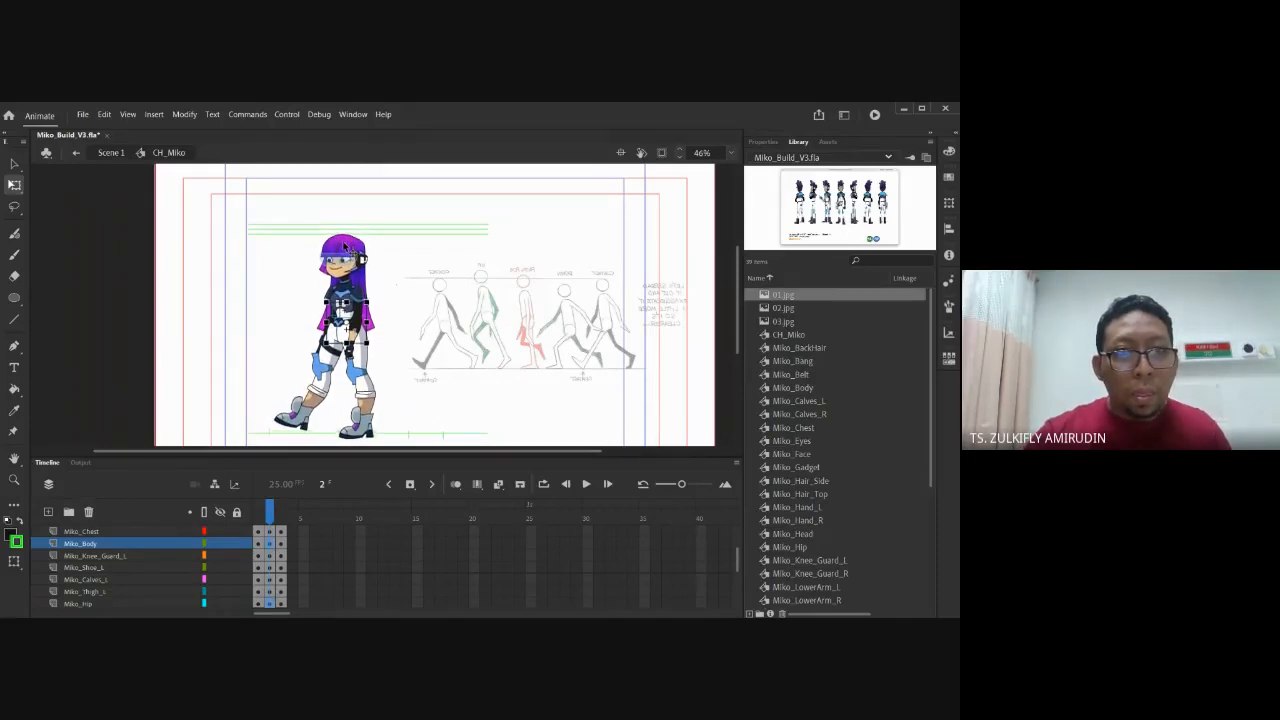
Fine-tune Miko_Thigh_R on frame 2 and swing the left leg, Miko_Thigh_L with Miko_Calves_L, backward into the contact stride
left_click(330, 366)
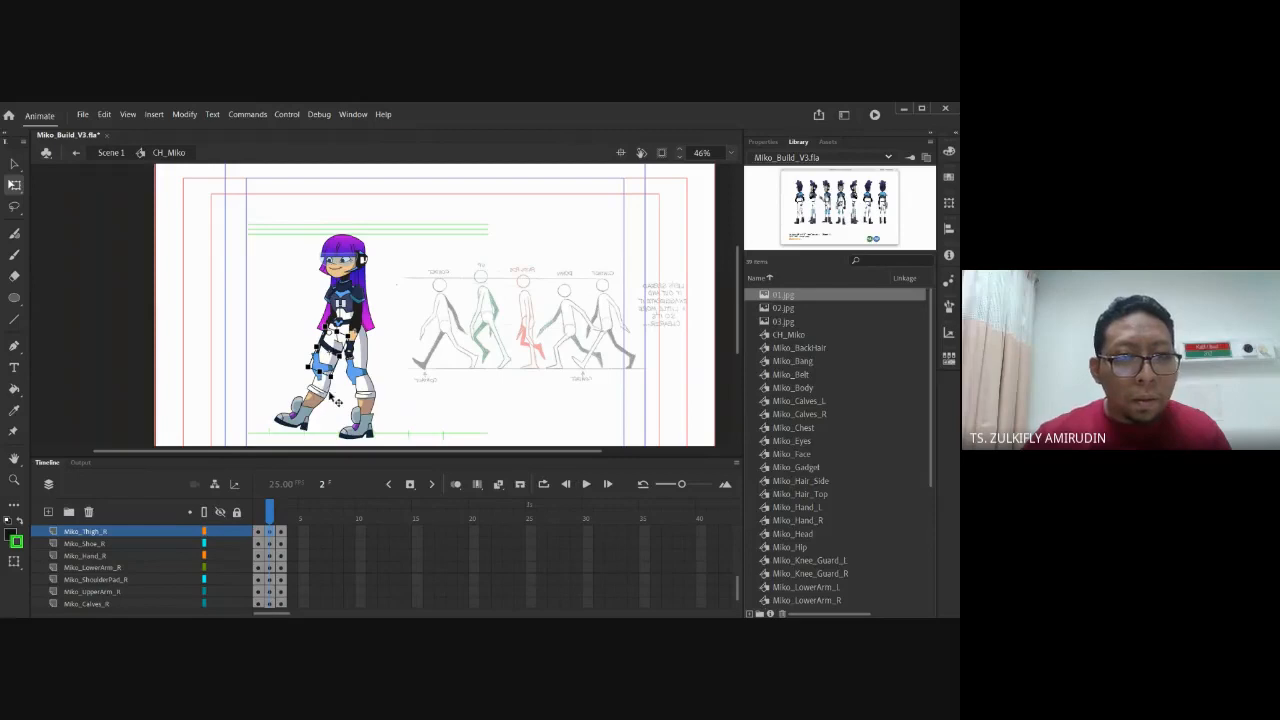
left_click_drag(344, 334, 346, 337)
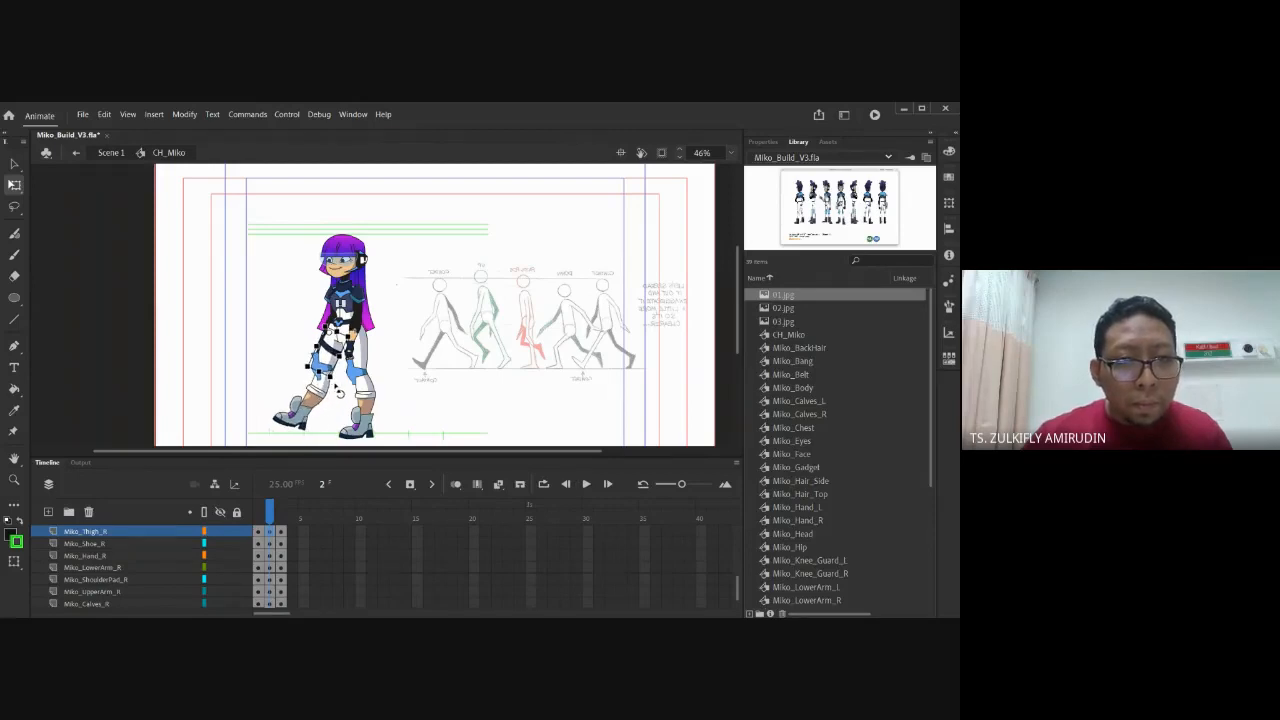
left_click(356, 366)
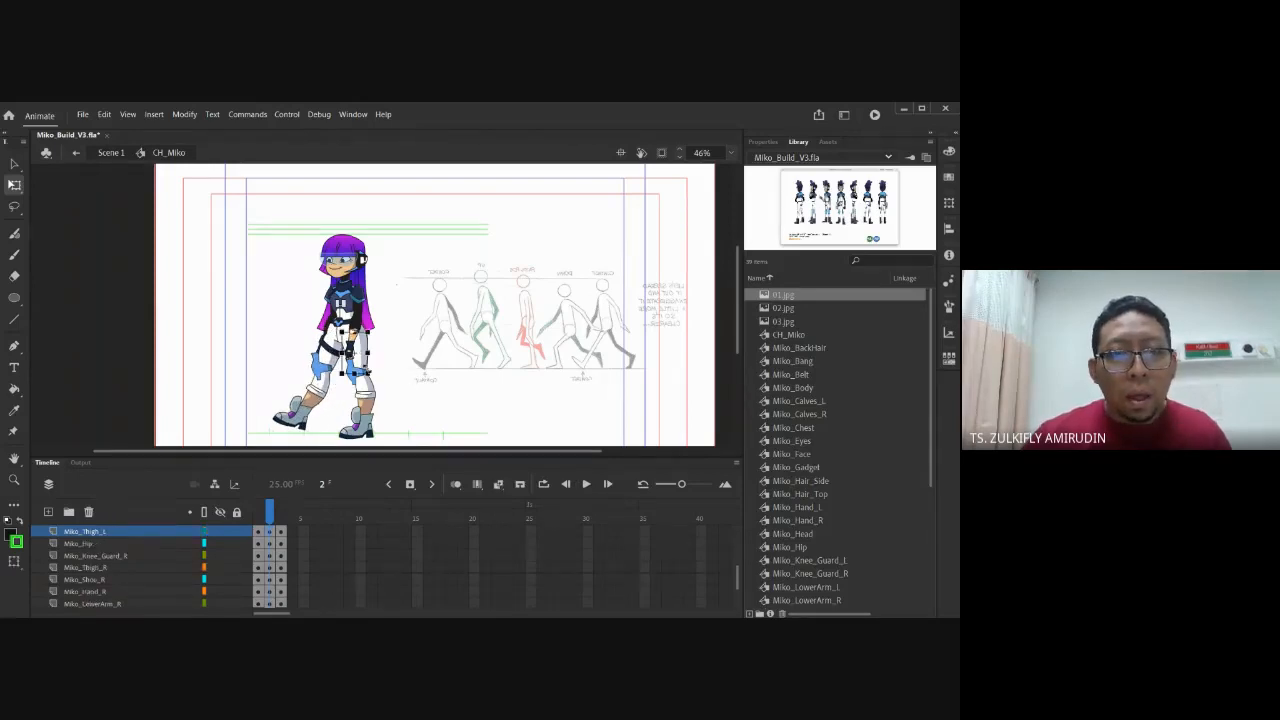
left_click_drag(376, 390, 401, 426)
left_click(380, 397)
left_click(401, 396)
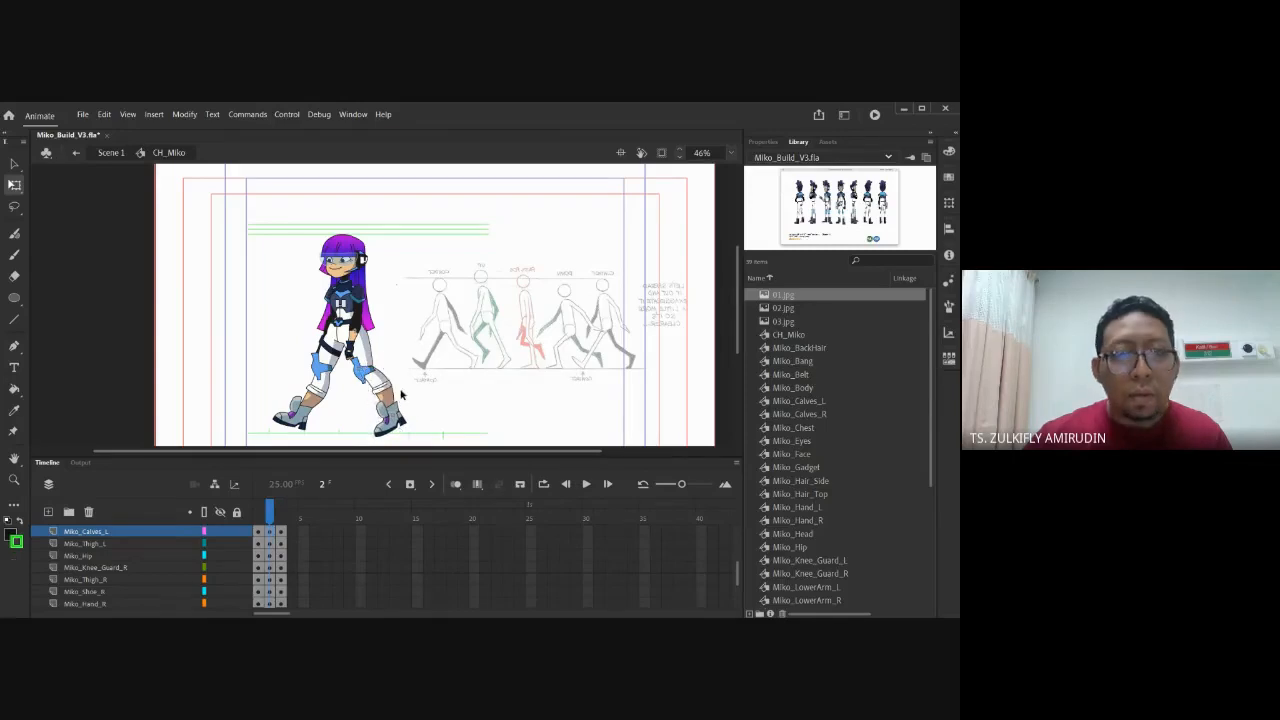
left_click_drag(402, 362, 410, 331)
left_click_drag(419, 226, 422, 250)
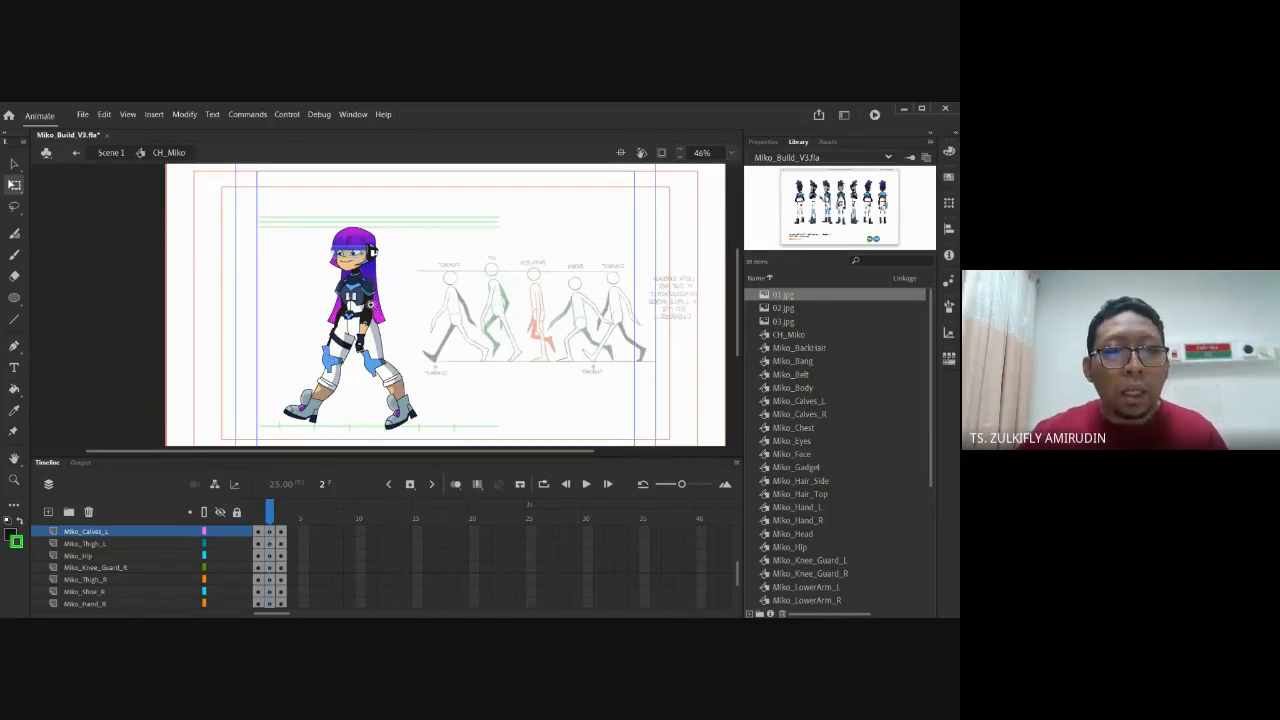
Swing the left arm forward across the body on frame 2 by rotating Miko_UpperArm_L, the lower arm and Miko_Hand_L
left_click(370, 303, "ctrl")
left_click_drag(370, 303, 408, 238)
left_click(413, 237)
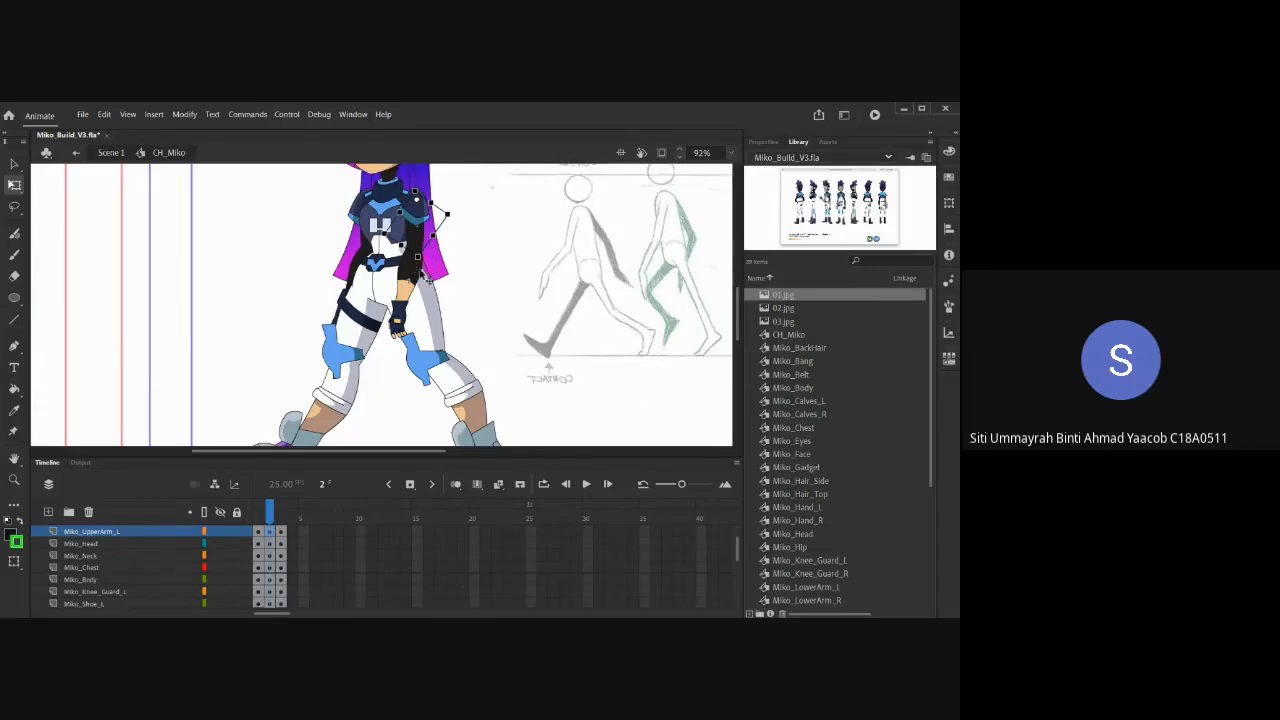
left_click_drag(426, 274, 409, 280)
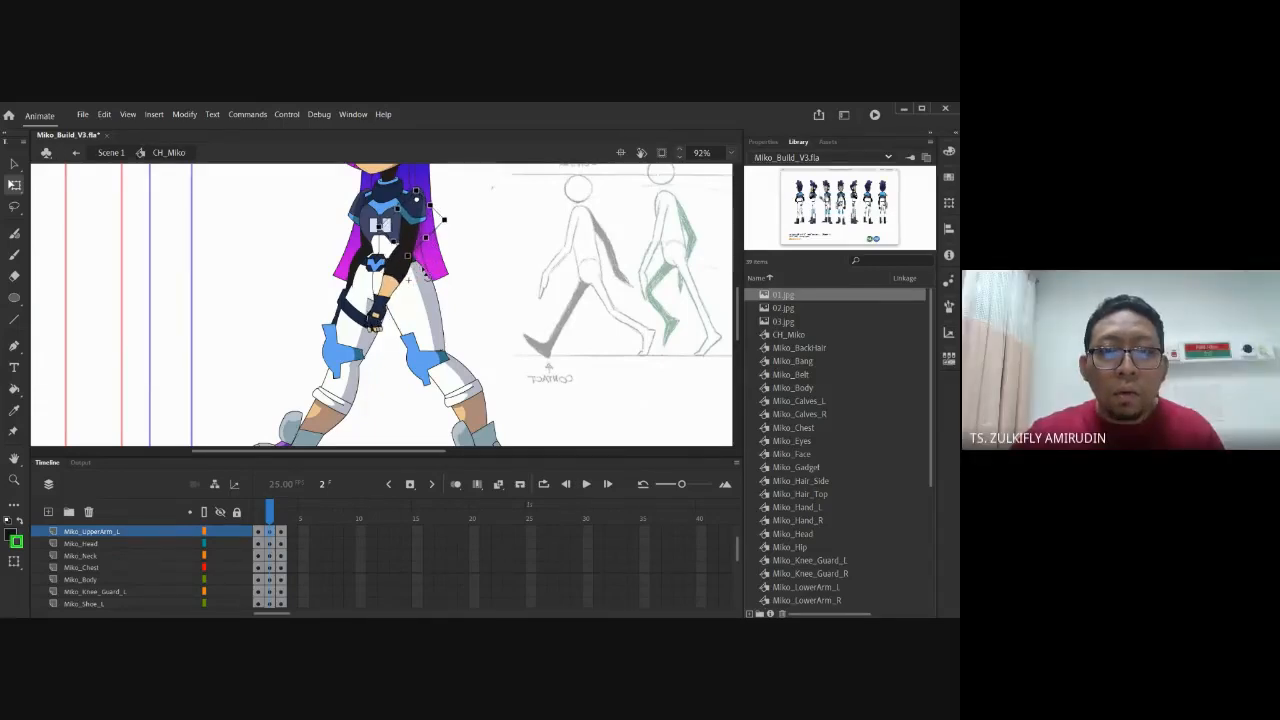
left_click_drag(475, 252, 412, 270)
key(".")
left_click(342, 314)
left_click_drag(330, 338, 315, 332)
left_click(310, 330)
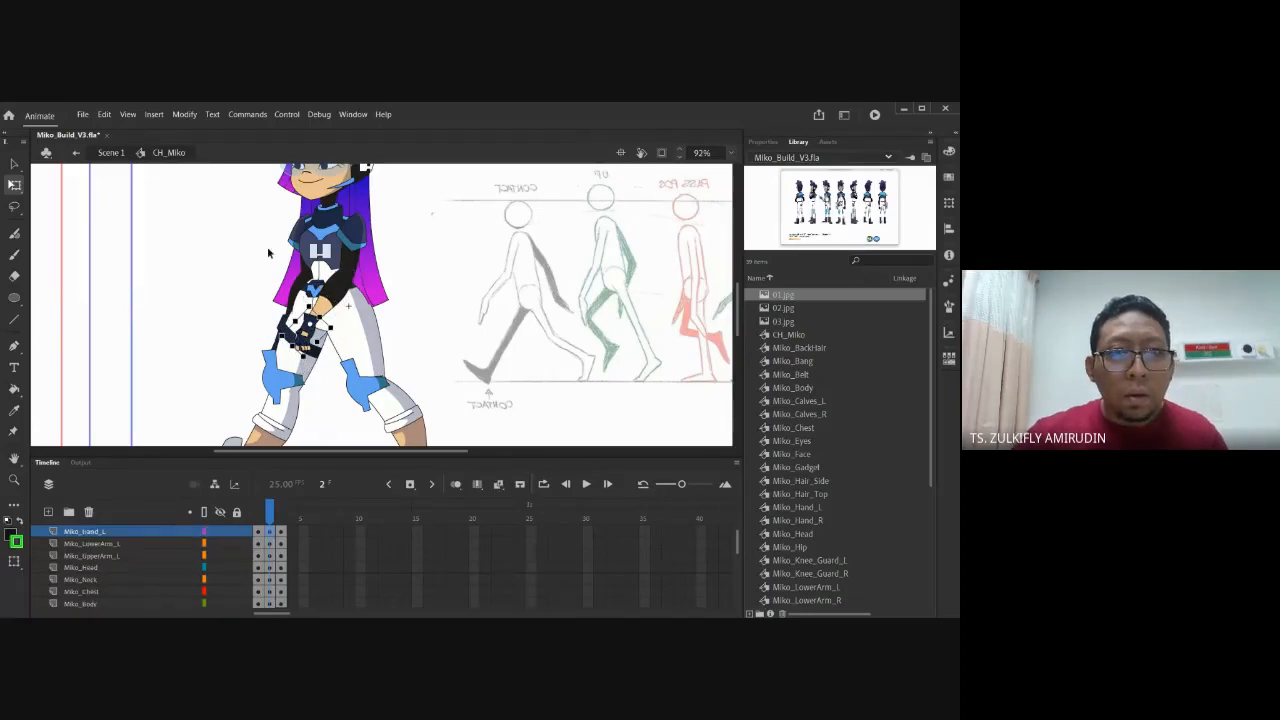
Swing the right arm backward behind the body on frame 2 by rotating Miko_UpperArm_R and Miko_LowerArm_R
left_click(312, 268)
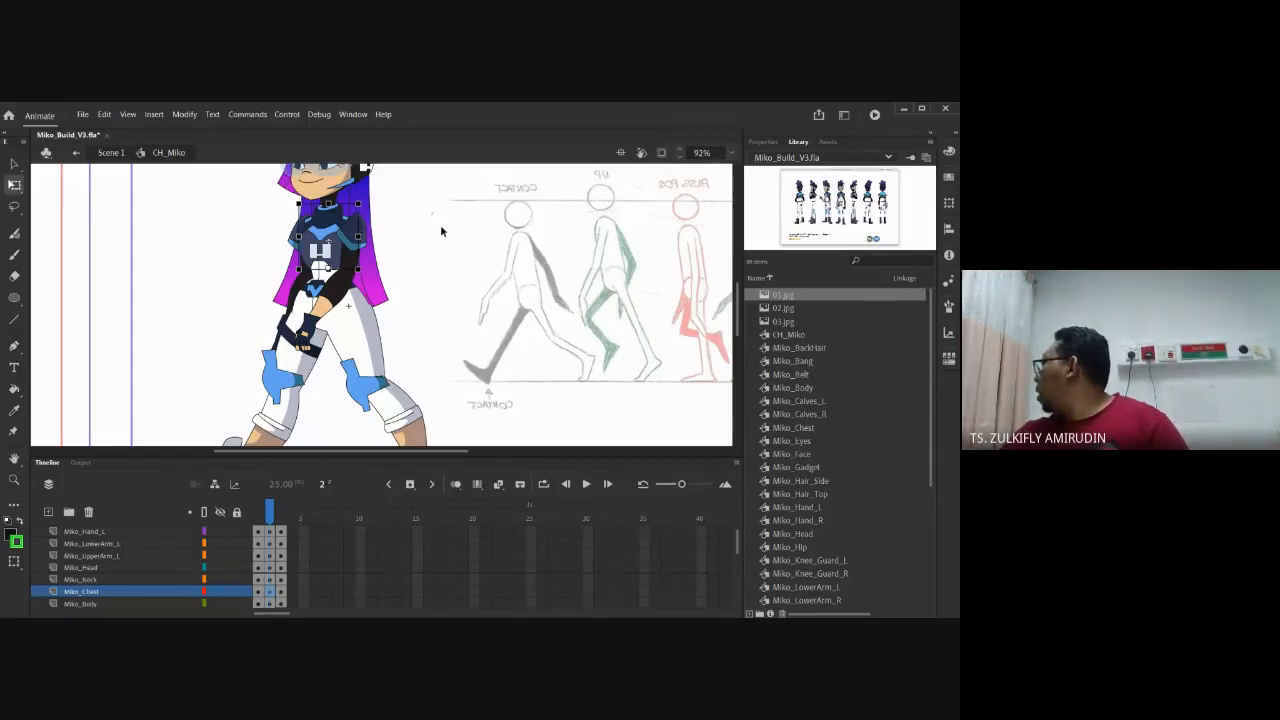
left_click(308, 274)
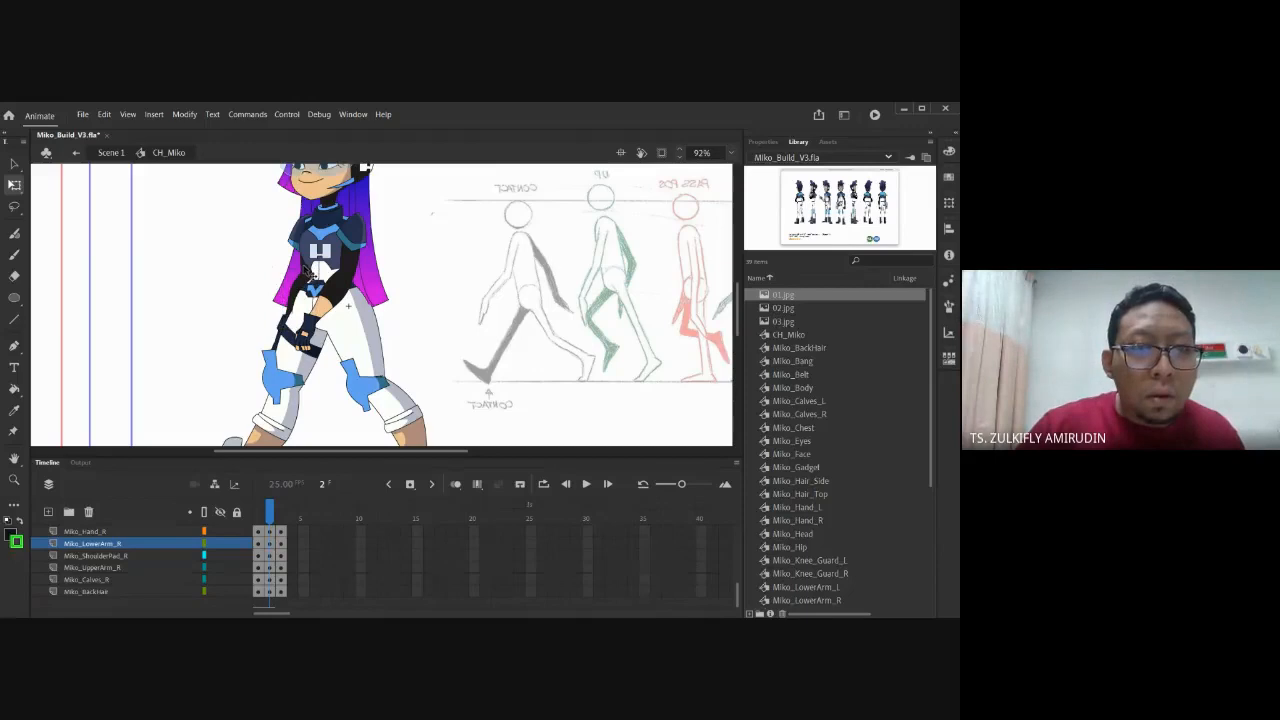
left_click(309, 270)
left_click_drag(338, 286, 339, 287)
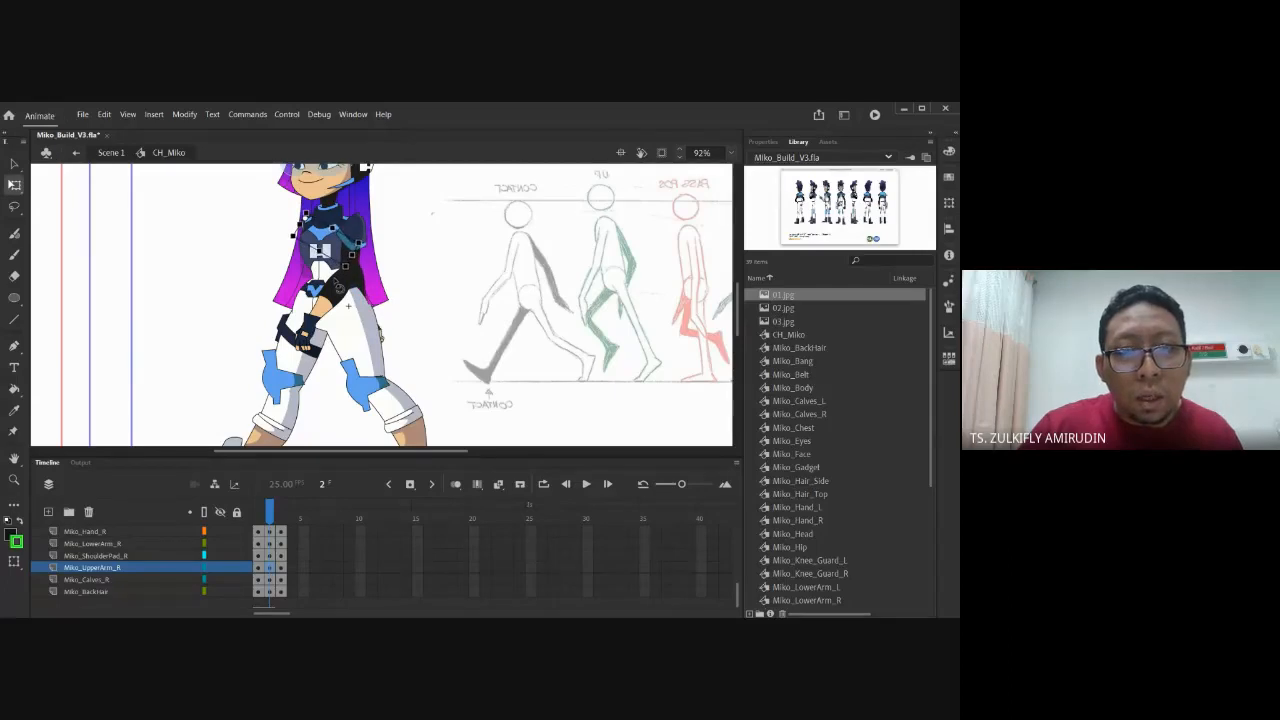
left_click(358, 283)
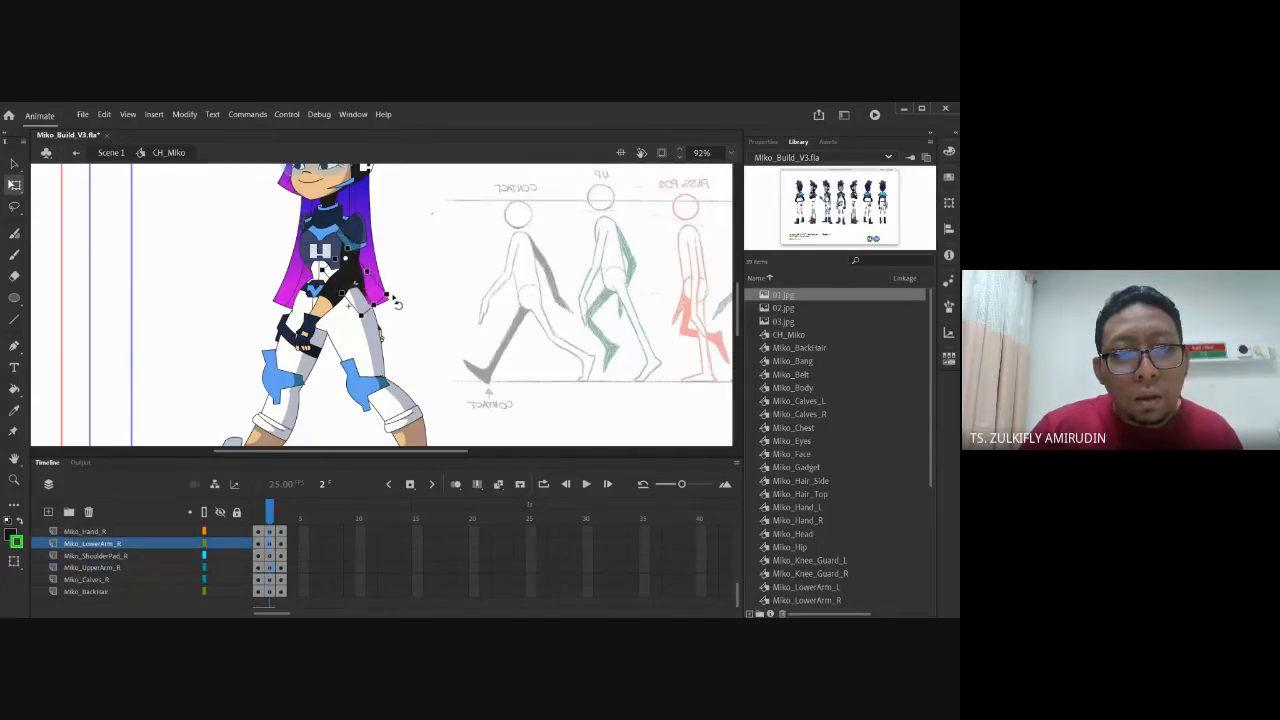
mouse_move(396, 303)
left_mouse_down()
mouse_move(441, 316)
mouse_move(462, 305)
left_mouse_up()
left_click(427, 281)
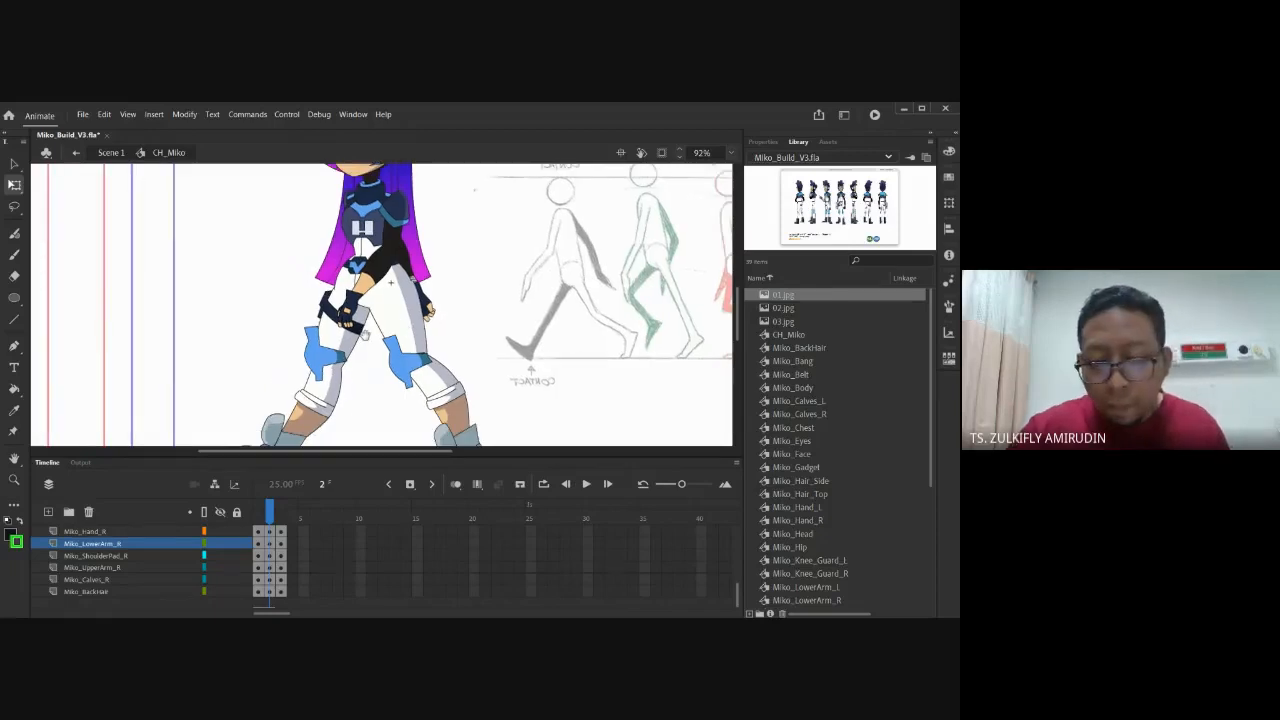
left_click_drag(364, 335, 374, 330)
left_click(387, 287)
left_click(485, 298)
Compare the frame 2 pose with the contact drawing in the walk reference and with the head-height and ground guides
key("ctrl+minus")
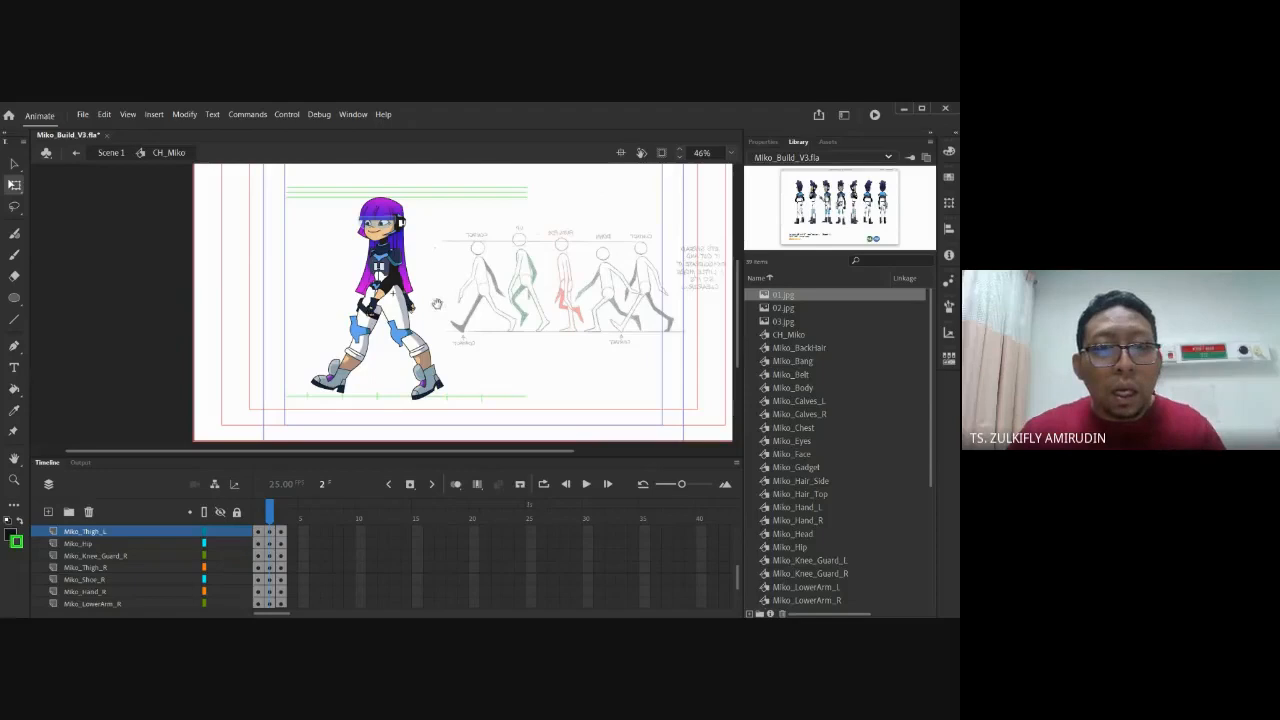
left_click_drag(438, 286, 434, 310)
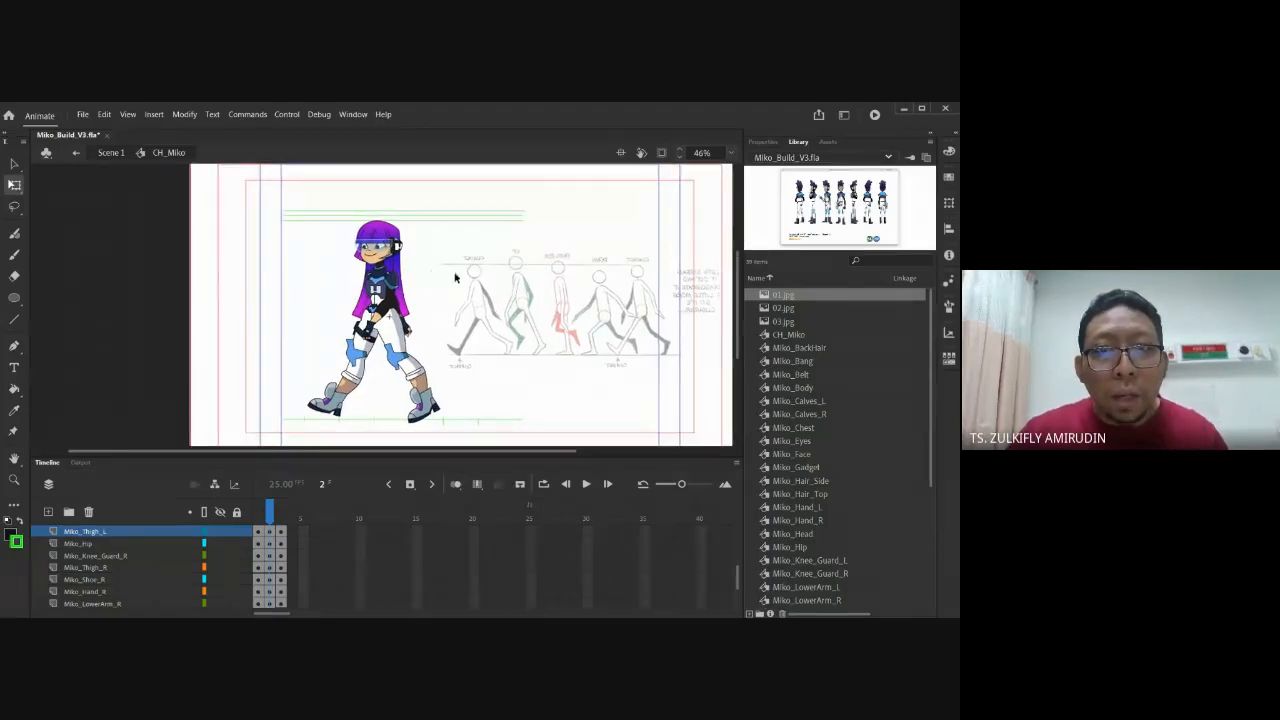
key("ctrl+equal")
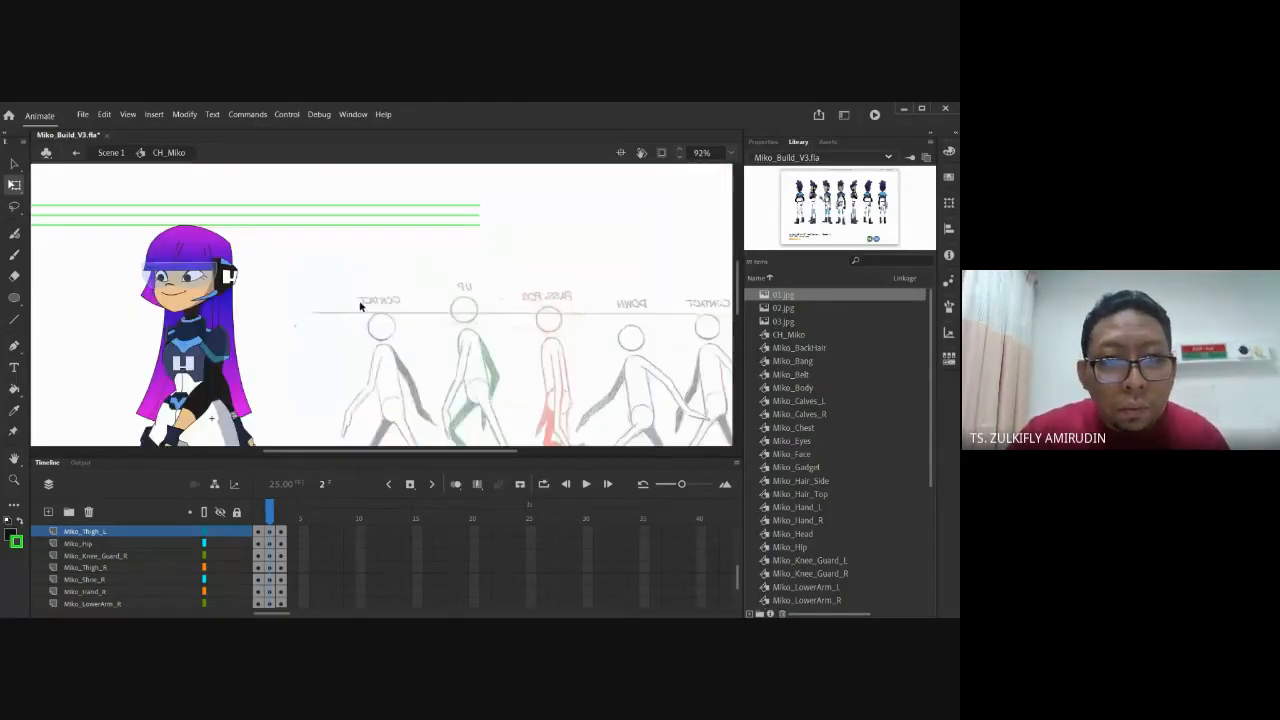
left_click_drag(376, 334, 420, 246)
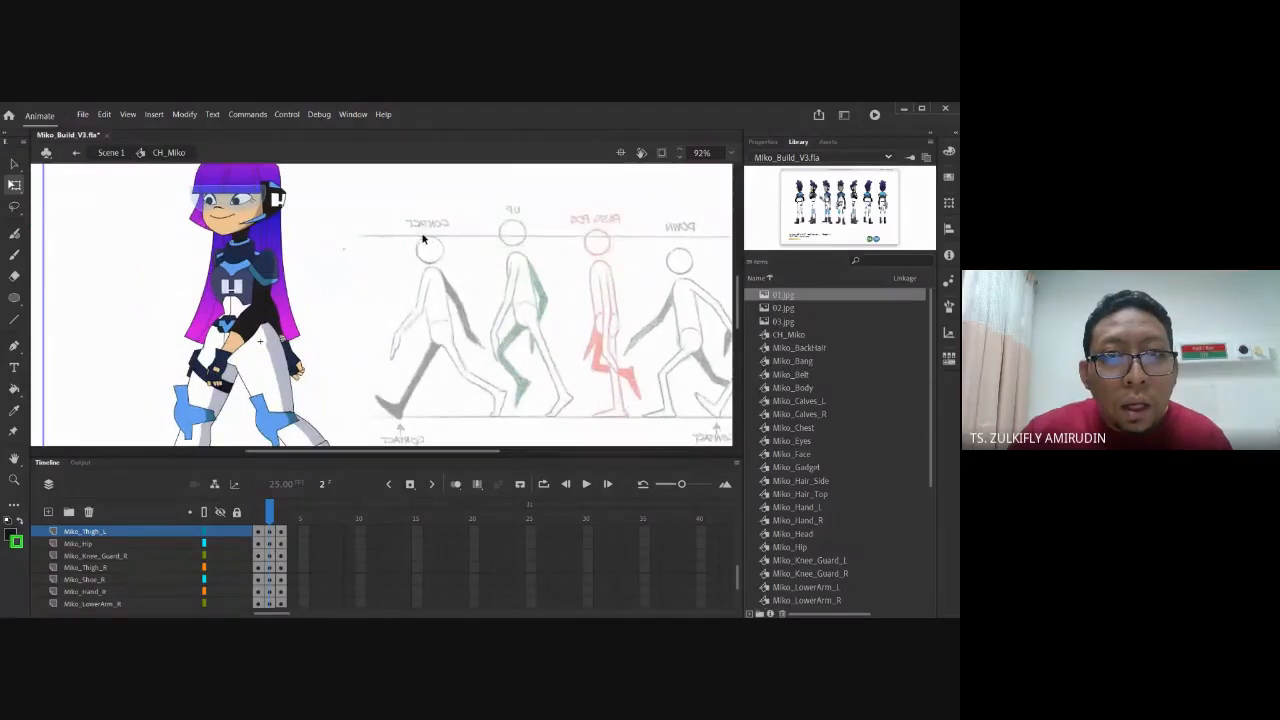
left_click_drag(362, 204, 400, 309)
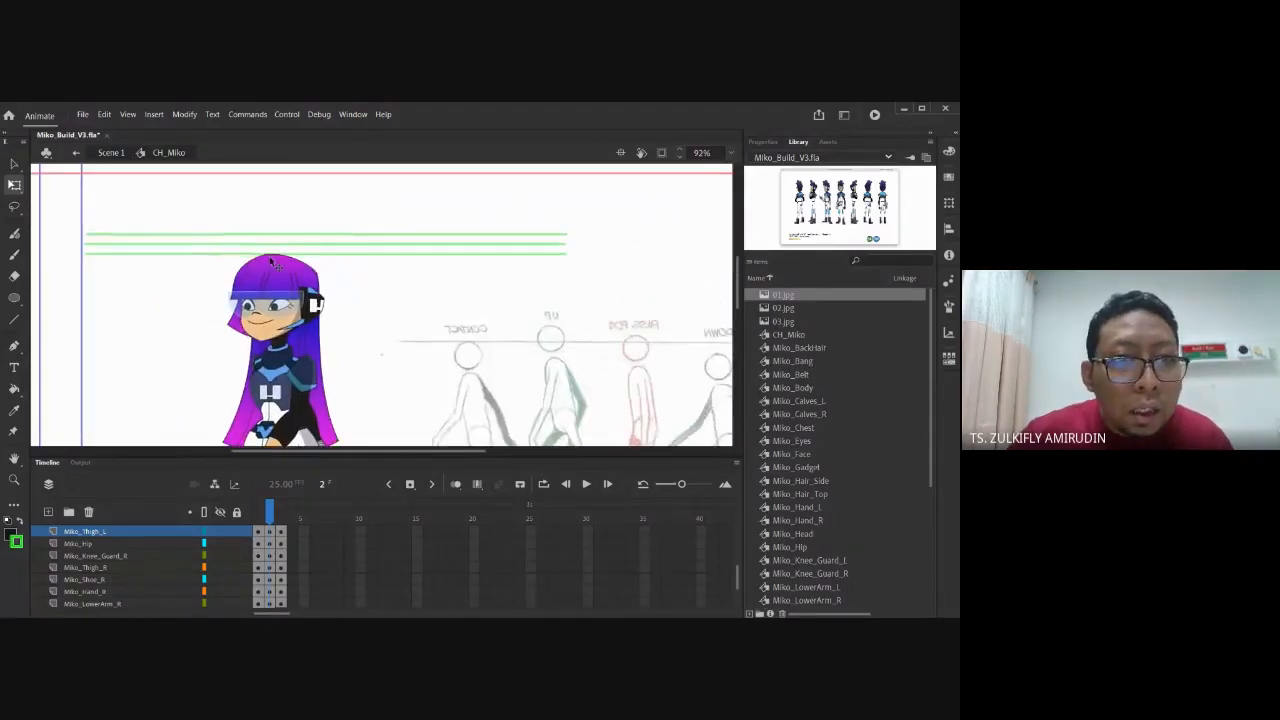
left_click_drag(245, 414, 305, 343)
key("ctrl+minus")
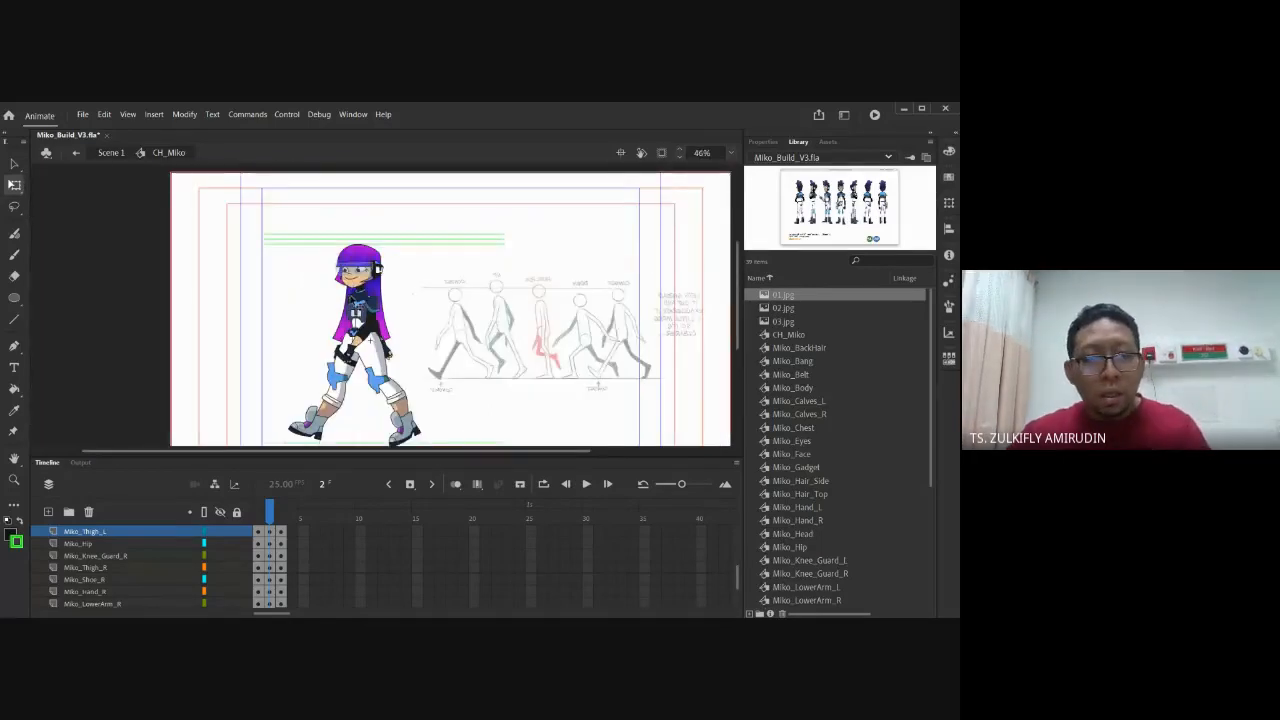
left_click_drag(363, 384, 387, 332)
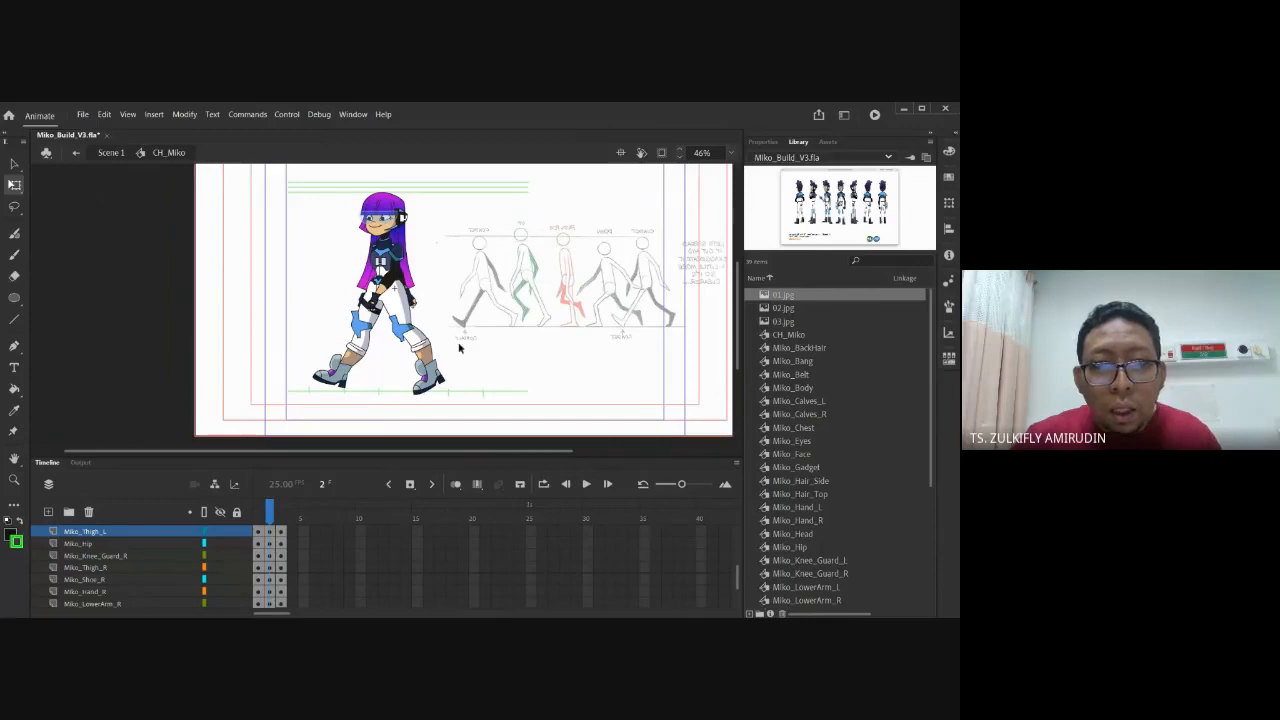
Examine the available frames of the rear shoe, Miko_Shoe_L, in the Frame Picker on frame 2
left_click(427, 384)
left_click(478, 361)
left_click_drag(393, 355, 465, 416)
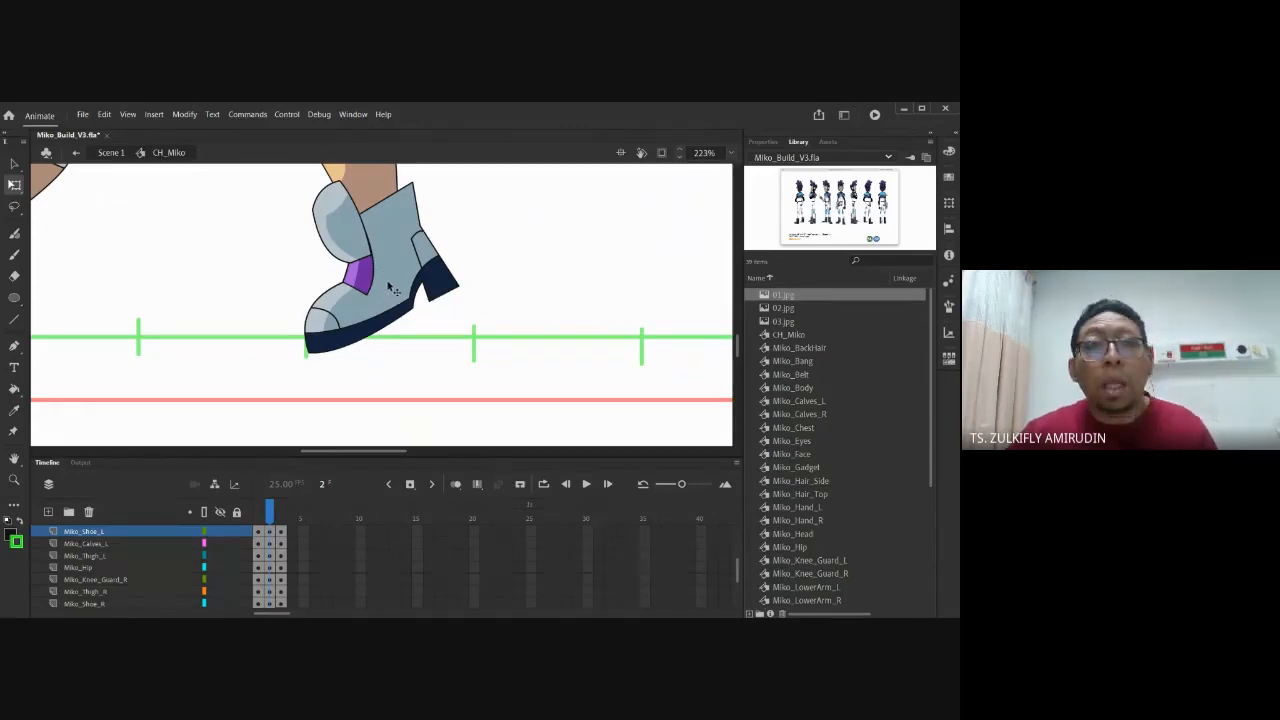
left_click_drag(388, 280, 406, 323)
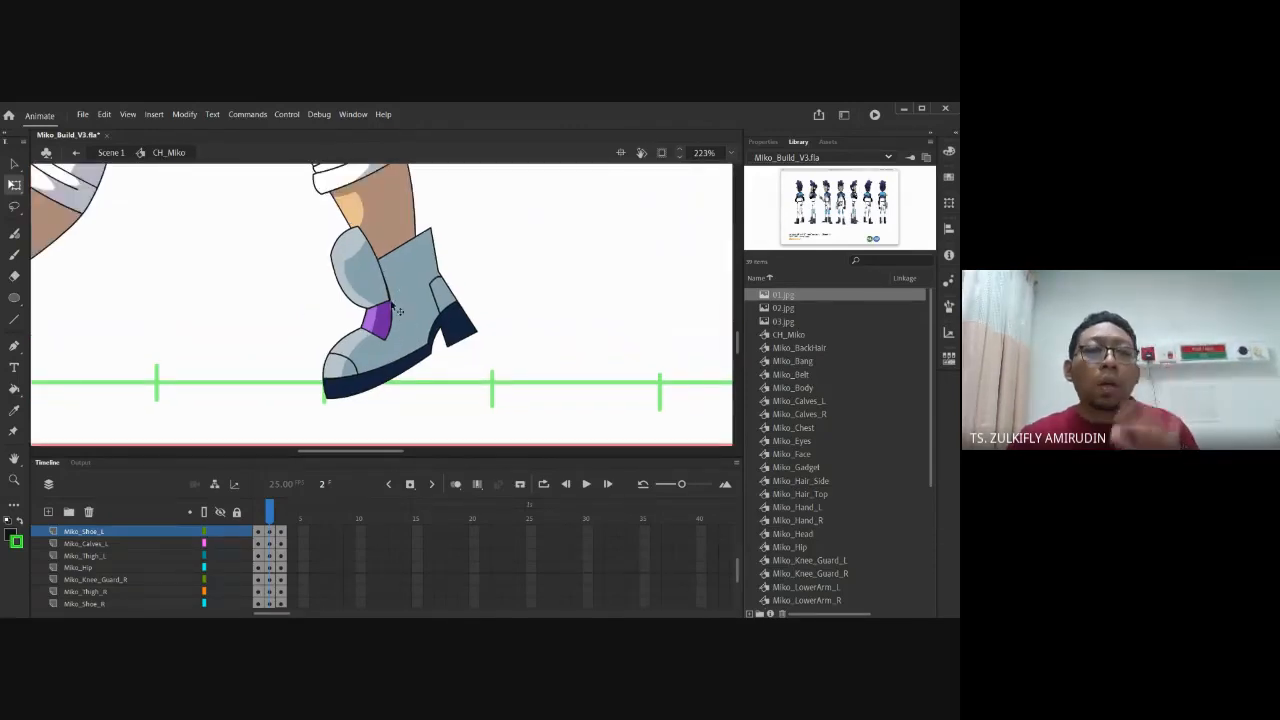
left_click(763, 141)
left_click(405, 362)
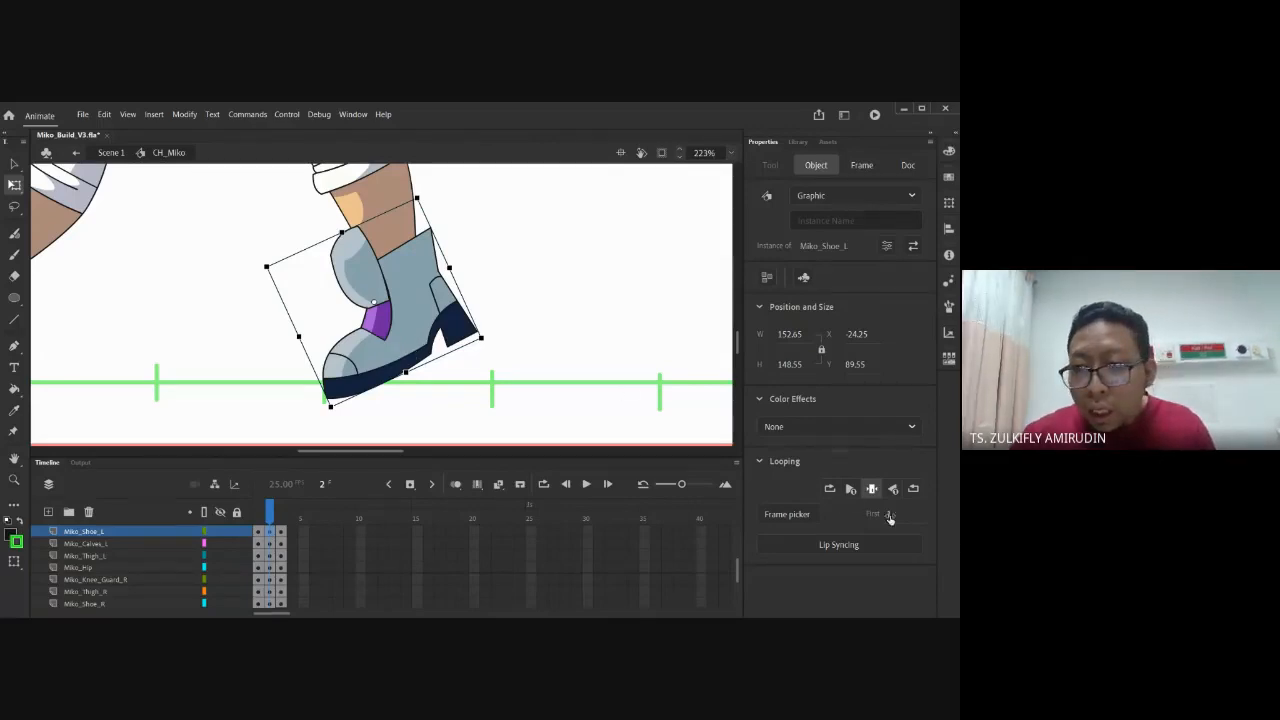
left_click(800, 513)
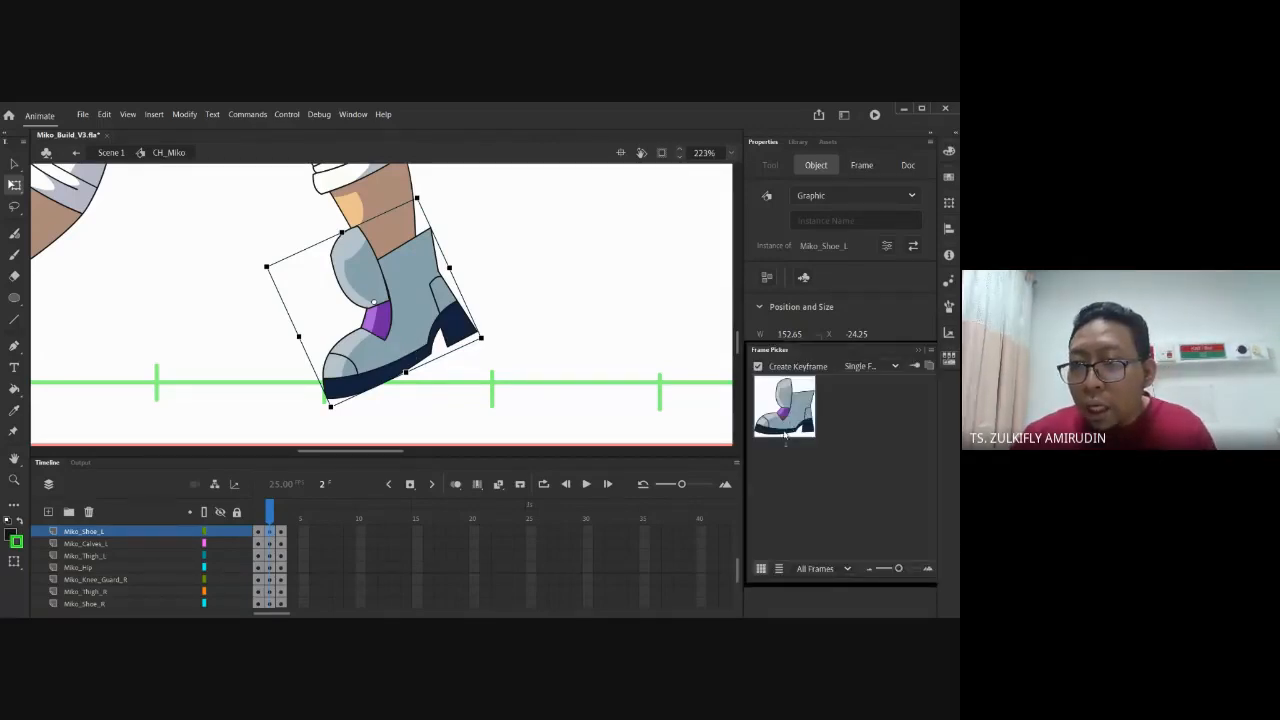
left_click(512, 288)
left_click(397, 348)
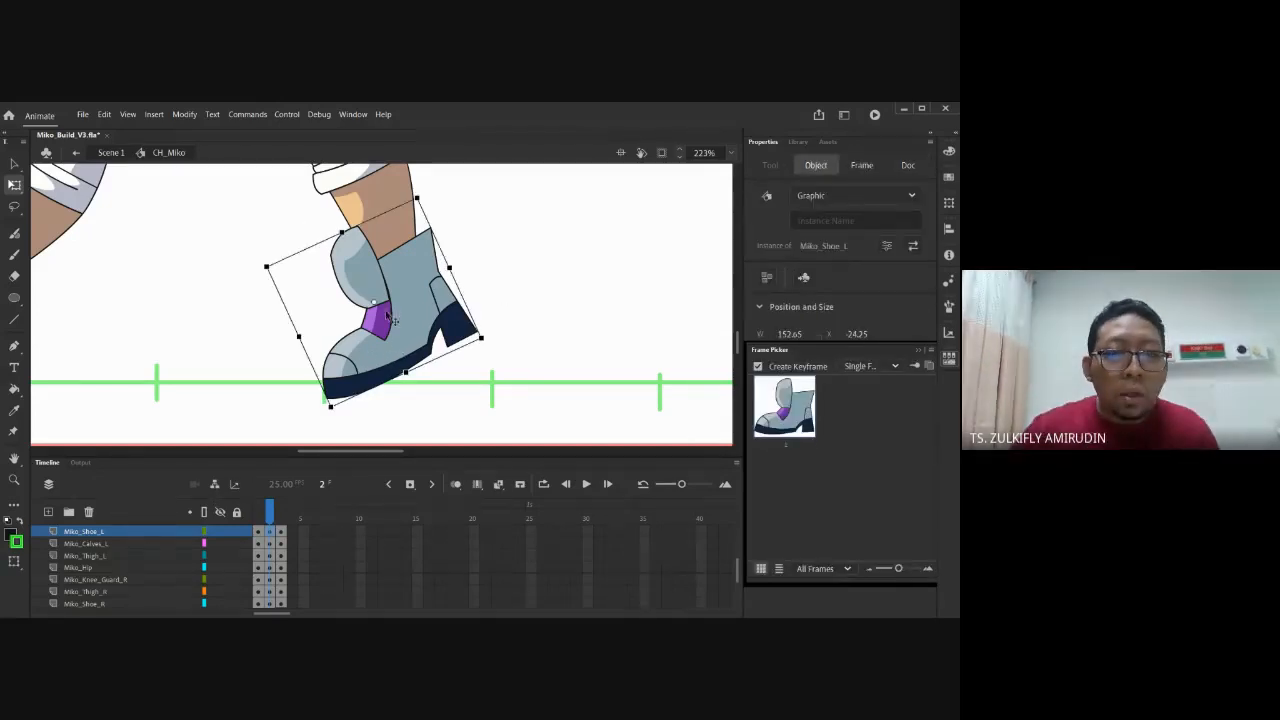
Inside the Miko_Shoe_L symbol, show the Miko_Shoe_Tongue_R layer as outlines and insert keyframes on frame 2 of both layers
double_click(392, 350)
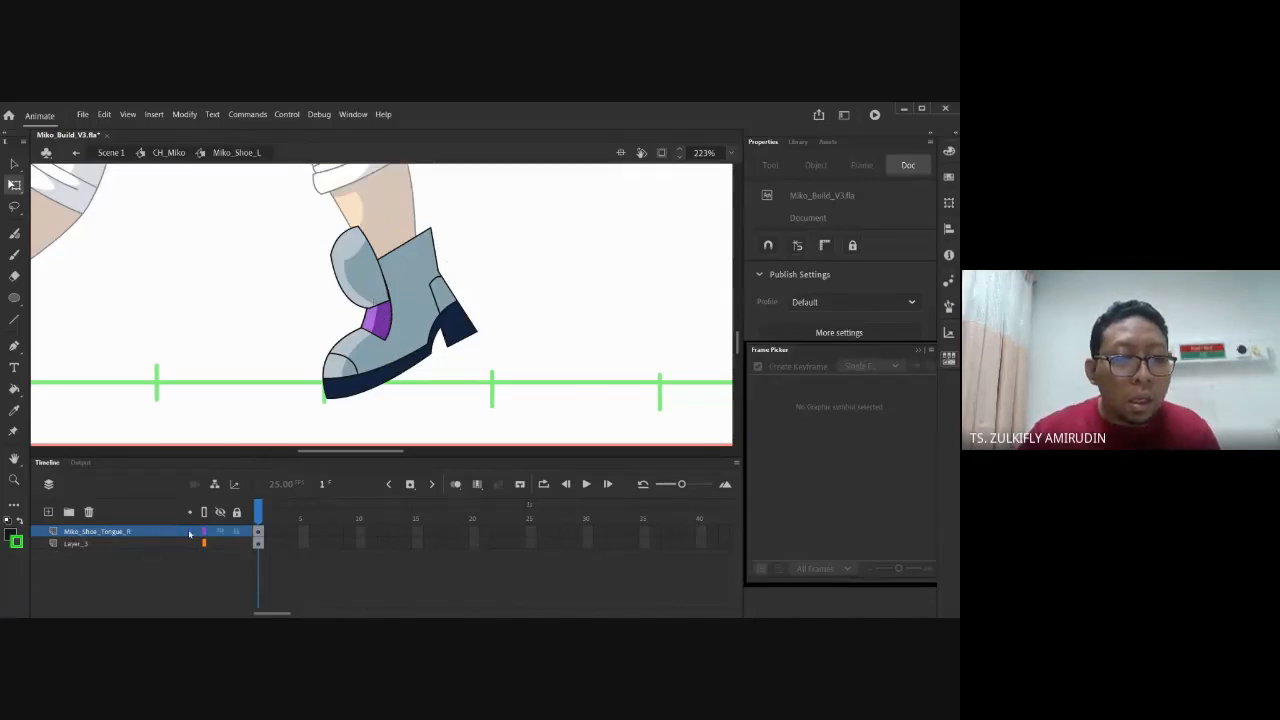
left_click_drag(266, 306, 264, 338)
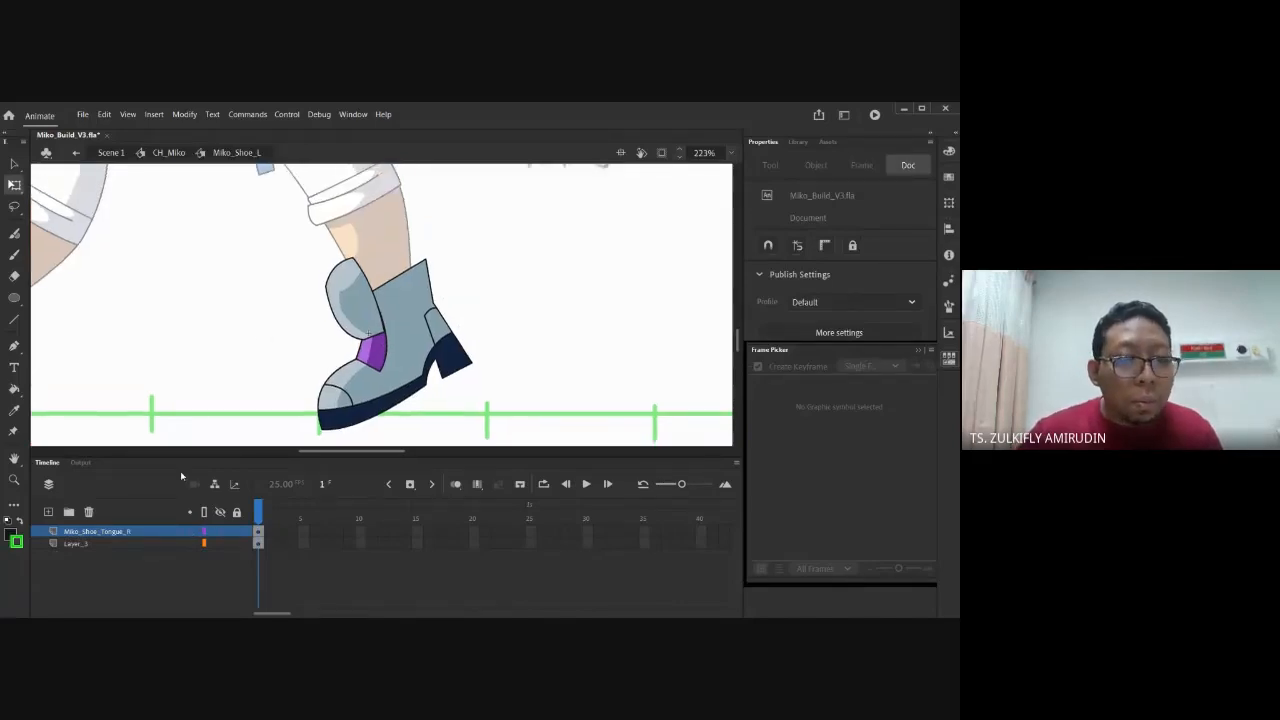
left_click(205, 534)
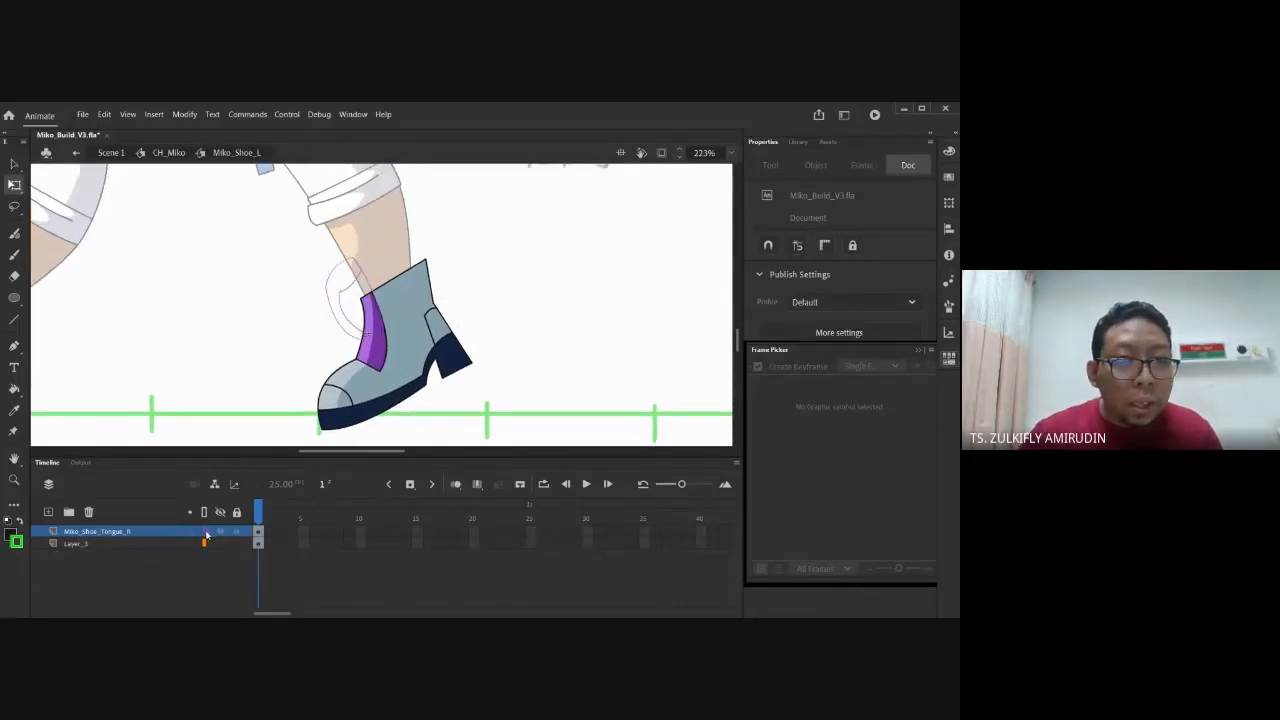
left_click(116, 545)
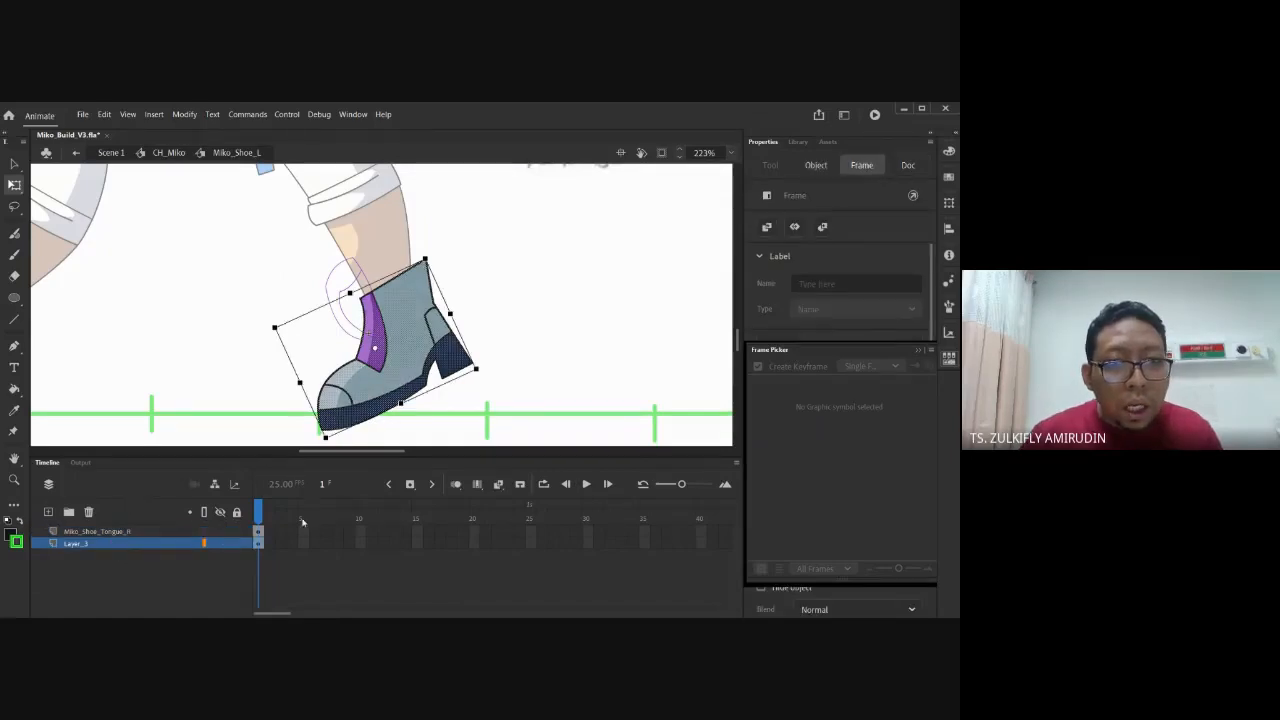
left_click_drag(269, 532, 273, 546)
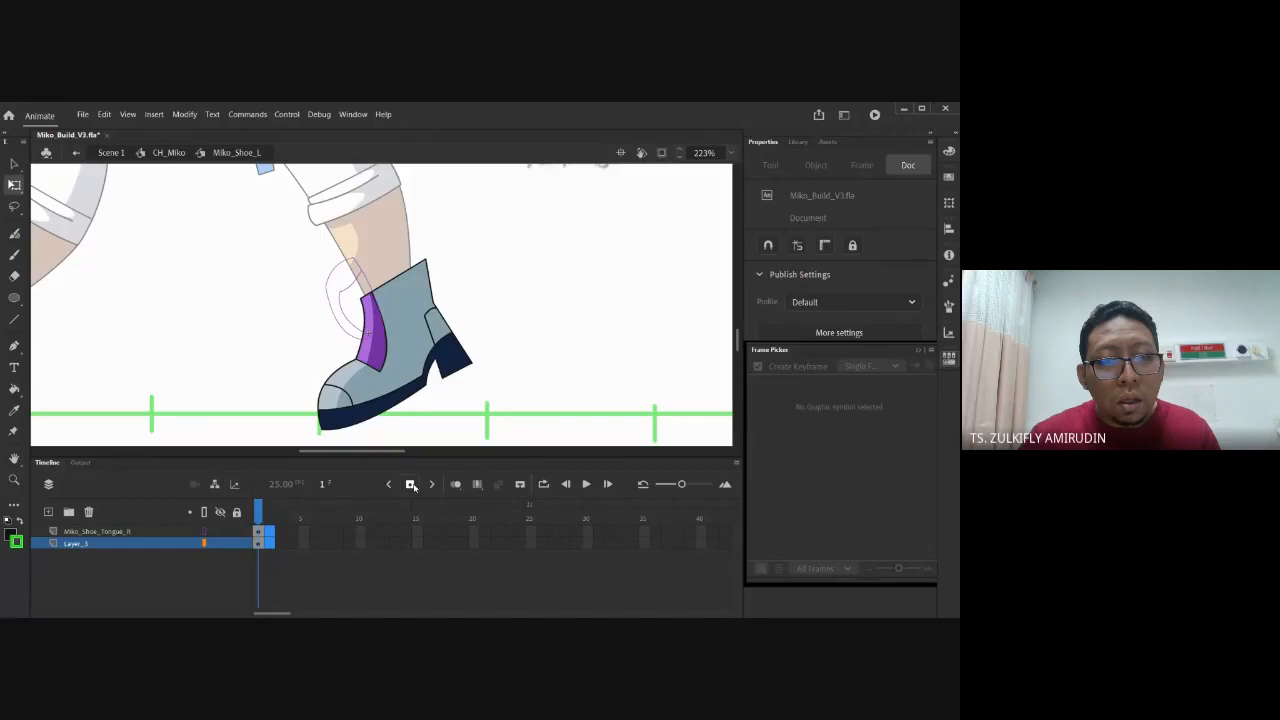
left_click(410, 485)
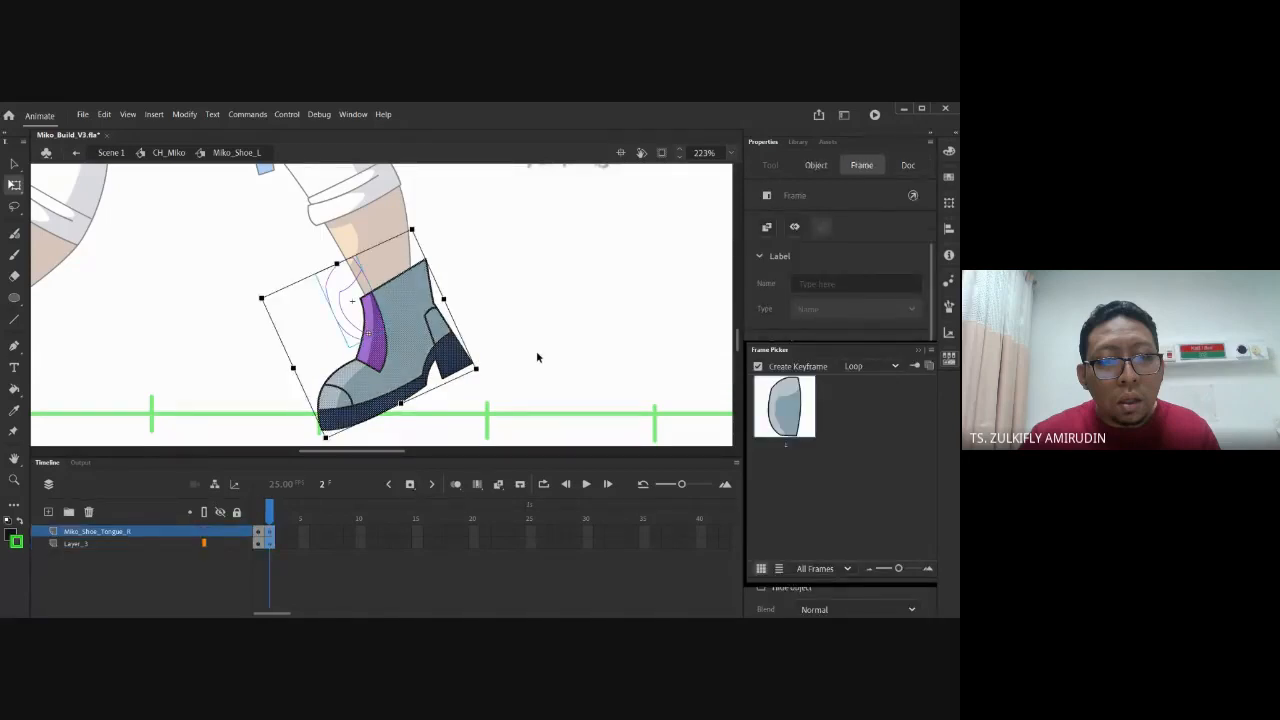
left_click(496, 352)
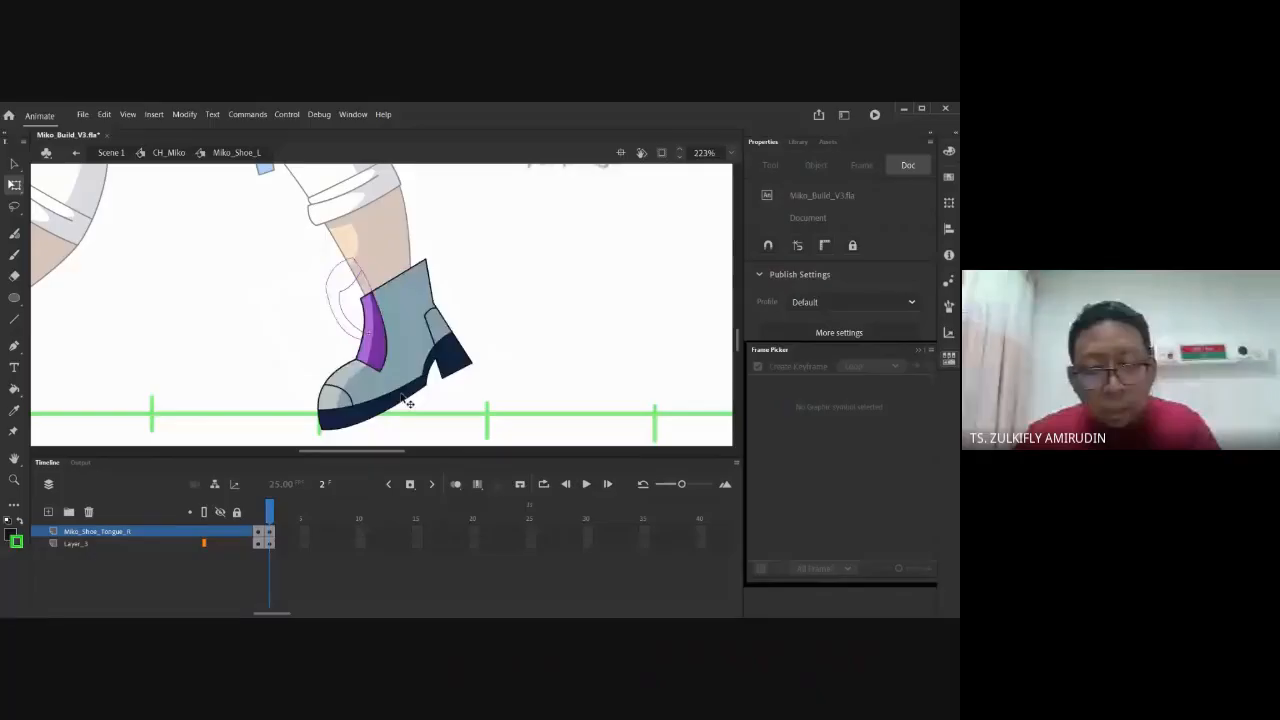
Separate the boot's toe section onto Layer_2 and rotate and move it flat against the green ground line
key("l")
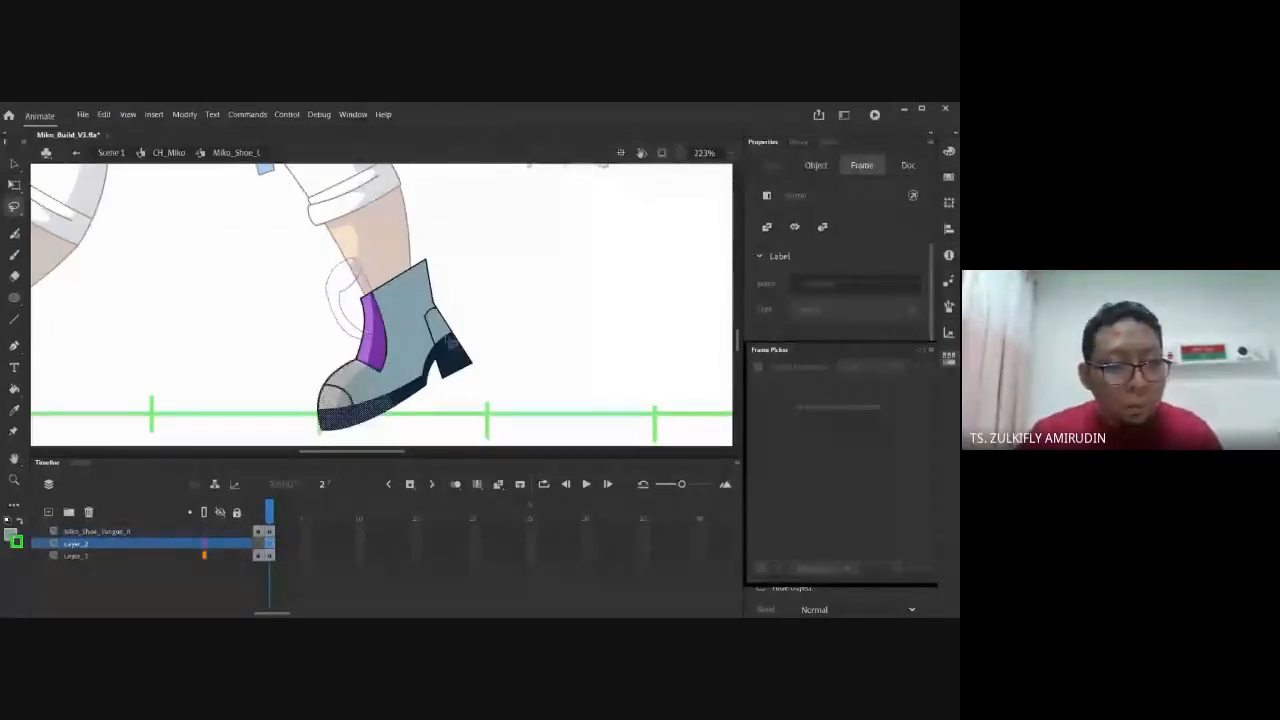
key("q")
left_click_drag(325, 450, 297, 391)
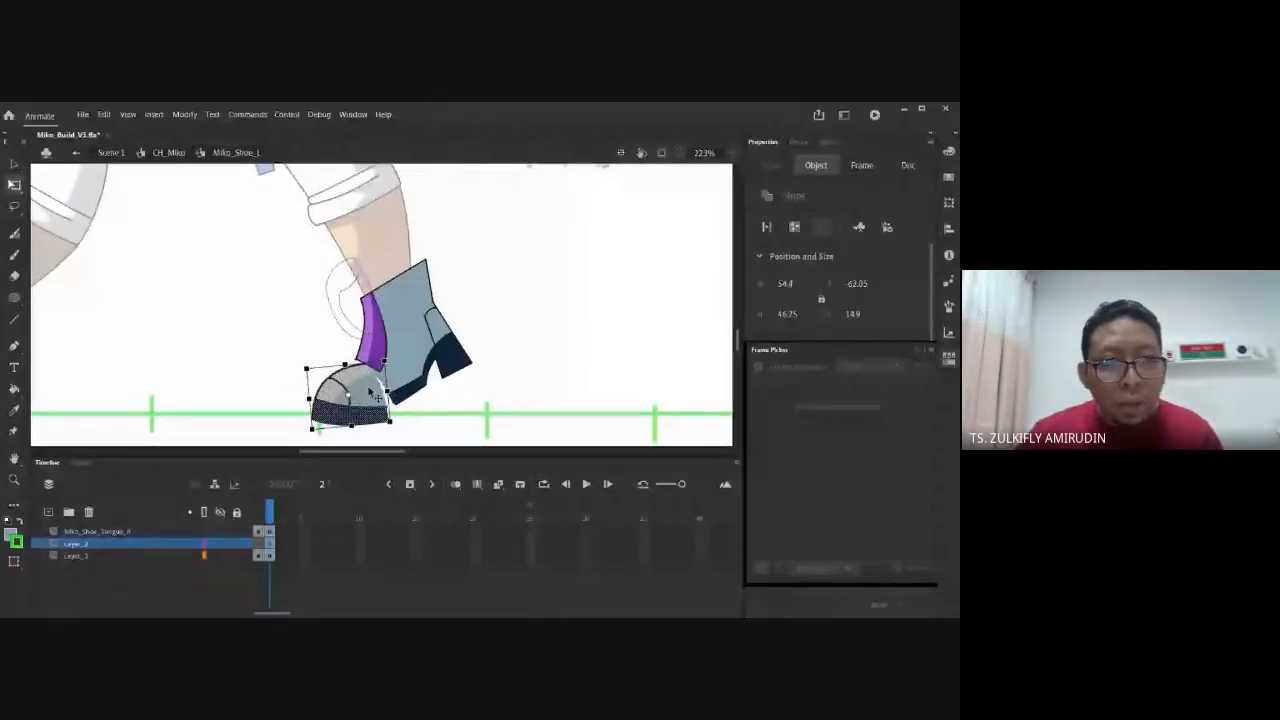
left_click_drag(377, 393, 377, 382)
left_click_drag(520, 329, 583, 312)
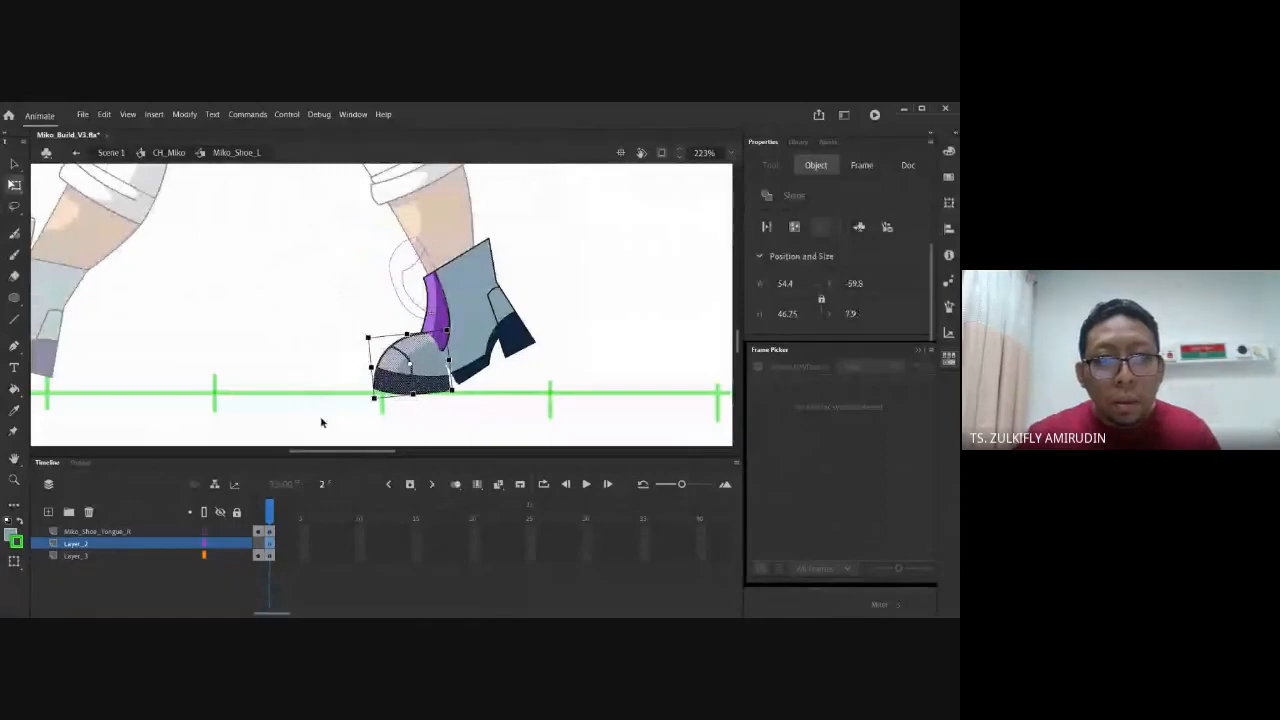
Delete the grey upper fills behind the toe cap on Layer_2, keeping the black outline
left_click(504, 401)
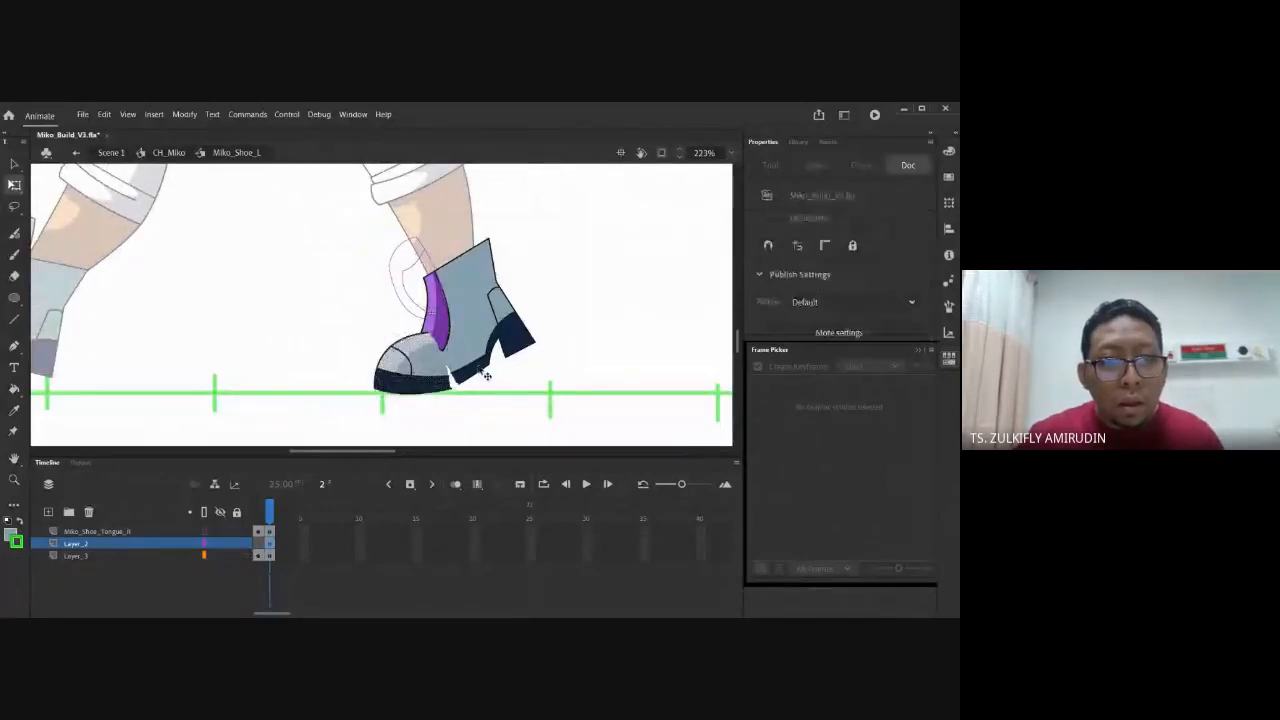
left_click(427, 345, "ctrl")
left_click(362, 315)
key("Delete")
left_click(398, 354)
key("Delete")
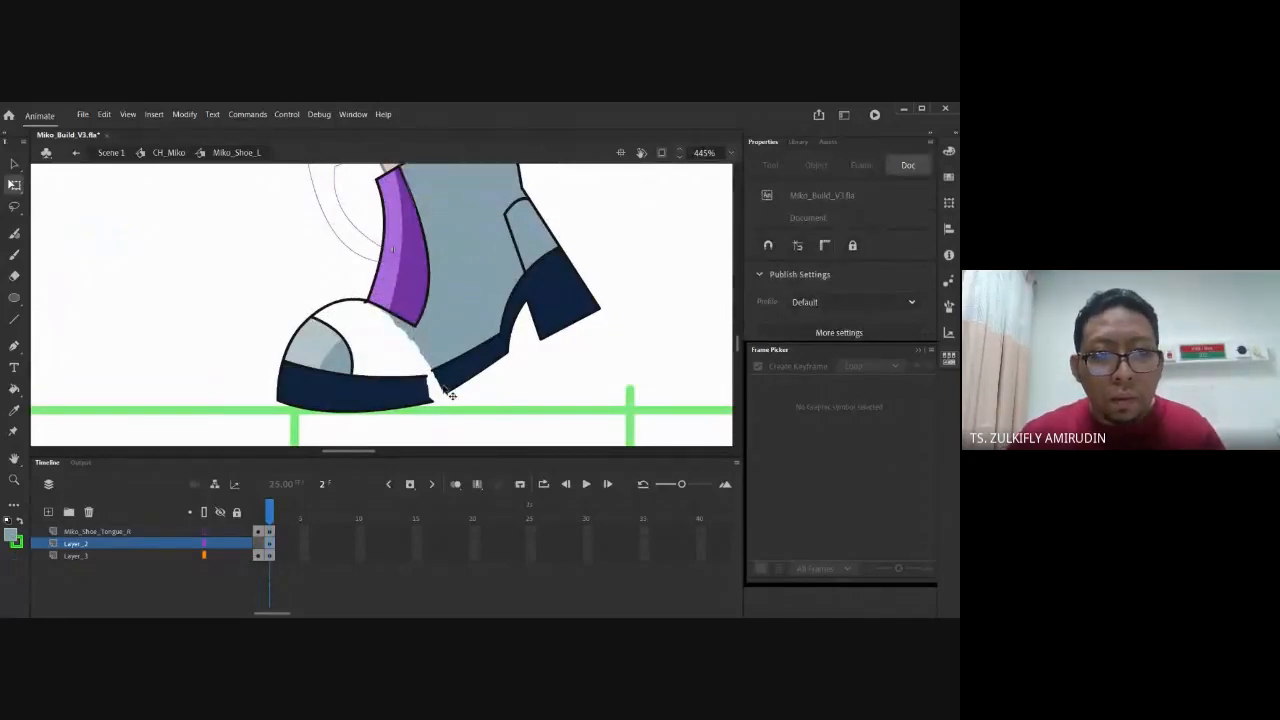
Move the grey boot fill and navy heel fill outside the outline as colour samples, and delete the toe section's navy sole fill
left_click(456, 338)
left_click_drag(456, 338, 126, 291)
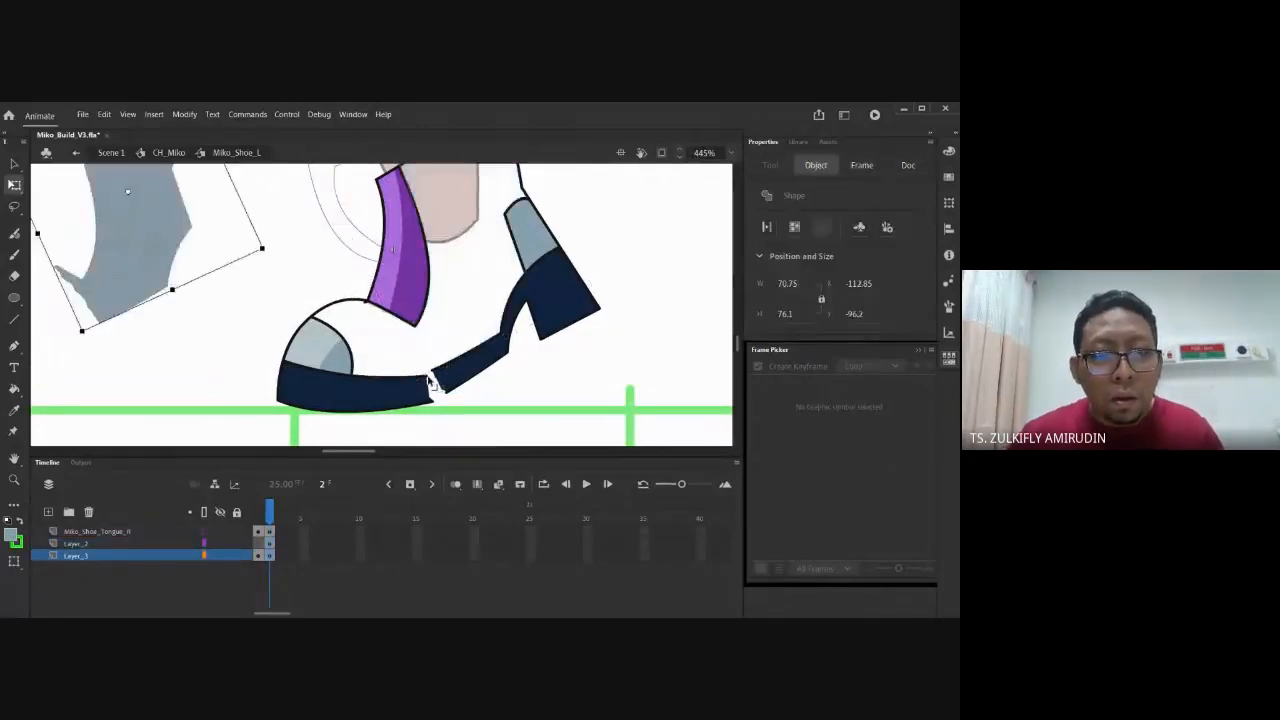
left_click(414, 394)
key("Delete")
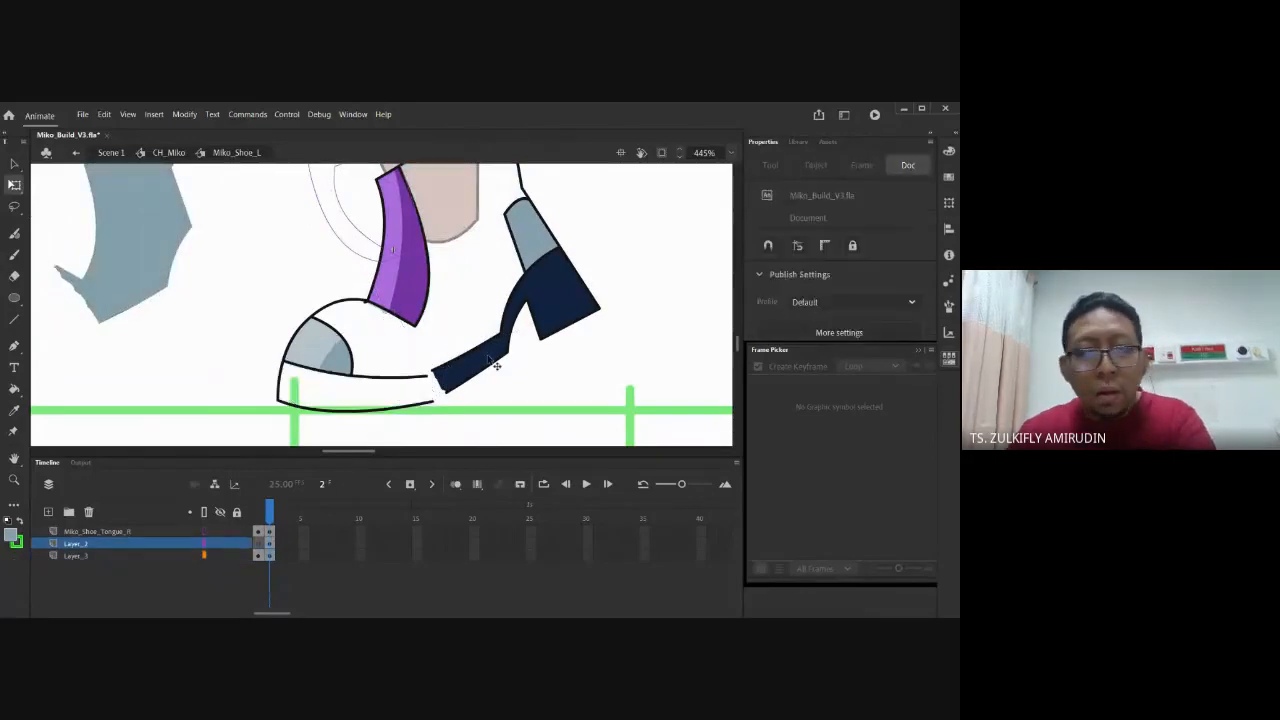
left_click(496, 366)
left_click_drag(496, 366, 636, 381)
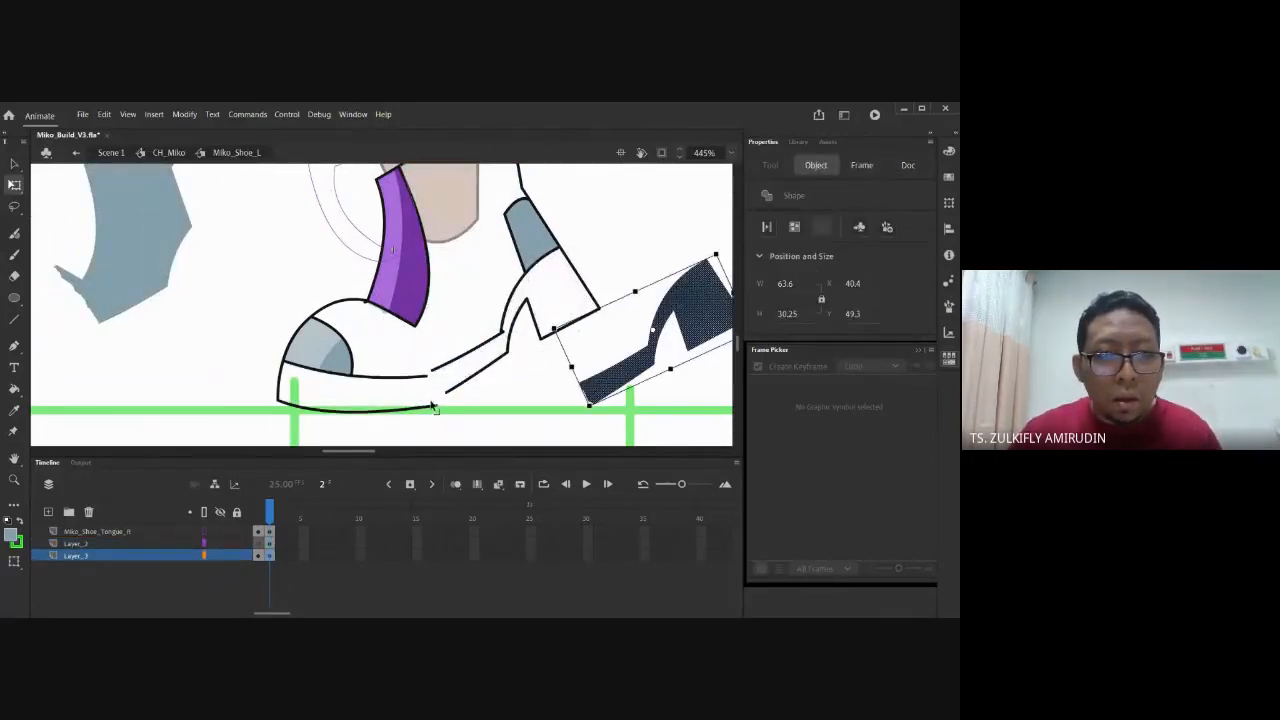
Flatten the underside curve of the toe and join the toe and heel sole outlines at the bend
left_click_drag(349, 413, 350, 409)
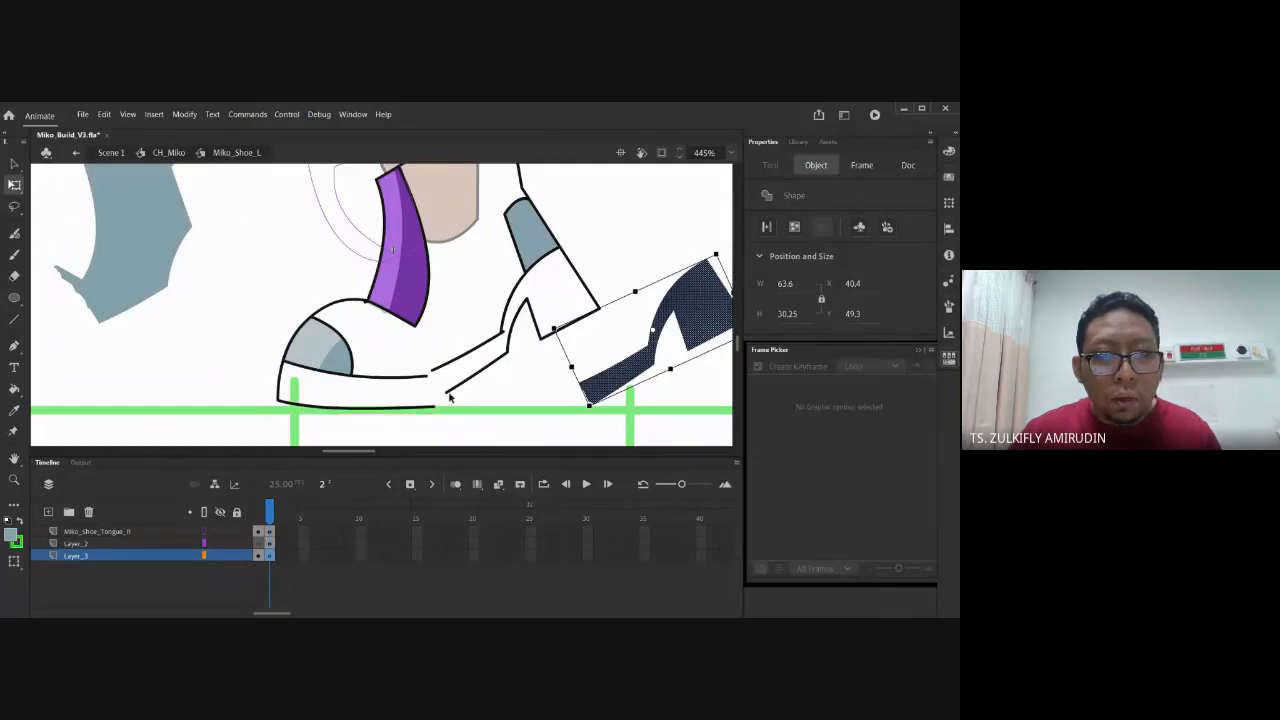
left_click_drag(447, 396, 434, 406)
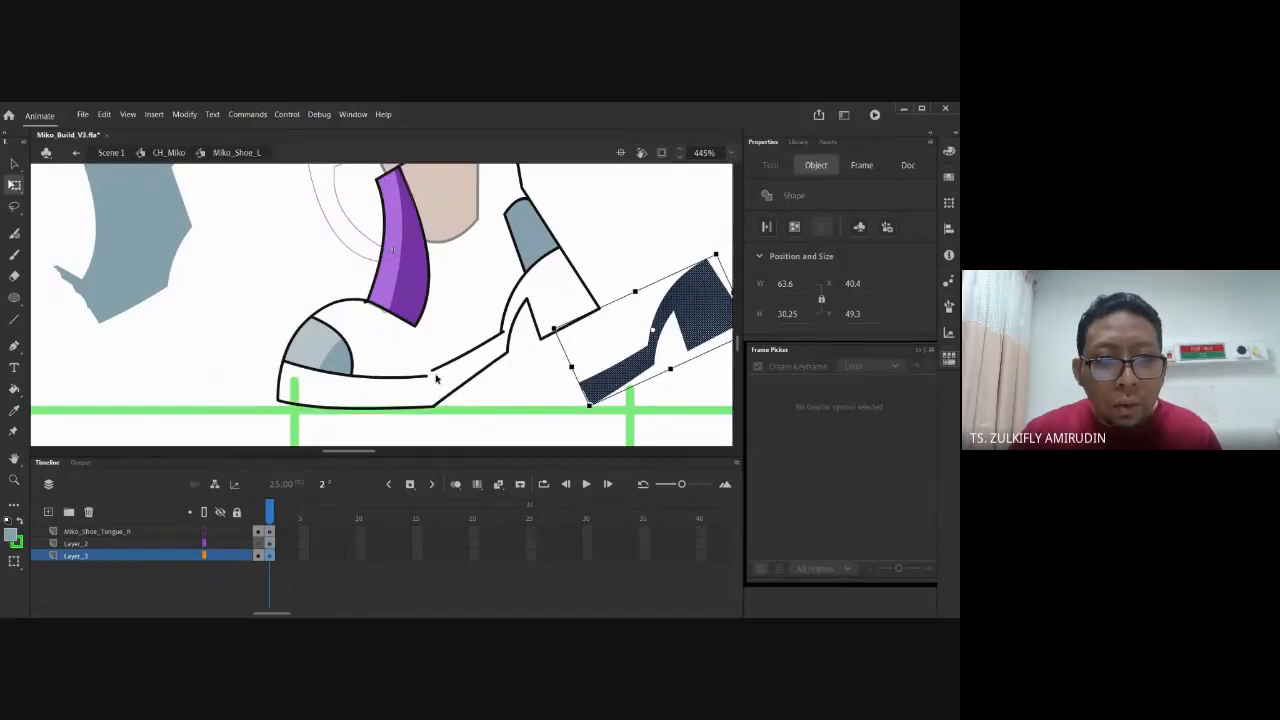
left_click_drag(432, 376, 428, 377)
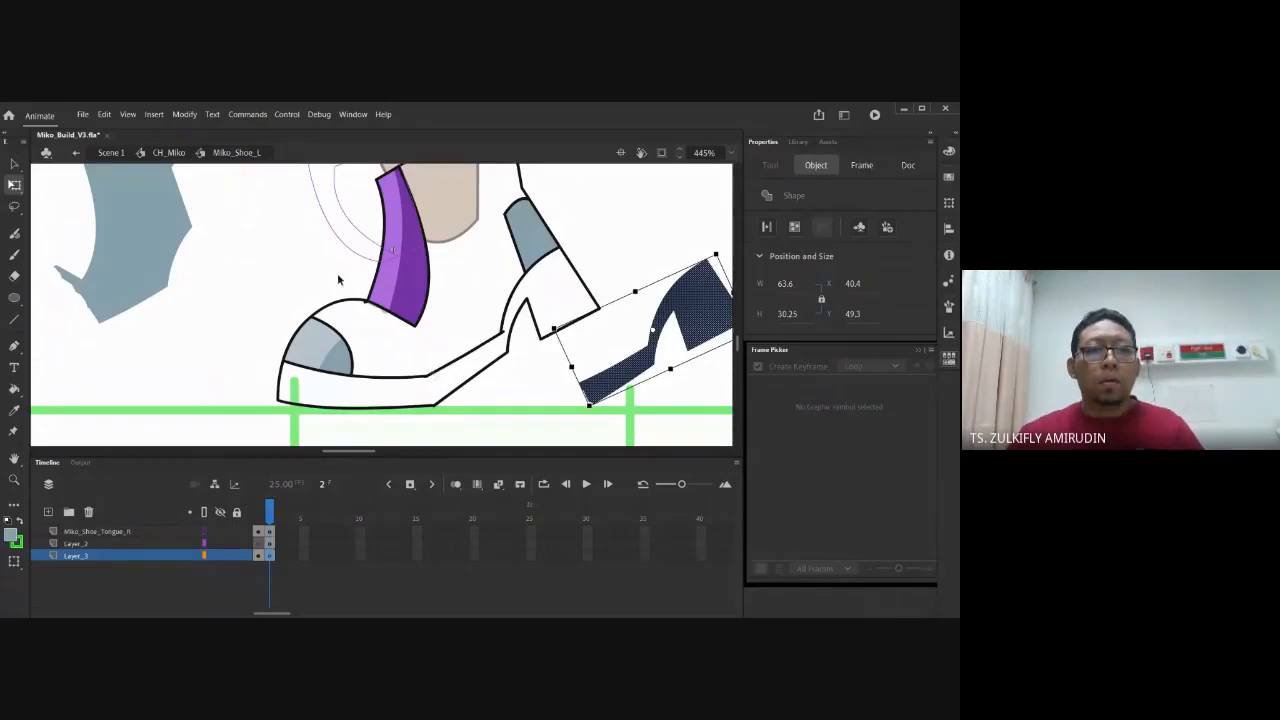
Cut the toe artwork from Layer_2 and paste it in place on Layer_3 with the rest of the boot
left_click(215, 543)
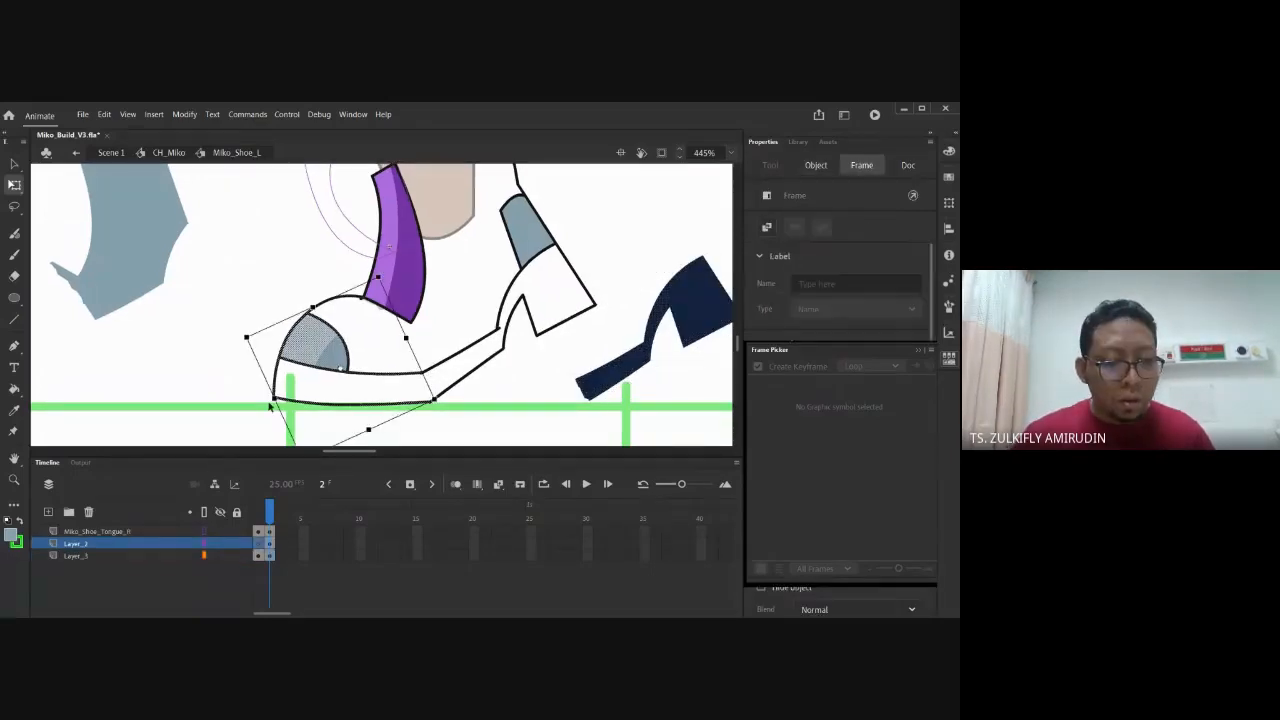
key("Delete")
left_click(130, 555)
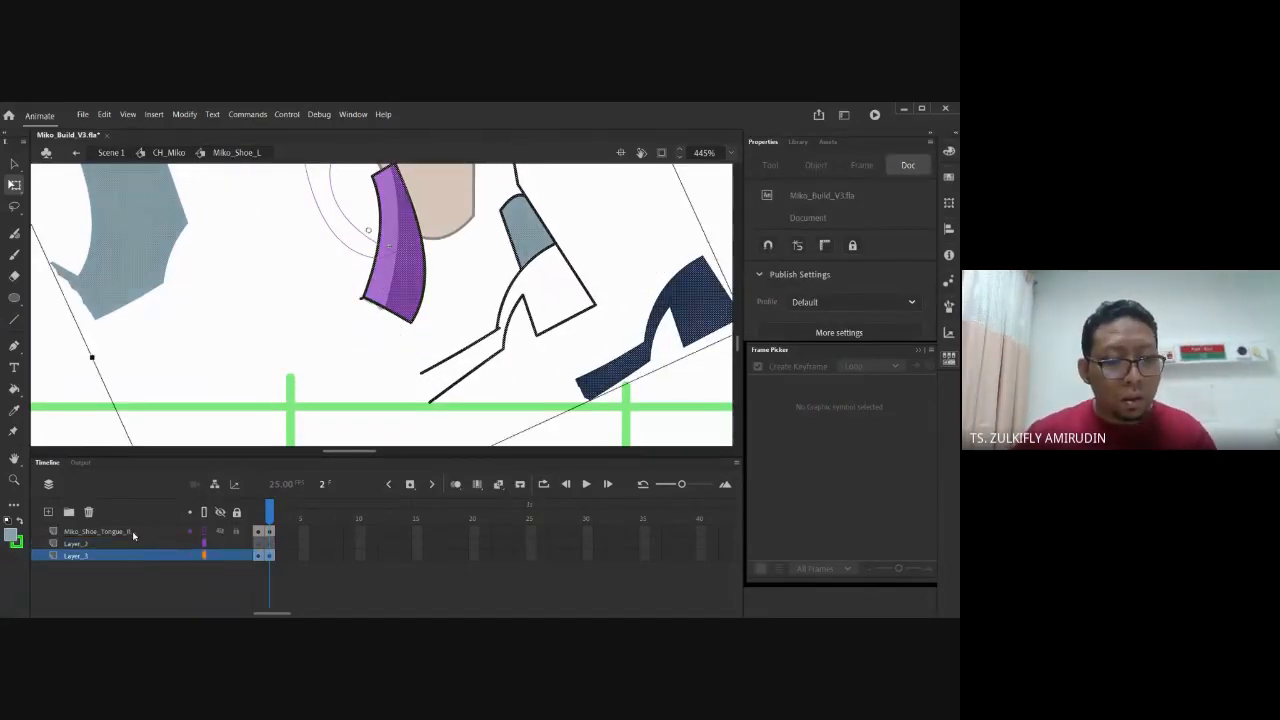
key("ctrl+shift+v")
left_click(377, 324)
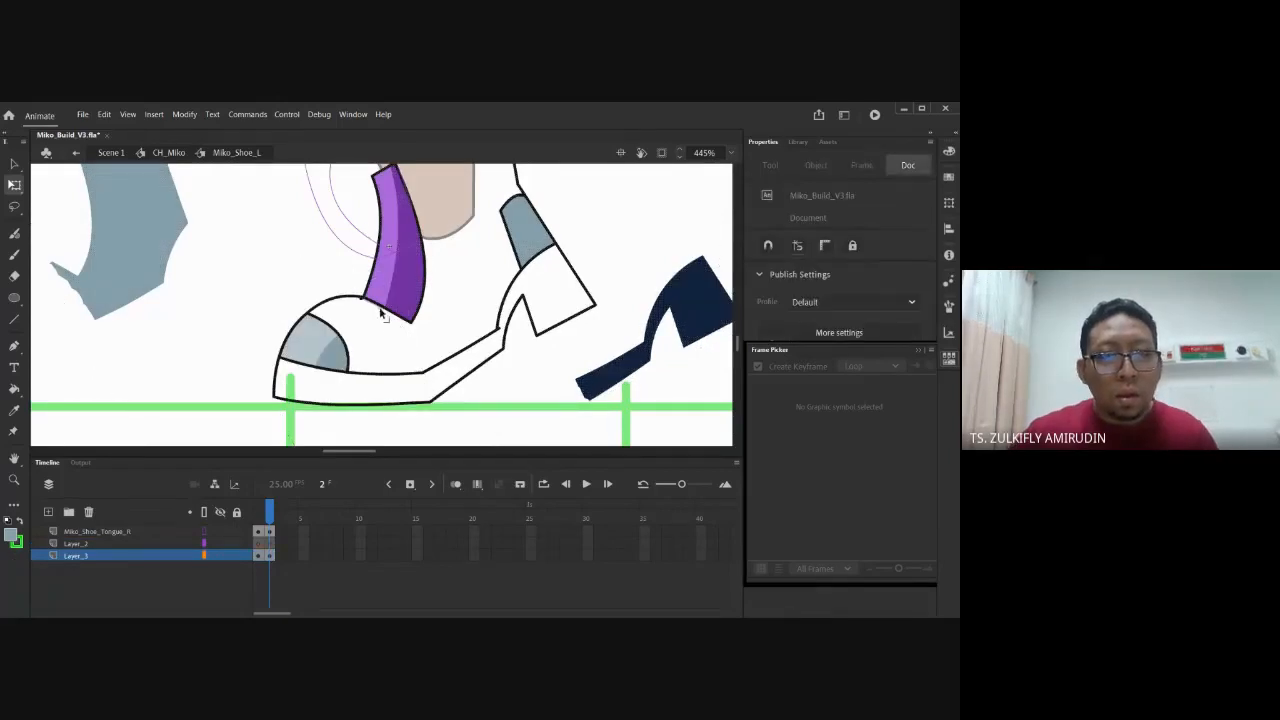
Fill the boot's empty upper area with grey using the Paint Bucket
left_click(380, 313)
left_click(377, 317)
key("k")
left_click(382, 338)
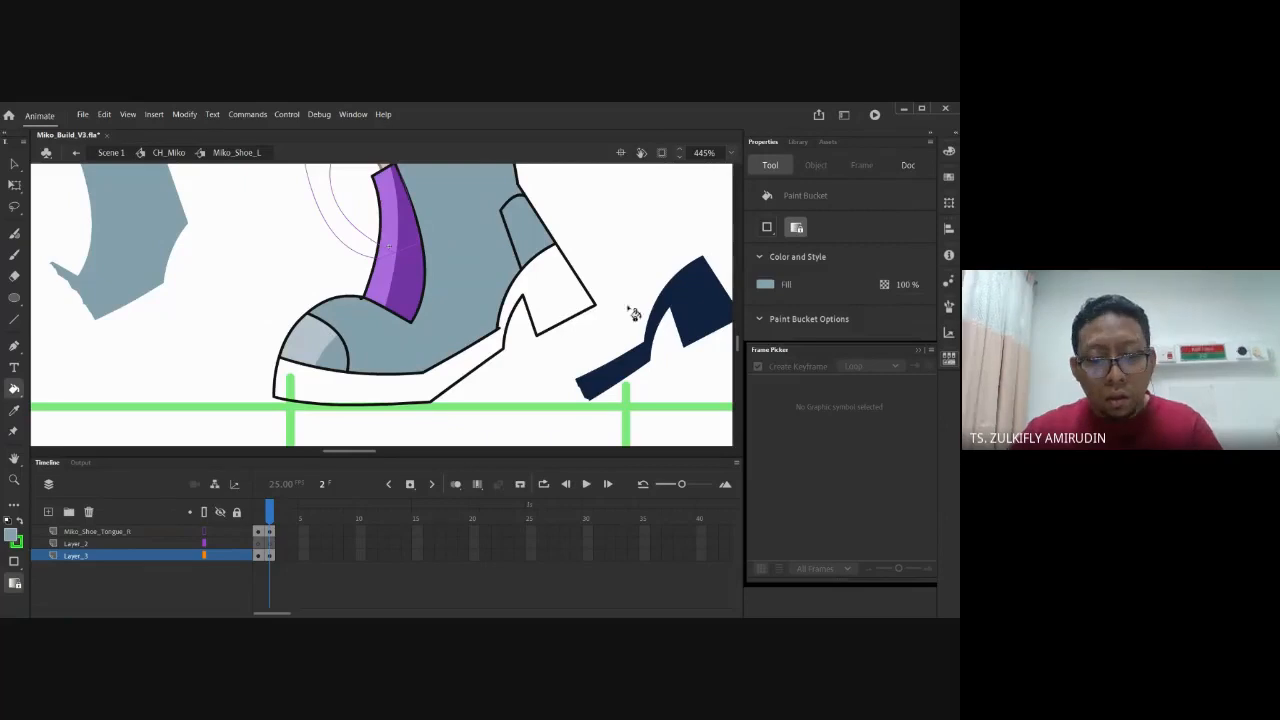
Sample the navy from the spare heel piece and fill the bent boot's sole and heel with it
key("o")
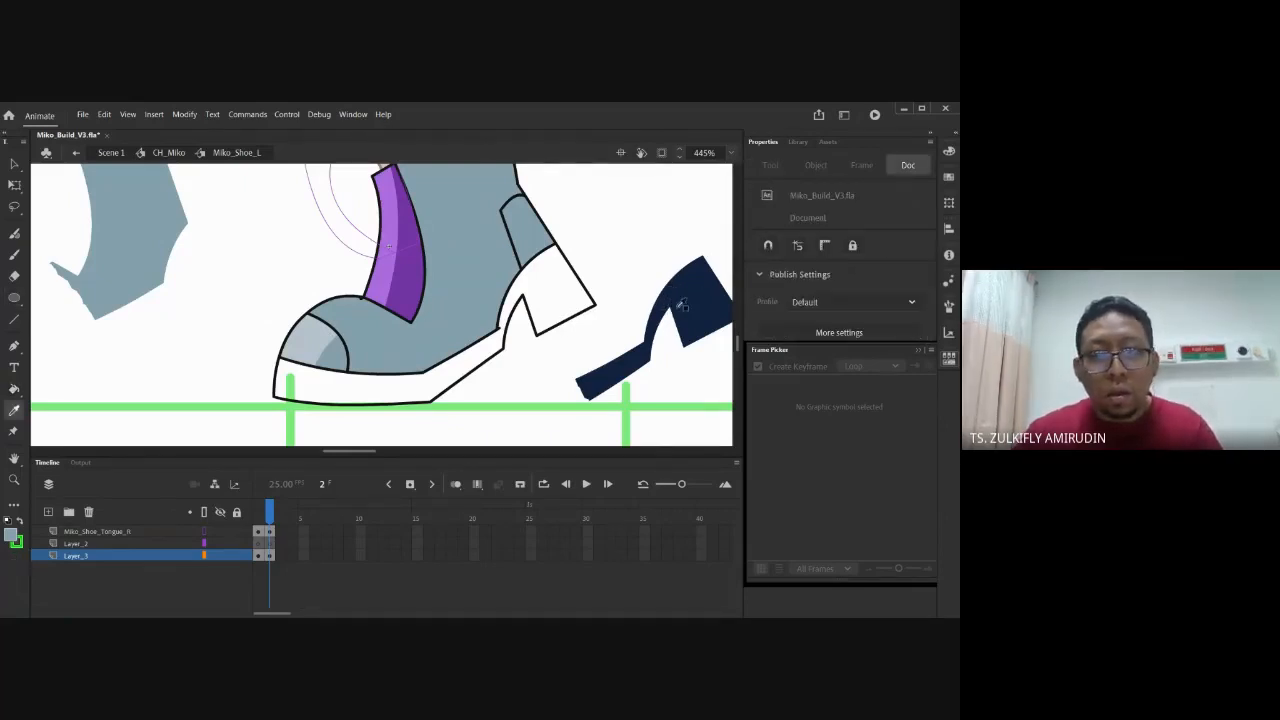
key("k")
key("i")
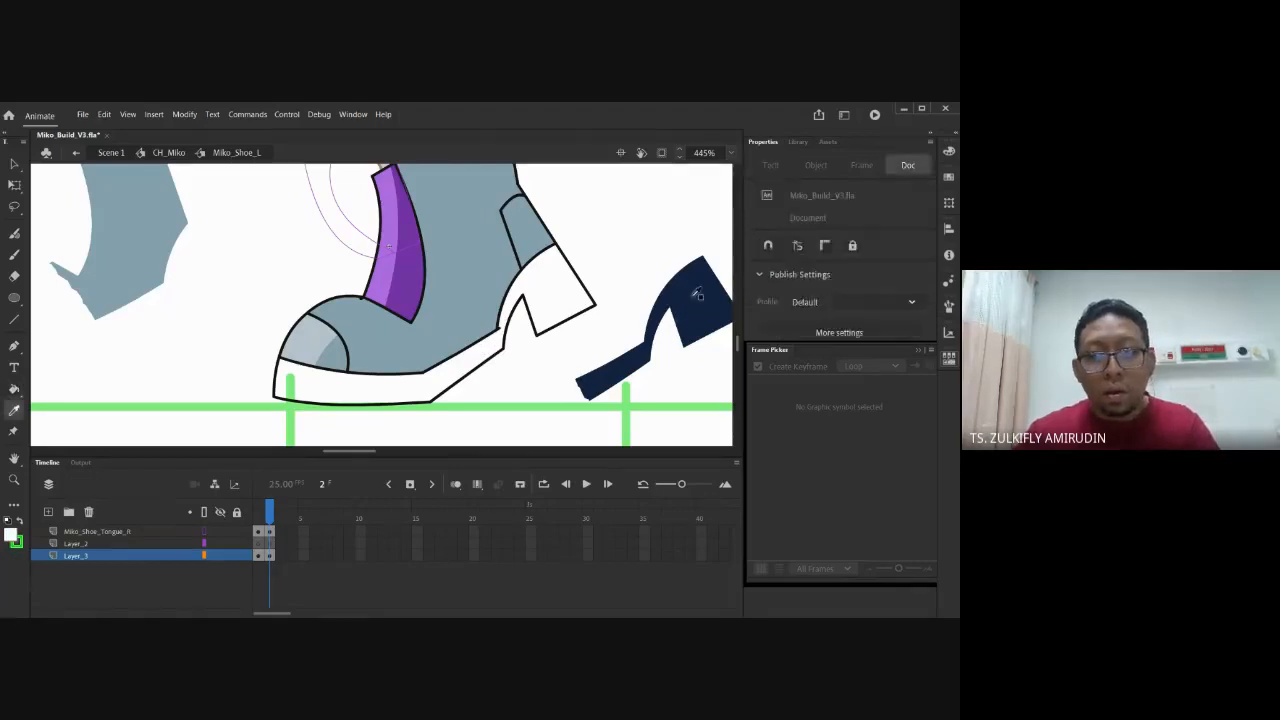
left_click(692, 305)
left_click(452, 380)
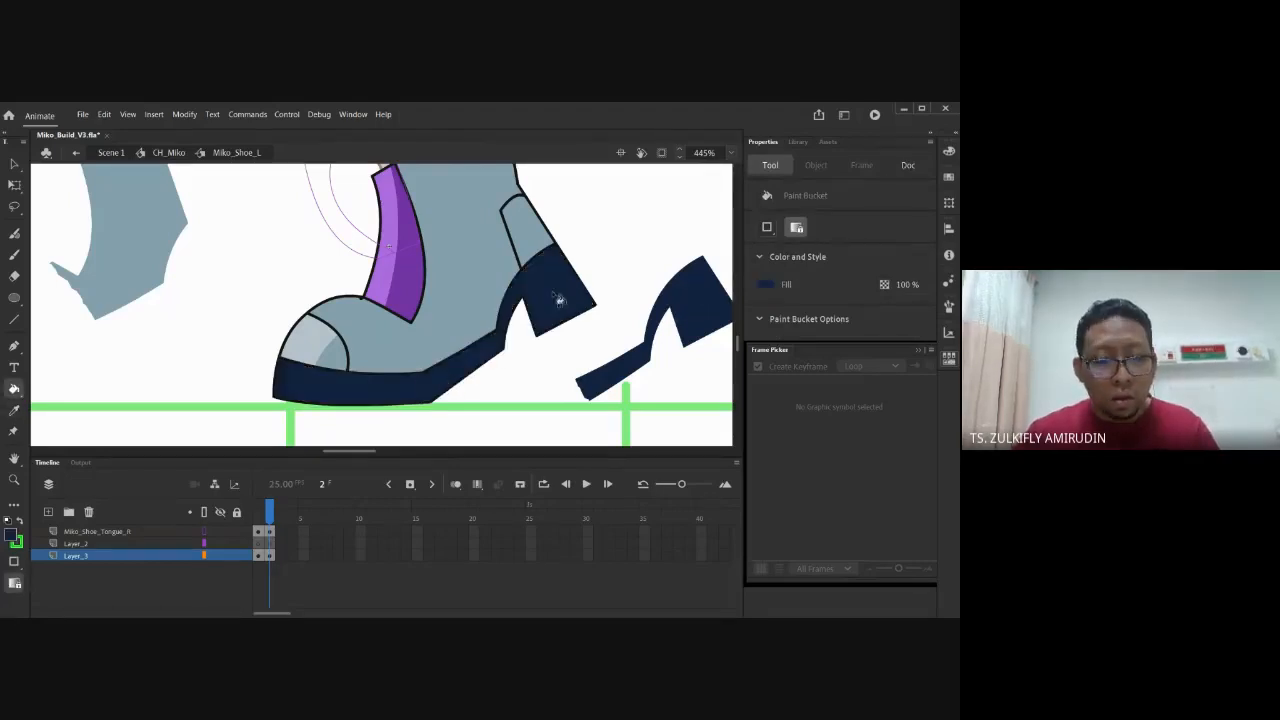
Delete the spare navy and grey fill pieces beside the boot and return to the CH_Miko symbol
key("v")
left_click(604, 384)
key("Delete")
left_click(163, 226)
key("Delete")
double_click(200, 294)
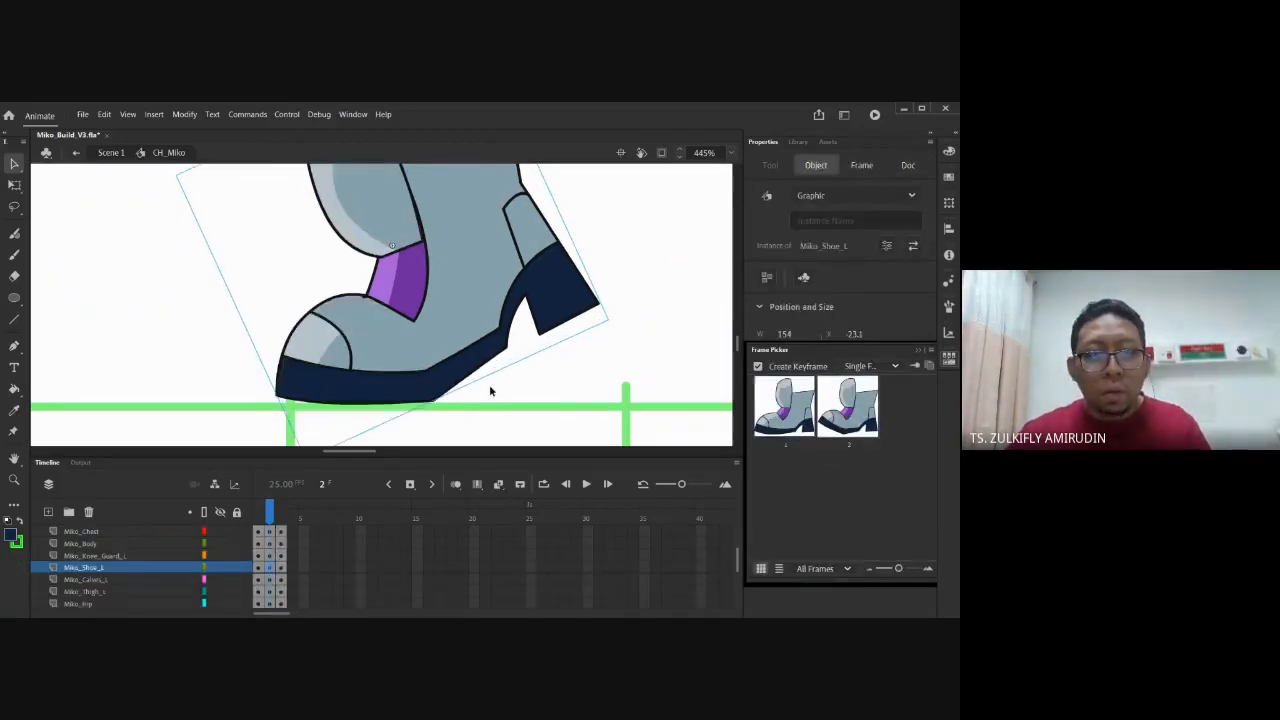
Check the bent shoe in the frame 2 pose against the walk reference and compare with the frame 1 pose
left_click(562, 395)
key("ctrl+minus")
key("ctrl+minus")
left_click_drag(474, 280, 555, 357)
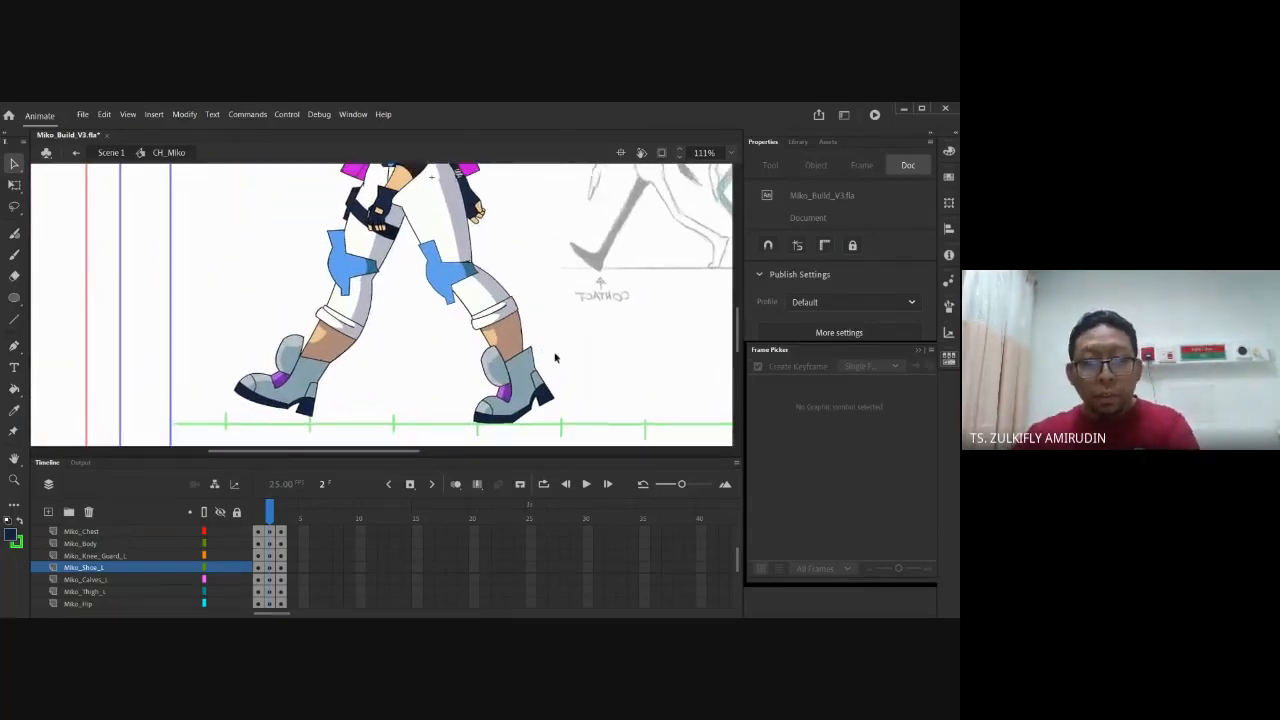
key("ctrl+minus")
scroll(492, 335, "up", 2)
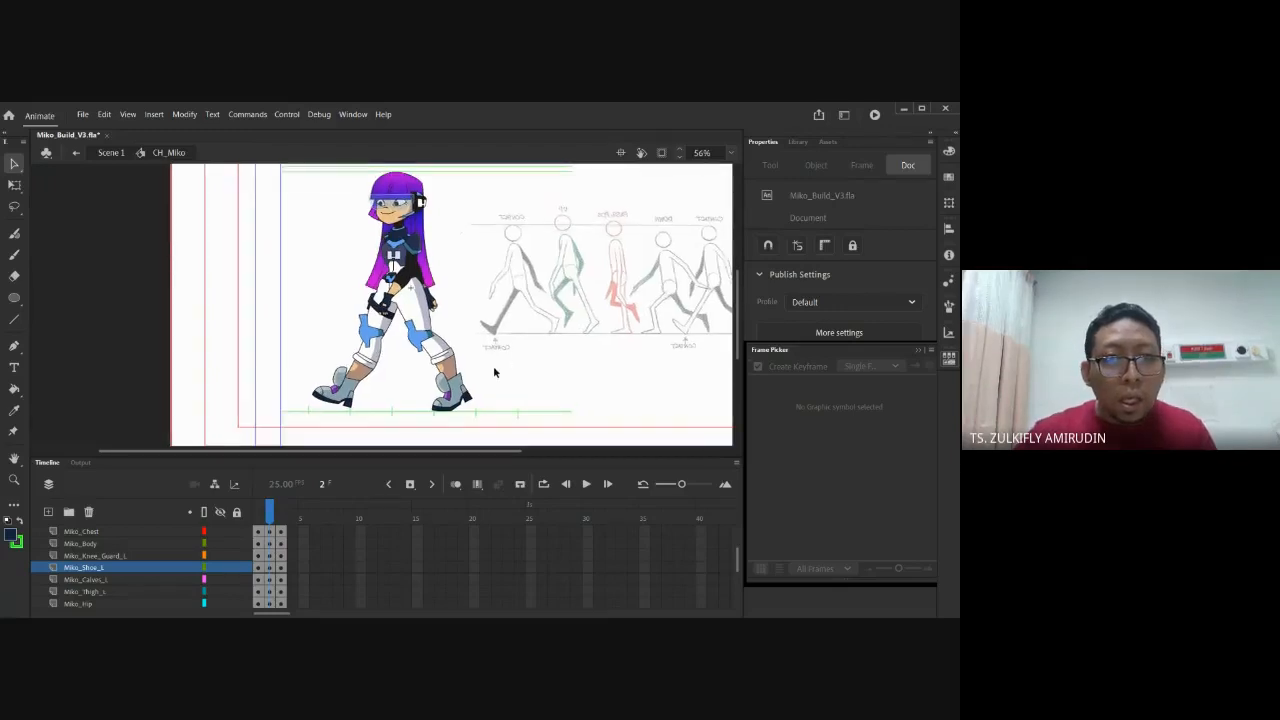
left_click_drag(592, 342, 509, 346)
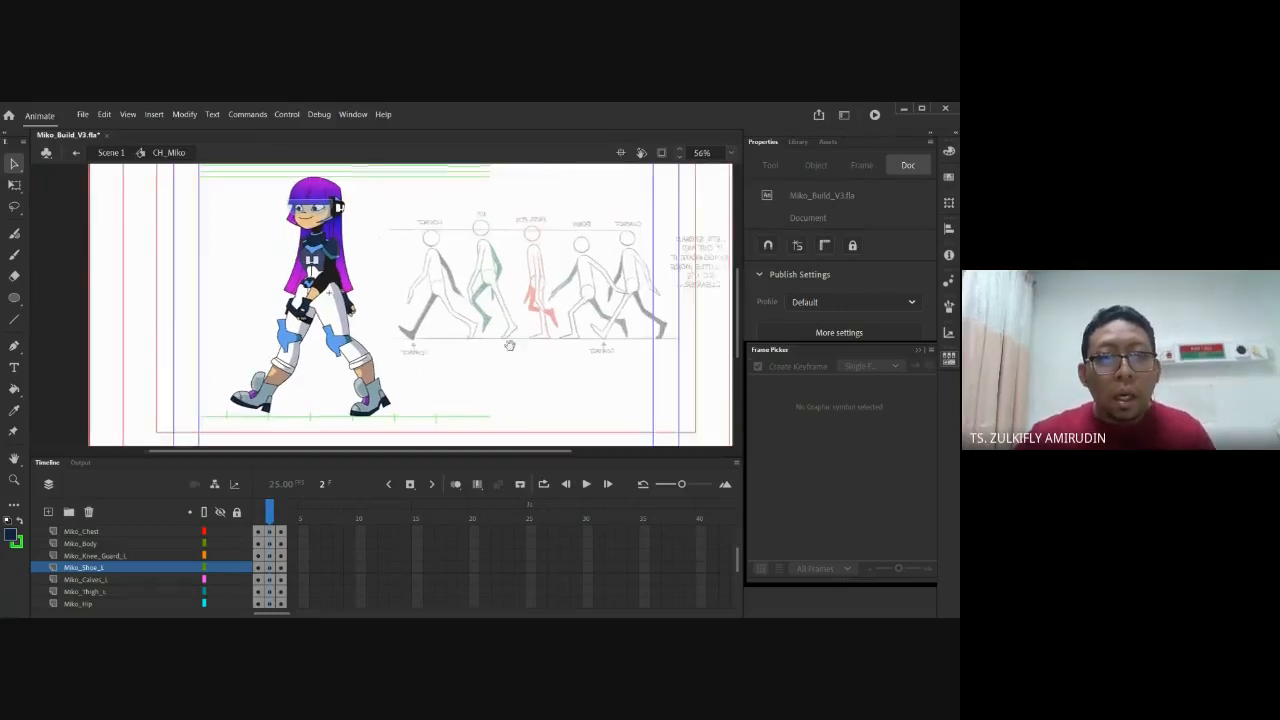
left_click(263, 520)
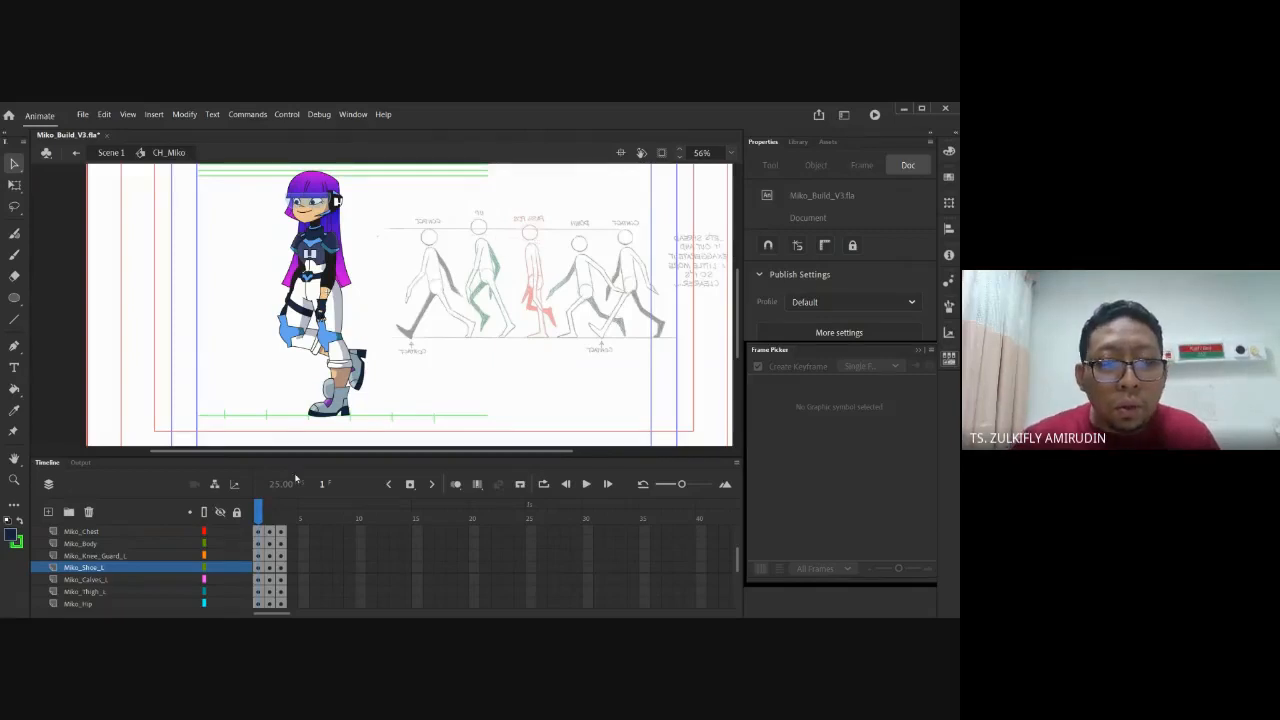
Handwrite pose numbers 1–4 and 5–8 in two columns beneath the walk reference in frame 2 with the Classic Brush
left_click(282, 518)
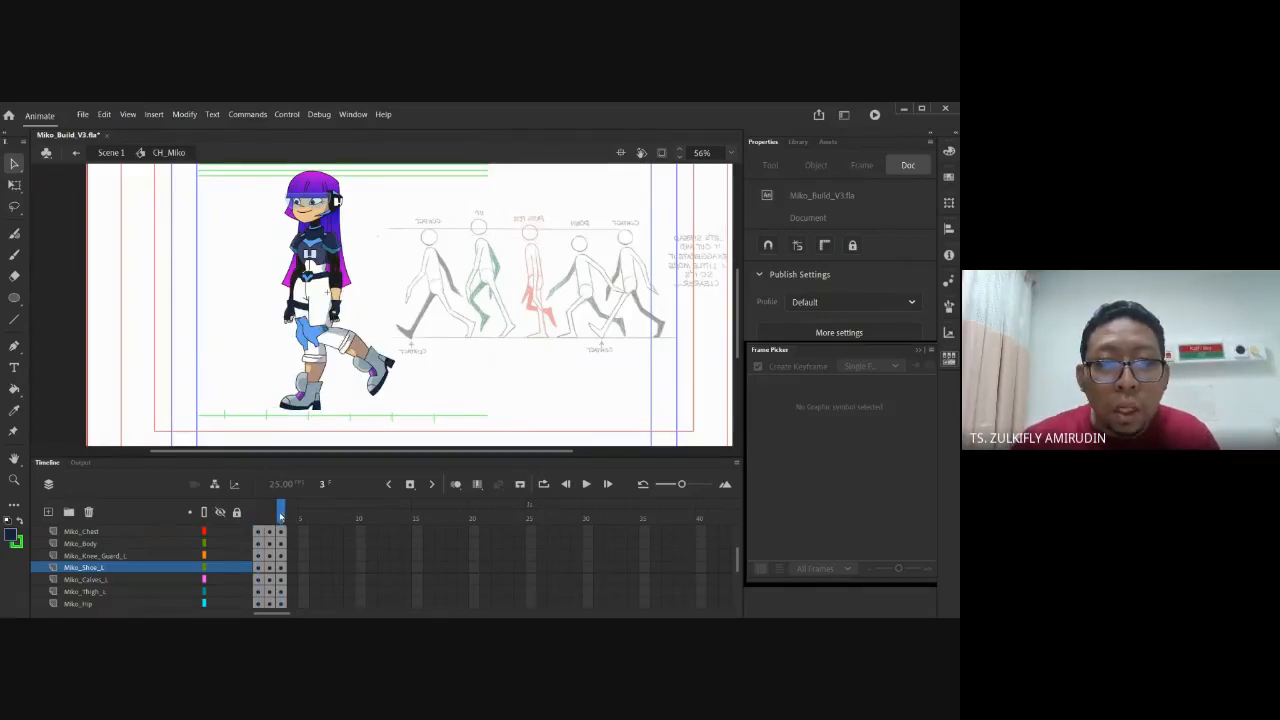
key("comma")
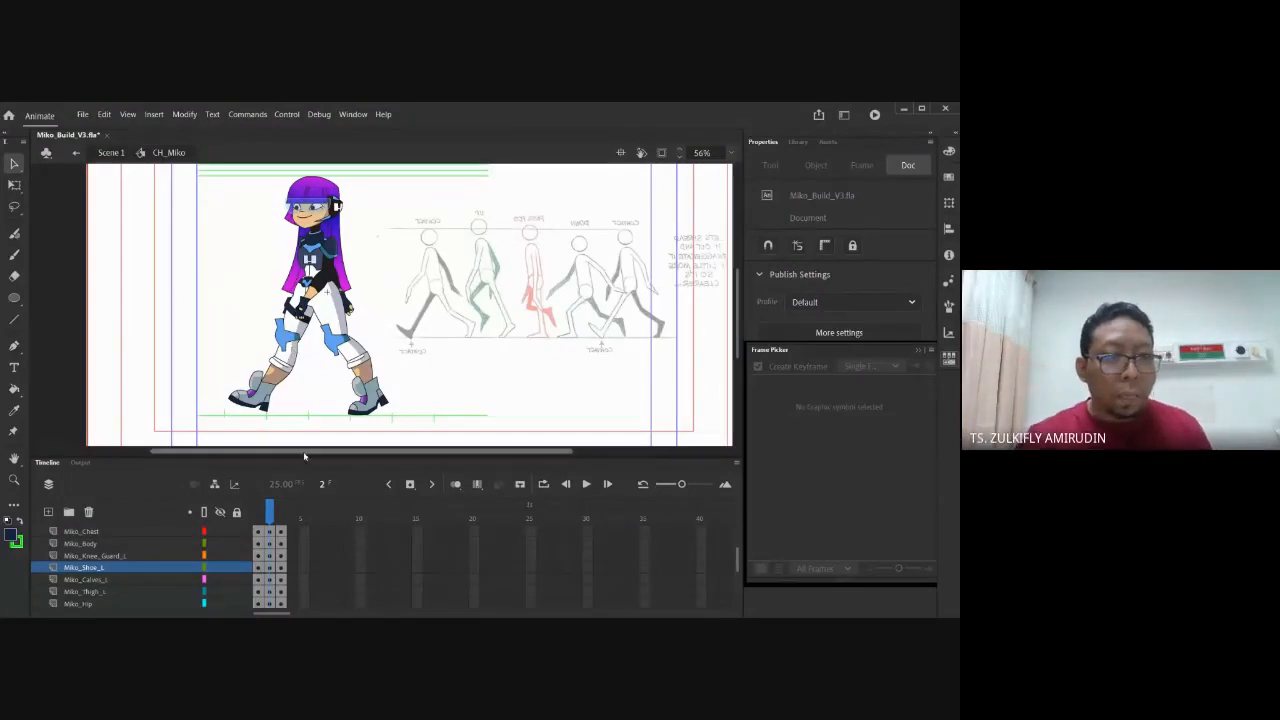
scroll(738, 558, "up", 2)
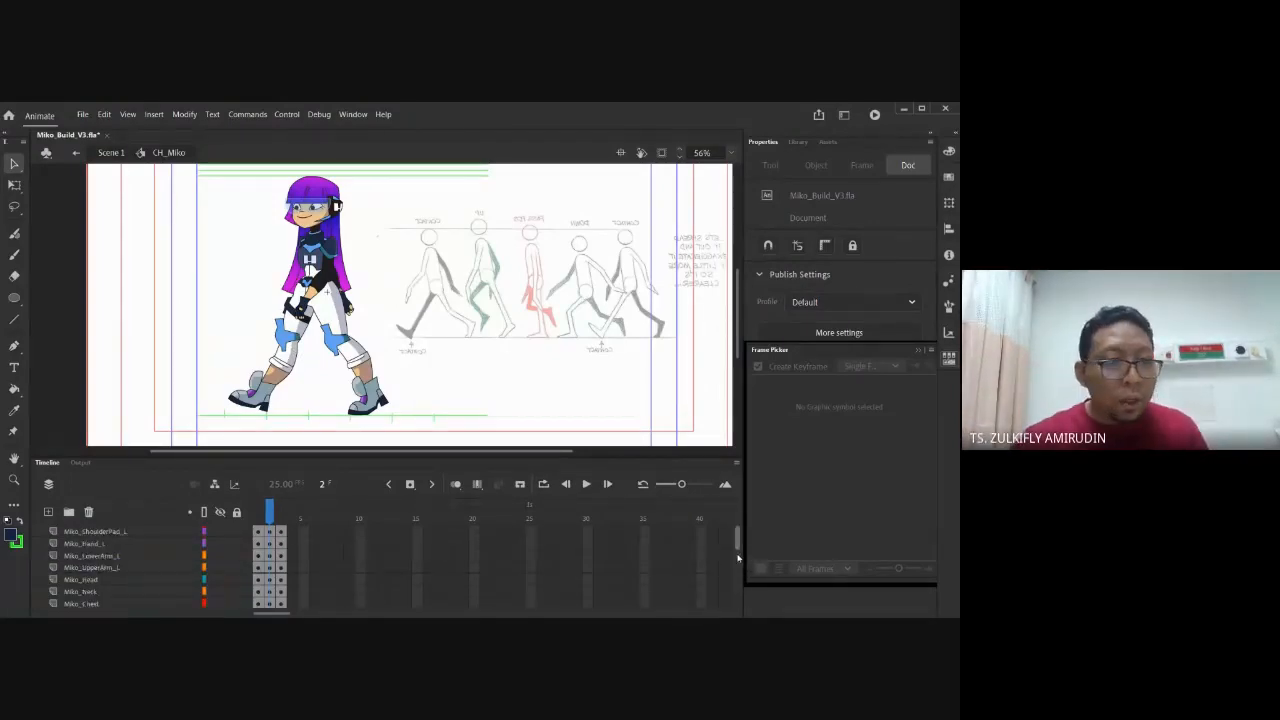
left_click(14, 254)
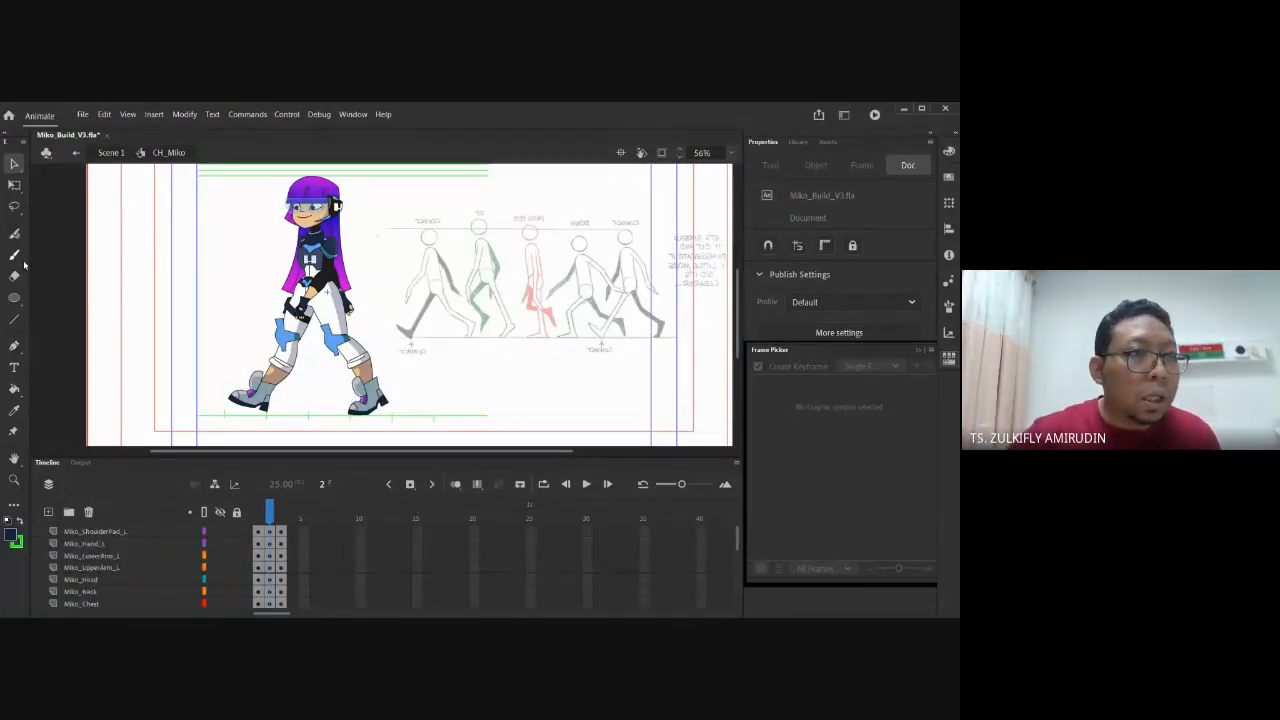
scroll(495, 277, "down", 2)
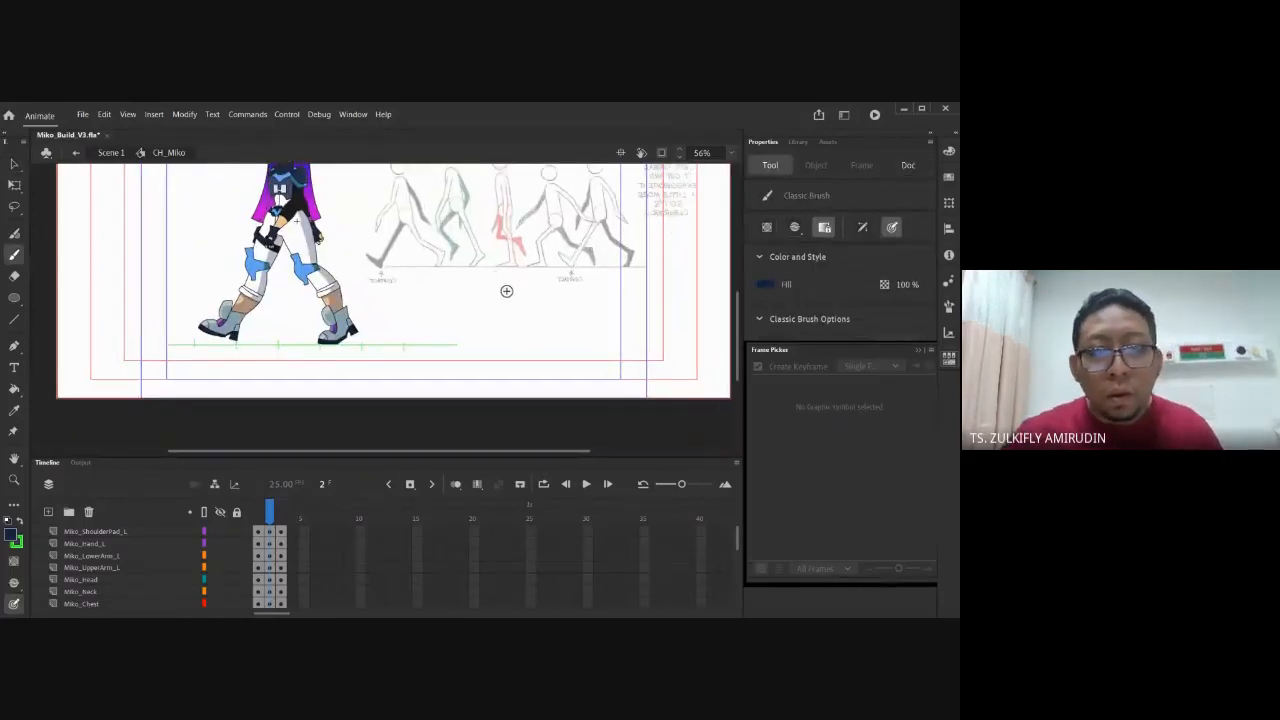
left_click_drag(506, 289, 507, 347)
left_click_drag(510, 355, 516, 362)
left_click_drag(514, 356, 513, 369)
left_click_drag(541, 297, 545, 347)
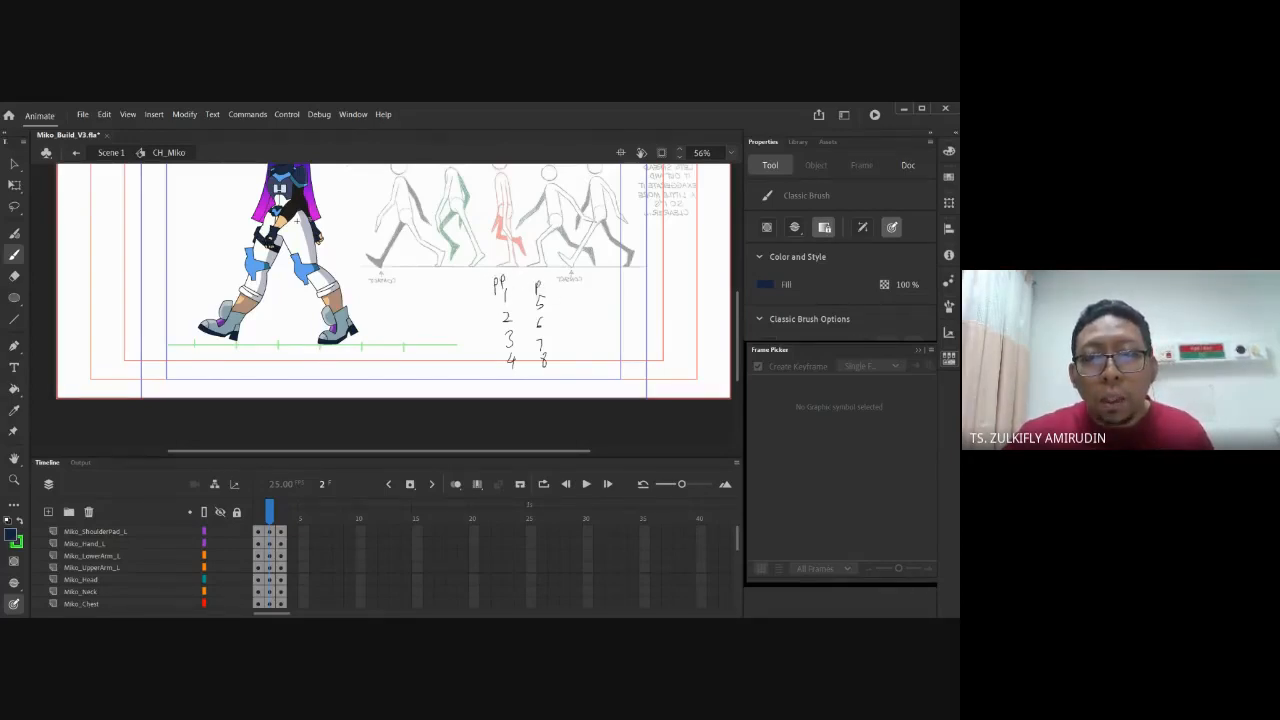
Handwrite contact labels "Ct" beside numbers 3 and 7 and down labels beside numbers 4 and 8
mouse_move(490, 335)
left_mouse_down()
mouse_move(497, 347)
mouse_move(554, 345)
left_mouse_up()
left_click_drag(558, 333, 558, 345)
scroll(567, 258, "up", 2)
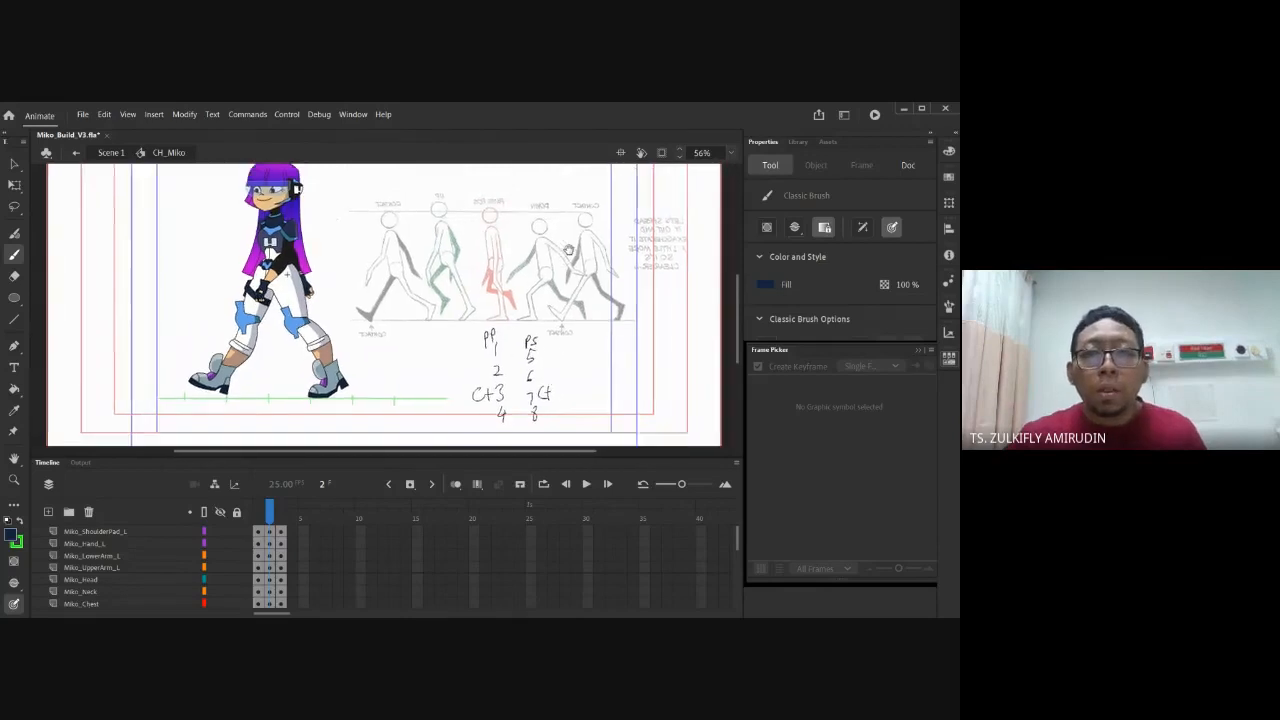
left_click_drag(568, 250, 570, 249)
left_click_drag(488, 397, 503, 407)
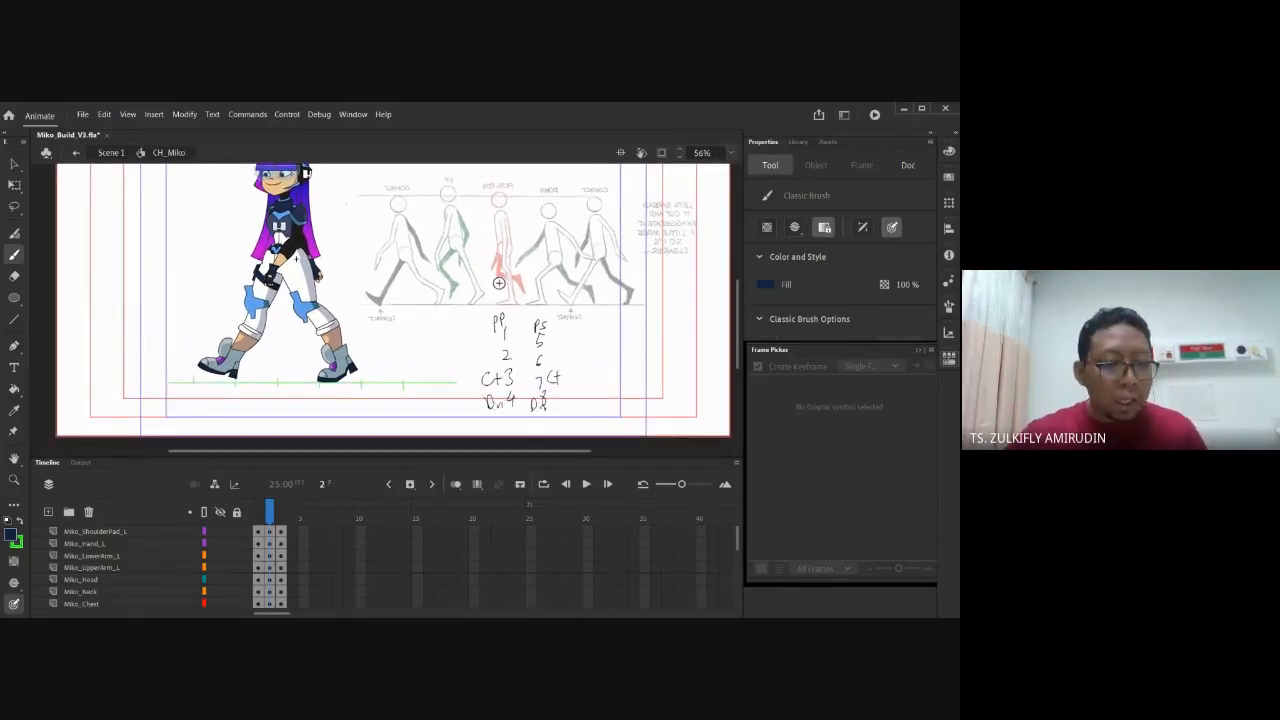
Delete all the handwritten pose notes beneath the walk reference
key("v")
left_click_drag(468, 292, 582, 428)
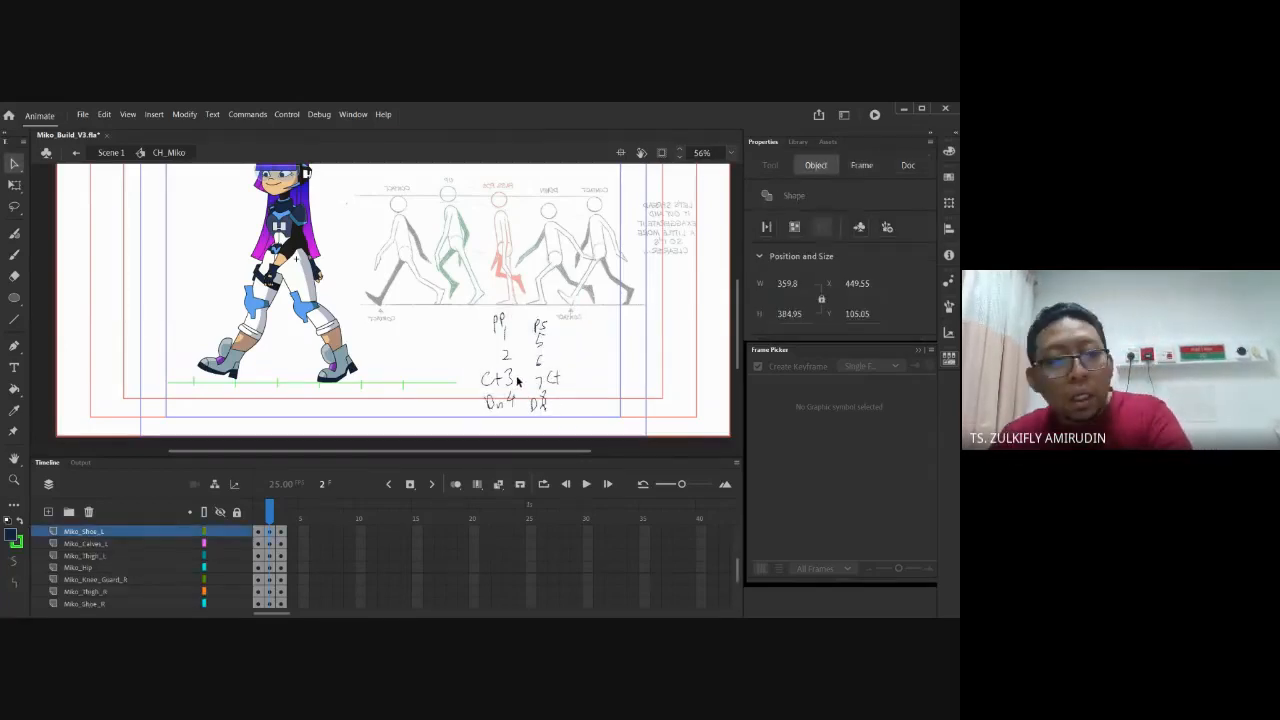
key("Delete")
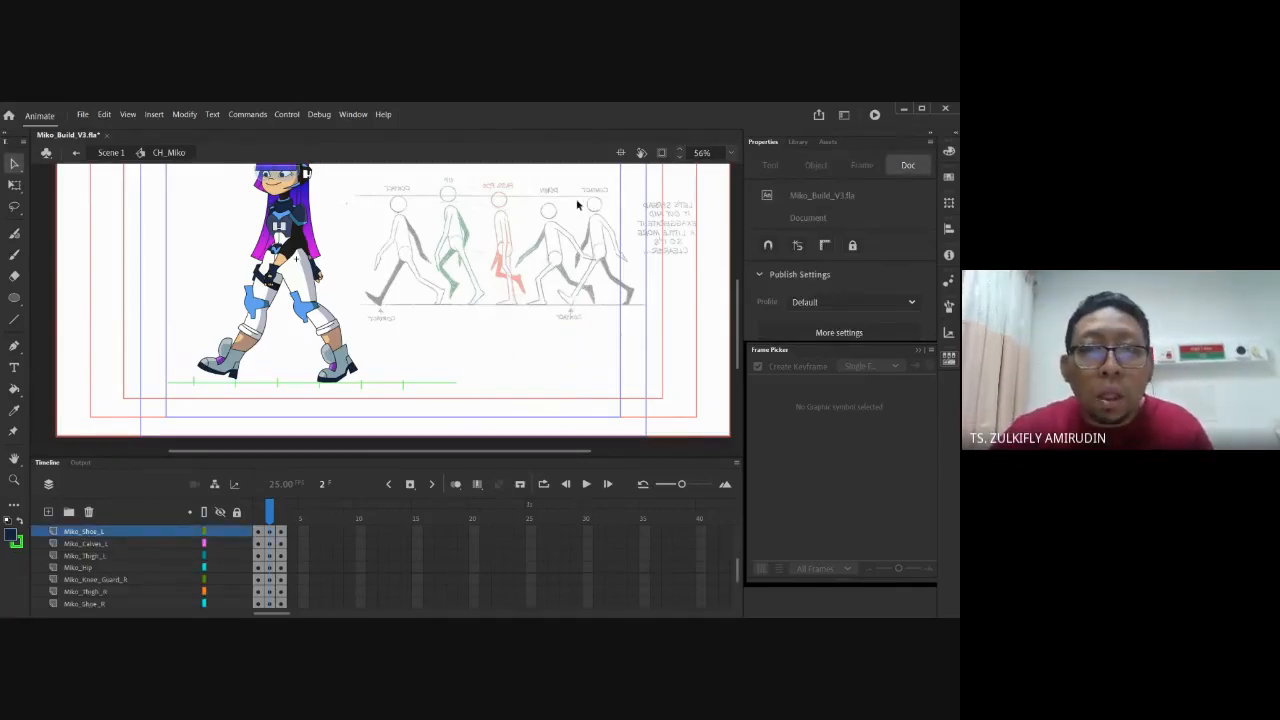
Nudge Miko_Thigh_L slightly toward the rear at the hip in the frame 2 pose
scroll(447, 220, "left", 3)
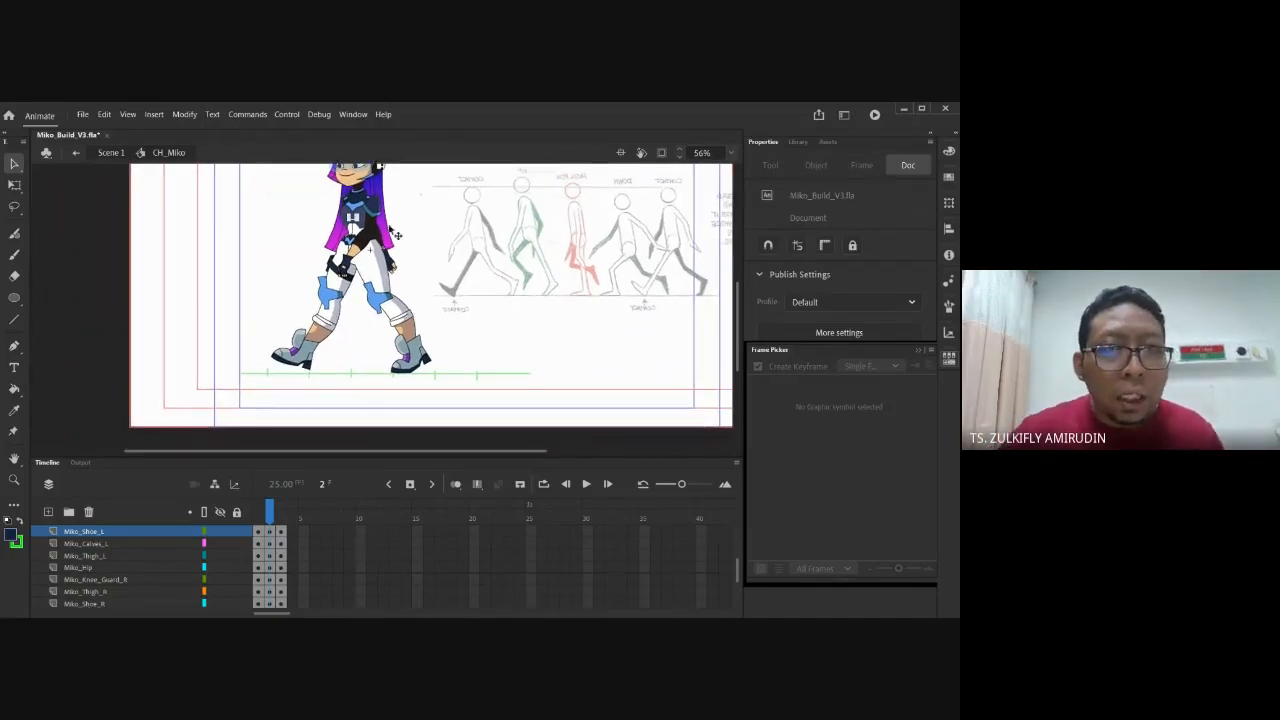
scroll(395, 250, "up", 5)
left_click(424, 244)
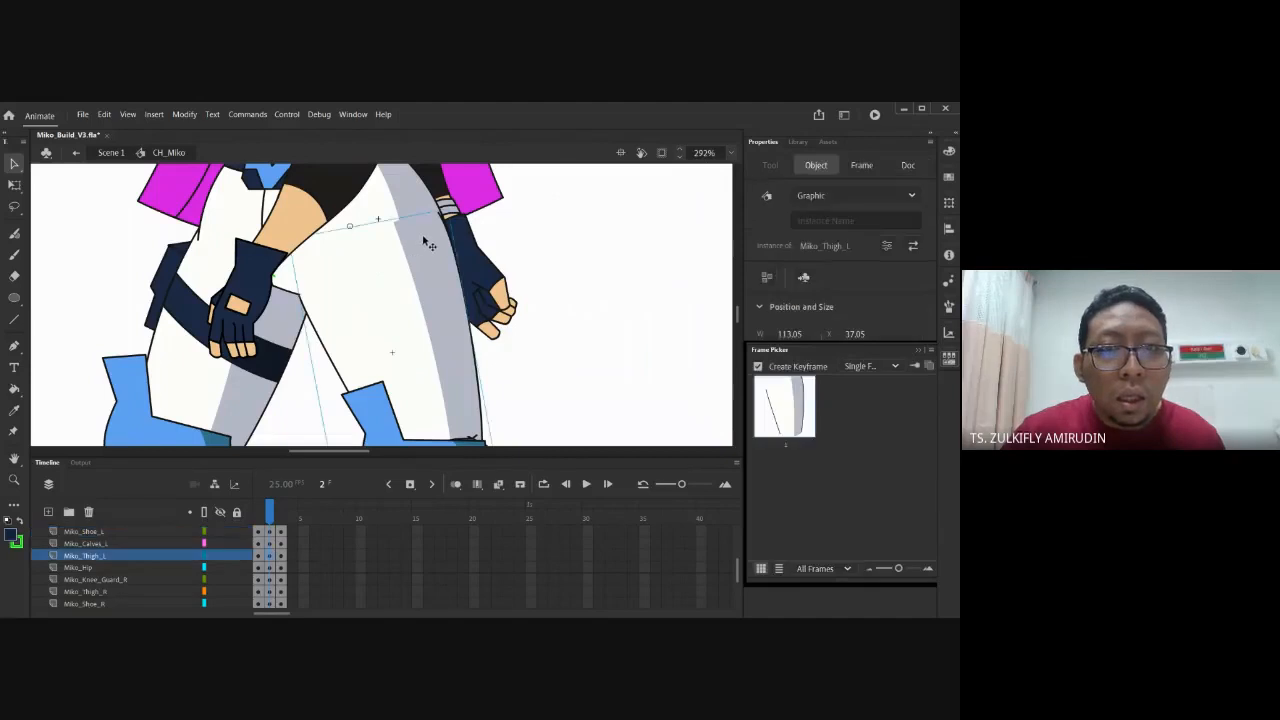
key("Right")
key("Right")
key("Right")
key("Right")
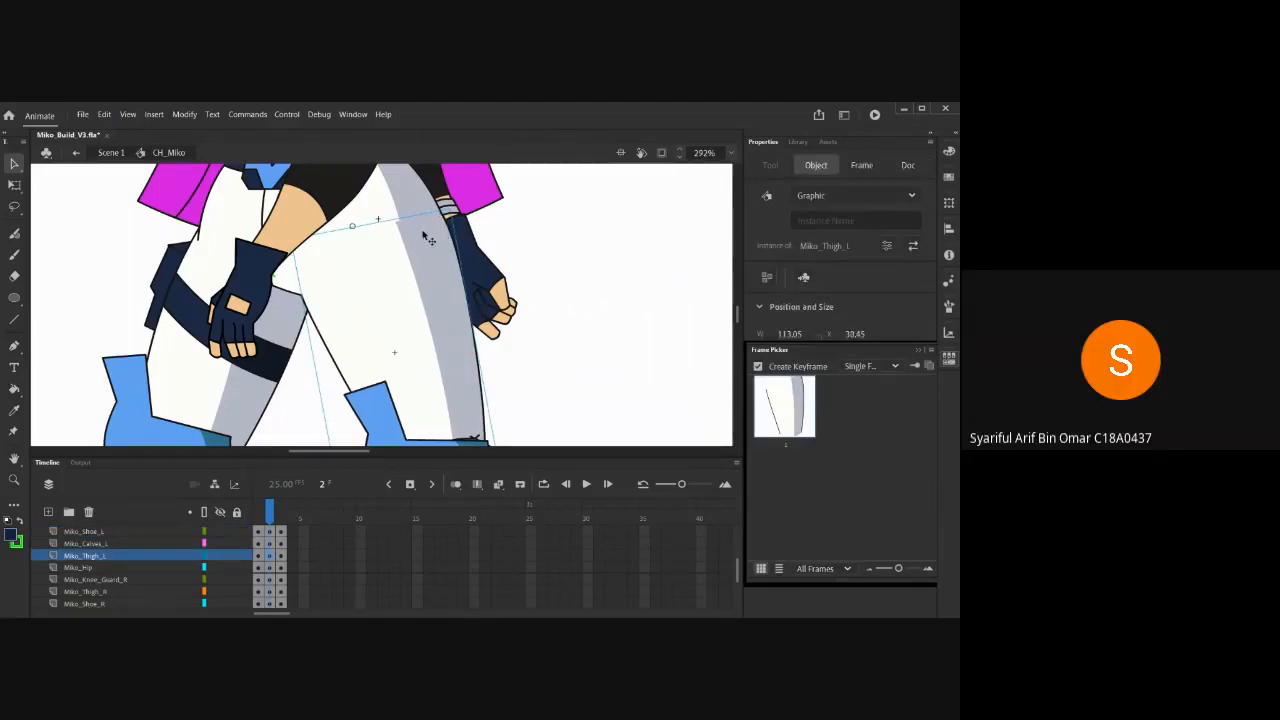
key("ctrl+minus")
key("ctrl+minus")
mouse_move(474, 350)
left_mouse_down()
mouse_move(474, 279)
mouse_move(486, 330)
left_mouse_up()
left_click(473, 310)
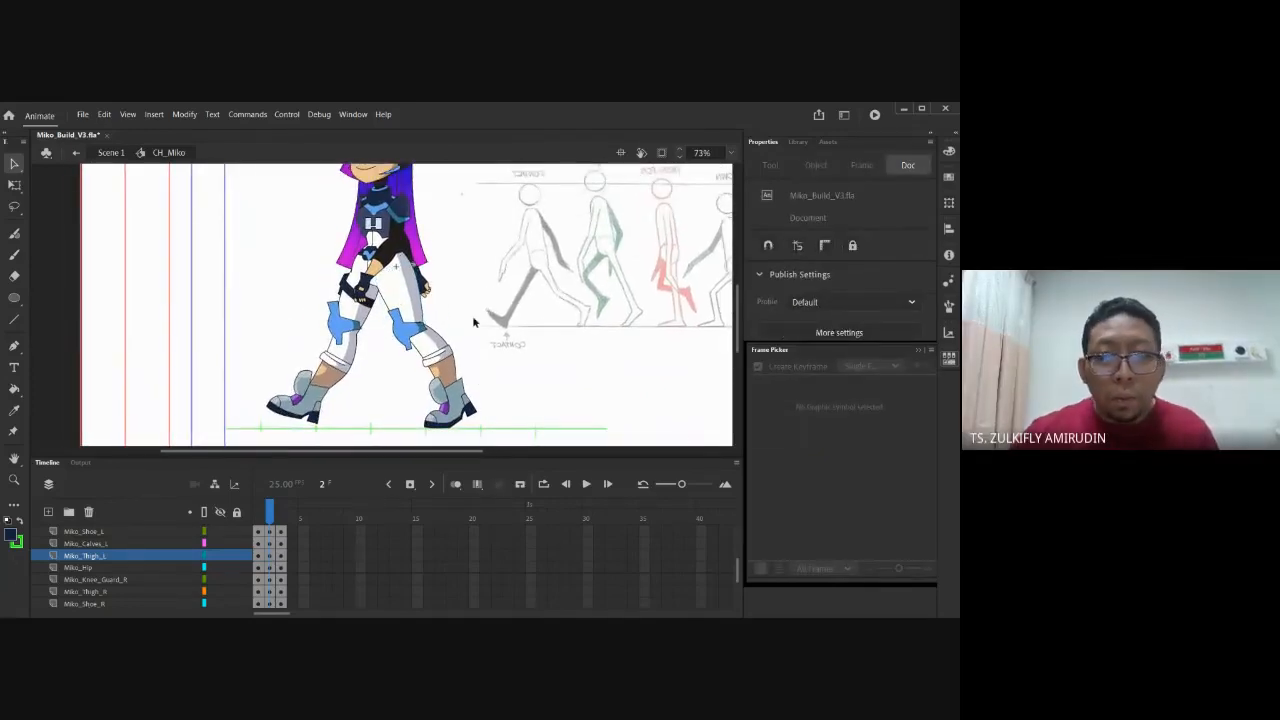
Rotate Miko_Knee_Guard_R in frame 2 to line up with the bent front leg
scroll(736, 570, "up", 5)
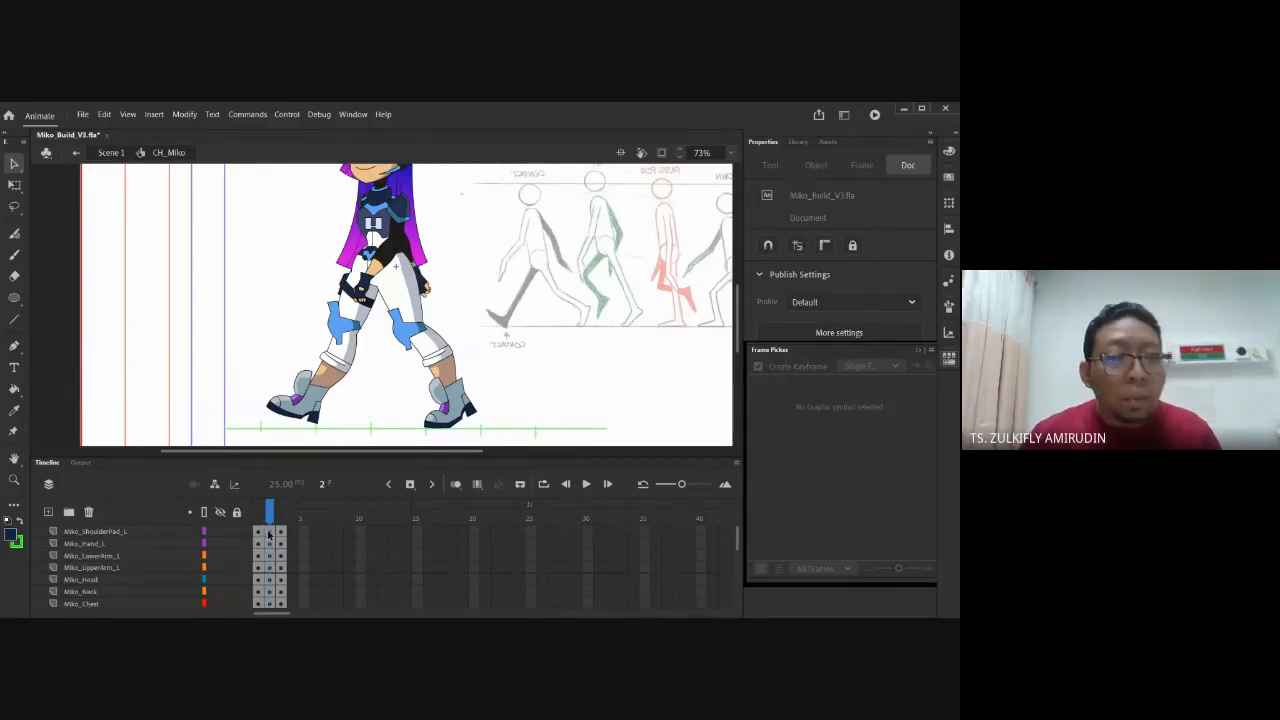
left_click(342, 336)
key("q")
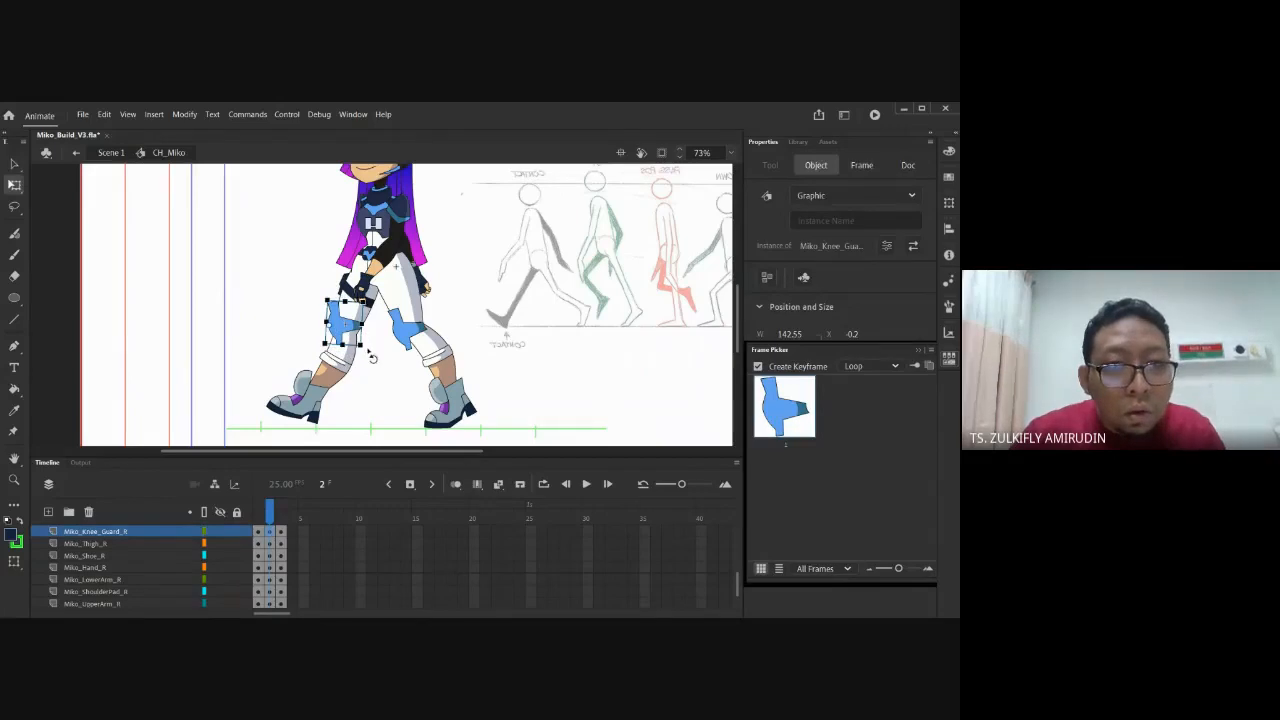
left_click_drag(368, 357, 376, 374)
left_click(376, 374)
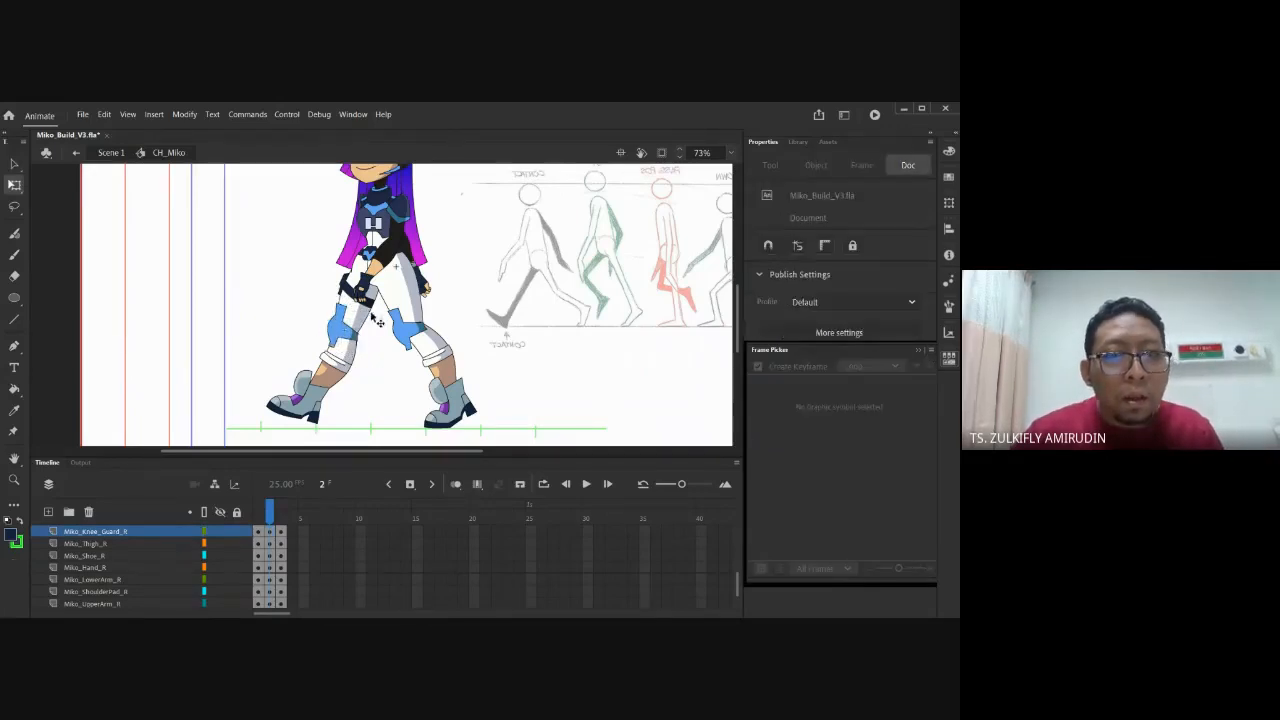
Copy the frame 2 keyframes of all layers, from Miko_ShoulderPad_L down to the back hair layer, to frame 4
left_click(268, 533)
left_click_drag(738, 586, 742, 519)
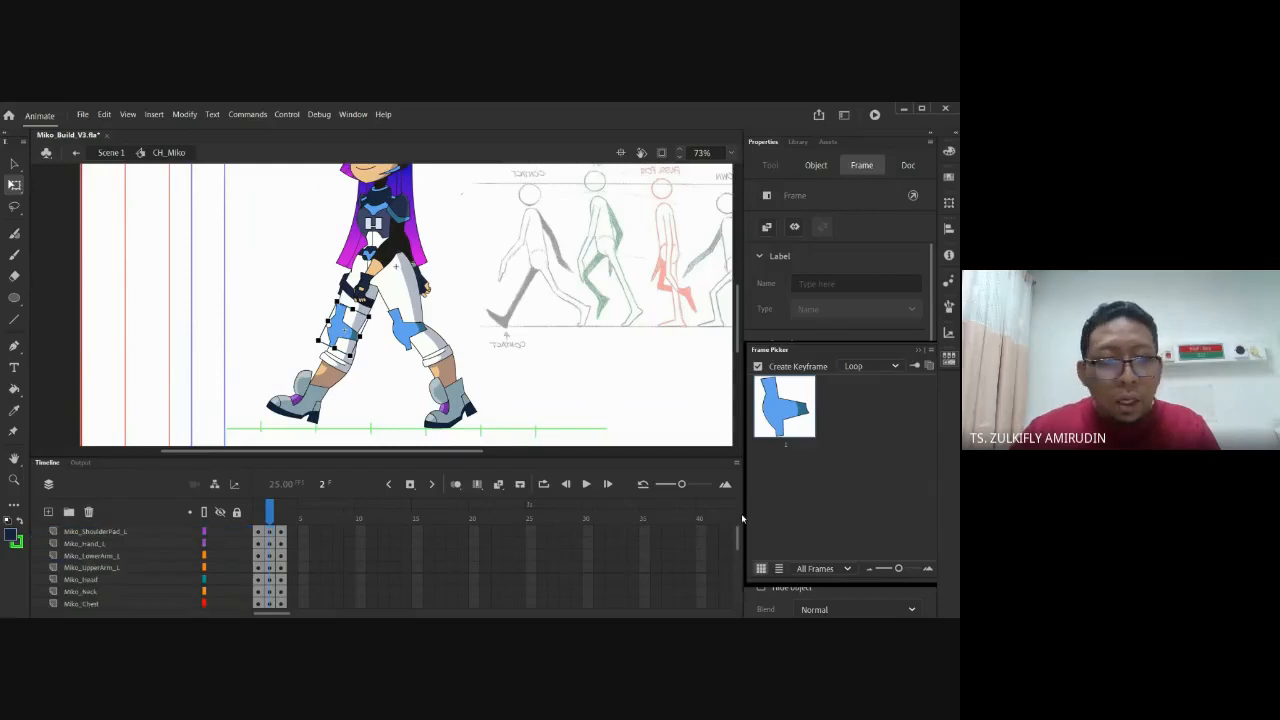
left_click(268, 531)
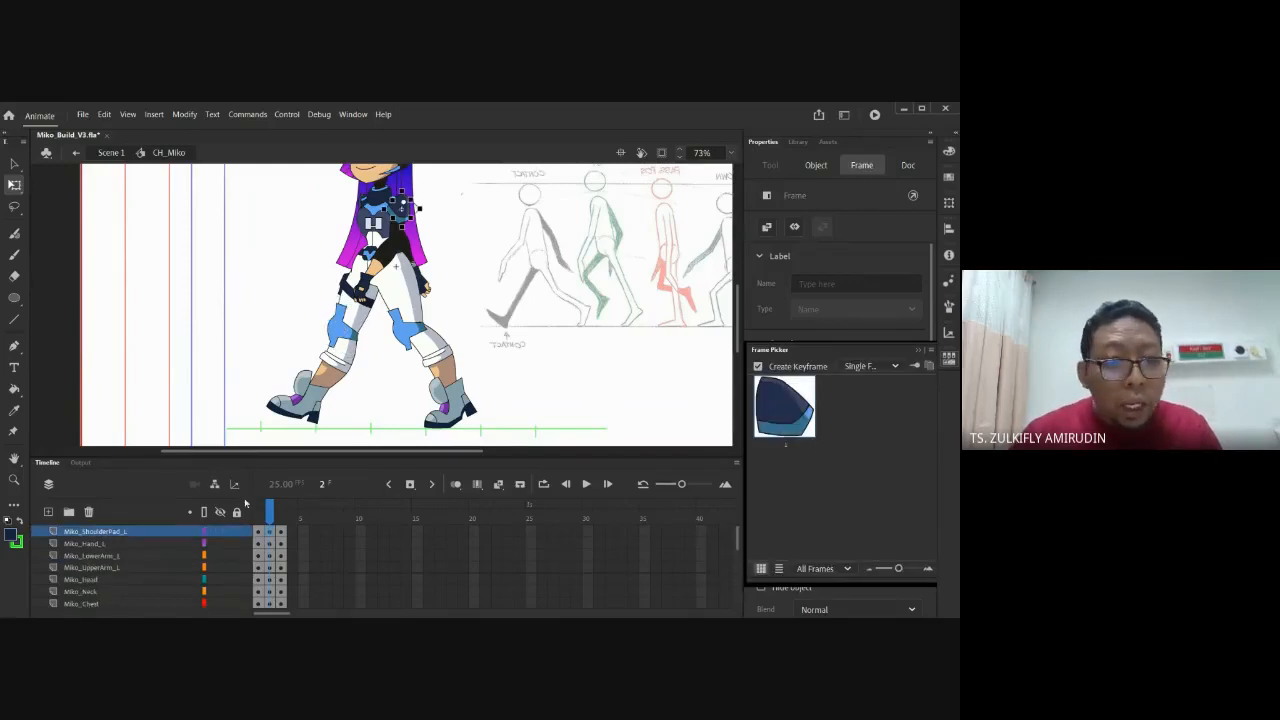
scroll(730, 543, "down", 5)
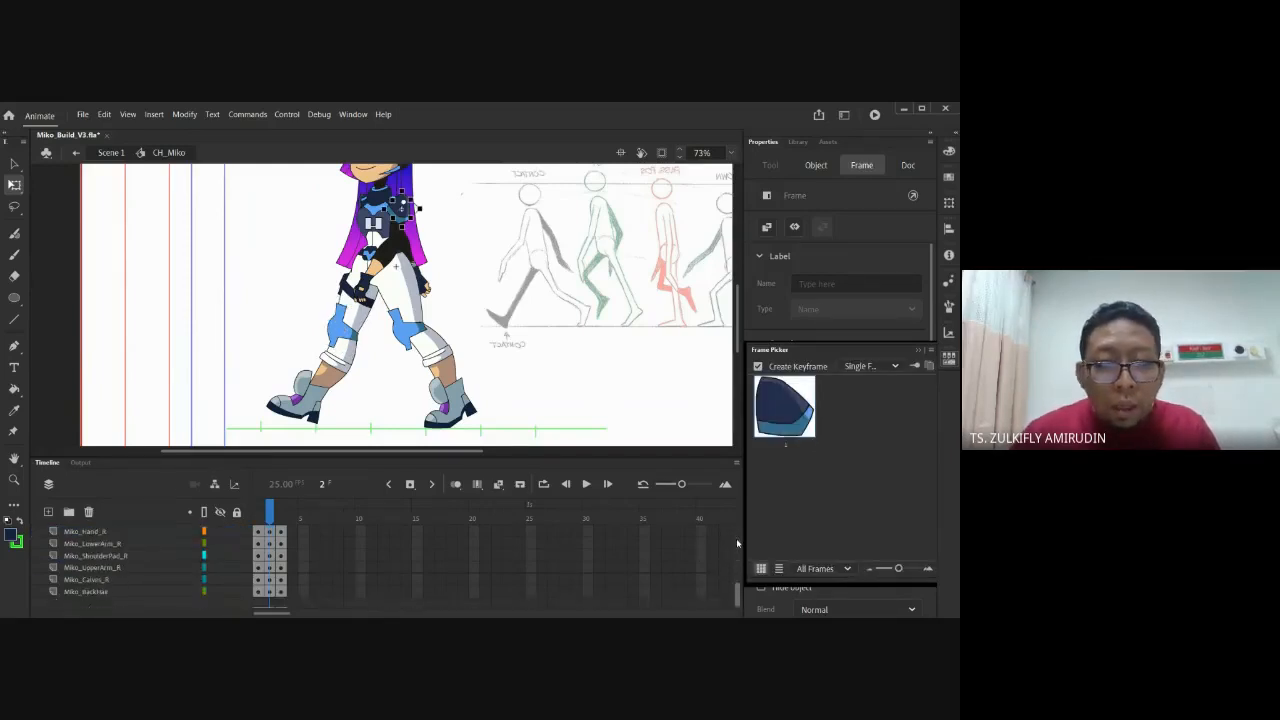
left_click(269, 592)
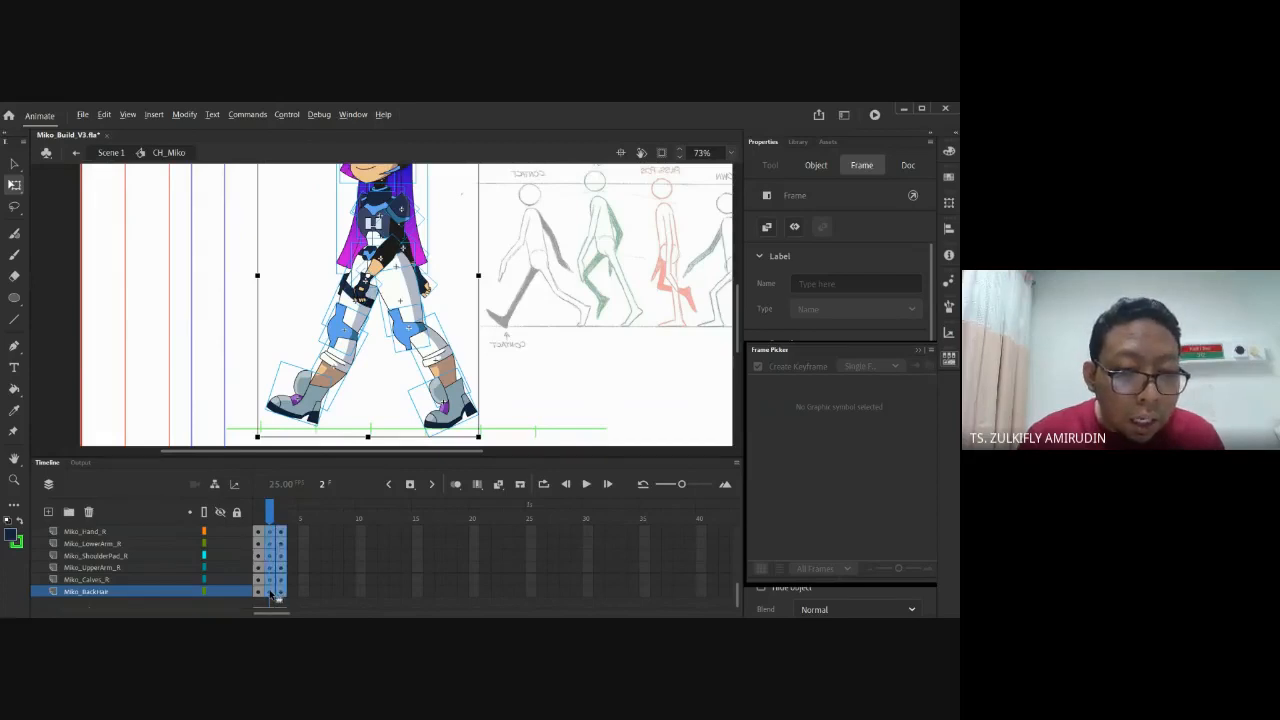
key("F5")
mouse_move(270, 594)
left_mouse_down()
mouse_move(418, 594)
mouse_move(292, 594)
left_mouse_up()
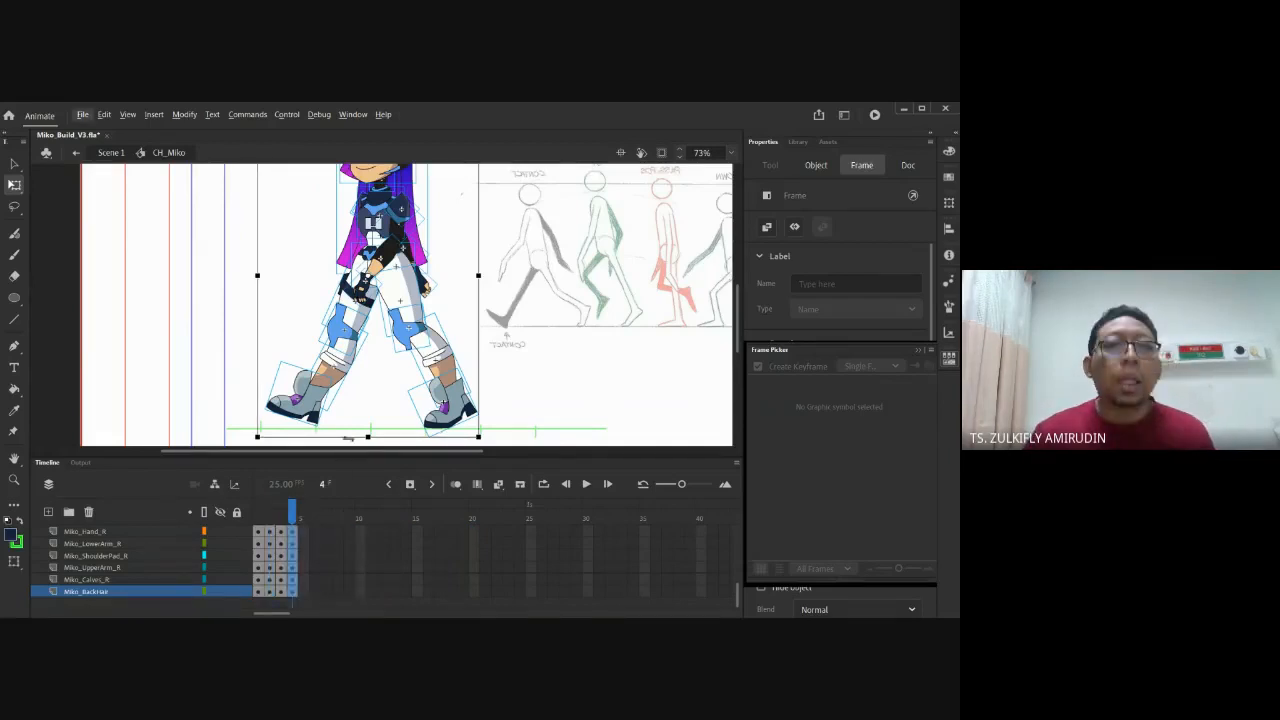
left_click(494, 382)
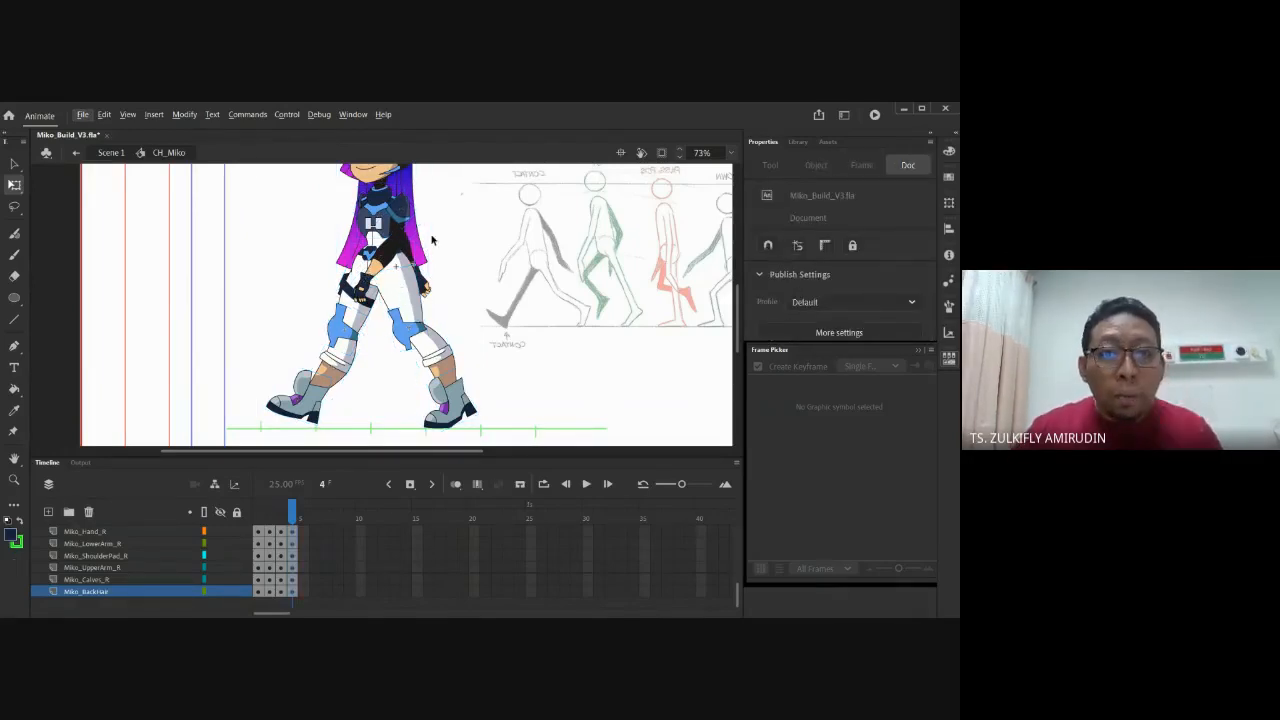
Swing Miko_Thigh_L forward in frame 4 and rotate Miko_Calves_L to begin the opposite contact pose
left_click_drag(409, 264, 344, 289)
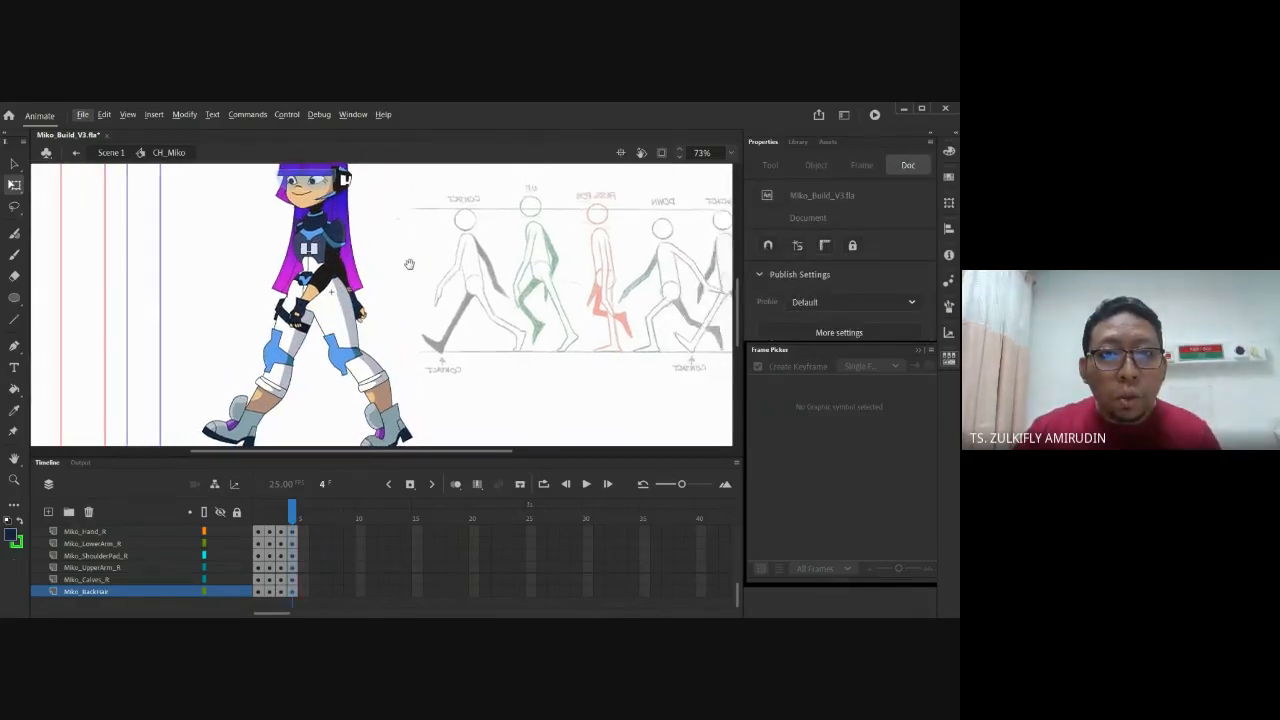
left_click(336, 326)
left_click_drag(423, 304, 485, 267)
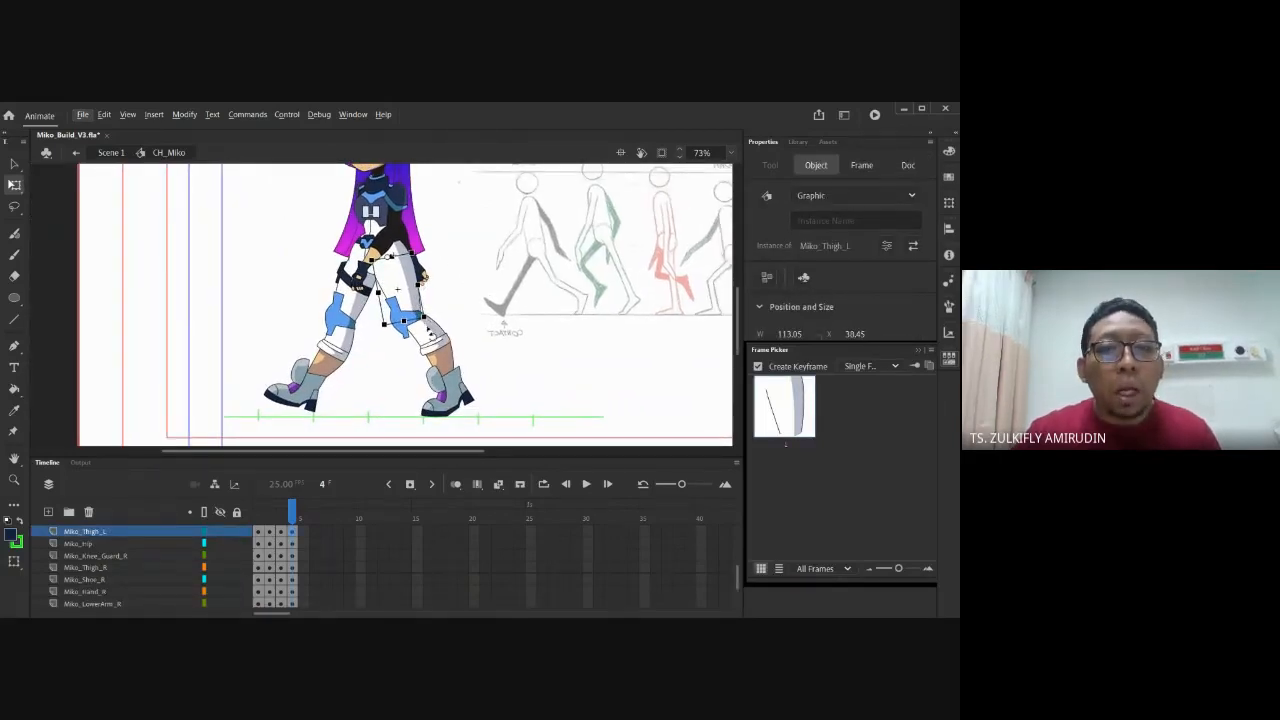
left_click_drag(430, 326, 415, 337)
left_click(395, 388)
left_click_drag(393, 405, 396, 413)
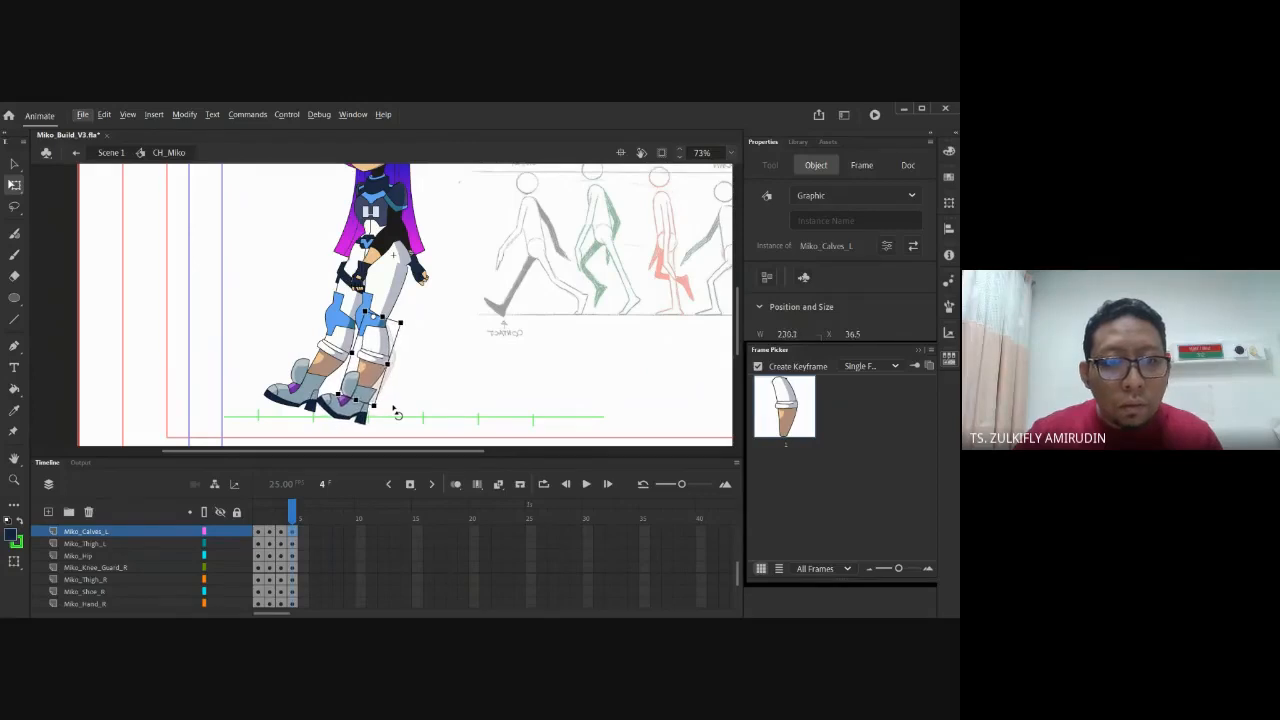
Compare the poses in frames 3 and 2, and rotate Miko_Thigh_L further forward in frame 4
left_click(281, 520)
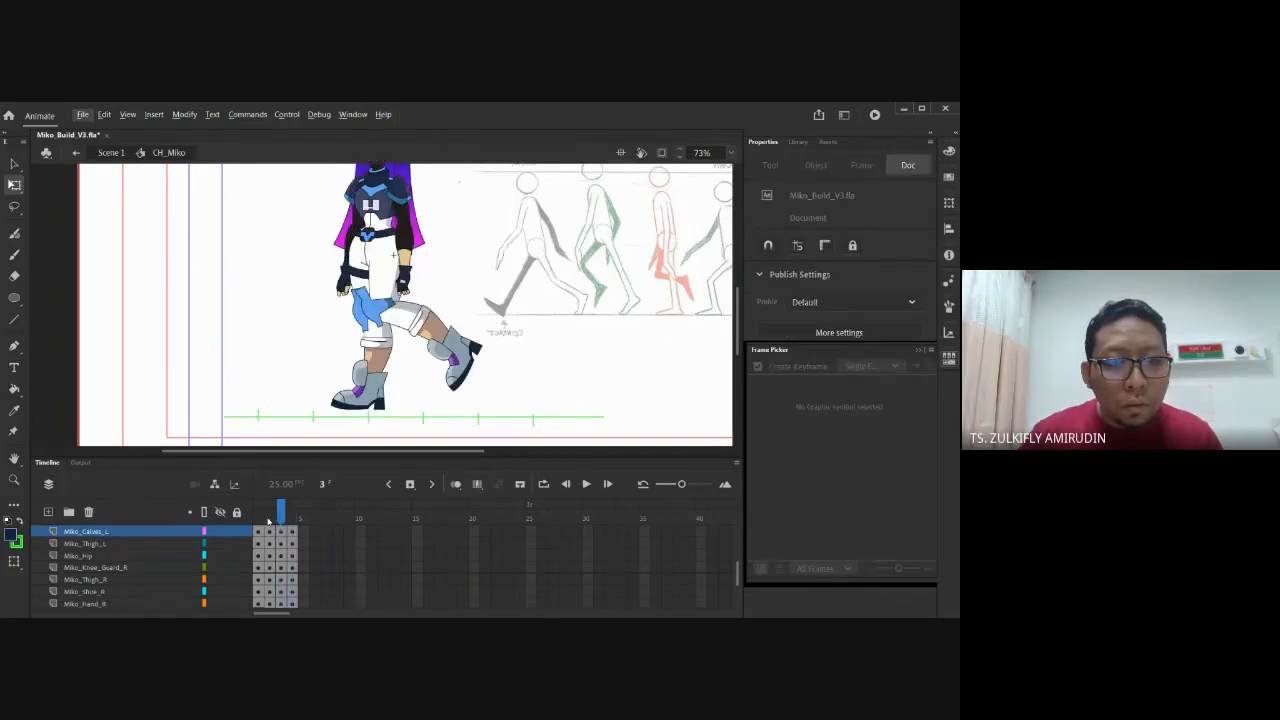
left_click(268, 520)
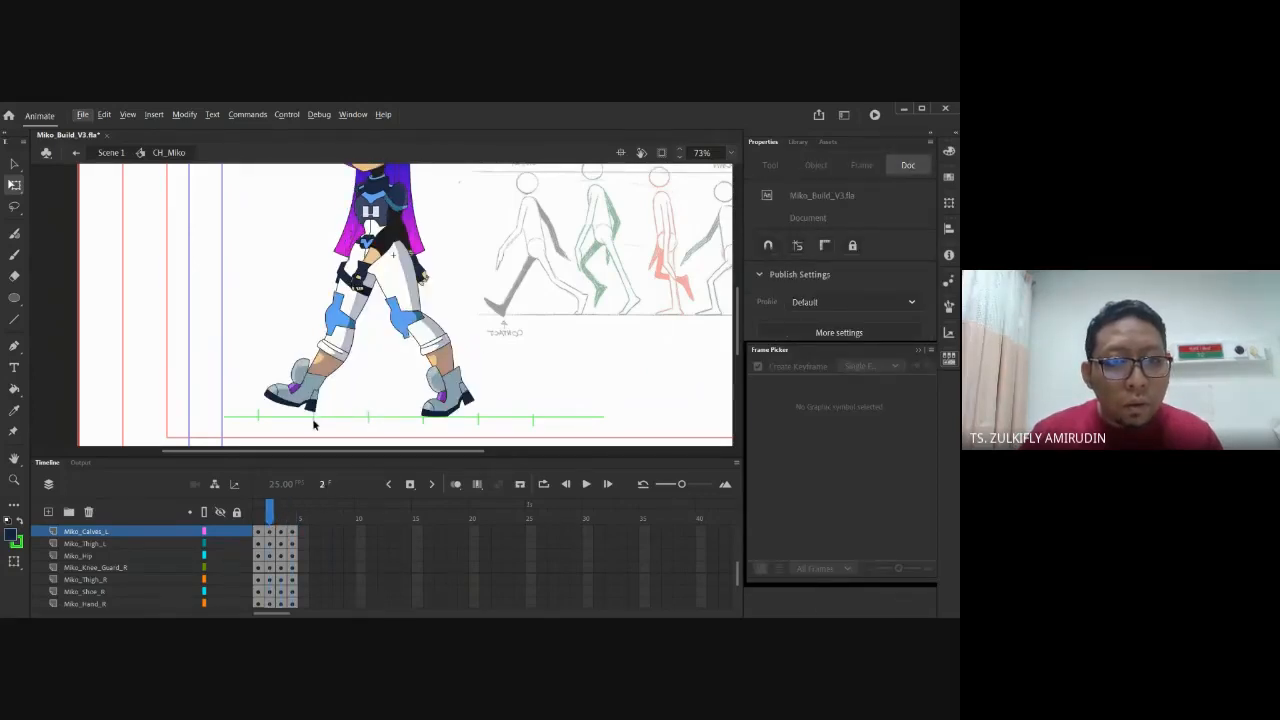
left_click(294, 518)
left_click(397, 298)
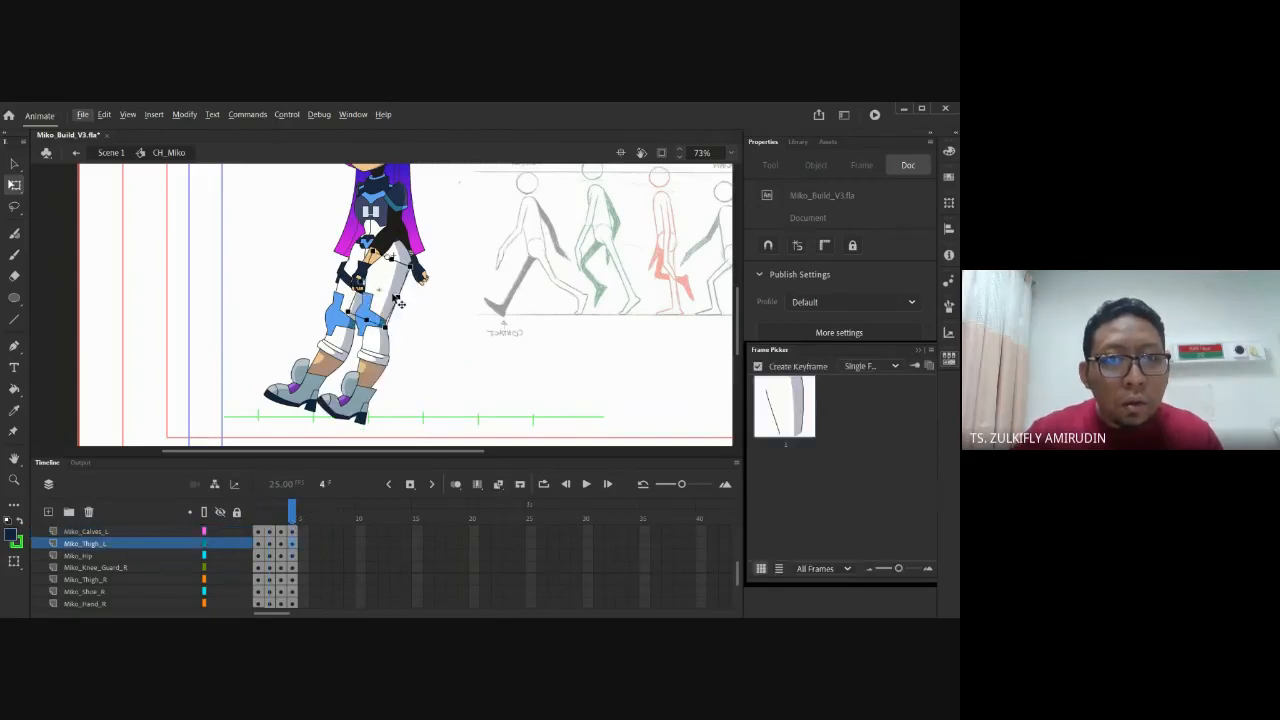
left_click_drag(400, 340, 391, 341)
left_click(382, 340)
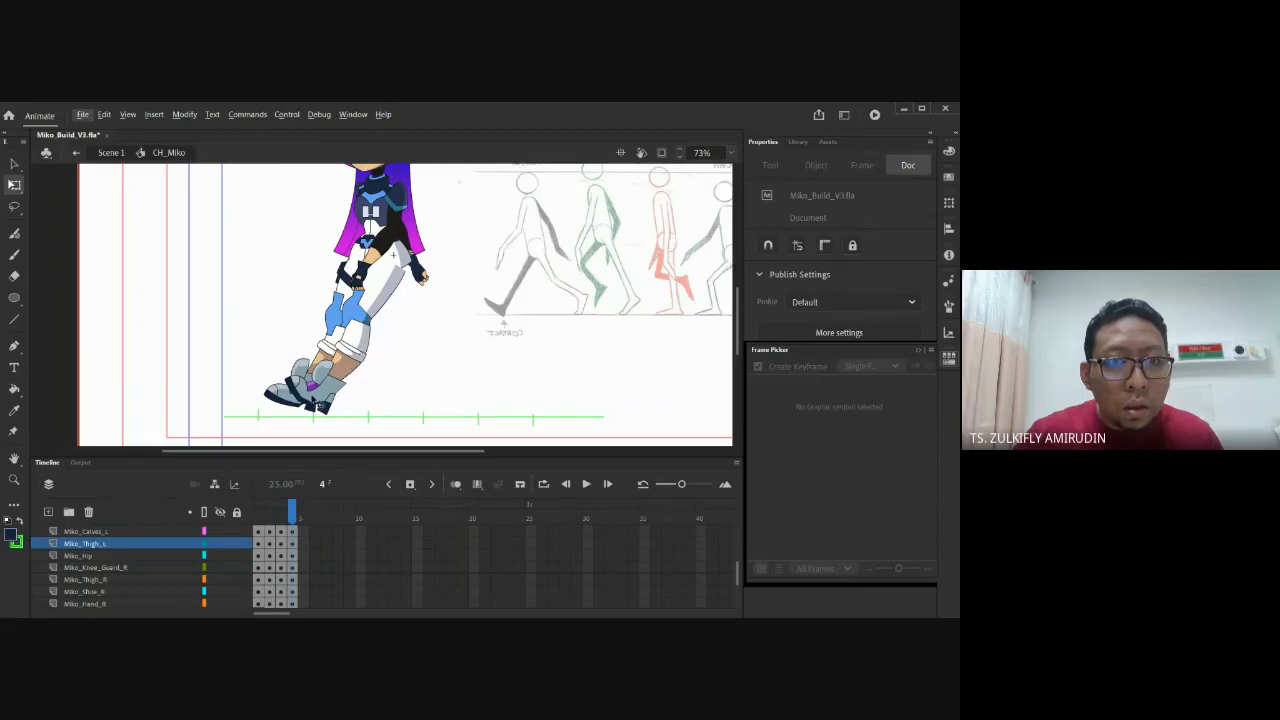
left_click(316, 400)
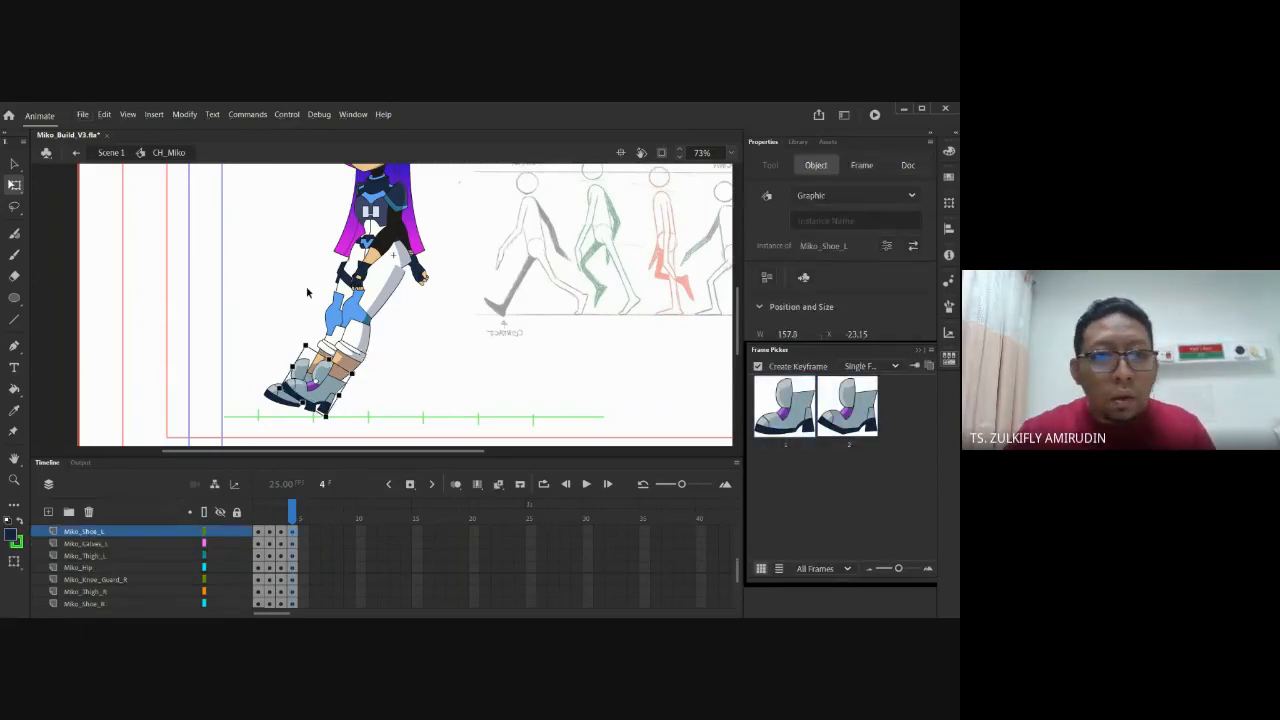
left_click(396, 326)
left_click(398, 327)
Rotate Miko_Thigh_R backward in frame 4 so the right leg trails, and check its joint at the hip
left_click(349, 285)
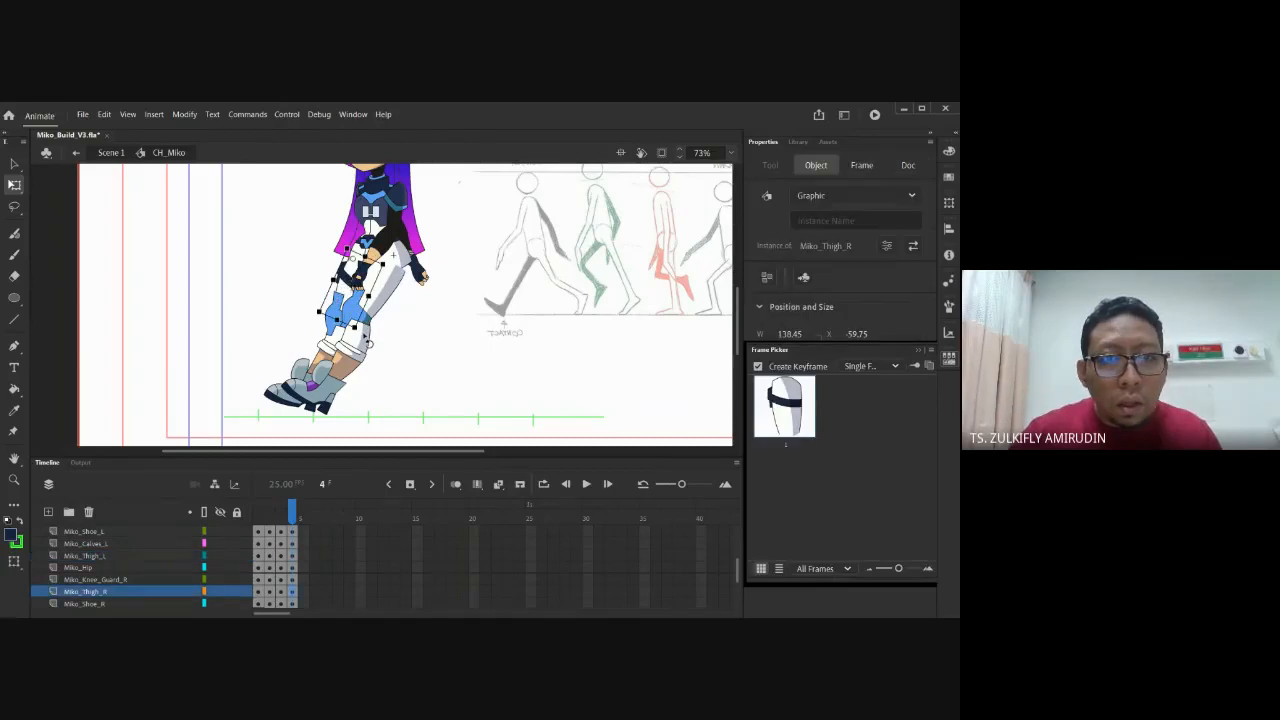
left_click_drag(365, 341, 413, 264)
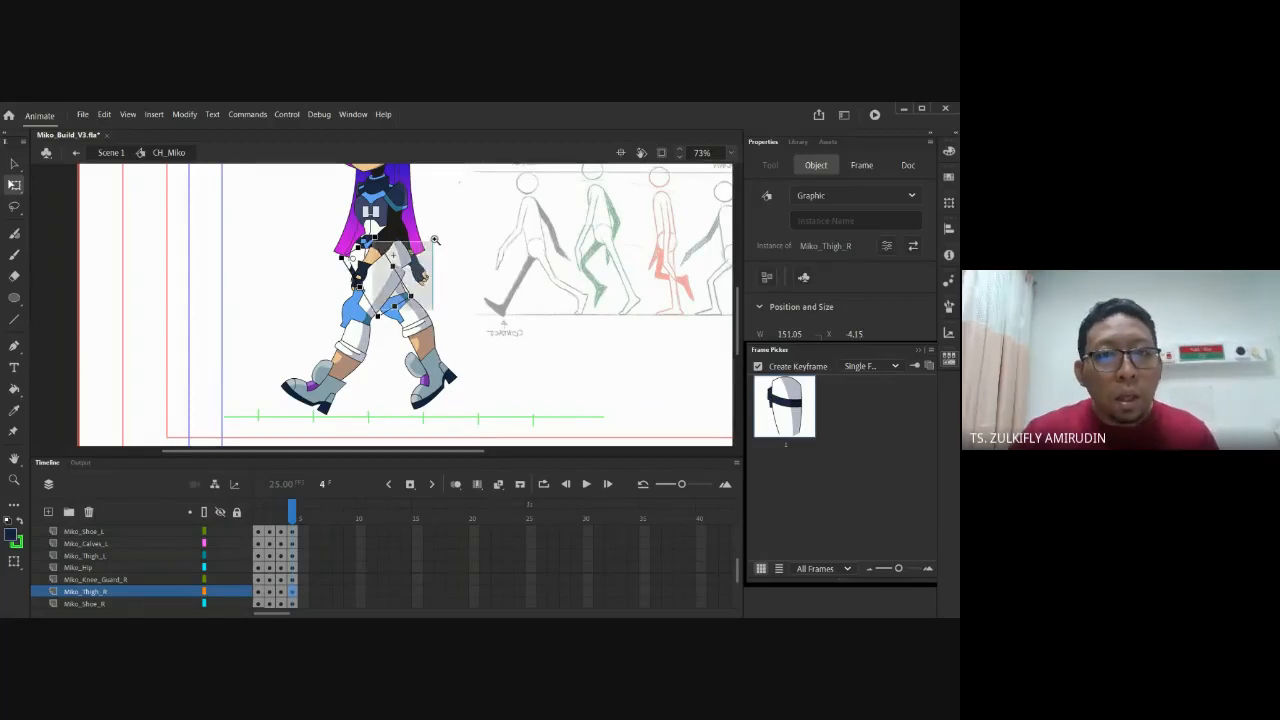
scroll(405, 275, "up", 5)
left_click_drag(318, 269, 397, 326)
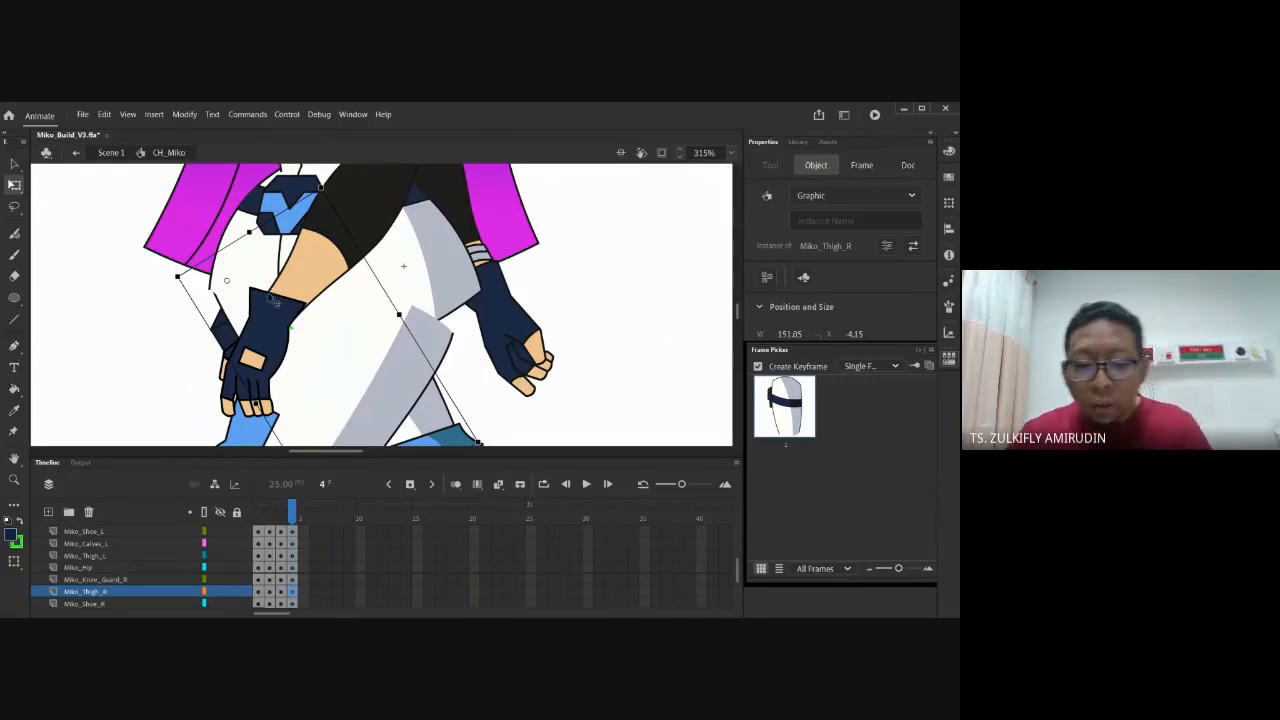
scroll(278, 305, "down", 4)
left_click(463, 350)
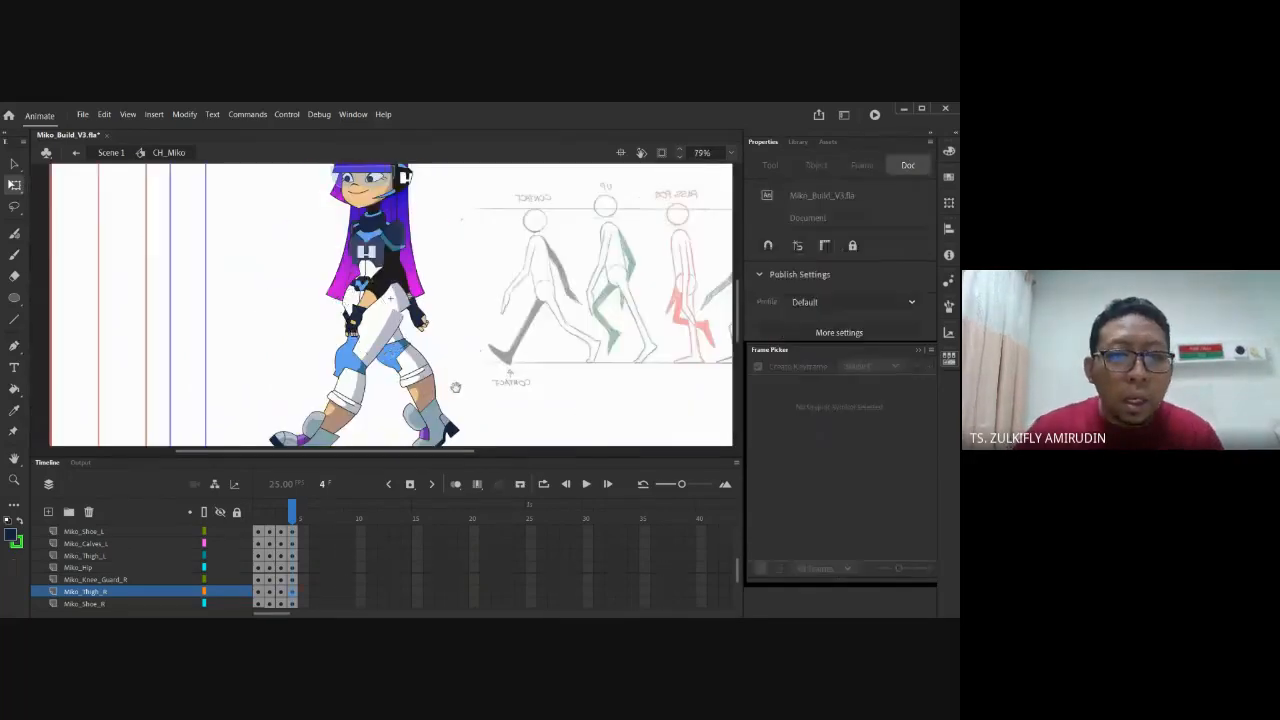
Open the Miko_Shoe_R symbol and insert keyframes in frame 2 of all its layers
scroll(457, 317, "down", 3)
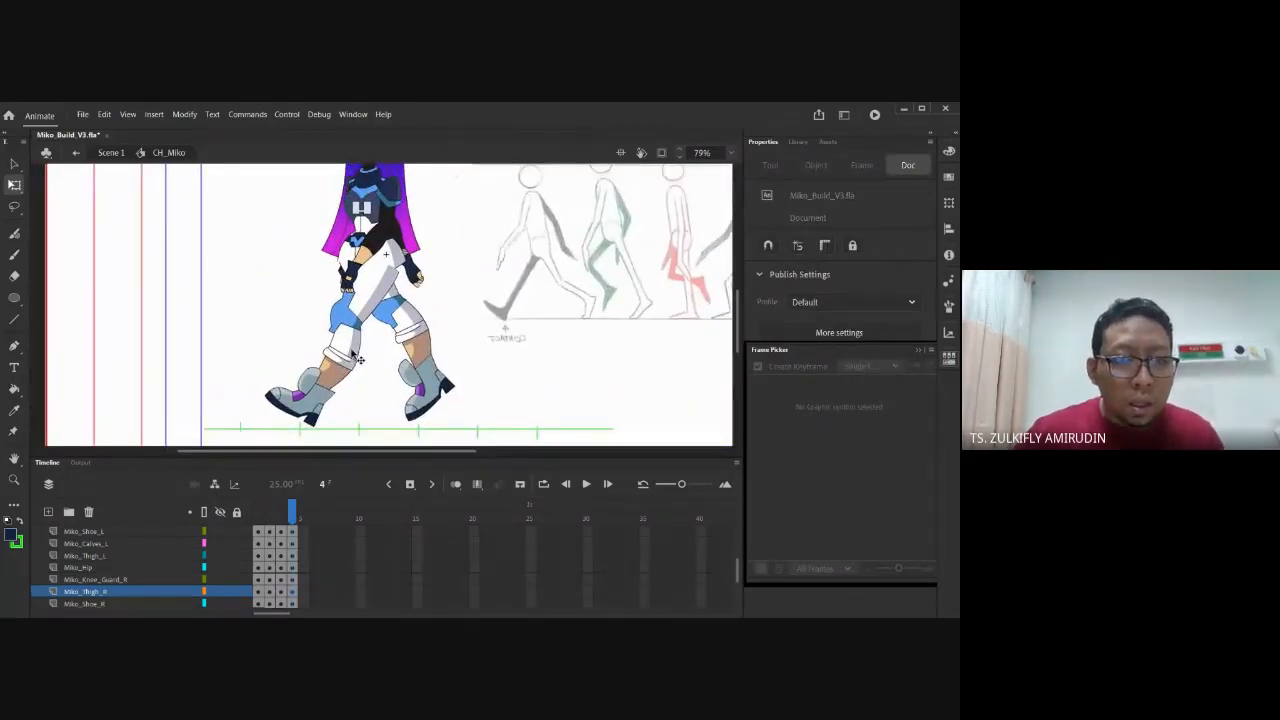
scroll(425, 300, "right", 2)
left_click(405, 415)
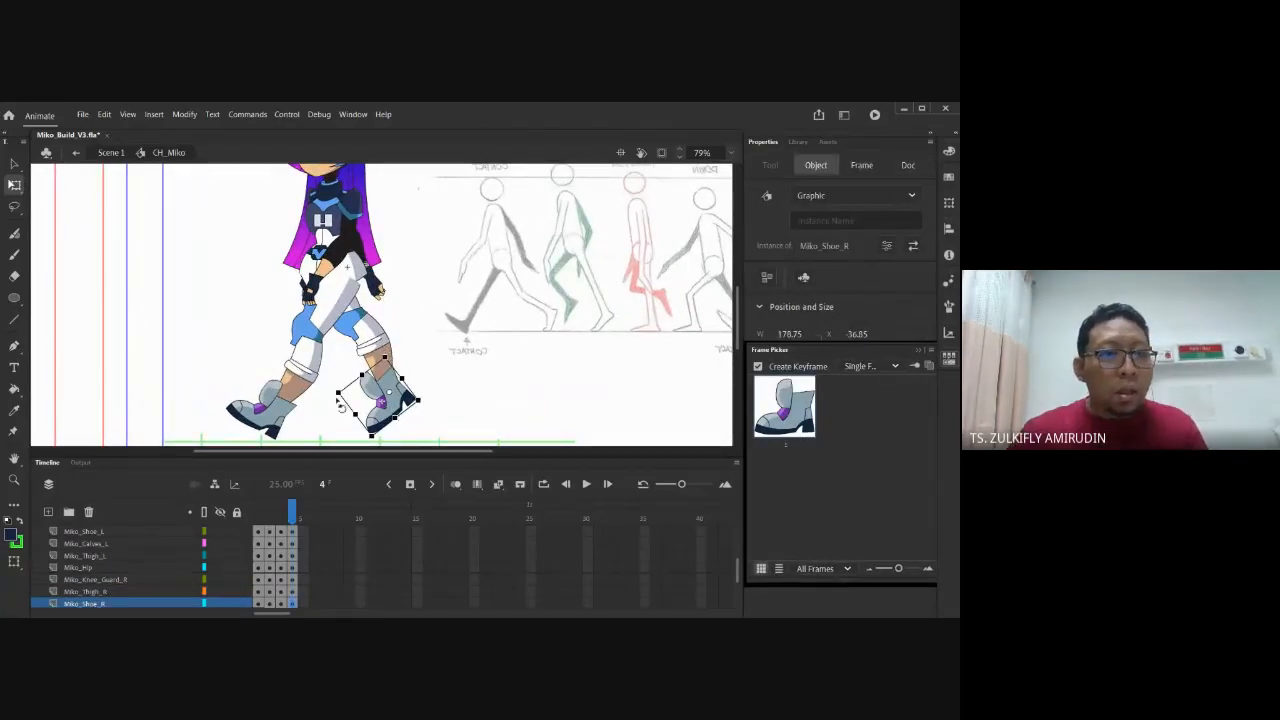
double_click(390, 412)
left_click_drag(273, 529, 275, 558)
left_click(410, 484)
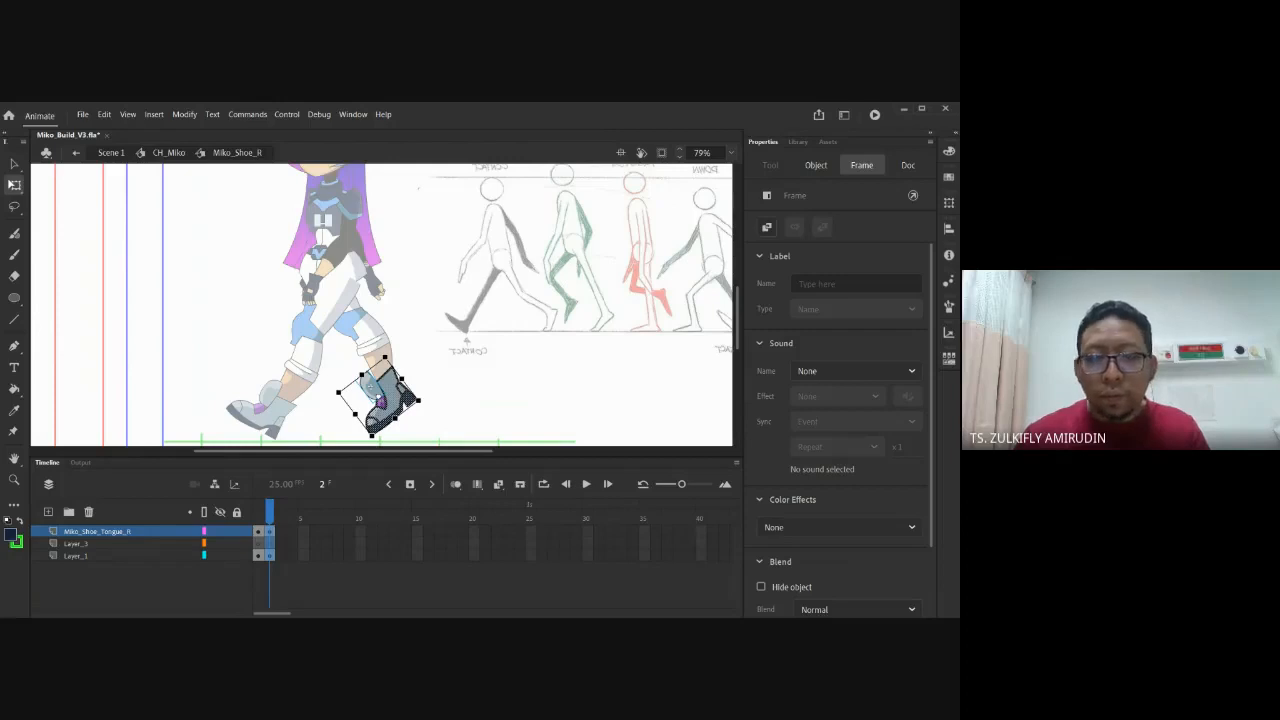
Delete the boot artwork from frame 2 of Layer_1 in Miko_Shoe_R, leaving the shoe tongue in place
left_click(232, 353)
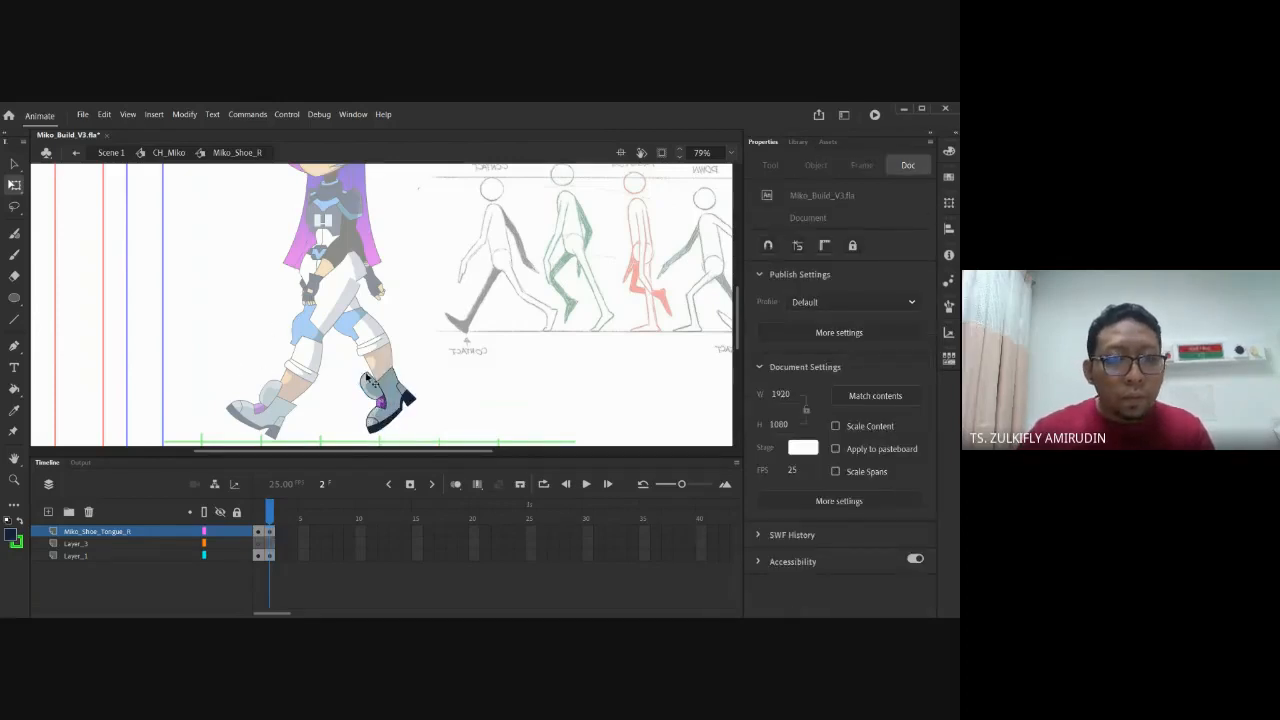
left_click(270, 532)
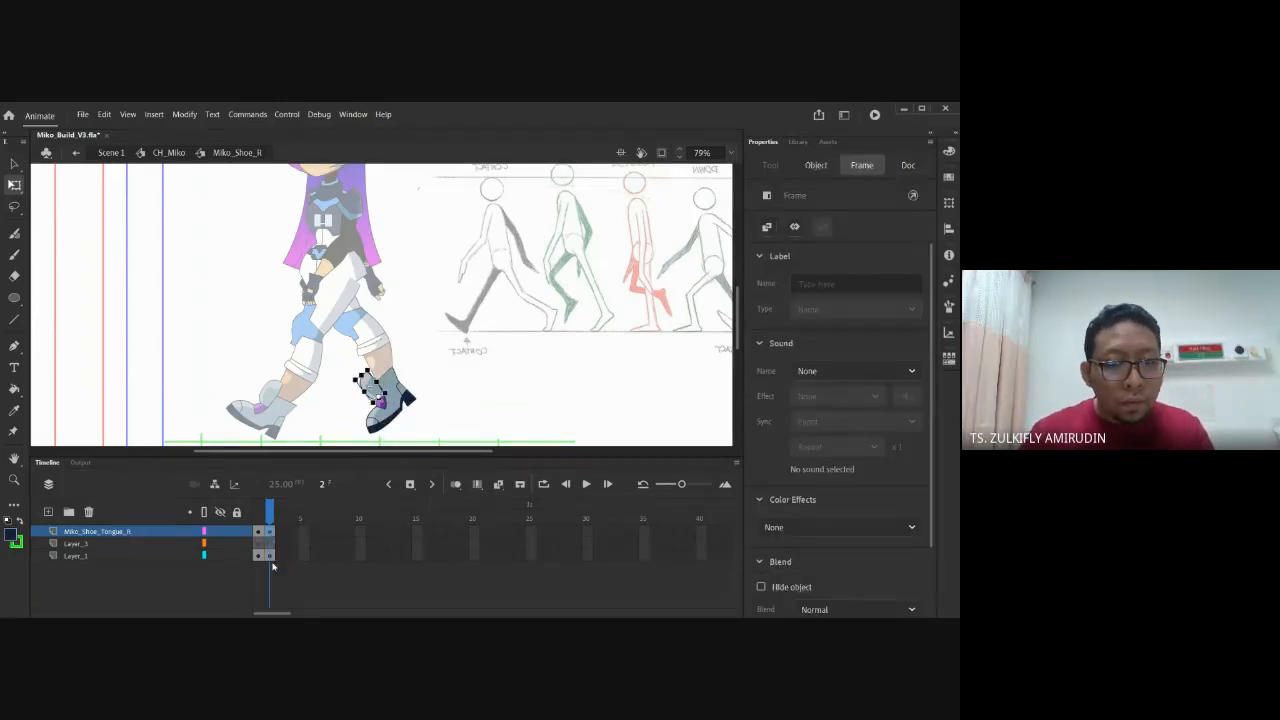
left_click(272, 556)
key("Delete")
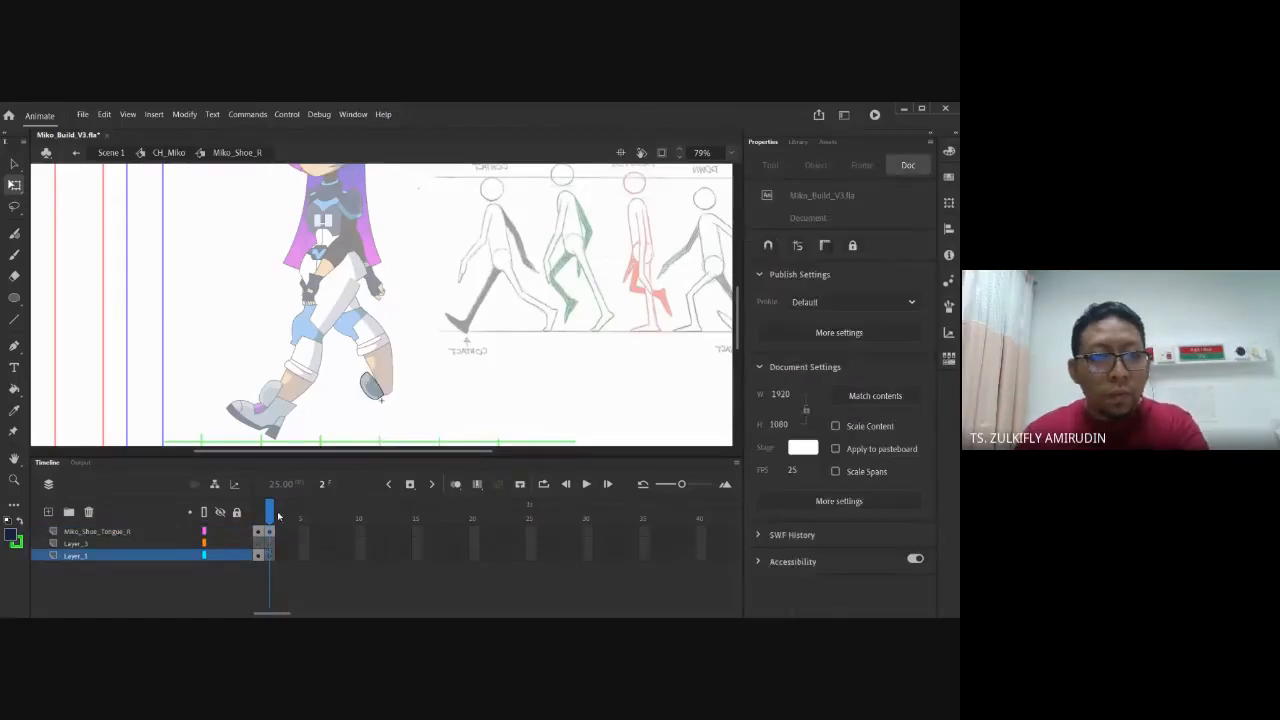
Copy the boot artwork from frame 2 of Layer_3 in Miko_Shoe_L and paste it in place into frame 2 of Layer_1 in Miko_Shoe_R
double_click(242, 419)
double_click(250, 420)
left_click(270, 555)
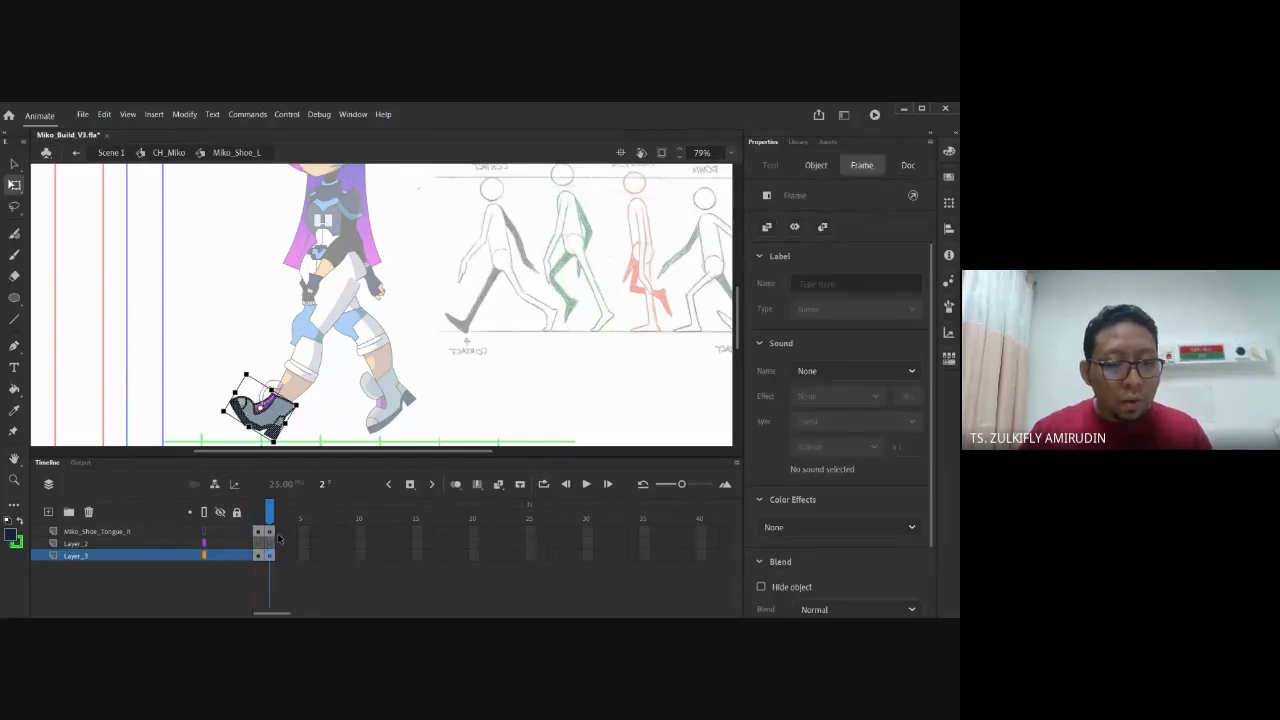
double_click(443, 390)
double_click(403, 411)
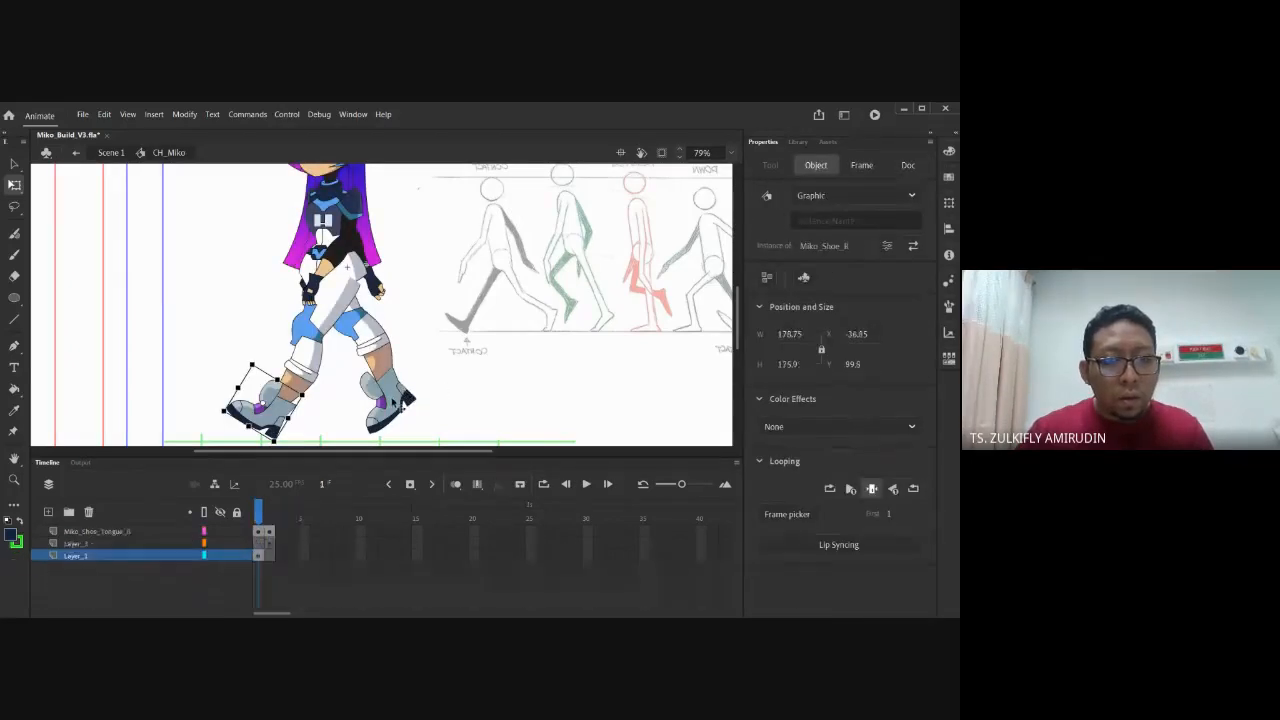
left_click(403, 411)
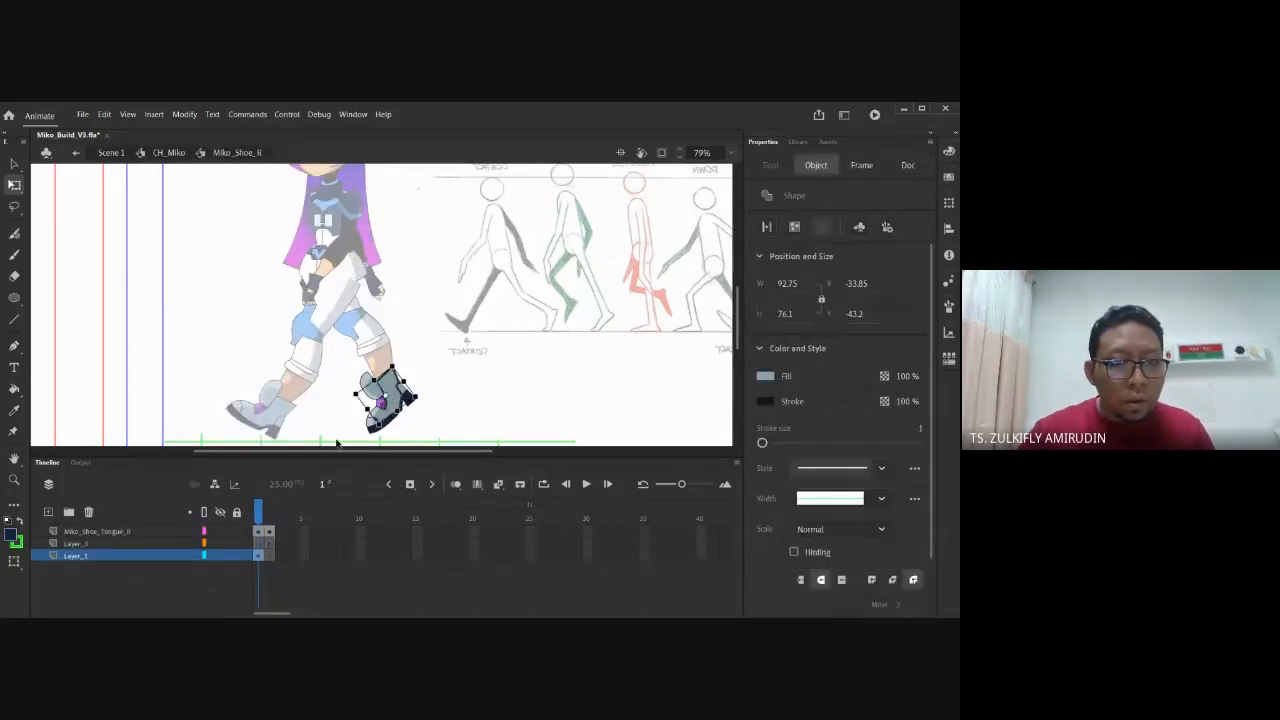
left_click(272, 556)
left_click(459, 390)
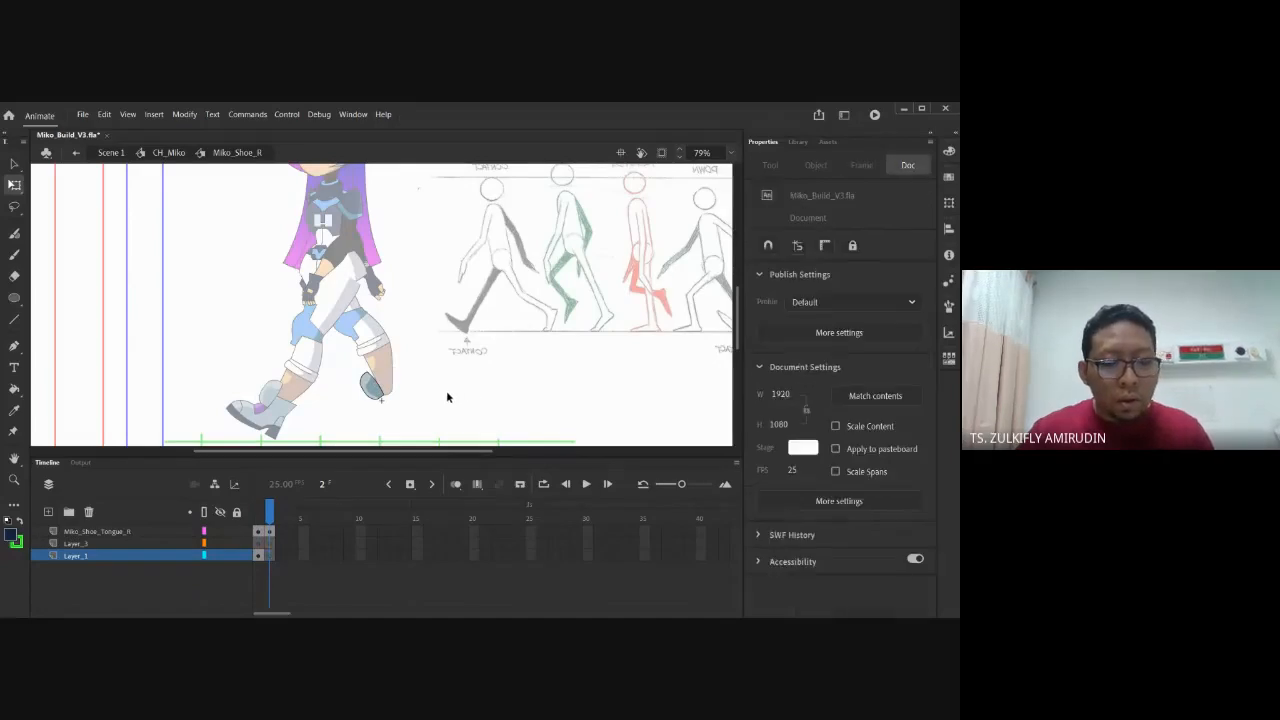
key("ctrl+shift+v")
left_click(458, 392)
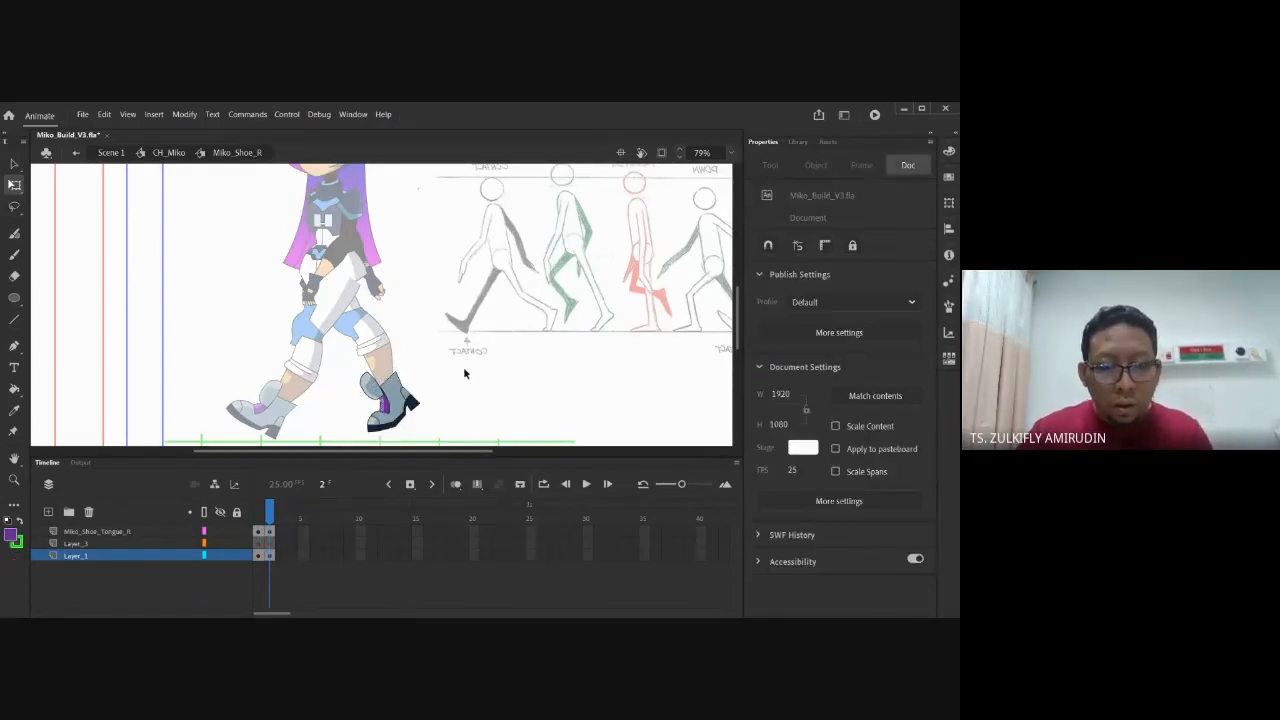
Compare frames 1 and 2 with onion skinning, then rotate the pasted boot slightly and nudge it to match the frame 1 ankle
key("comma")
key("period")
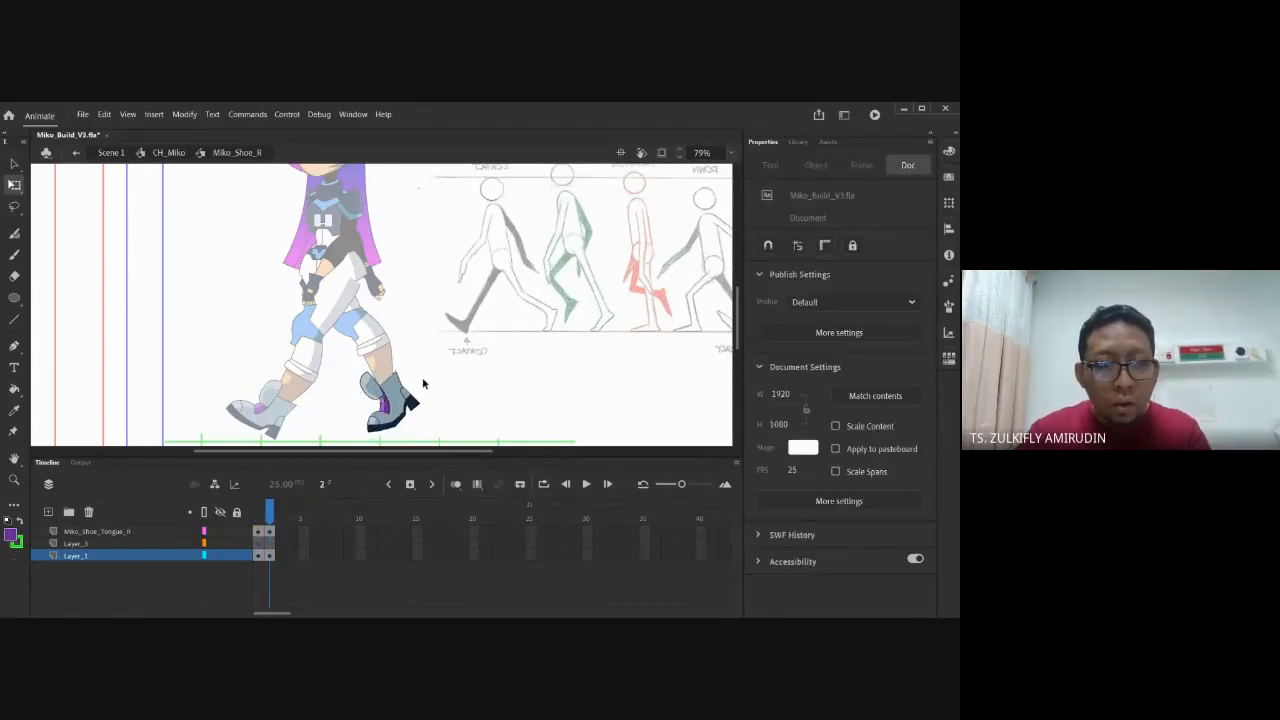
left_click(271, 556)
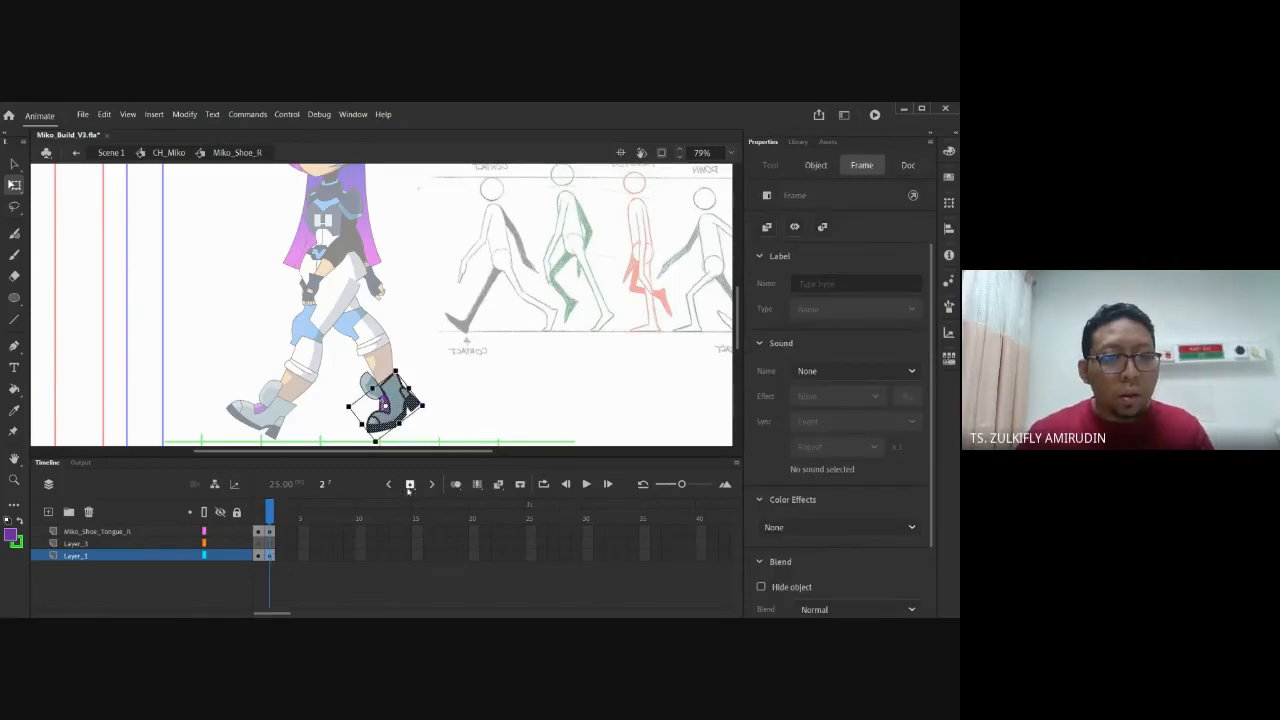
left_click(455, 484)
key("ctrl+equal")
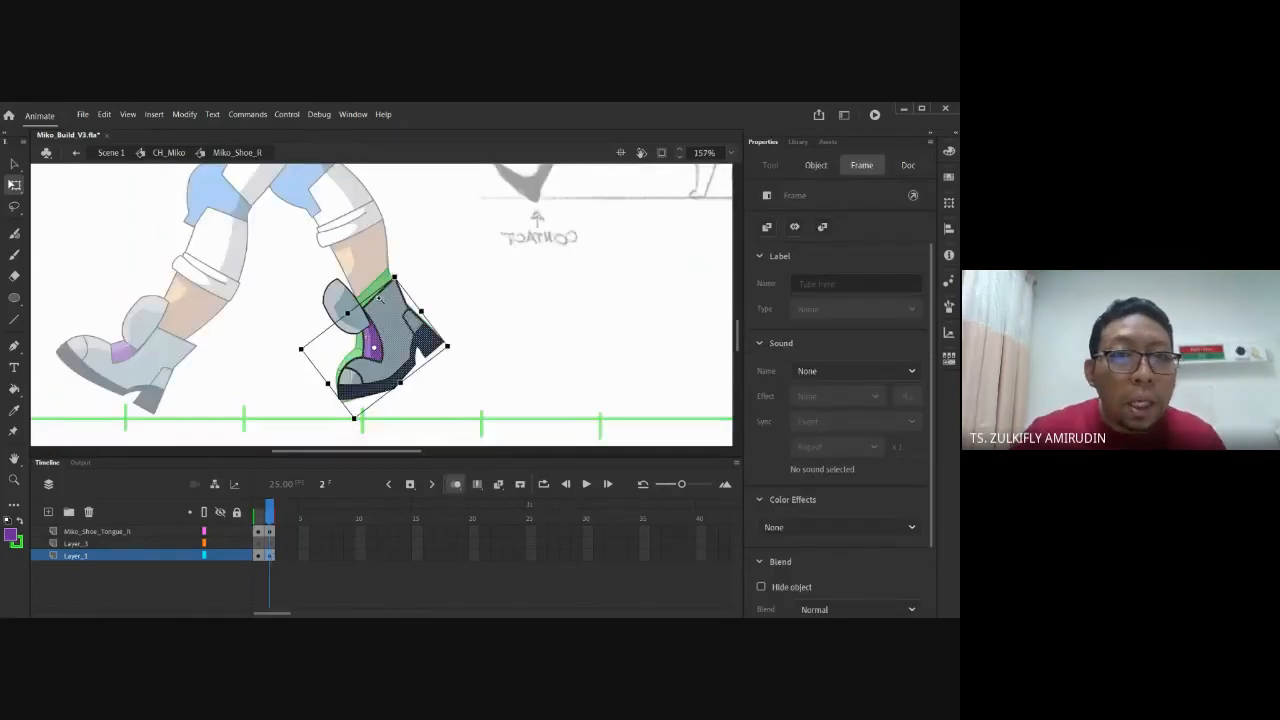
key("ctrl+equal")
left_click(389, 314)
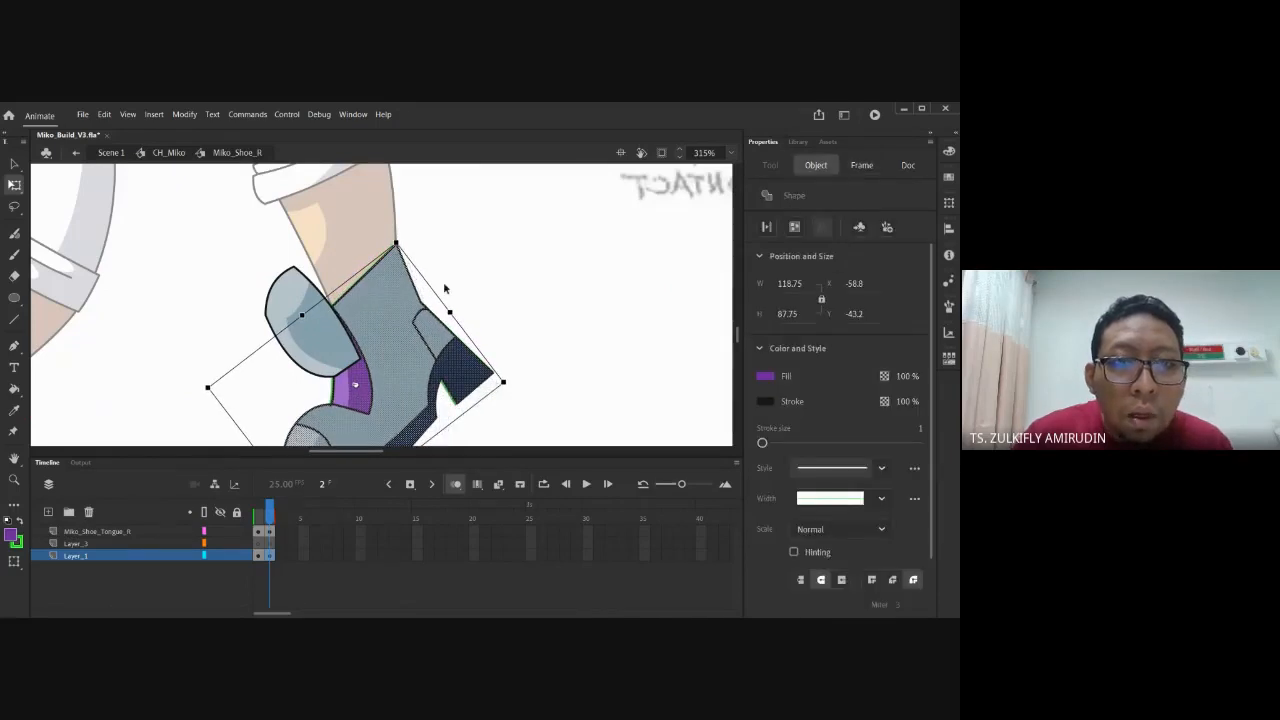
left_click_drag(513, 389, 512, 392)
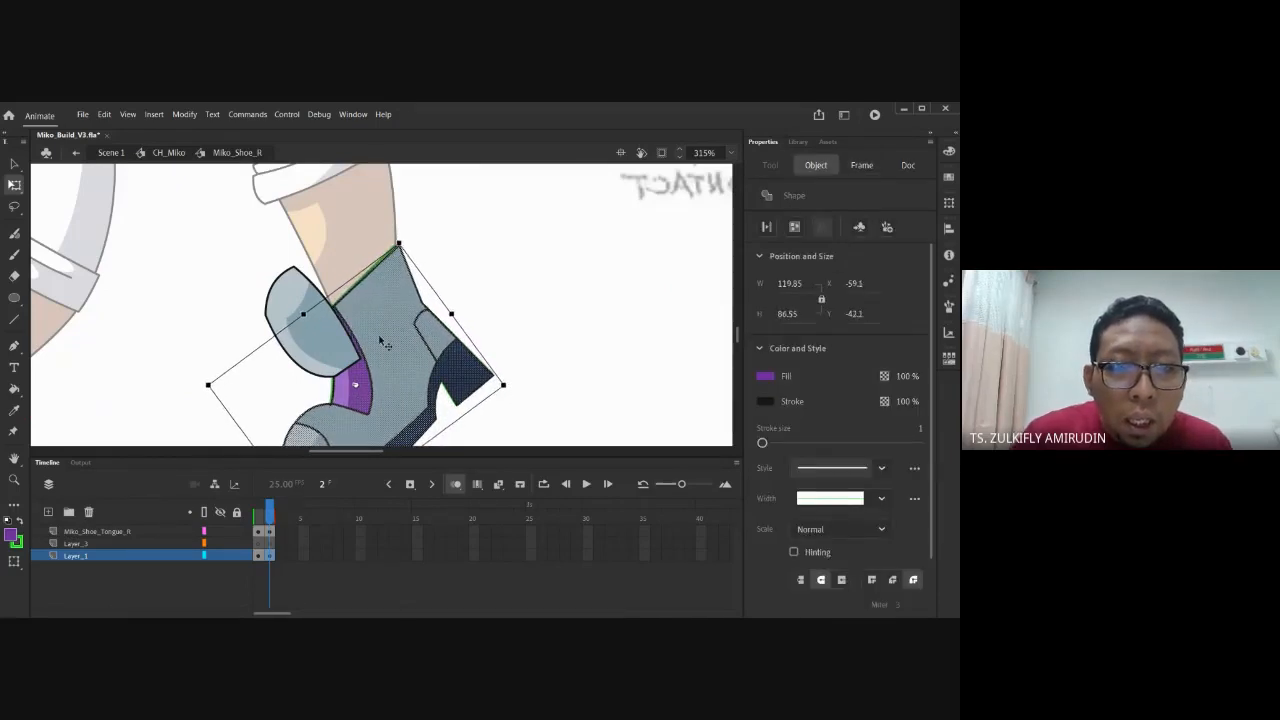
key("Left")
key("Left")
key("Left")
key("Left")
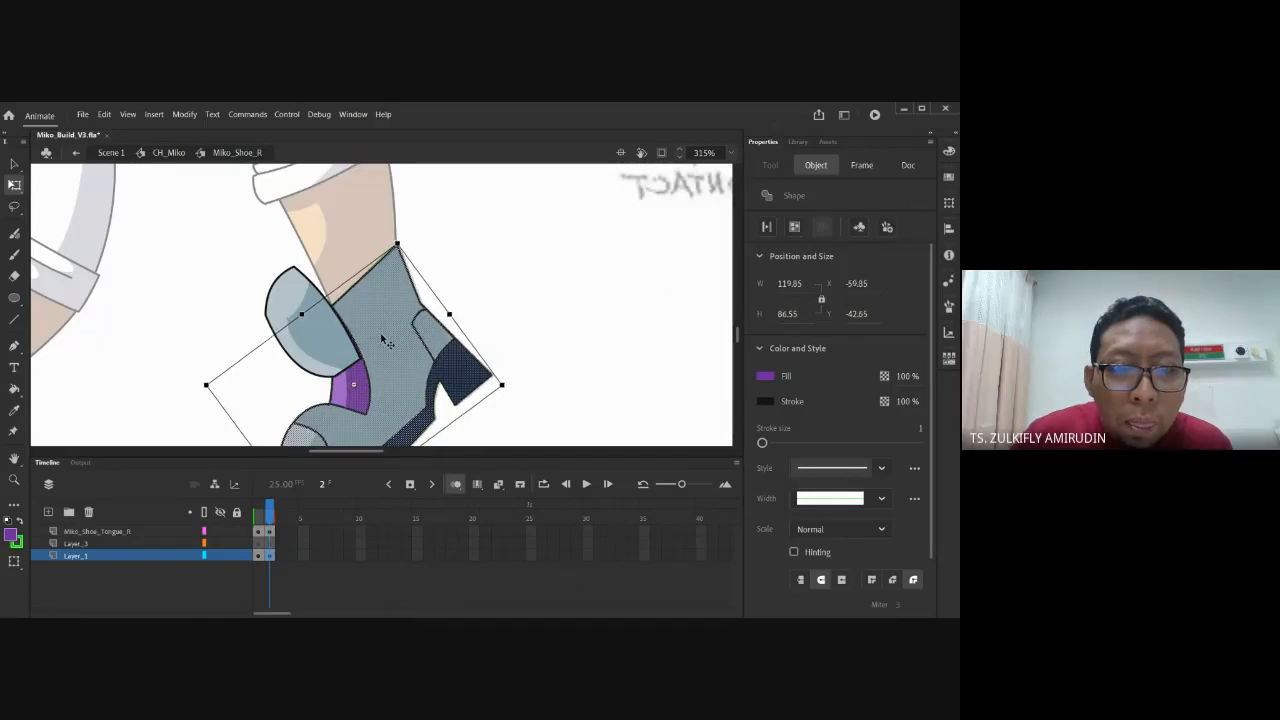
Return to CH_Miko and turn off onion skinning
left_click(512, 322)
key("ctrl+minus")
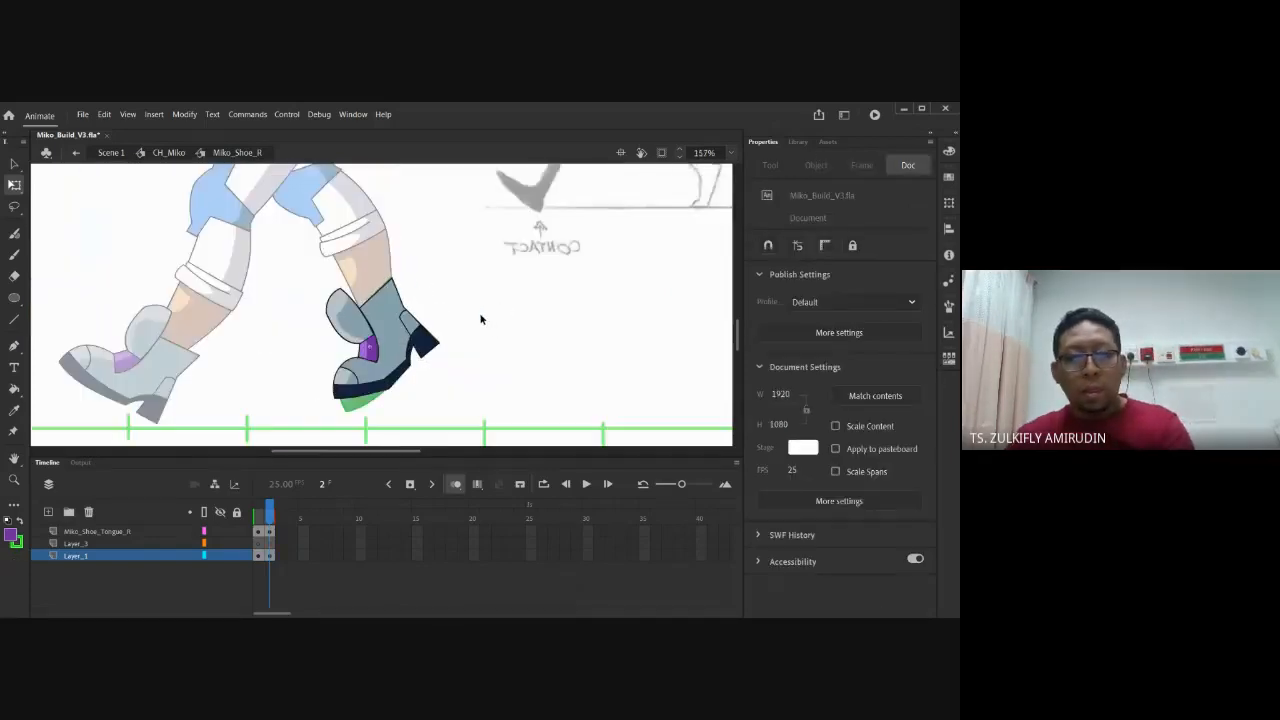
double_click(508, 358)
left_click(494, 392)
left_click(455, 484)
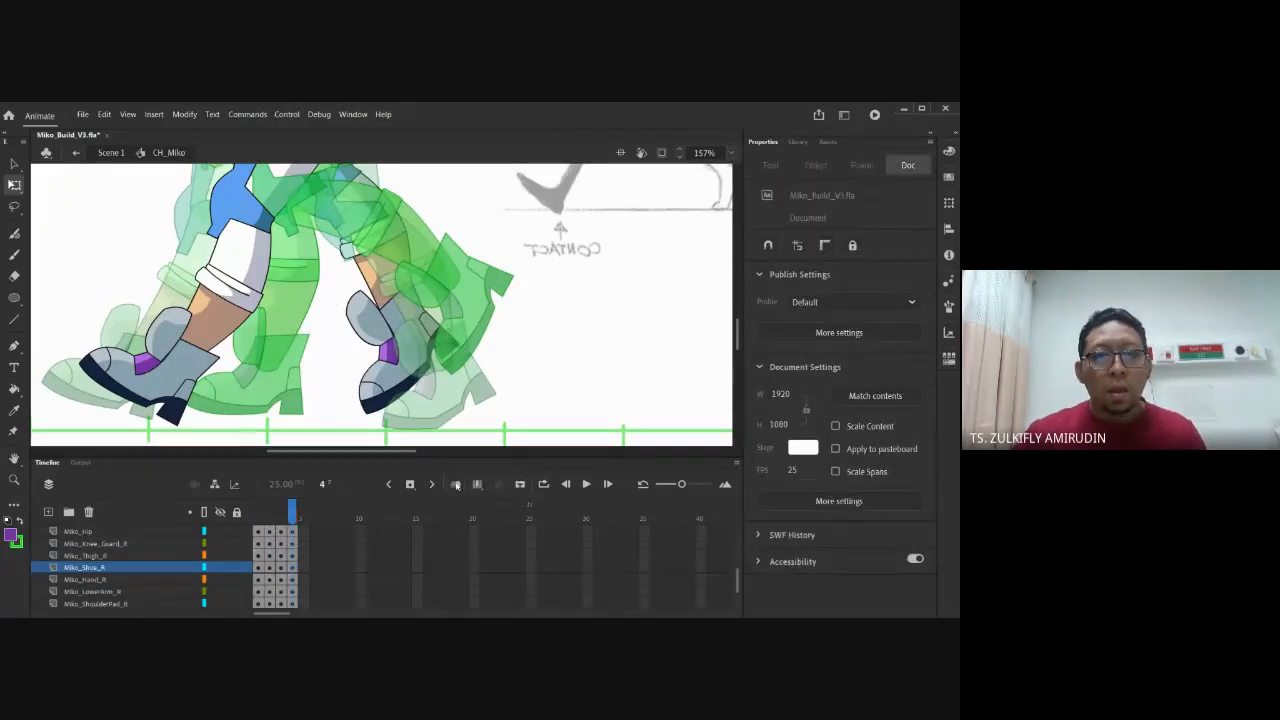
Switch Miko_Shoe_R in frame 4 to its second frame with the Frame Picker
left_click(401, 376)
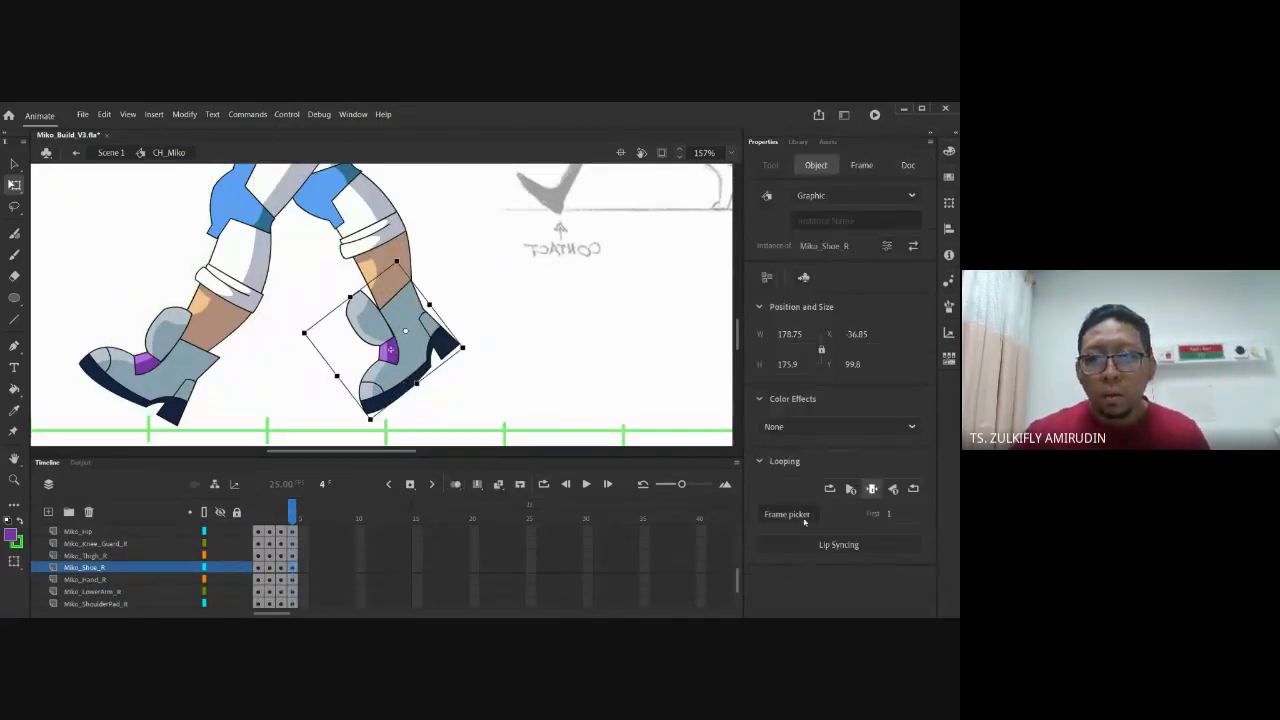
left_click(804, 521)
left_click(848, 406)
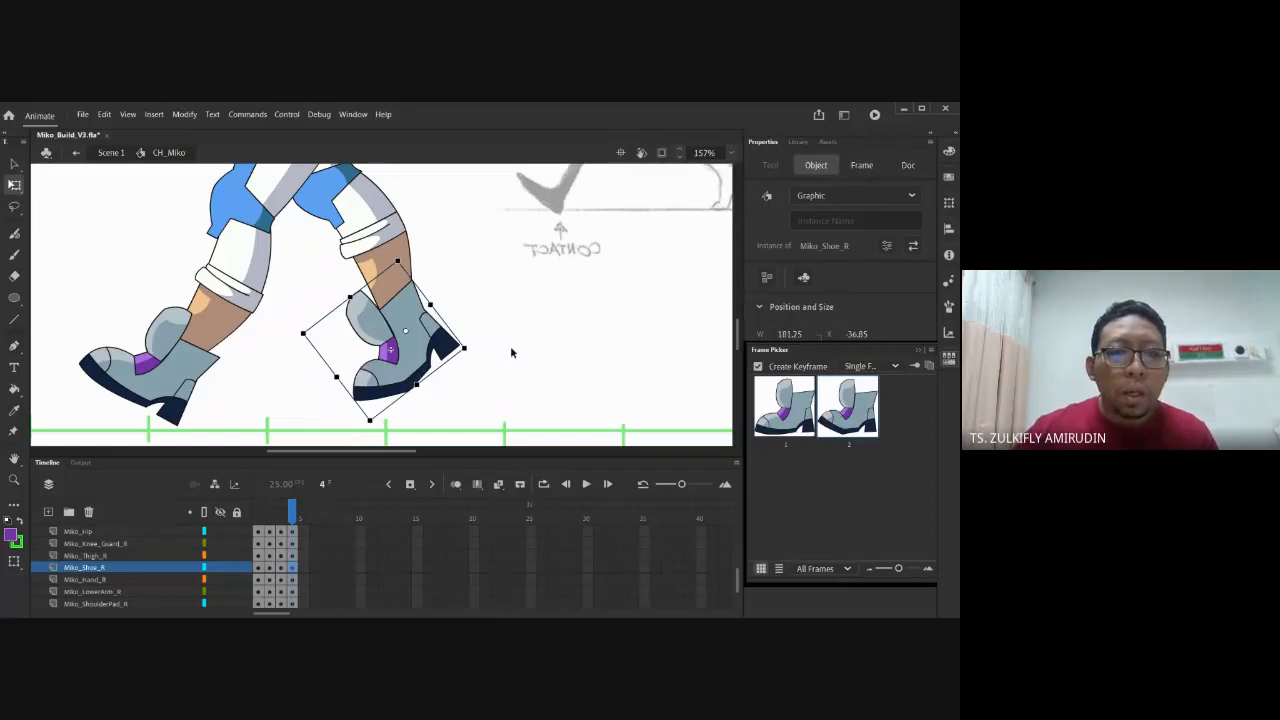
left_click(510, 346)
key("ctrl+minus")
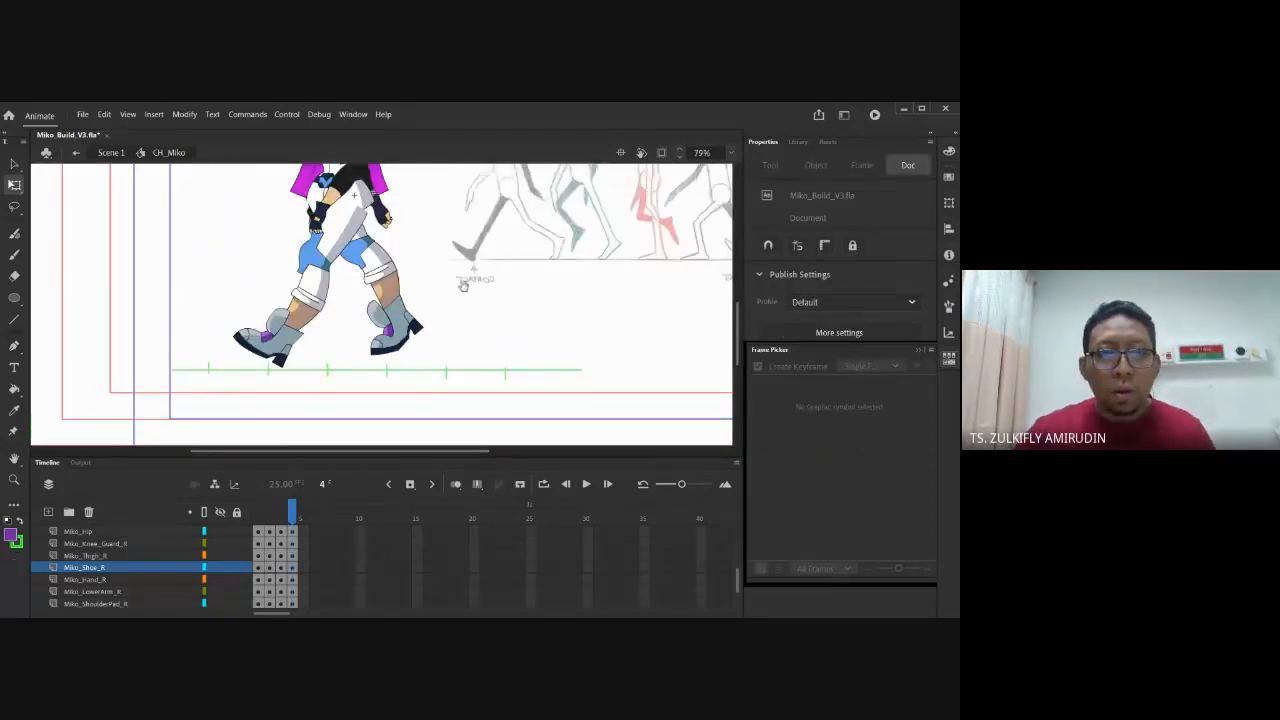
left_click_drag(463, 286, 466, 346)
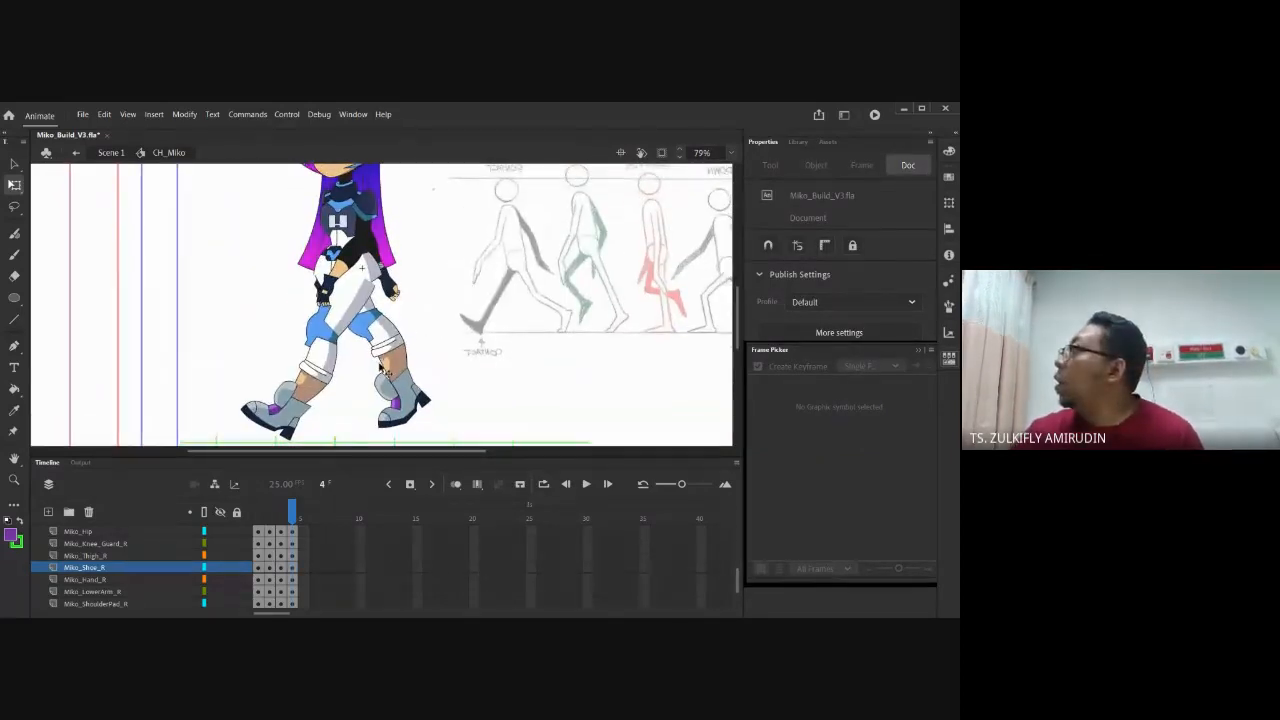
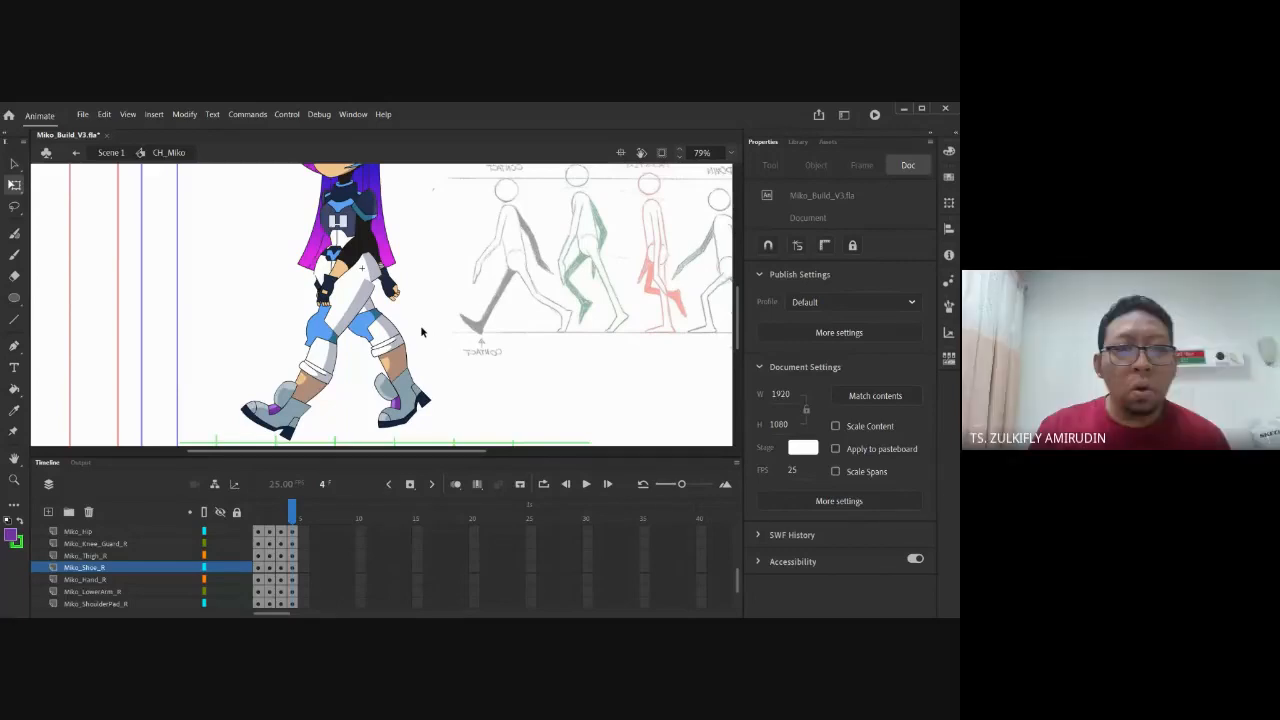
Compare the poses in frames 1, 2 and 4, and rotate Miko_Thigh_L slightly further forward in frame 4
key("ctrl+minus")
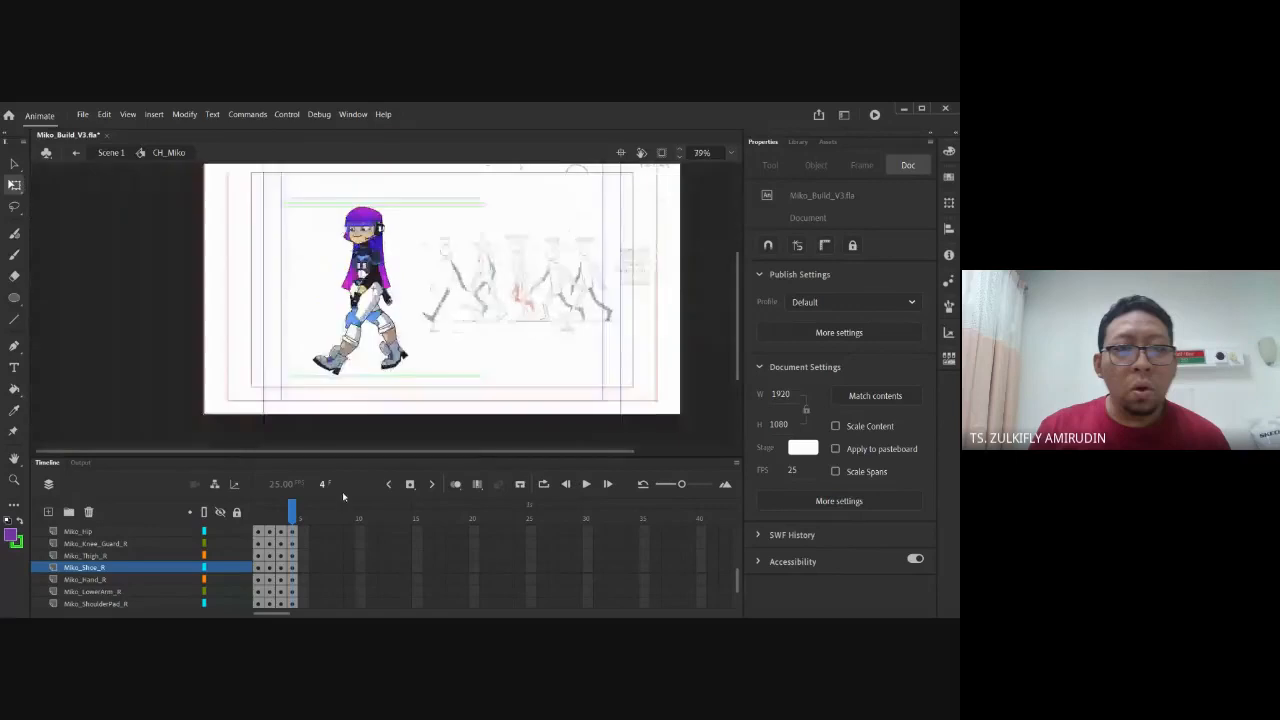
left_click(268, 517)
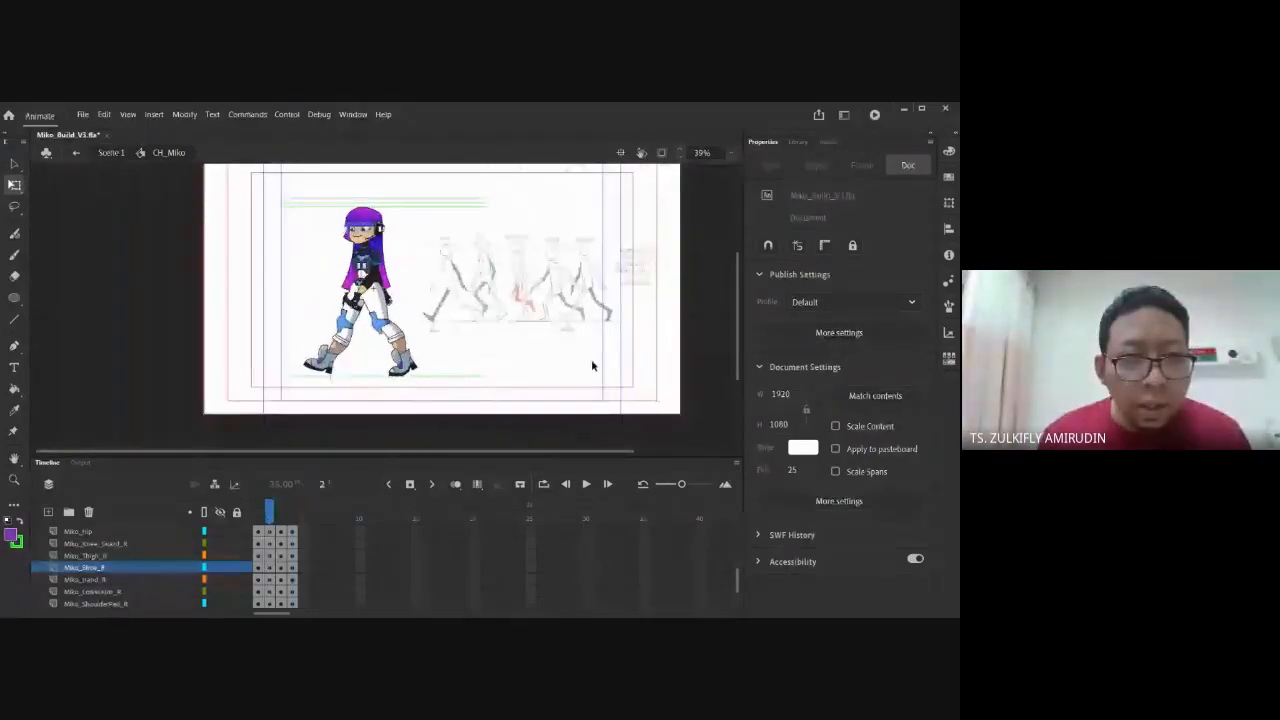
left_click(256, 517)
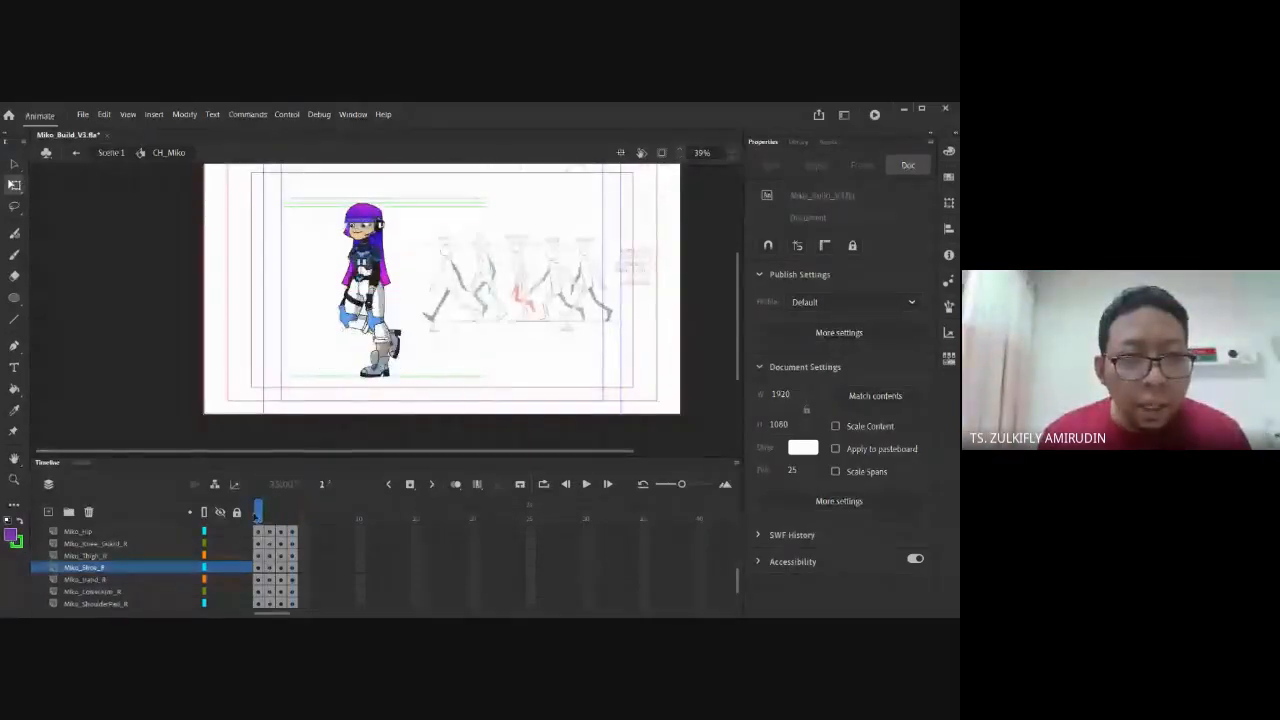
left_click(269, 519)
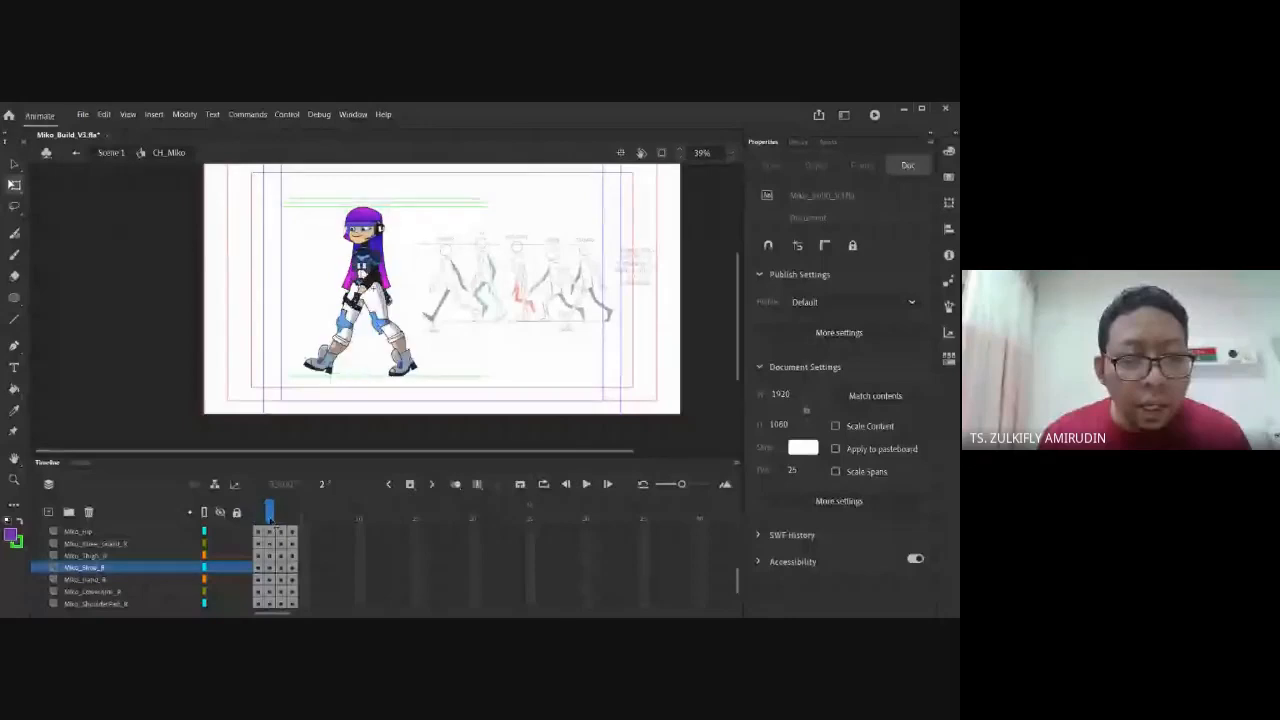
left_click(290, 523)
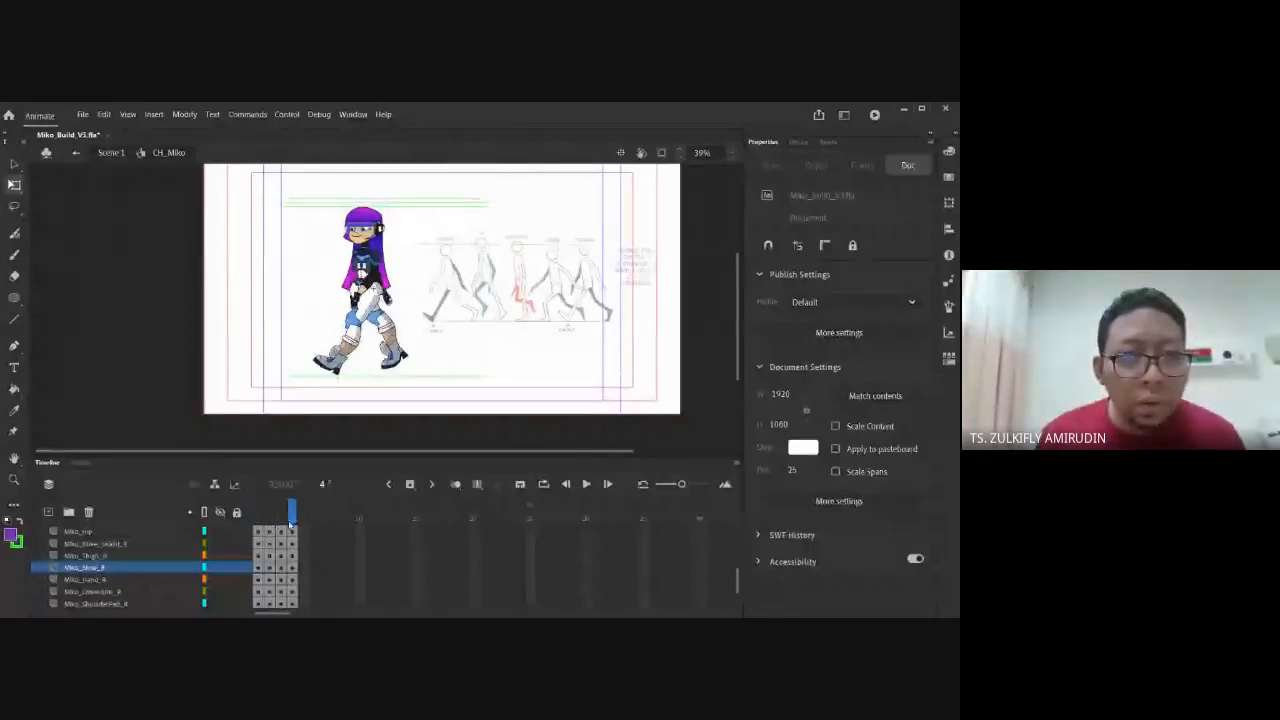
left_click(352, 316)
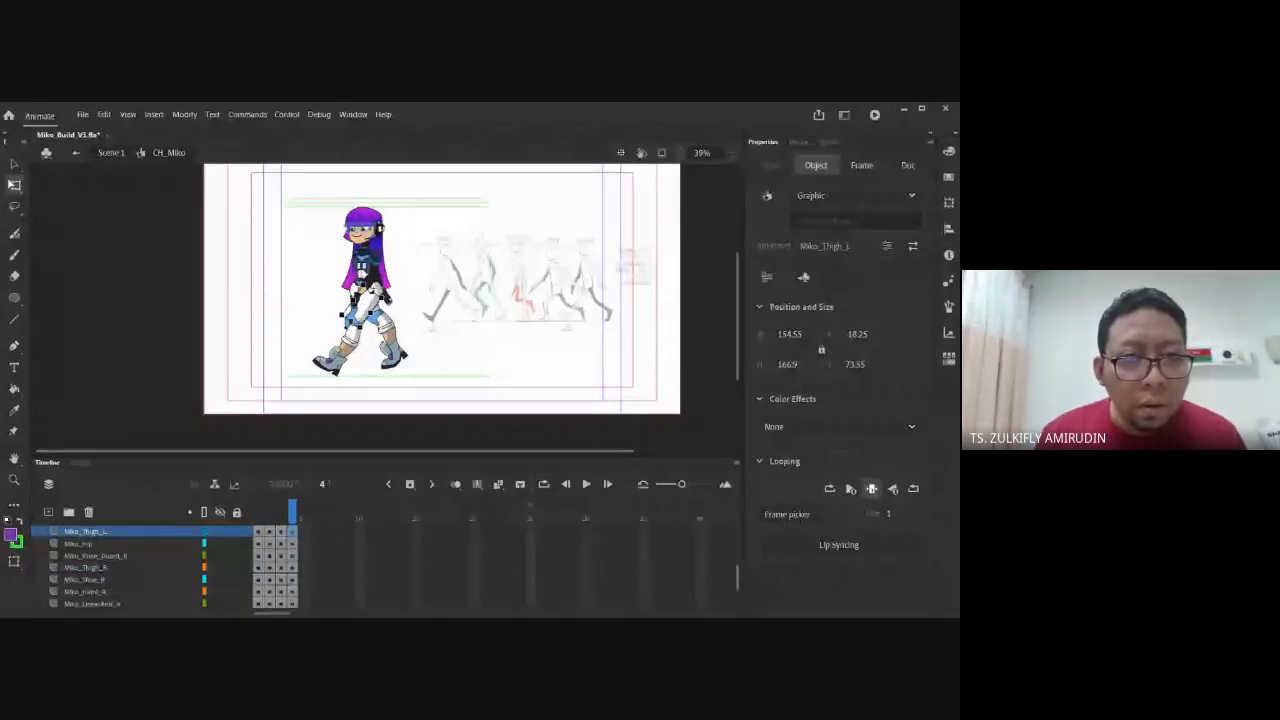
left_click_drag(341, 316, 400, 336)
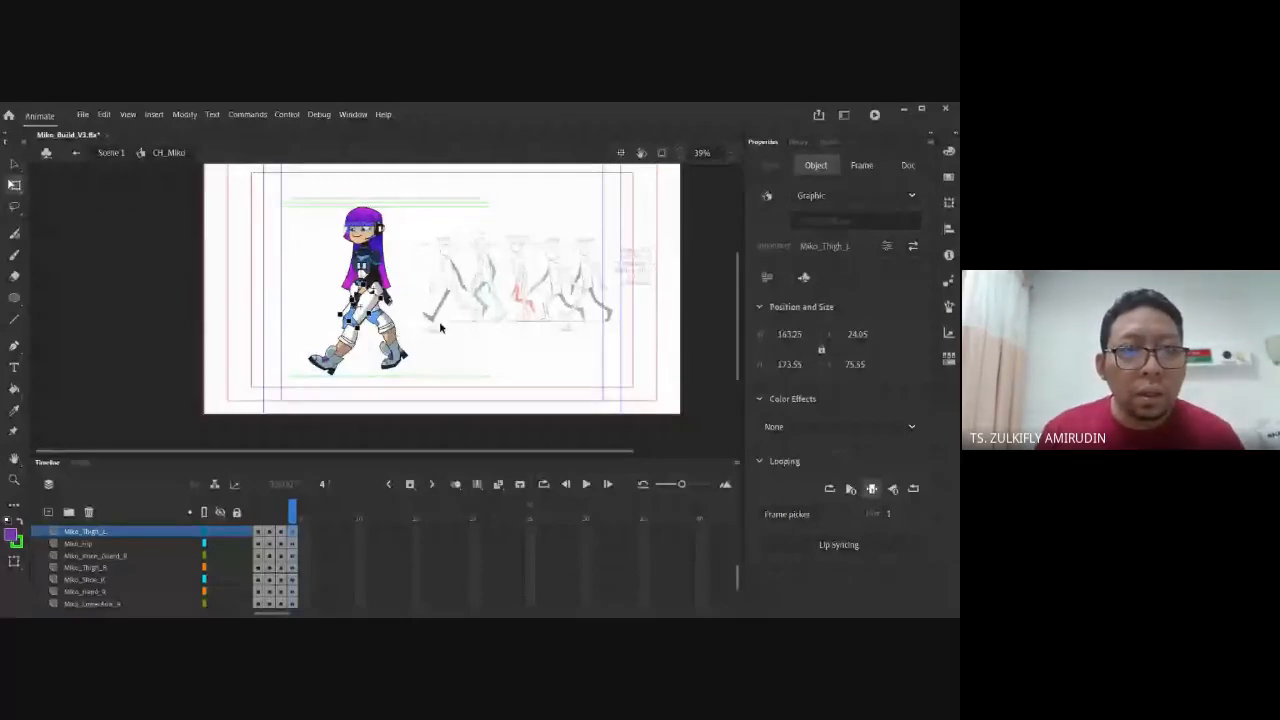
Rotate Miko_Thigh_R in frame 4 so the trailing leg extends further back and its shoe lowers towards the ground line
scroll(440, 327, "up", 2)
left_click(325, 268)
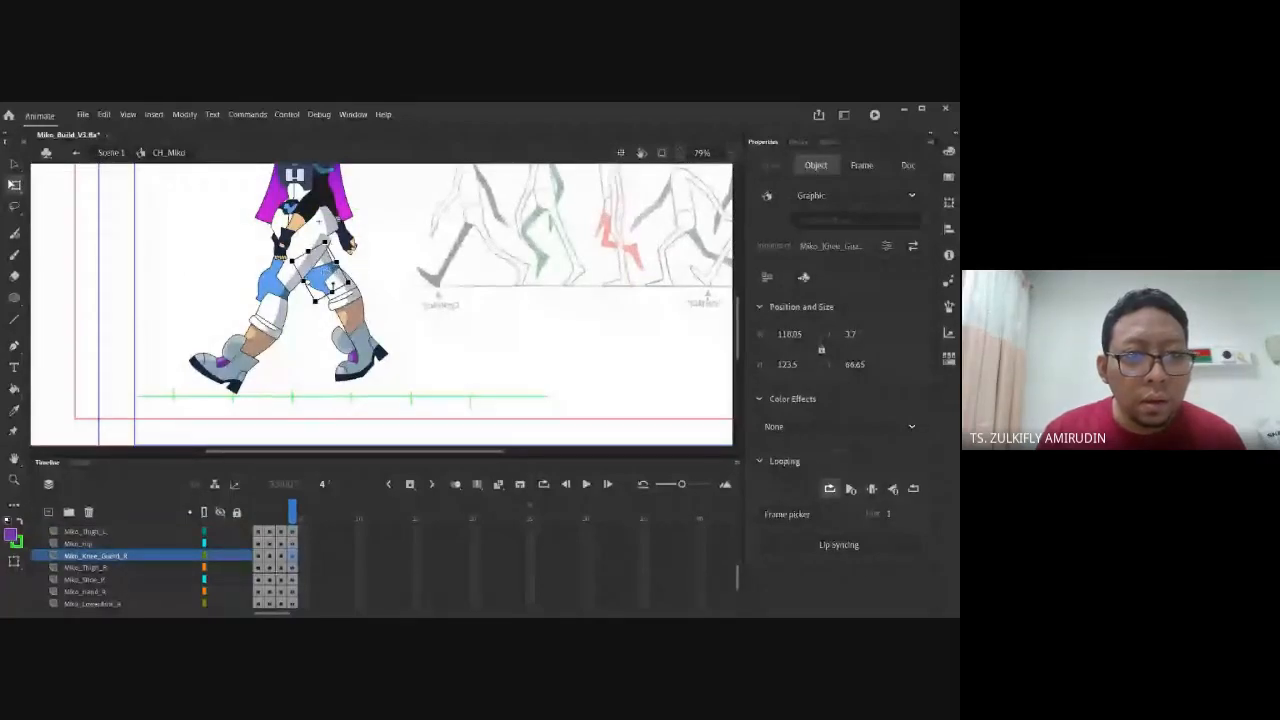
left_click(330, 266)
left_click_drag(338, 266, 347, 281)
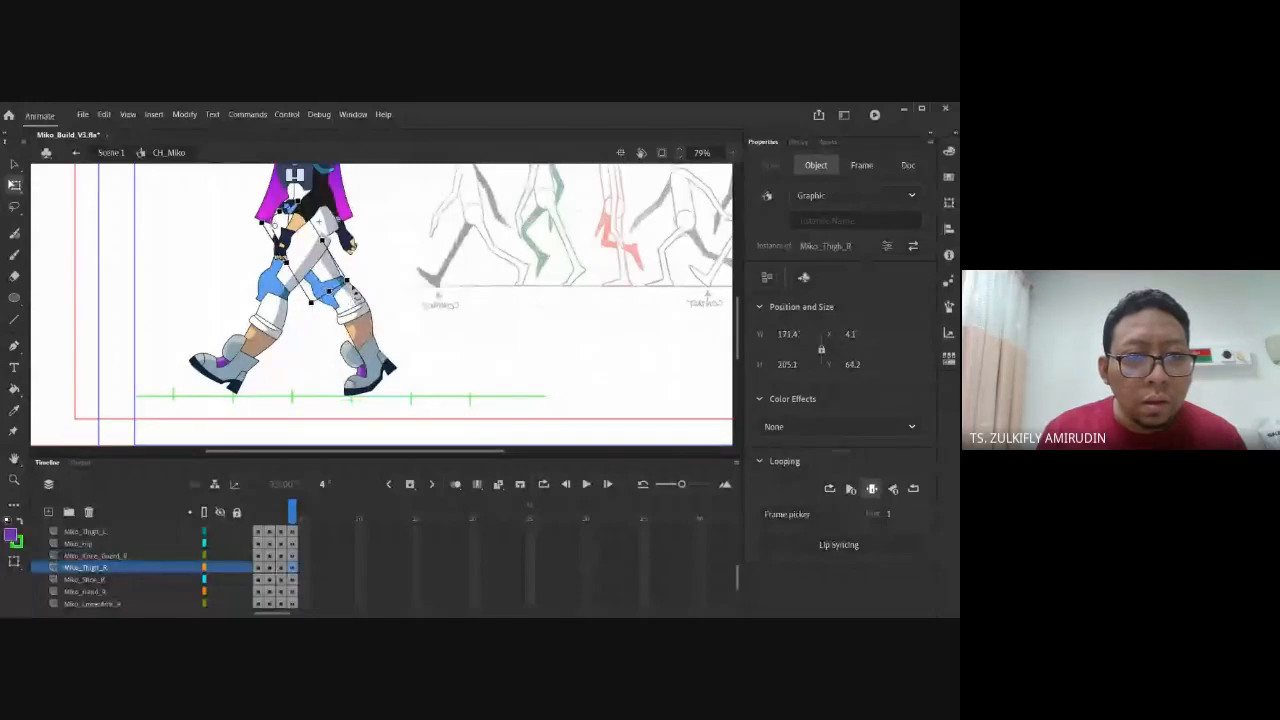
left_click_drag(348, 283, 361, 294)
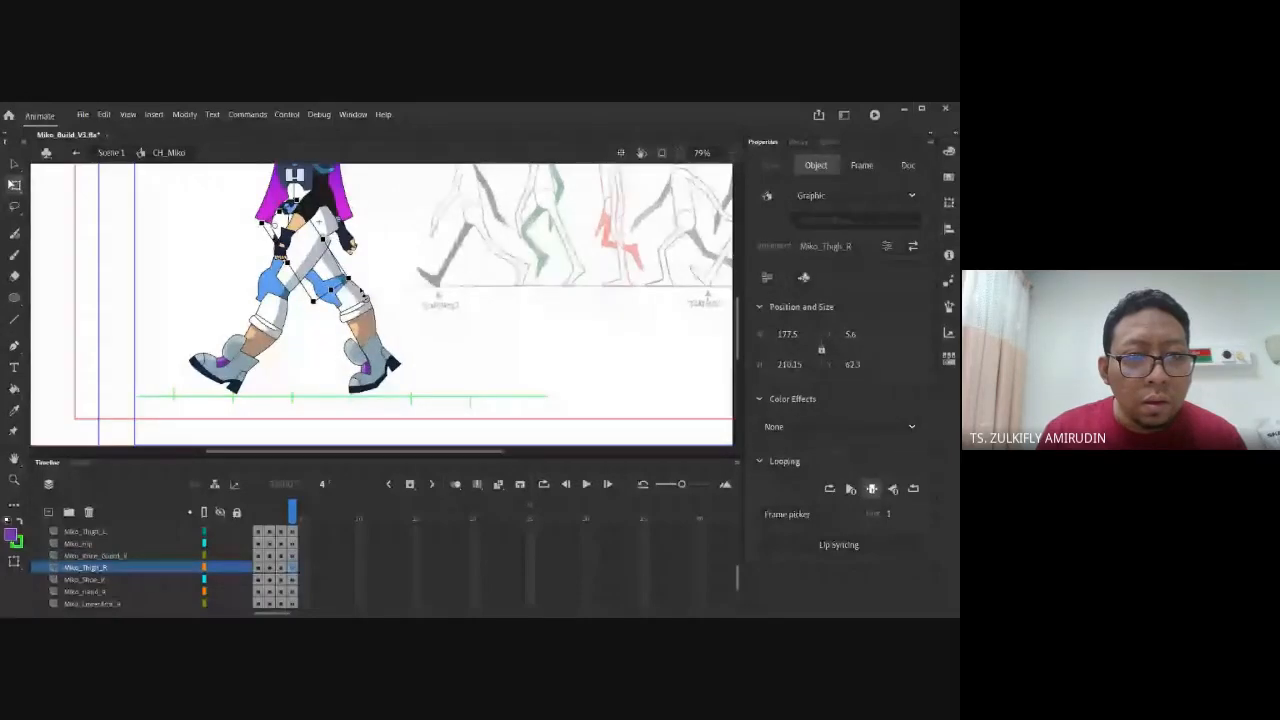
Check Miko_Calves_R and Miko_Shoe_R of the trailing leg in frame 4 against the ground line and the walk reference
left_click(380, 327)
left_click(378, 330)
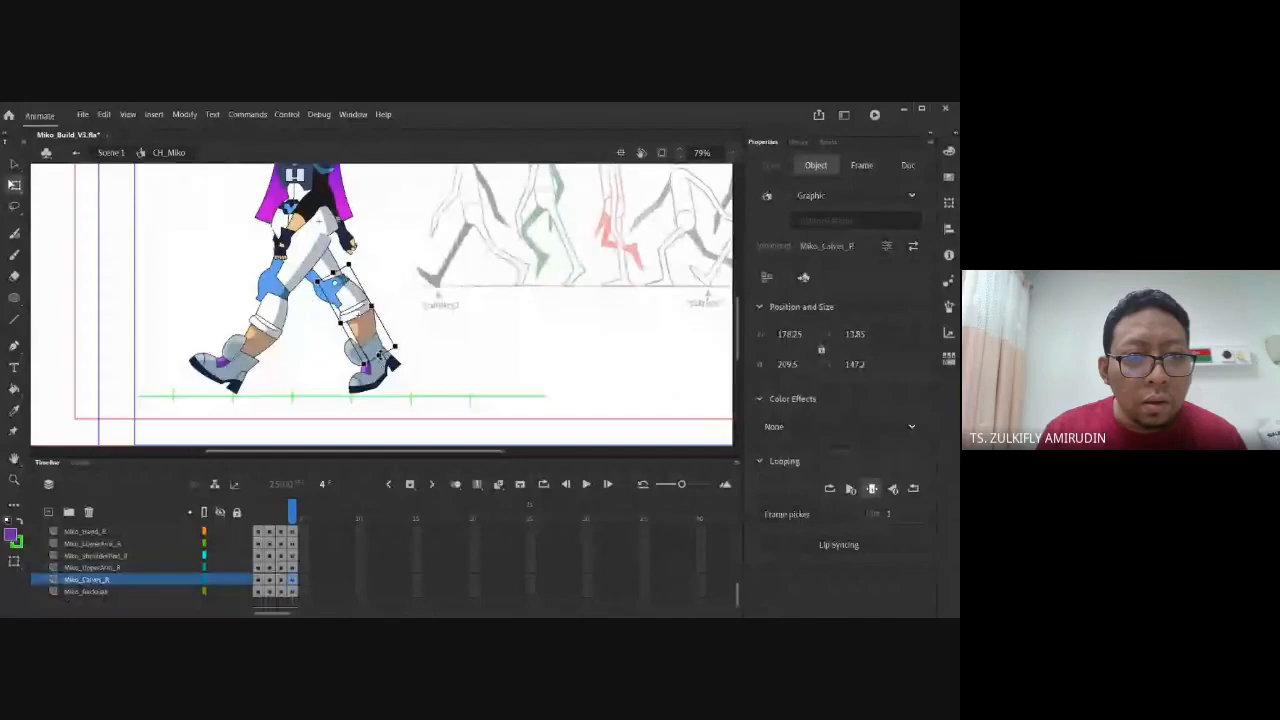
left_click(458, 374)
left_click(372, 378)
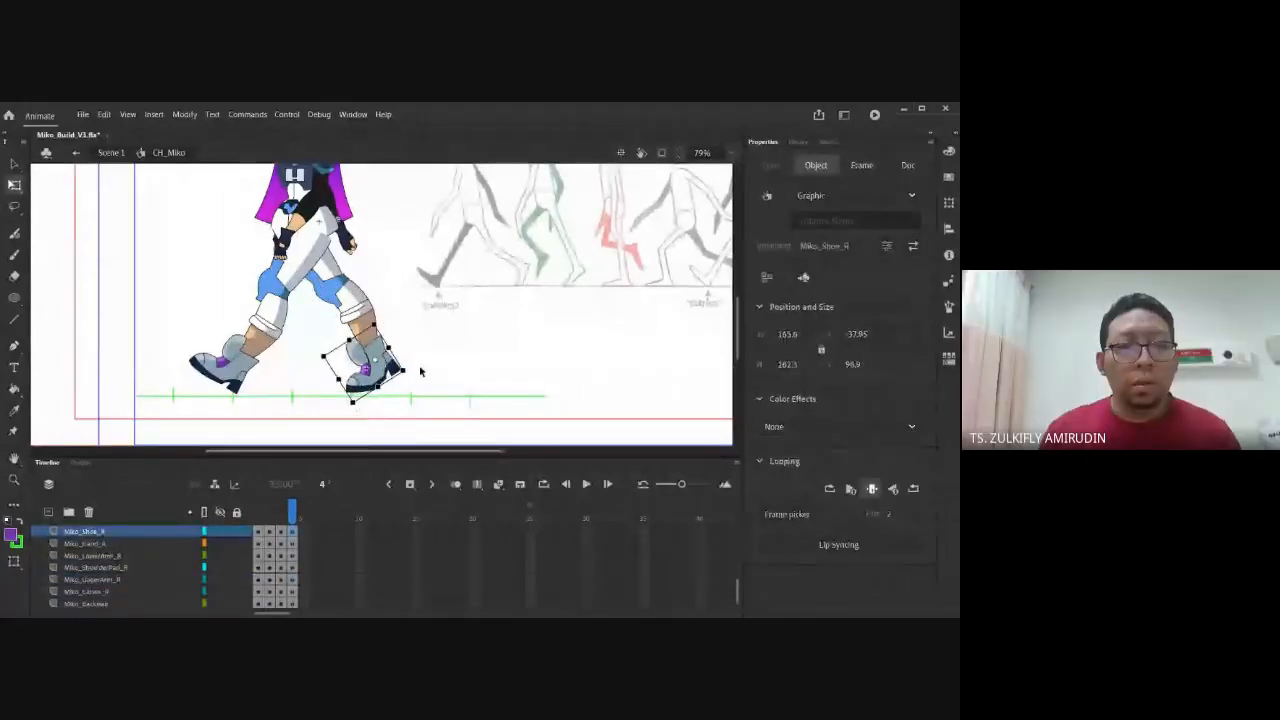
left_click(463, 323)
left_click_drag(463, 323, 477, 369)
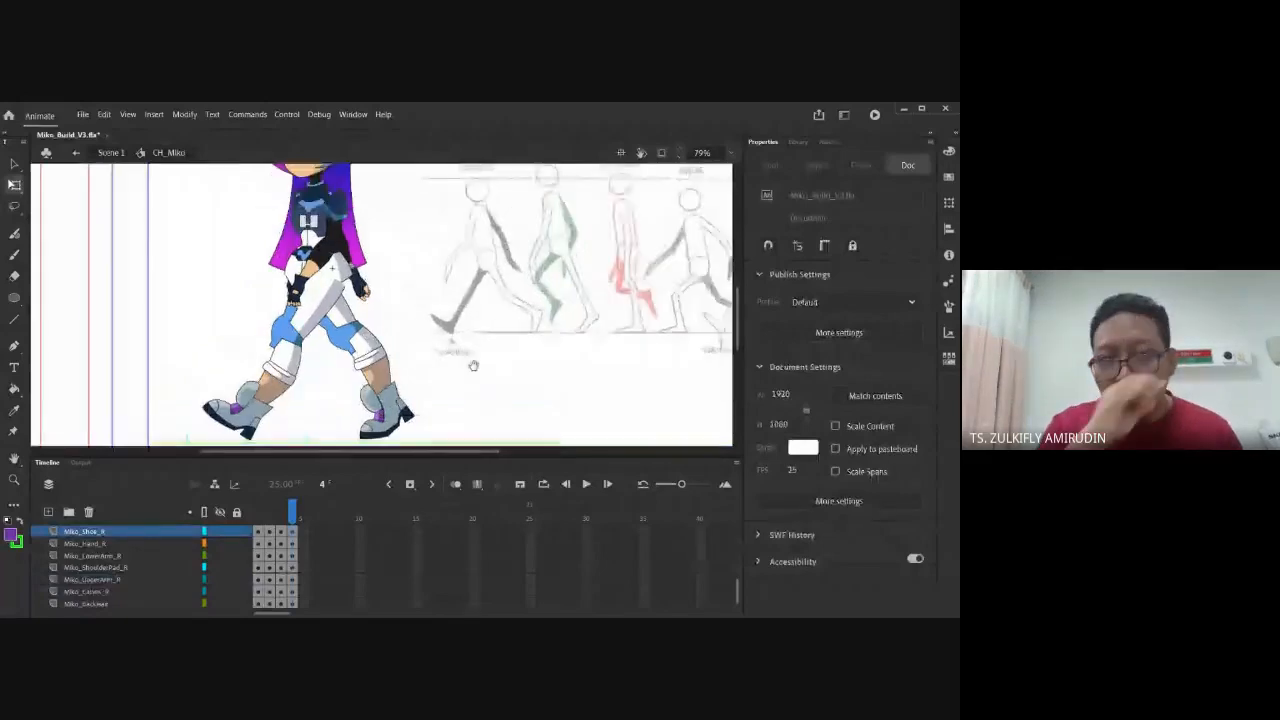
Rotate Miko_UpperArm_L in frame 4 so the whole arm swings behind the body, following the contact pose in the reference
left_click(350, 212)
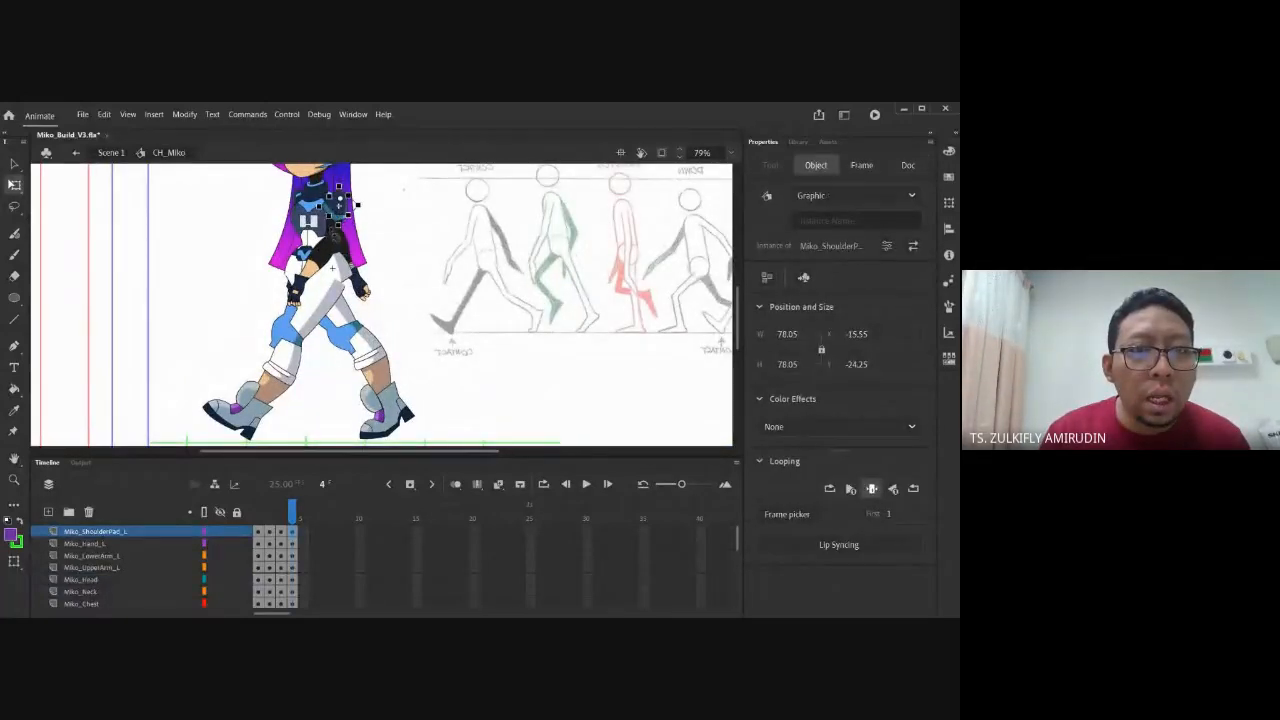
left_click(468, 243)
left_click(338, 237)
left_click_drag(343, 263, 376, 314)
left_click(352, 305)
left_click_drag(422, 296, 277, 286)
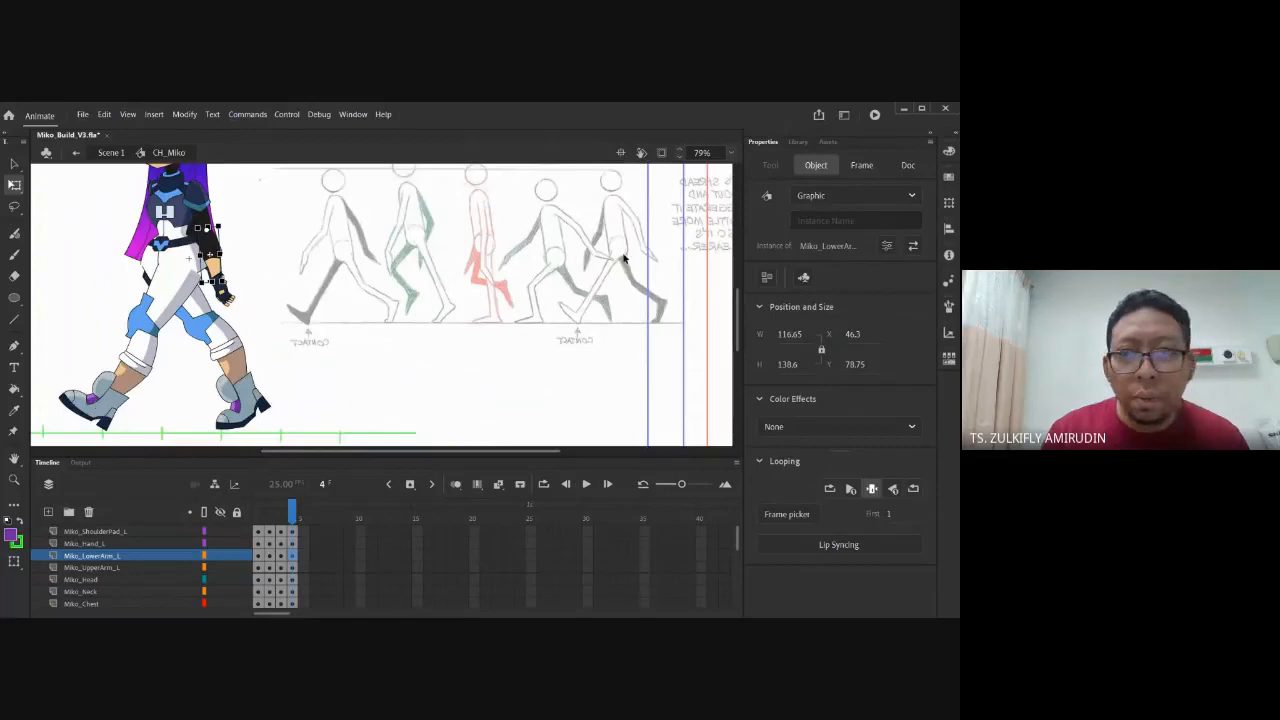
left_click_drag(630, 223, 606, 271)
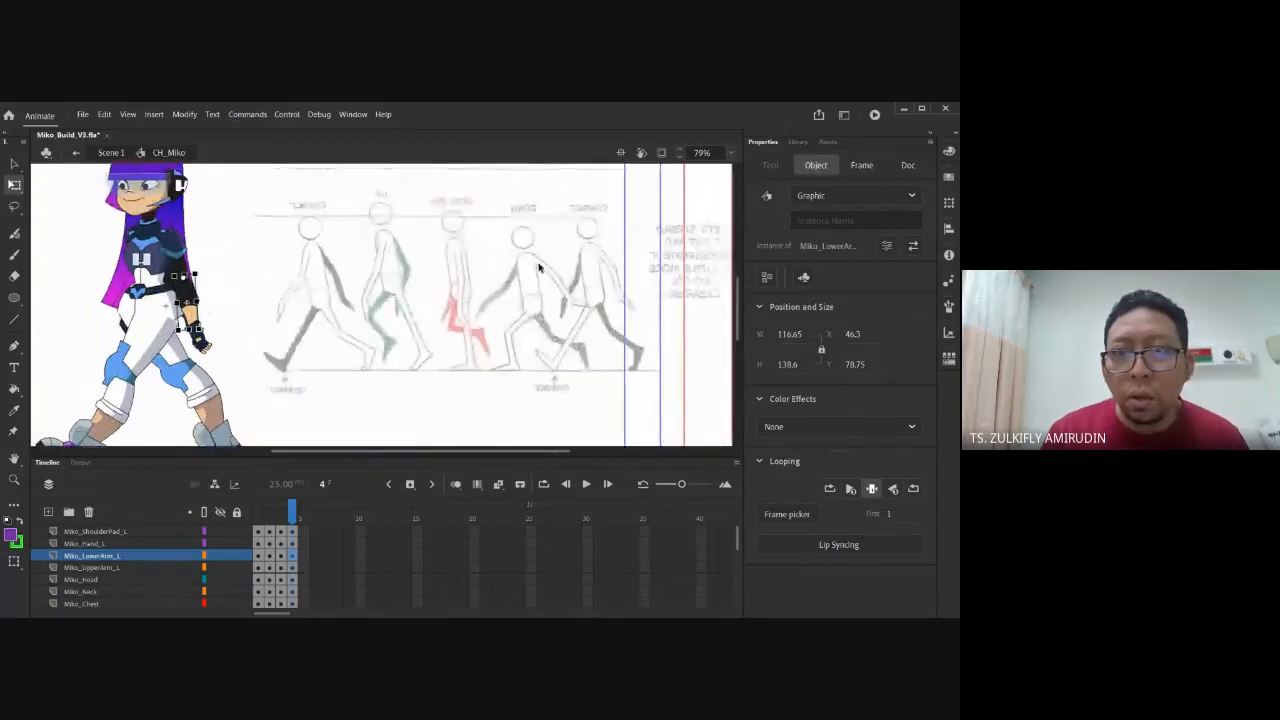
Rotate Miko_UpperArm_L slightly further back in frame 4 so the arm trails more clearly behind the torso
left_click(207, 266)
left_click(182, 263)
left_click_drag(195, 301, 213, 293)
left_click(213, 293)
left_click(196, 301)
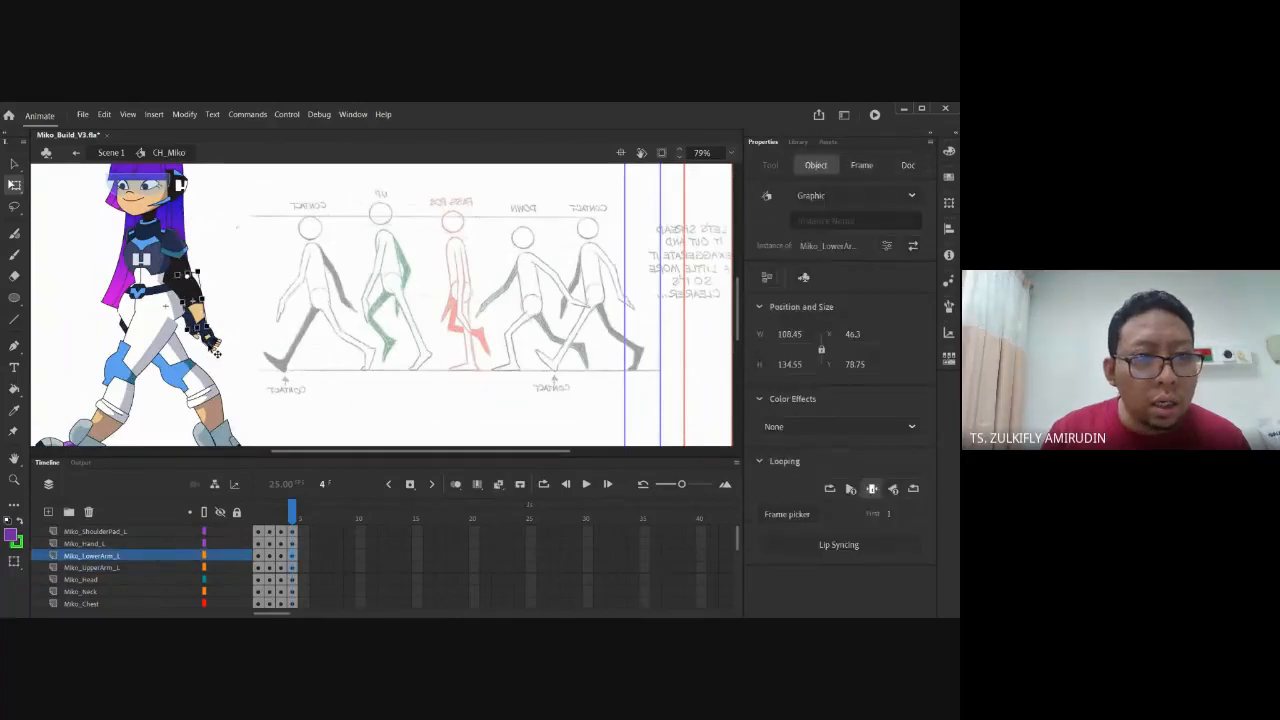
Refine Miko_Hand_L and rotate Miko_LowerArm_L in frame 4 so the forearm hangs more vertically
left_click(209, 340)
left_click_drag(220, 351, 215, 350)
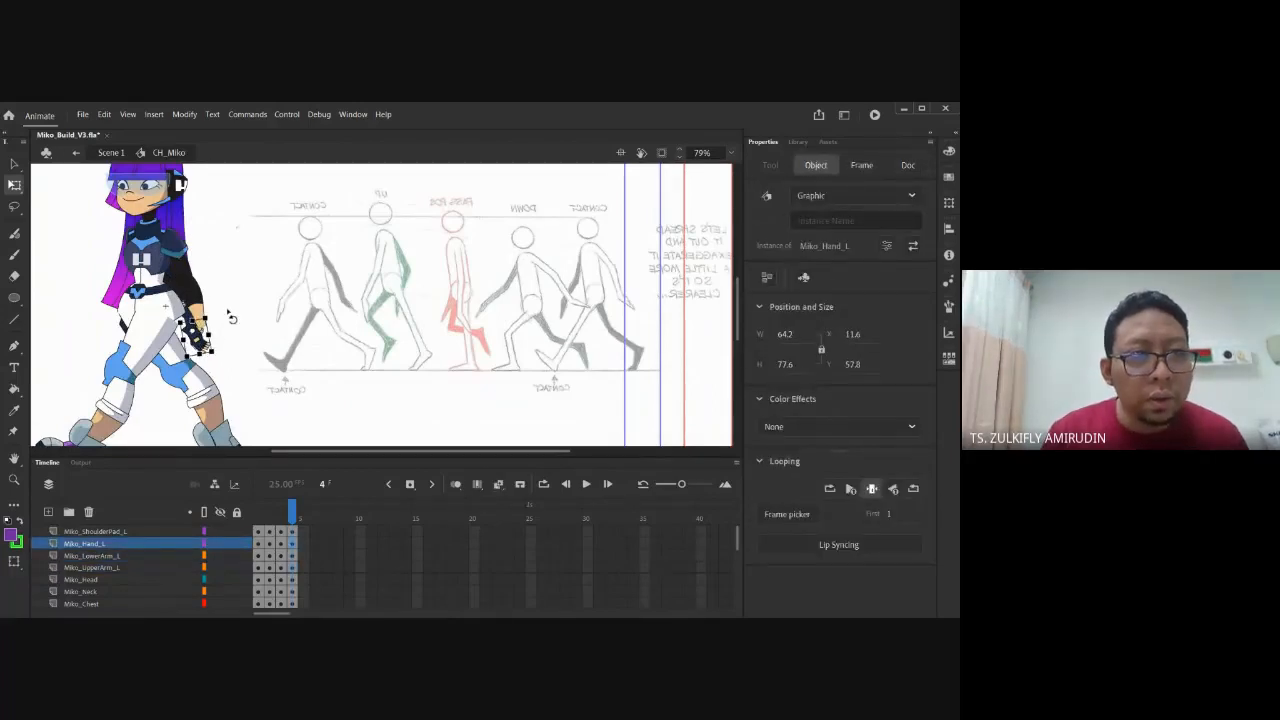
left_click(230, 315)
left_click(201, 304)
left_click_drag(218, 342, 204, 346)
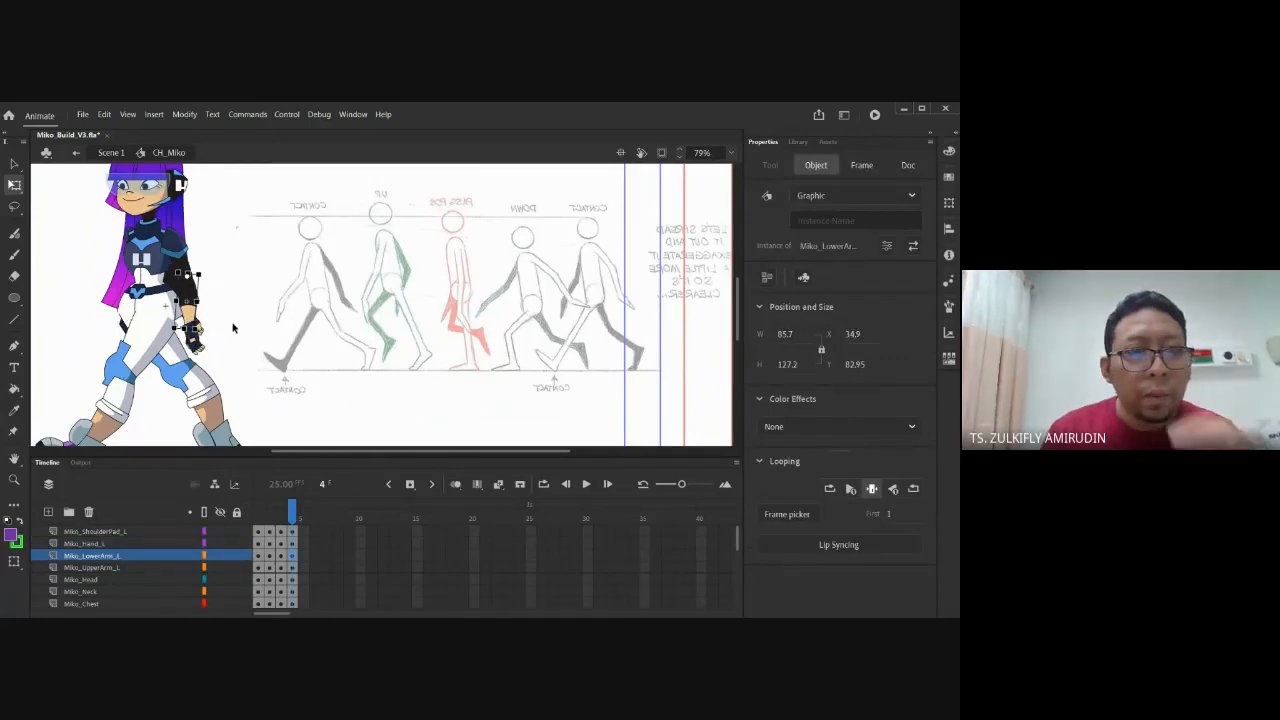
left_click(234, 325)
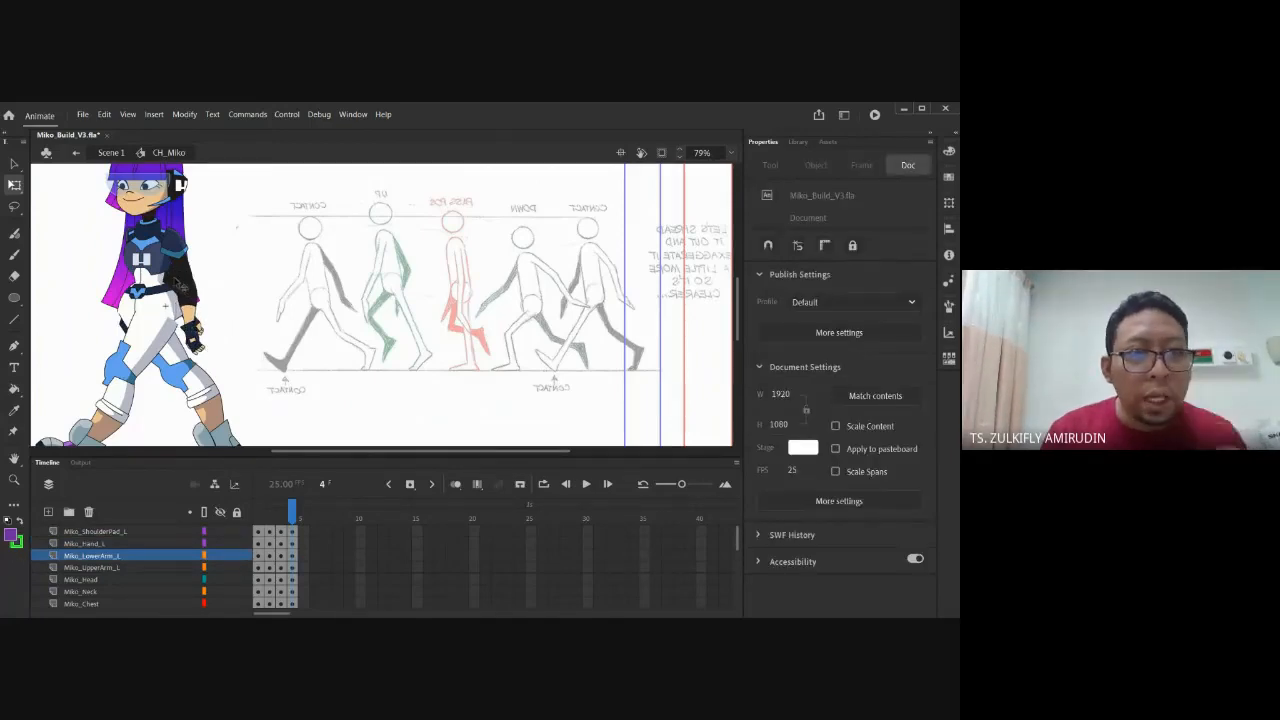
Select Miko_UpperArm_R in frame 4 and rotate it so the right arm swings forward in front of the body
left_click(178, 284)
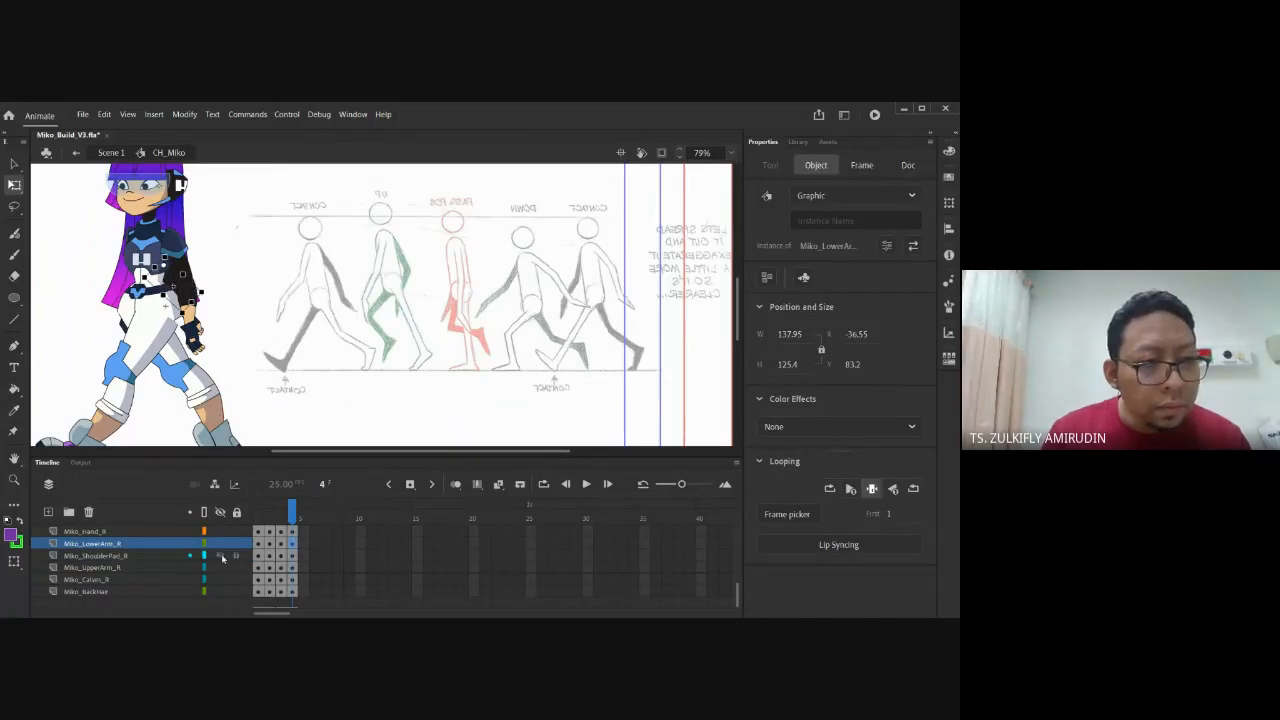
left_click(292, 567)
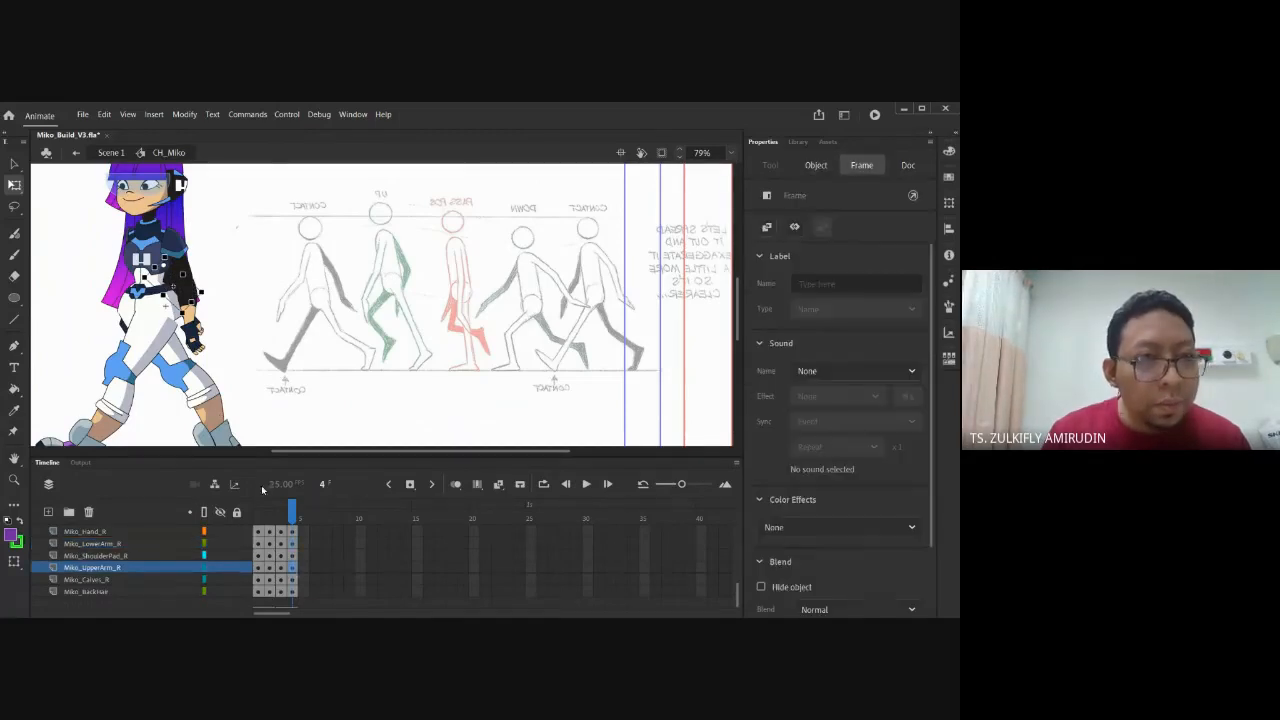
left_click_drag(173, 283, 67, 296)
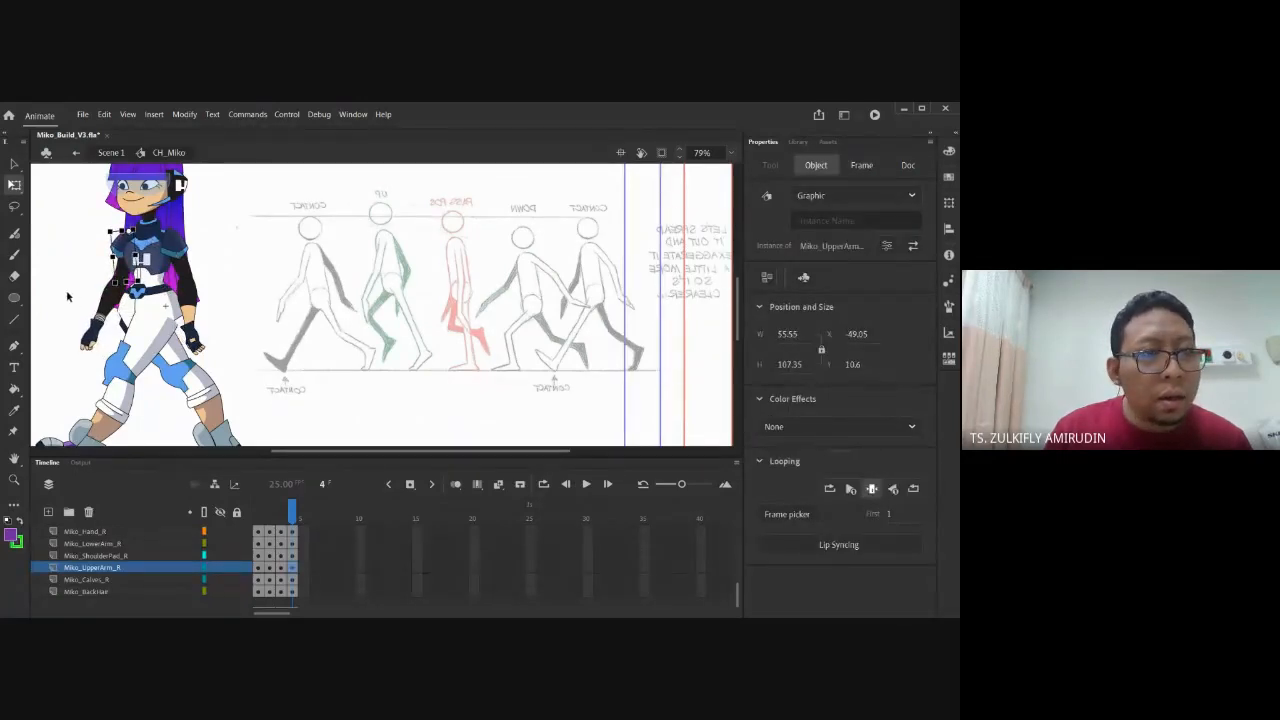
Rotate Miko_LowerArm_R and Miko_Hand_R in frame 4 to bend the forward arm and angle its hand naturally
left_click(112, 300)
left_click_drag(129, 338, 108, 338)
left_click(88, 340)
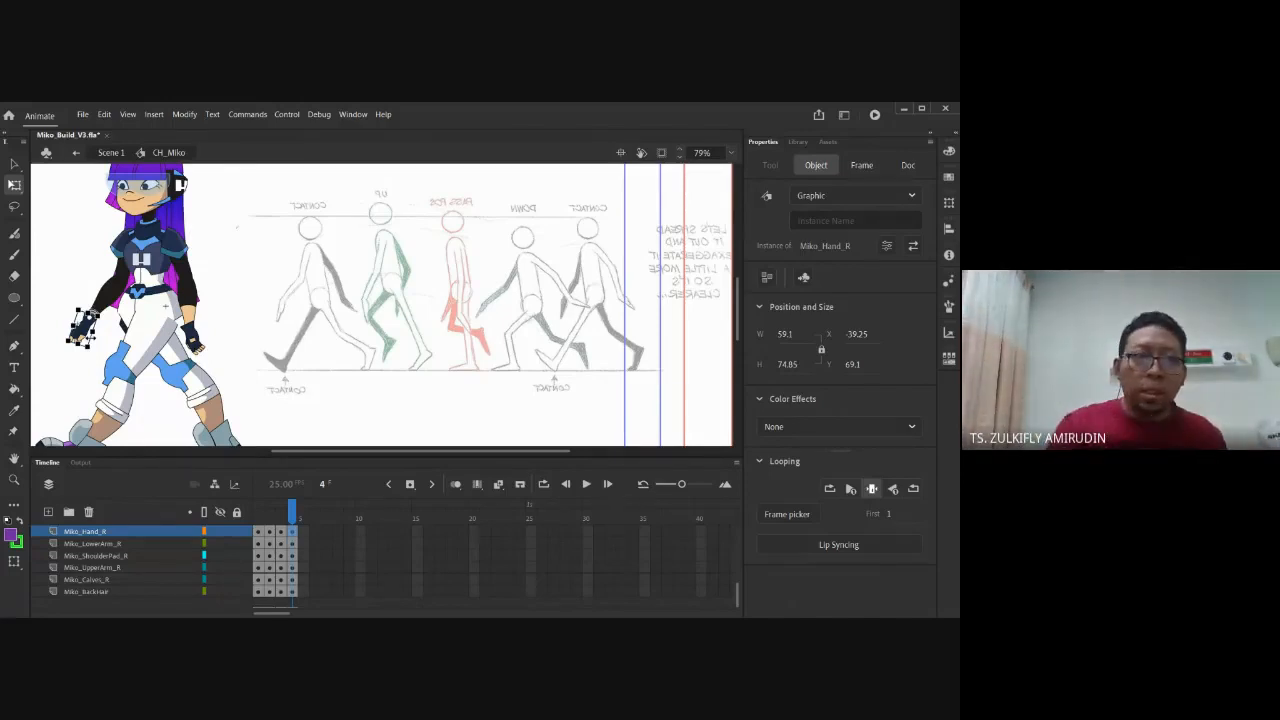
left_click_drag(64, 345, 68, 350)
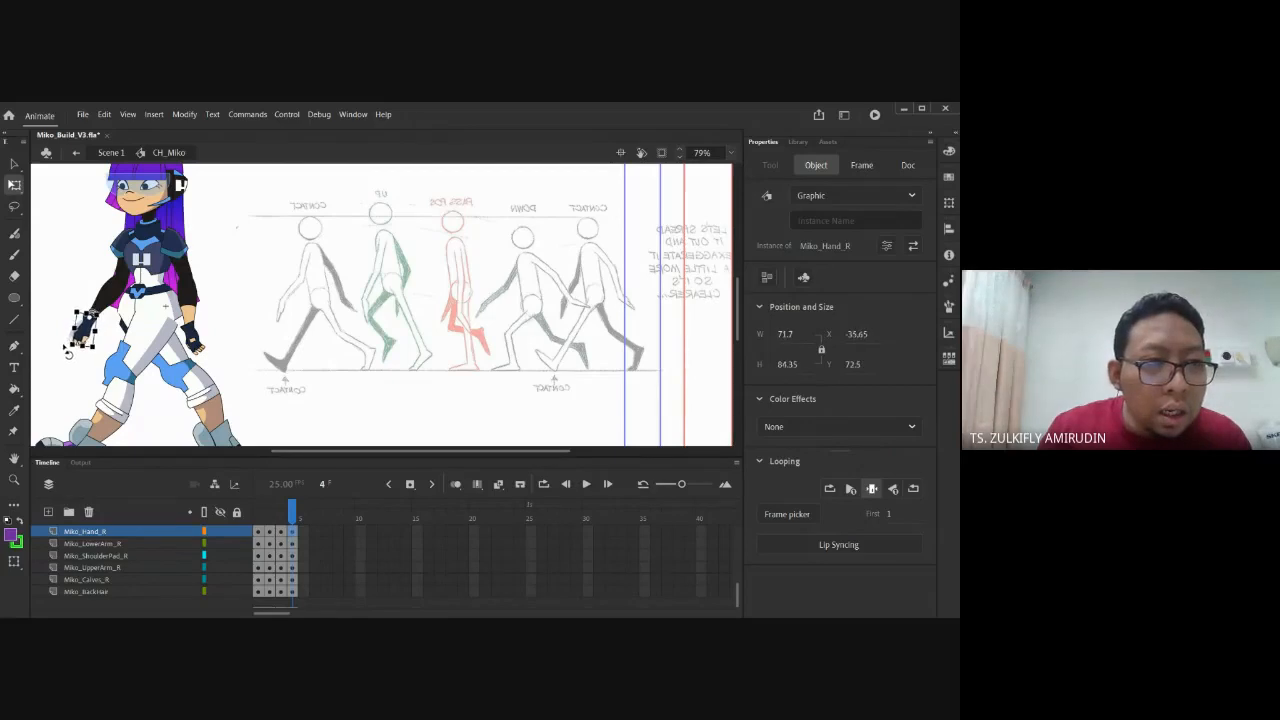
left_click(243, 313)
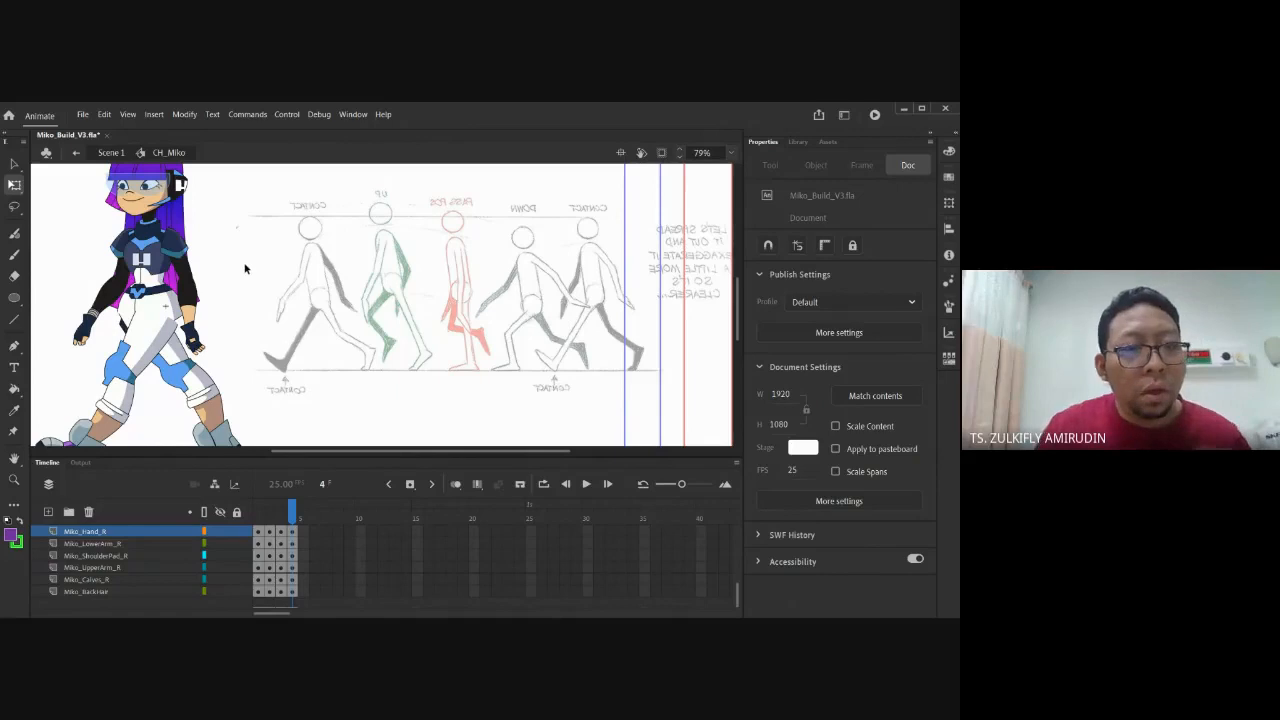
Step back and forth through frames 1 to 4 to compare the walk poses with the reference
key("ctrl+minus")
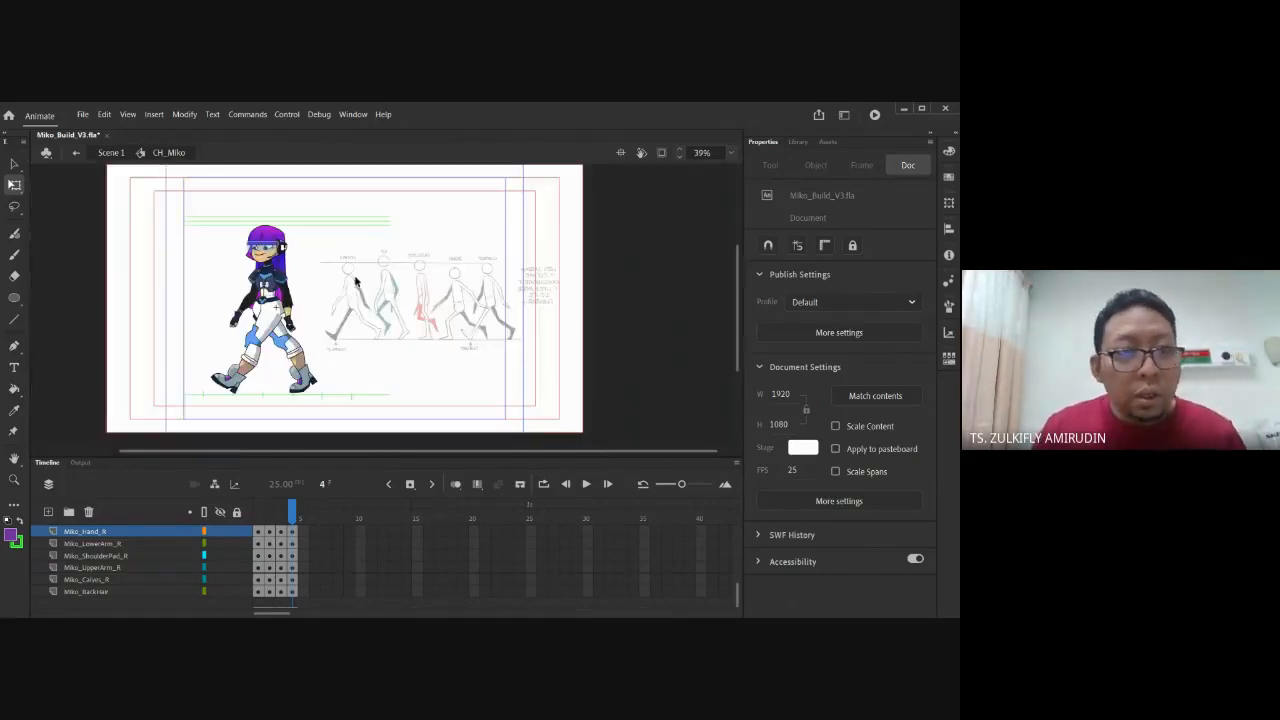
key("comma")
key("comma")
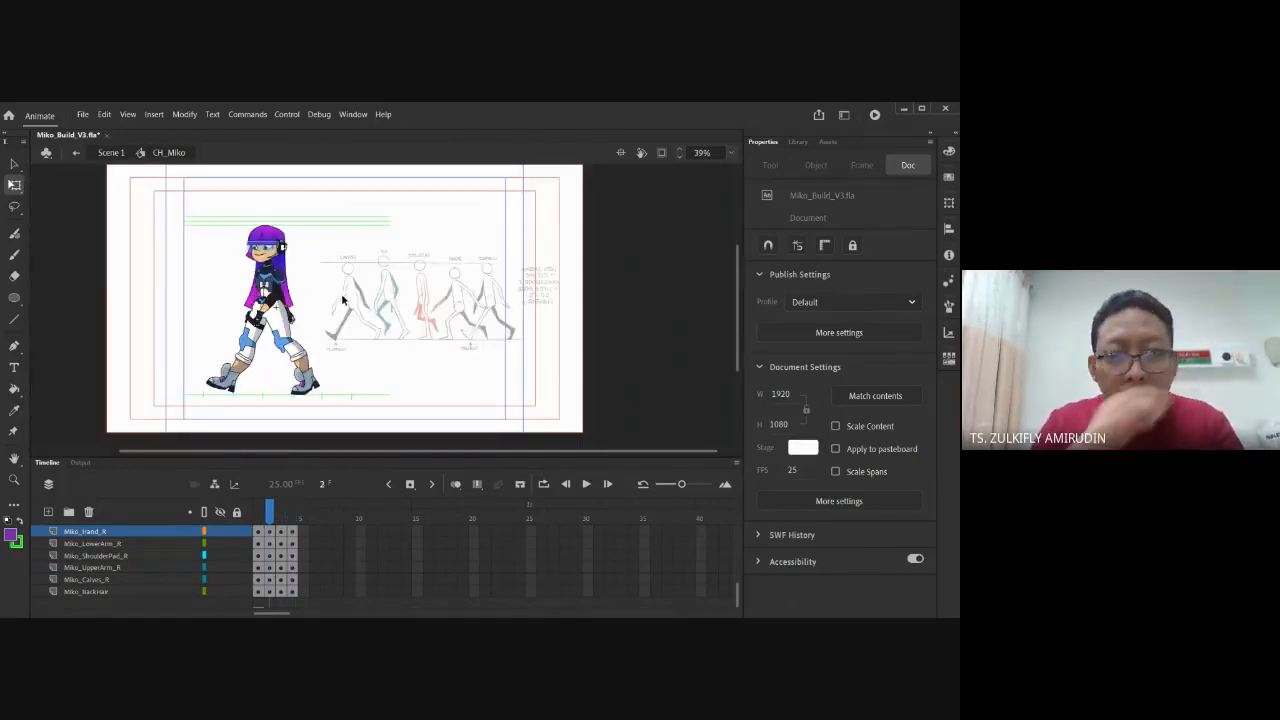
key("comma")
key("period")
key("period")
key("comma")
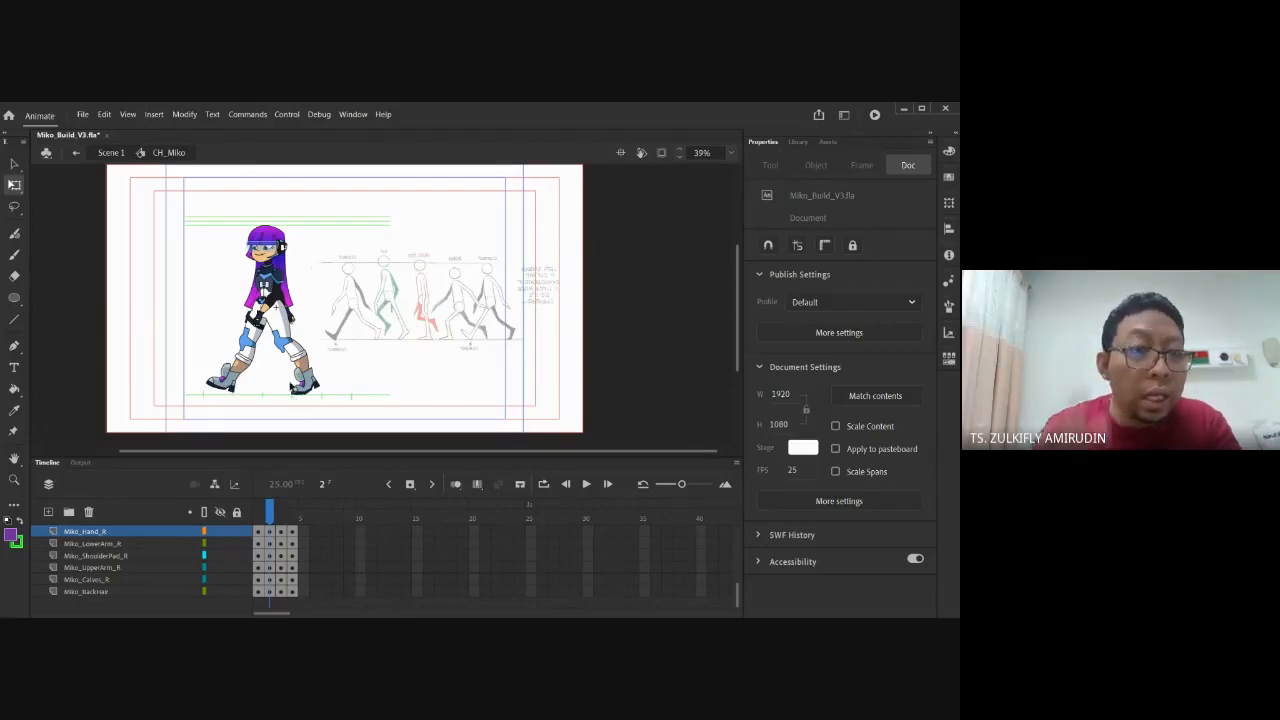
key("period")
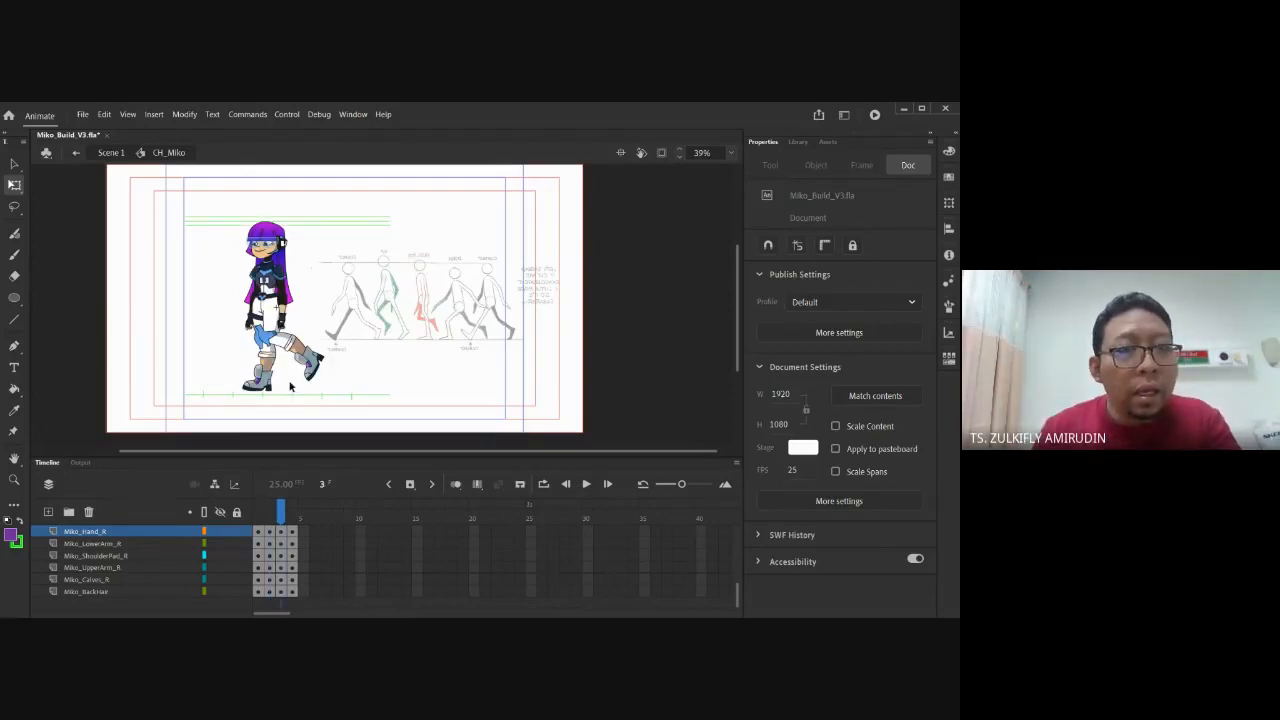
Step back and forth through frames 1 to 4 to compare the character's walk poses
key("comma")
key("period")
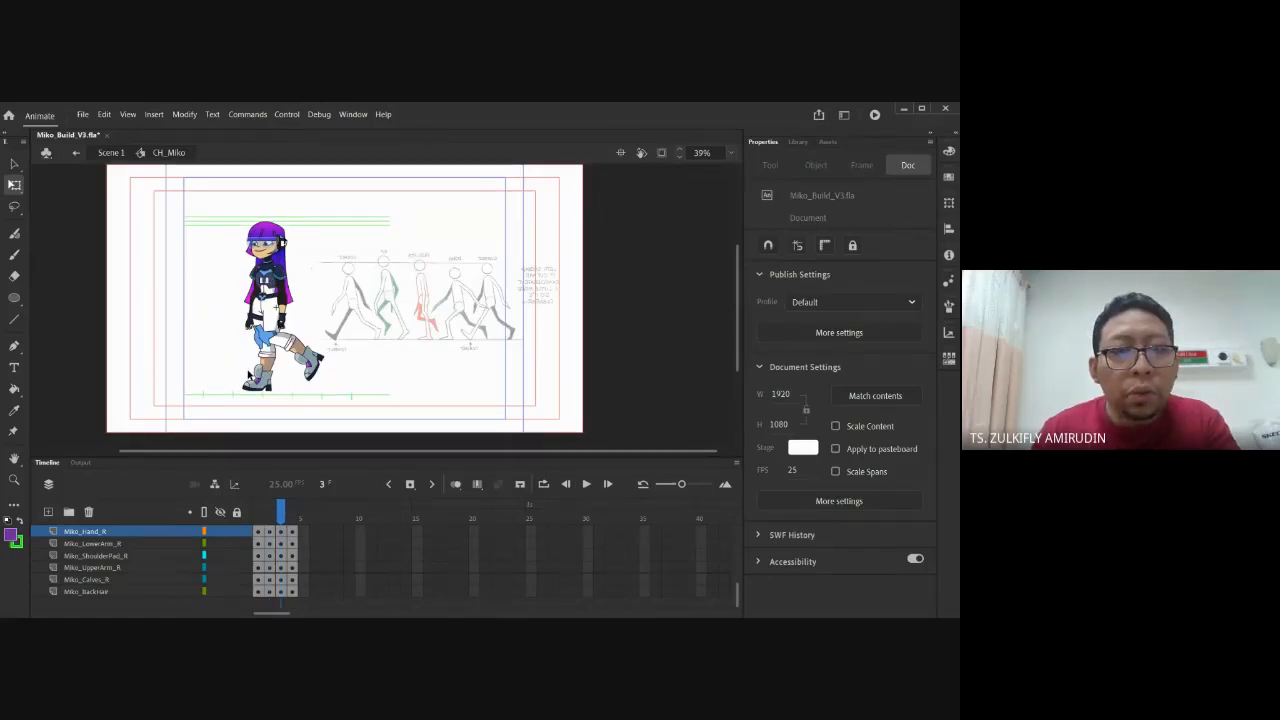
key("comma")
key("period")
key("period")
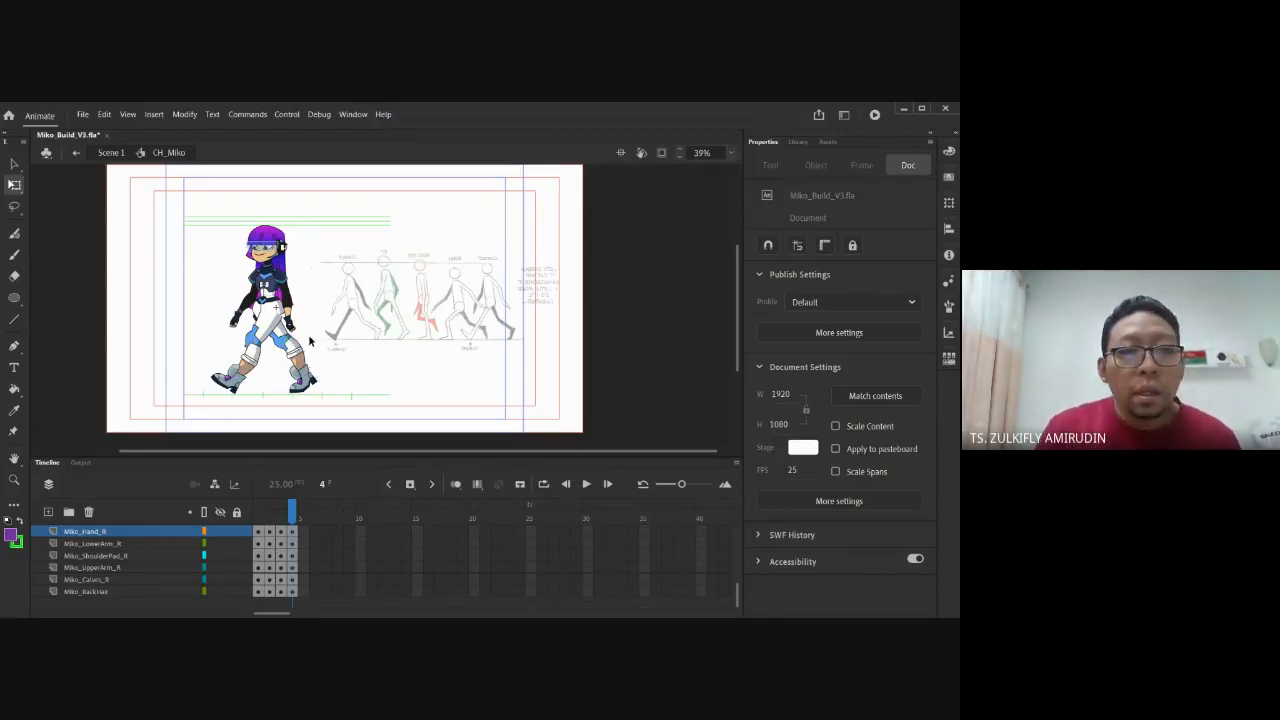
key("comma")
key("comma")
key("comma")
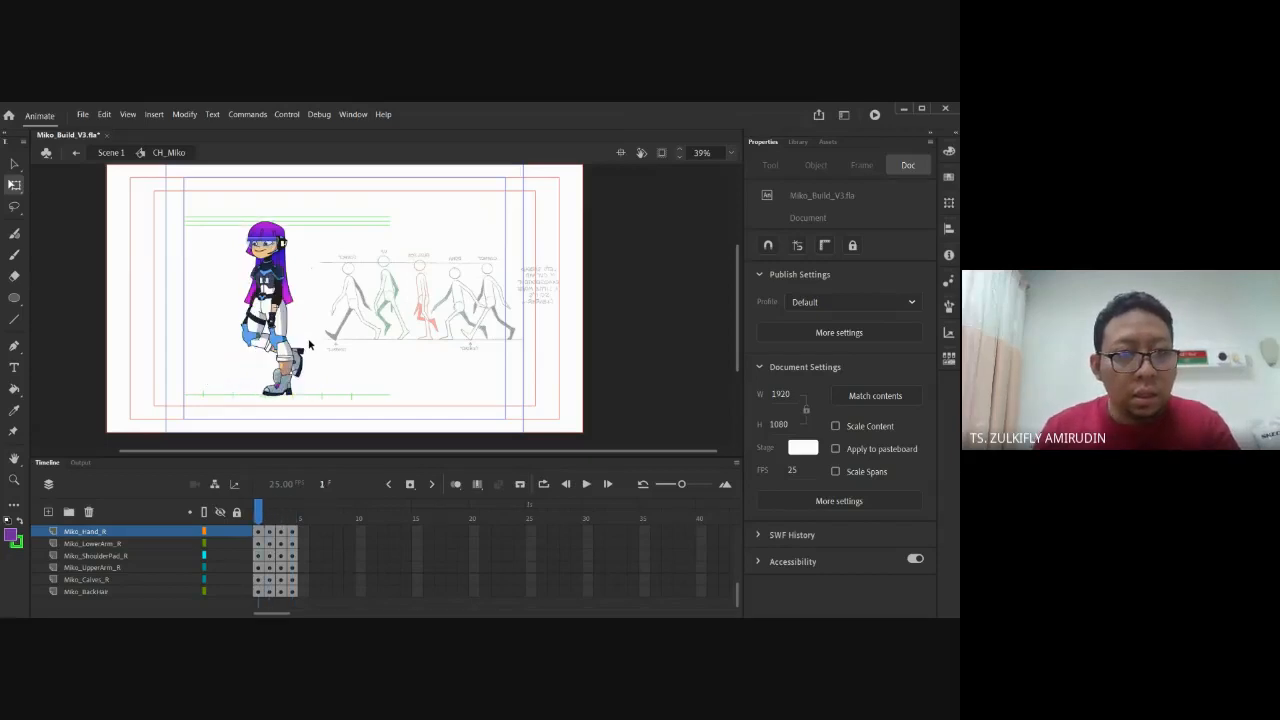
On frame 2, rotate the right thigh inward to shorten the stride and tilt the right shoe
key("period")
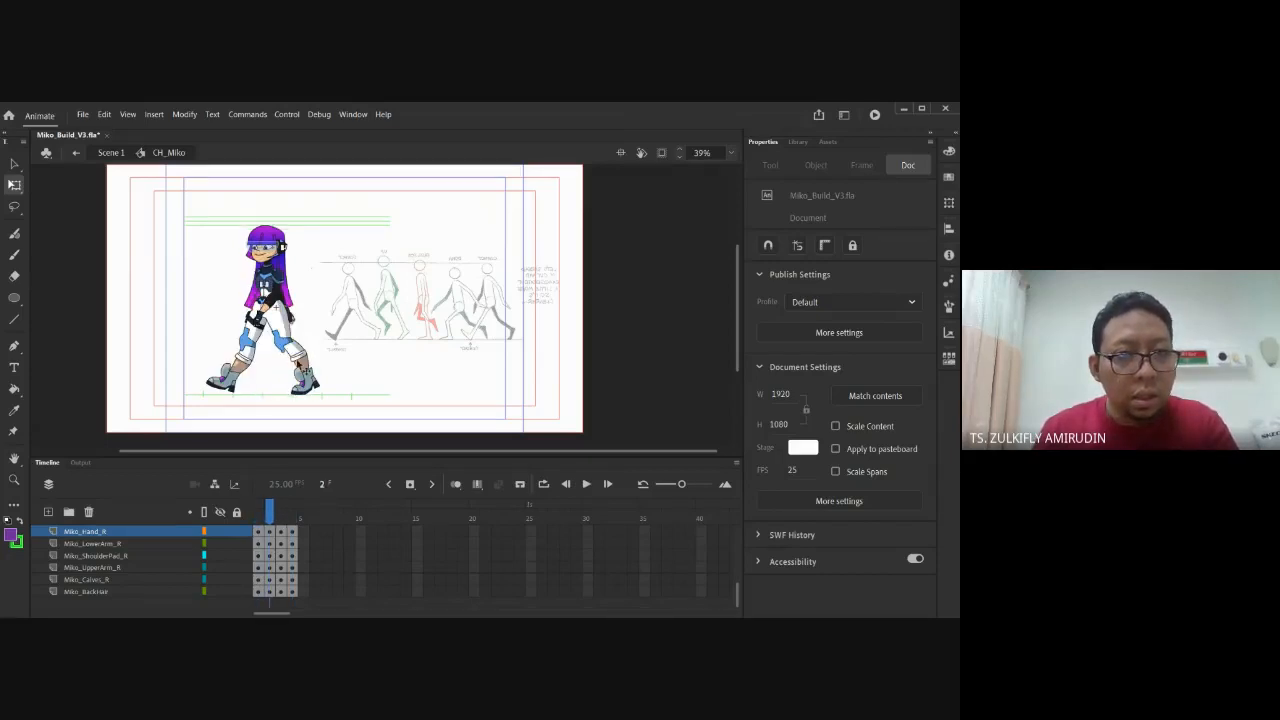
left_click(256, 340)
mouse_move(262, 362)
left_mouse_down()
mouse_move(278, 362)
mouse_move(258, 339)
left_mouse_up()
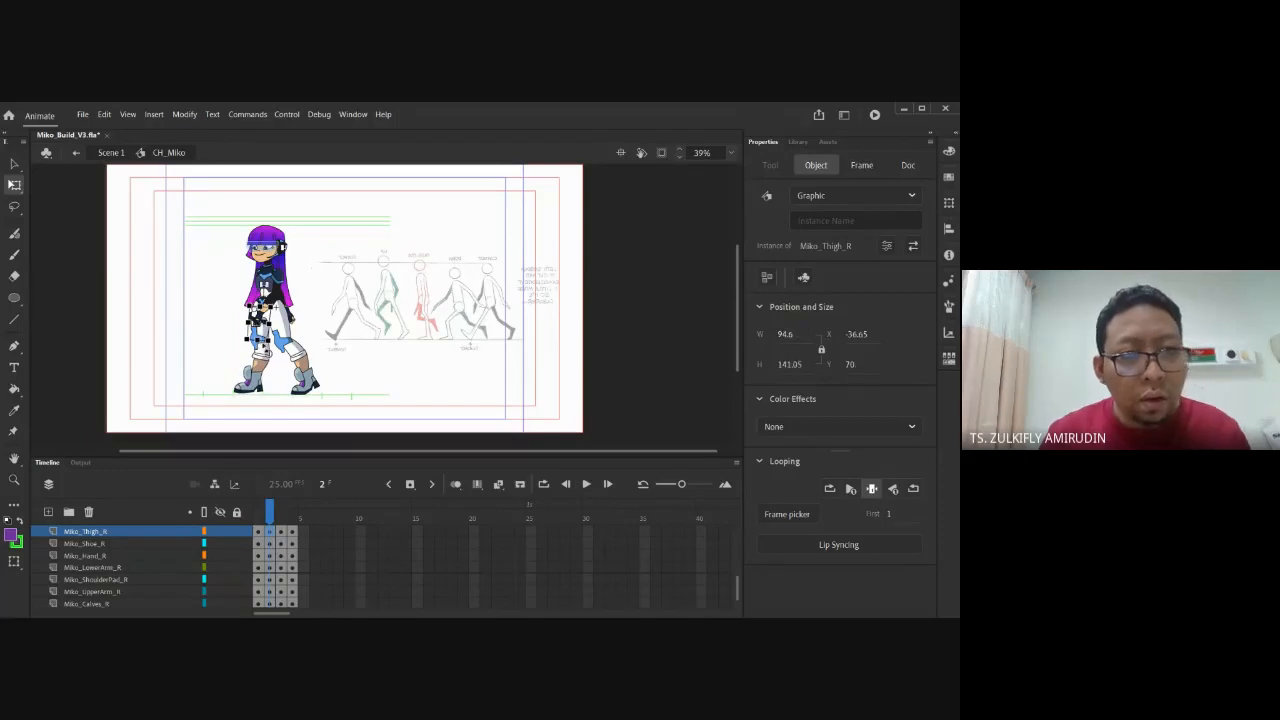
left_click(270, 392)
left_click(250, 384)
left_click_drag(266, 401, 268, 403)
left_click(330, 371)
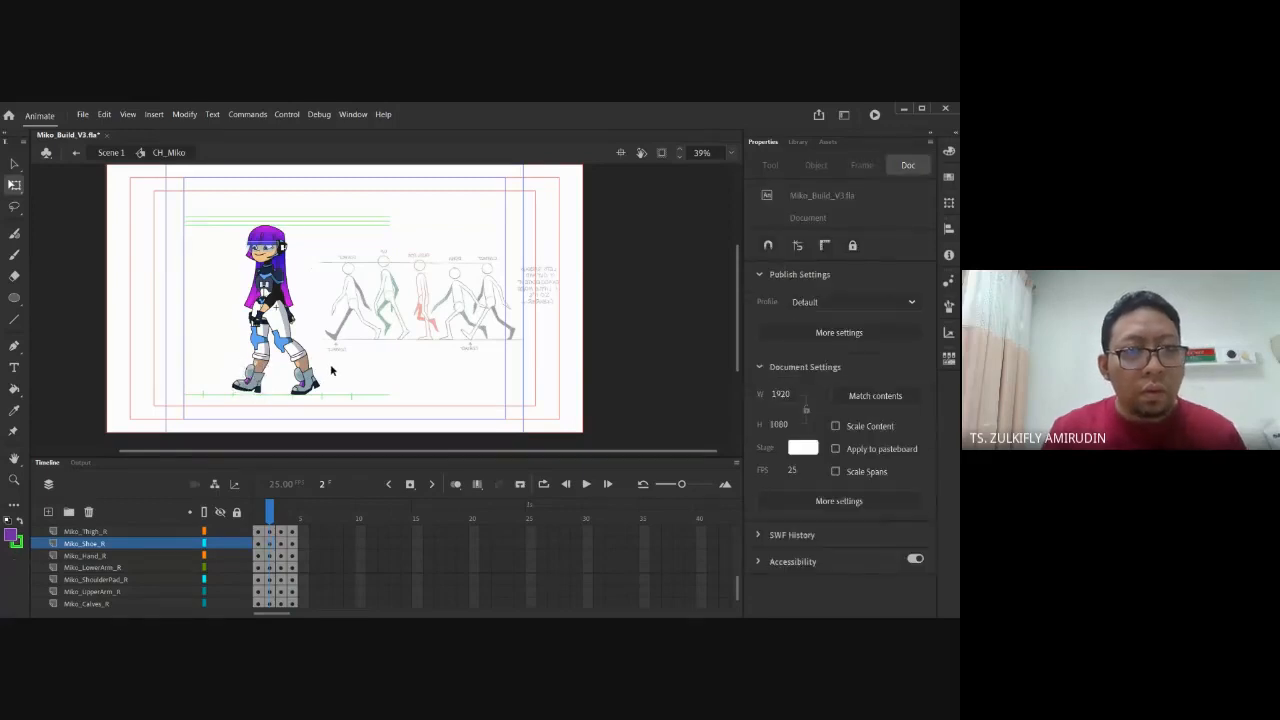
On frame 4, rotate the left thigh inward so the front leg takes a shorter stride
key("comma")
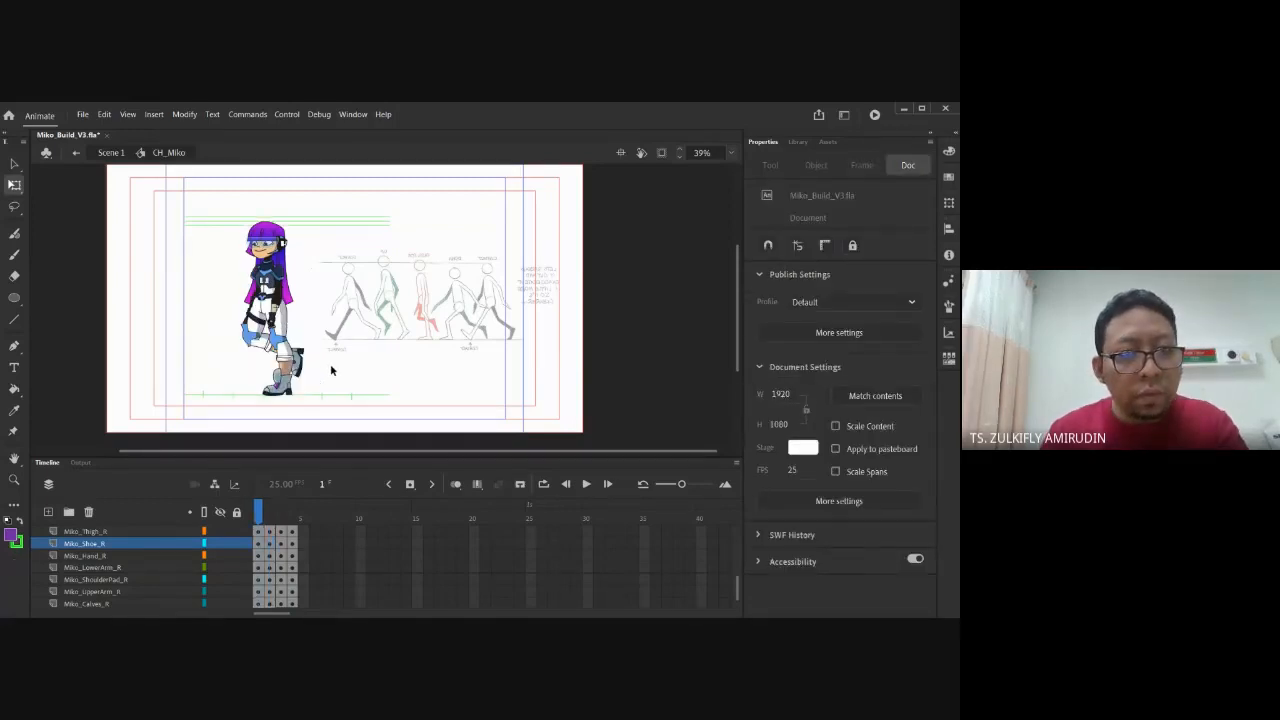
key("period")
key("period")
key("period")
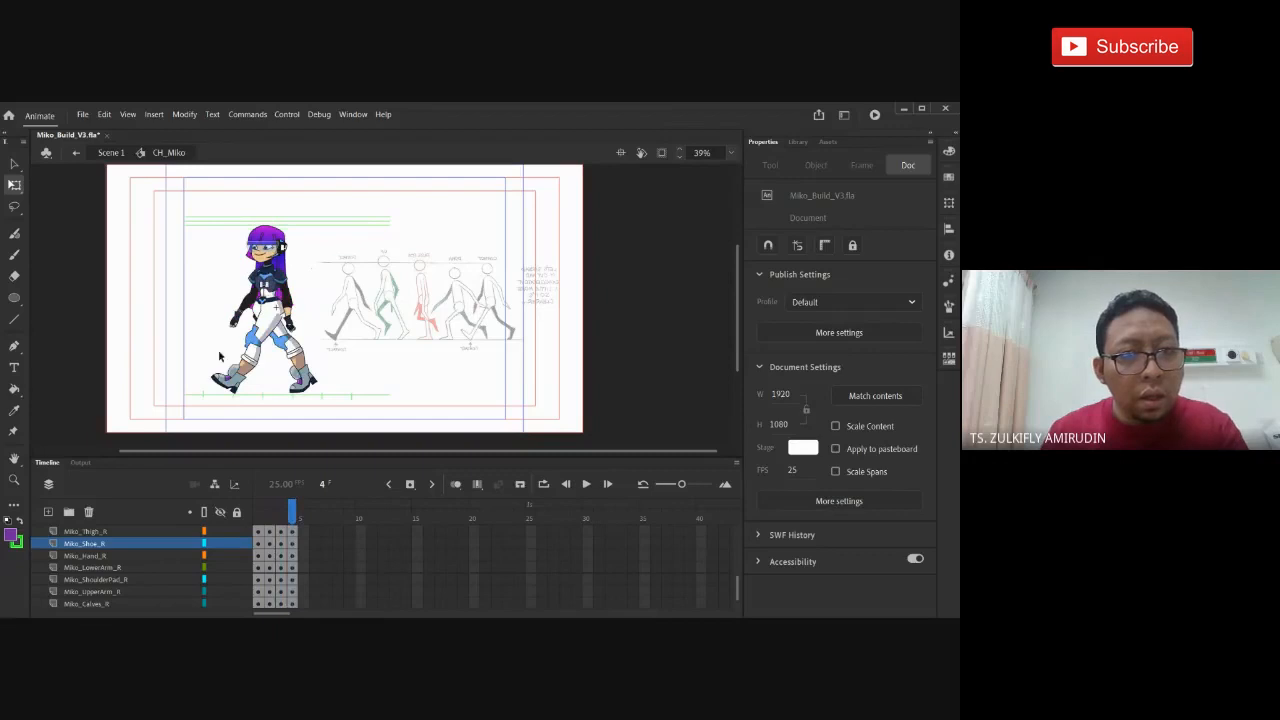
left_click(272, 336)
mouse_move(265, 324)
left_mouse_down()
mouse_move(268, 368)
mouse_move(261, 340)
left_mouse_up()
left_click(337, 392)
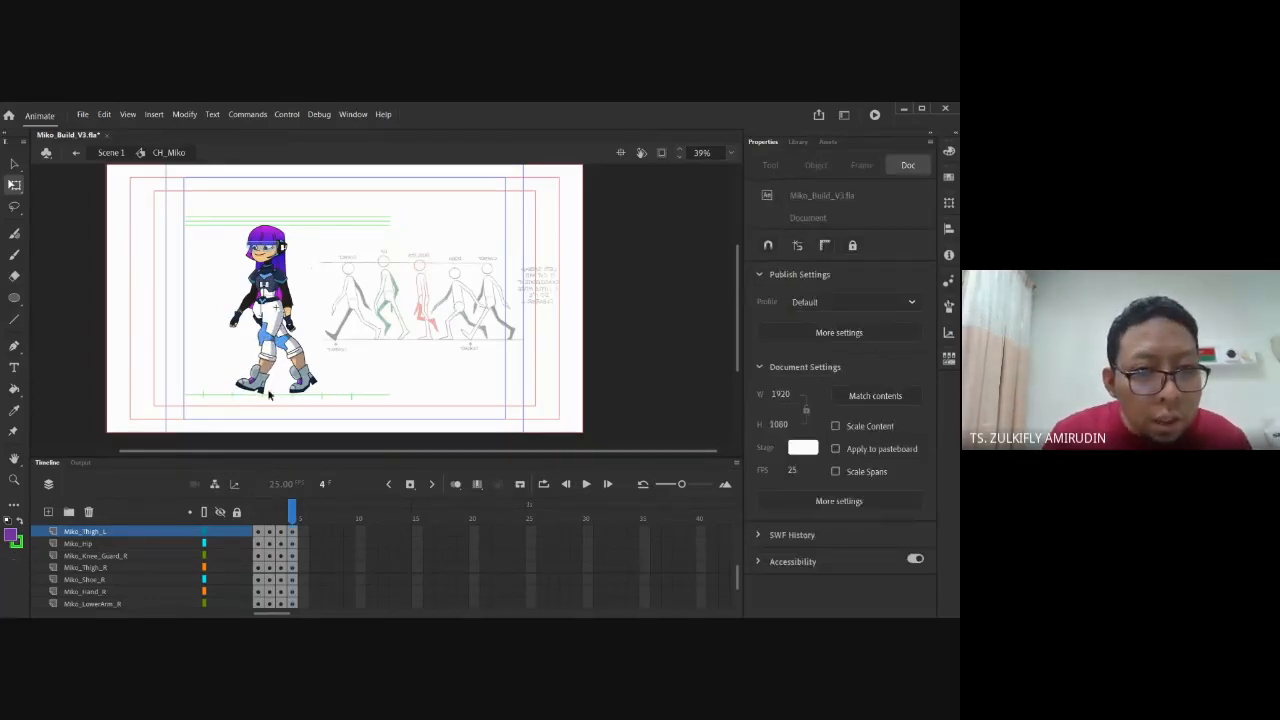
On frame 3, rotate the trailing left leg downward and inward after checking the neighbouring poses
key("comma")
key("comma")
key("comma")
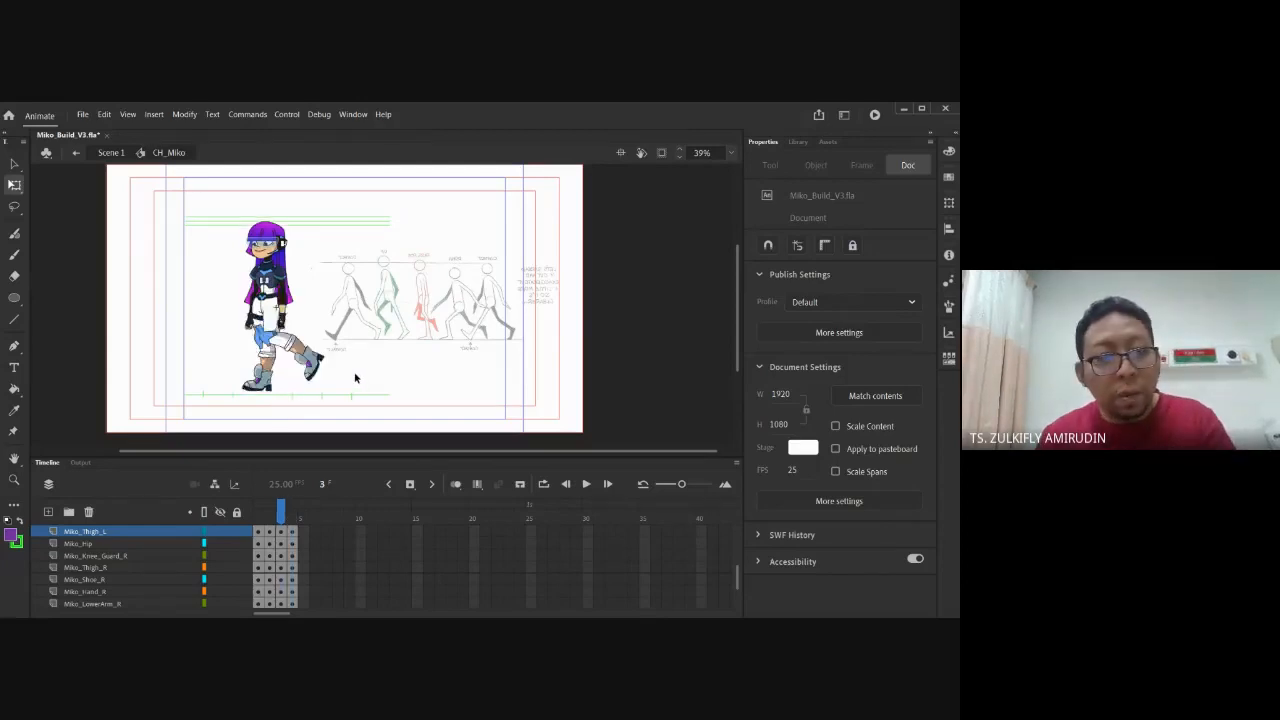
key("period")
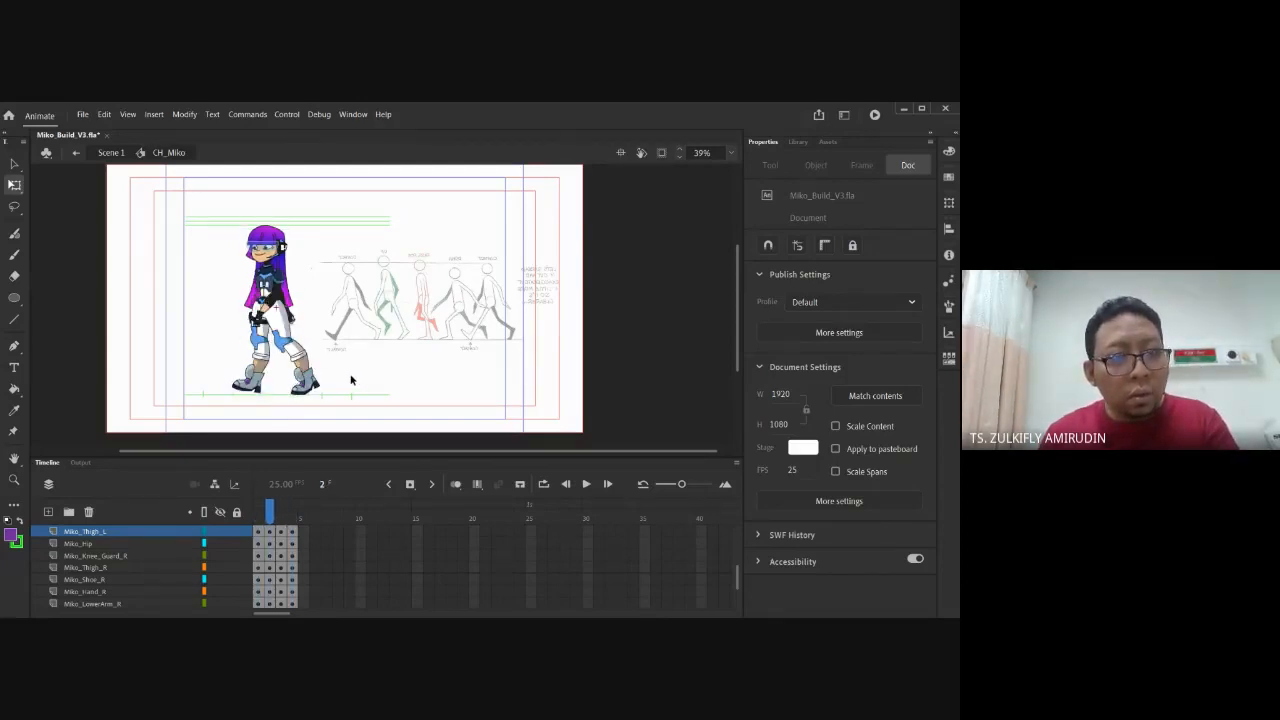
key("period")
key("period")
key("comma")
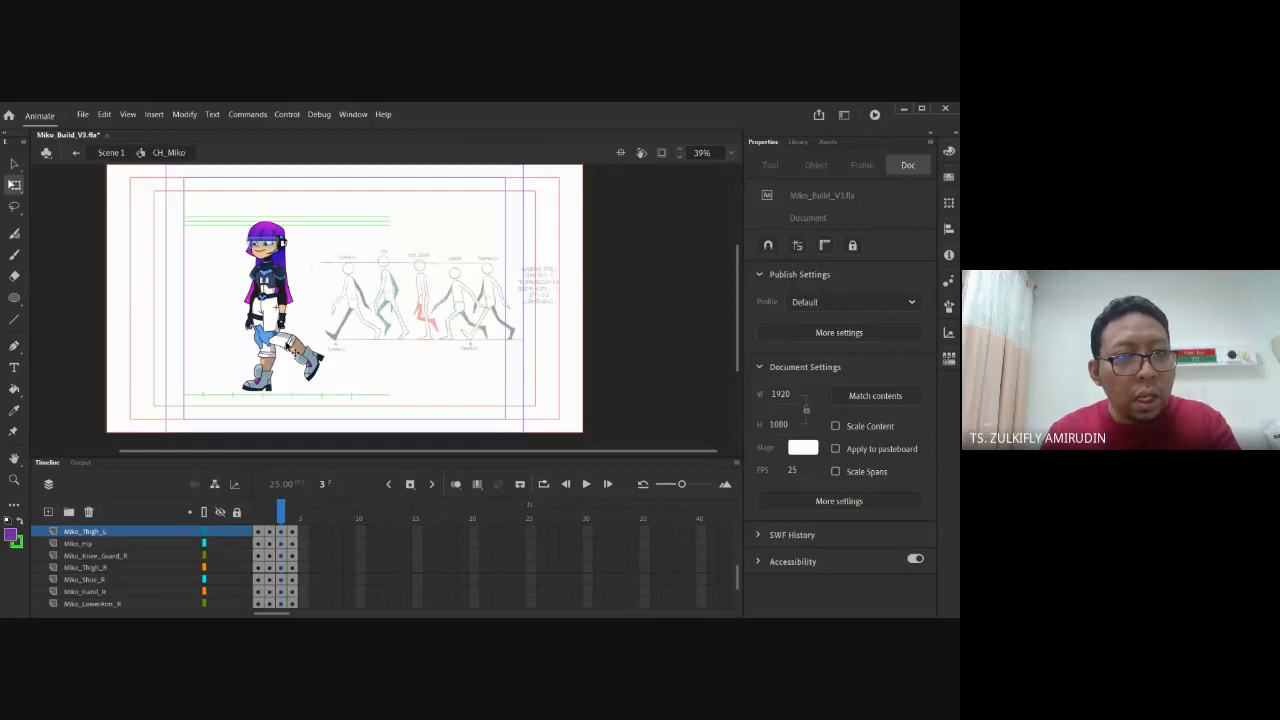
left_click(290, 352)
left_click_drag(286, 353, 281, 360)
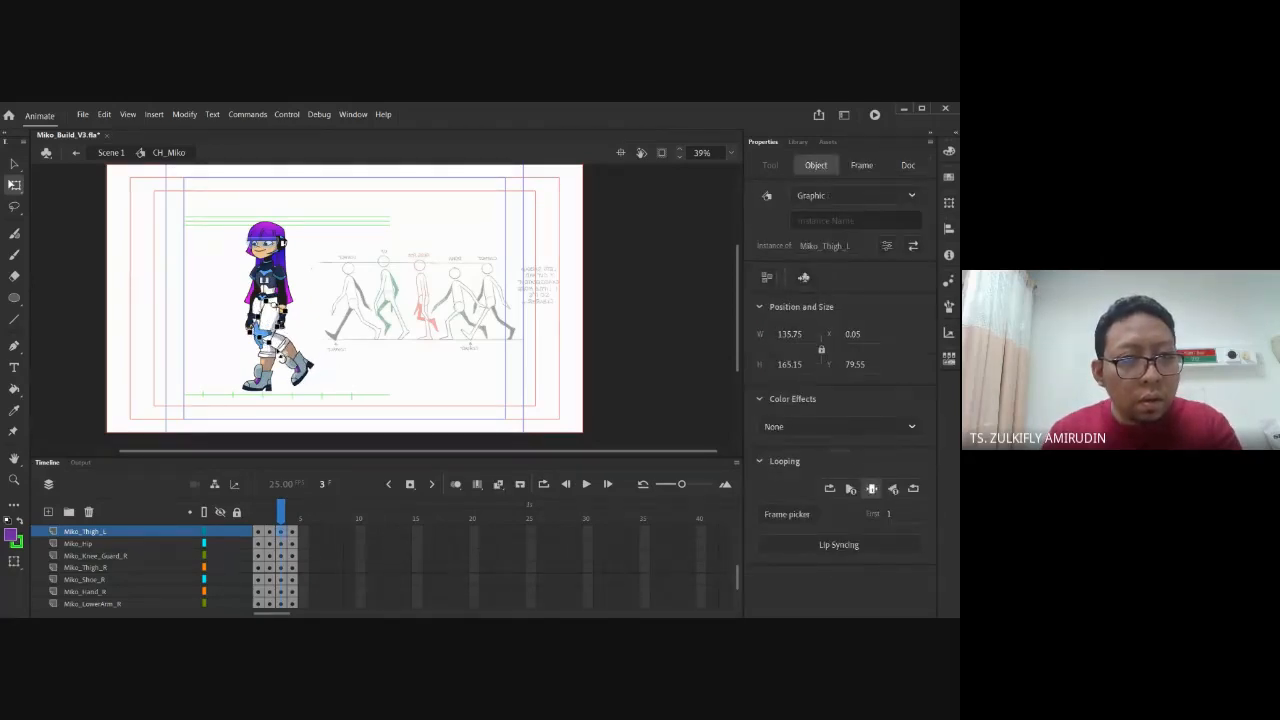
Review the walk frames and compare their poses with the walk-cycle reference sketch
key("comma")
key("comma")
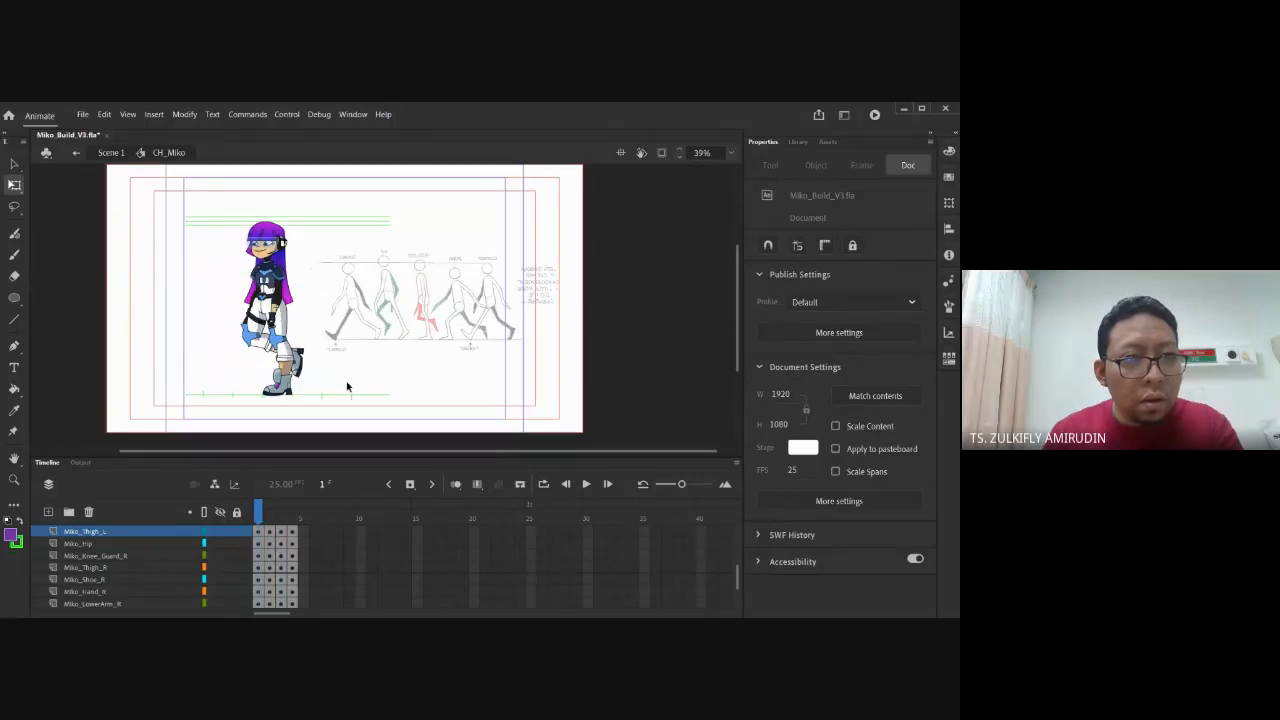
key("period")
key("period")
key("period")
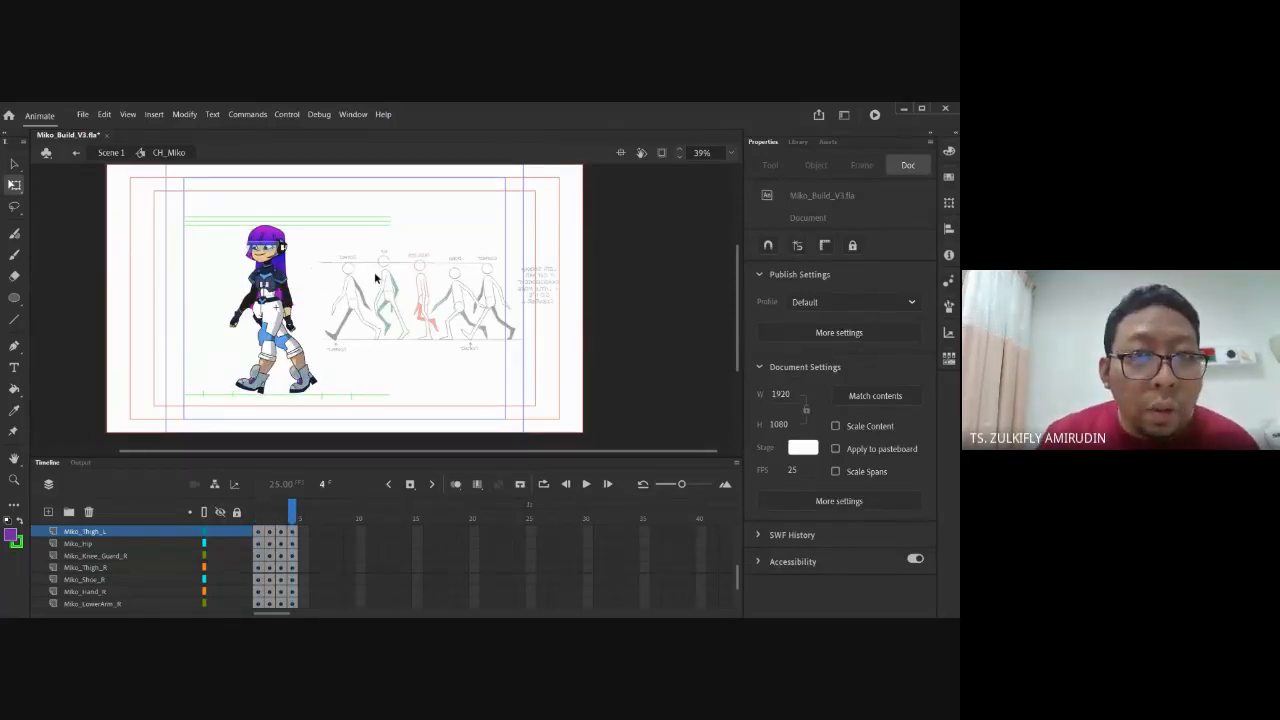
left_click(454, 279)
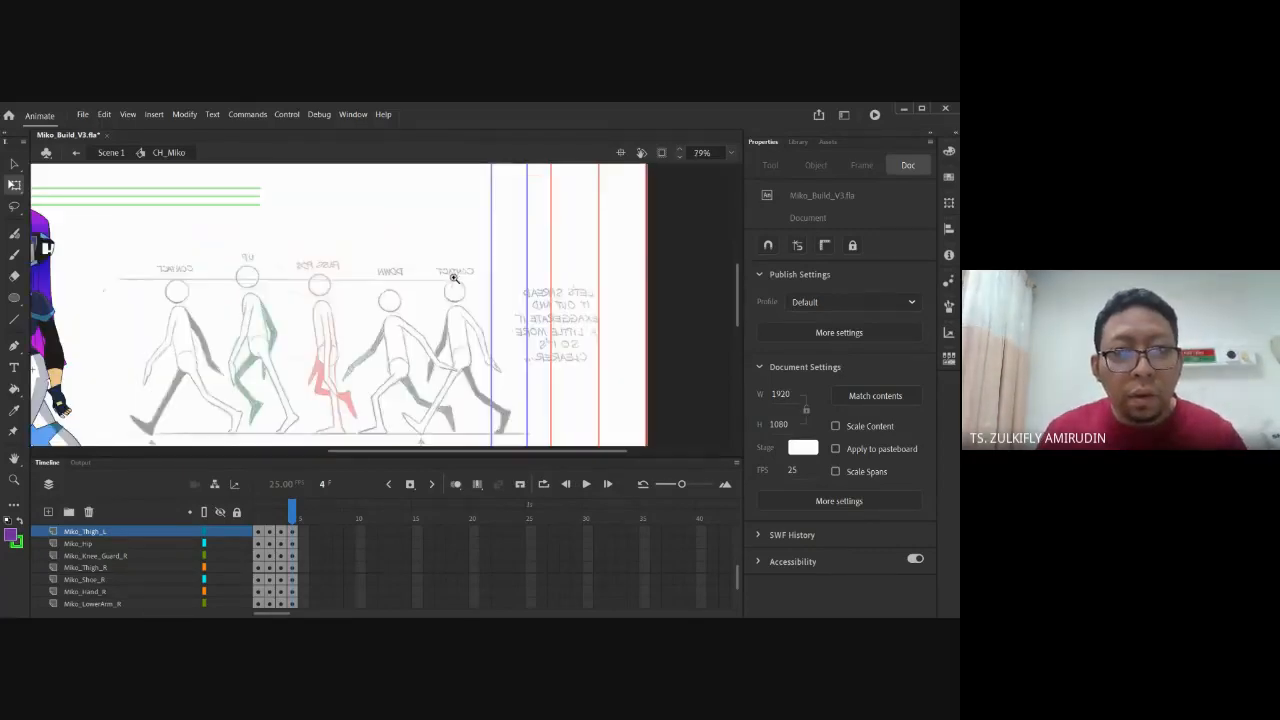
left_click_drag(386, 337, 434, 257)
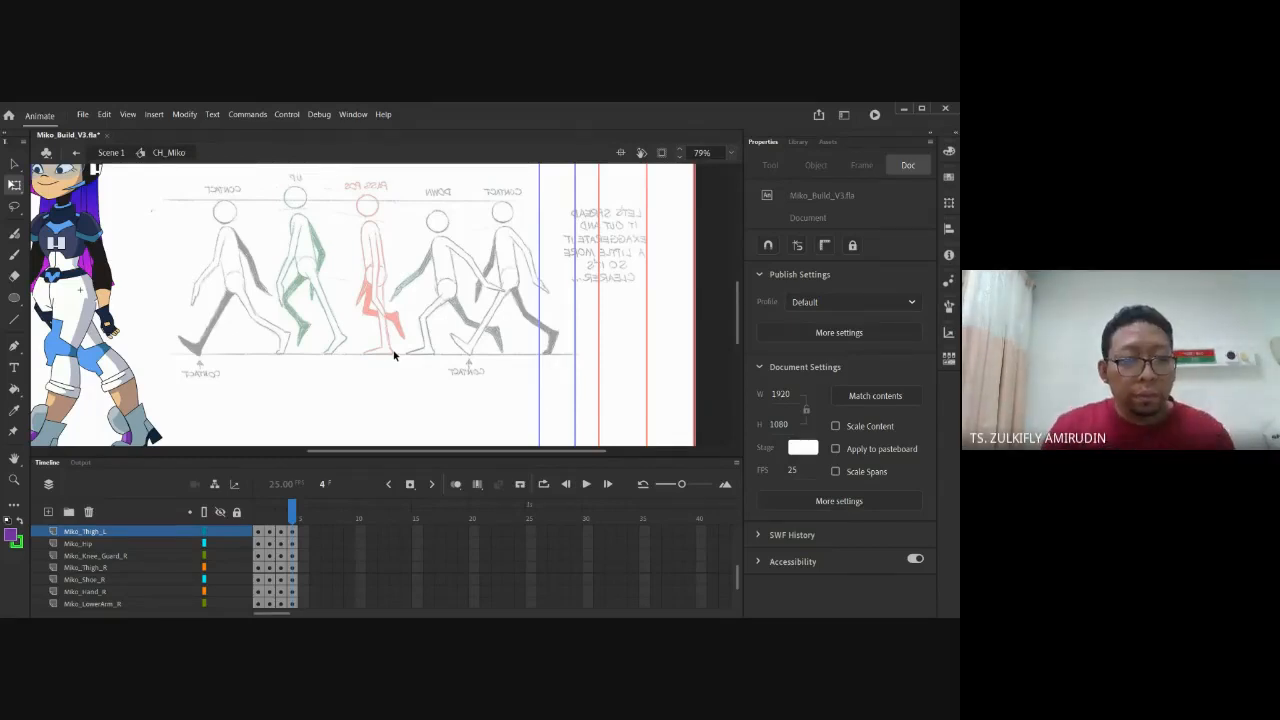
key("comma")
key("comma")
key("comma")
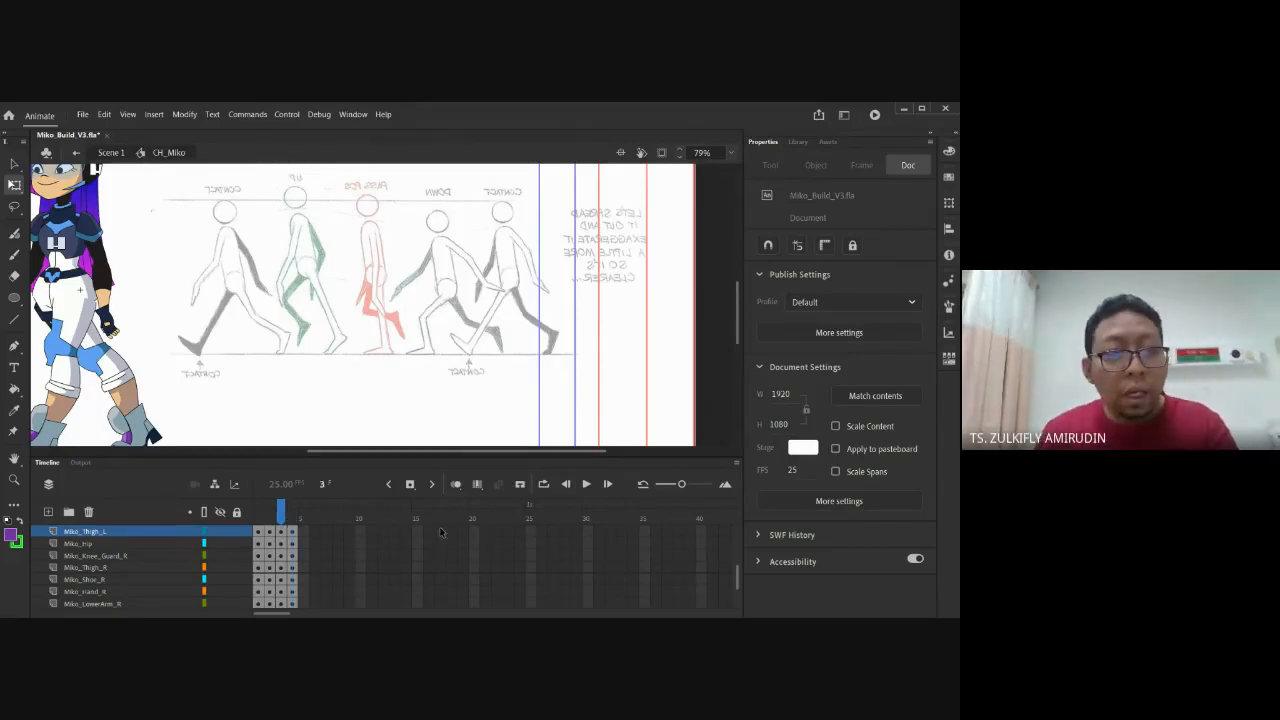
mouse_move(229, 296)
left_mouse_down()
mouse_move(367, 302)
mouse_move(335, 282)
left_mouse_up()
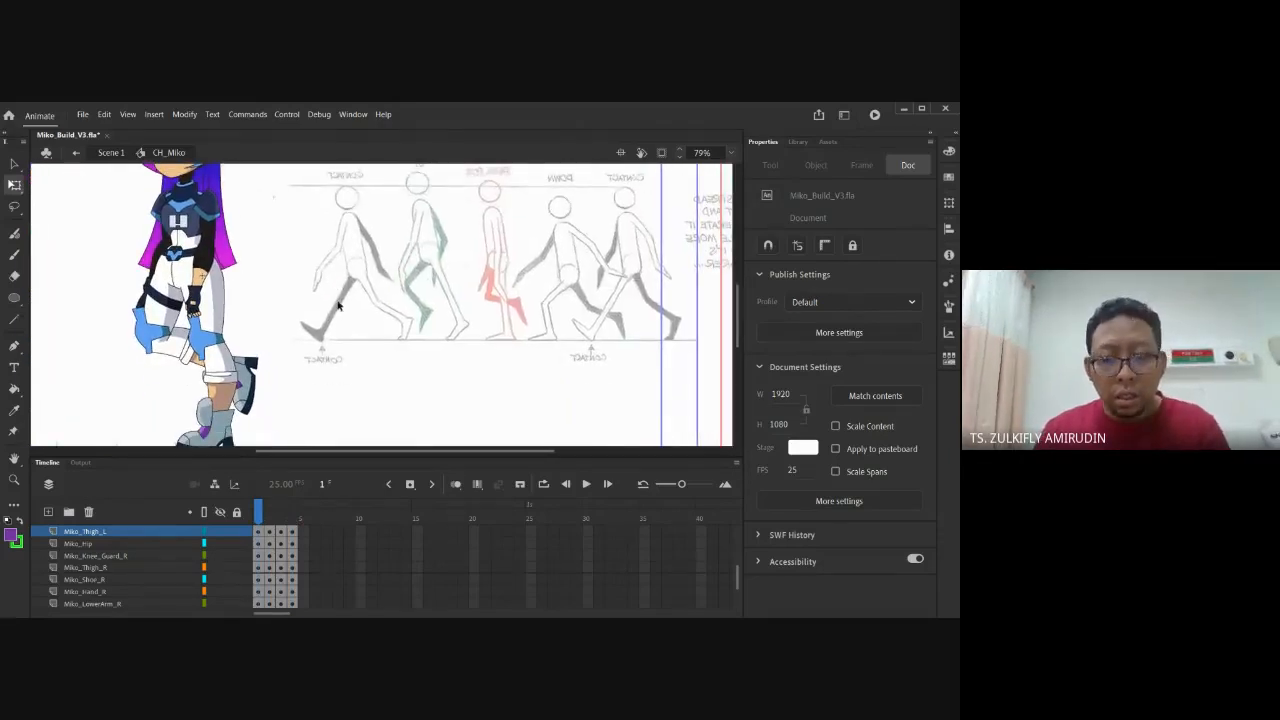
key("period")
key("period")
Select frame 2 on all character layers and extend it by one frame
key("comma")
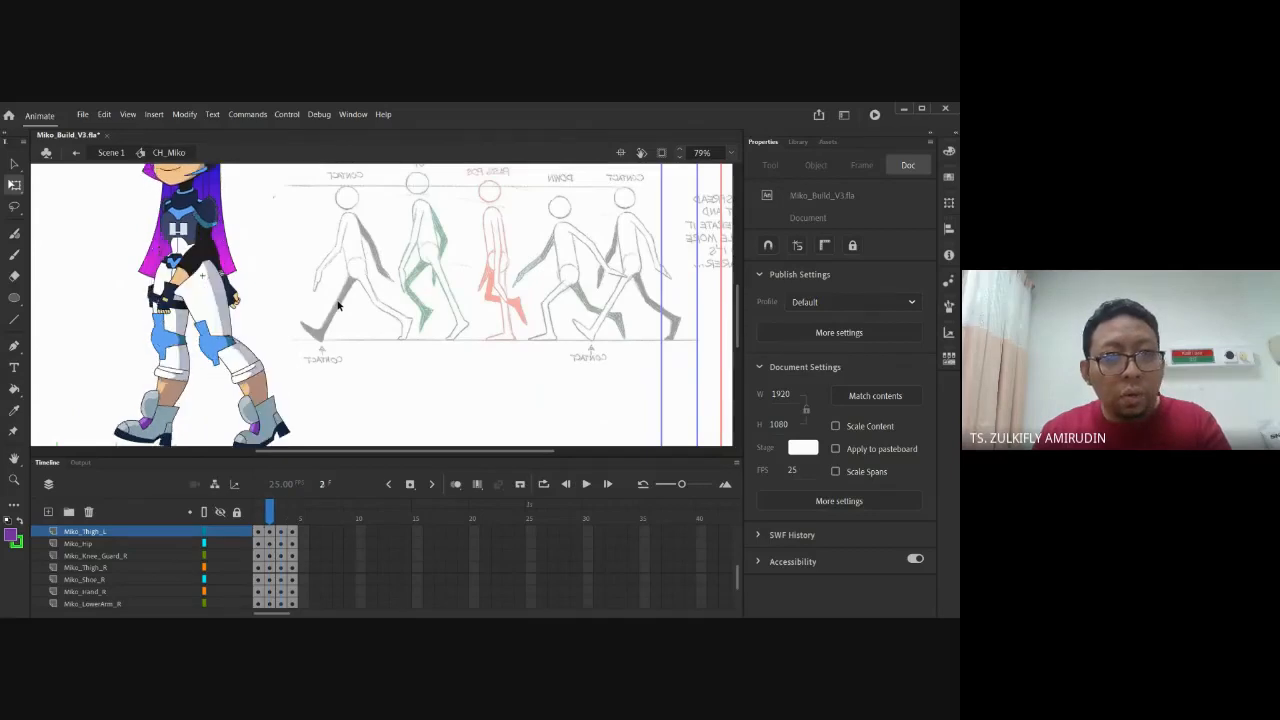
left_click(270, 537)
scroll(272, 560, "up", 5)
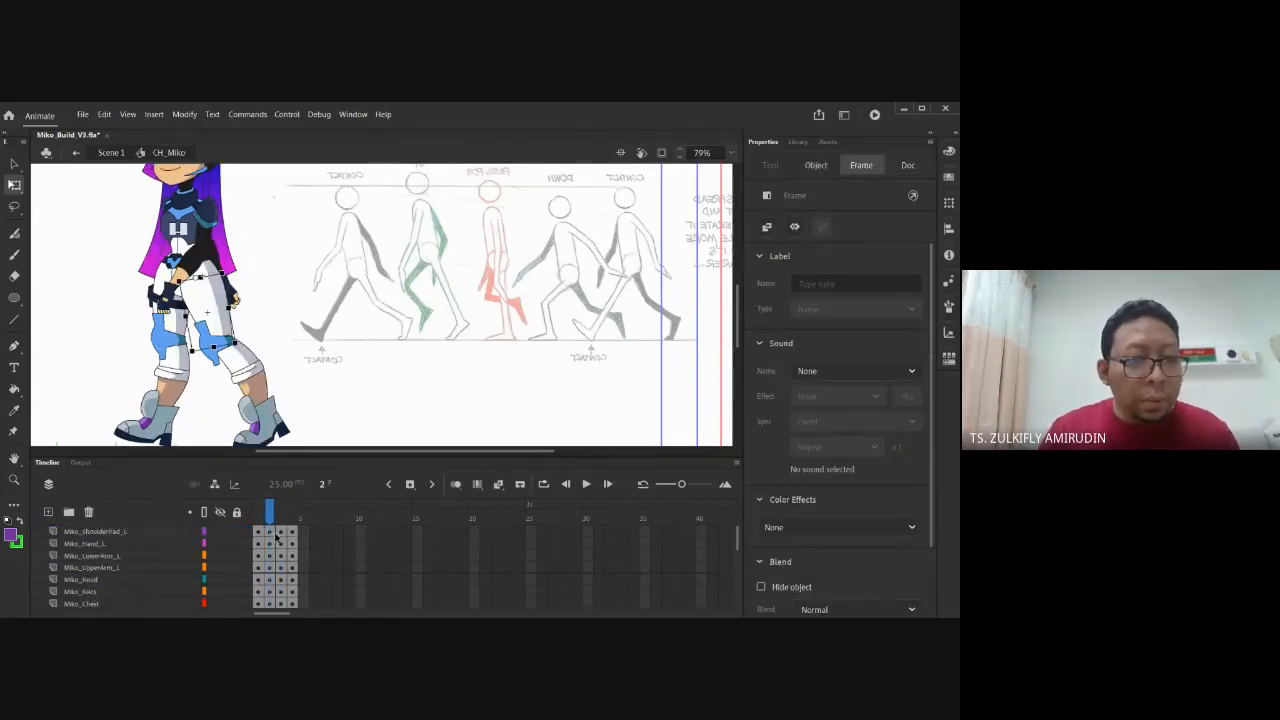
left_click(272, 531)
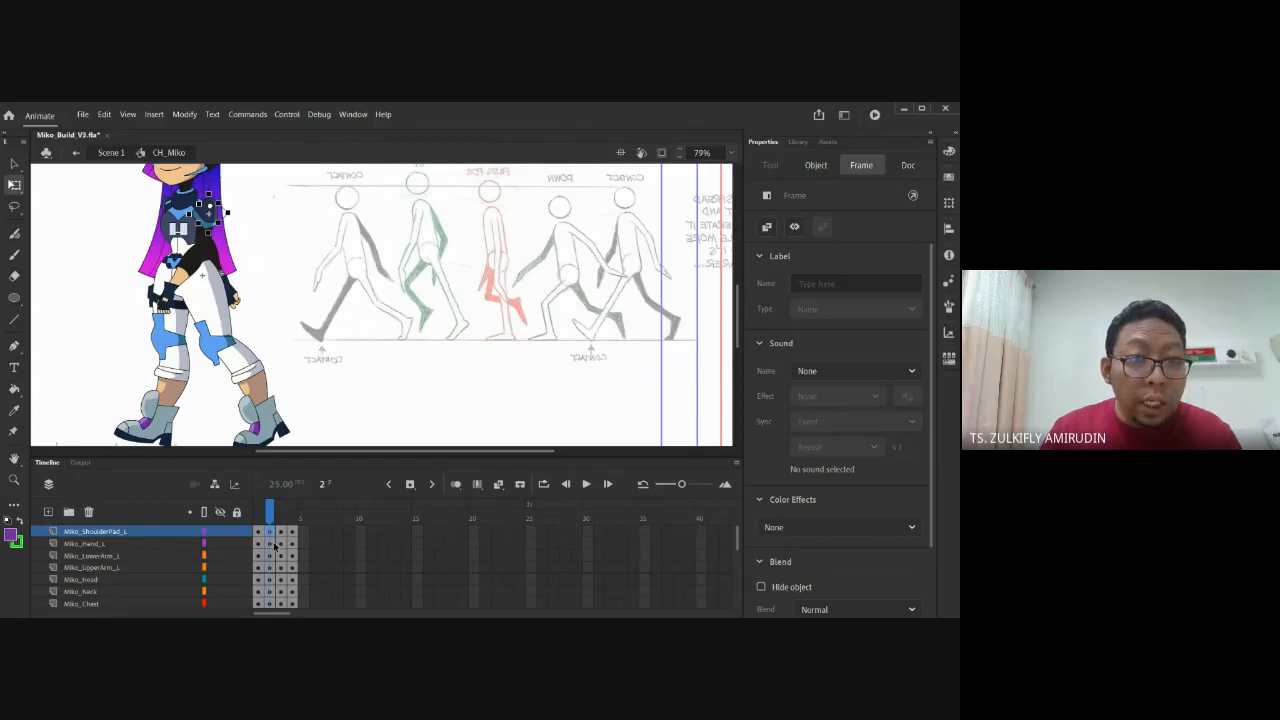
scroll(274, 540, "down", 5)
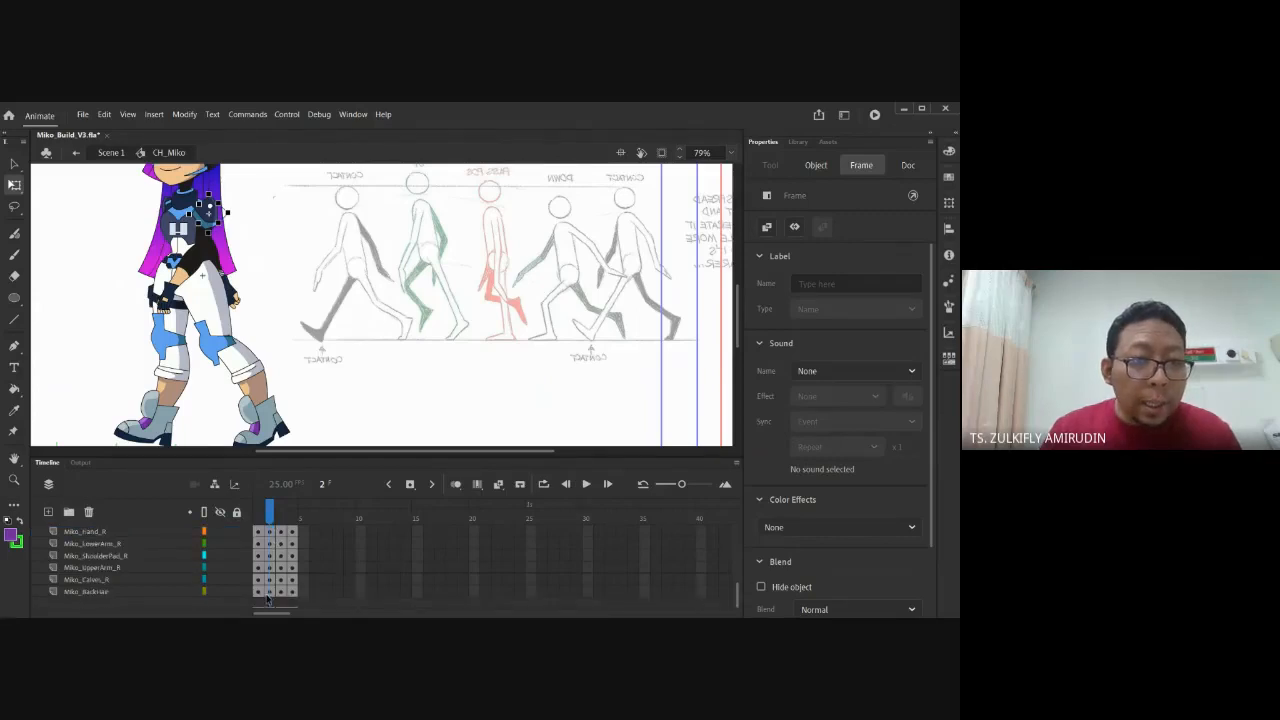
left_click(269, 591)
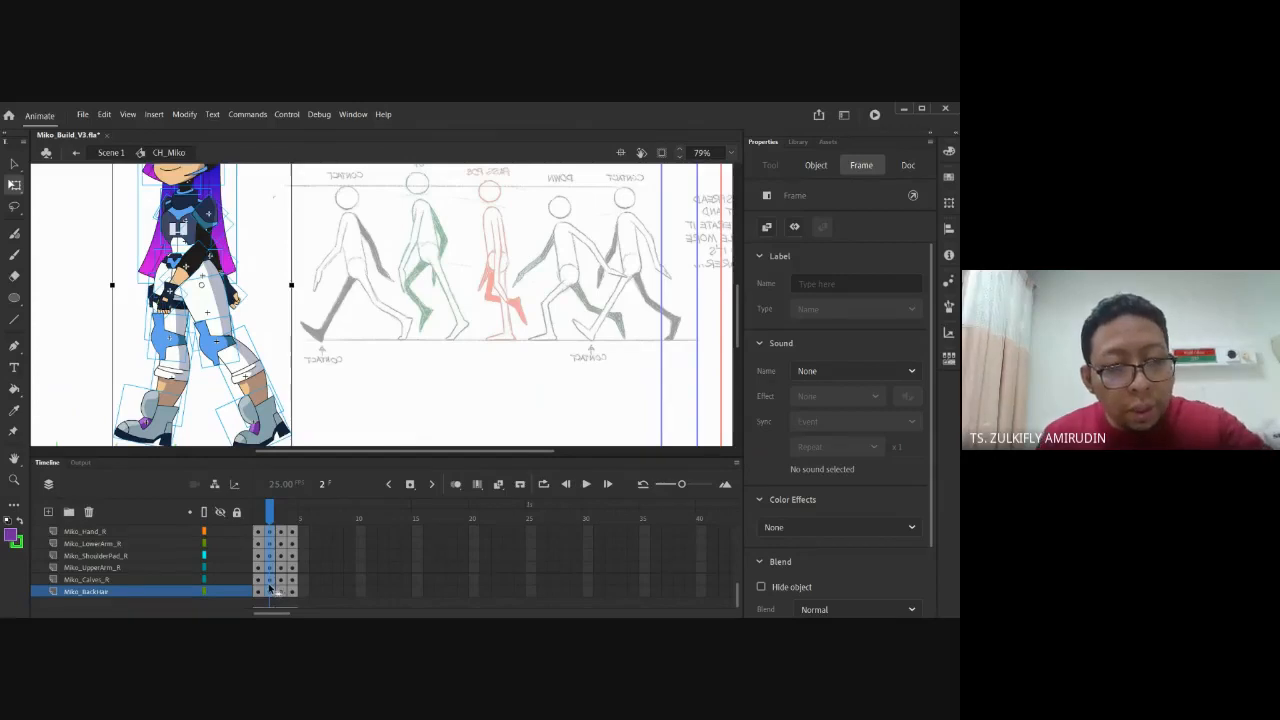
key("F5")
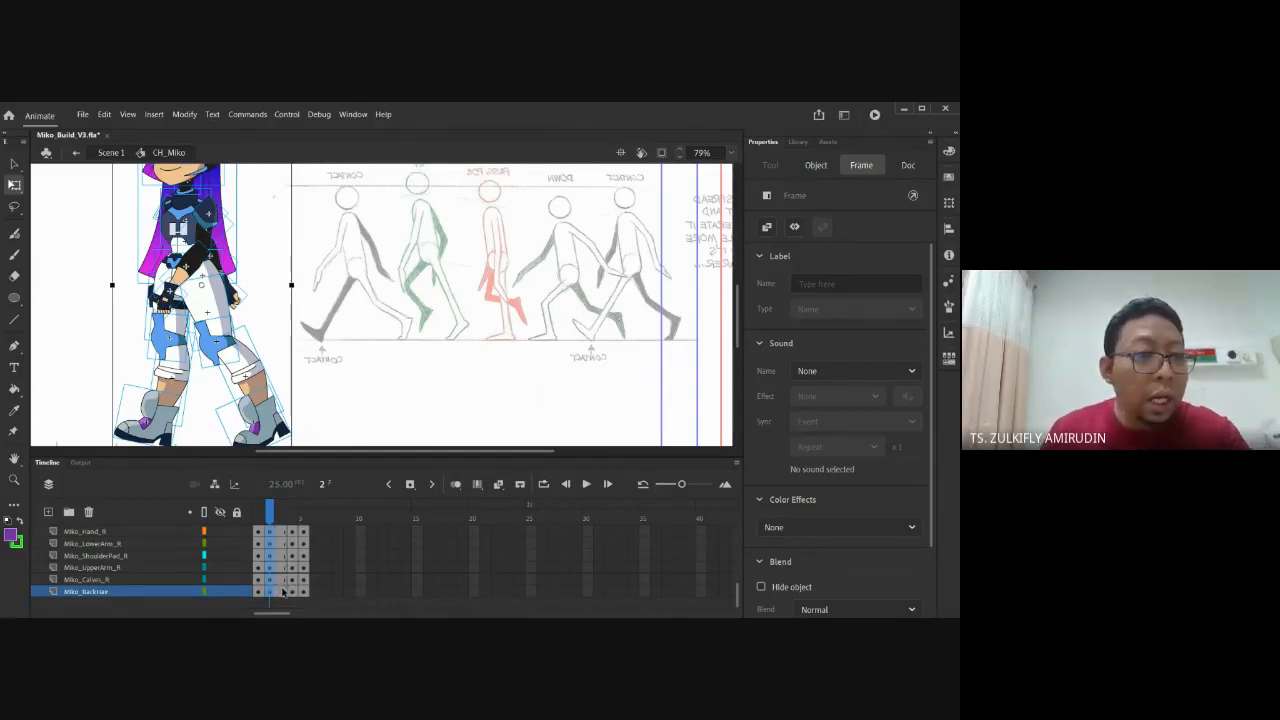
Select frame 3 across all character layers and convert it to keyframes
left_click(283, 591)
scroll(281, 574, "up", 3)
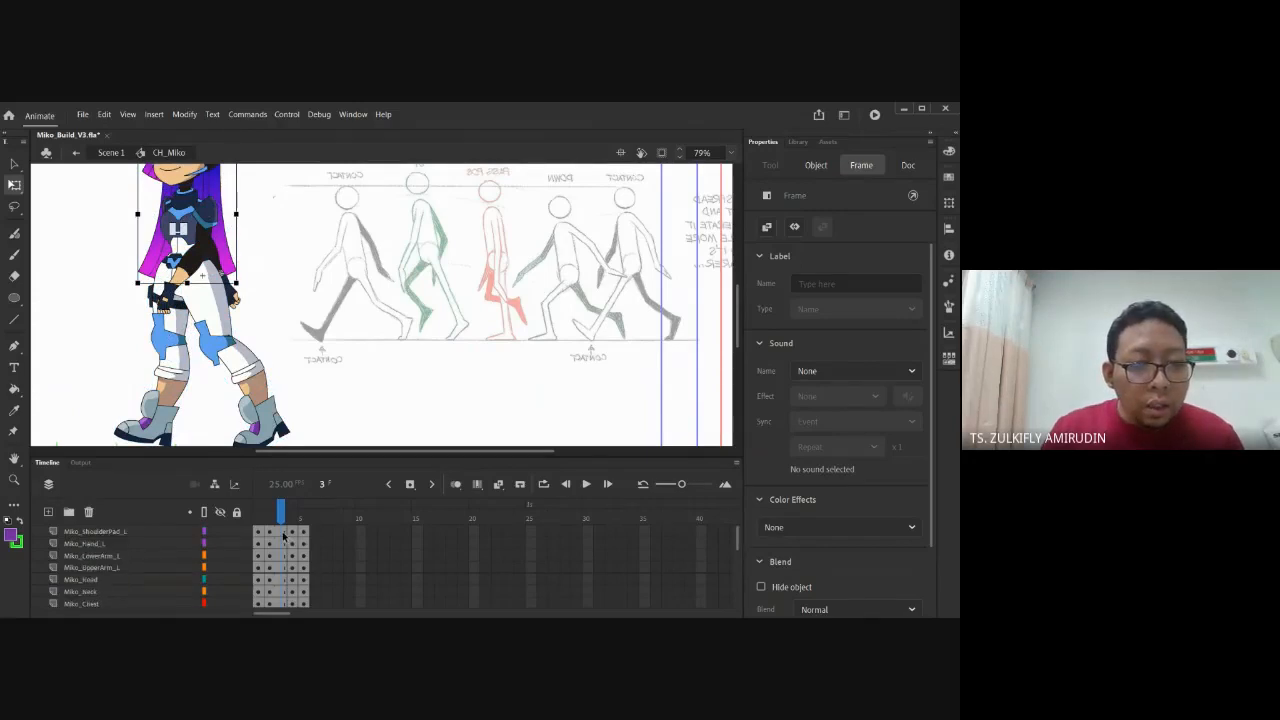
scroll(283, 537, "down", 5)
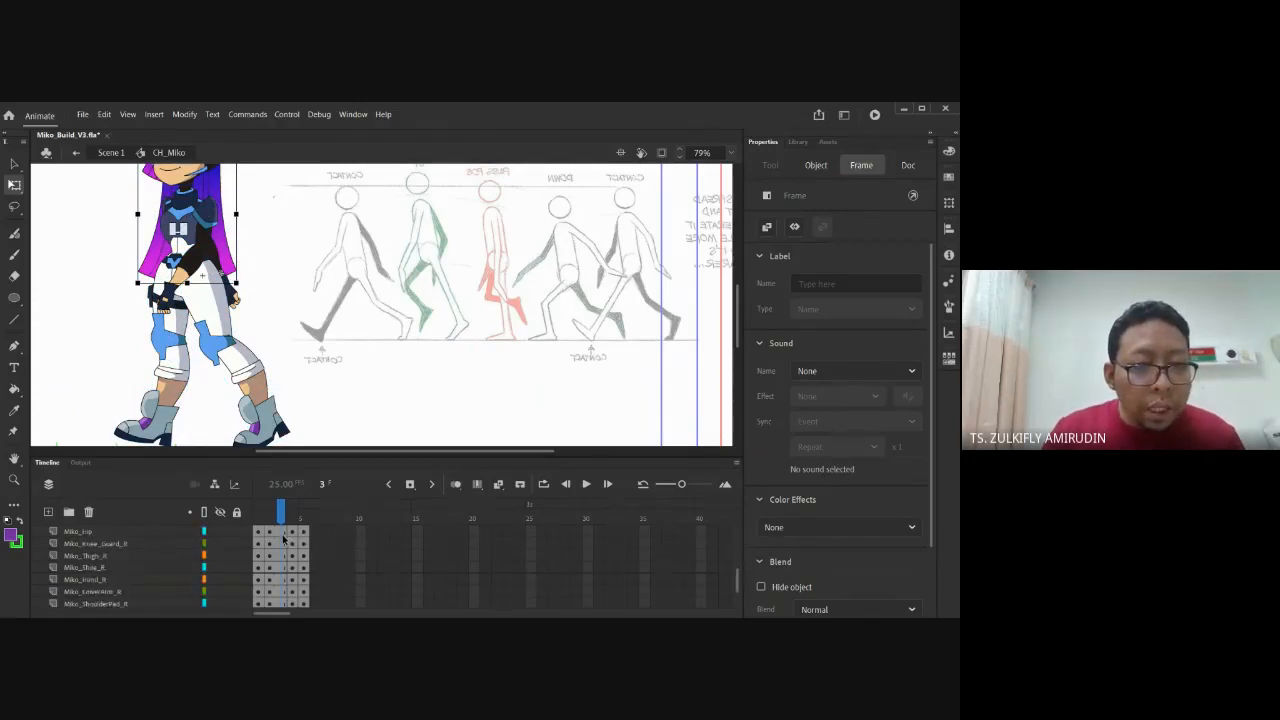
scroll(283, 538, "up", 5)
key("ctrl+a")
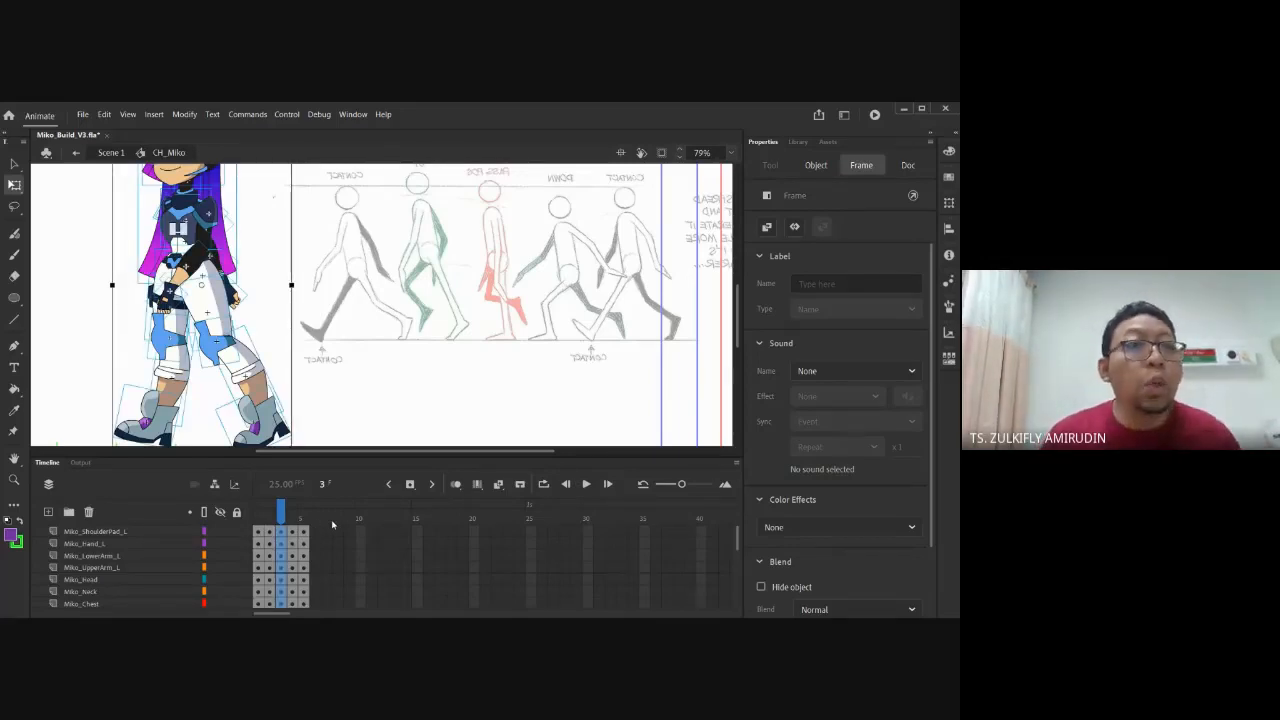
left_click(349, 398)
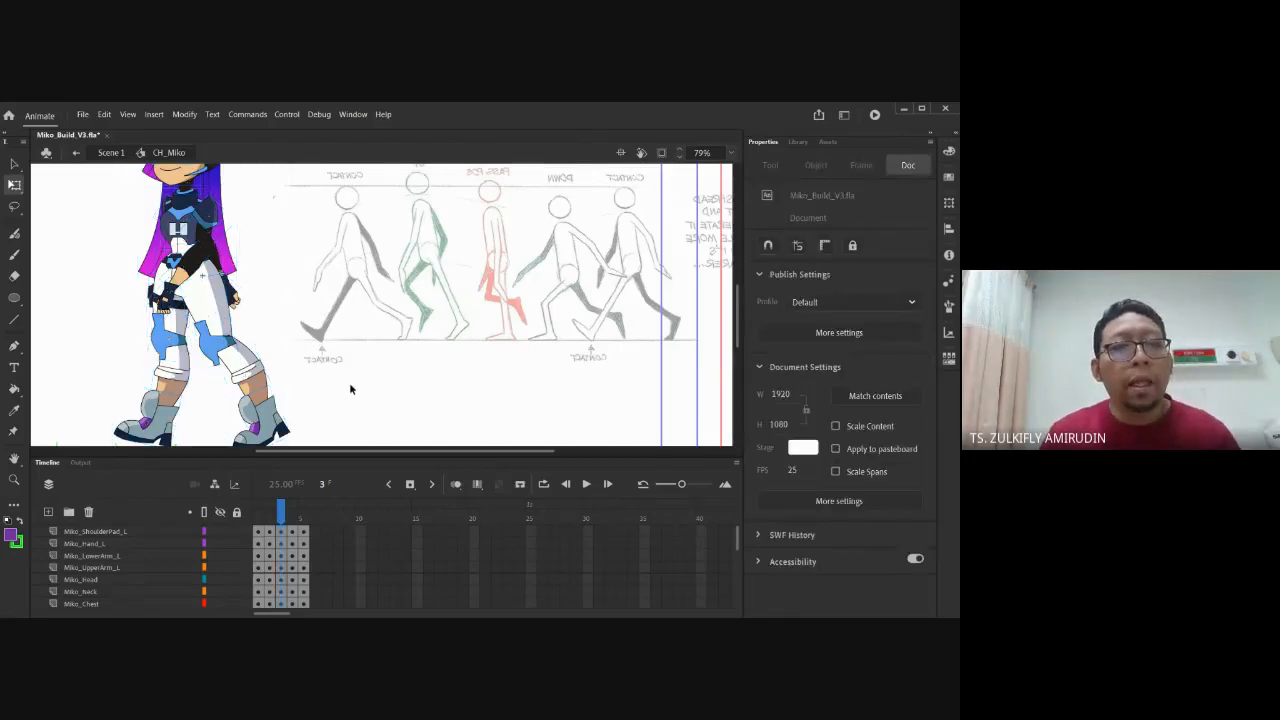
On frame 3, select the body and hip and move them down to Y -84.95
left_click_drag(350, 402, 404, 398)
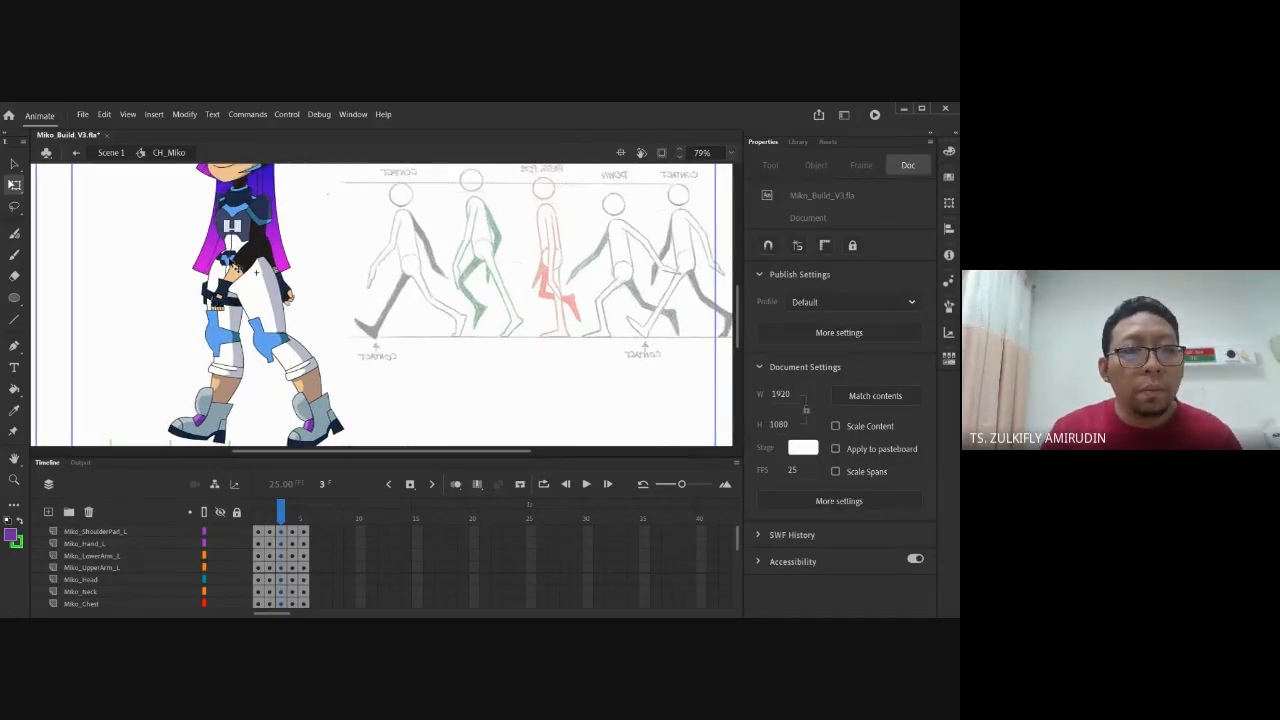
left_click(256, 271)
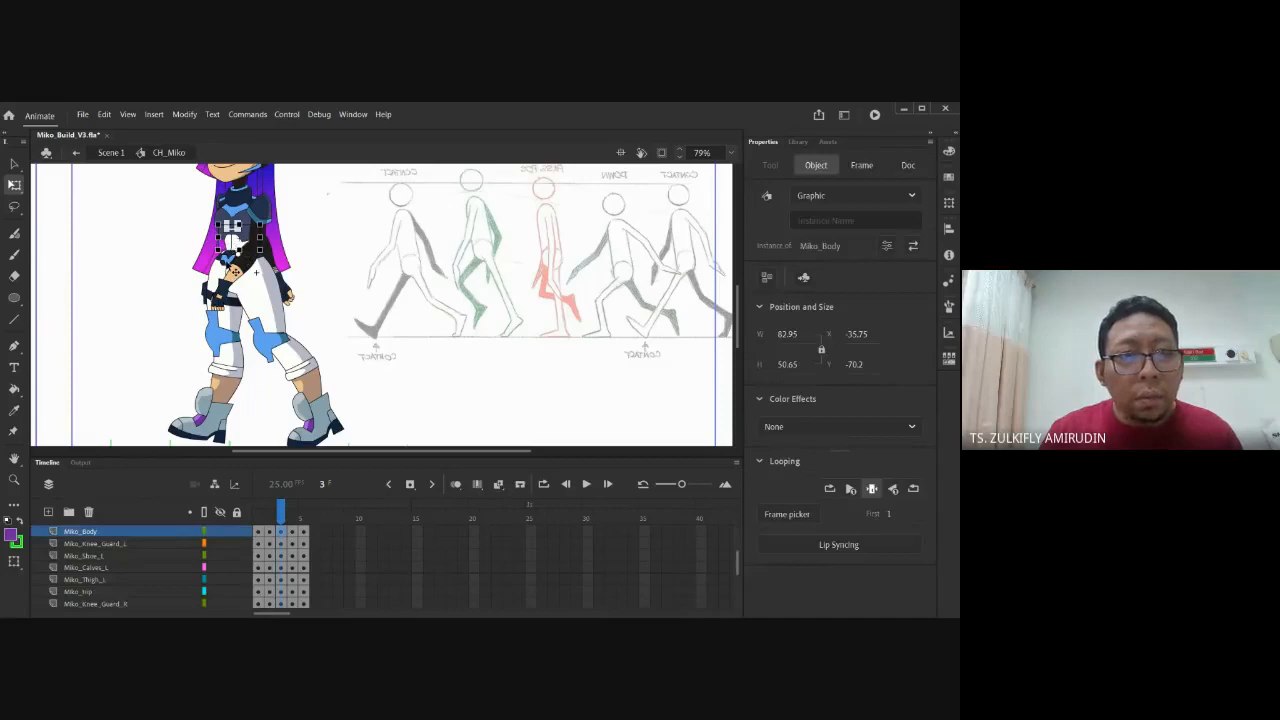
left_click(226, 266)
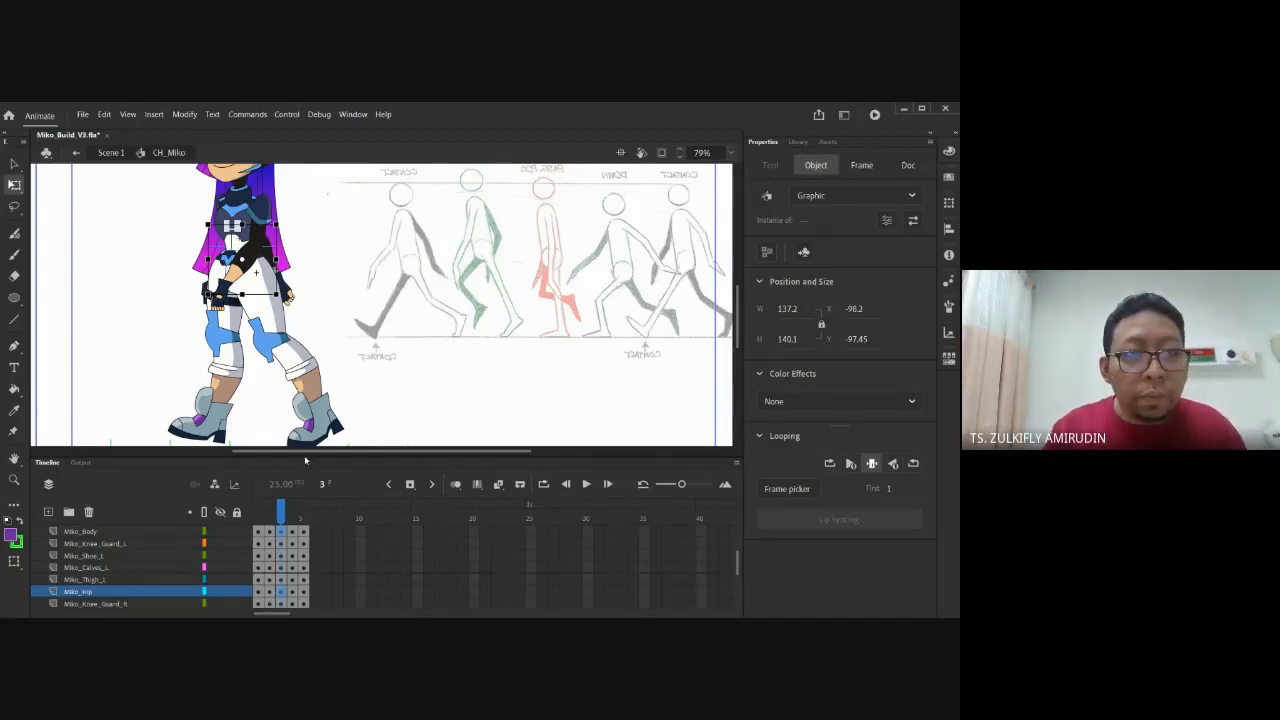
scroll(316, 277, "up", 3)
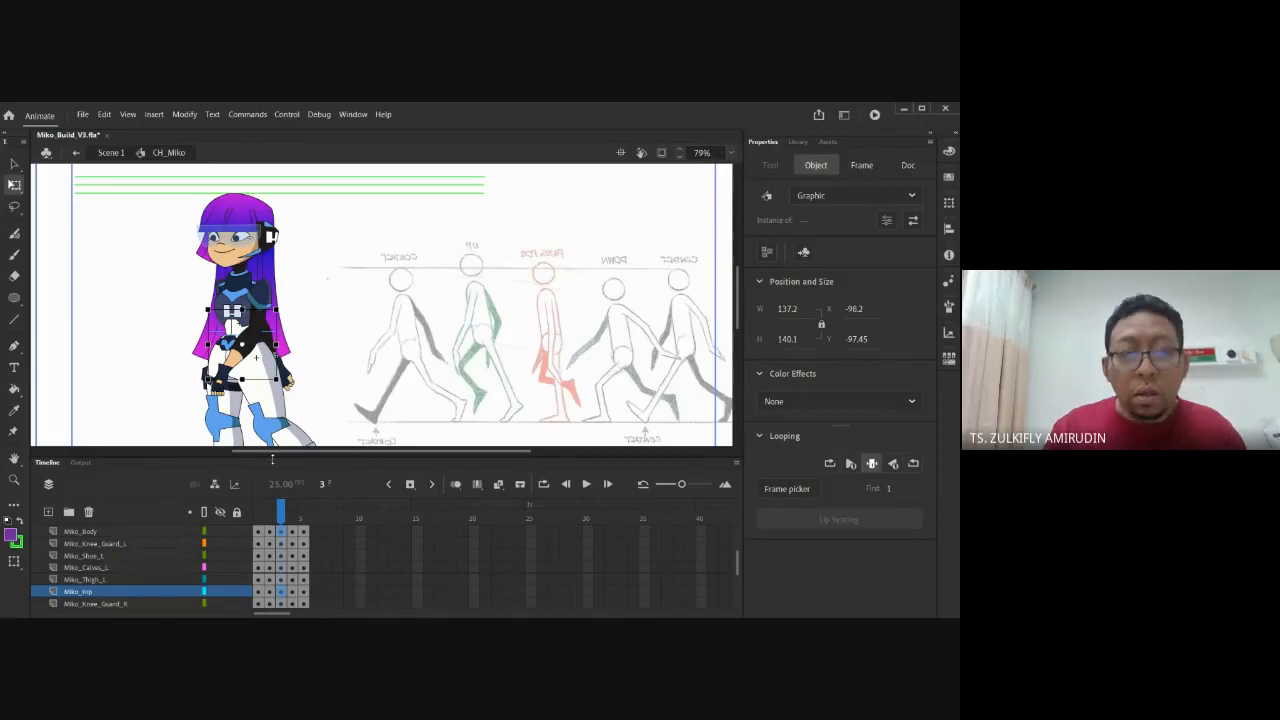
key("shift+Down")
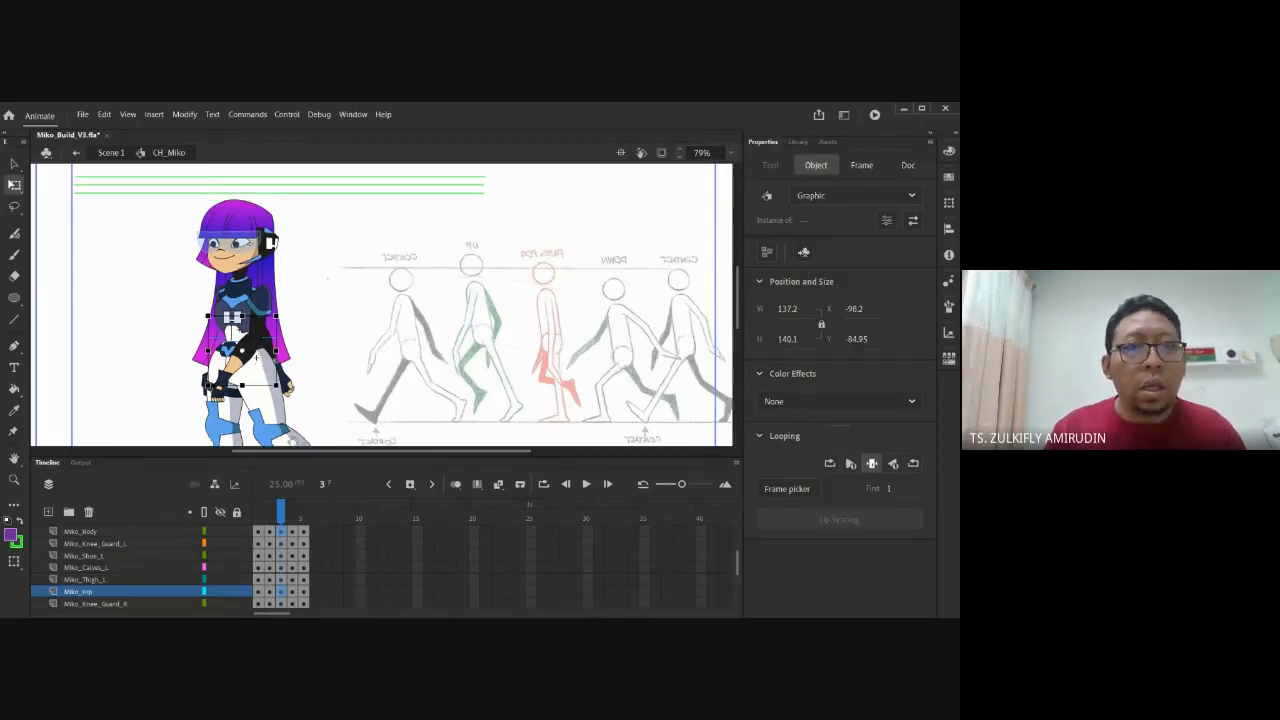
left_click_drag(329, 340, 371, 210)
left_click(393, 244)
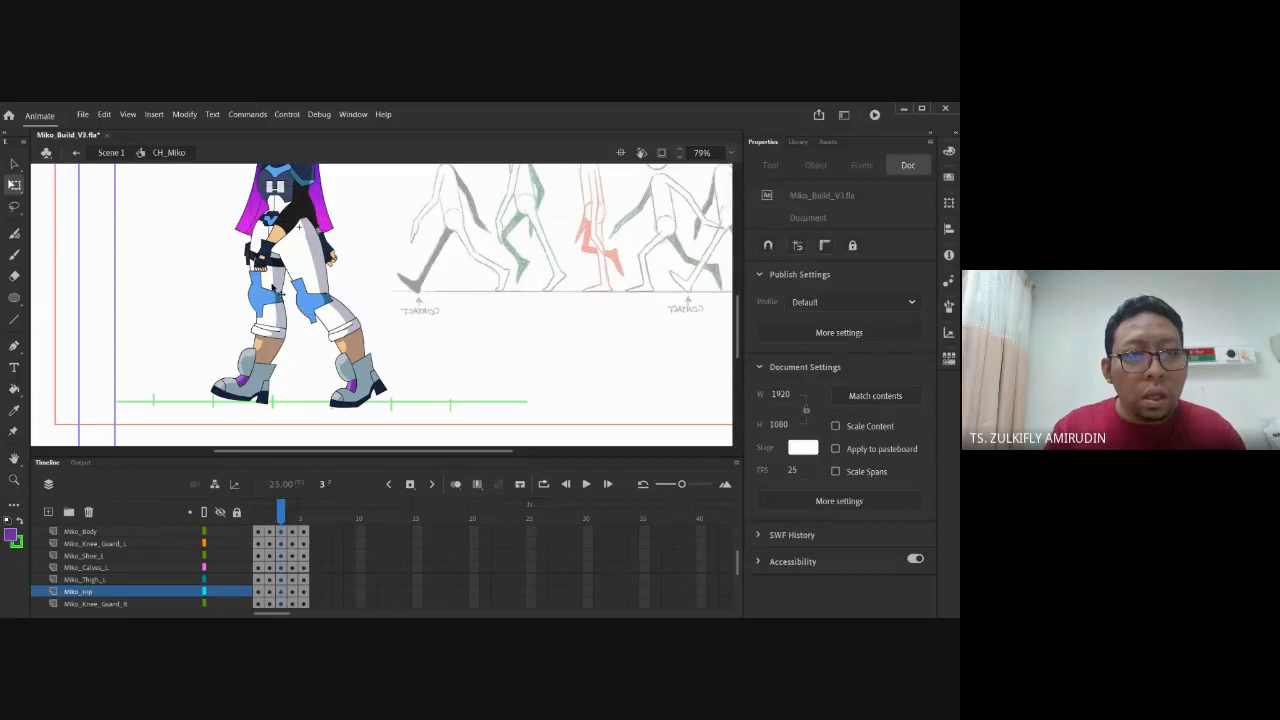
On frame 3, rotate the right thigh forward and swing the right calf back so the foot meets the ground line
left_click(278, 290)
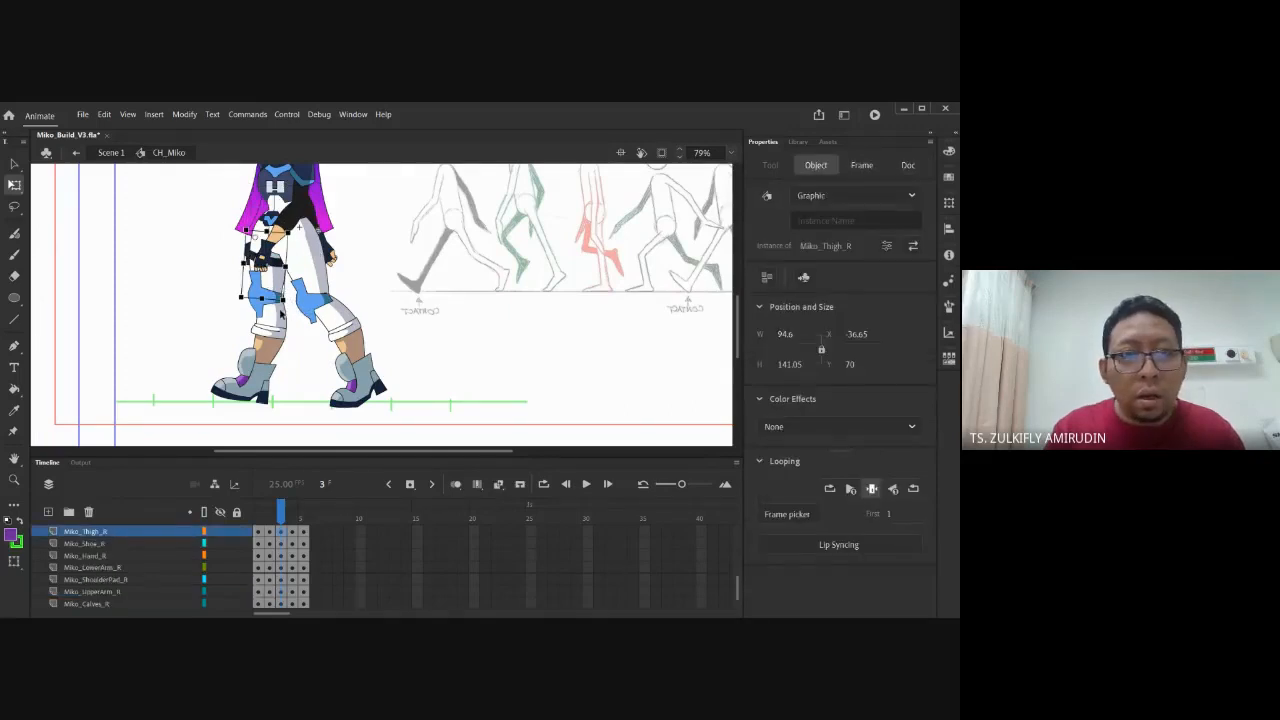
left_click(273, 317)
left_click(297, 352)
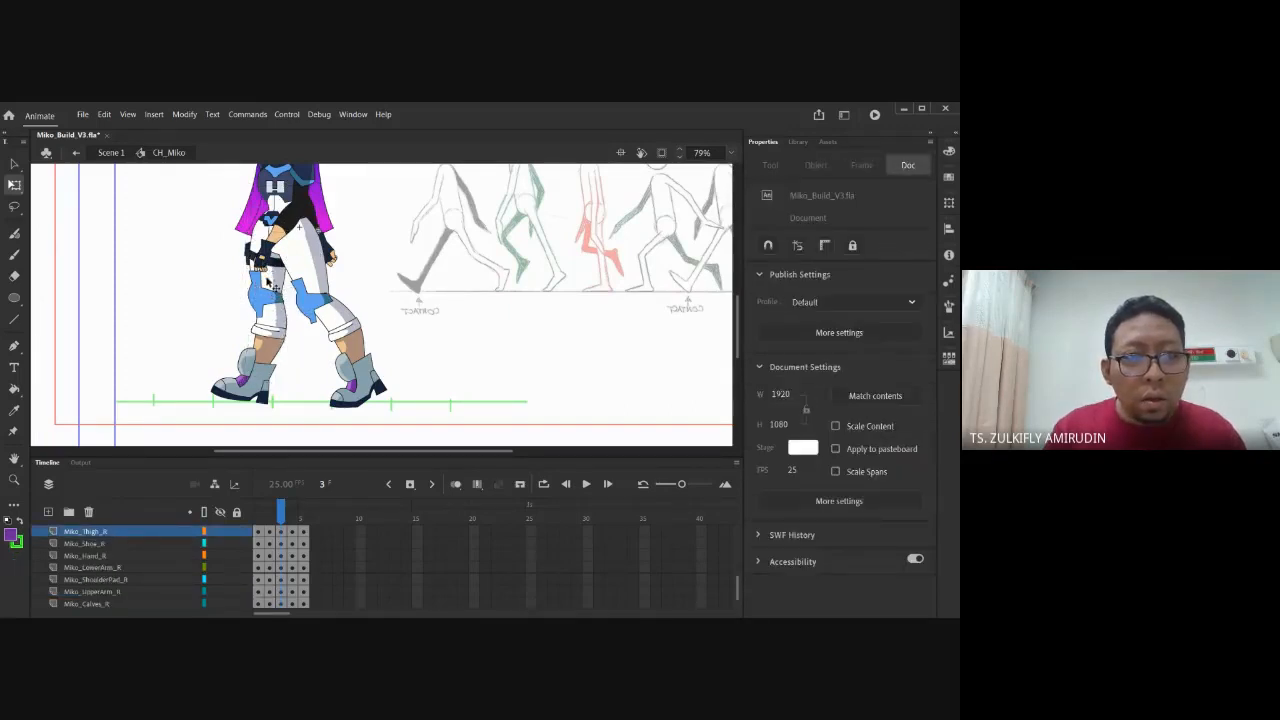
left_click(272, 282)
left_click_drag(291, 315, 262, 322)
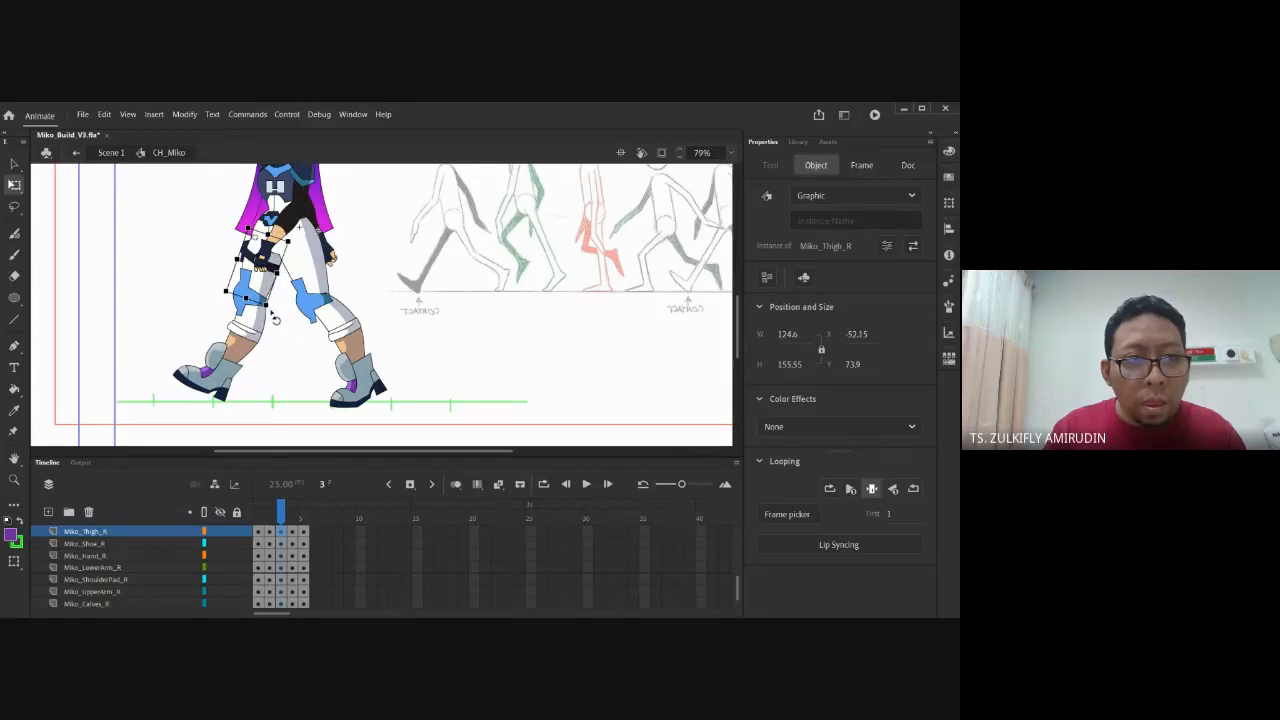
left_click(256, 338)
left_click_drag(252, 401, 287, 405)
left_click(294, 396)
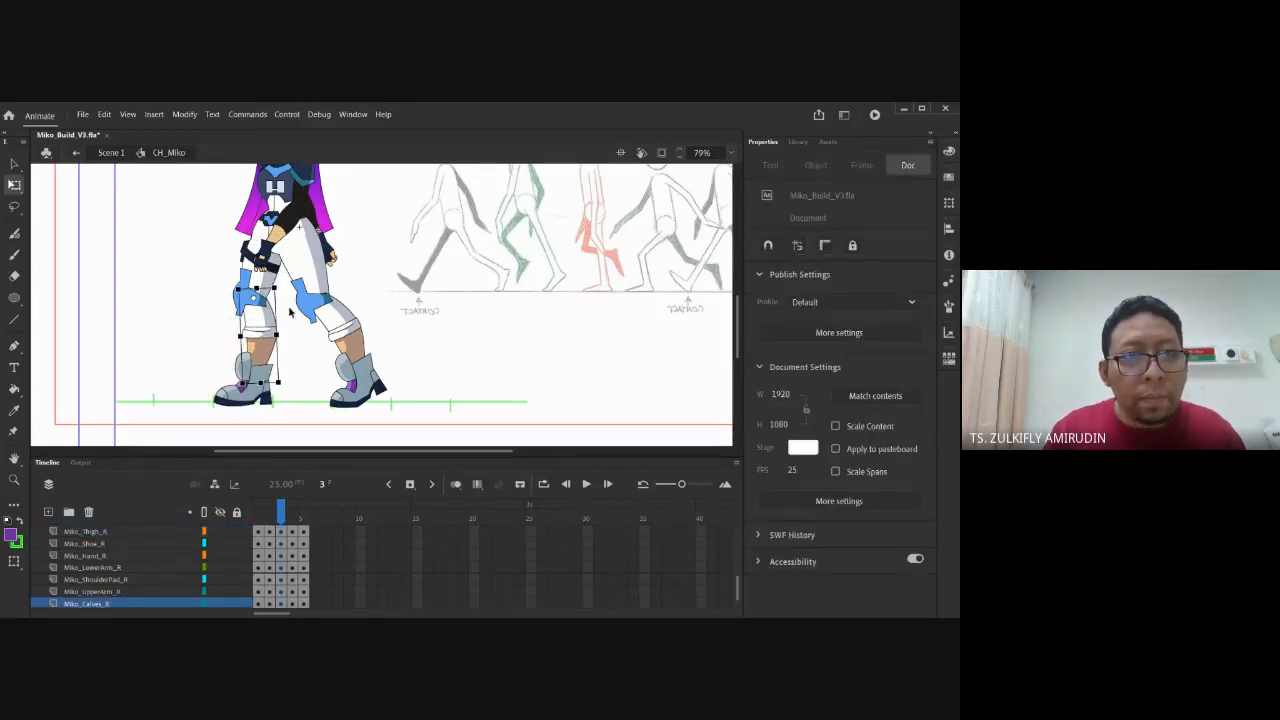
Refine the right leg's bend on frame 3 by rotating the thigh further forward and readjusting the calf
left_click(275, 285)
left_click_drag(283, 335, 266, 342)
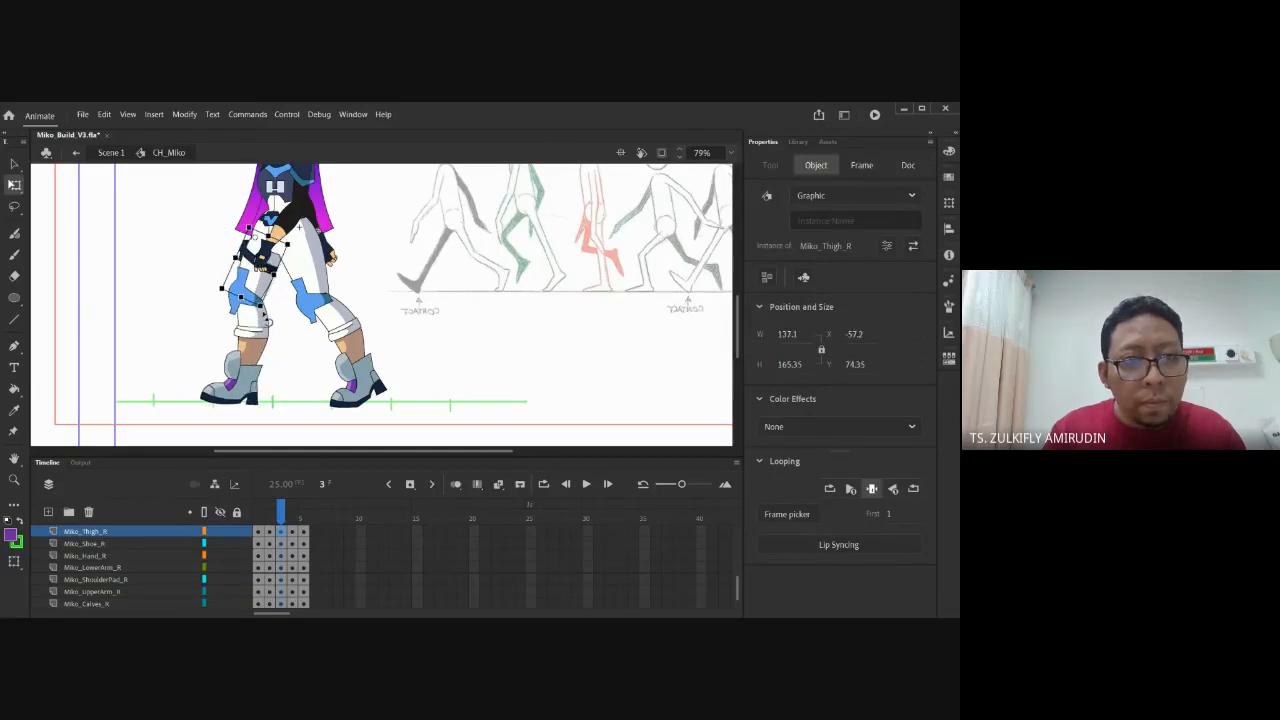
left_click(268, 398)
left_click_drag(274, 400, 285, 376)
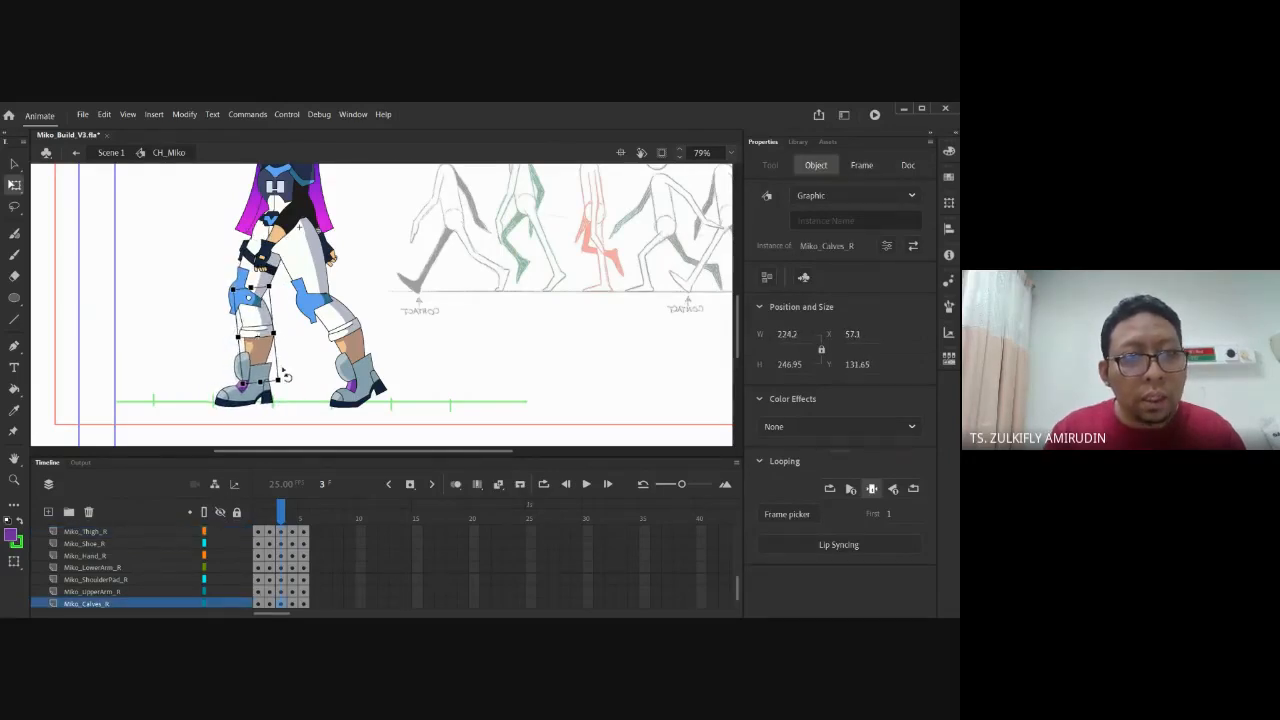
left_click(260, 285)
left_click_drag(242, 297, 266, 325)
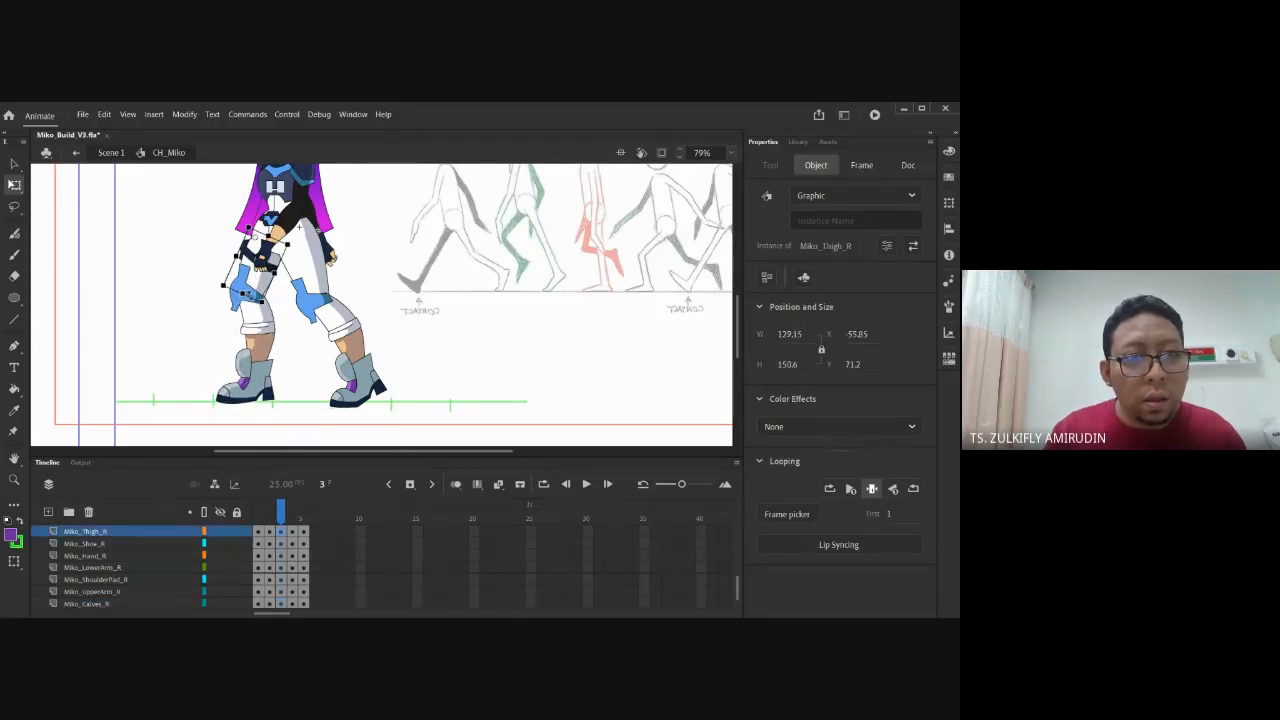
left_click(266, 325)
left_click_drag(287, 393, 287, 385)
Rotate the right knee guard on frame 3 so it follows the bent knee
left_click(246, 299)
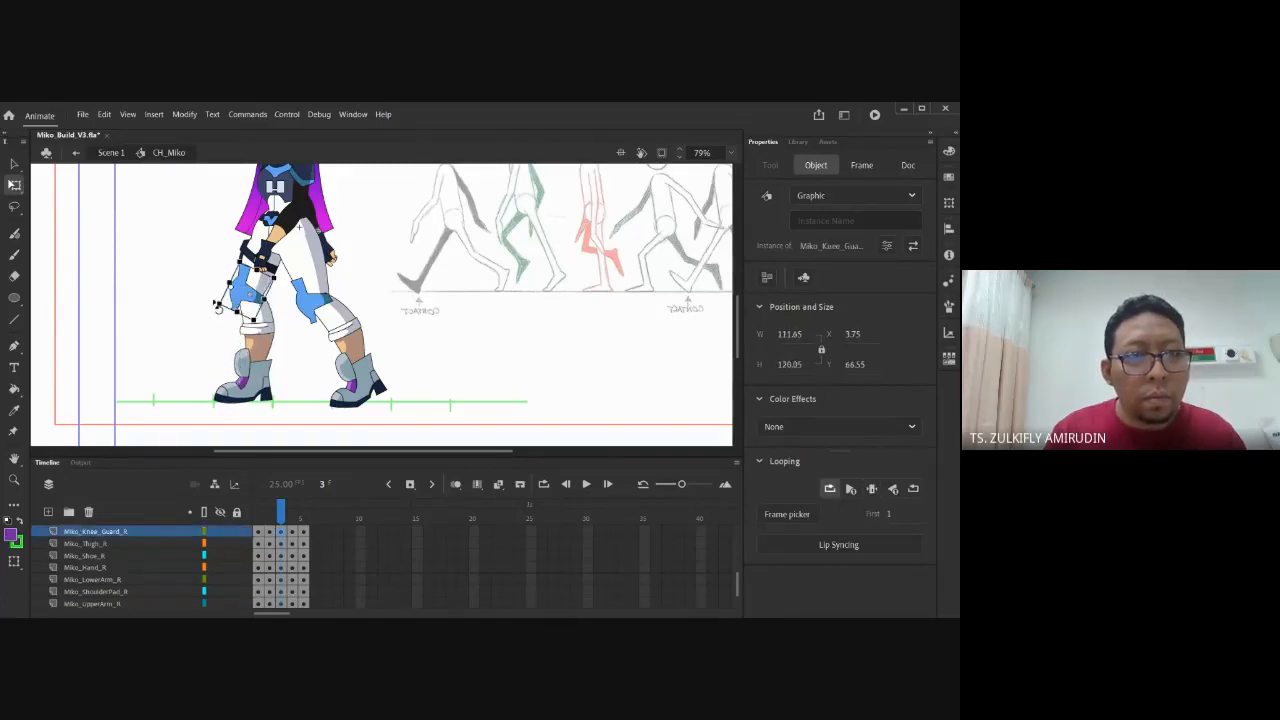
left_click_drag(258, 329, 268, 327)
left_click(492, 306)
Rotate the left thigh and left calf backward on frame 3 so the rear leg trails behind the body
left_click_drag(492, 304, 392, 279)
left_click(248, 287)
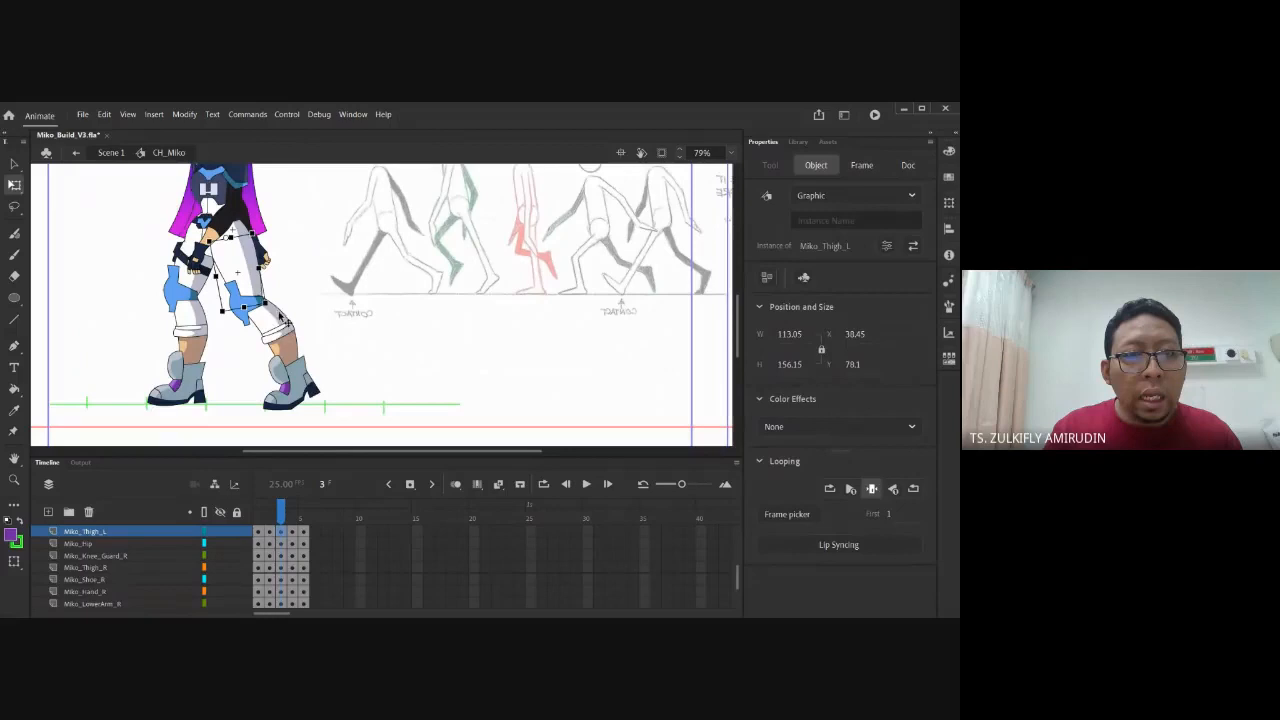
left_click_drag(276, 316, 290, 322)
left_click(336, 381)
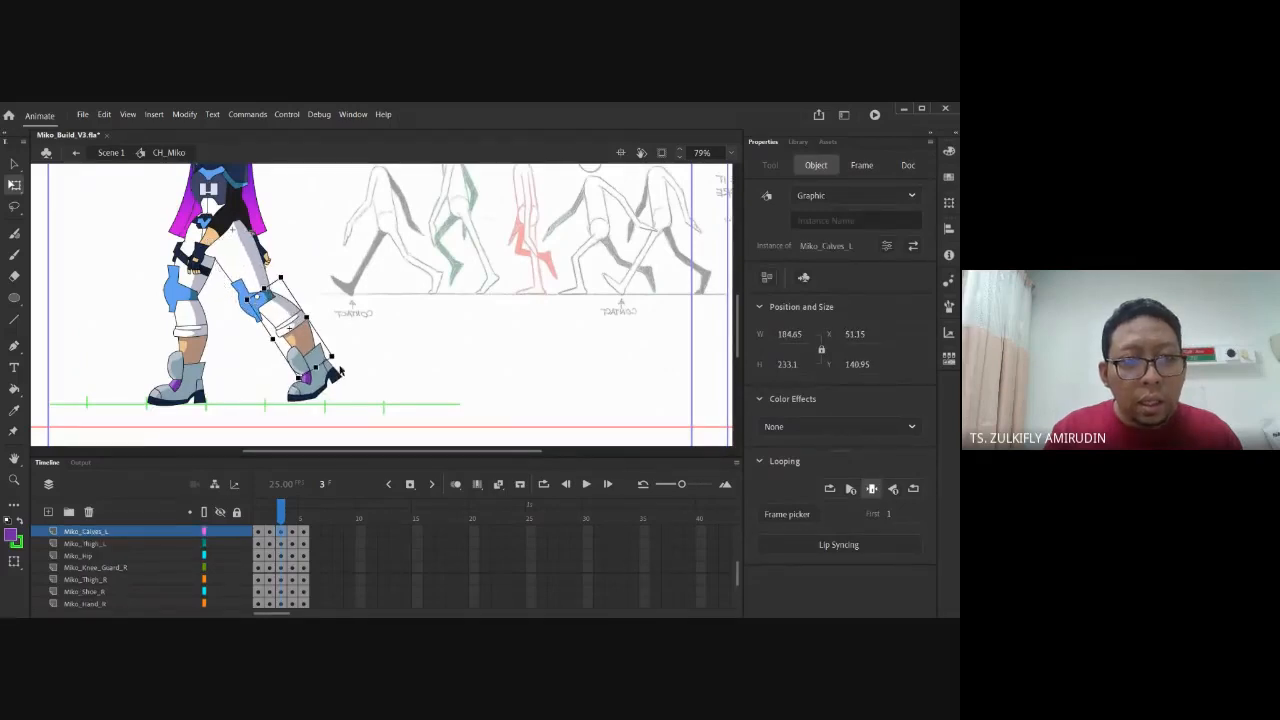
left_click_drag(342, 369, 351, 361)
left_click(377, 359)
Check the left shoe's available frames and rotate the left knee guard to fit the trailing leg on frame 3
left_click(325, 384)
left_click(790, 517)
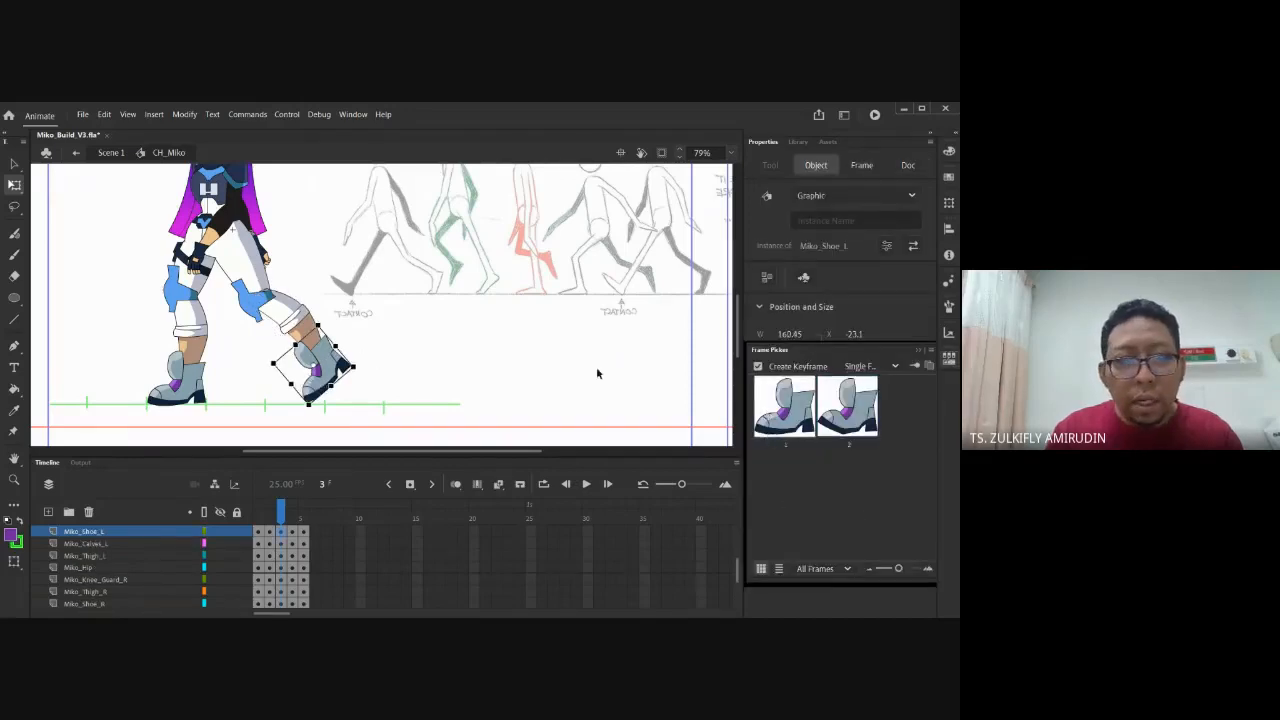
left_click(531, 354)
left_click(266, 300)
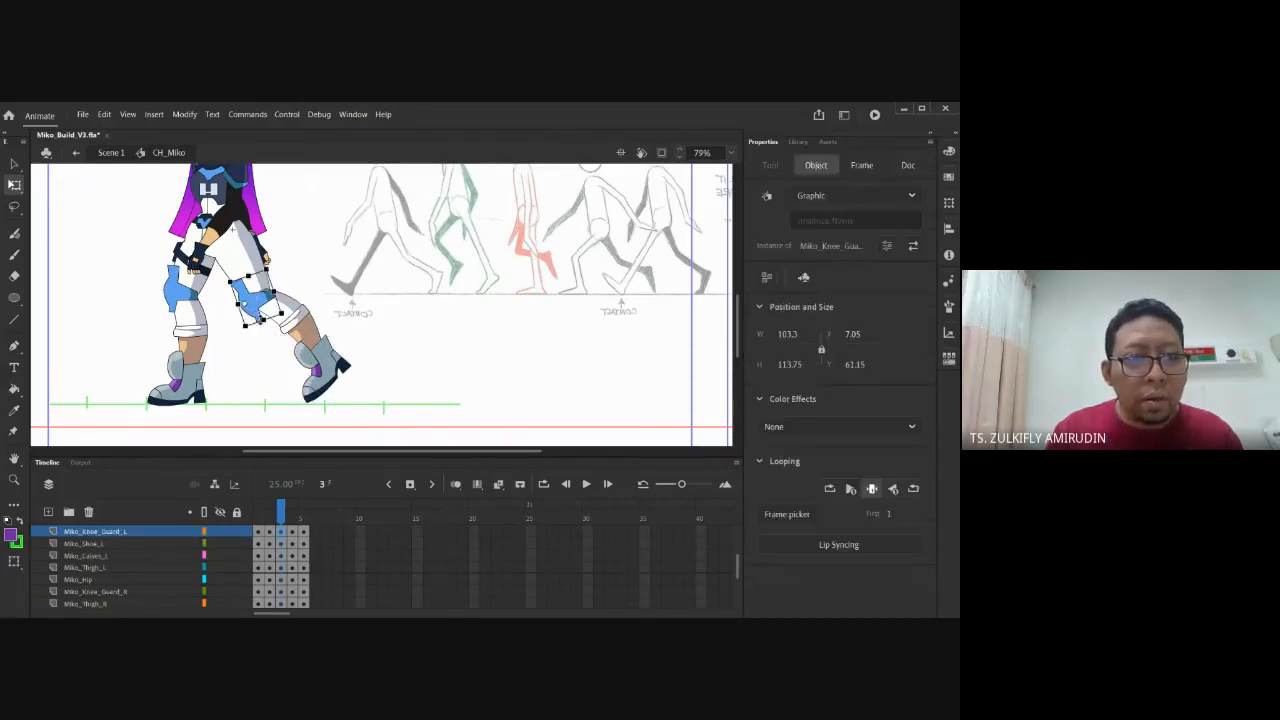
left_click_drag(293, 318, 296, 316)
Flip between frames 2 and 3 to compare the new pose with the previous one
mouse_move(362, 241)
left_mouse_down()
mouse_move(349, 298)
mouse_move(406, 301)
left_mouse_up()
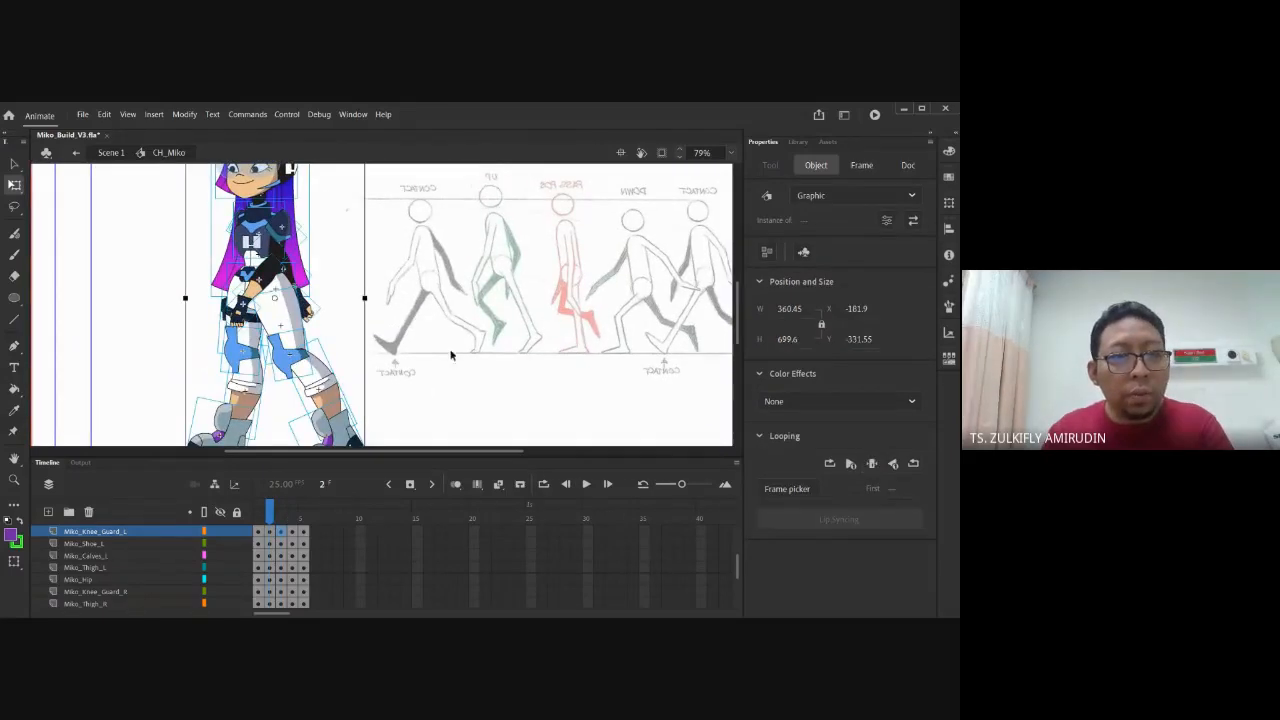
left_click(434, 391)
key("comma")
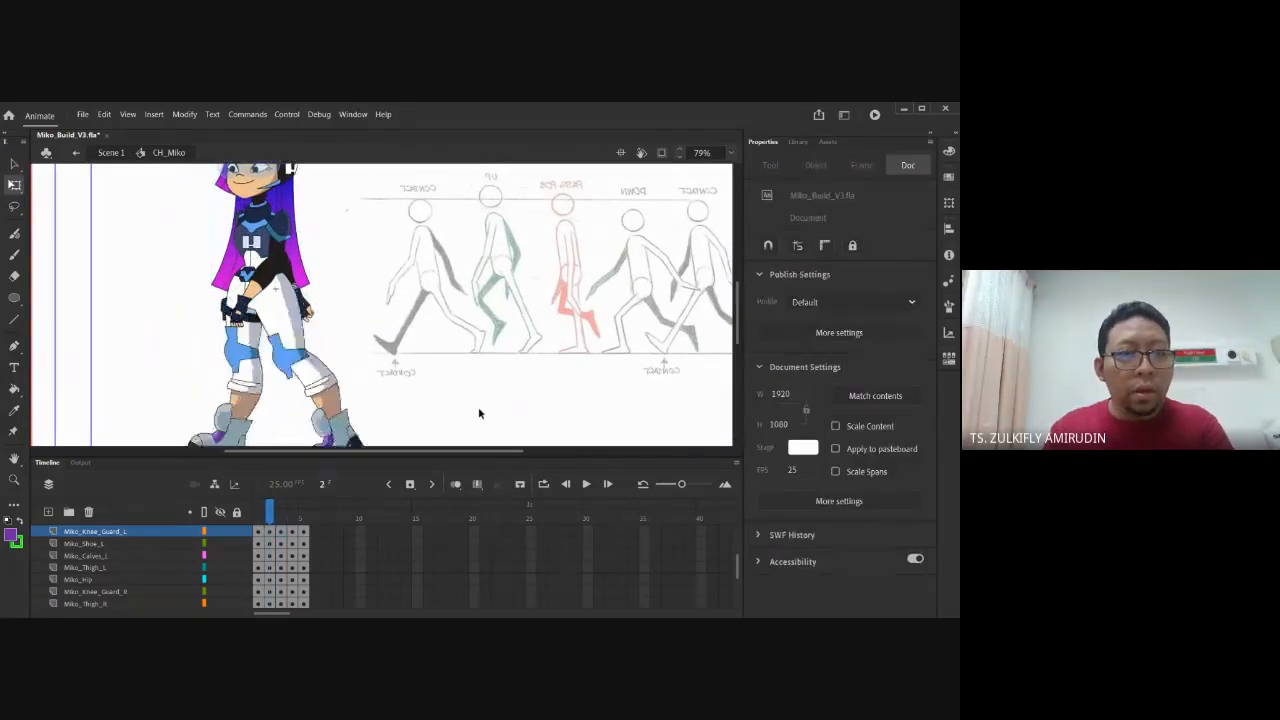
key("period")
key("comma")
key("period")
key("comma")
key("period")
Rotate the body slightly forward on frame 3 so the upper body leans into the step
left_click_drag(243, 269, 249, 302)
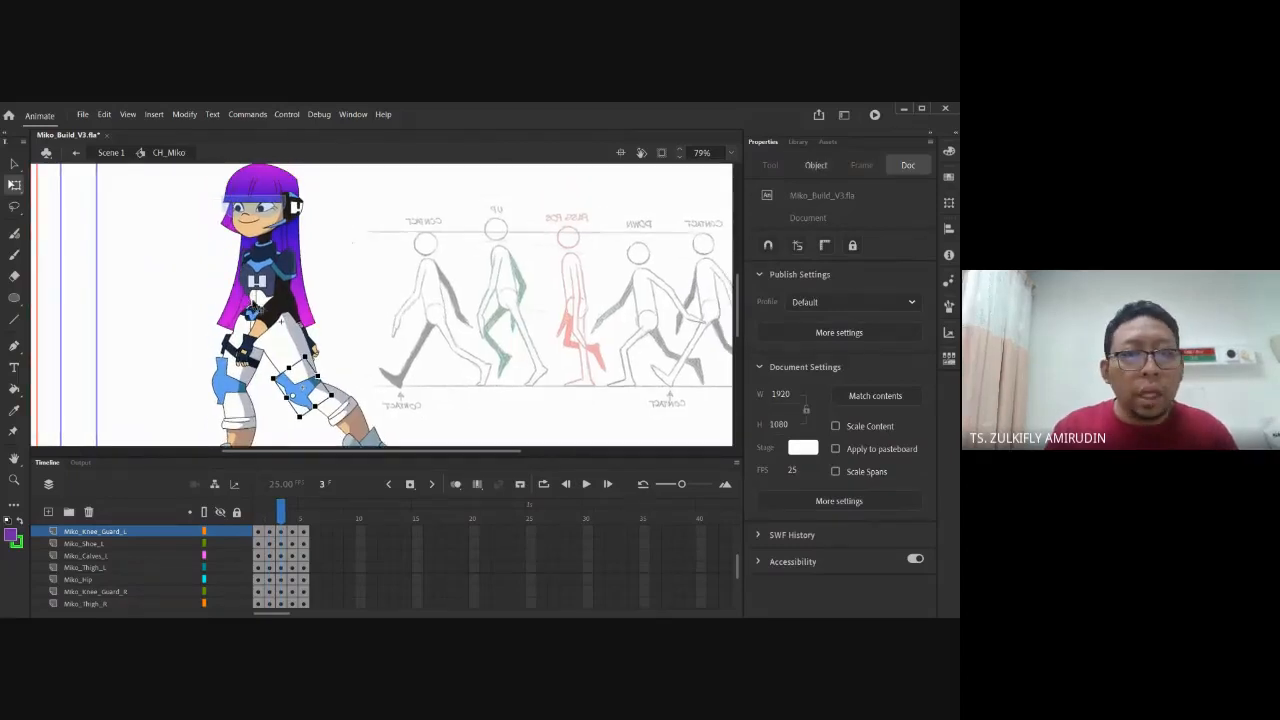
left_click(268, 304)
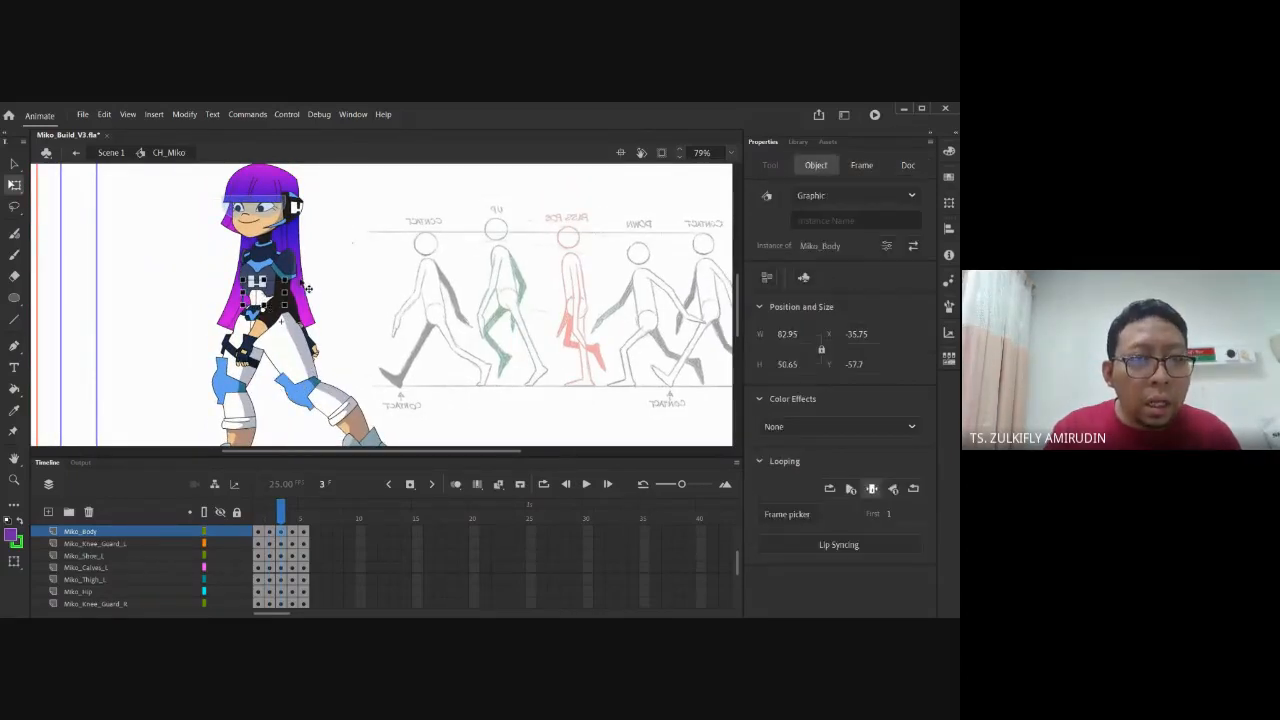
left_click_drag(297, 286, 301, 276)
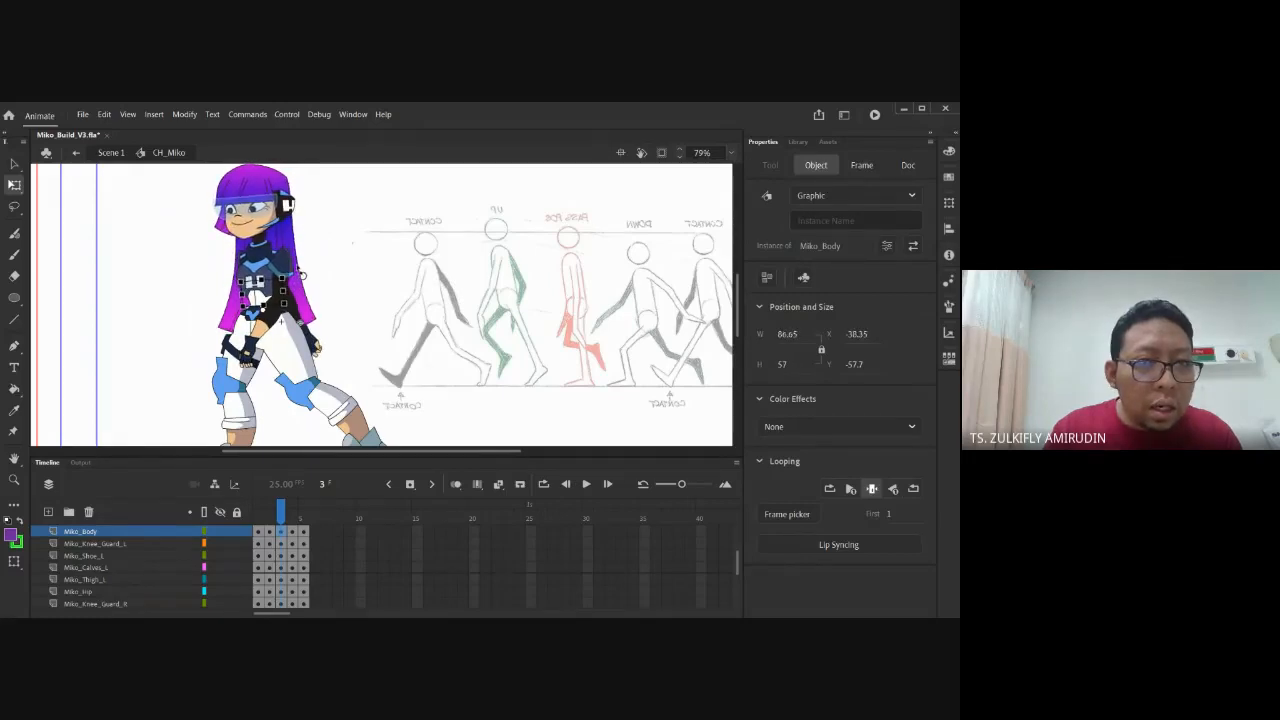
left_click(325, 281)
Swing the left arm forward on frame 3 by rotating its upper arm and lower arm
left_click(288, 292)
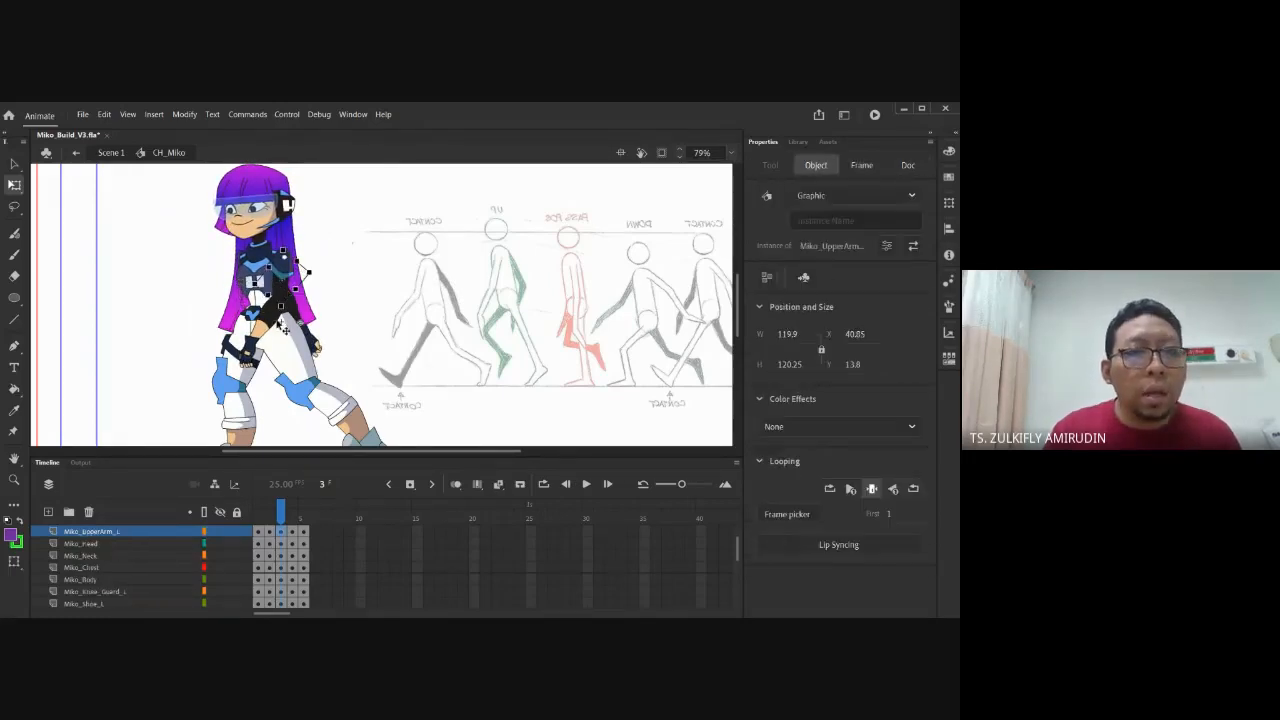
left_click_drag(285, 322, 276, 322)
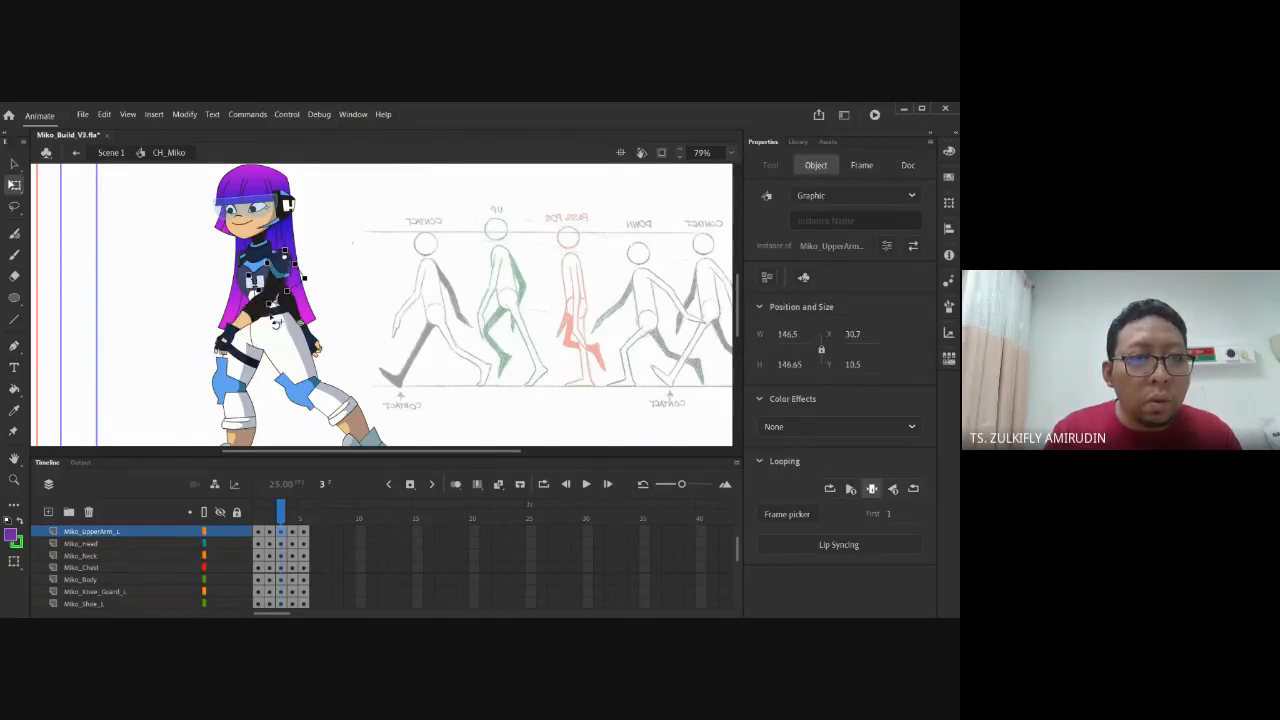
left_click(252, 320)
left_click(250, 325)
left_click_drag(238, 353, 230, 350)
left_click(414, 296)
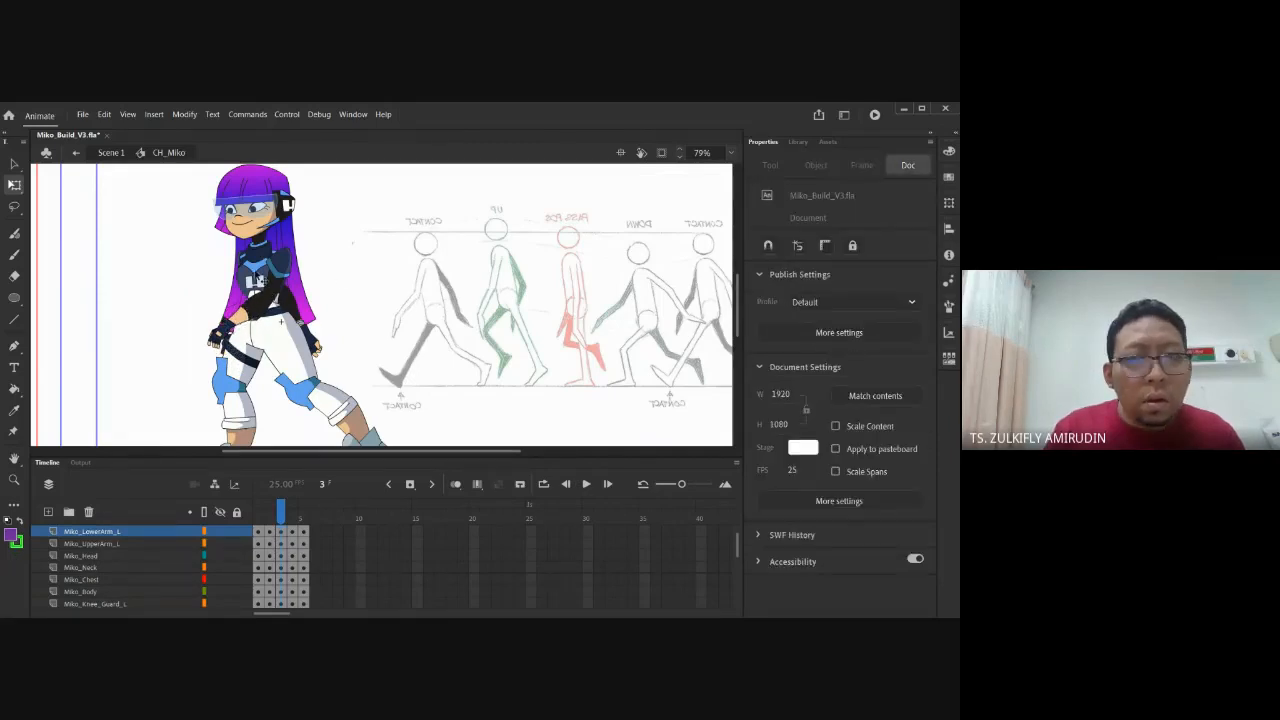
Swing the right arm backward on frame 3 by rotating its upper arm and lower arm
scroll(250, 575, "down", 5)
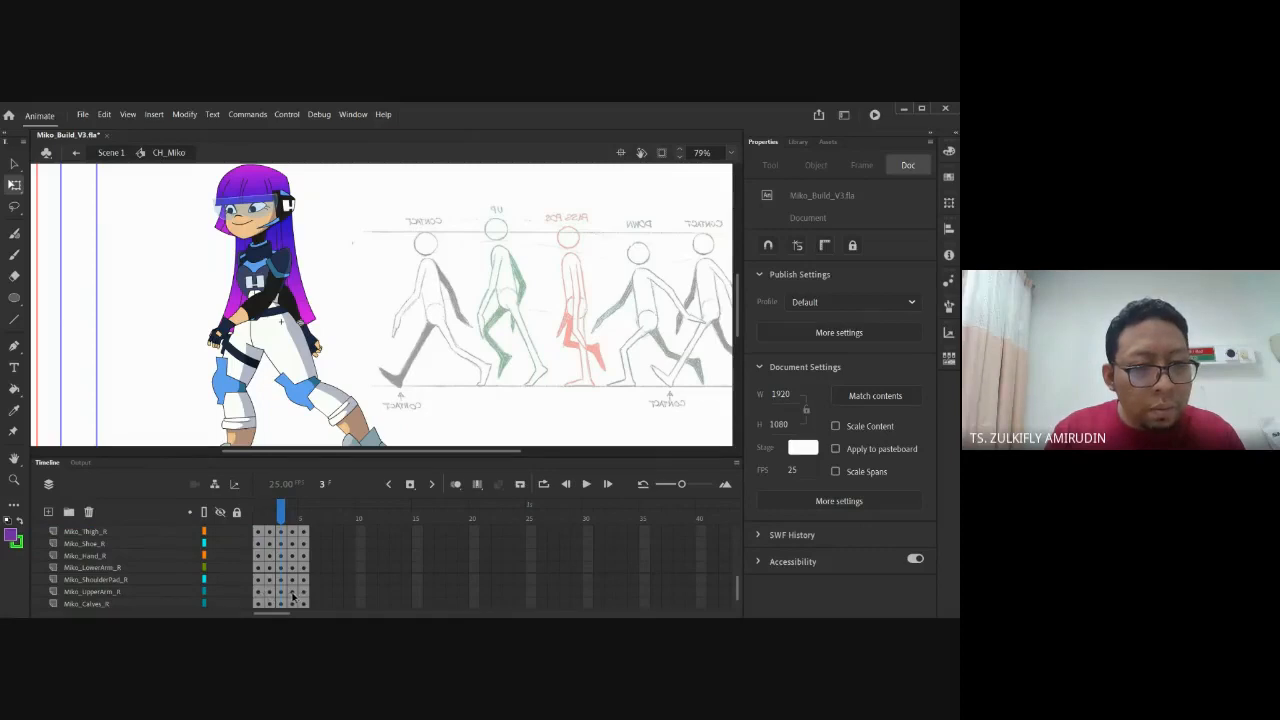
left_click(281, 592)
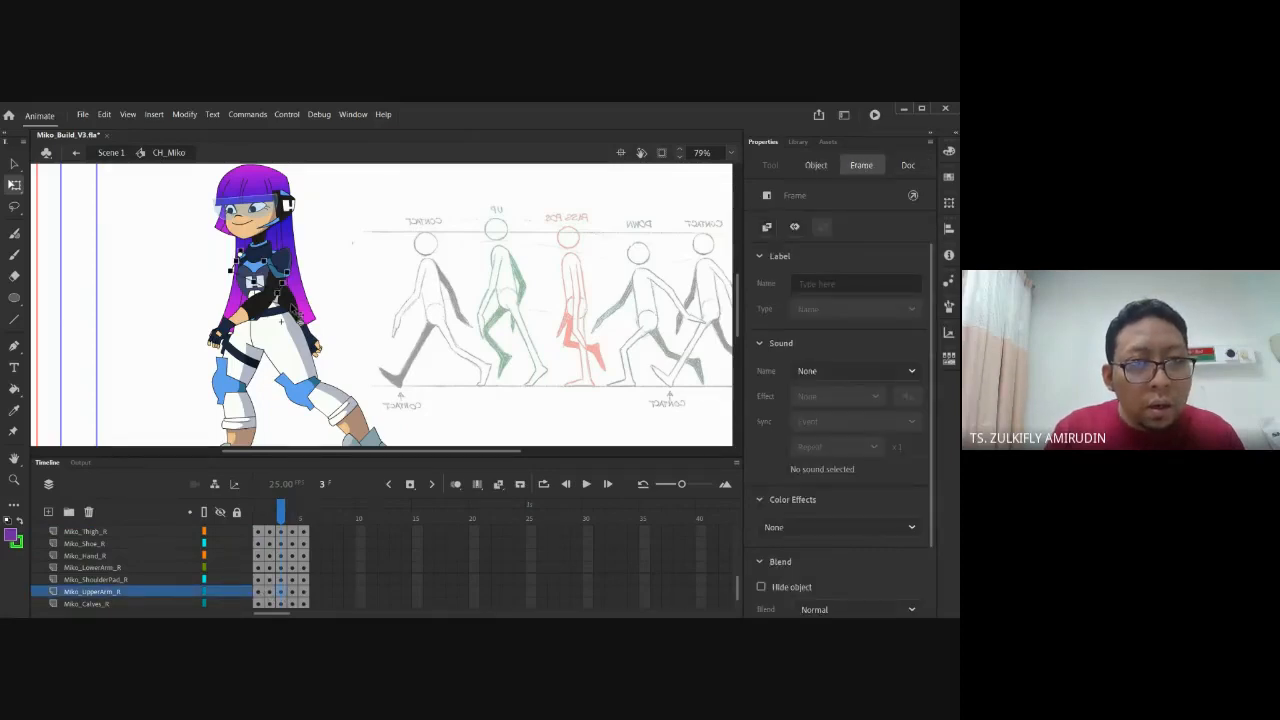
left_click(296, 311)
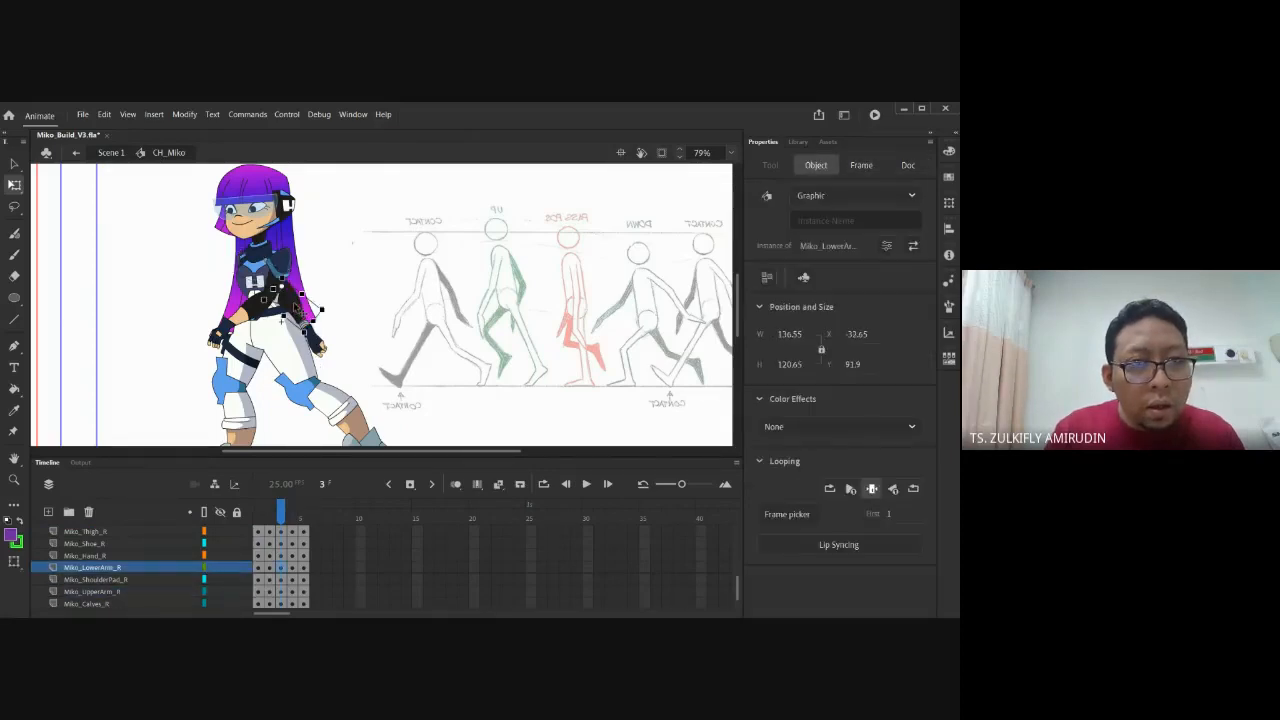
left_click(277, 592)
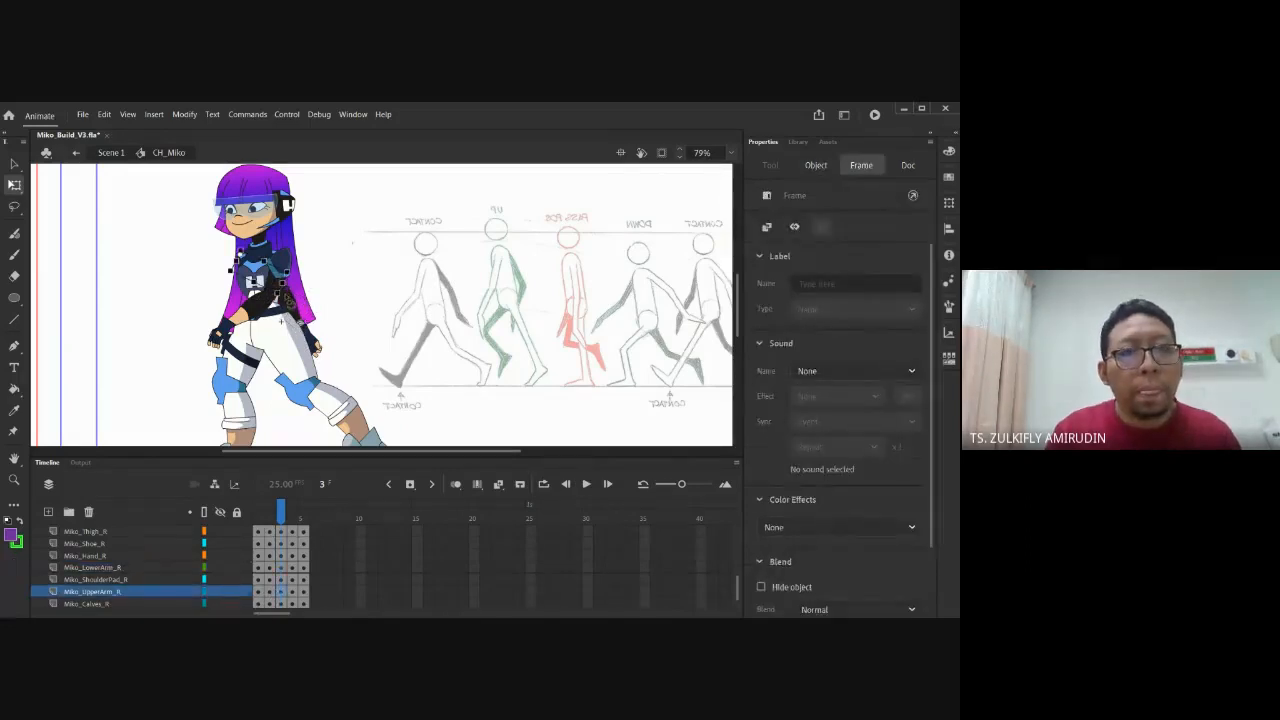
left_click_drag(286, 299, 338, 308)
left_click(315, 296)
left_click(300, 311)
left_click(352, 385)
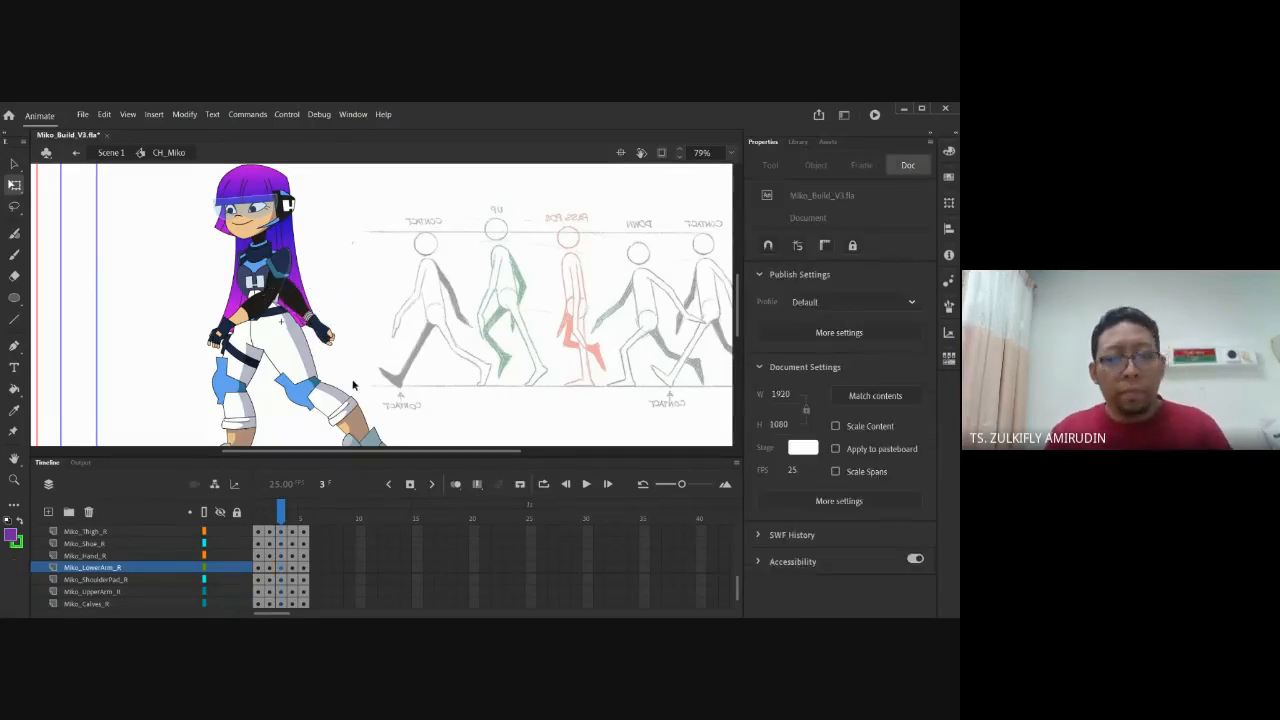
Rotate the right thigh a little further forward on frame 3 to widen the stride
key("ctrl+minus")
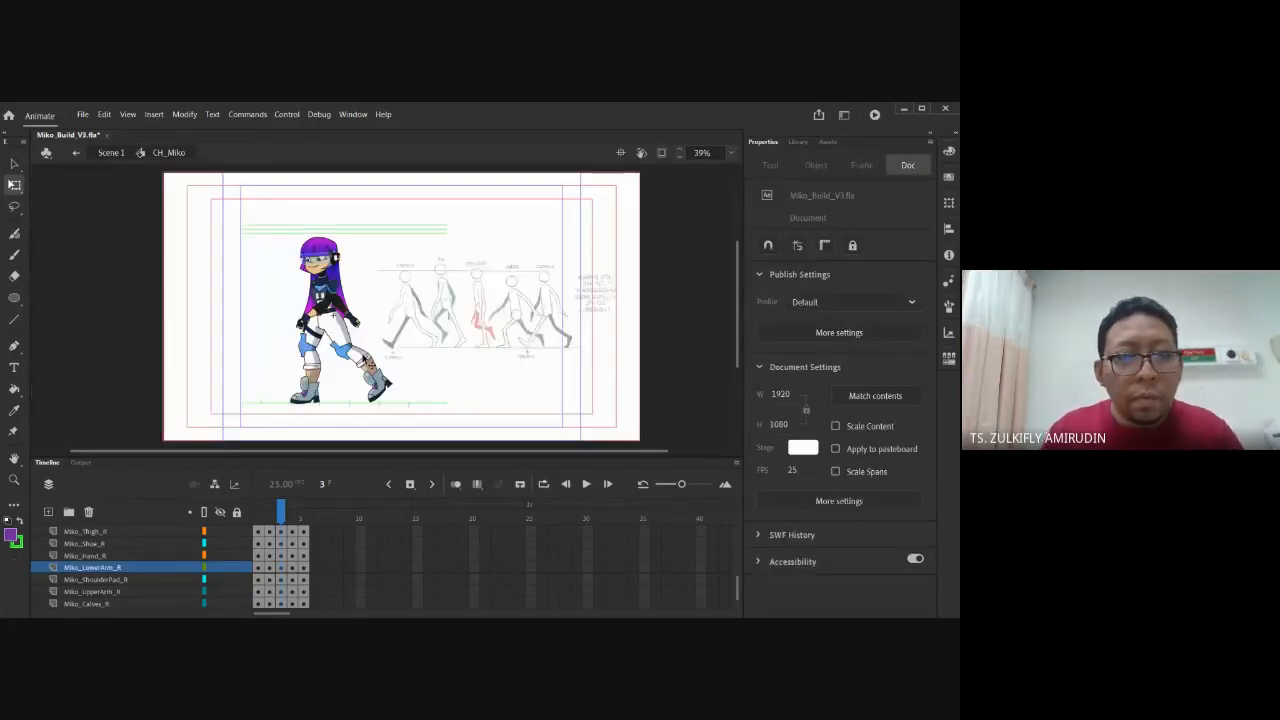
left_click(322, 362)
left_click_drag(328, 379, 317, 379)
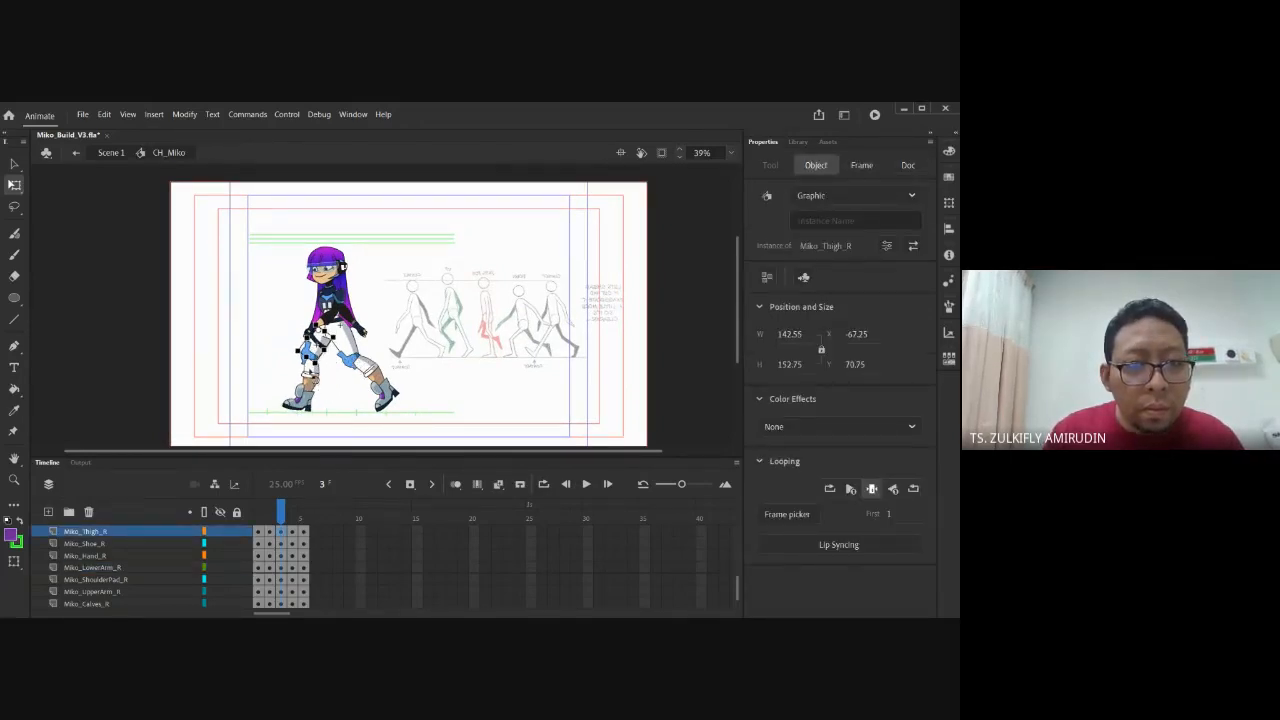
left_click(322, 396)
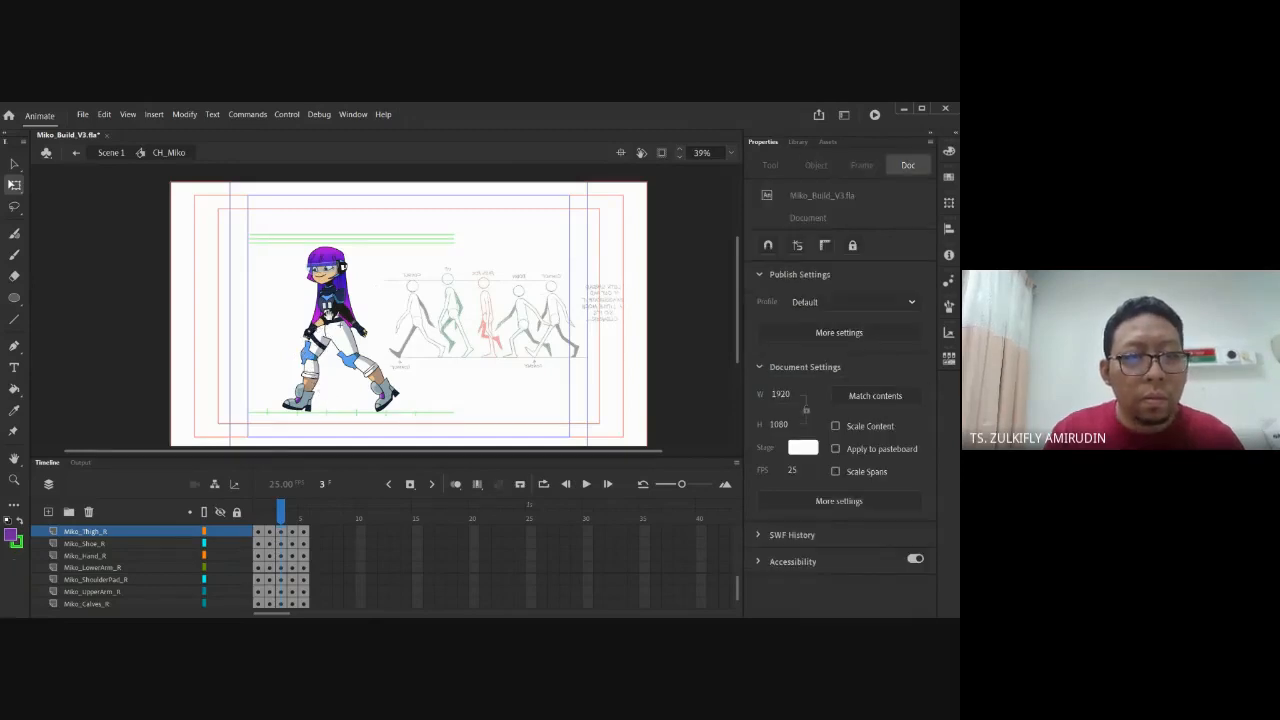
Rotate the right calf backward on frame 3 and turn the right shoe so its sole lies along the ground line
scroll(336, 326, "up", 1)
left_click(360, 322)
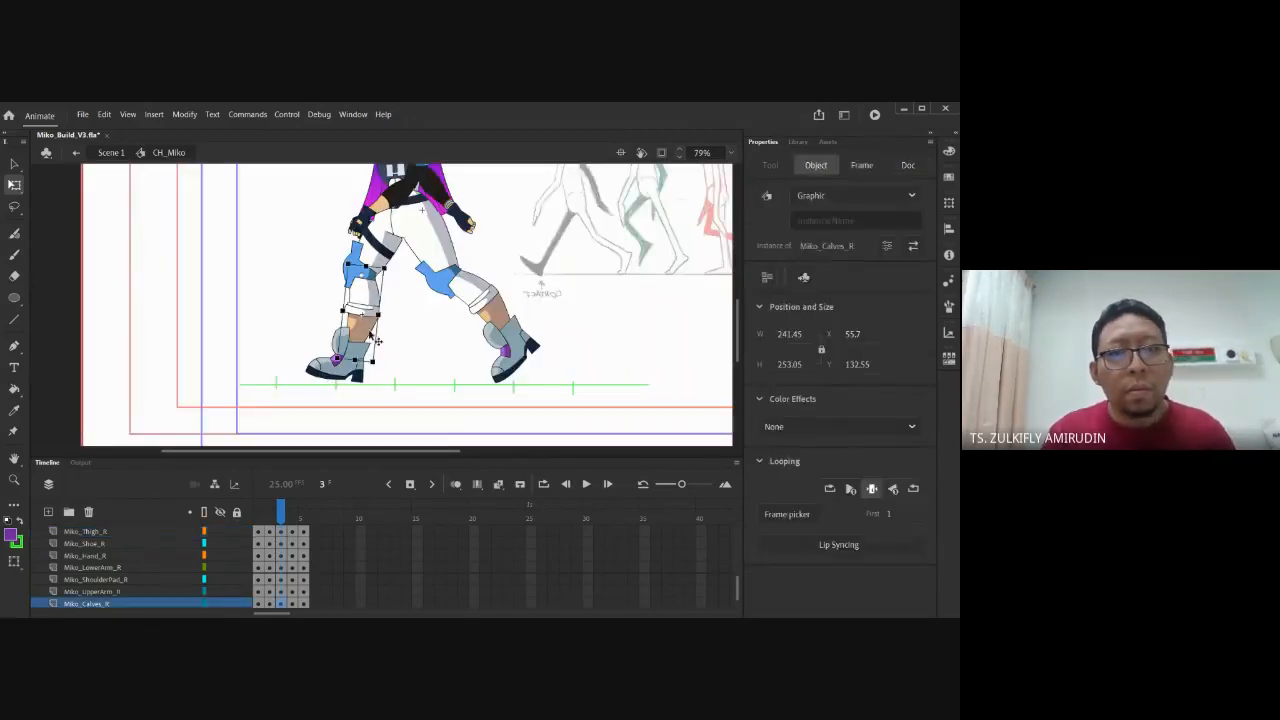
left_click_drag(372, 378, 404, 373)
left_click(412, 396)
left_click(365, 368)
left_click_drag(334, 399, 335, 386)
left_click(434, 358)
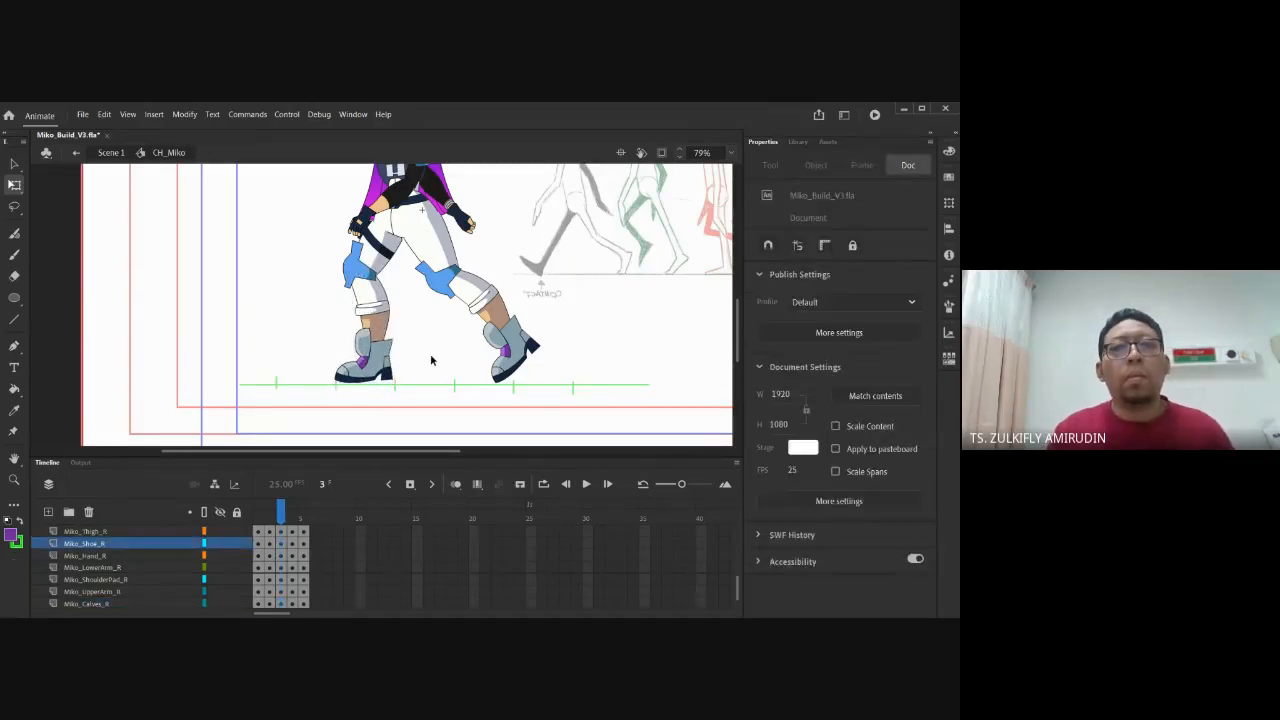
Flip repeatedly between frame 3 and the preceding frame to examine the motion into the down pose
left_click_drag(517, 283, 408, 380)
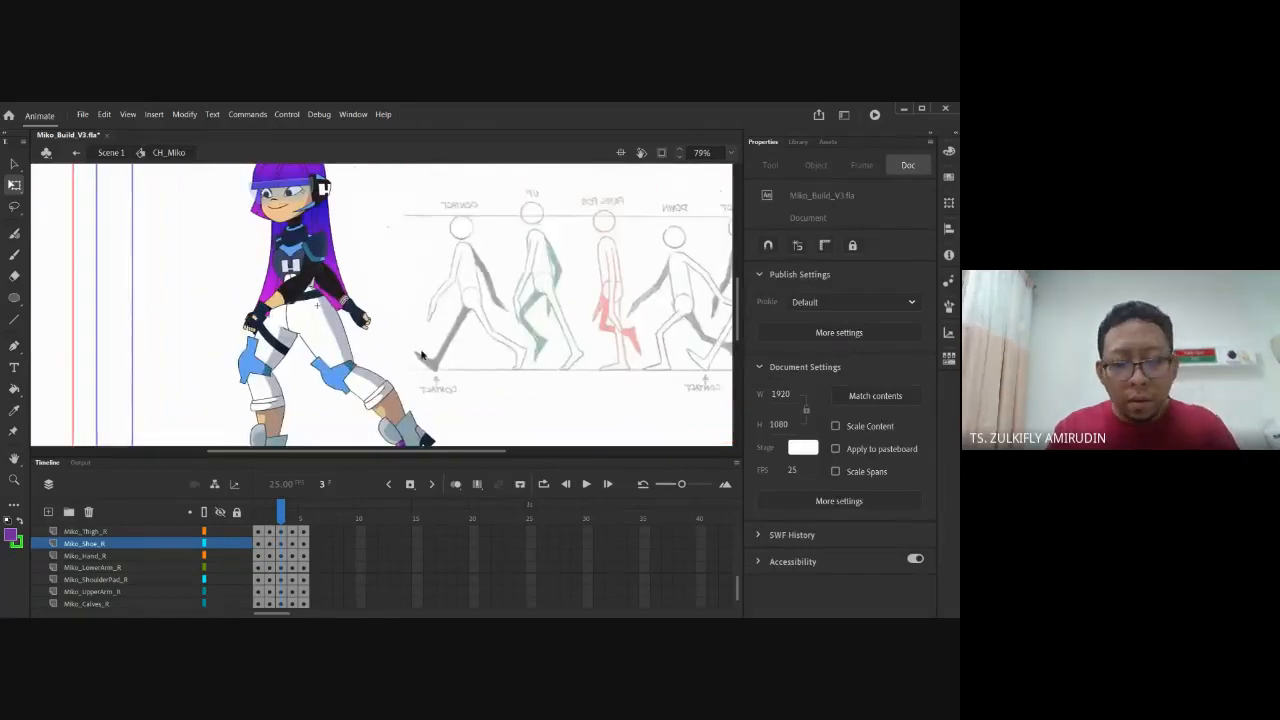
key("ctrl+minus")
key("comma")
key("period")
key("comma")
key("period")
key("comma")
key("period")
key("comma")
key("period")
key("comma")
key("period")
key("comma")
key("period")
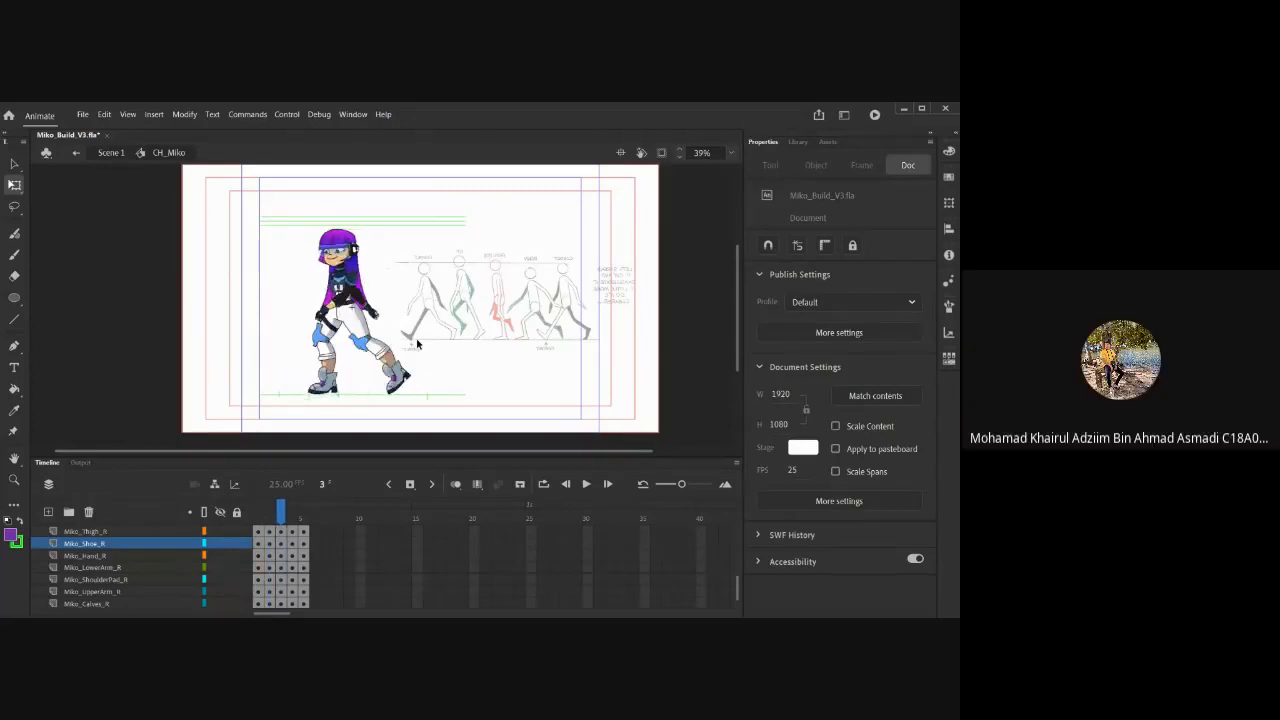
key("comma")
key("period")
key("comma")
key("period")
key("comma")
key("period")
key("comma")
key("period")
Tilt Miko's neck slightly on frame 3 and nudge it downward toward the chest
left_click(371, 268)
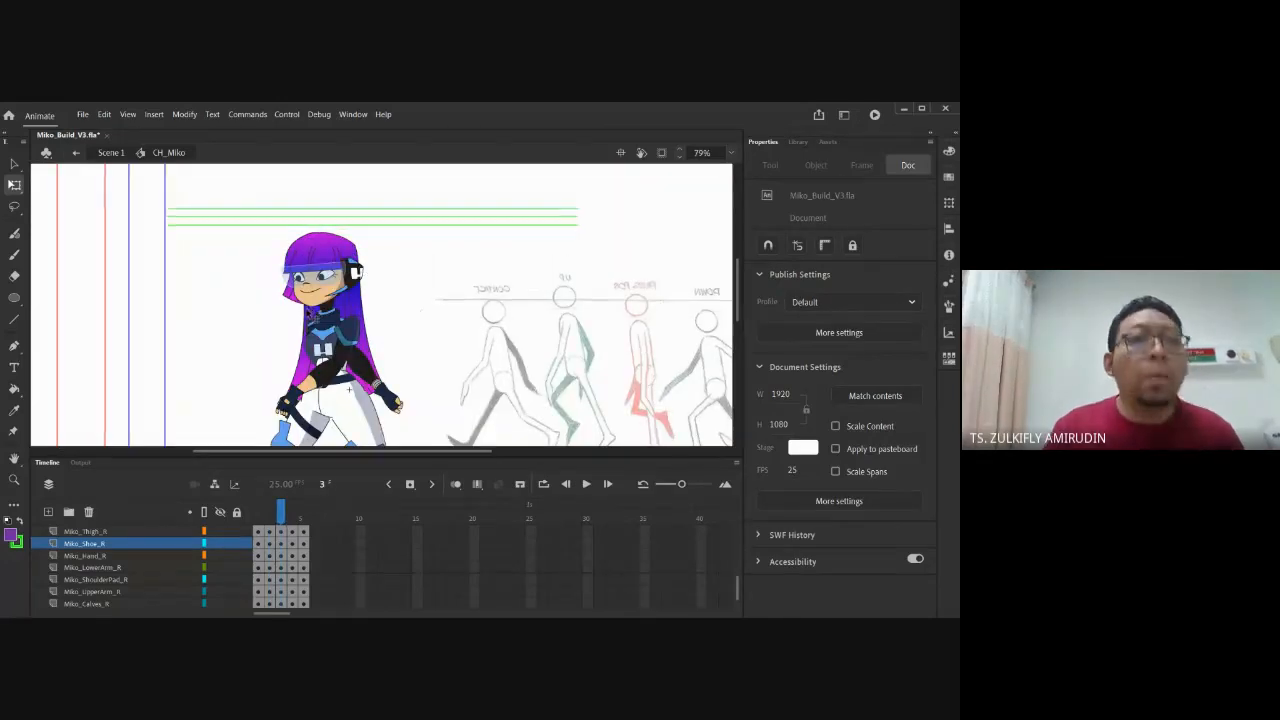
left_click(313, 298)
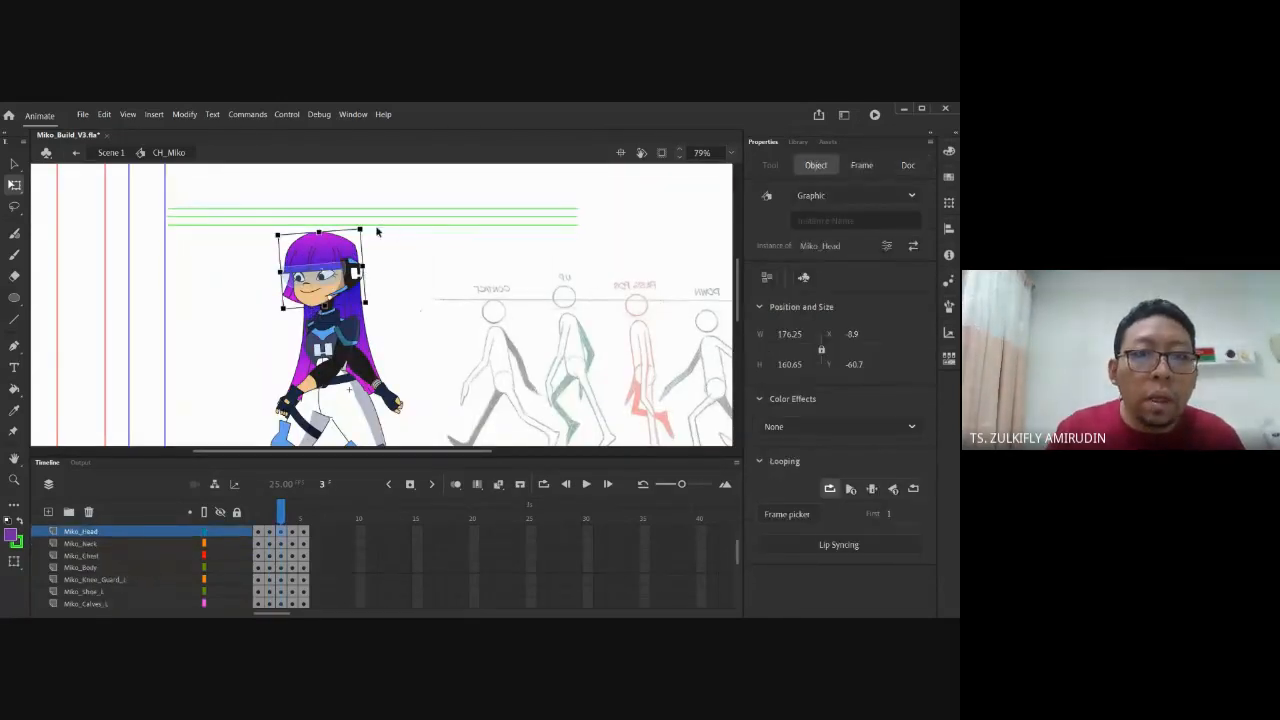
left_click(330, 325)
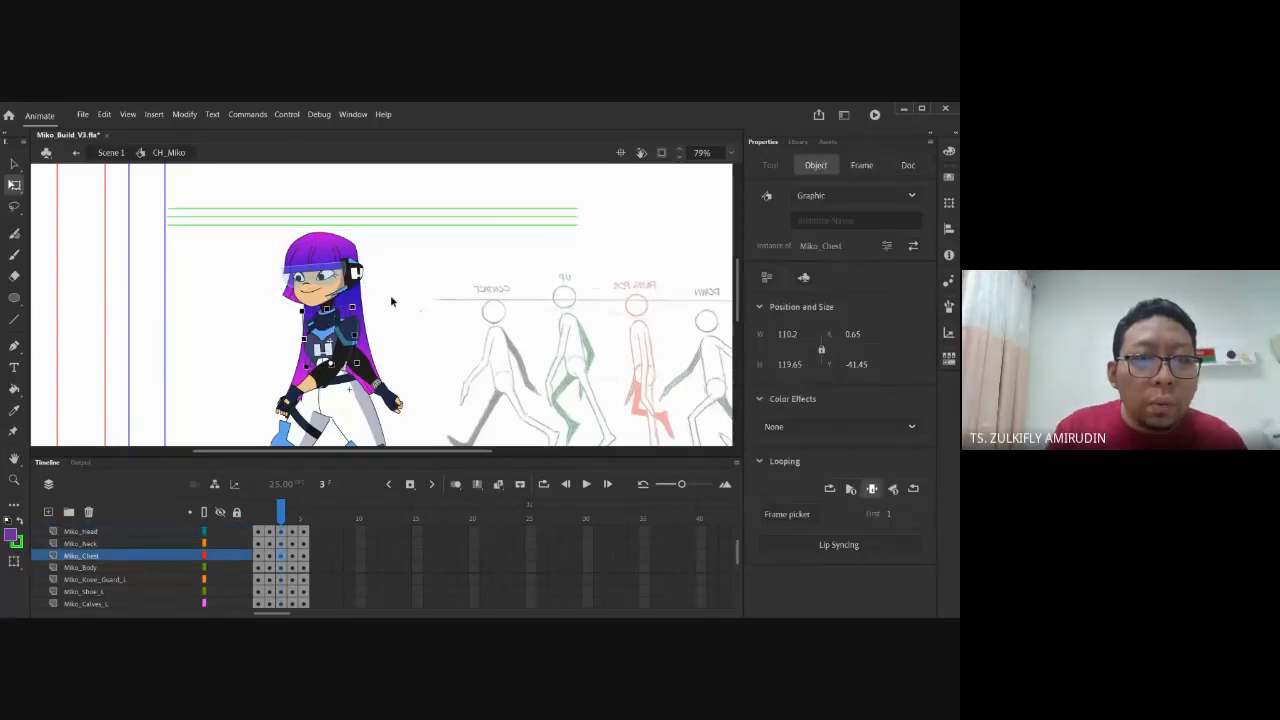
left_click(391, 301)
left_click(338, 308)
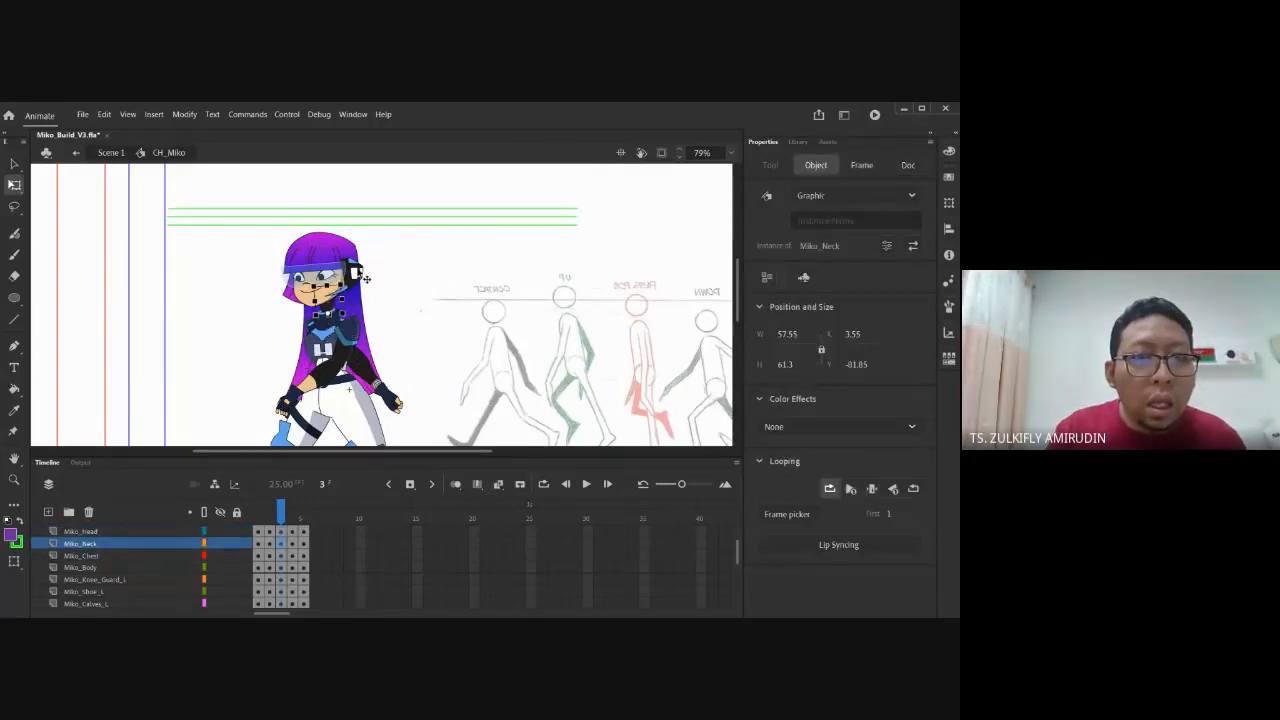
key("ctrl+equal")
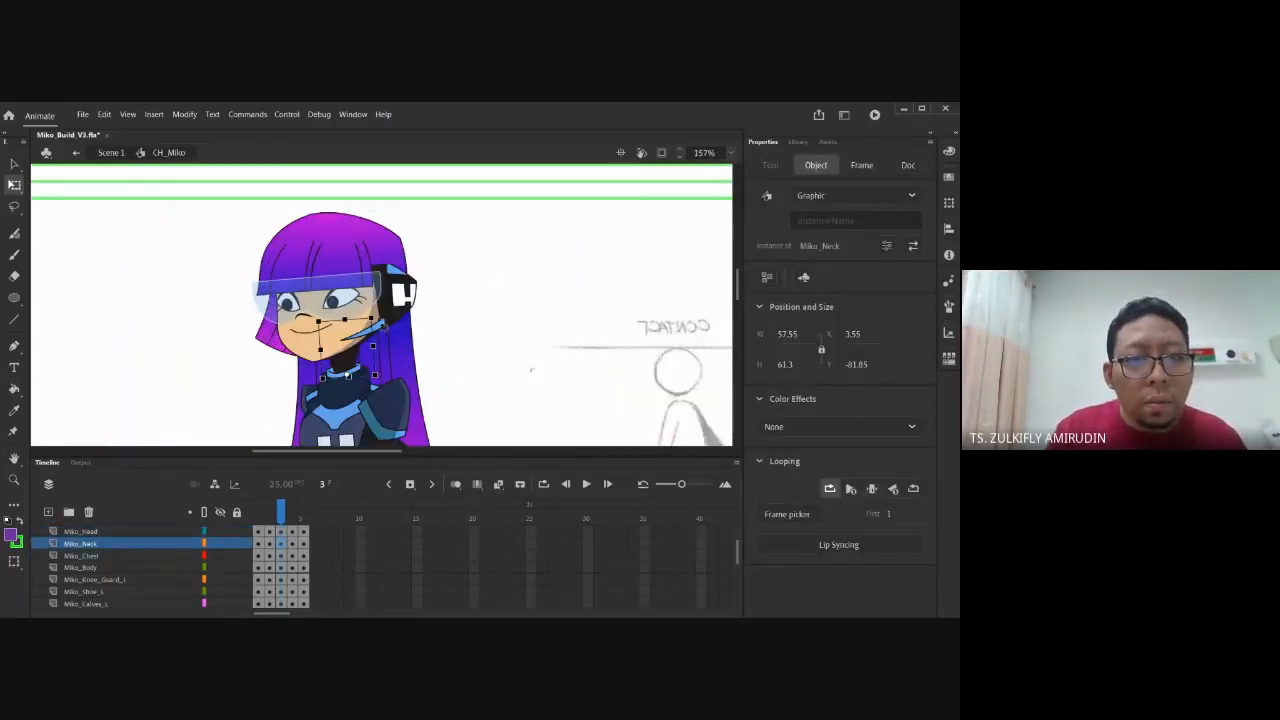
left_click_drag(384, 326, 382, 322)
key("Down")
key("Down")
key("Down")
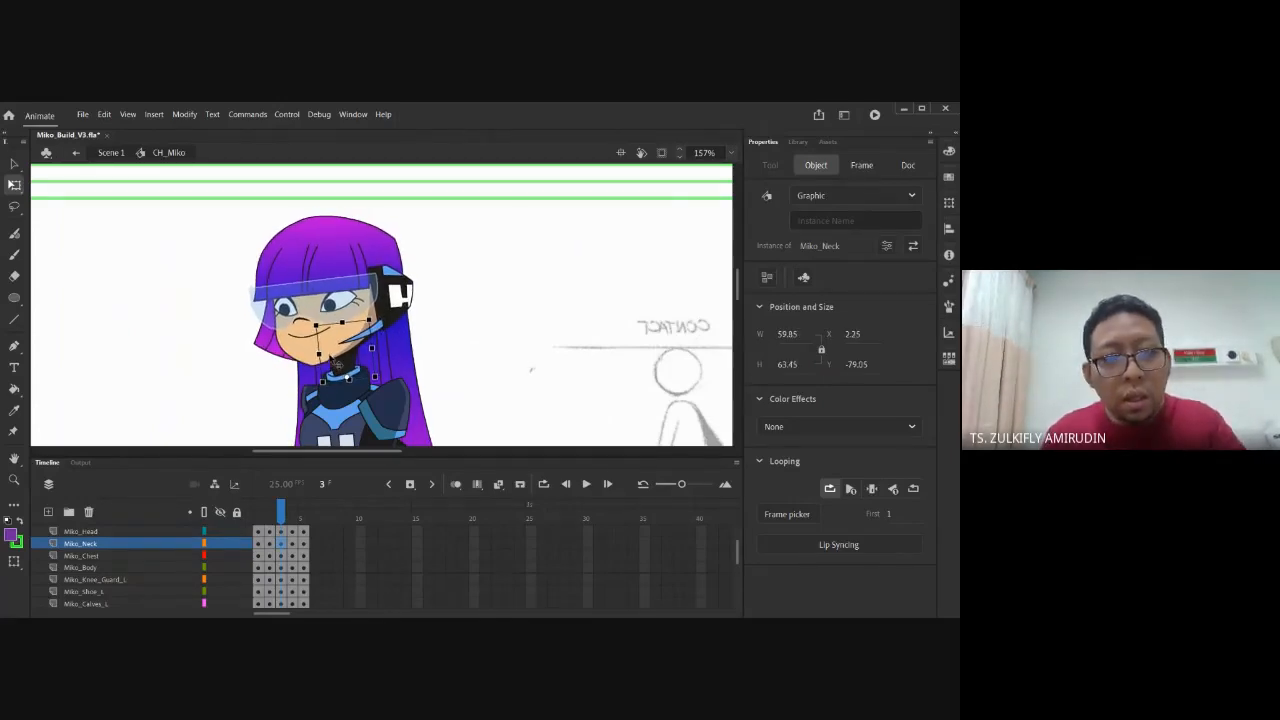
left_click(503, 297)
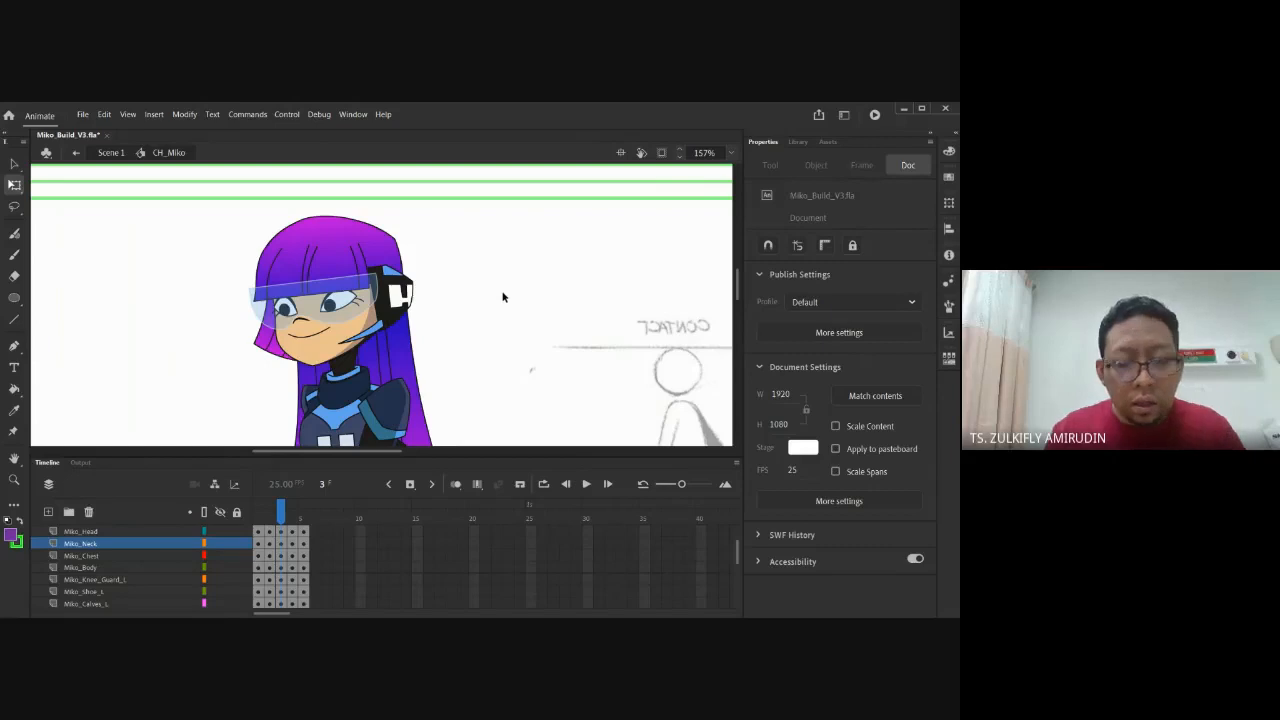
Nudge Miko's head down onto the neck on frame 3 to lower the down pose slightly
left_click(368, 370)
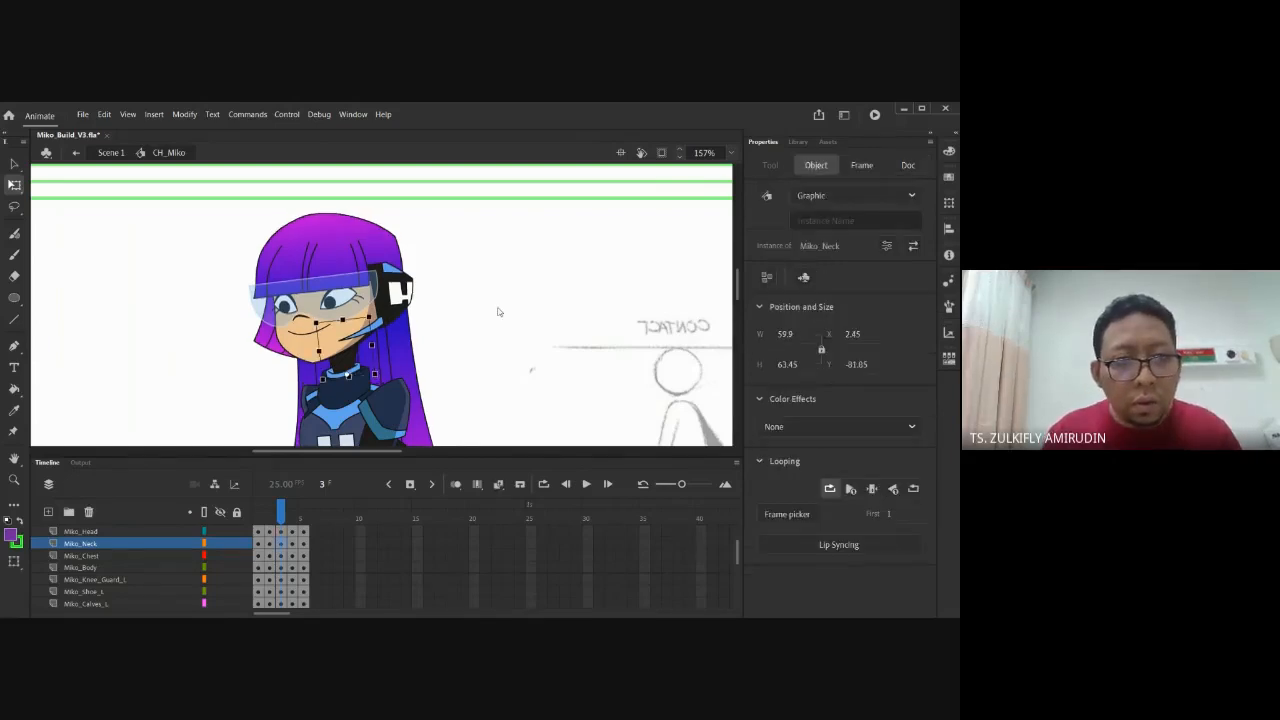
left_click(393, 318)
key("Down")
key("Down")
key("Down")
key("Down")
key("Down")
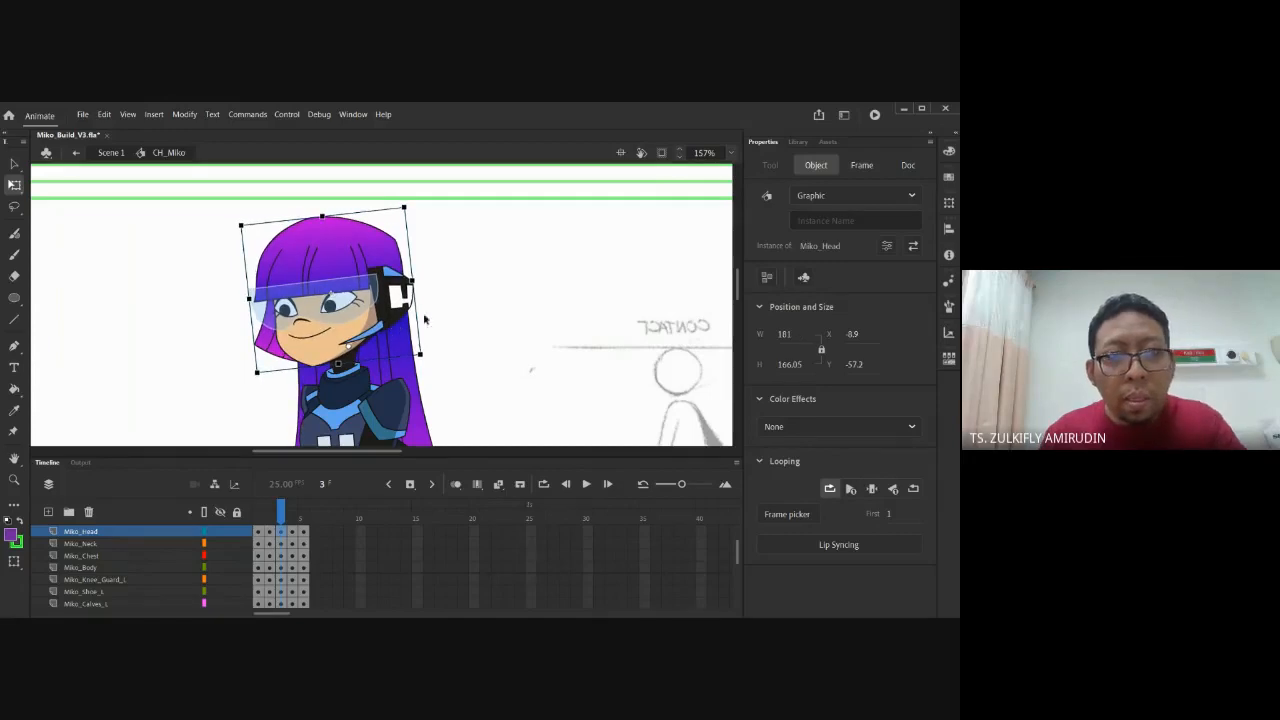
key("ctrl+minus")
key("ctrl+minus")
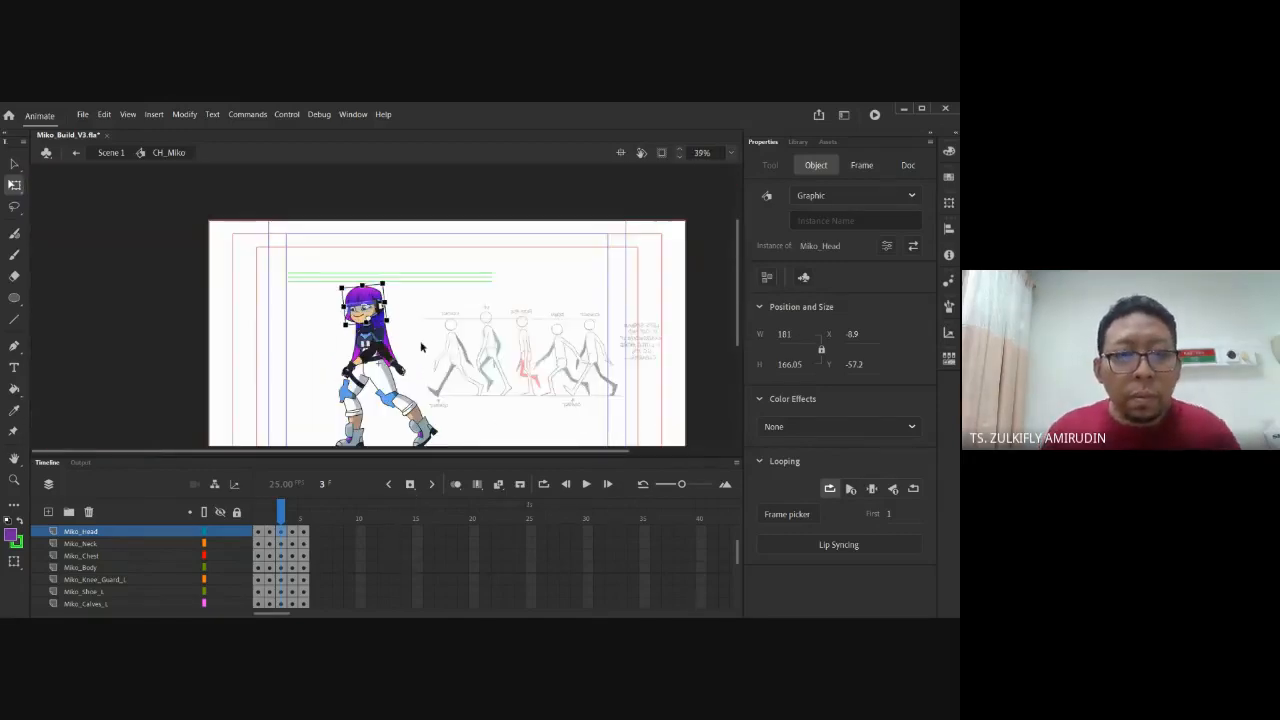
left_click(424, 347)
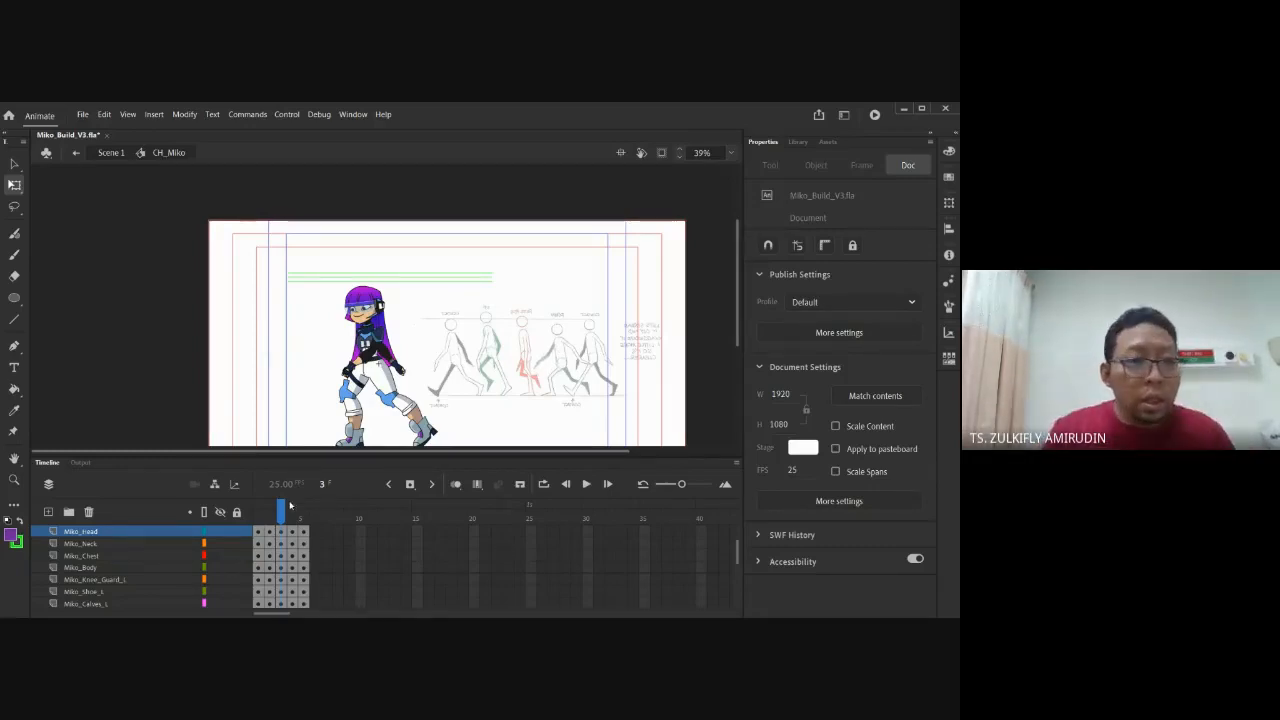
Duplicate the frame 3 keyframes of all character layers, from the left shoulder pad through the back hair, onto frame 6
scroll(300, 592, "up", 2)
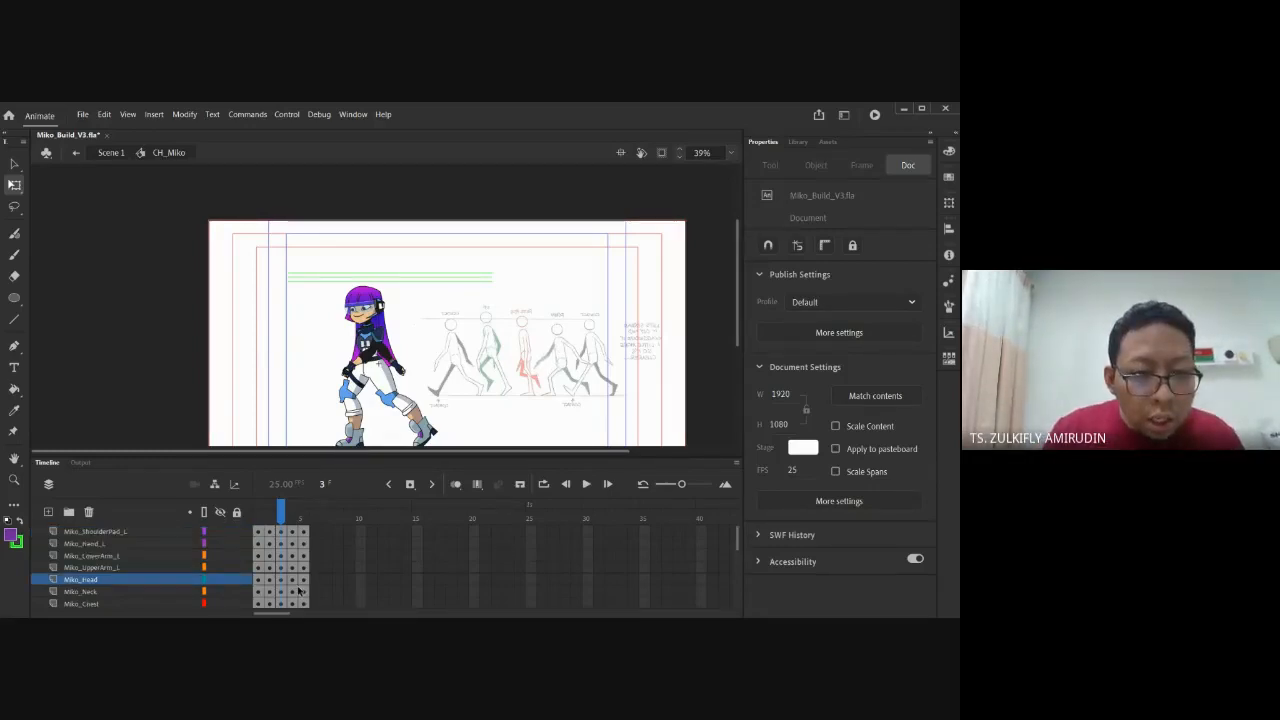
left_click(281, 535)
scroll(281, 535, "down", 4)
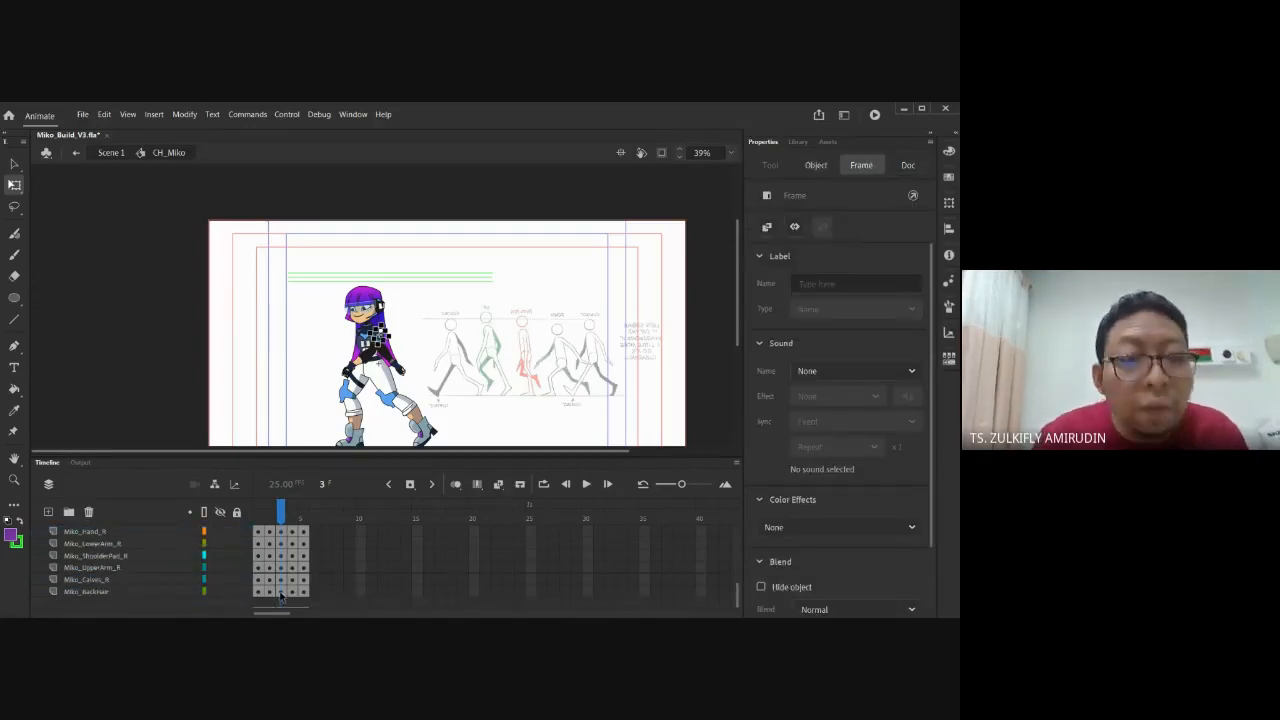
left_click(281, 592)
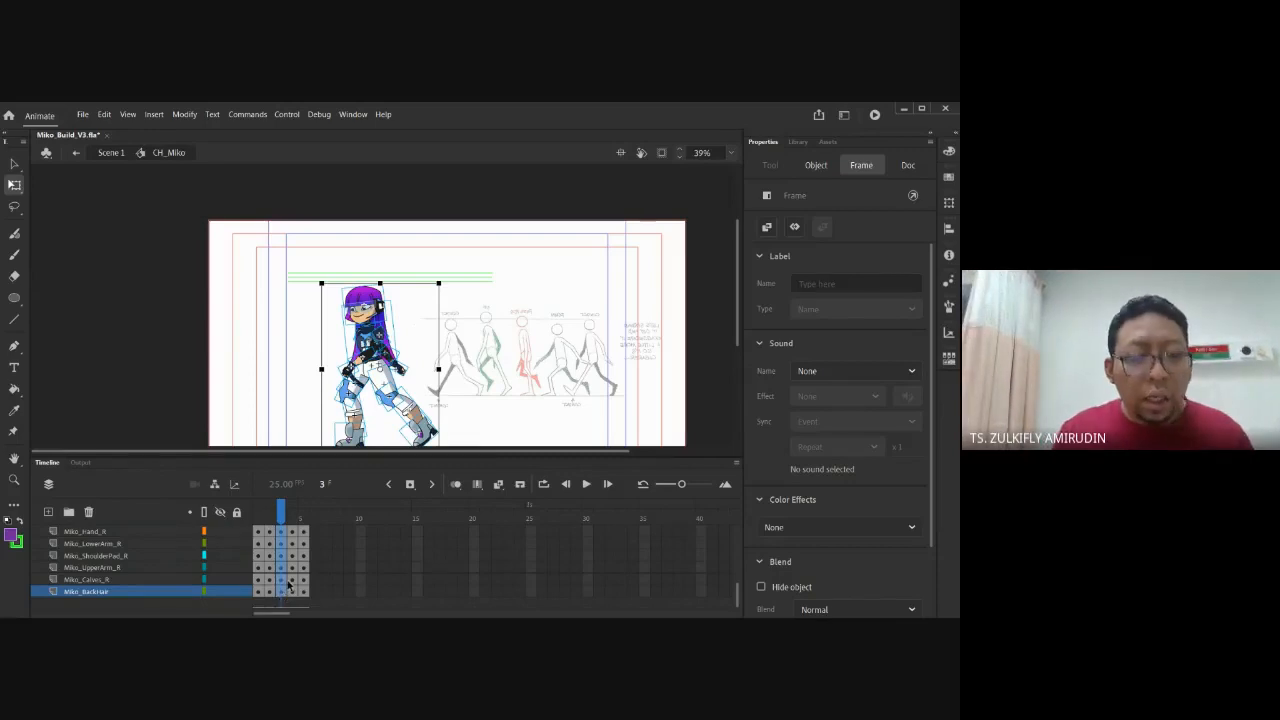
key("alt")
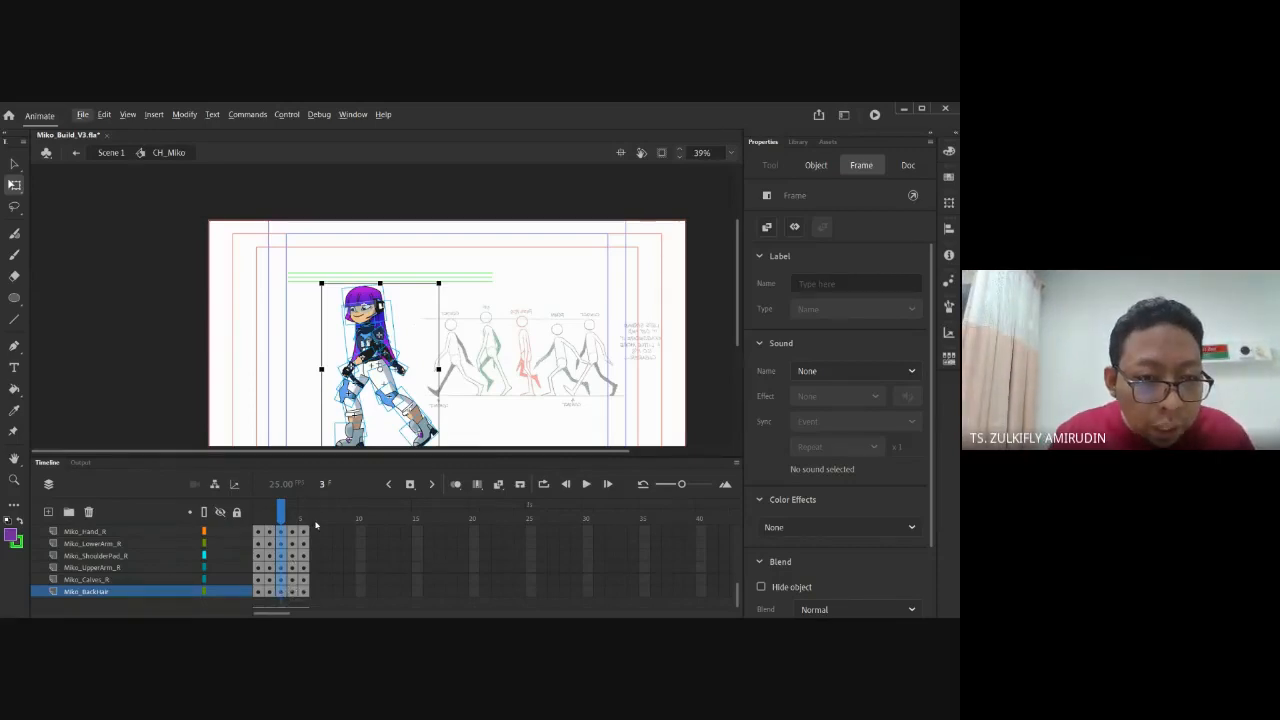
key("alt")
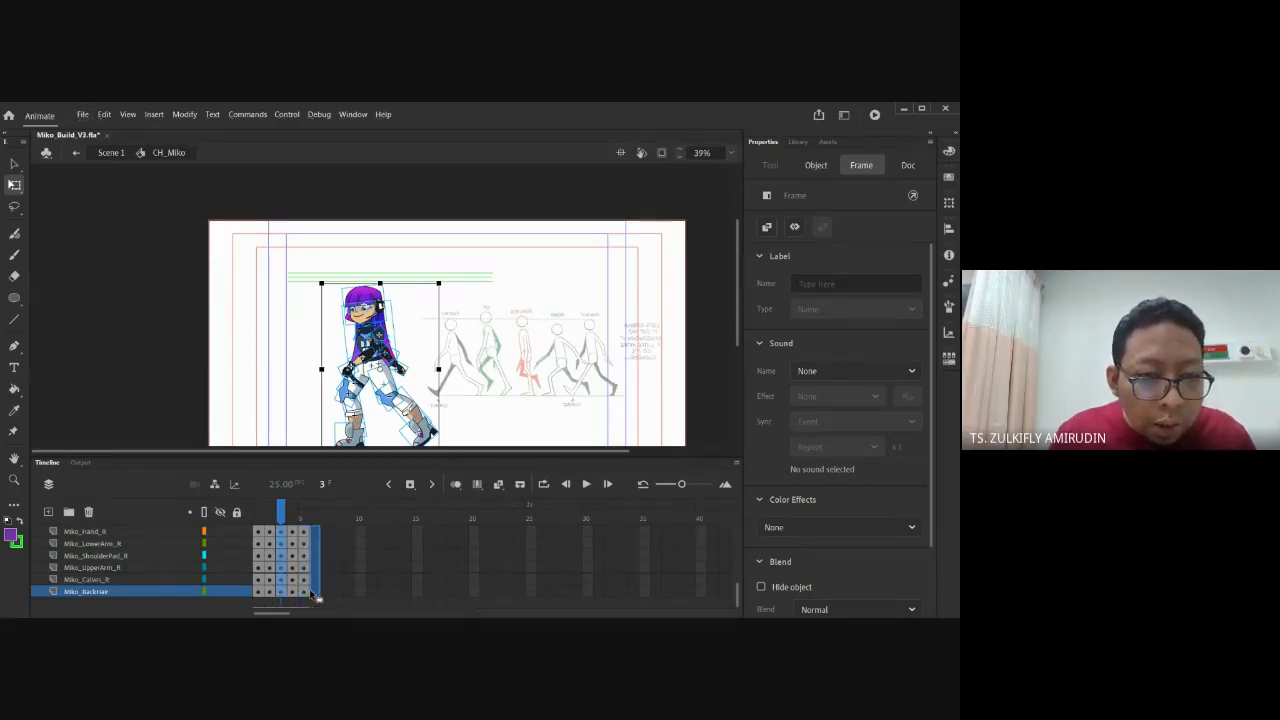
left_click_drag(312, 594, 315, 594)
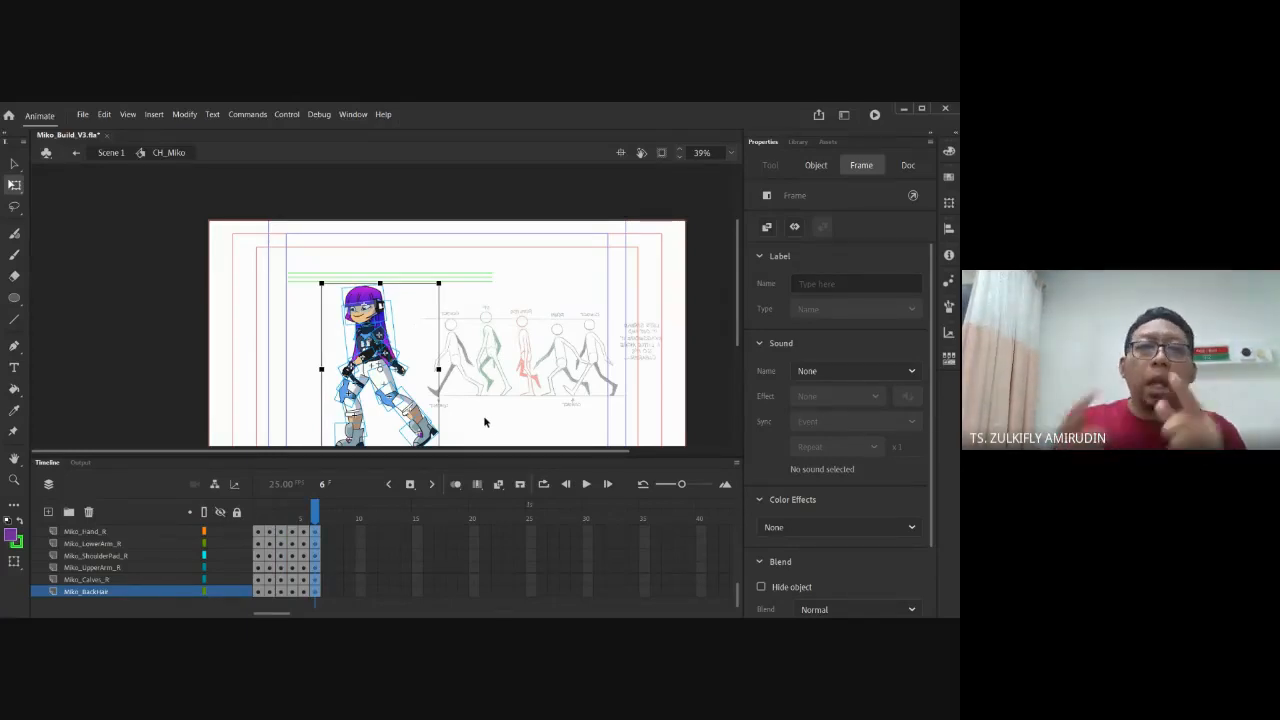
left_click(483, 420)
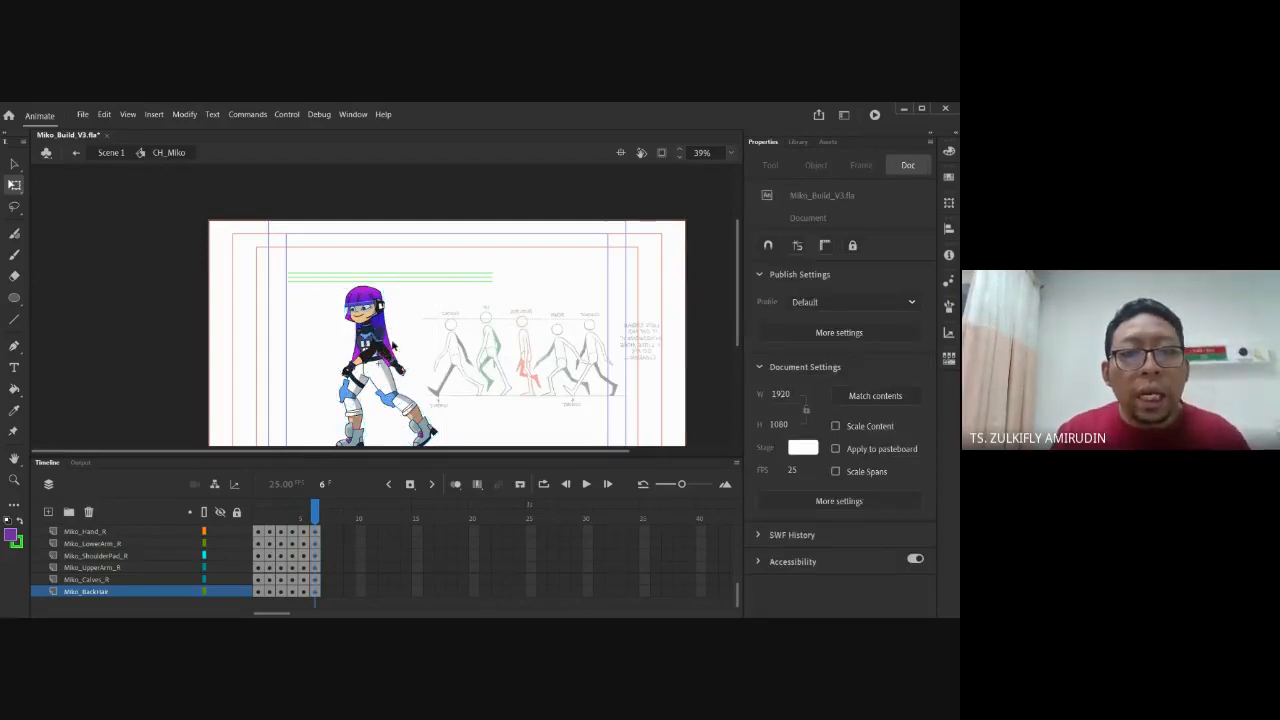
Swing the right arm forward on frame 6 by rotating its upper arm, lower arm and hand
scroll(385, 351, "up", 2)
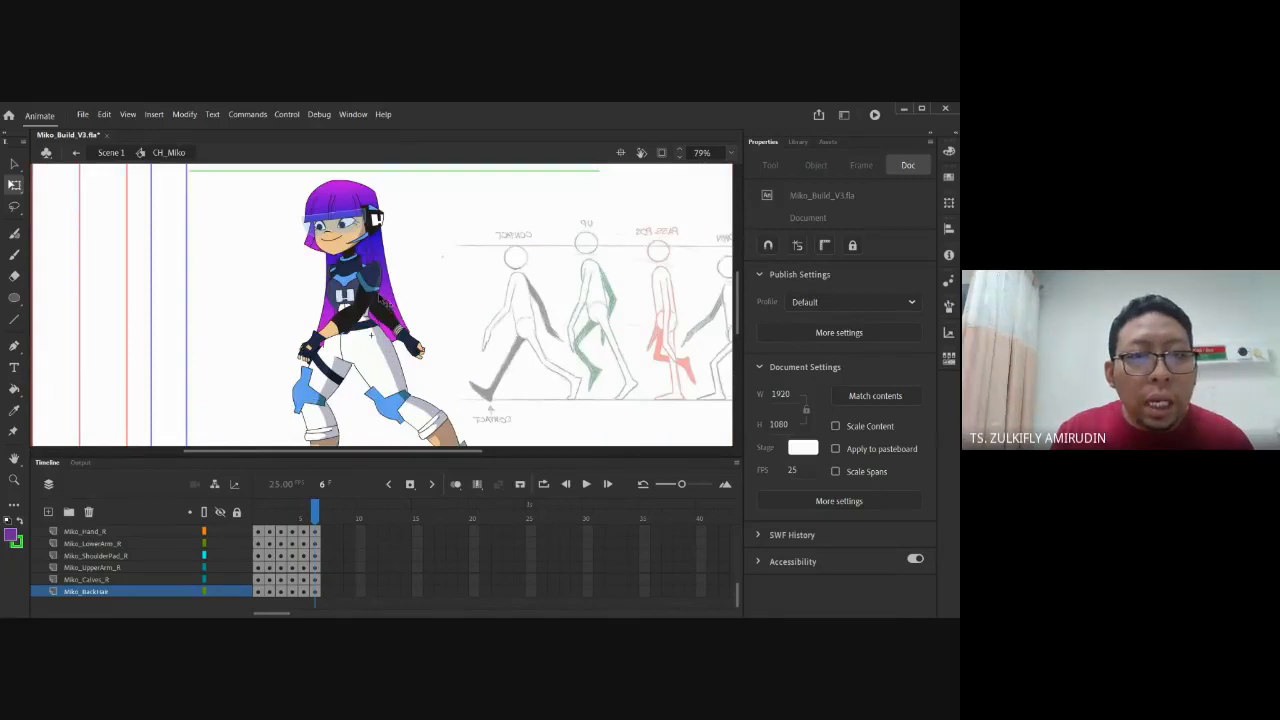
left_click(385, 303)
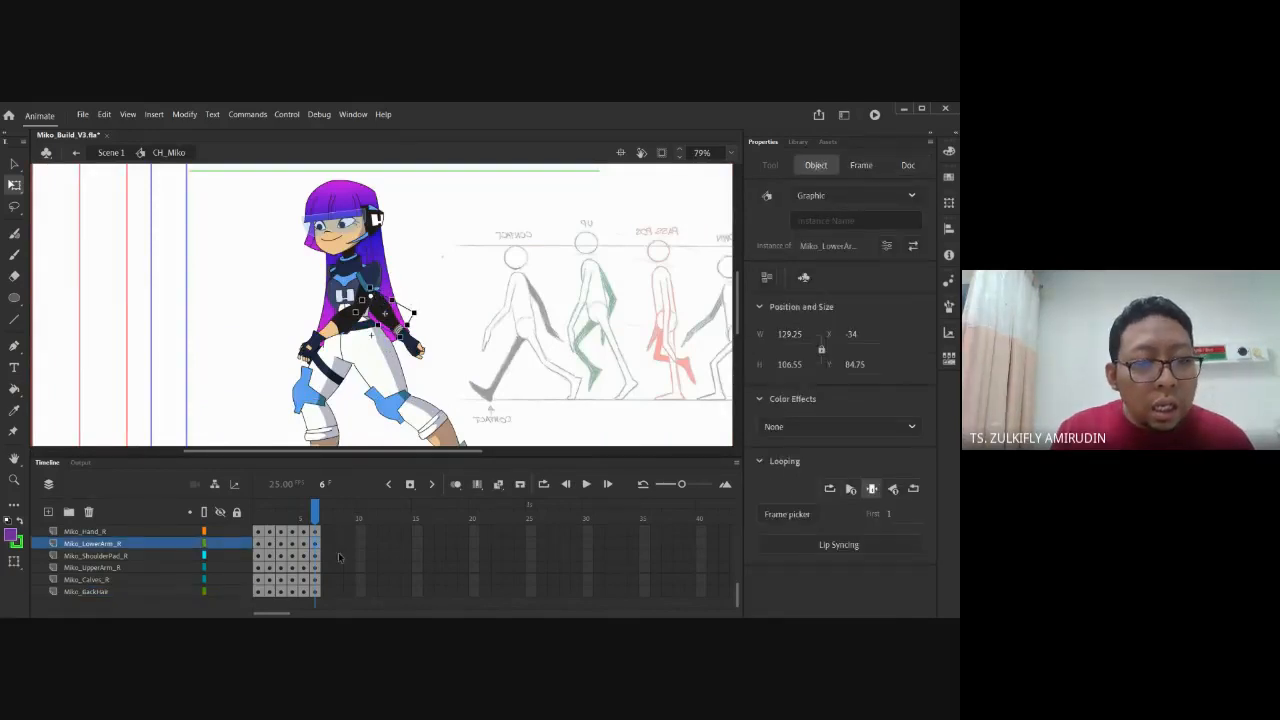
left_click(316, 568)
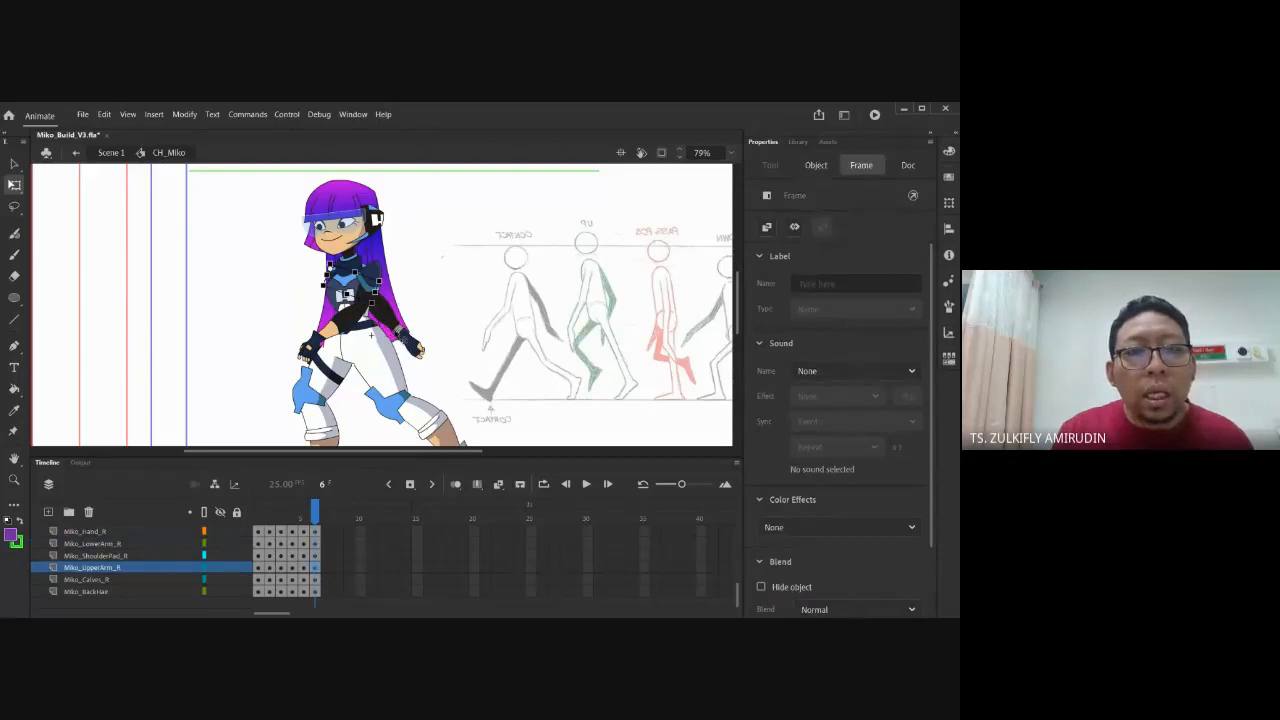
left_click_drag(374, 333, 307, 341)
left_click(267, 327)
left_click(298, 340)
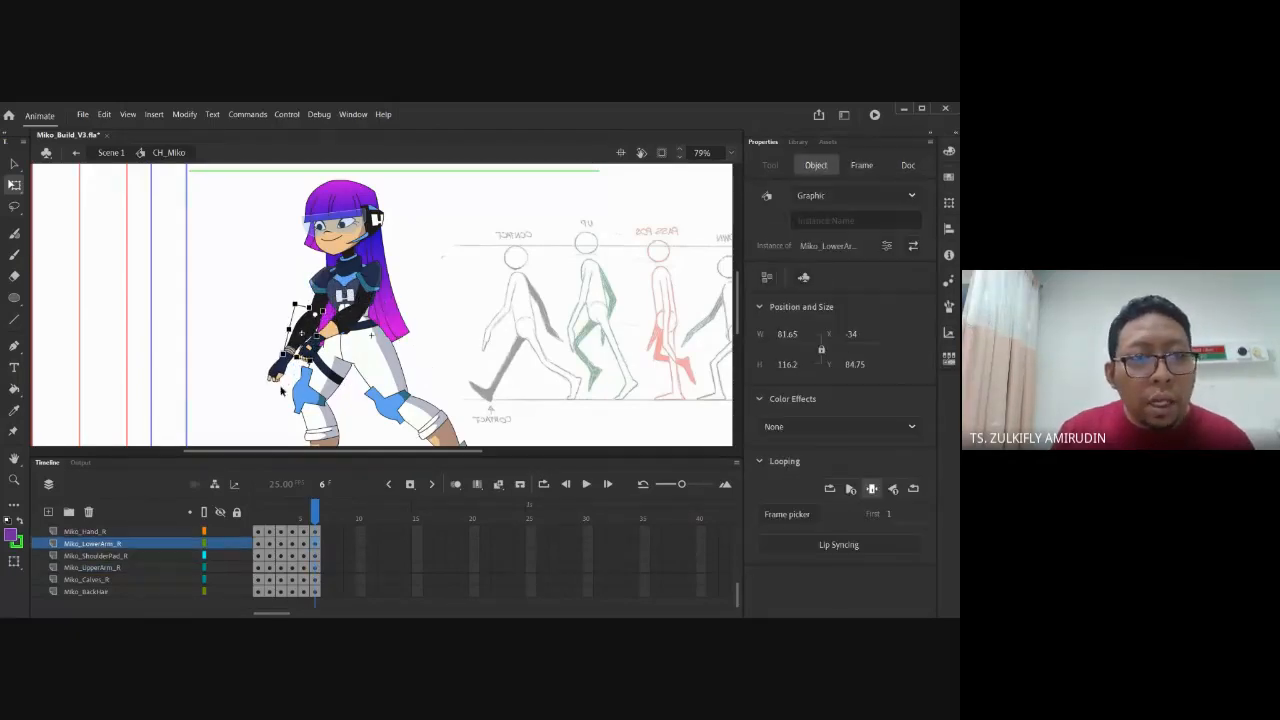
left_click_drag(285, 373, 270, 365)
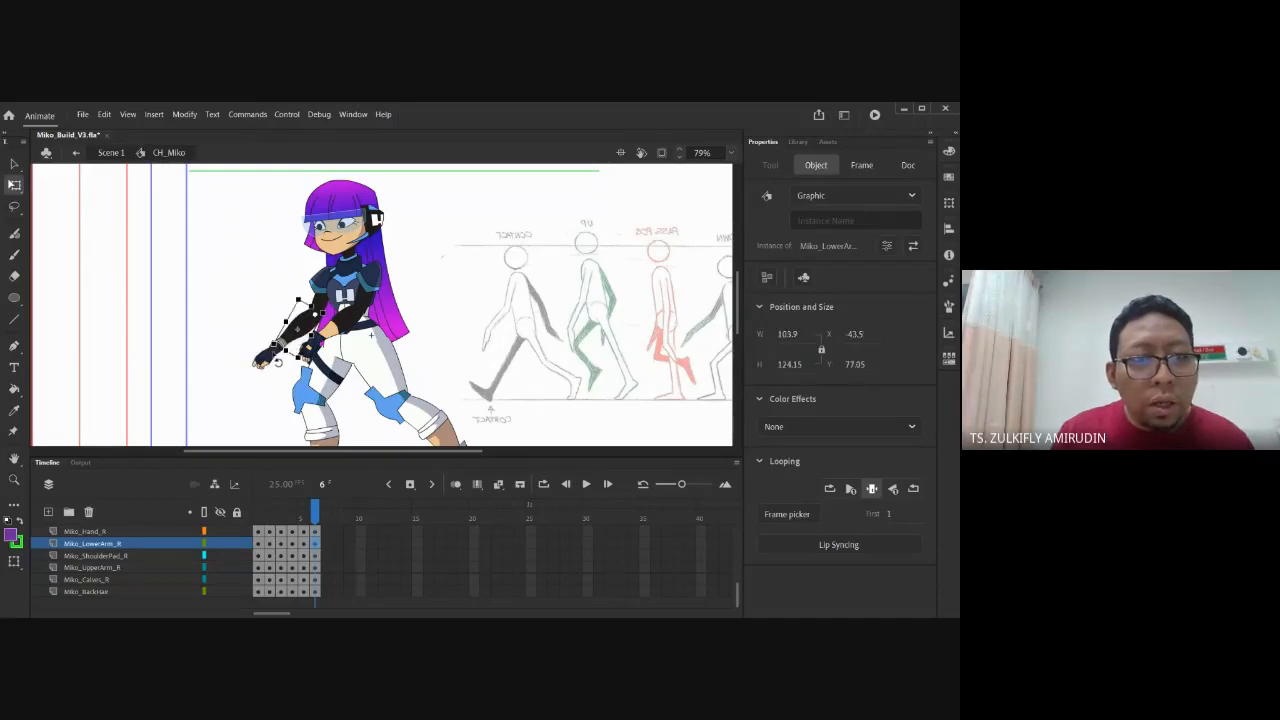
left_click(268, 362)
left_click_drag(267, 387, 256, 374)
key("comma")
key("period")
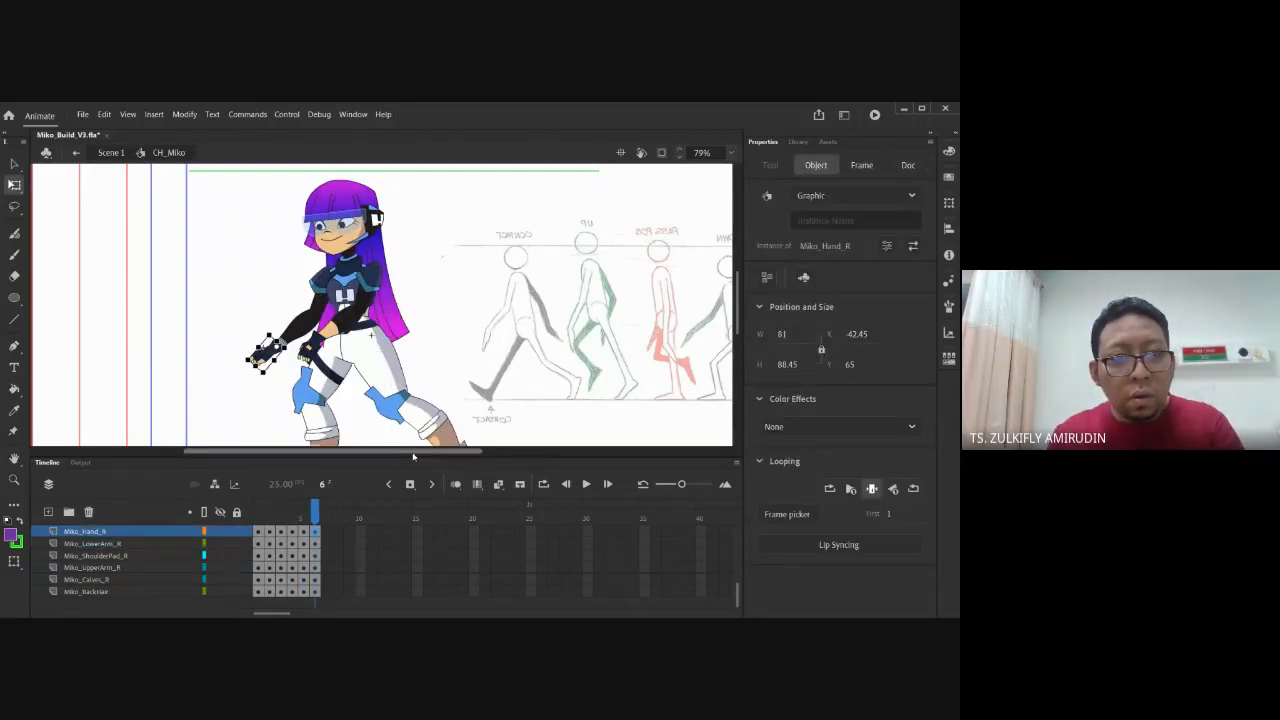
Turn on onion skinning and swing the left arm backward on frame 6 by rotating its upper arm and lower arm
left_click(450, 309)
left_click(365, 305)
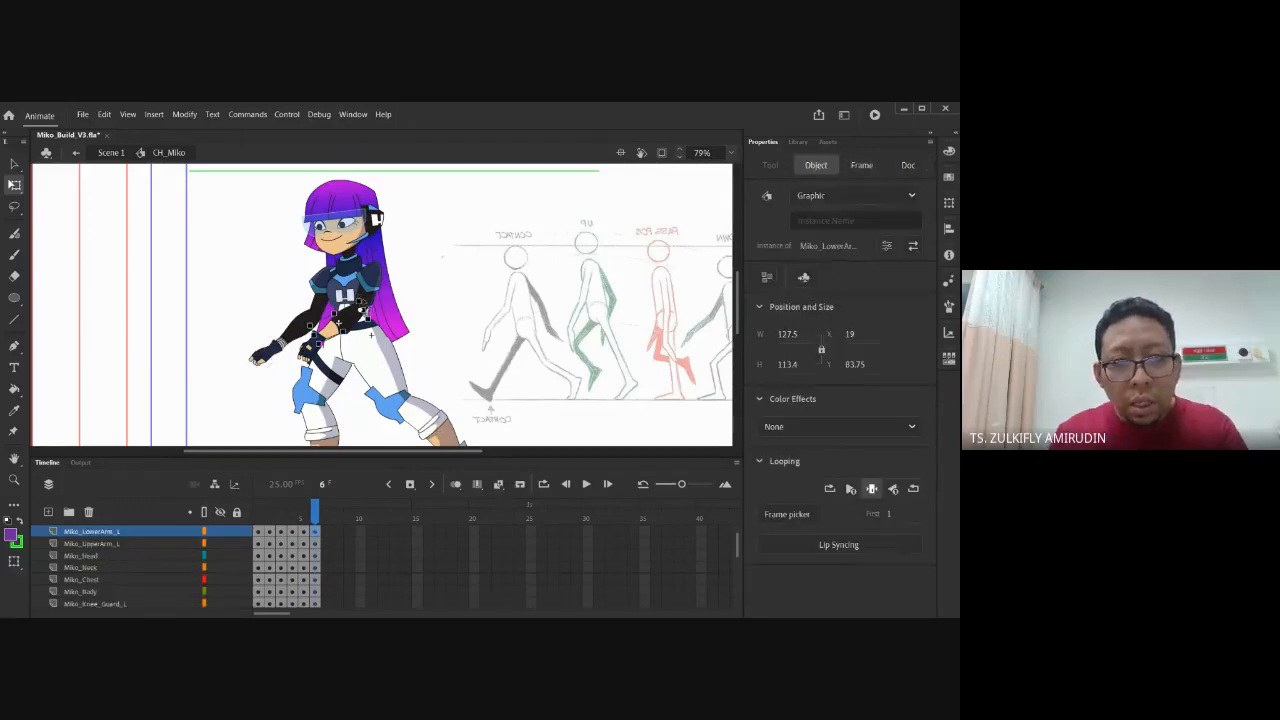
key("comma")
key("period")
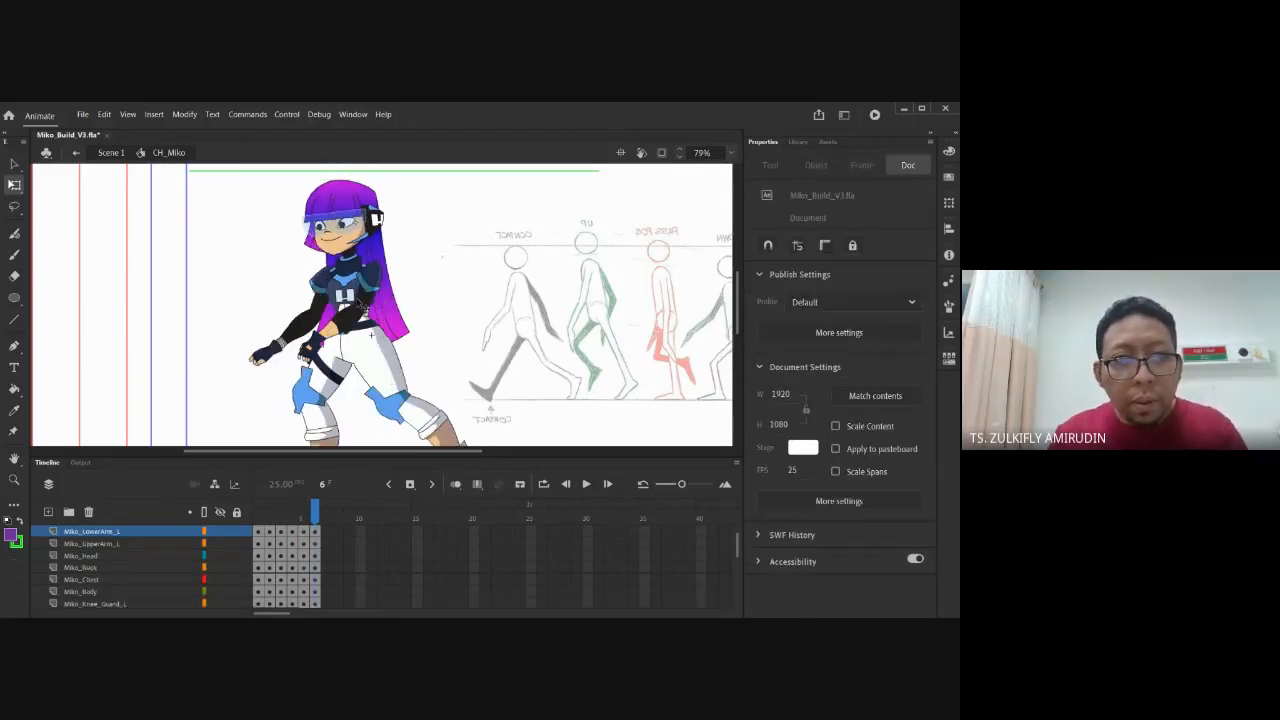
left_click(366, 307)
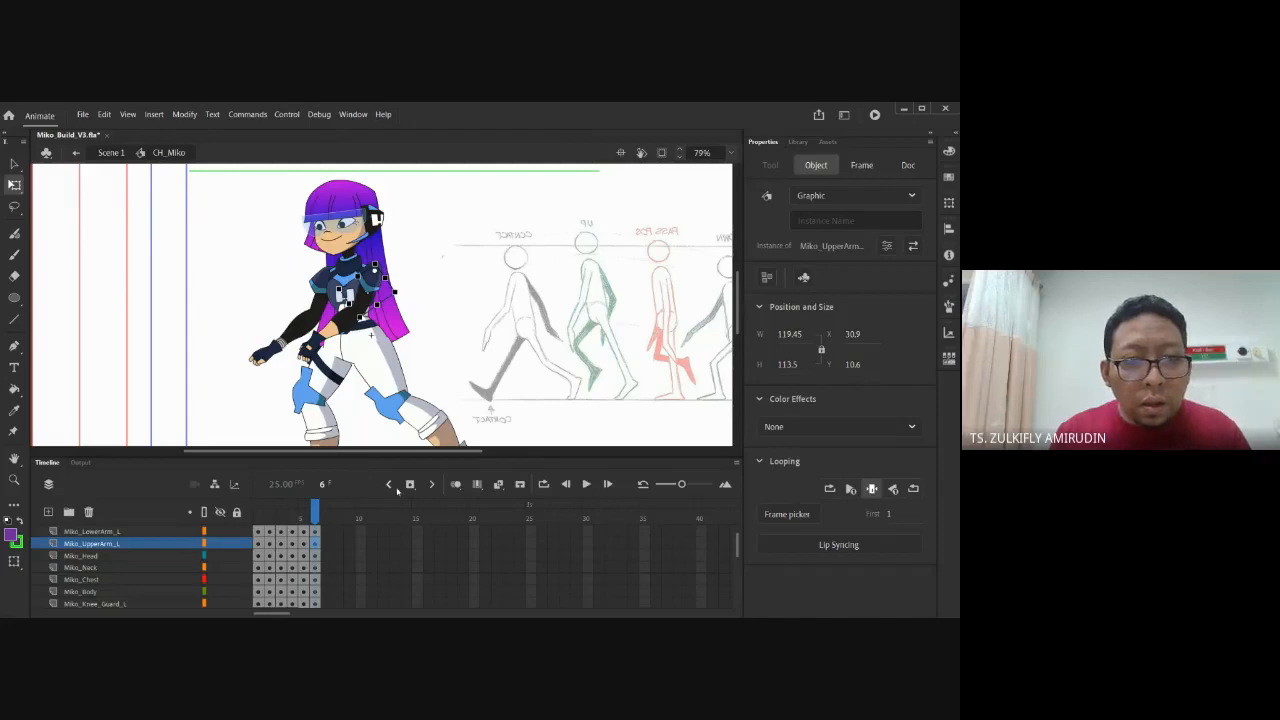
left_click(455, 484)
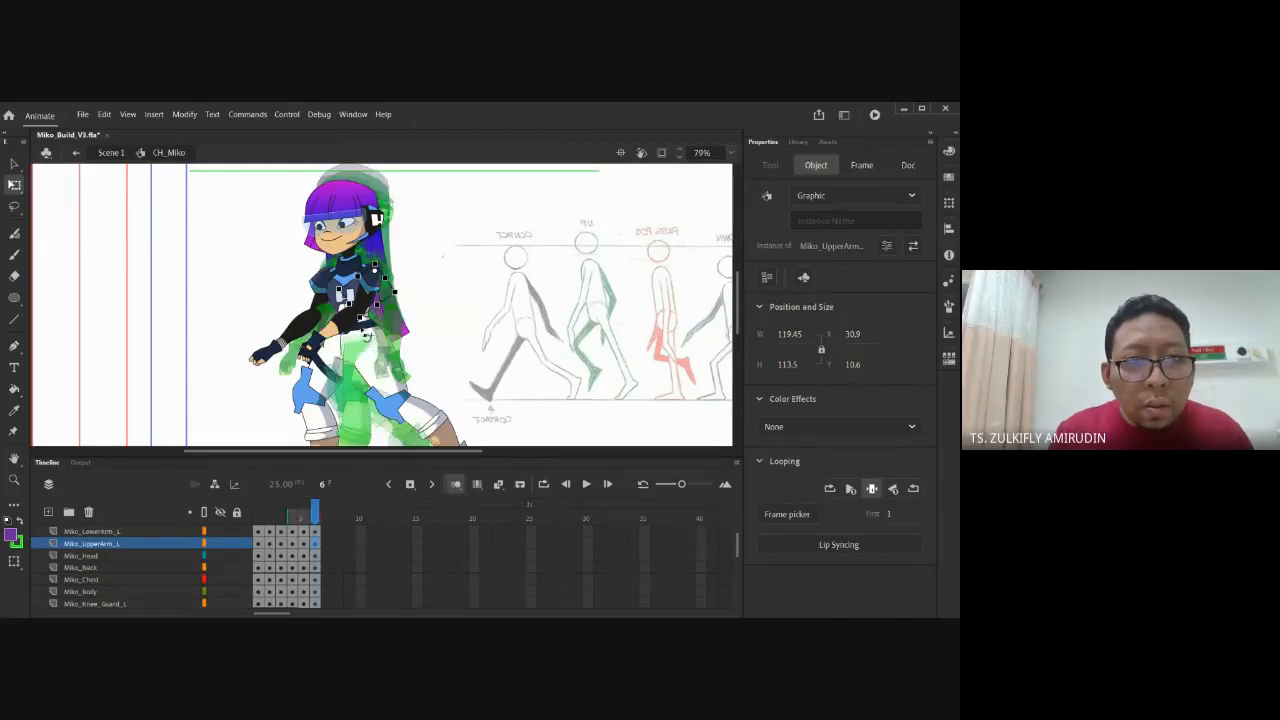
left_click_drag(378, 340, 438, 368)
left_click(420, 358)
left_click(454, 355)
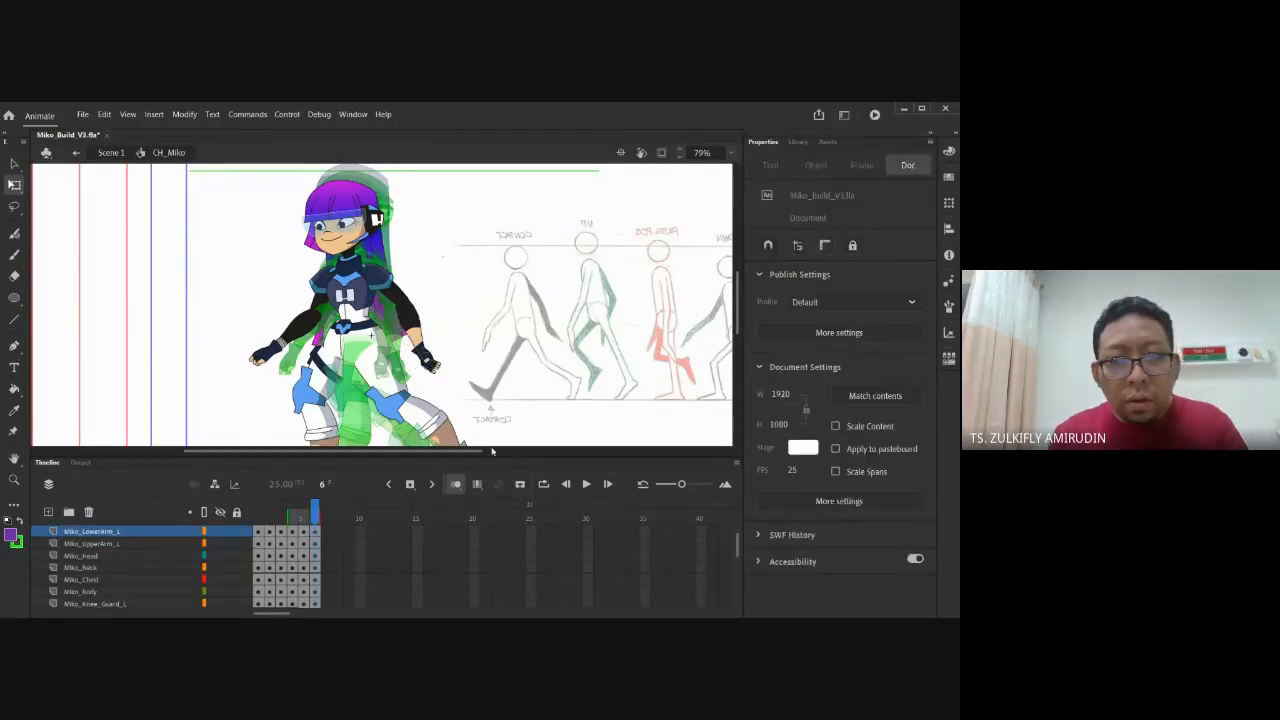
key("comma")
key("period")
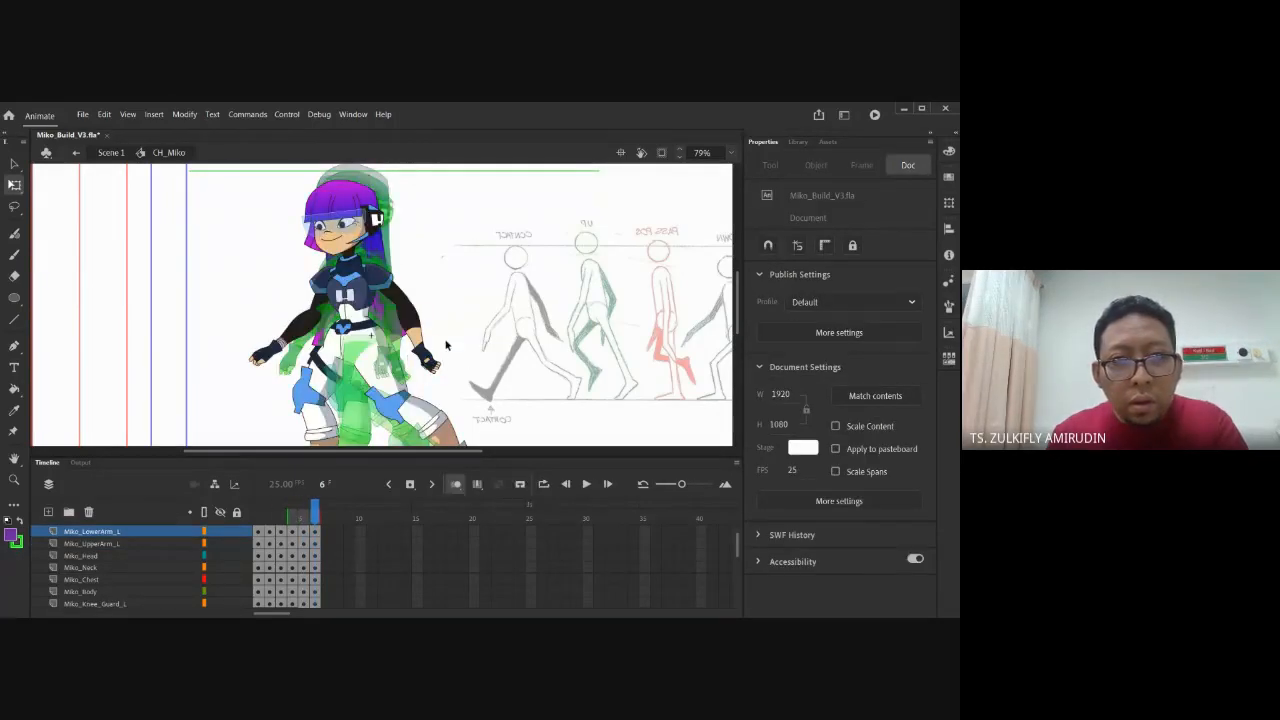
Rotate the left hand slightly on frame 6 to line up with its forearm, and turn off onion skinning
left_click(440, 380)
left_click_drag(447, 382, 453, 380)
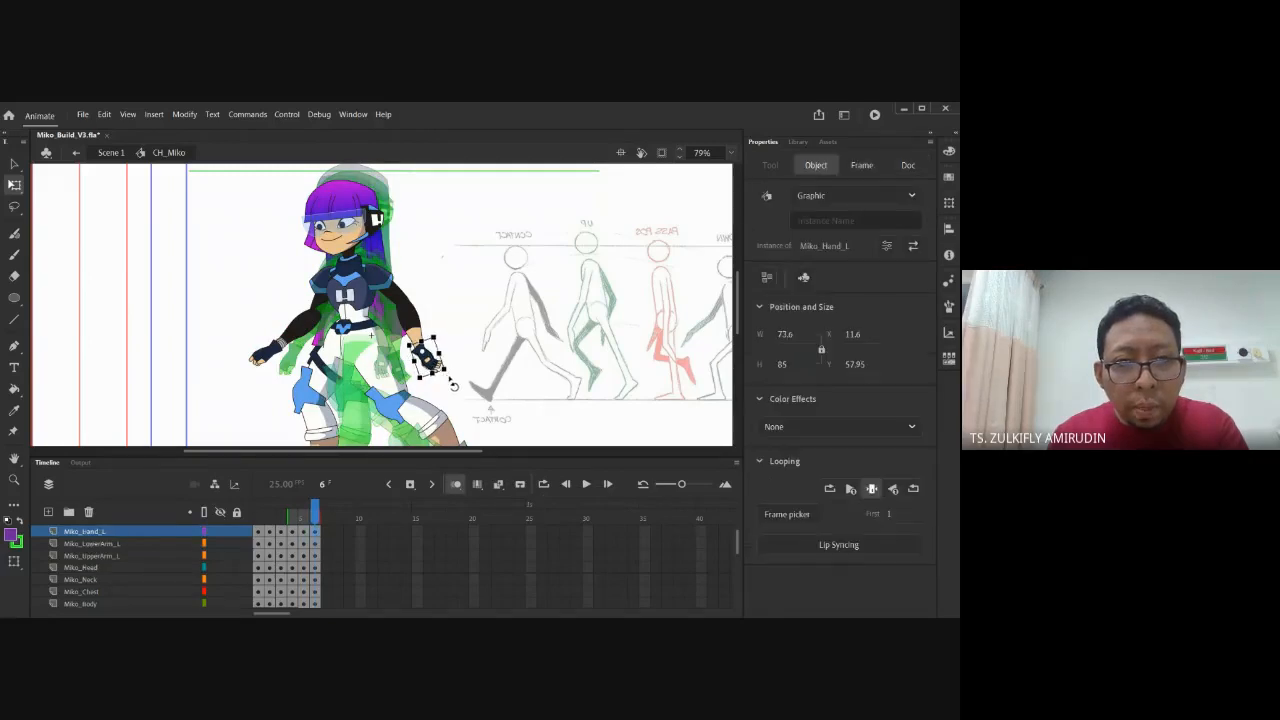
left_click(472, 337)
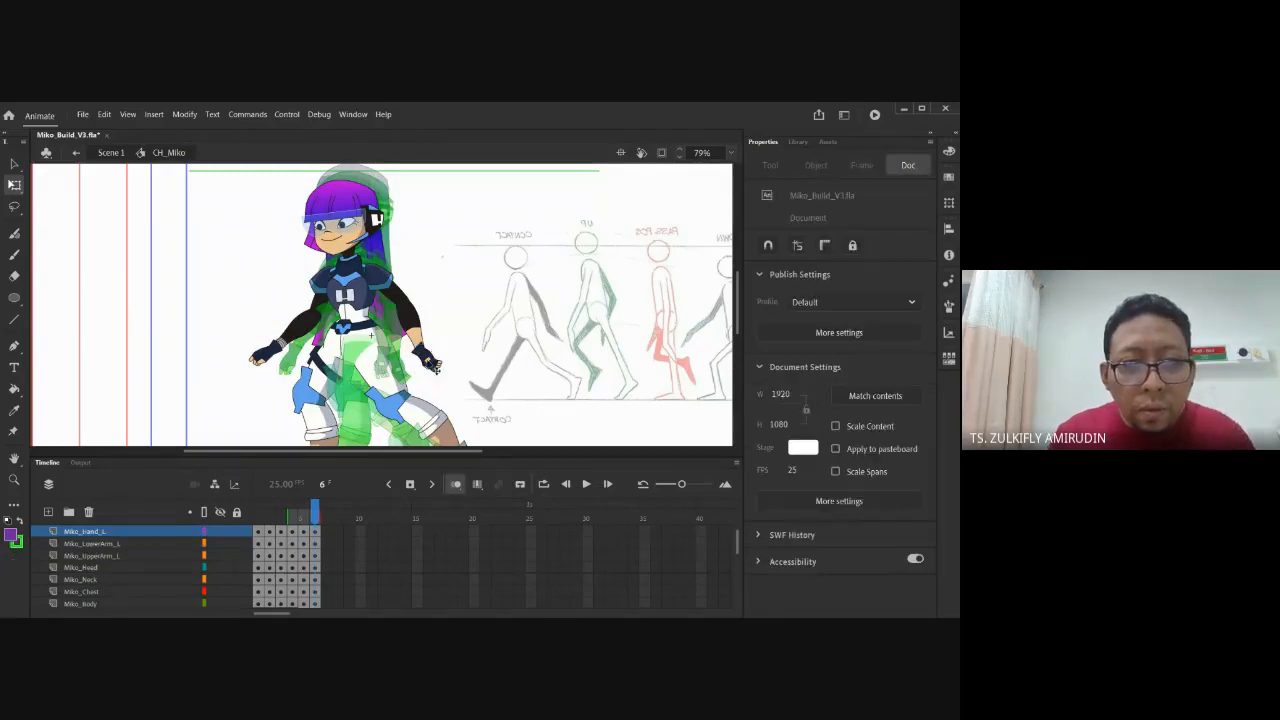
key("ctrl+=")
left_click(404, 318)
key("ctrl+z")
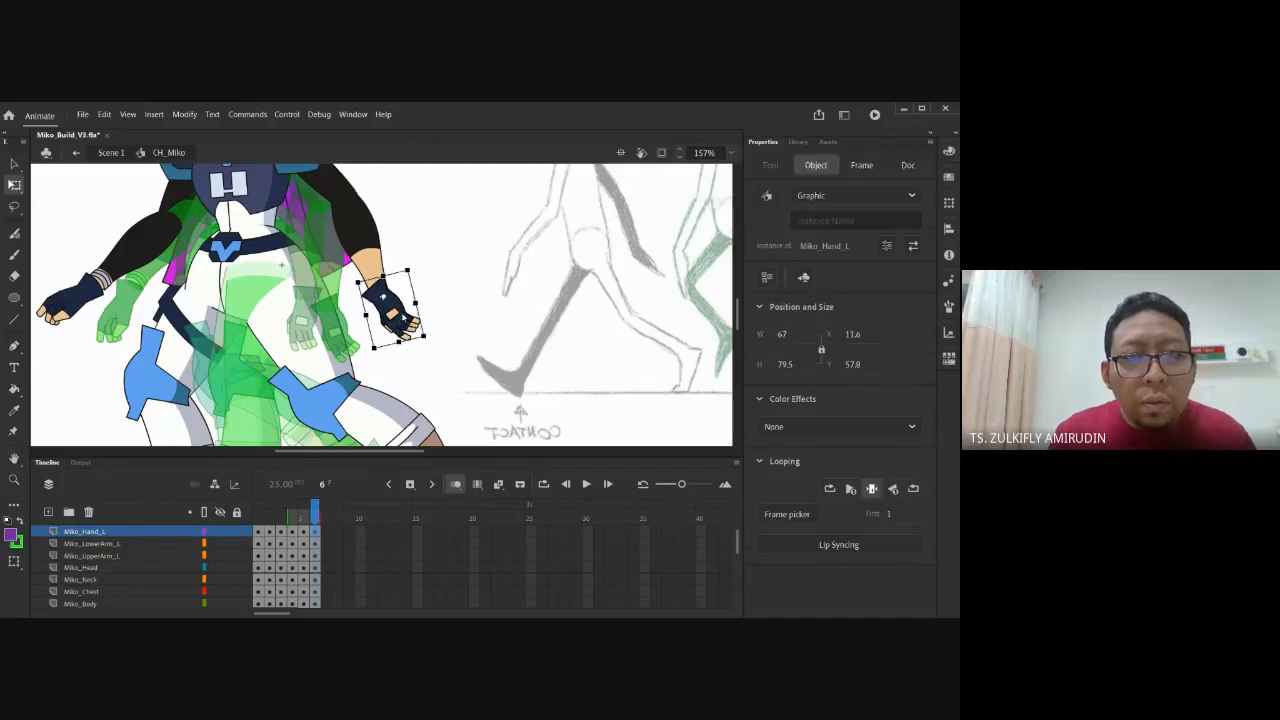
key("ctrl+minus")
left_click(436, 330)
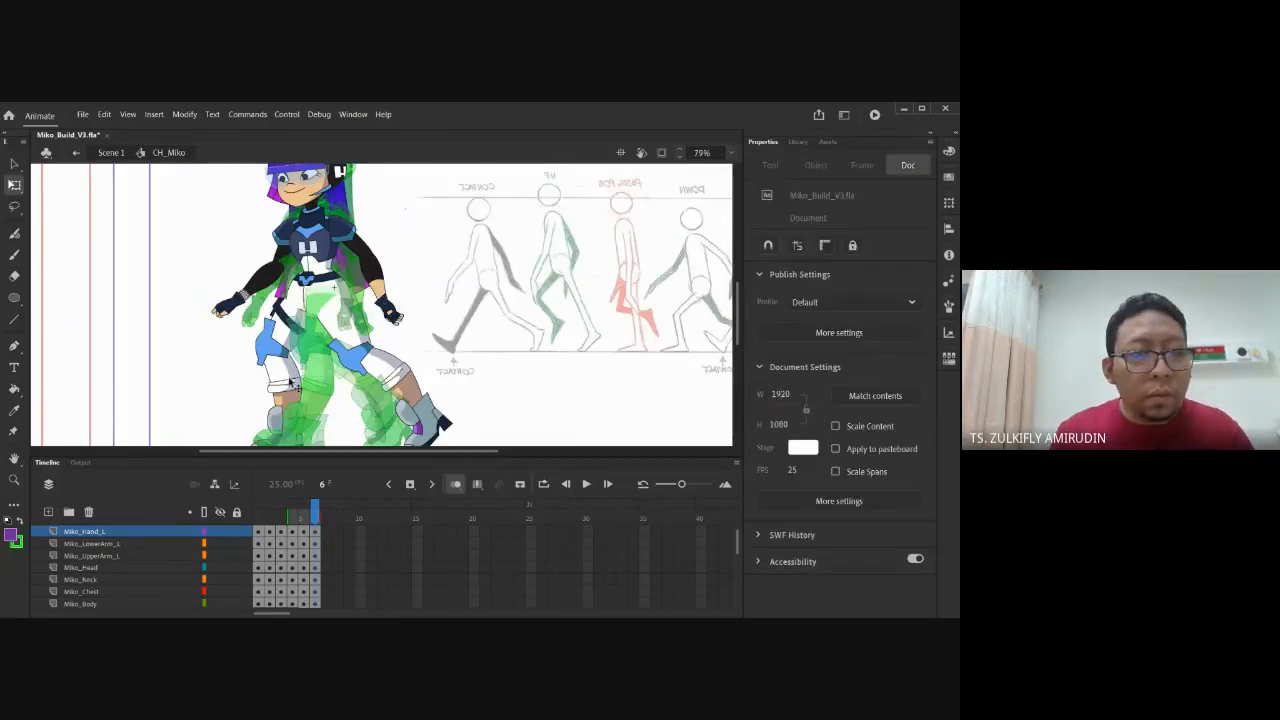
left_click(455, 484)
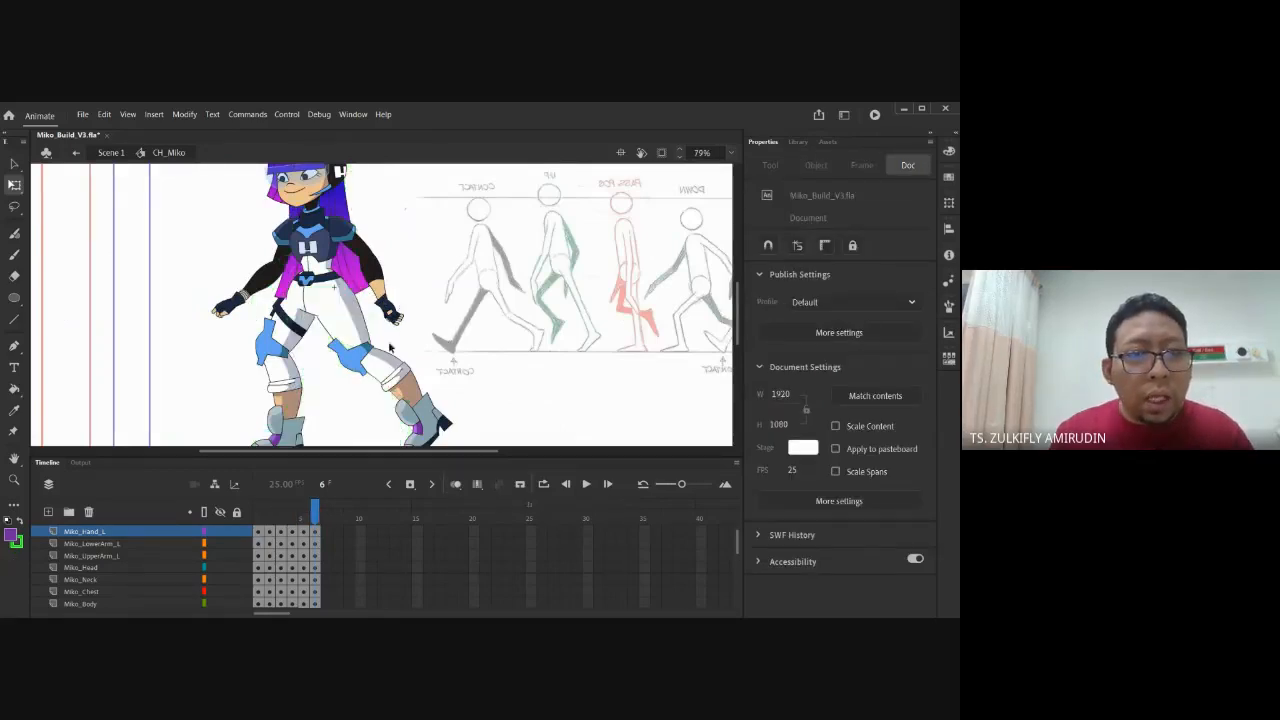
Swing the left thigh forward on frame 6 by rotating it about the hip
left_click_drag(432, 362, 369, 331)
left_click(396, 300)
left_click(370, 332)
Swing the left calf backward on frame 6 and rotate the left shoe flat to the ground
left_click(338, 342)
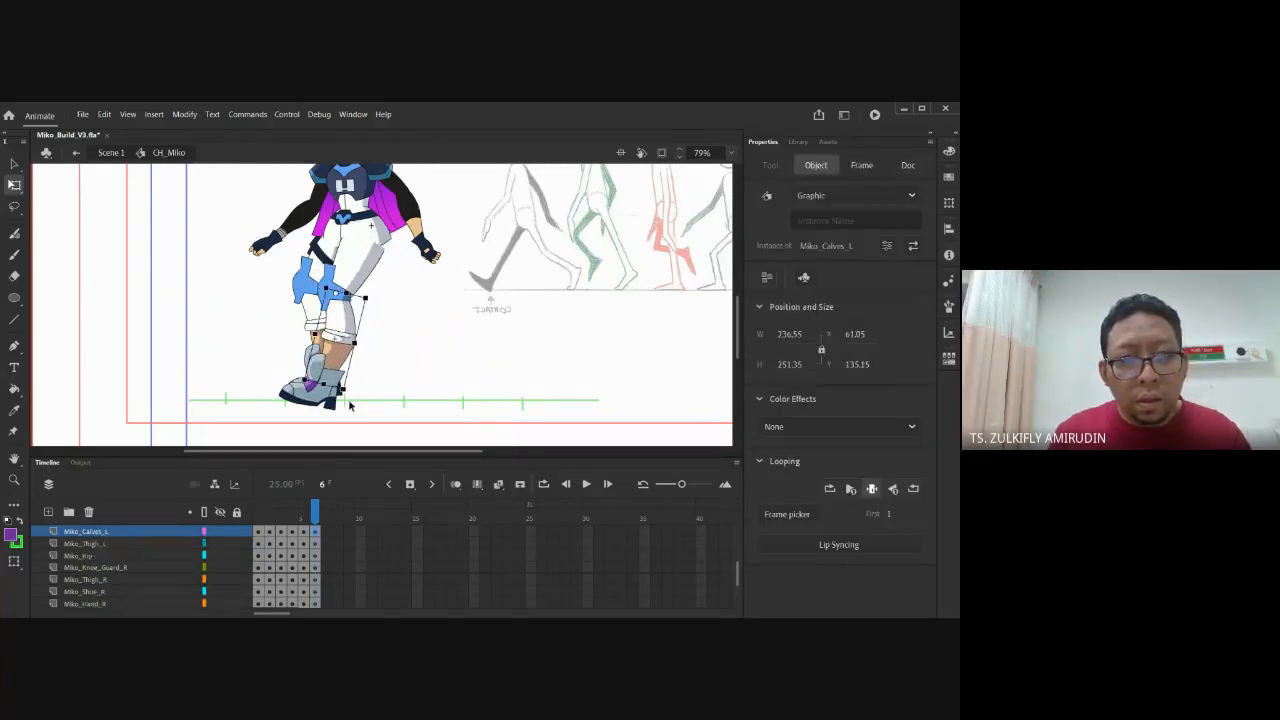
left_click_drag(351, 407, 422, 408)
left_click(368, 405)
left_click_drag(345, 418, 410, 380)
left_click(428, 352)
left_click(376, 330)
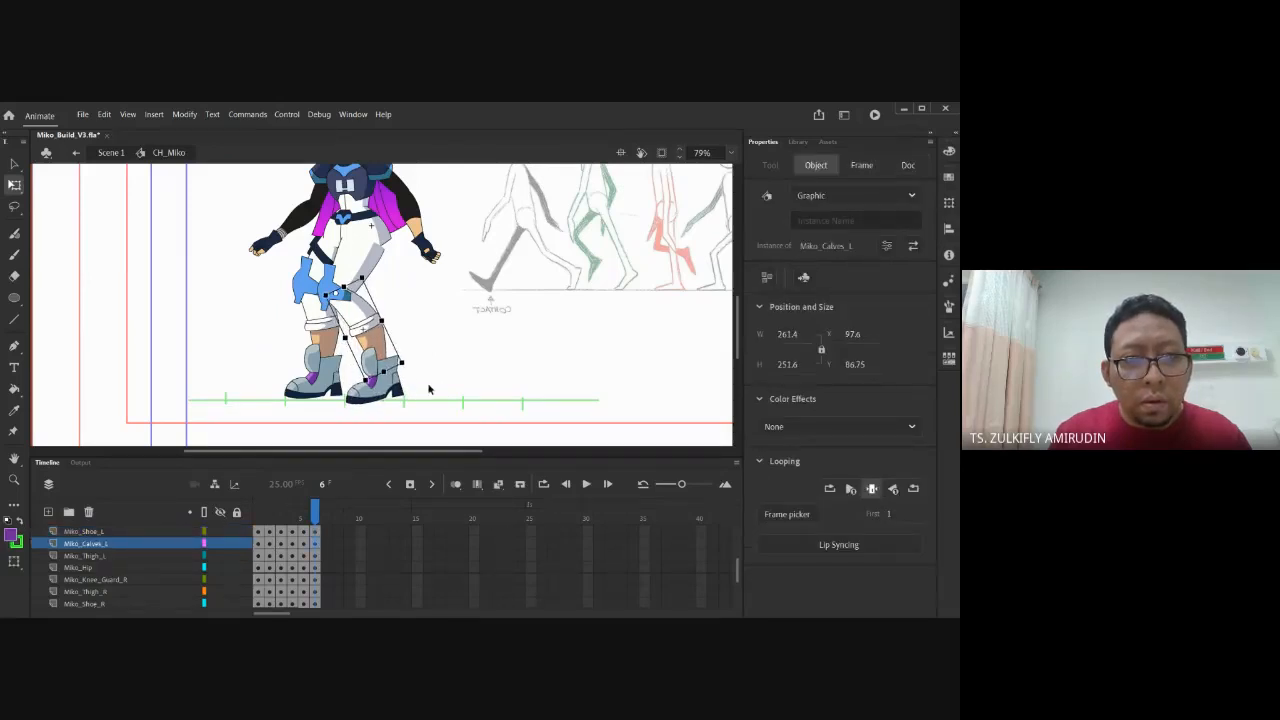
left_click(430, 389)
left_click(385, 387)
left_click_drag(345, 416, 344, 412)
left_click(442, 352)
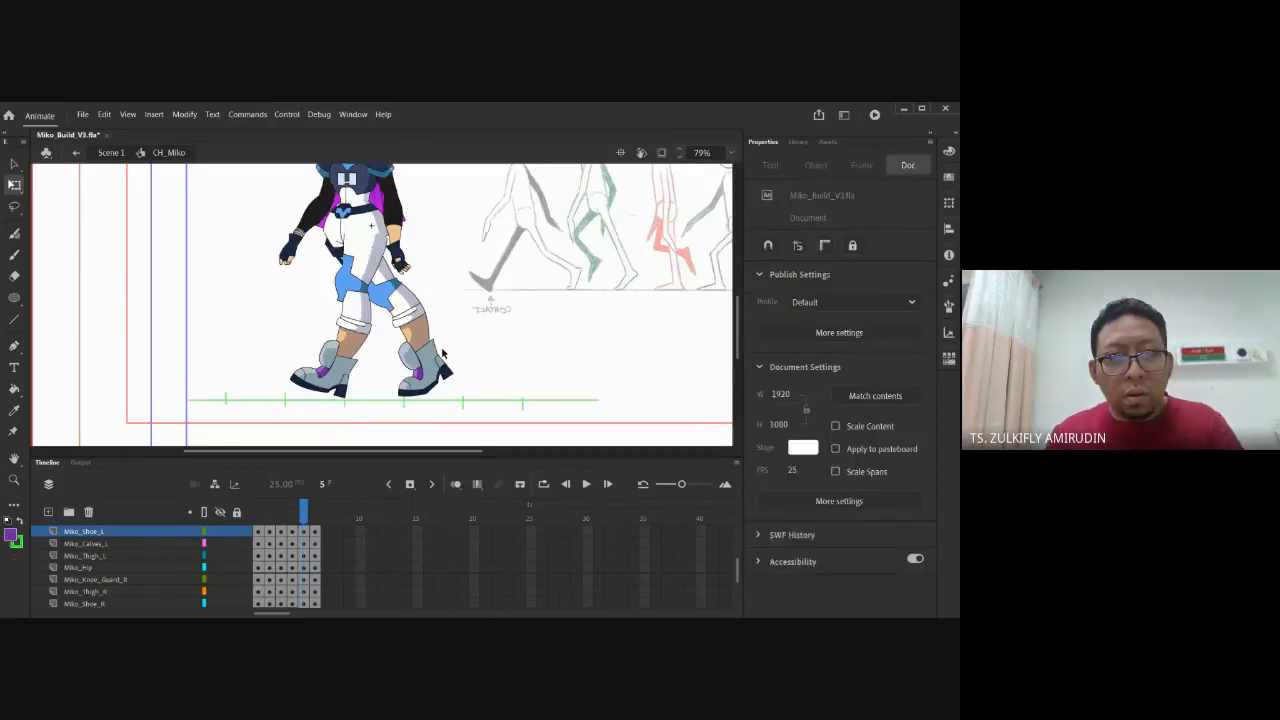
Check against frame 5, then on frame 6 nudge the left thigh, rotate the left calf forward beneath the knee and level the left shoe
key(".")
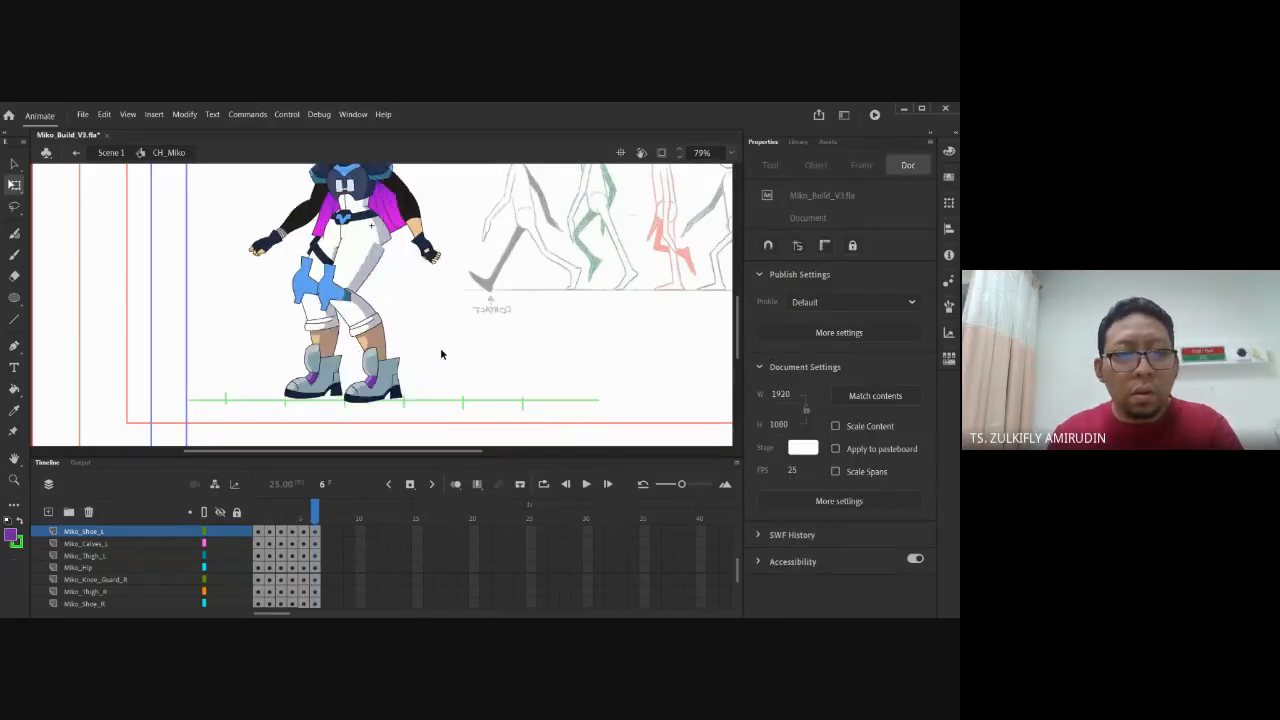
key(".")
left_click(366, 289)
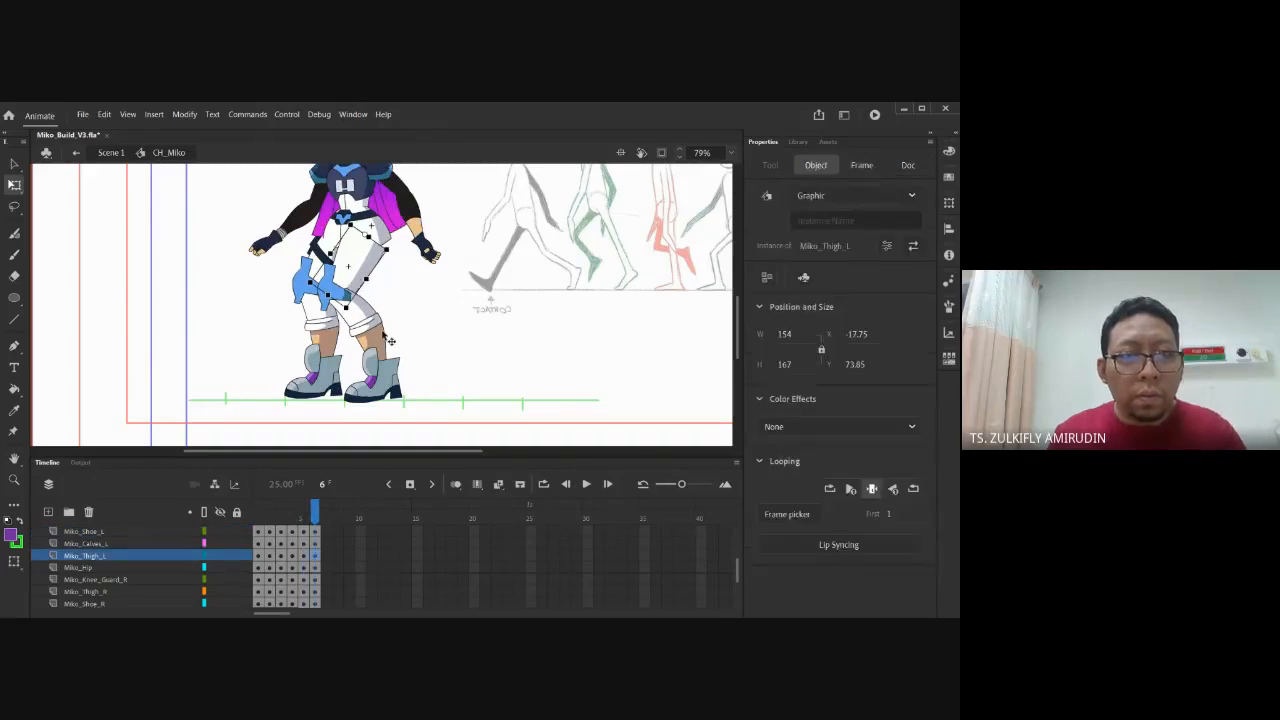
left_click(366, 343)
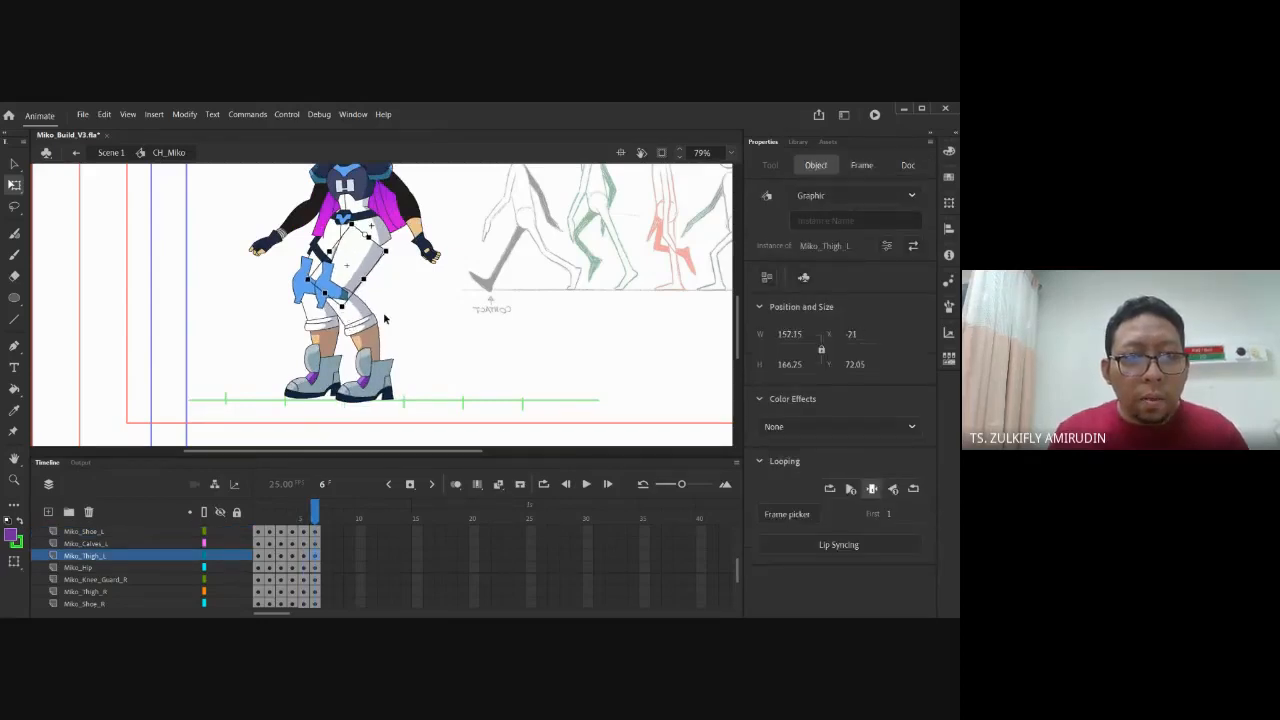
left_click_drag(404, 380, 342, 390)
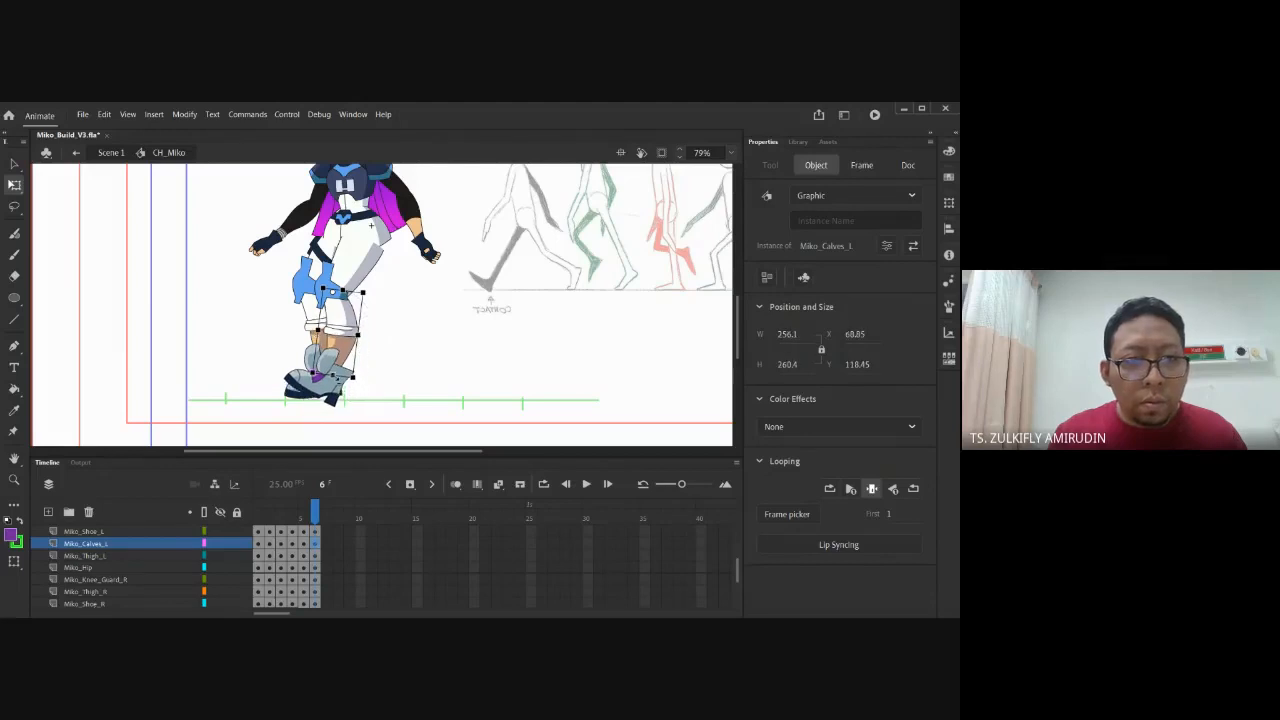
left_click(352, 393)
left_click(332, 386)
left_click_drag(340, 425, 354, 414)
Fine-tune the left thigh and calf rotation on frame 6 so the left foot stands flat on the green ground guide
left_click(405, 307)
left_click(363, 293)
left_click_drag(347, 312, 341, 316)
left_click(361, 323)
left_click(351, 344)
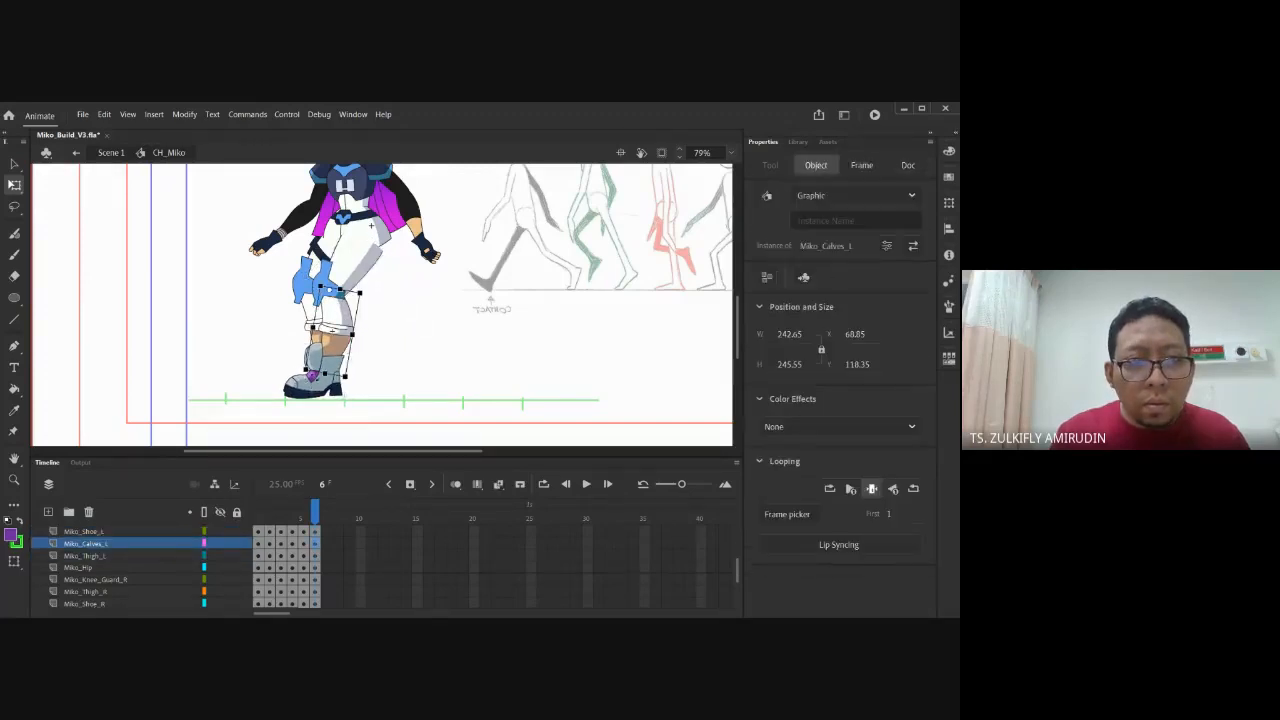
left_click_drag(349, 386, 350, 380)
left_click(387, 348)
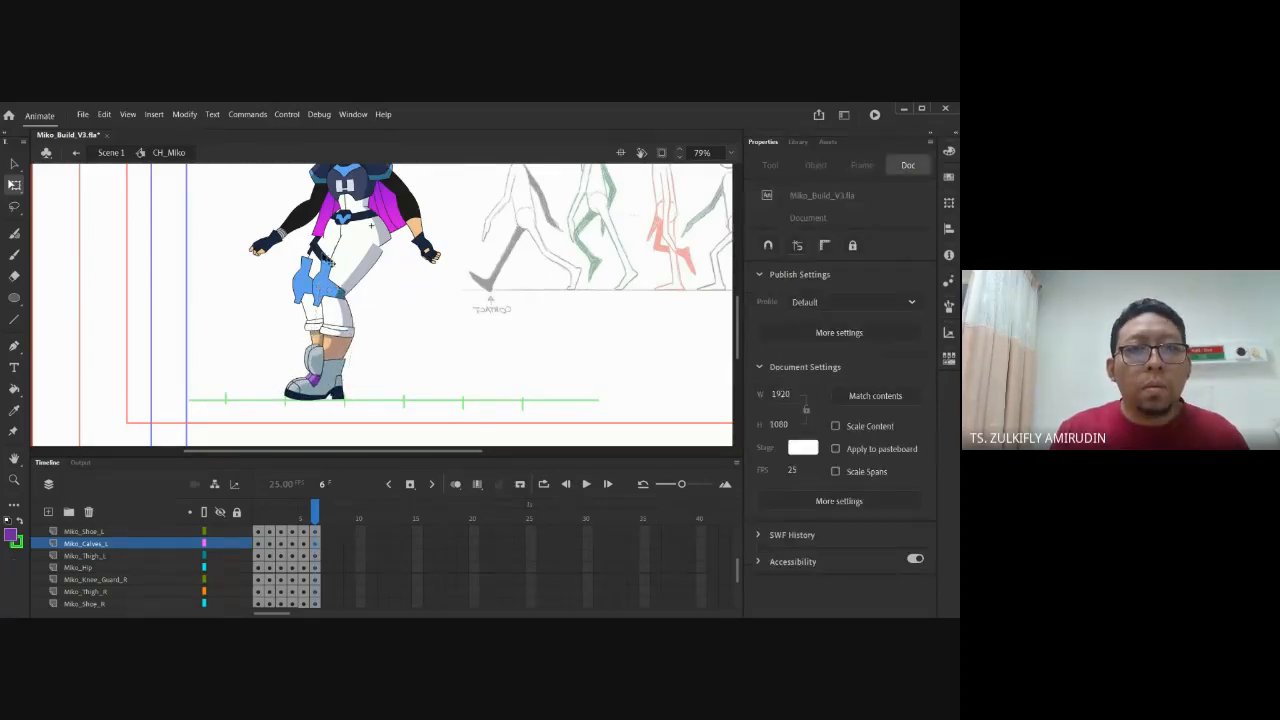
Swing the right leg backward on frame 6 by rotating its thigh back and its calf downward
left_click(335, 244)
left_click_drag(328, 318, 450, 360)
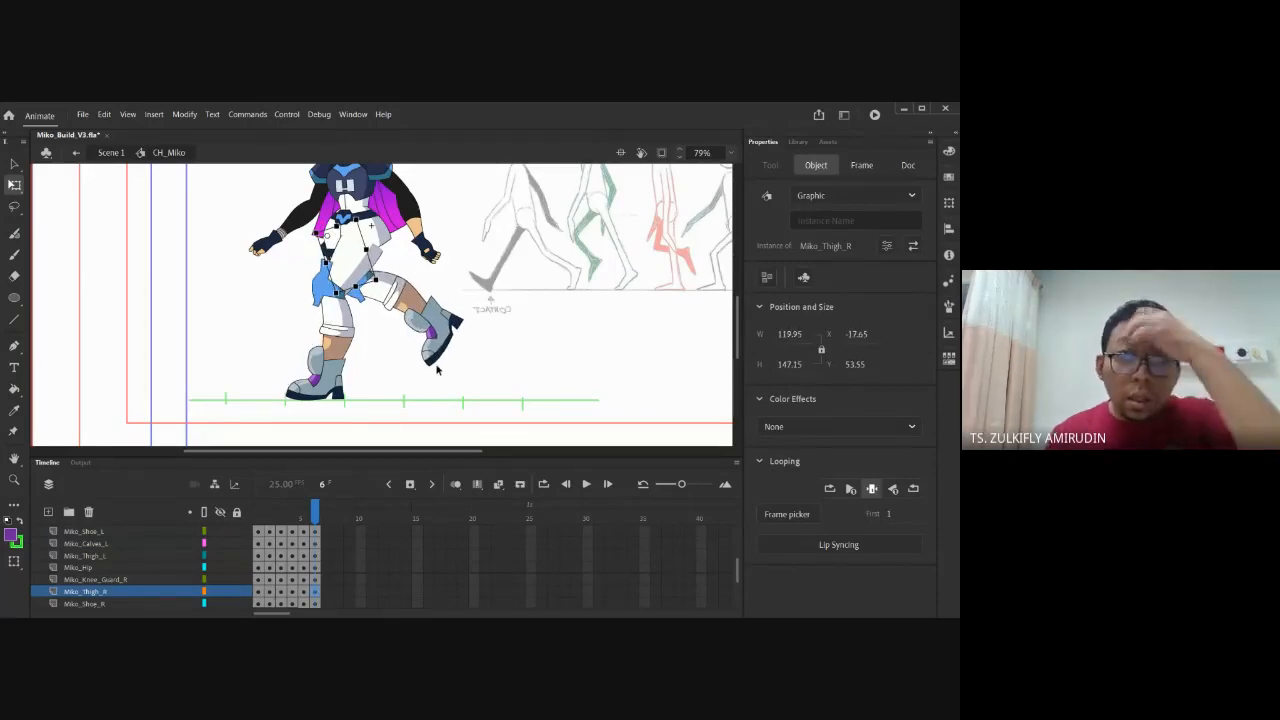
key("space")
left_click_drag(571, 311, 410, 341)
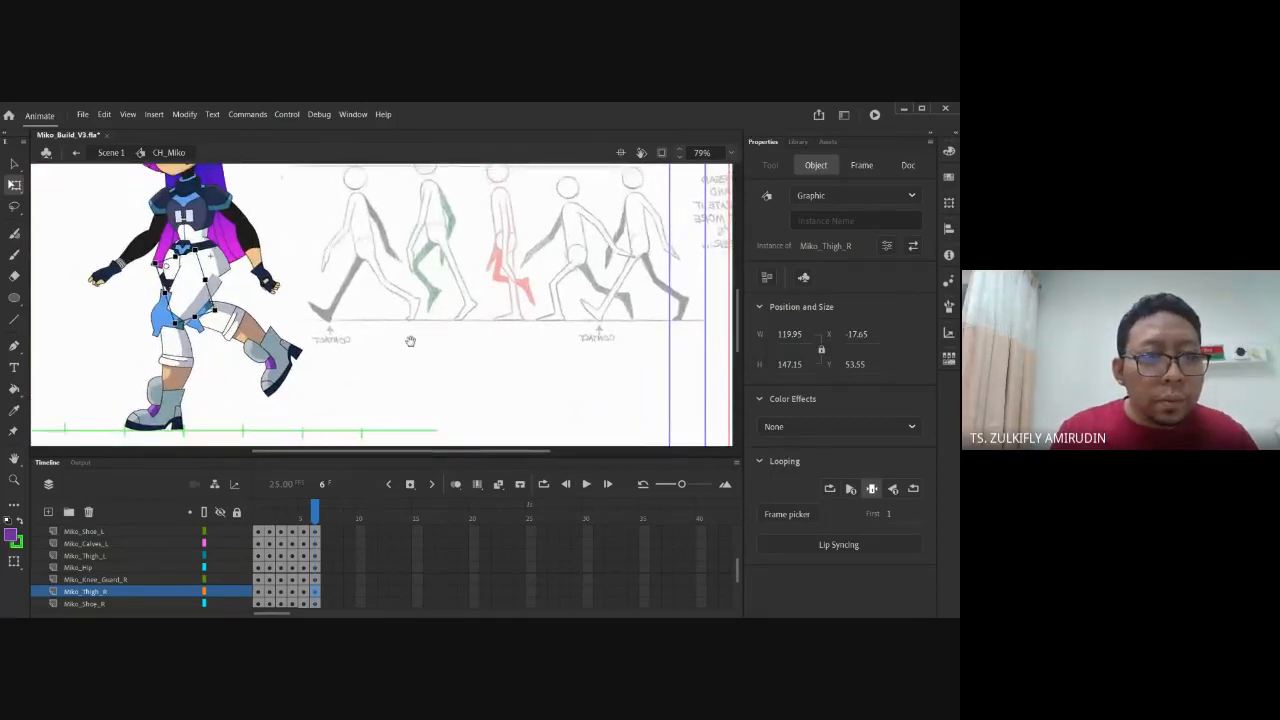
left_click(320, 357)
left_click(231, 322)
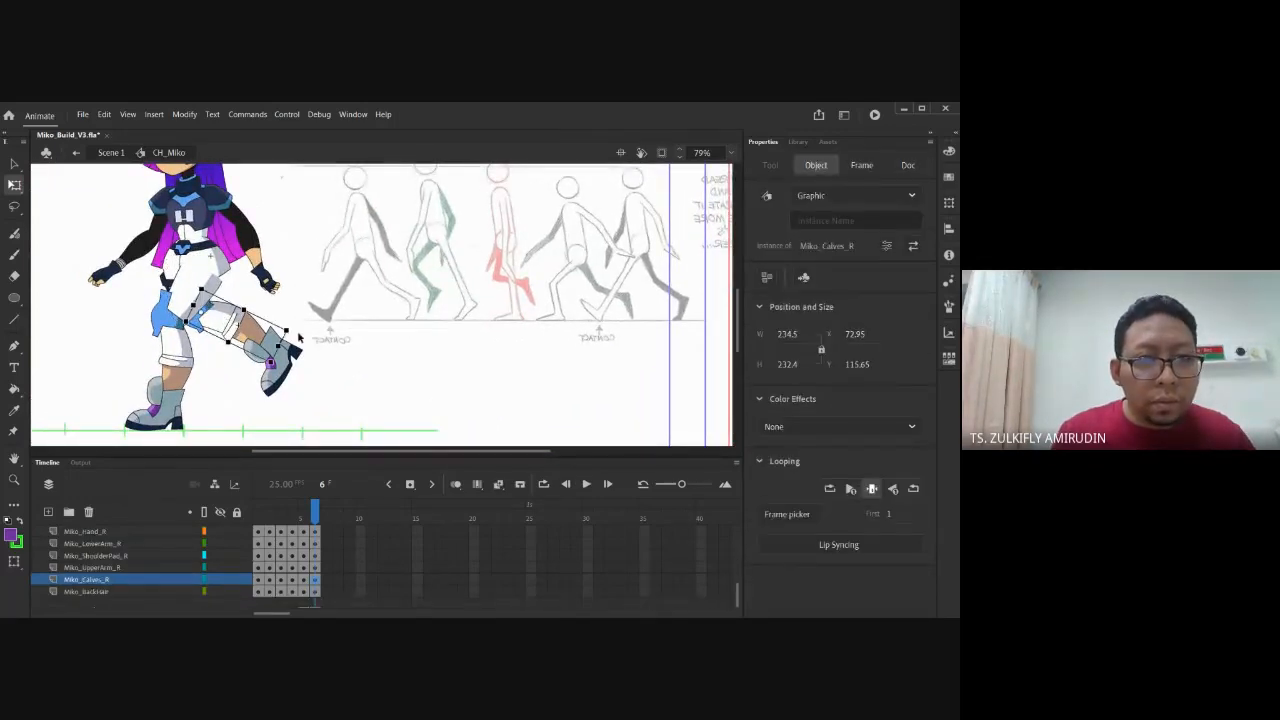
left_click_drag(300, 344, 296, 364)
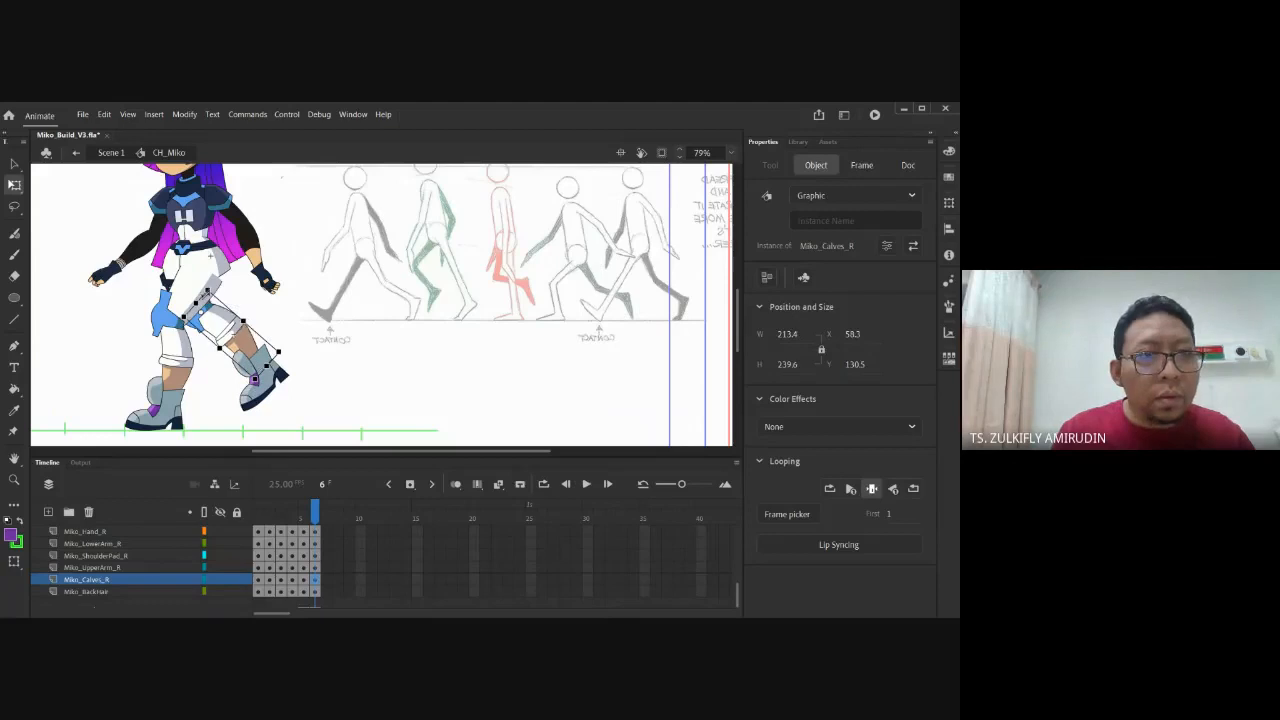
Adjust the right thigh and calf angles on frame 6 to refine the bend of the trailing leg
left_click(176, 285)
left_click_drag(217, 314, 215, 324)
key(".")
left_click(252, 355)
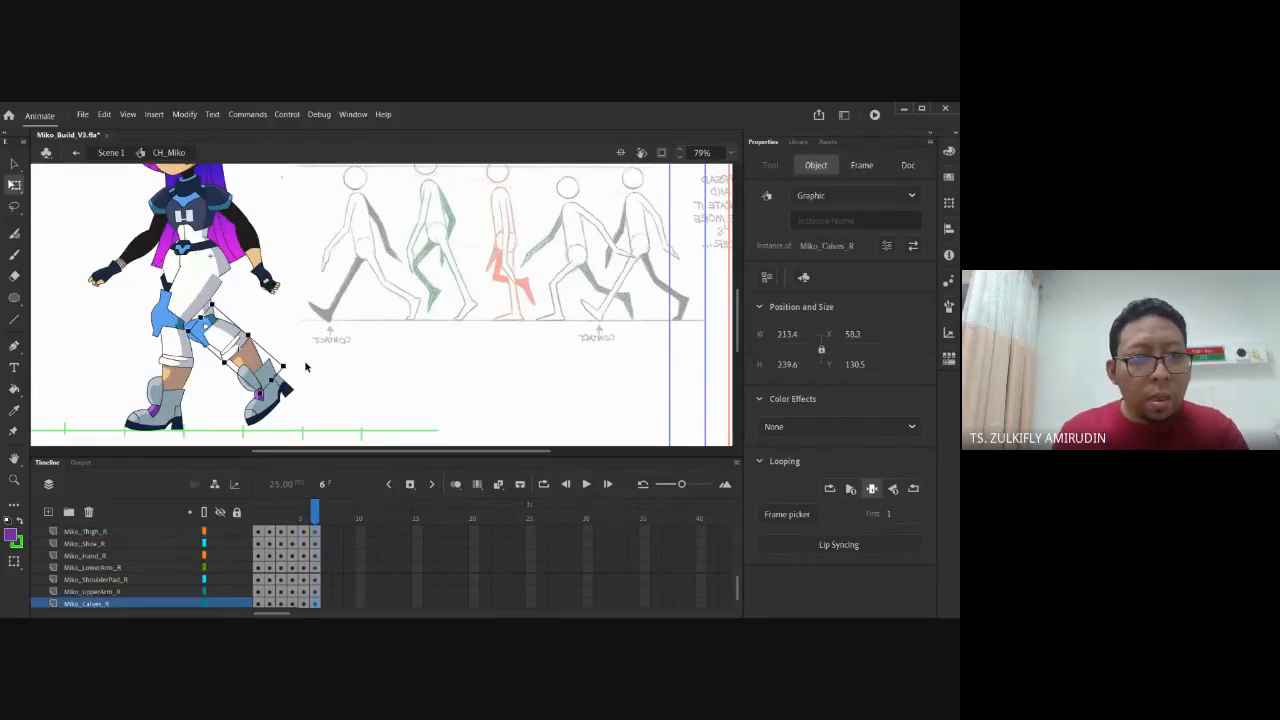
left_click(378, 361)
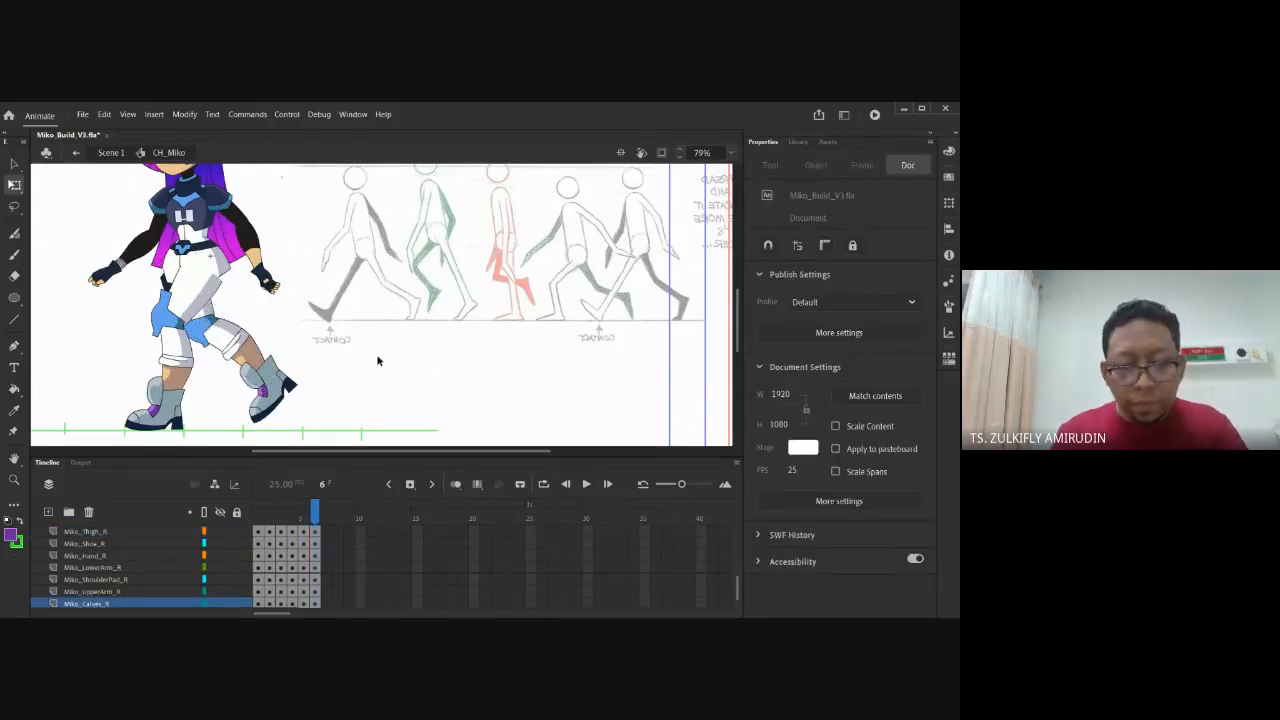
Flip between frames 5 and 6 to compare the poses and foot contact, and examine the up pose in the reference sketch
key("ctrl+minus")
scroll(408, 374, "up", 1)
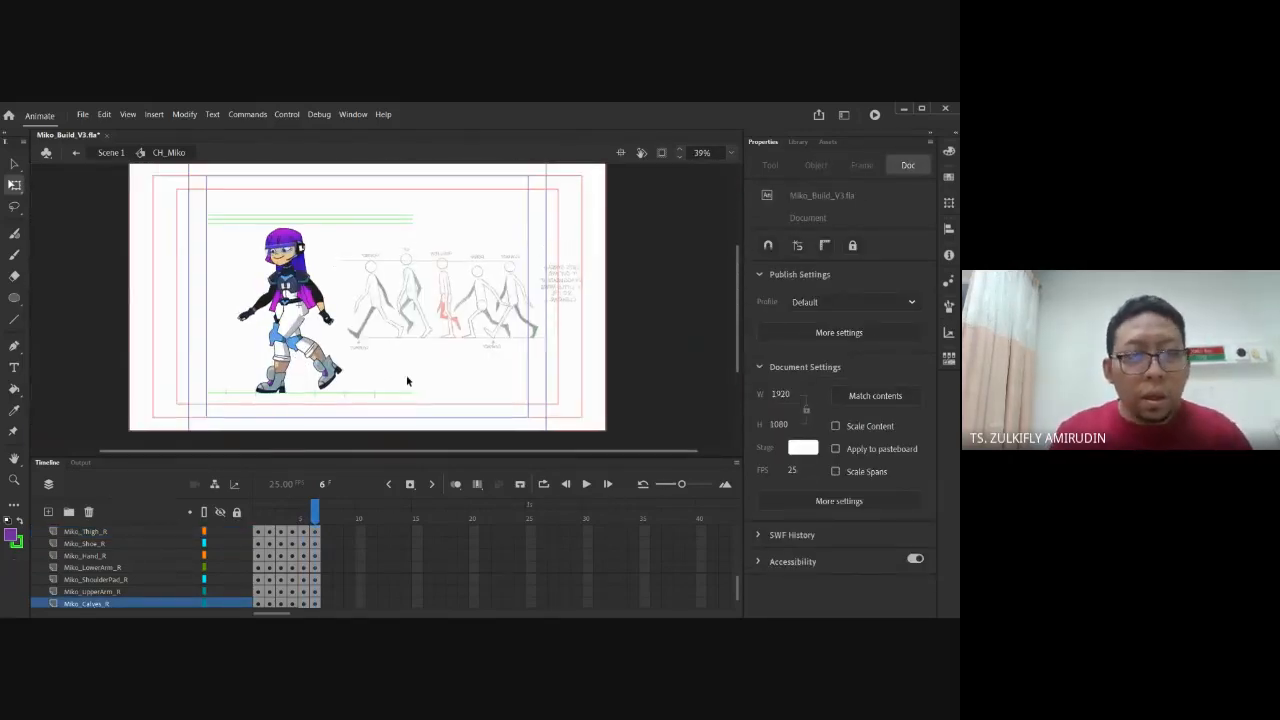
key("comma")
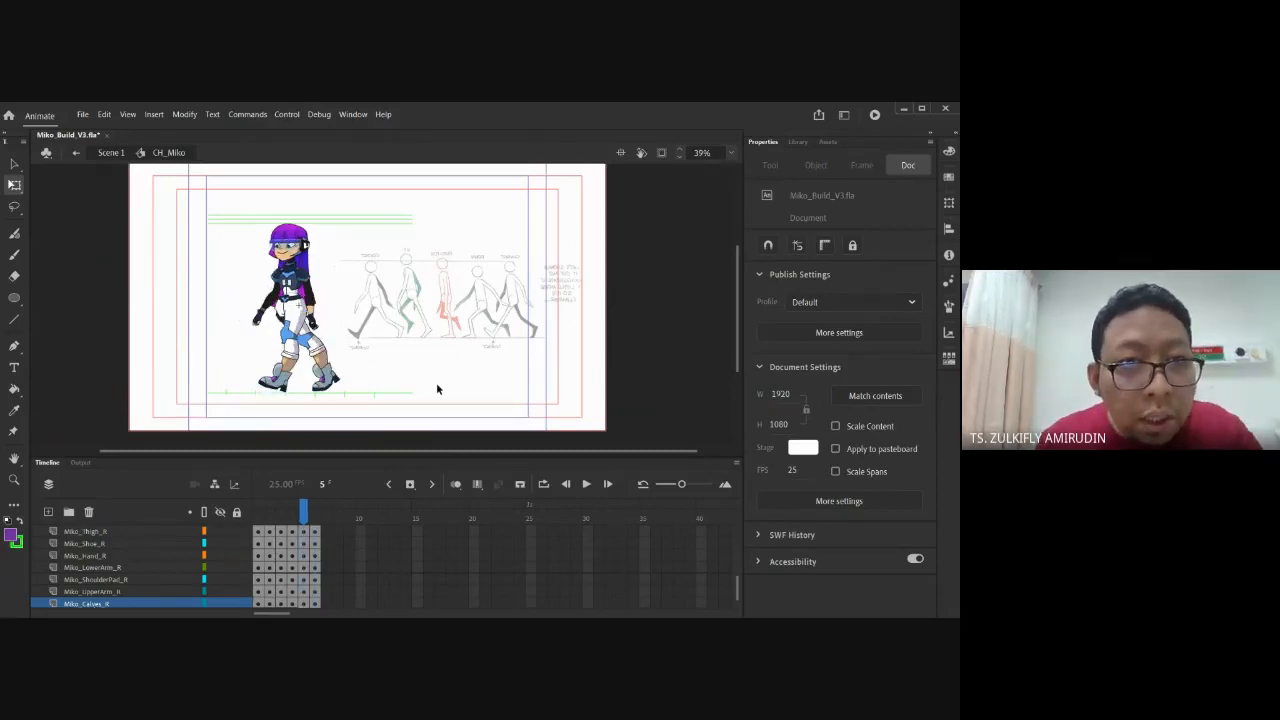
key("period")
key("comma")
key("period")
key("comma")
key("period")
key("comma")
key("period")
key("comma")
key("period")
key("comma")
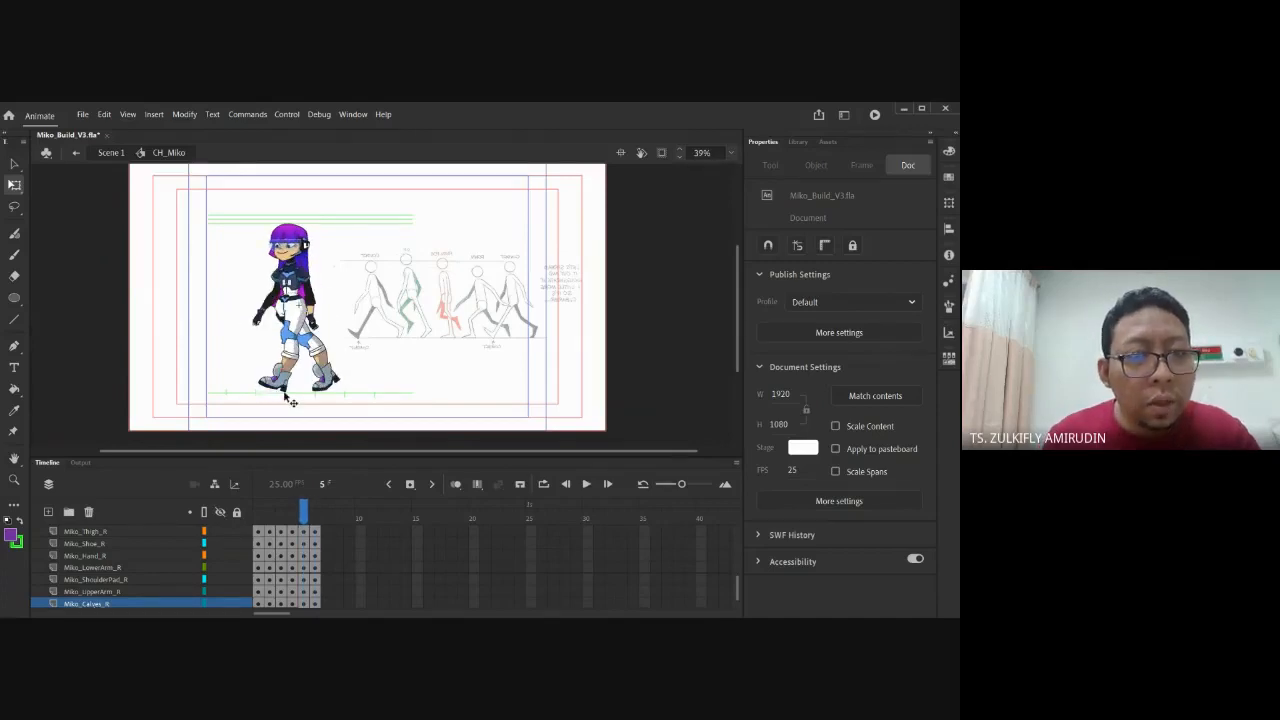
key("period")
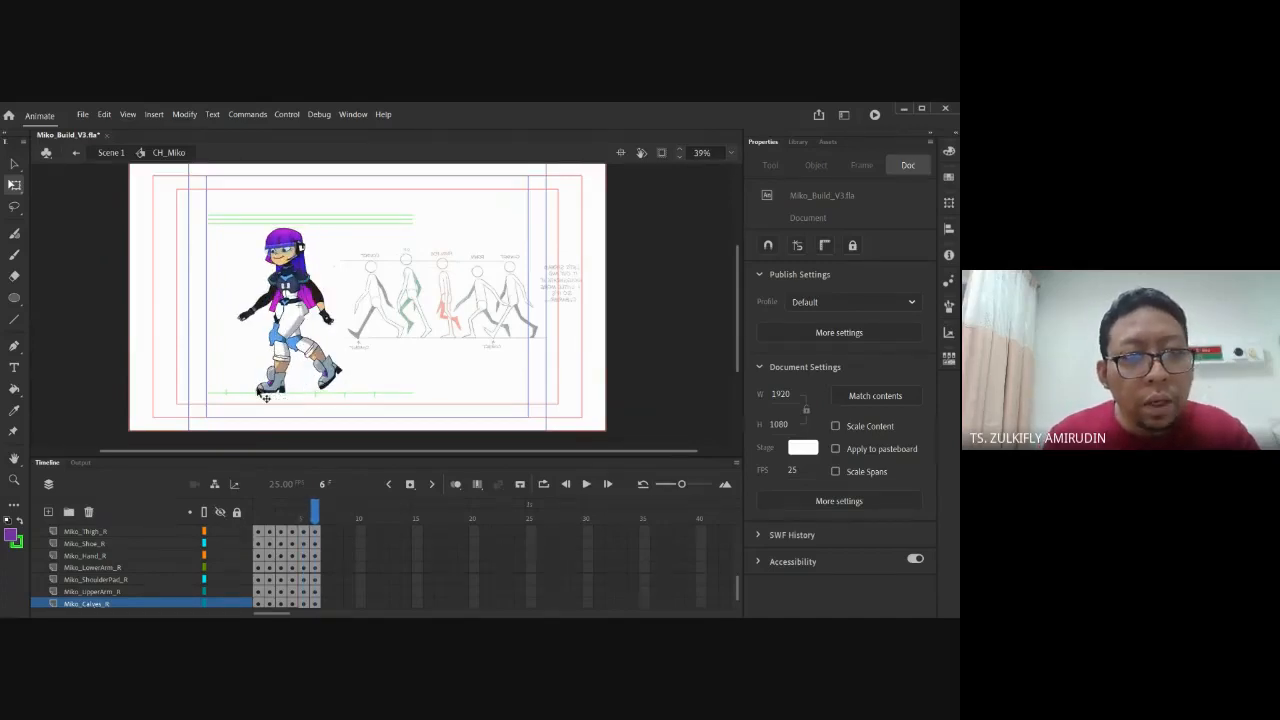
key("comma")
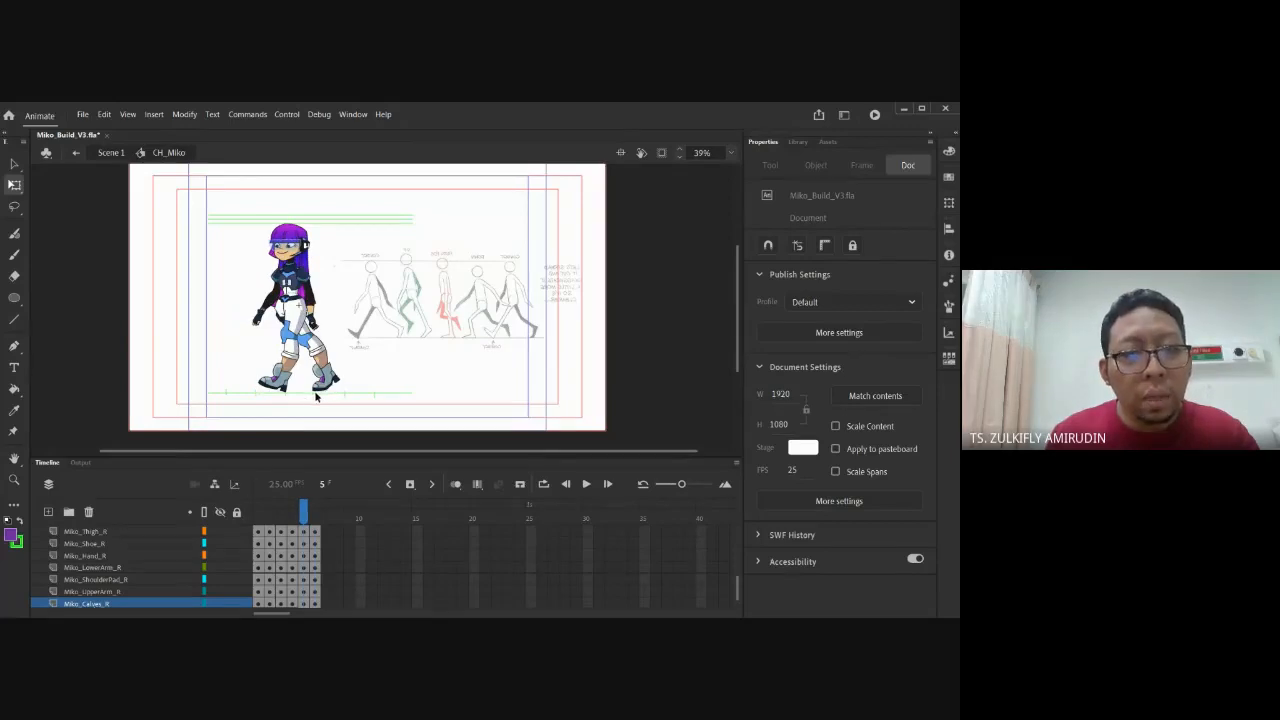
key("period")
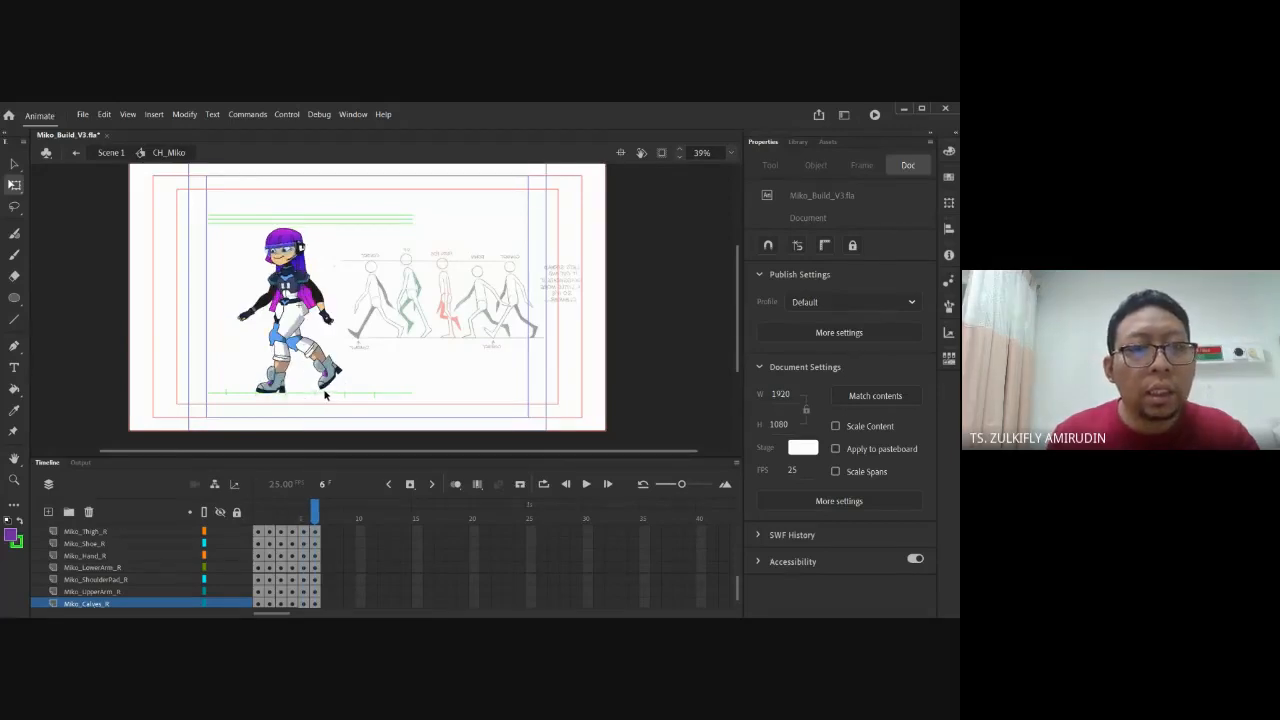
key("comma")
key("period")
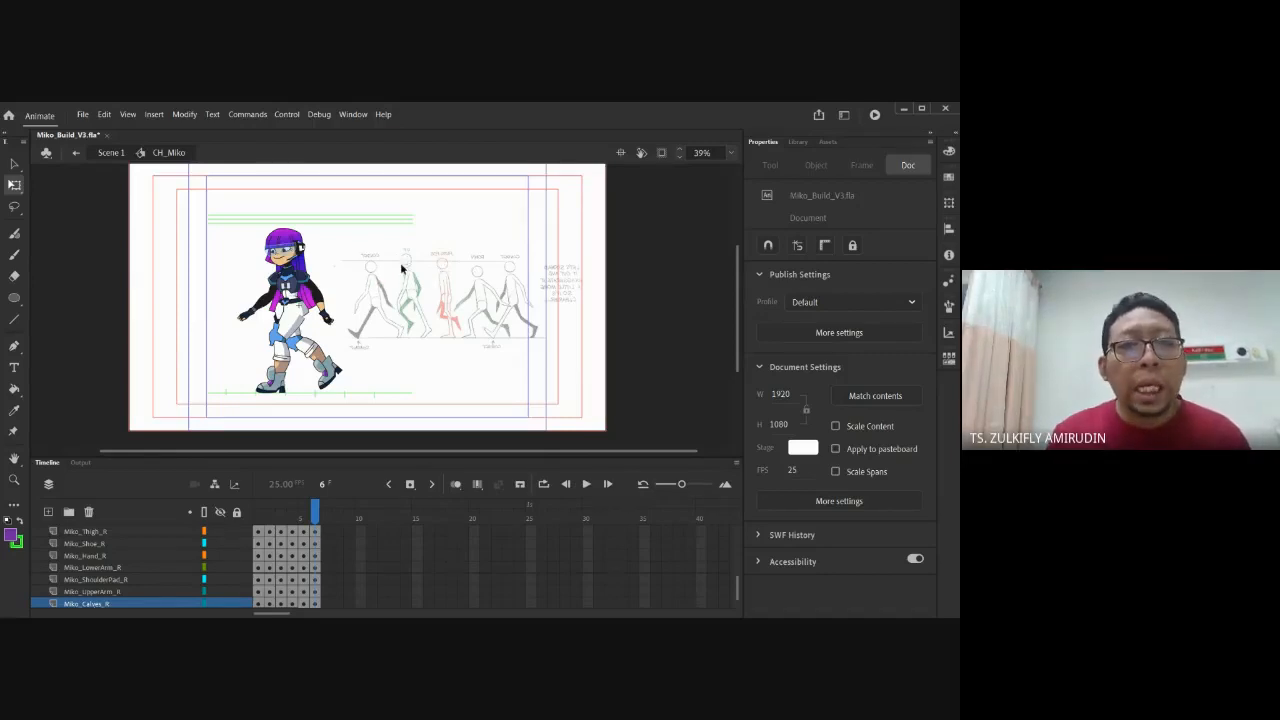
scroll(405, 251, "up", 4)
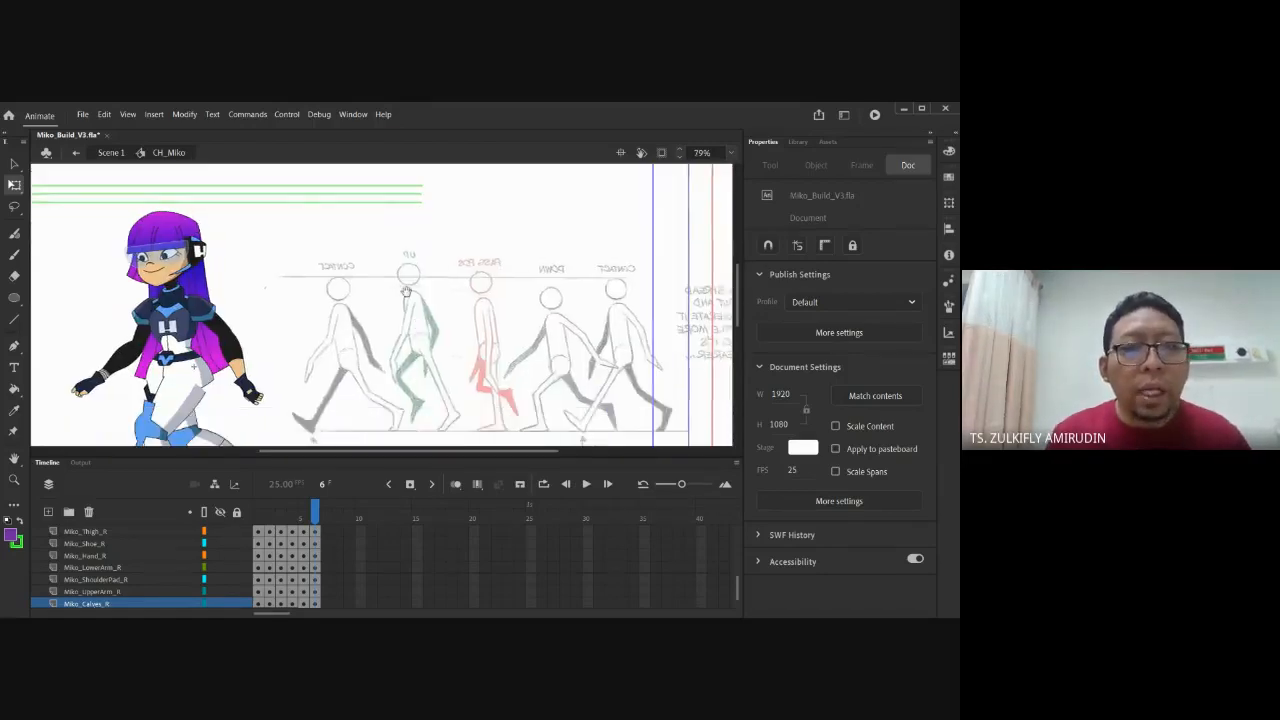
scroll(387, 248, "up", 2)
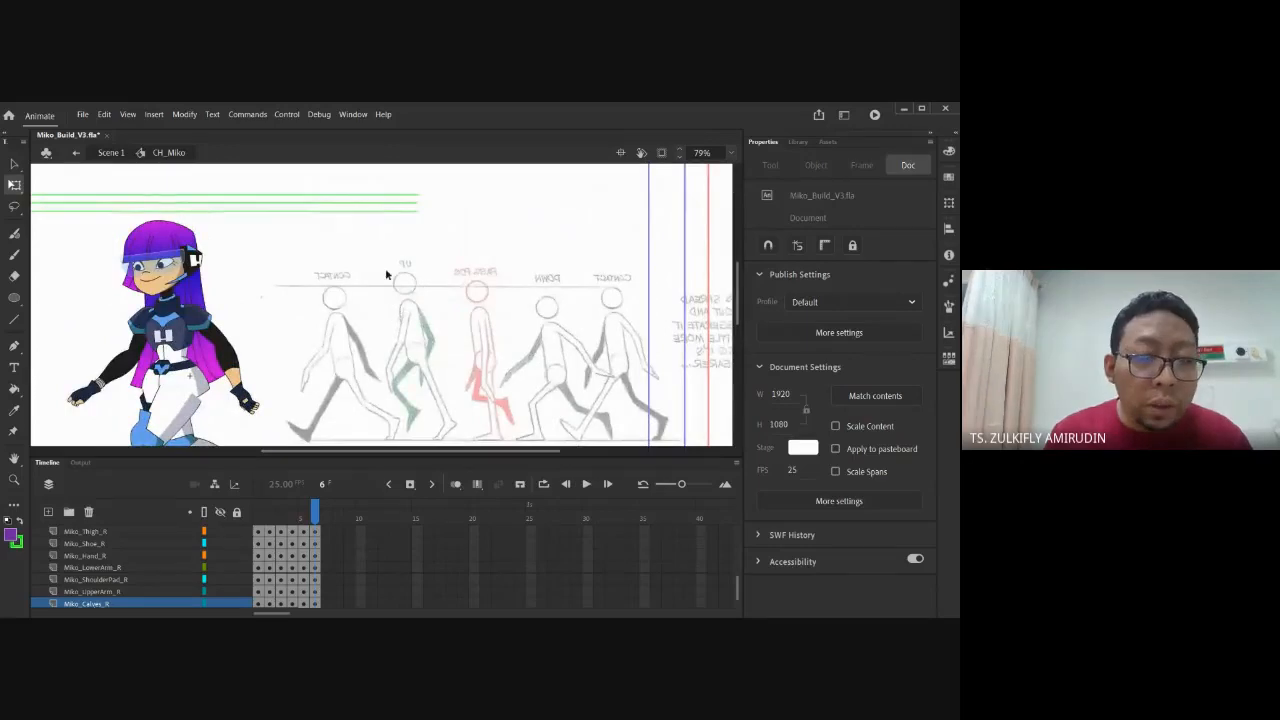
scroll(420, 372, "down", 2)
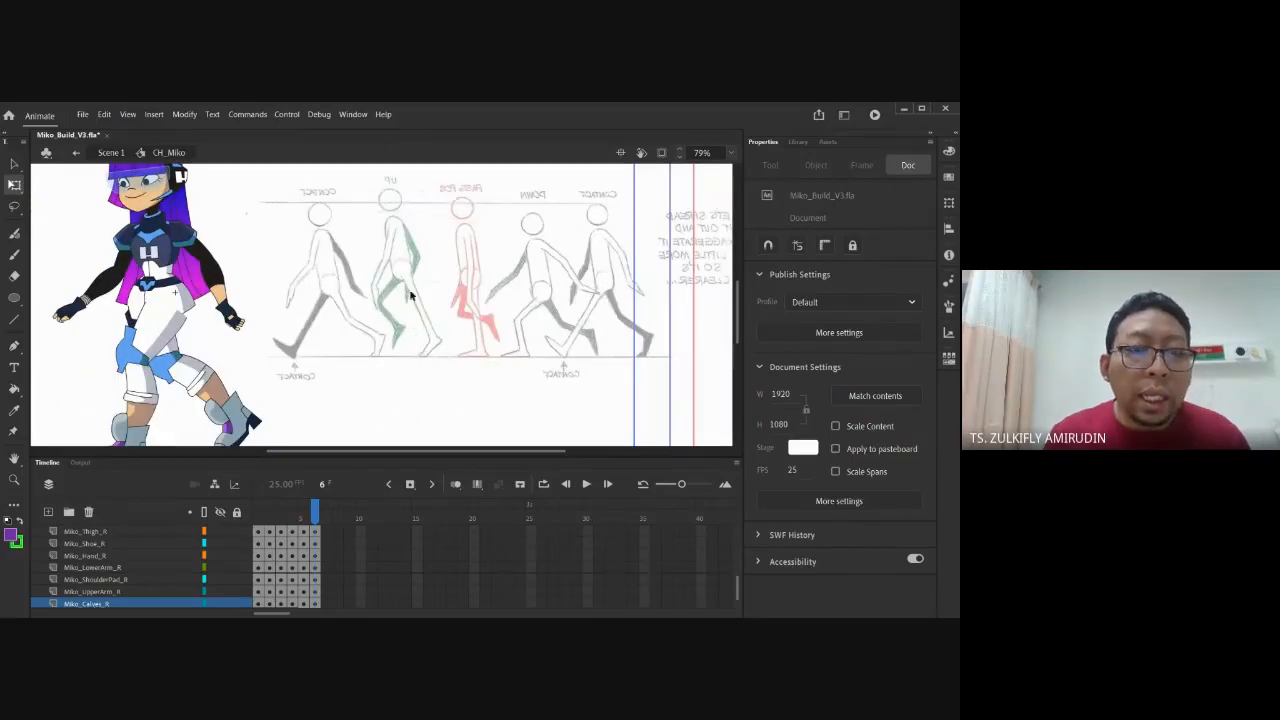
left_click_drag(326, 263, 397, 289)
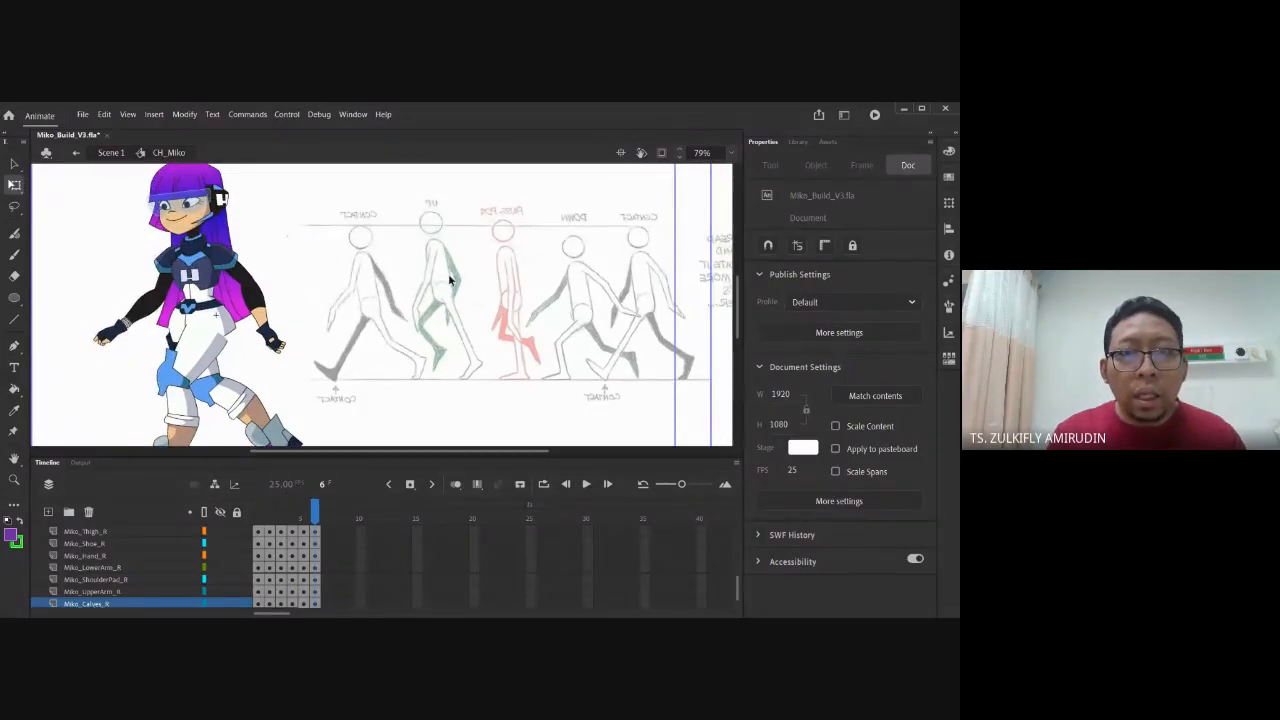
Extend the frame 1 pose by one frame on all character layers, from the left shoulder pad through the back hair
left_click_drag(269, 514, 254, 514)
left_click_drag(308, 298, 369, 287)
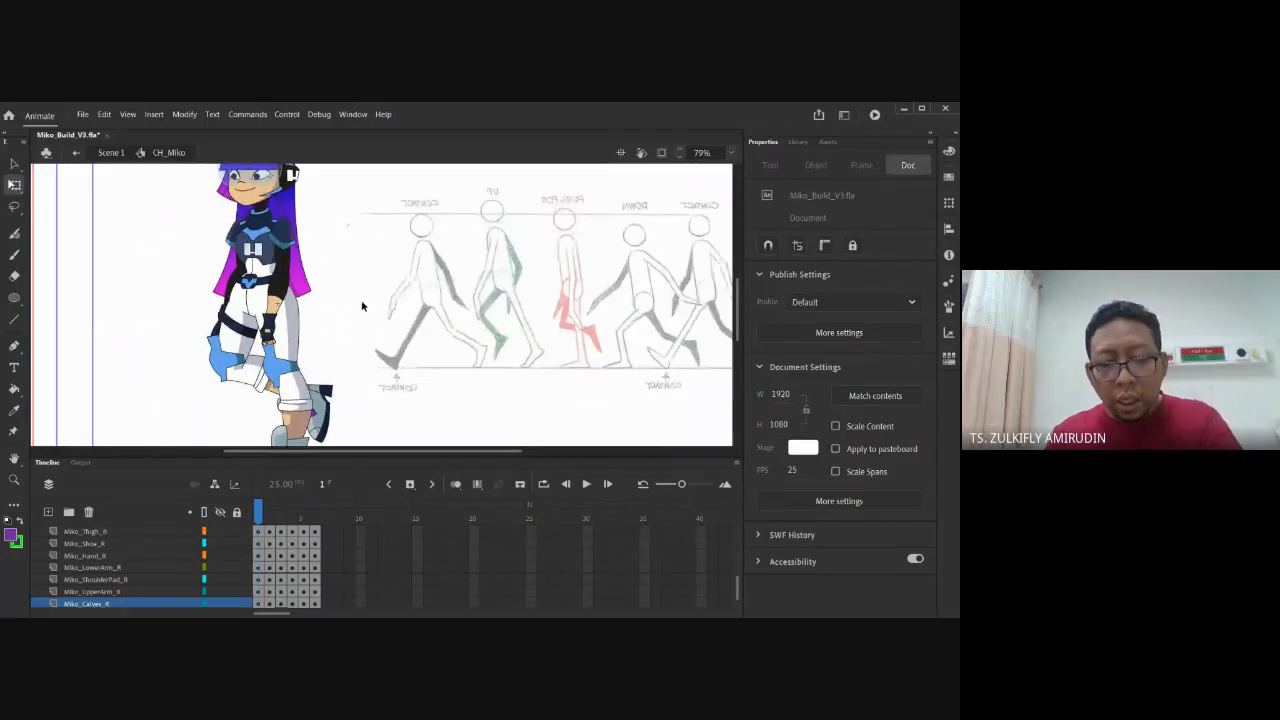
key("ctrl+minus")
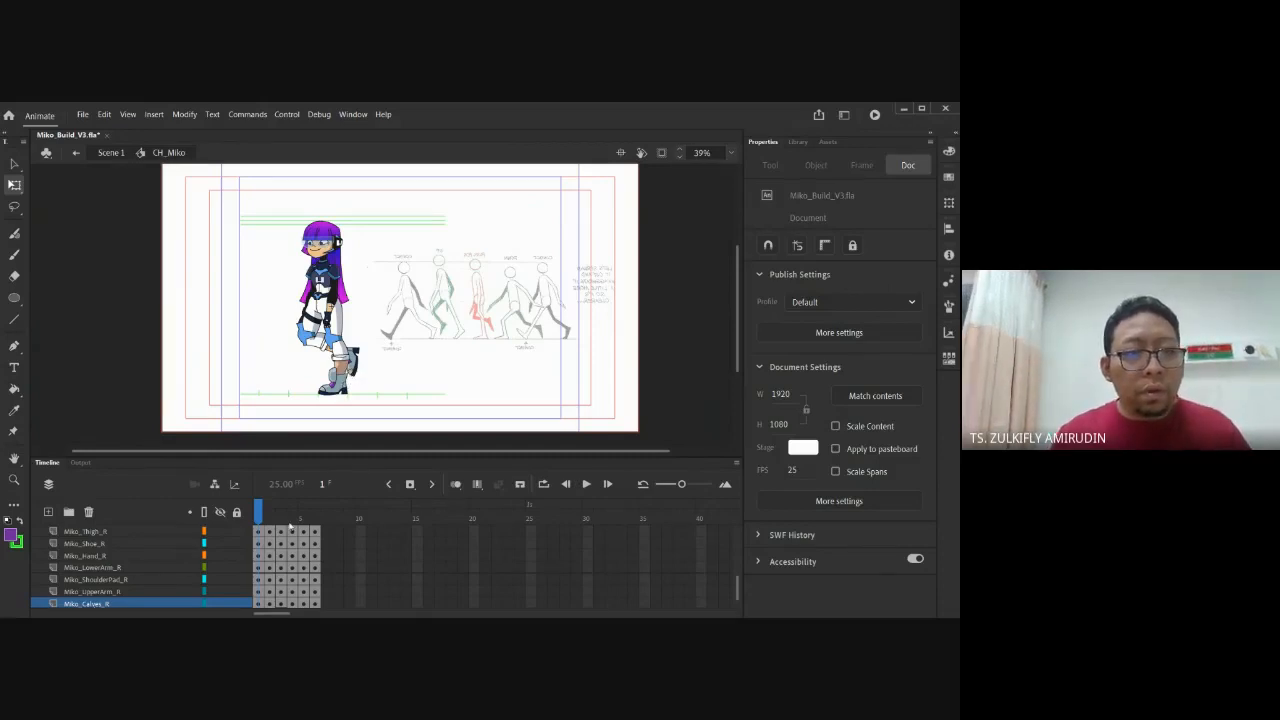
scroll(275, 536, "up", 3)
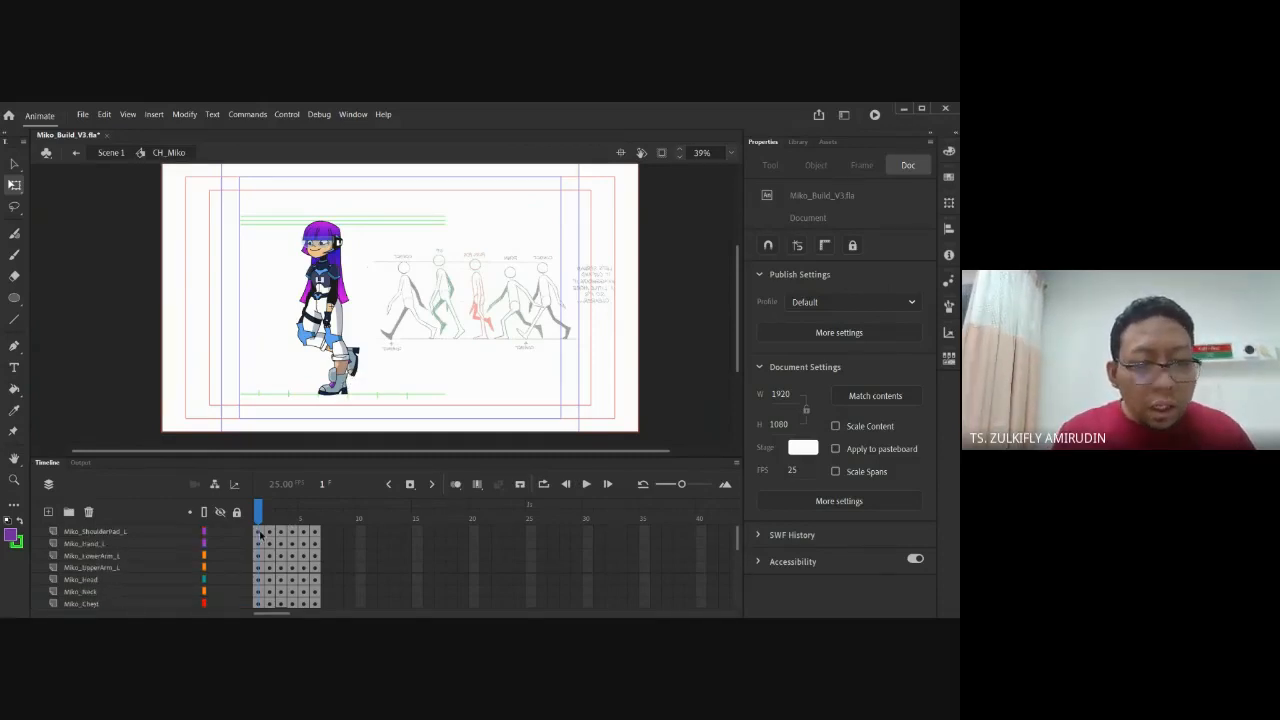
left_click(260, 536)
scroll(252, 585, "down", 3)
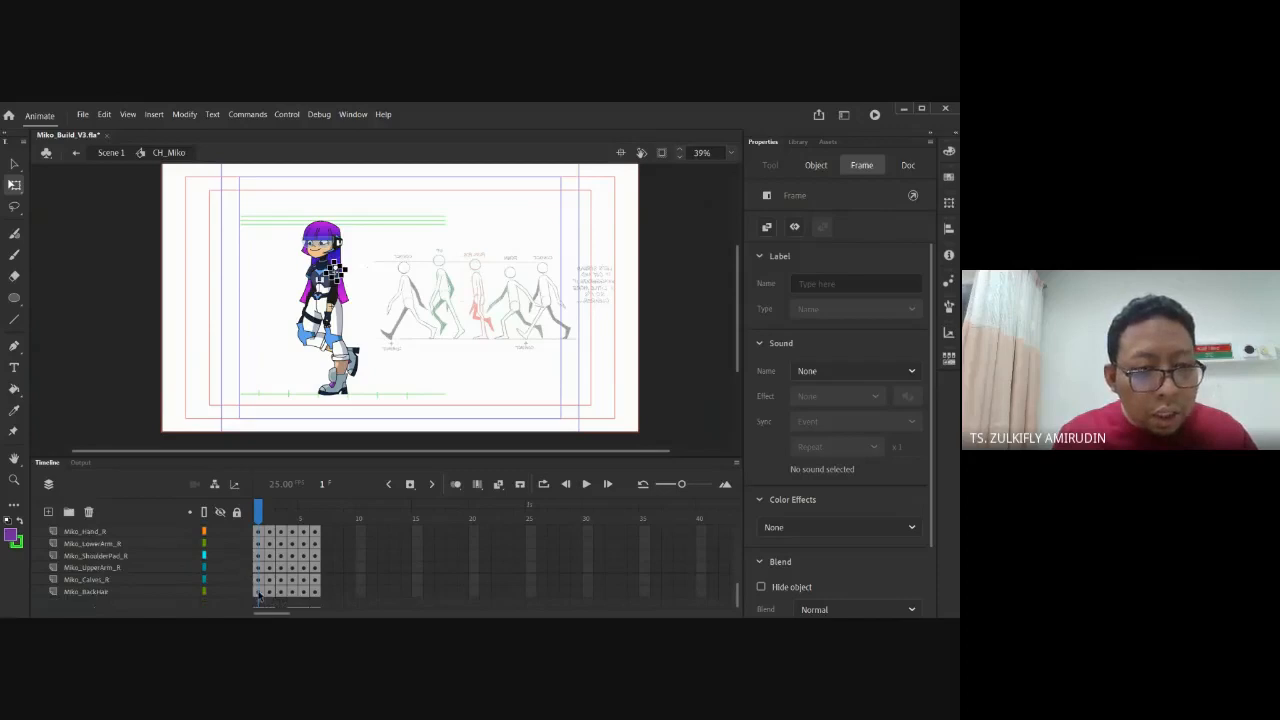
left_click(259, 592)
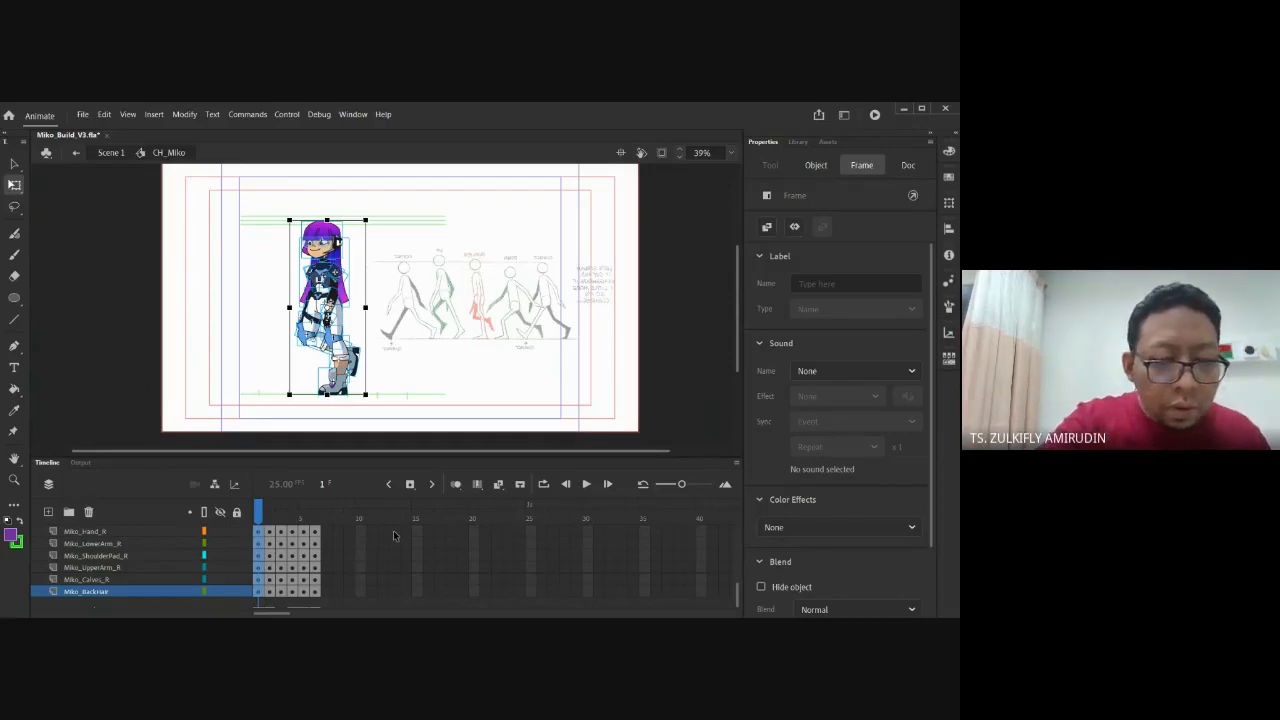
key("F5")
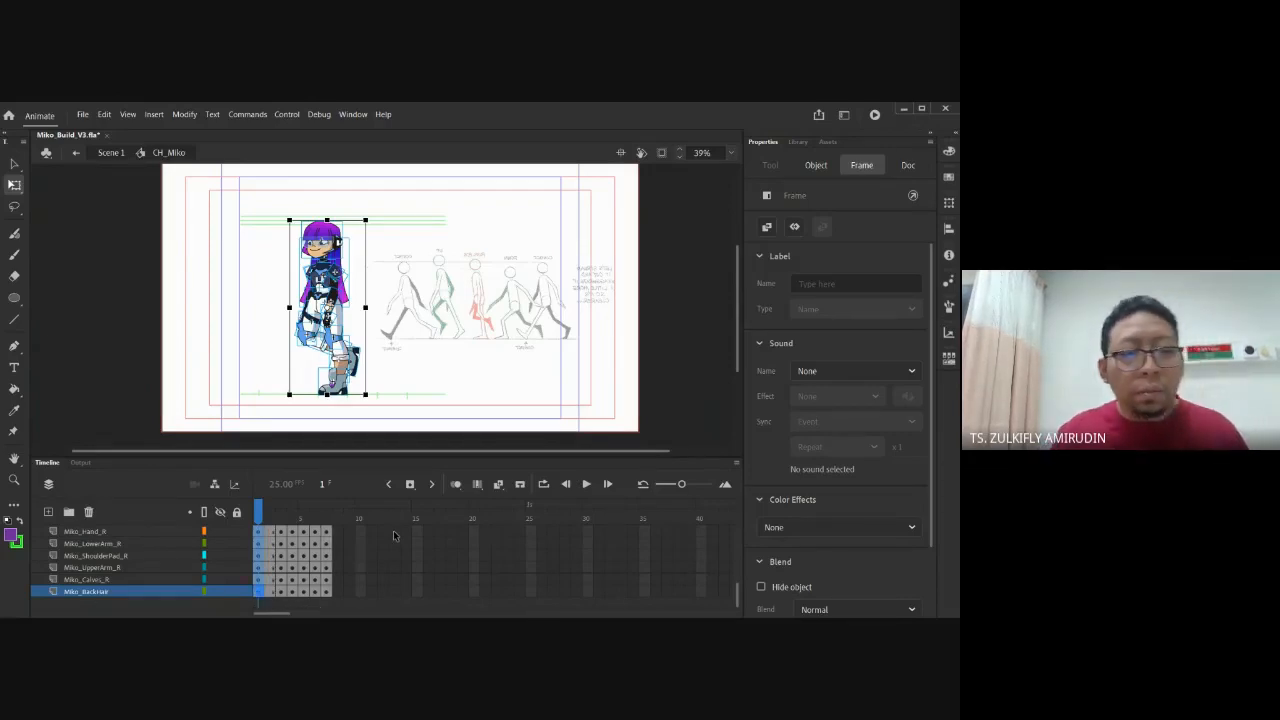
Insert keyframes on frame 2 for all character layers to hold a copy of the frame 1 pose
left_click(276, 591)
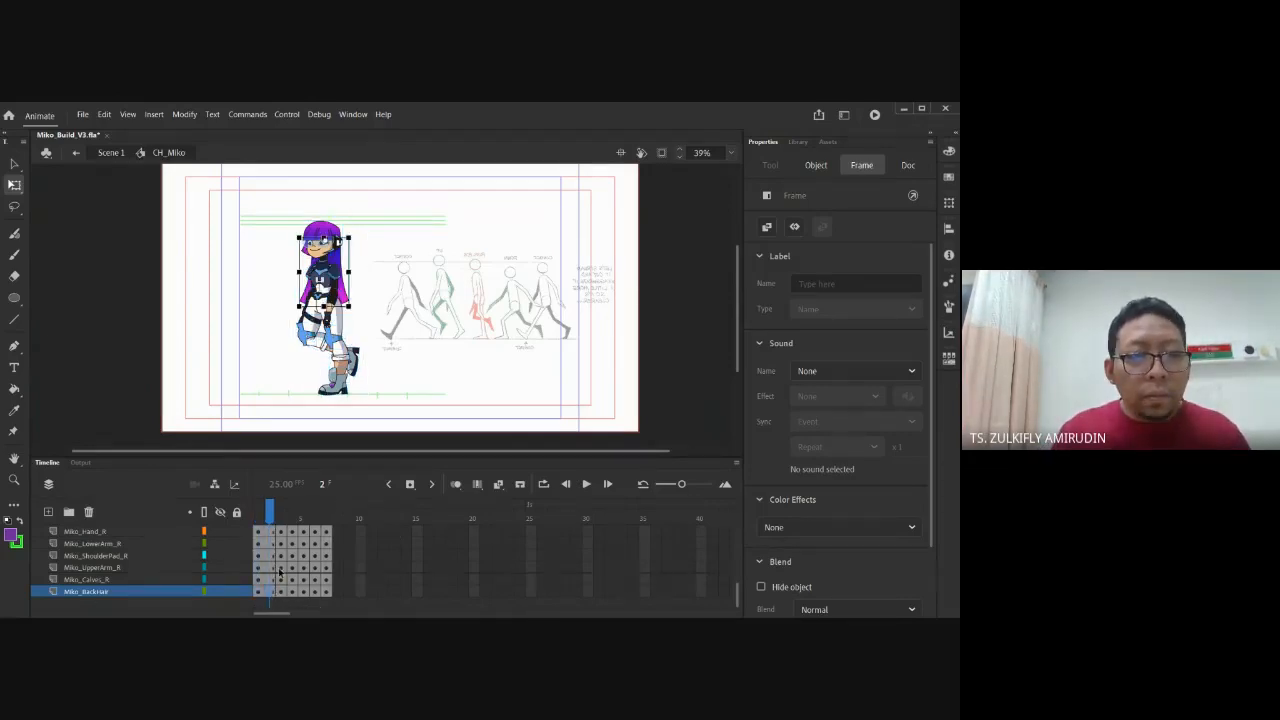
scroll(279, 571, "up", 3)
left_click_drag(272, 535, 272, 604)
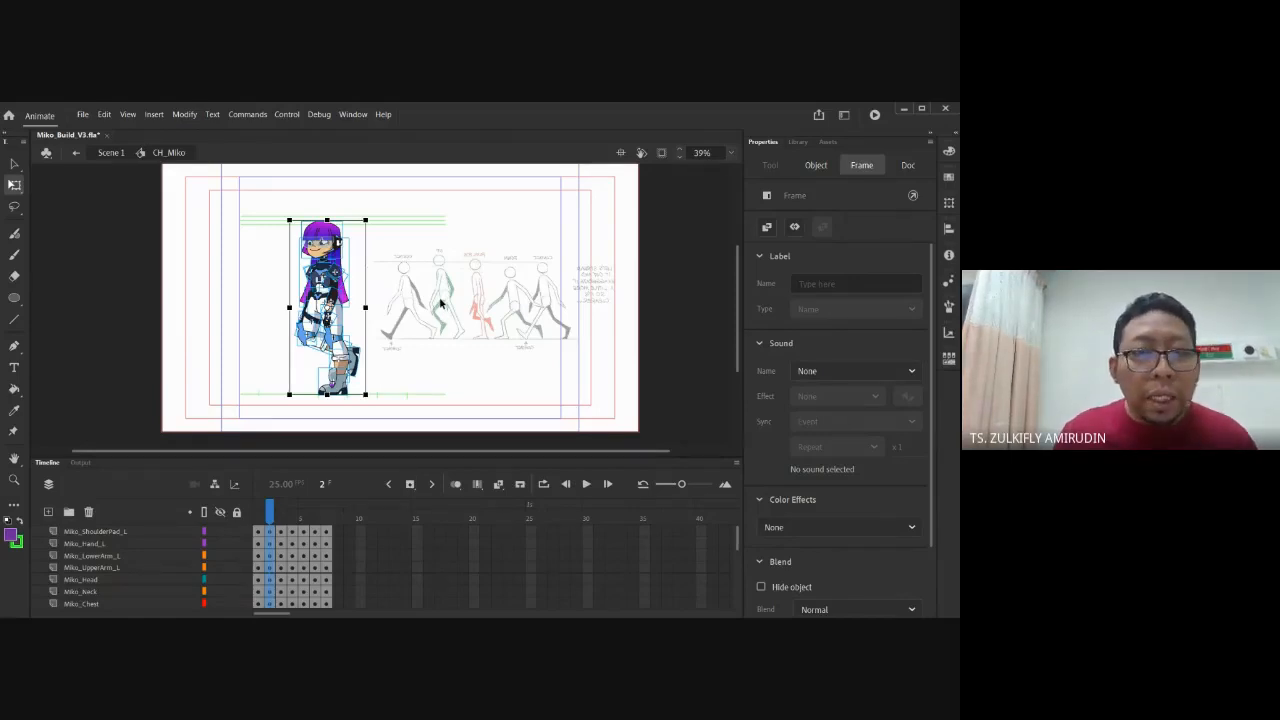
left_click(387, 268)
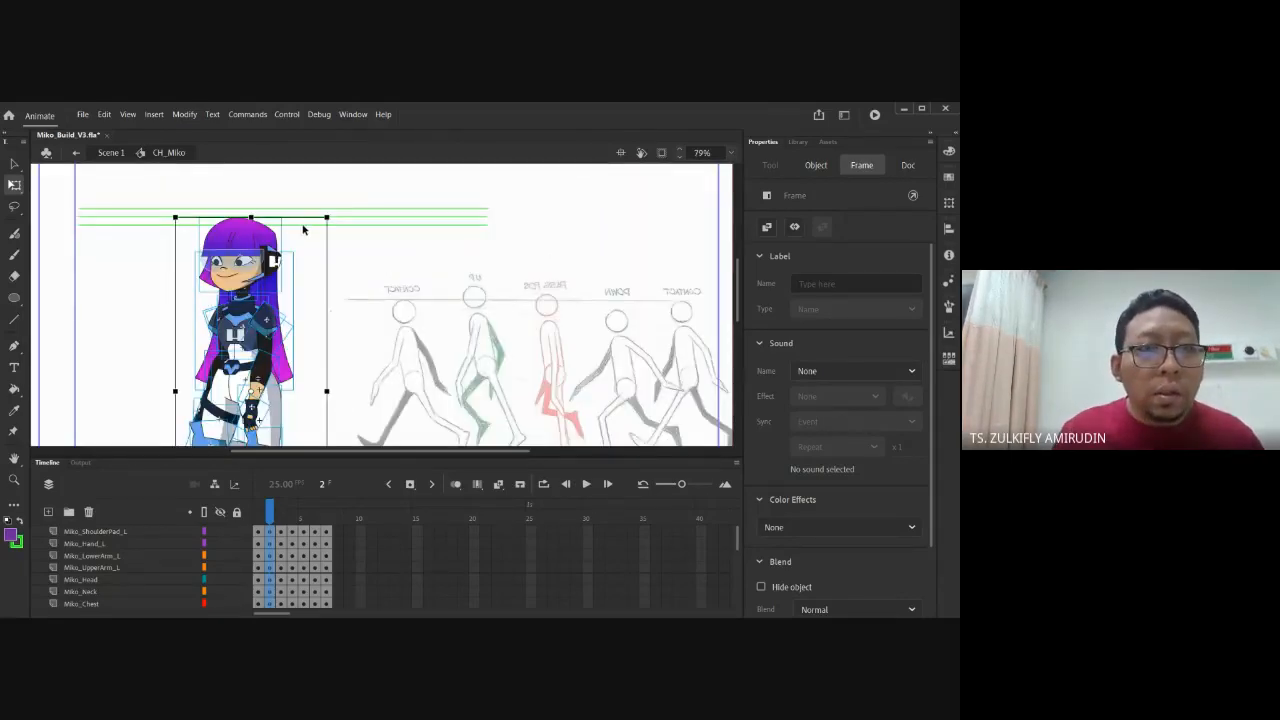
Raise Miko's body and hip on frame 2 to Y -127.5 to lift the figure for the up pose
left_click(369, 206)
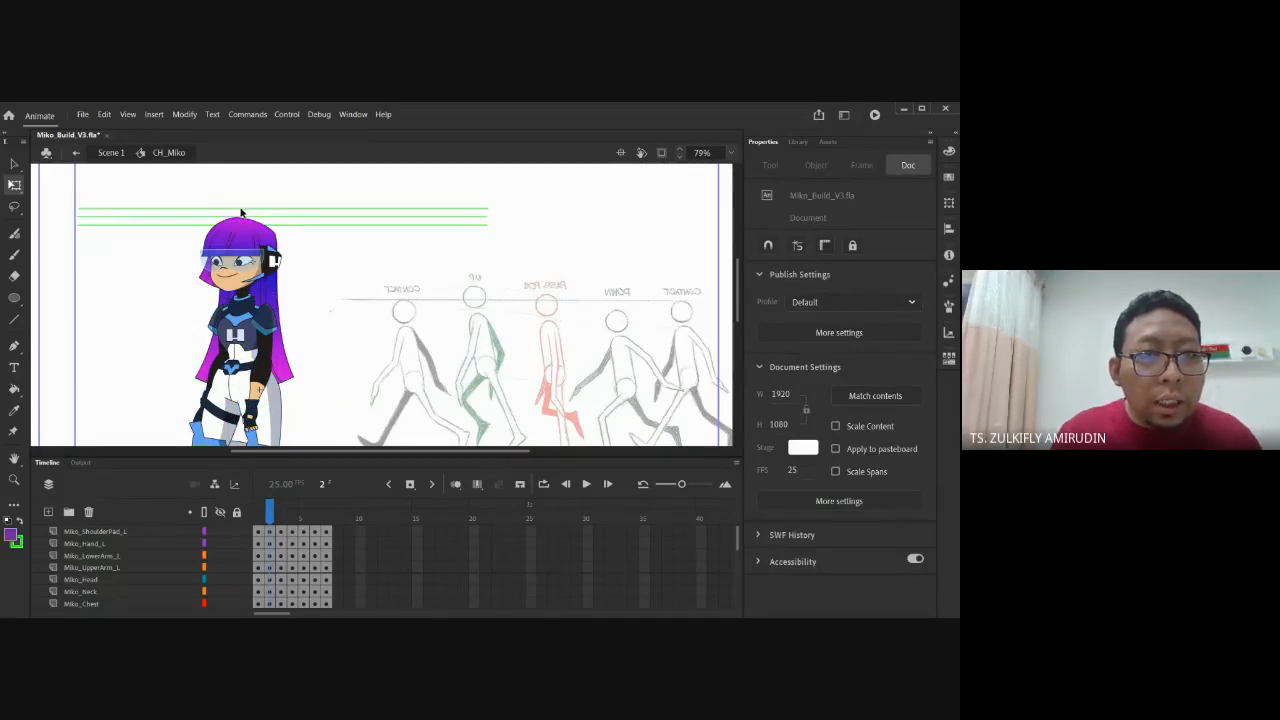
left_click(246, 379)
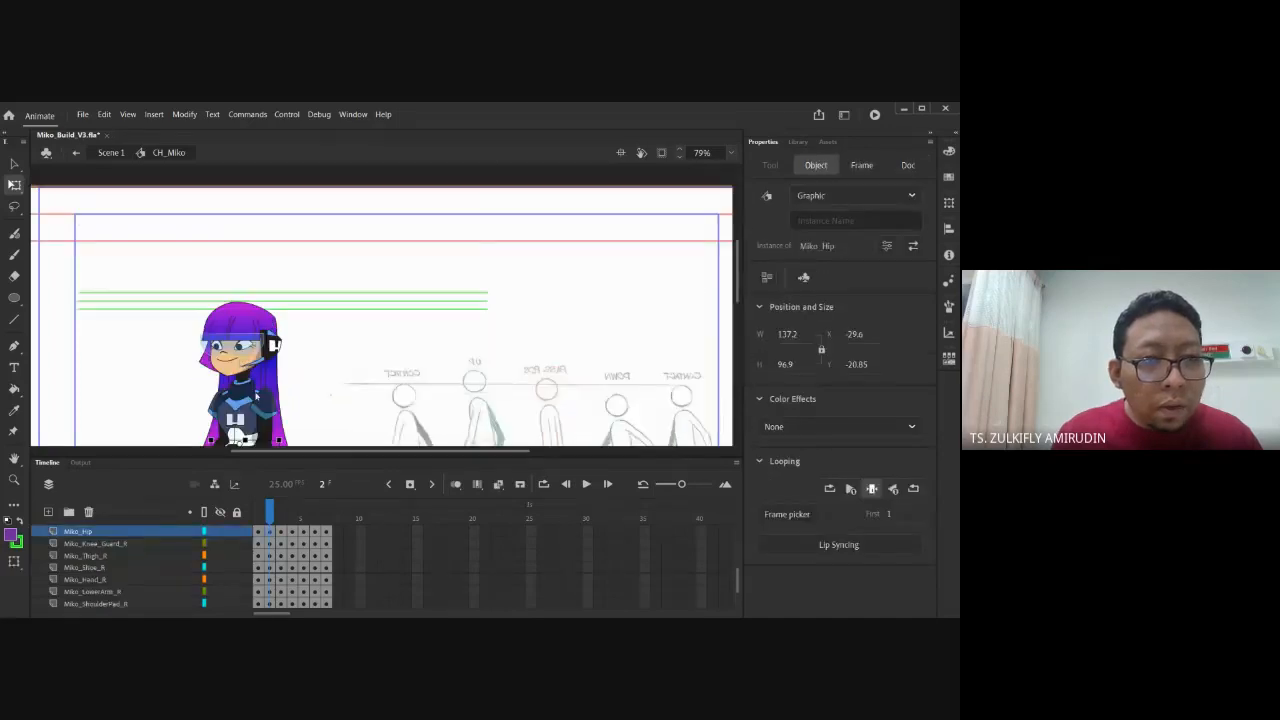
left_click(240, 357)
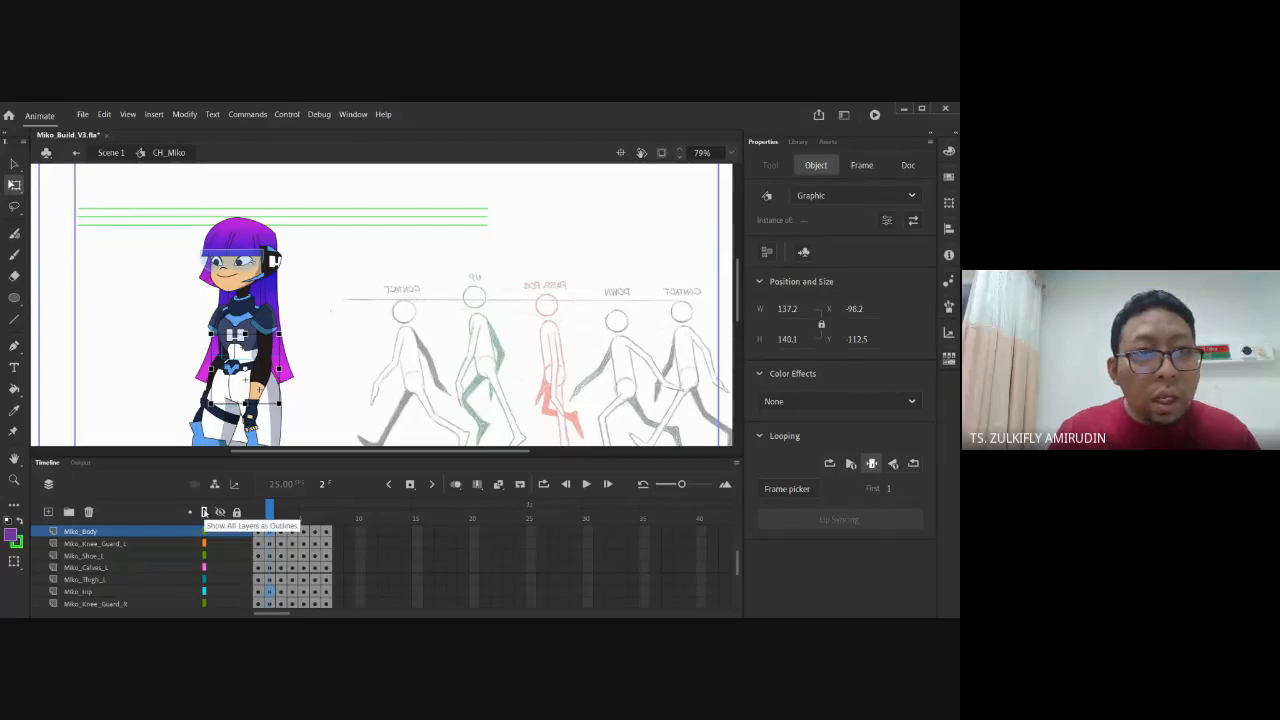
key("shift+Up")
key("Up")
key("Up")
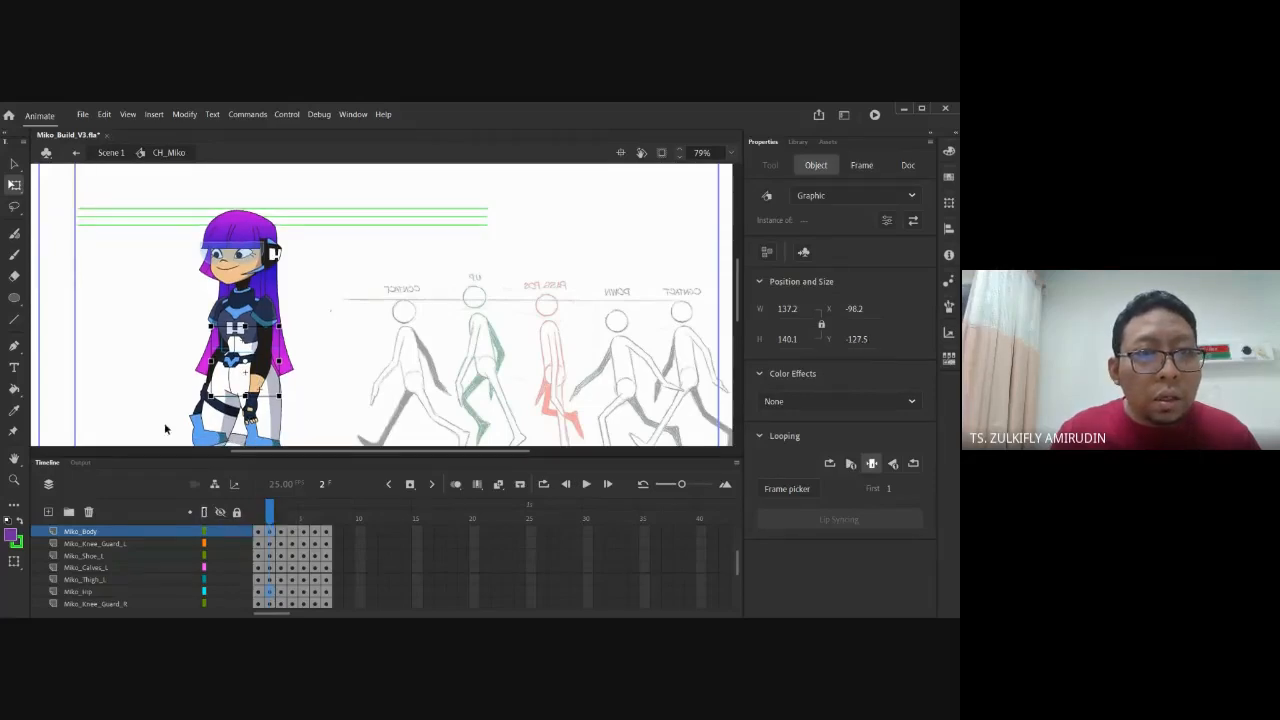
Rotate Miko's head slightly on frame 2 to adjust its tilt
left_click(350, 284)
left_click(221, 274)
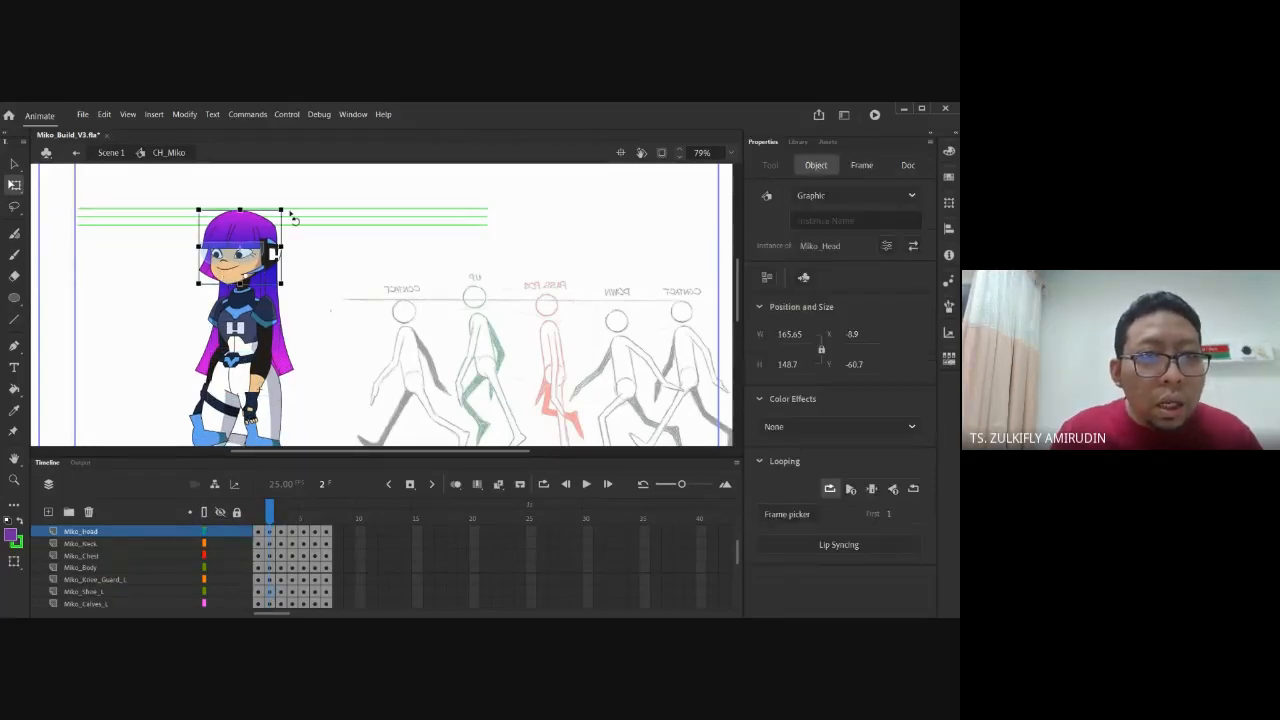
left_click_drag(297, 217, 301, 216)
left_click(391, 374)
Raise the body and hip further on frame 2, to Y -135
left_click_drag(376, 377, 370, 217)
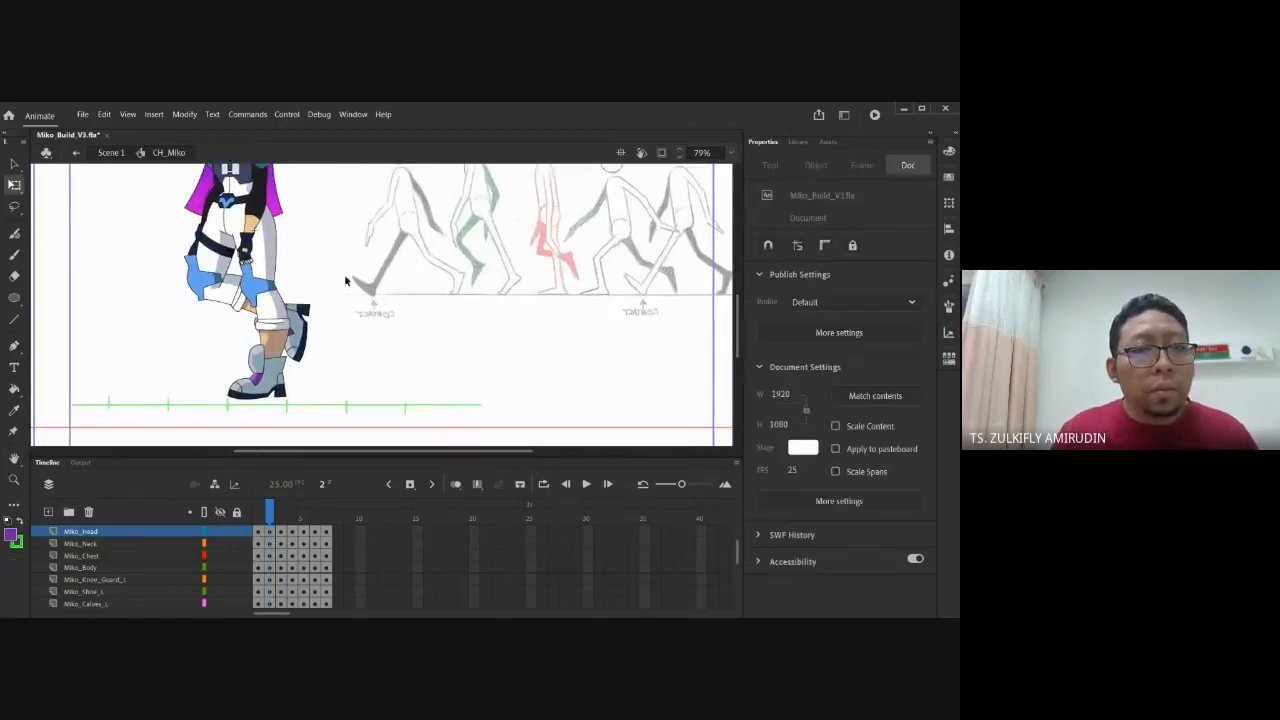
left_click_drag(331, 277, 382, 273)
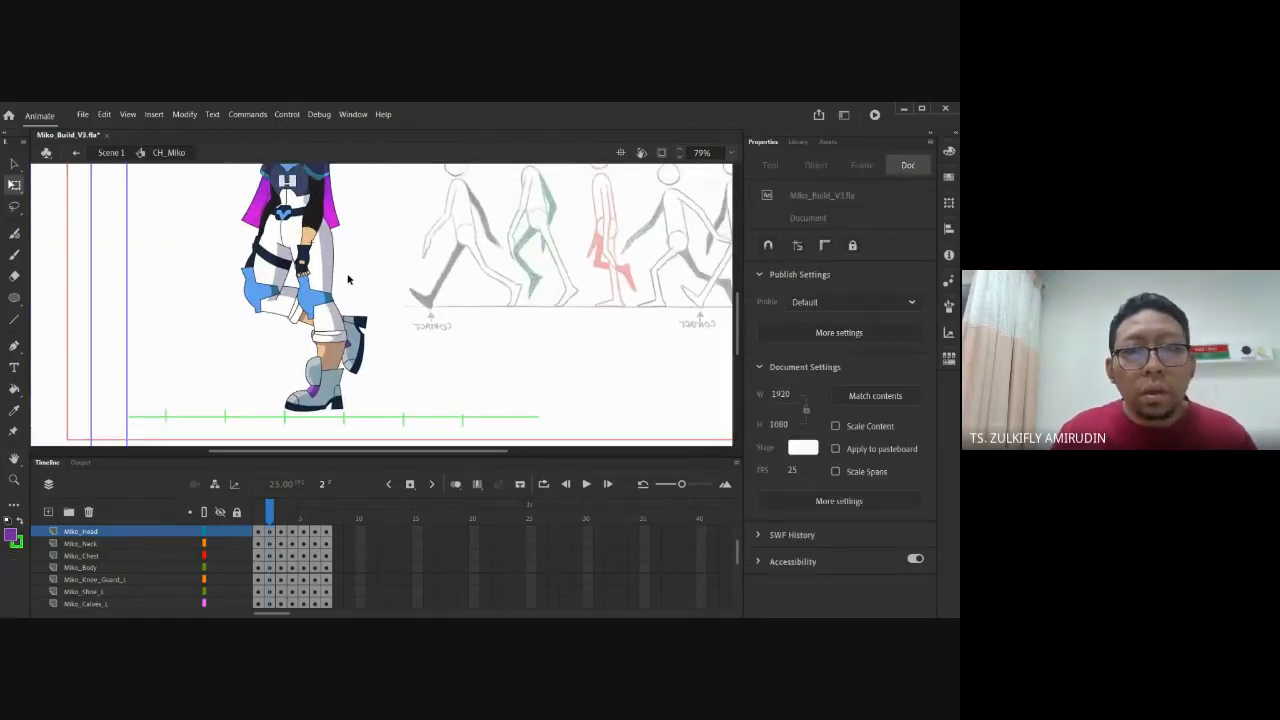
left_click_drag(315, 260, 312, 369)
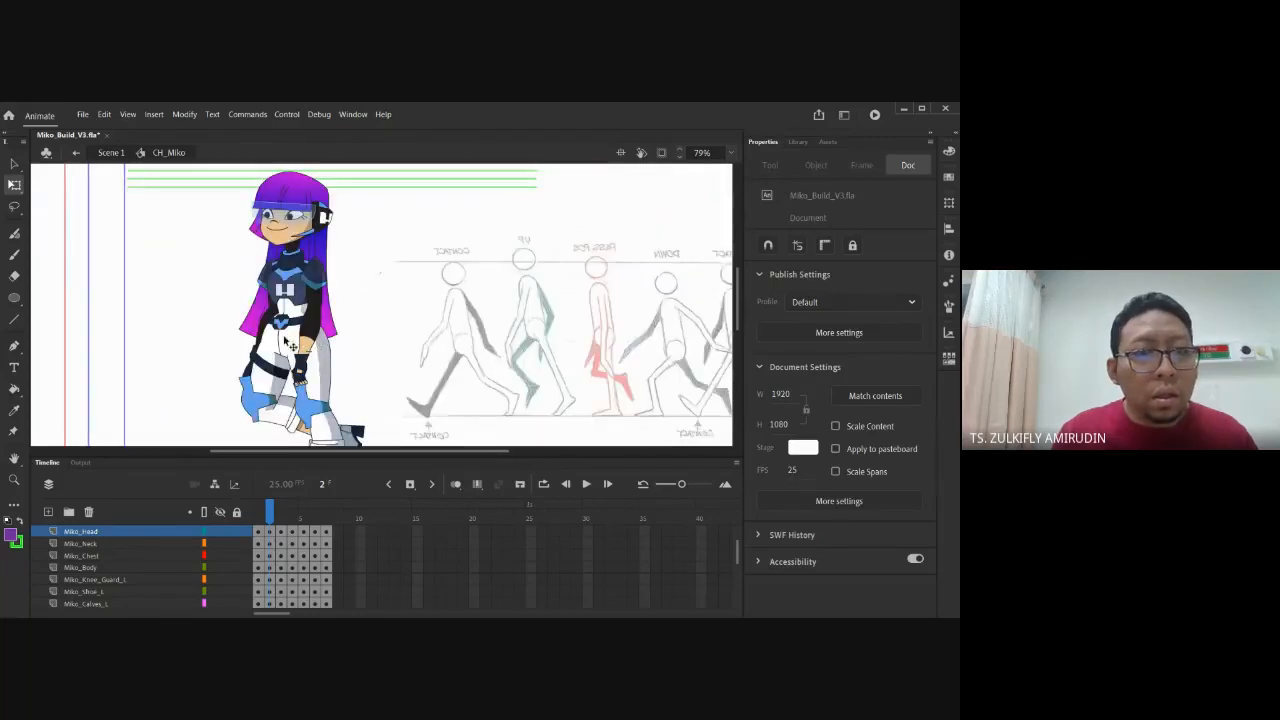
left_click(289, 341)
left_click(290, 308)
key("Up")
key("Up")
key("Up")
key("Up")
key("Up")
key("Up")
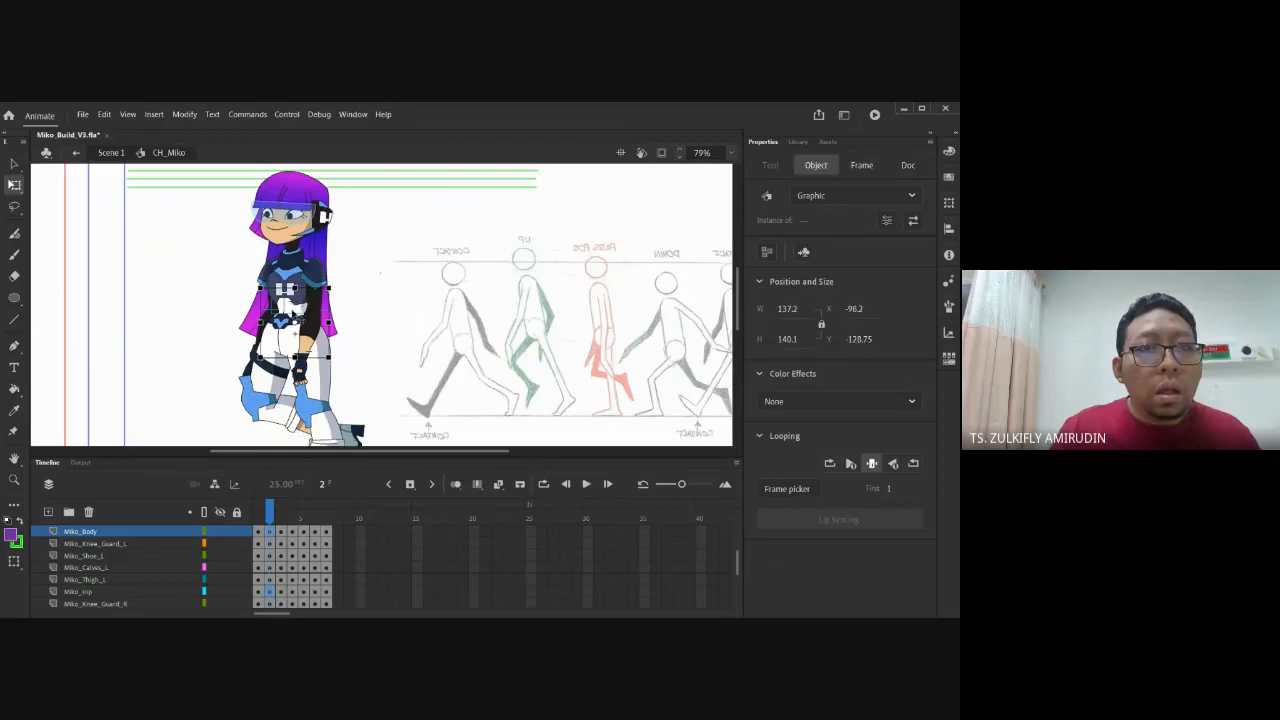
left_click(396, 351)
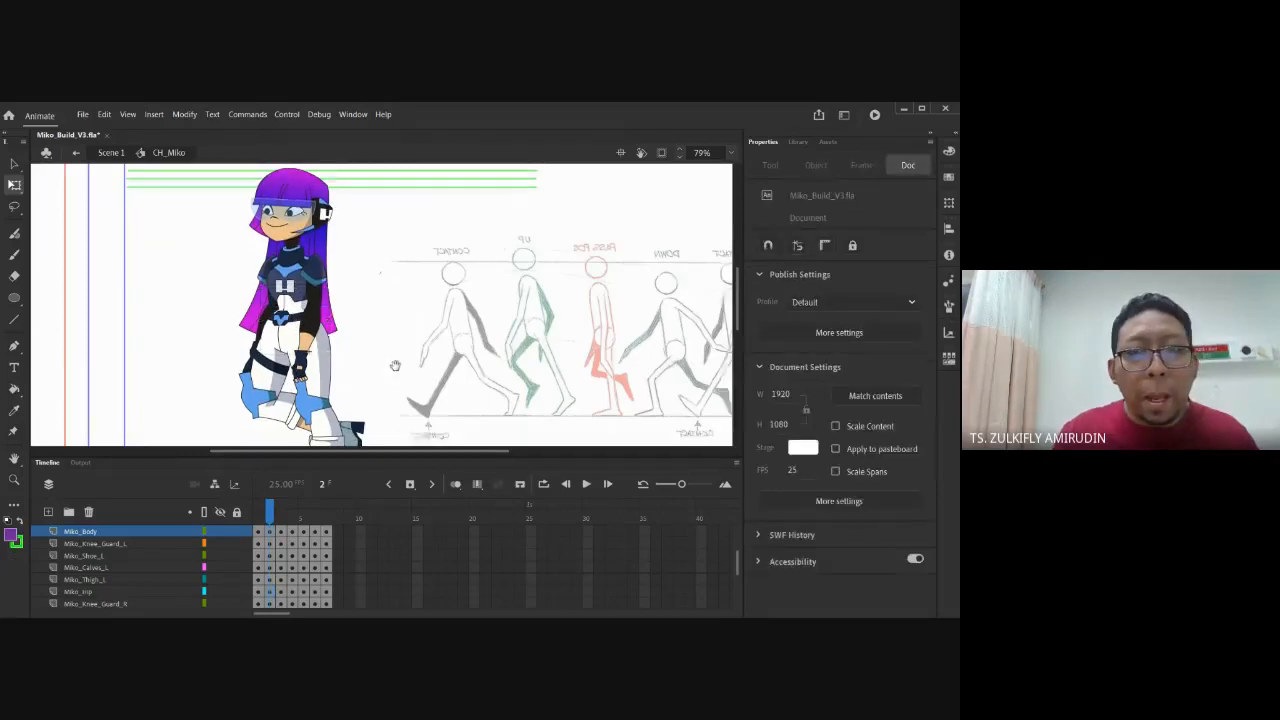
scroll(410, 285, "down", 5)
left_click(320, 258)
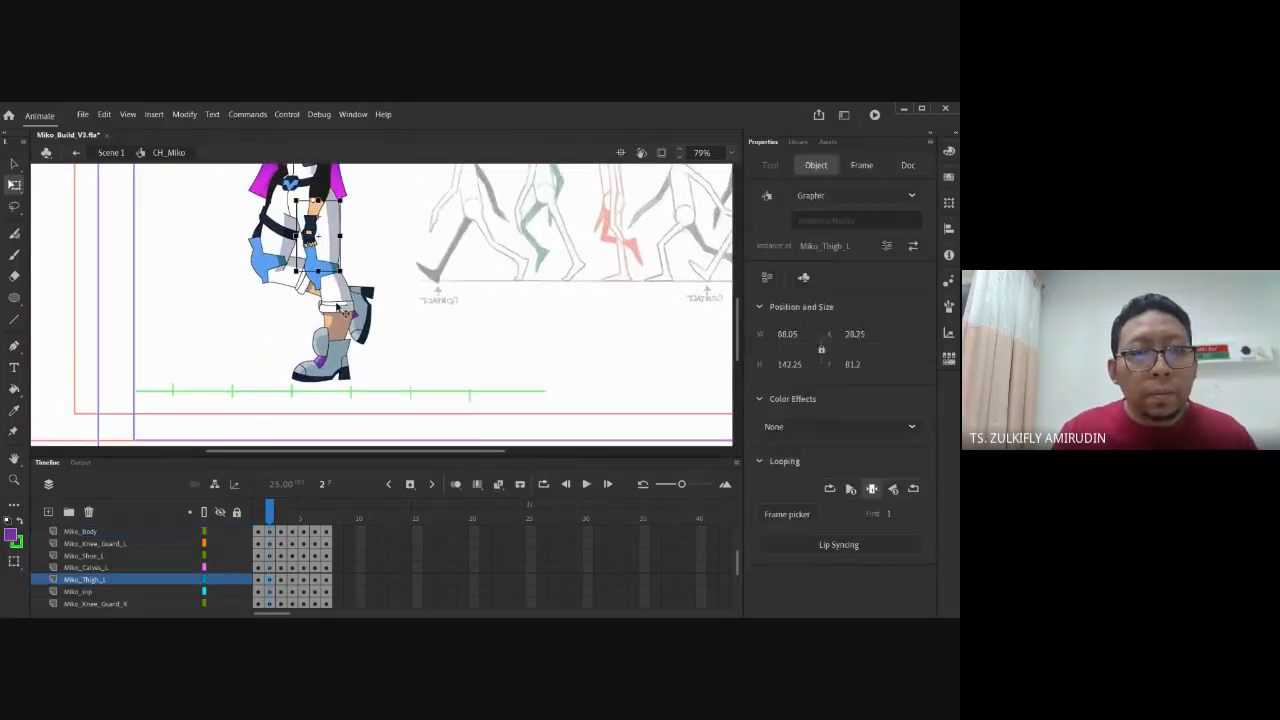
left_click_drag(347, 288, 362, 290)
key("ctrl+z")
left_click(335, 258)
key("ctrl+z")
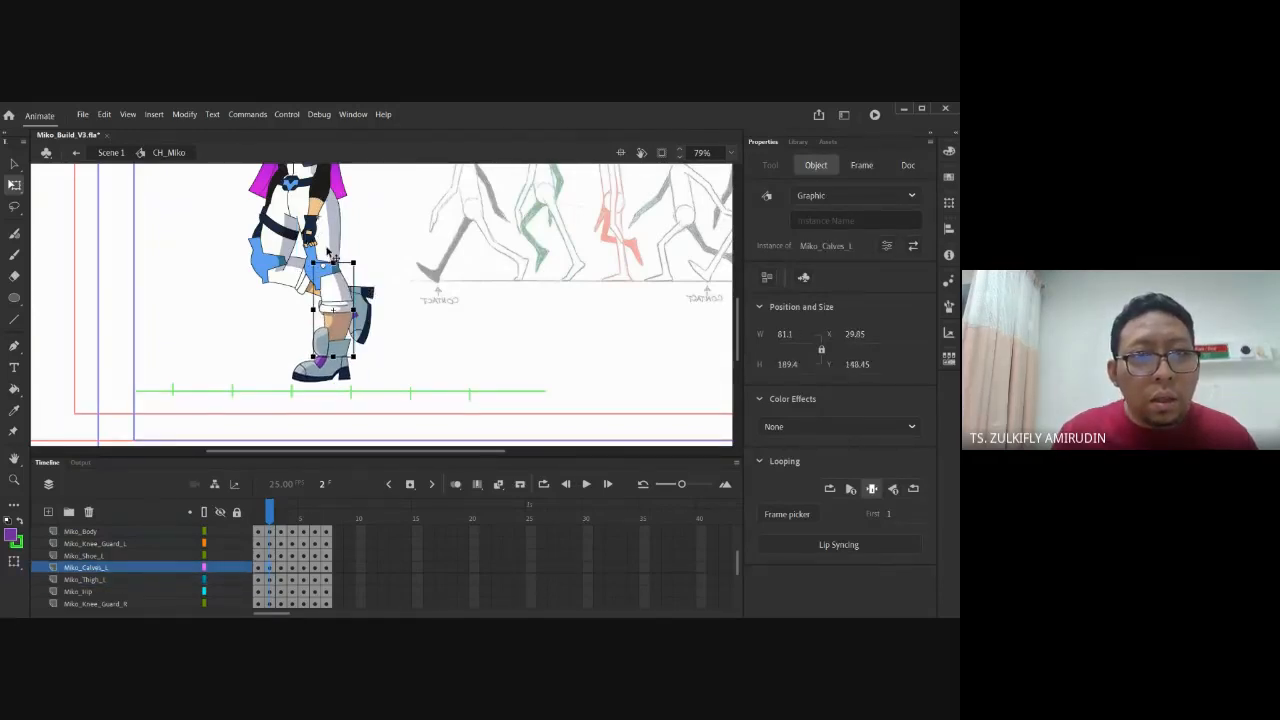
Rotate the left thigh backward so the supporting leg trails behind the hip
left_click(329, 256)
left_click_drag(343, 272, 380, 289)
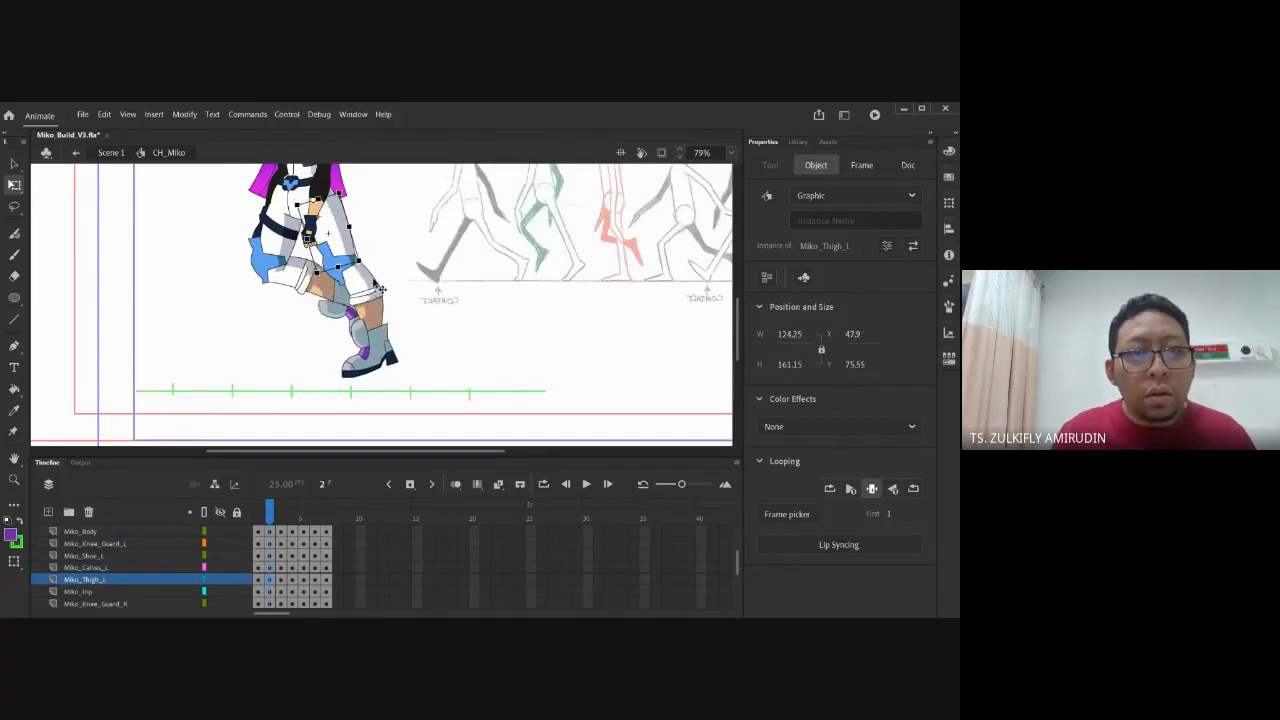
Lower the body and hip together on frame 2 to Y -125
scroll(380, 289, "up", 5)
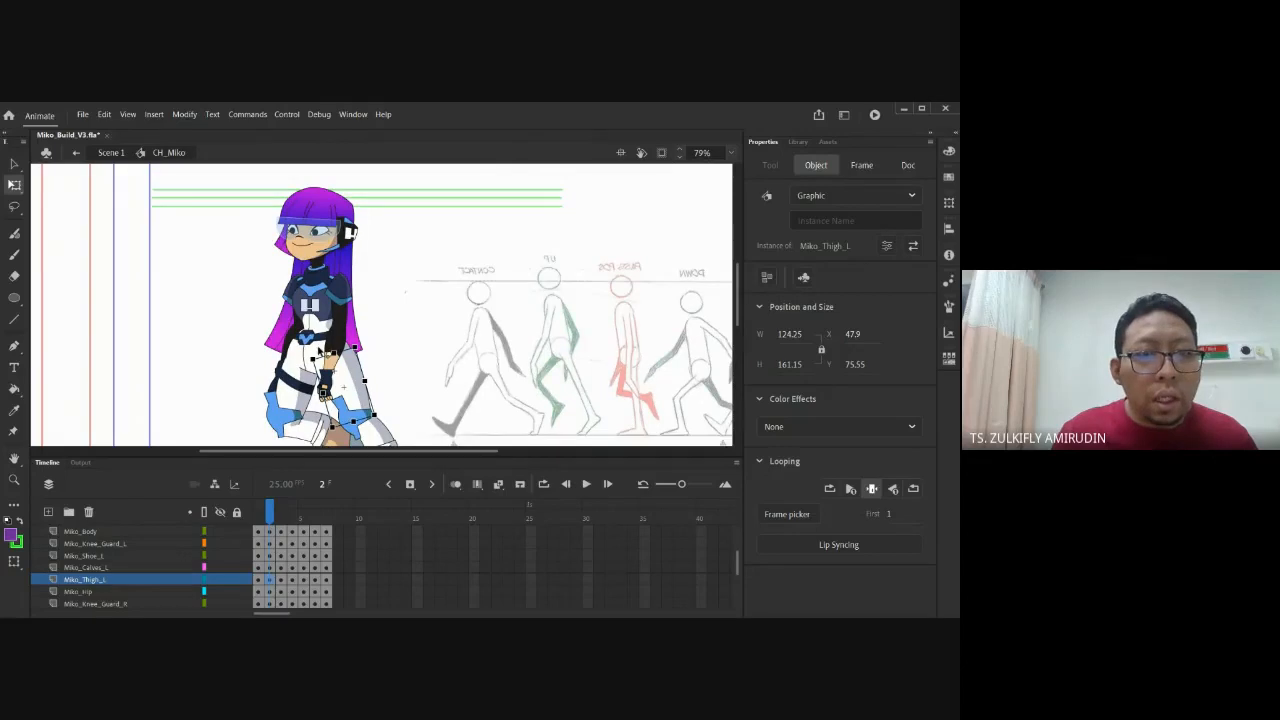
left_click(308, 325)
left_click(312, 349, "shift")
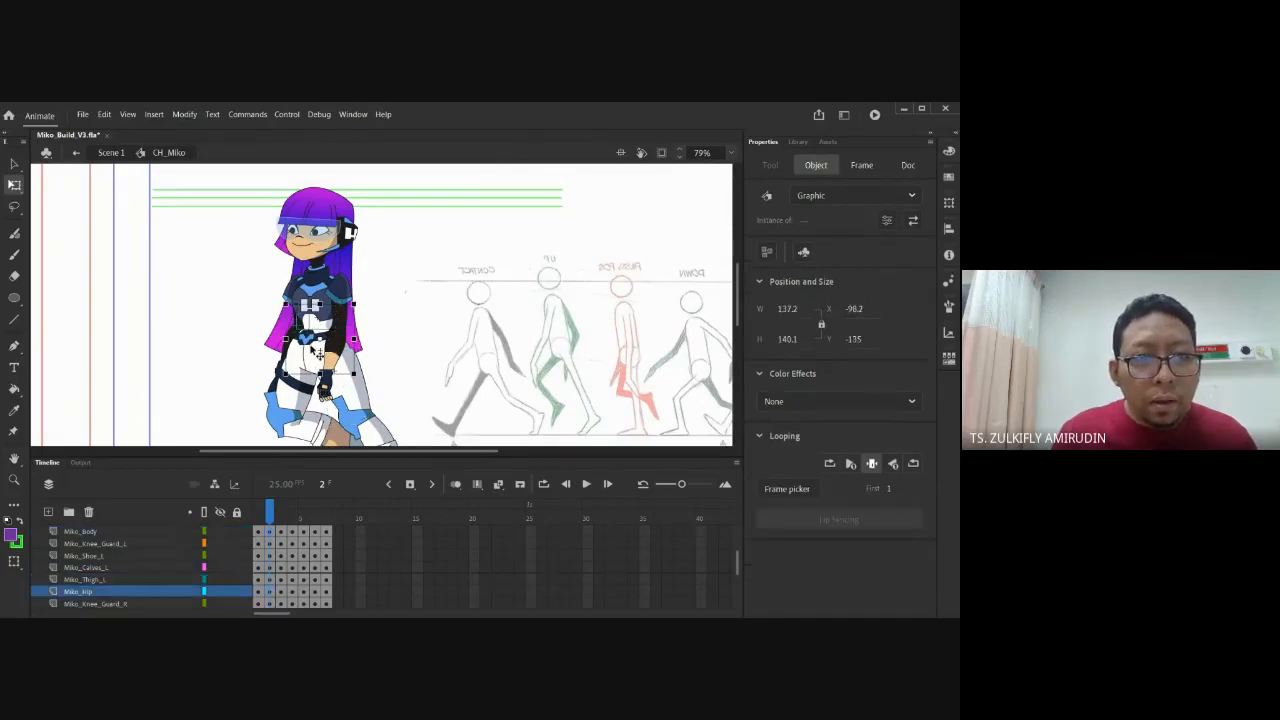
key("Down")
key("Down")
key("Down")
key("Down")
key("Down")
key("Down")
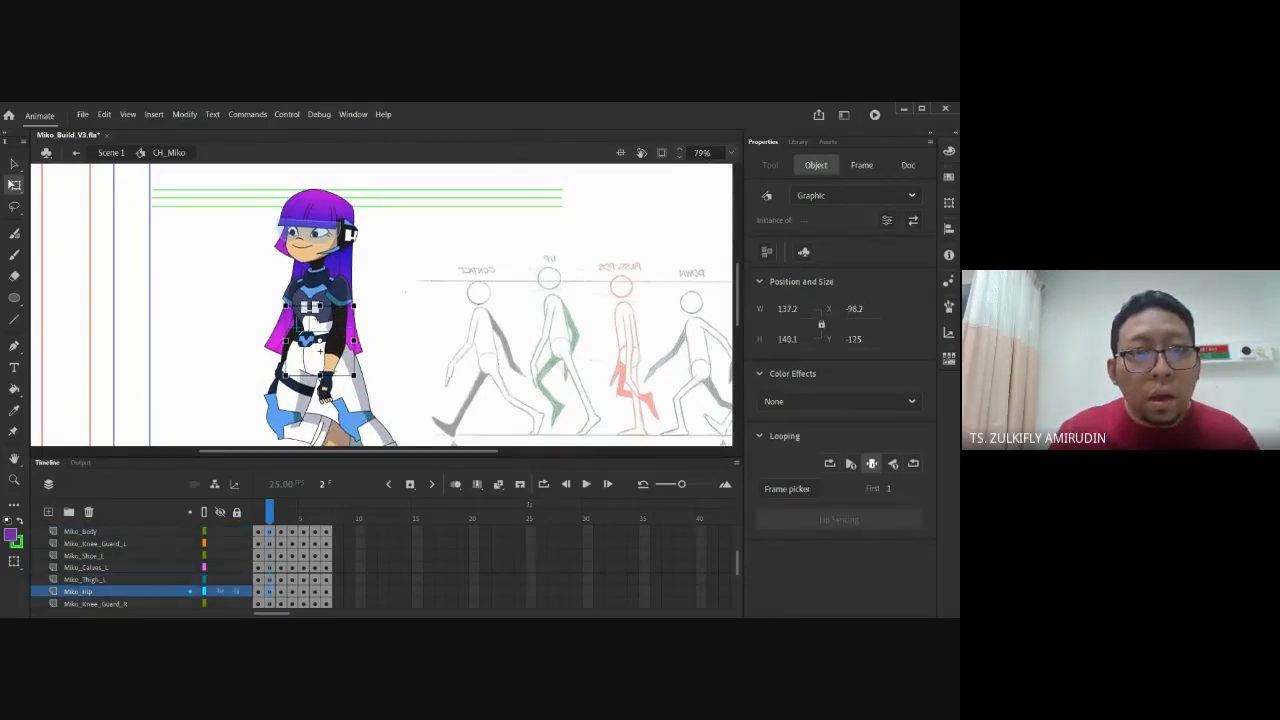
left_click(382, 371)
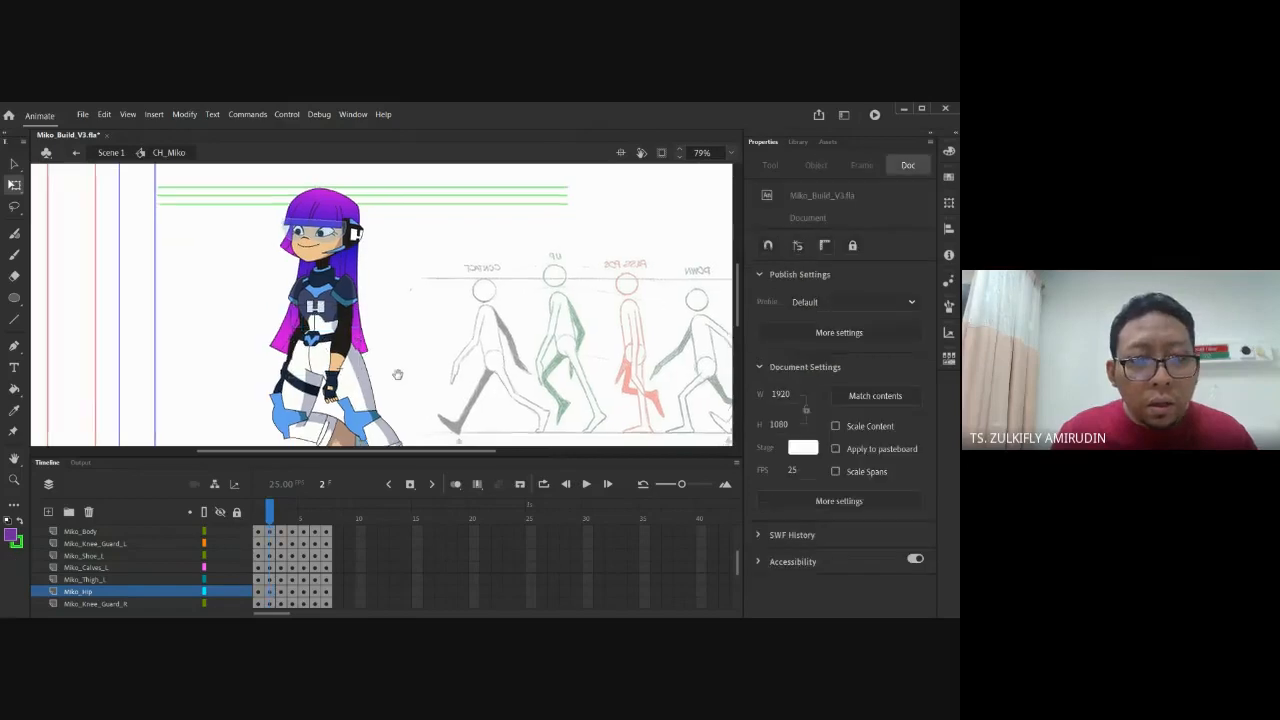
Switch the left shoe on frame 2 to its second drawing, the one with the bent toe
scroll(395, 365, "down", 2)
left_click(366, 346)
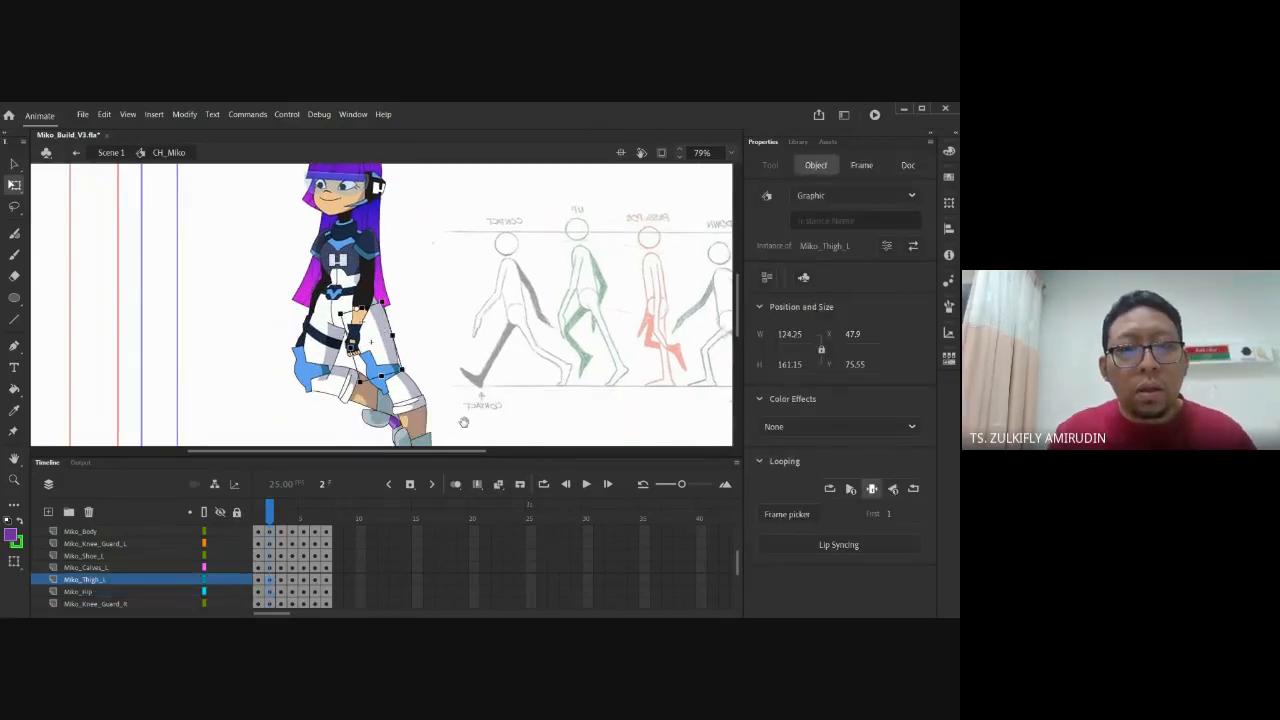
scroll(463, 422, "down", 2)
left_click(530, 357)
left_click(442, 372)
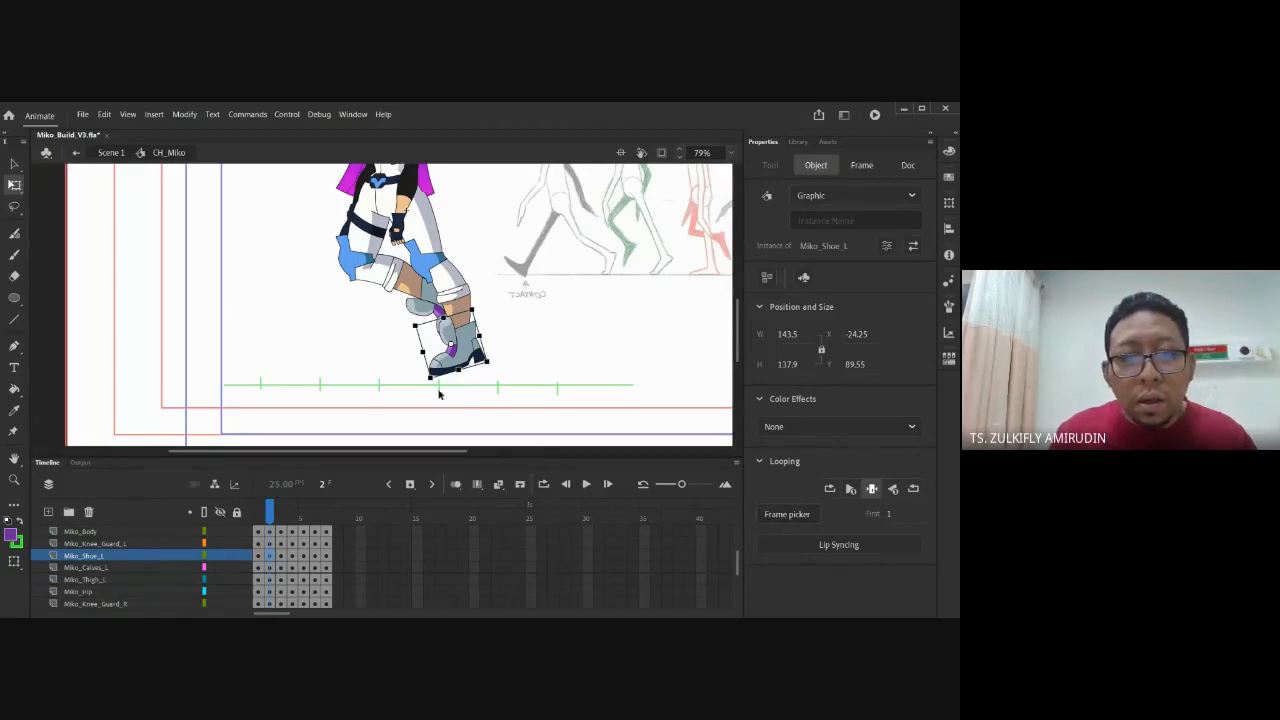
left_click(793, 514)
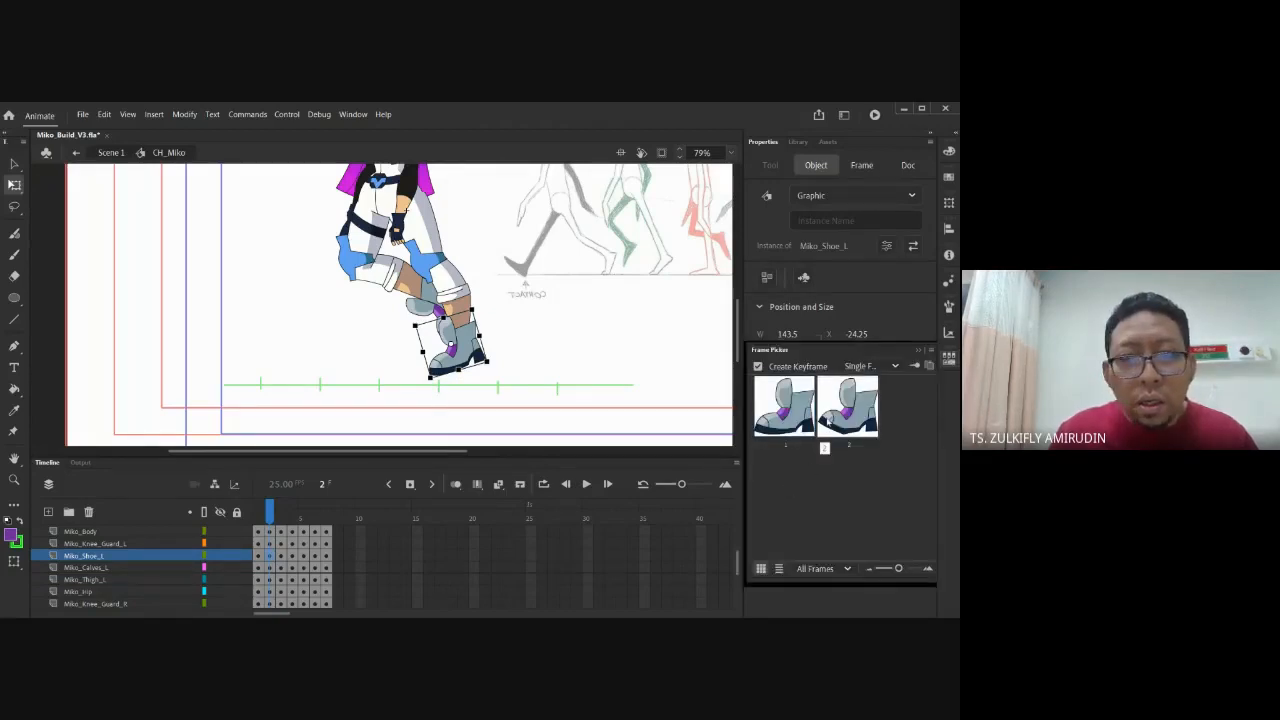
left_click(620, 375)
Rotate the left calf backward and adjust the left thigh so the boot reaches the green ground line
left_click(459, 309)
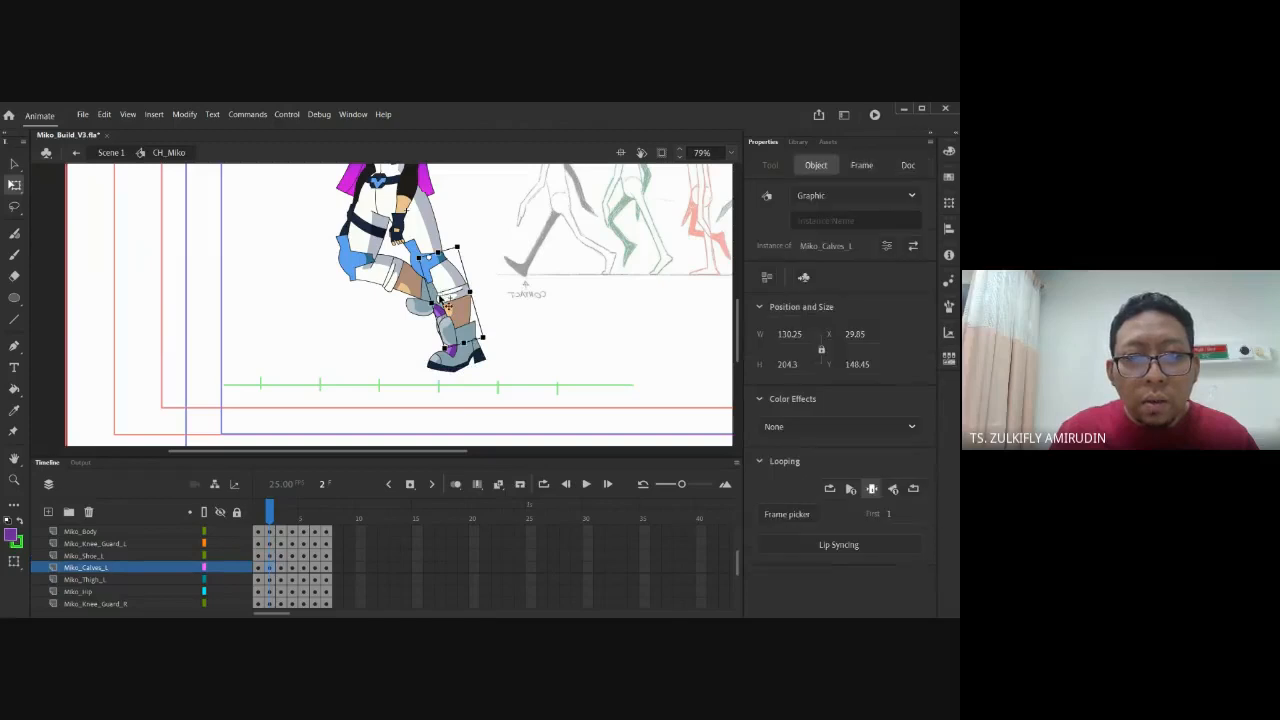
left_click_drag(464, 344, 501, 358)
left_click(512, 357)
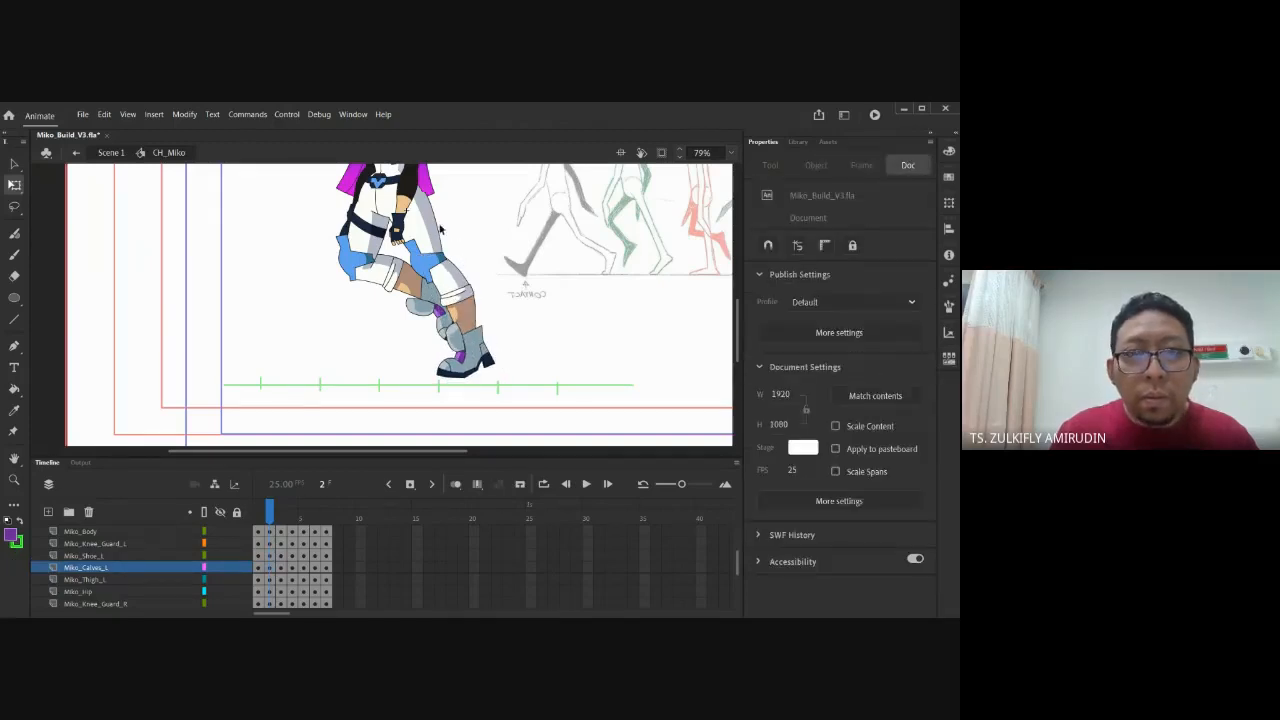
left_click(419, 230)
left_click_drag(448, 258, 450, 266)
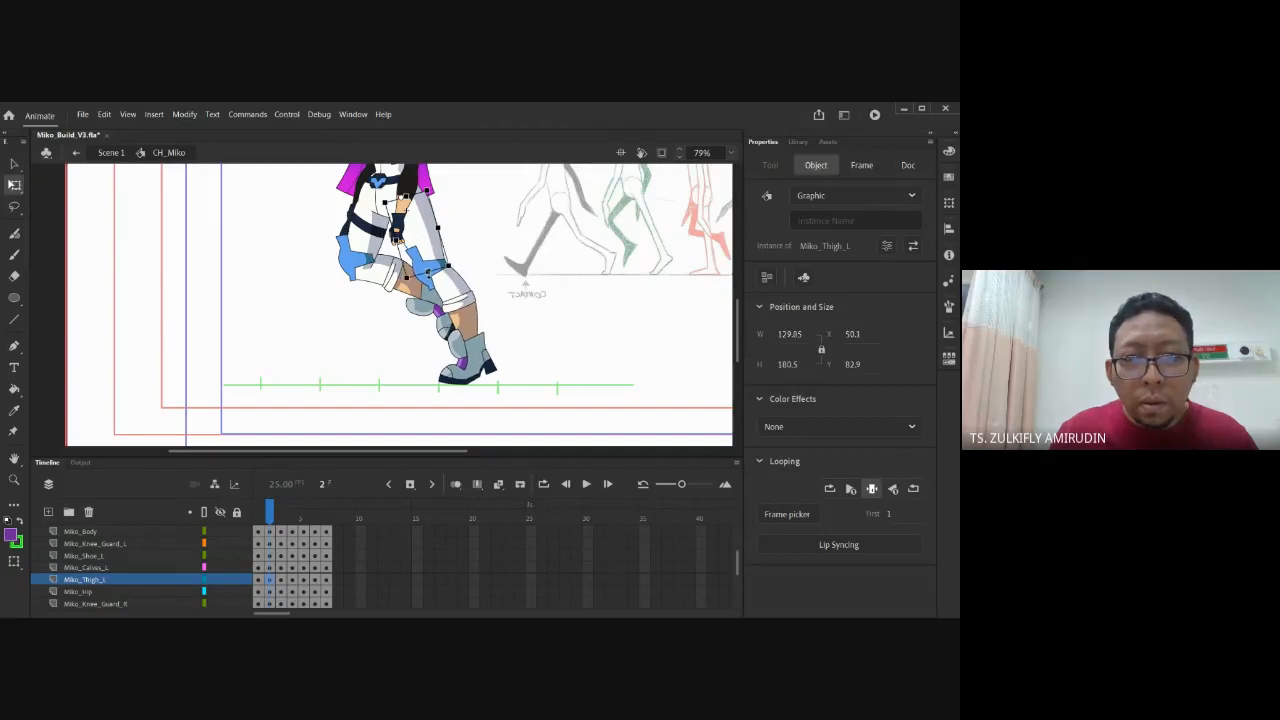
left_click(544, 307)
Rotate the left shoe to rest its toe on the ground line and fine-tune the left thigh's angle
left_click(460, 372)
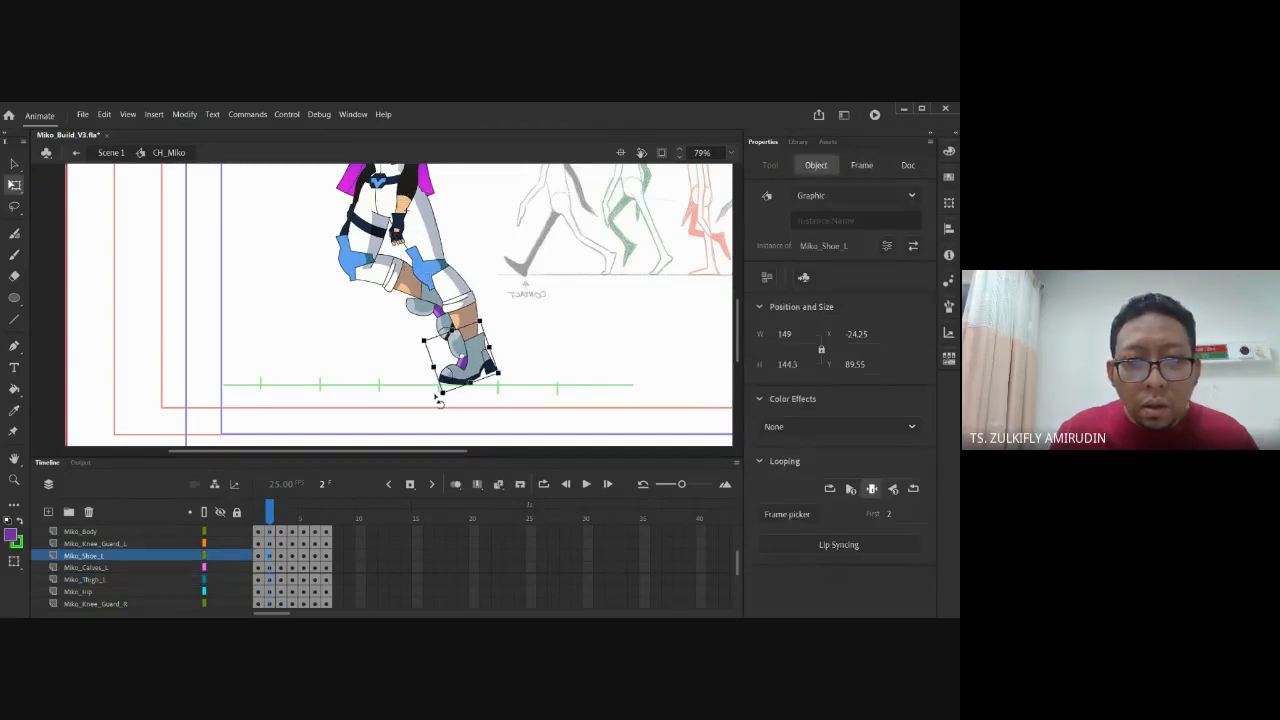
left_click_drag(445, 406, 452, 412)
left_click(565, 344)
left_click(438, 251)
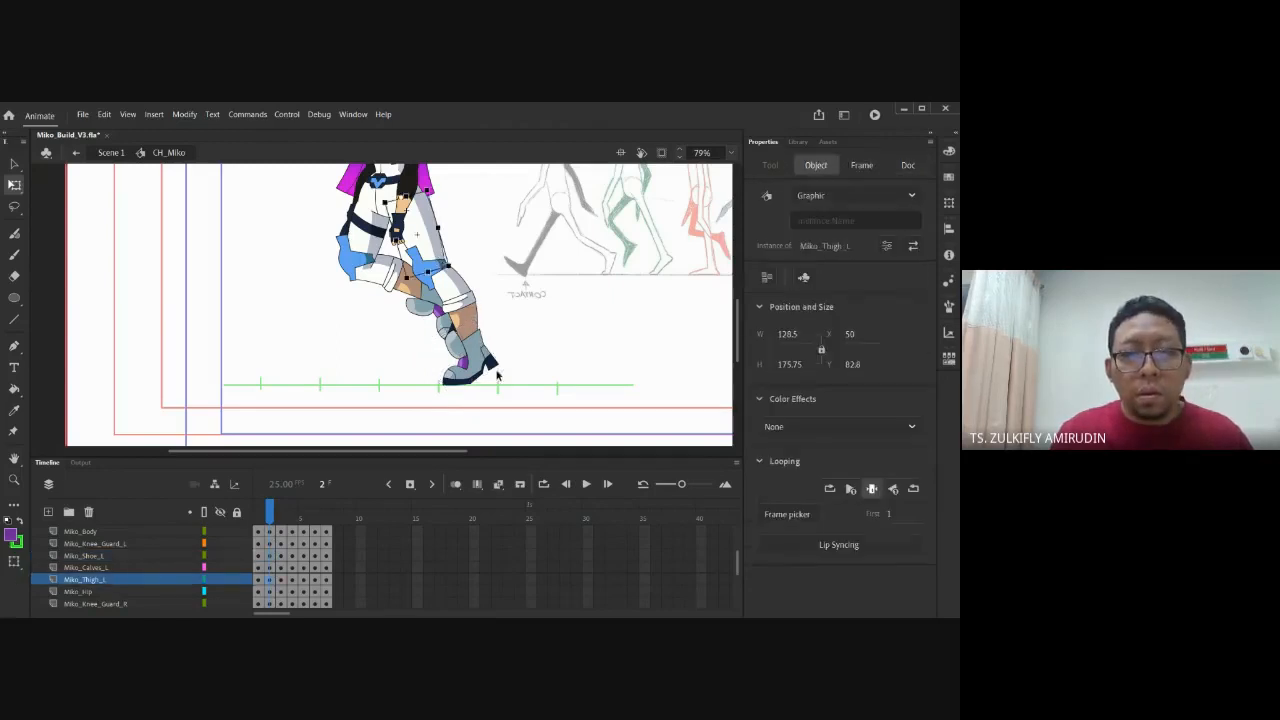
left_click_drag(456, 281, 452, 282)
left_click(518, 325)
Rotate the right thigh forward to bring the raised knee ahead of the body, as in the up pose sketch
left_click_drag(583, 194, 534, 286)
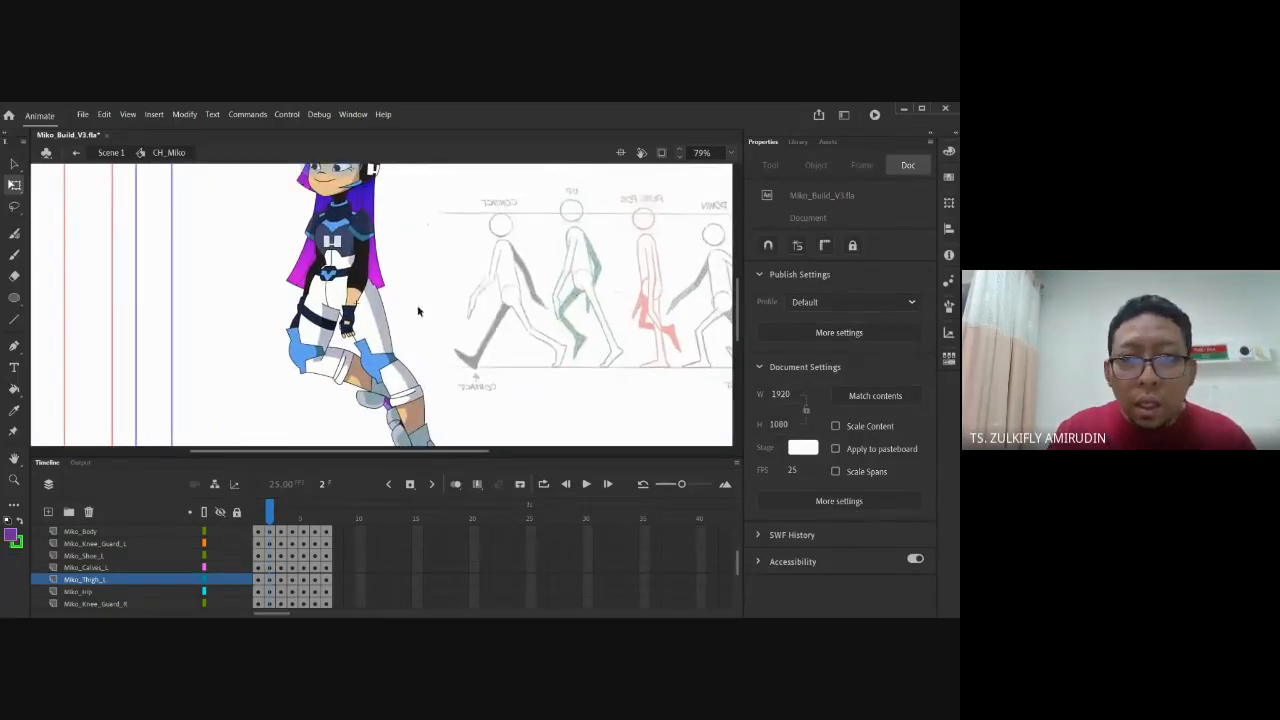
left_click(330, 348)
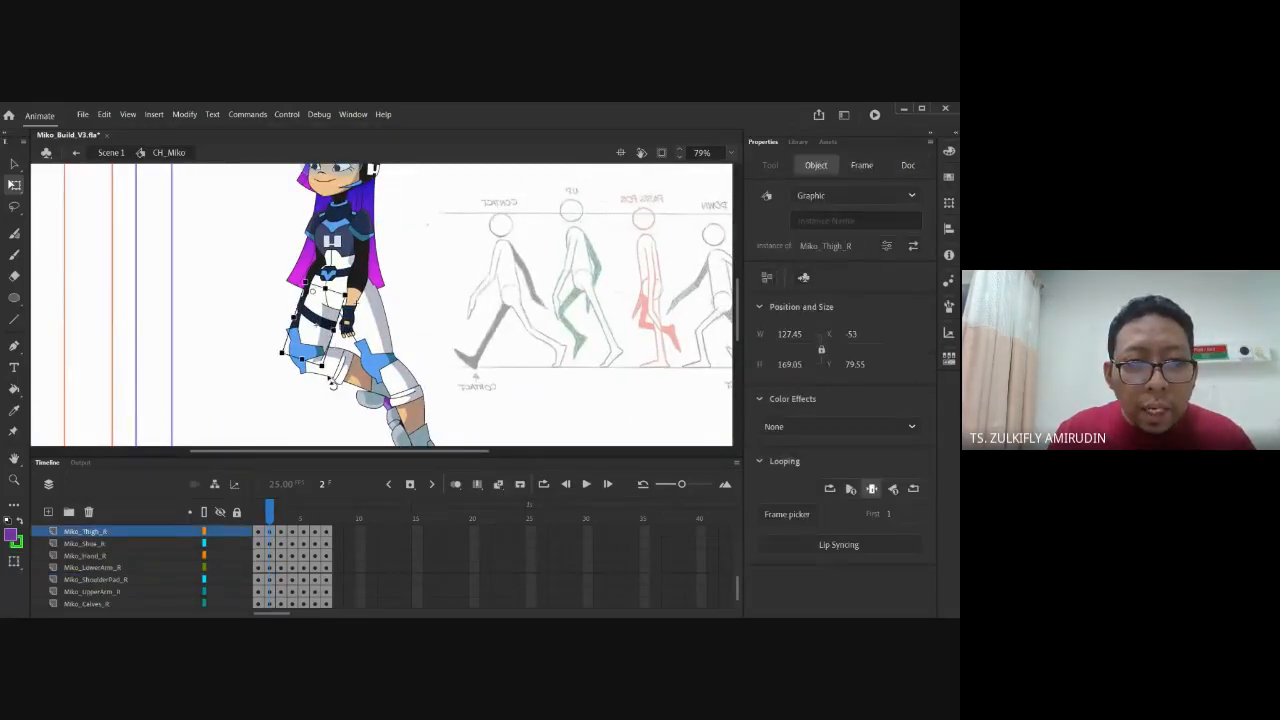
left_click(339, 380)
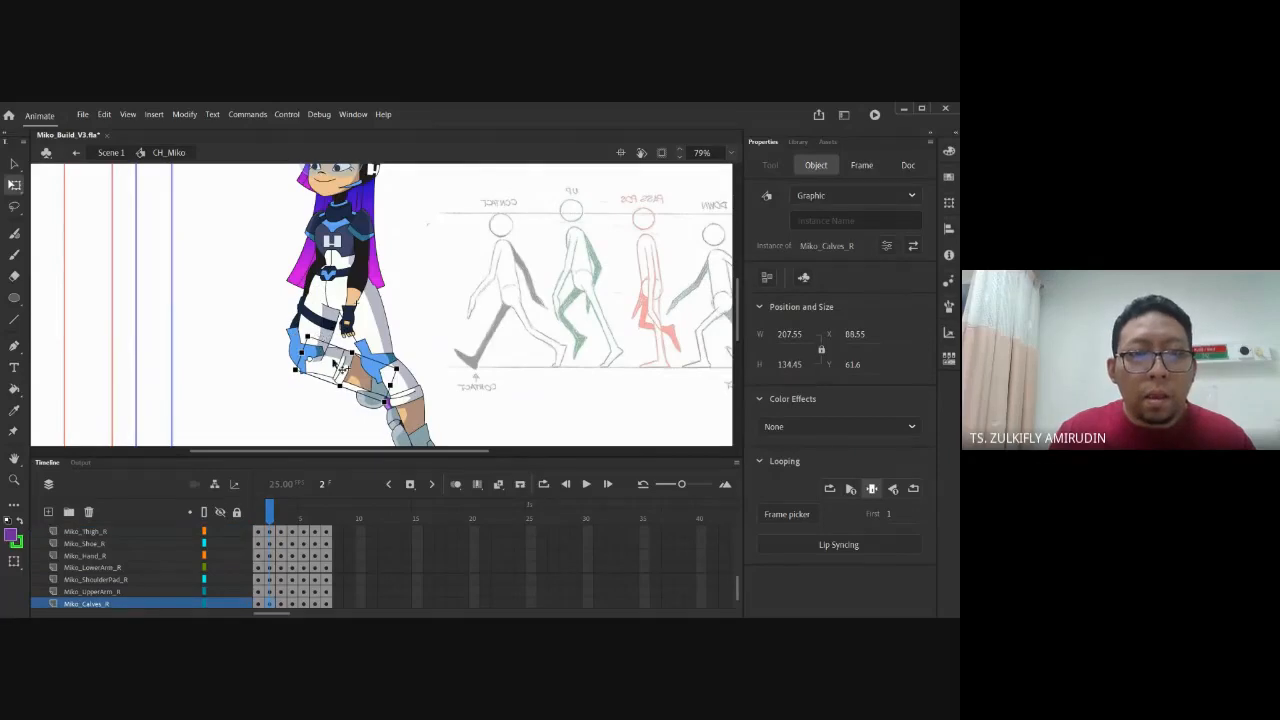
left_click(256, 376)
left_click(320, 335)
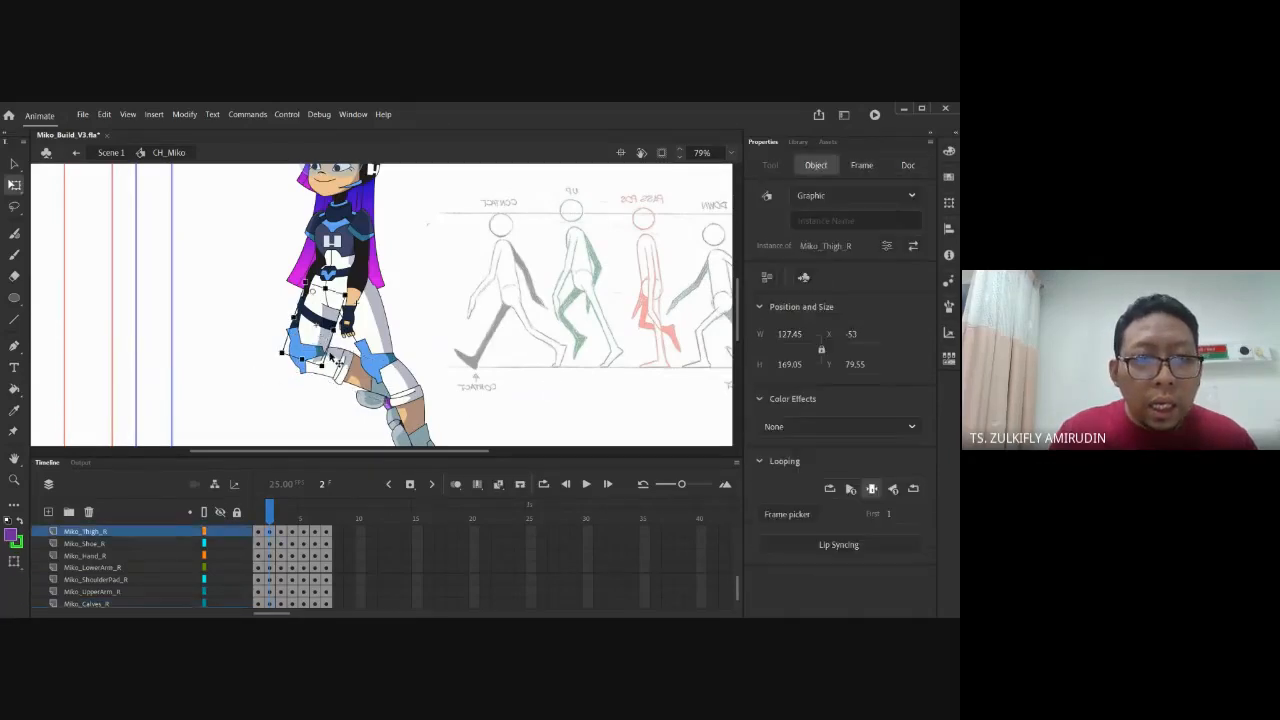
left_click_drag(329, 380, 335, 292)
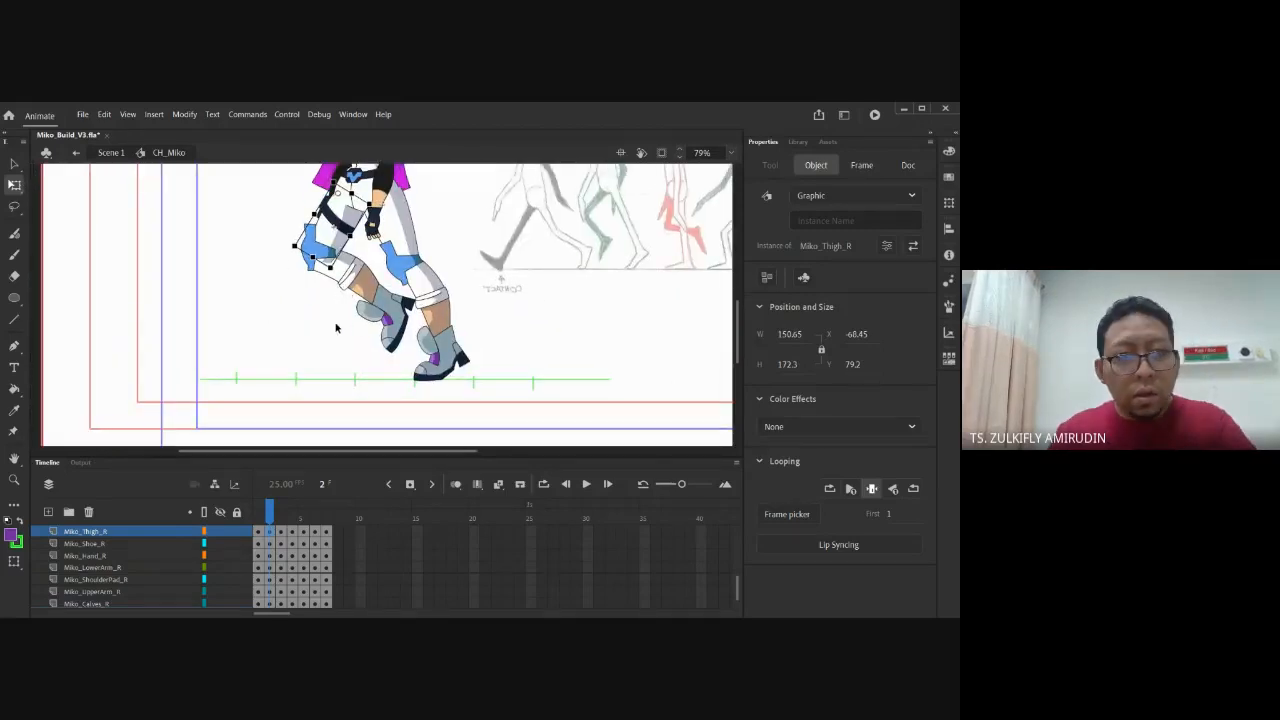
key("ctrl+z")
key("ctrl+y")
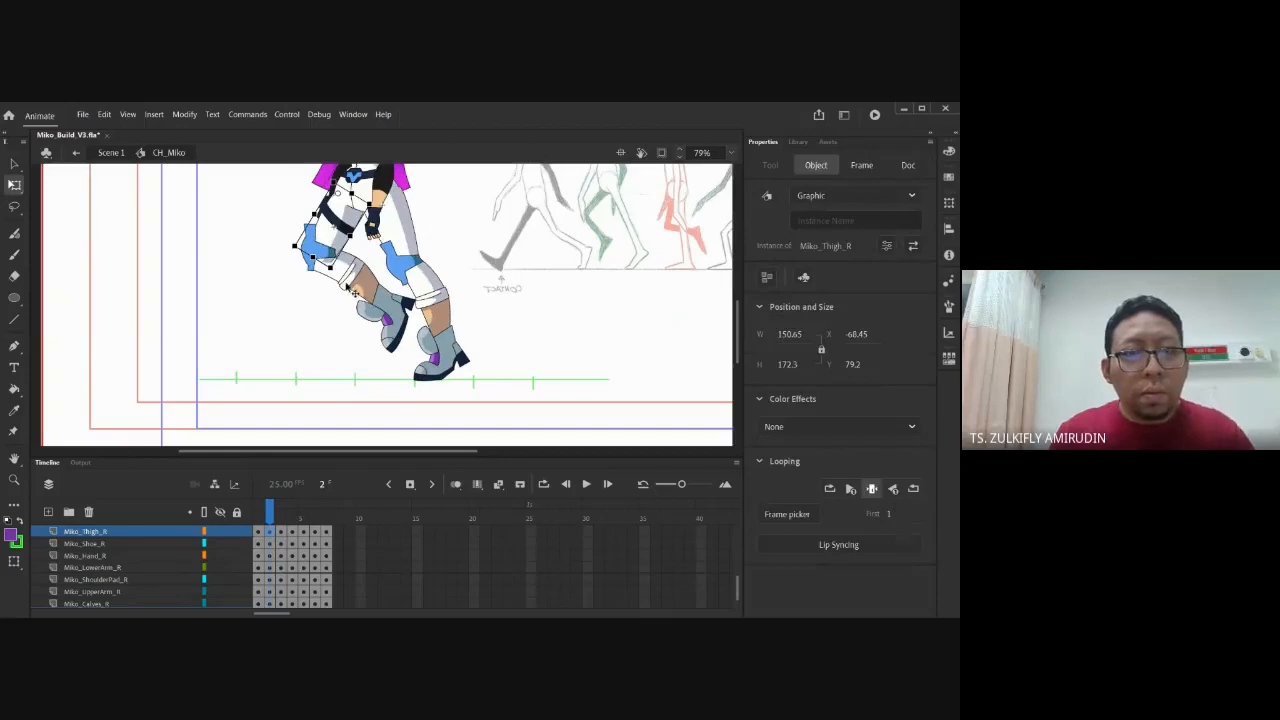
Rotate the right calf downward beneath the raised knee and compare the frame 2 pose with frame 1
left_click(355, 270)
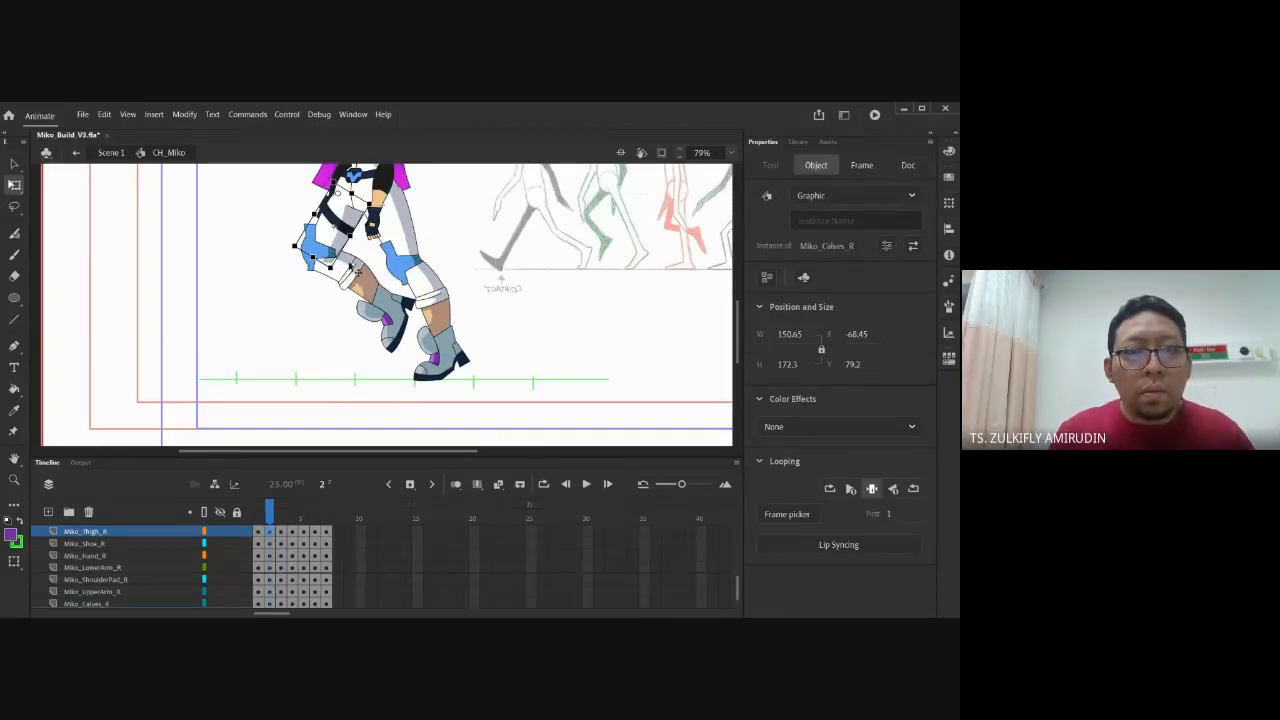
left_click_drag(410, 298, 399, 336)
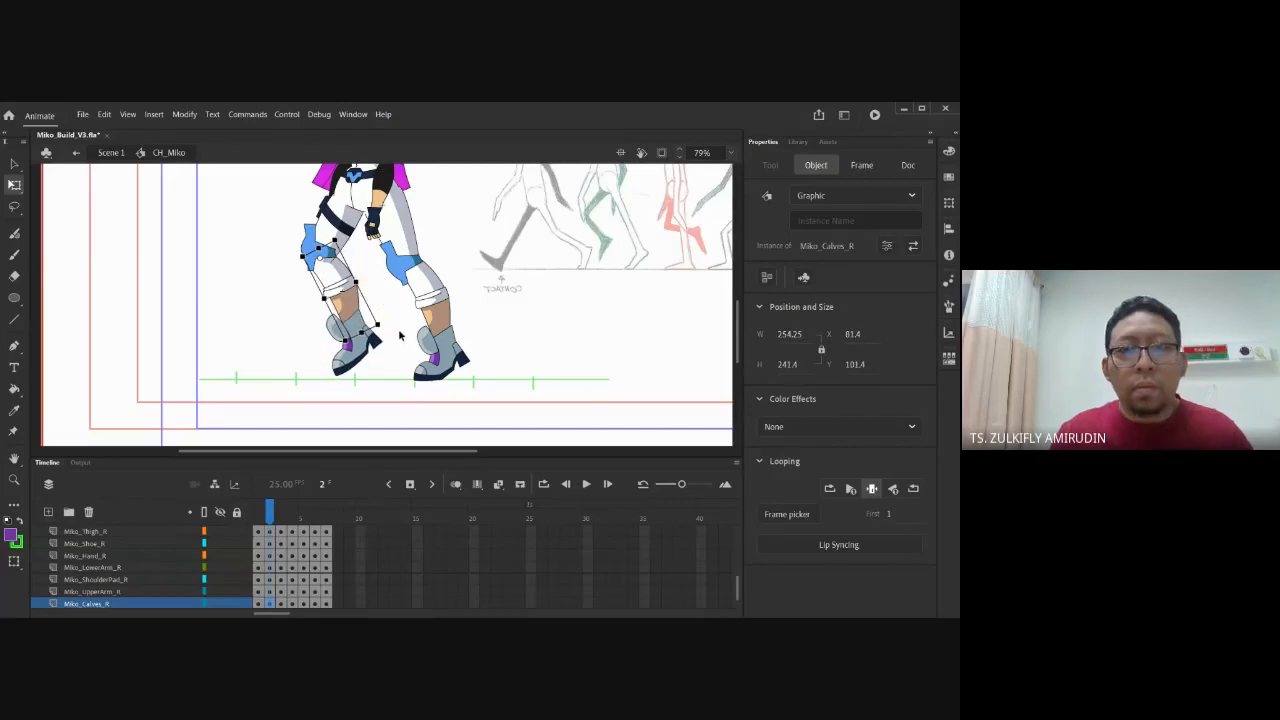
left_click(503, 336)
left_click_drag(491, 282, 472, 366)
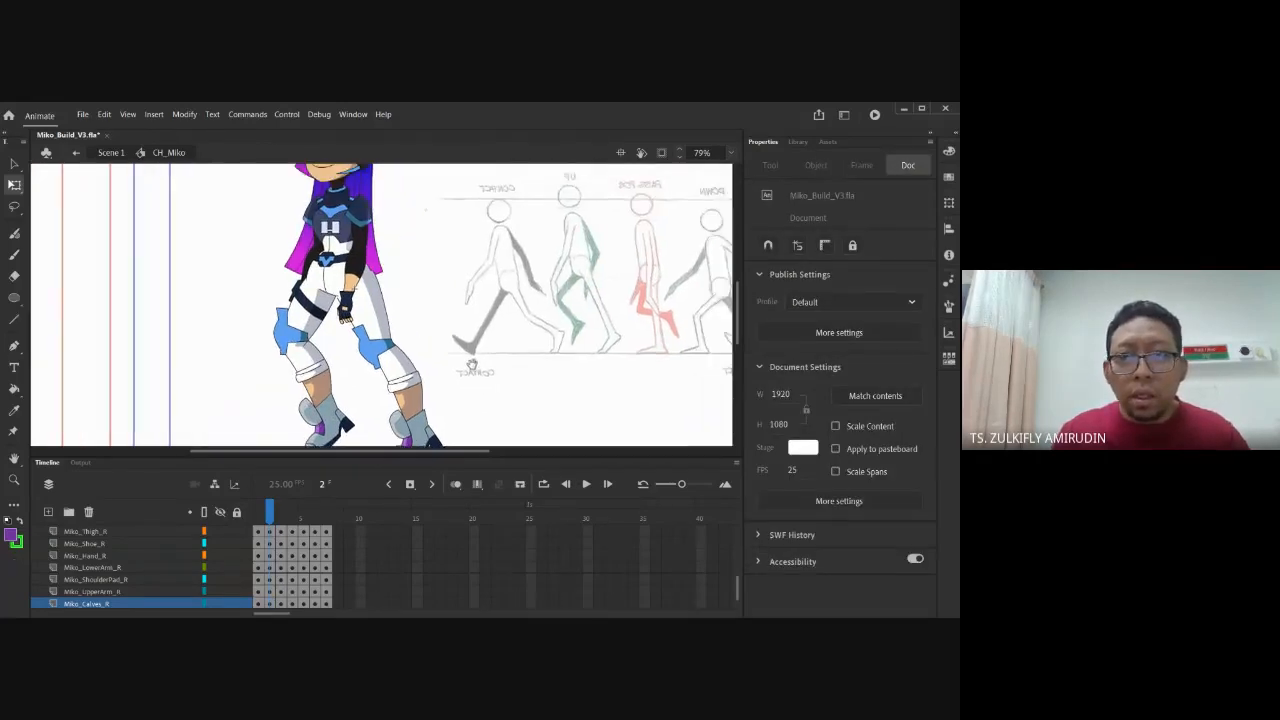
left_click_drag(427, 281, 429, 304)
key("comma")
key("period")
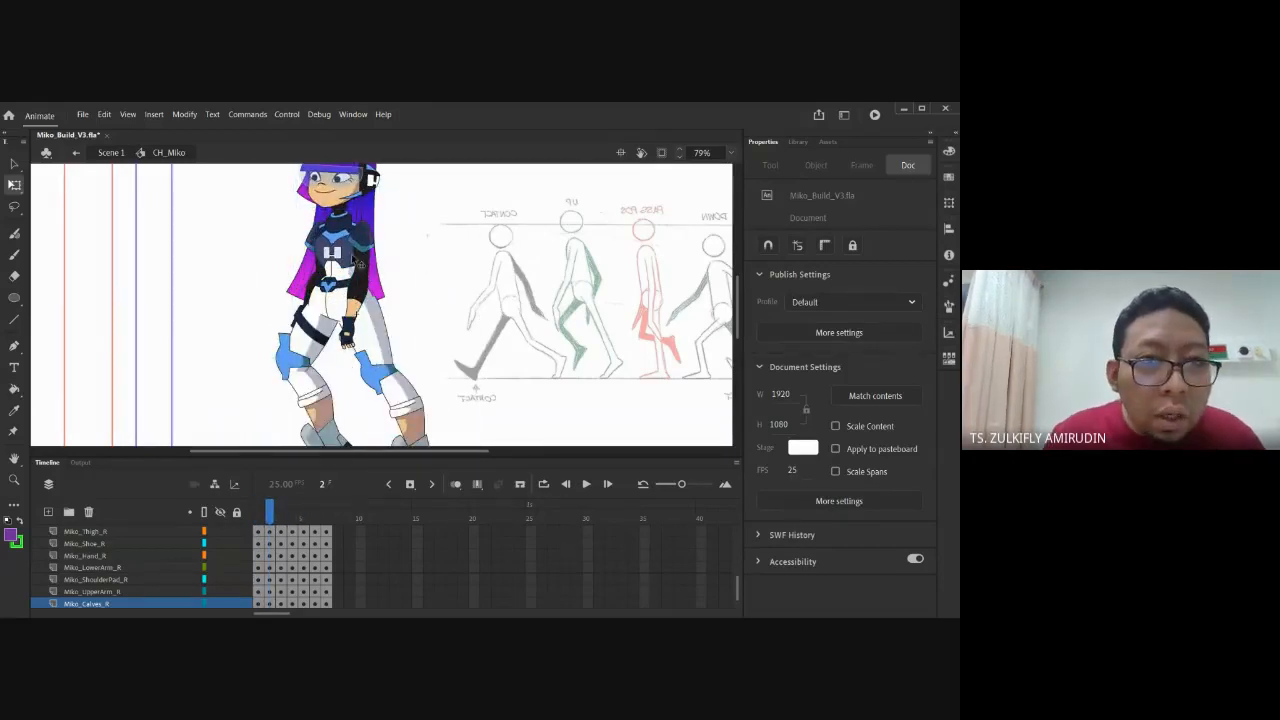
Clear the frame 2 keyframes on the left arm layers, from the shoulder pad through the upper arm
left_click(360, 262)
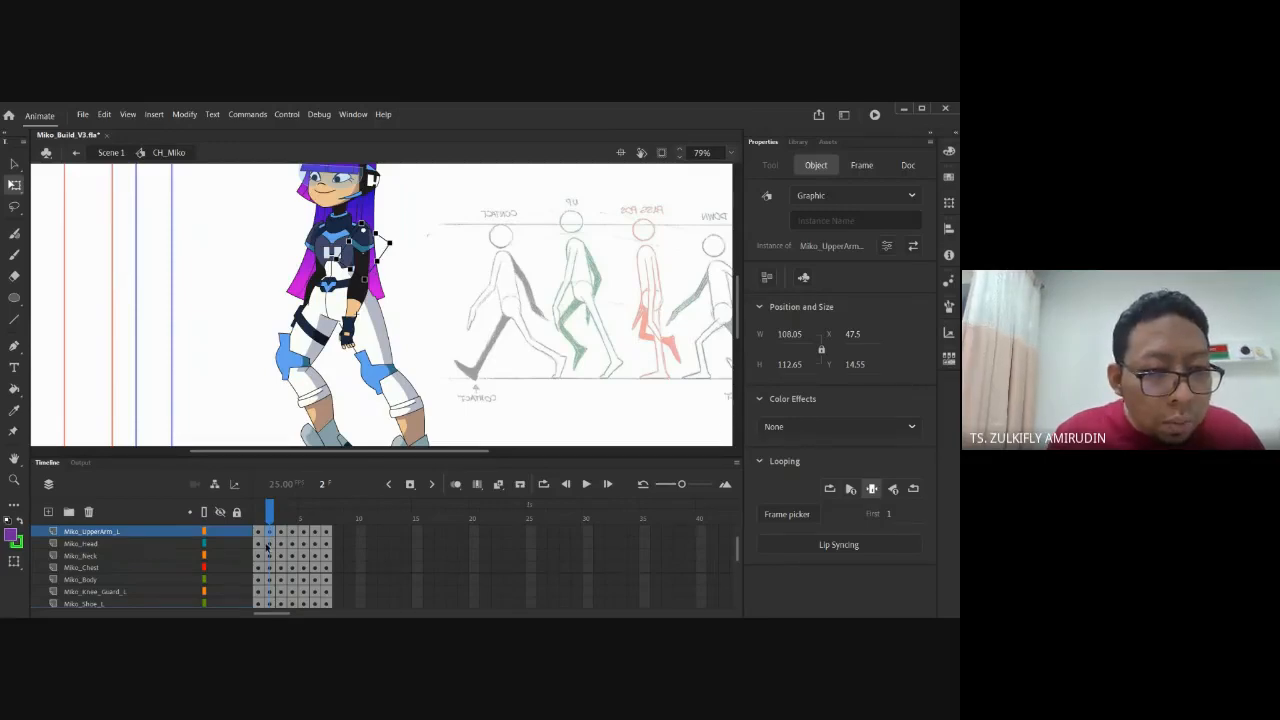
scroll(267, 545, "up", 1)
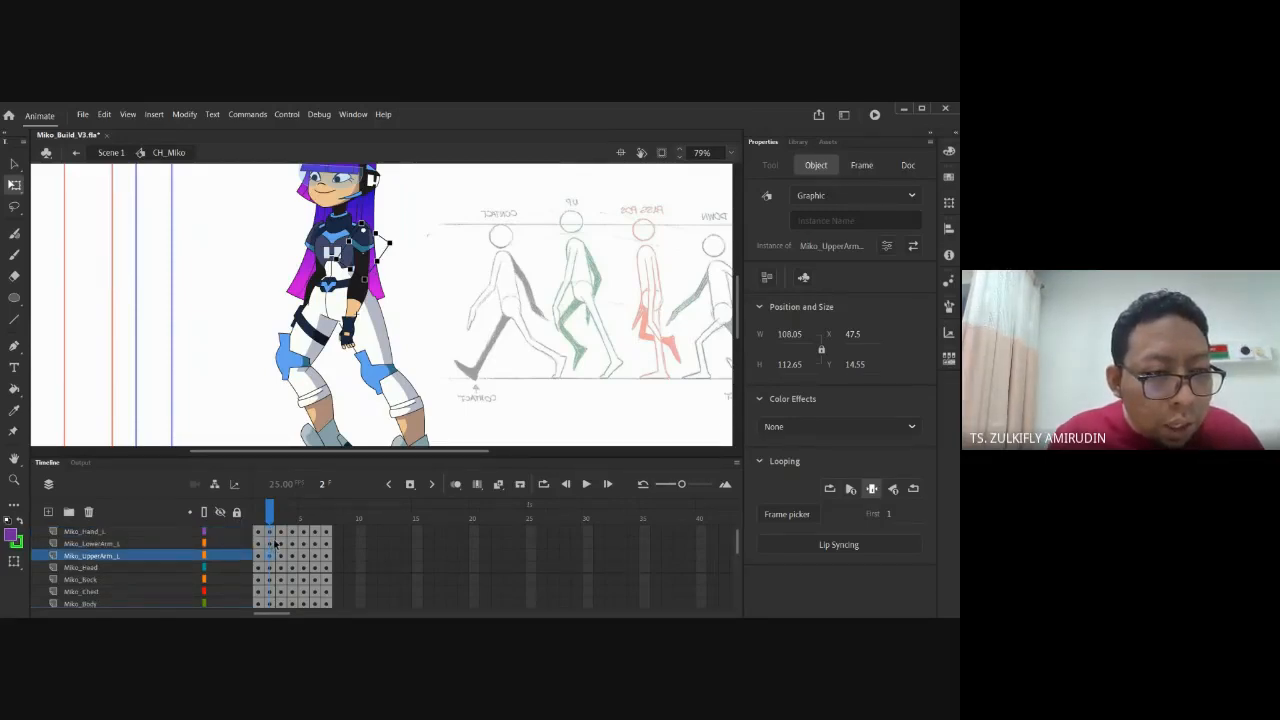
scroll(275, 545, "up", 1)
left_click(268, 540)
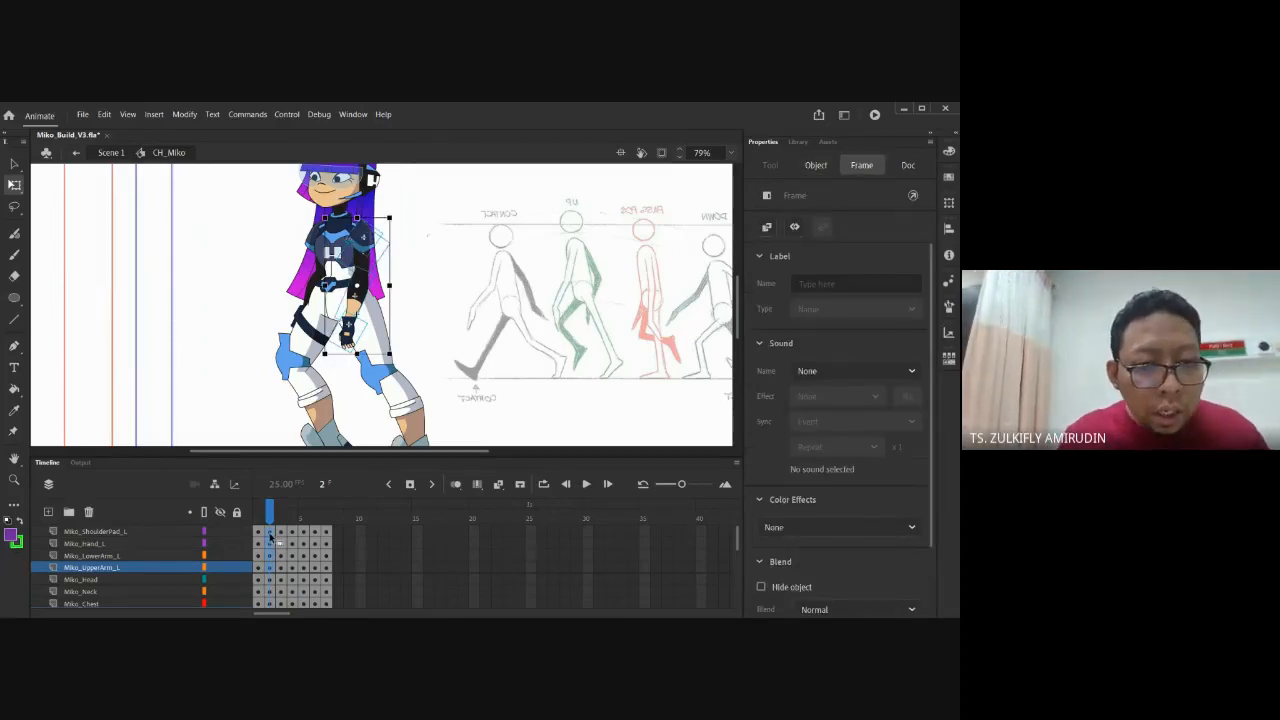
right_click(268, 540)
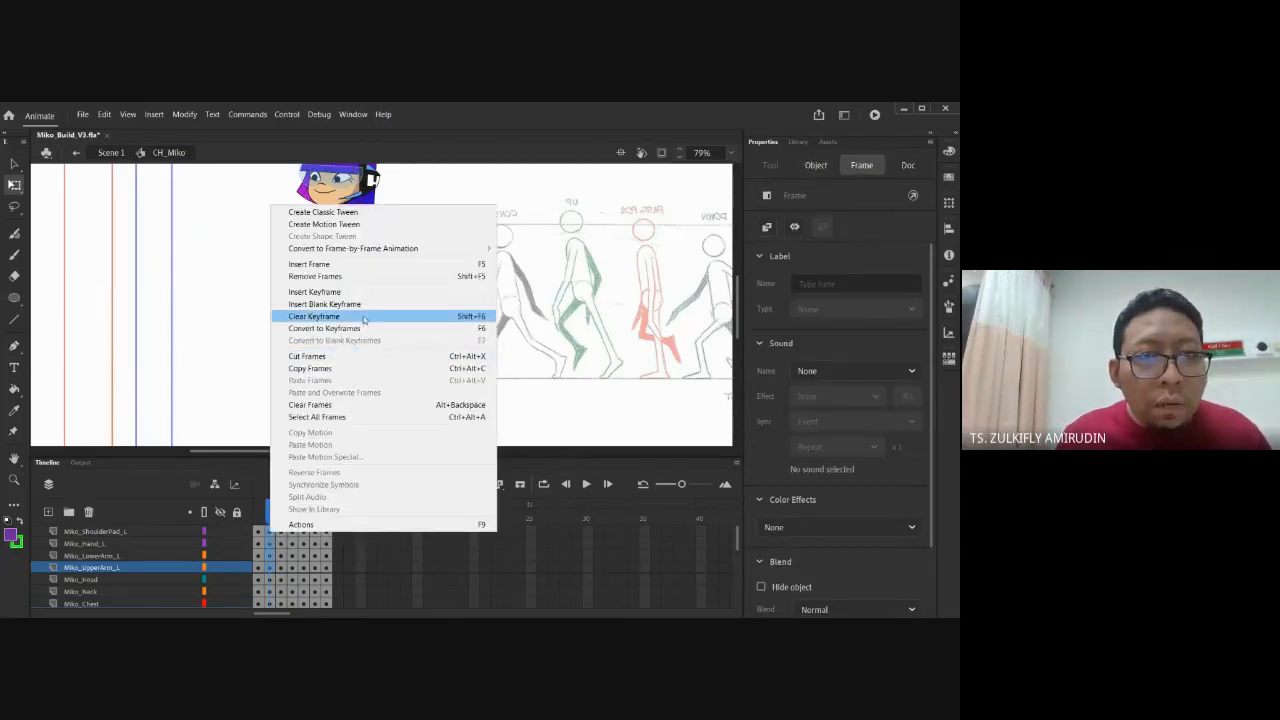
left_click(364, 317)
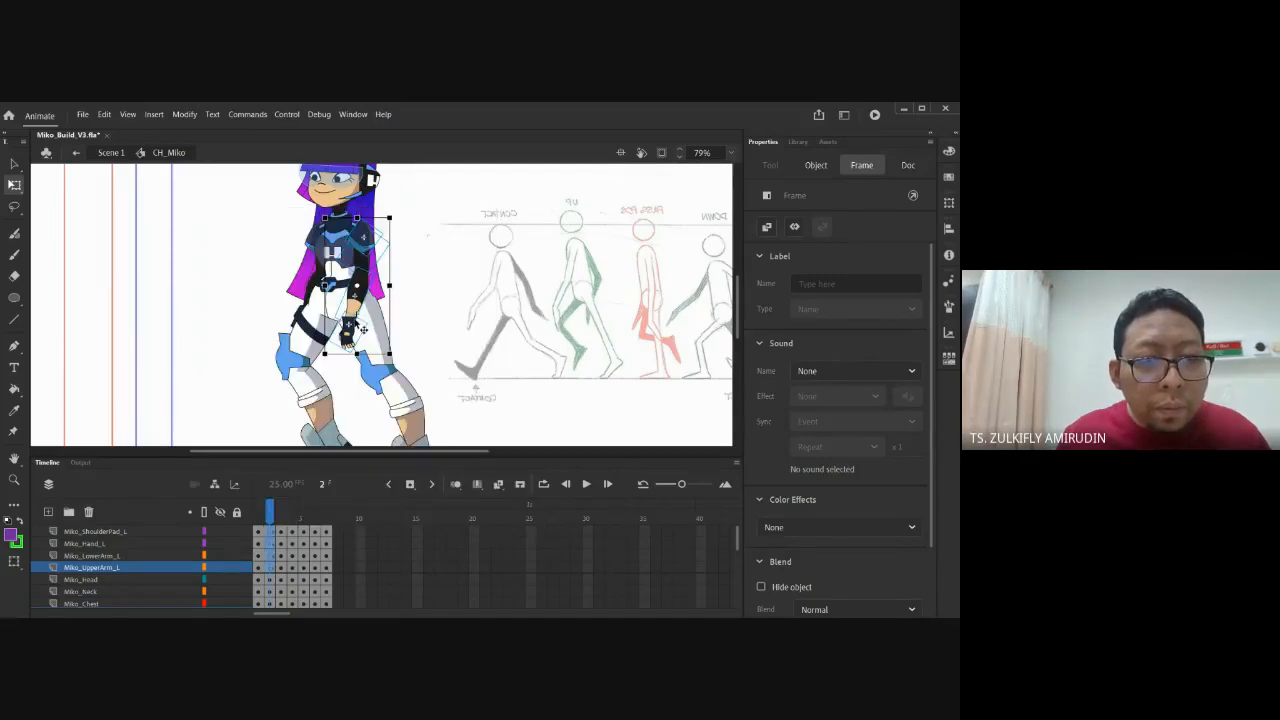
Create a classic tween from frame 1 on the four left arm layers and check the in-between arm pose
left_click_drag(258, 568, 259, 533)
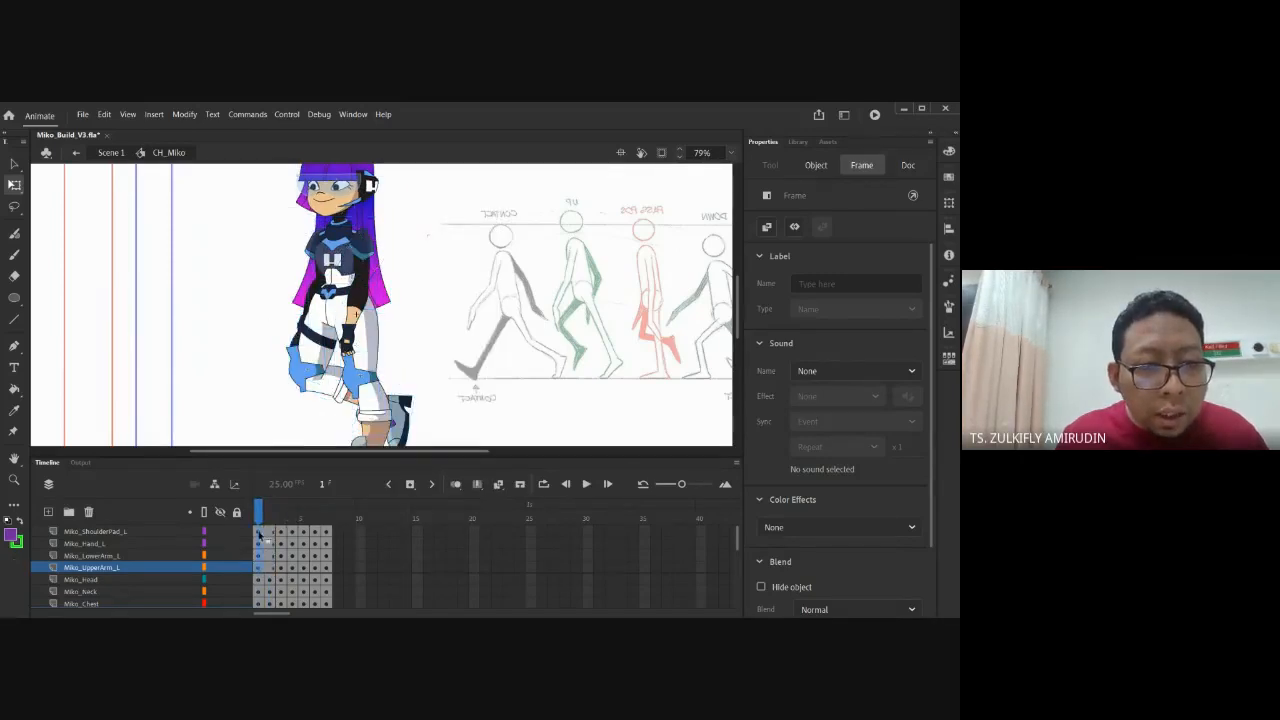
right_click(259, 532)
left_click(320, 212)
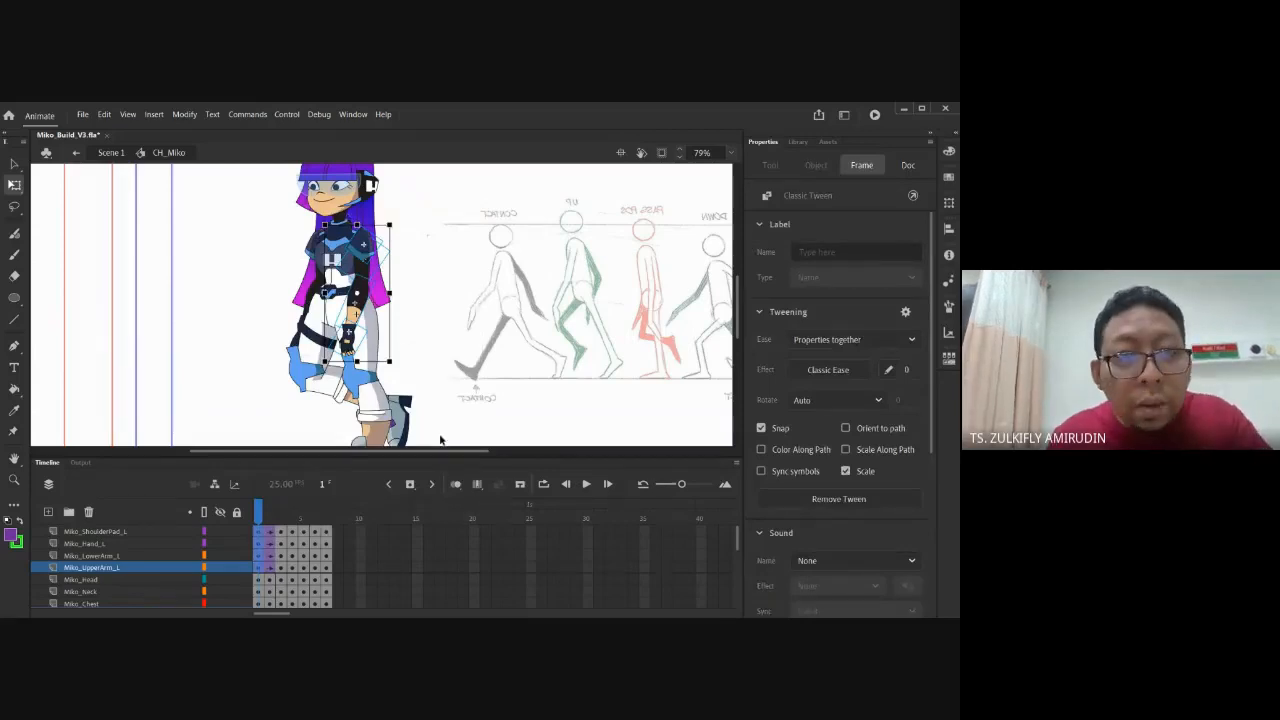
key("period")
key("period")
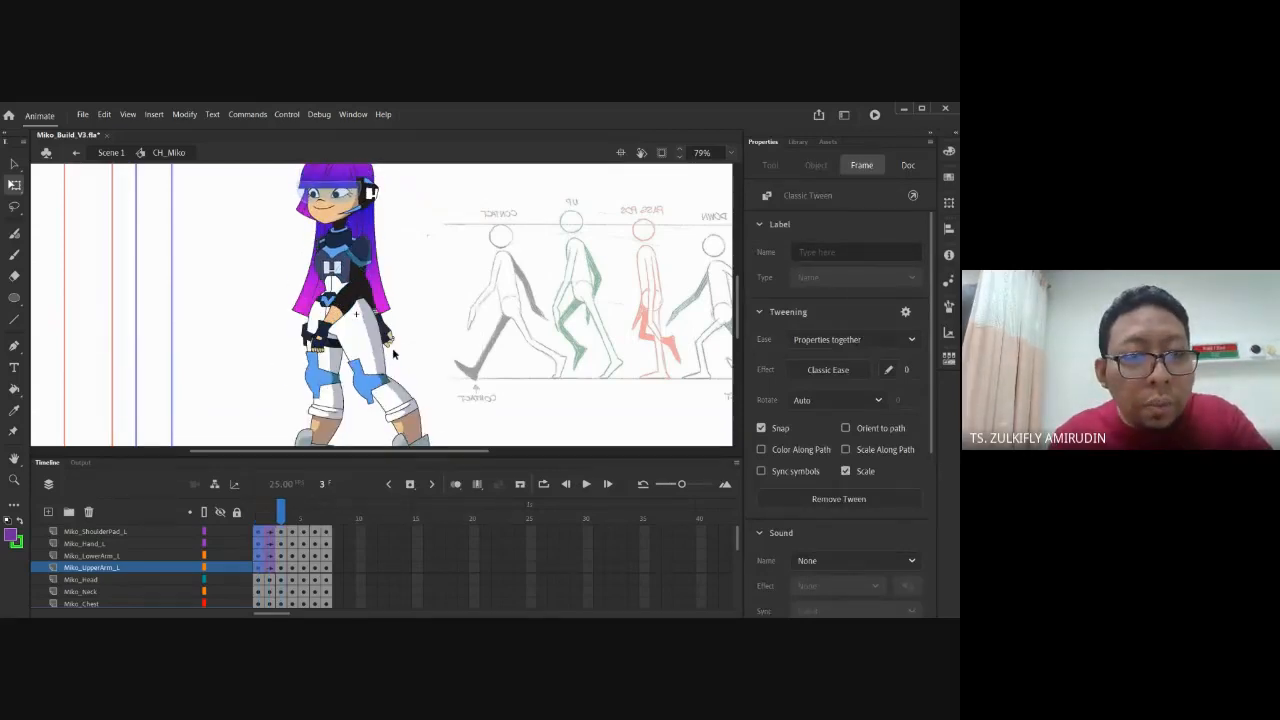
key("comma")
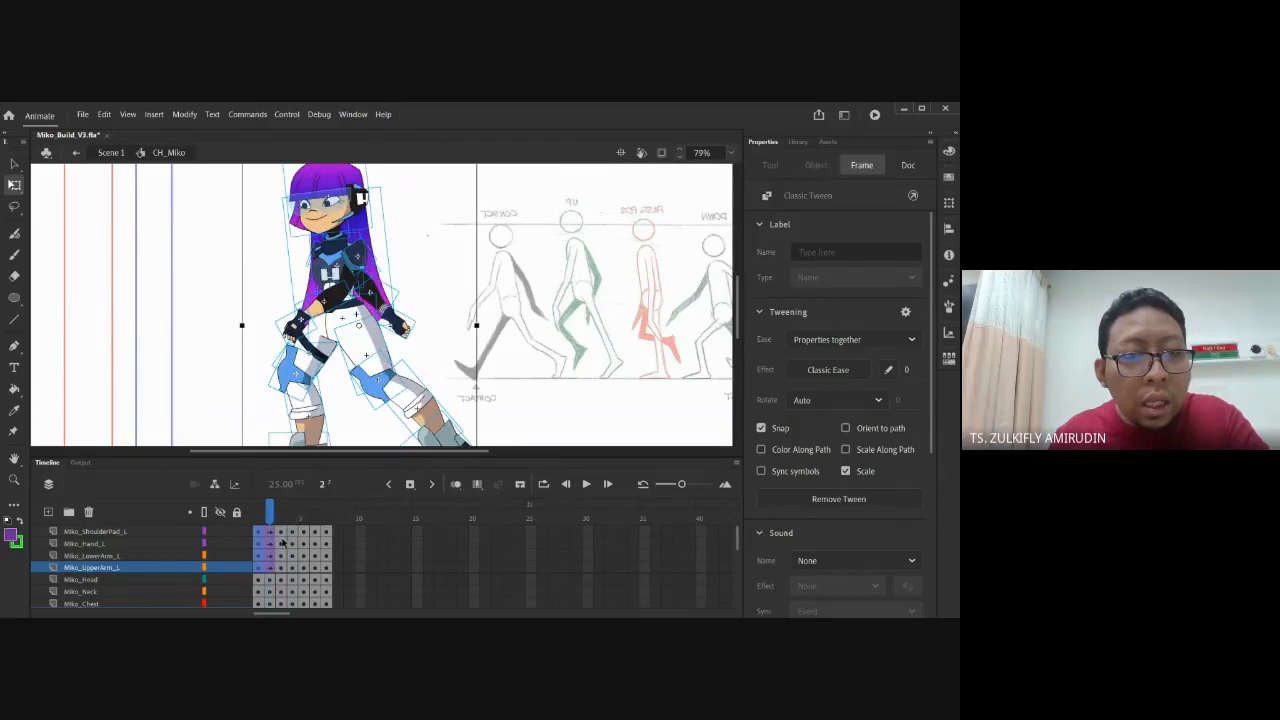
key("comma")
key("period")
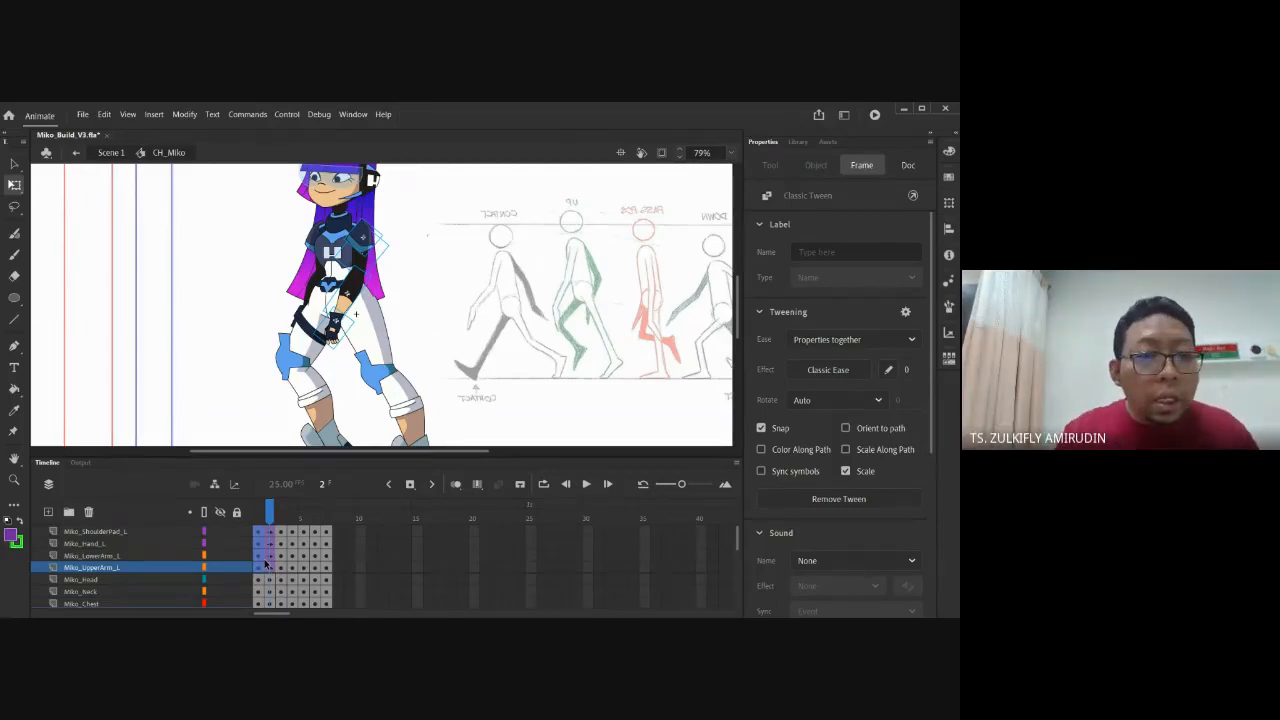
Clear the frame 3 keyframes on the four left arm layers so the tween runs through to frame 4
left_click(290, 519)
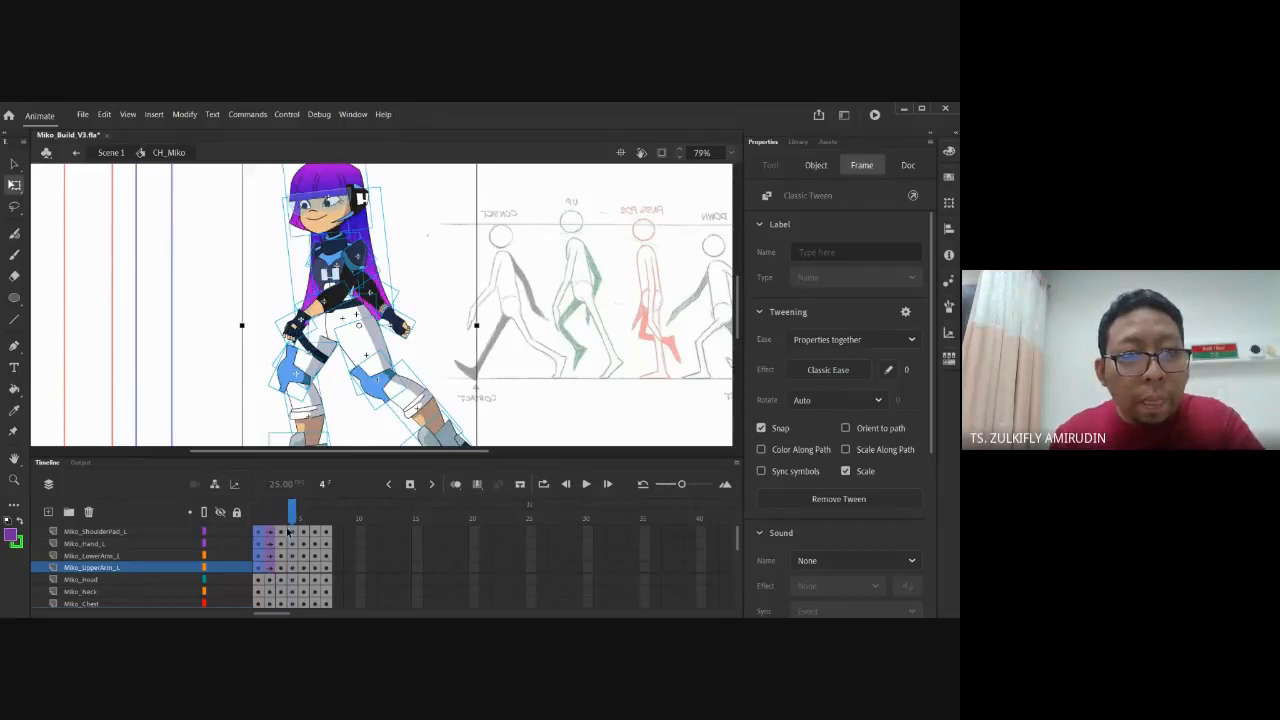
left_click(283, 568)
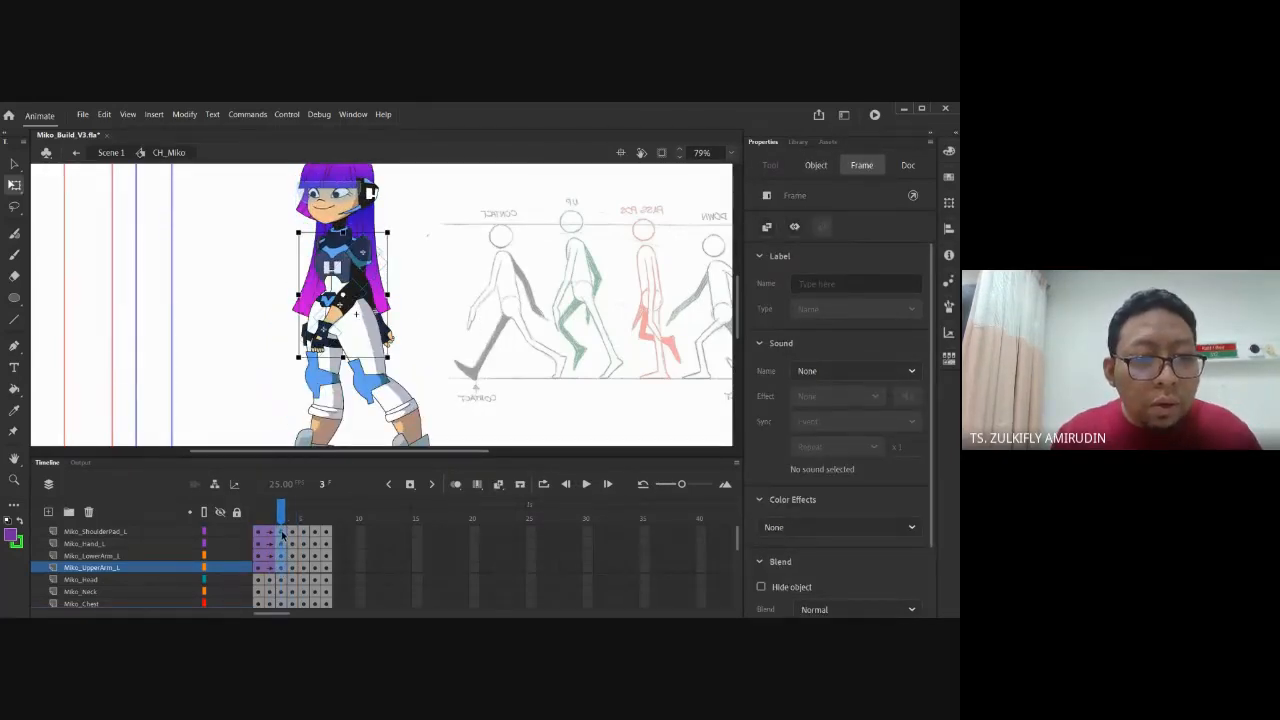
right_click(283, 537)
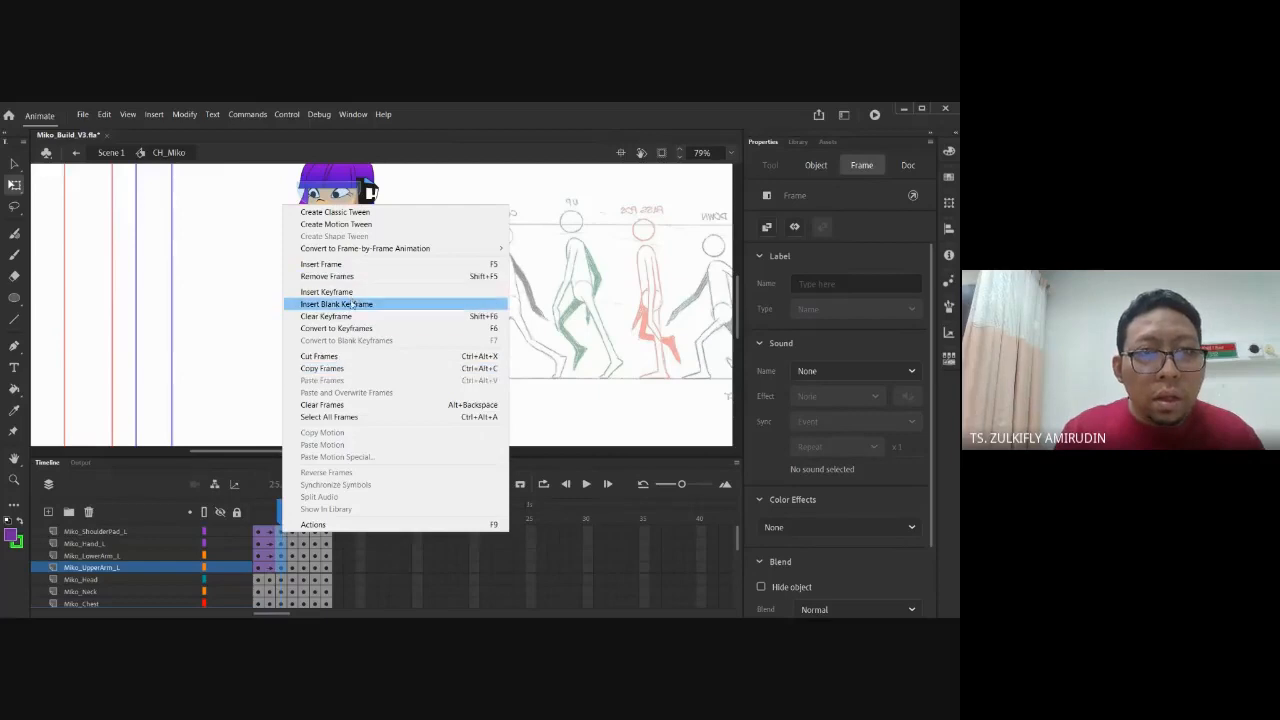
left_click(330, 316)
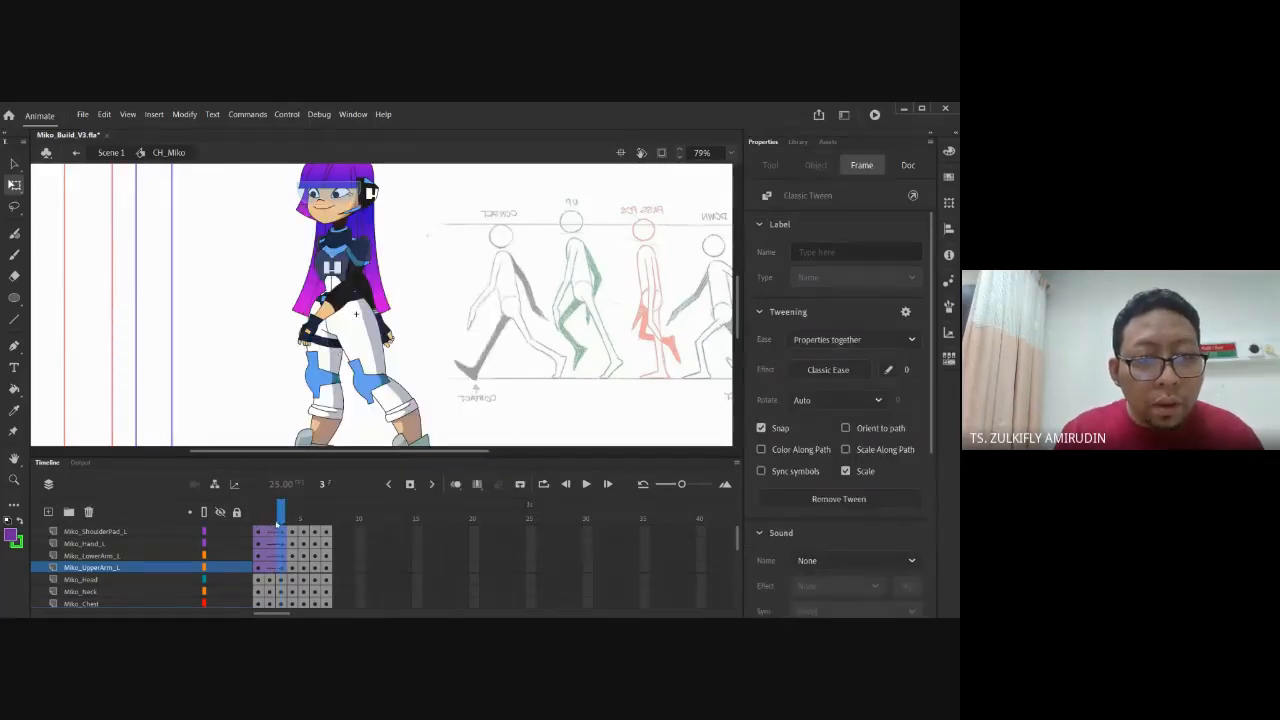
mouse_move(278, 522)
left_mouse_down()
mouse_move(262, 525)
mouse_move(292, 522)
left_mouse_up()
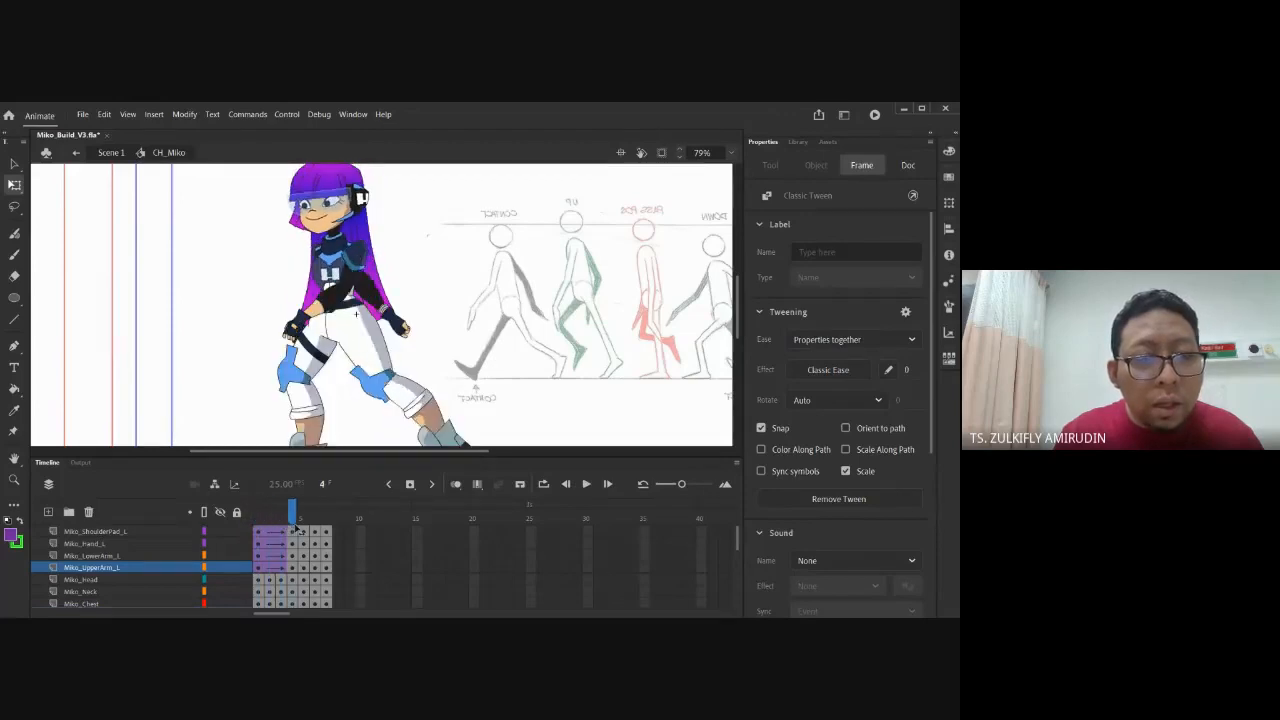
Insert keyframes at frames 2 and 3 on the left arm layers to fix the tweened arm poses
left_click(271, 567)
left_click(270, 531)
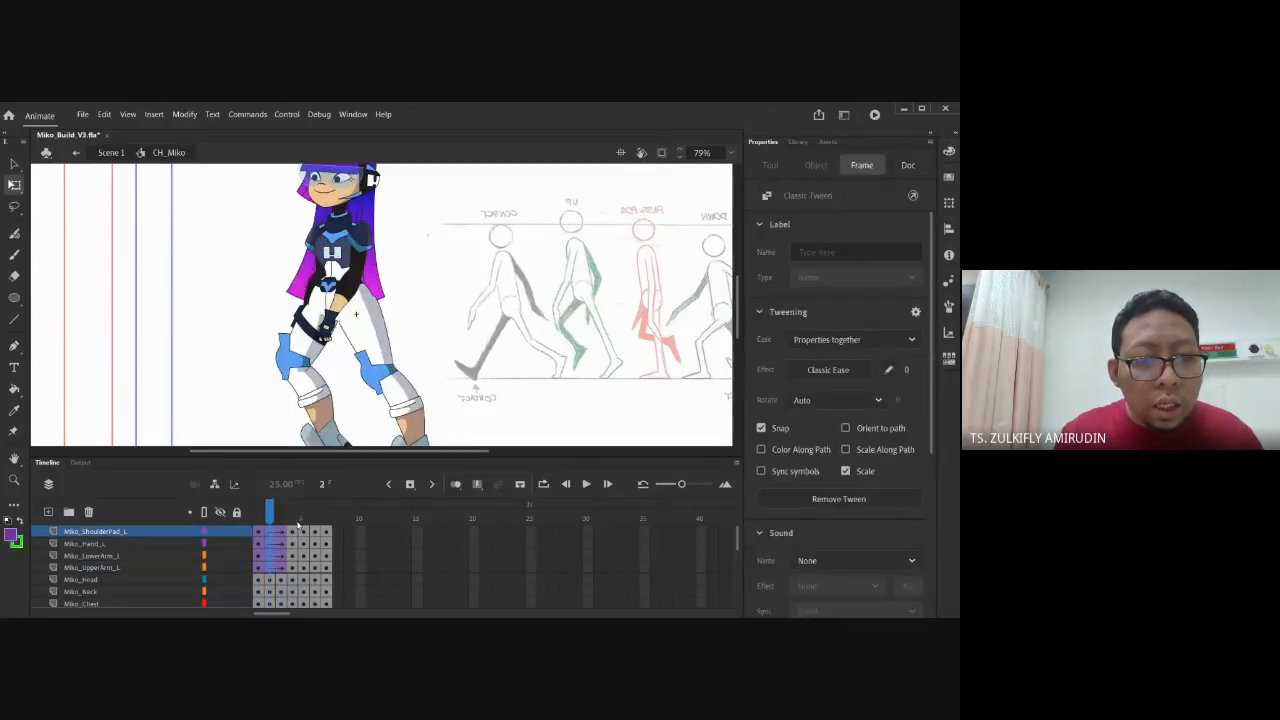
left_click(271, 567)
left_click(281, 567)
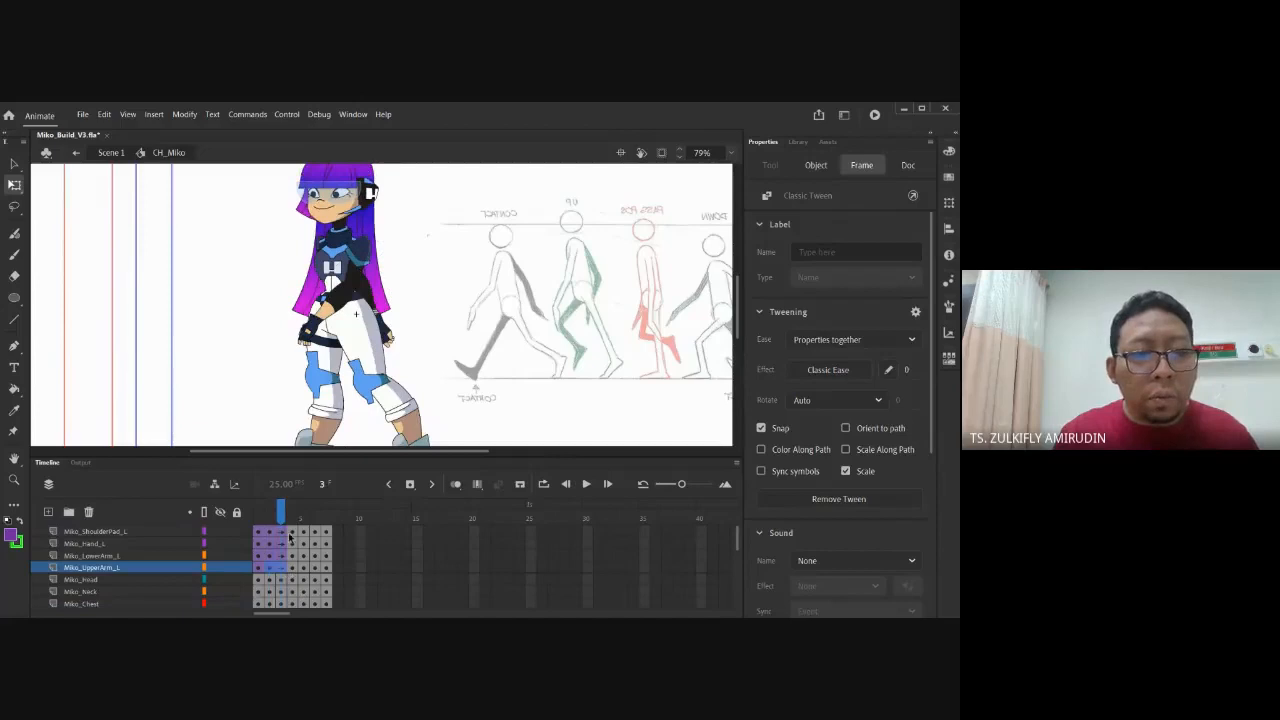
left_click(283, 533)
left_click(409, 485)
Remove the classic tween from frames 1 to 3 on the left arm layers, keeping the keyframes
left_click_drag(258, 533, 281, 568)
right_click(280, 567)
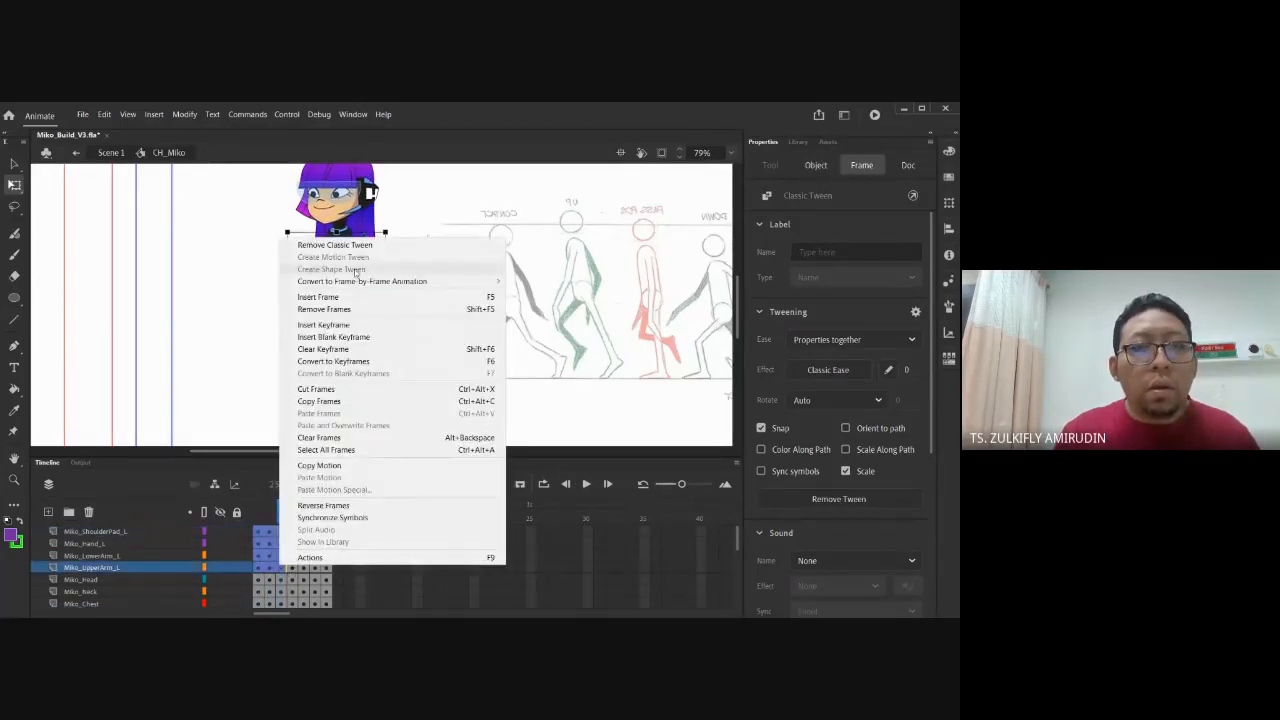
left_click(334, 245)
Step back and forth through the first frames to examine the left arm's swing
left_click(258, 512)
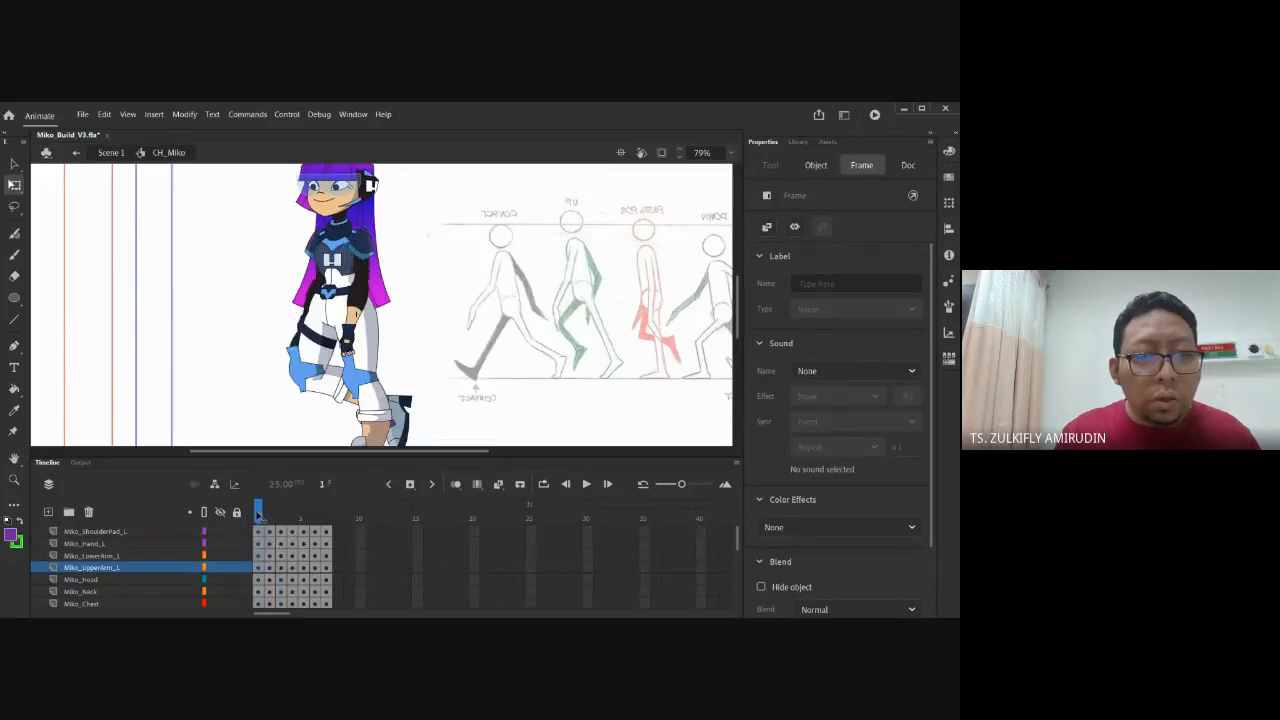
key("period")
key("period")
key("period")
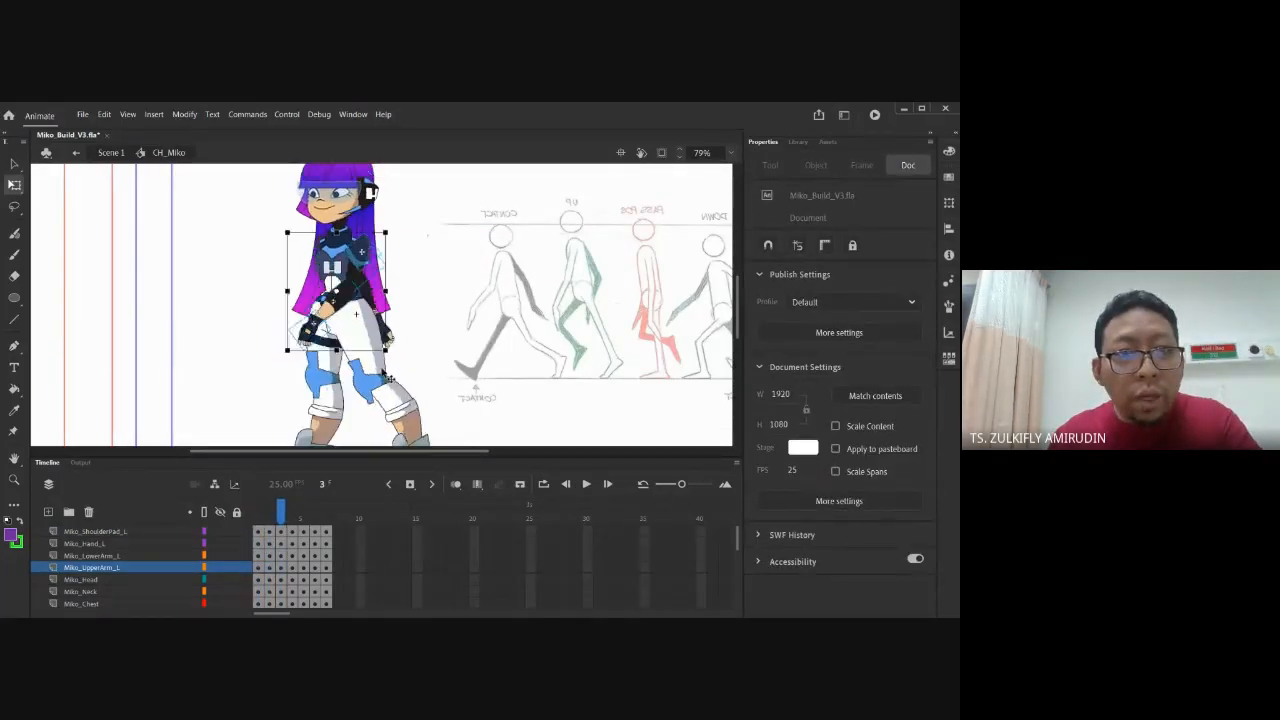
key("comma")
key("comma")
key("comma")
key("period")
key("period")
key("period")
key("comma")
key("comma")
key("comma")
key("period")
key("period")
key("period")
key("comma")
key("comma")
key("comma")
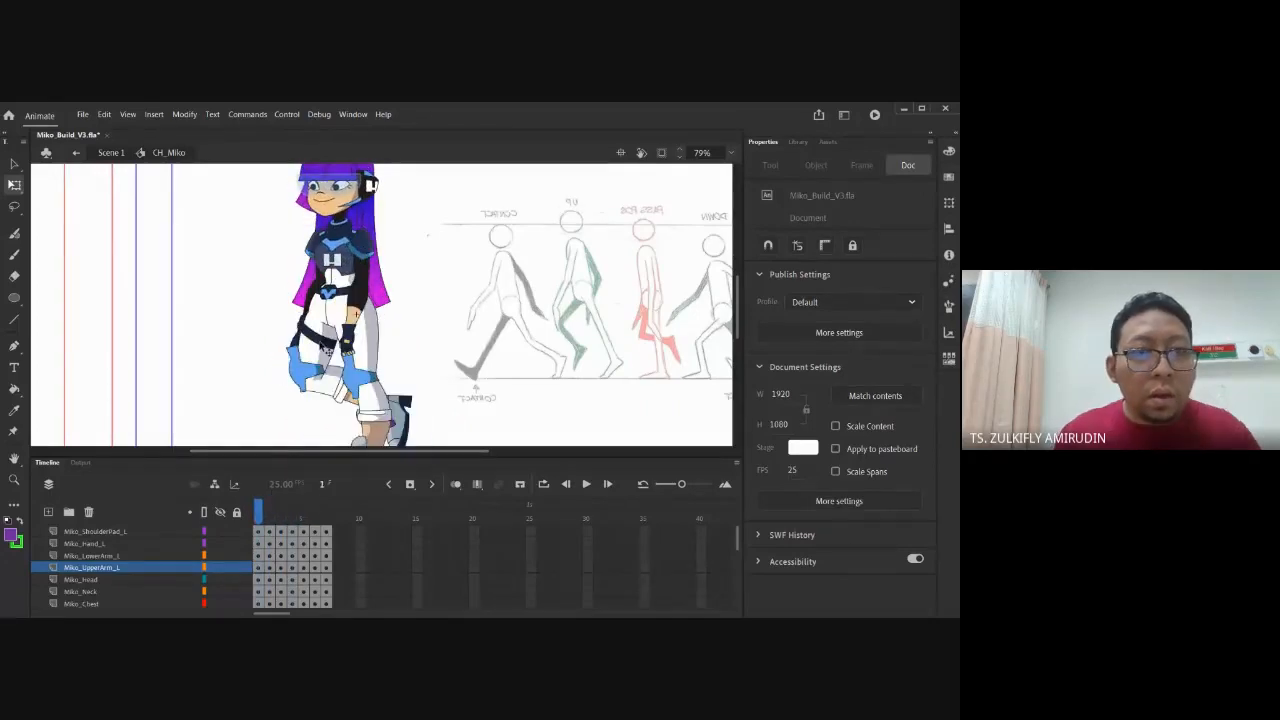
Replace the frame 2 and 3 keyframes on the four right arm layers with a classic tween starting at frame 1
left_click(325, 276)
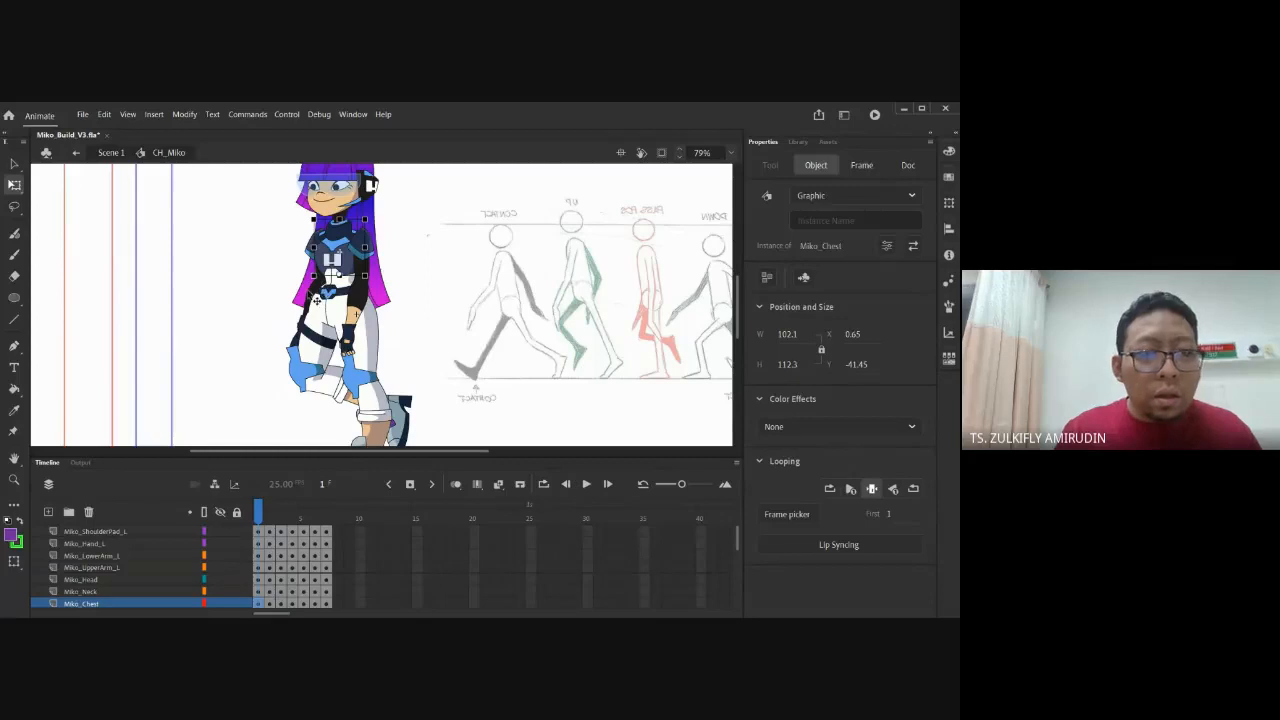
left_click(270, 281)
left_click(322, 270)
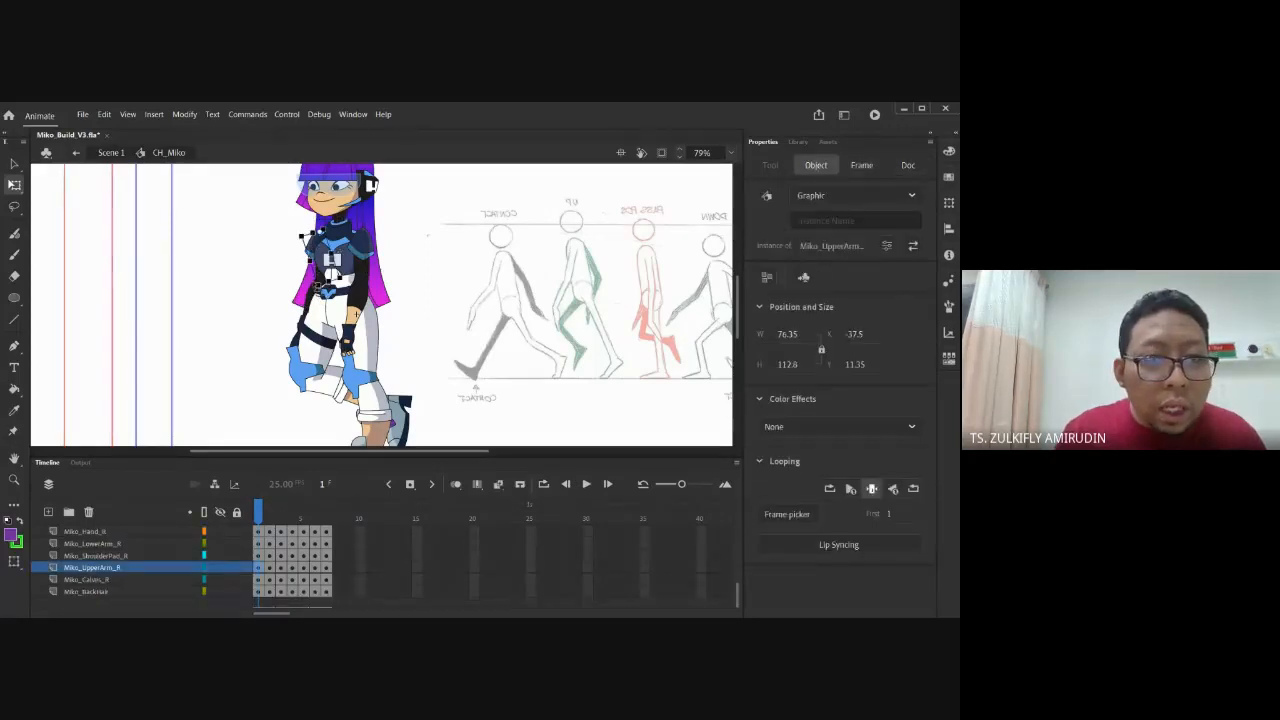
left_click(268, 537)
left_click(283, 566)
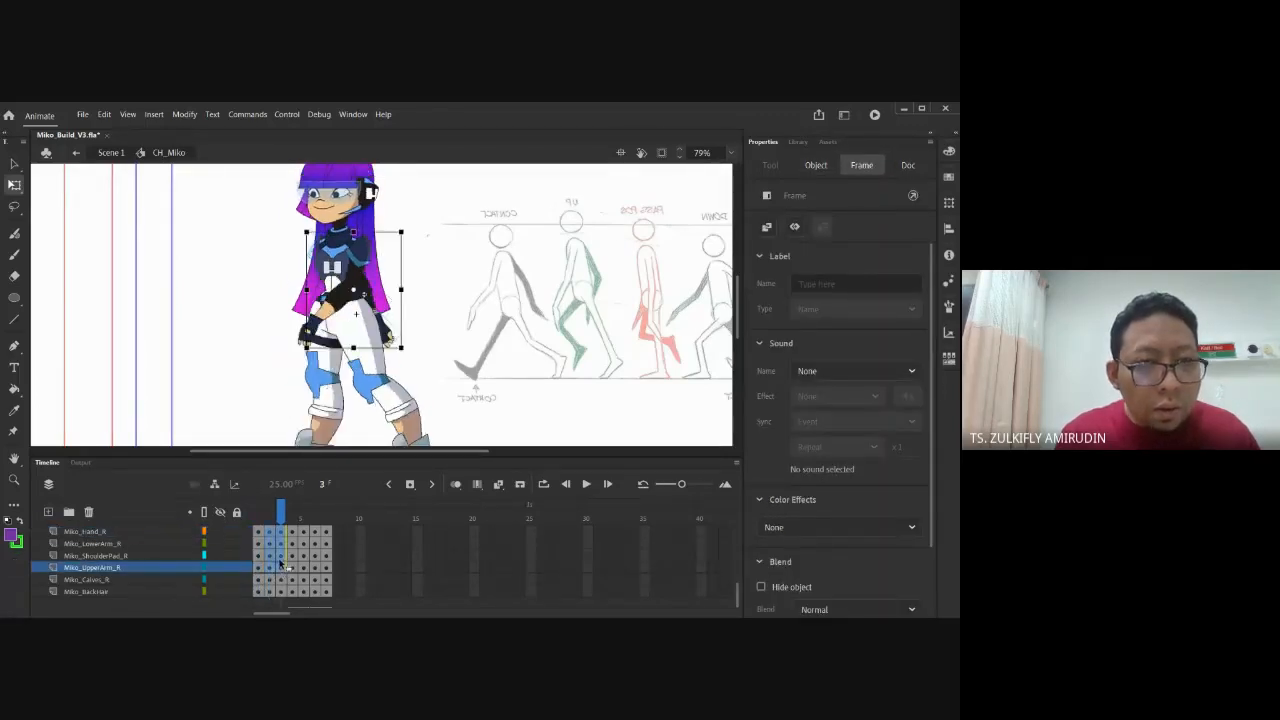
right_click(283, 565)
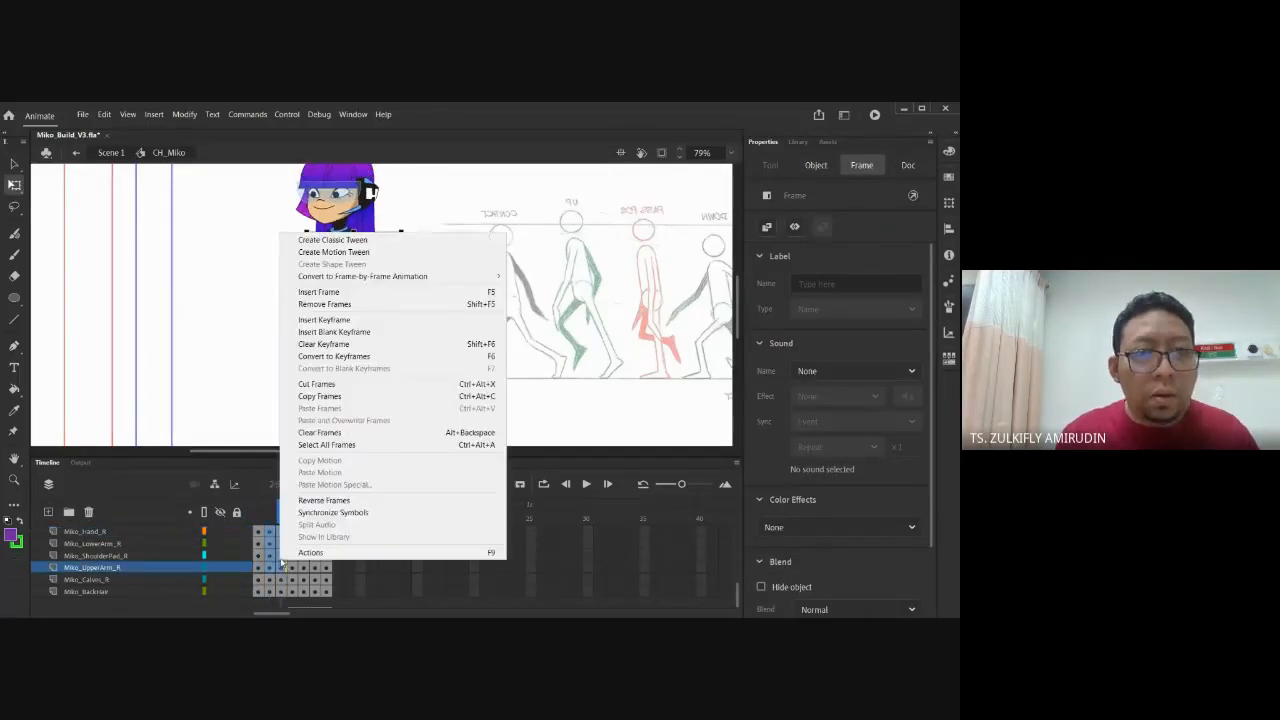
left_click(346, 344)
right_click(263, 532)
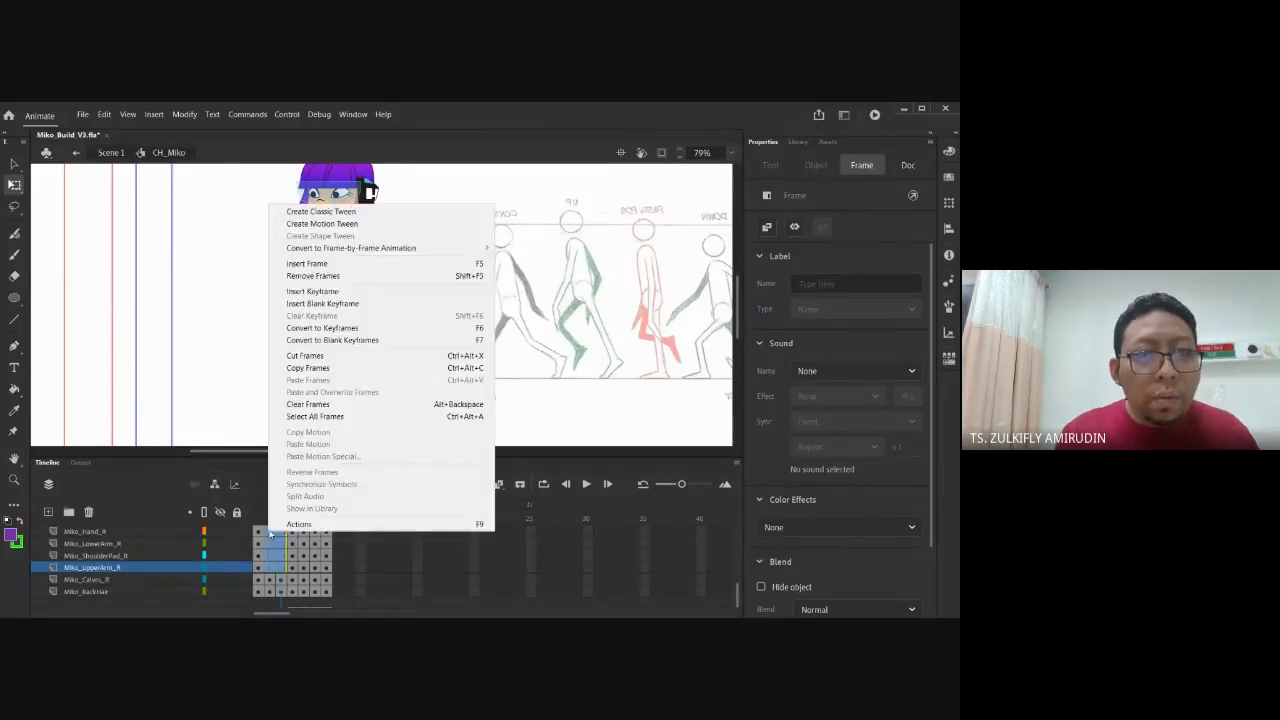
left_click(326, 214)
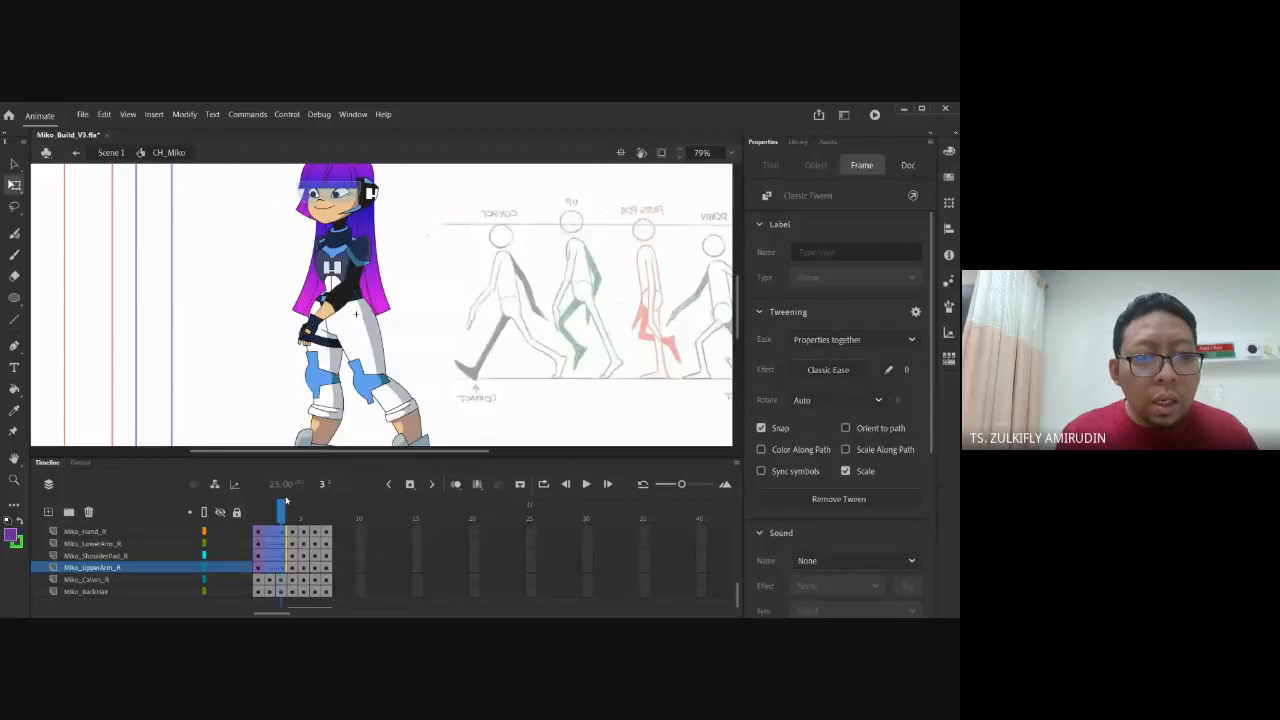
Insert keyframes at frames 2 and 3 on the right arm layers, from the hand through the upper arm
left_click(266, 536)
left_click(270, 566)
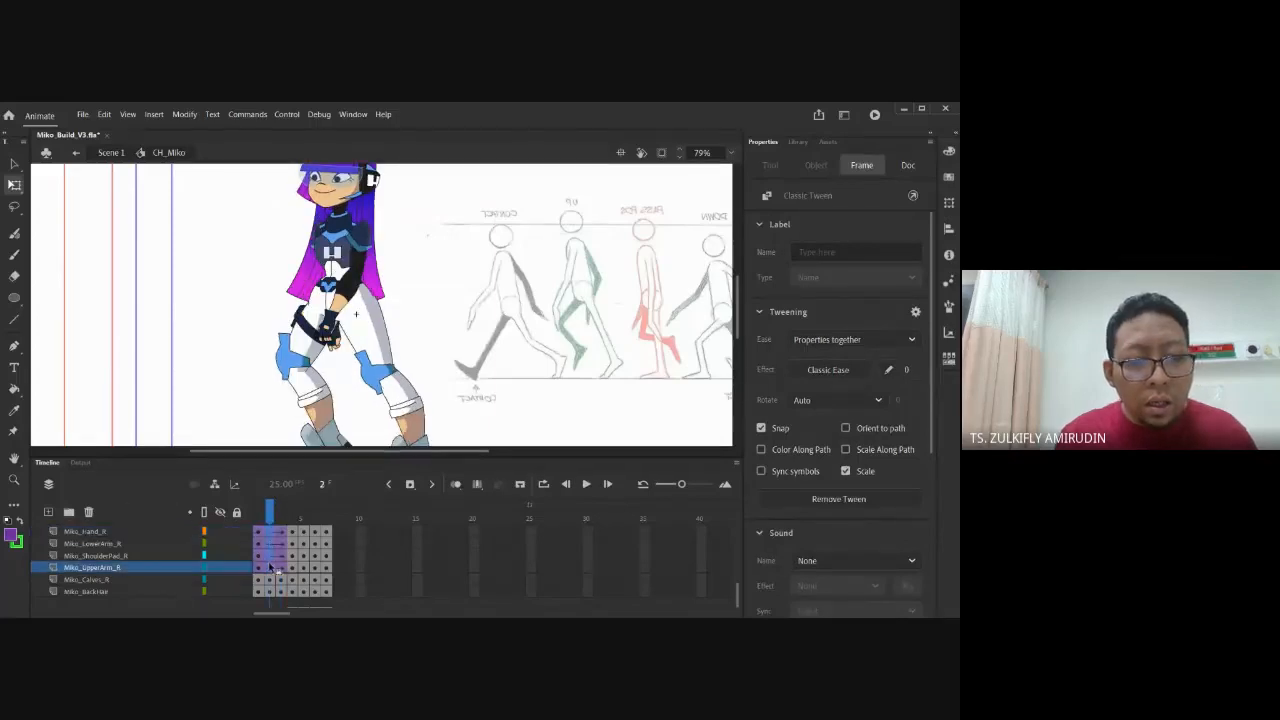
left_click(405, 487)
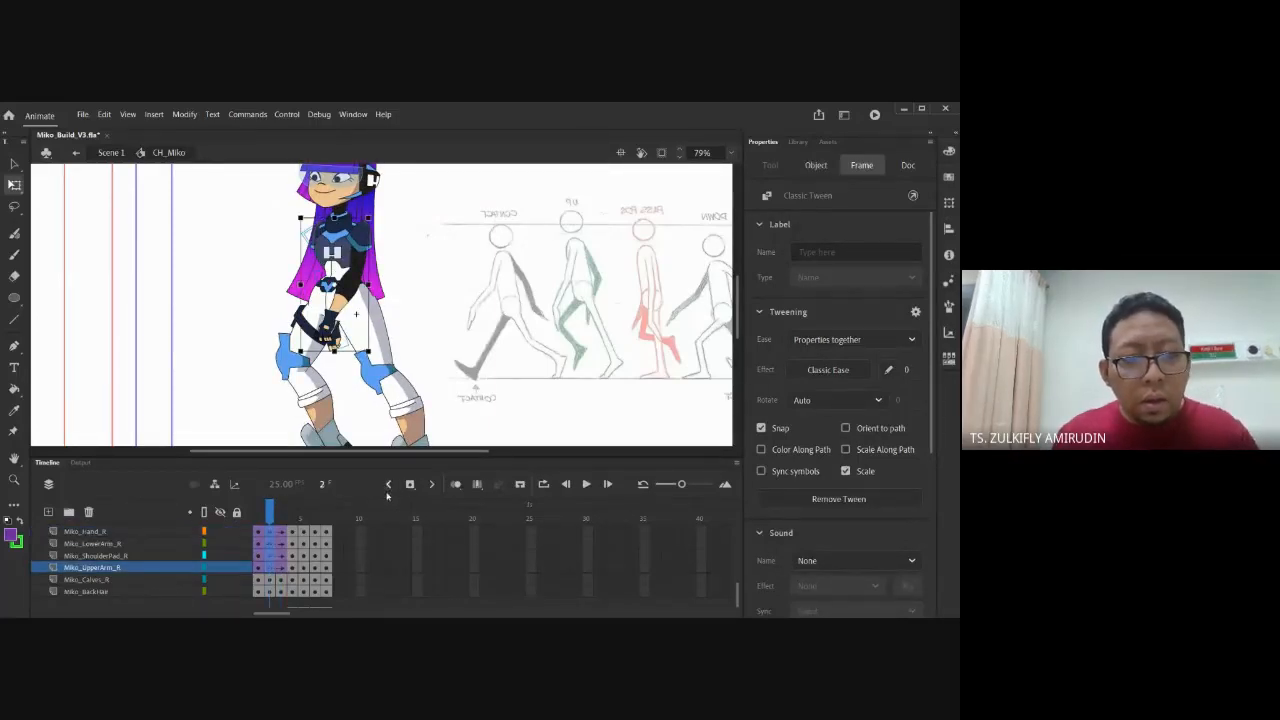
left_click(280, 534)
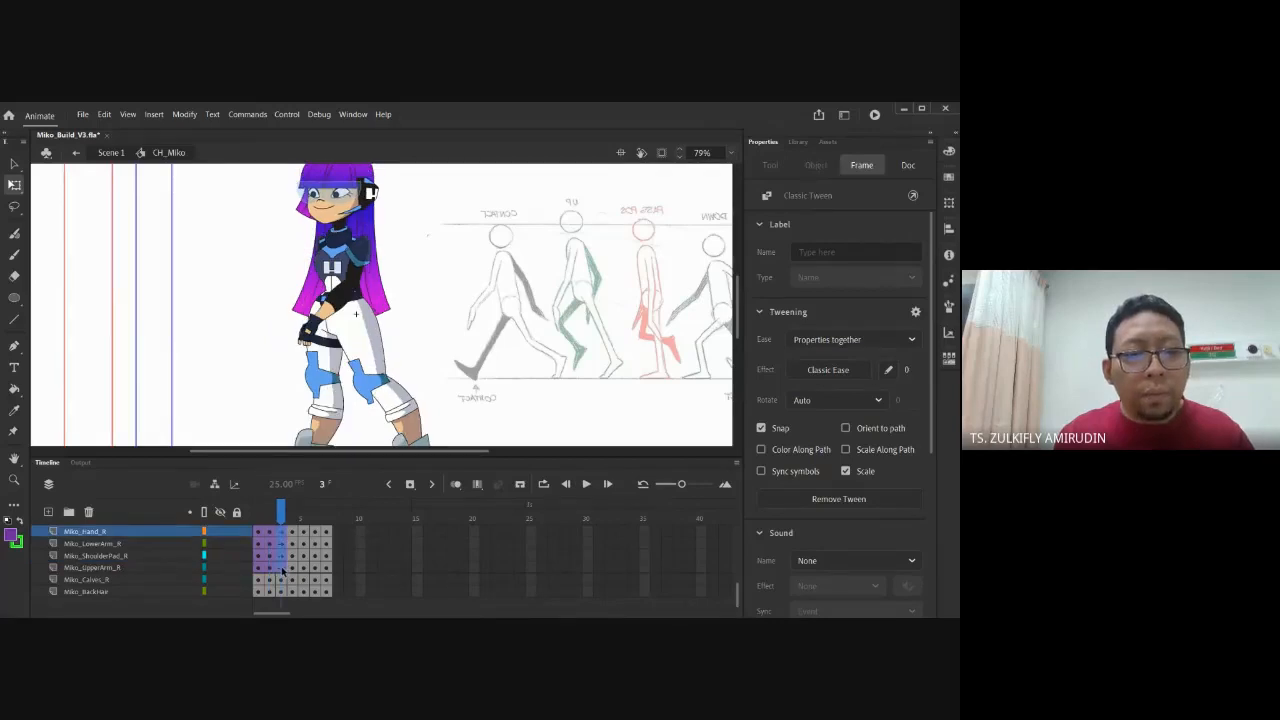
left_click_drag(281, 571, 281, 566)
left_click(409, 486)
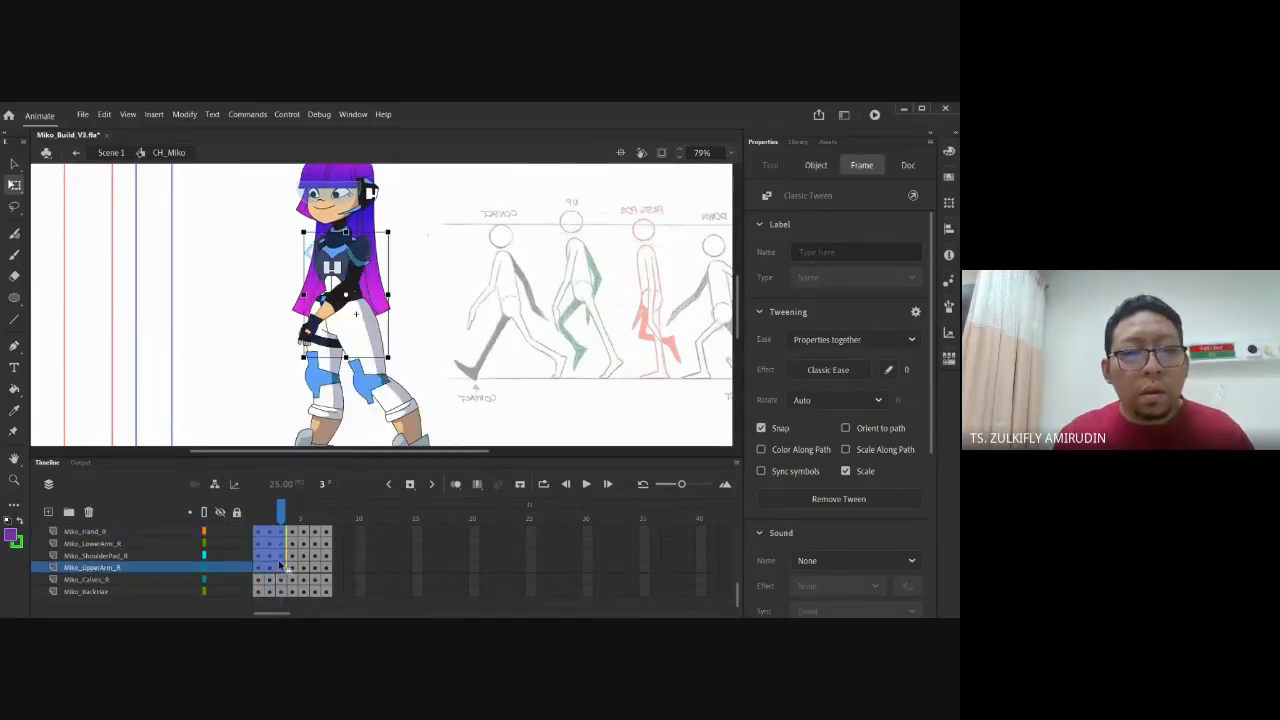
Remove the classic tween from frames 1 to 3 on the right arm layers and return to frame 1
right_click(278, 566)
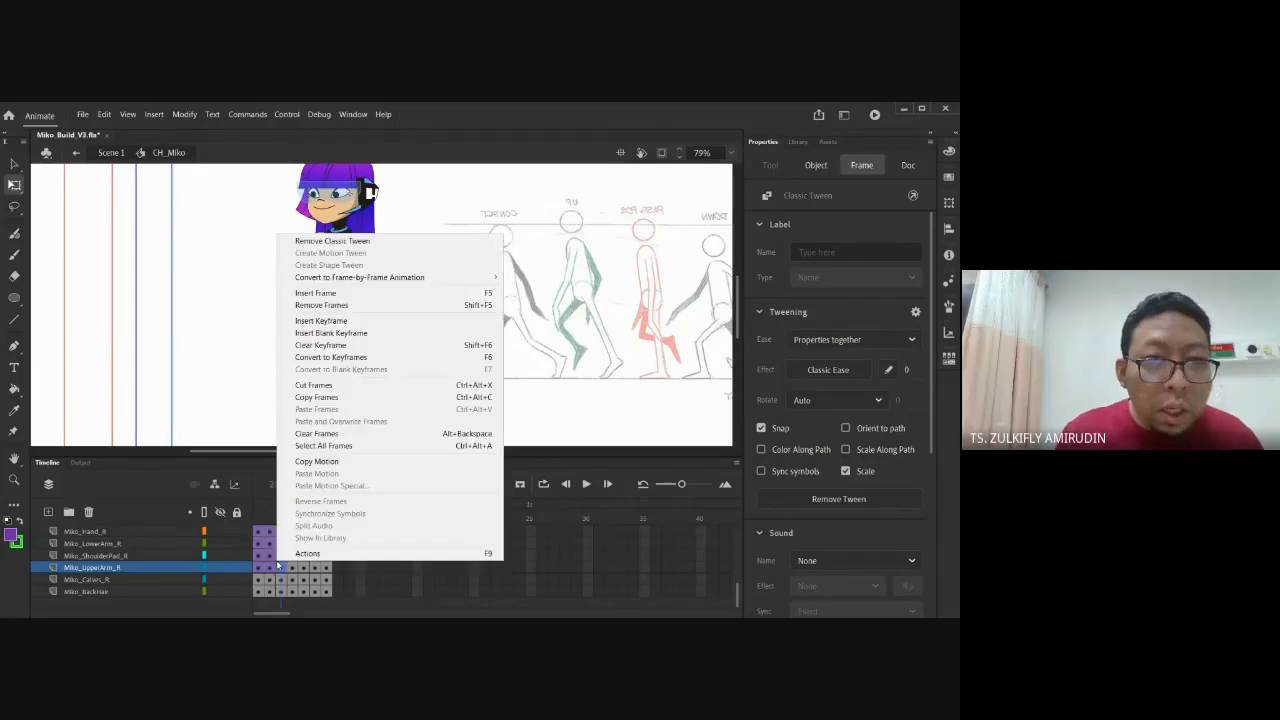
left_click(372, 240)
left_click_drag(284, 519, 281, 563)
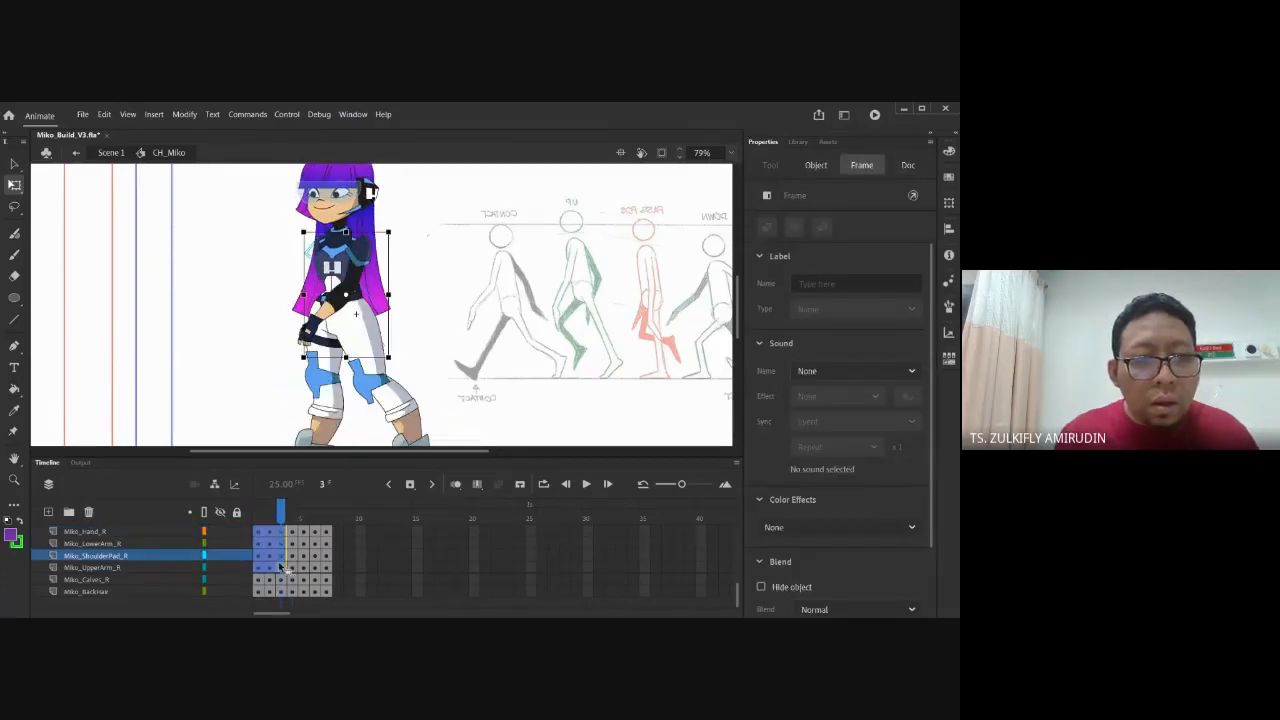
right_click(280, 562)
left_click(357, 241)
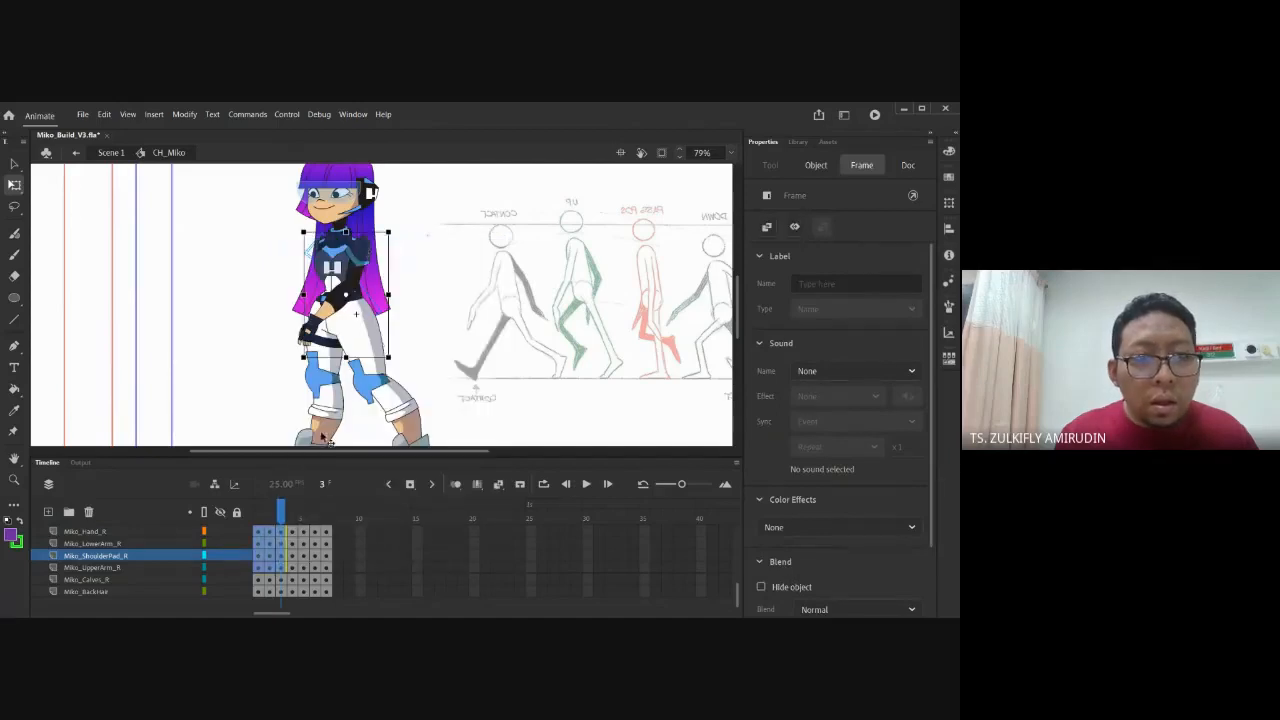
key("comma")
key("comma")
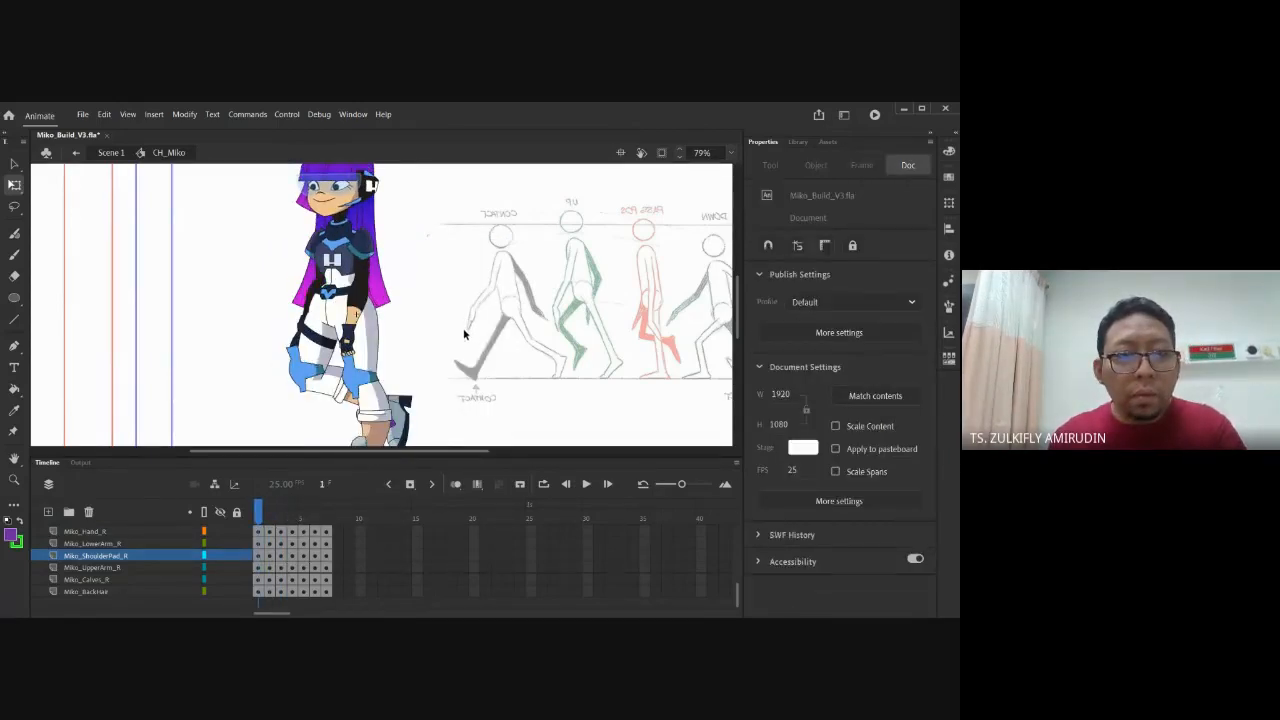
Step back and forth through the first frames, with scrubbing to frame 7, to examine the arm swing and walk poses
key("period")
key("period")
key("period")
key("period")
key("ctrl+minus")
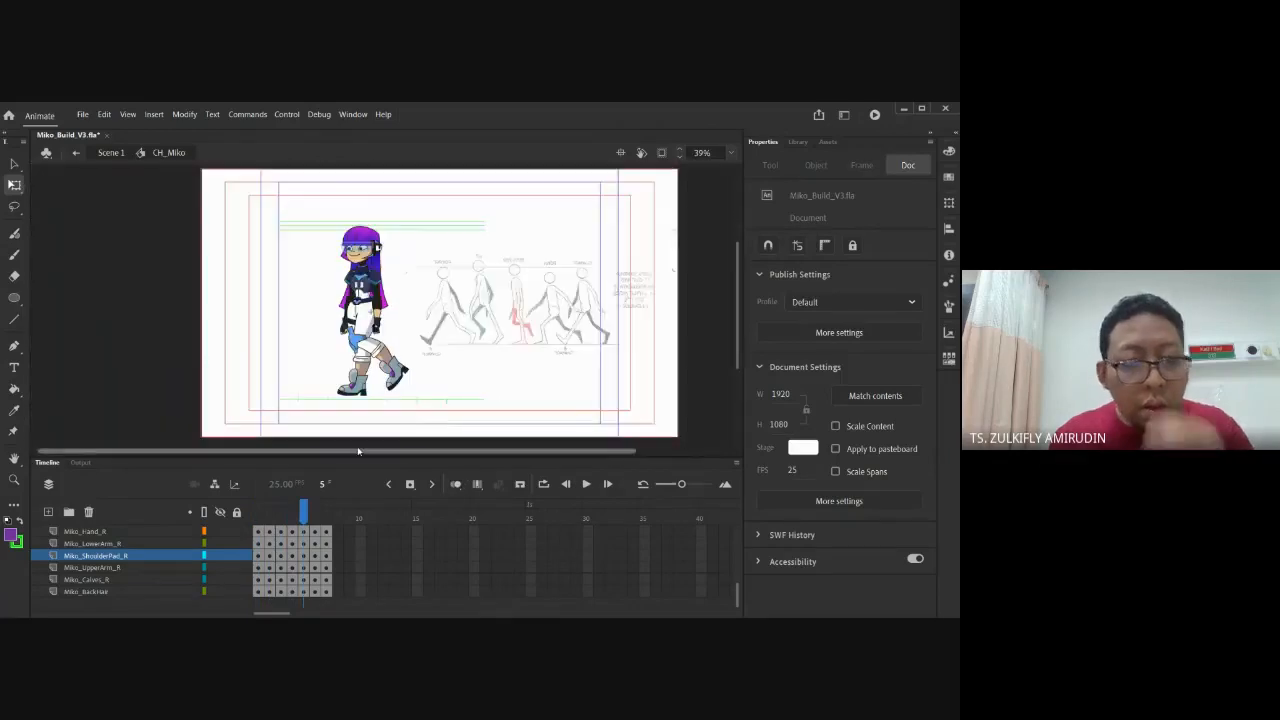
left_click(258, 516)
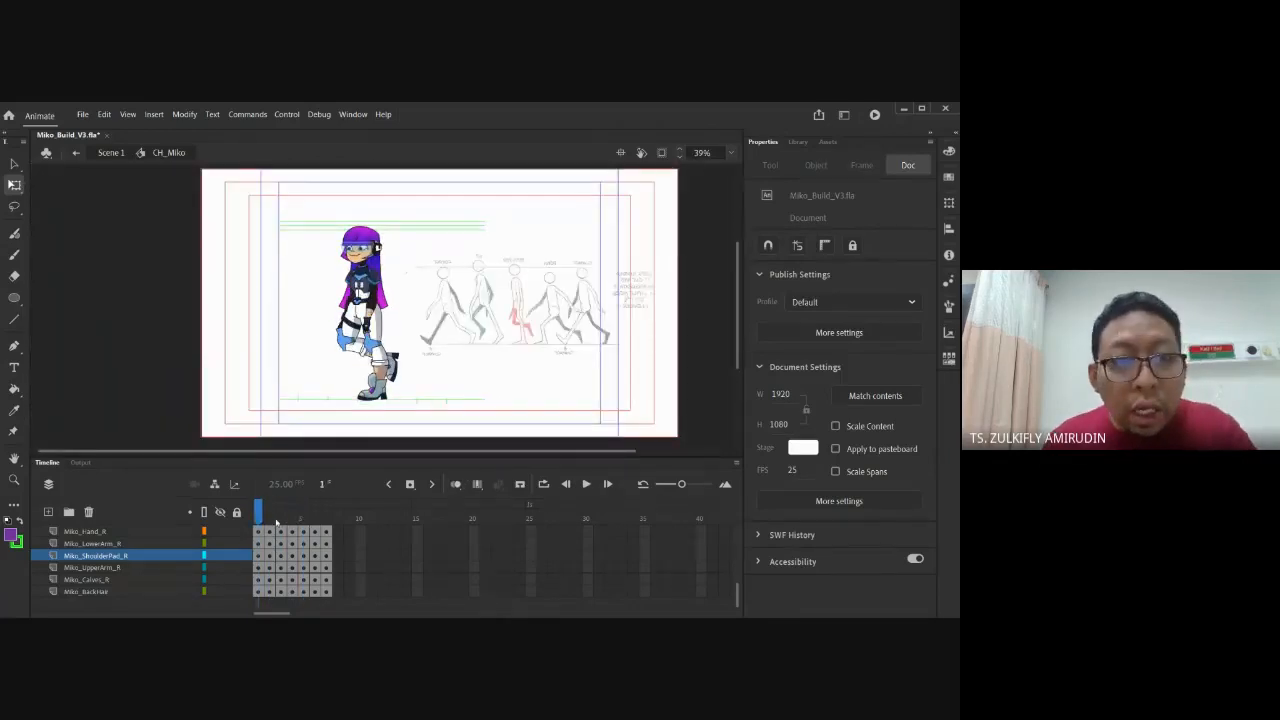
key("period")
key("period")
key("period")
key("comma")
key("comma")
key("comma")
key("period")
key("period")
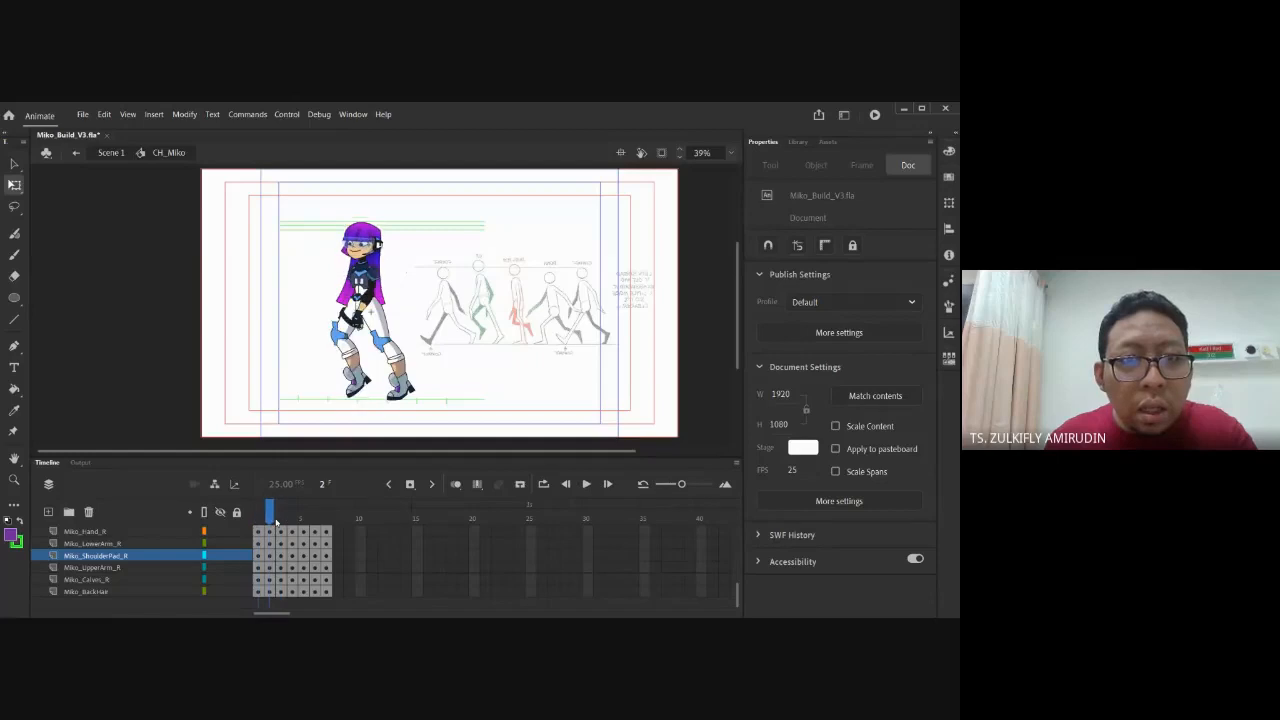
key("comma")
key("period")
key("comma")
key("period")
key("period")
key("comma")
key("comma")
key("period")
key("comma")
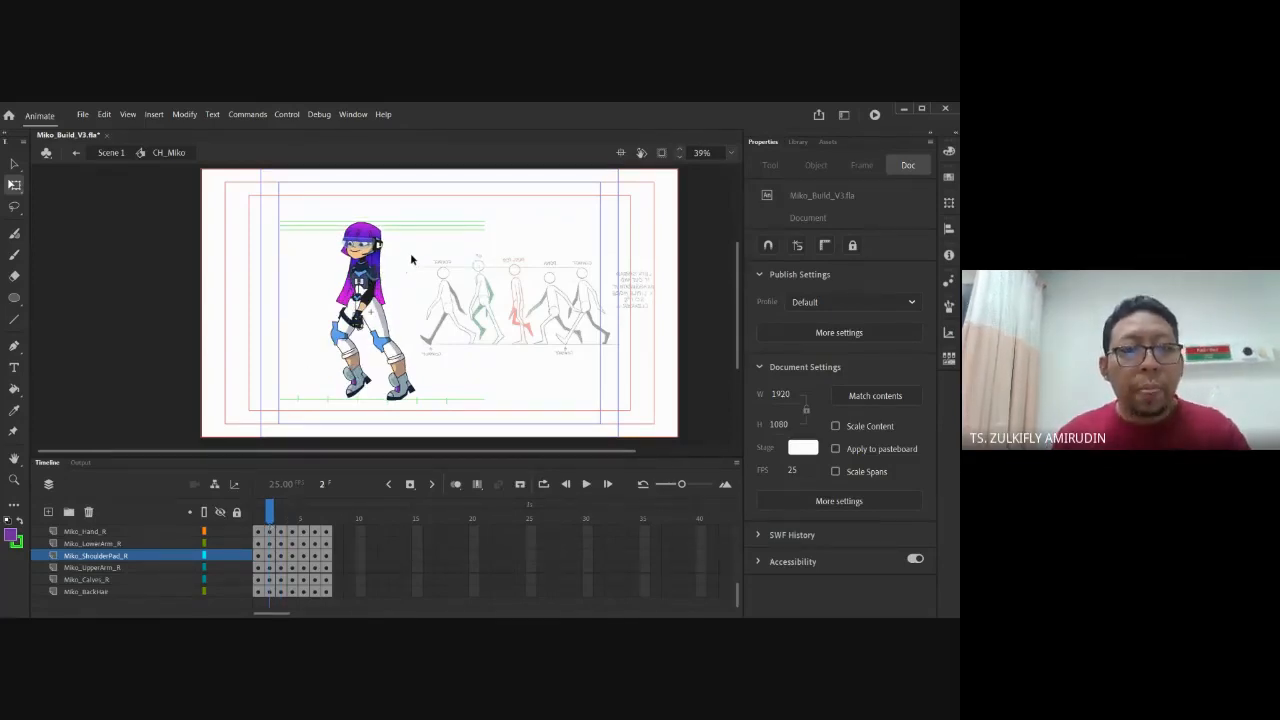
left_click_drag(304, 527, 328, 523)
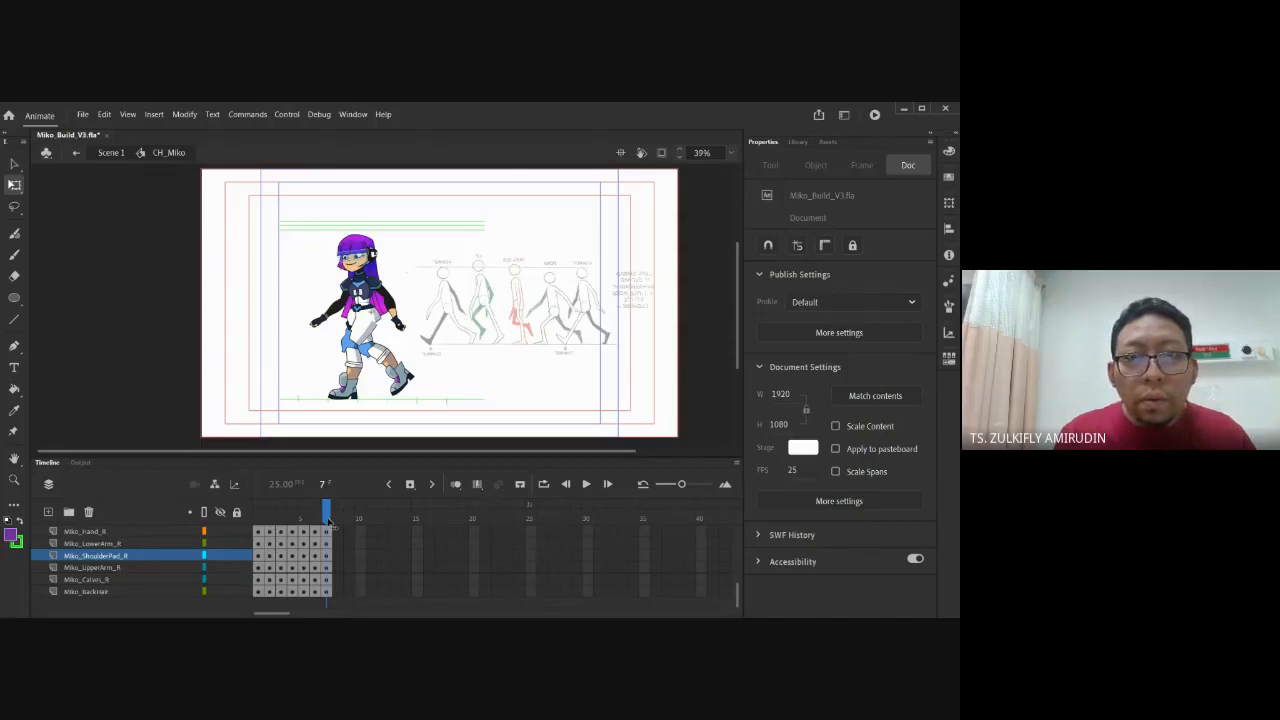
left_click_drag(327, 522, 258, 521)
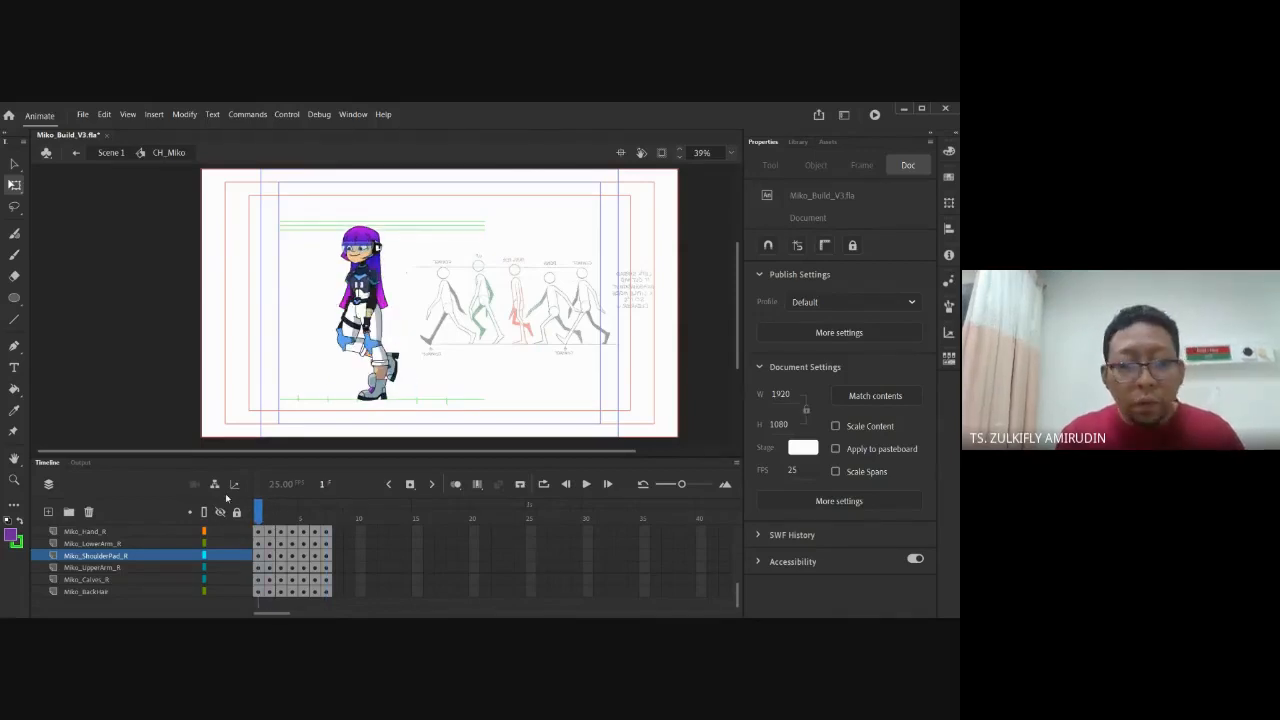
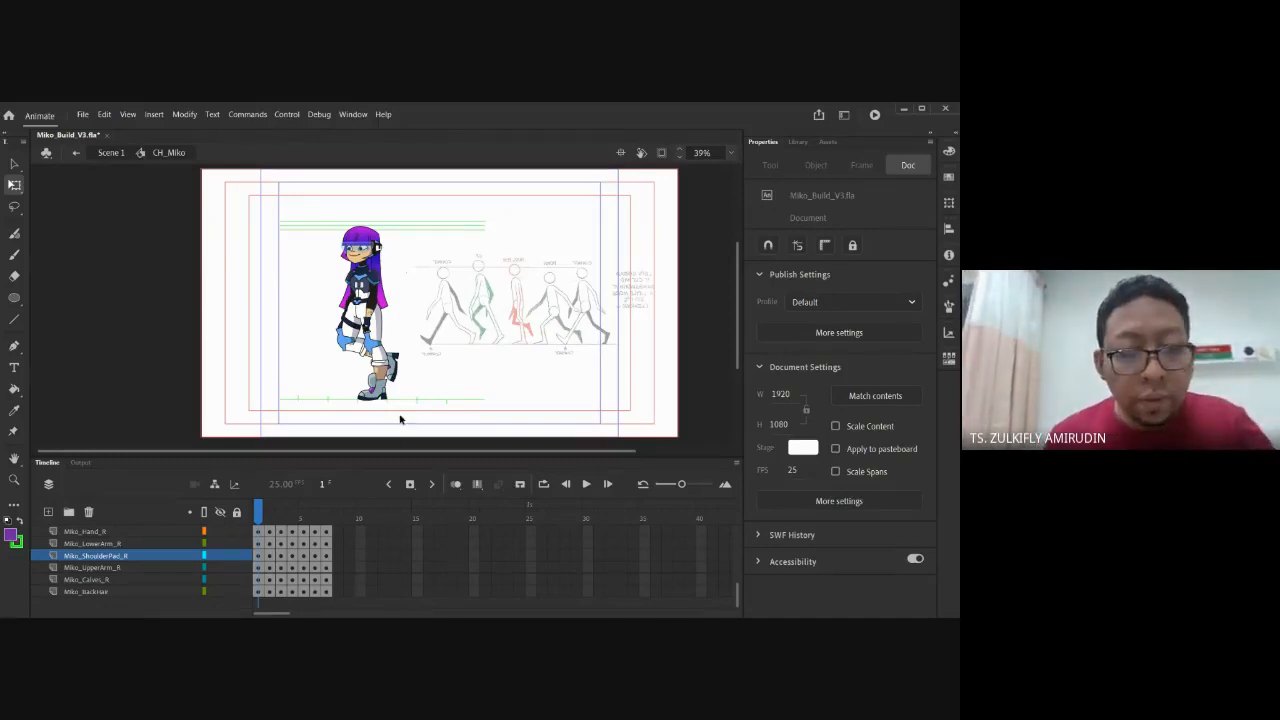
Step through frames 1 to 6 to compare each walk pose with the reference sketch
key("period")
key("period")
key("period")
key("comma")
key("comma")
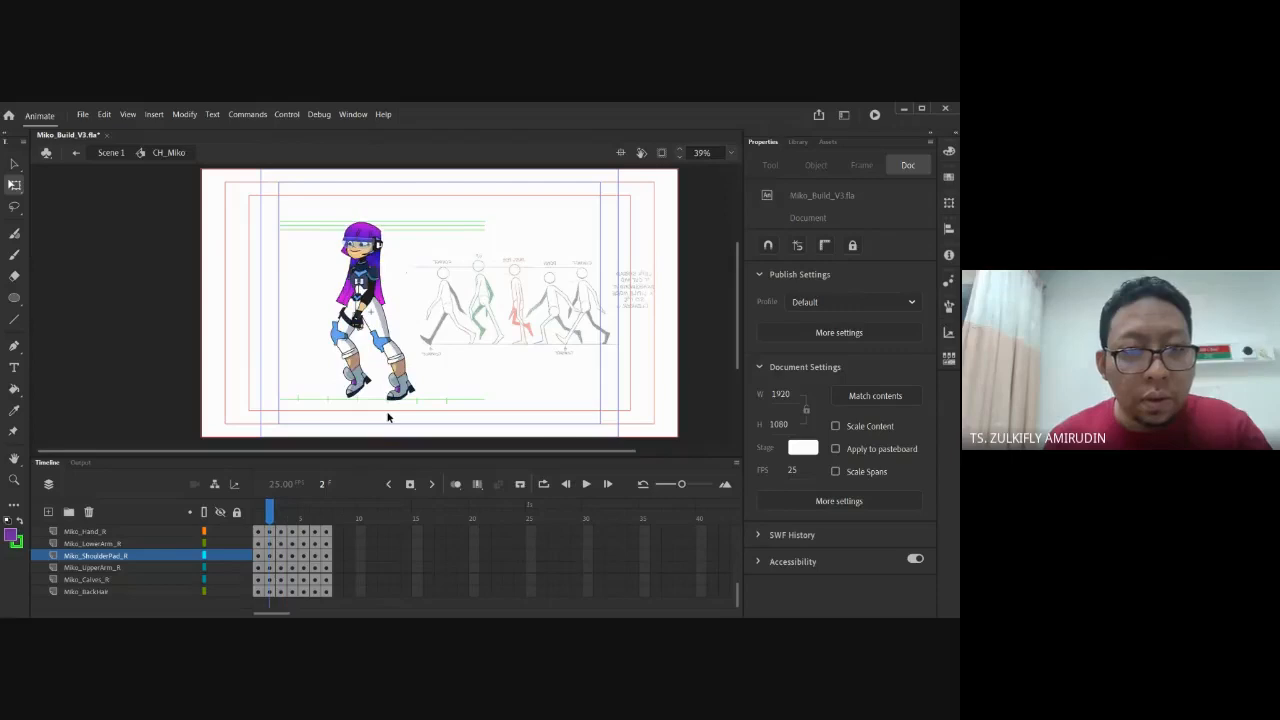
key("period")
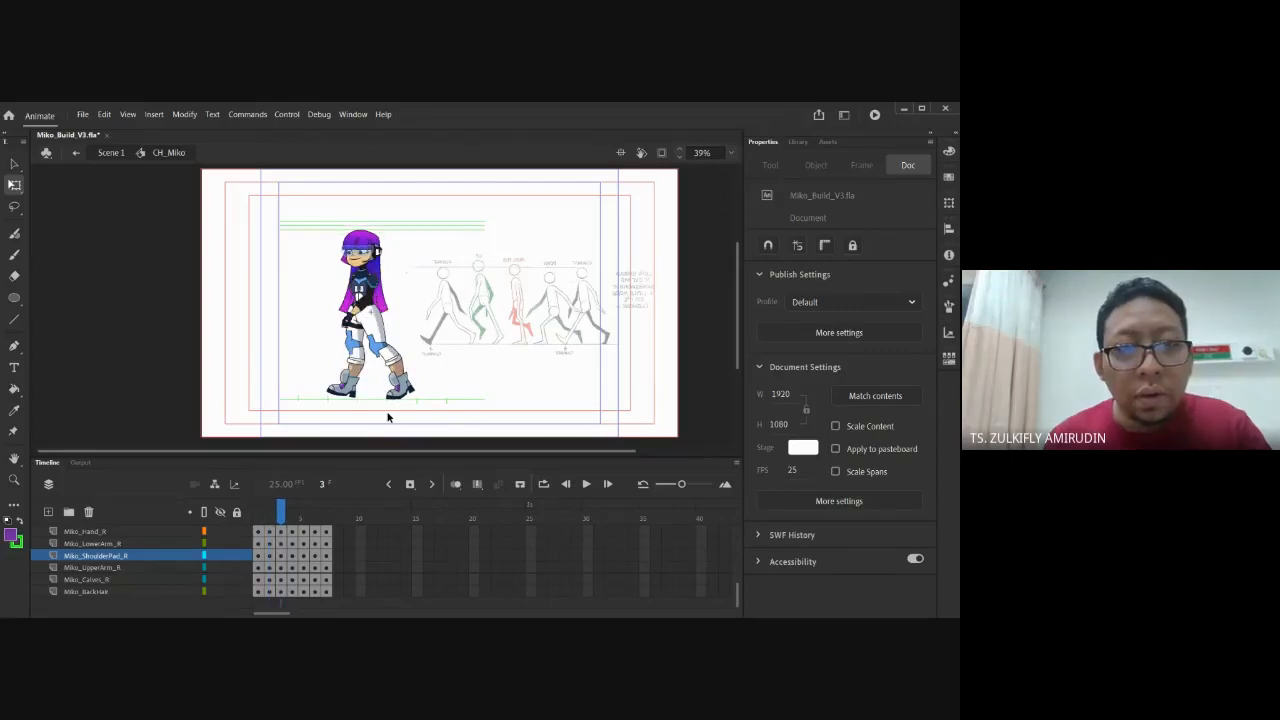
key("period")
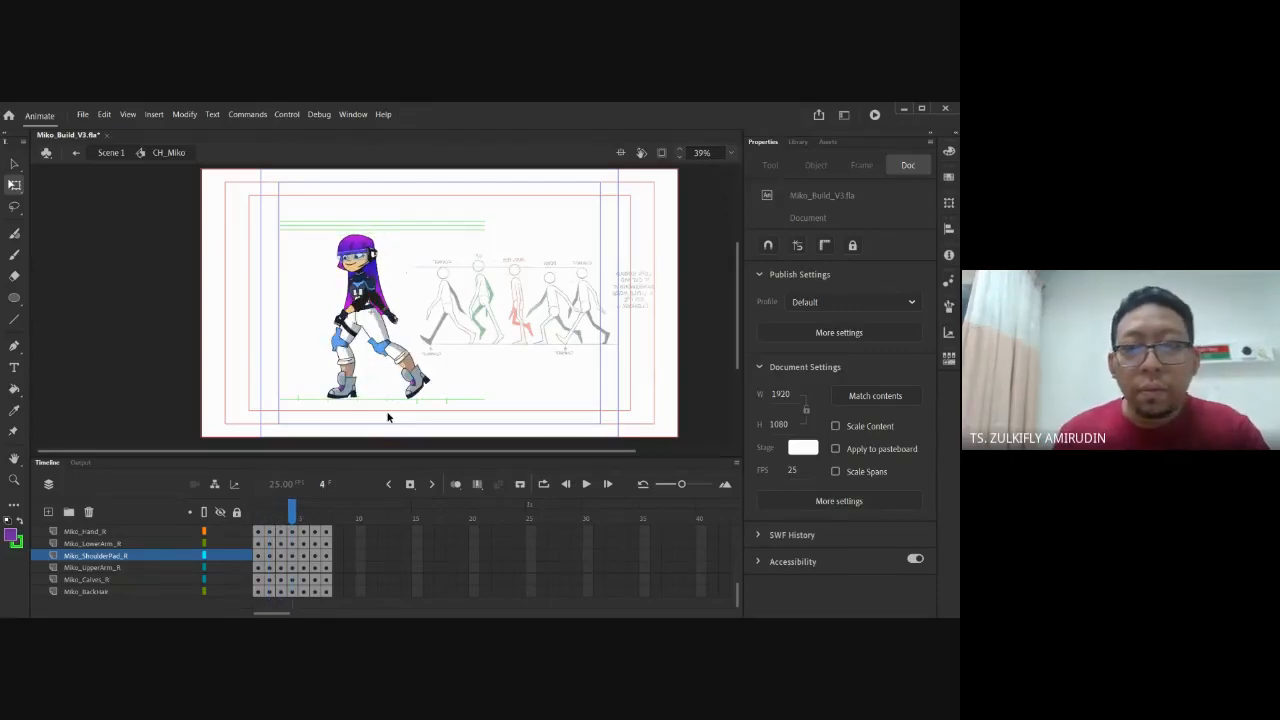
key("comma")
key("comma")
key("comma")
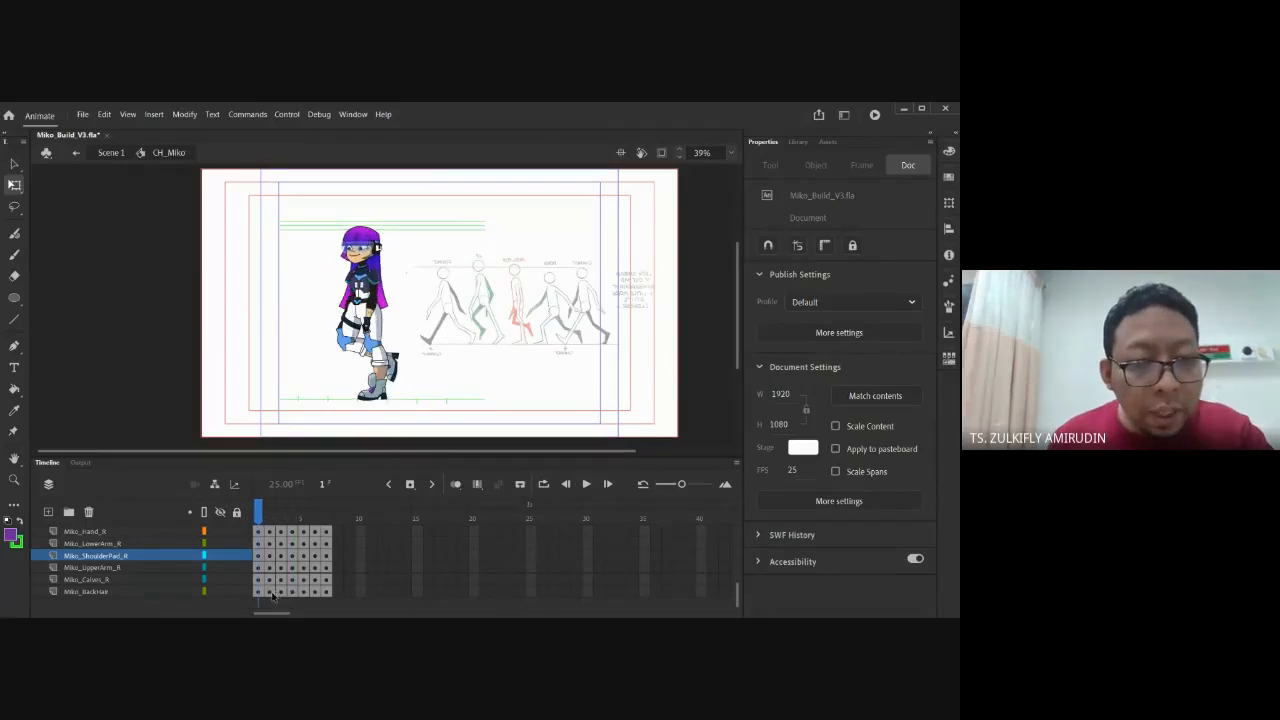
key("period")
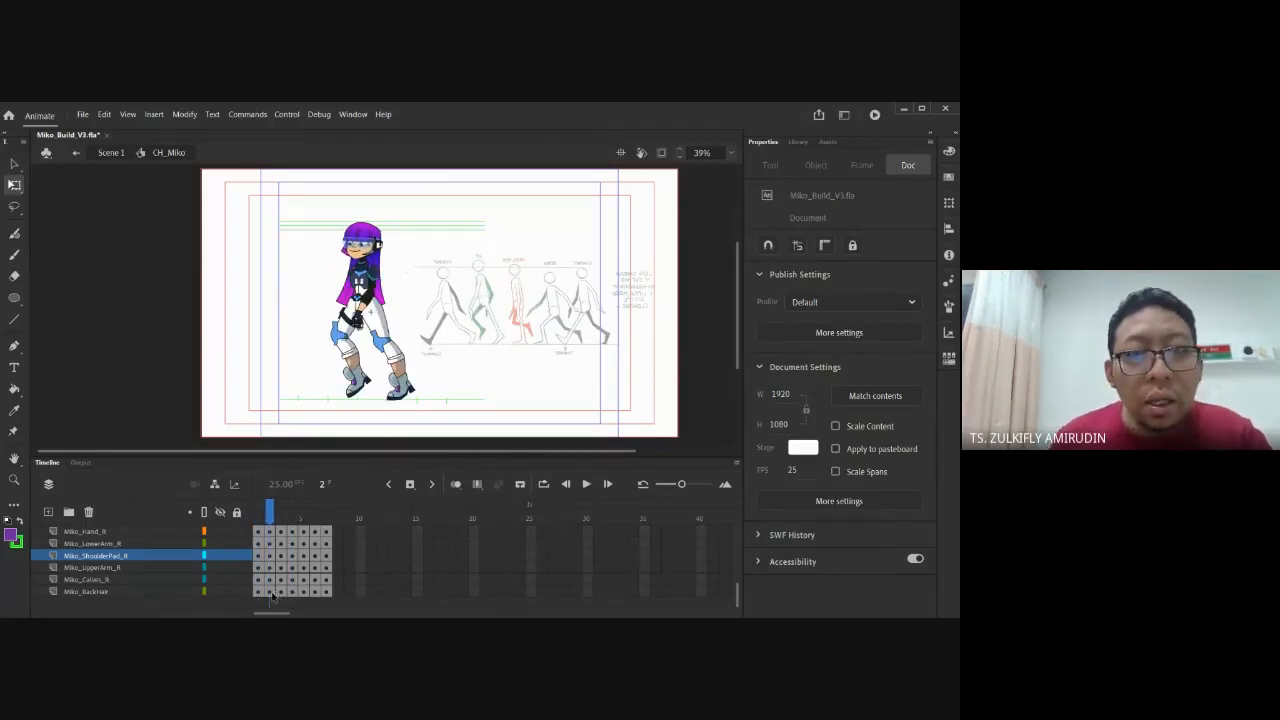
key("comma")
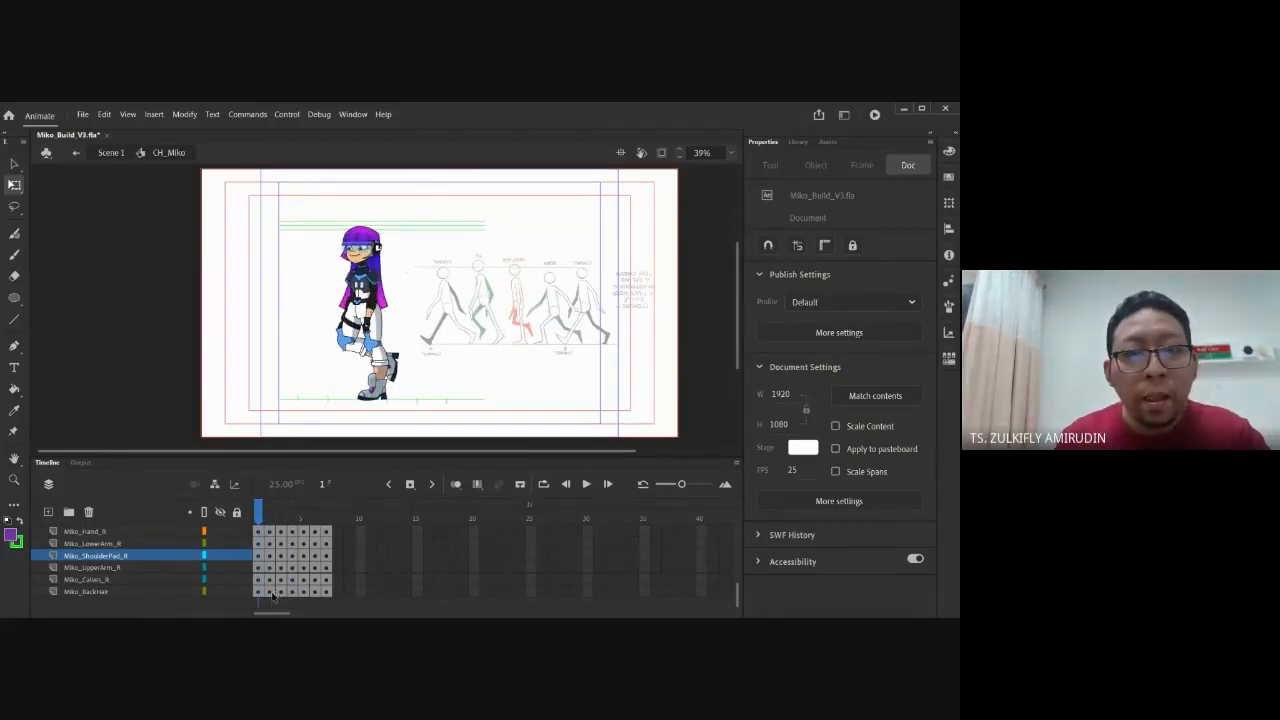
key("period")
key("period")
key("period")
key("period")
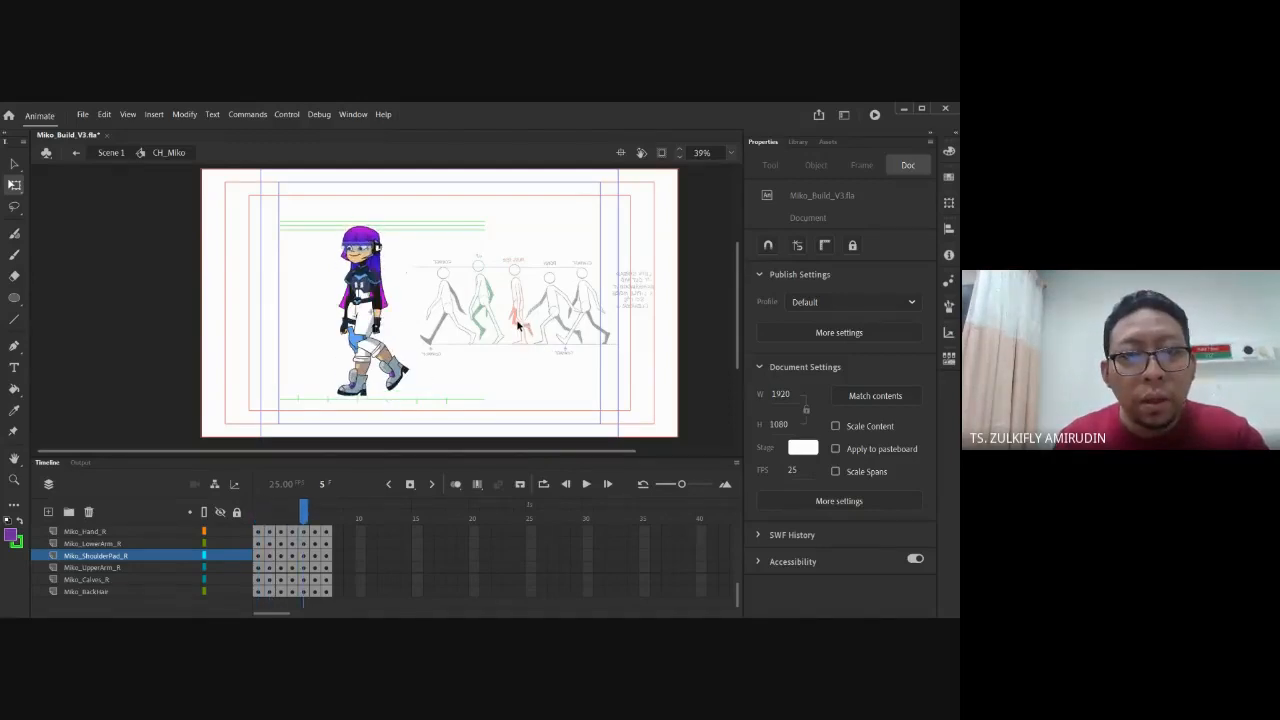
key("period")
key("comma")
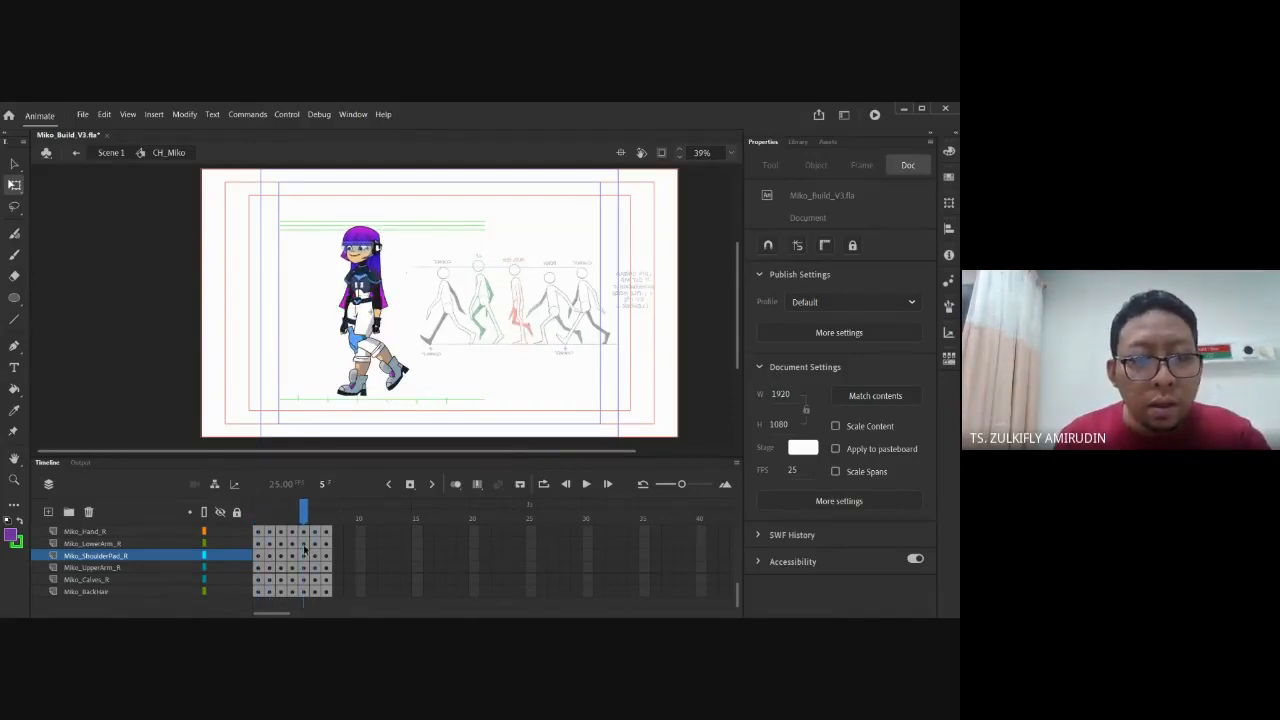
Insert one frame after the frame 5 pose on all of Miko's layers
left_click(315, 532)
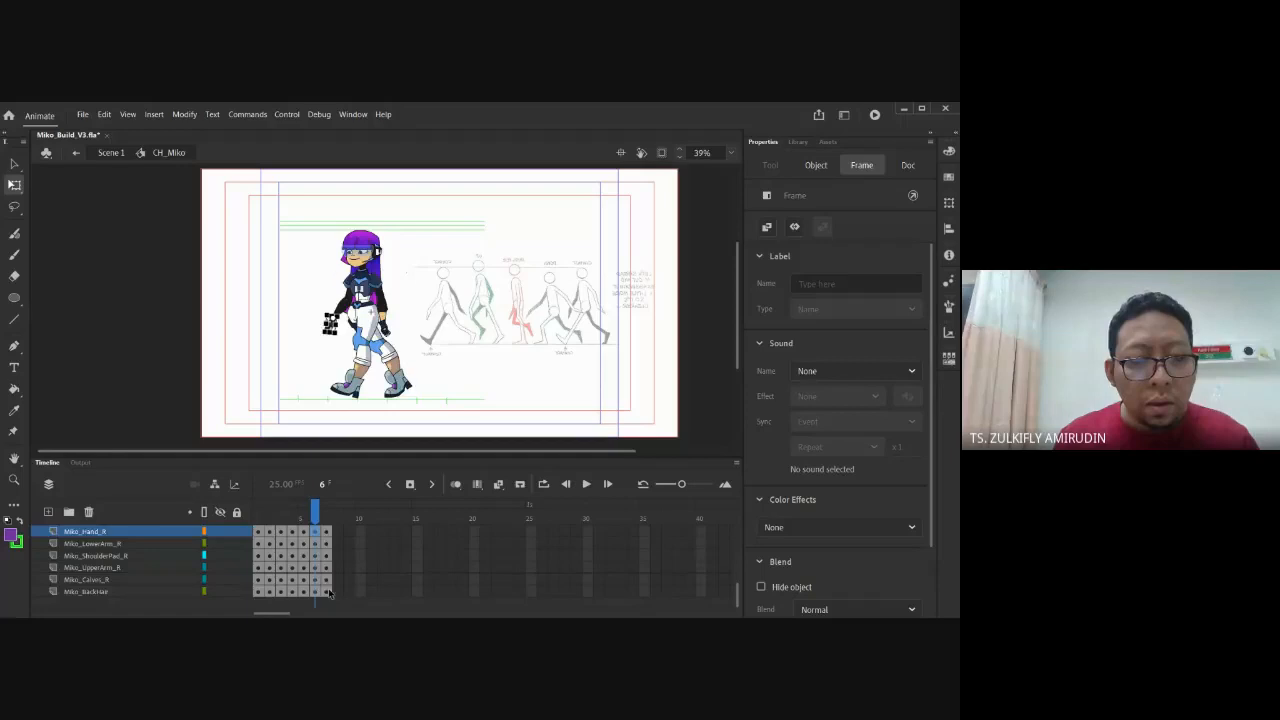
left_click(329, 593, "shift")
scroll(321, 546, "up", 5)
left_click(317, 533)
left_click(305, 534)
scroll(306, 545, "up", 2)
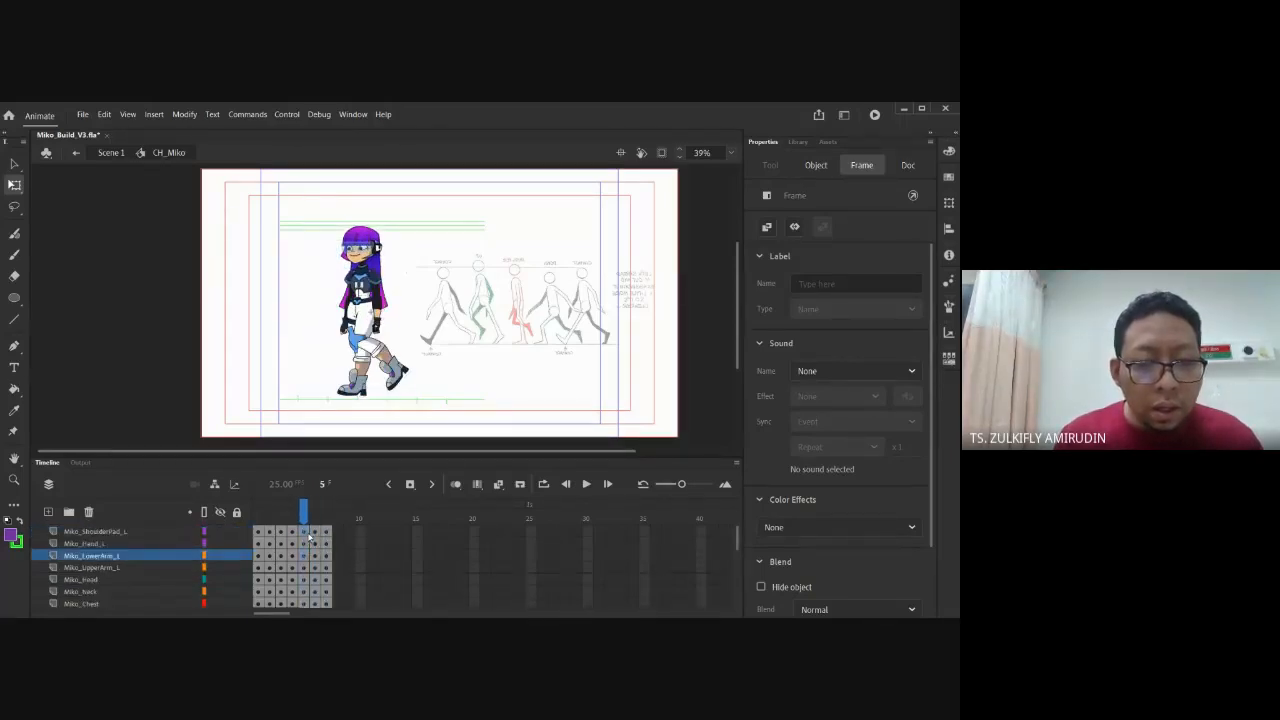
scroll(309, 545, "down", 4)
left_click(306, 592)
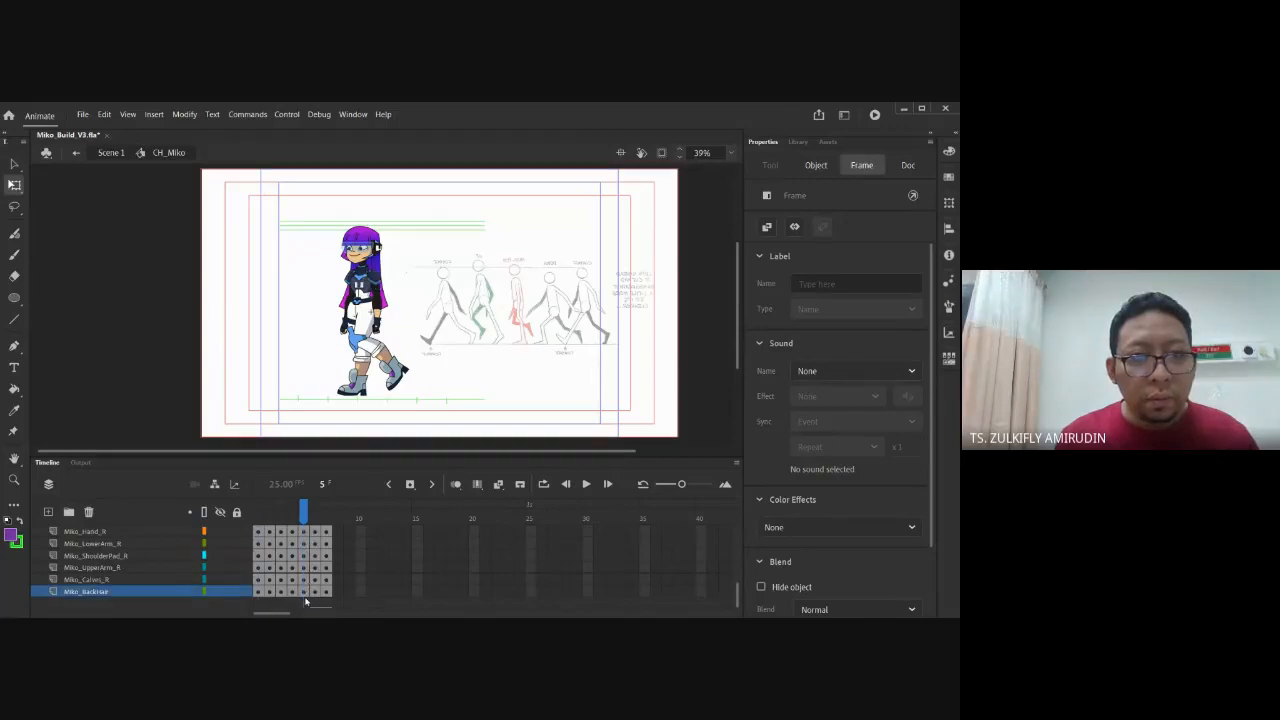
scroll(307, 560, "up", 5)
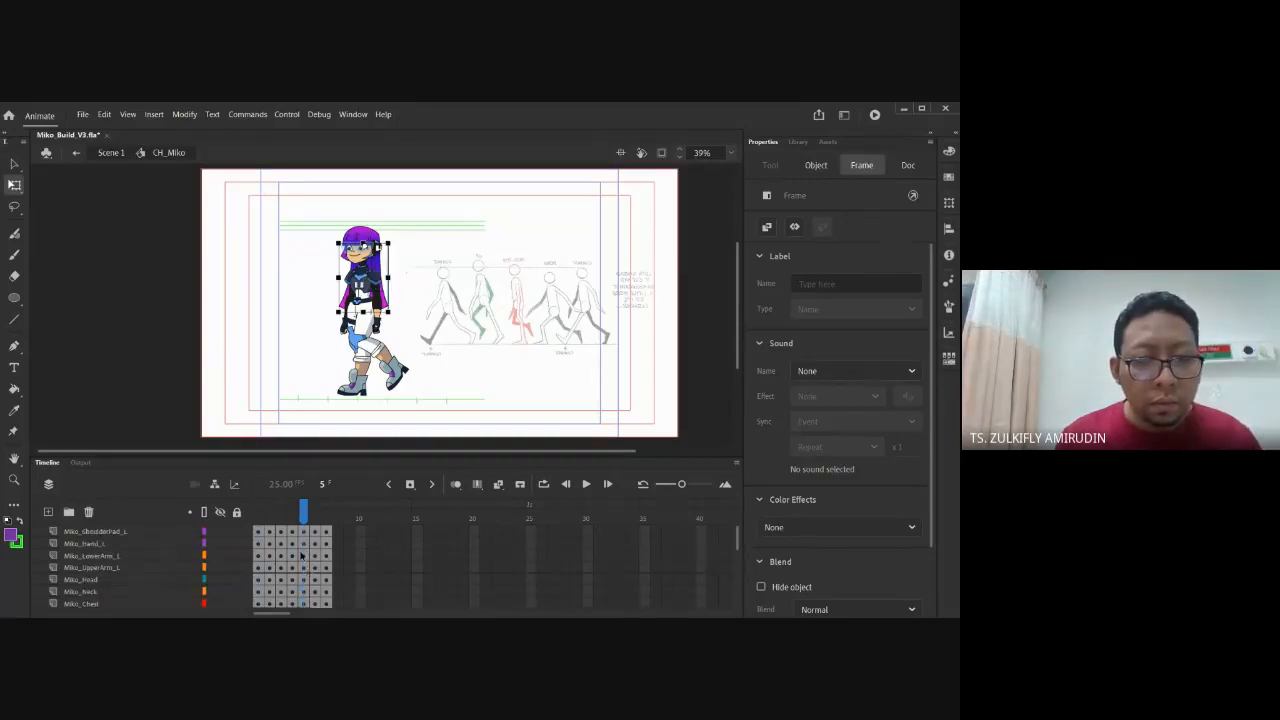
left_click(305, 536, "shift")
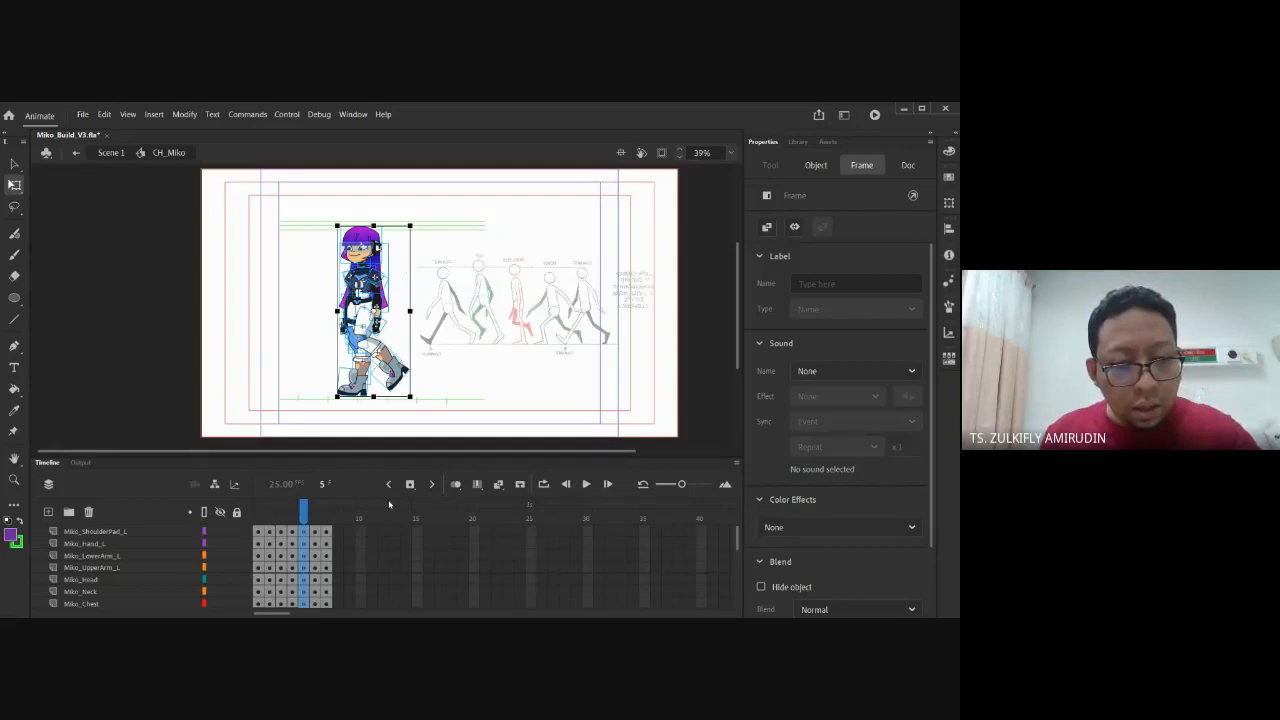
key("F5")
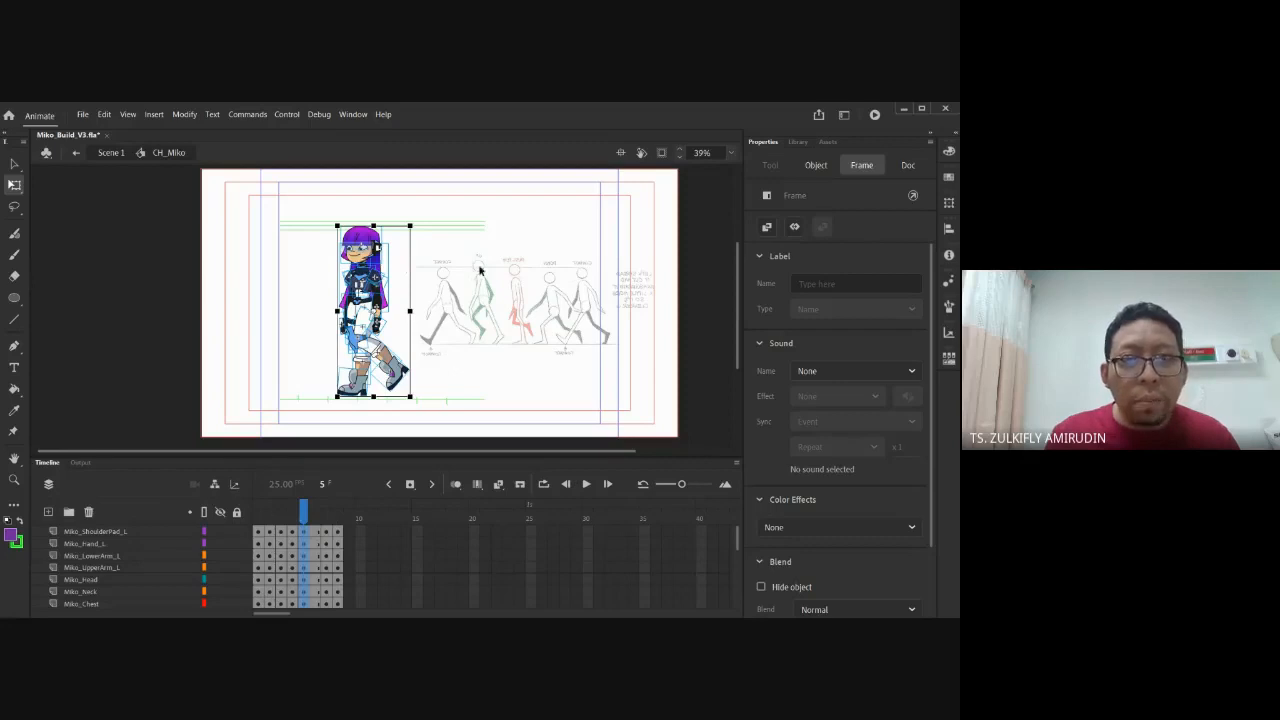
Convert frame 6 to keyframes on all of Miko's layers
left_click(317, 540)
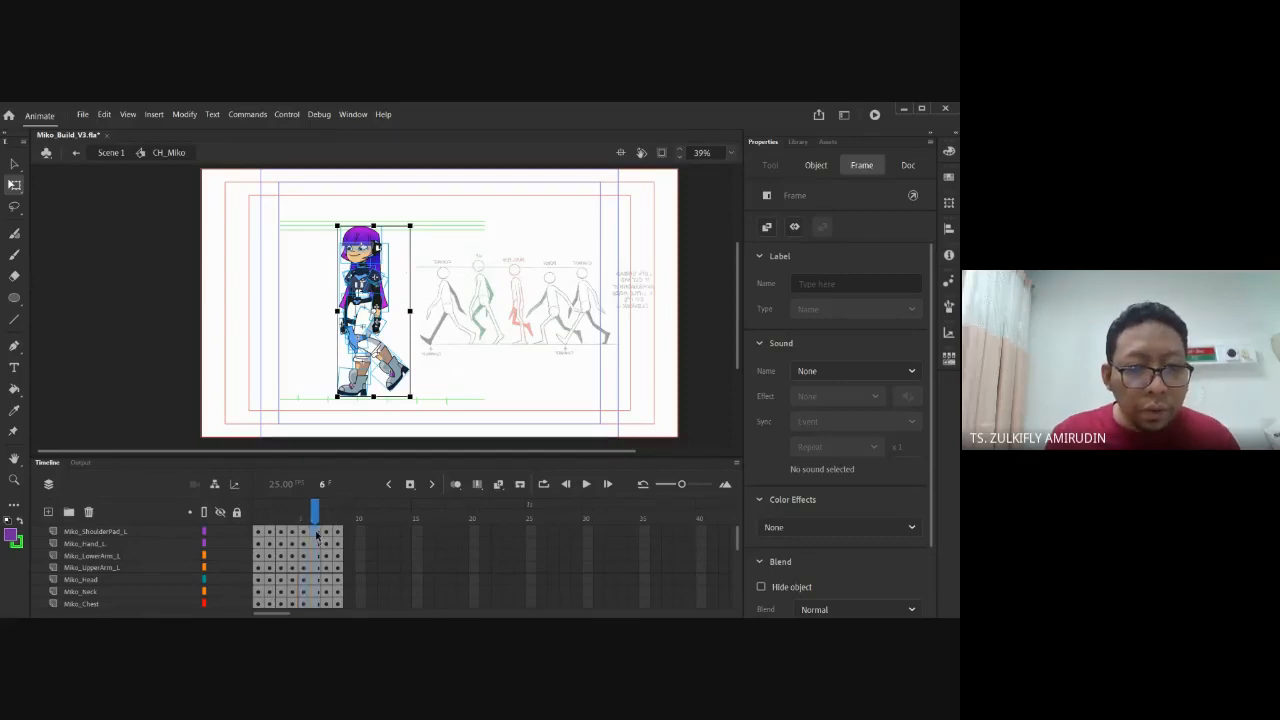
scroll(317, 540, "down", 4)
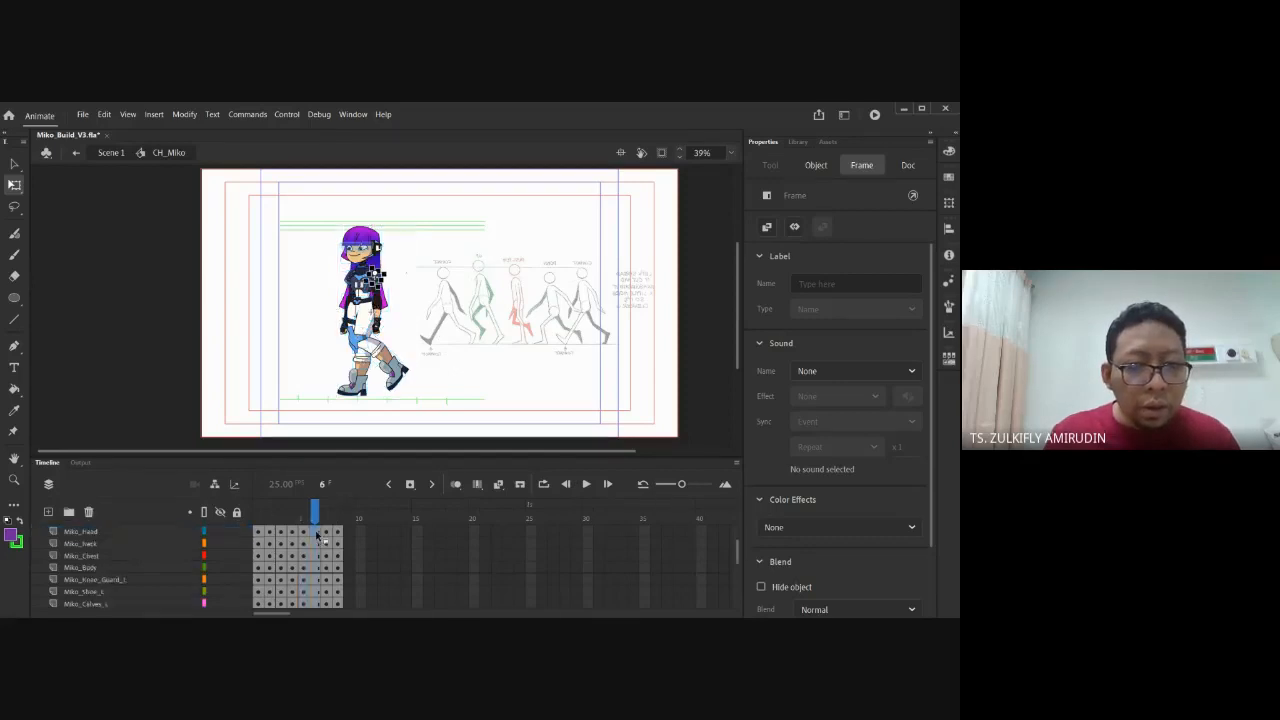
left_click(316, 591)
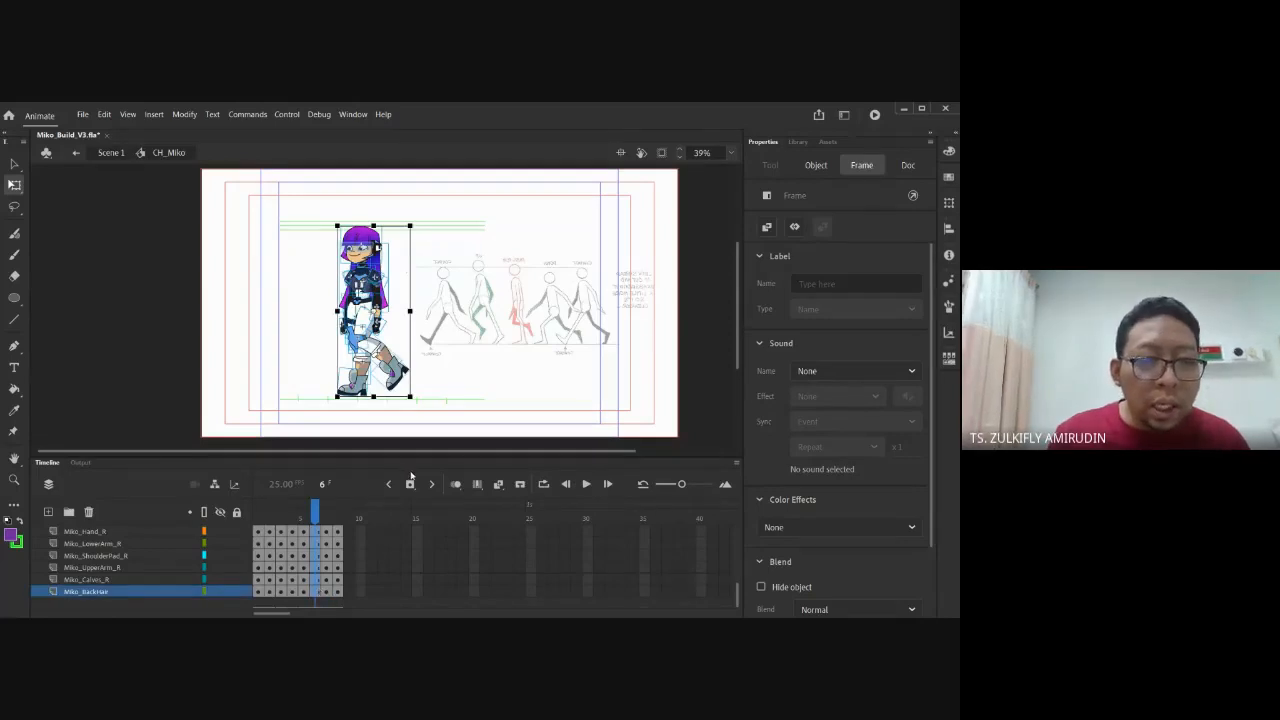
Copy the frame 2 keyframes of all Miko's layers onto frame 6
left_click(261, 519)
key("period")
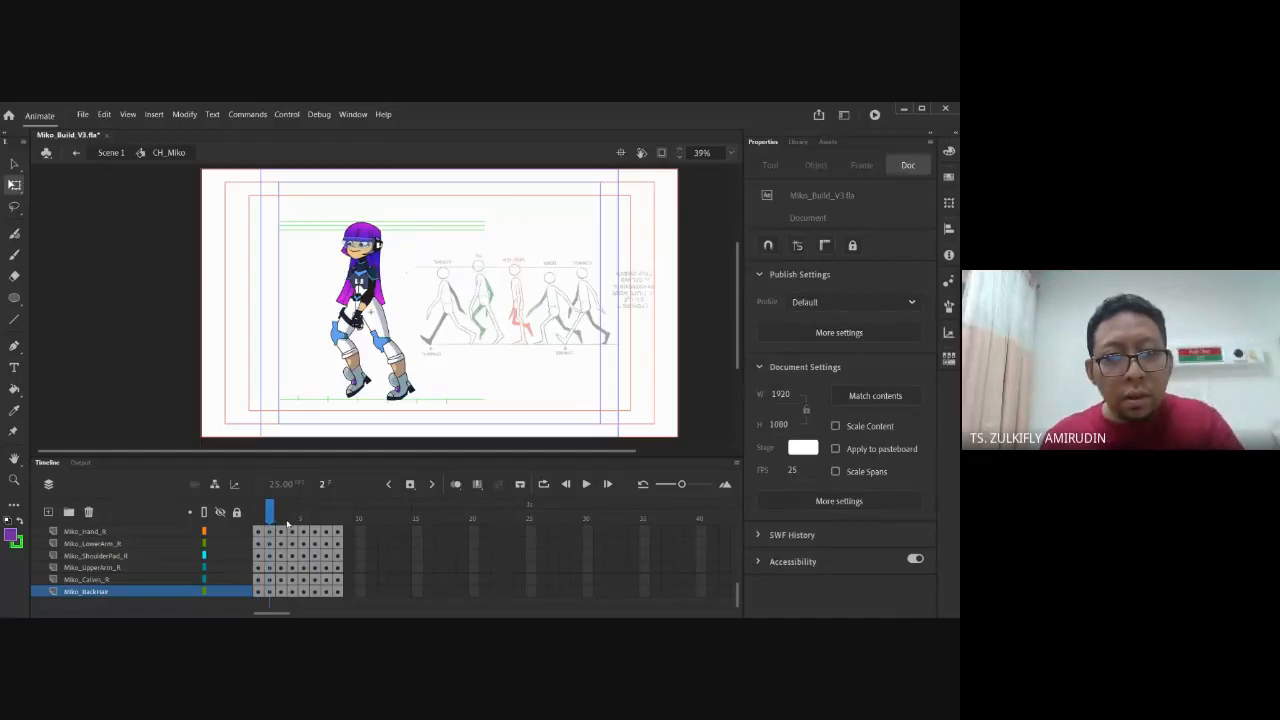
left_click(268, 592)
scroll(266, 560, "up", 5)
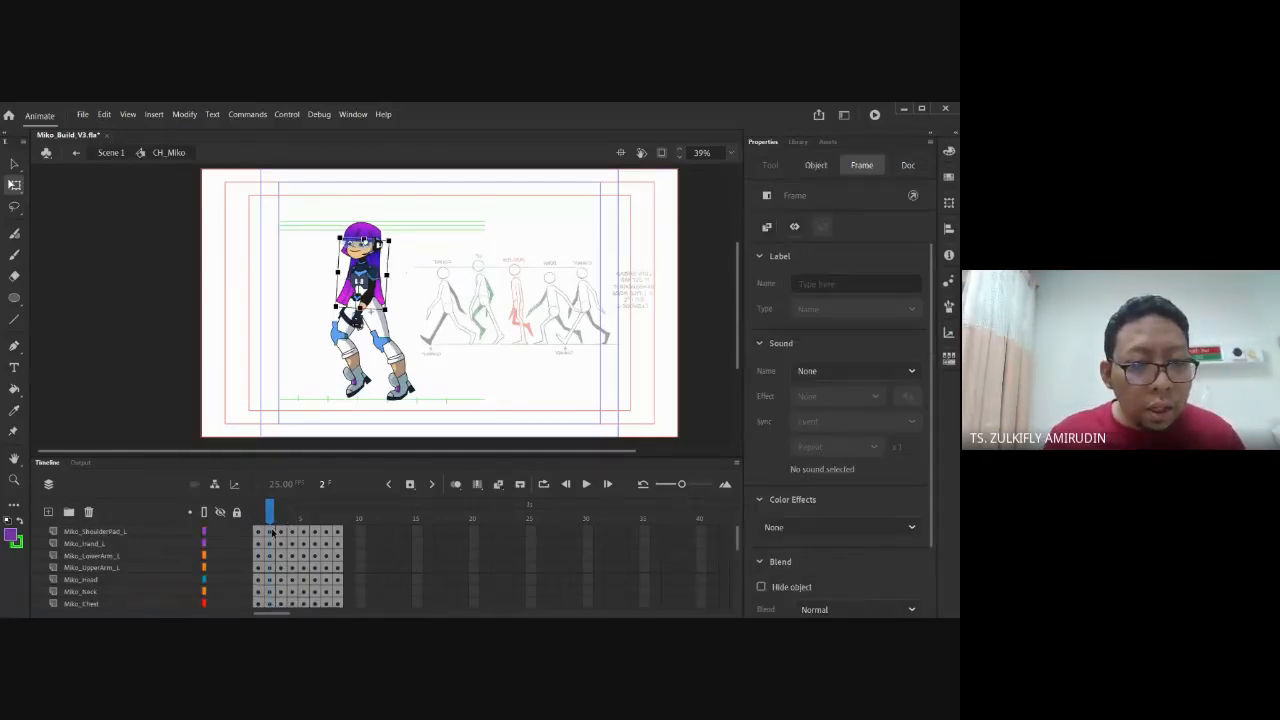
left_click(271, 532, "shift")
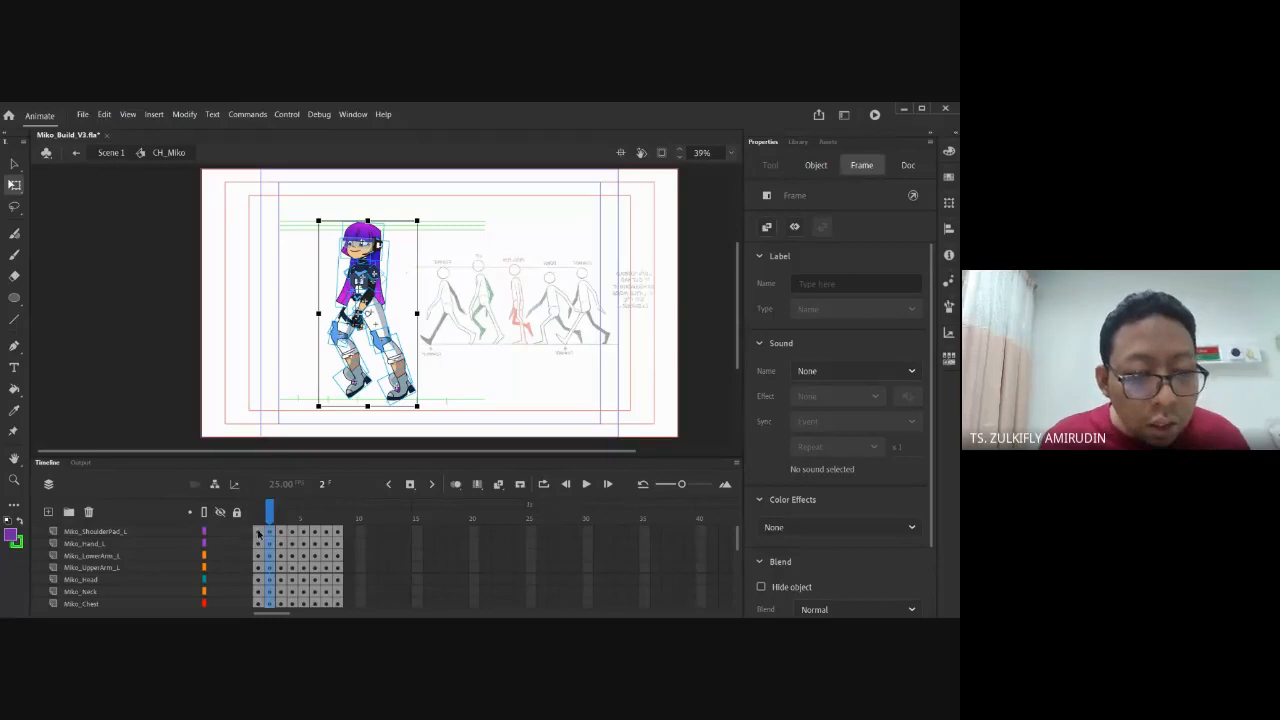
left_click_drag(270, 537, 315, 537)
Flip between frames 5 and 6 to compare the copied pose with the preceding one and the reference sketch
left_click(305, 537)
left_click(312, 537)
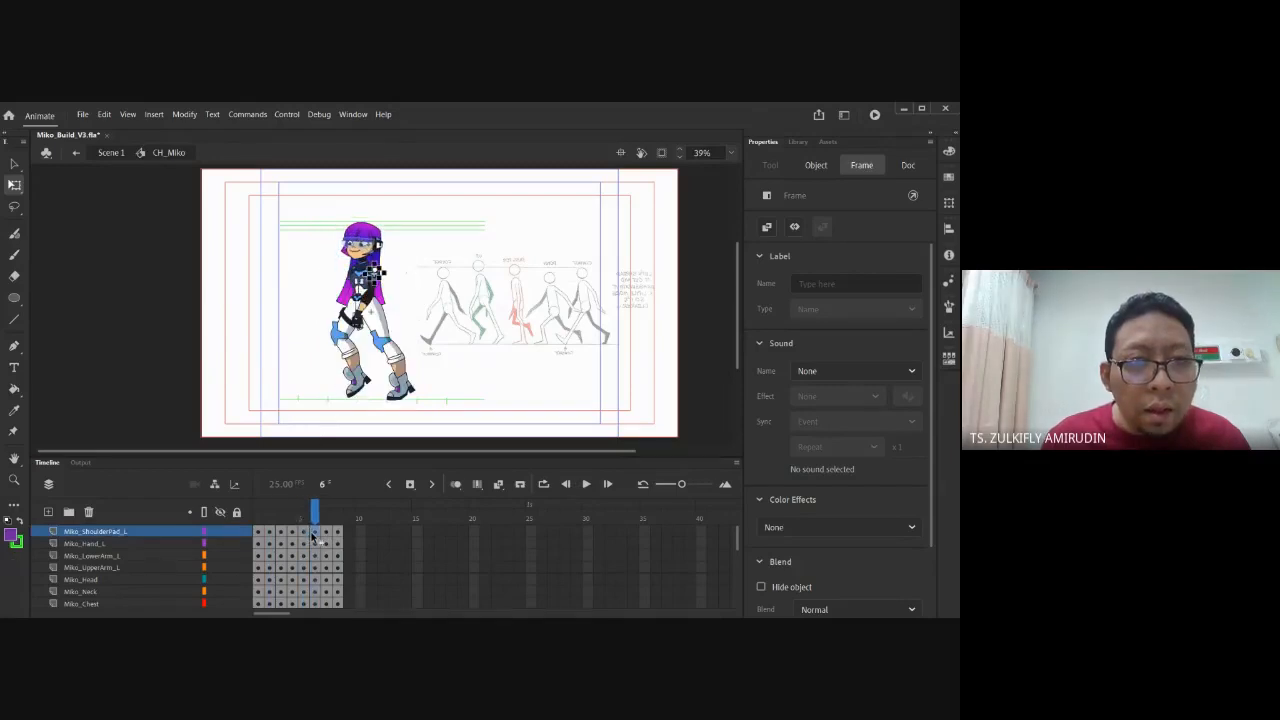
left_click(306, 537)
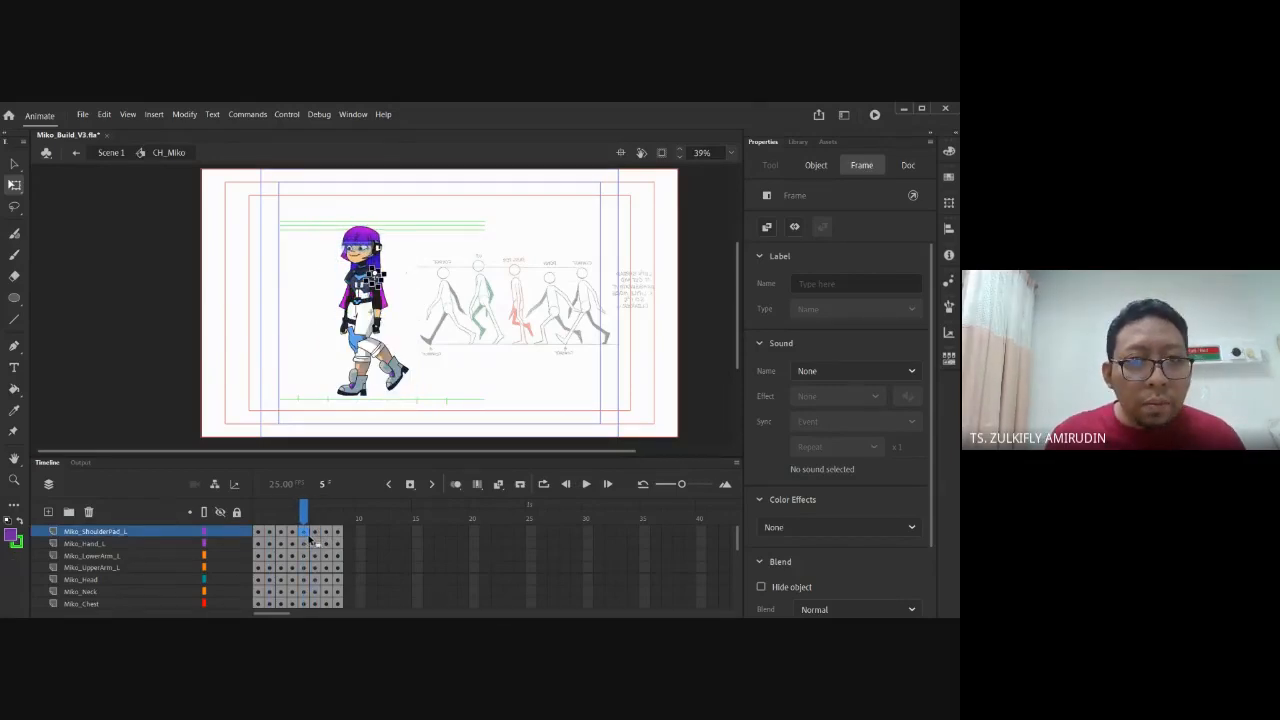
left_click(317, 540)
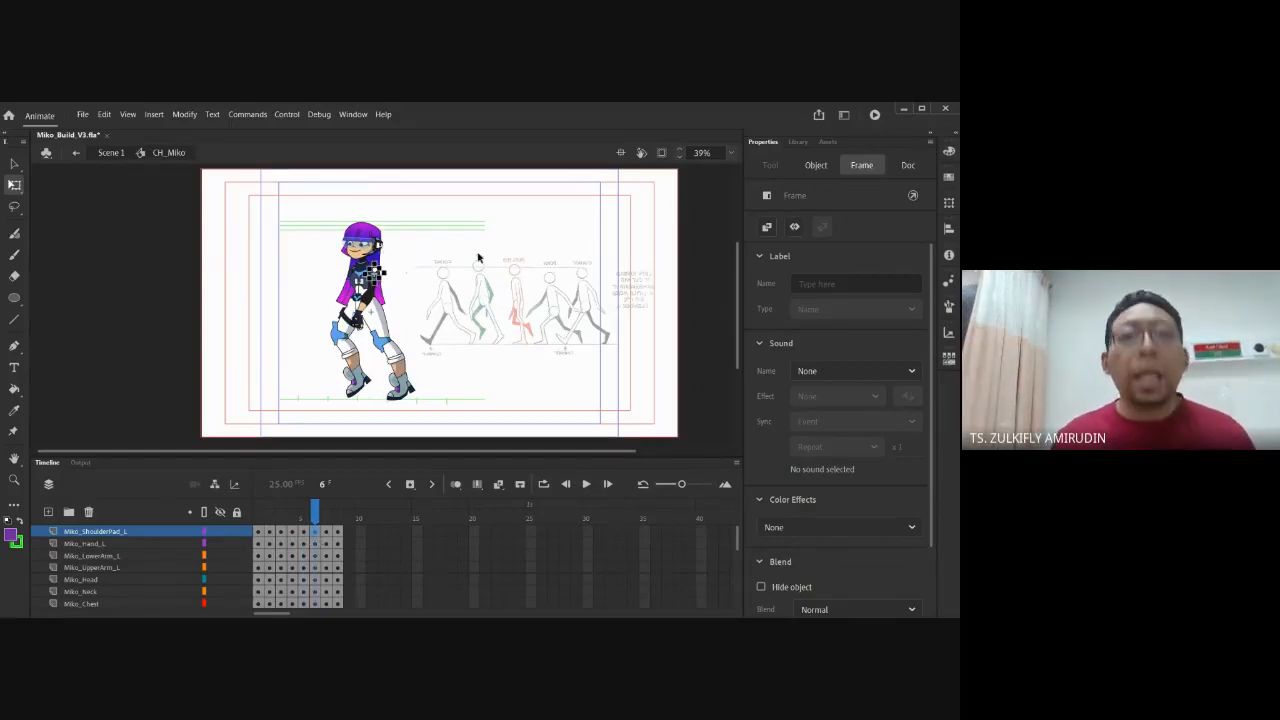
left_click(434, 302)
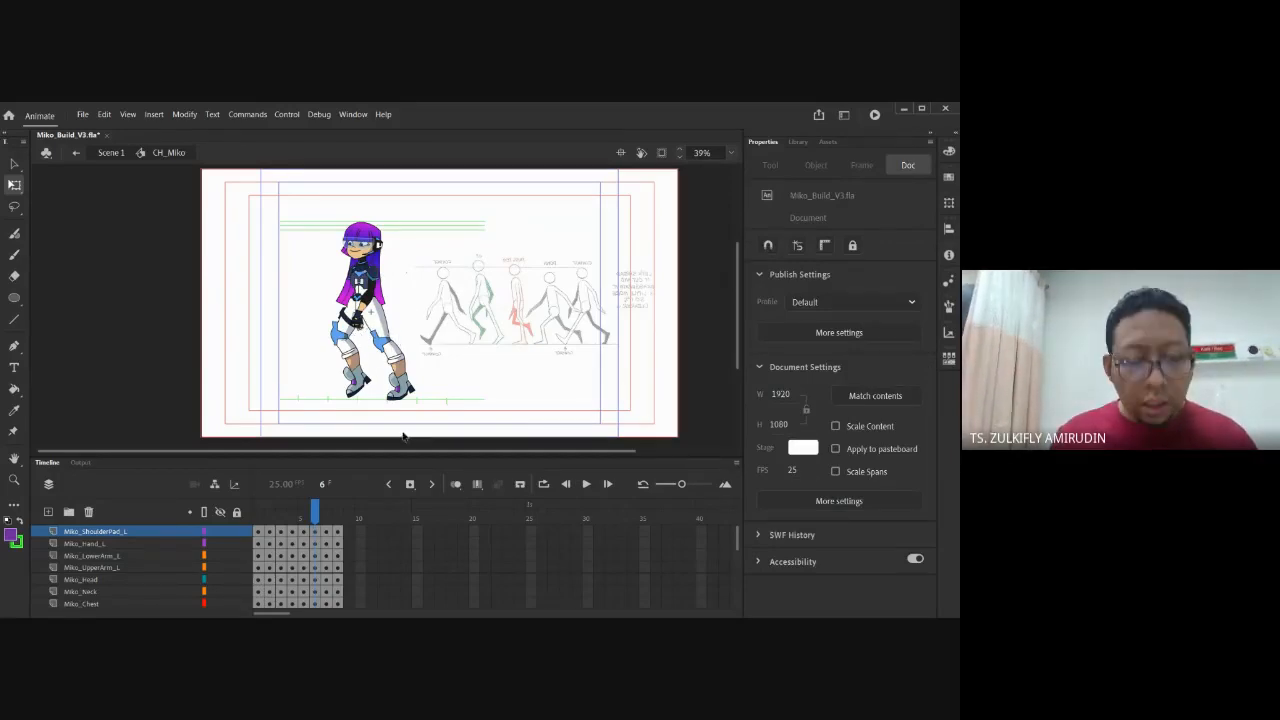
key("comma")
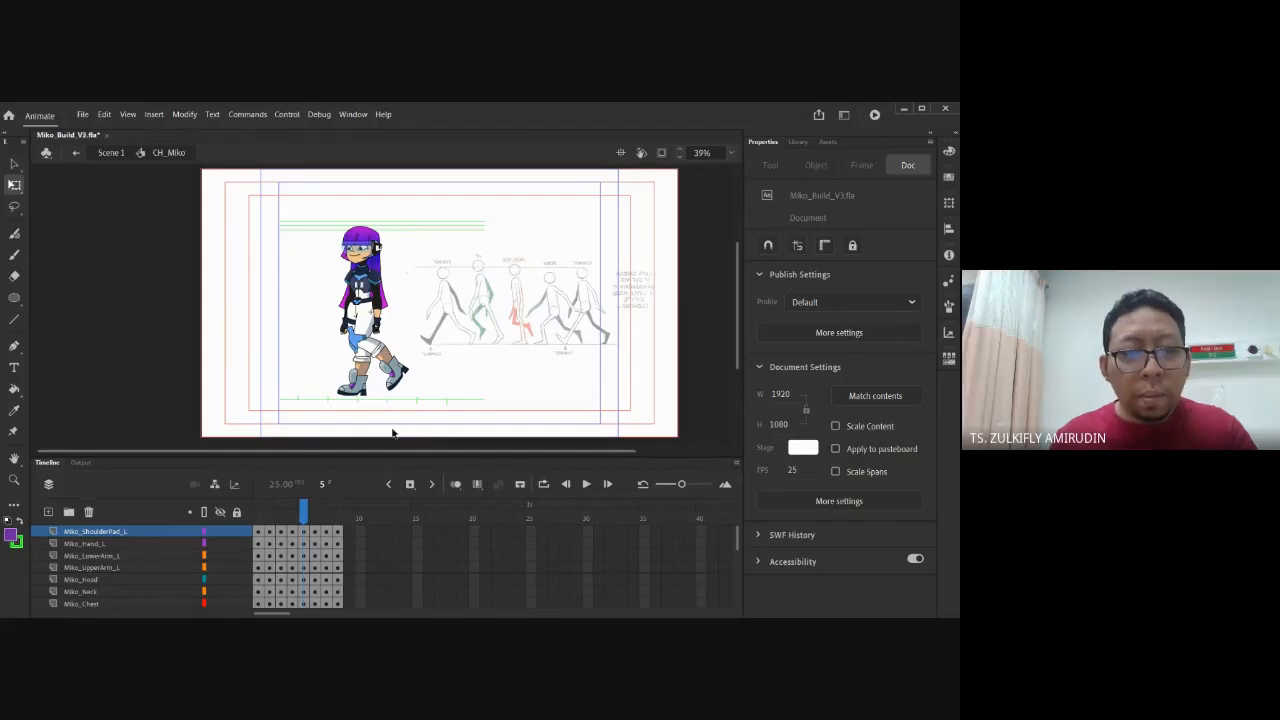
key("period")
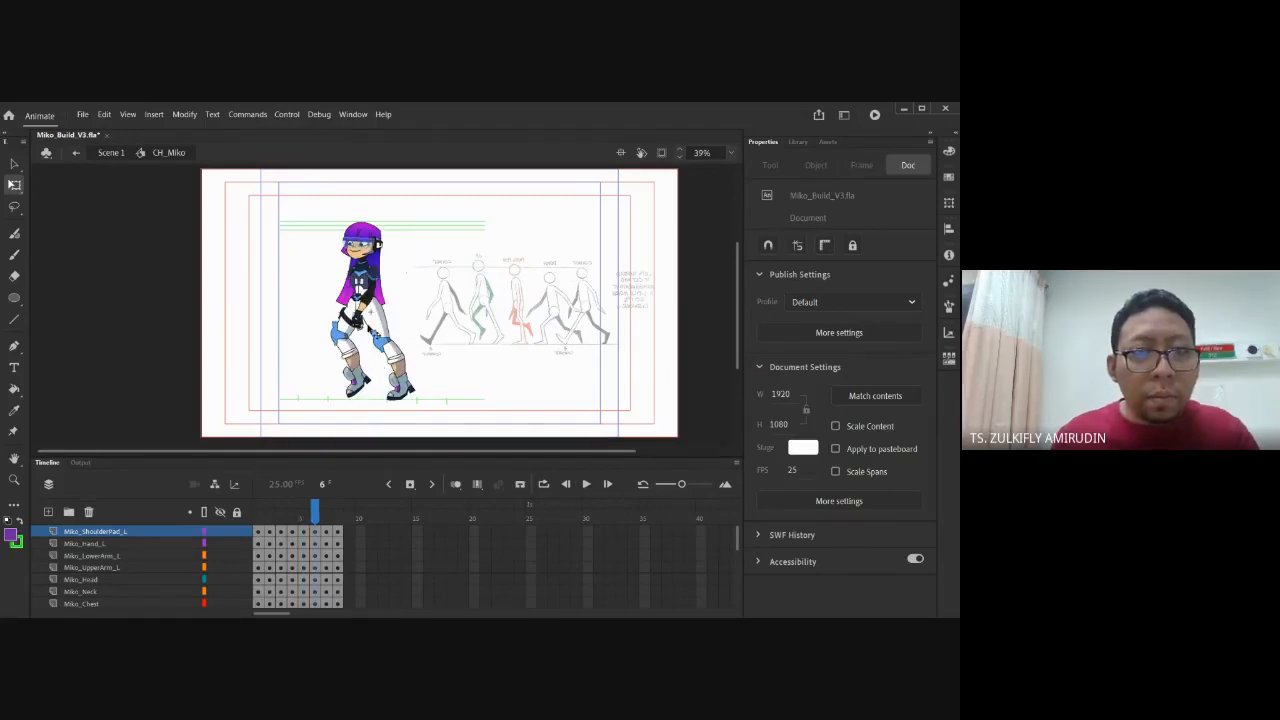
Clear the frame 6 keyframes on Miko's right knee guard, right thigh and right shoe layers
left_click(352, 340)
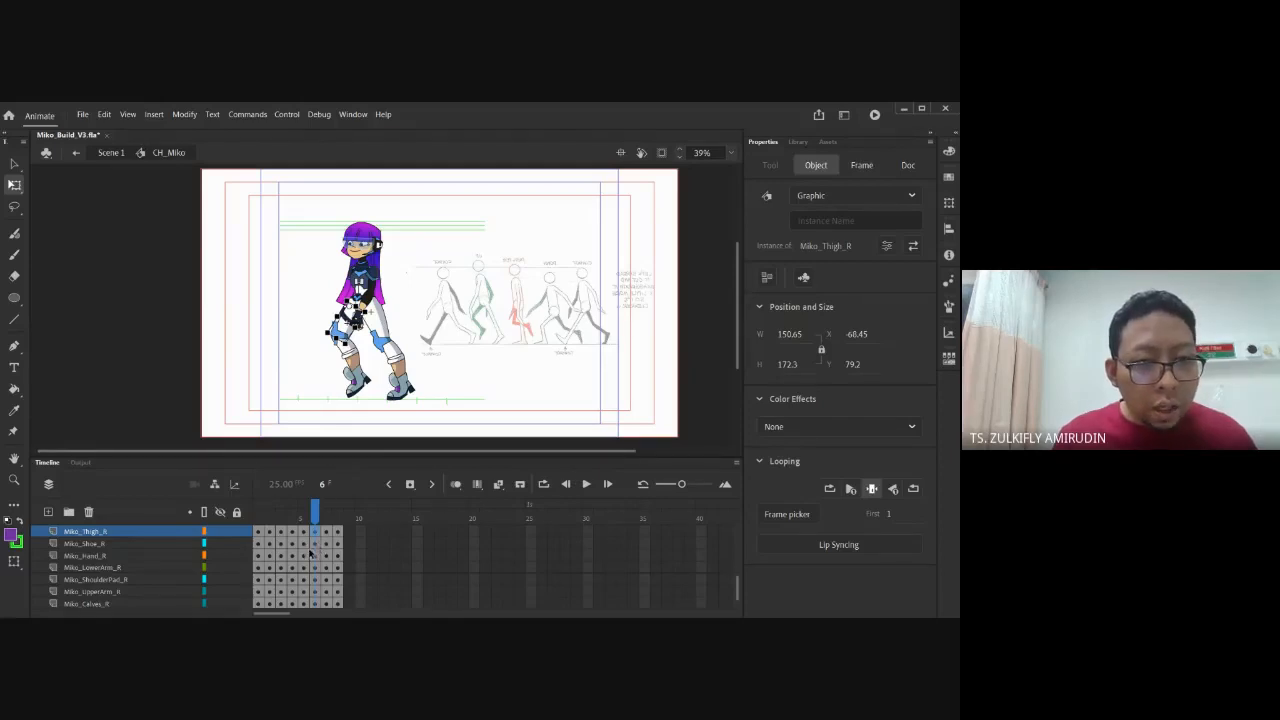
scroll(313, 547, "up", 1)
scroll(311, 545, "up", 1)
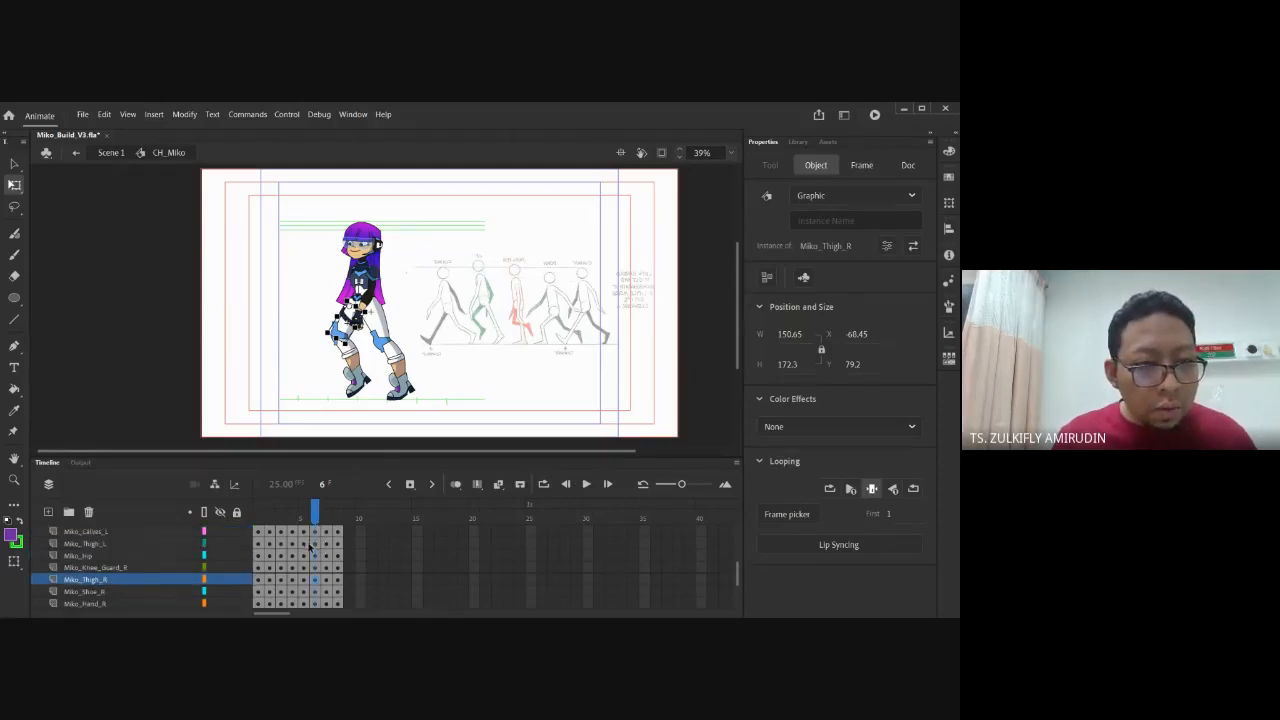
left_click(316, 537)
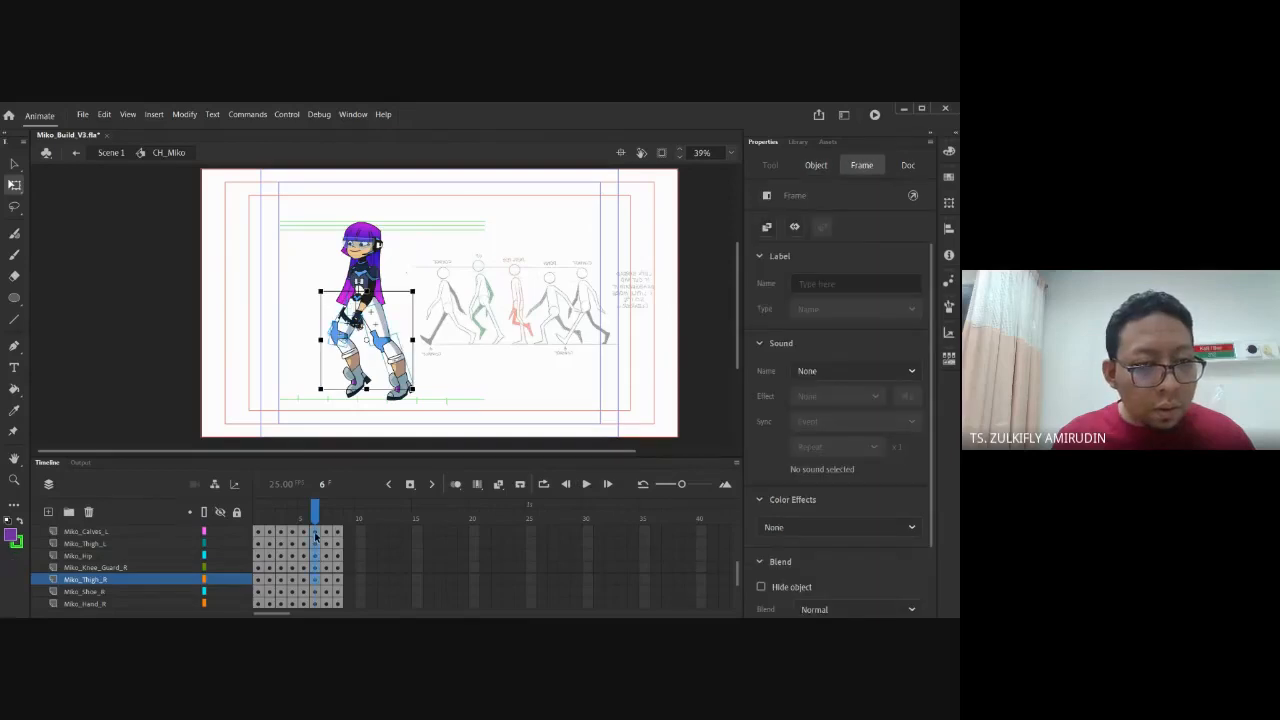
left_click(316, 531)
left_click(316, 543)
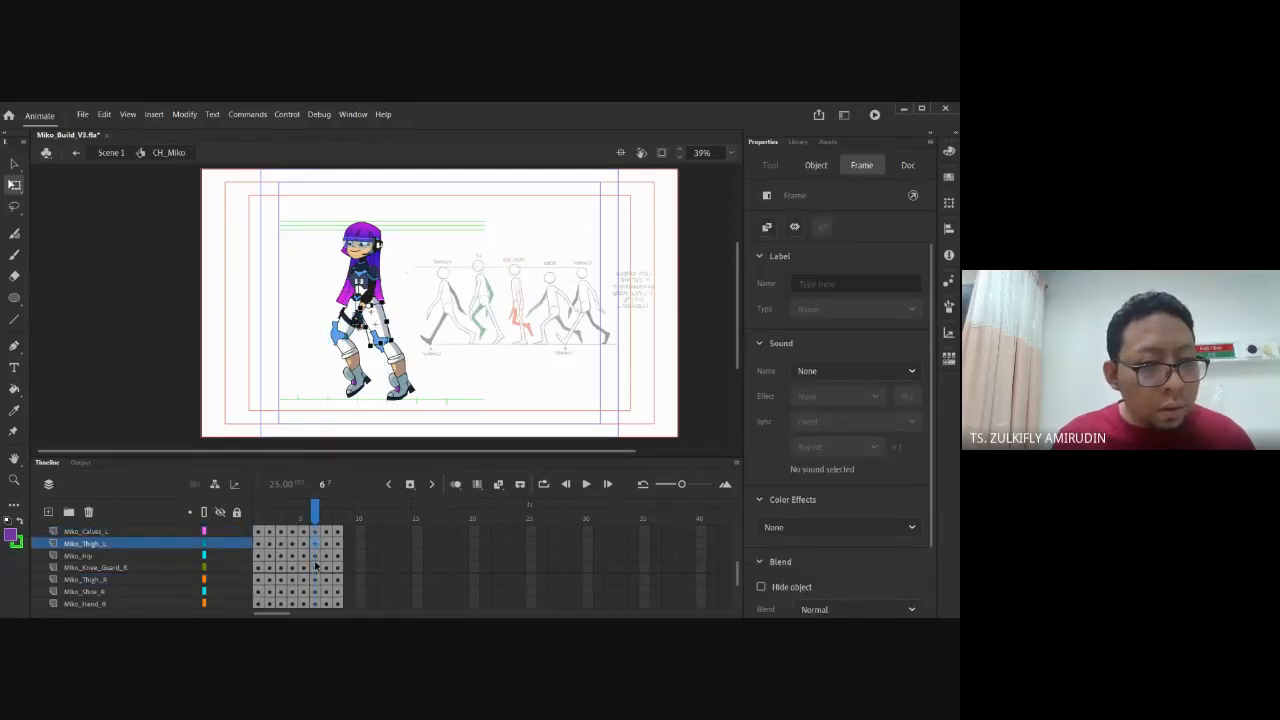
left_click(316, 567)
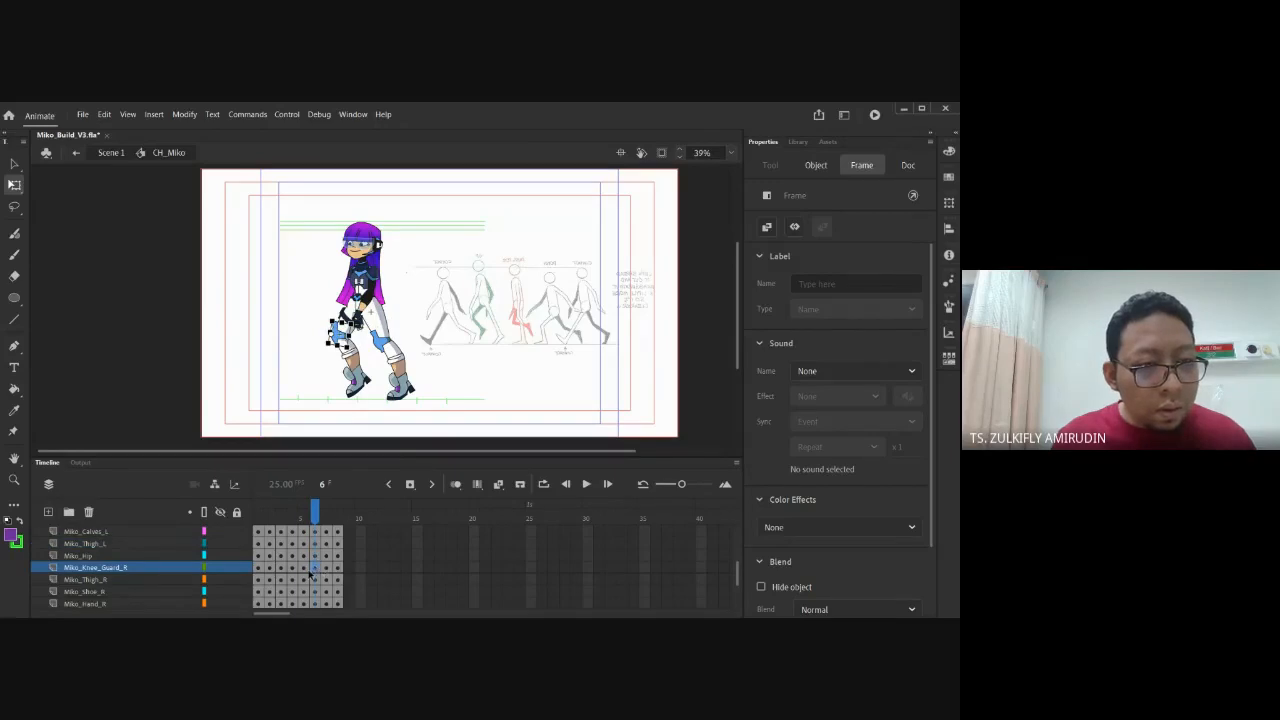
left_click(316, 591)
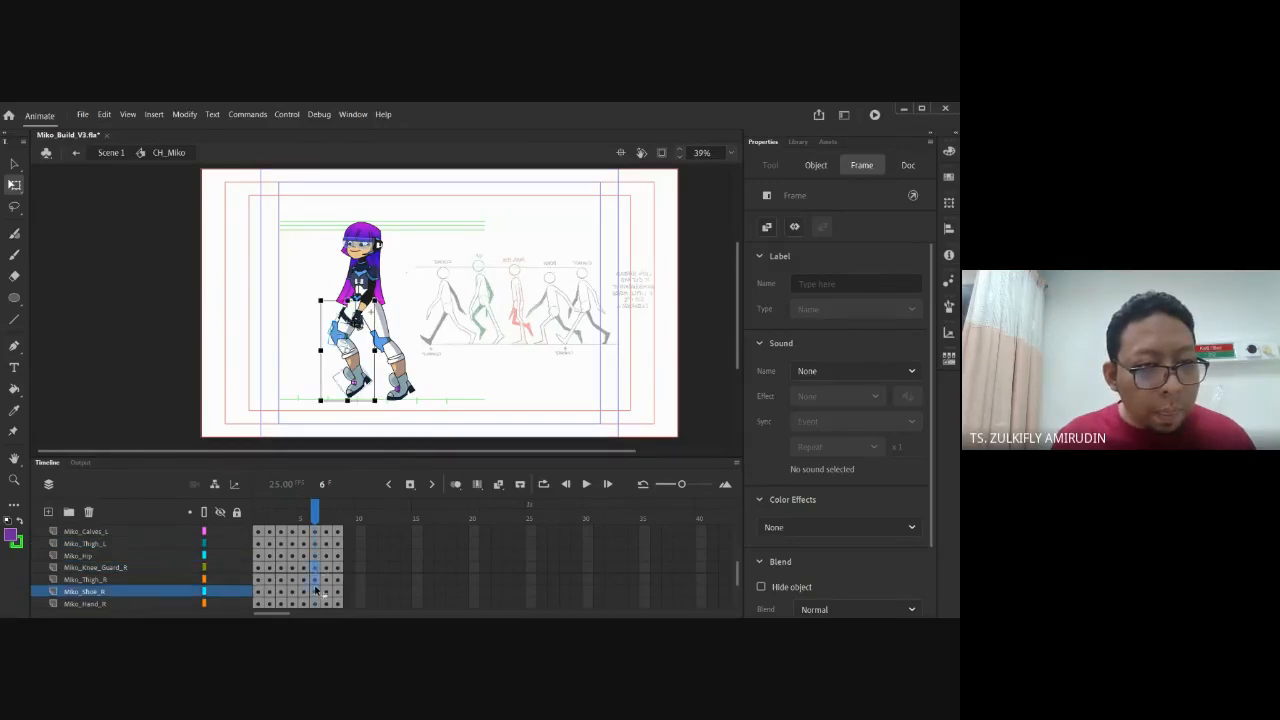
right_click(316, 574)
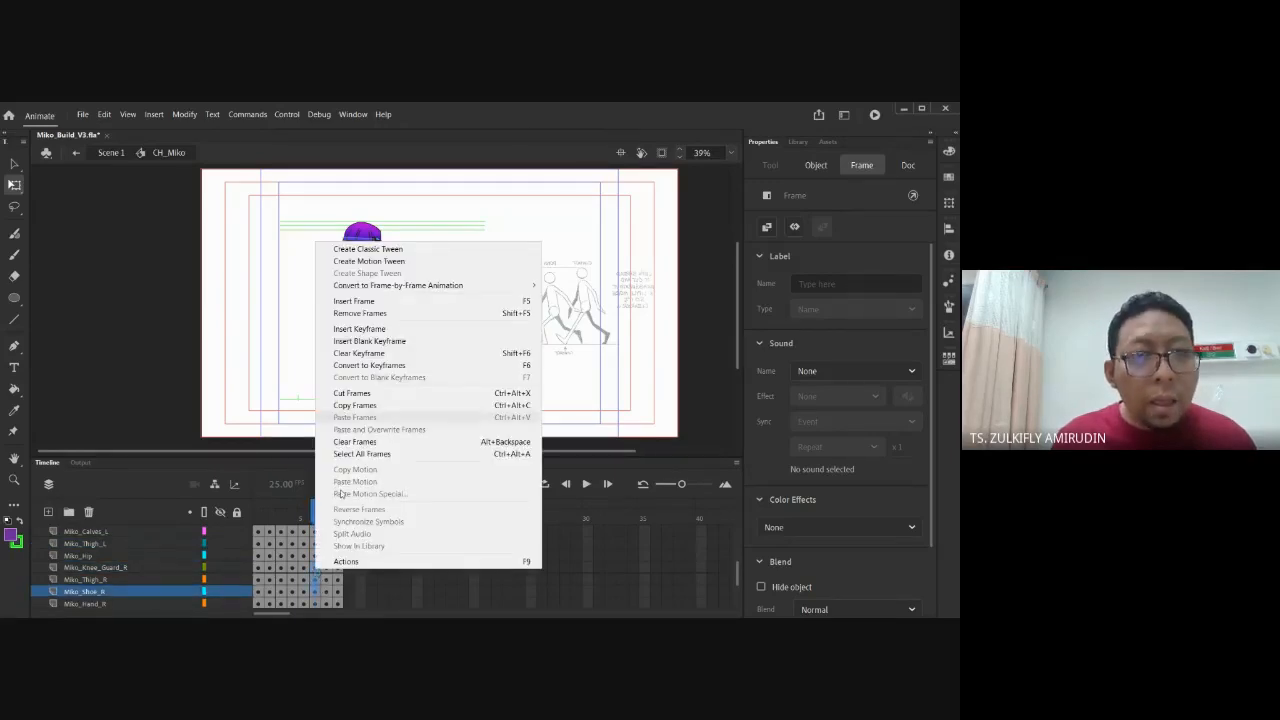
left_click(380, 353)
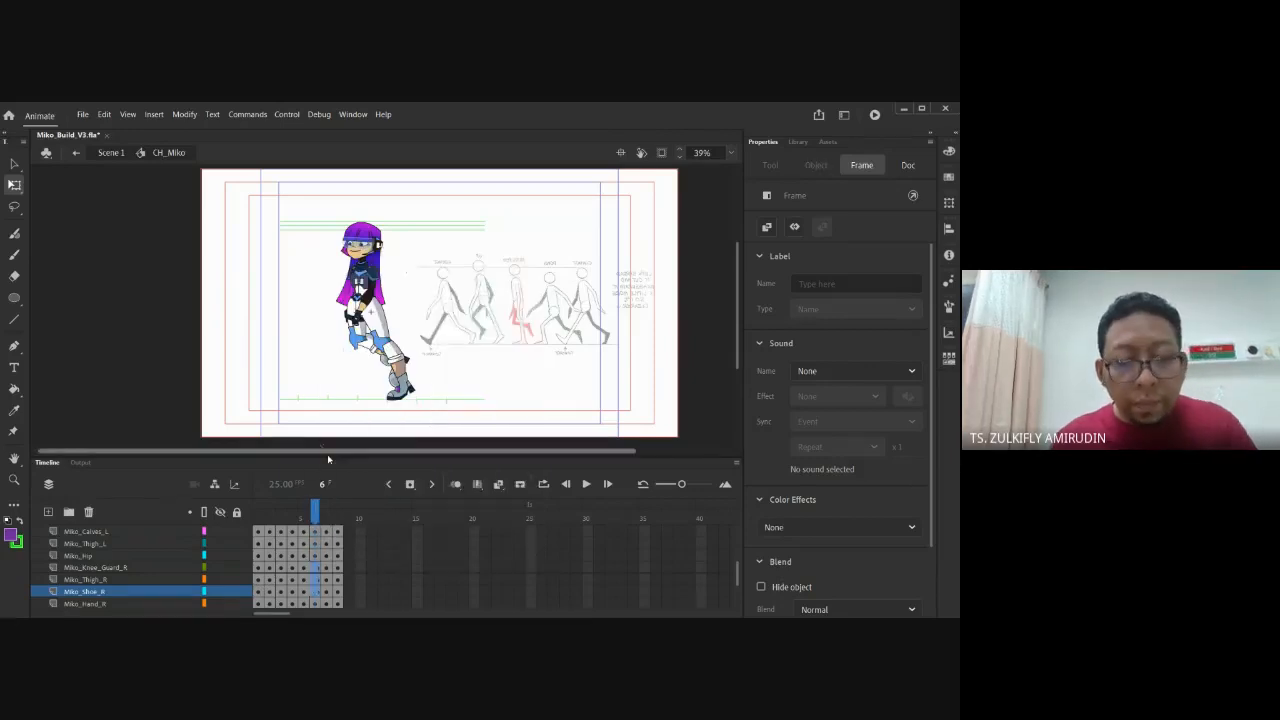
Compare the right leg at frames 5 and 6, and convert frame 6 of the right knee guard, thigh and shoe to keyframes
key("comma")
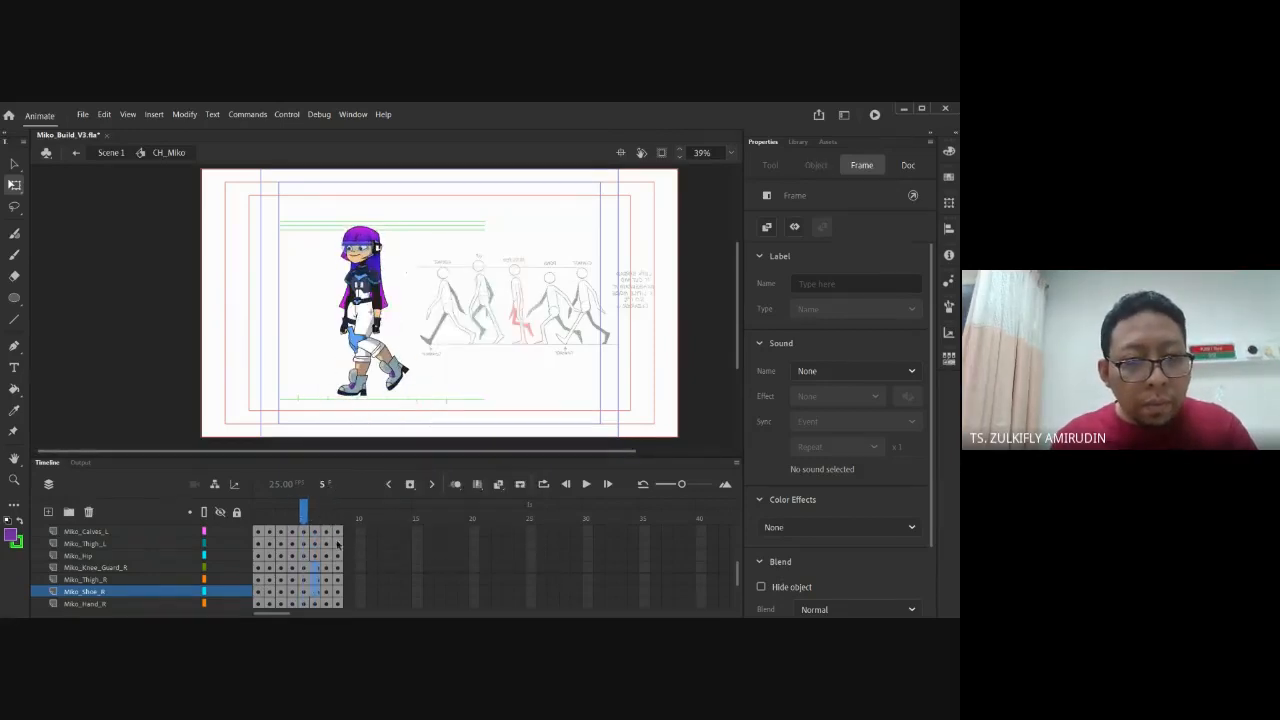
left_click(303, 580)
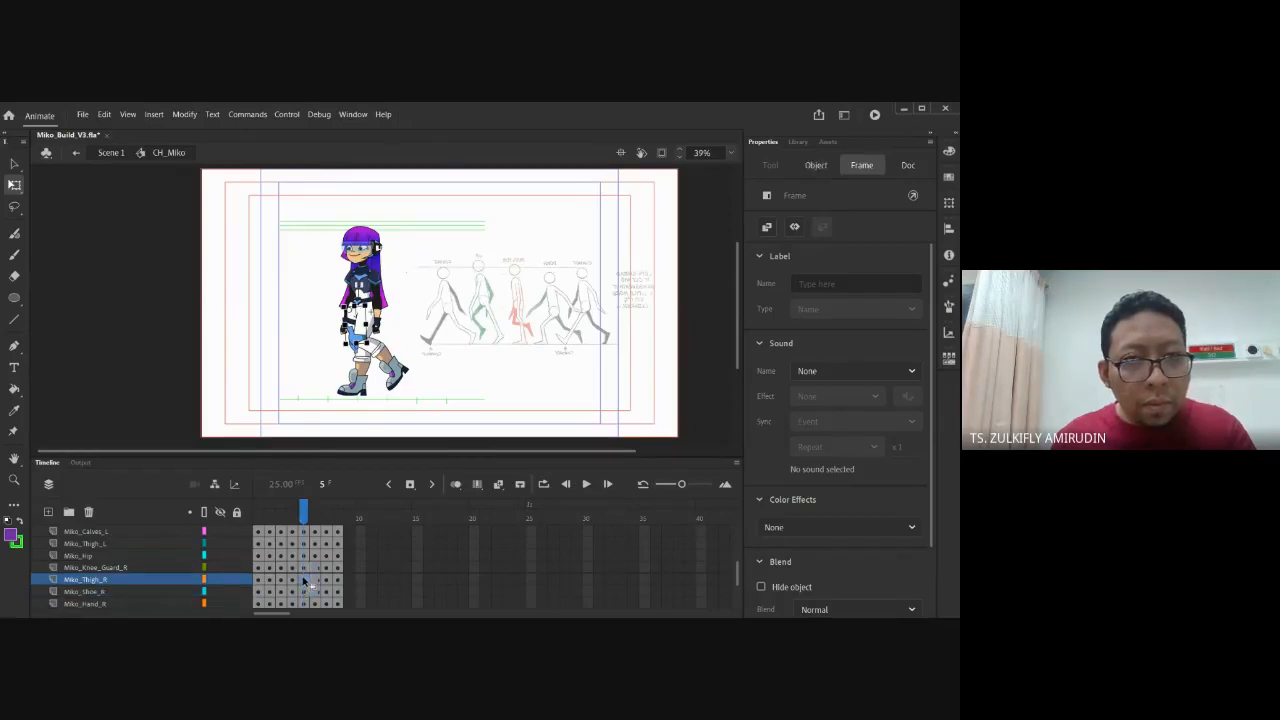
key("period")
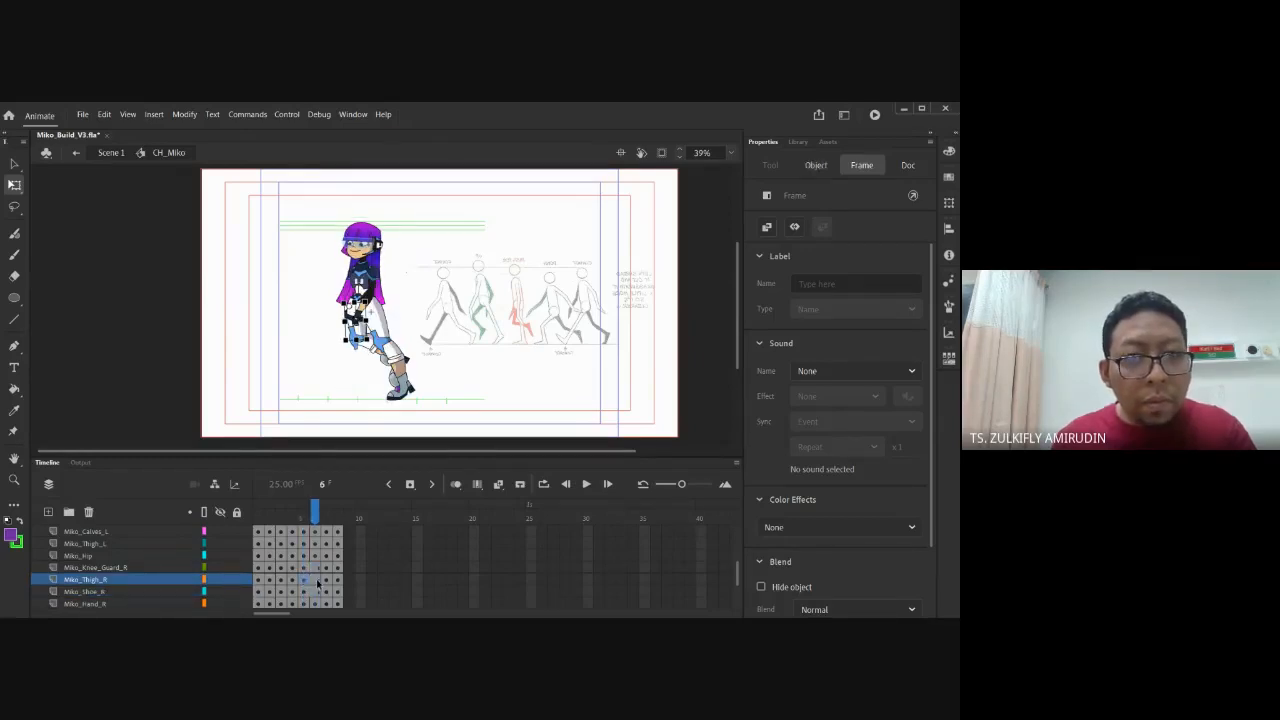
left_click(319, 582)
left_click(303, 580)
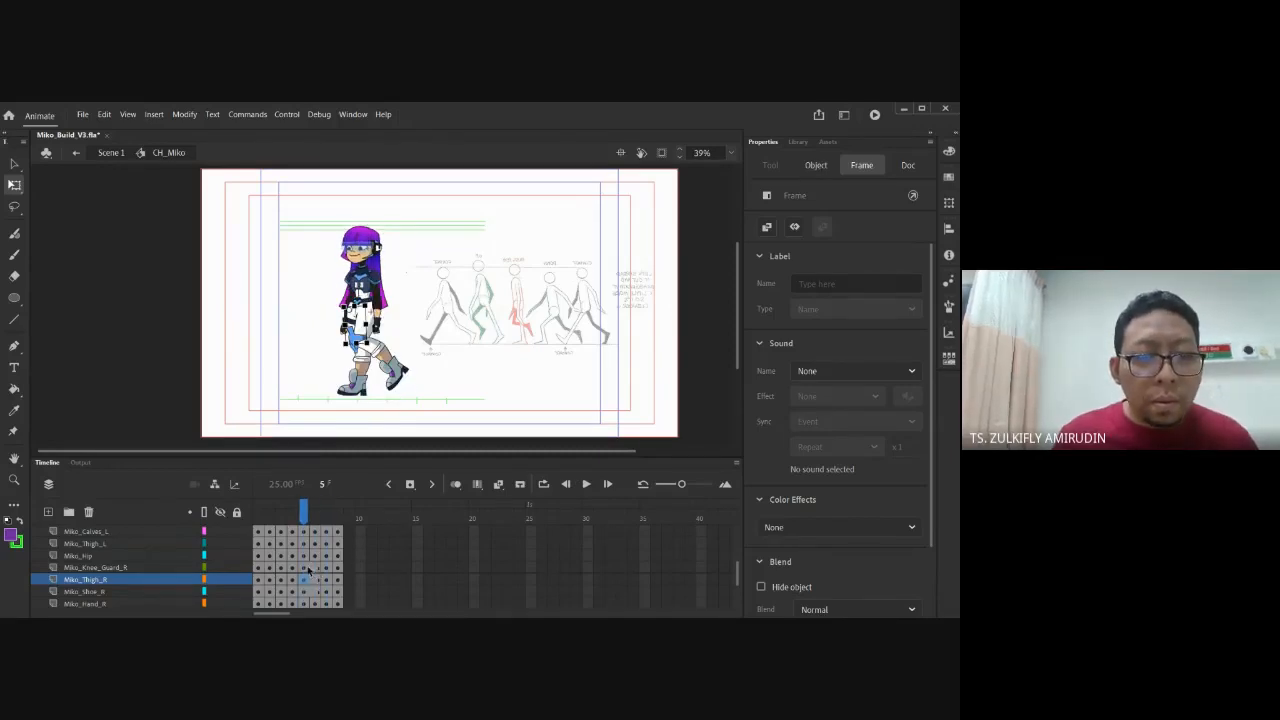
left_click(319, 568)
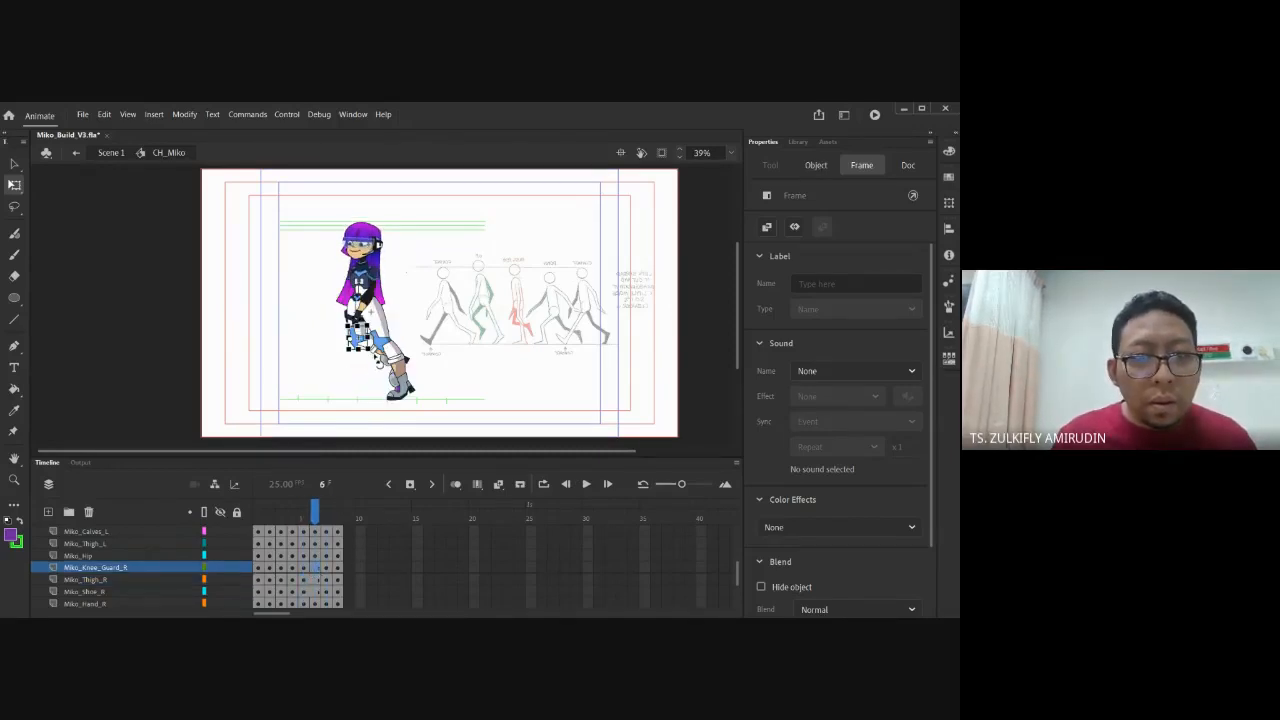
left_click(378, 356)
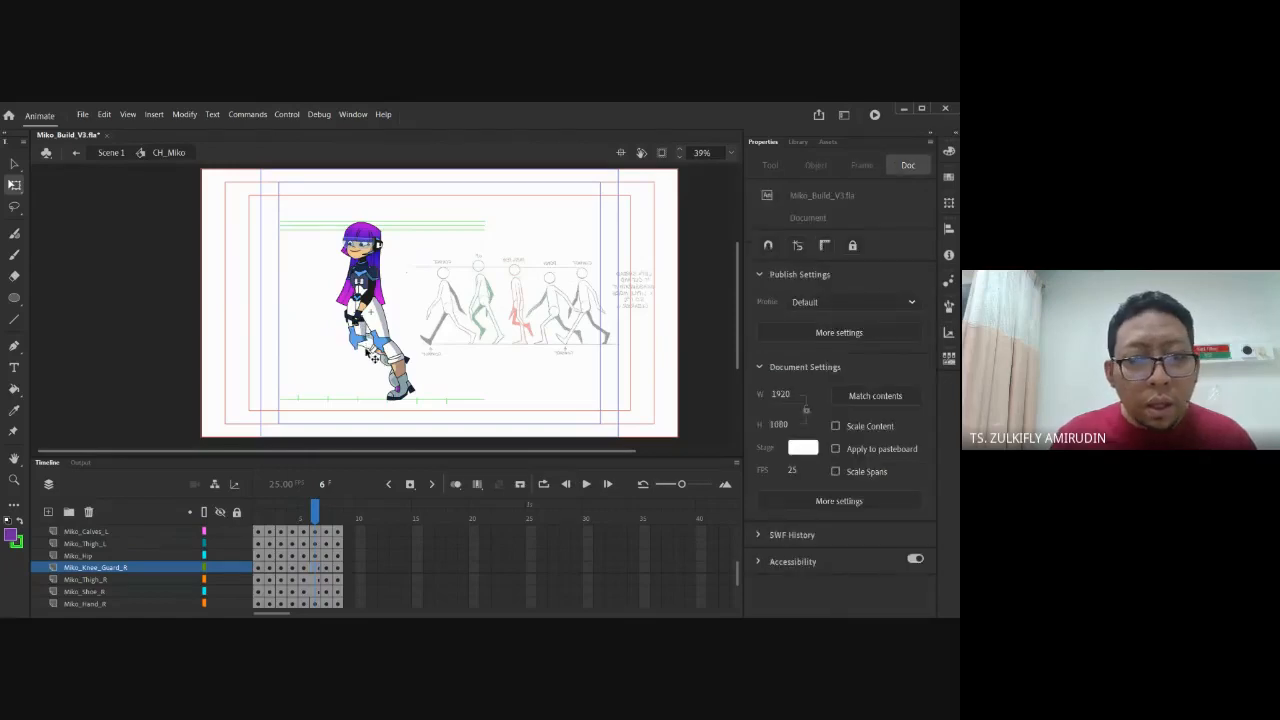
left_click(315, 568)
left_click(320, 592)
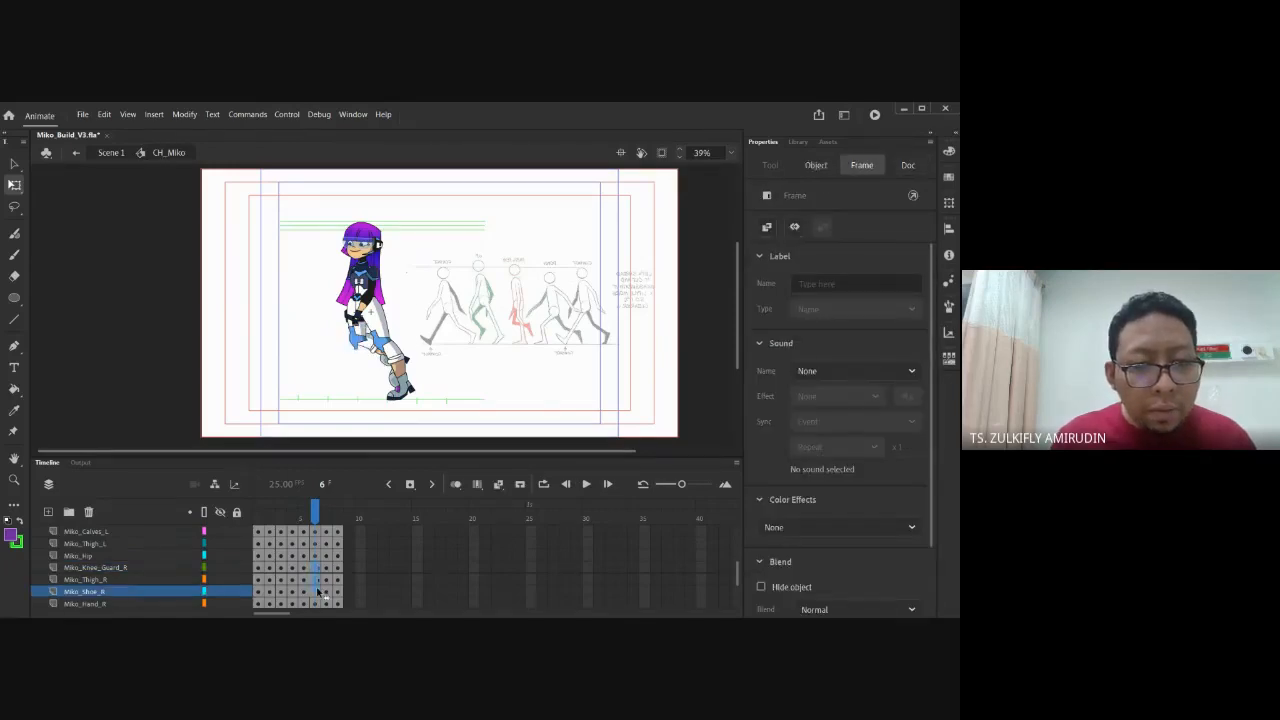
left_click(418, 374)
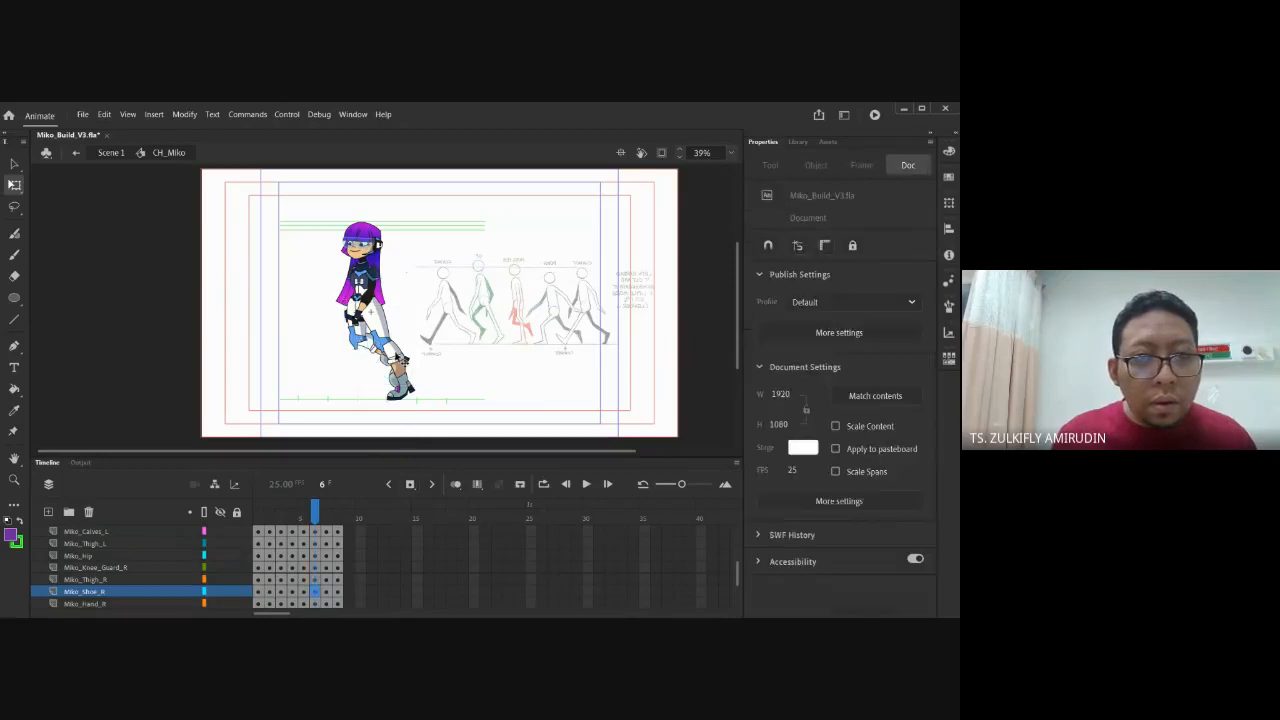
Rotate the right calf at frame 6 forward so the lower leg hangs below the knee
left_click(380, 352)
left_click_drag(407, 380, 374, 381)
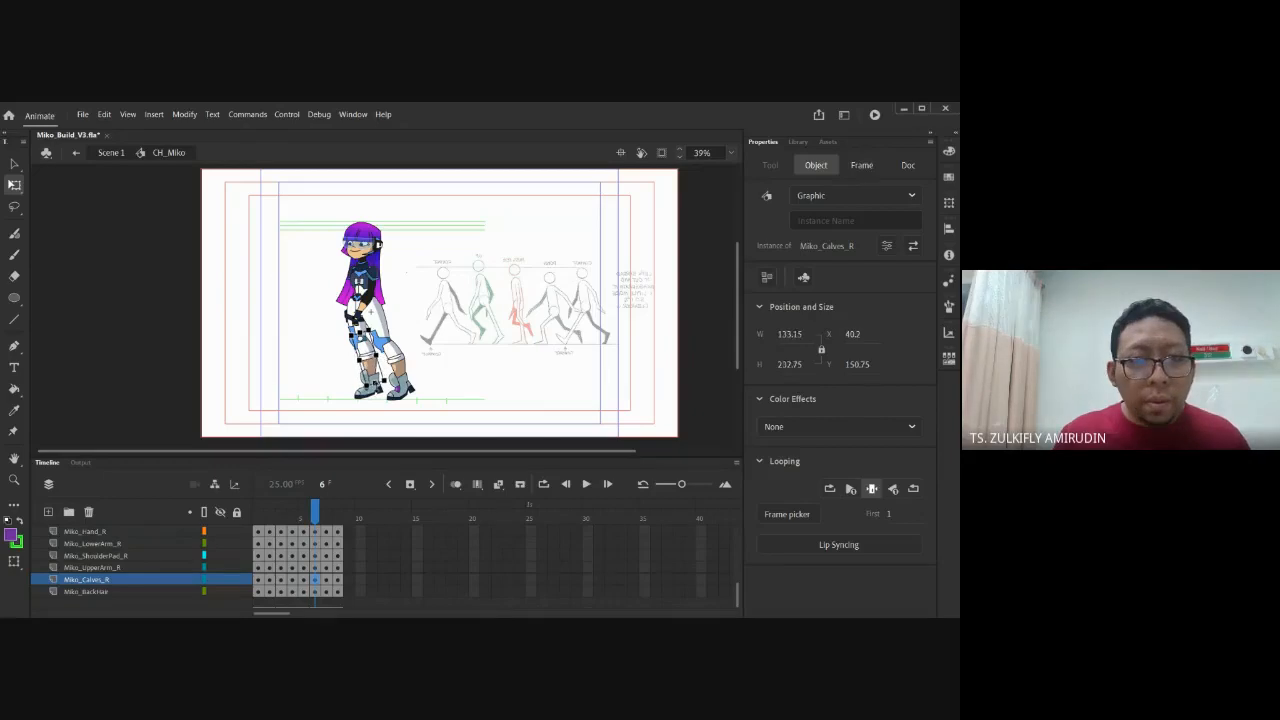
left_click(452, 402)
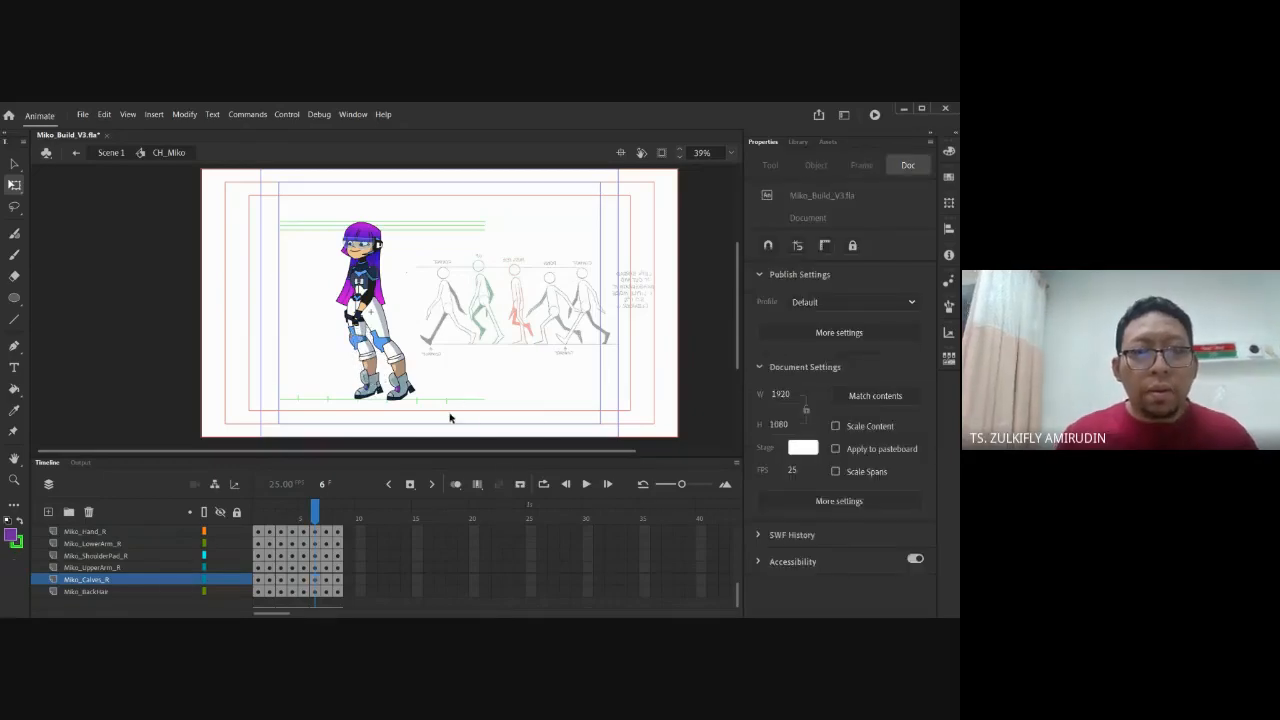
Check the right shoe's drawings in the Frame Picker and adjust the right leg and shoe so the foot rests on the ground line
left_click(378, 393)
left_click(793, 515)
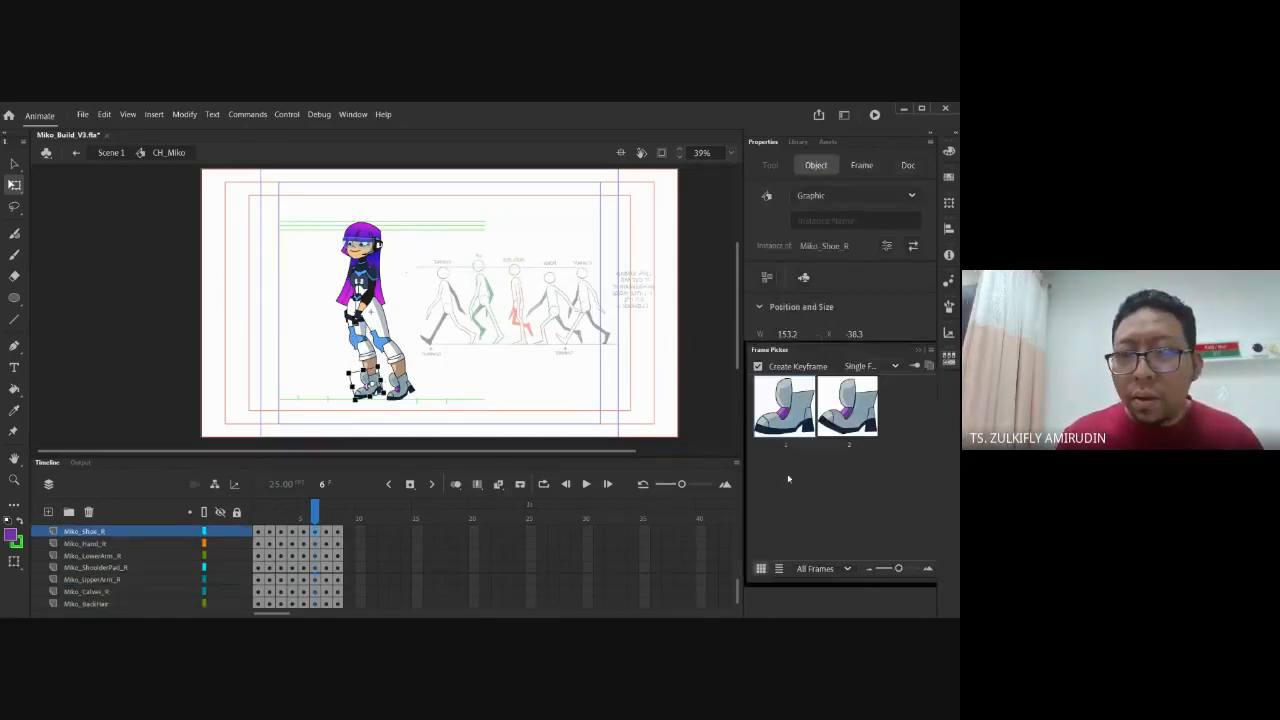
left_click(630, 387)
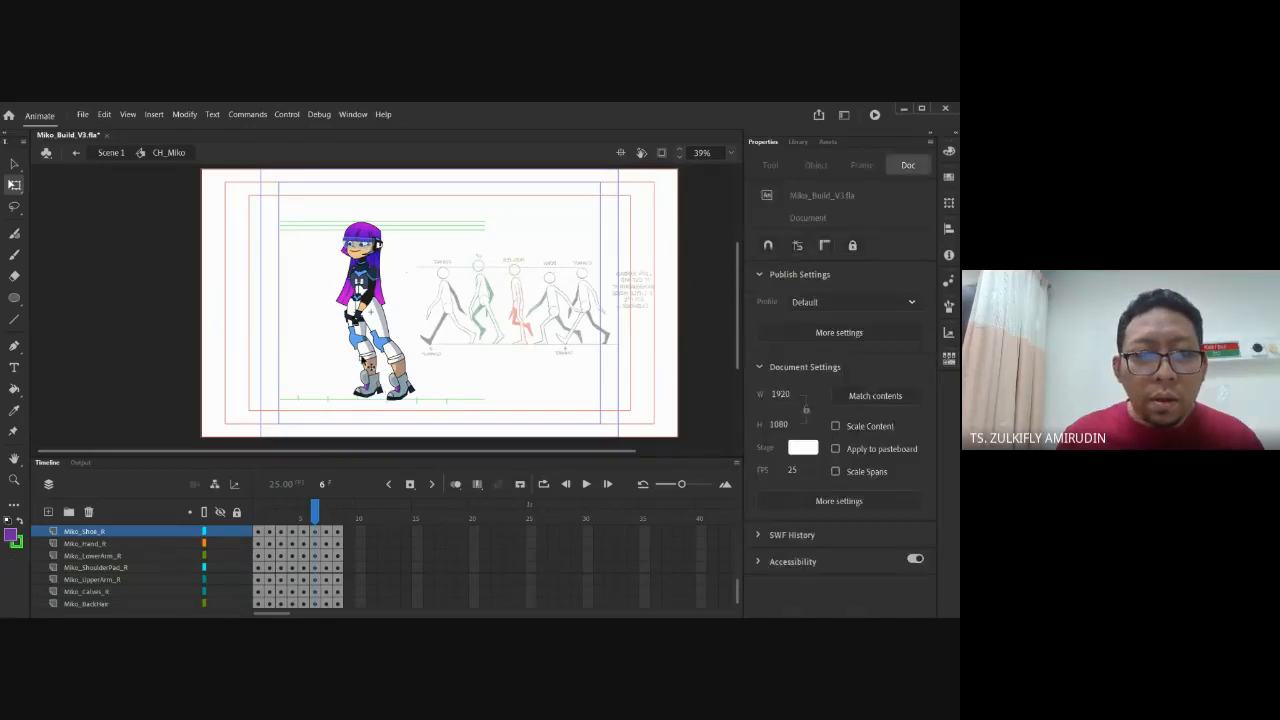
left_click(364, 361)
left_click_drag(368, 402, 365, 416)
left_click(370, 404)
left_click(369, 393)
left_click(461, 373)
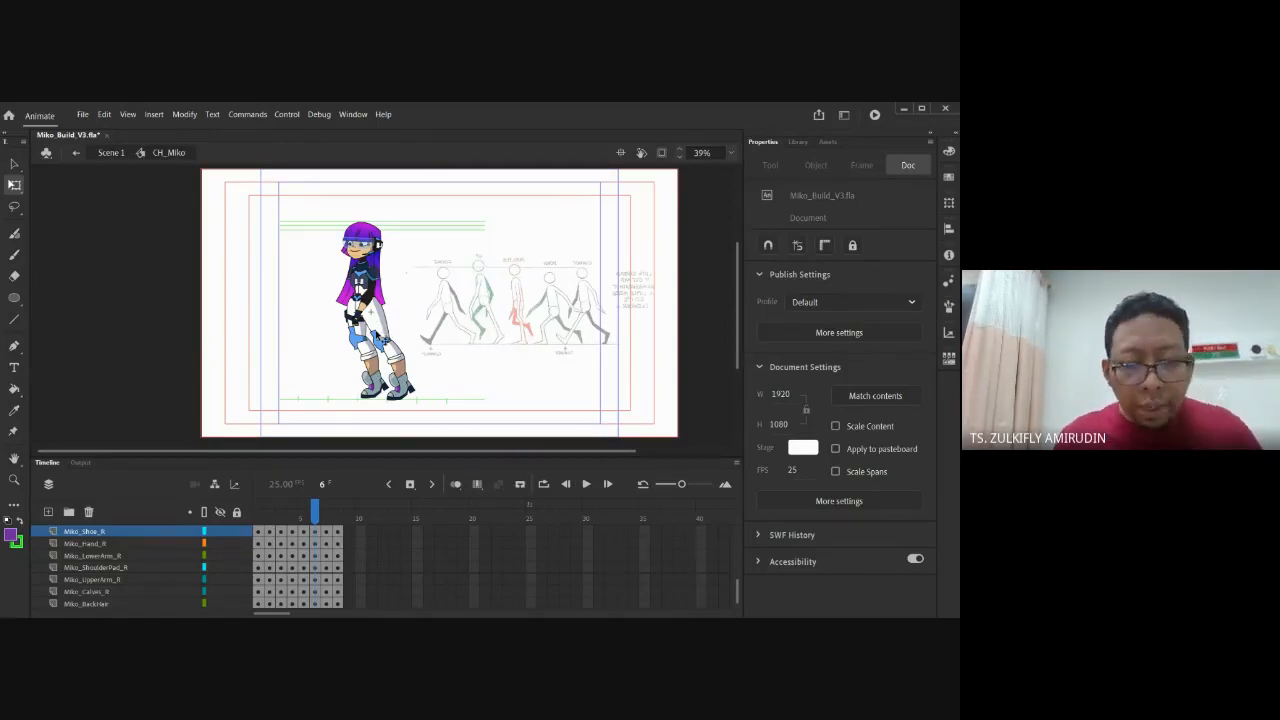
Compare frames 5 and 6 and clear the frame 6 keyframes on the left knee guard, left shoe and left calf layers
key("comma")
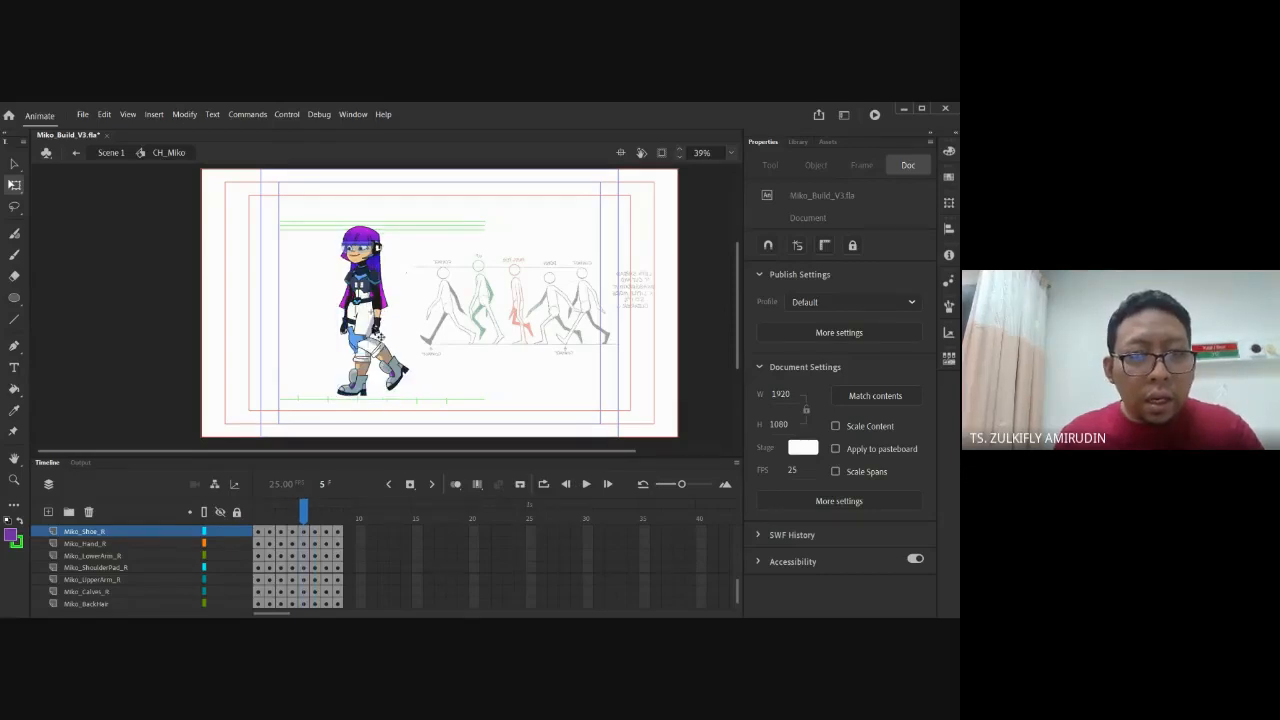
left_click(370, 332)
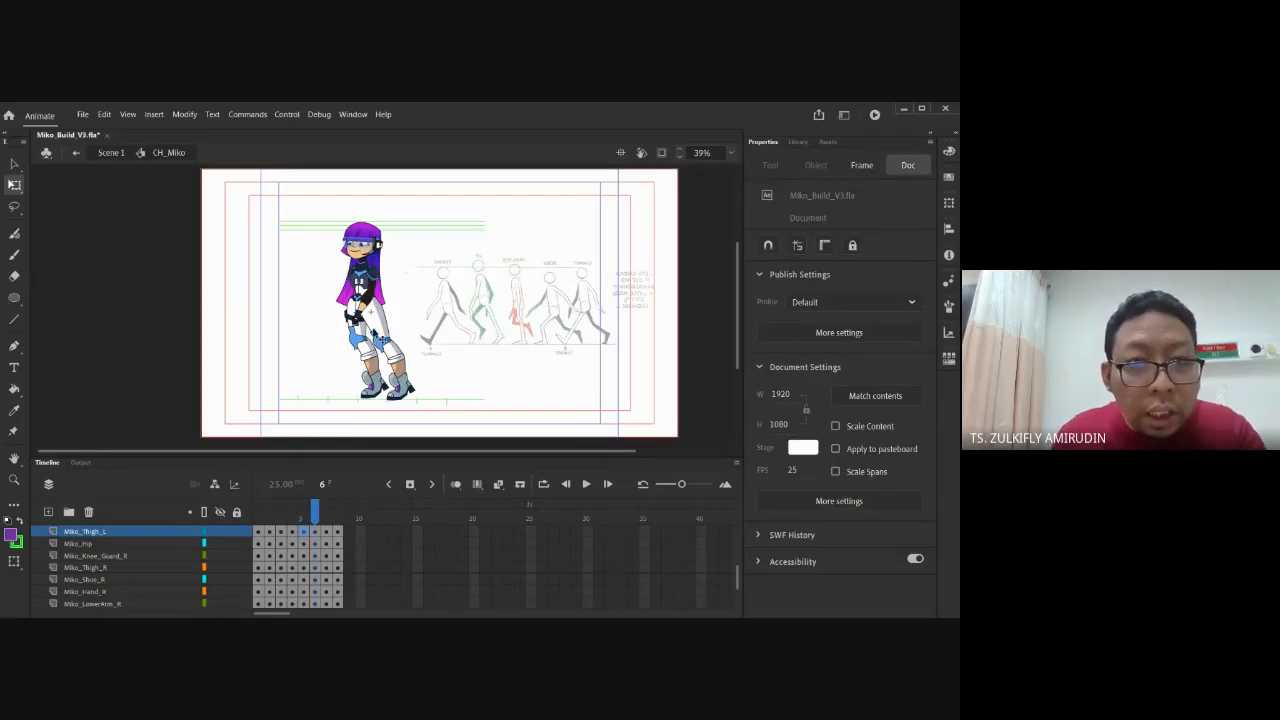
left_click(380, 340)
key("comma")
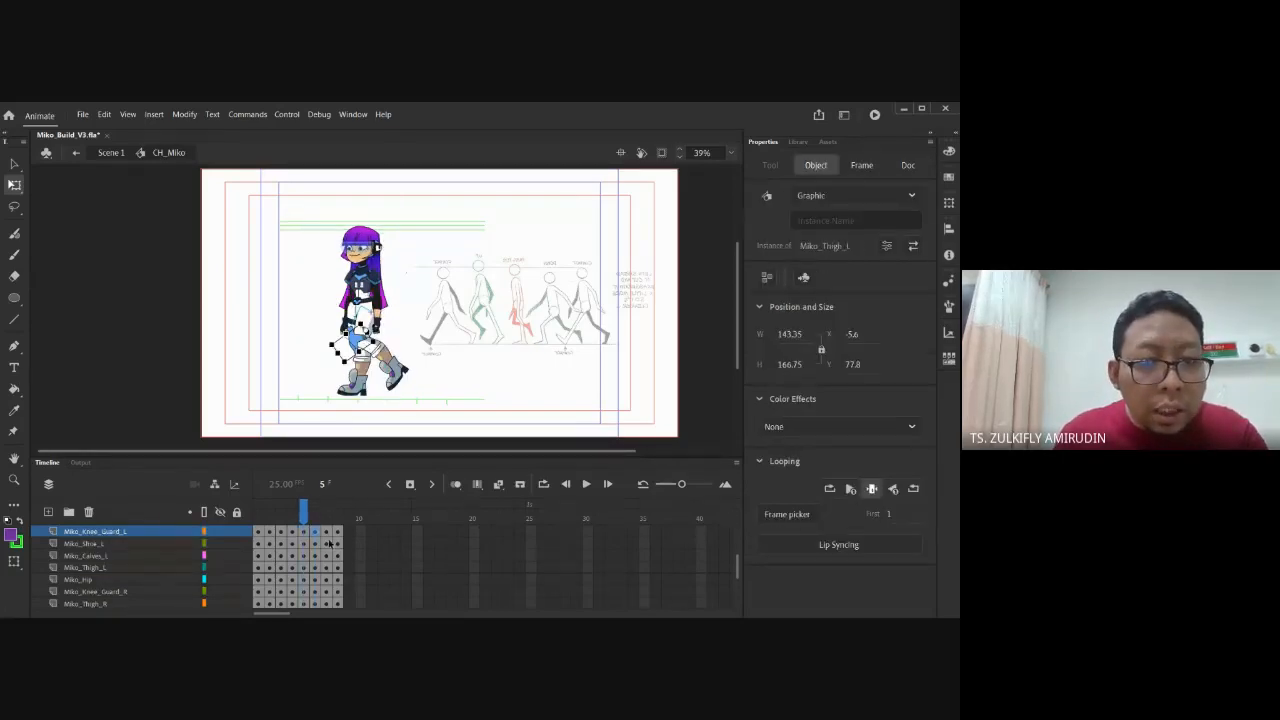
scroll(306, 540, "up", 2)
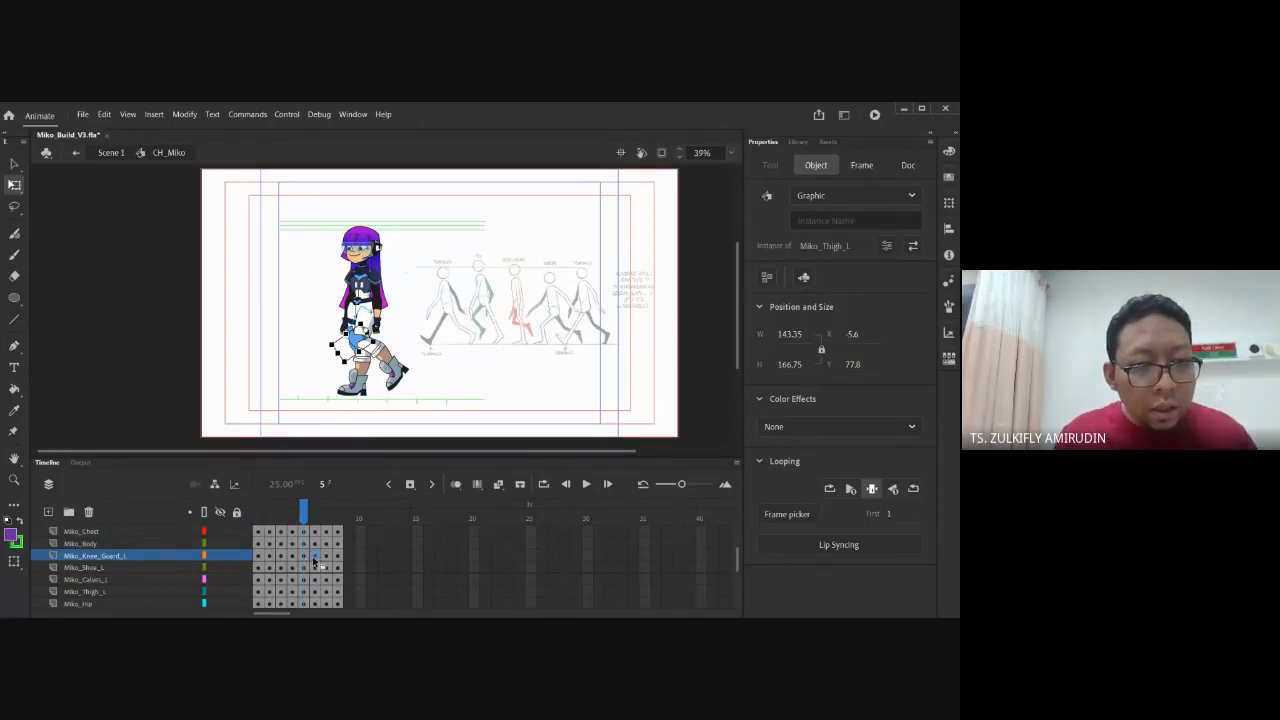
left_click(315, 556)
left_click(318, 580)
right_click(318, 583)
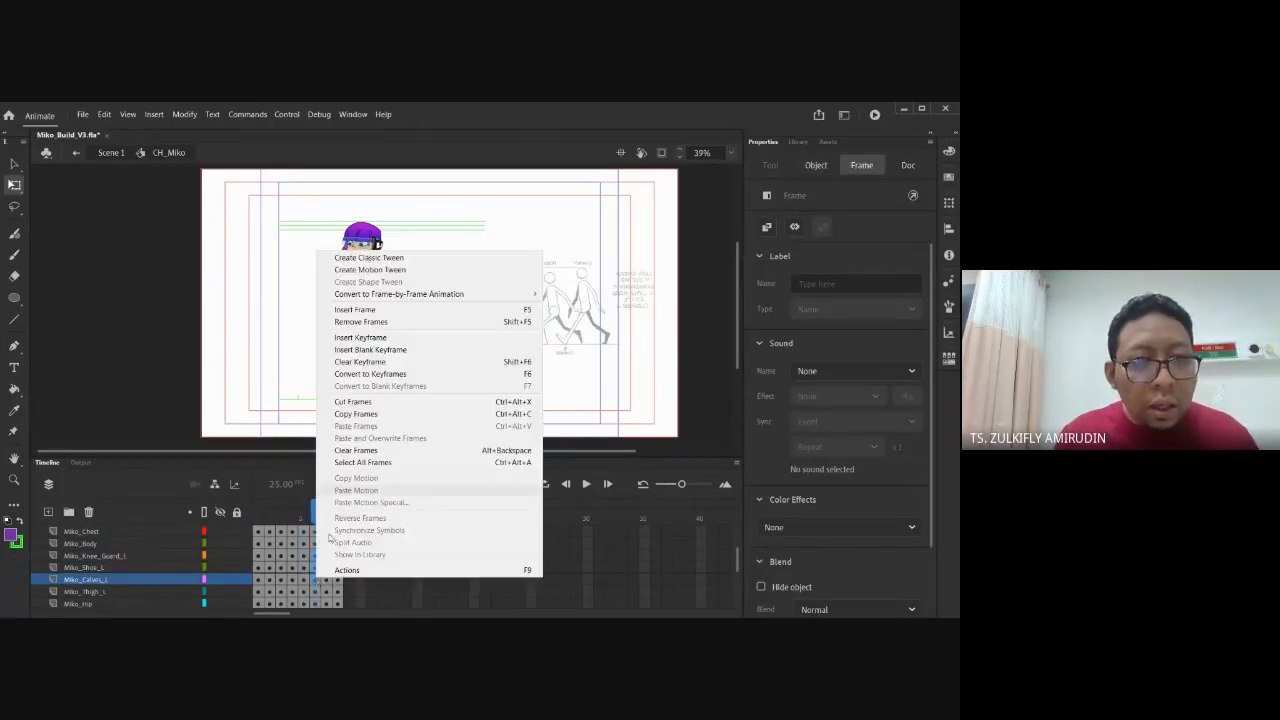
left_click(365, 358)
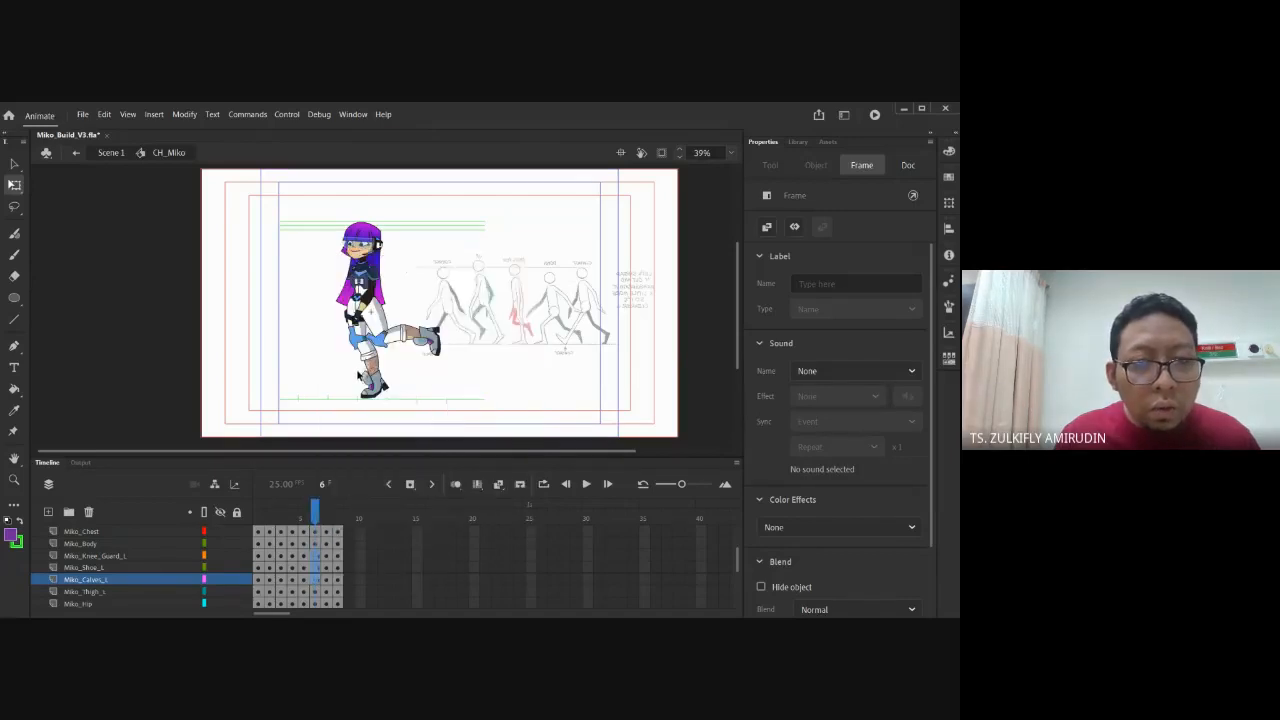
Convert frame 6 of the left knee guard, left shoe and left calf layers to keyframes
left_click(307, 556)
left_click(310, 558)
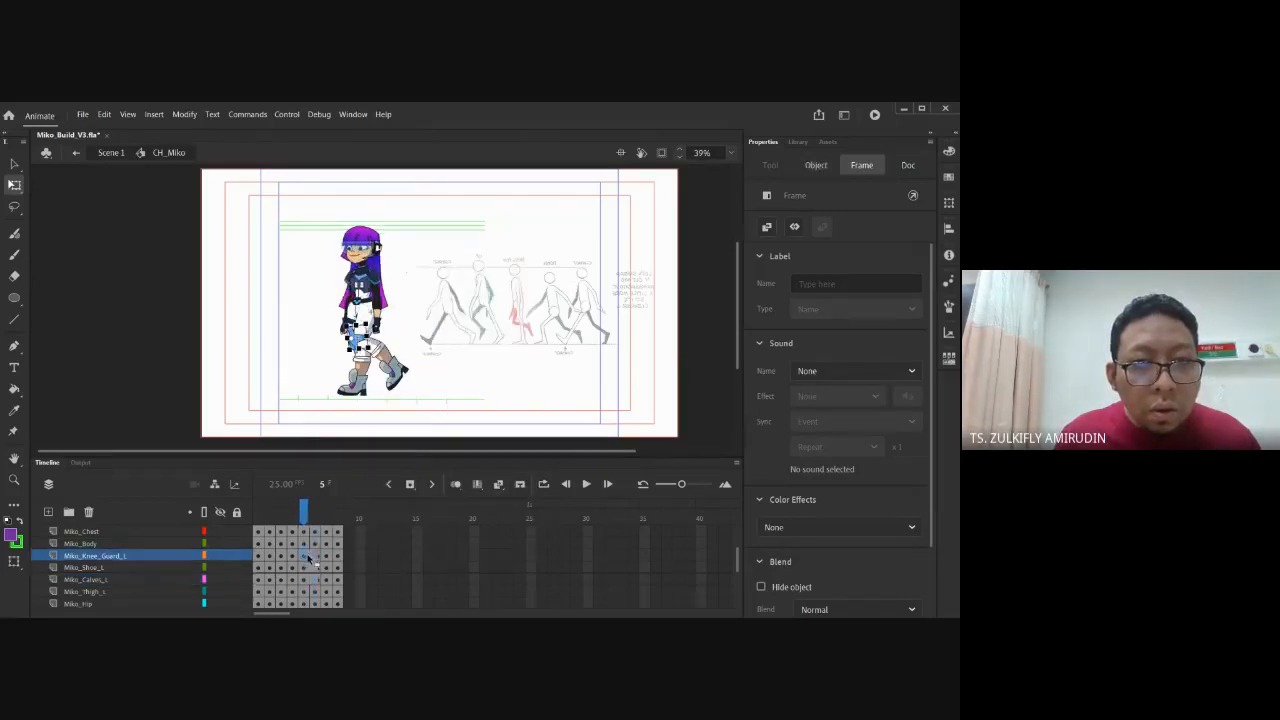
left_click(314, 557)
left_click(316, 580)
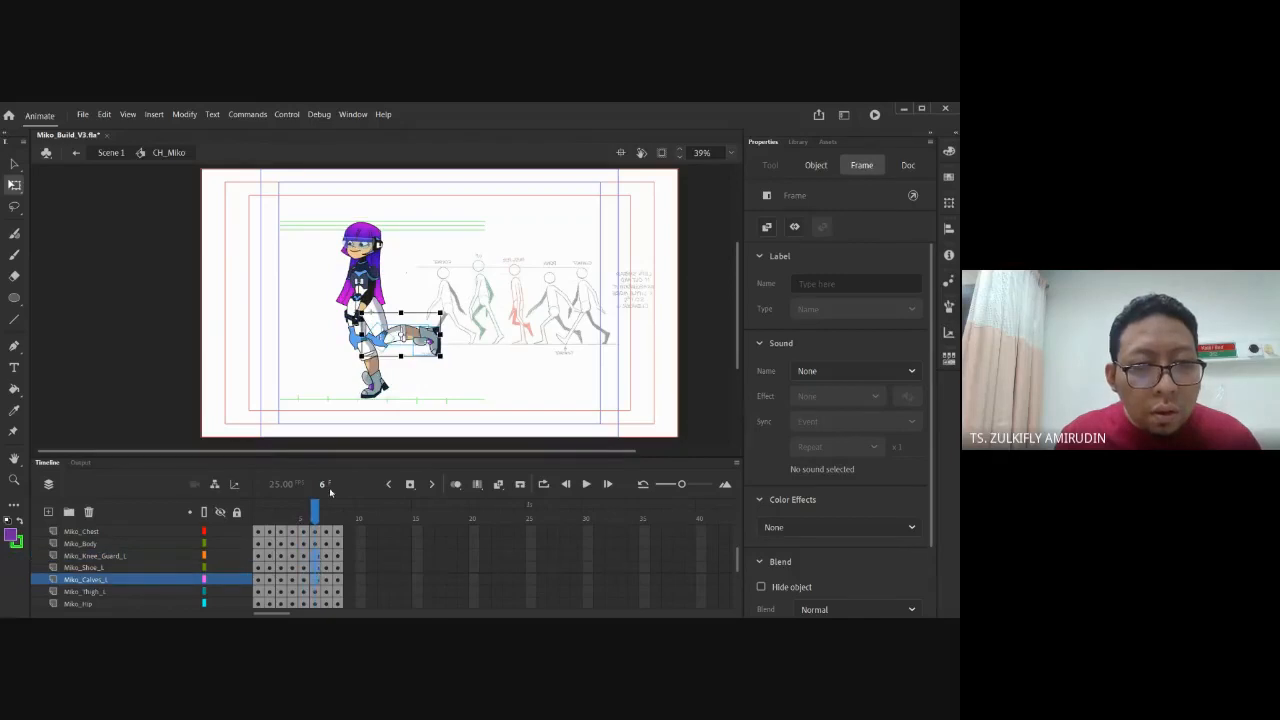
left_click_drag(449, 366, 437, 378)
left_click(323, 578)
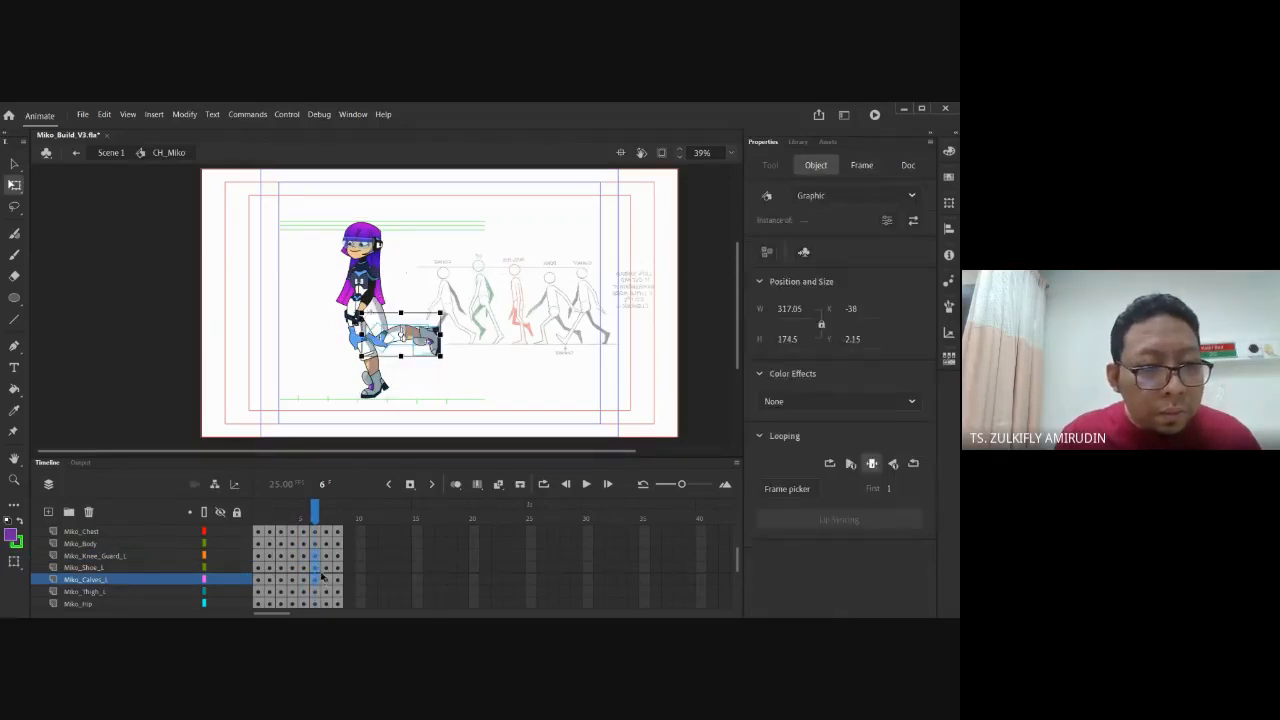
left_click(314, 591)
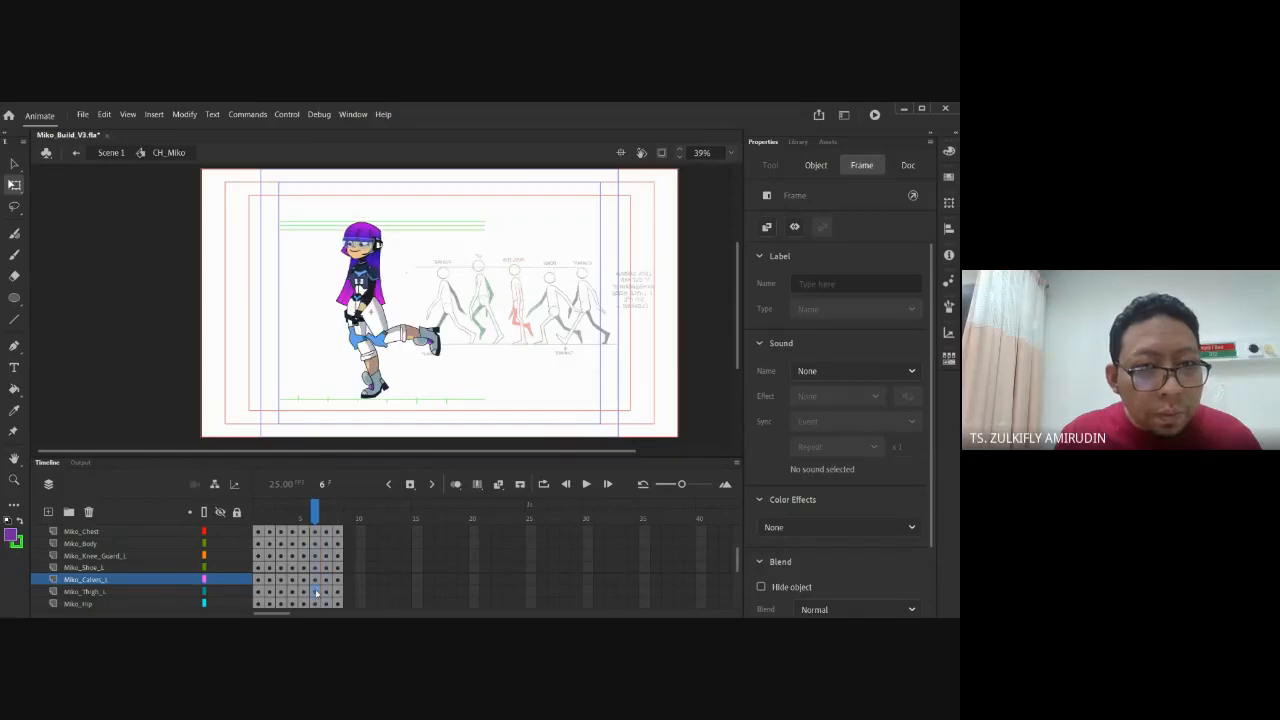
Rotate the left thigh and calf at frame 6 so the left leg passes in front of the right one, checking against frame 7
left_click_drag(404, 356, 349, 372)
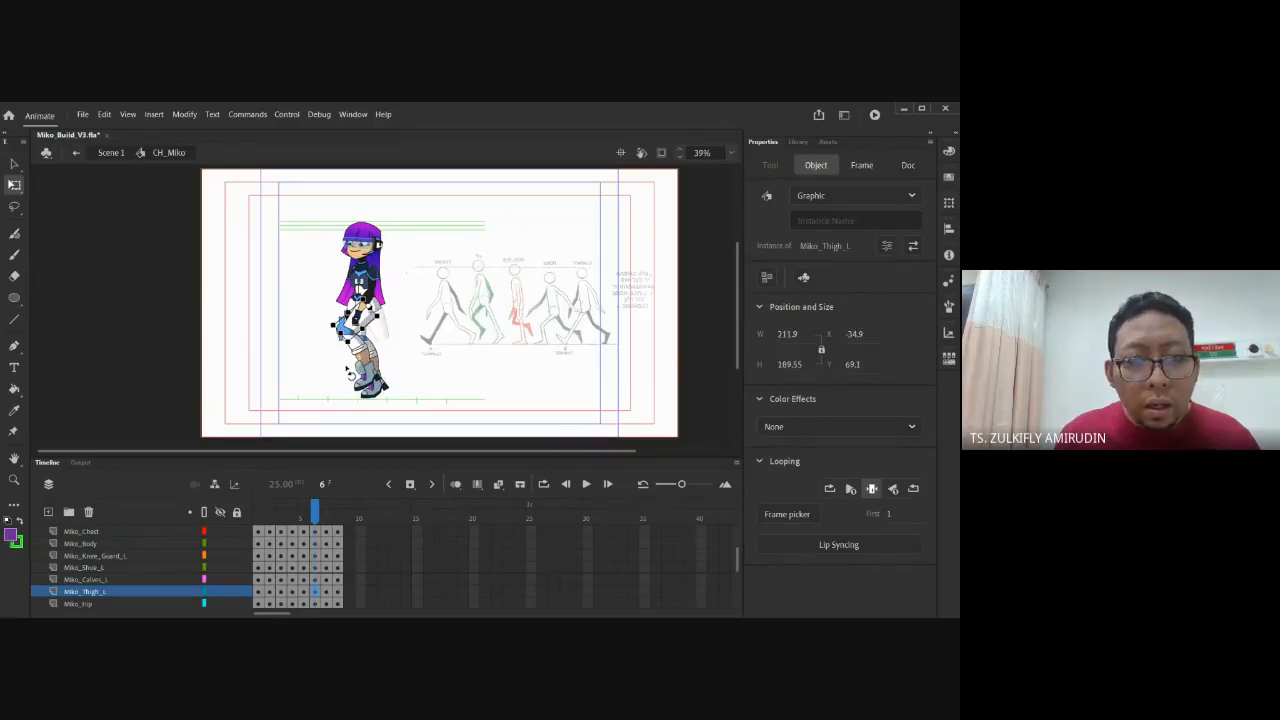
key(".")
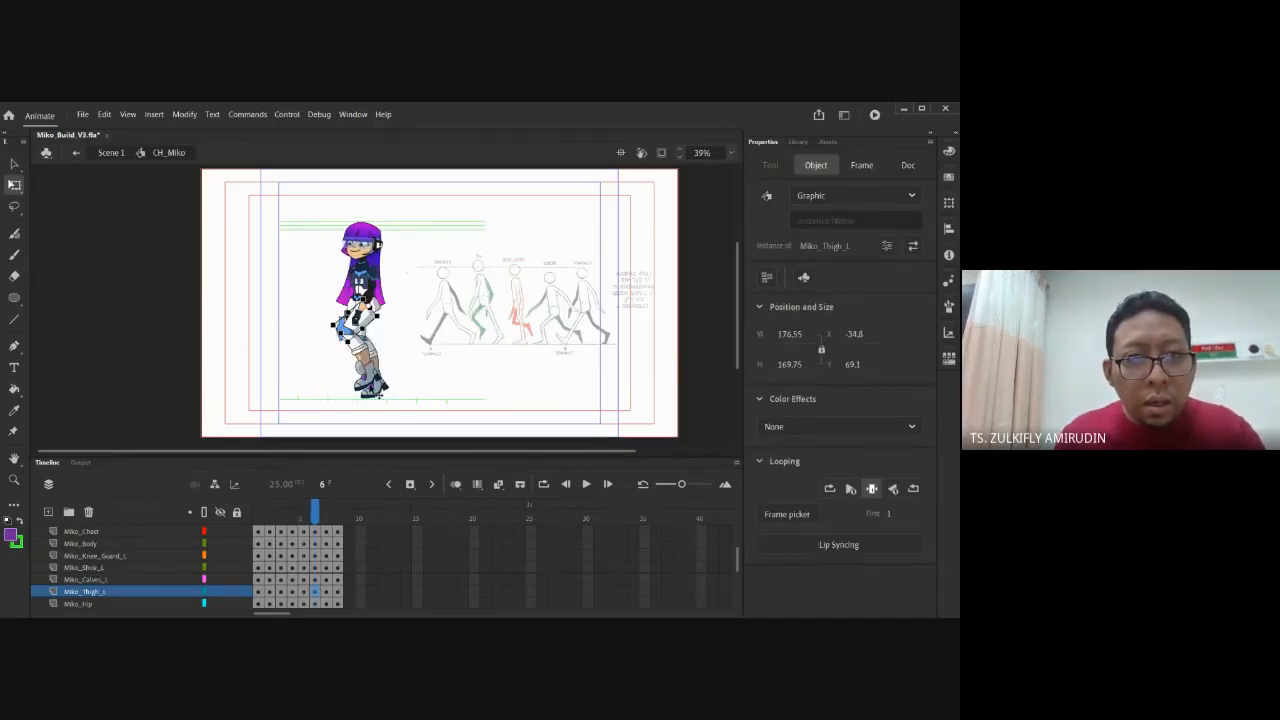
key(".")
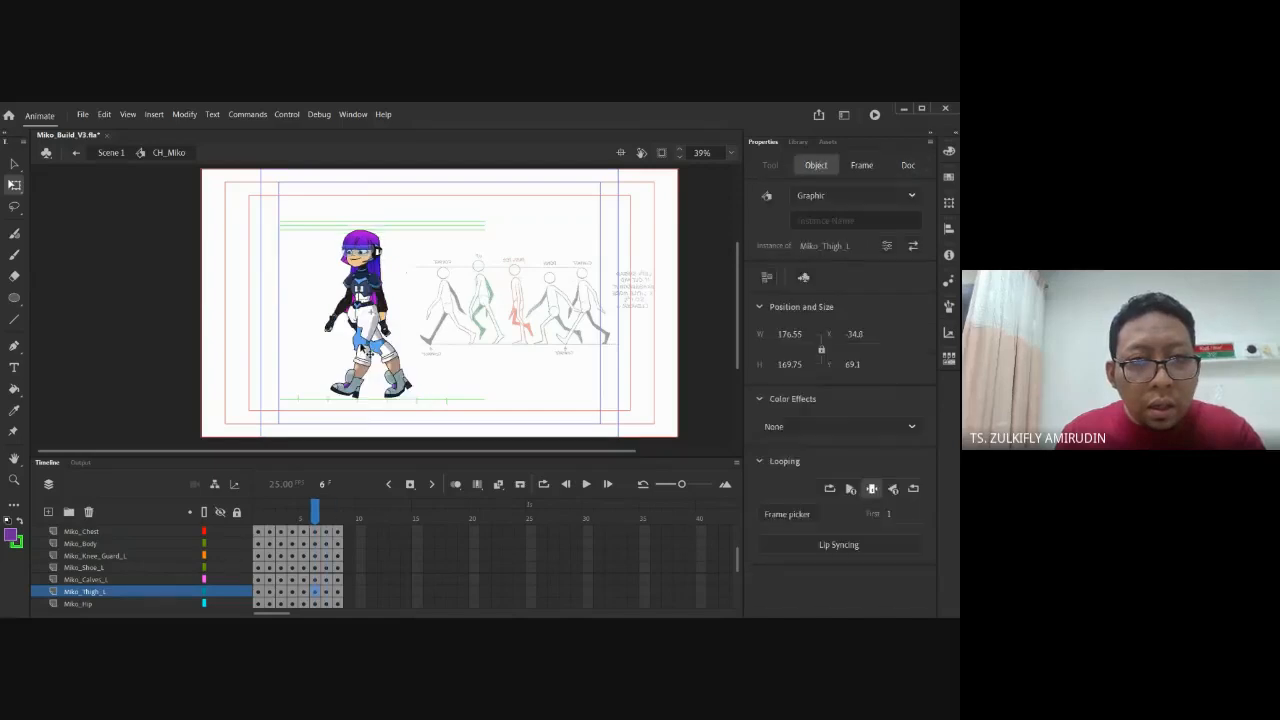
left_click(431, 363)
left_click(368, 362)
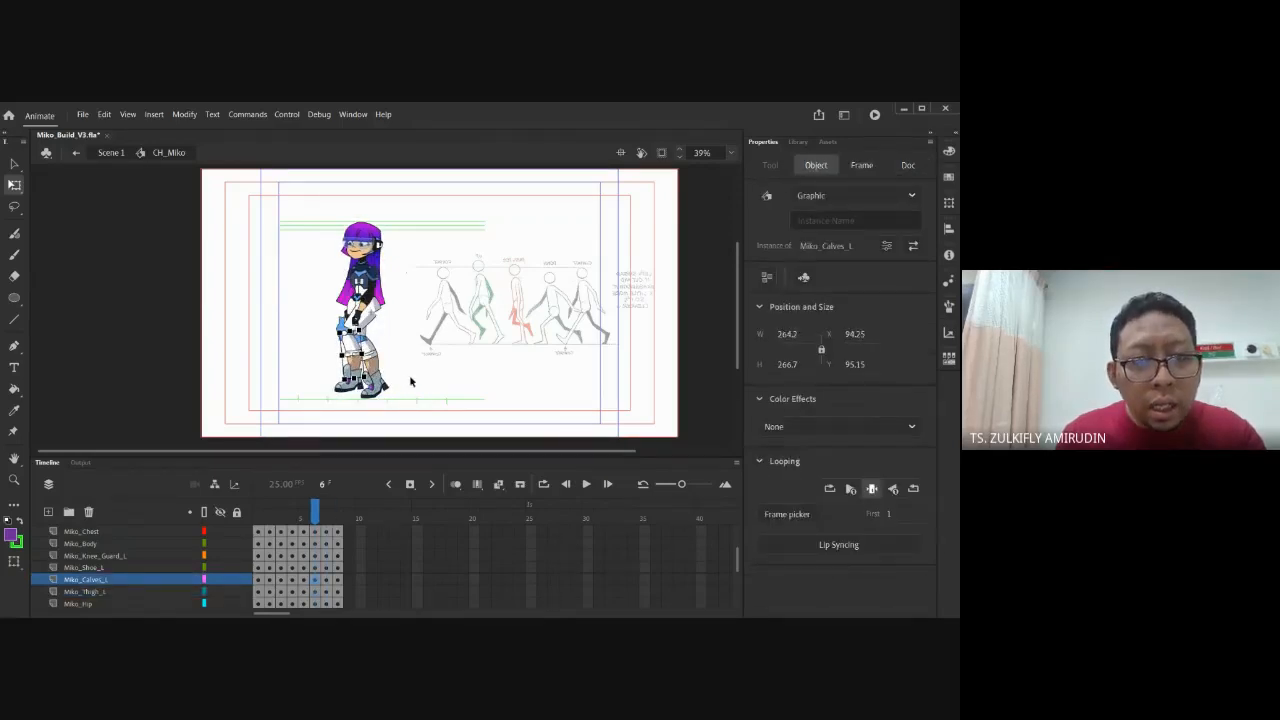
Compare frames 5 to 7 and swing the left calf and shoe slightly backward at frame 6
key(".")
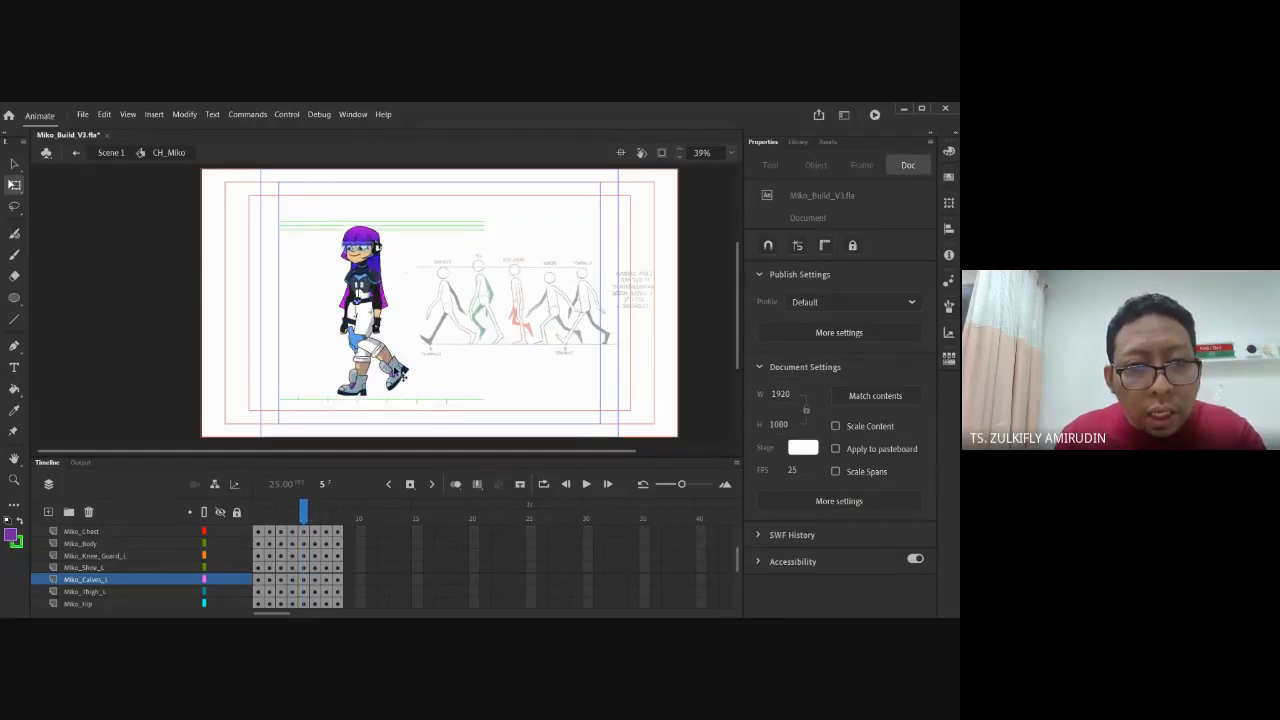
key(".")
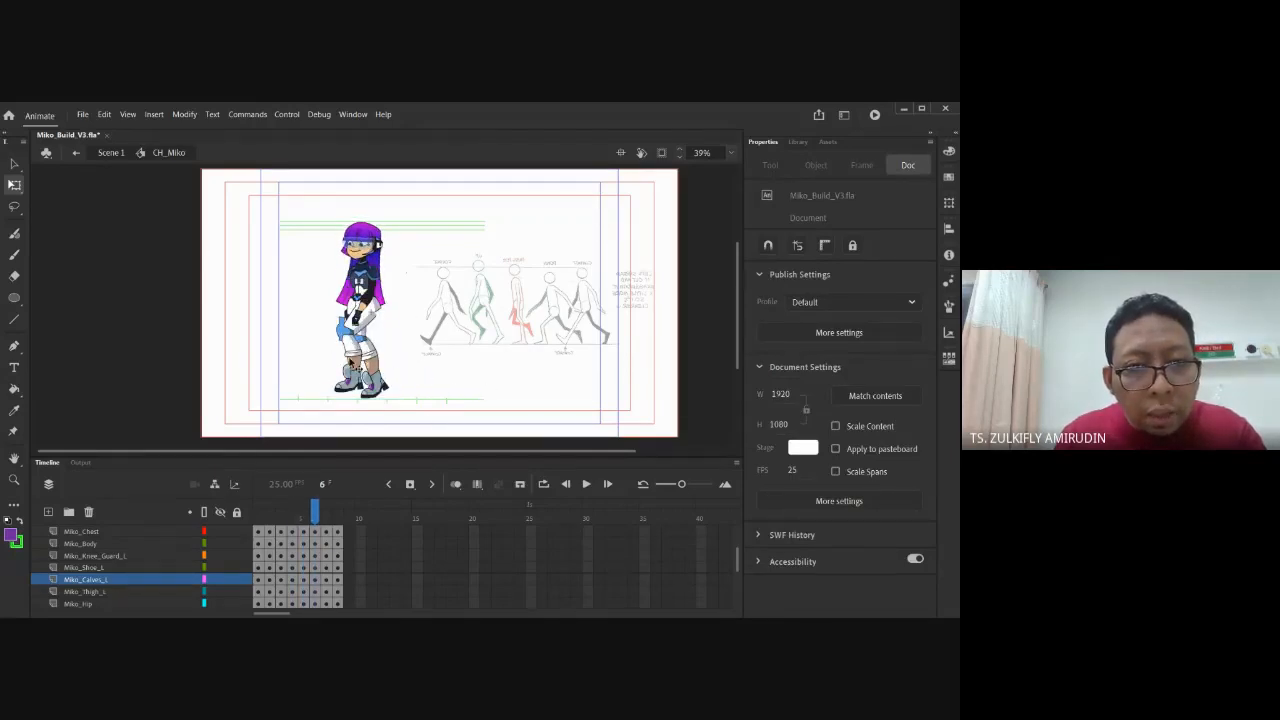
key(".")
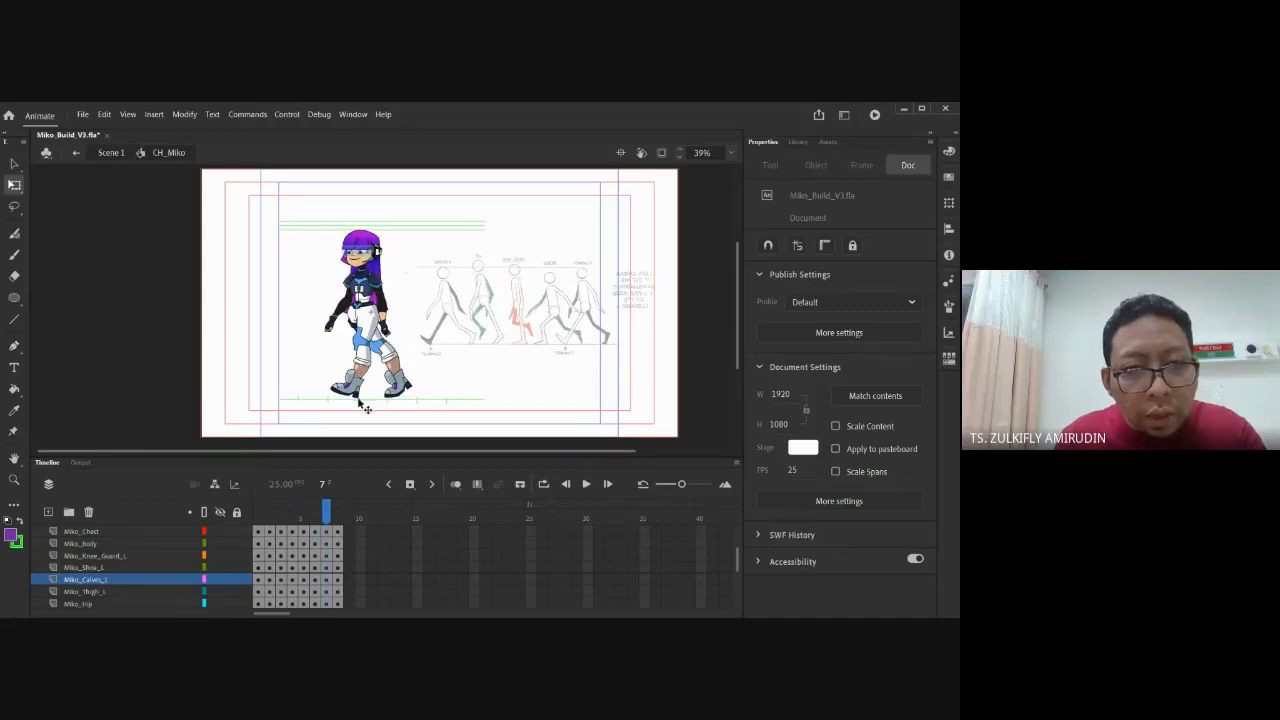
left_click(362, 354)
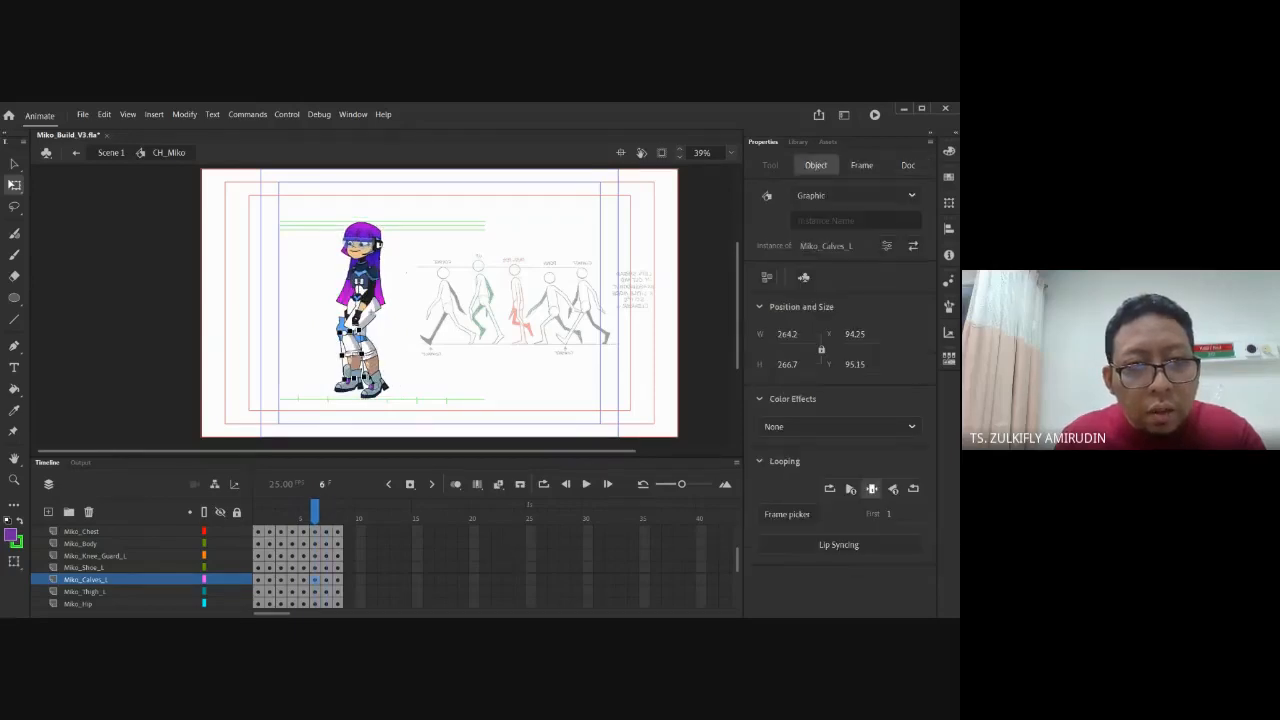
left_click_drag(370, 388, 382, 387)
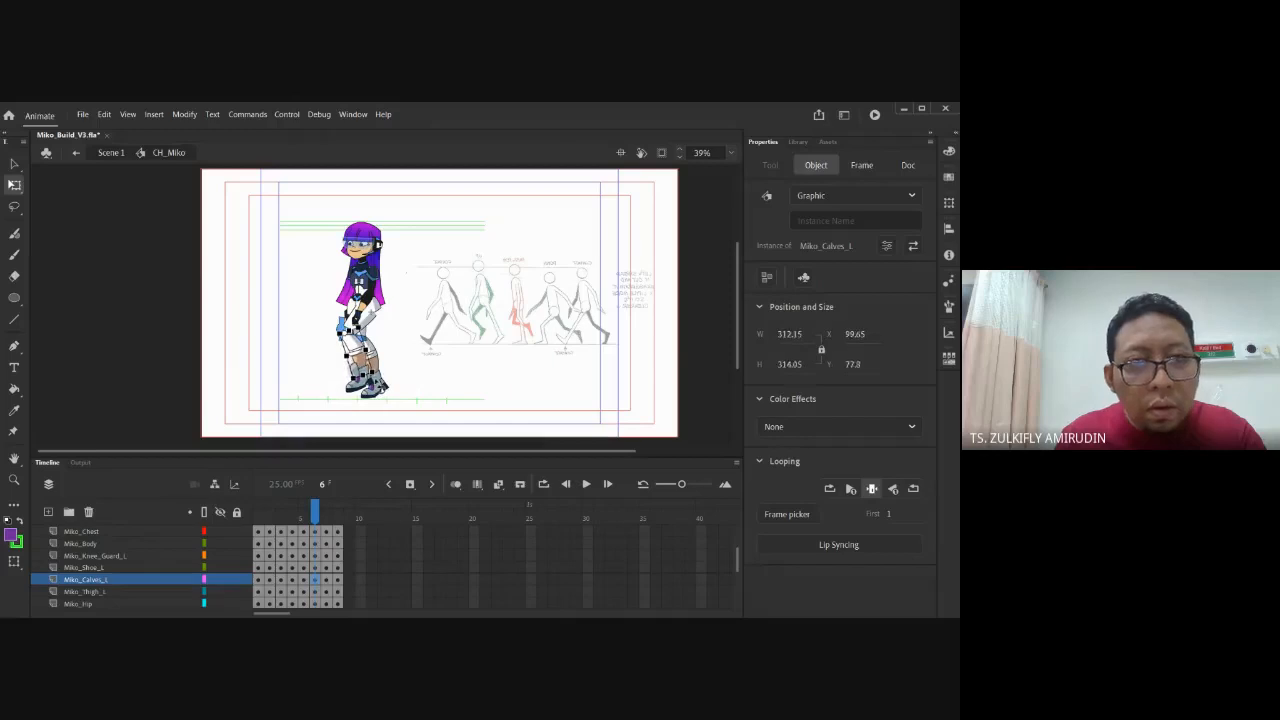
left_click(406, 379)
Rotate the left knee guard at frame 6 to fit the bent left knee
left_click(345, 333)
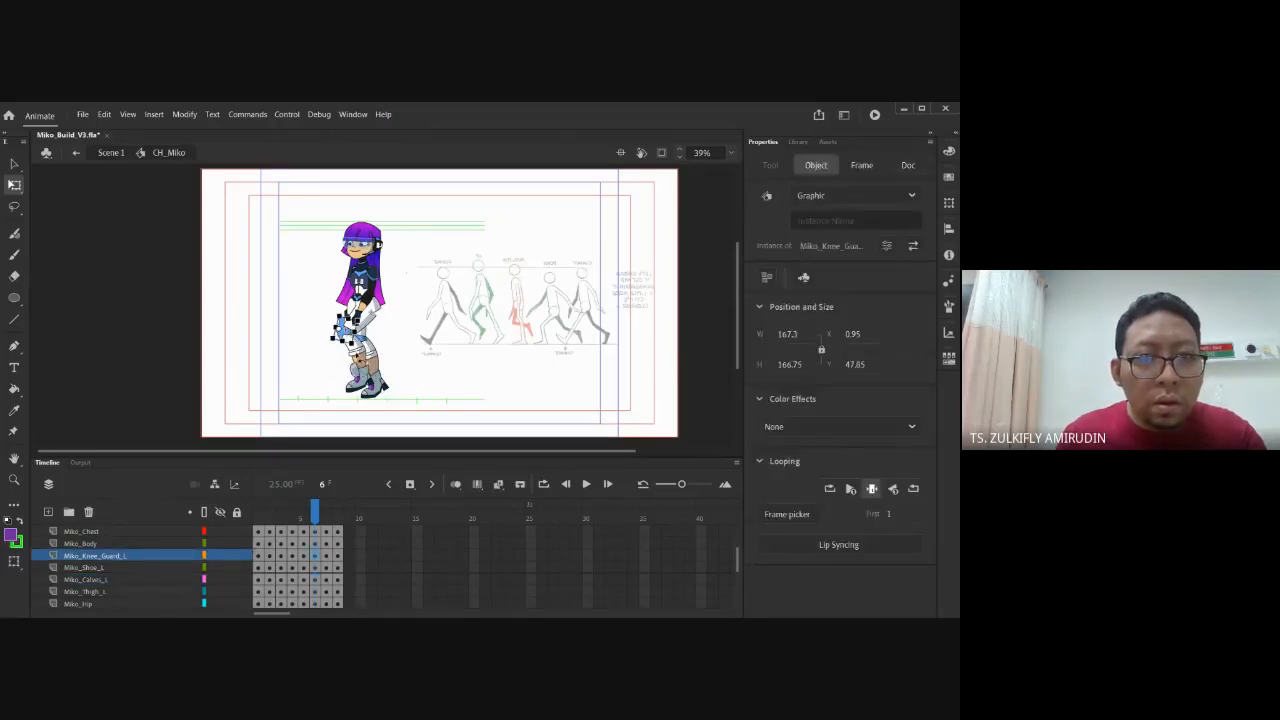
left_click_drag(360, 358, 360, 345)
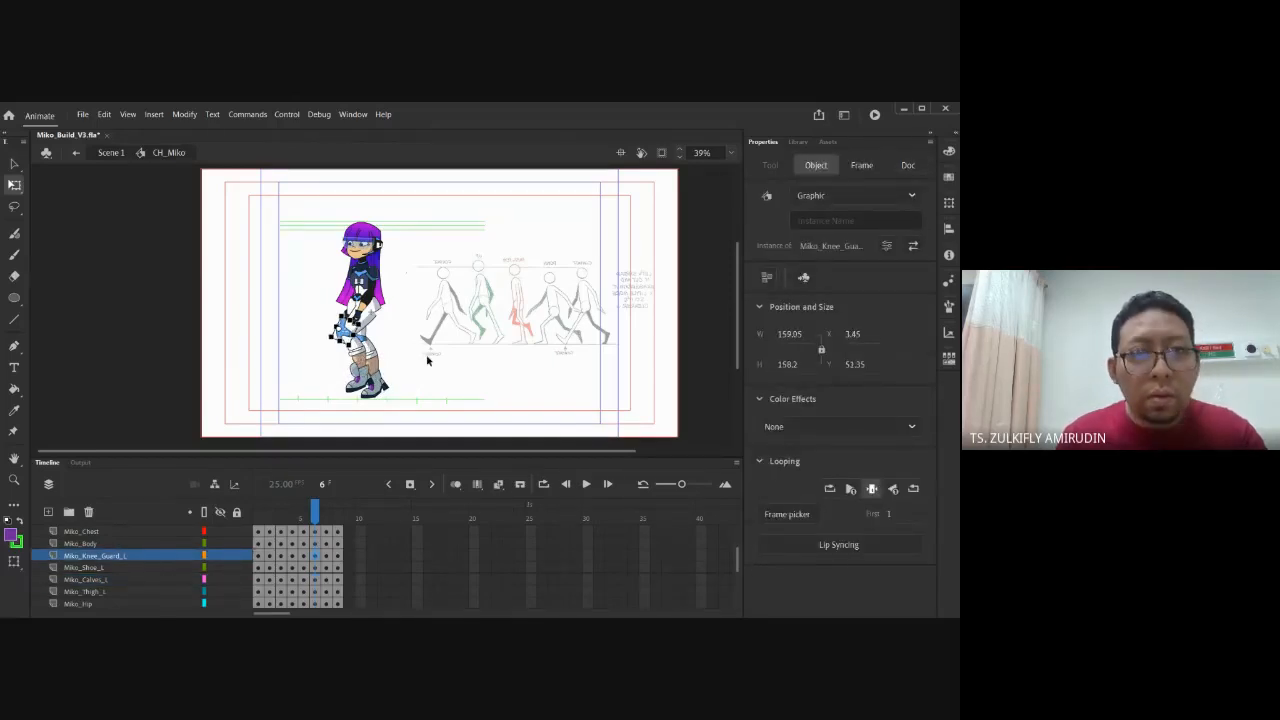
left_click(430, 361)
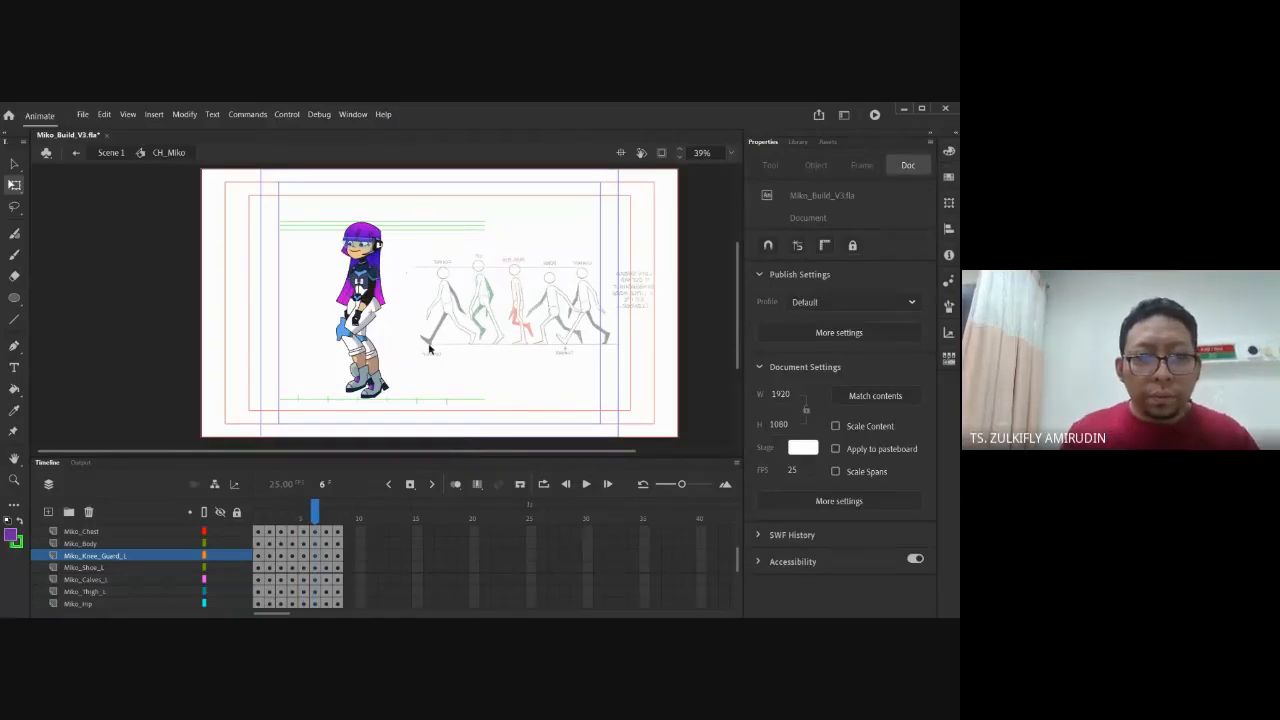
Select frame 6 of the left shoulder pad, hand, lower arm and upper arm layers
left_click_drag(420, 353, 424, 367)
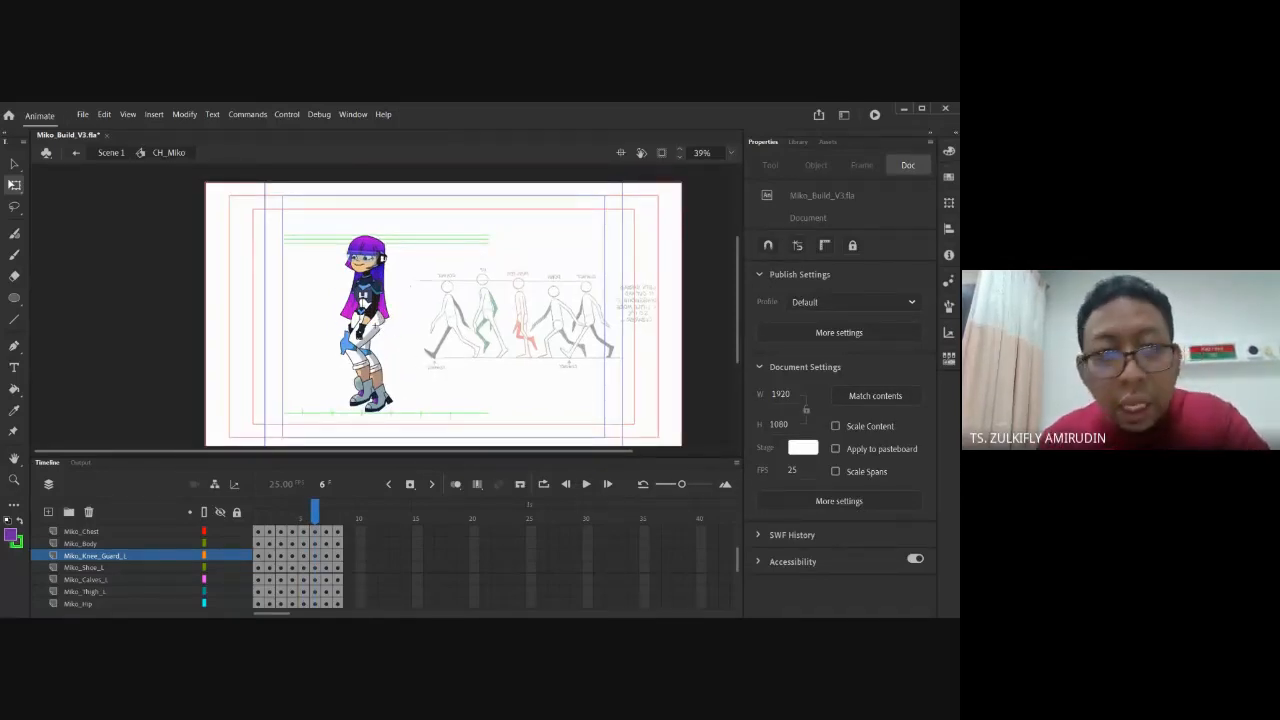
key("ctrl+=")
left_click_drag(292, 358, 346, 336)
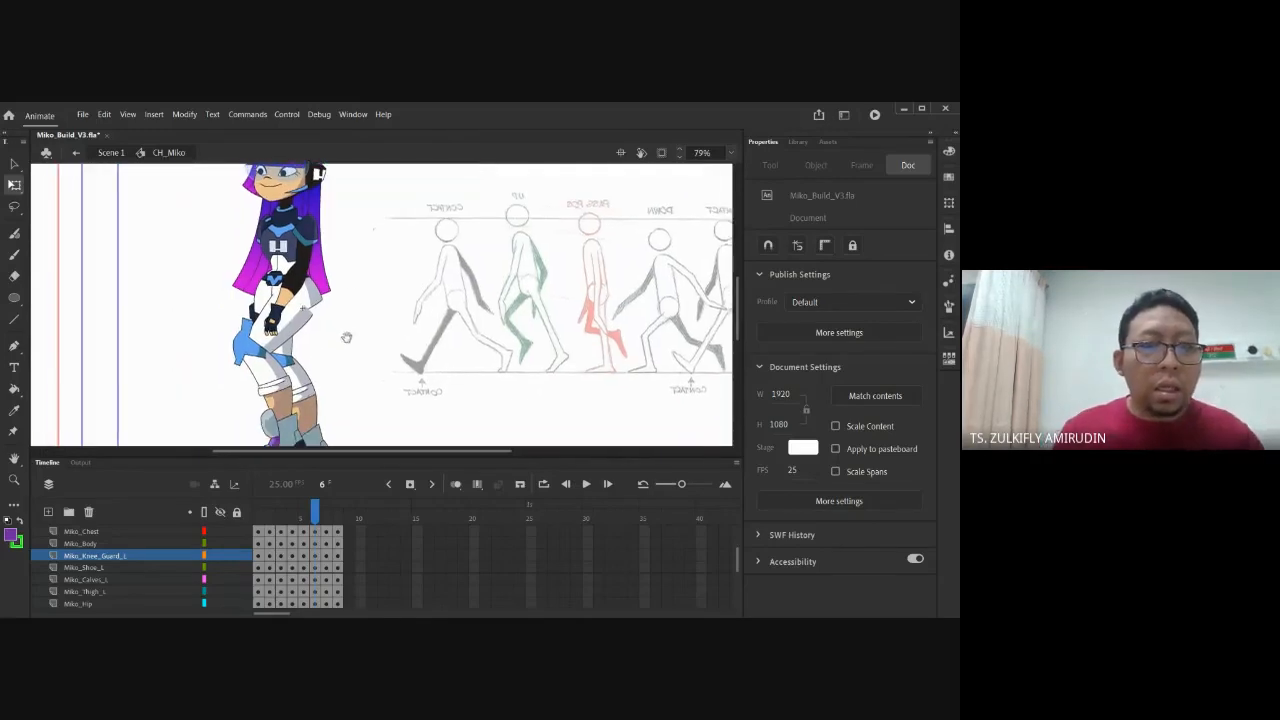
left_click(310, 271)
left_click(365, 268)
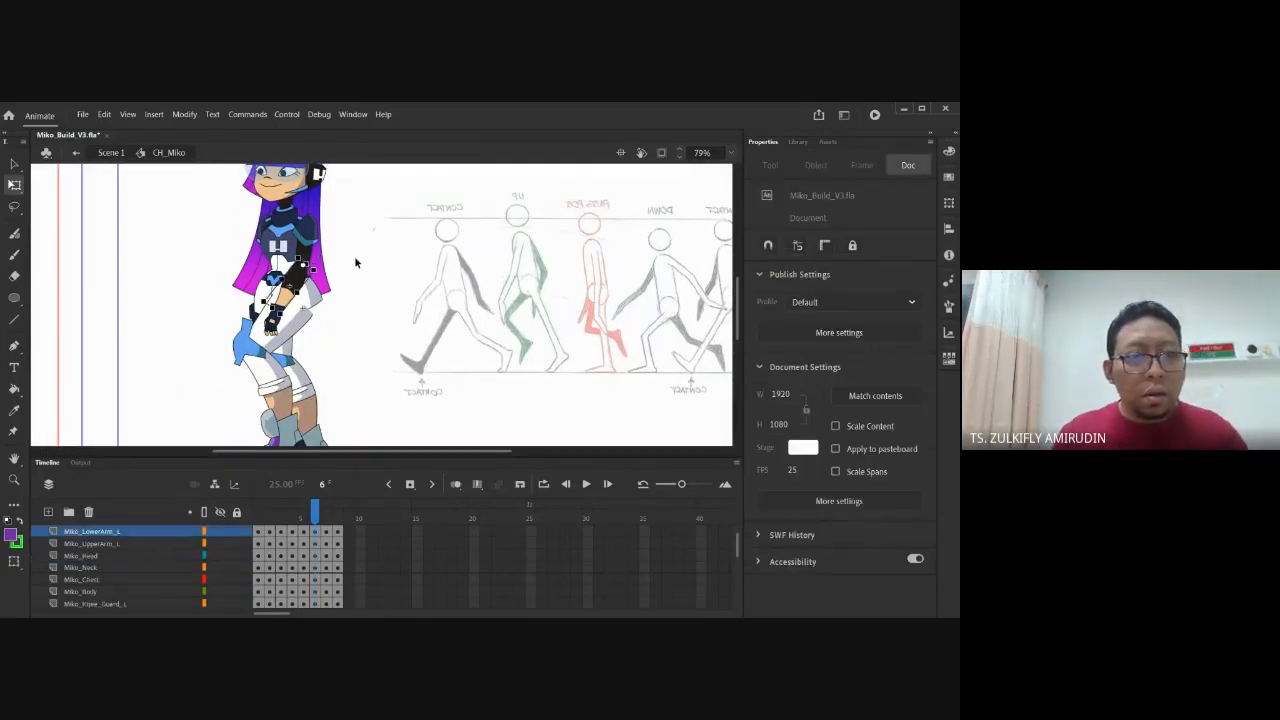
left_click(316, 250)
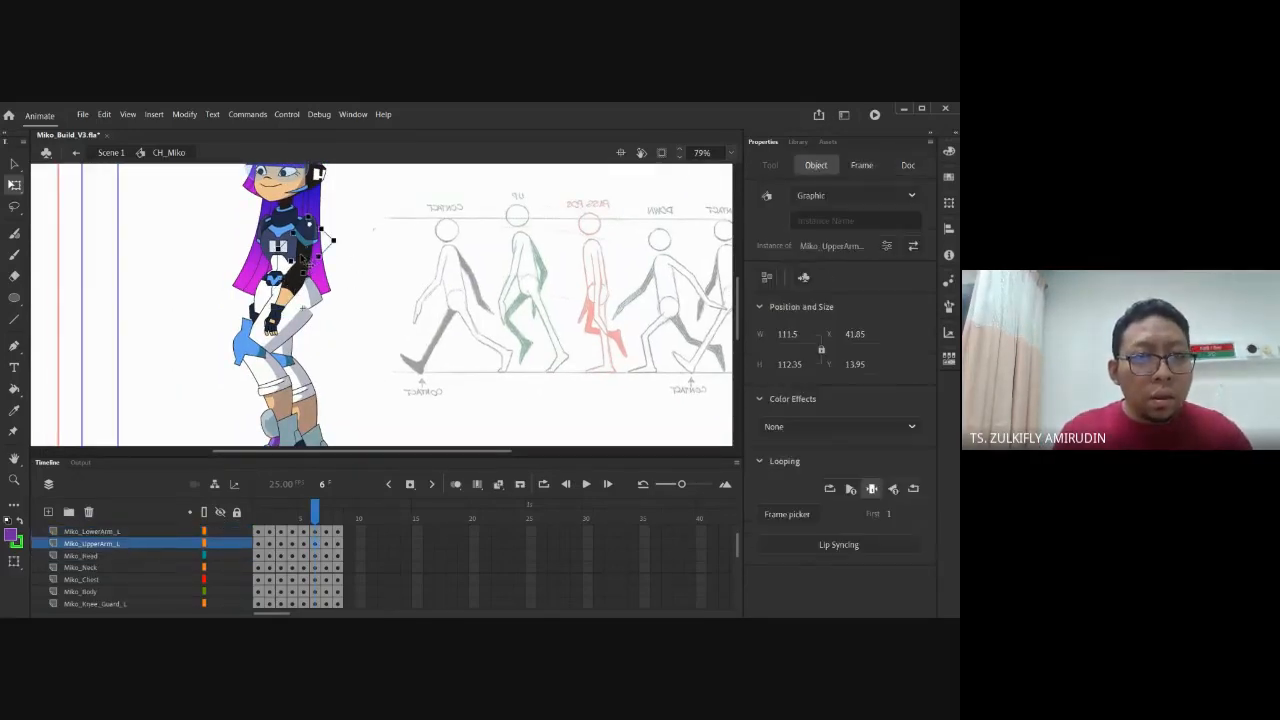
scroll(312, 560, "up", 1)
left_click(316, 566)
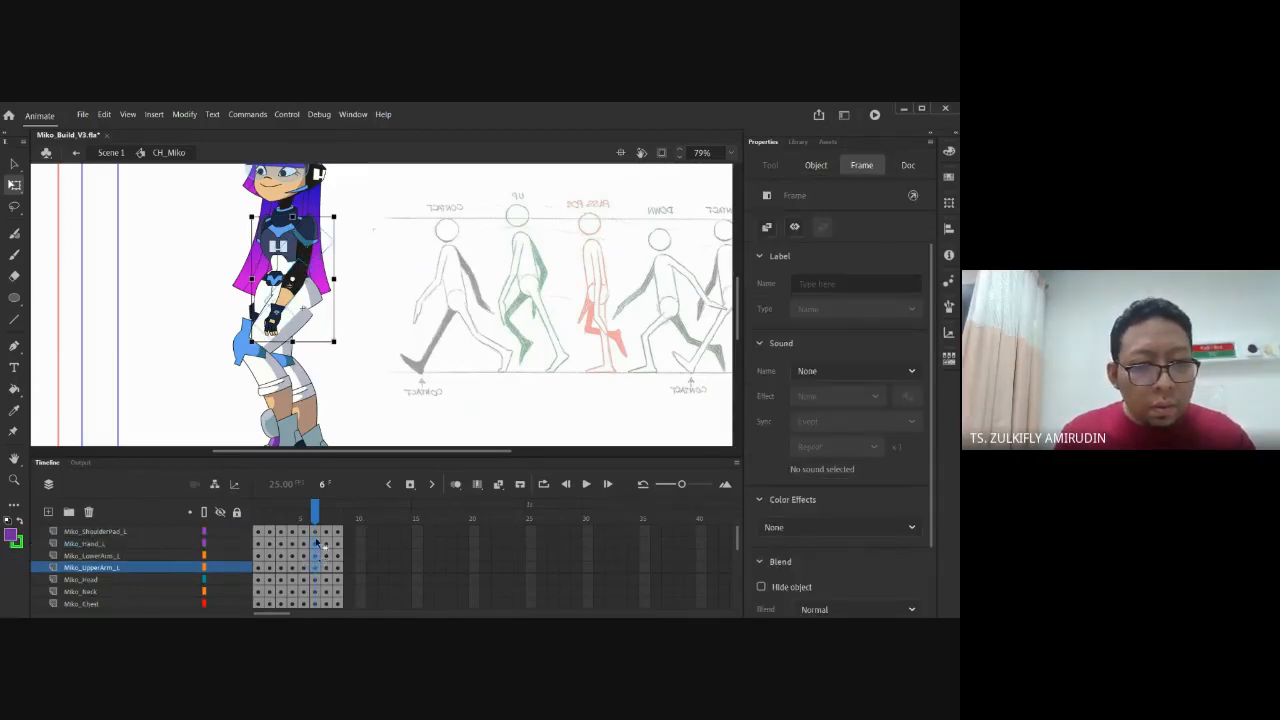
left_click_drag(316, 532, 316, 570)
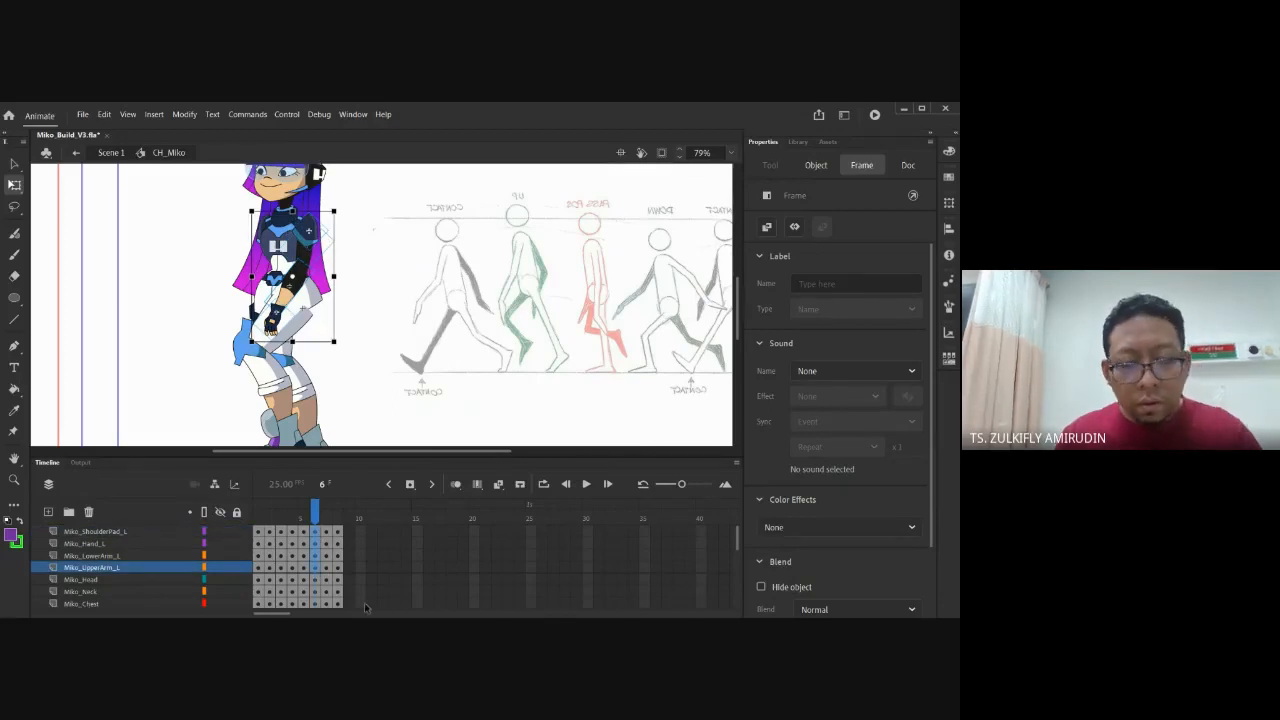
Compare the arm positions across frames 5 to 8 to judge the left arm's pose at frame 6
key("comma")
key("period")
key("period")
key("period")
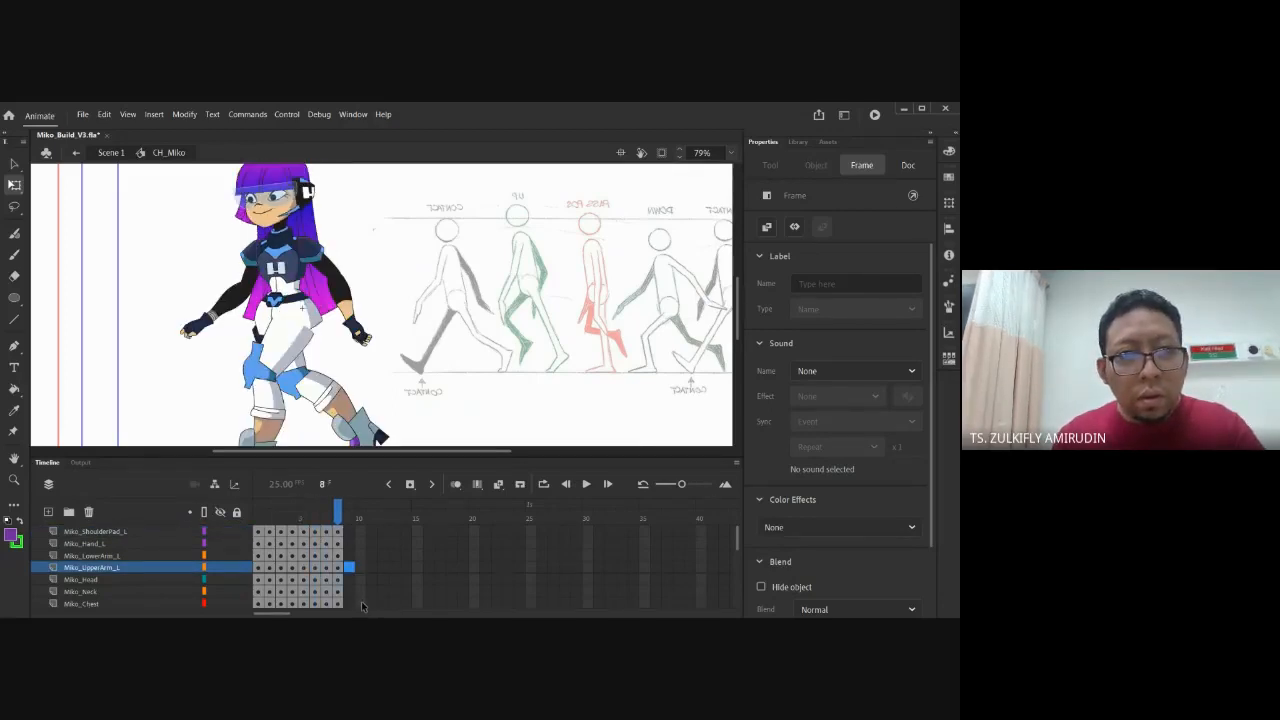
key("comma")
key("comma")
key("period")
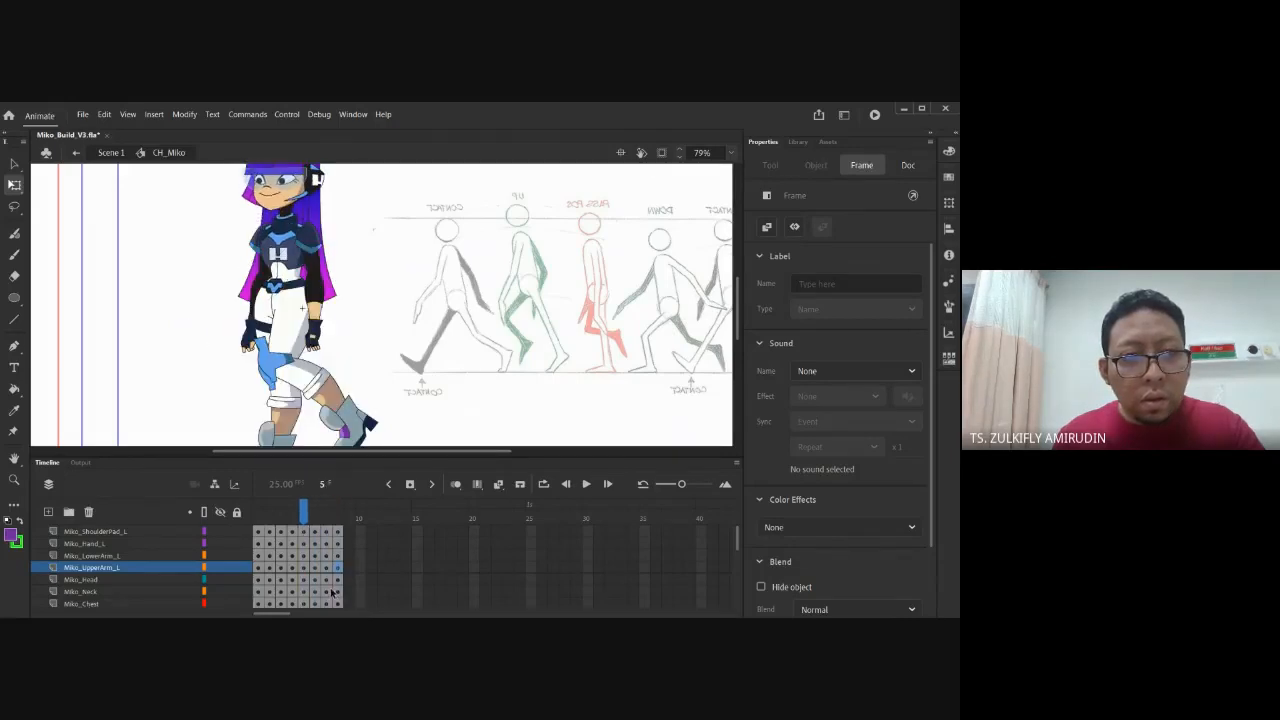
key("comma")
key("period")
key("period")
key("comma")
key("comma")
key("comma")
key("period")
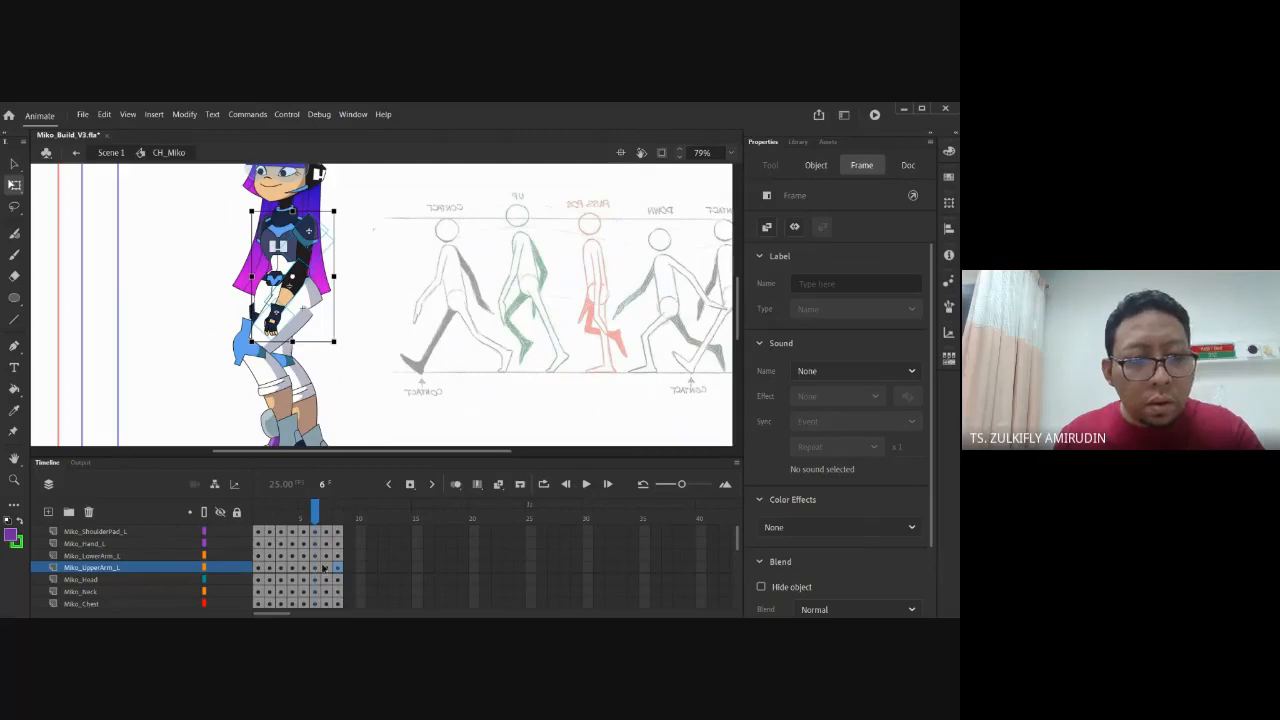
Select frames 6 and 7 across the left shoulder pad, hand, lower arm and upper arm layers
left_click(315, 567)
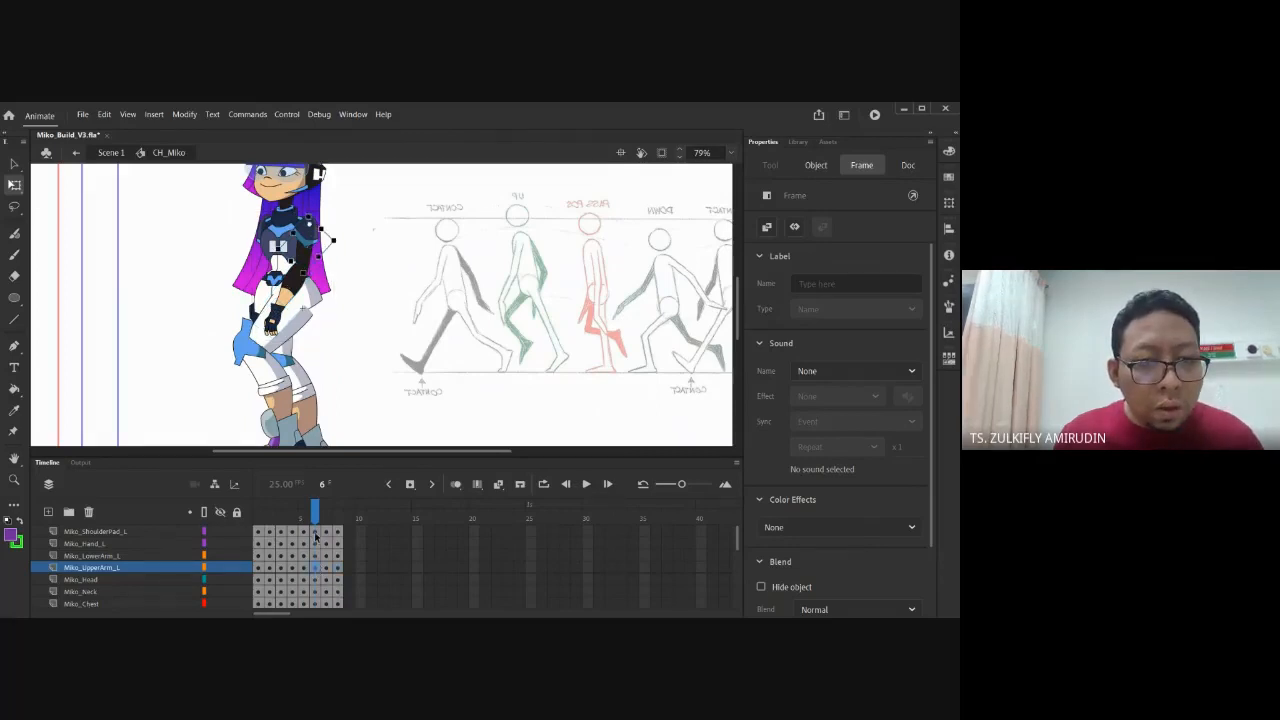
left_click(315, 533)
left_click(323, 567)
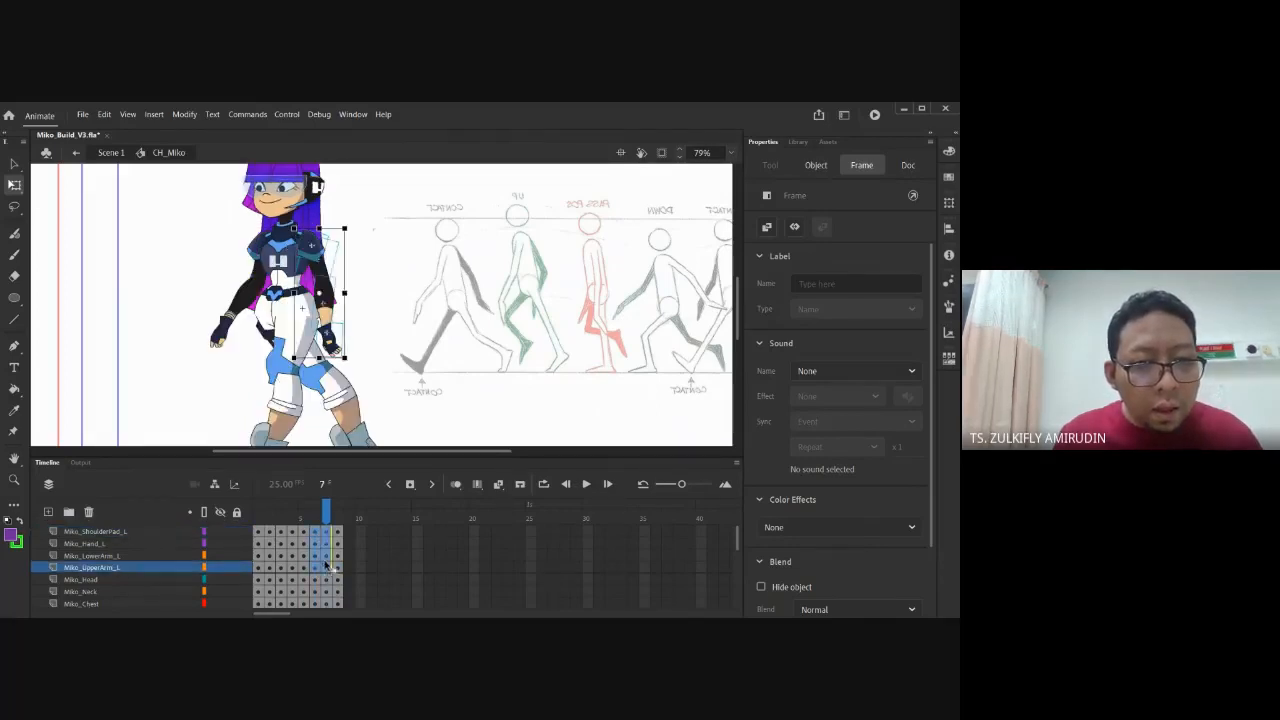
Clear the keyframes at frames 6 and 7 on the four left arm layers and create a classic tween there
right_click(323, 567)
left_click(353, 346)
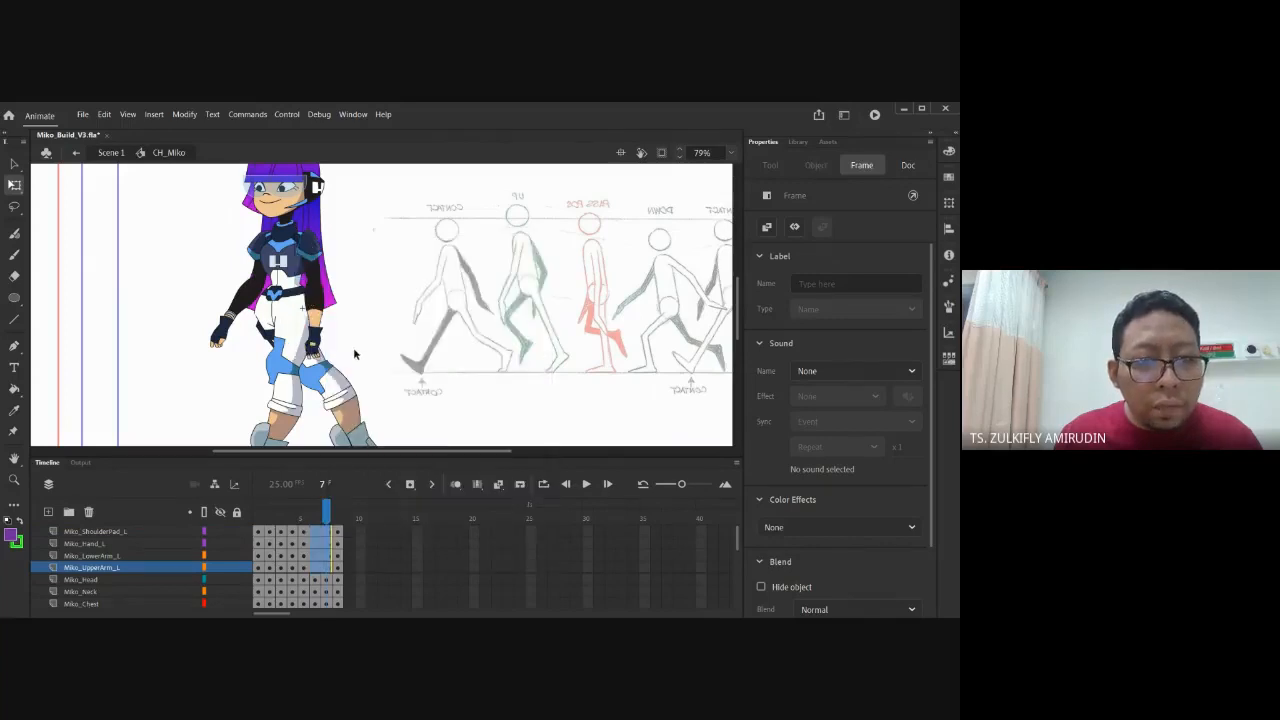
right_click(310, 537)
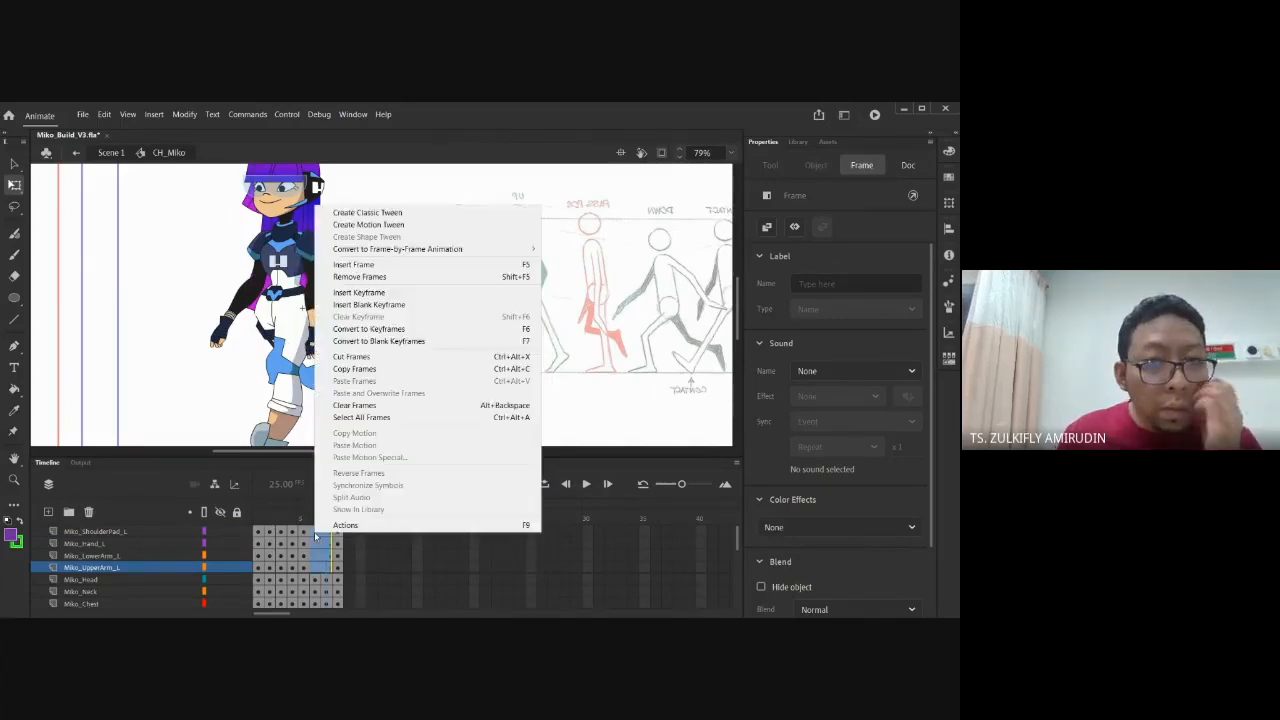
left_click(365, 213)
left_click_drag(293, 518, 331, 518)
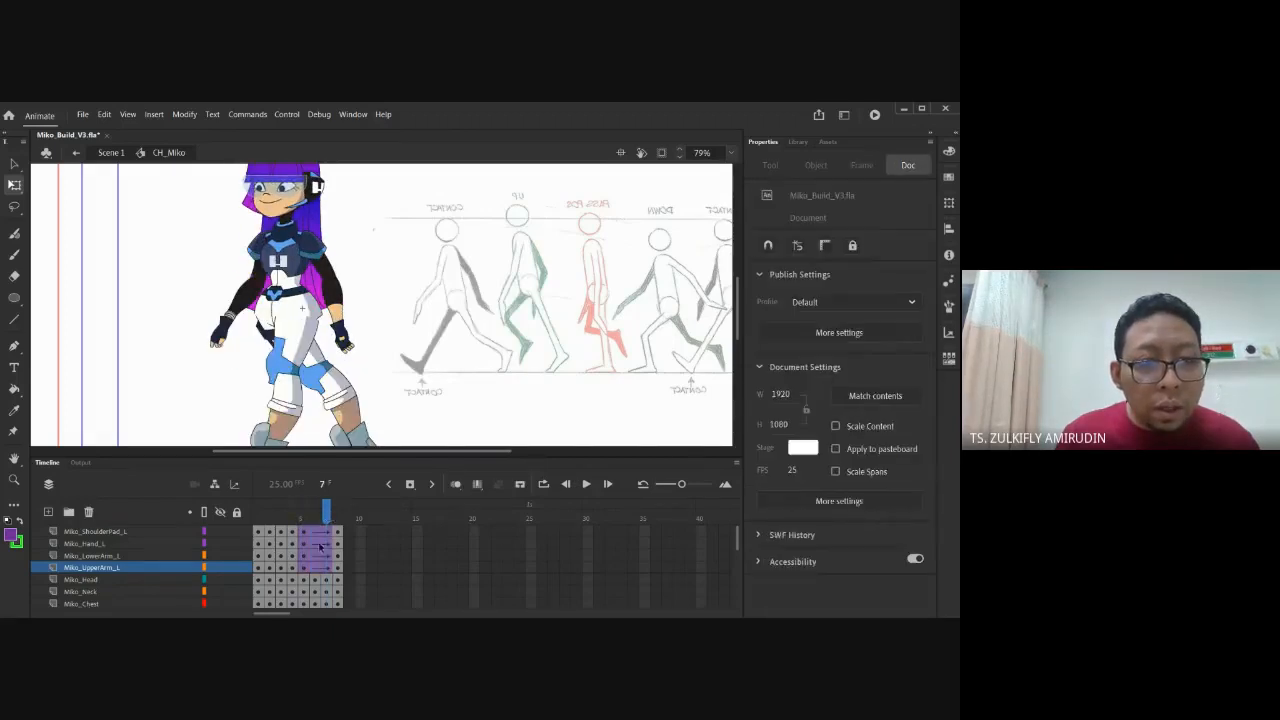
Insert keyframes at frames 6 and 7 on the left shoulder pad, hand, lower arm and upper arm layers
left_click(314, 531)
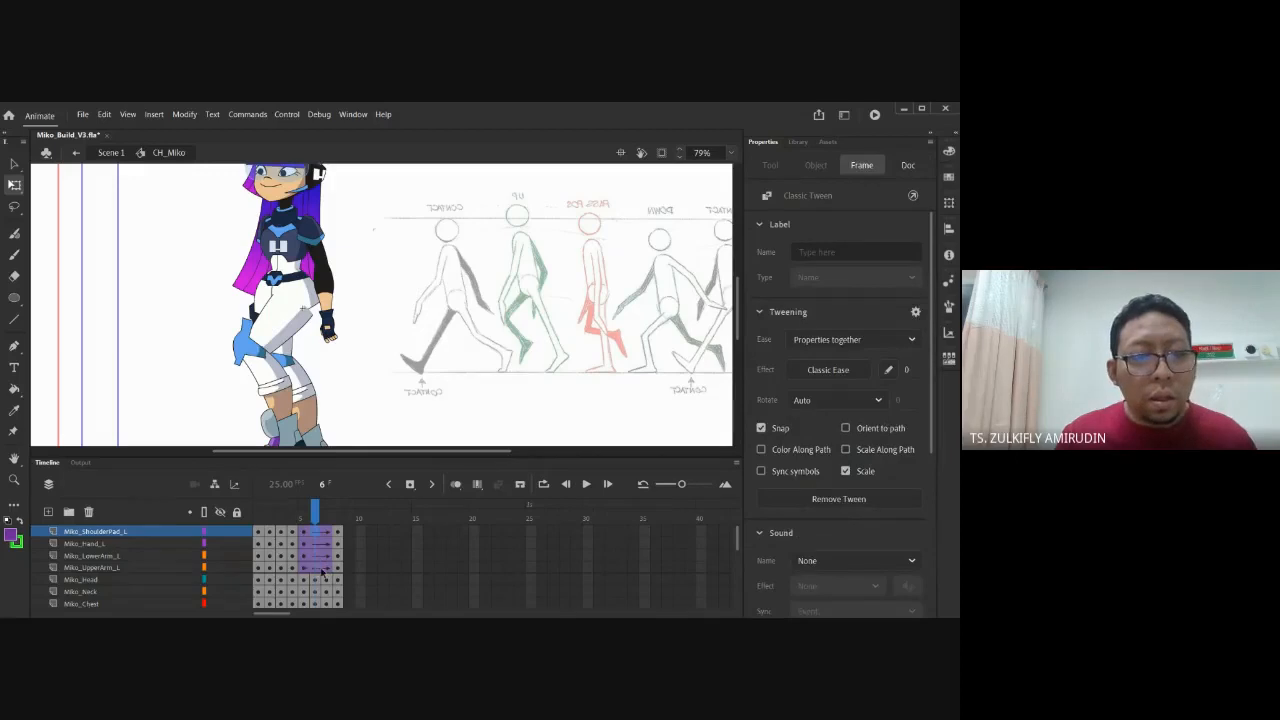
left_click(316, 572)
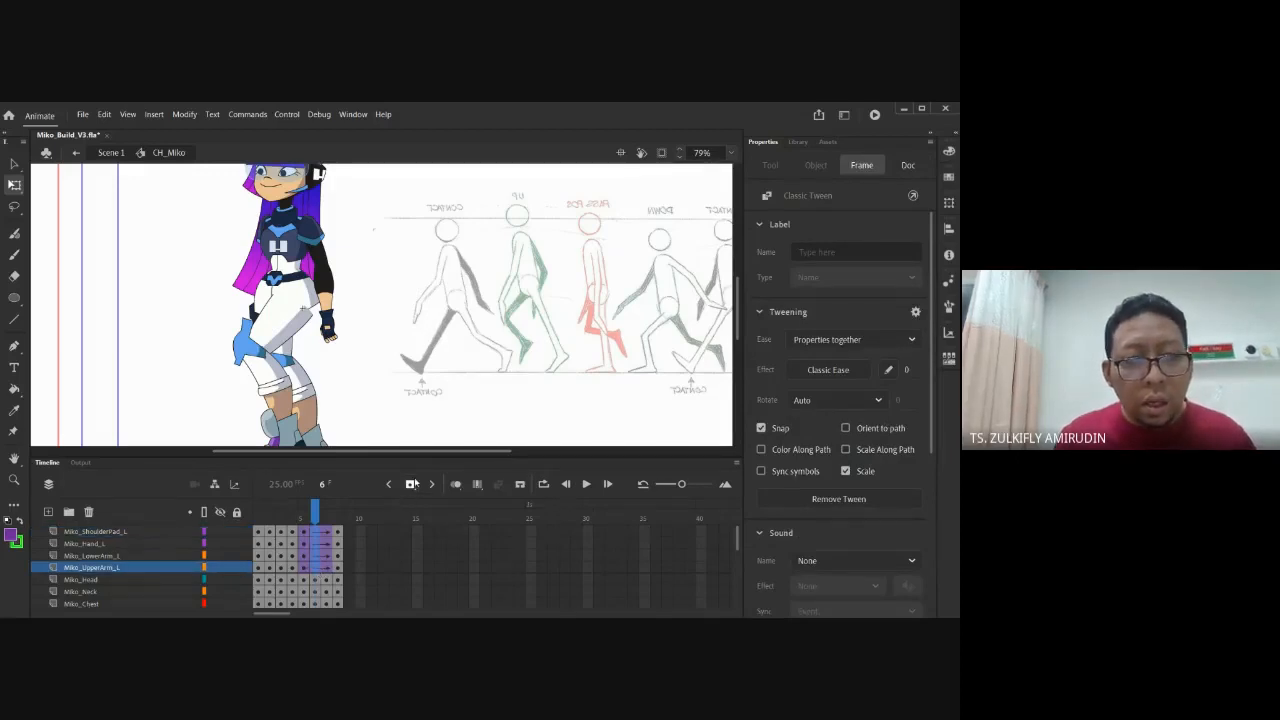
left_click(326, 531)
left_click(326, 567)
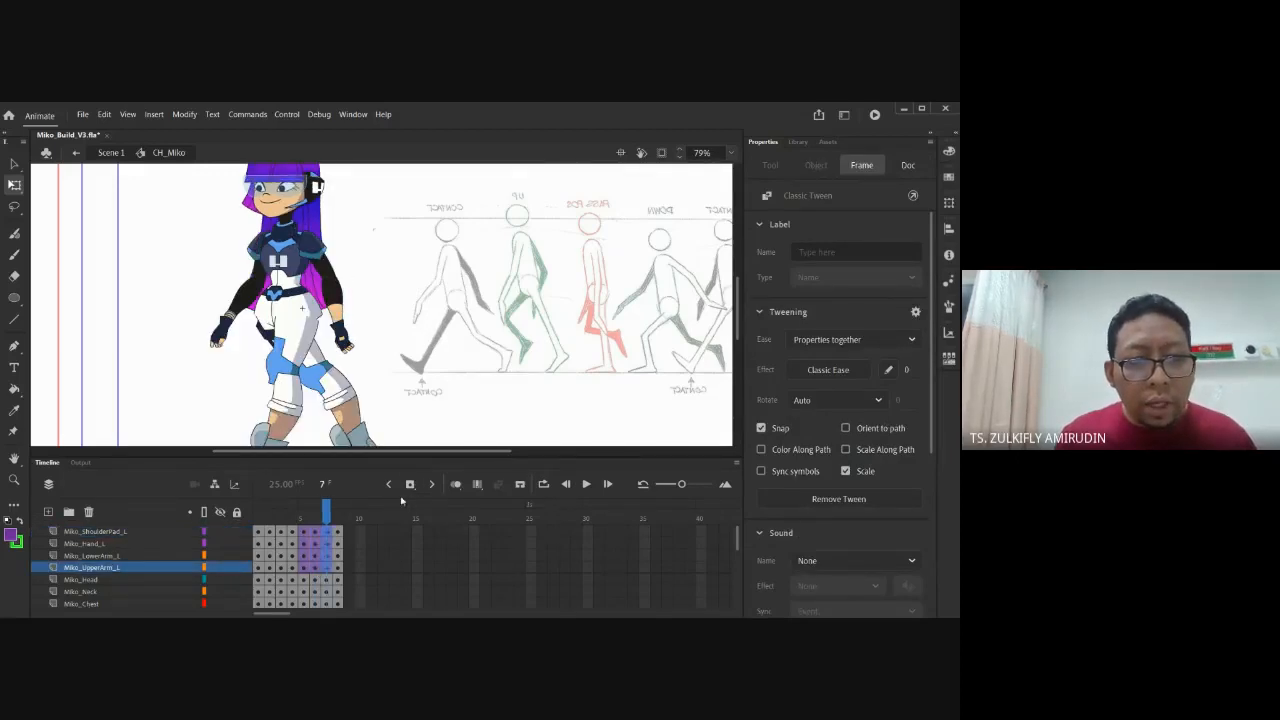
Remove the classic tween from frames 5 to 7 on the four left arm layers
left_click(302, 533)
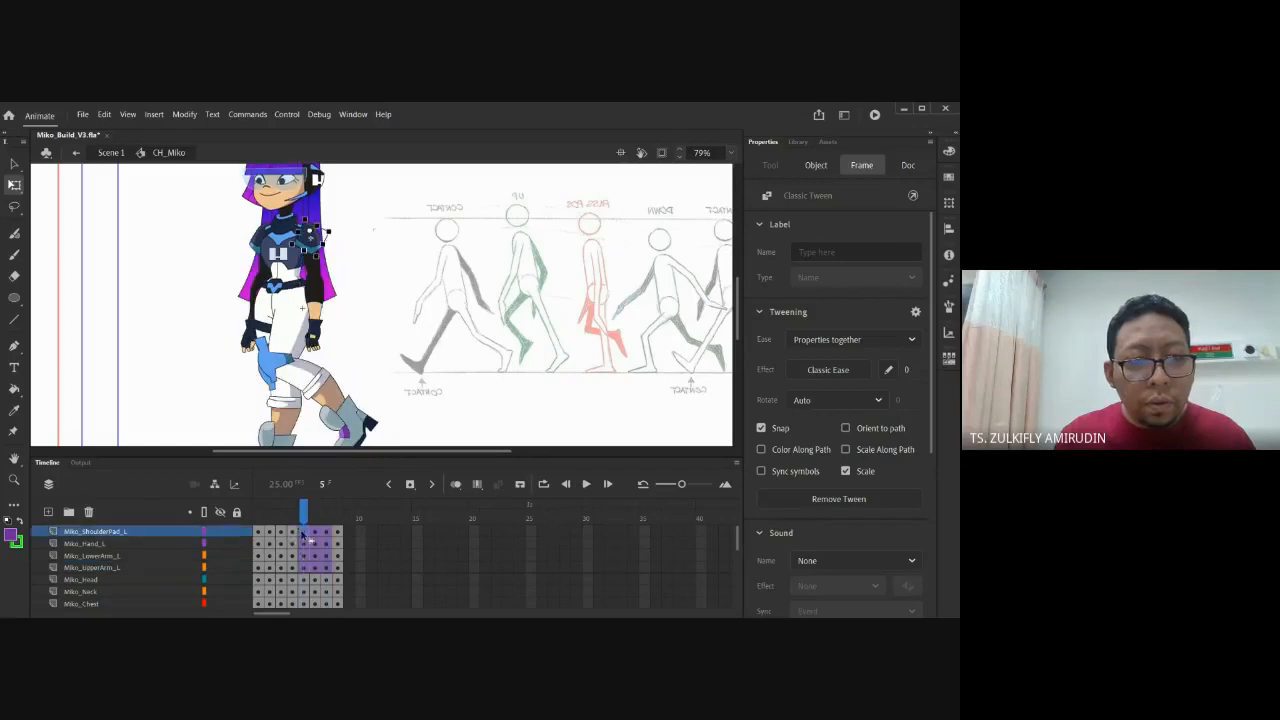
left_click(325, 578)
left_click(329, 567)
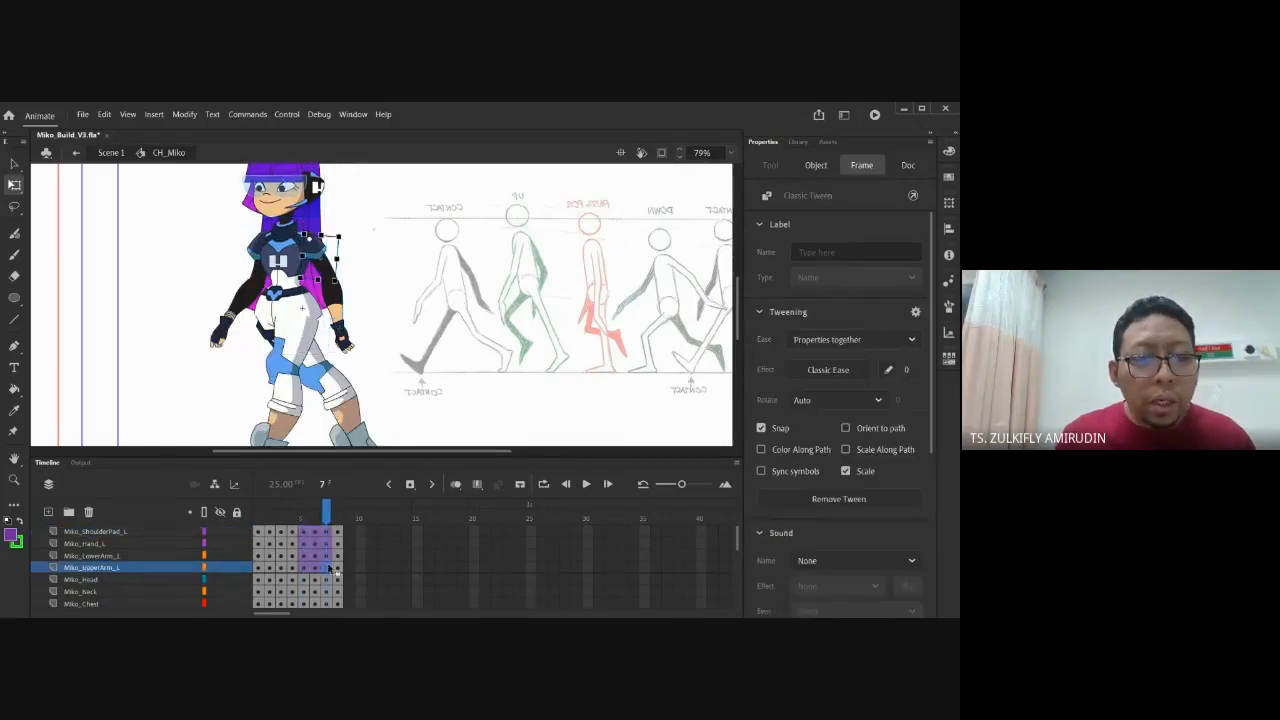
left_click(305, 533)
right_click(305, 535)
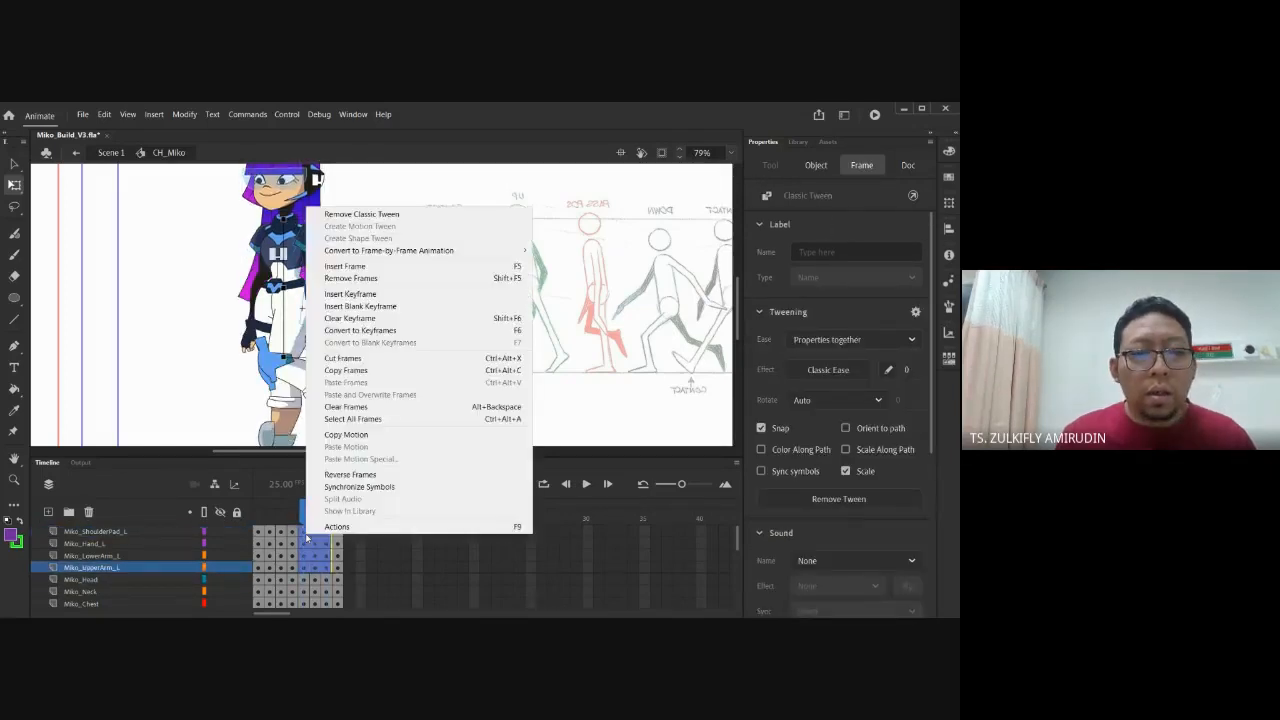
left_click(360, 214)
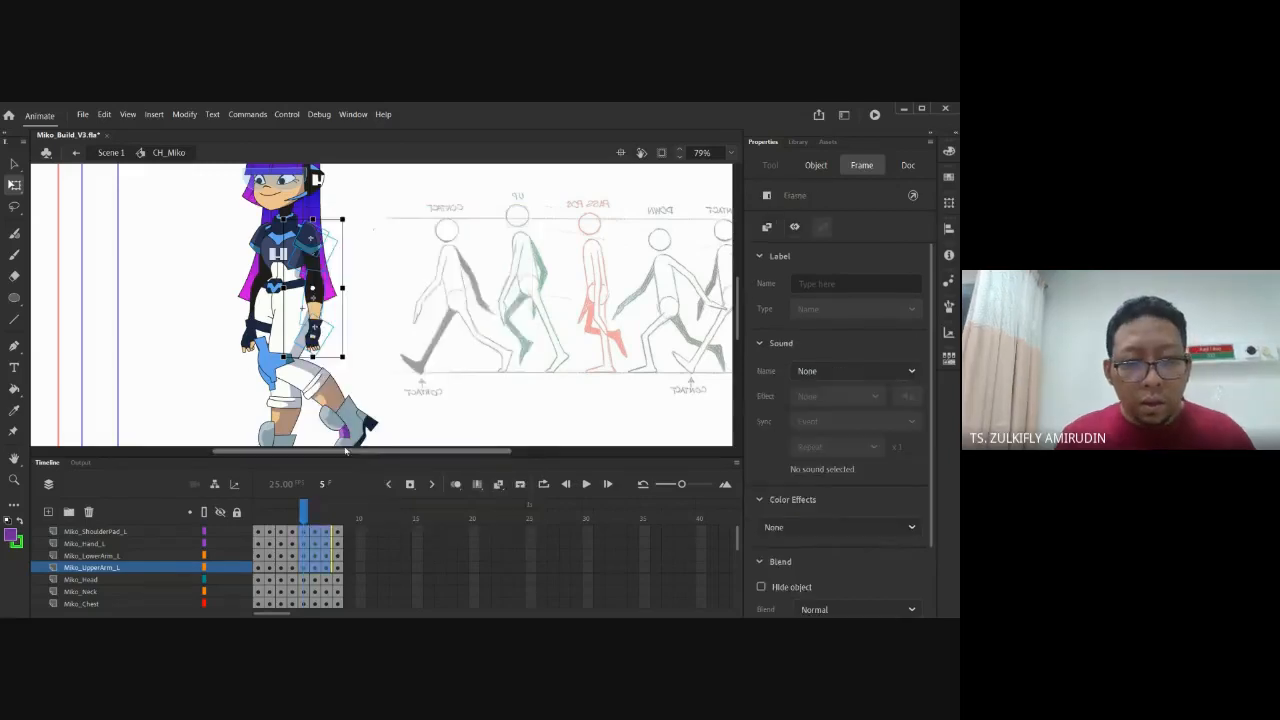
Step forward and back through the frames from frame 5 to check the left arm's swing
left_click(306, 519)
key("period")
key("period")
key("period")
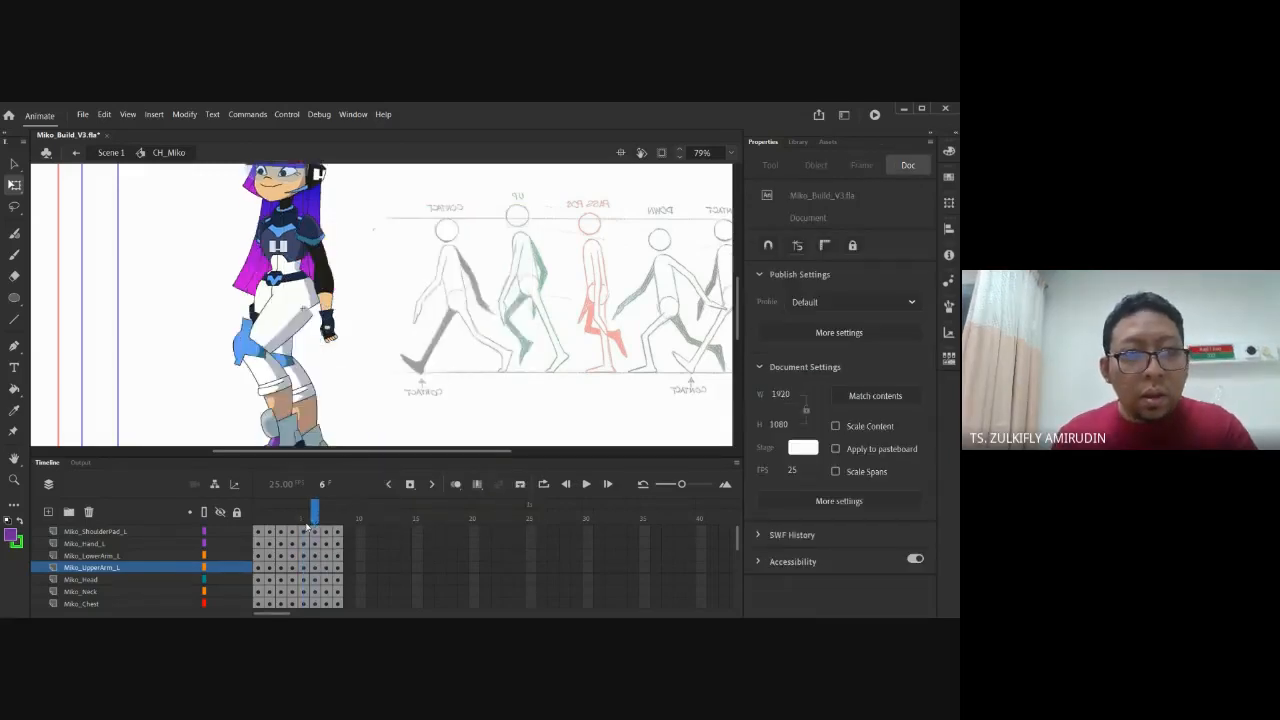
key("comma")
key("comma")
key("comma")
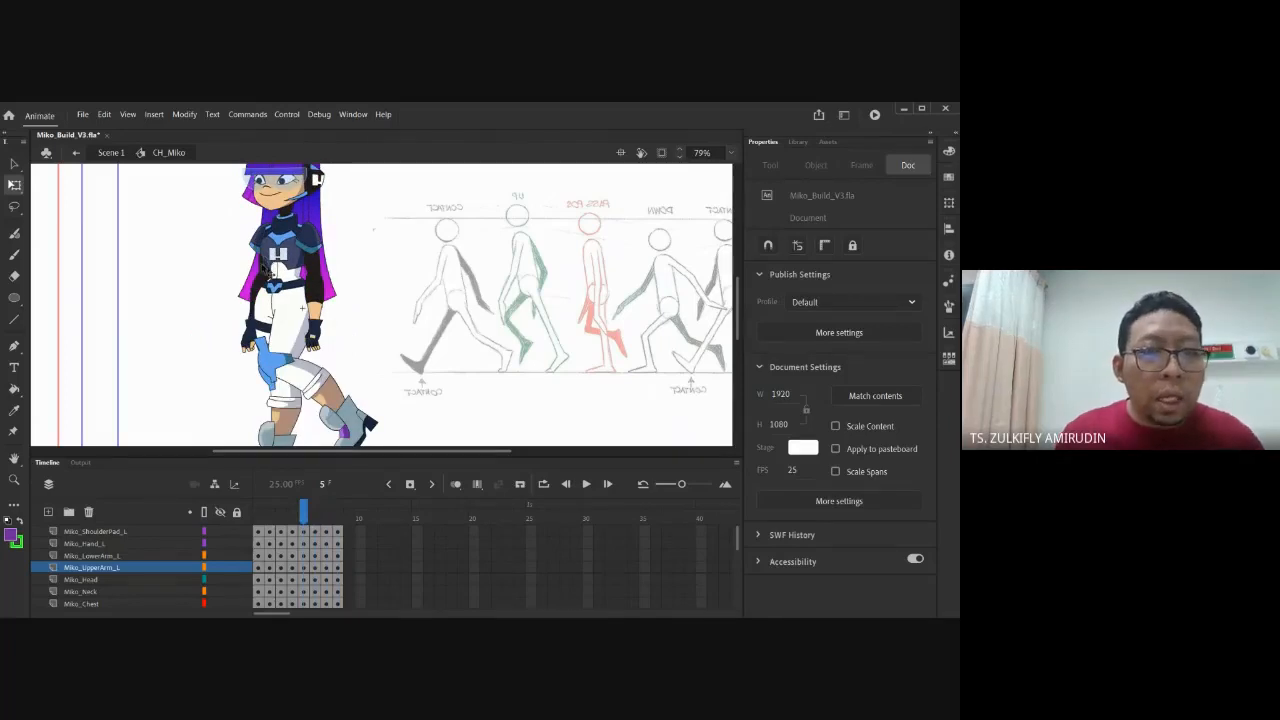
Clear the keyframes at frames 6 and 7 on the right hand, lower arm, shoulder pad and upper arm layers and create a classic tween there
left_click(268, 268)
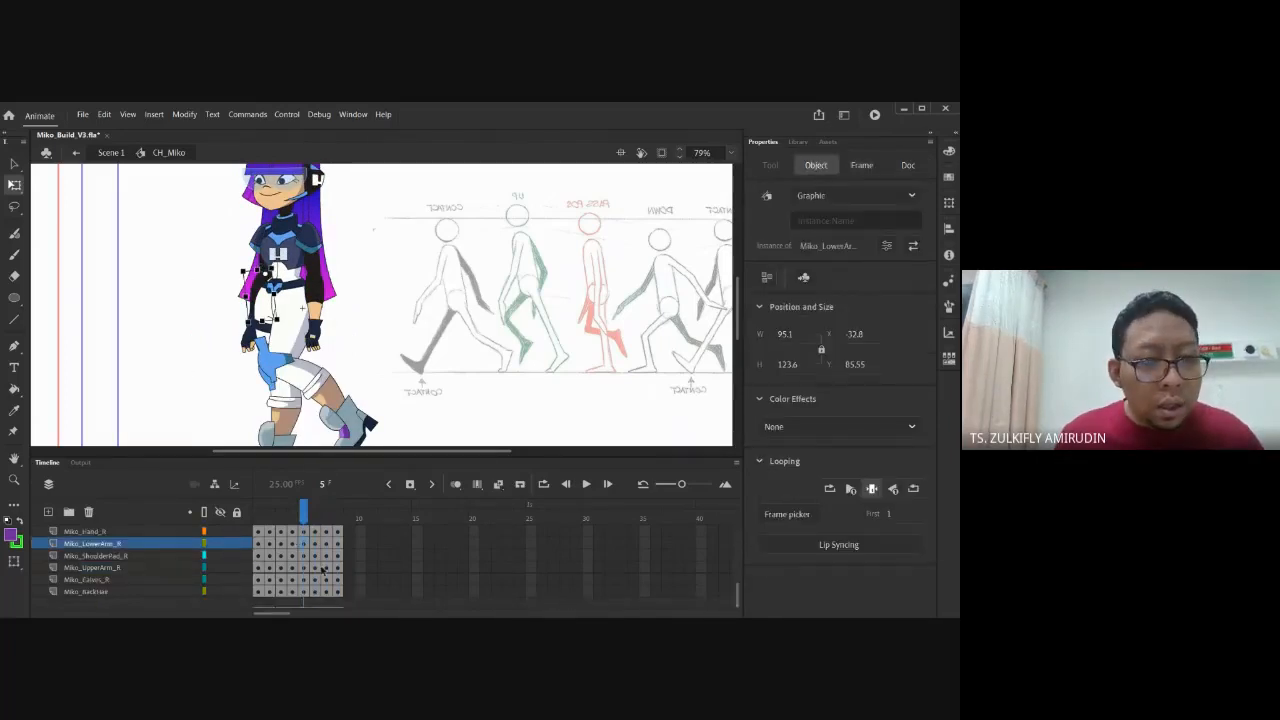
scroll(306, 551, "up", 2)
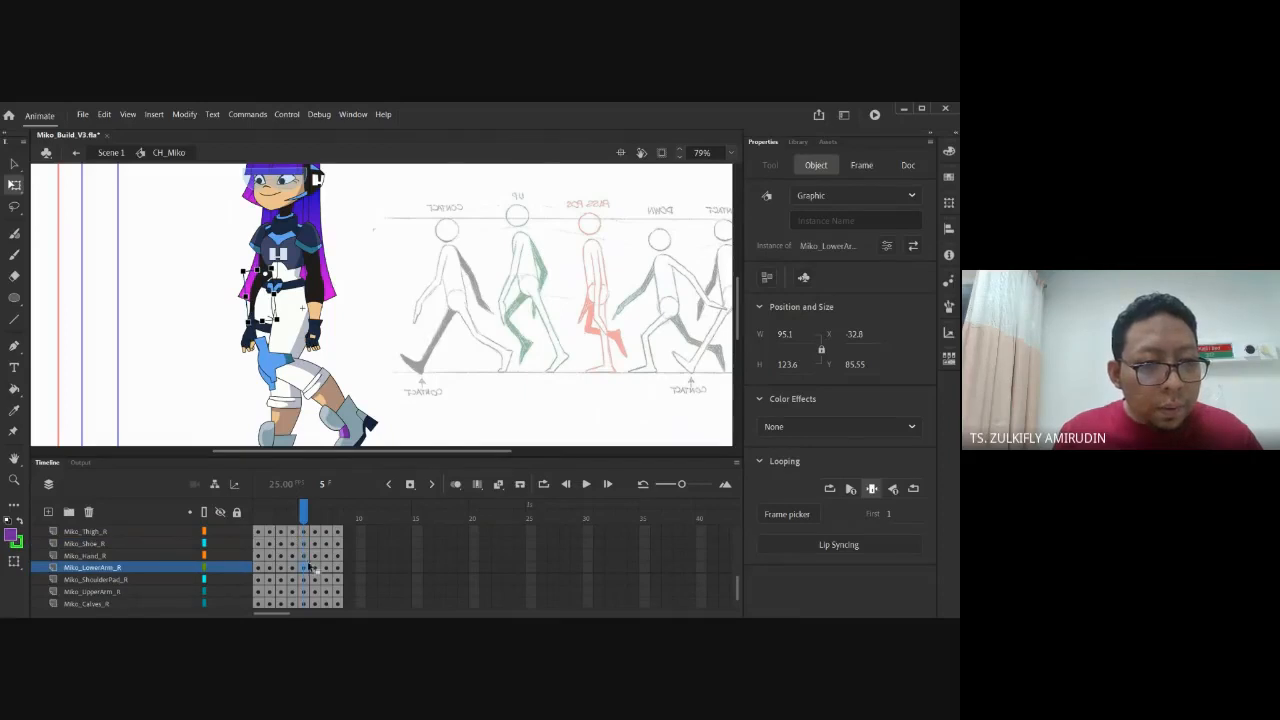
left_click(304, 592)
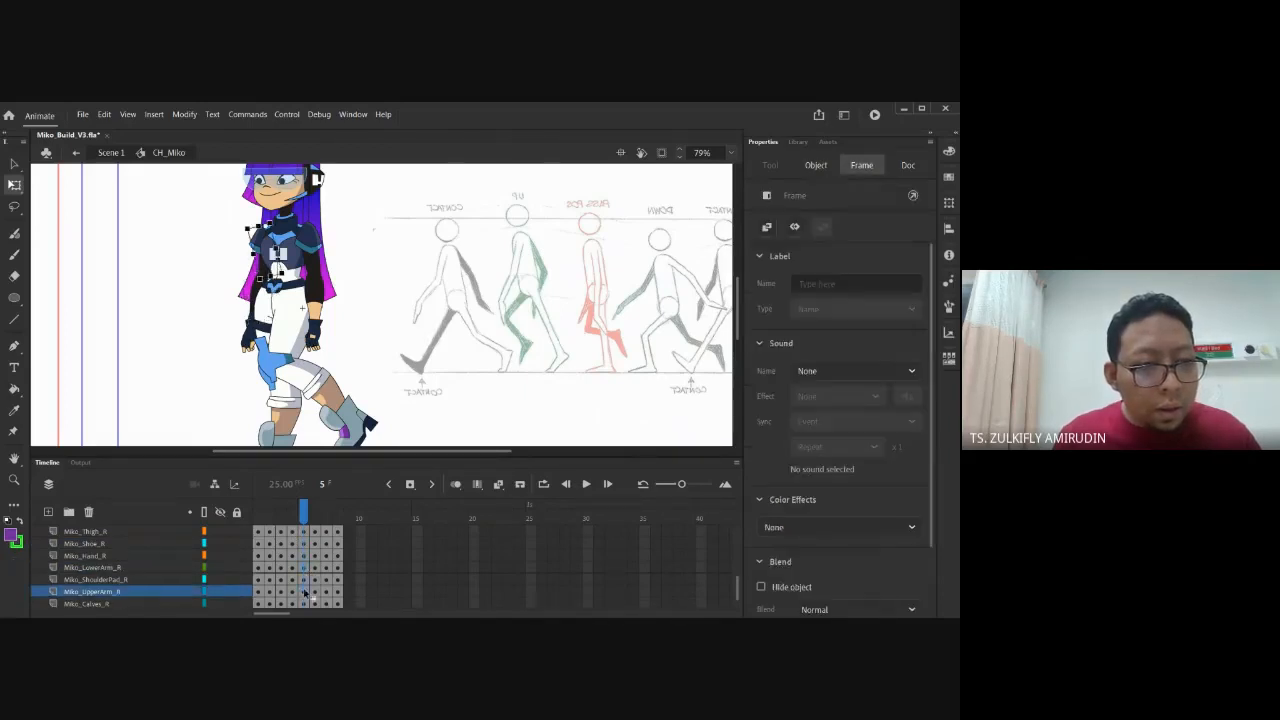
left_click(316, 593)
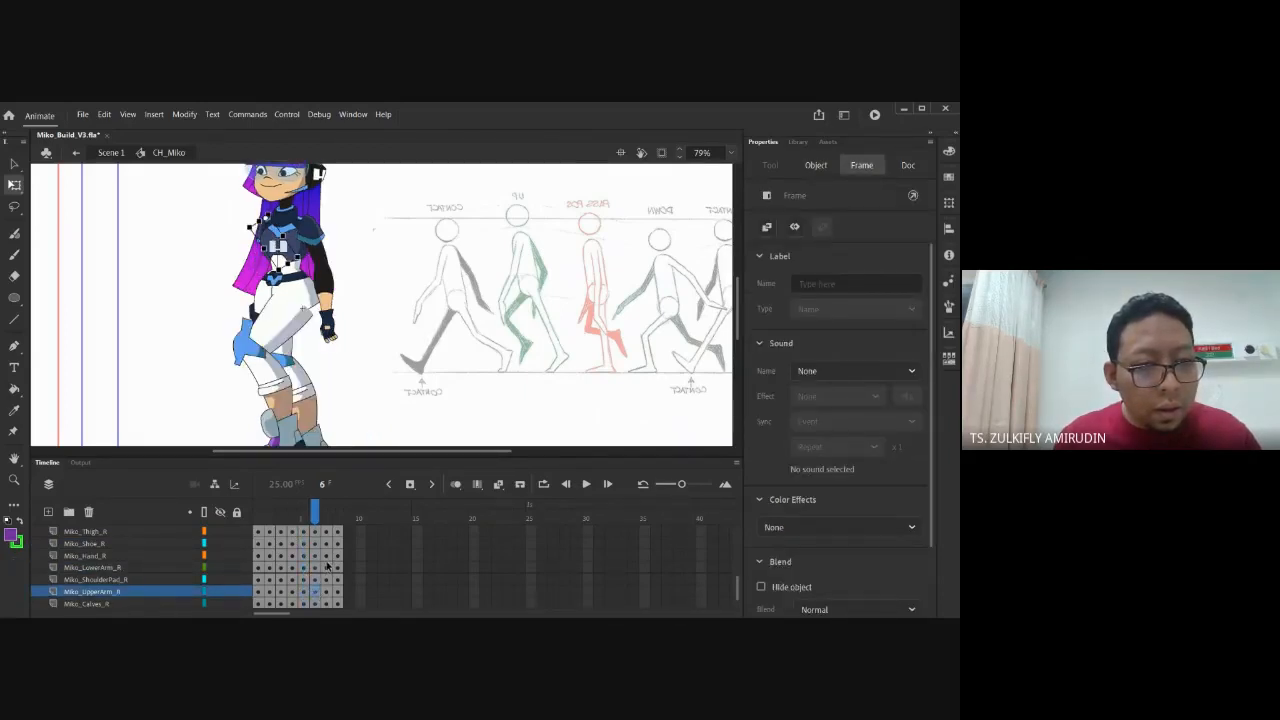
left_click(324, 563)
right_click(324, 563)
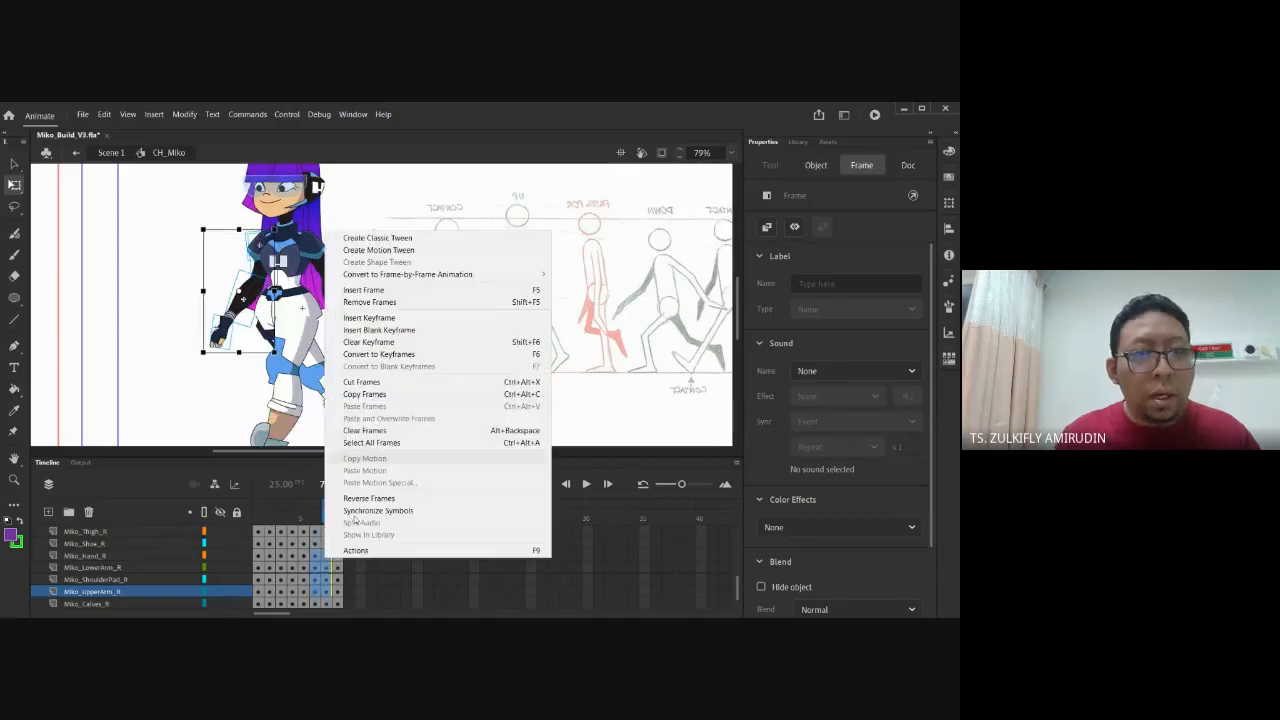
left_click(369, 342)
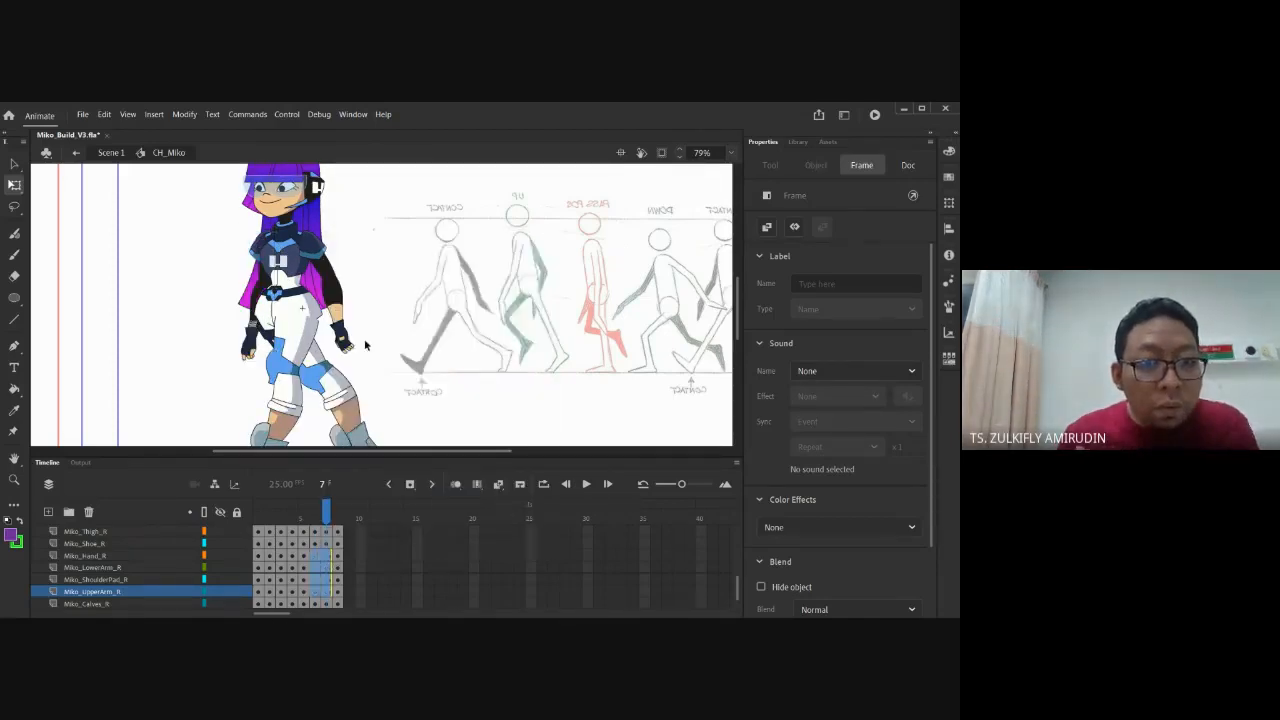
right_click(326, 563)
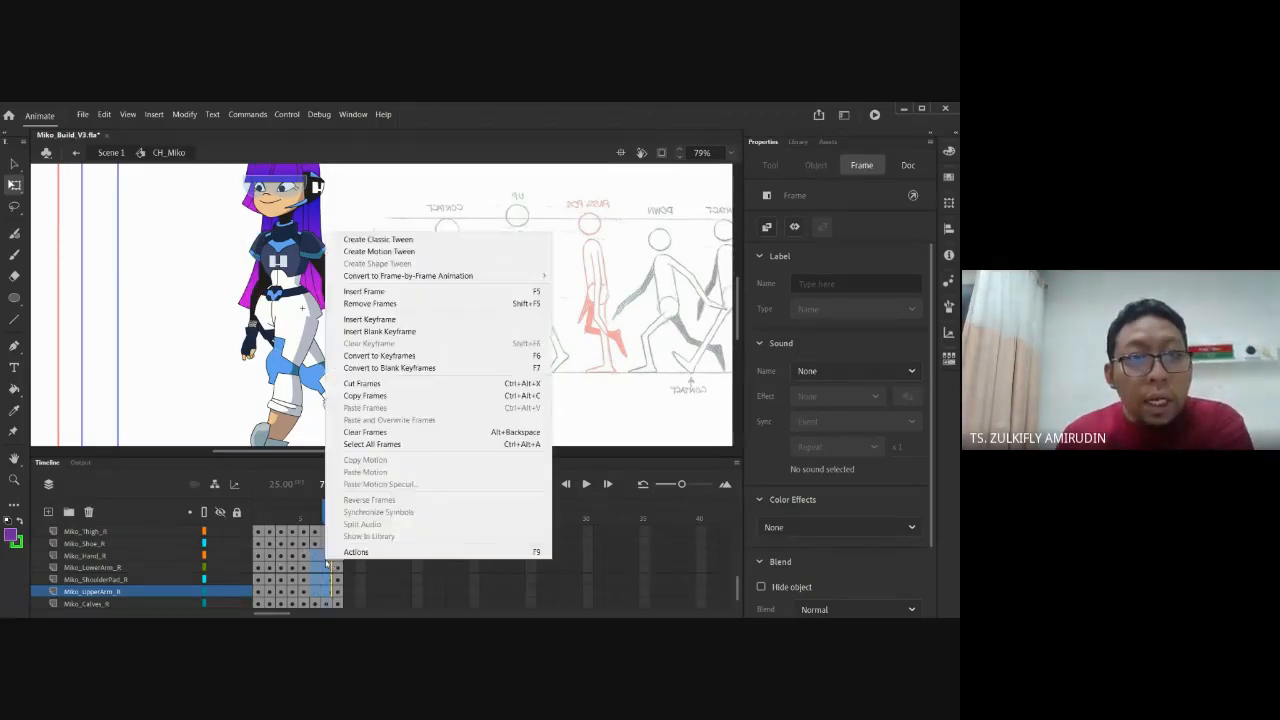
left_click(388, 238)
Insert keyframes at frames 6 and 7 on the four right arm layers
left_click_drag(321, 519, 314, 589)
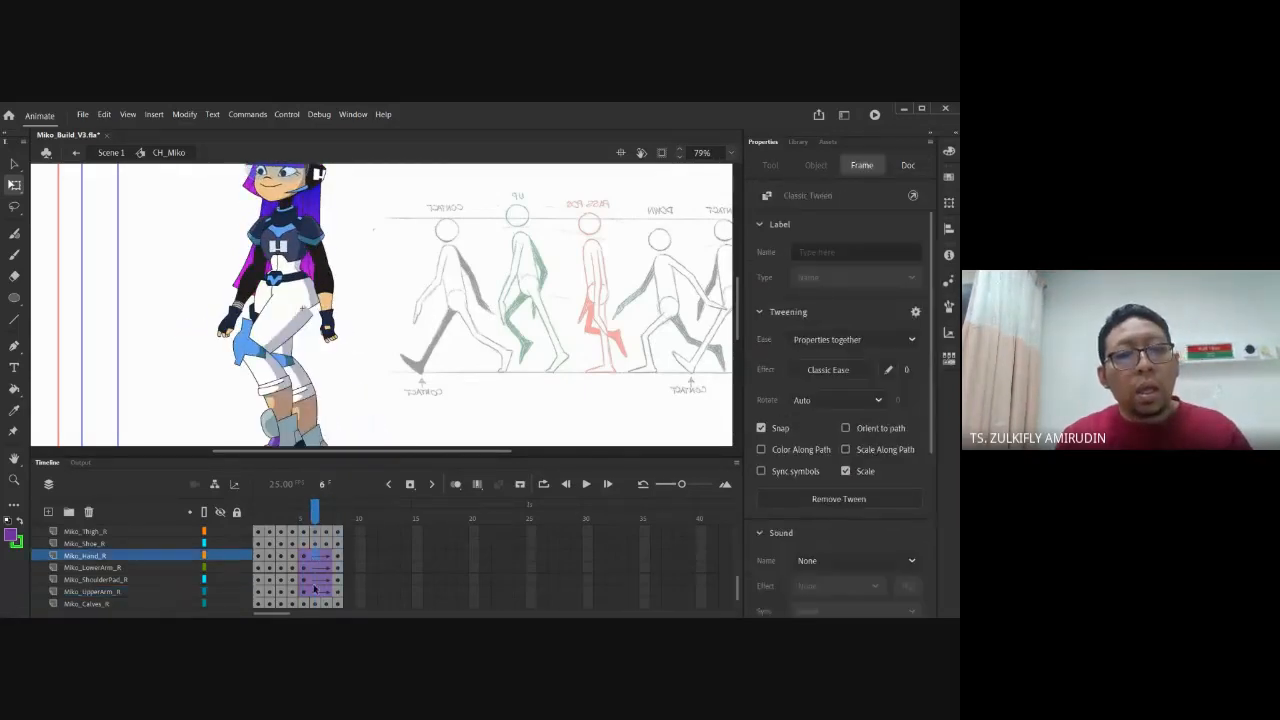
left_click(315, 592)
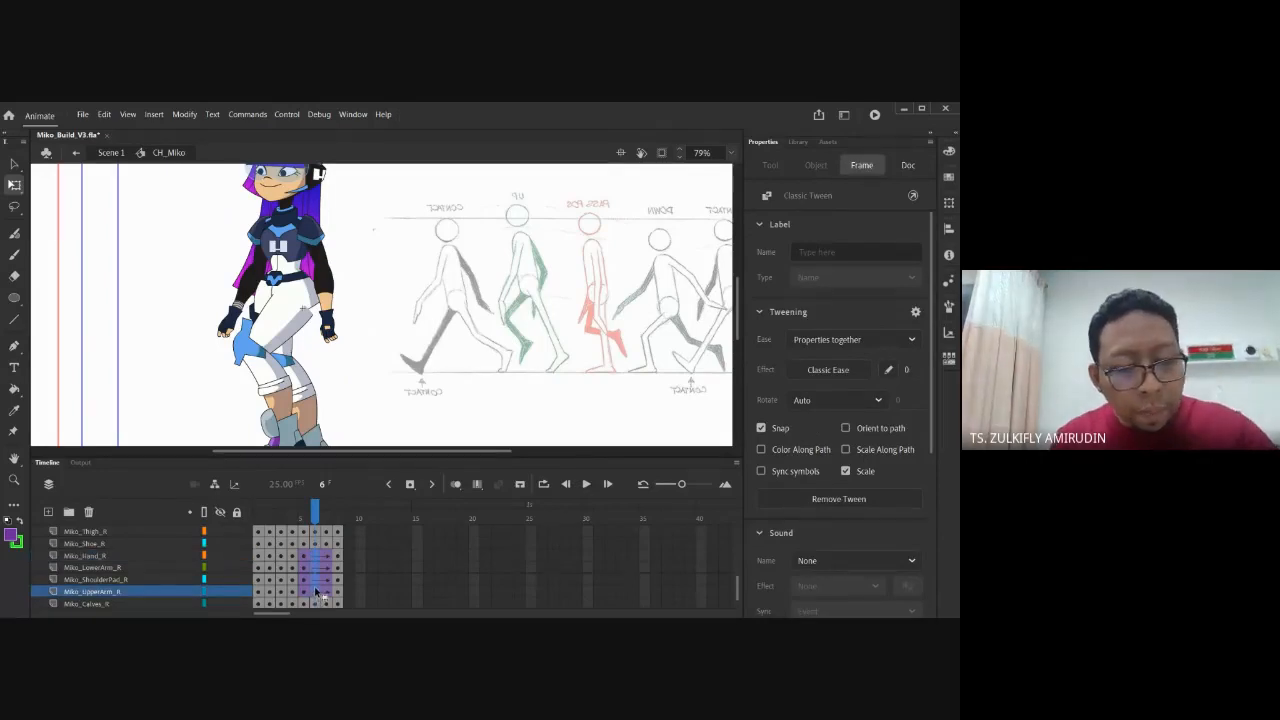
left_click(331, 556)
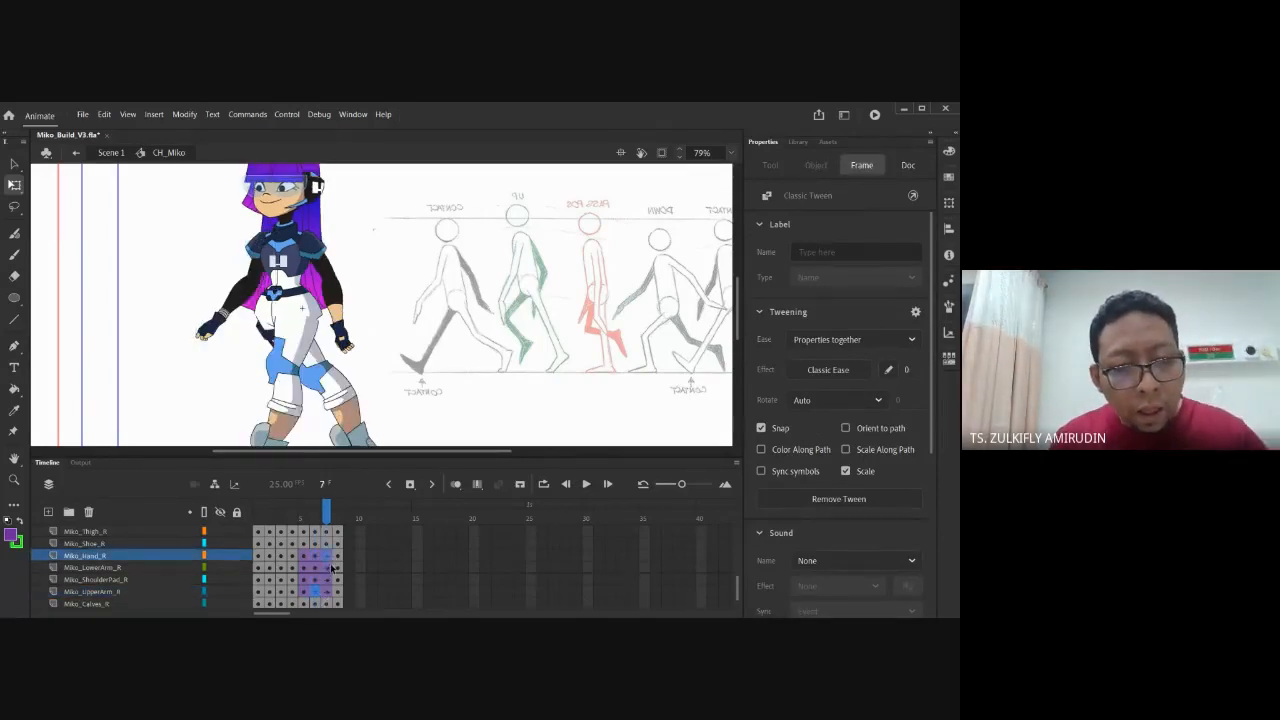
left_click(328, 592)
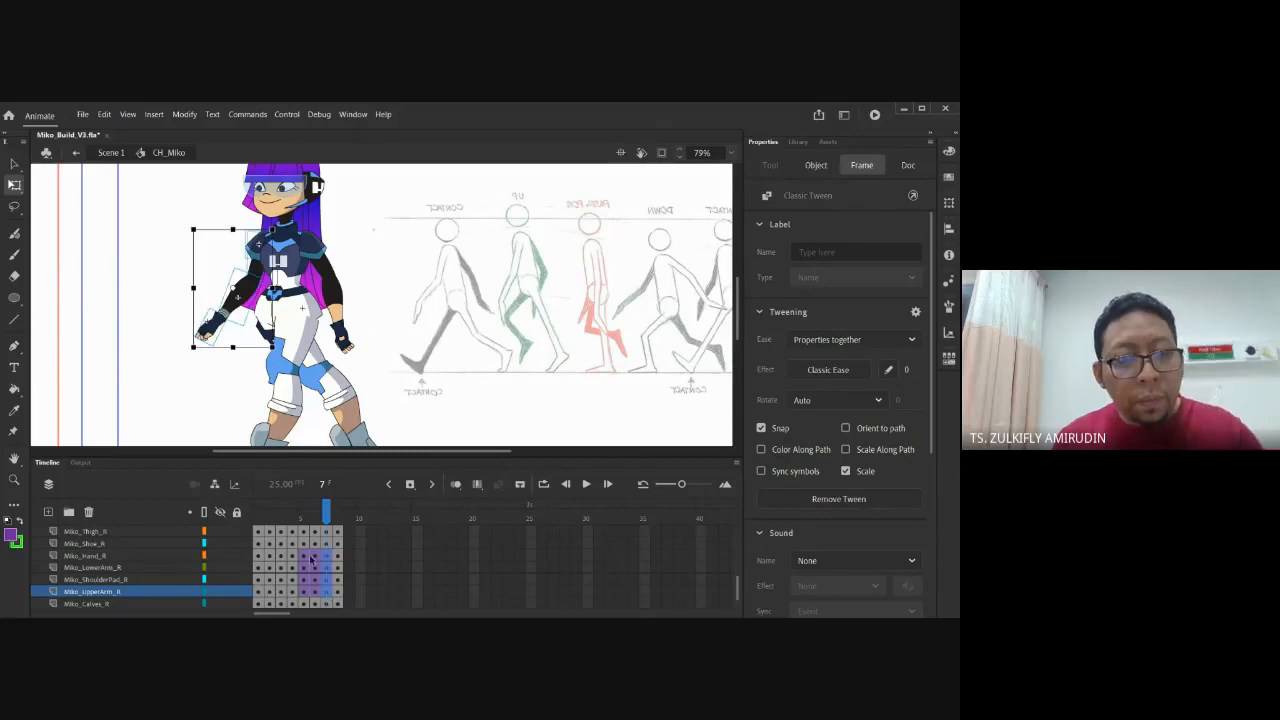
Remove the classic tween from frames 5 to 7 on the four right arm layers
left_click_drag(304, 557, 326, 593)
right_click(326, 593)
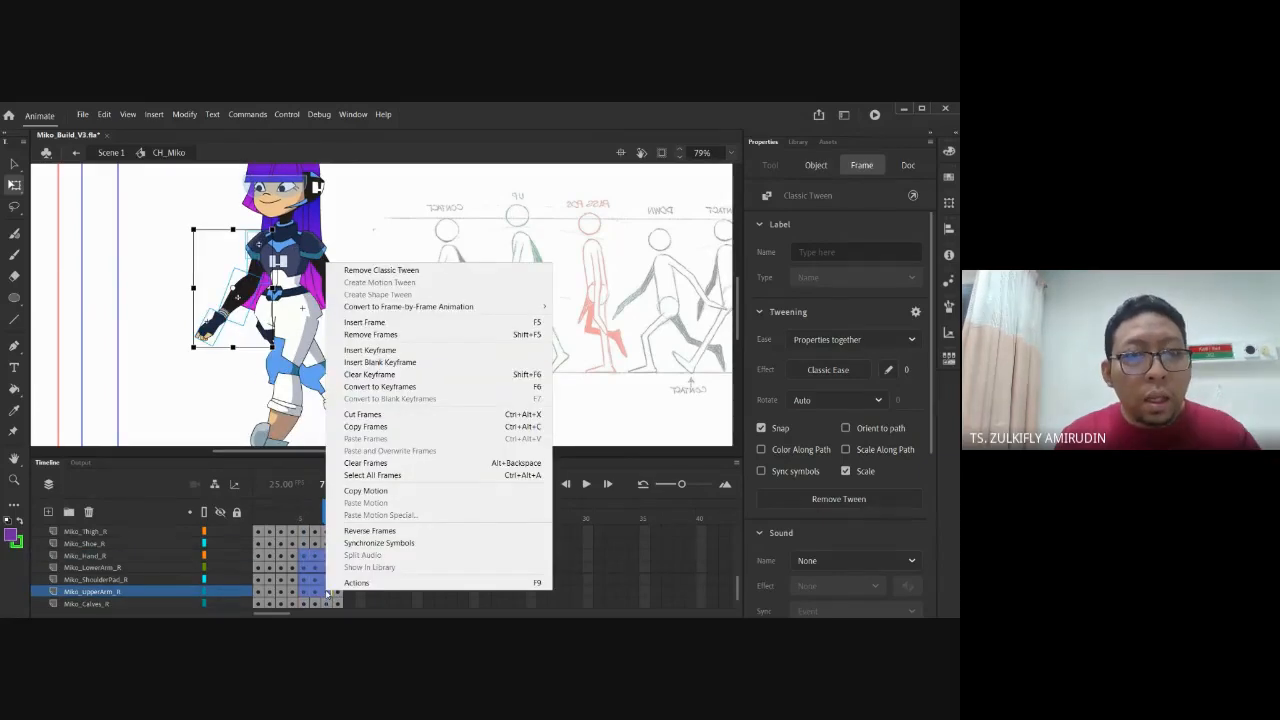
left_click(356, 272)
Step back and forth through frames 1 to 3 to examine the full character's walk poses
left_click(258, 518)
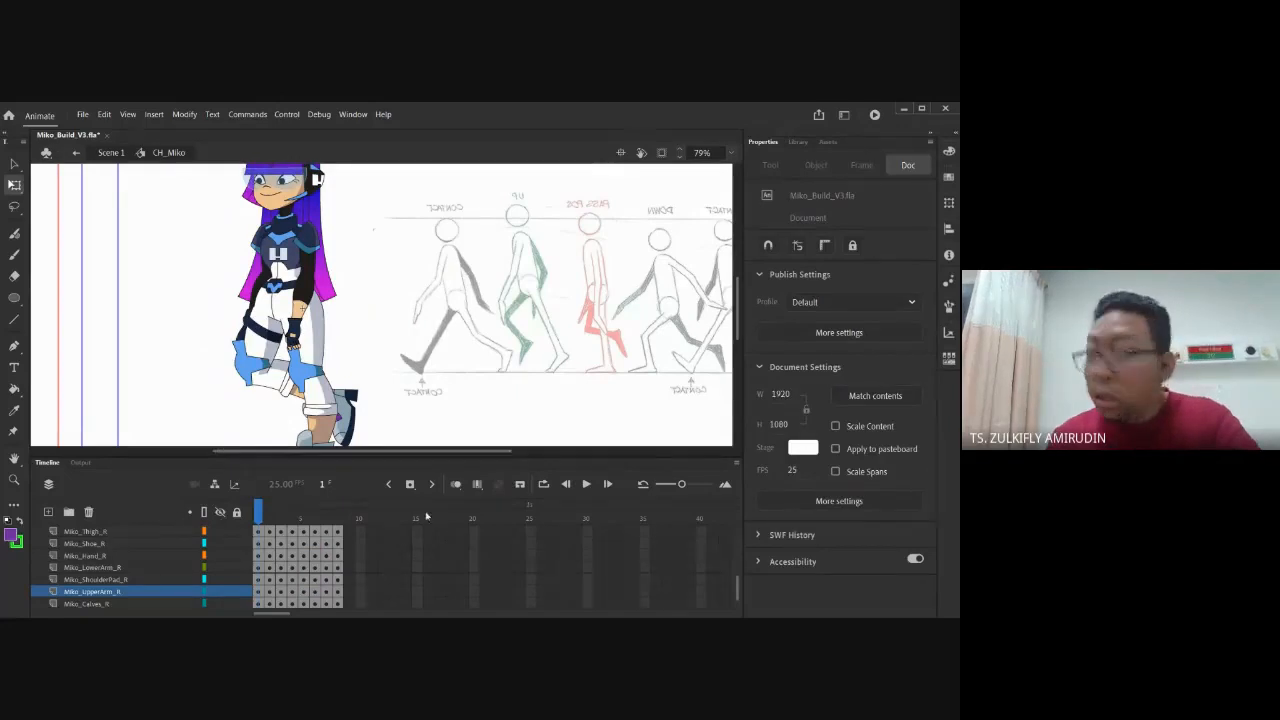
key("ctrl+minus")
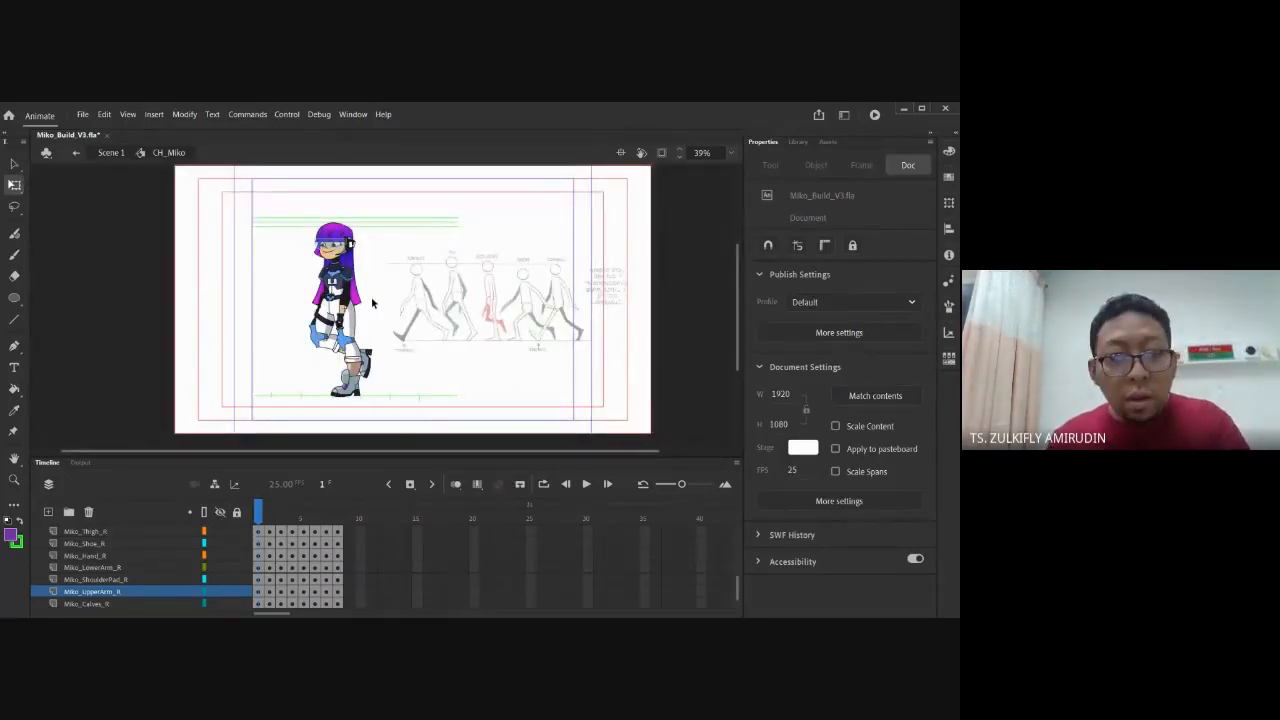
key("period")
key("period")
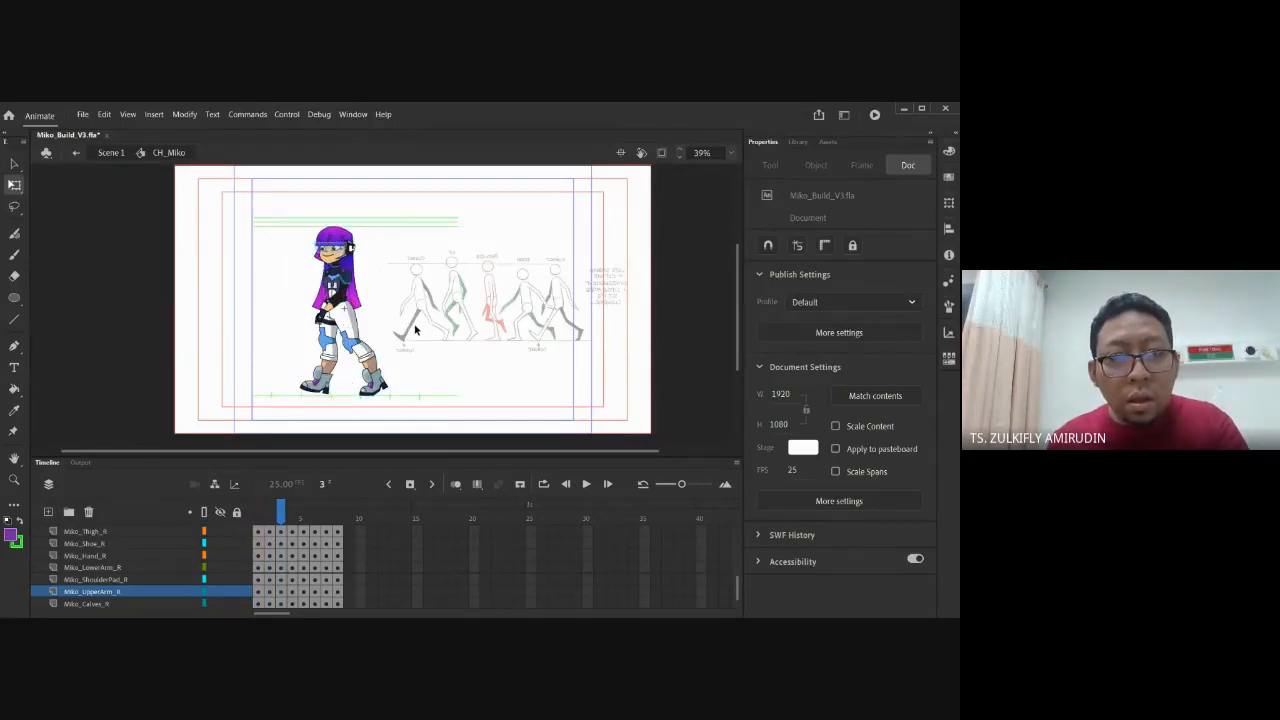
key("comma")
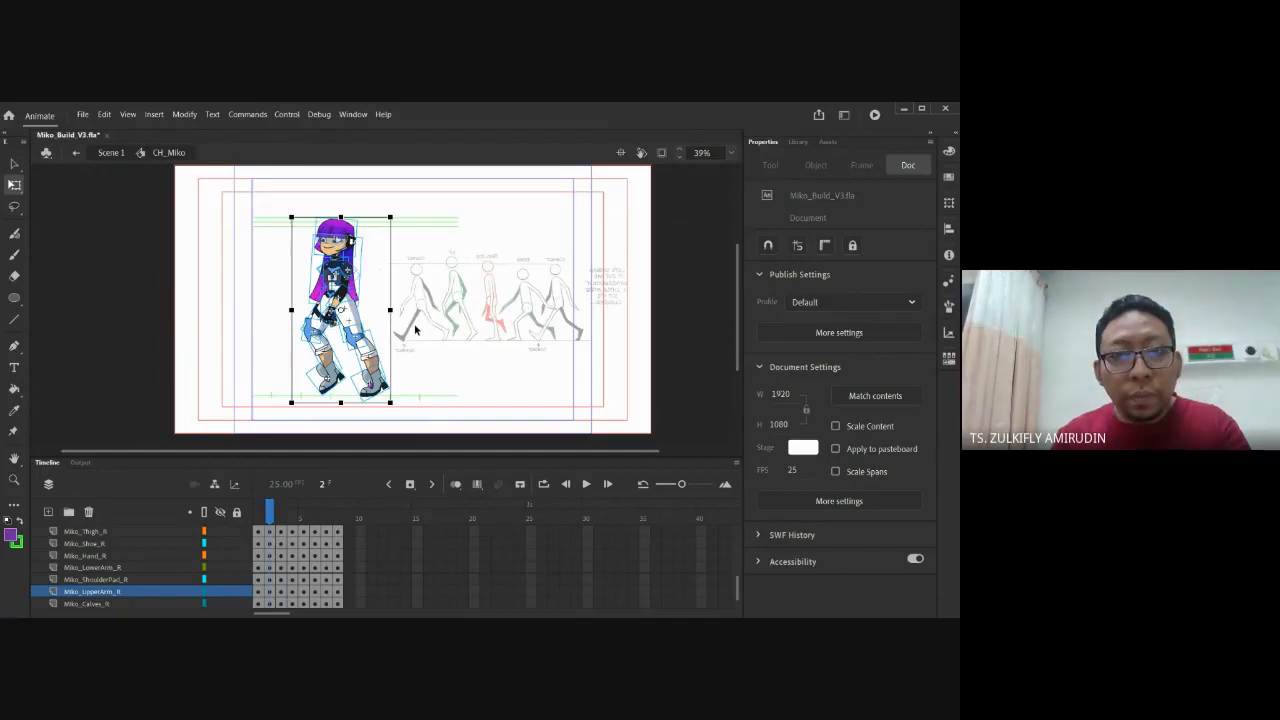
key("period")
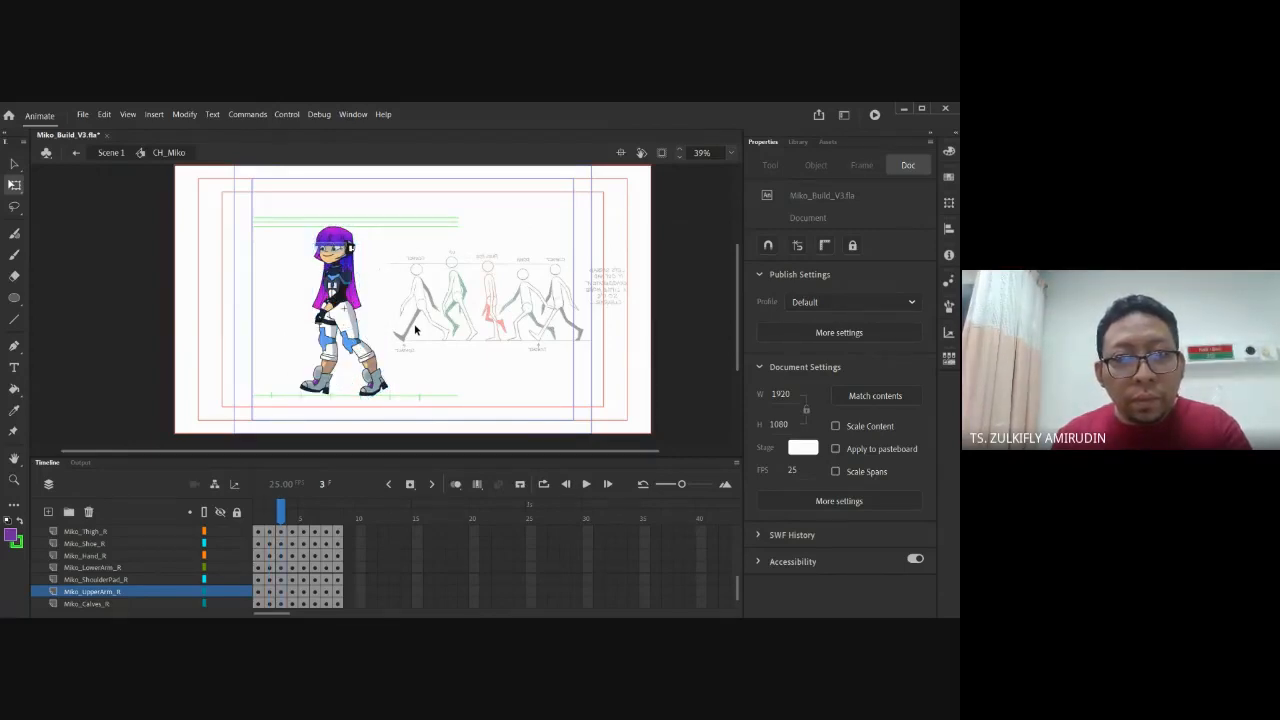
key("comma")
key("period")
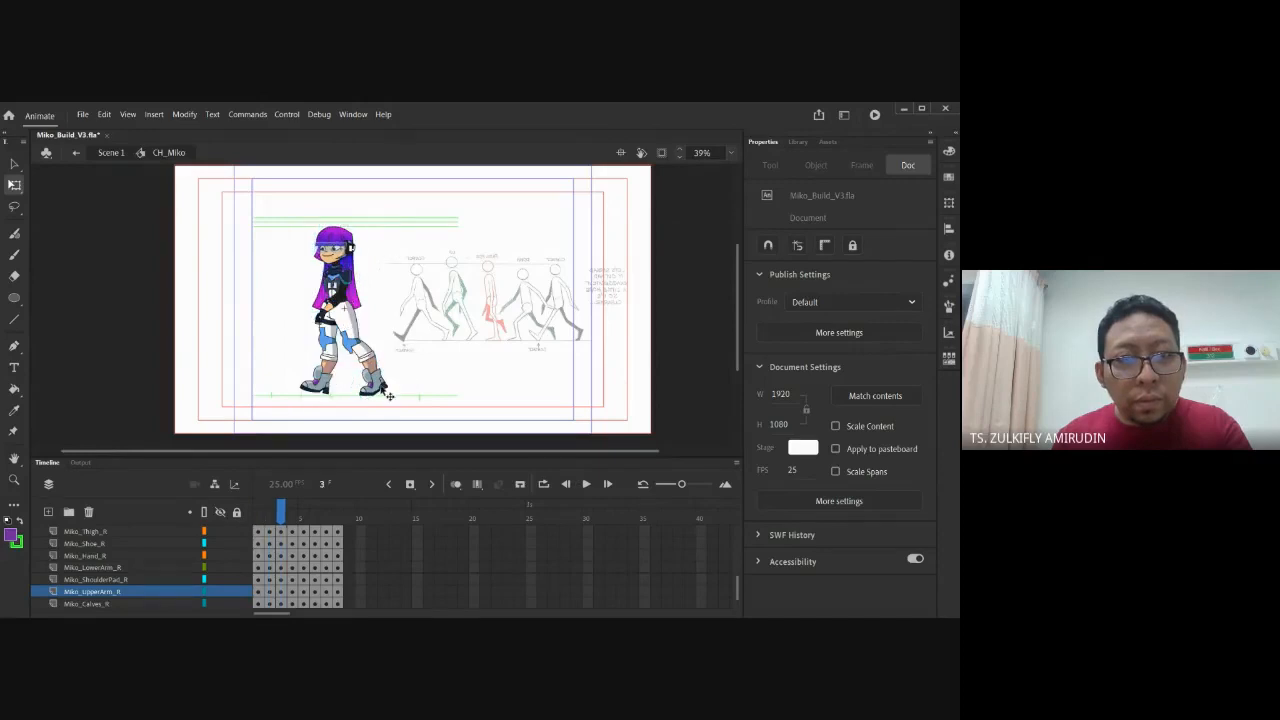
Examine the alternative drawings of the left shoe at frame 3 in the Frame Picker
left_click(378, 386)
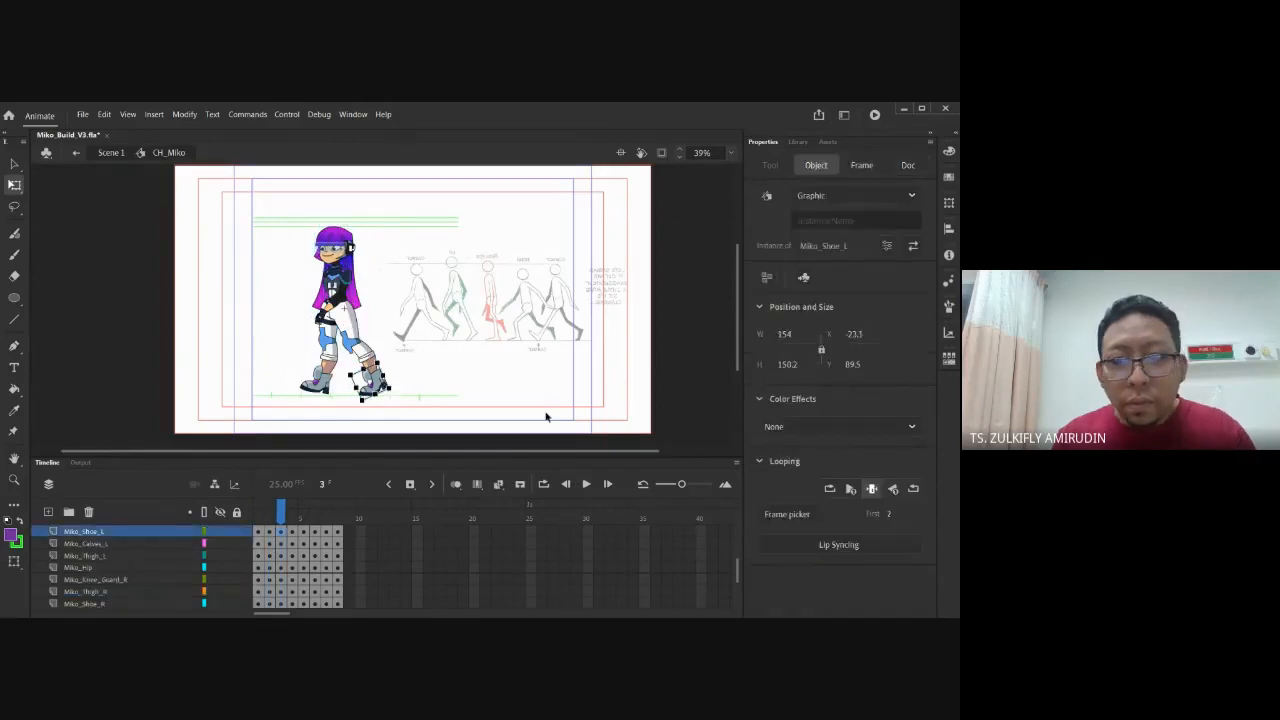
left_click(780, 514)
left_click(559, 368)
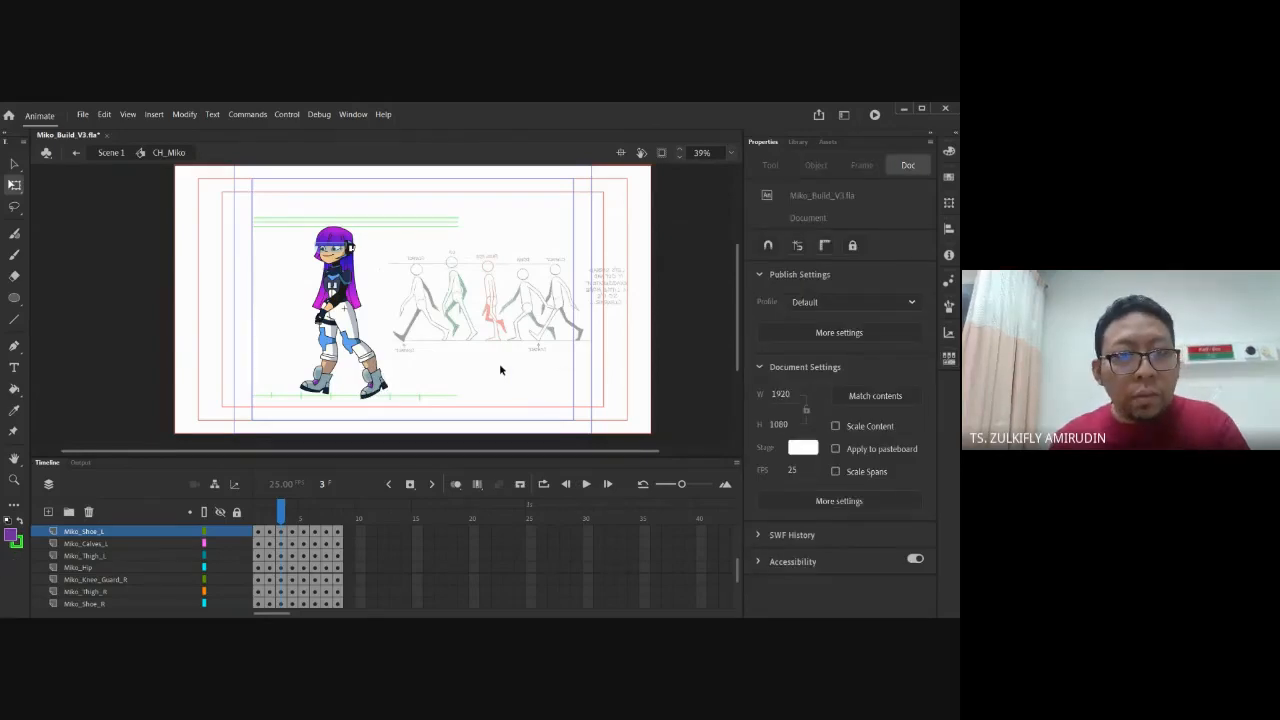
key("comma")
key("period")
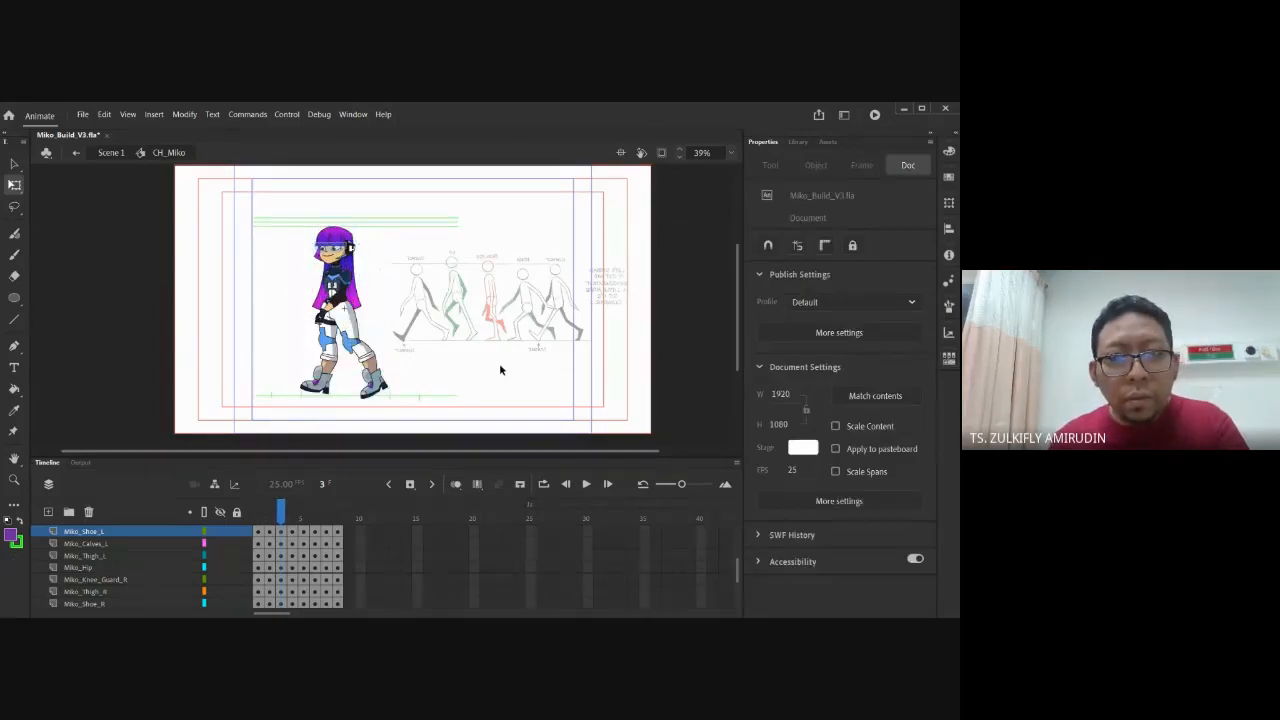
left_click(378, 390)
left_click(792, 514)
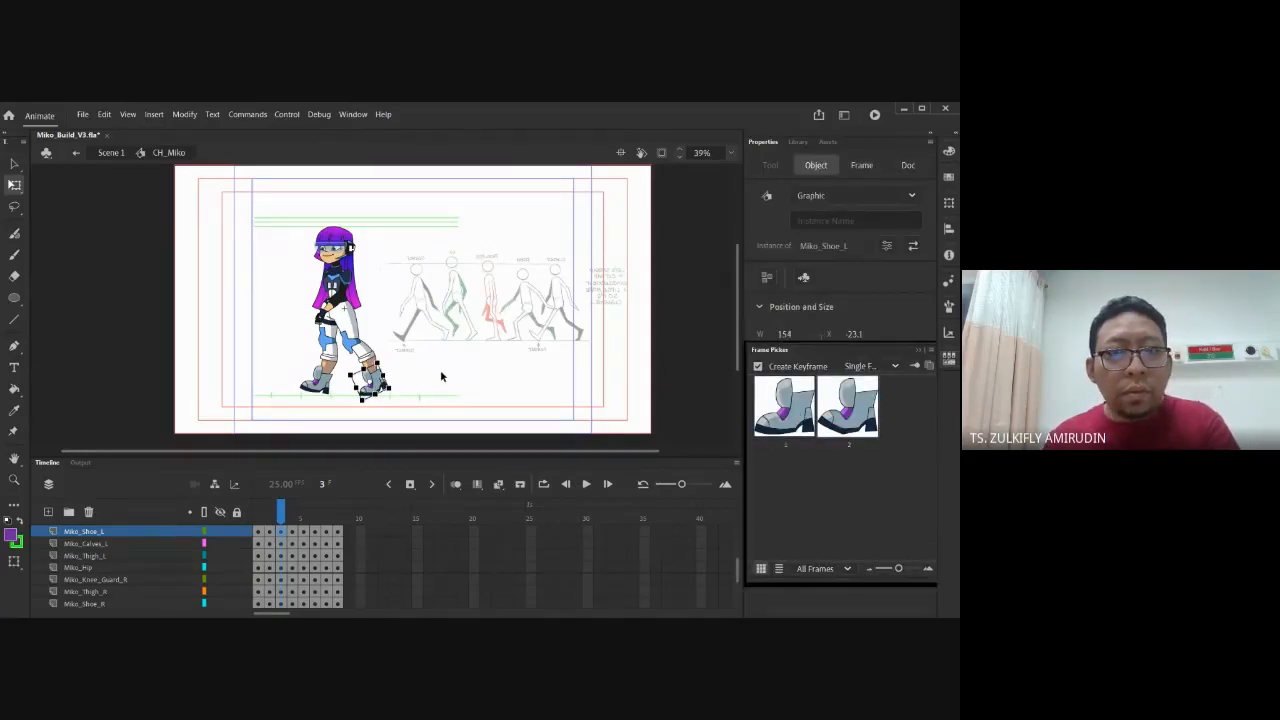
key("period")
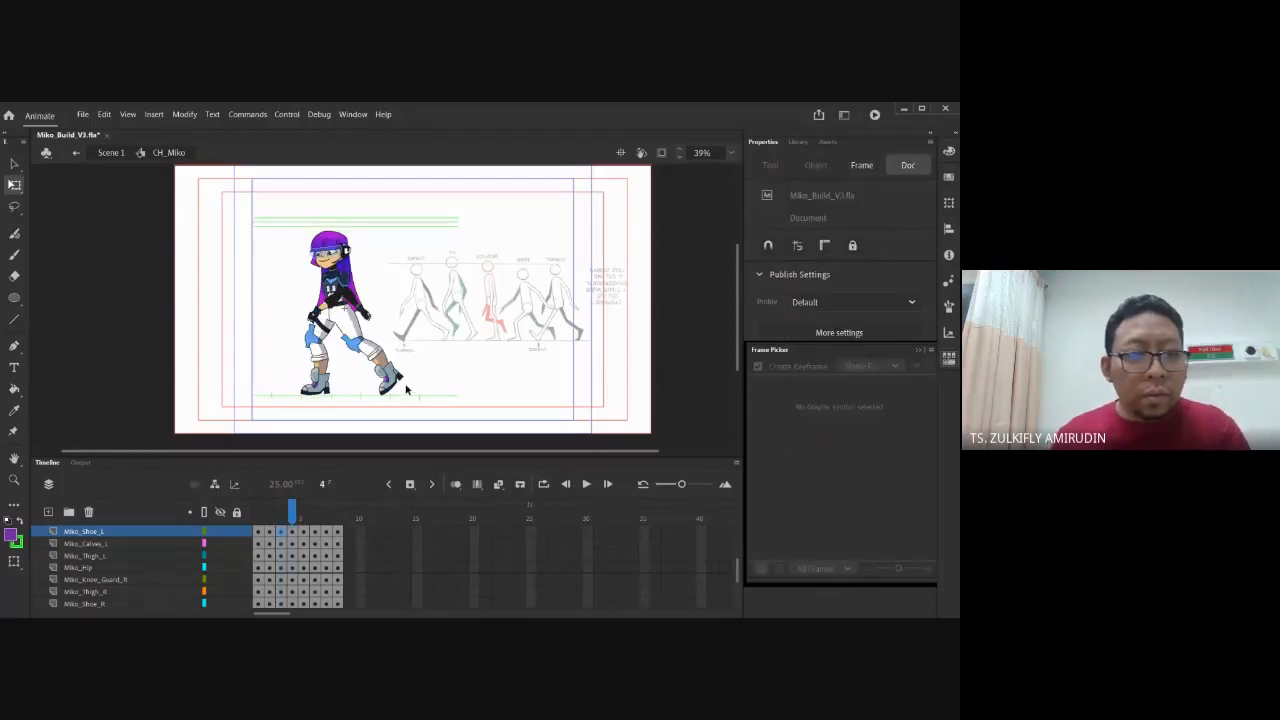
Set a playback loop over frames 1 to 8 from the first frame and play the walk cycle
left_click_drag(292, 514, 248, 515)
left_click(494, 360)
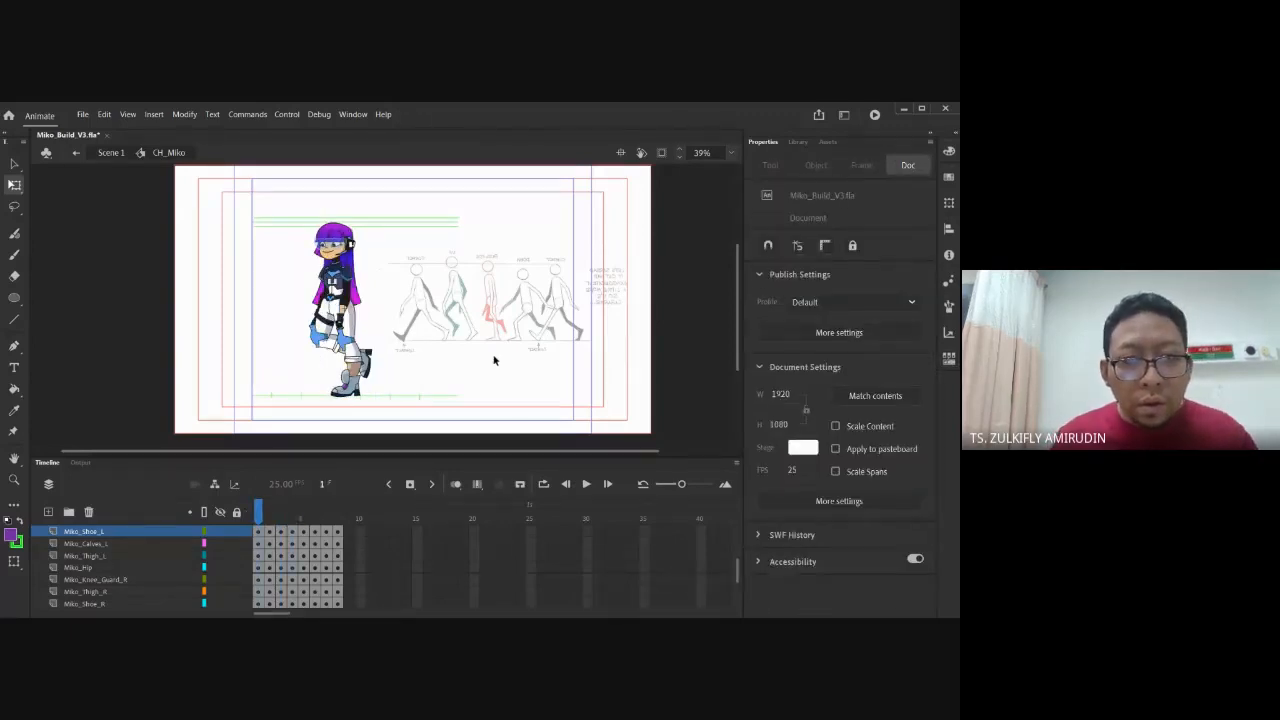
left_click(543, 484)
left_click_drag(314, 505, 342, 505)
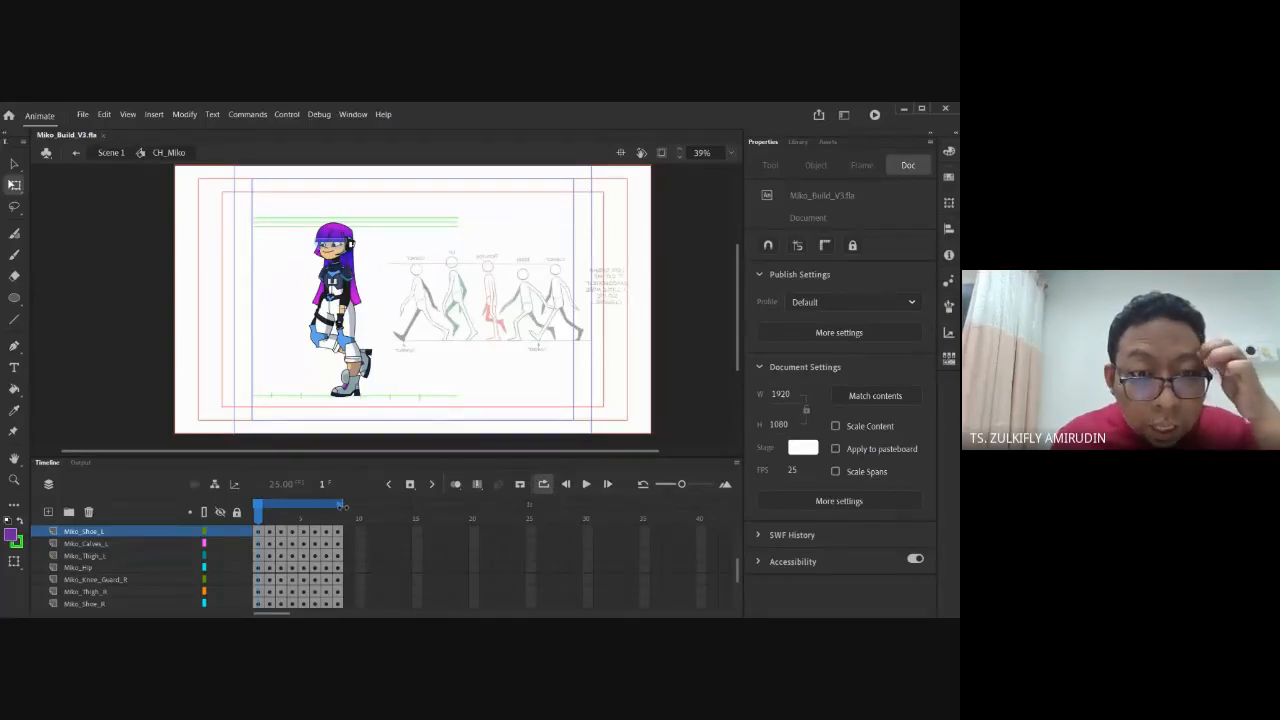
left_click(586, 484)
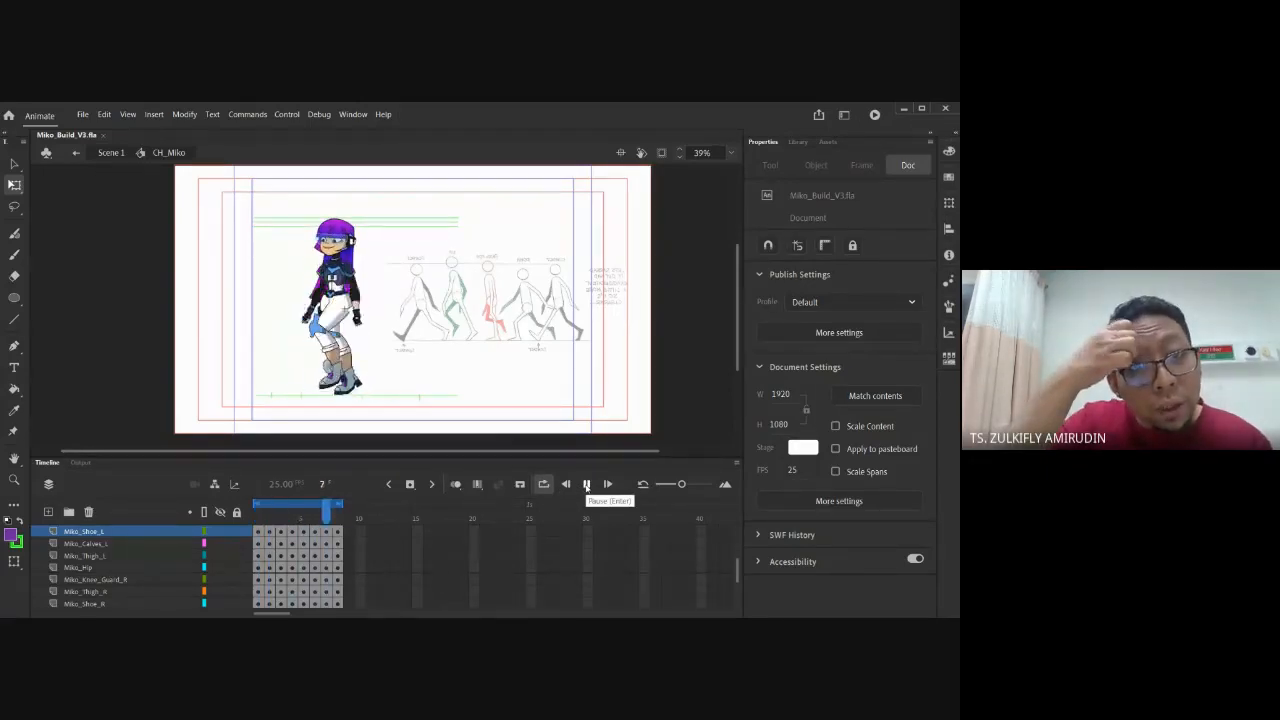
left_click(586, 484)
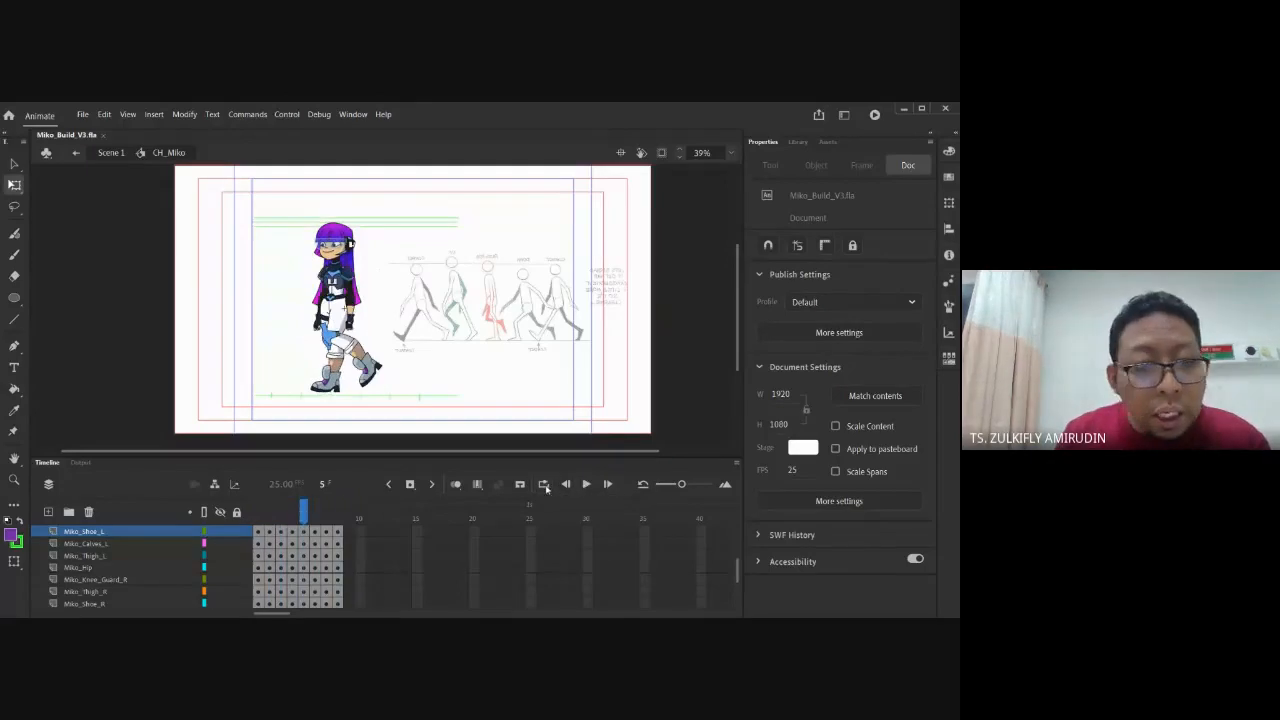
scroll(277, 530, "up", 3)
left_click(258, 532)
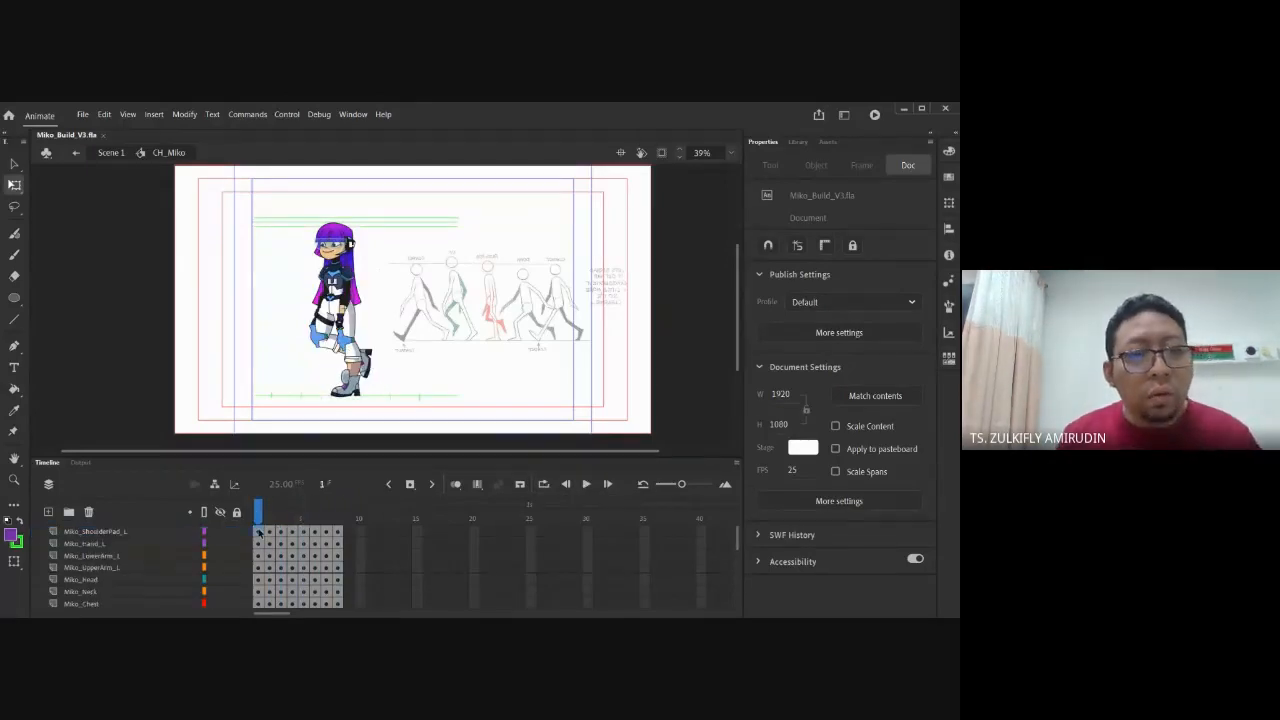
scroll(260, 545, "down", 5)
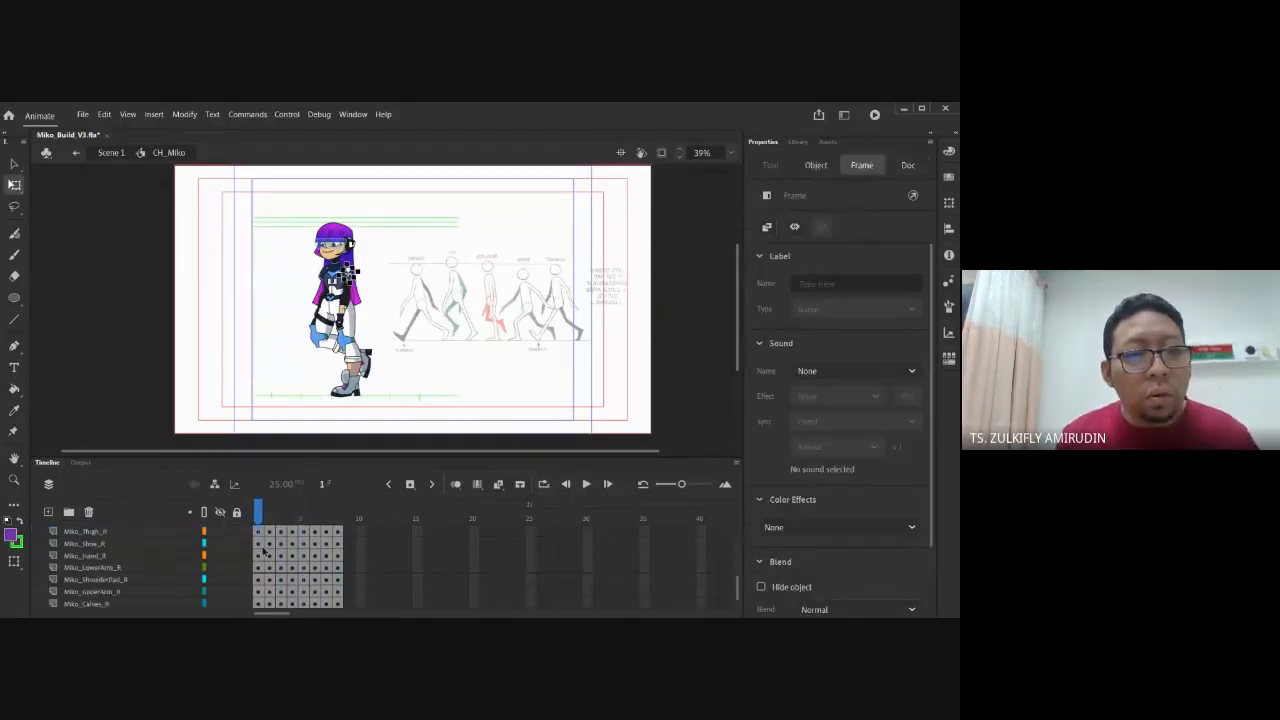
left_click(390, 378)
key("period")
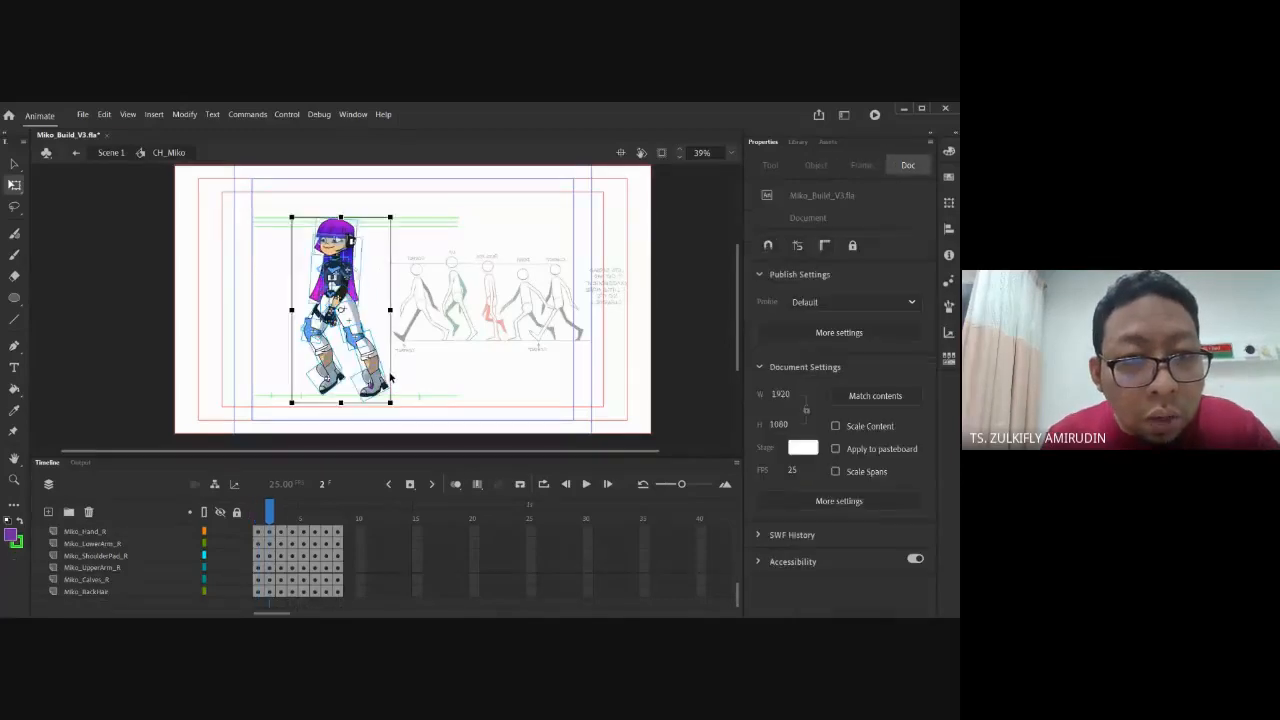
left_click(430, 375)
Step back and forth through frames 1 to 3 to compare the leg and shoe poses
key("period")
key("comma")
key("period")
key("comma")
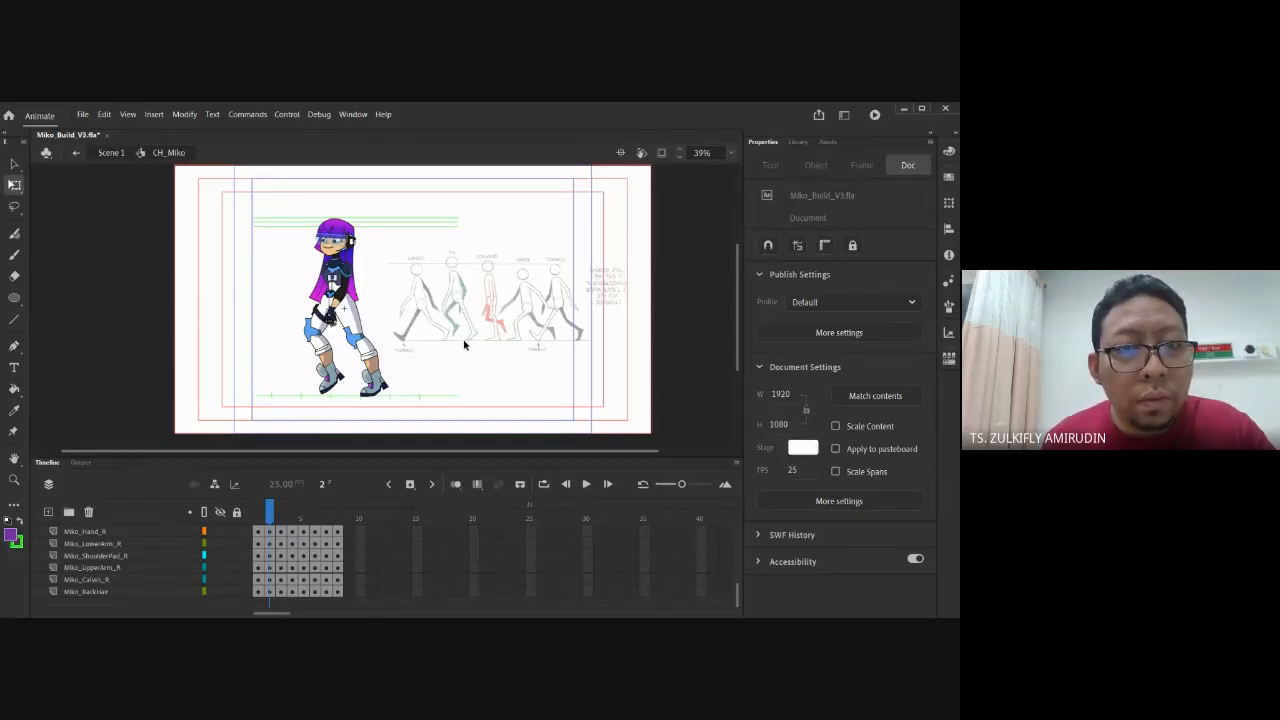
key("comma")
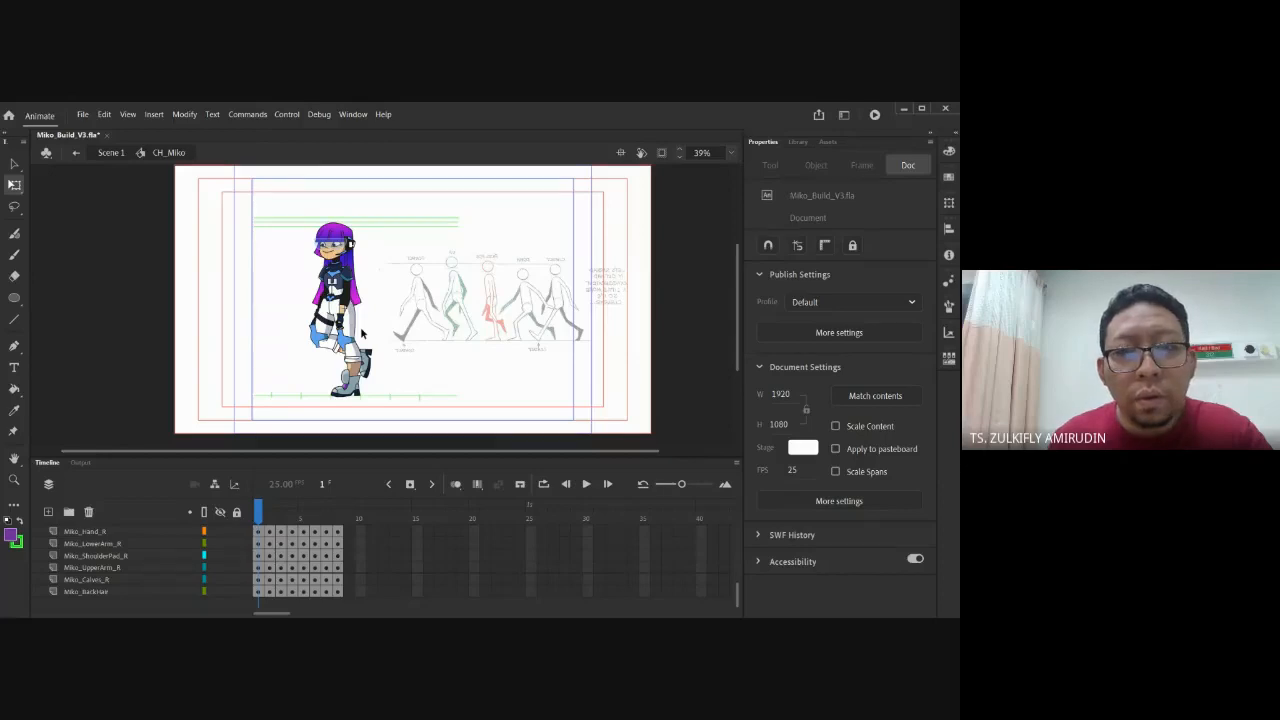
key("period")
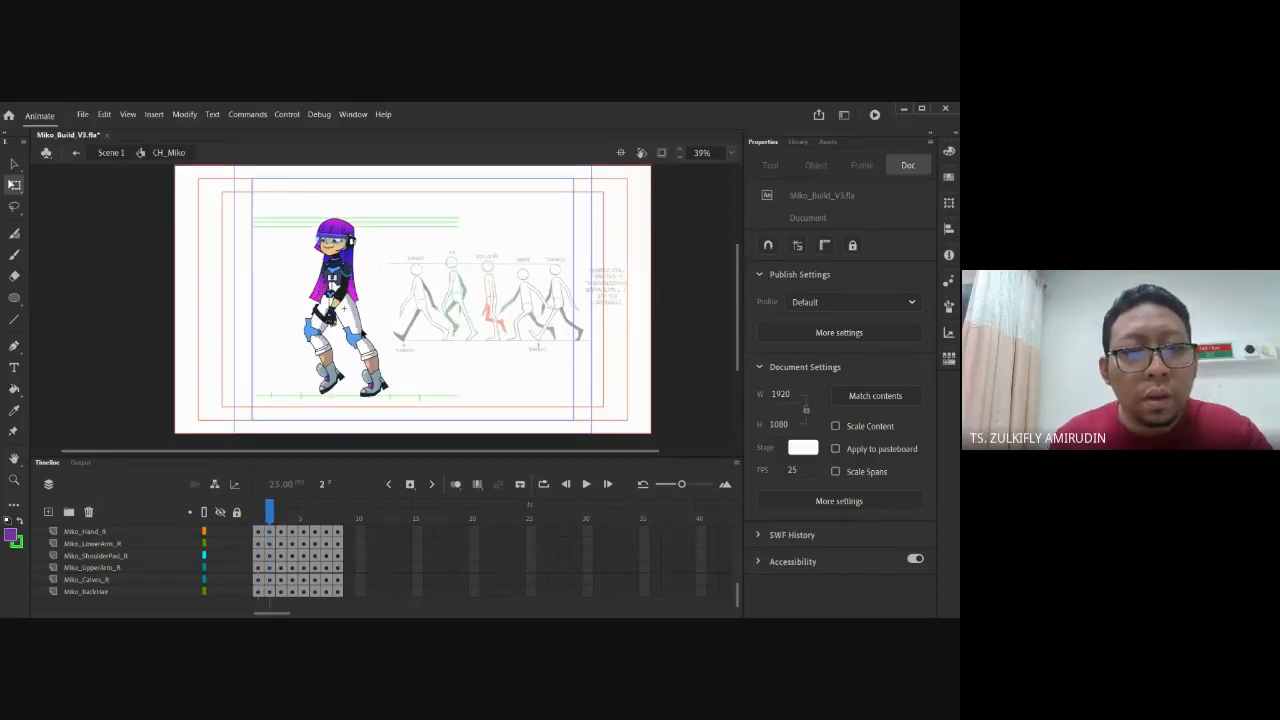
key("period")
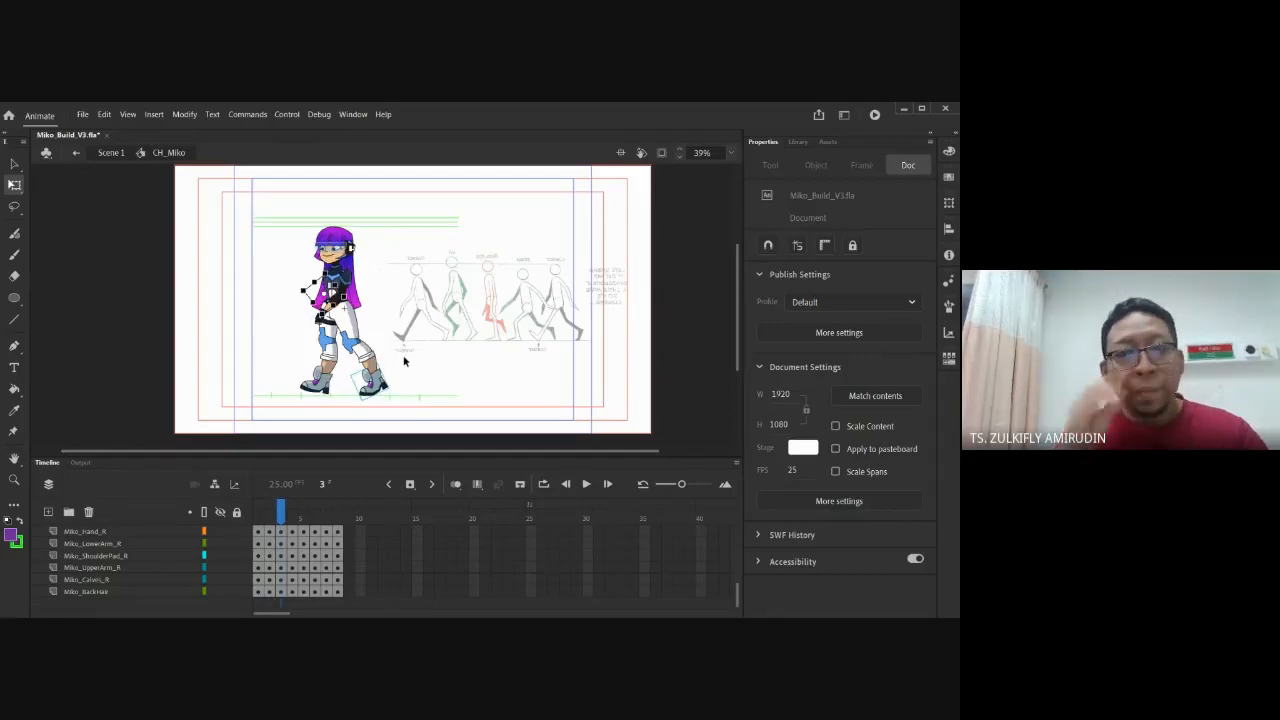
key("comma")
key("comma")
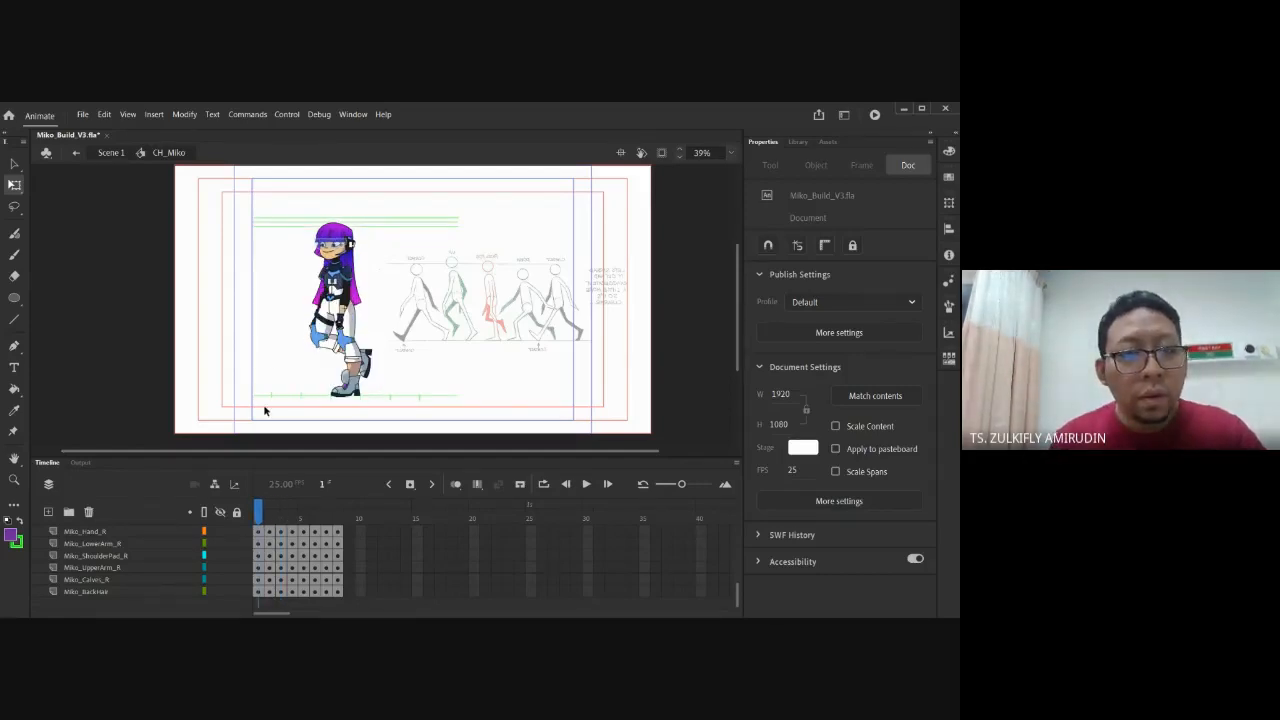
key("period")
key("period")
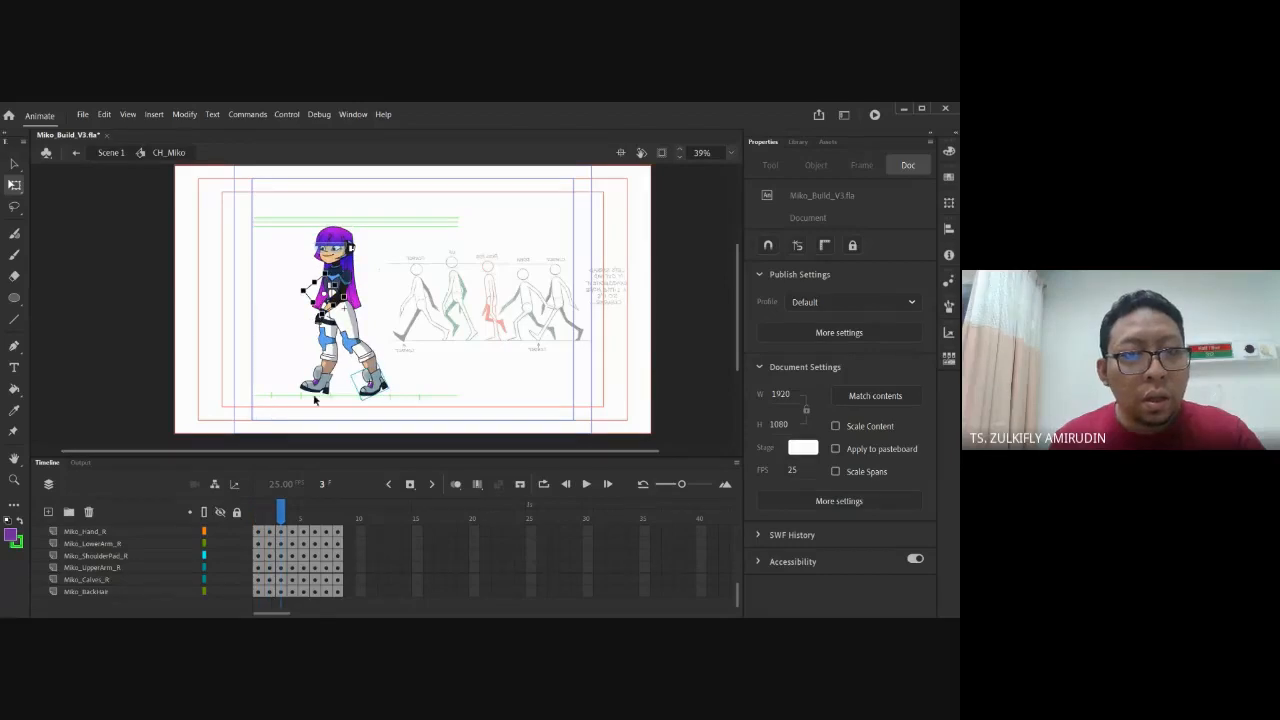
Compare the mirrored poses of the walk by alternating between frames 2 and 6, 3 and 7, and 4 and 8
key("period")
key("period")
key("period")
key("period")
key("period")
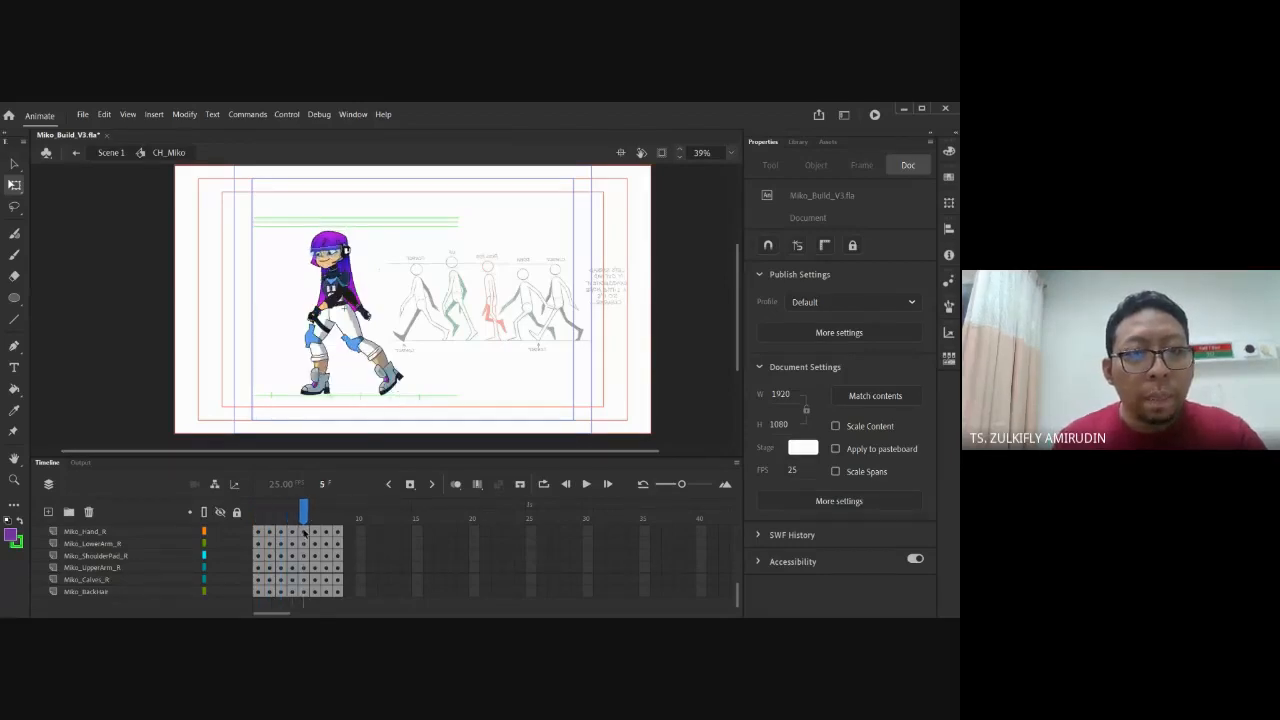
mouse_move(316, 518)
left_mouse_down()
mouse_move(257, 518)
mouse_move(304, 523)
left_mouse_up()
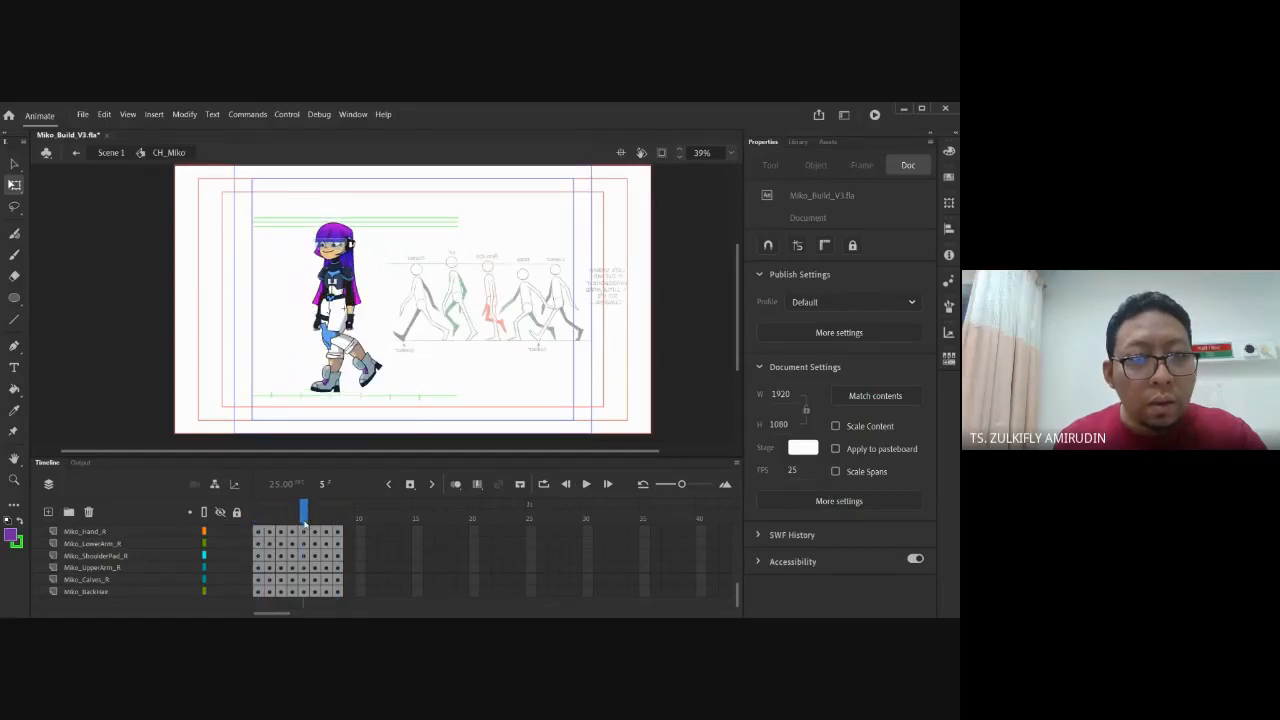
left_click(268, 526)
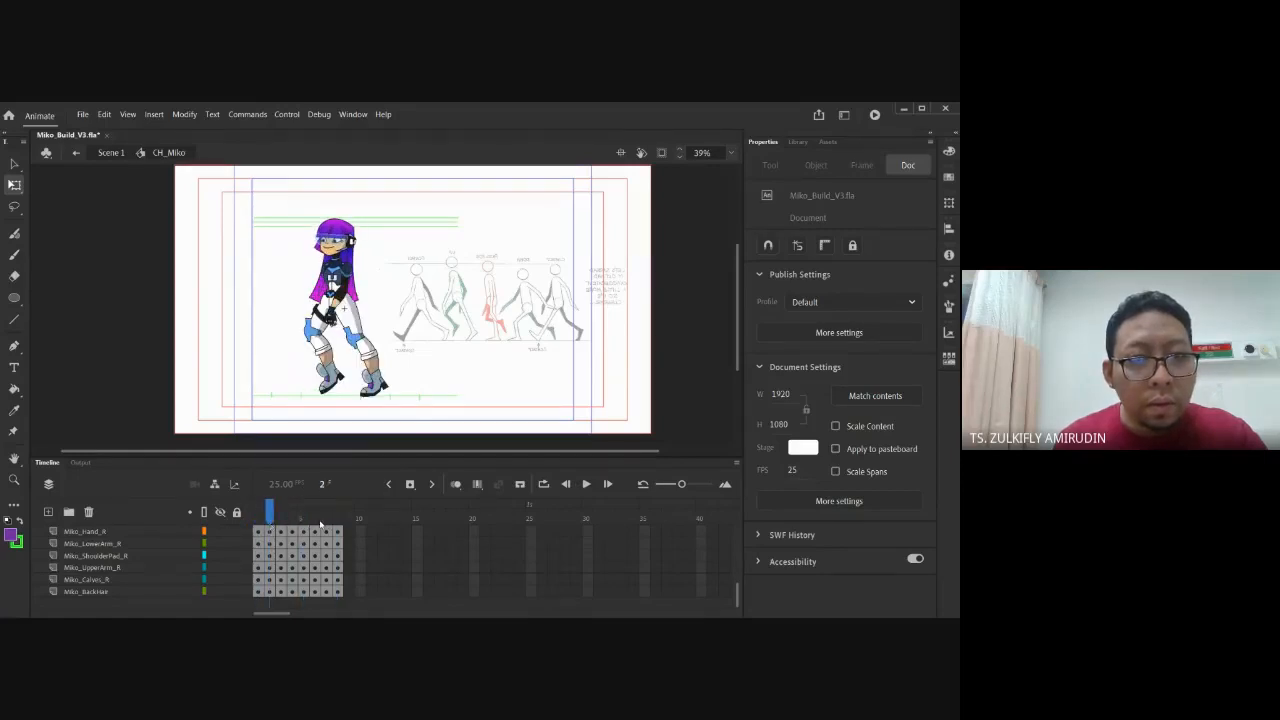
left_click(315, 525)
left_click(283, 520)
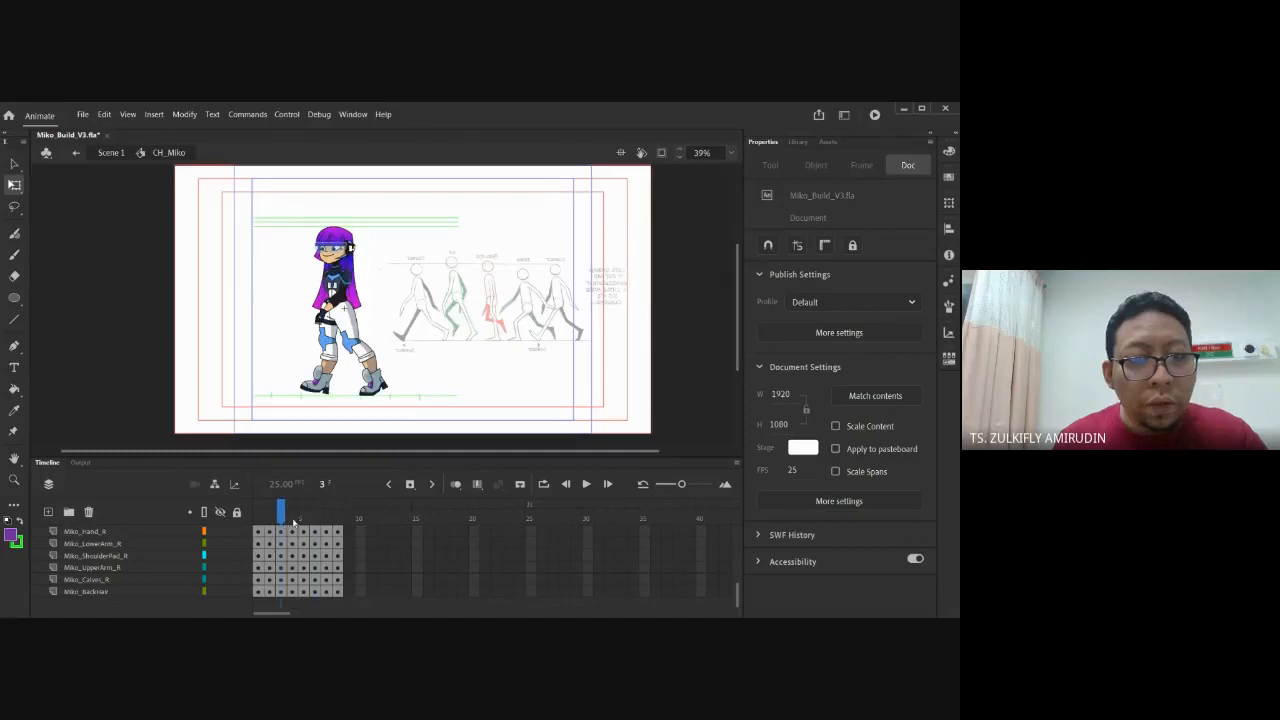
left_click(323, 519)
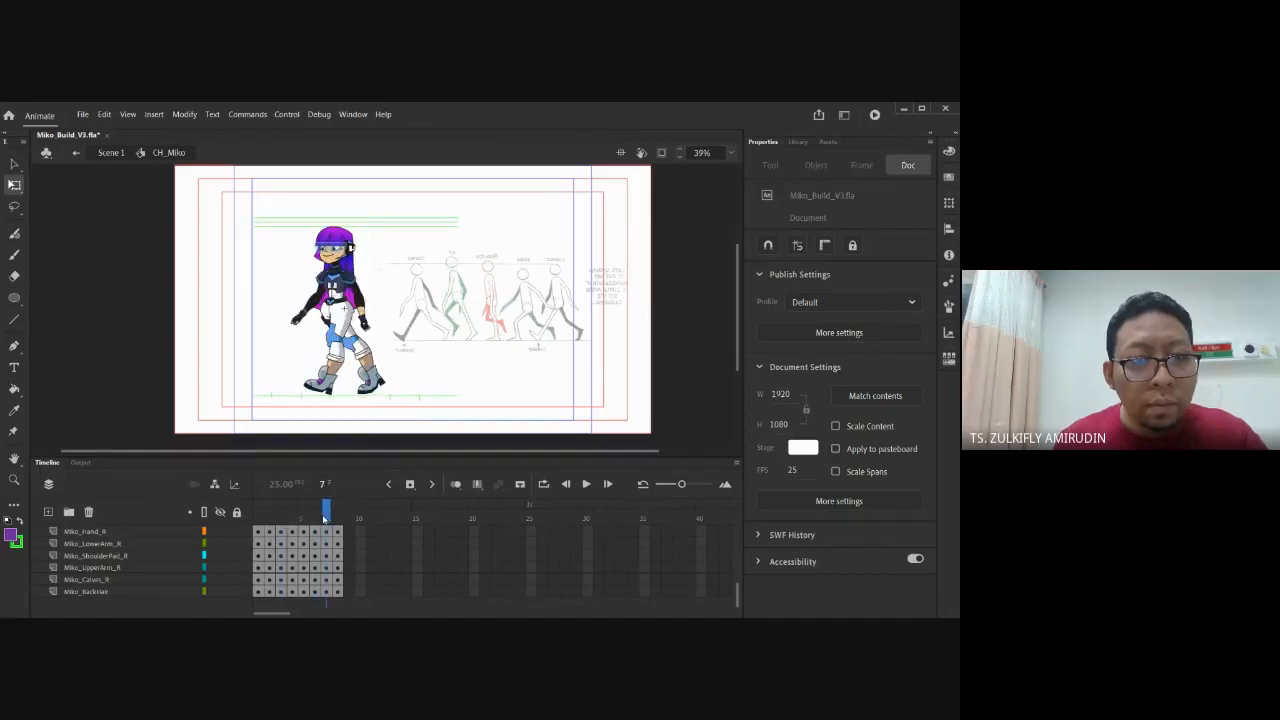
left_click(292, 522)
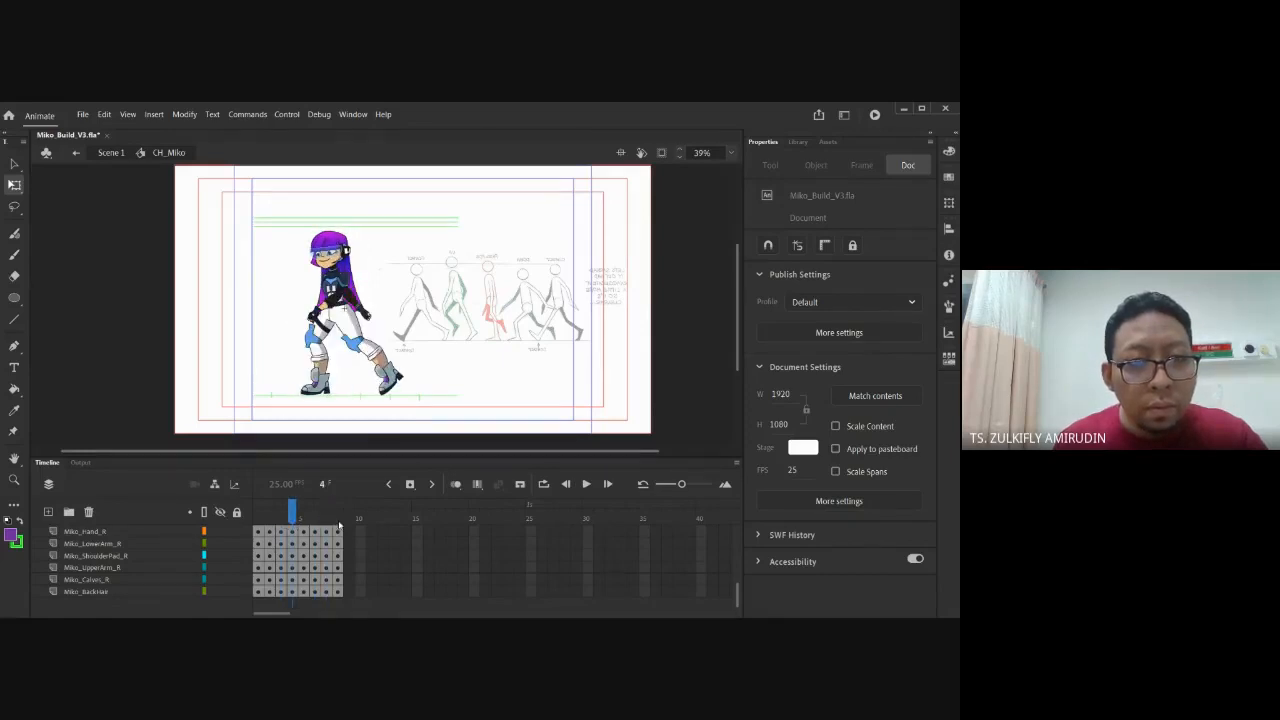
left_click(339, 522)
left_click(294, 522)
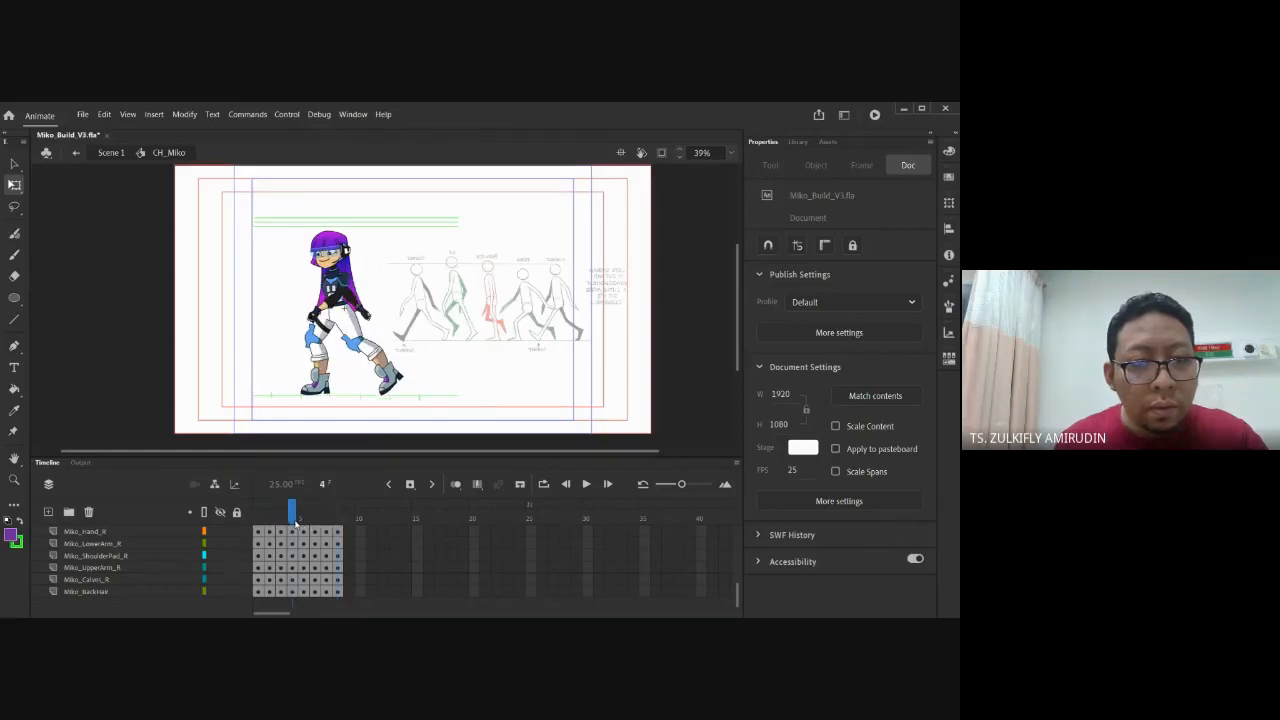
Return to frame 1 and flip repeatedly between frames 2 and 3 to check the left foot's movement
key("comma")
key("comma")
key("comma")
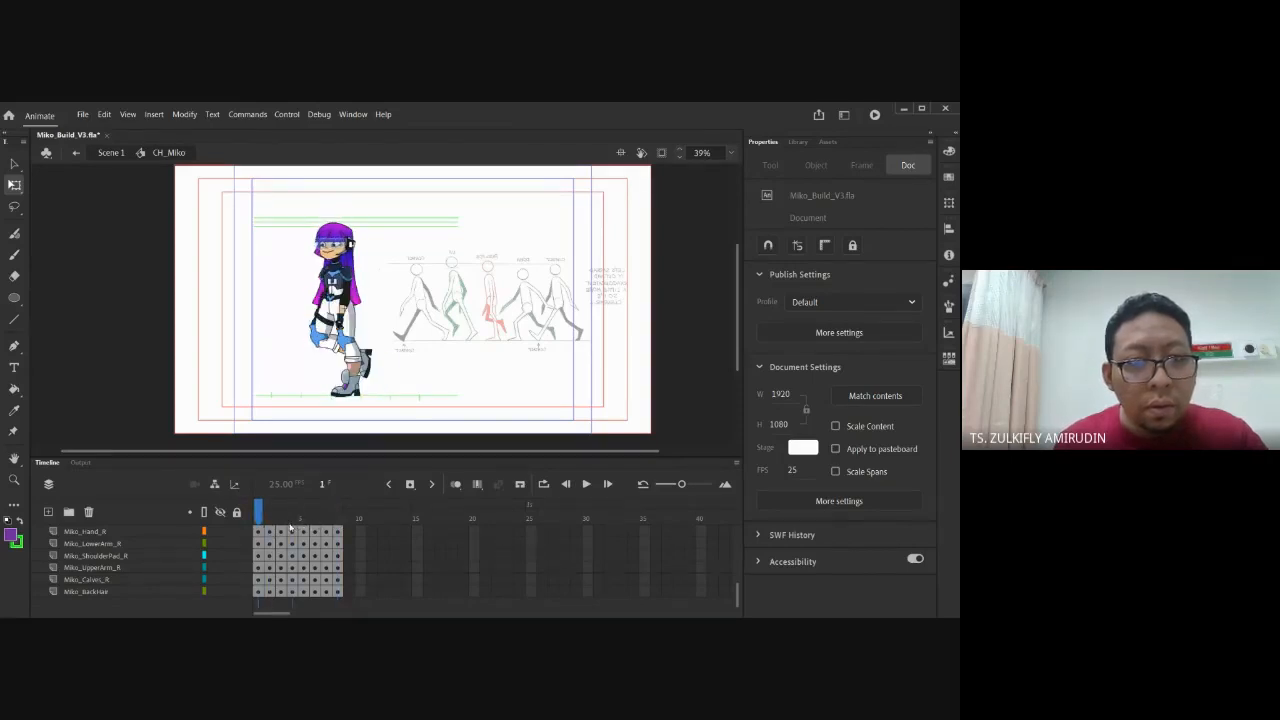
key("period")
key("period")
key("comma")
key("period")
key("comma")
key("period")
key("comma")
key("period")
key("comma")
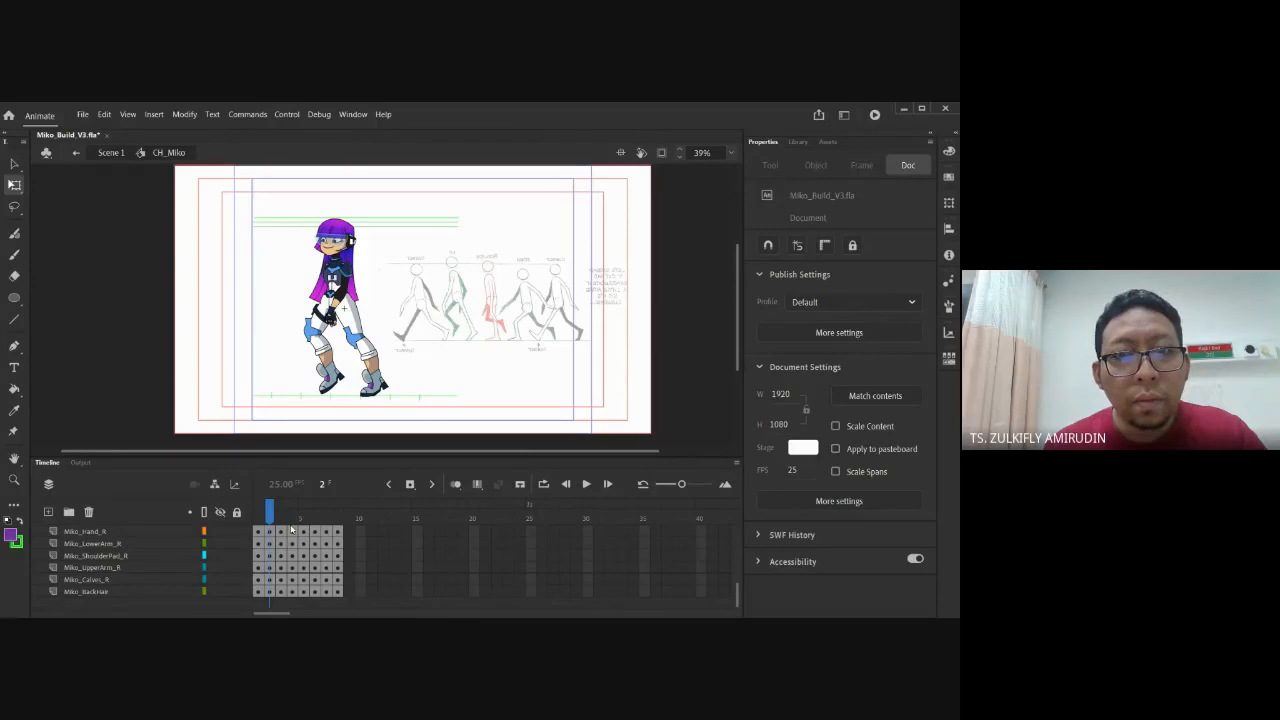
key("period")
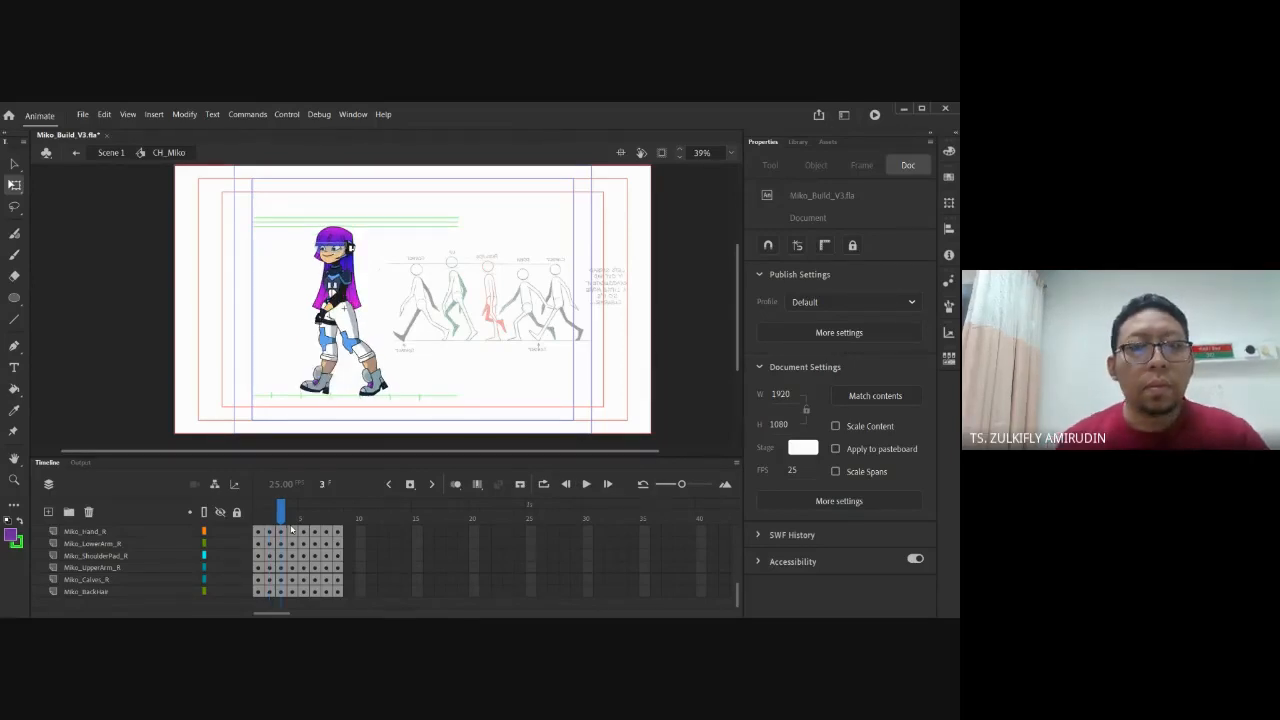
Rotate the left calf farther back at frame 3 and level the left shoe with the ground
left_click(387, 390)
left_click(393, 341)
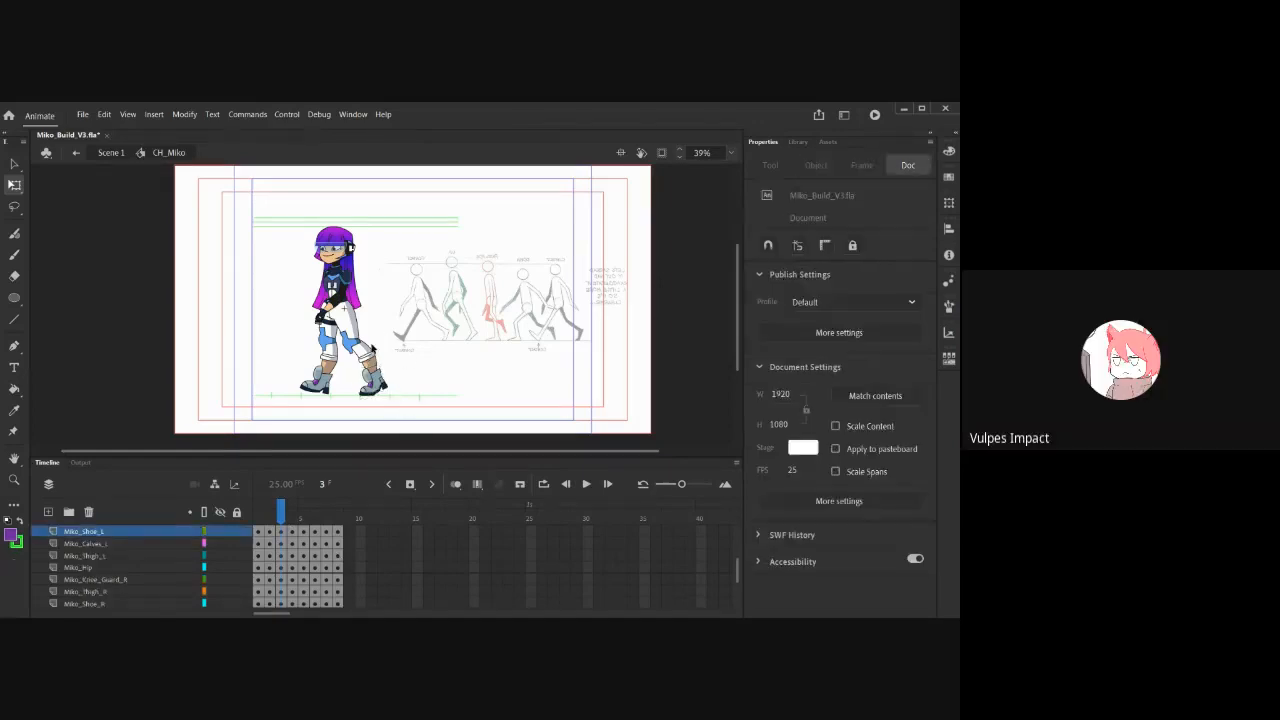
left_click(373, 359)
left_click_drag(396, 392, 406, 392)
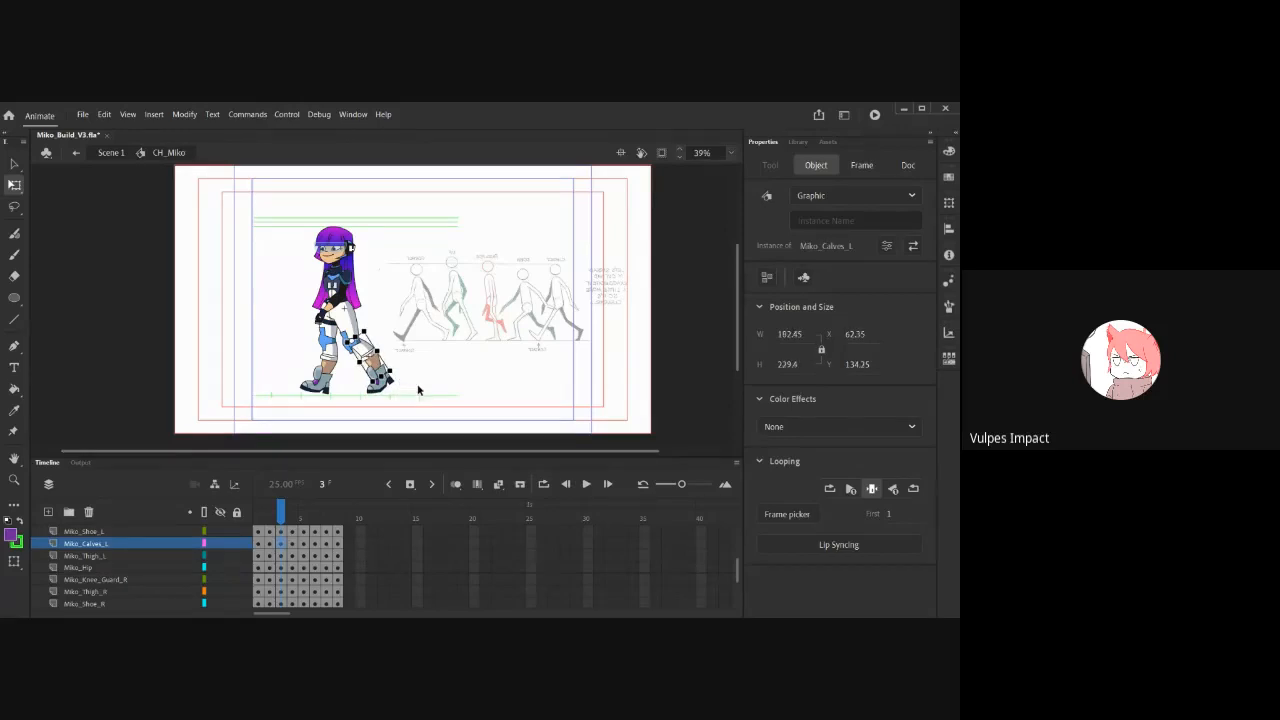
left_click(412, 394)
left_click(378, 388)
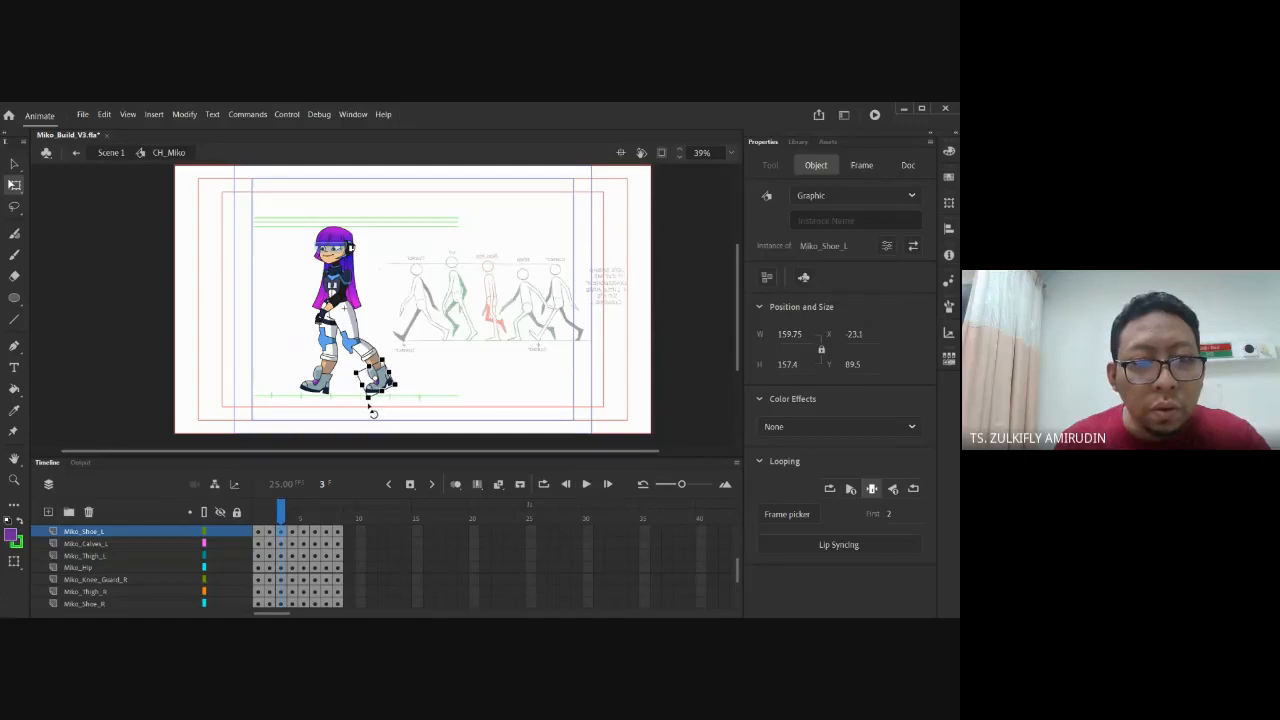
left_click(374, 414)
Swing the left thigh and lower leg farther back at frame 3 and check the pose against frame 2
left_click(345, 333)
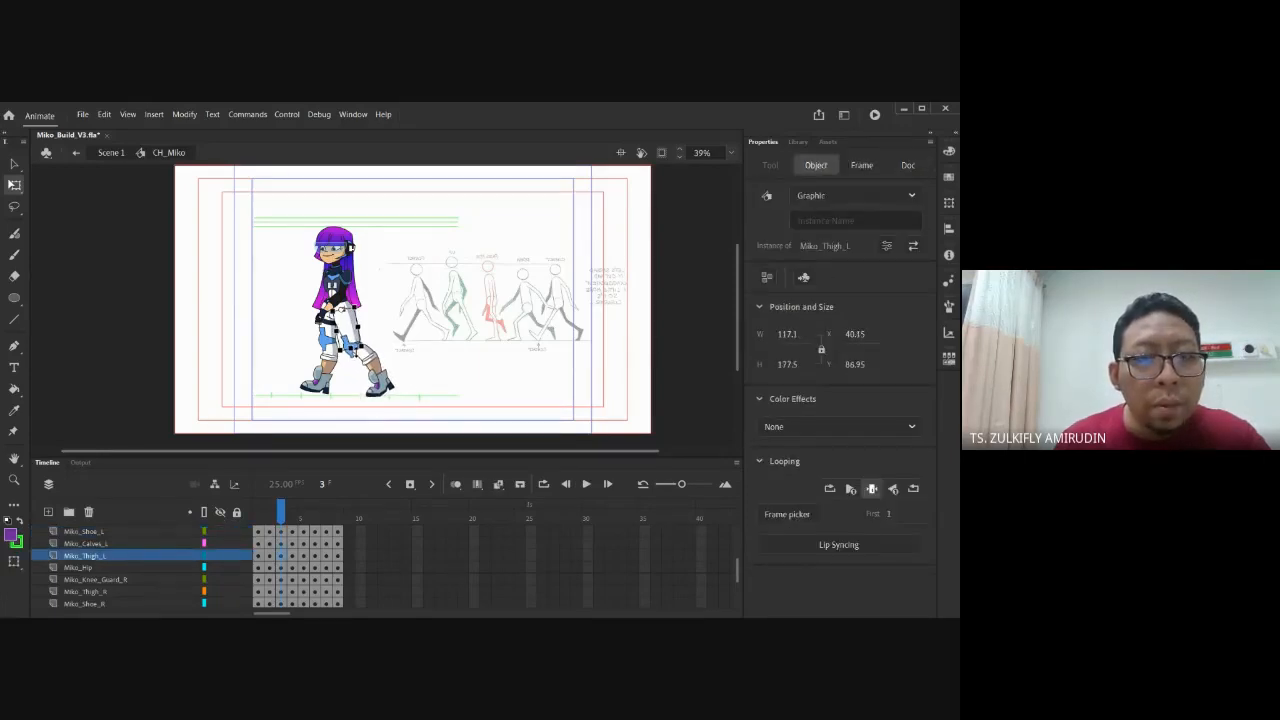
left_click_drag(351, 349, 369, 347)
left_click(380, 363)
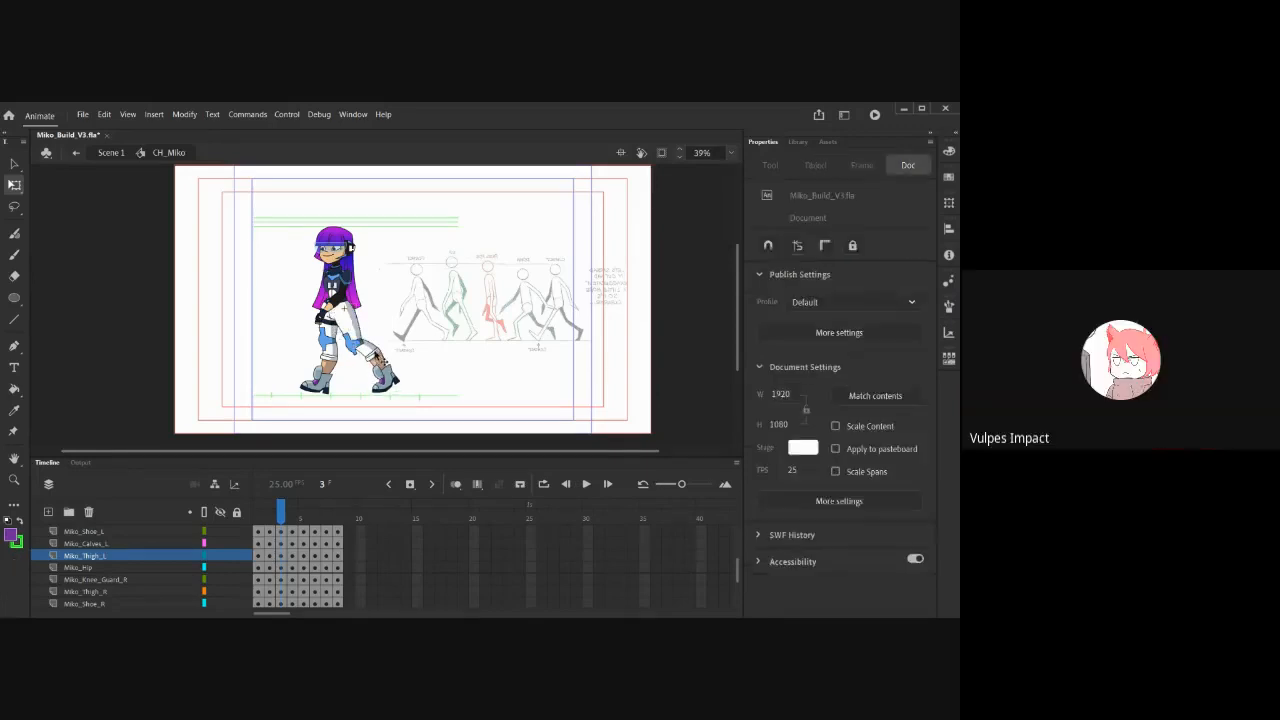
left_click_drag(393, 377, 406, 388)
key("comma")
key("period")
key("comma")
key("period")
Fine-tune the left thigh's rotation at frame 3 and readjust the left calf to match
left_click(353, 337)
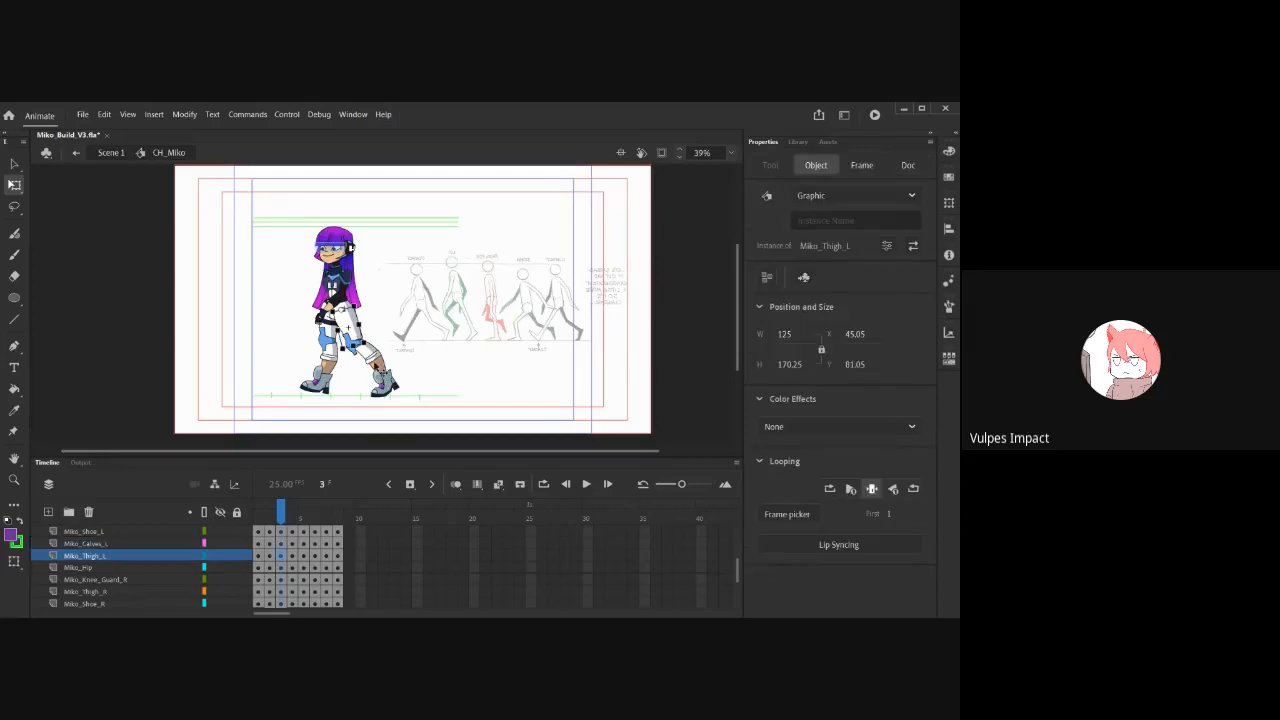
left_click_drag(369, 350, 361, 355)
left_click(386, 354)
left_click(370, 368)
left_click_drag(394, 396, 396, 385)
left_click(440, 372)
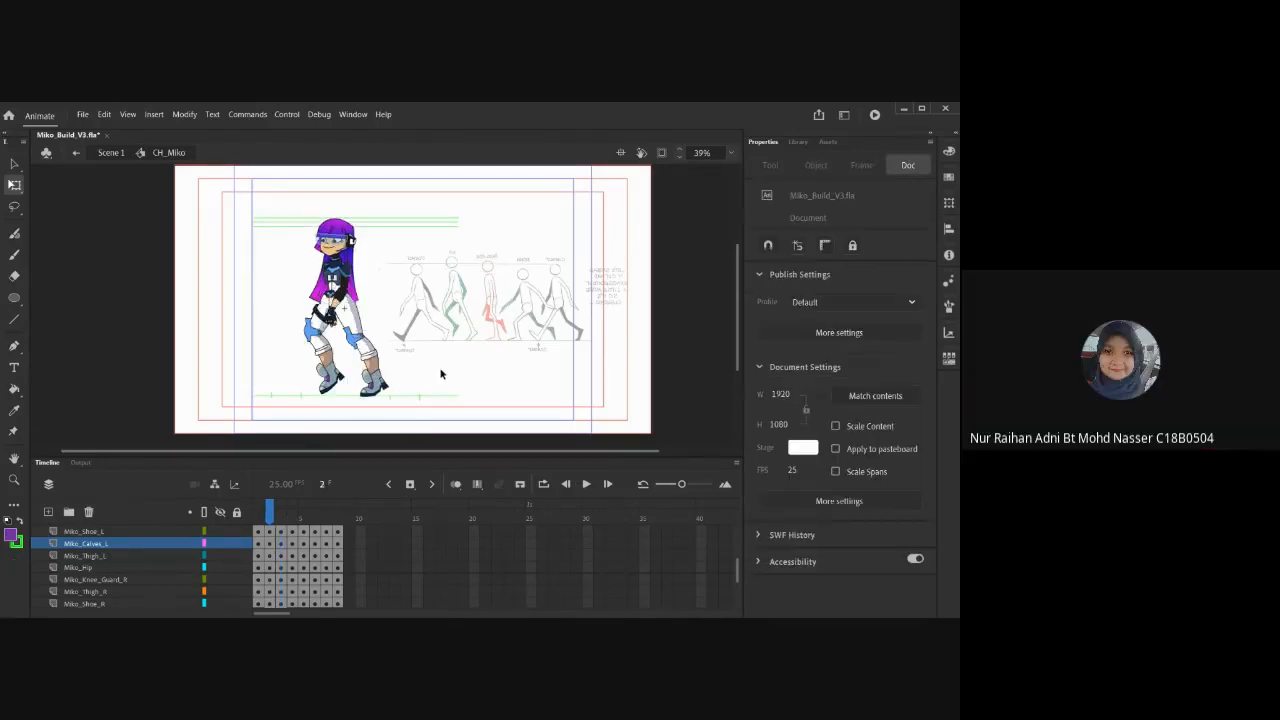
Rotate the left knee guard slightly at frame 3 to follow the leg, and compare the pose with frame 2
left_click(352, 350)
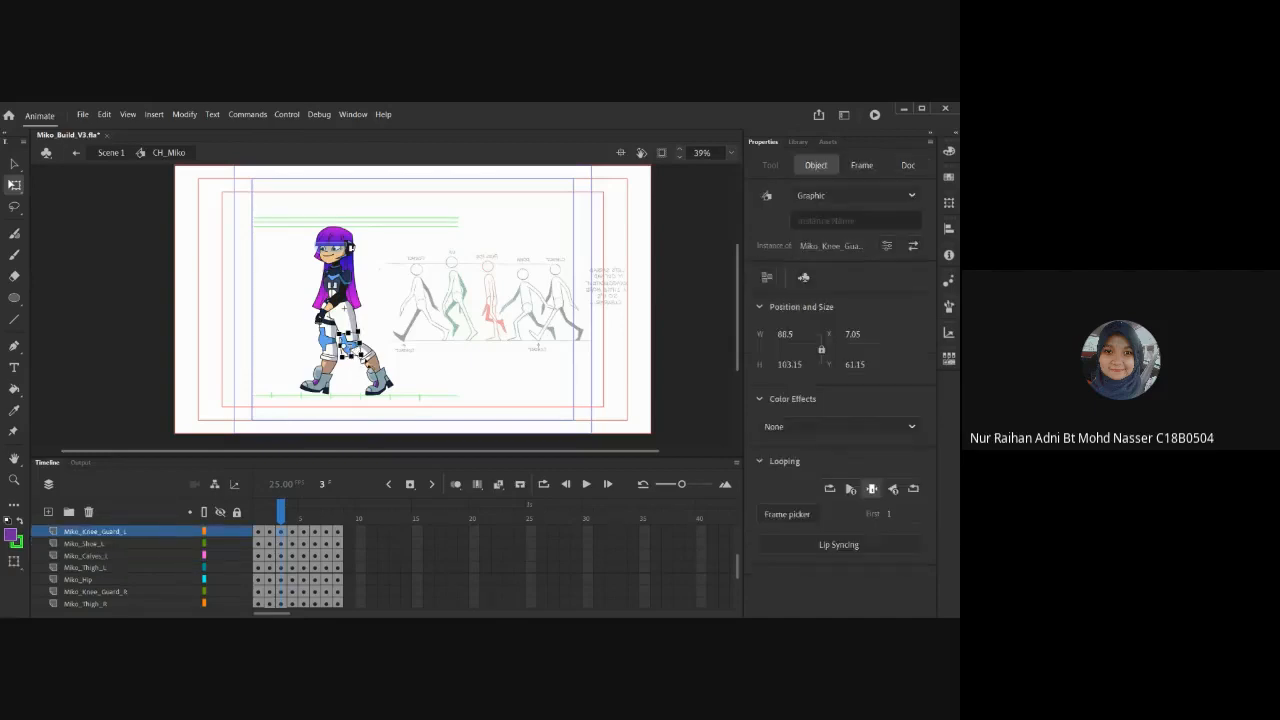
left_click_drag(366, 362, 373, 360)
left_click(425, 359)
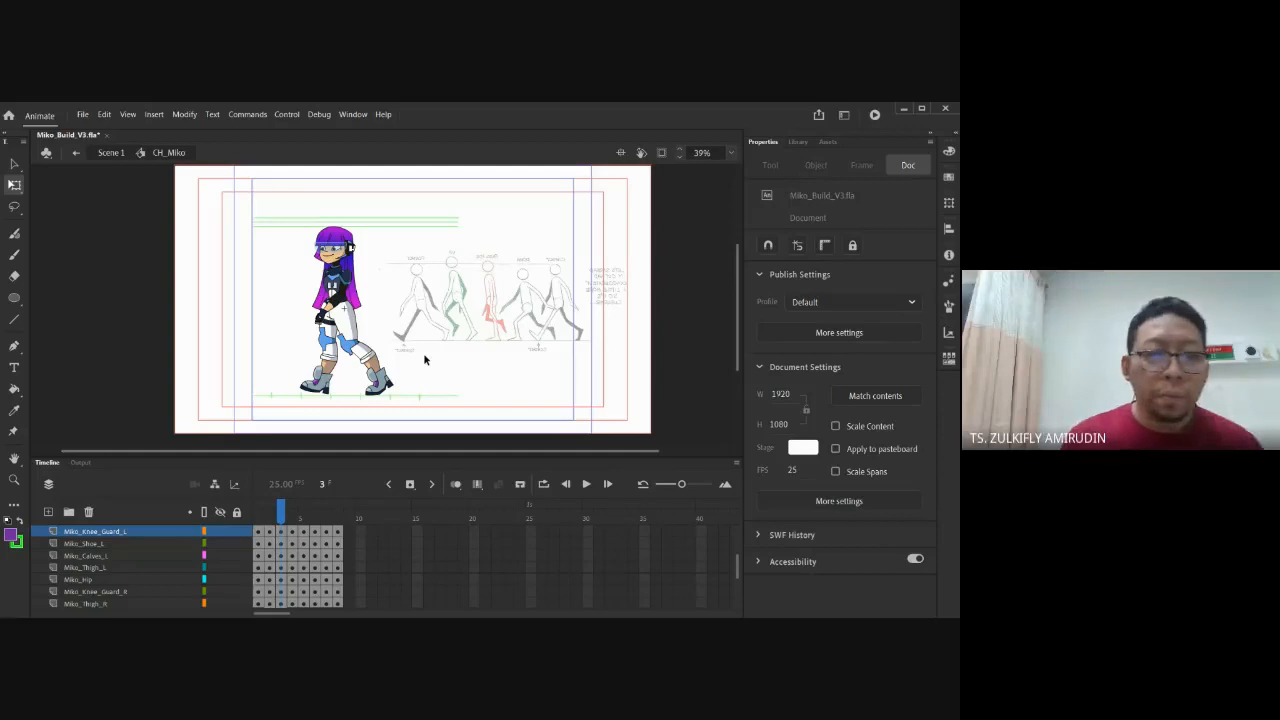
left_click(272, 515)
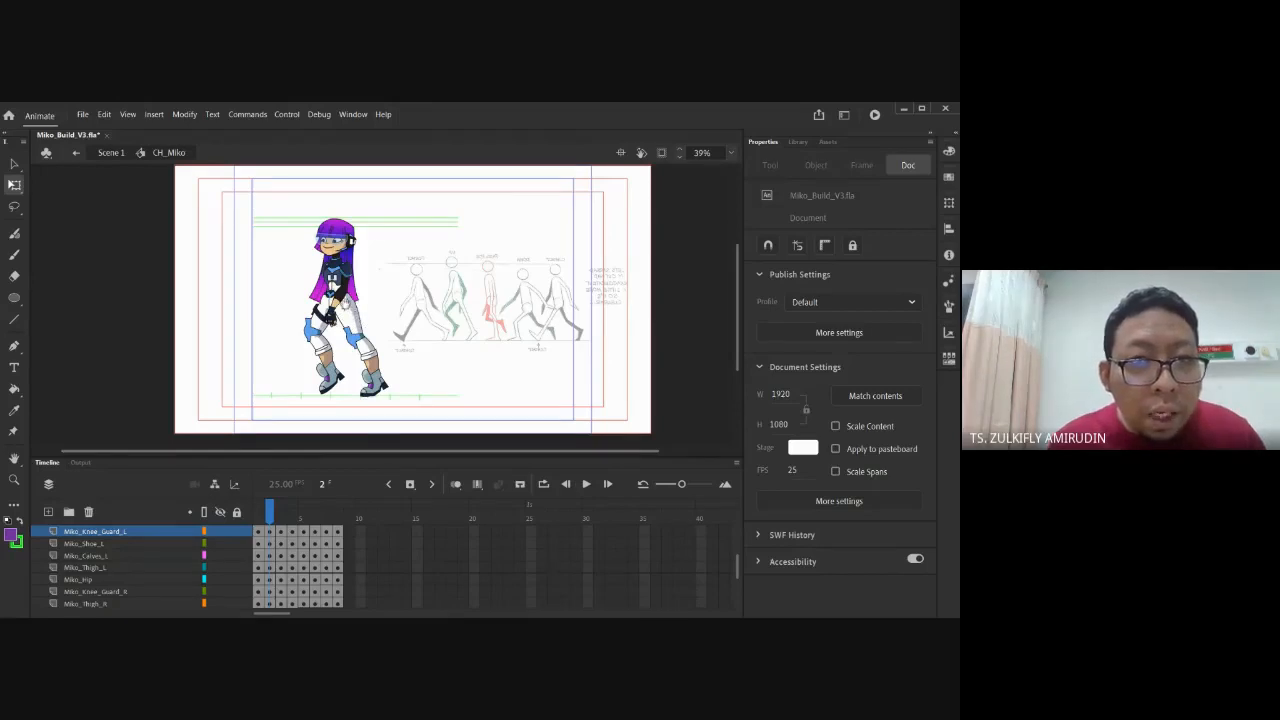
Inspect the hip and left thigh joint at frame 2 and step through the following frames to frame 6
scroll(365, 323, "up", 2)
scroll(397, 303, "up", 1)
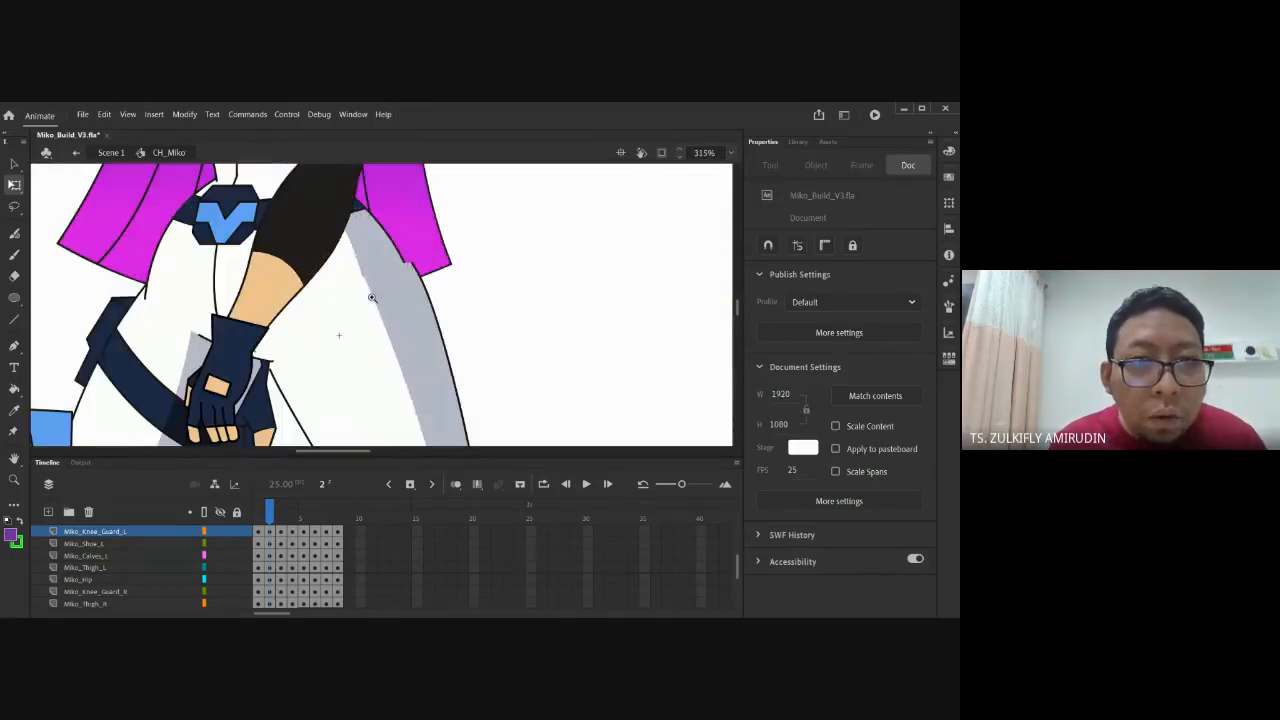
scroll(380, 296, "down", 3)
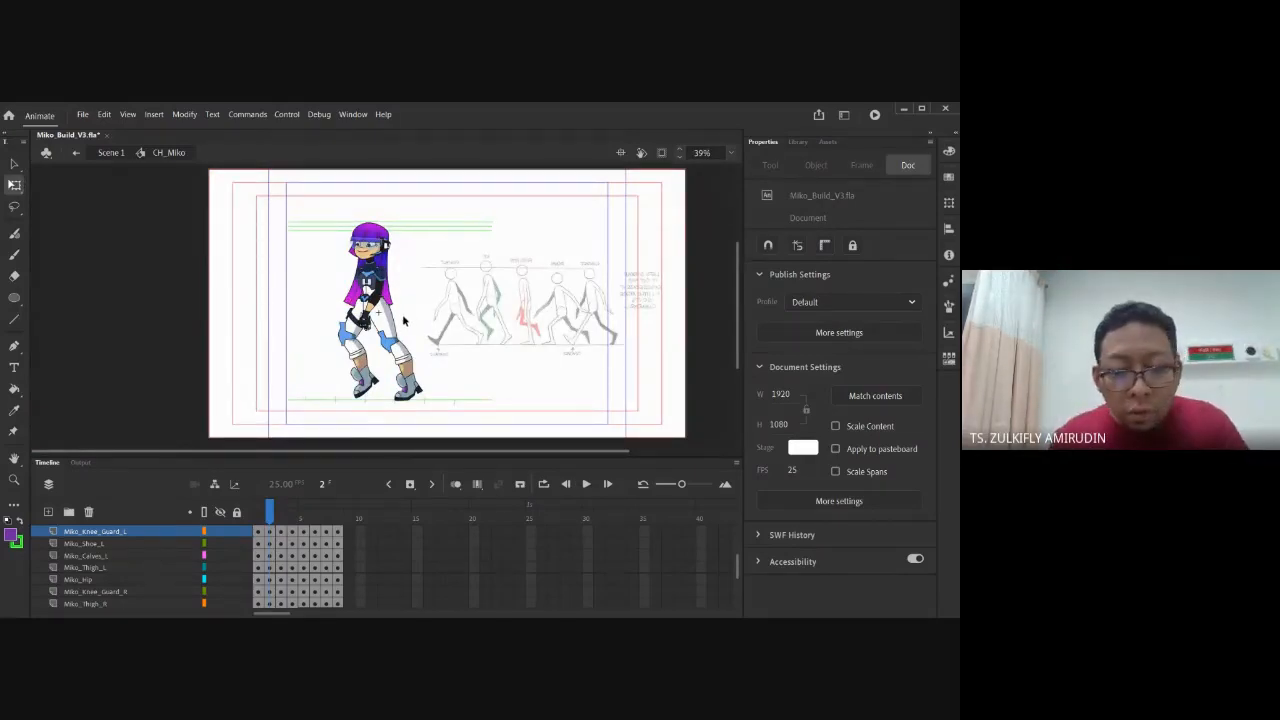
key("period")
key("period")
key("period")
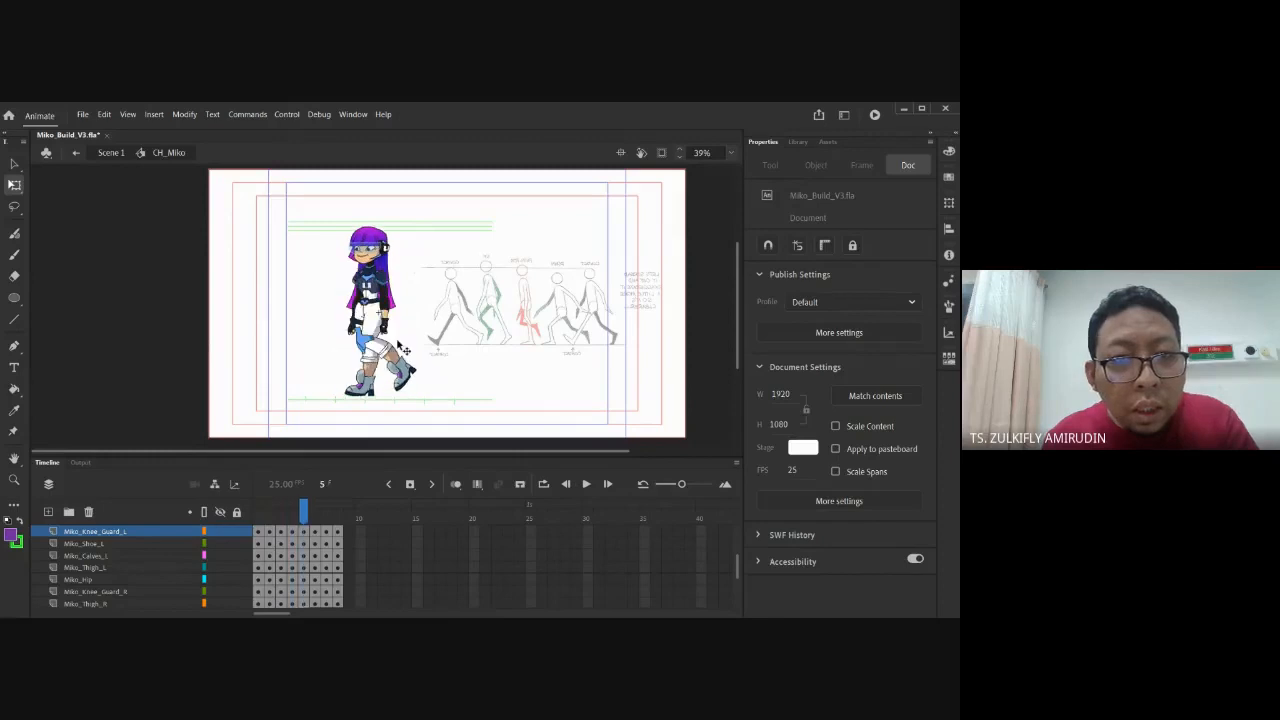
key("period")
key("period")
key("comma")
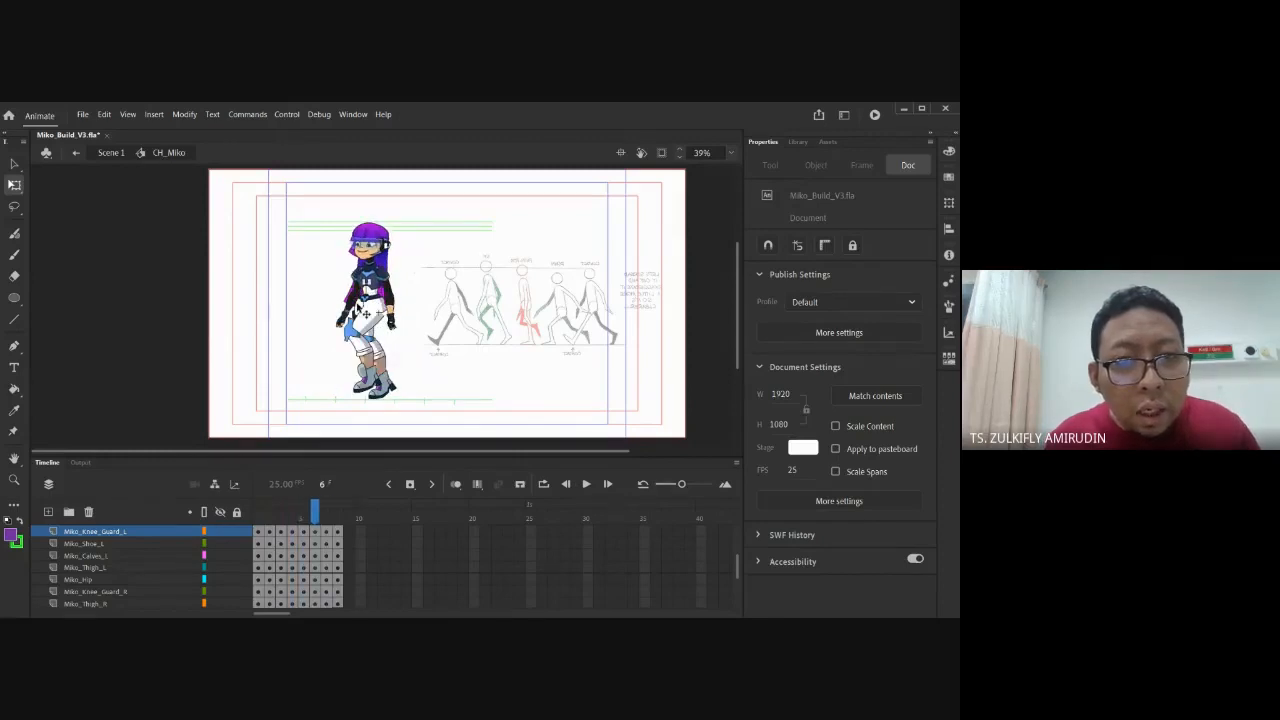
Open the Miko_Thigh_L symbol from frame 6 and insert a second keyframe on its Layer_1
scroll(352, 336, "up", 5)
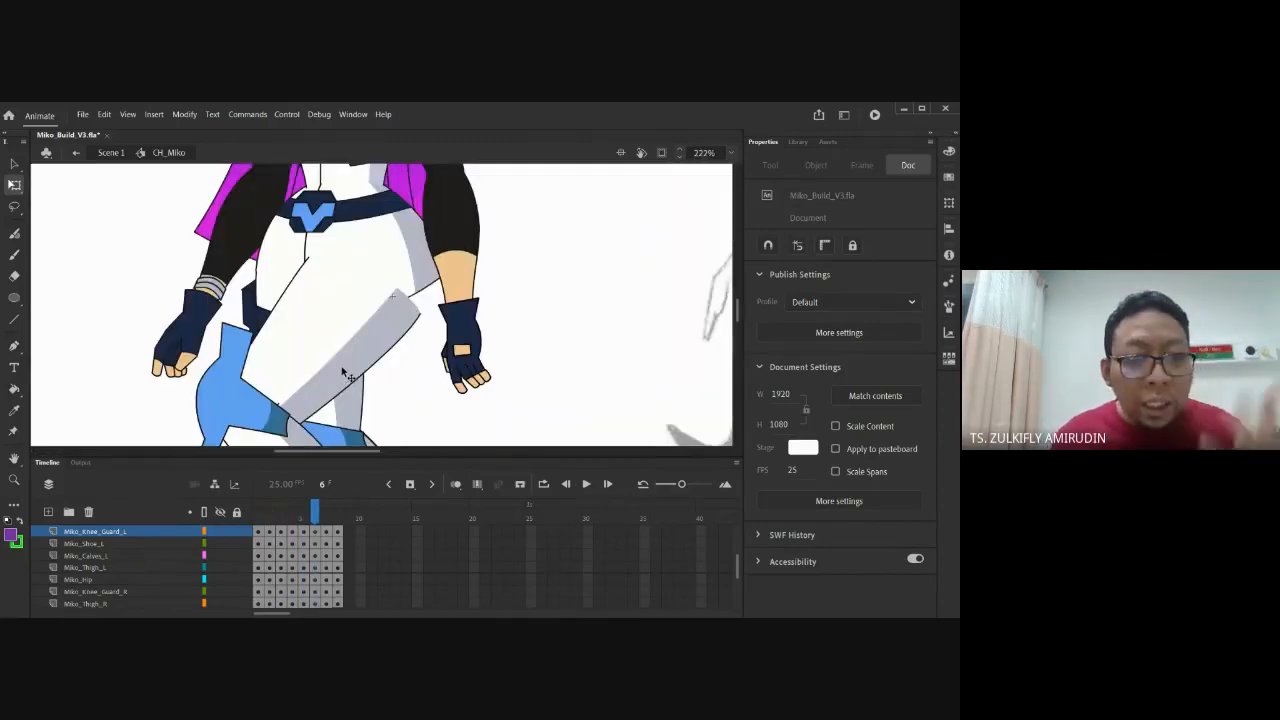
left_click(365, 347)
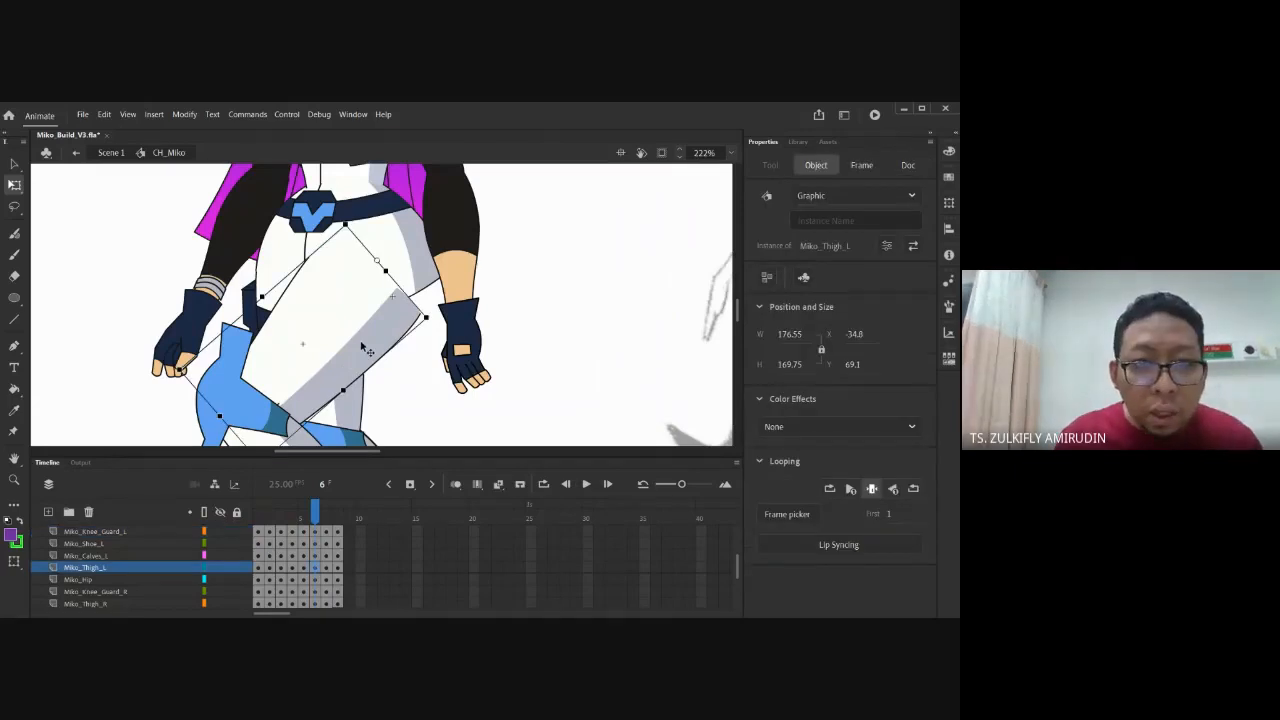
double_click(366, 348)
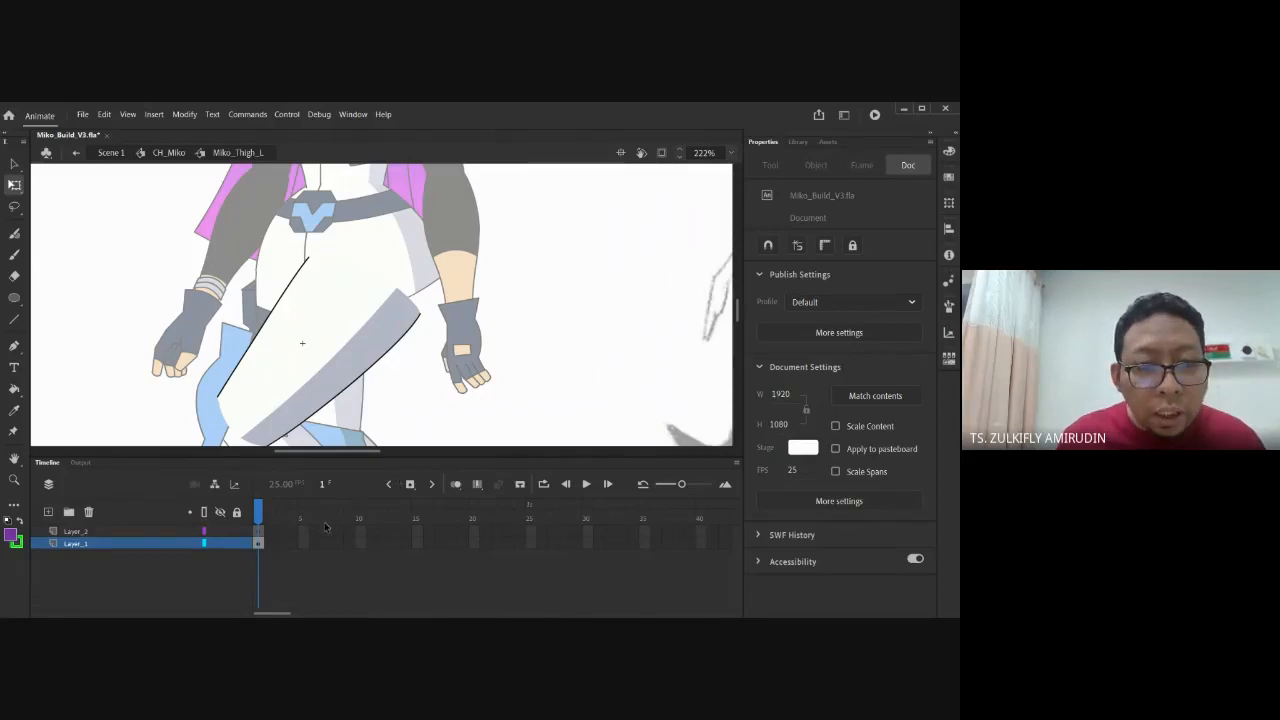
left_click(409, 485)
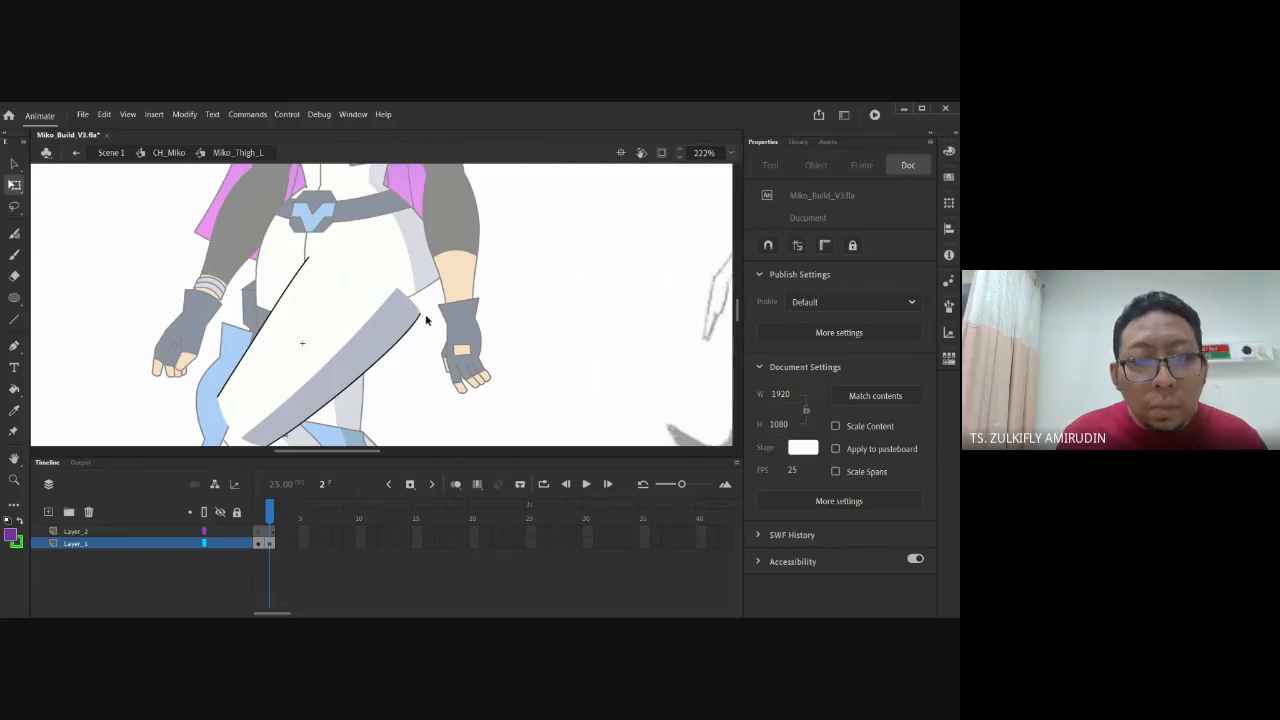
Extend the thigh's rear outline and grey shading up to meet the hip on the symbol's frame 2, and return to CH_Miko
left_click_drag(423, 315, 443, 276)
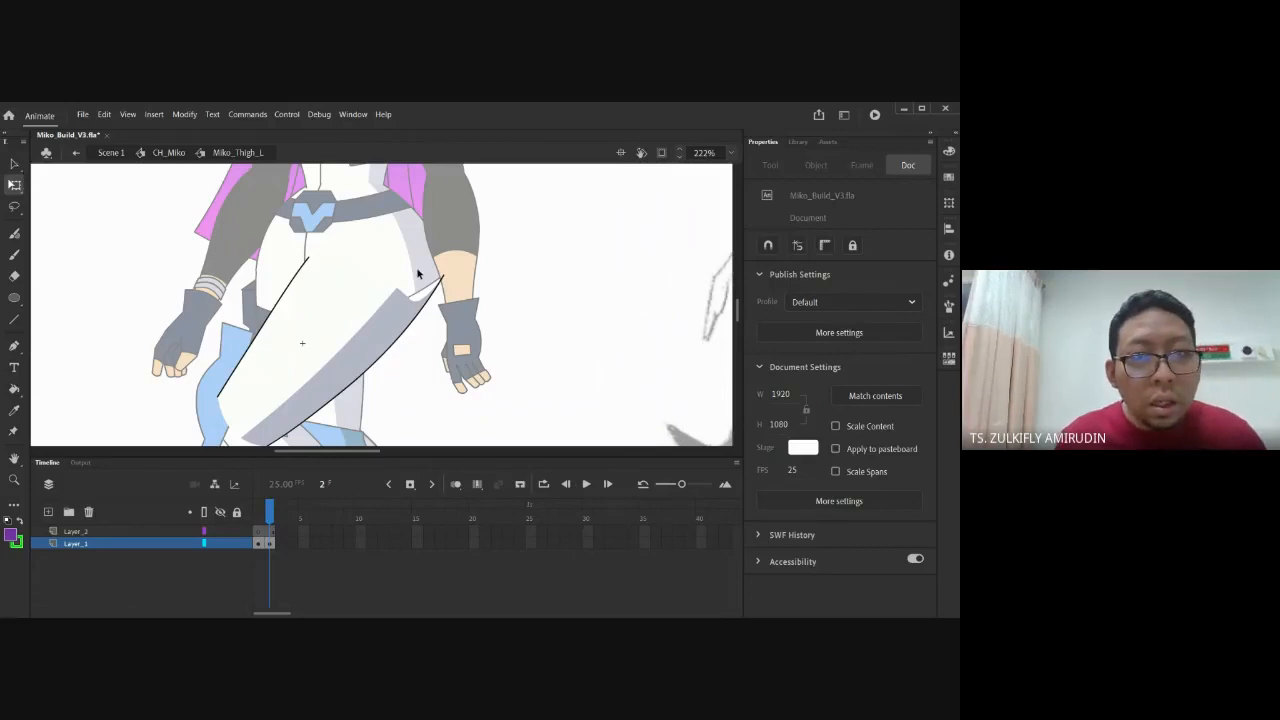
key("v")
left_click(433, 298)
left_click_drag(409, 304, 423, 276)
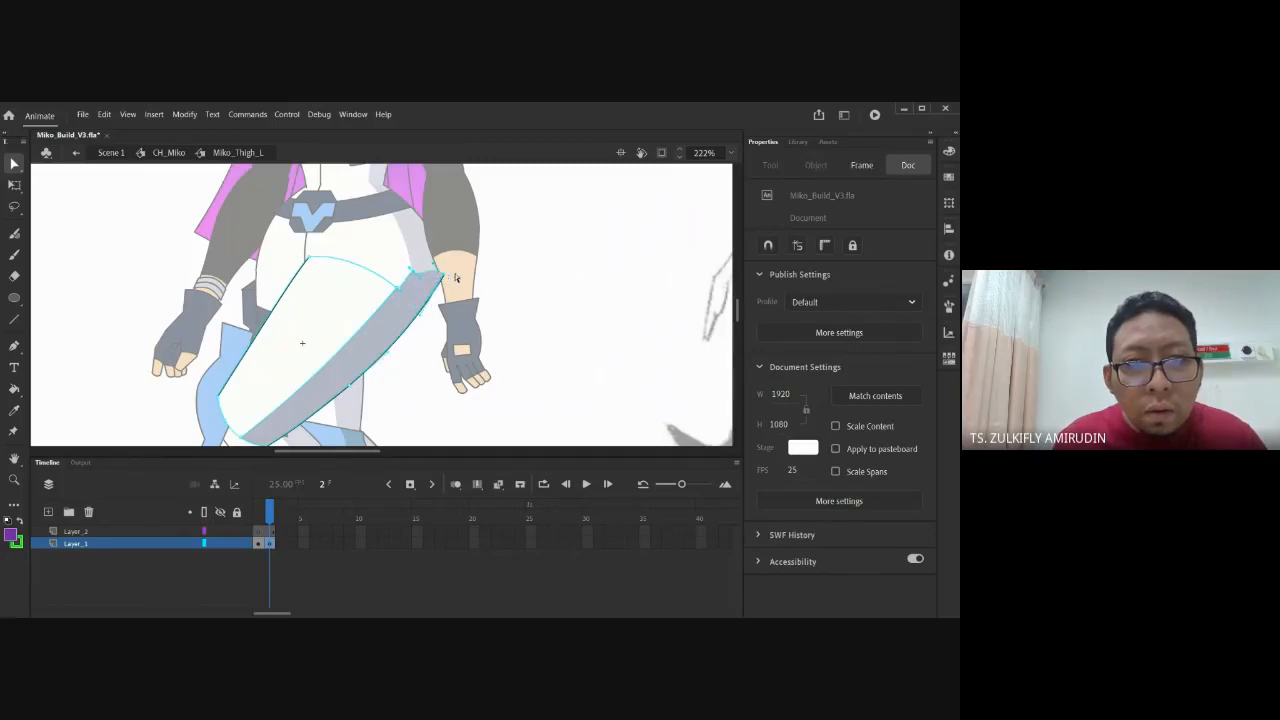
left_click(500, 305)
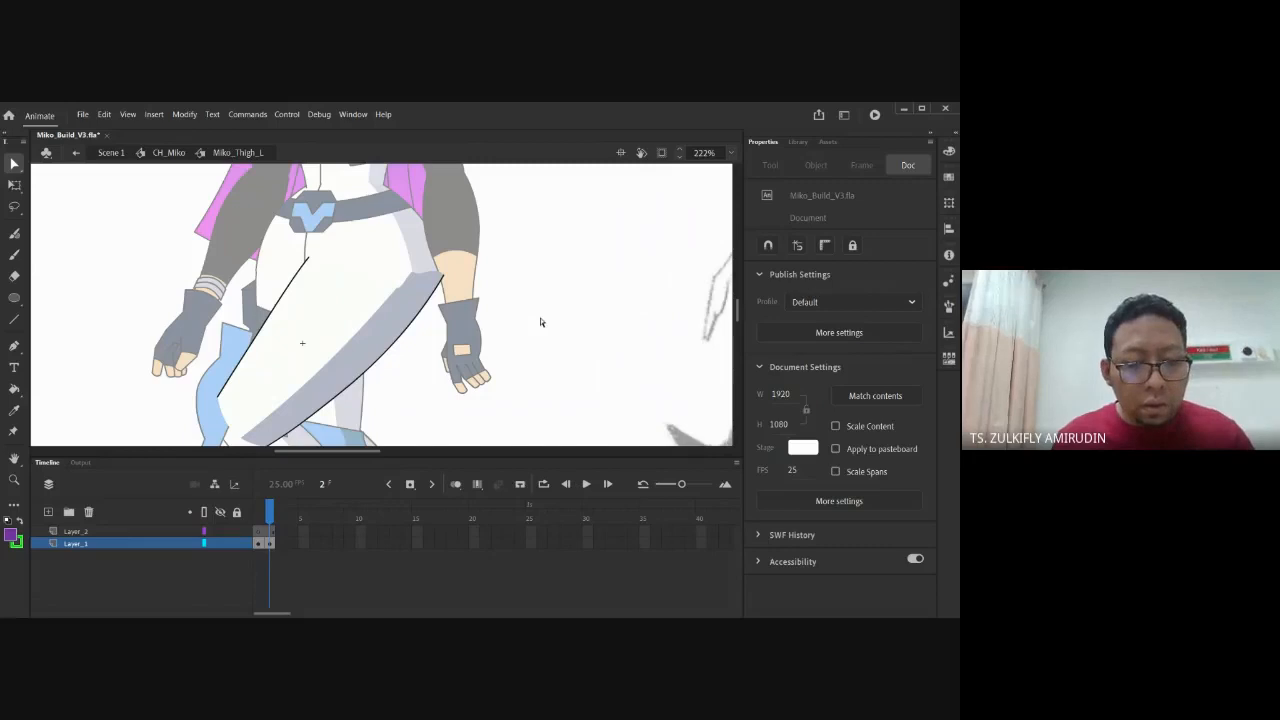
double_click(540, 318)
Set the left thigh instance at frame 6 to display frame 2 of its symbol using the Frame Picker
left_click(345, 349)
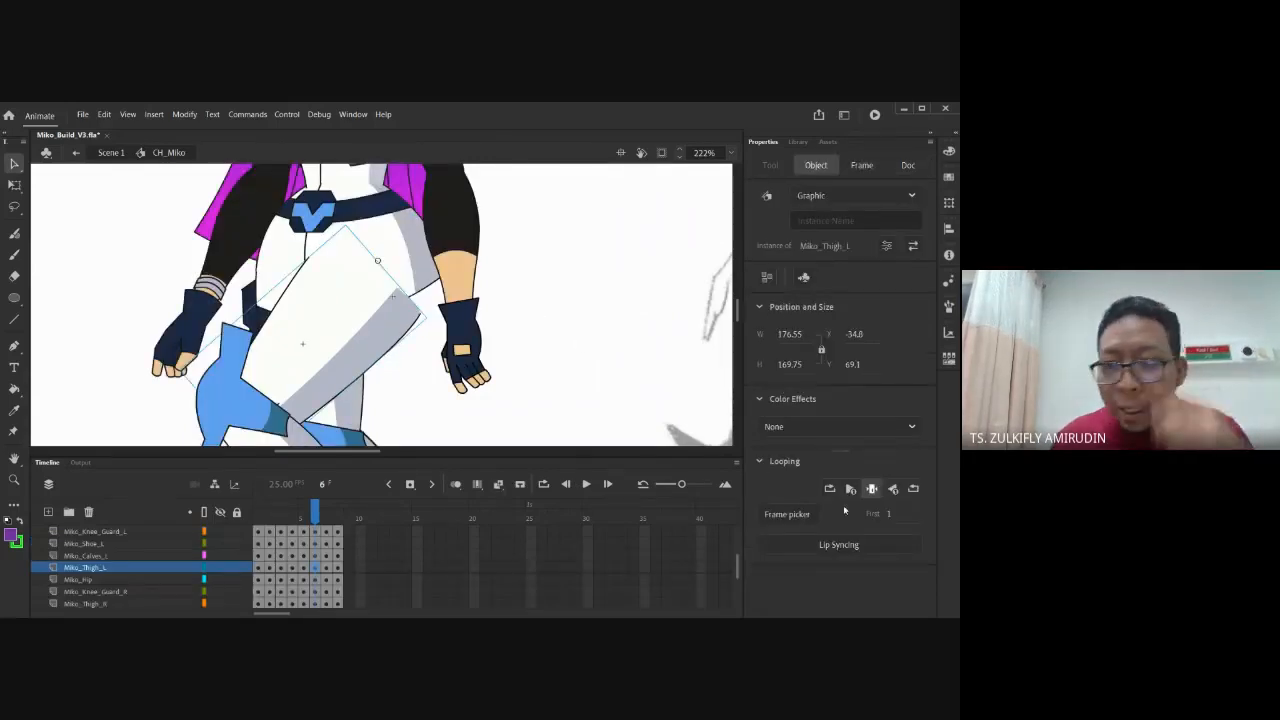
left_click(788, 514)
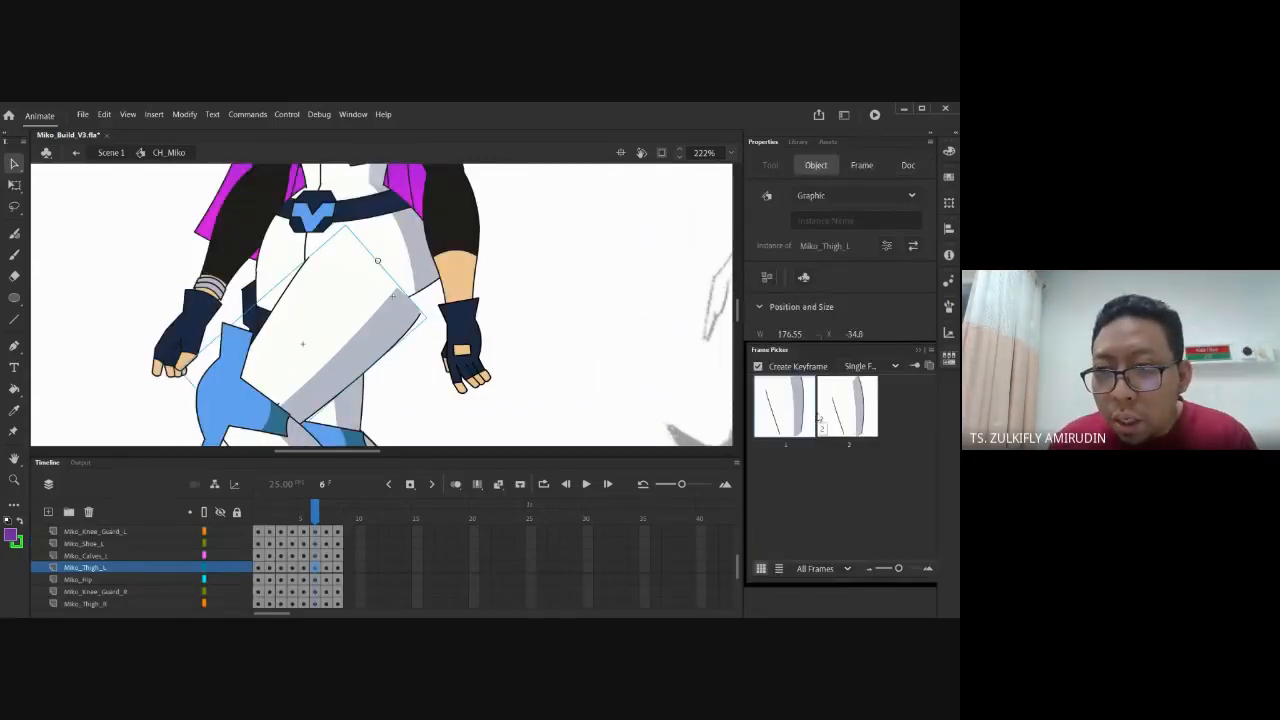
left_click(822, 418)
left_click(650, 348)
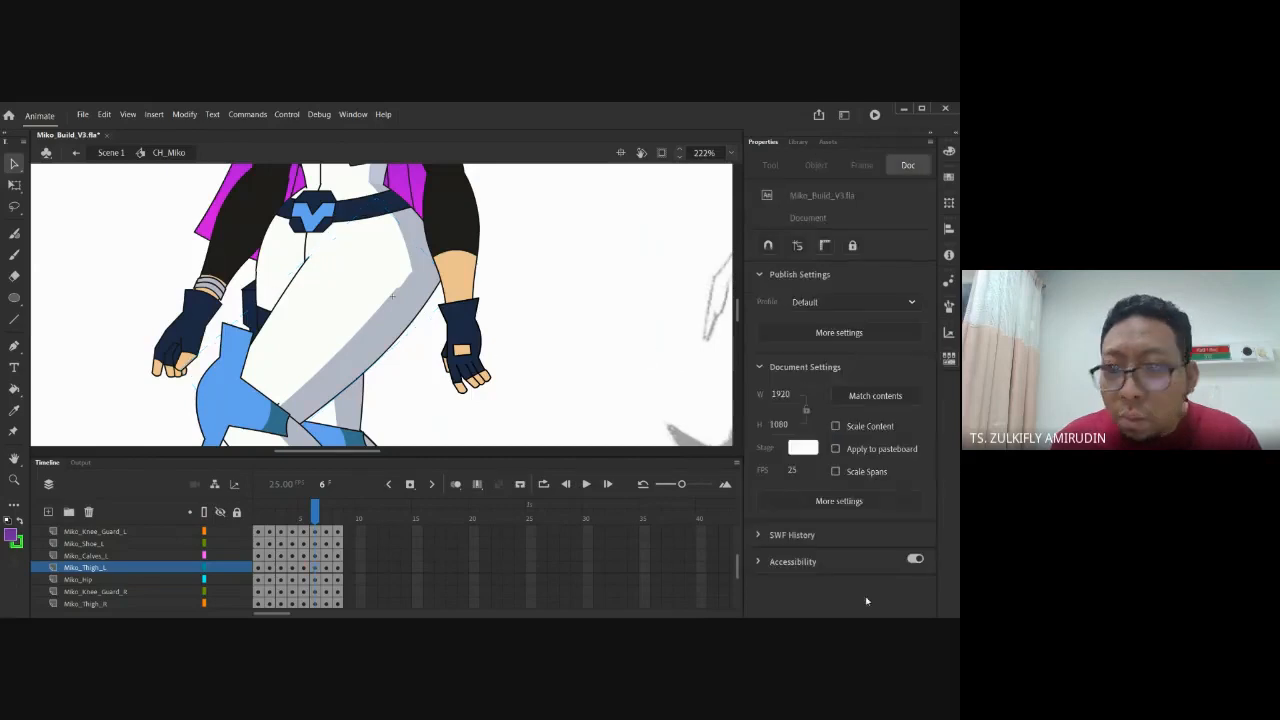
Reopen the left thigh symbol to examine the reshaped outline and shading on its frame 2, and return to CH_Miko
left_click(318, 365)
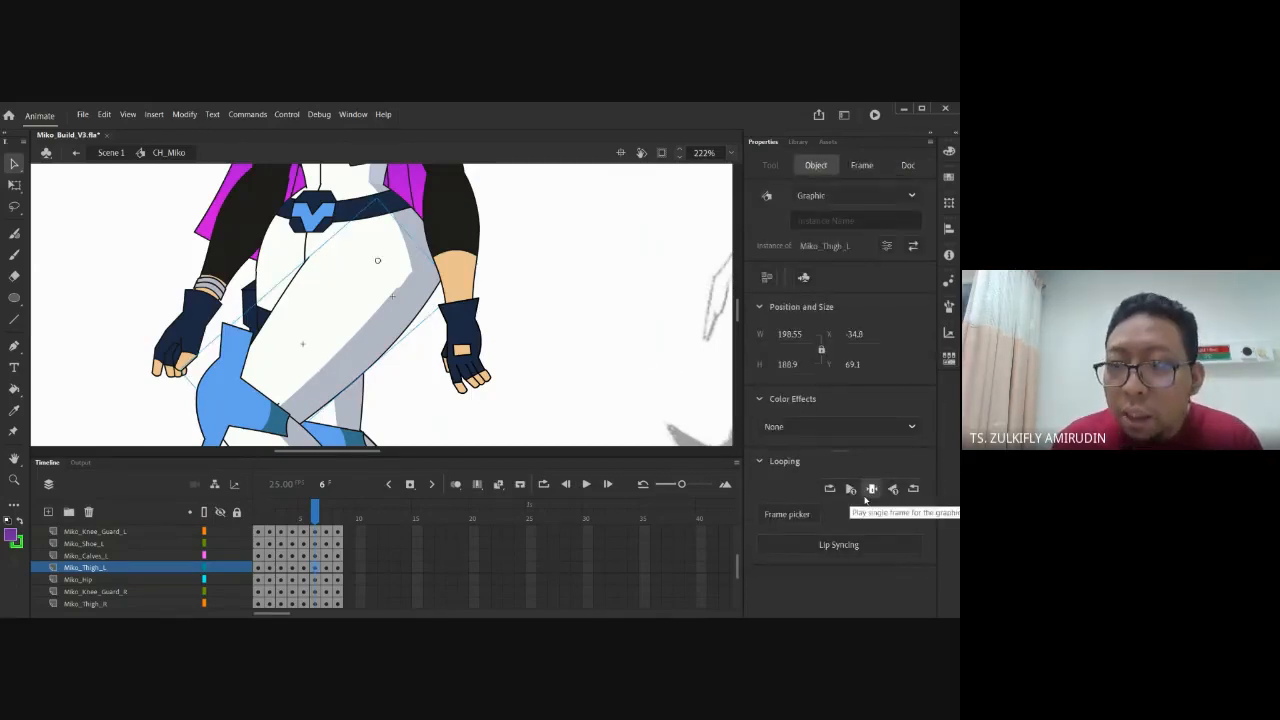
left_click(520, 292)
double_click(386, 323)
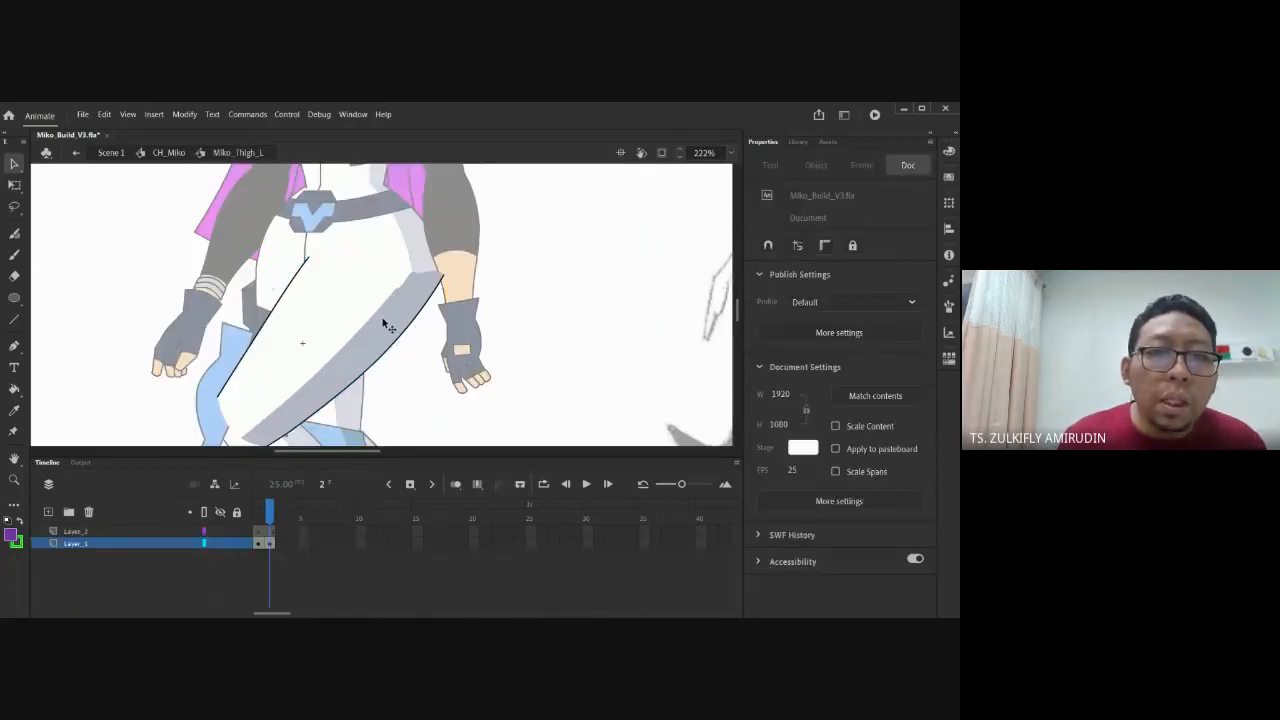
left_click(432, 316)
left_click(397, 277)
left_click(398, 290)
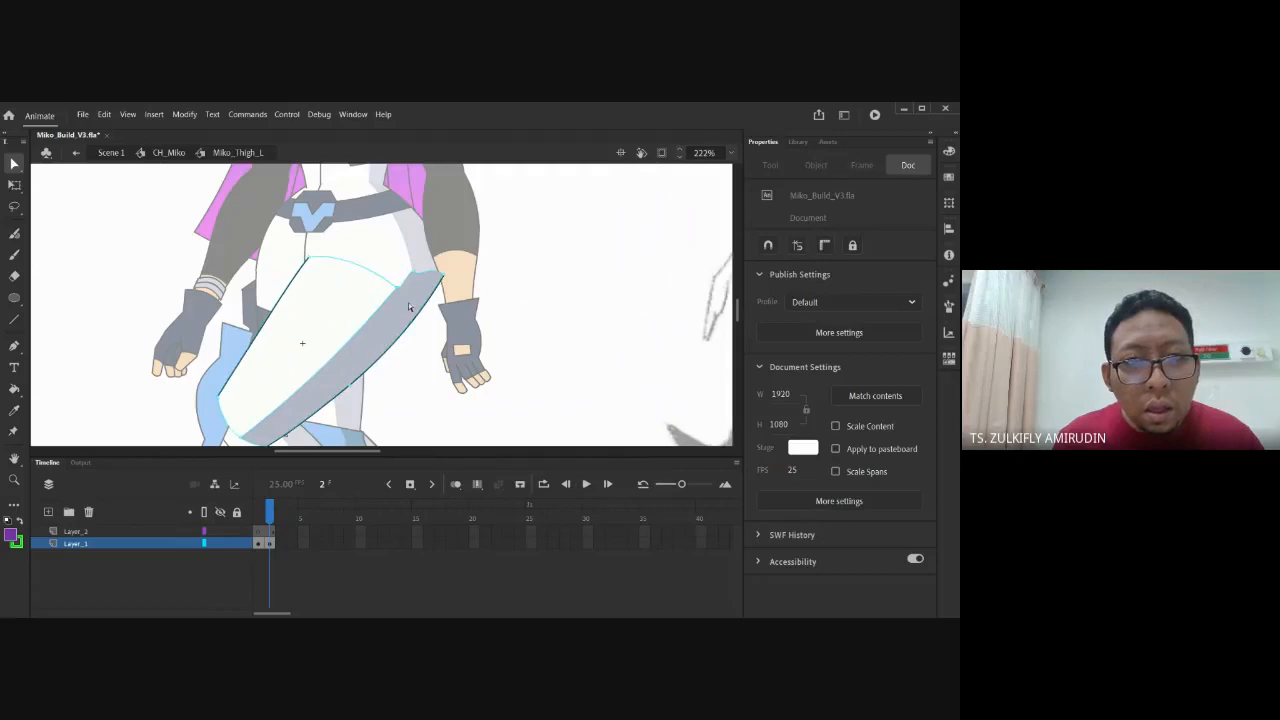
left_click(406, 285)
left_click(542, 320)
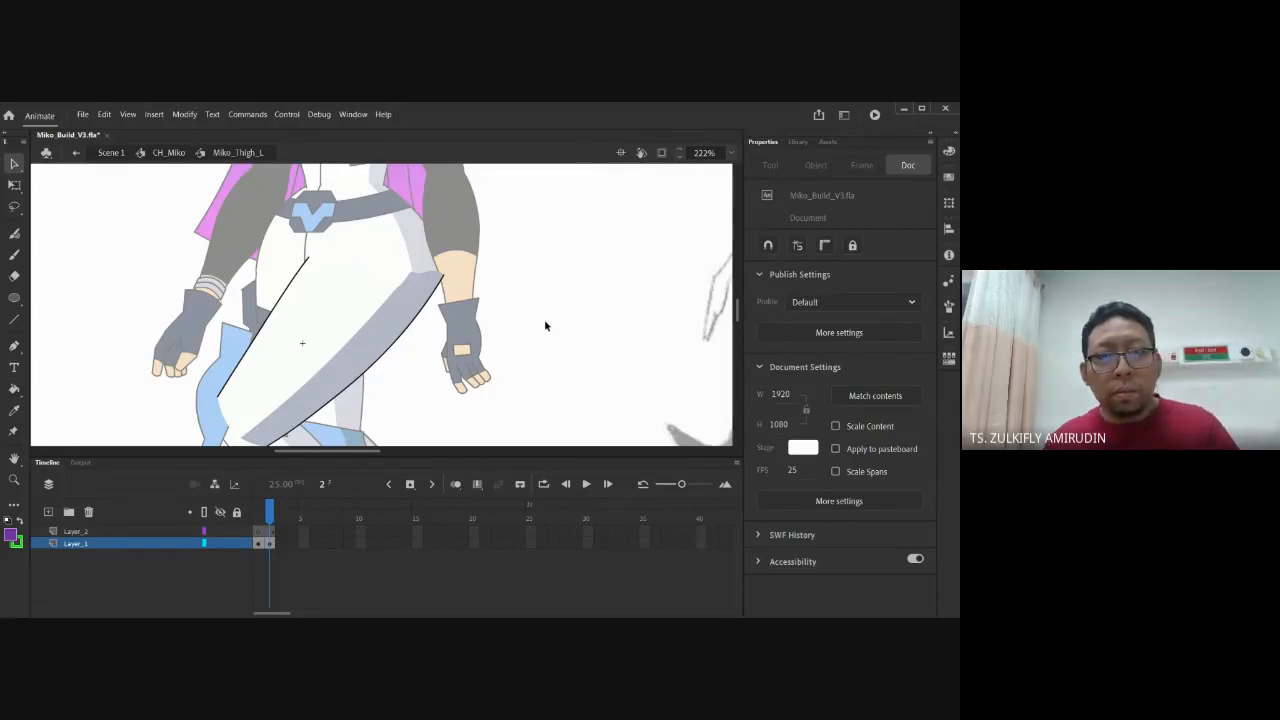
double_click(544, 322)
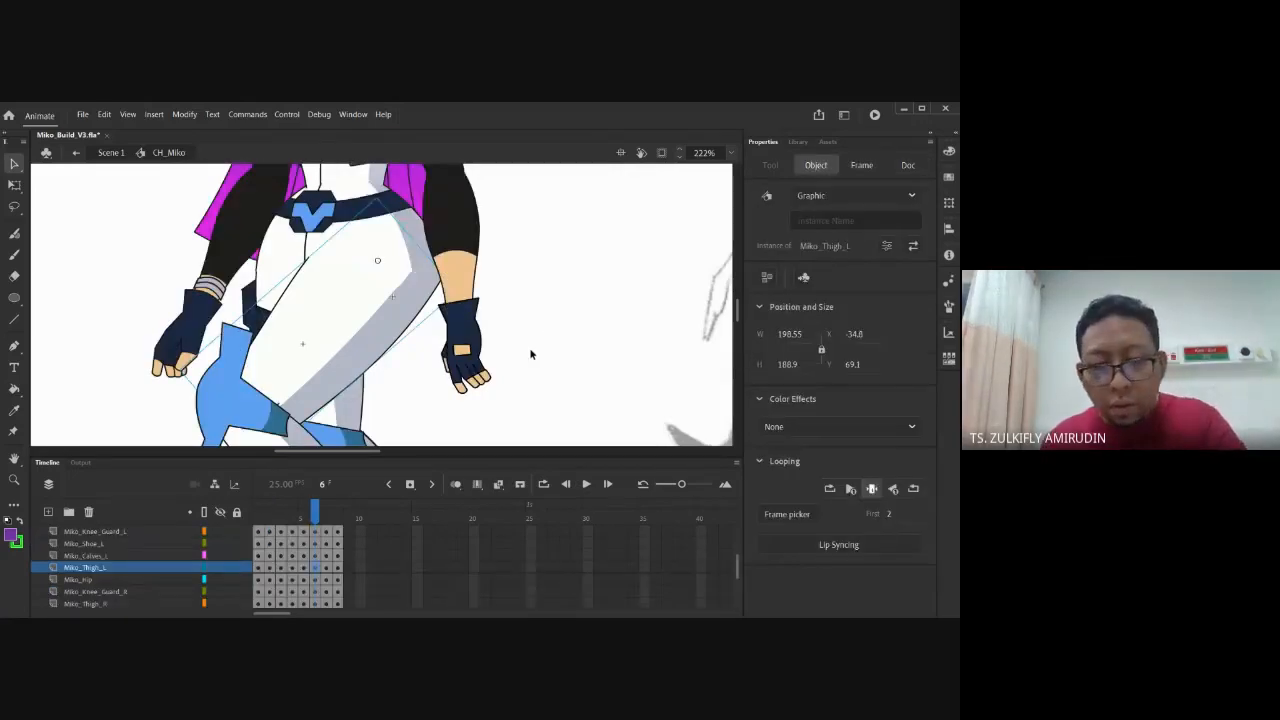
Select frame 1 on all layers from Miko_ShoulderPad_L to the back hair and extend its pose by one frame
key("ctrl+minus")
key("ctrl+minus")
left_click(307, 516)
left_click_drag(307, 516, 240, 518)
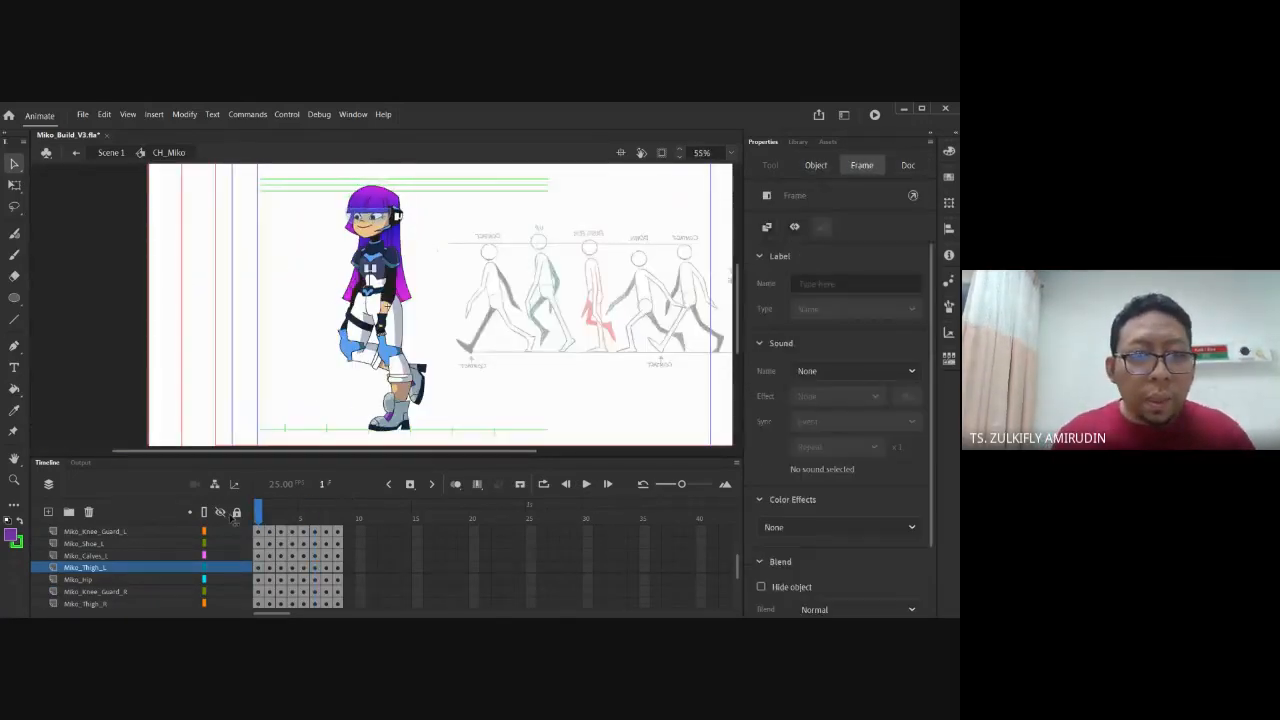
left_click(444, 370)
scroll(265, 544, "up", 3)
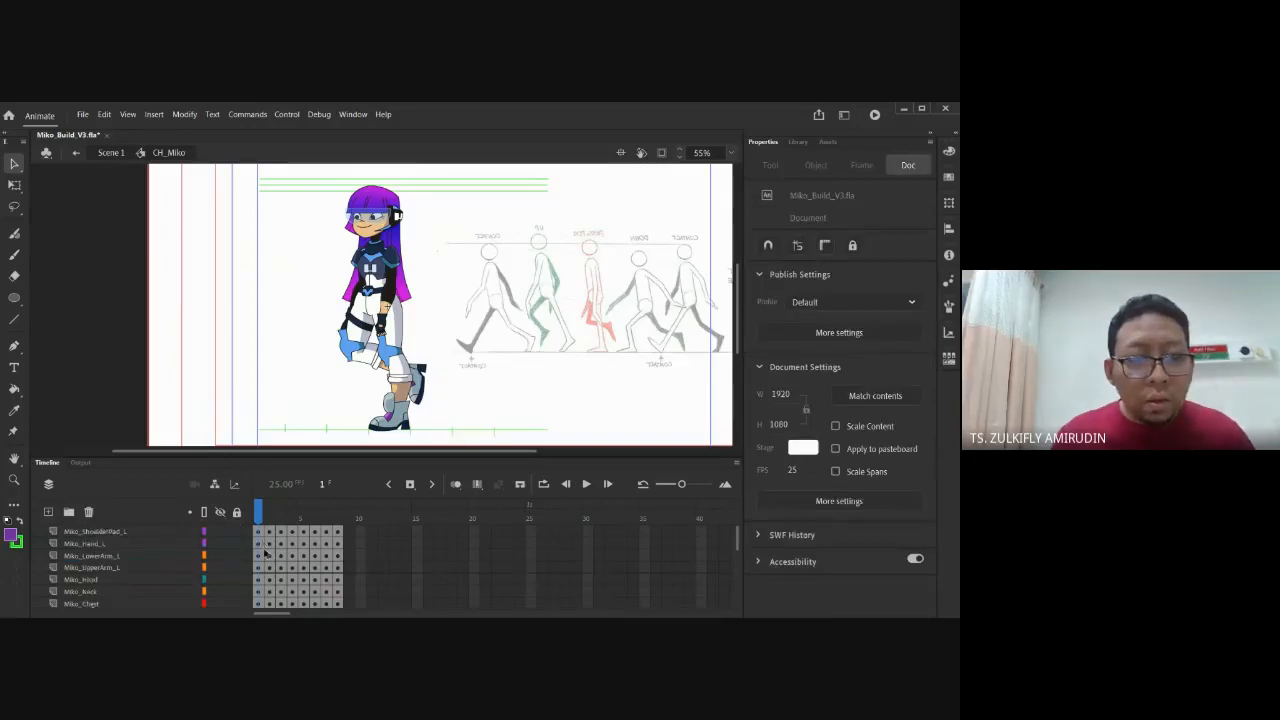
left_click(260, 533)
scroll(266, 545, "down", 3)
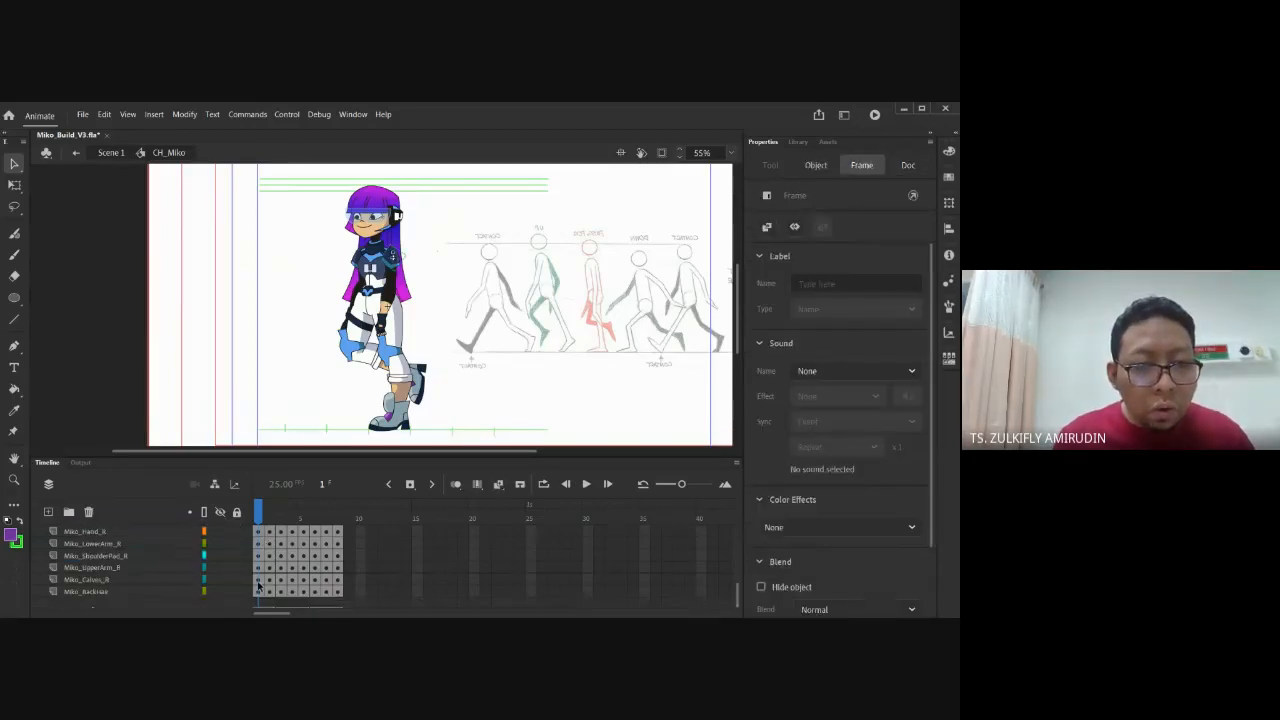
left_click(259, 591)
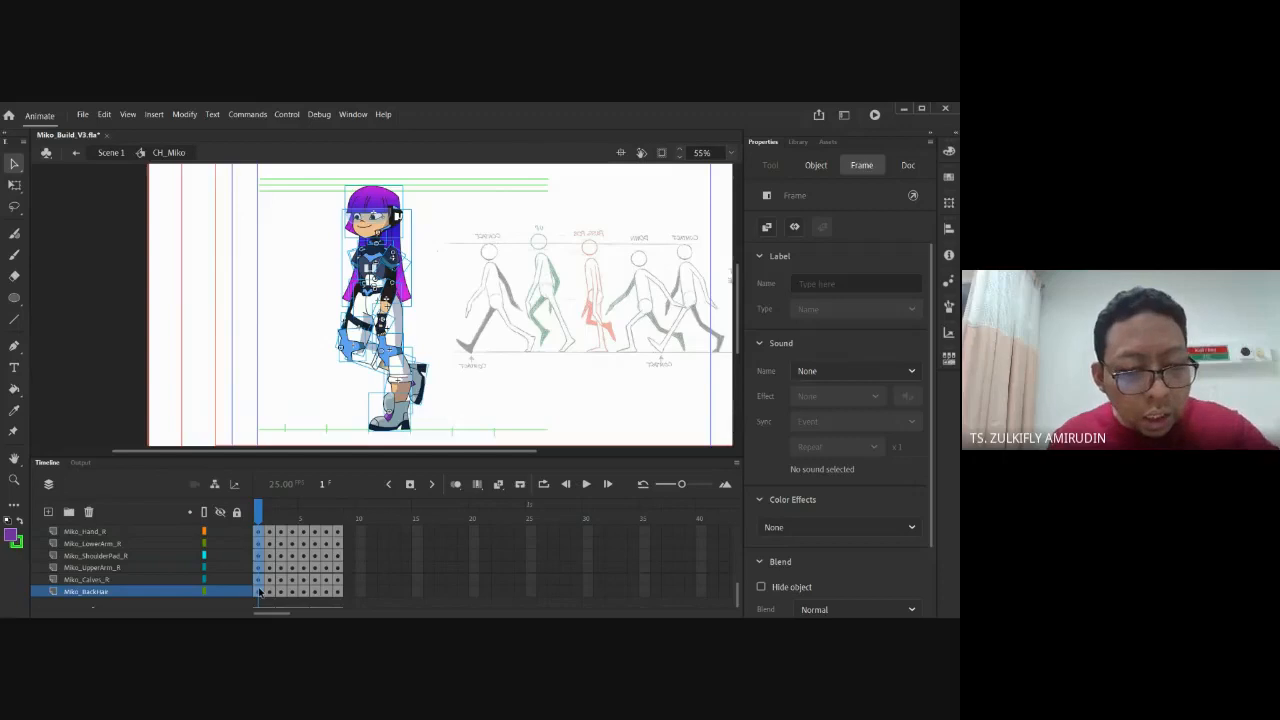
Select the frame 3 keyframes across all layers and insert one frame to hold that pose longer
left_click(279, 592)
scroll(272, 558, "up", 3)
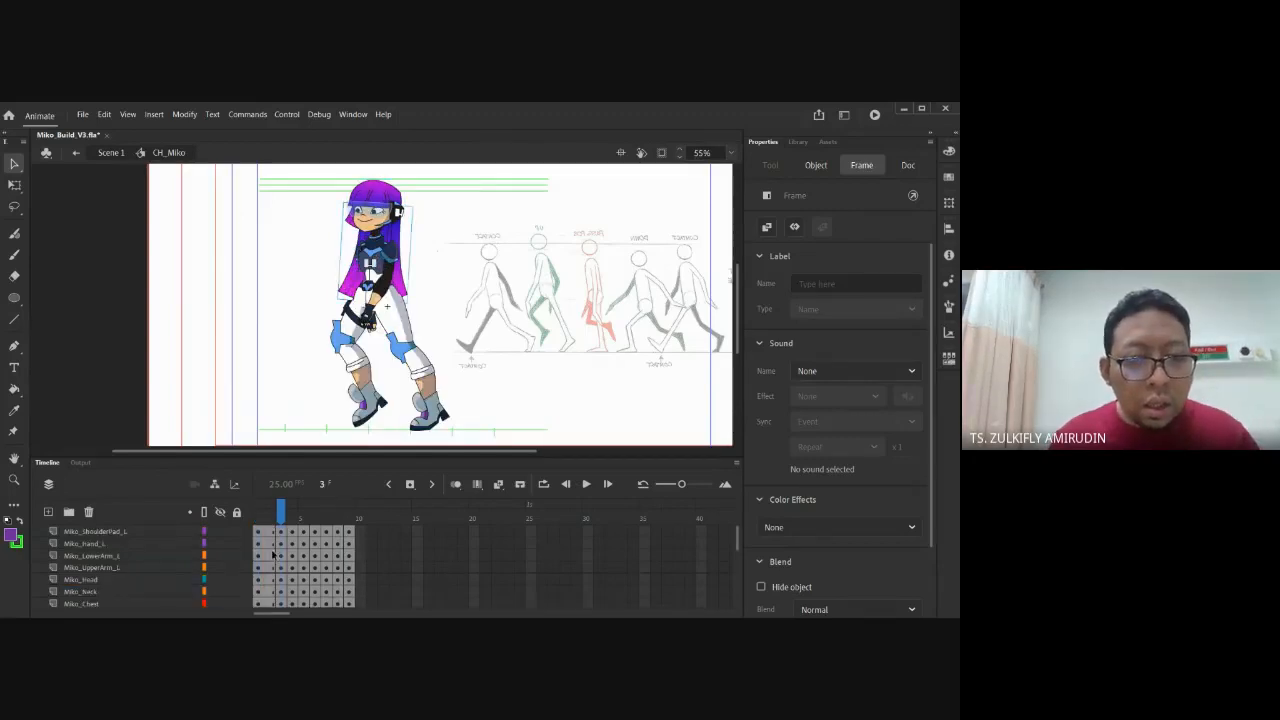
left_click(280, 533, "shift")
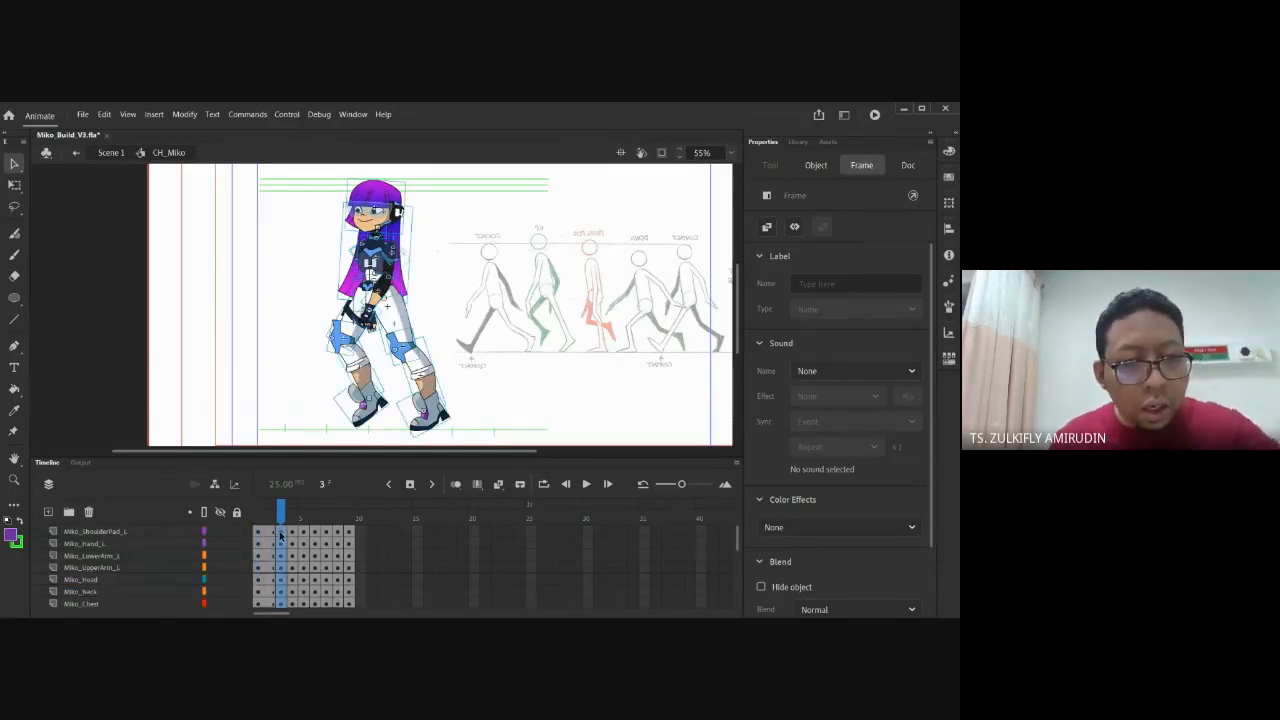
key("F5")
Extend the frame 5 pose by one frame across all of the character's layers
left_click(305, 534)
scroll(307, 561, "down", 3)
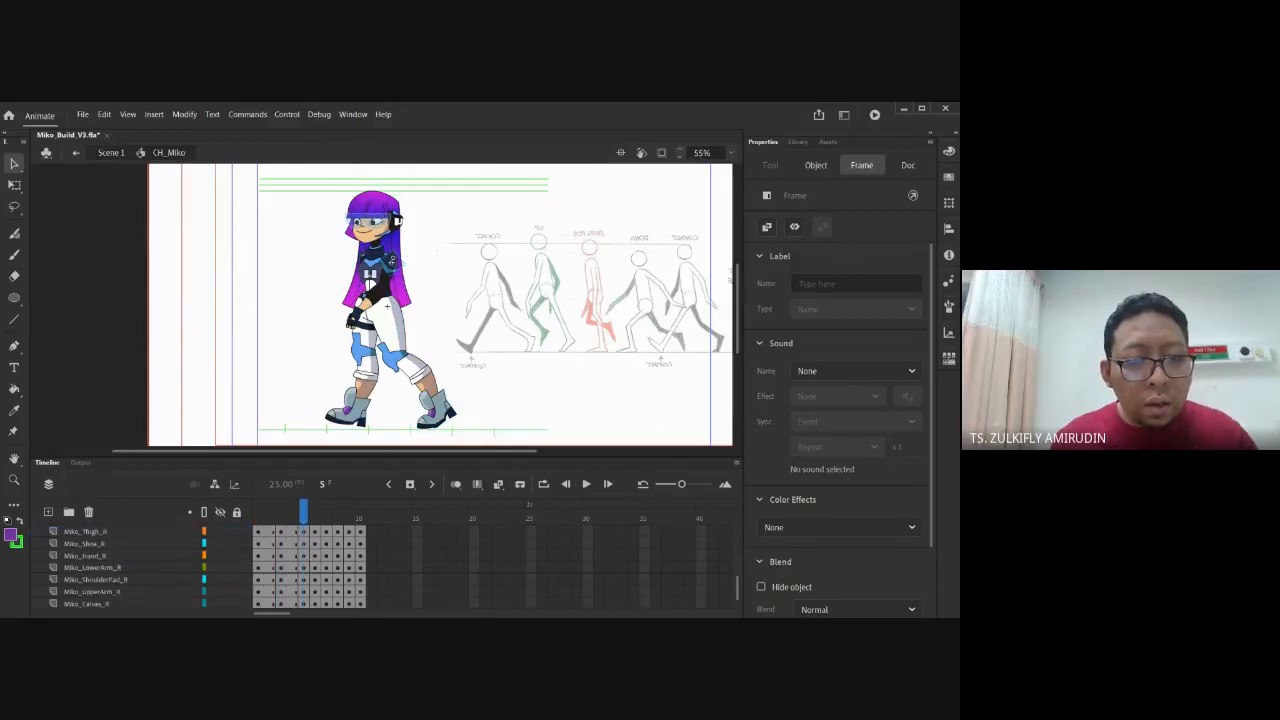
scroll(307, 580, "down", 1)
left_click(306, 592, "shift")
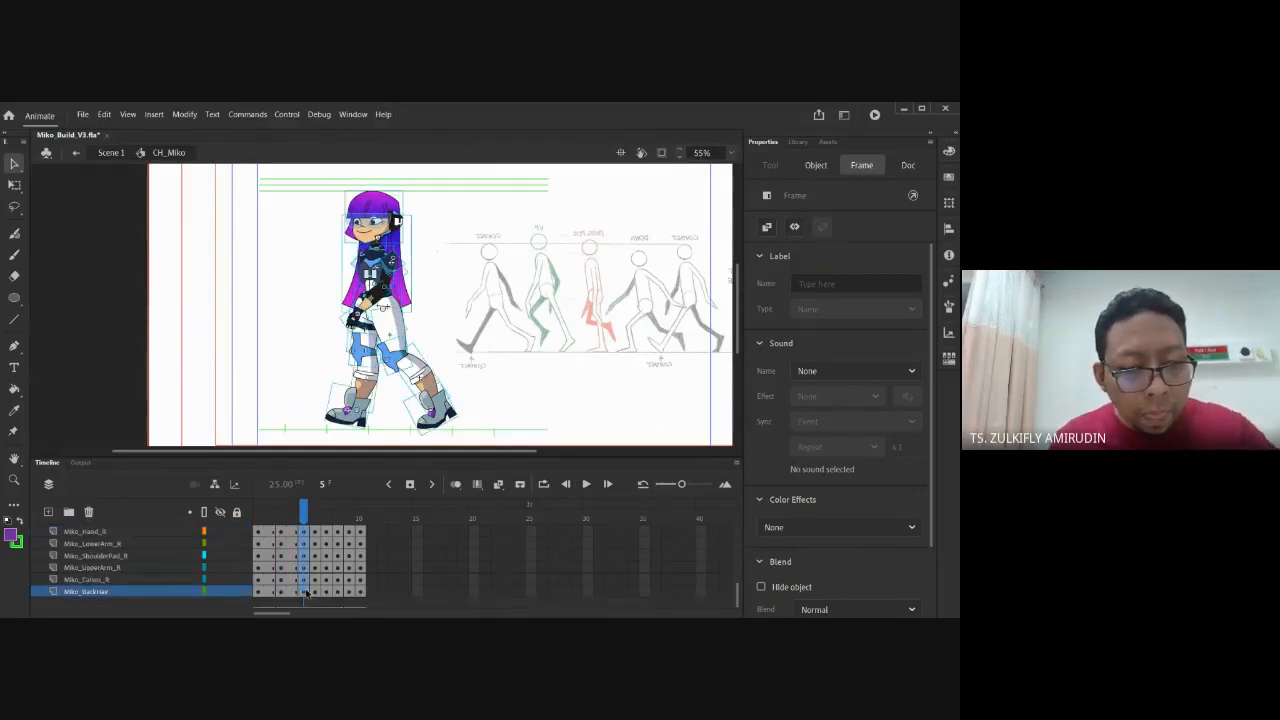
key("F5")
Enlarge the timeline to show all character layers, select frame 7 from Miko_ShoulderPad_L to Miko_BackHair, and extend its pose by one frame
scroll(310, 585, "up", 3)
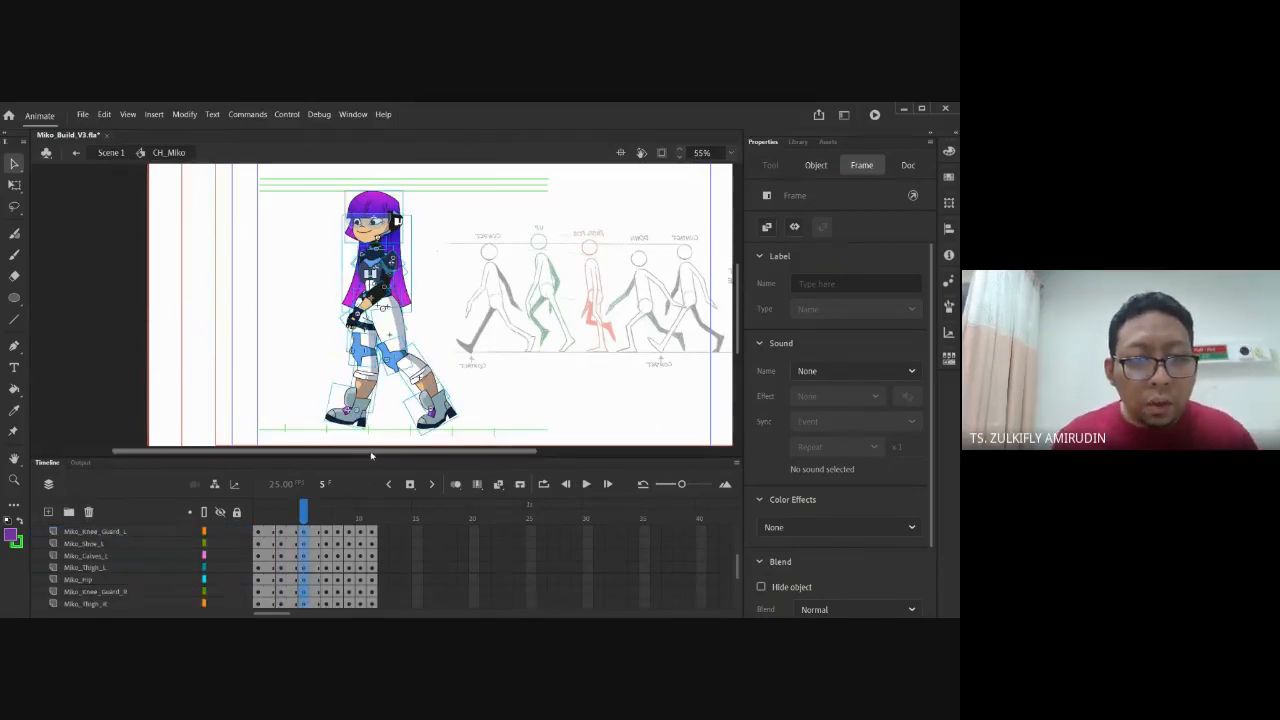
left_click_drag(370, 456, 375, 364)
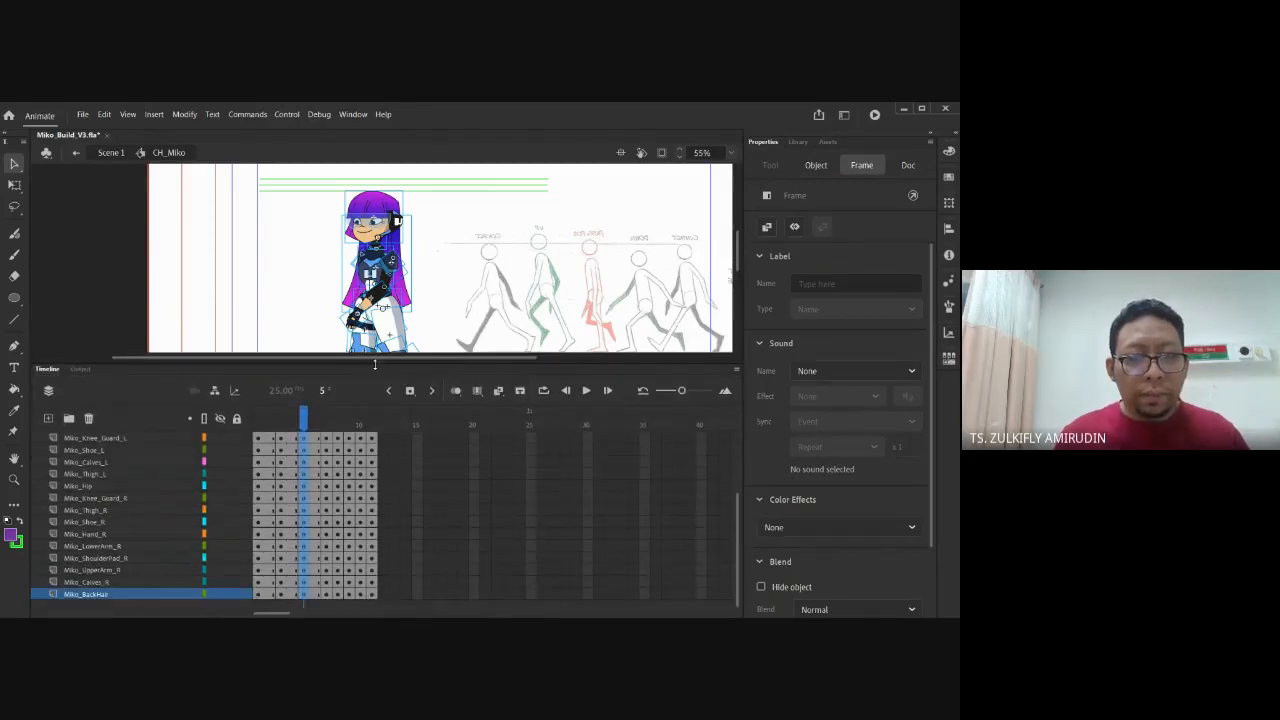
left_click(328, 439)
scroll(338, 588, "up", 3)
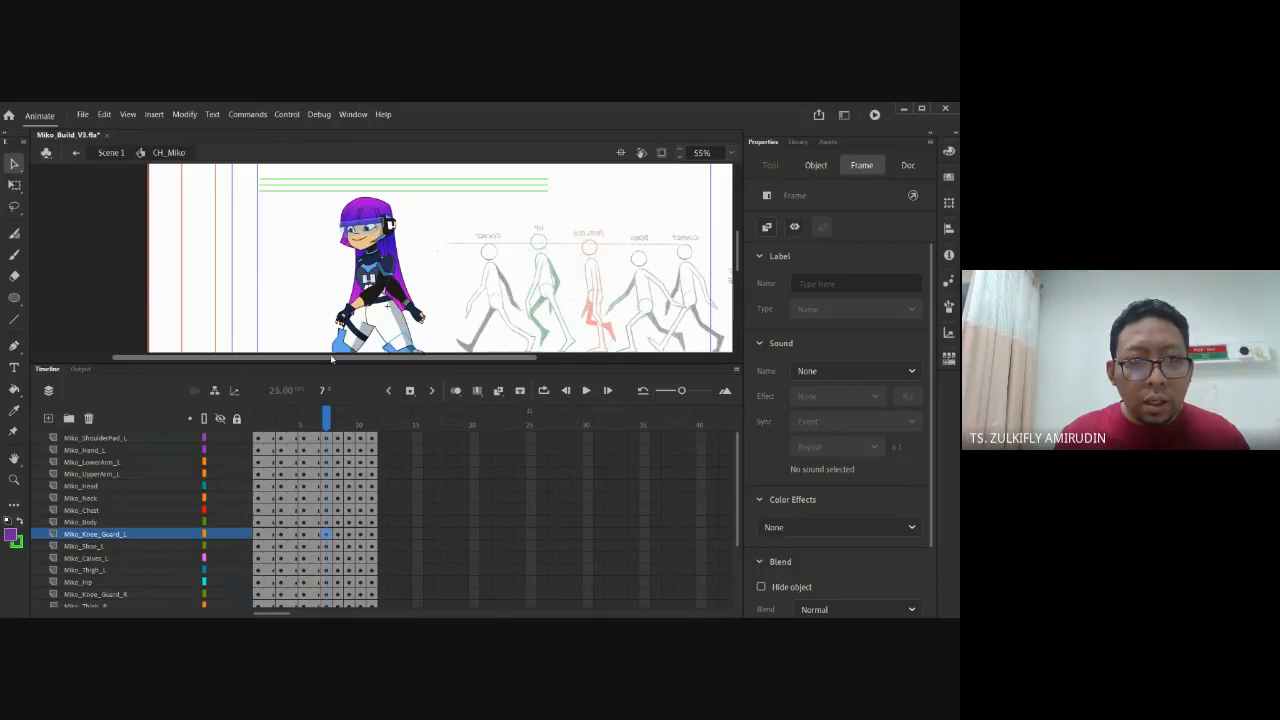
left_click_drag(331, 358, 324, 218)
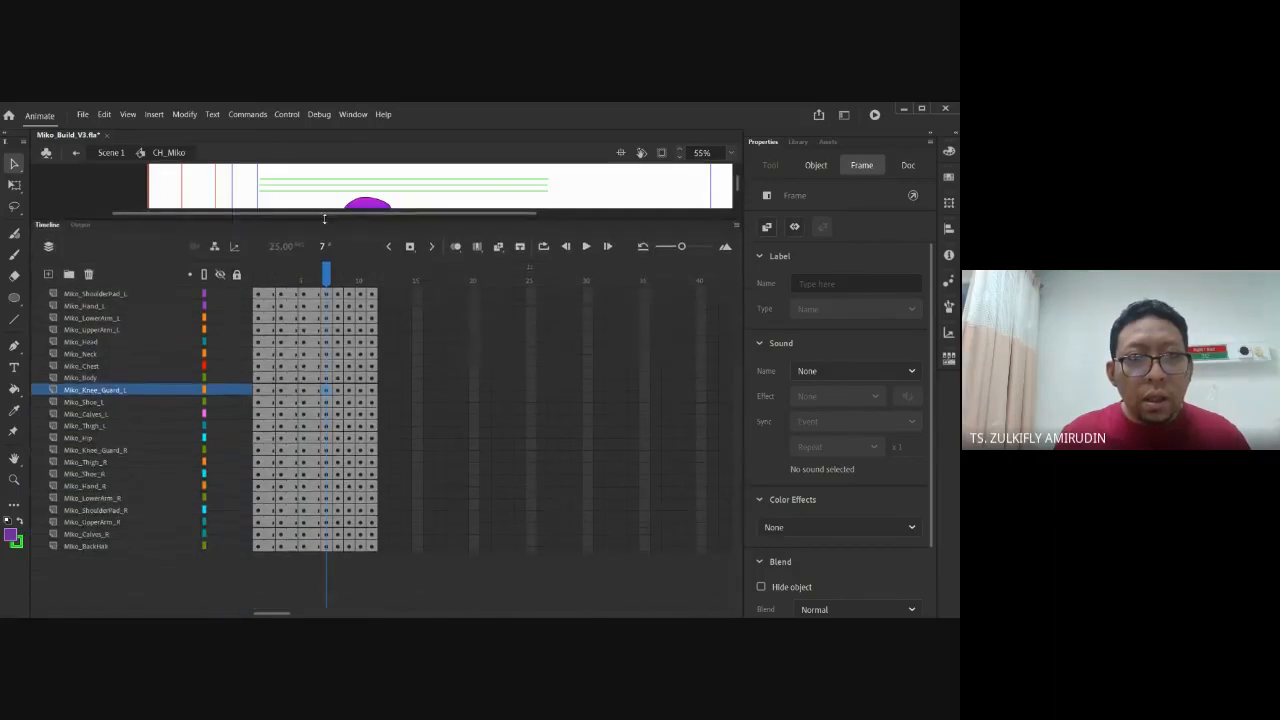
left_click(327, 294)
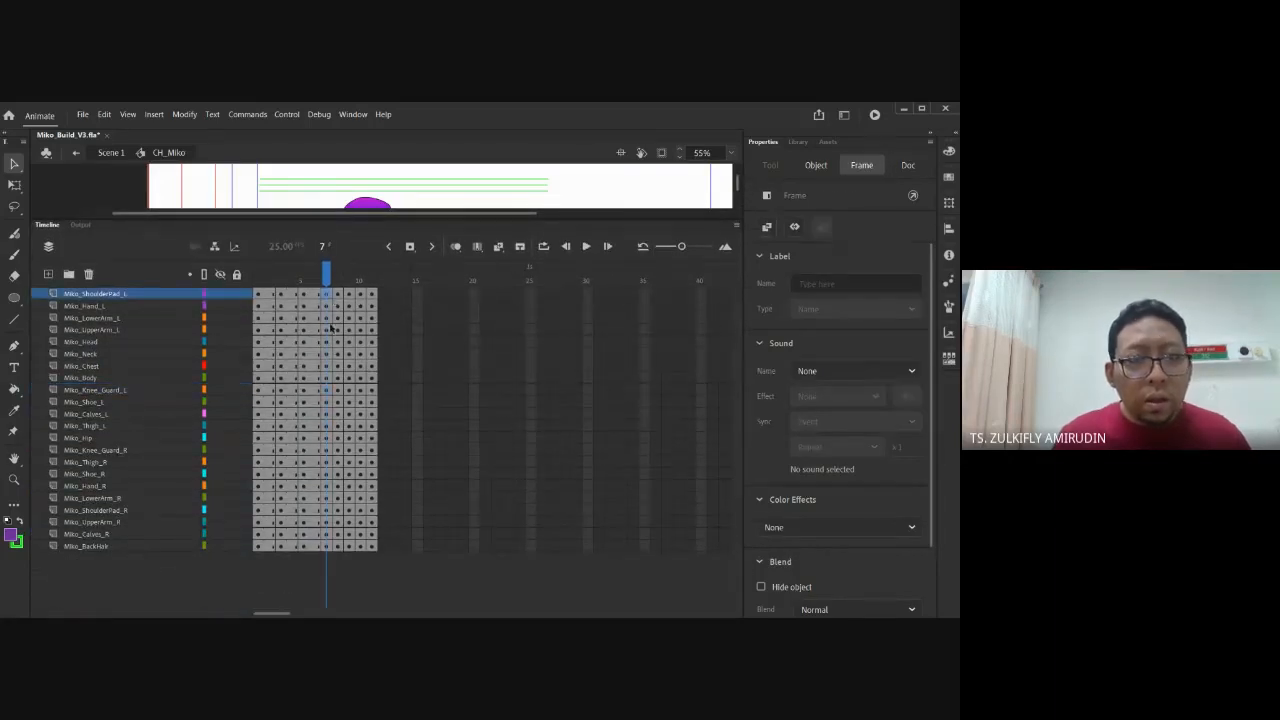
left_click(327, 546)
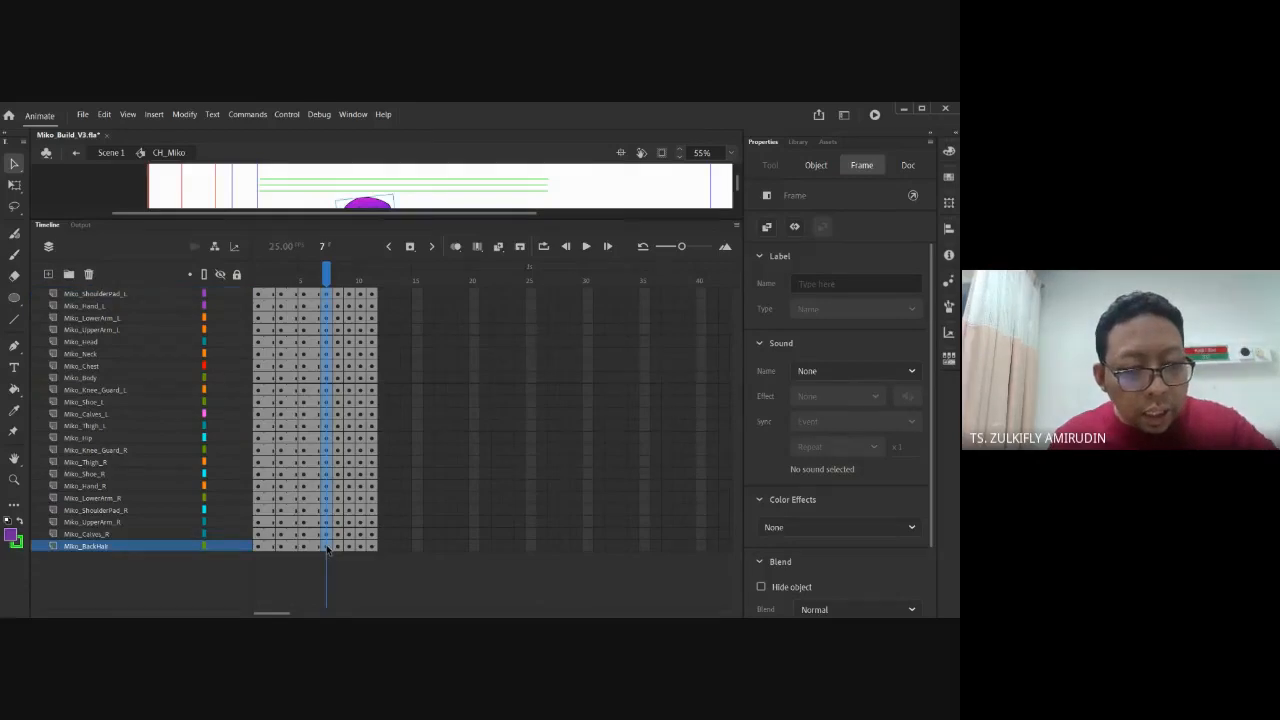
key("F5")
Extend the poses at frame 9 and frame 11 by one frame each across all of the character's layers
left_click(351, 547)
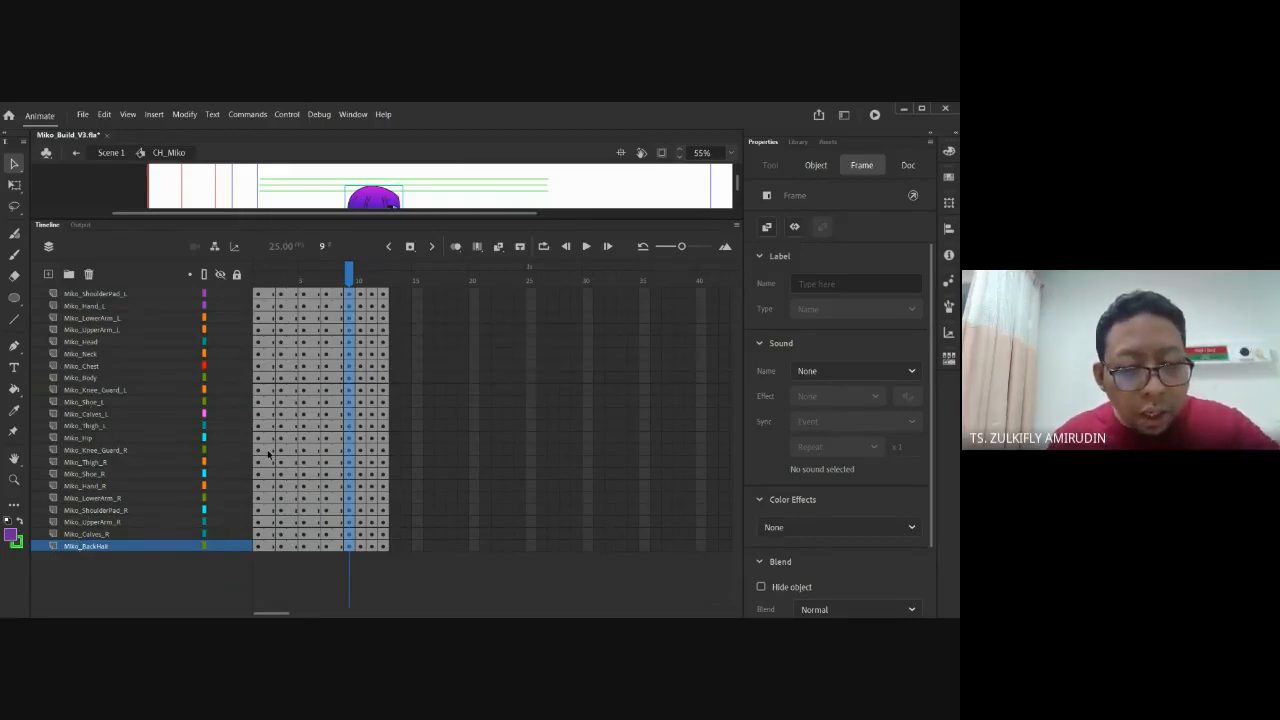
key("F5")
left_click(371, 547)
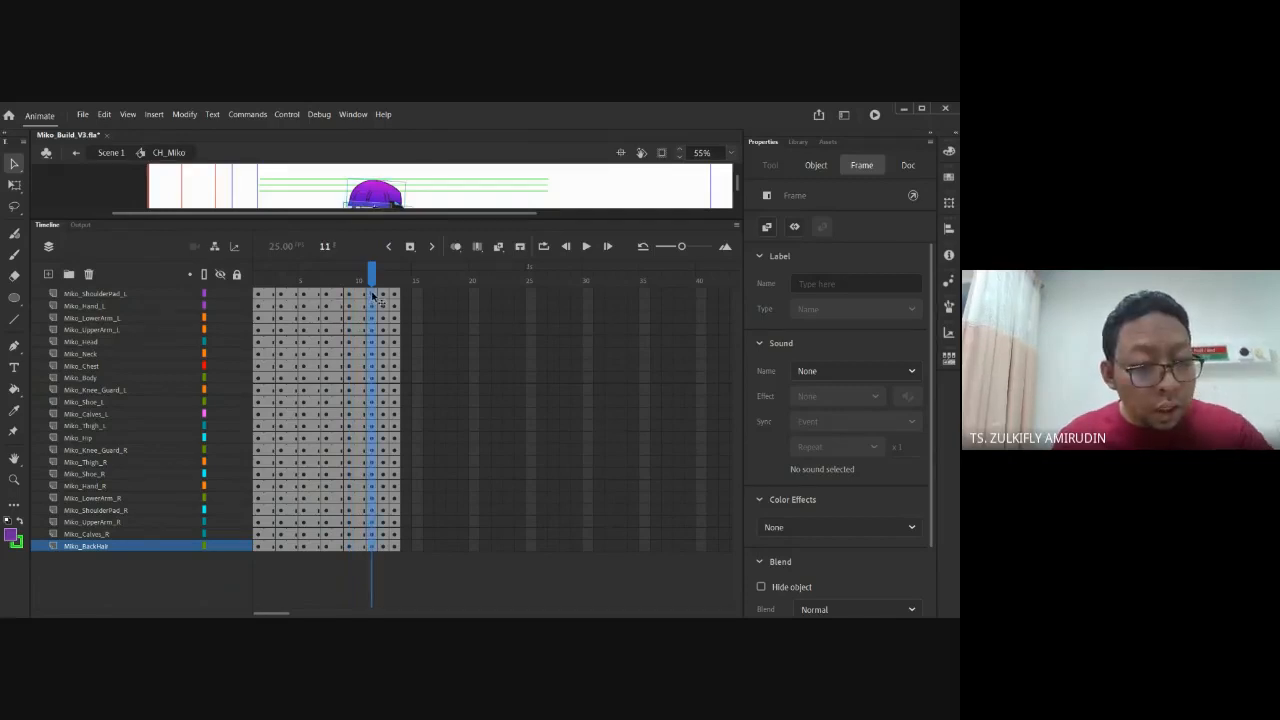
key("F5")
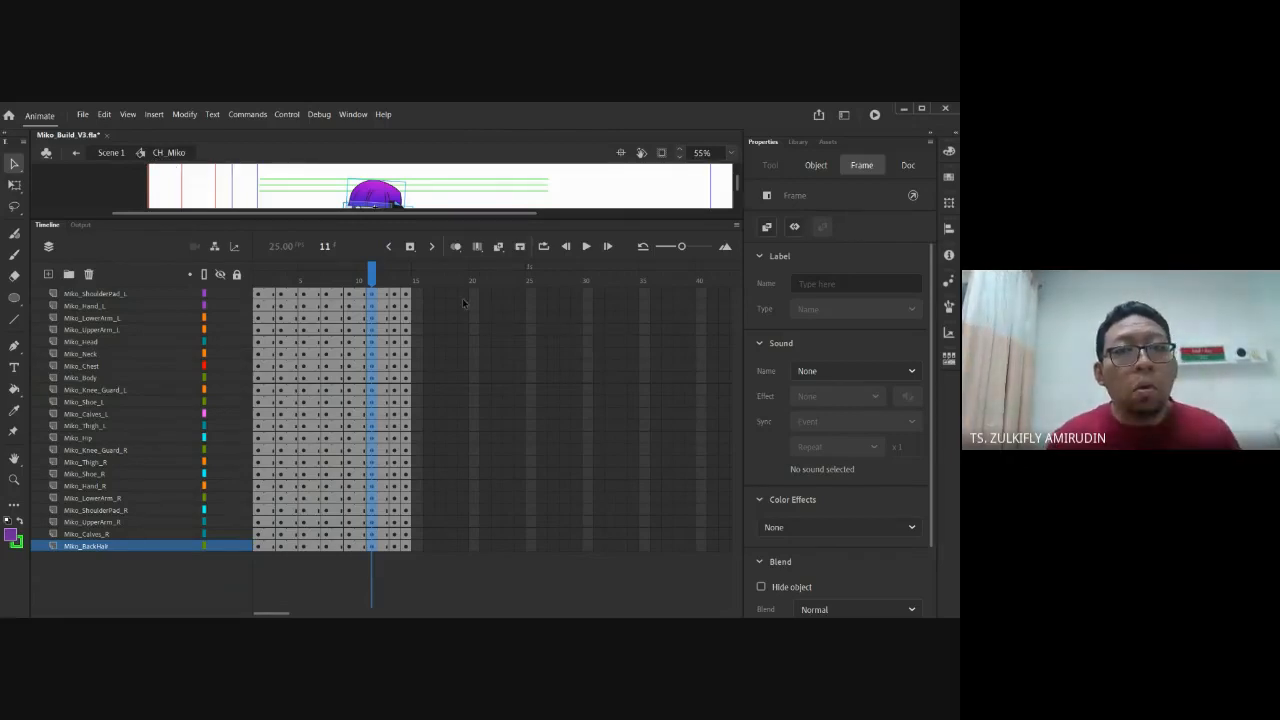
Hold the frame 13 and frame 15 poses for one extra frame each on every character layer
left_click_drag(394, 293, 428, 553)
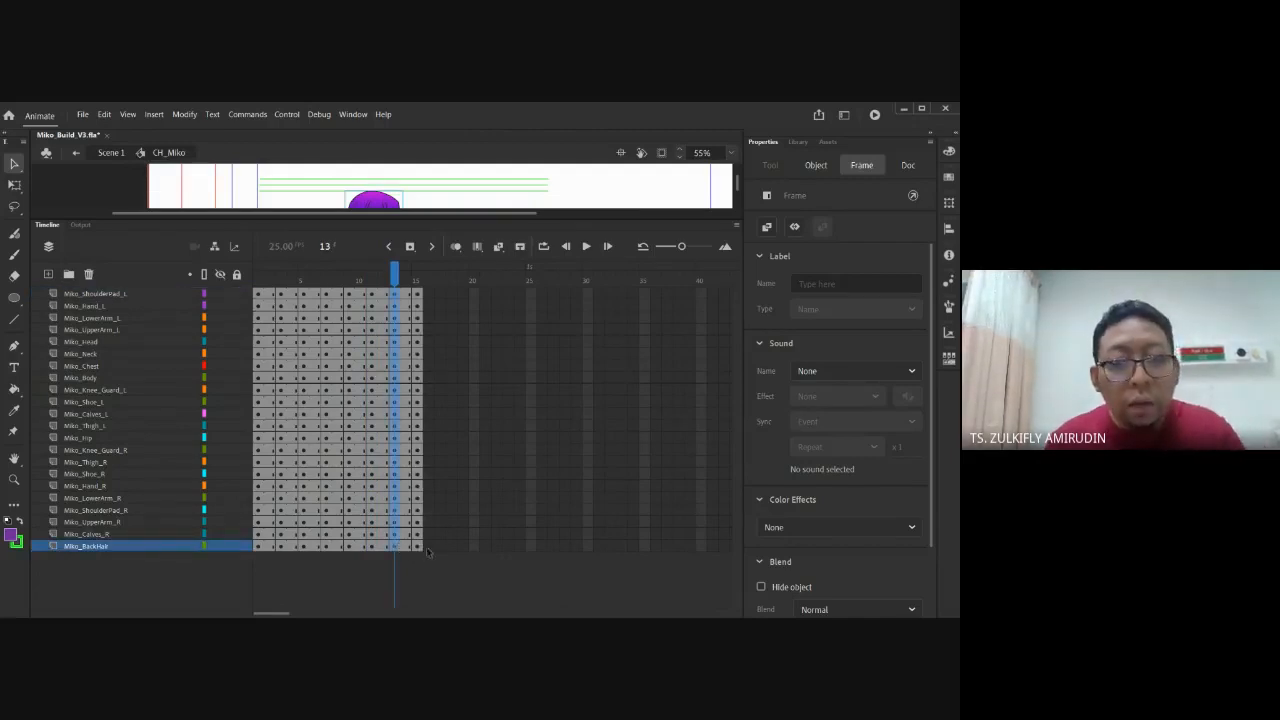
left_click(418, 548)
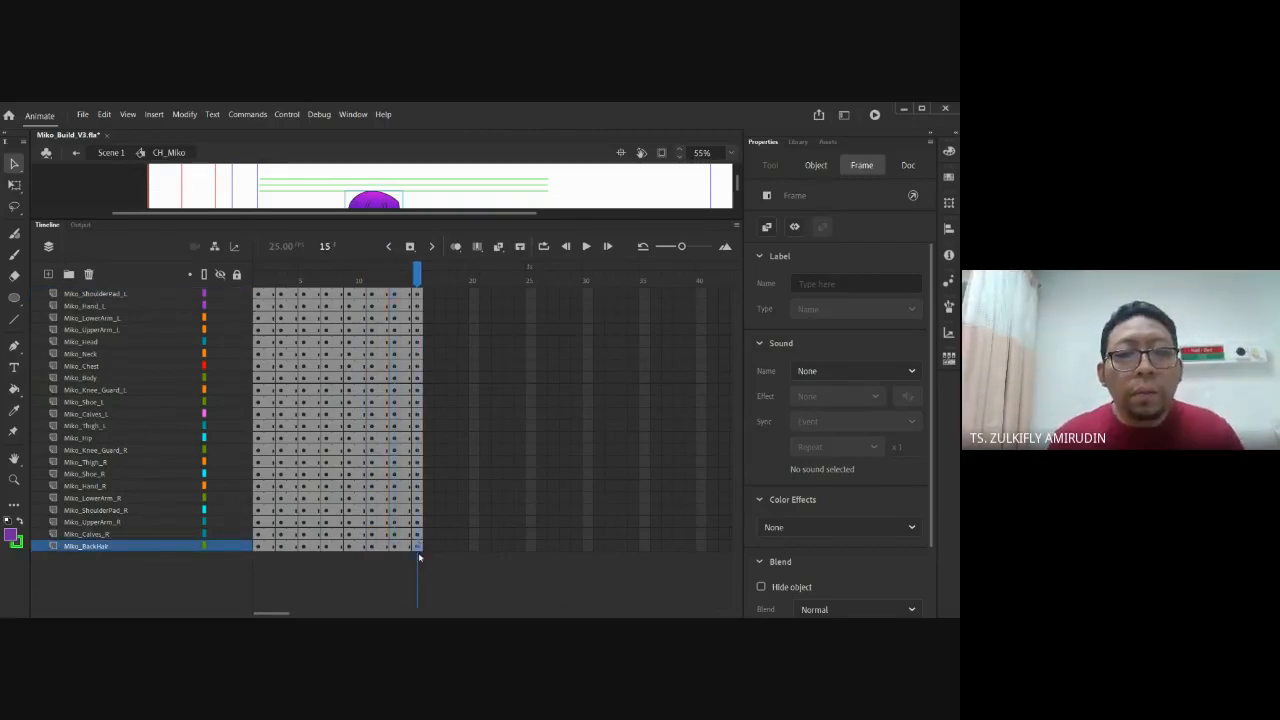
left_click(418, 295, "shift")
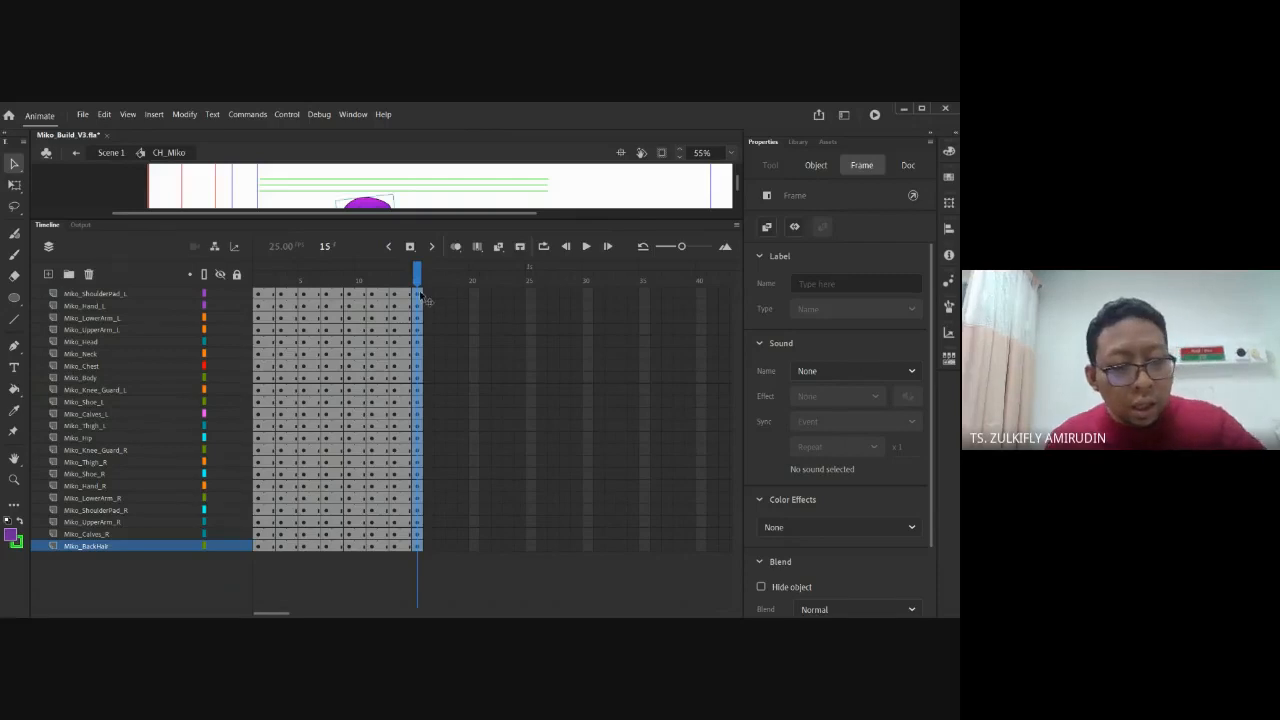
key("F5")
Restore the larger stage view, play the walk cycle looped over frames 1 to 16, and turn looping off again
left_click(474, 438)
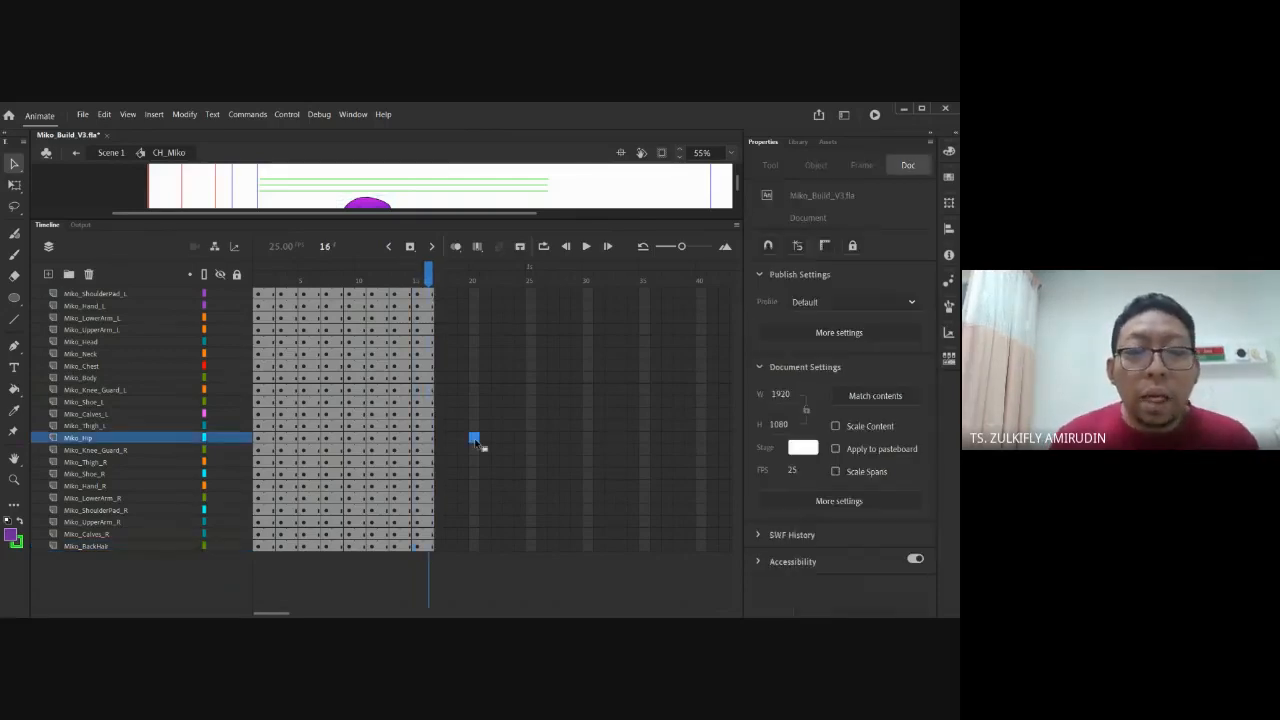
mouse_move(428, 272)
left_mouse_down()
mouse_move(269, 272)
mouse_move(428, 272)
left_mouse_up()
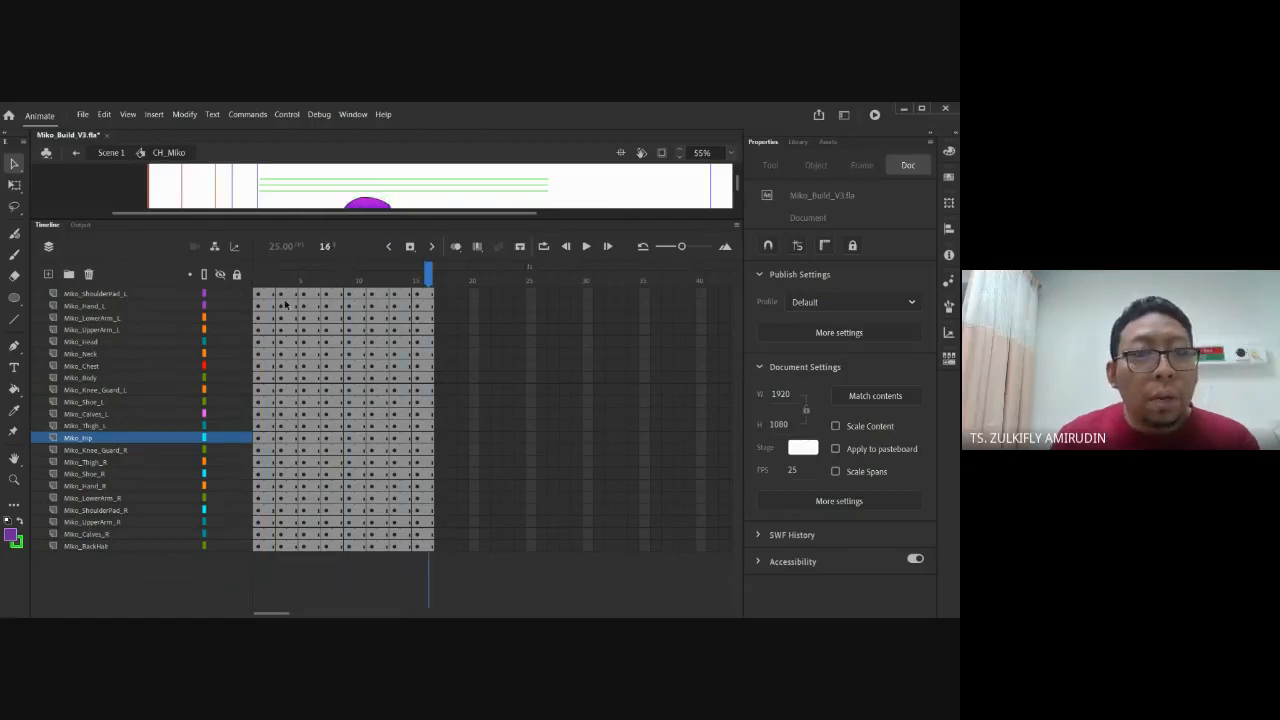
left_click_drag(176, 219, 172, 459)
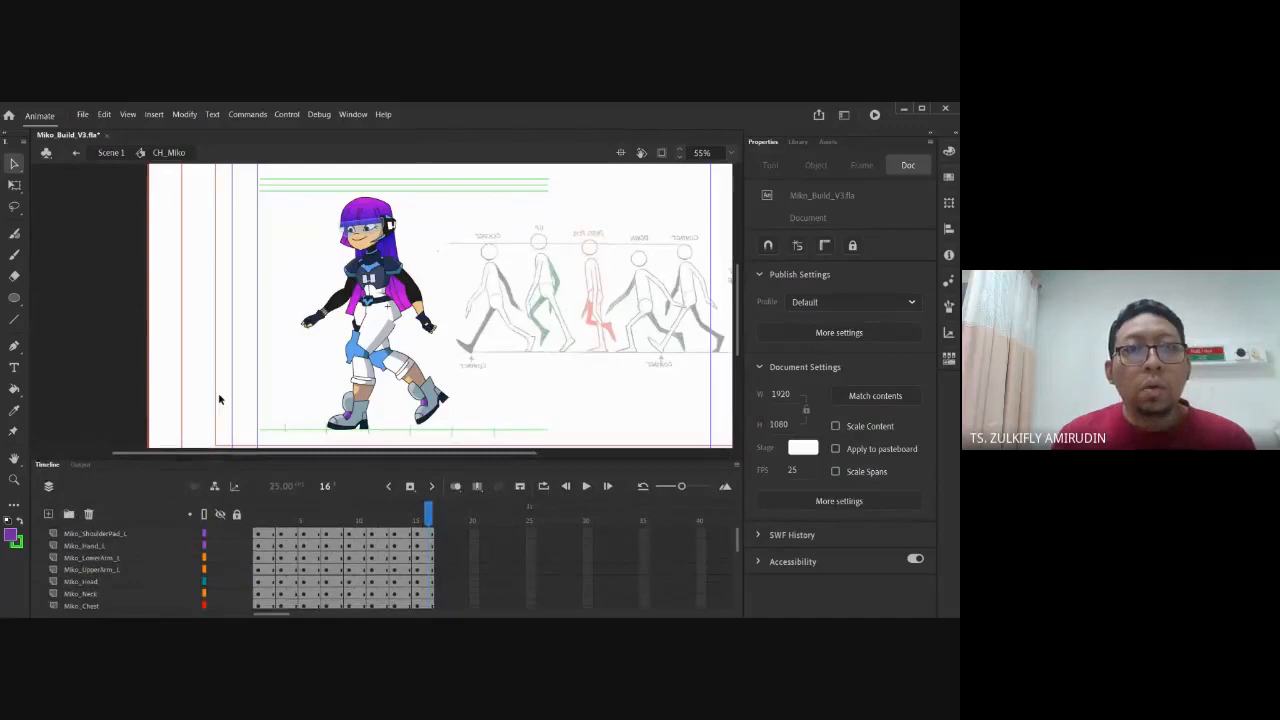
left_click(537, 487)
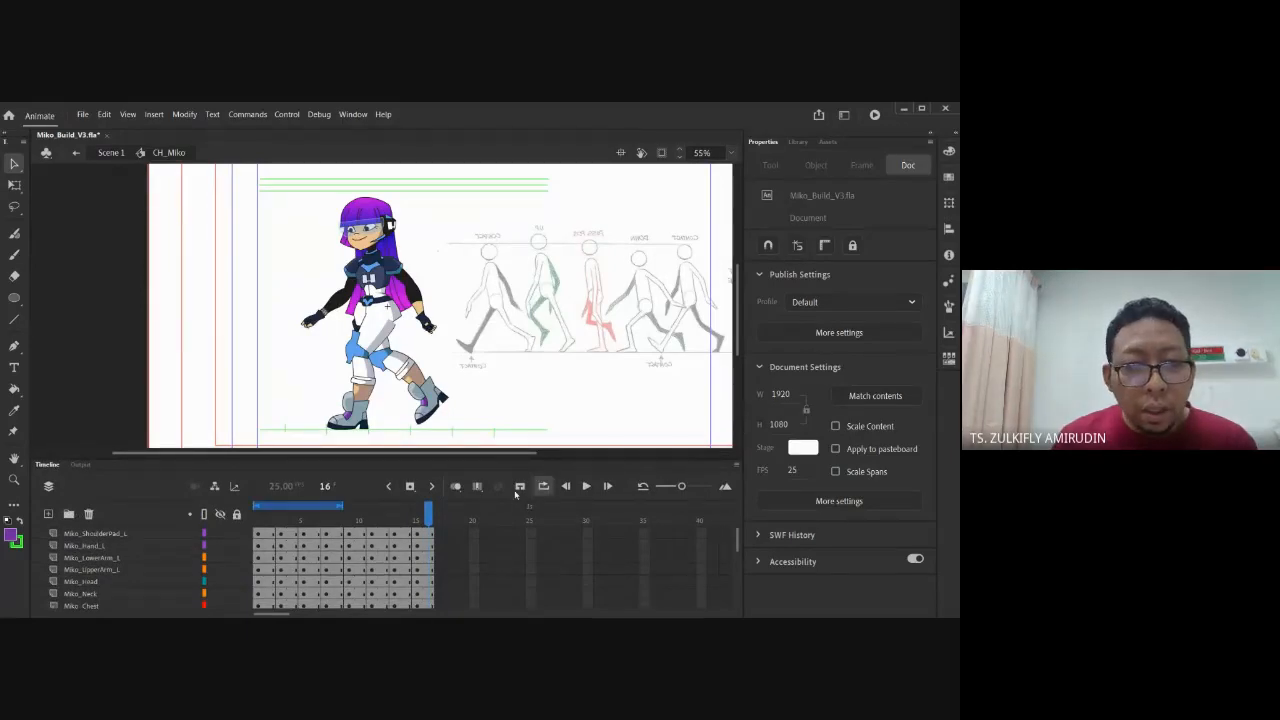
left_click_drag(343, 505, 452, 525)
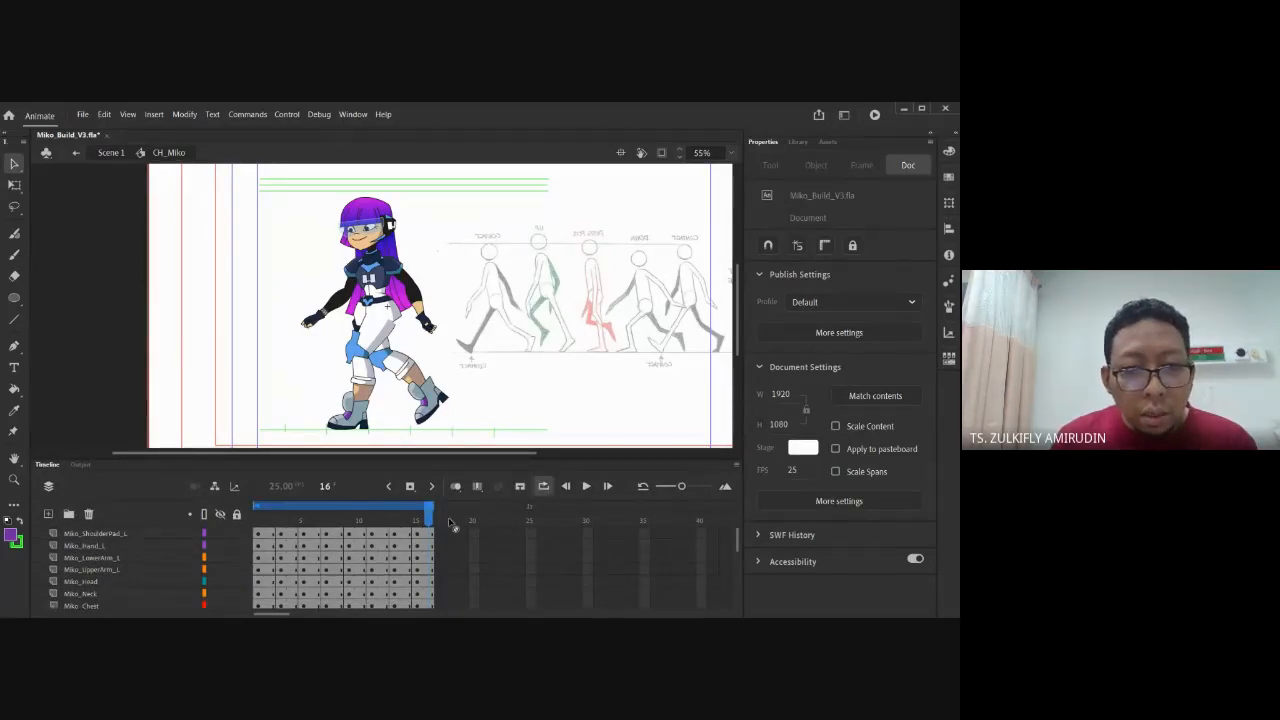
left_click(586, 487)
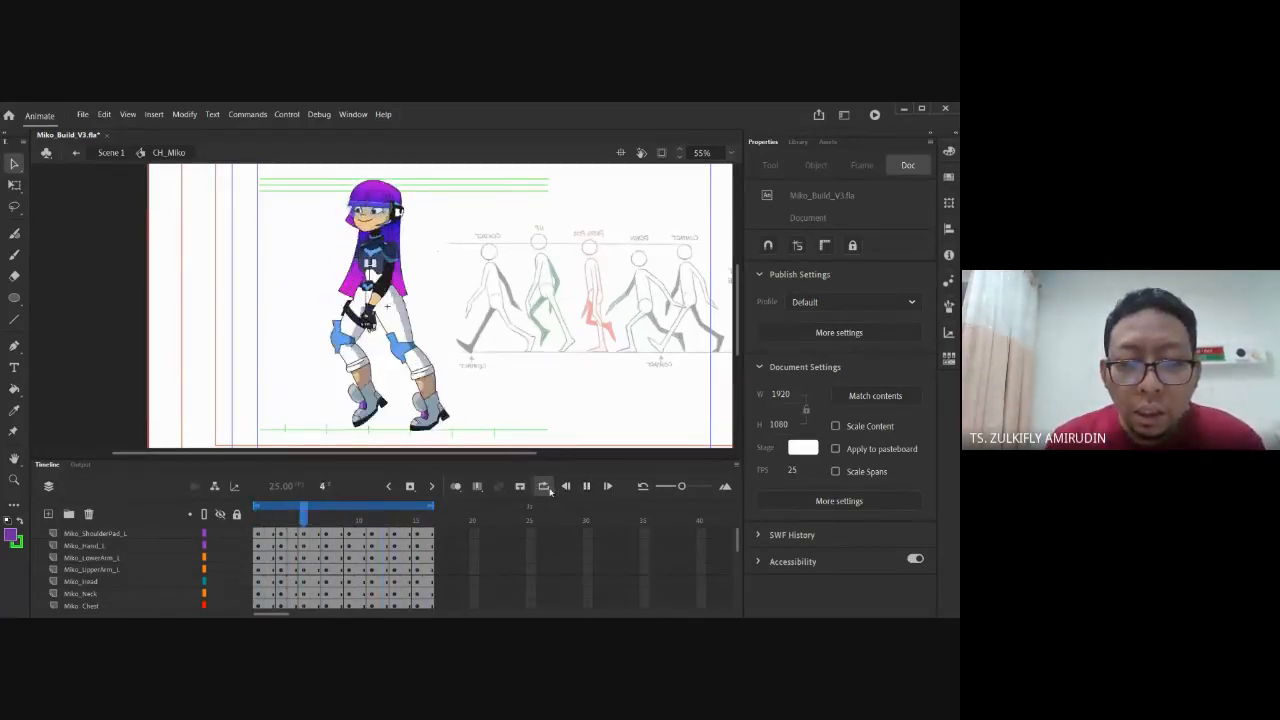
left_click(543, 486)
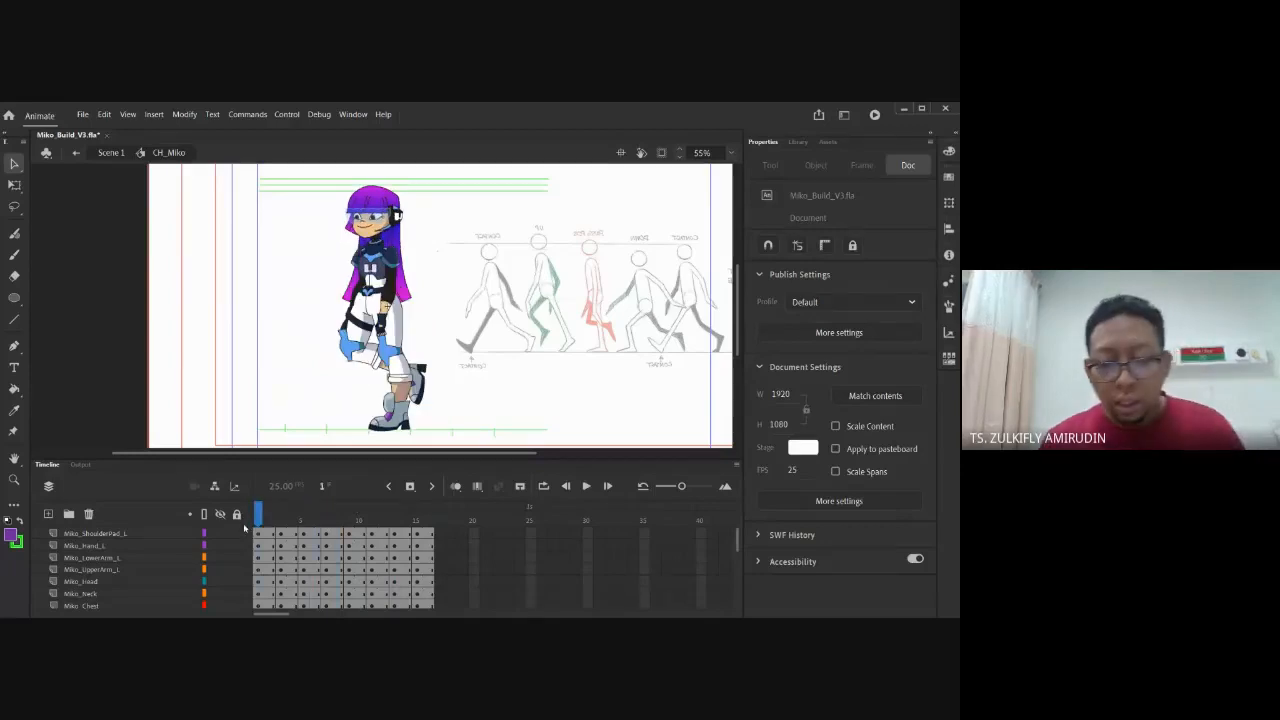
Play the walk cycle again with the whole stage in view to check its timing
key("ctrl+minus")
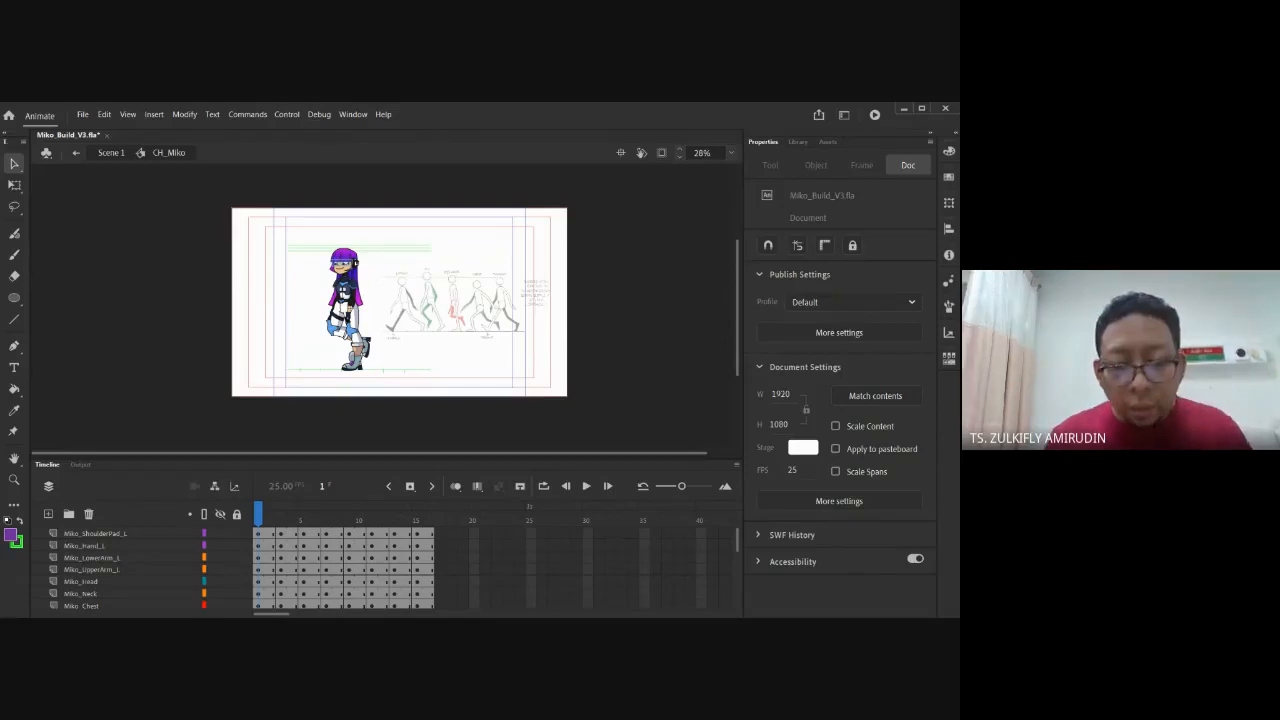
key("Return")
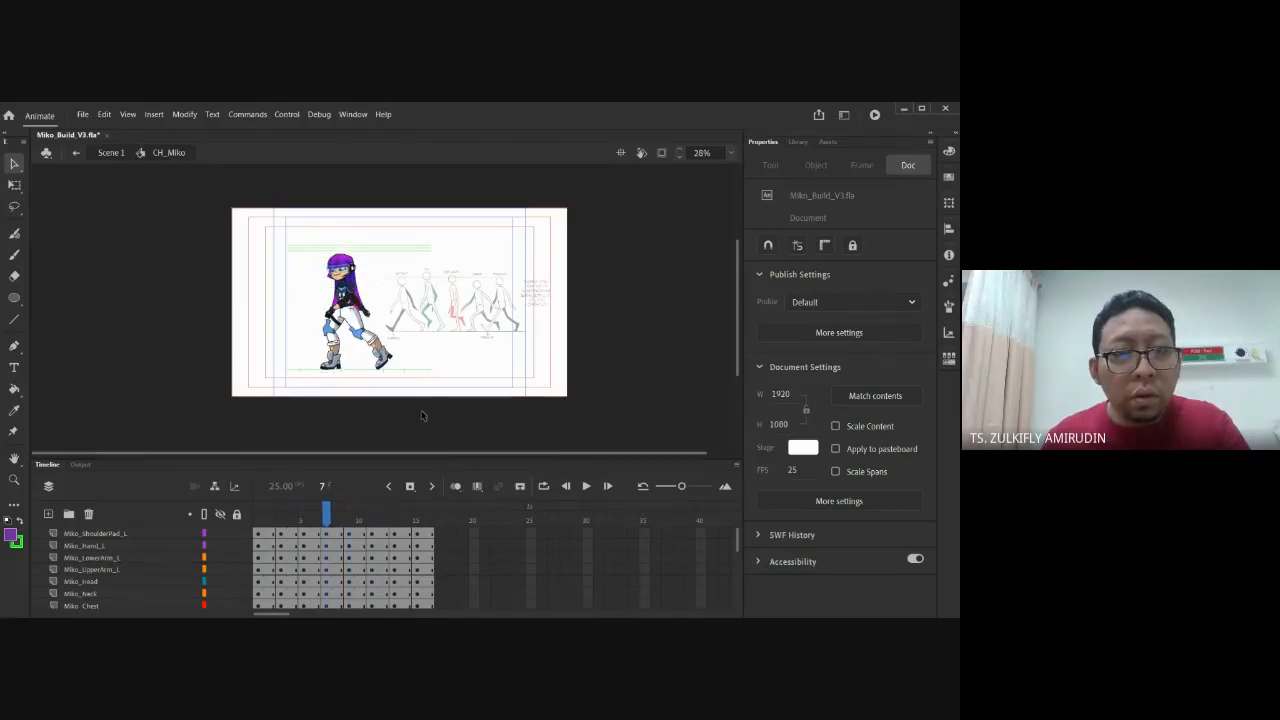
key("Return")
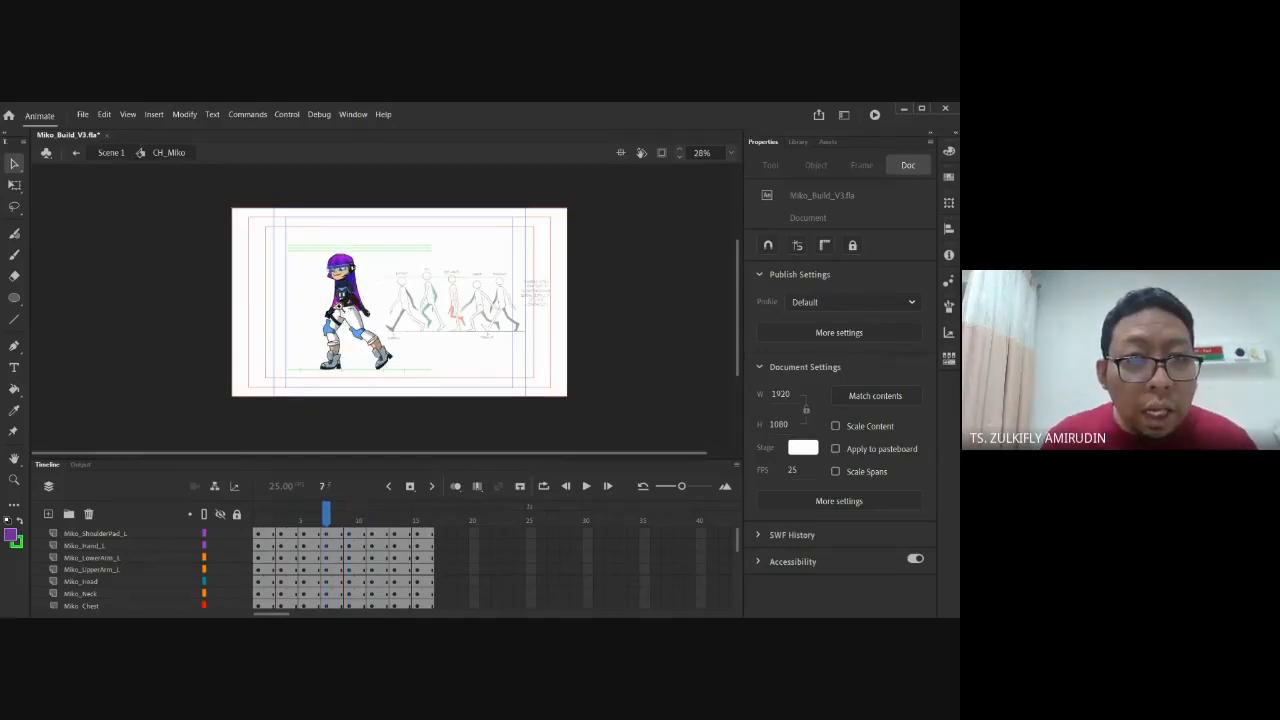
Step back and forth through the frames around 7 to 9 to compare the leg poses and their transition in the walk cycle
left_click(338, 305, "ctrl")
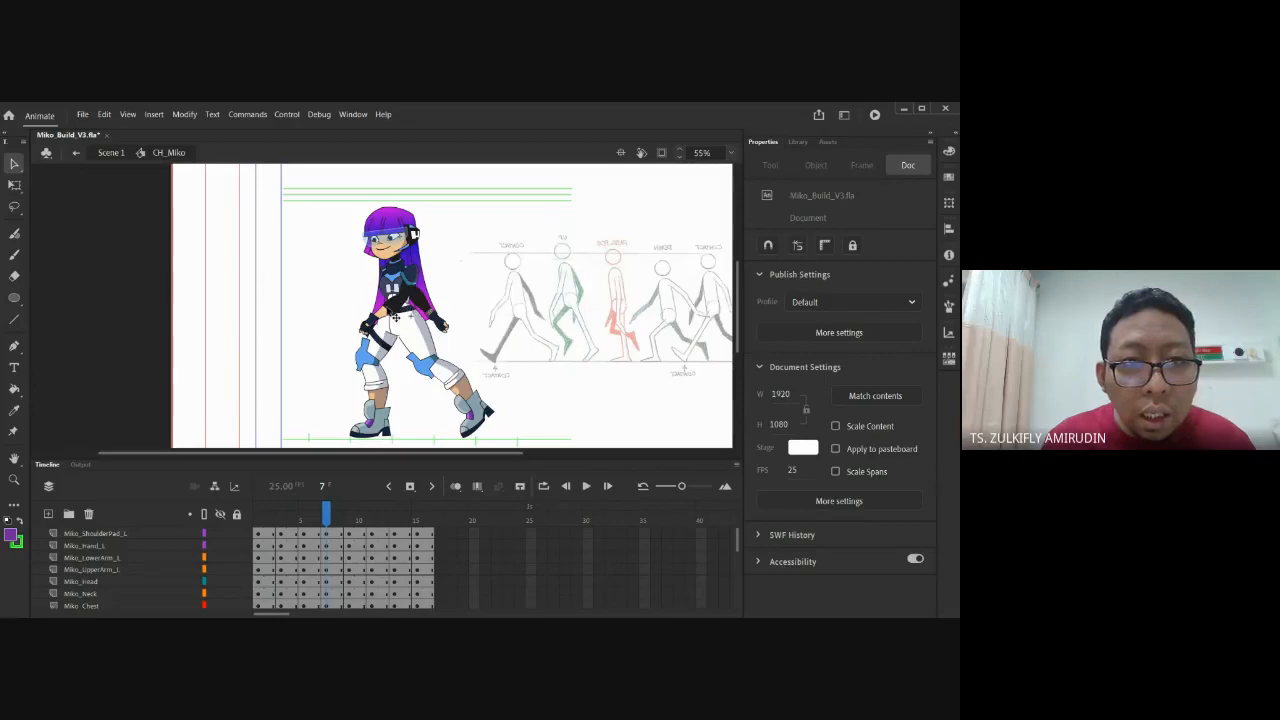
scroll(621, 278, "right", 3)
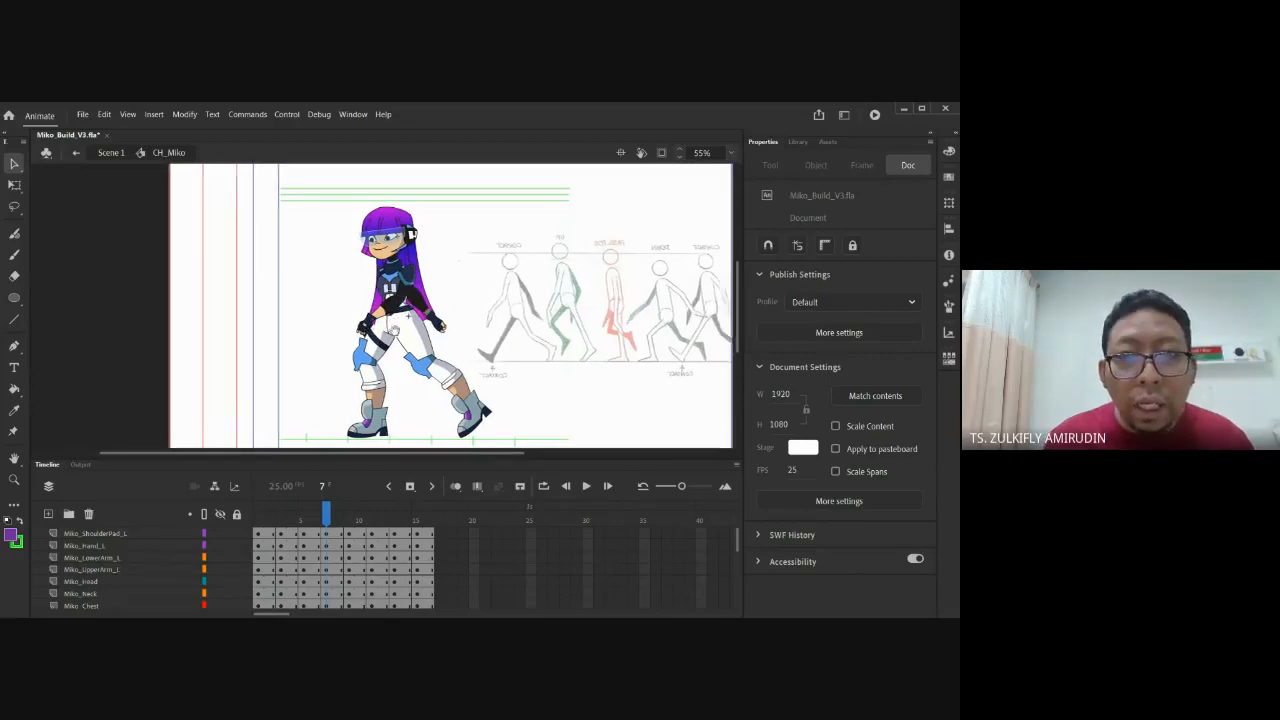
key("period")
key("period")
key("comma")
key("period")
key("comma")
key("period")
key("comma")
key("period")
key("comma")
key("period")
key("comma")
key("period")
key("comma")
key("period")
key("comma")
key("period")
key("comma")
key("period")
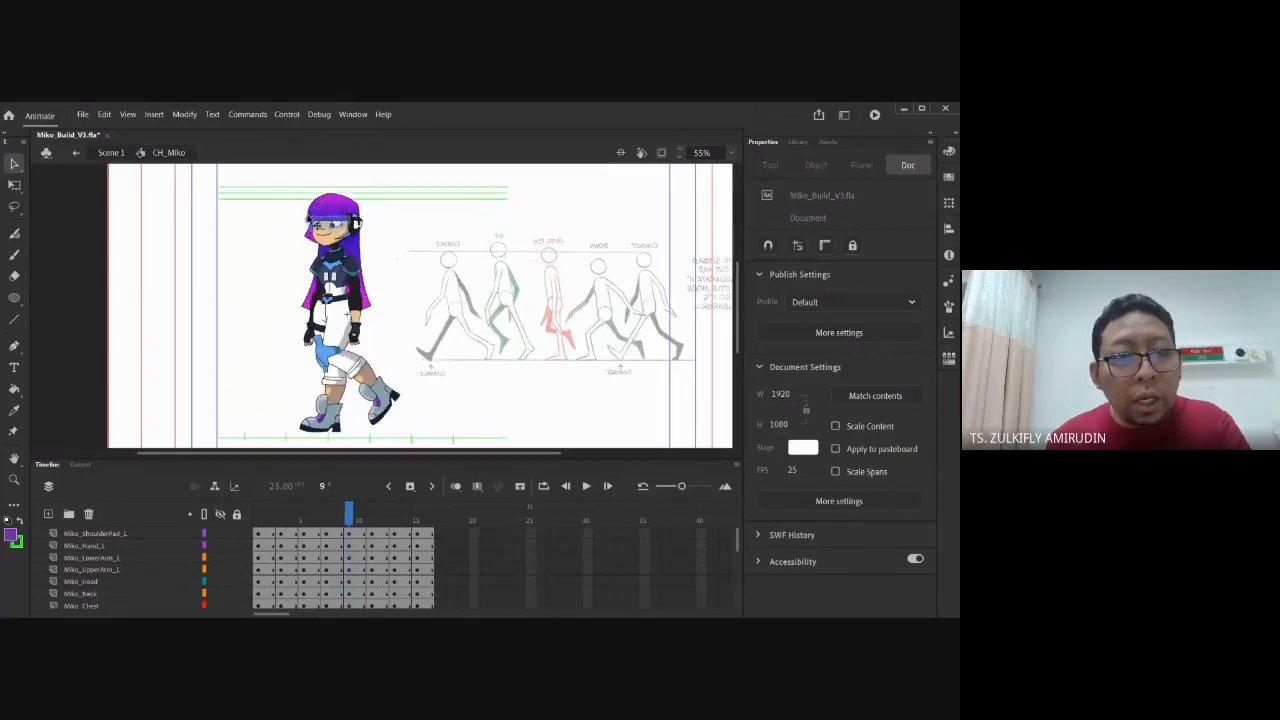
key("comma")
key("period")
key("period")
key("period")
key("comma")
key("period")
key("comma")
key("comma")
key("comma")
key("comma")
key("comma")
key("comma")
key("comma")
key("comma")
key("comma")
key("comma")
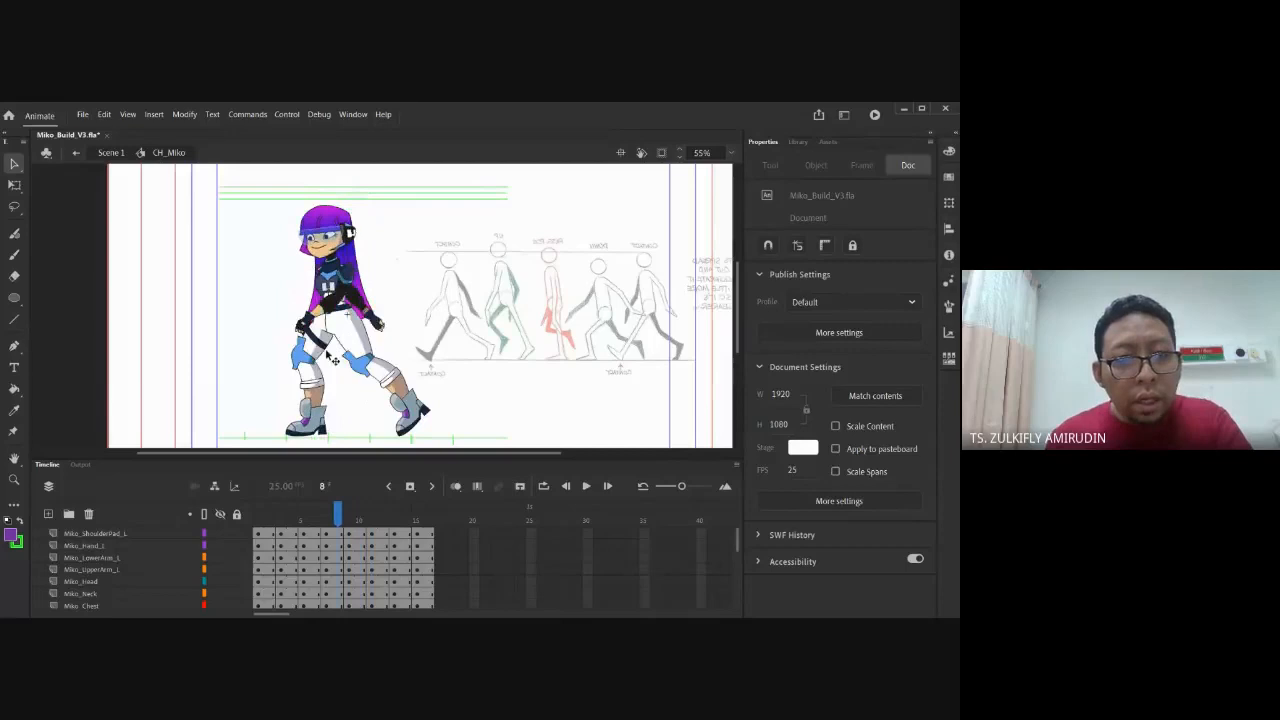
key("period")
key("period")
key("period")
key("period")
key("period")
key("period")
key("period")
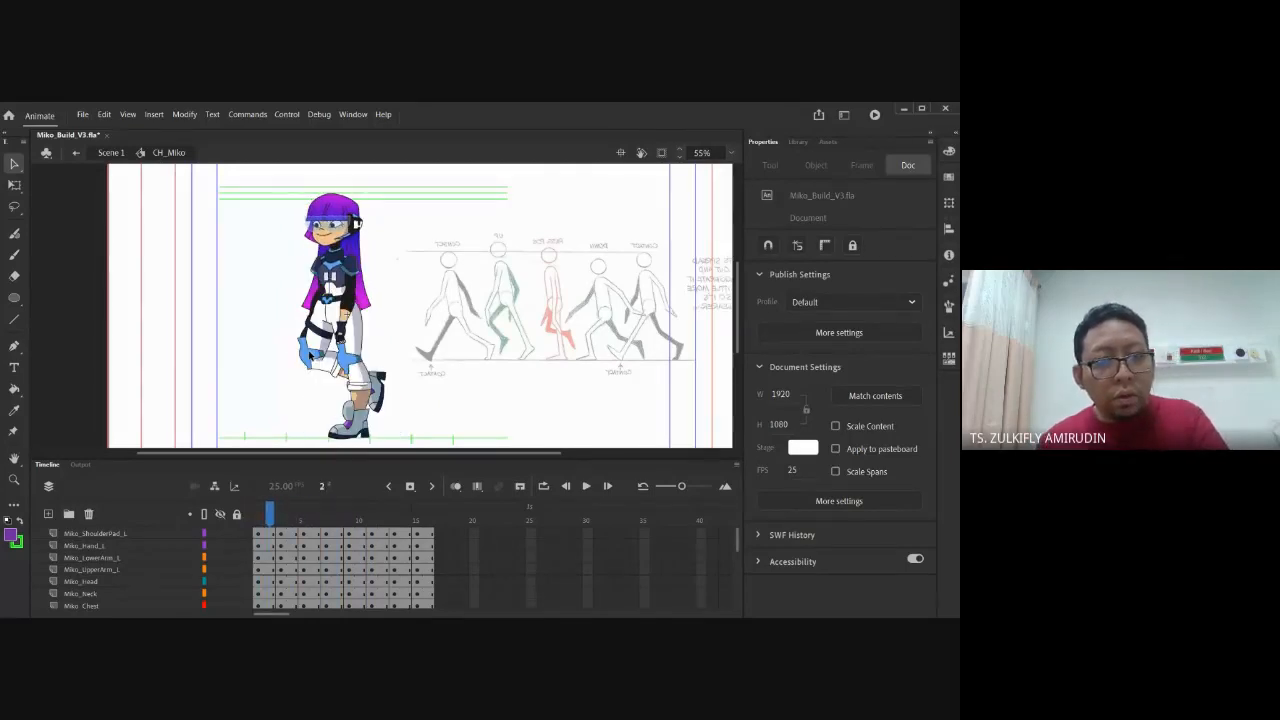
key("period")
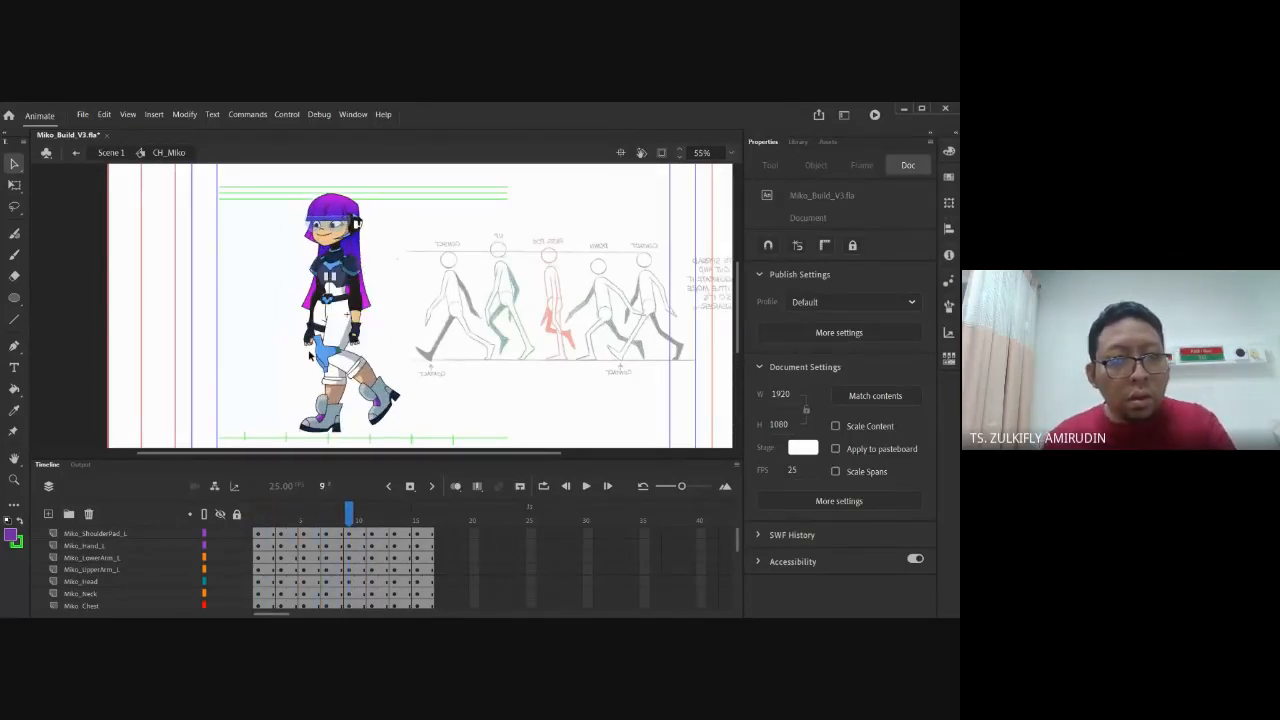
Stretch the right thigh downward on frame 9 with Free Transform to a height of 168.75
left_click(321, 330)
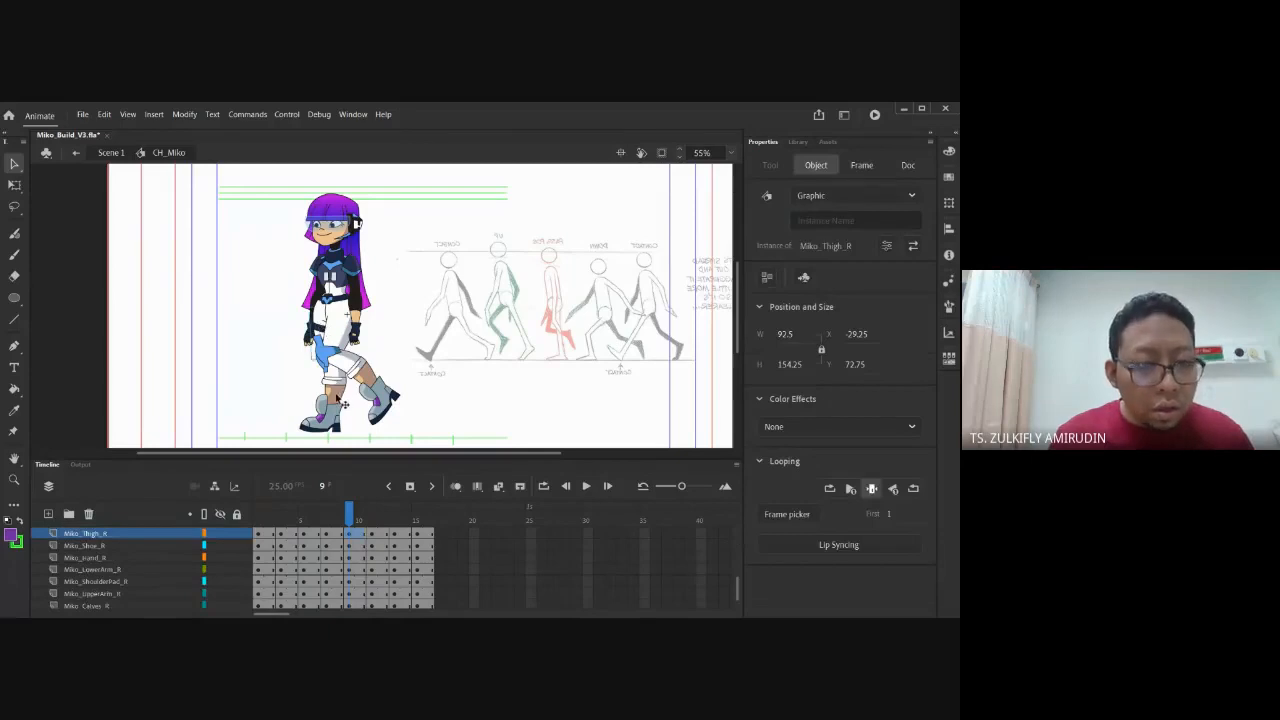
key("q")
left_click_drag(326, 359, 327, 364)
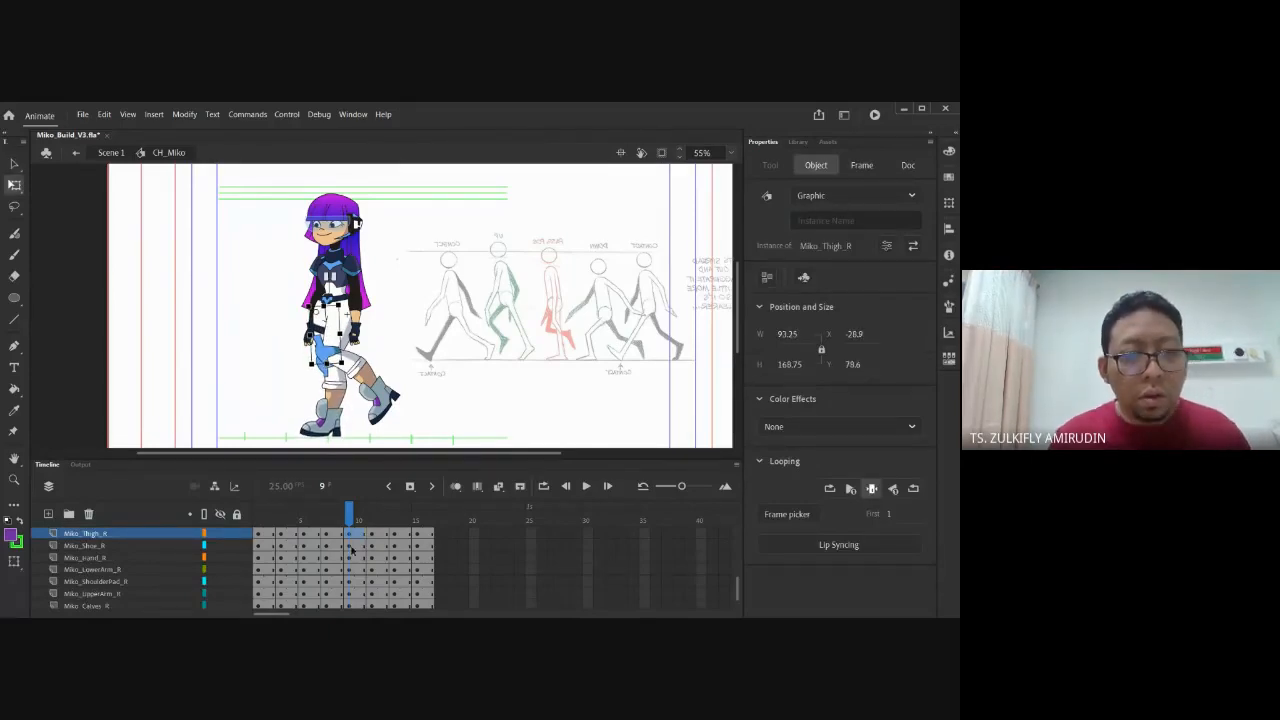
Select the frame 7 keyframes on all character layers and insert two frames after them
left_click_drag(349, 521, 331, 522)
scroll(331, 541, "up", 5)
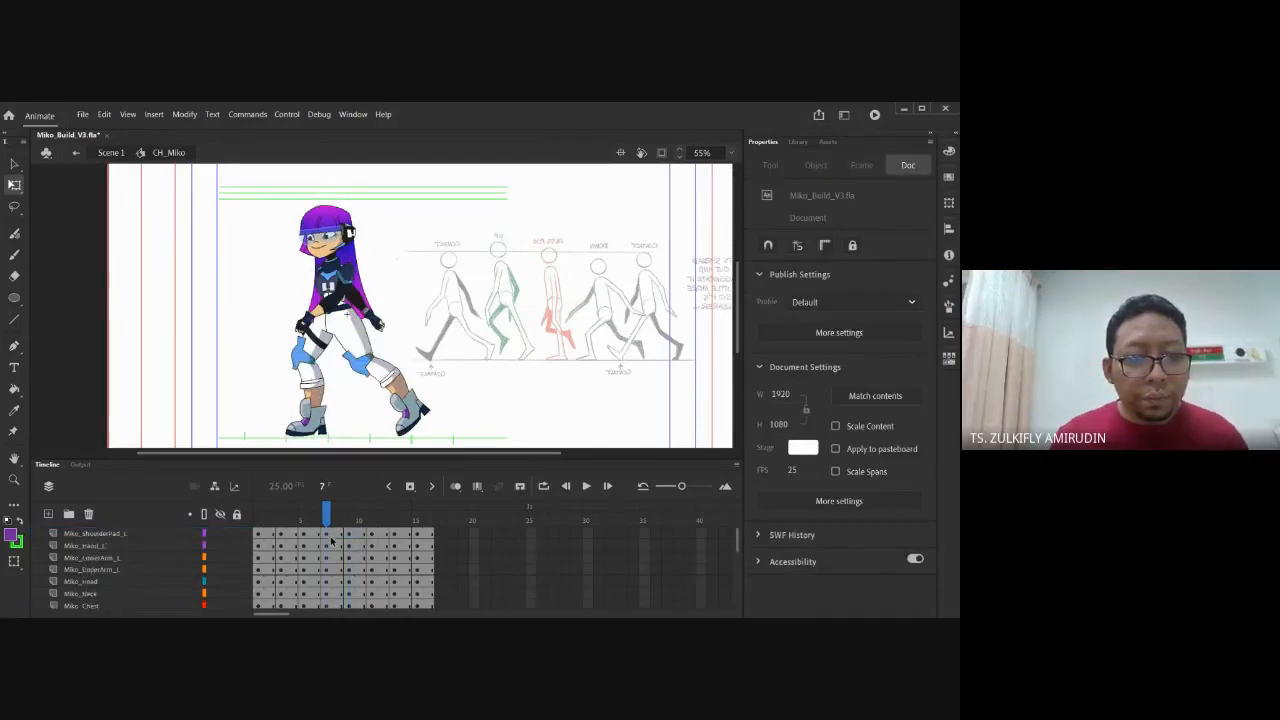
left_click(325, 535)
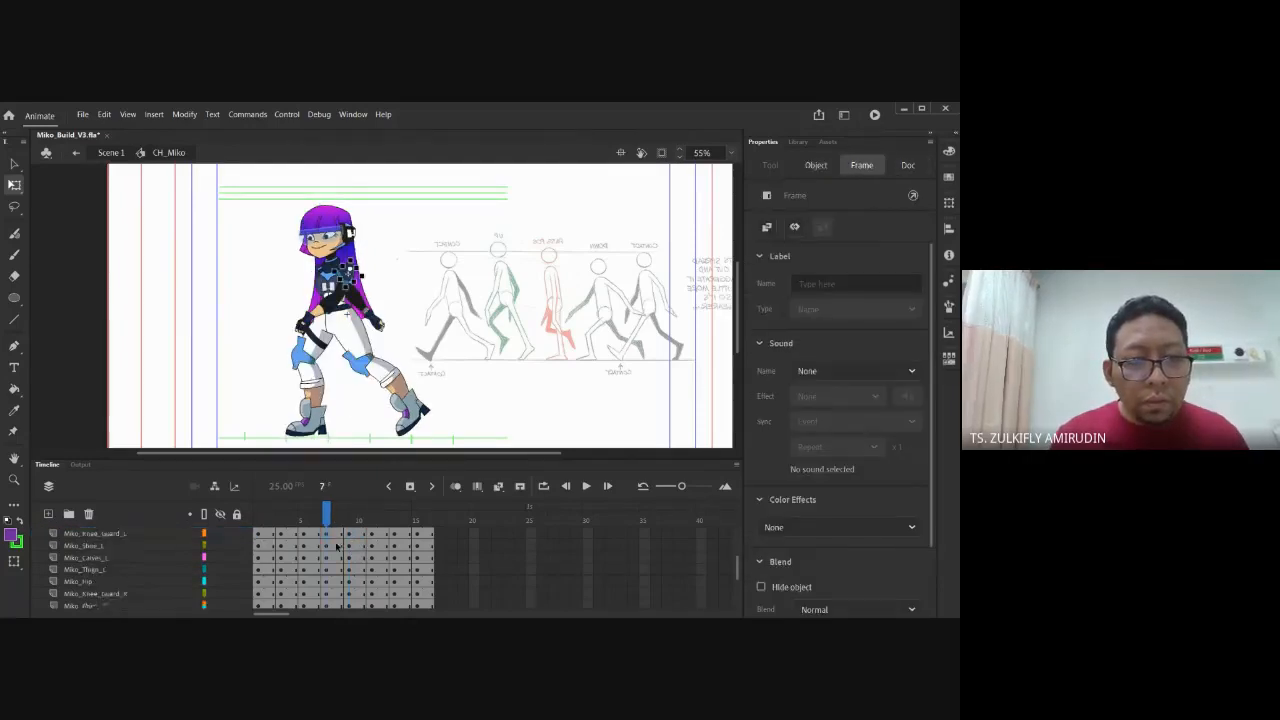
scroll(336, 551, "down", 5)
left_click(326, 594)
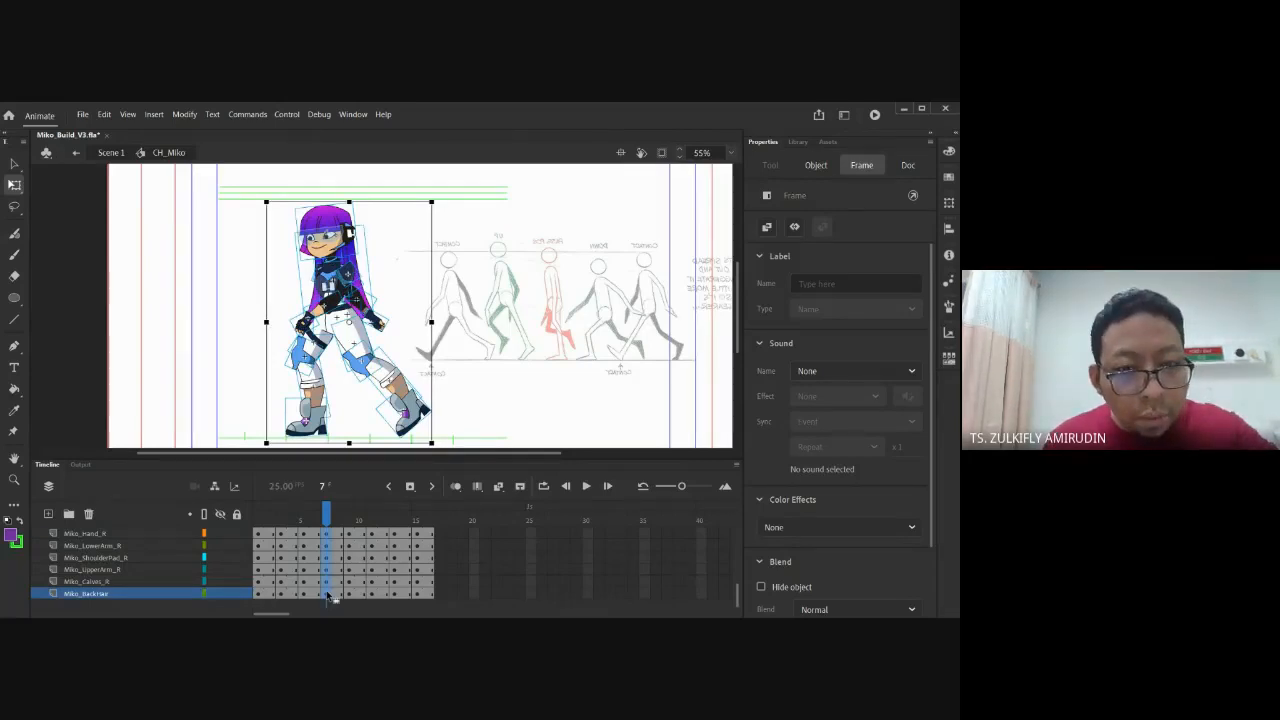
key("F5")
key("F5")
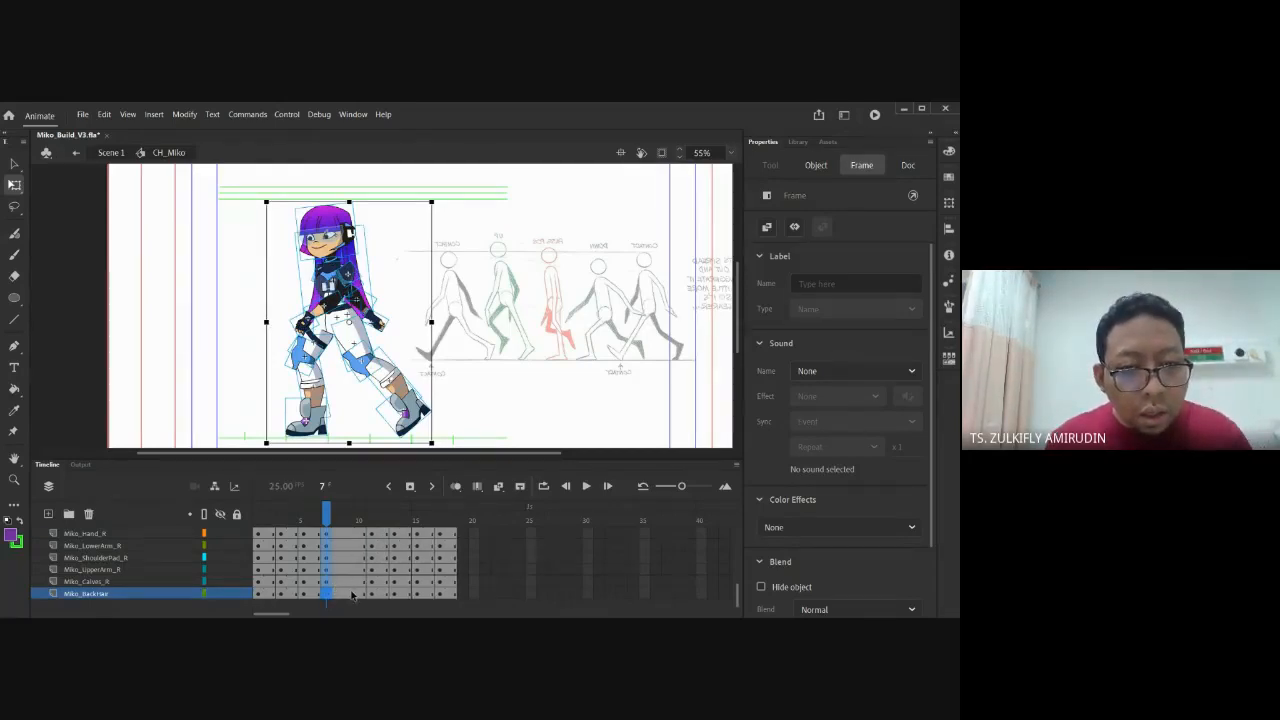
Select the frame 7 keyframes on all character layers and create a classic tween from them to the next pose
left_click(348, 594)
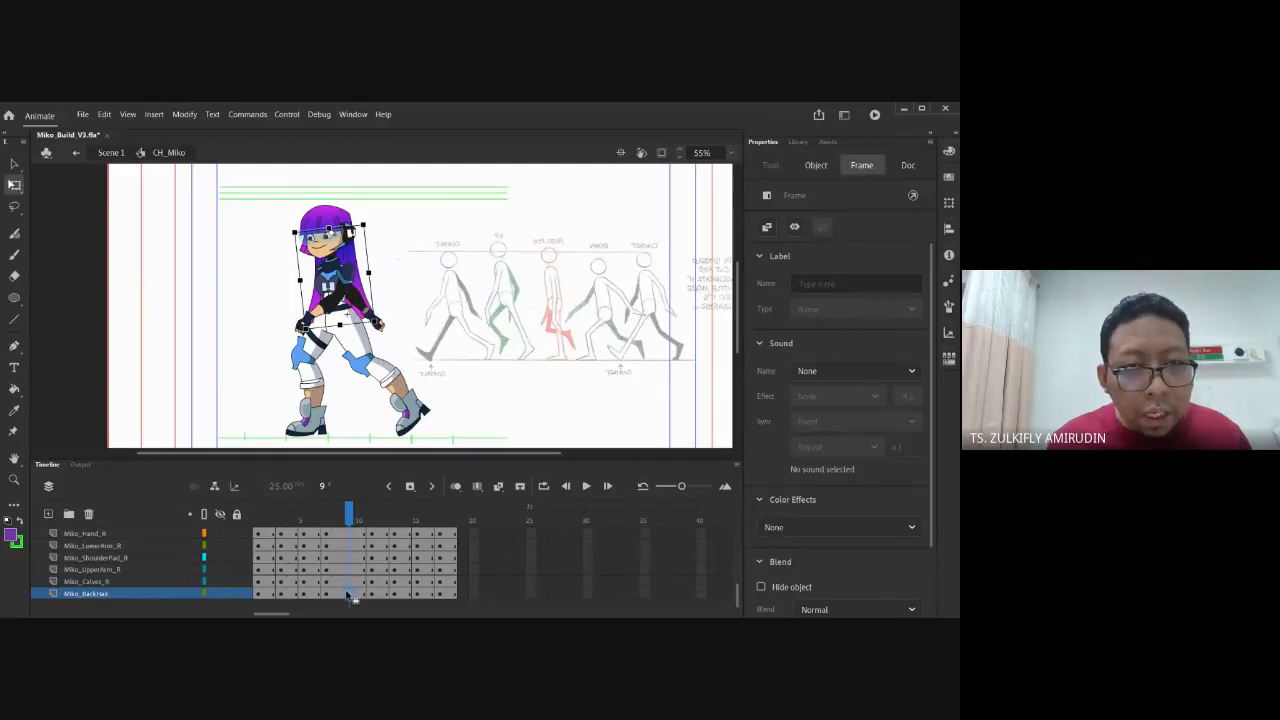
scroll(354, 549, "up", 5)
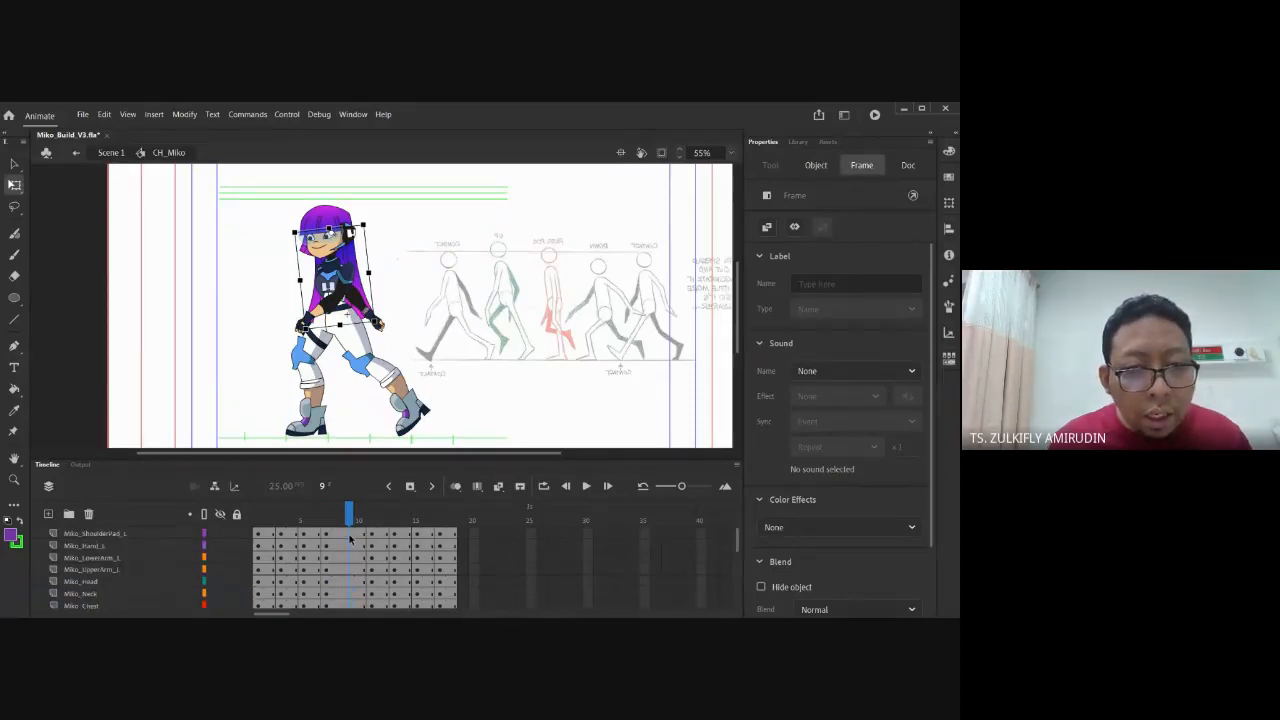
left_click(325, 537)
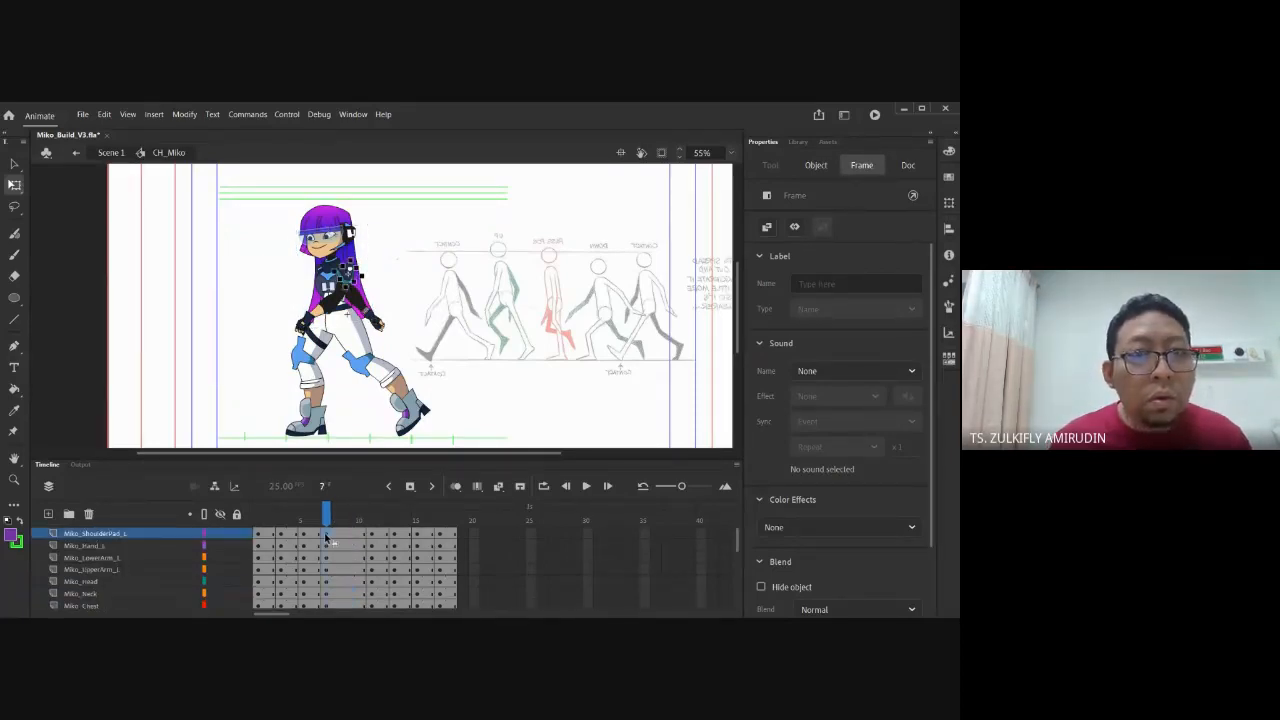
scroll(330, 545, "down", 5)
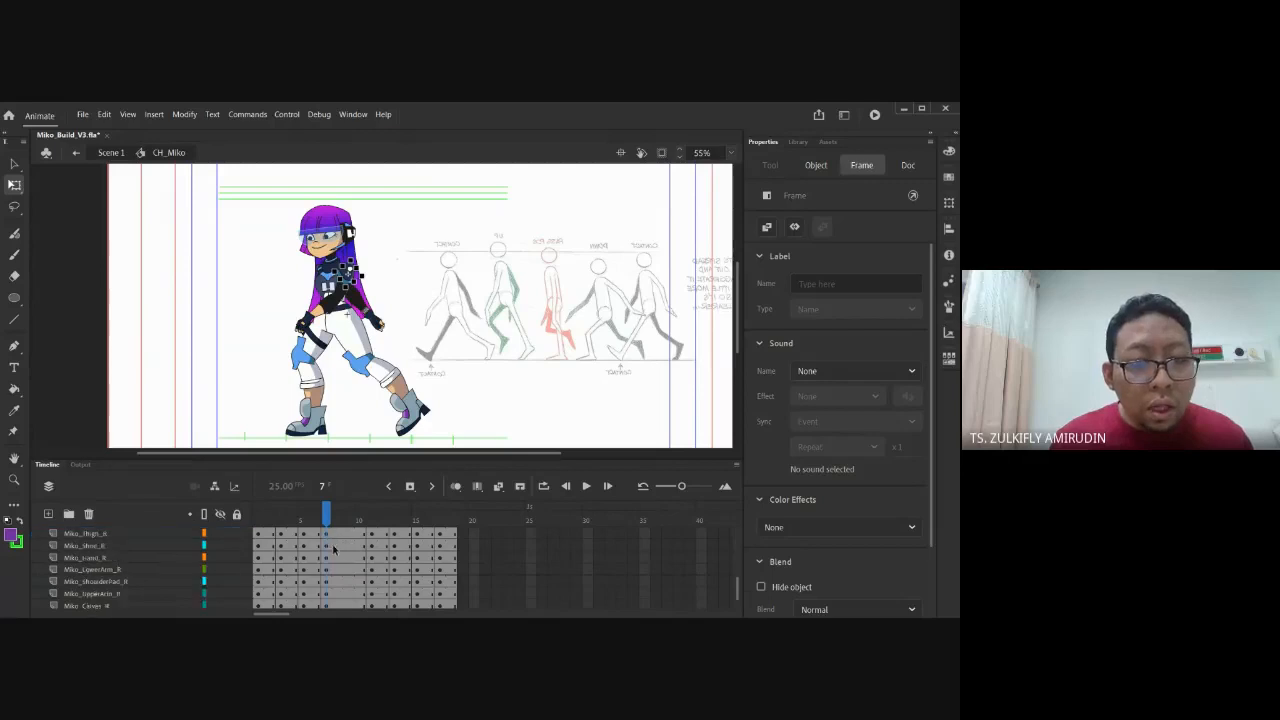
left_click(327, 595, "shift")
scroll(331, 568, "up", 5)
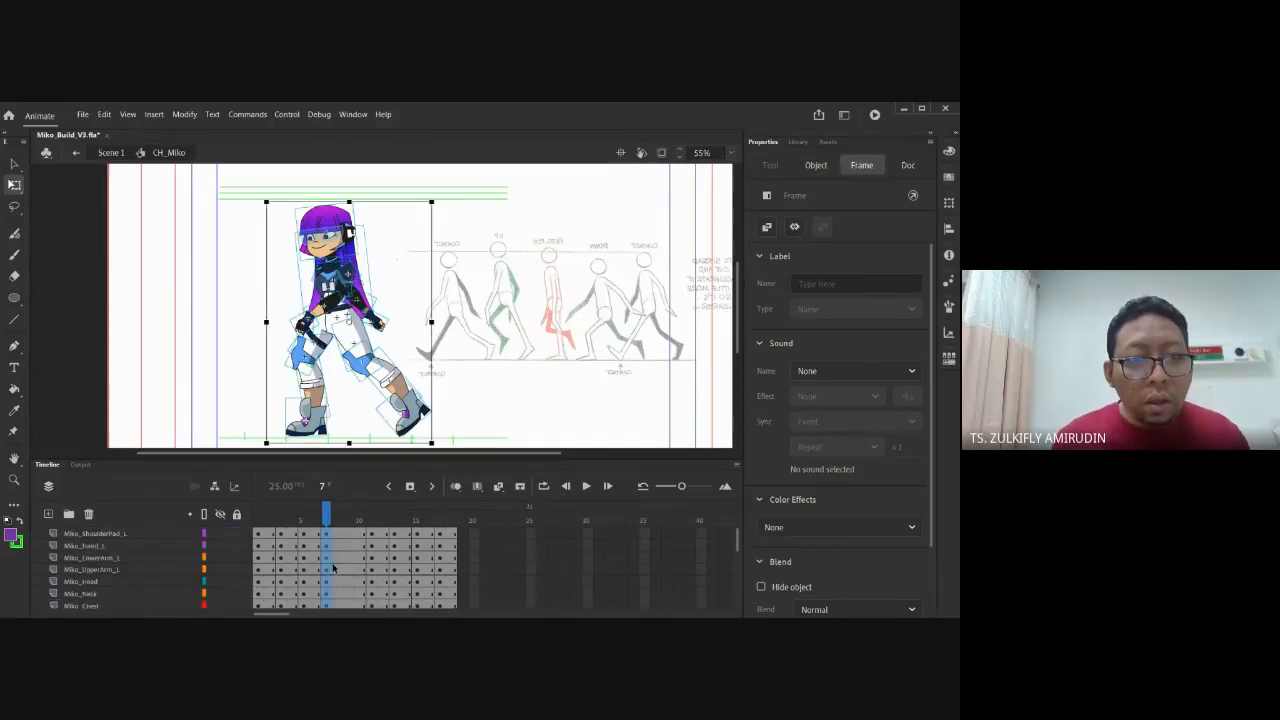
right_click(327, 538)
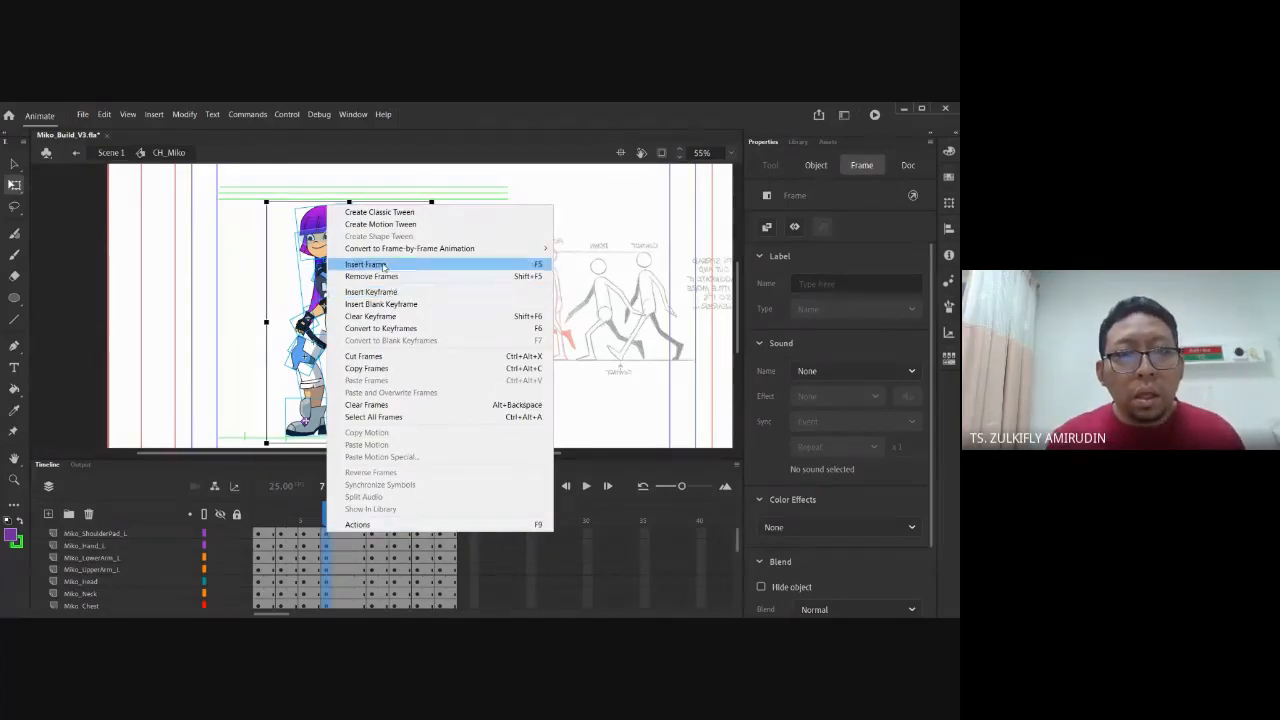
left_click(381, 212)
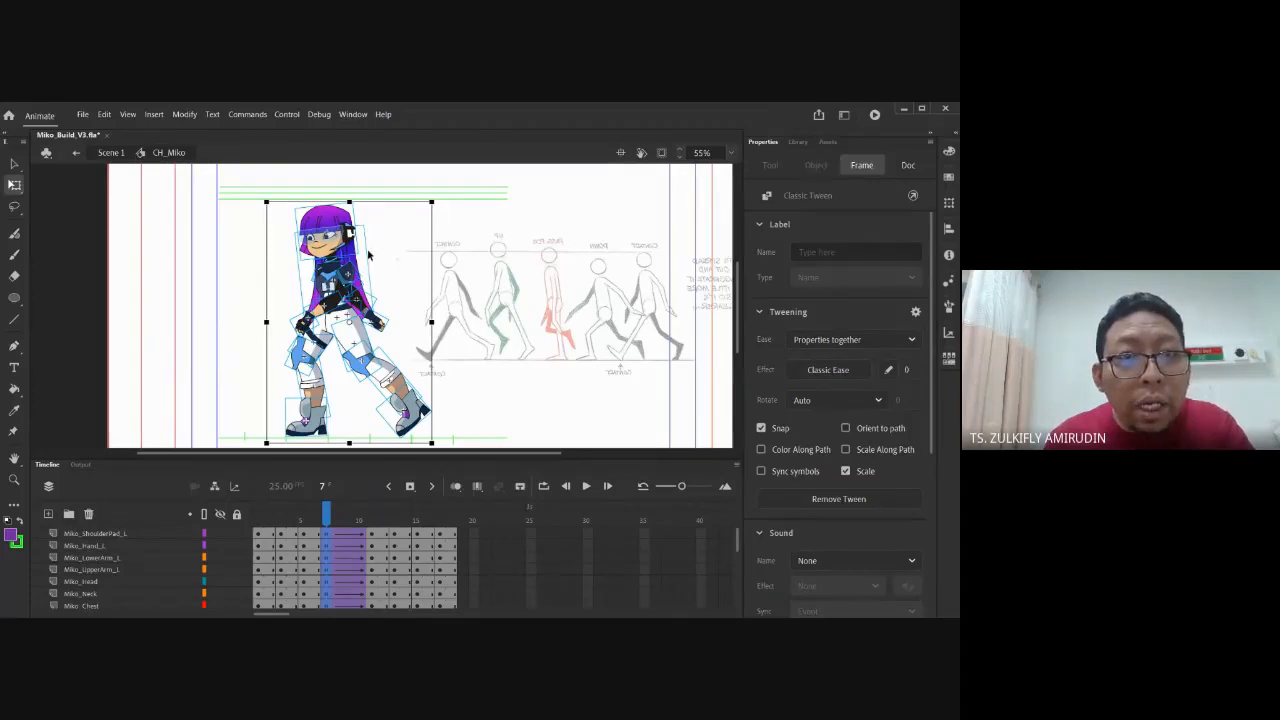
left_click(486, 438)
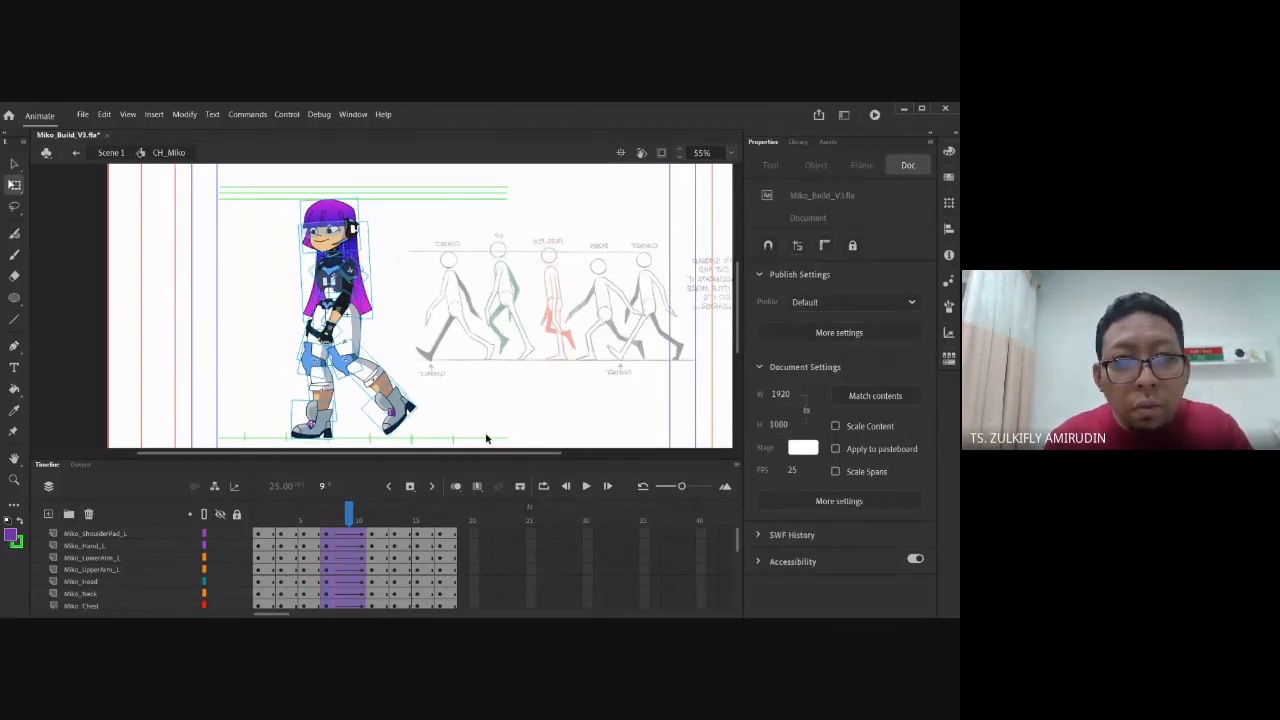
left_click(494, 388)
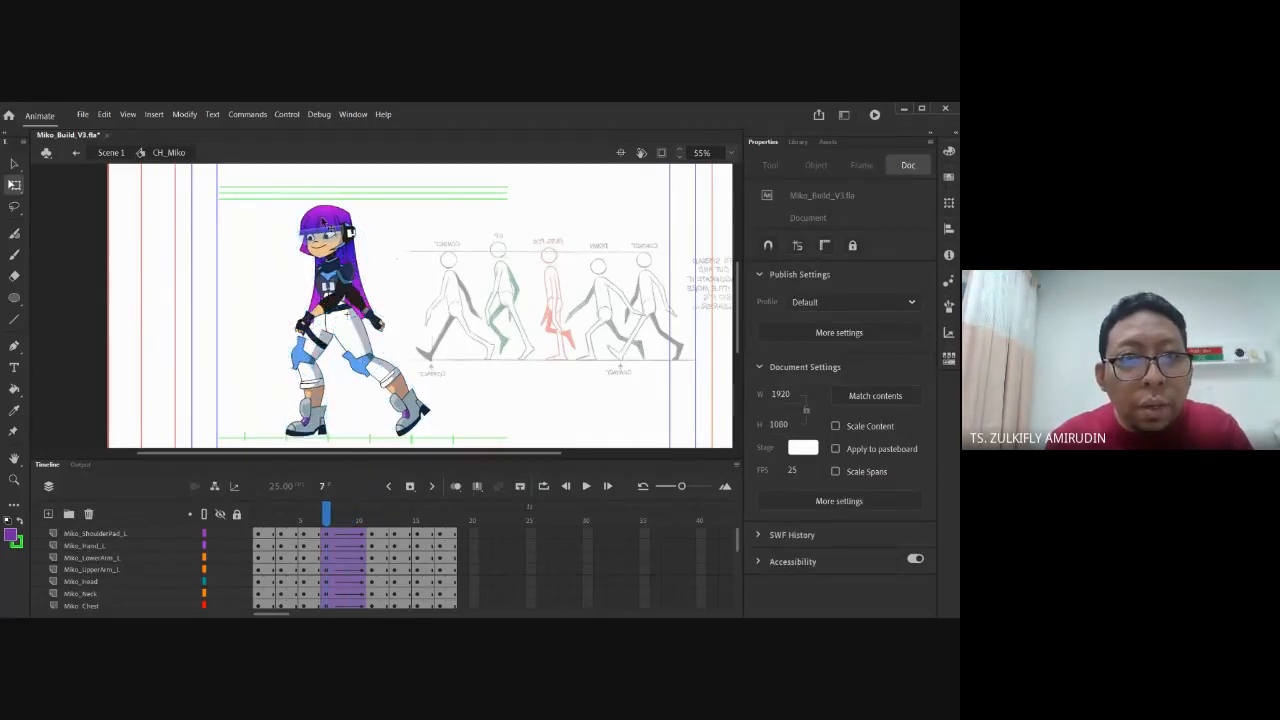
Step back and forth through the tweened frames from frame 7 onward to examine the in-between poses
key("period")
key("period")
key("period")
key("period")
key("comma")
key("comma")
key("comma")
key("comma")
key("period")
key("period")
key("period")
key("period")
key("comma")
key("comma")
key("comma")
key("comma")
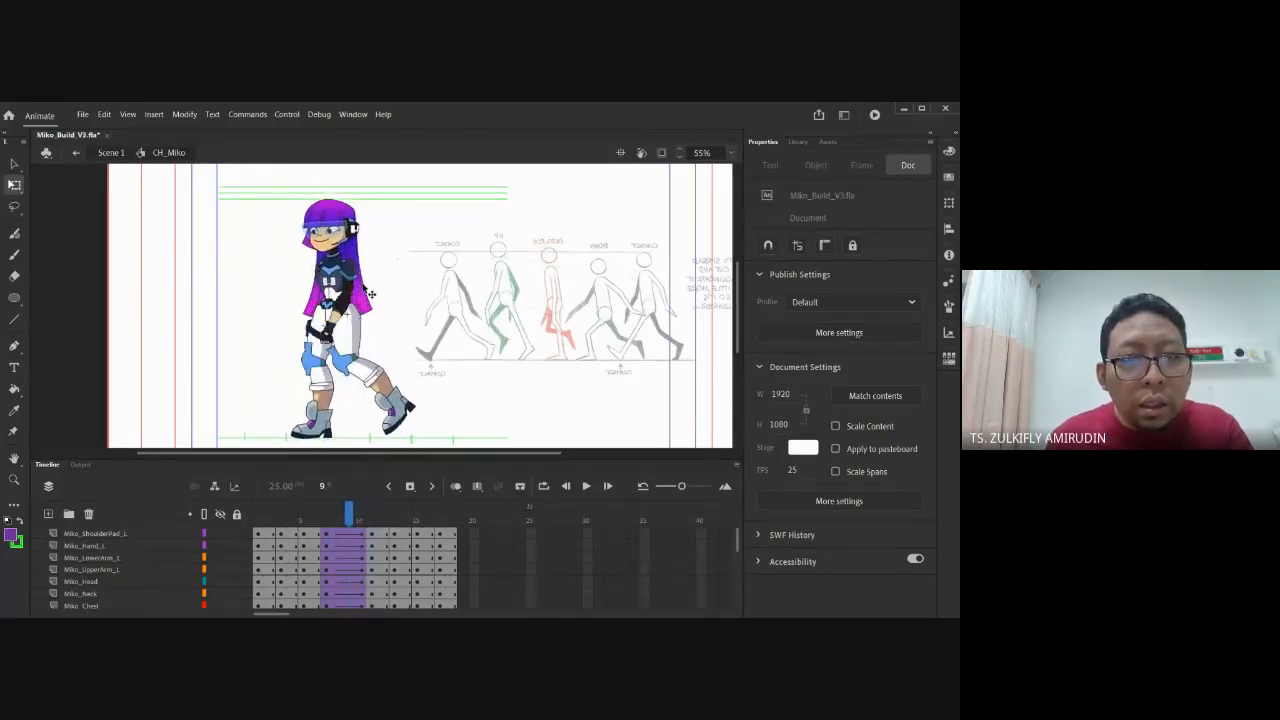
key("period")
key("period")
key("period")
key("period")
key("comma")
key("comma")
key("comma")
key("comma")
key("period")
key("period")
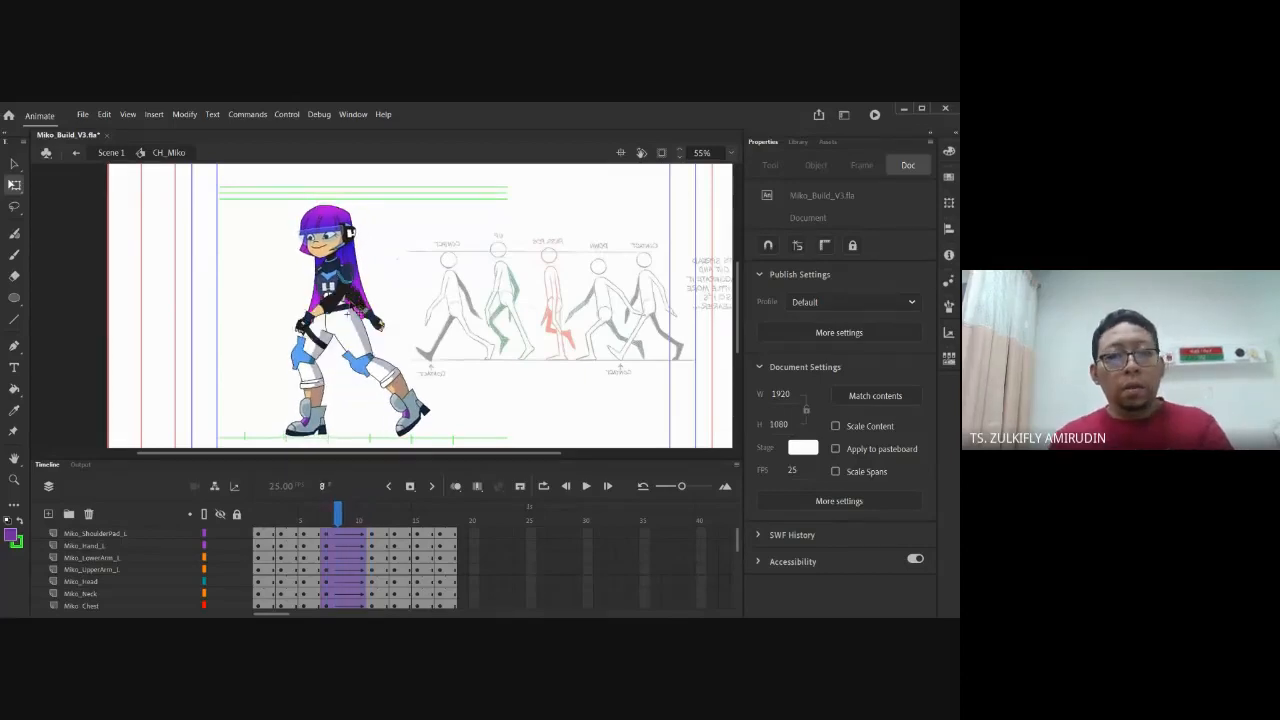
key("comma")
key("period")
Select frame 9 on all character layers and insert keyframes there to fix the in-between pose
scroll(344, 569, "down", 3)
scroll(409, 597, "down", 2)
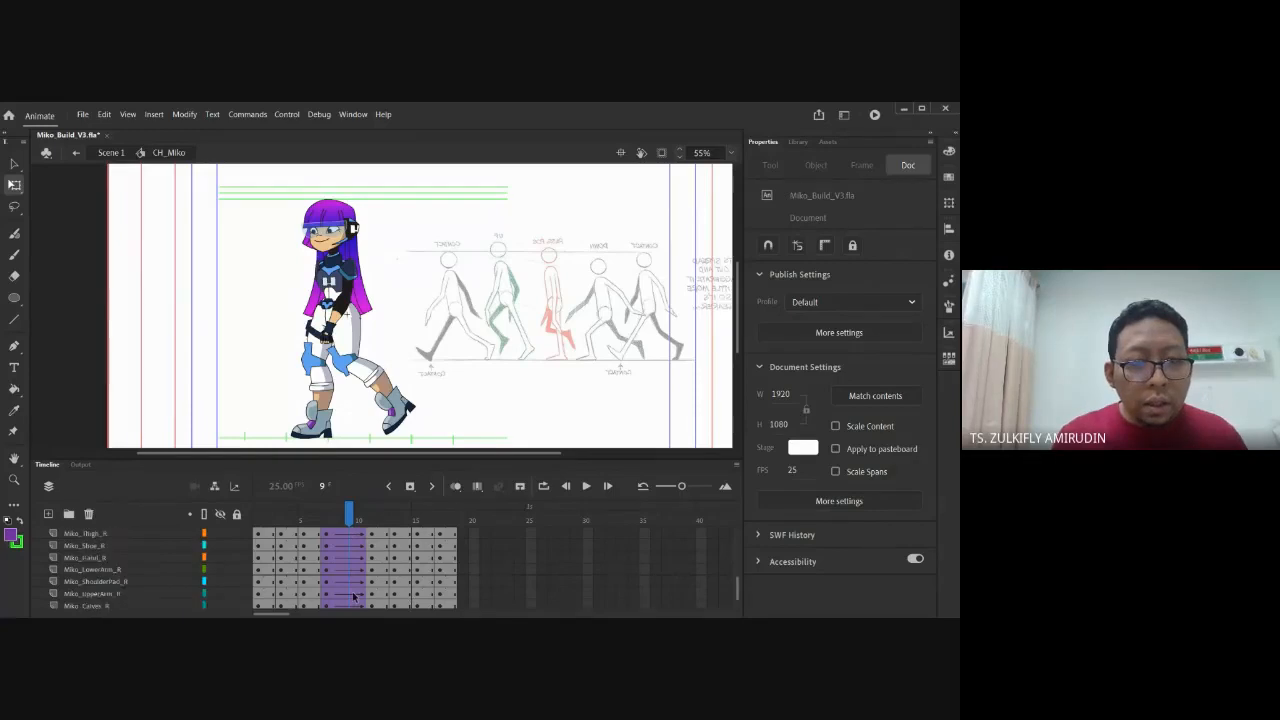
left_click(352, 595)
scroll(352, 595, "down", 3)
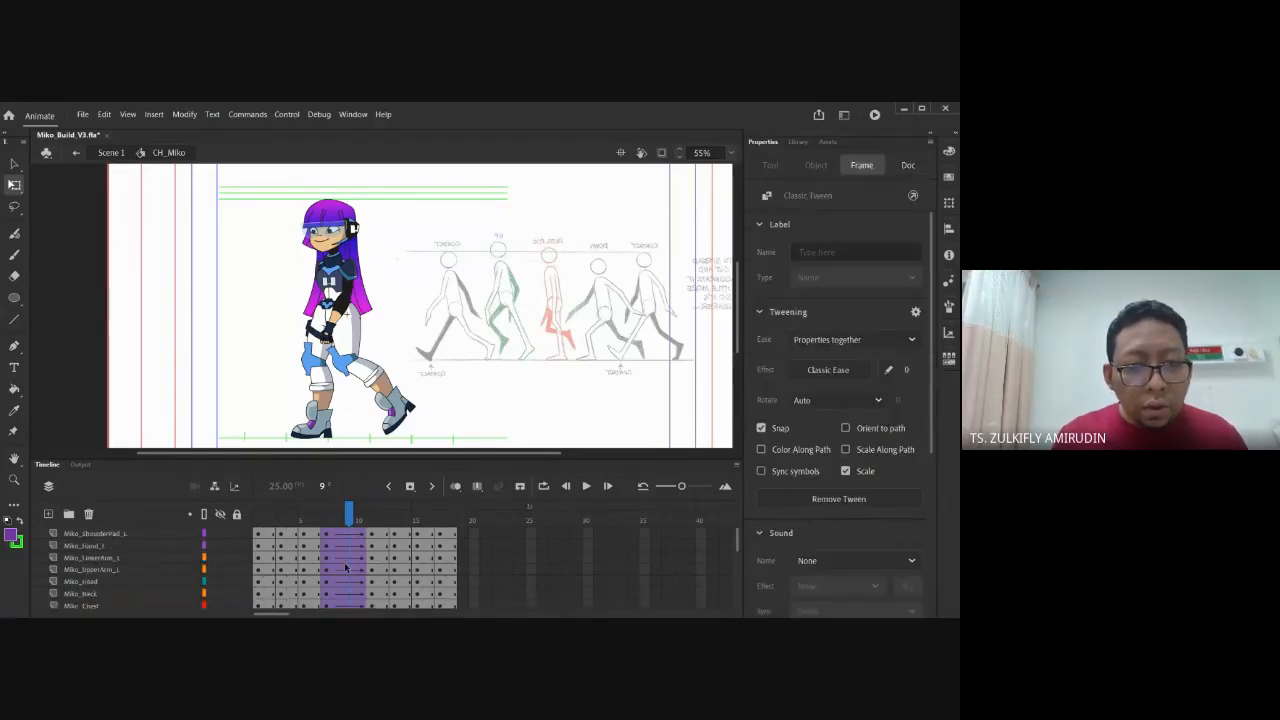
left_click(352, 535)
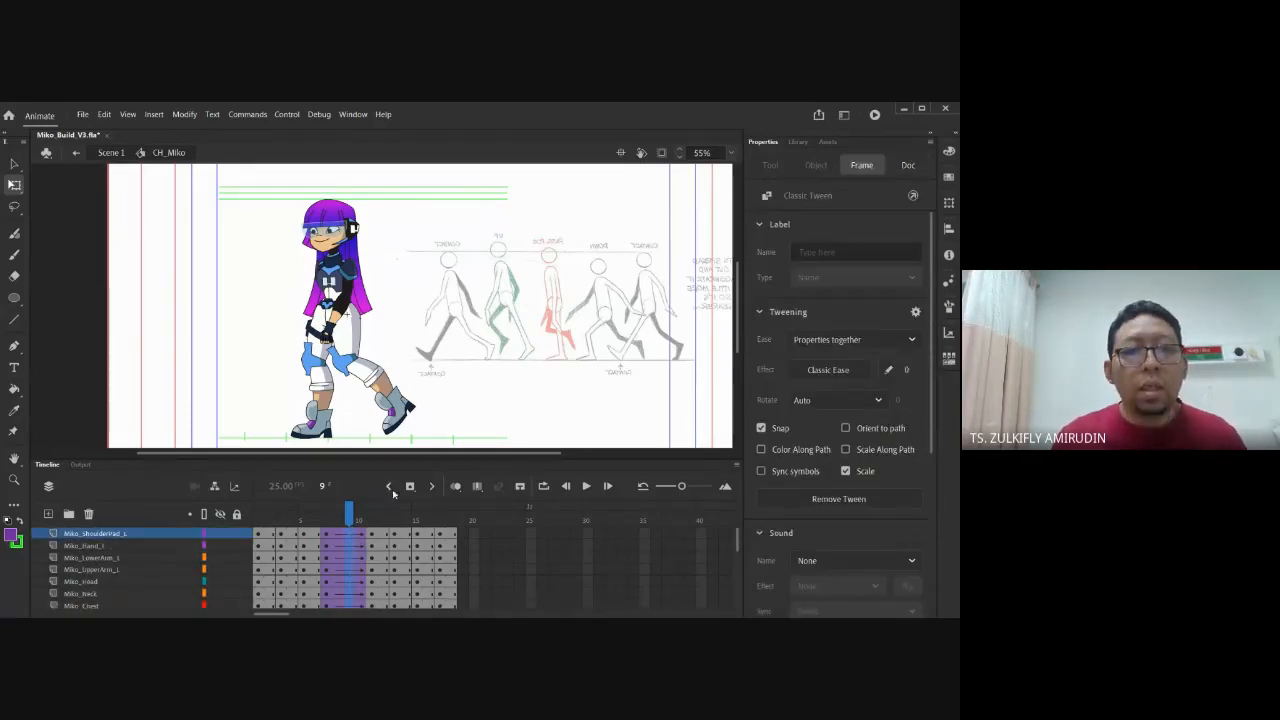
key("ctrl+a")
Remove the classic tween from frames 7 to 9 on all character layers
left_click(327, 535)
scroll(336, 540, "down", 5)
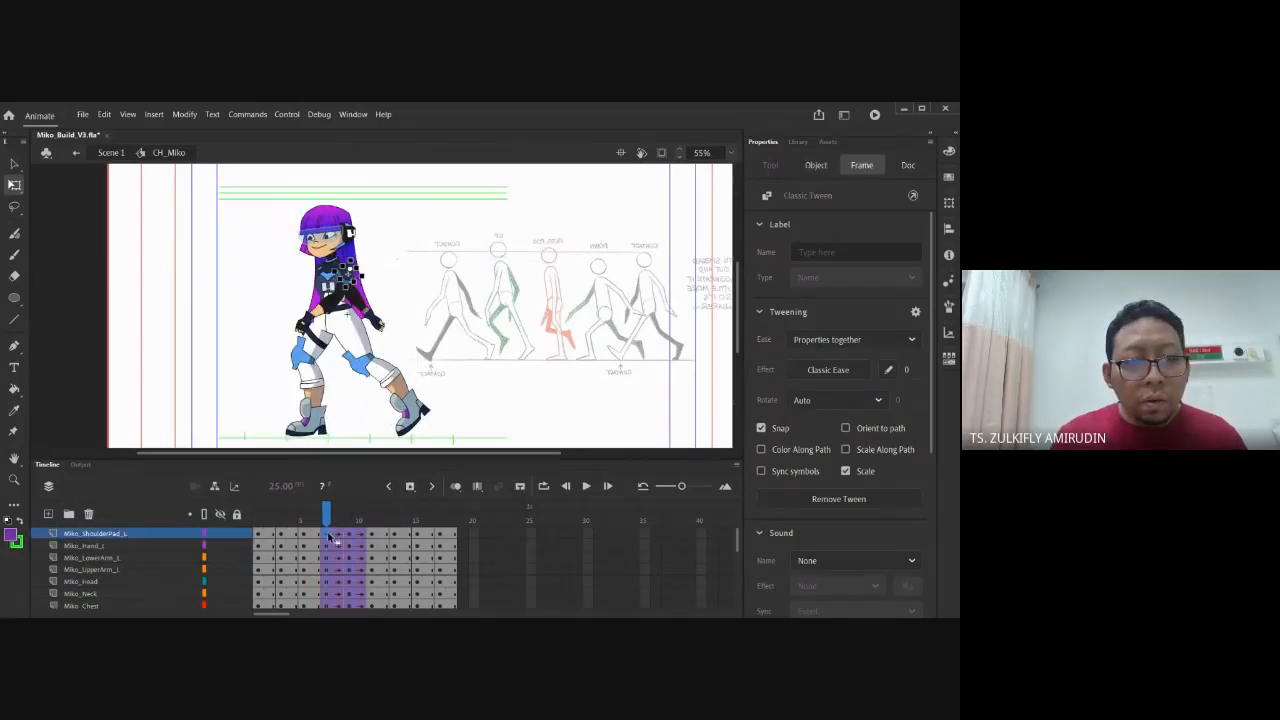
left_click(350, 550)
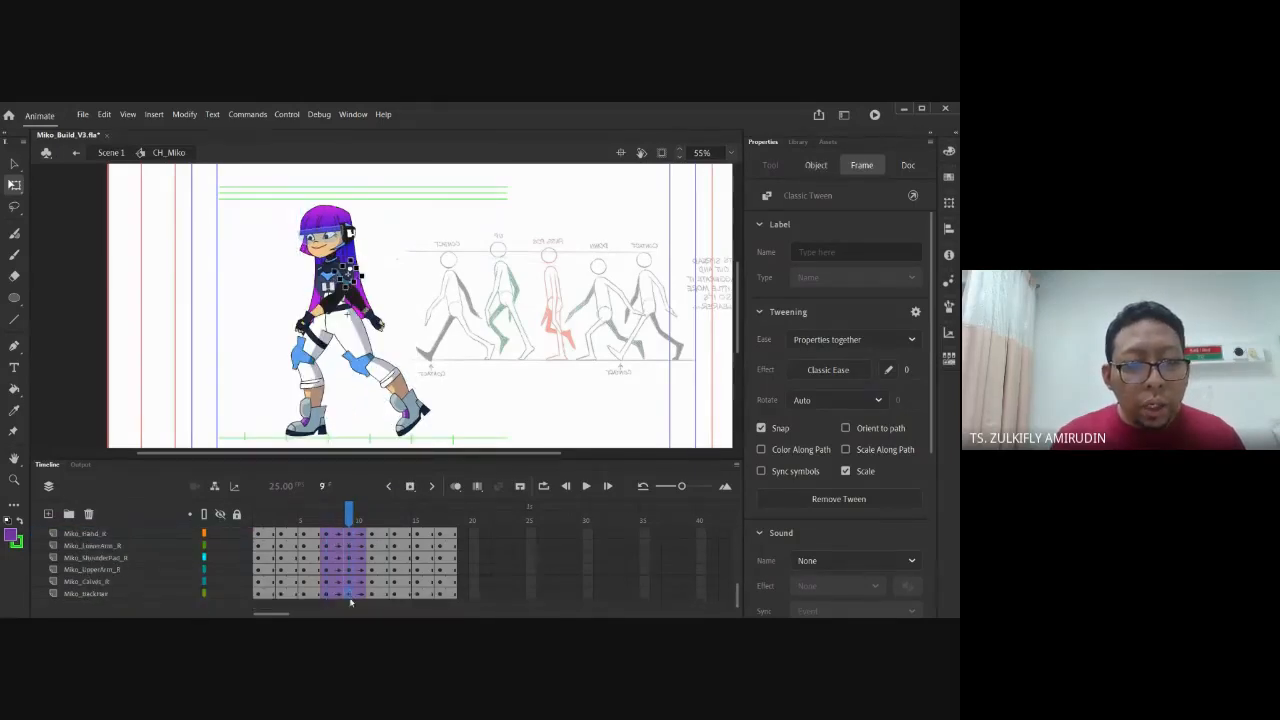
left_click(351, 593)
right_click(352, 593)
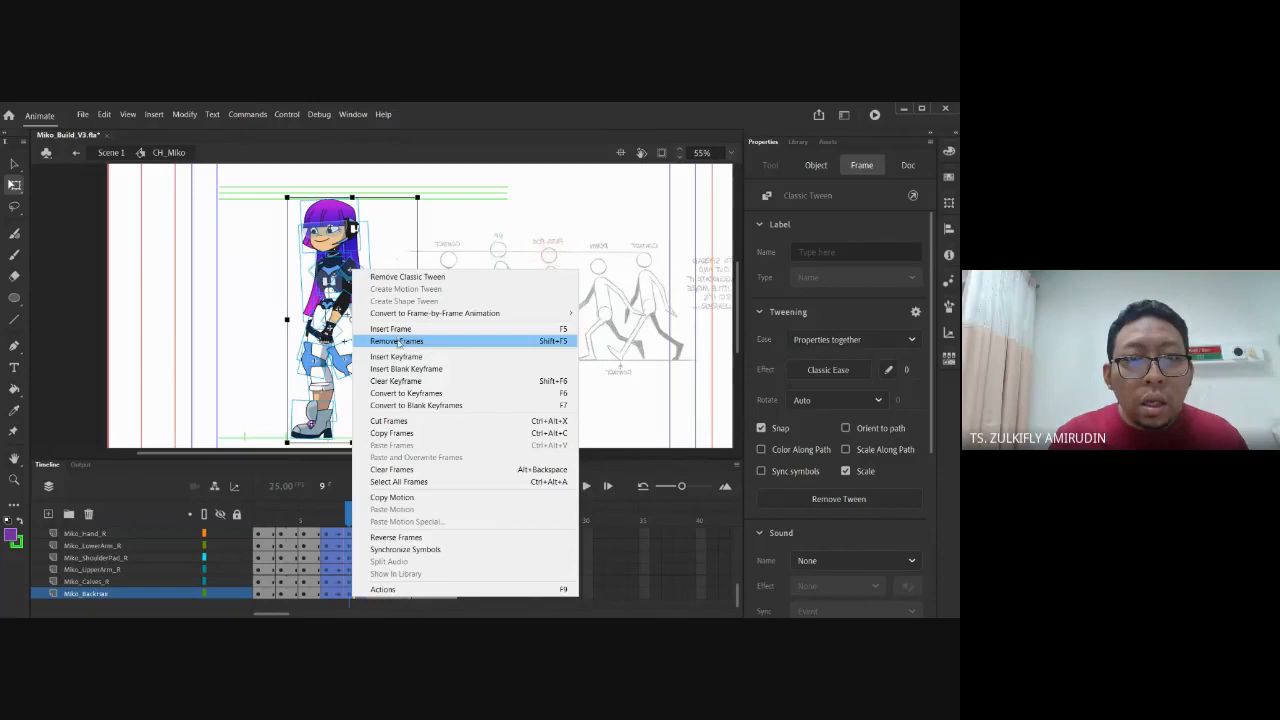
left_click(419, 277)
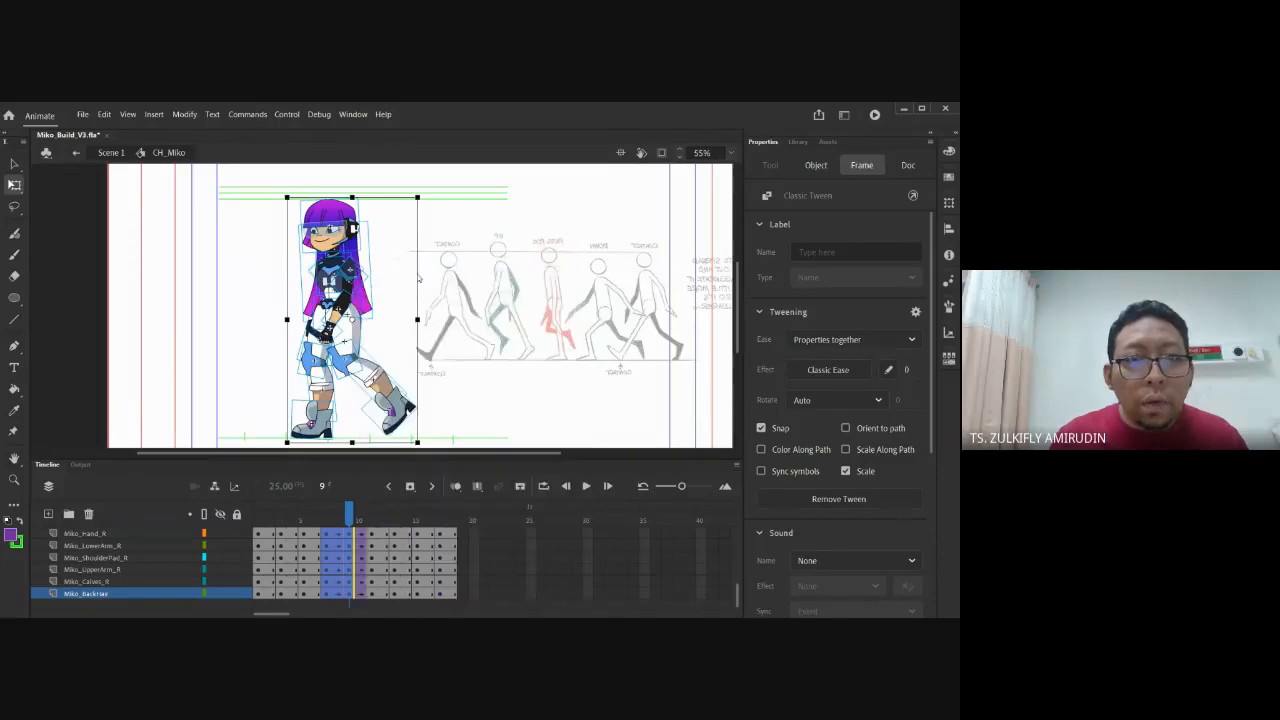
left_click(456, 375)
Step back and forth through the frames around 7 to 13 to examine the new in-between pose and leg movement
key("comma")
key("comma")
key("period")
key("period")
key("period")
key("period")
key("period")
key("period")
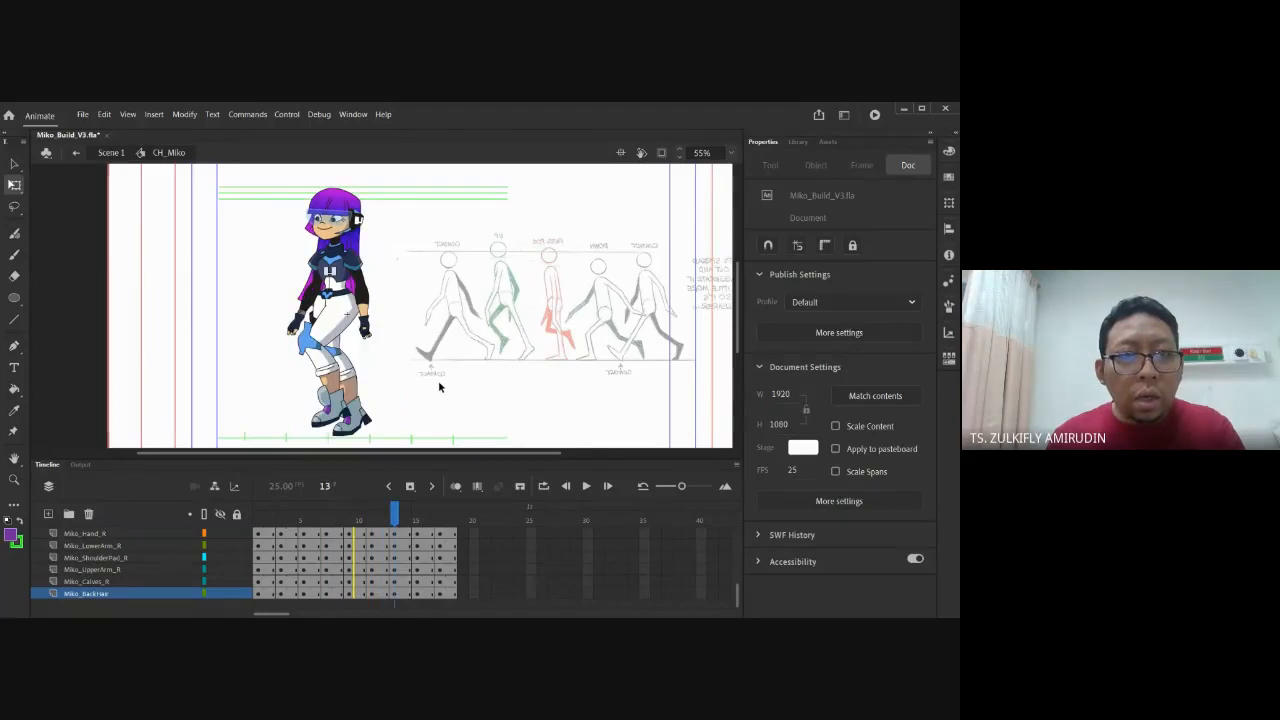
key("comma")
key("comma")
key("comma")
key("comma")
key("comma")
key("period")
key("comma")
key("period")
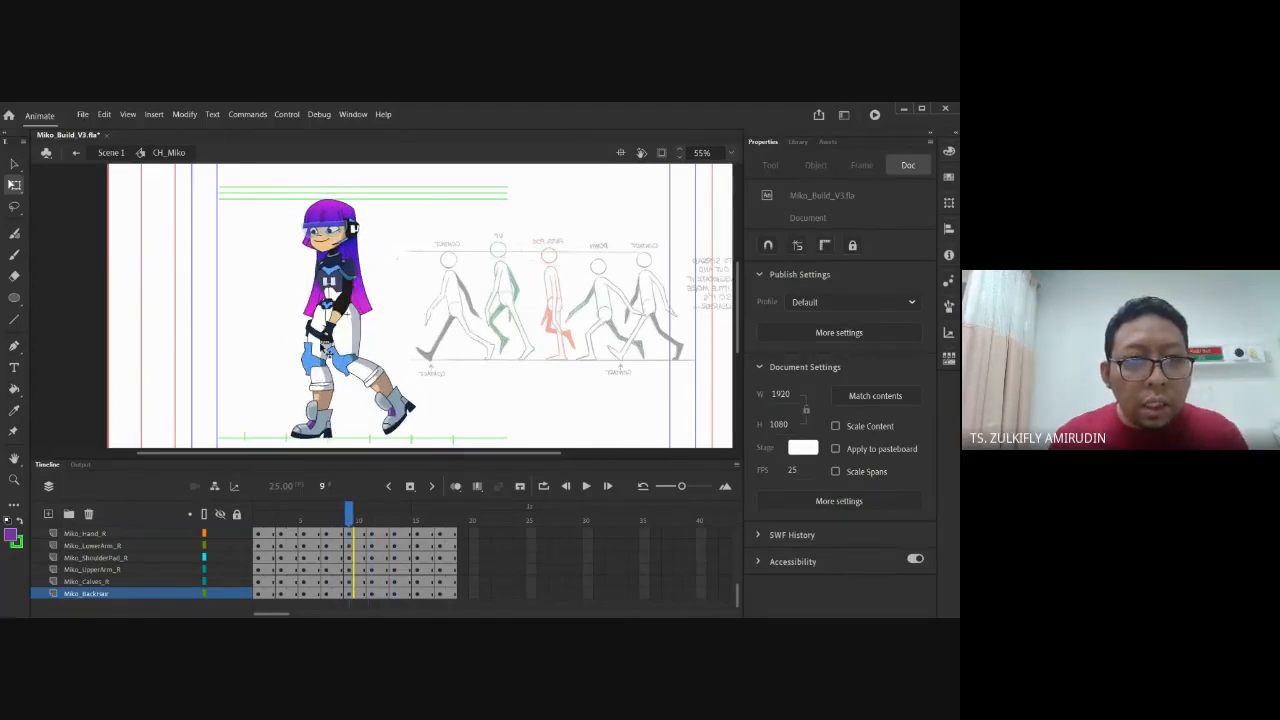
left_click(326, 354)
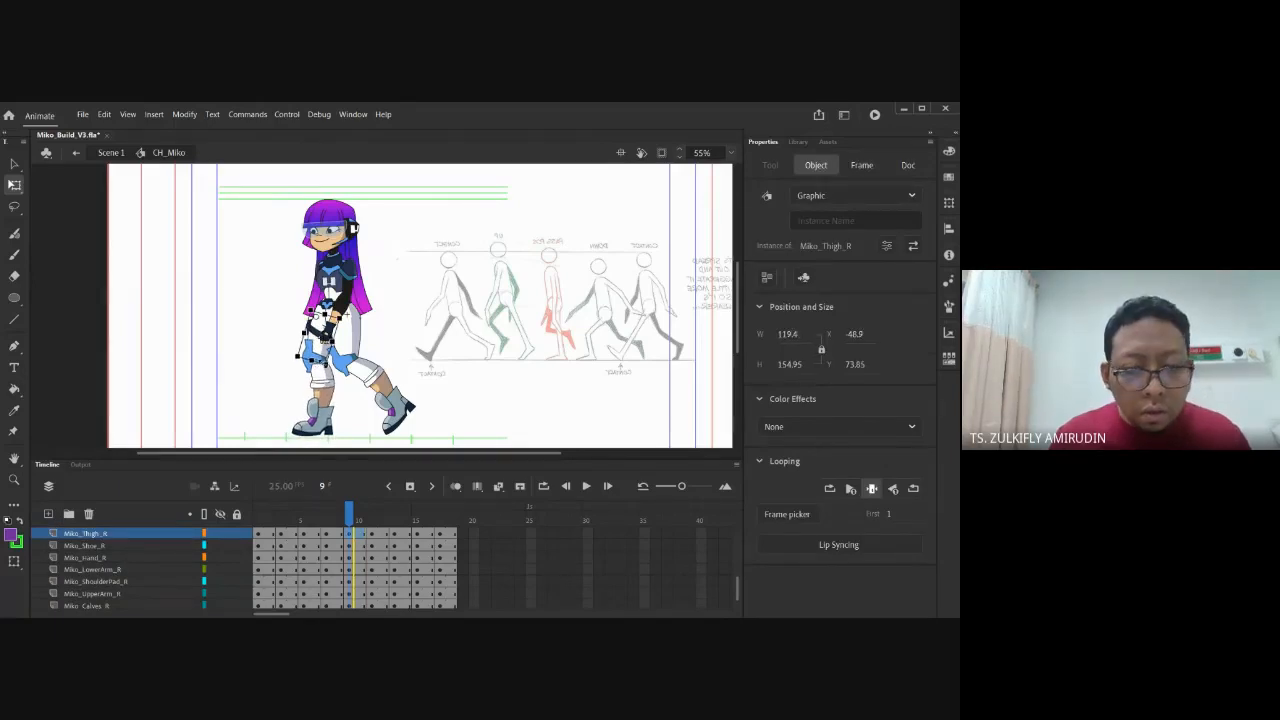
left_click(520, 438)
key("comma")
key("period")
key("period")
key("period")
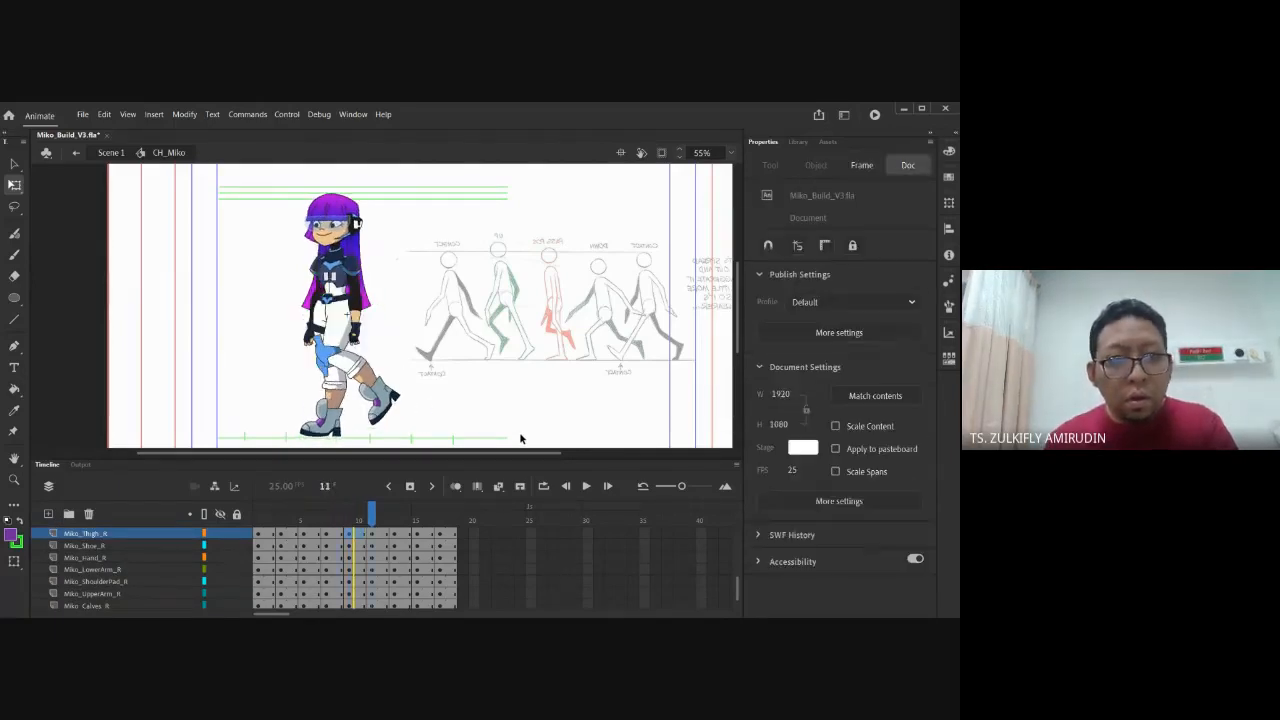
key("comma")
key("comma")
key("comma")
key("period")
key("period")
key("period")
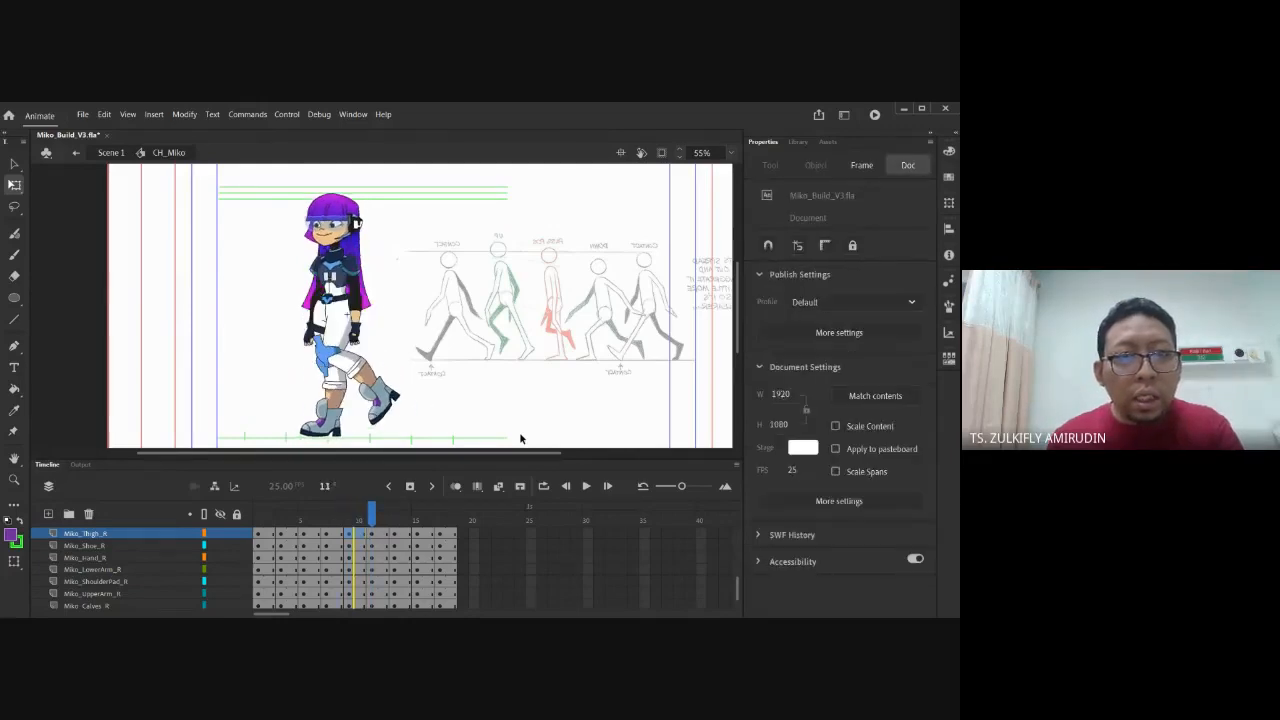
On frame 17, switch the left thigh instance to drawing 2 with the Frame Picker
left_click_drag(372, 516, 454, 518)
left_click(443, 536)
left_click(351, 520)
left_click(451, 524)
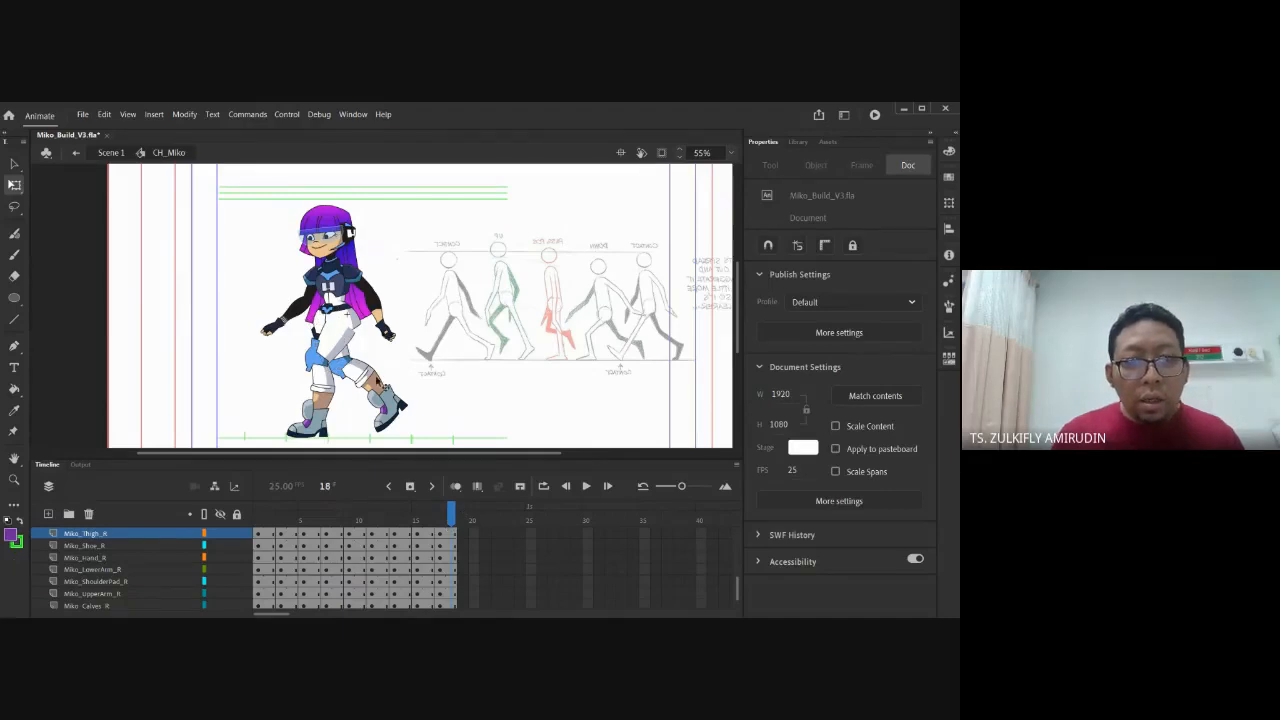
mouse_move(436, 523)
left_mouse_down()
mouse_move(394, 522)
mouse_move(439, 520)
left_mouse_up()
left_click(347, 352)
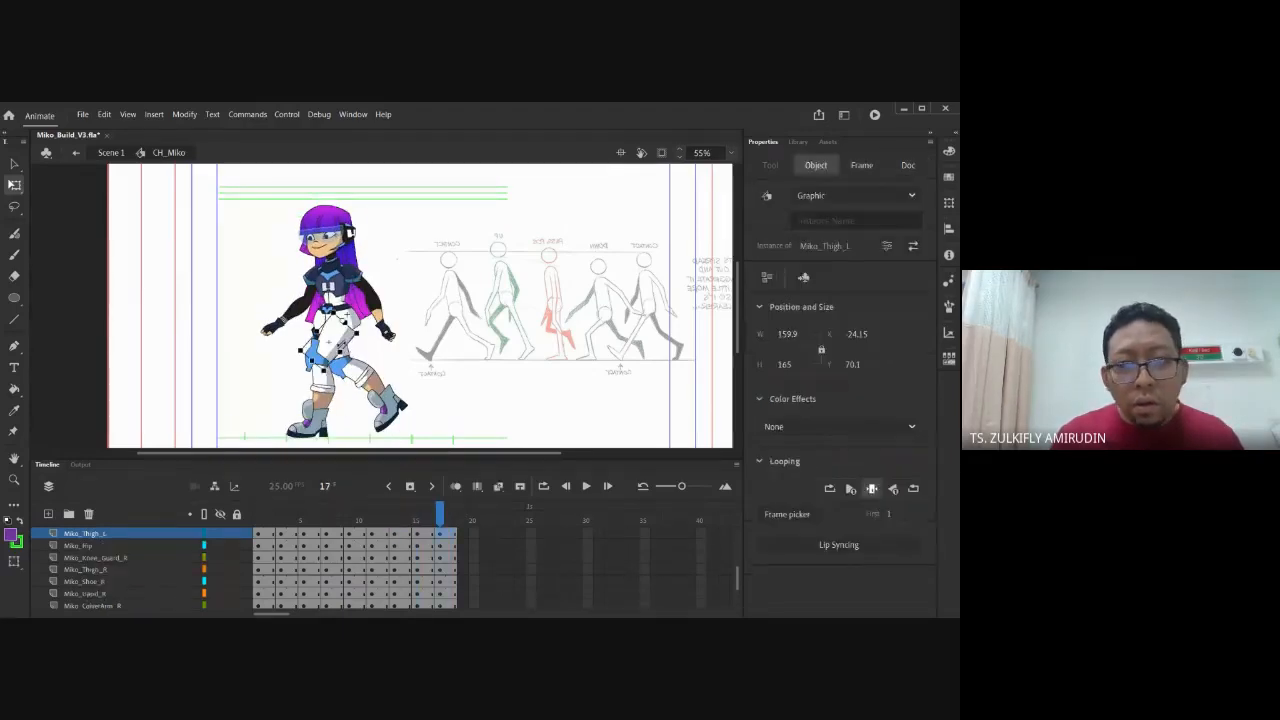
left_click(775, 521)
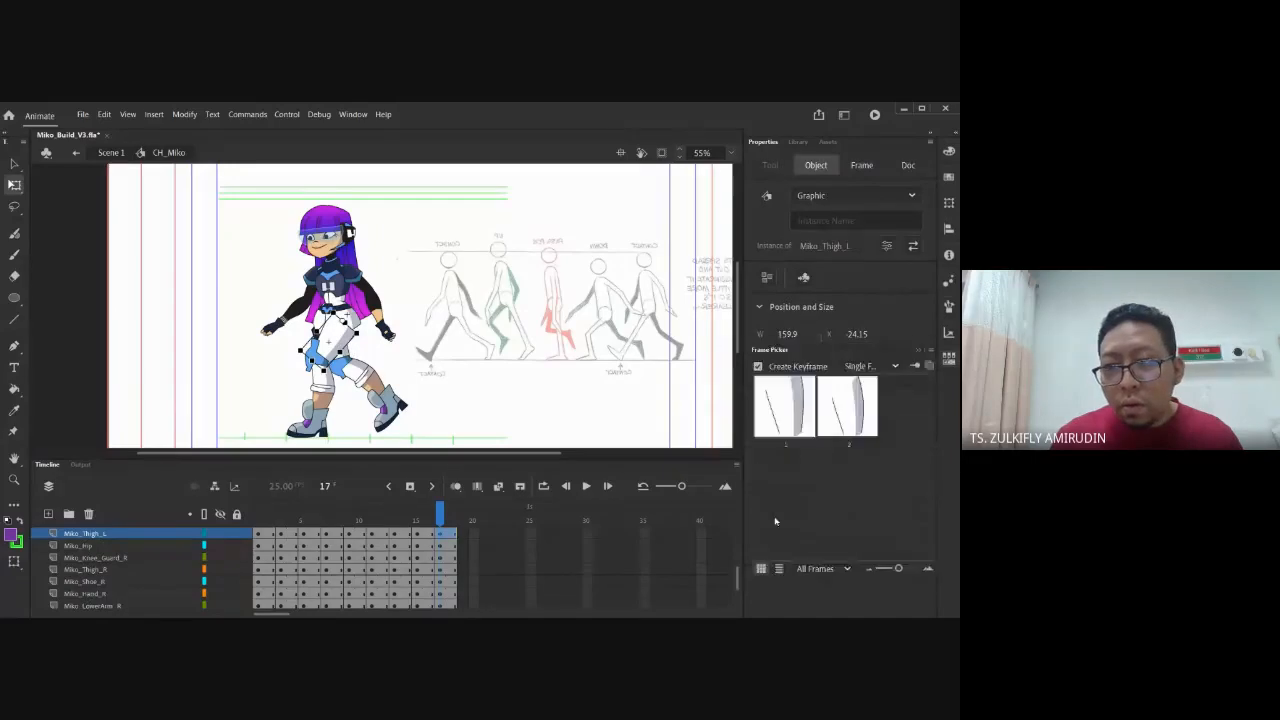
left_click(591, 370)
Open the Miko_Thigh_L symbol for editing in place and add a keyframe at frame 3 of Layer_1
scroll(352, 334, "up", 2)
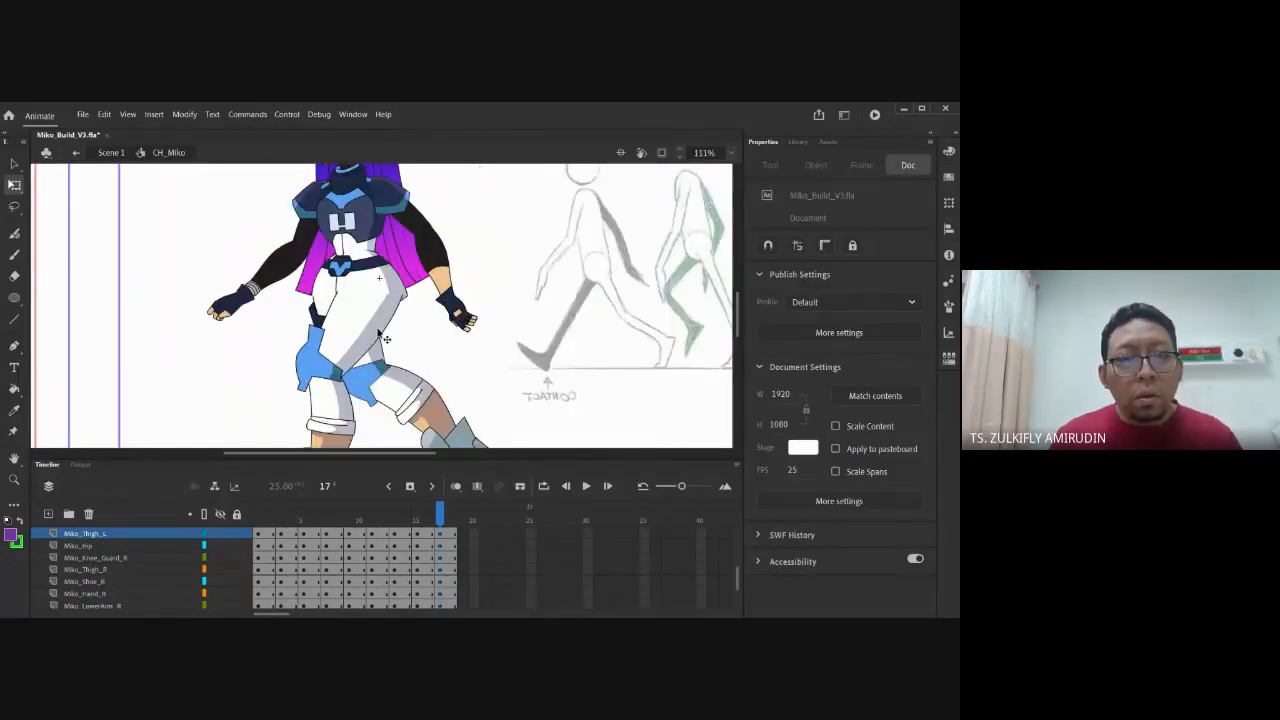
left_click(368, 342)
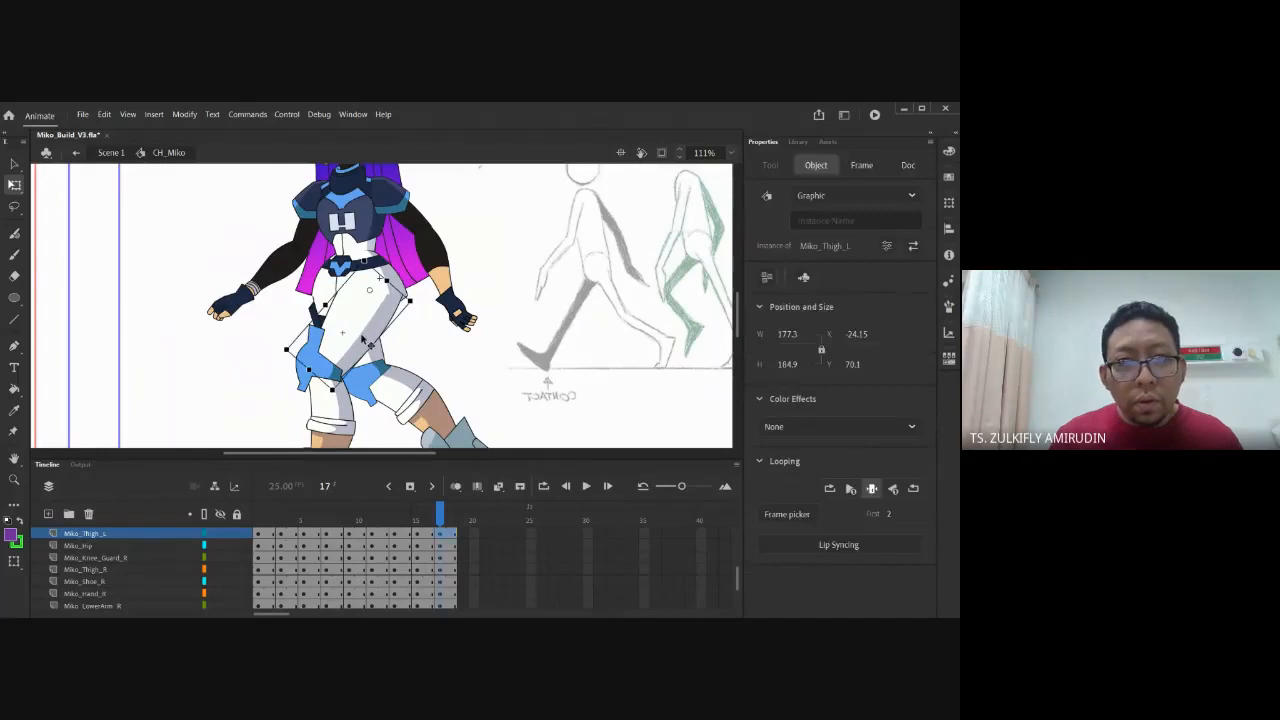
double_click(368, 342)
key("F6")
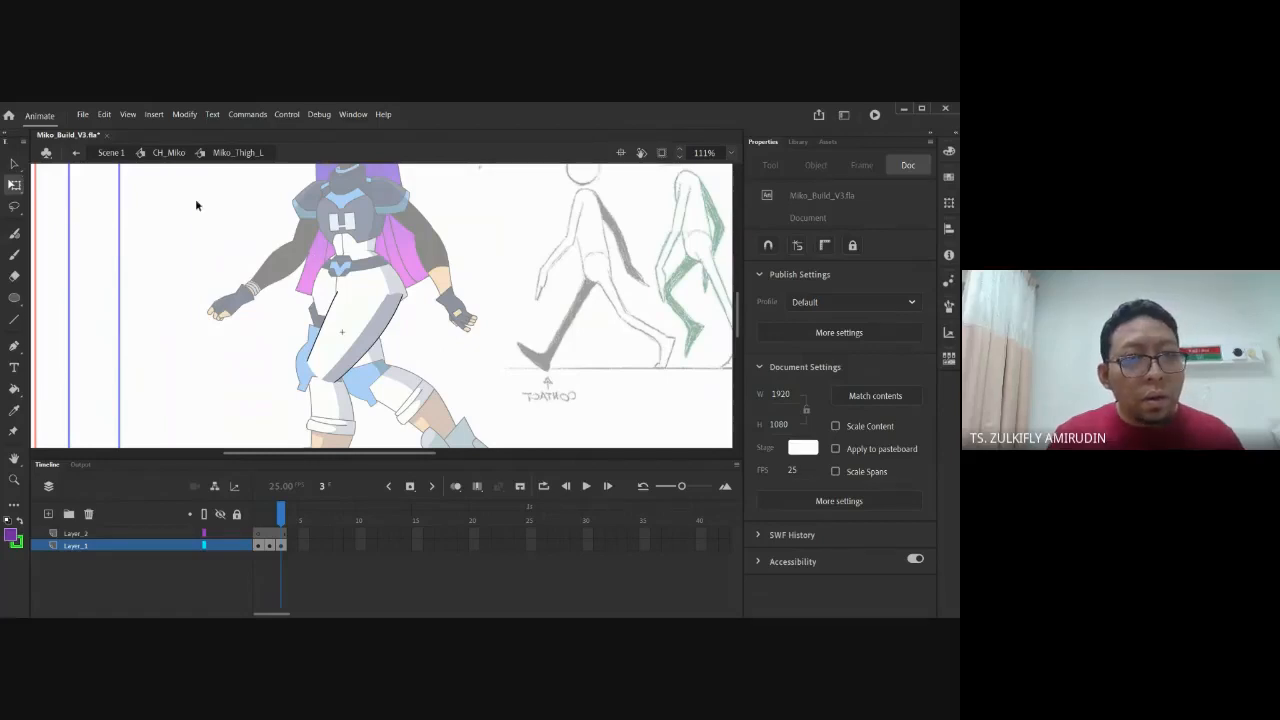
Select the whole thigh shape on frame 3 and widen it with Free Transform to a width of 91.15
left_click_drag(196, 205, 464, 450)
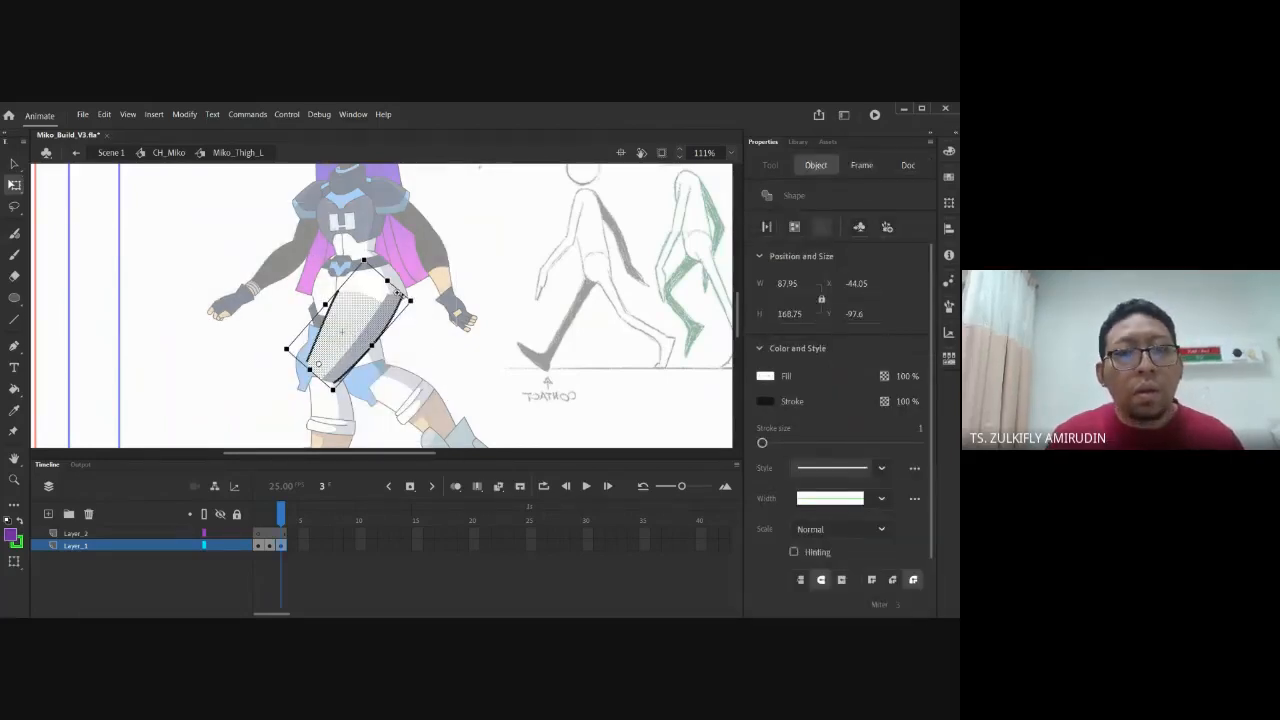
scroll(405, 273, "up", 1)
left_click_drag(416, 328, 419, 331)
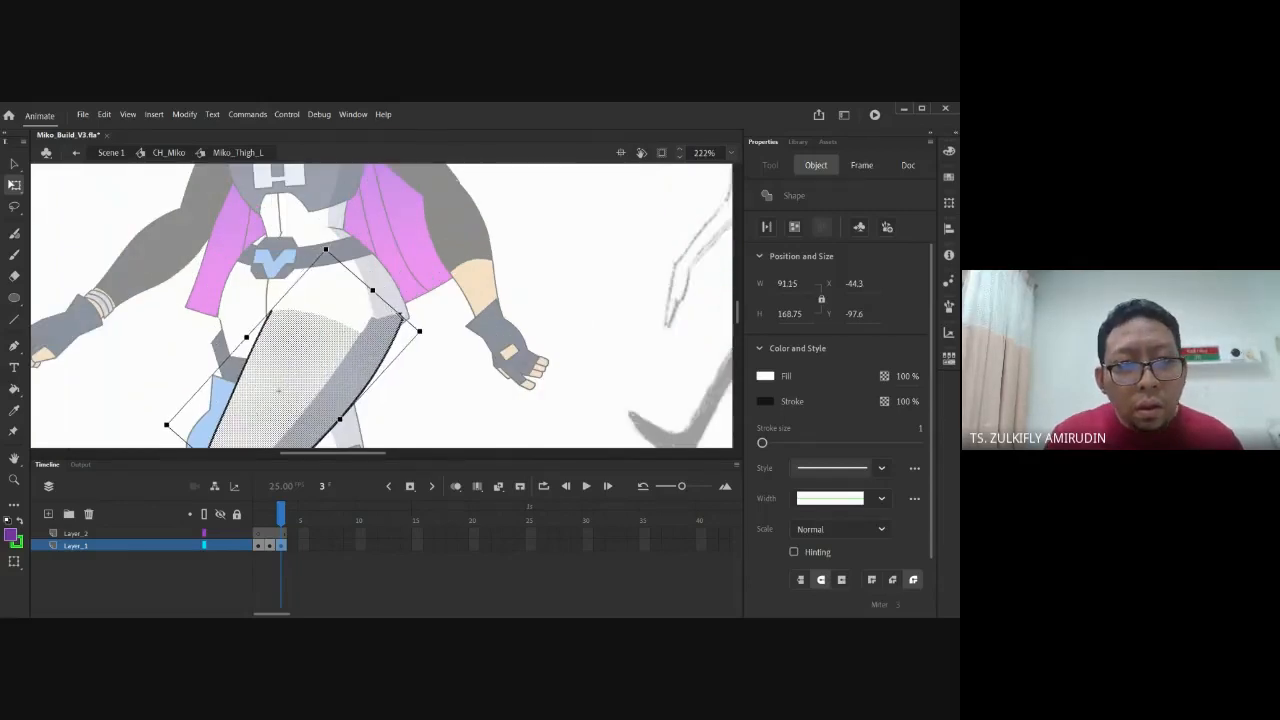
Extend the upper end of the thigh's outer outline up to the hip edge and return to the CH_Miko symbol
left_click(402, 330)
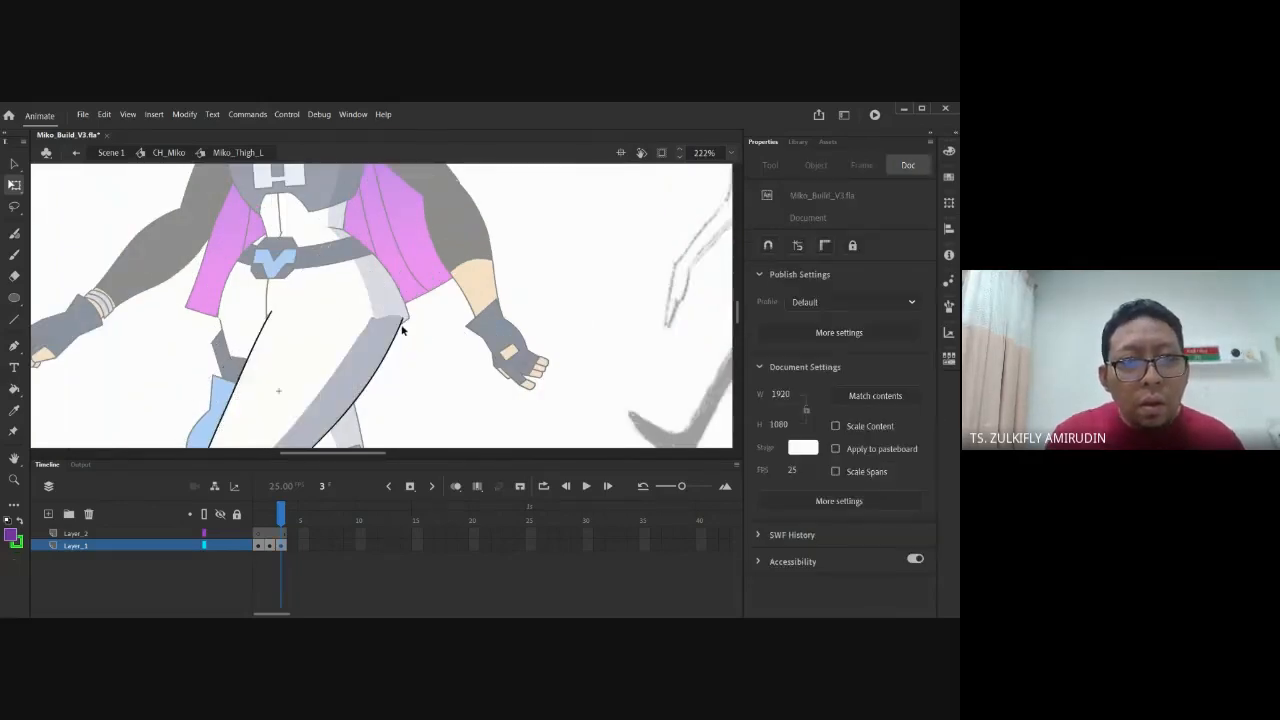
left_click_drag(402, 326, 405, 323)
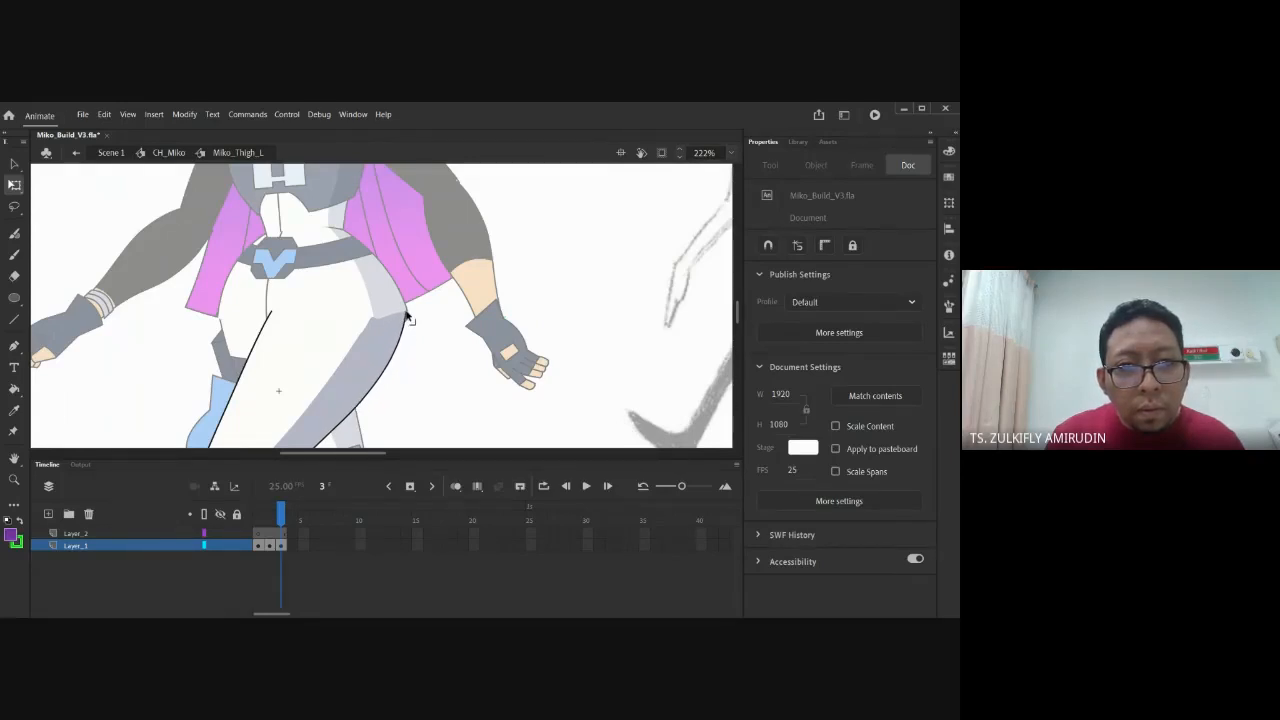
left_click_drag(405, 327, 408, 311)
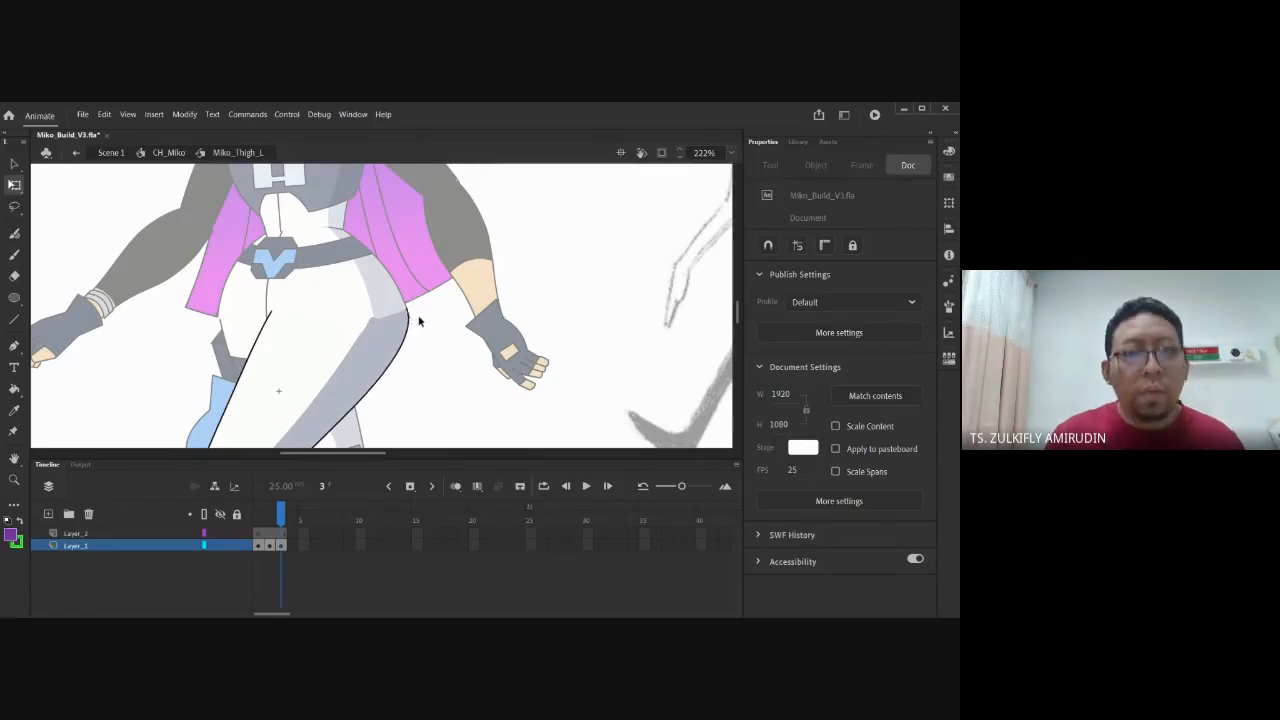
double_click(426, 364)
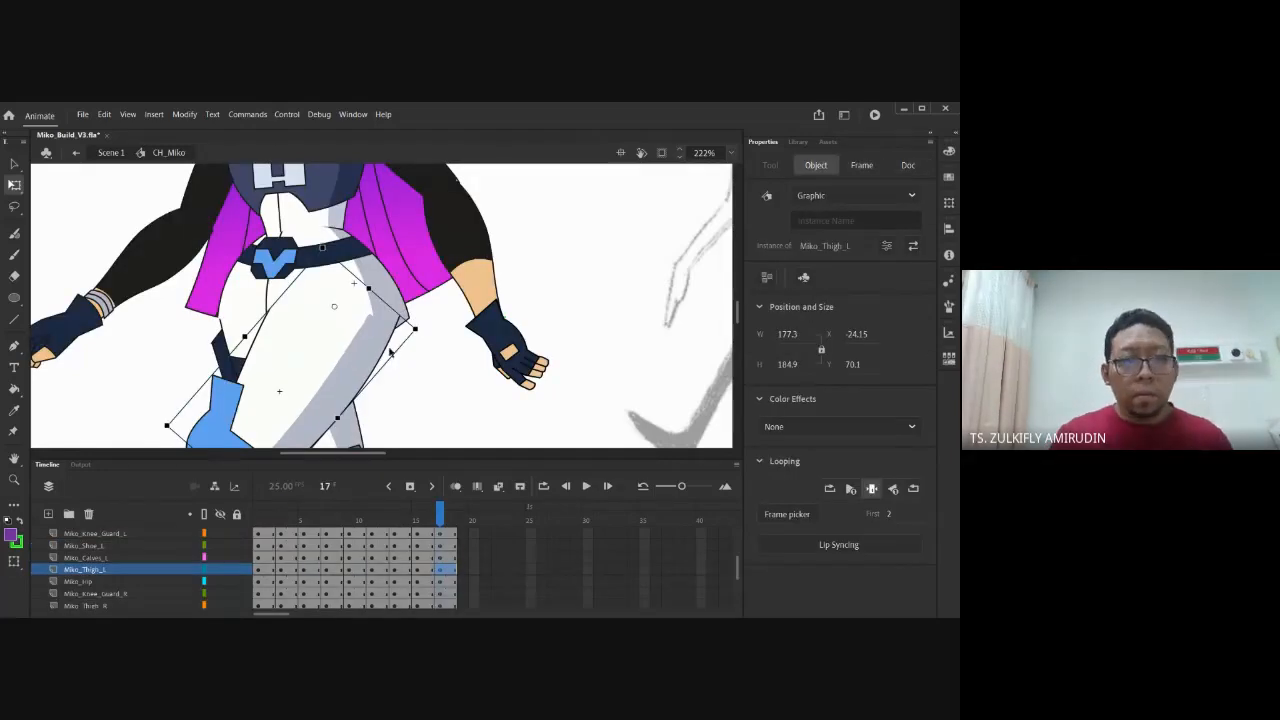
Switch the left thigh instance on frame 17 to drawing 3 with the Frame Picker
left_click(788, 515)
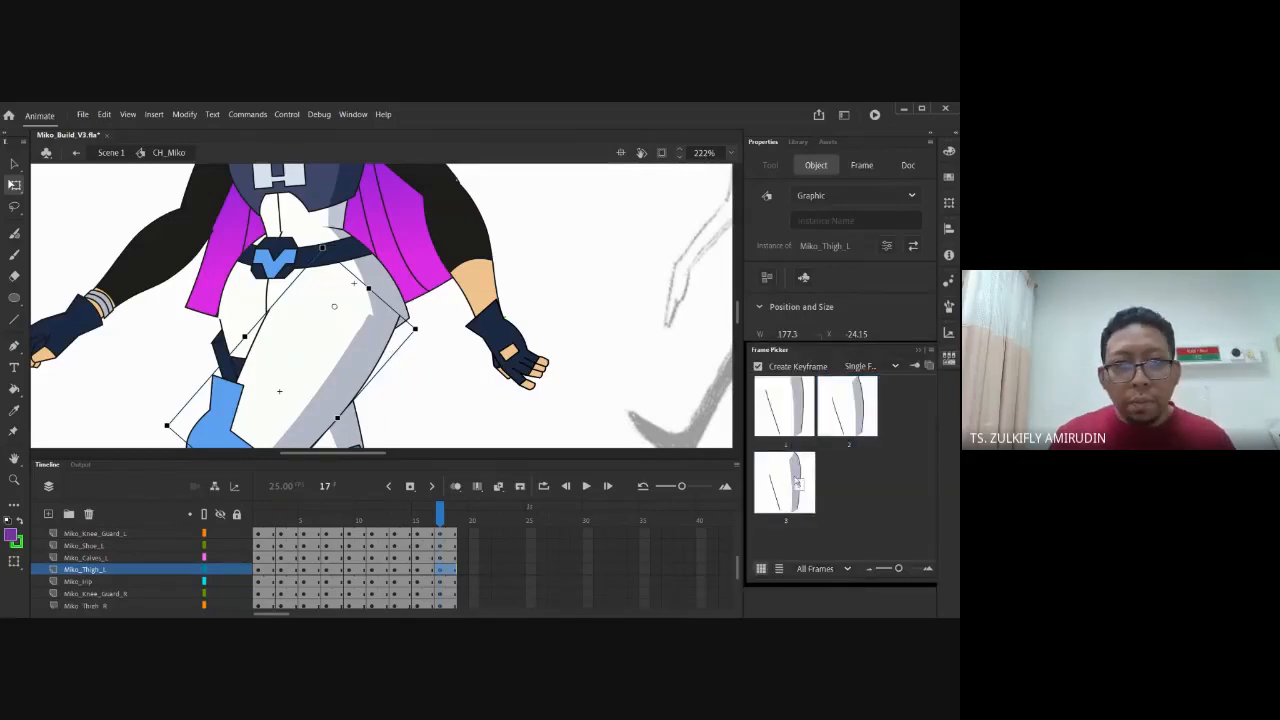
left_click(518, 295)
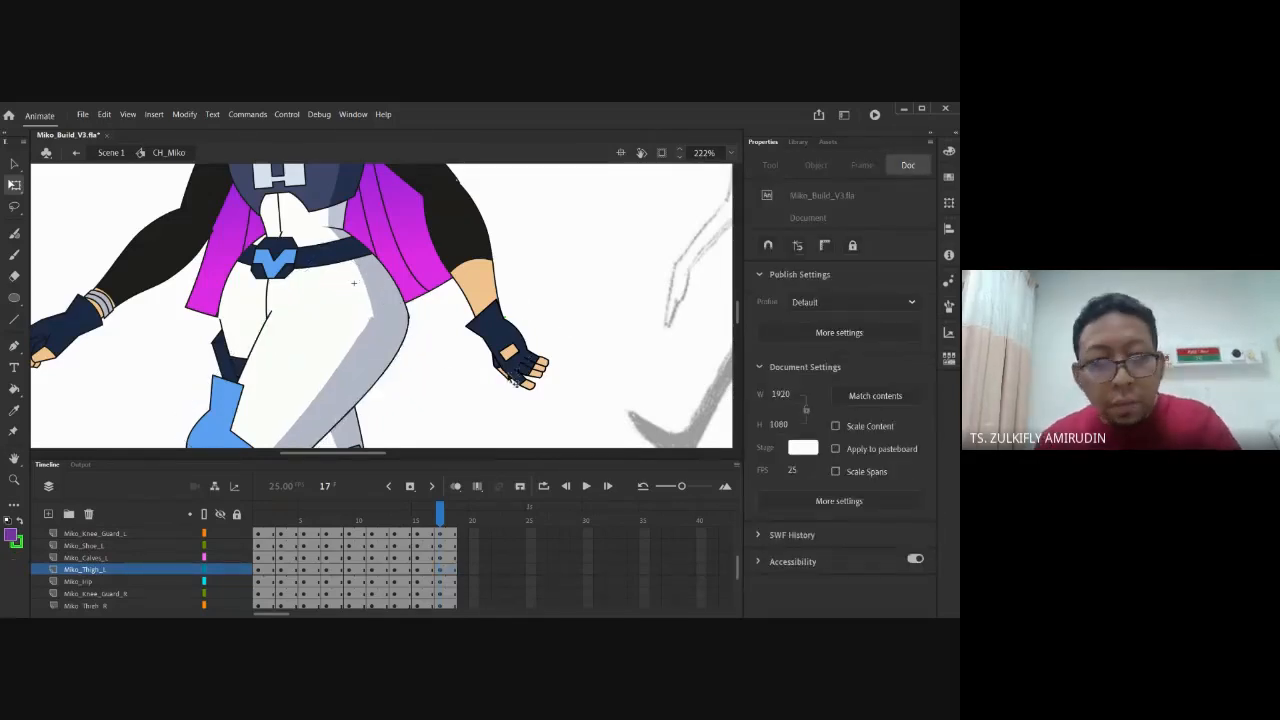
key("ctrl+minus")
key("ctrl+minus")
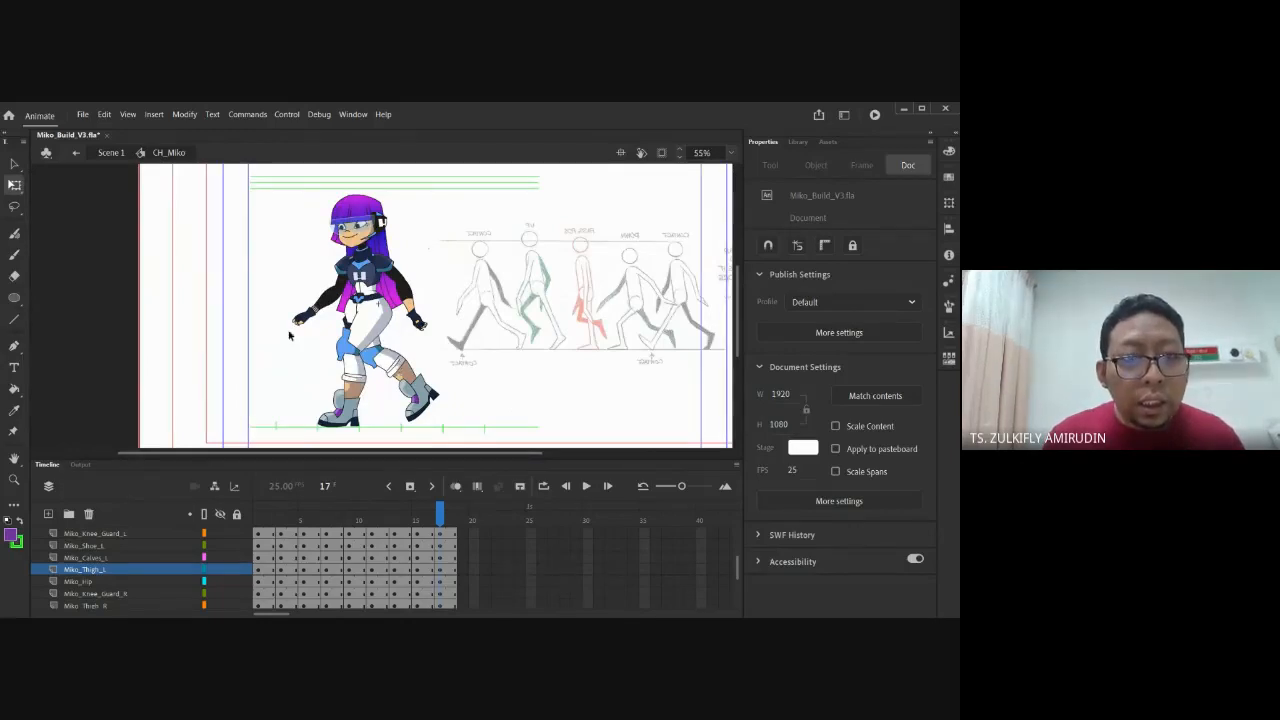
Copy frames 1 and 2 of all the character's layers to frames 21 and 22
left_click(258, 526)
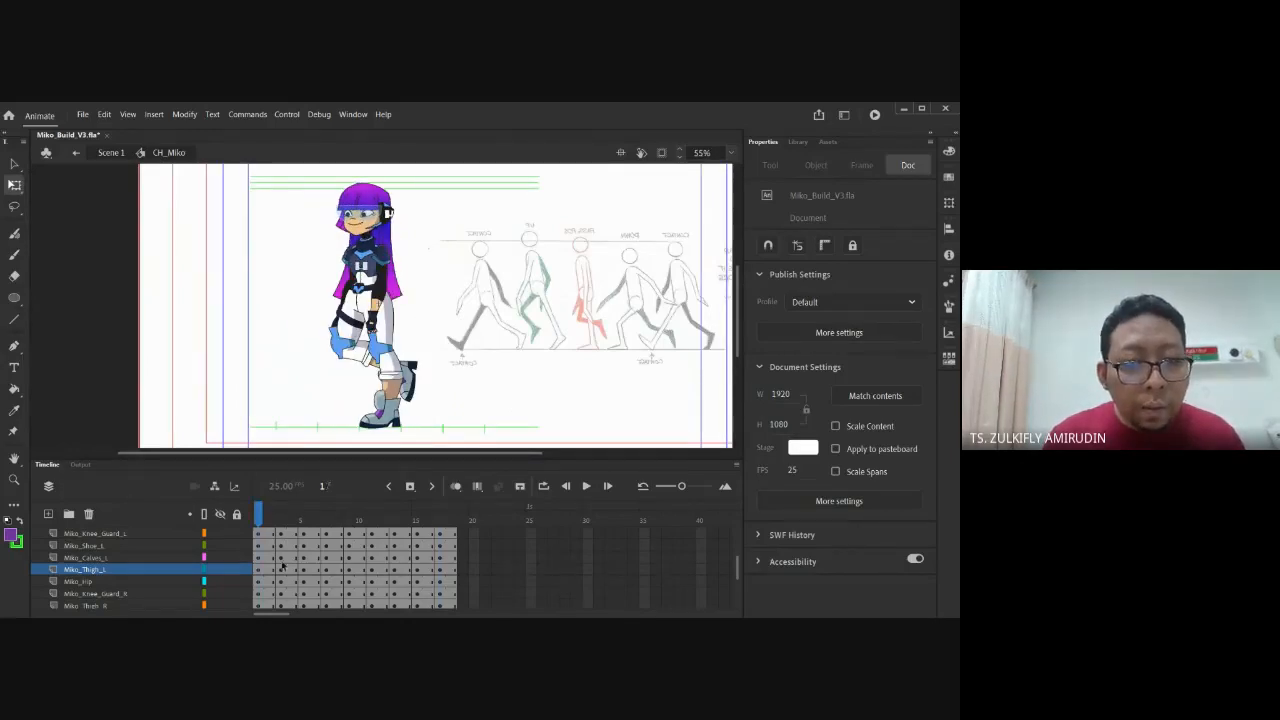
scroll(276, 558, "up", 3)
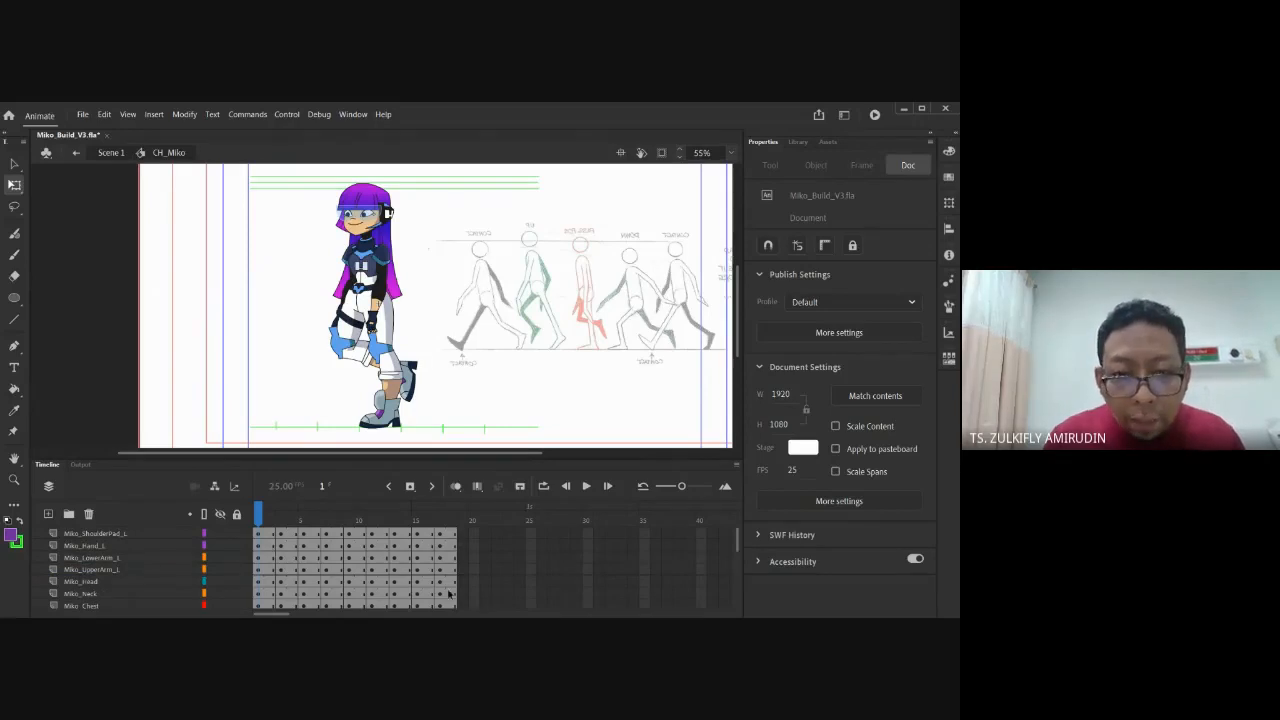
left_click(257, 536)
scroll(262, 540, "down", 3)
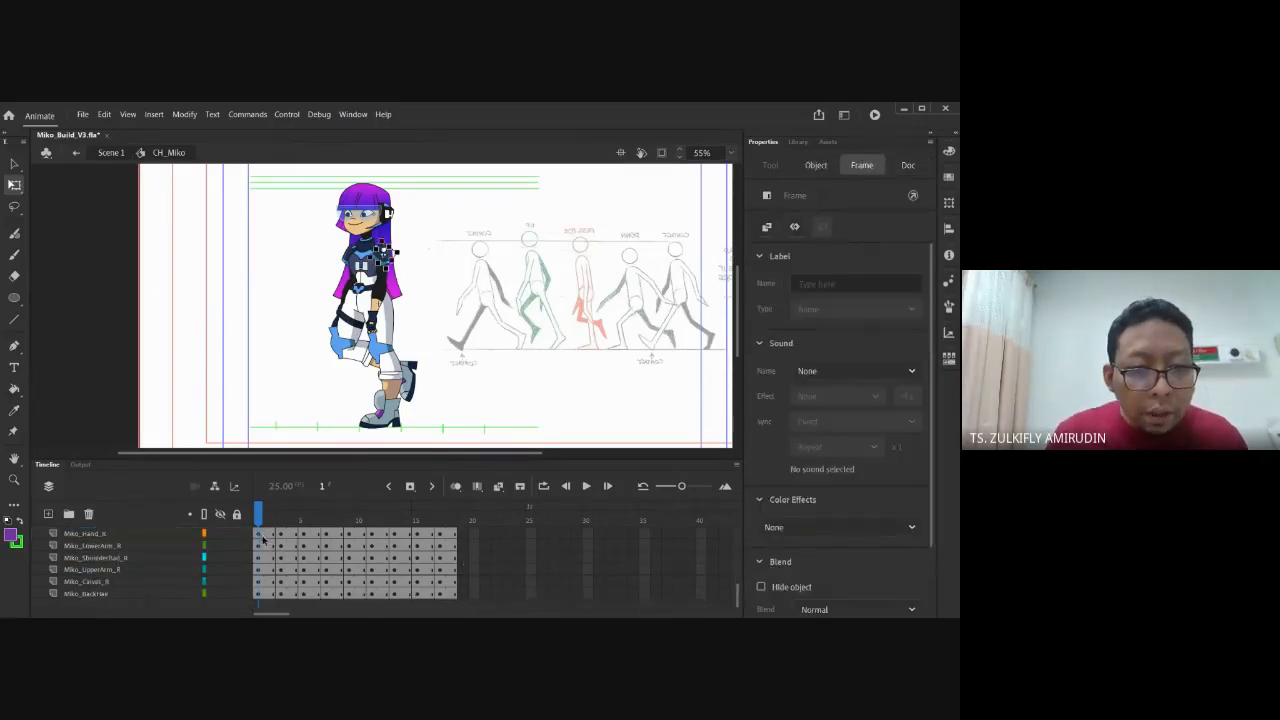
left_click(267, 593)
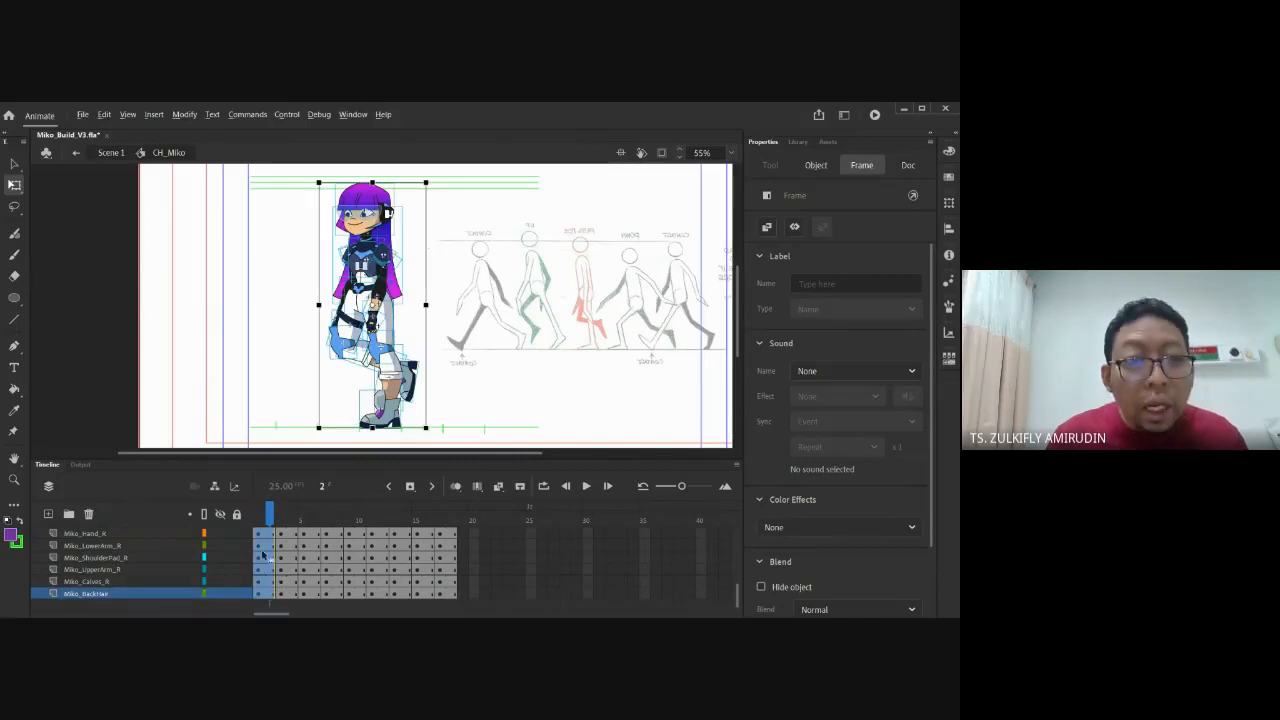
scroll(262, 552, "up", 3)
left_click_drag(264, 540, 482, 533)
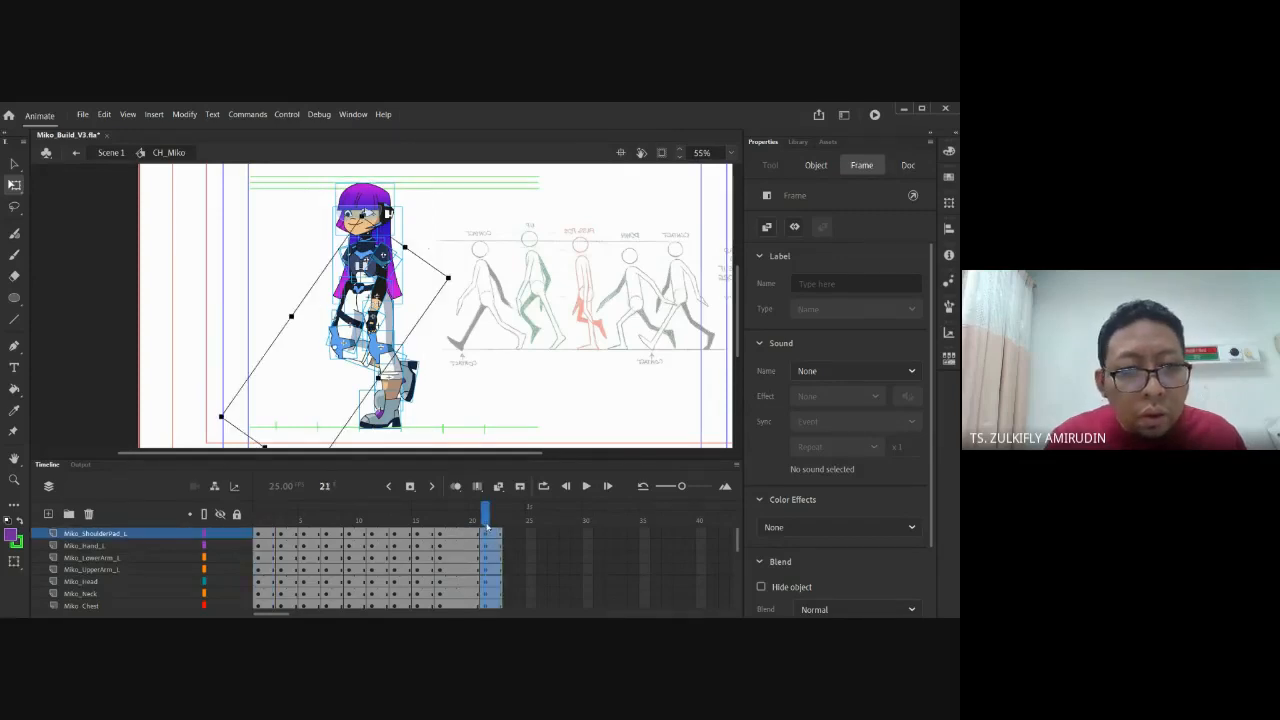
Create a classic tween on all layers between the poses at frames 17 and 21
left_click(440, 537)
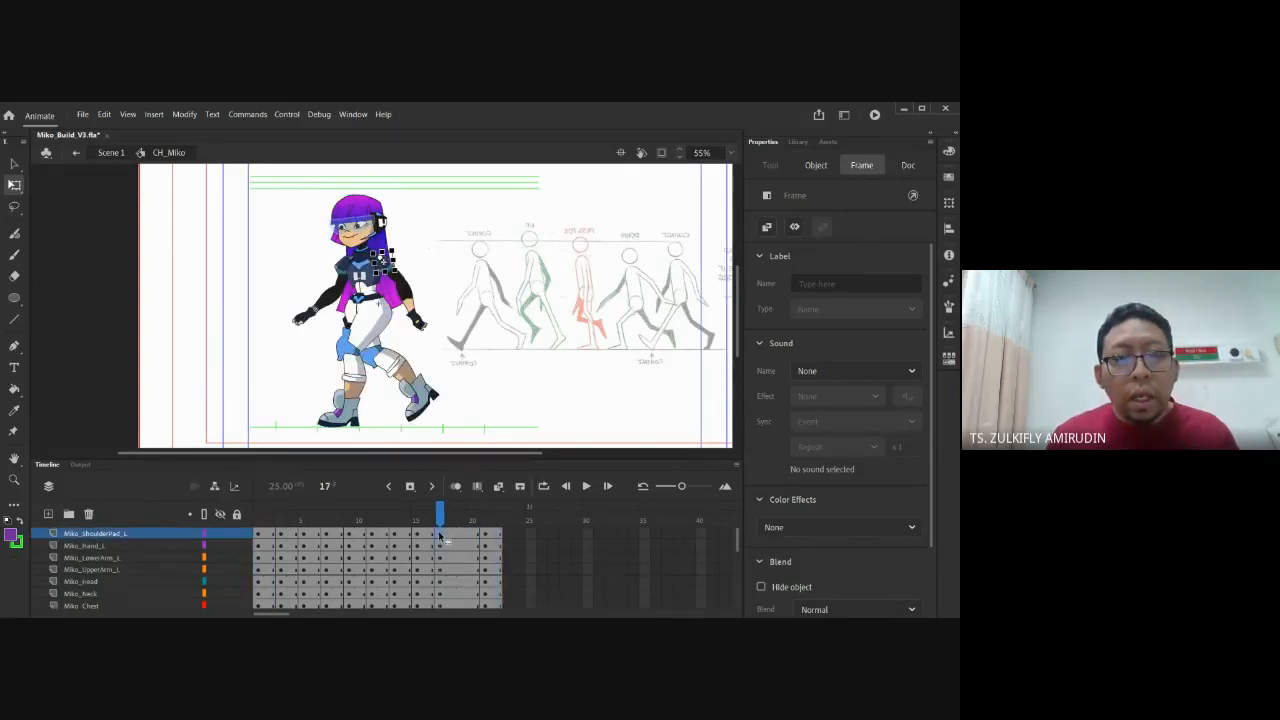
scroll(440, 545, "down", 5)
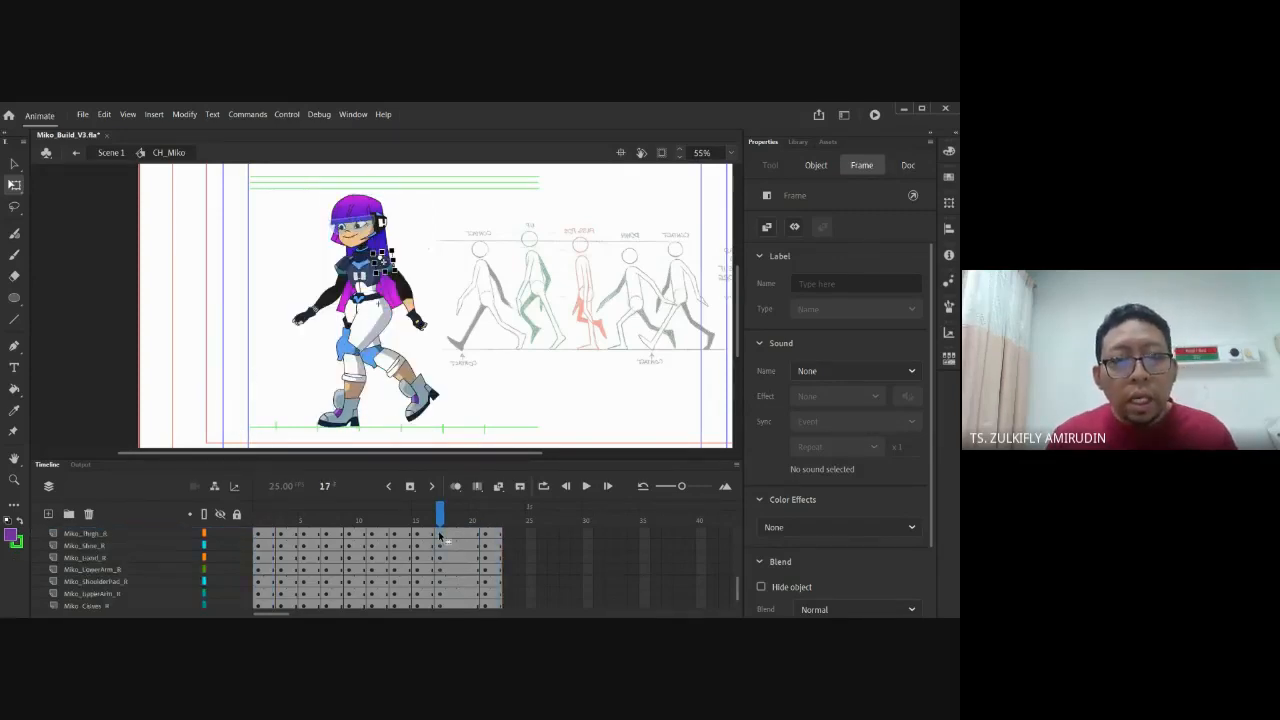
left_click(440, 594)
right_click(440, 582)
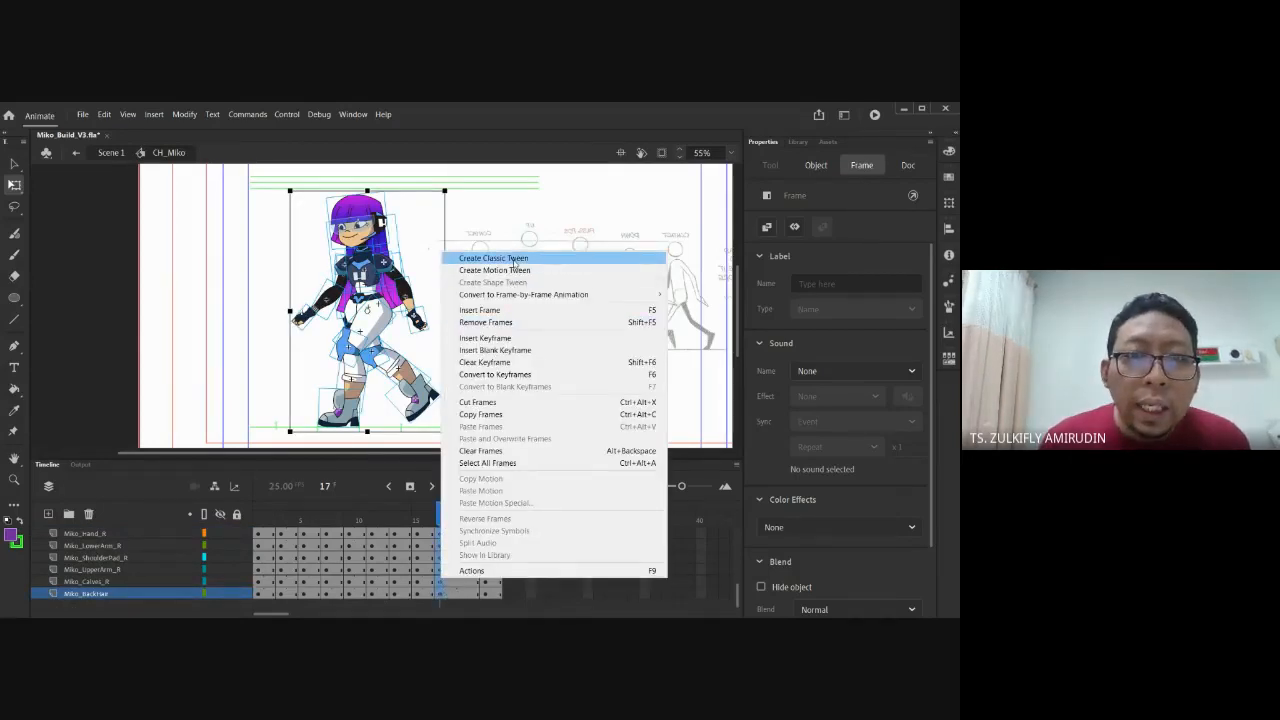
left_click(493, 258)
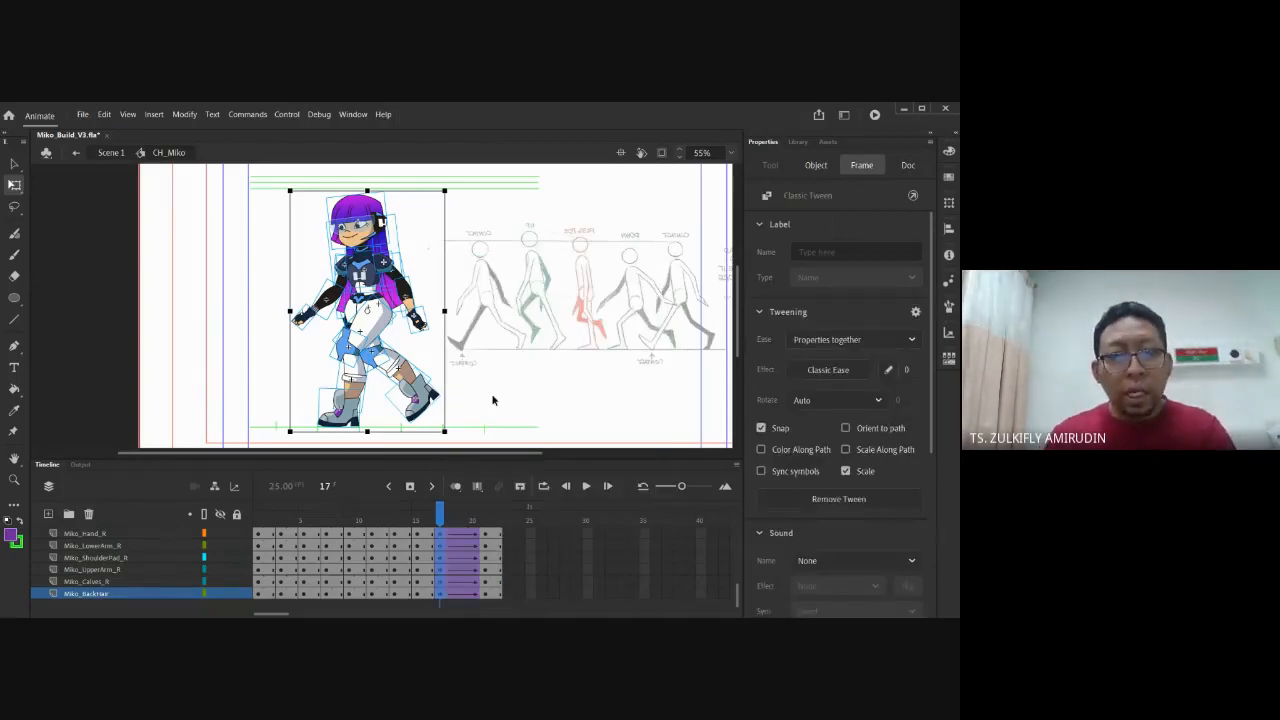
Step back and forth through frames 17 to 22 to examine the tweened leg and body motion
key("period")
key("period")
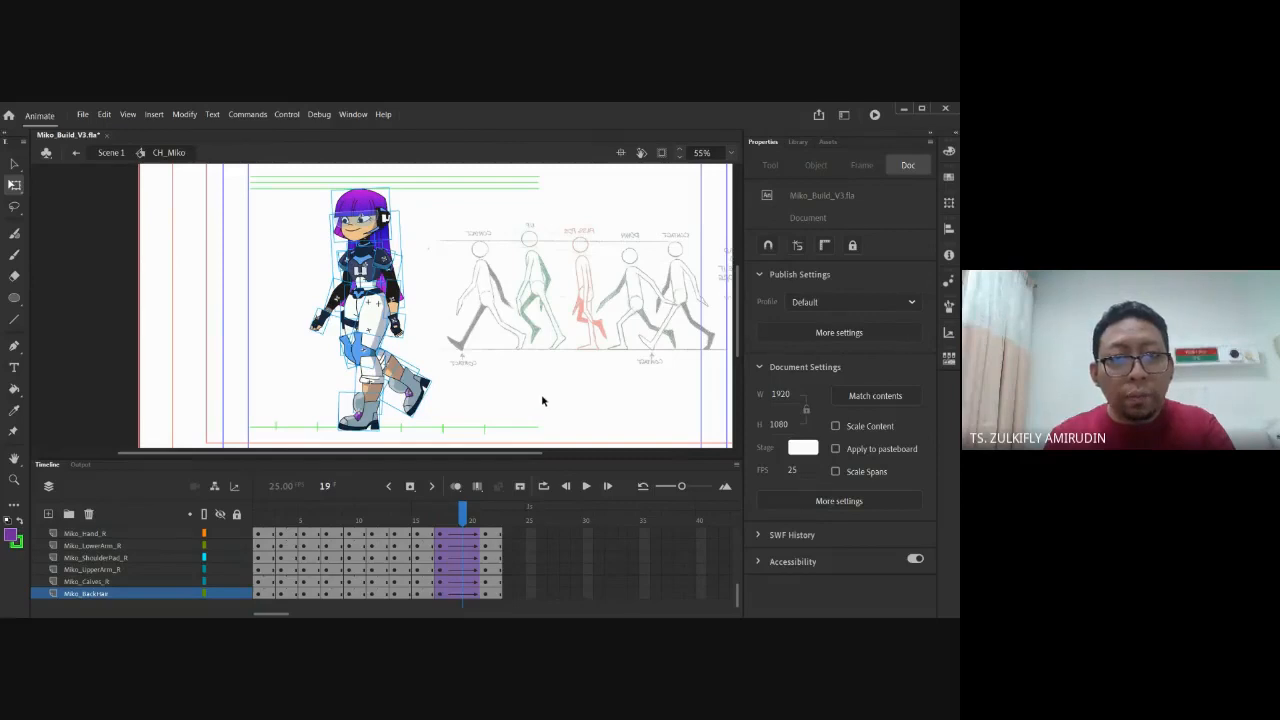
key("period")
key("period")
key("period")
key("comma")
key("comma")
key("comma")
key("comma")
key("comma")
key("period")
key("period")
key("period")
key("period")
key("period")
key("comma")
key("comma")
key("comma")
key("comma")
key("comma")
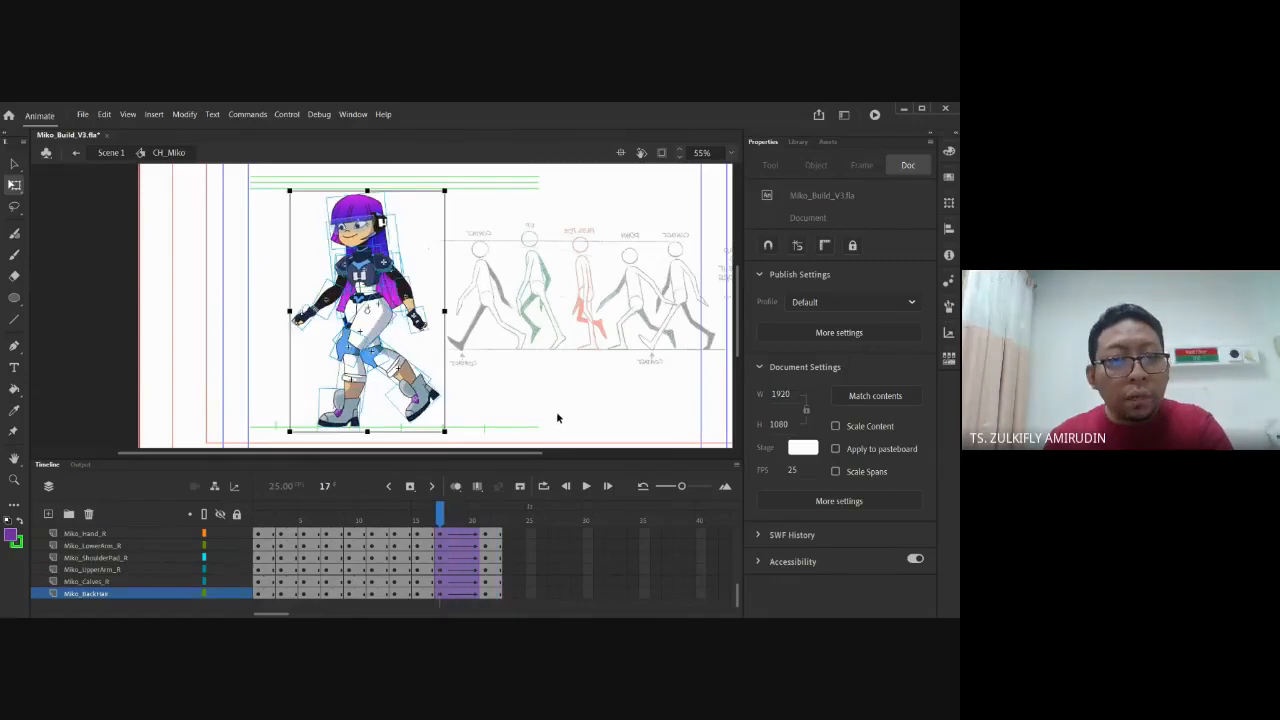
key("period")
key("period")
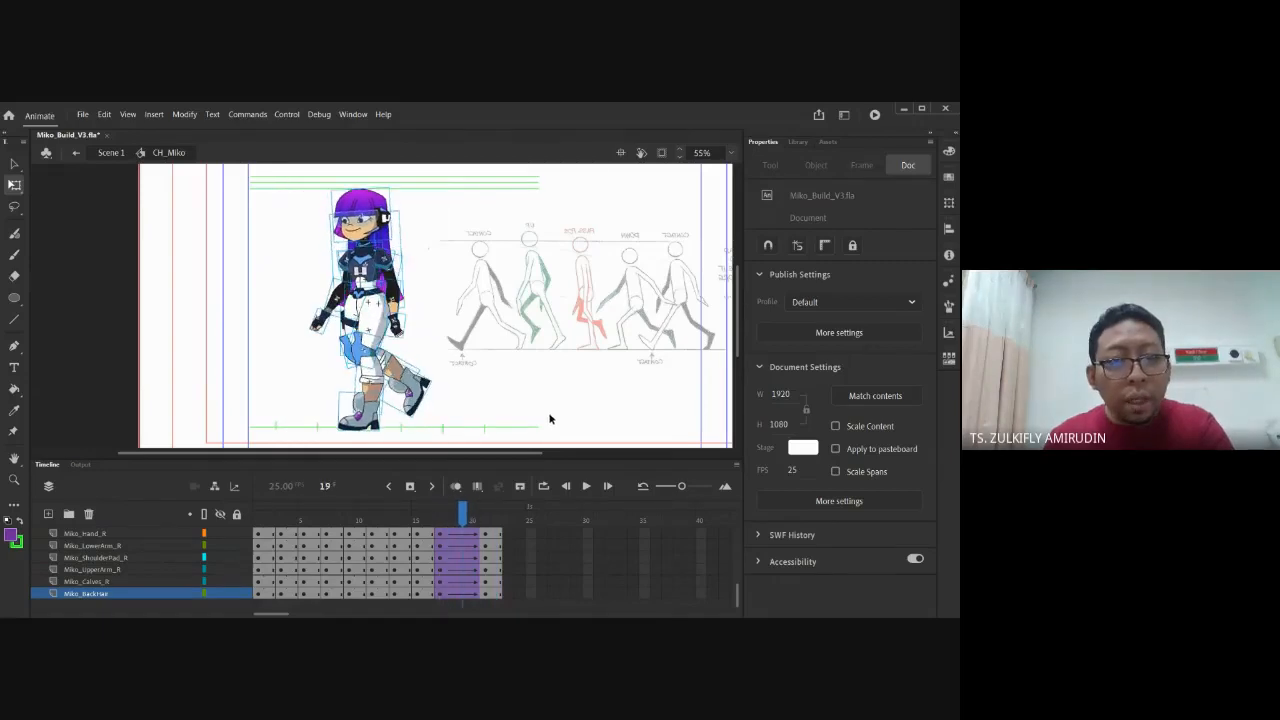
Insert a keyframe at frame 19 across all layers to capture the tweened in-between pose
left_click(461, 598)
scroll(458, 580, "up", 3)
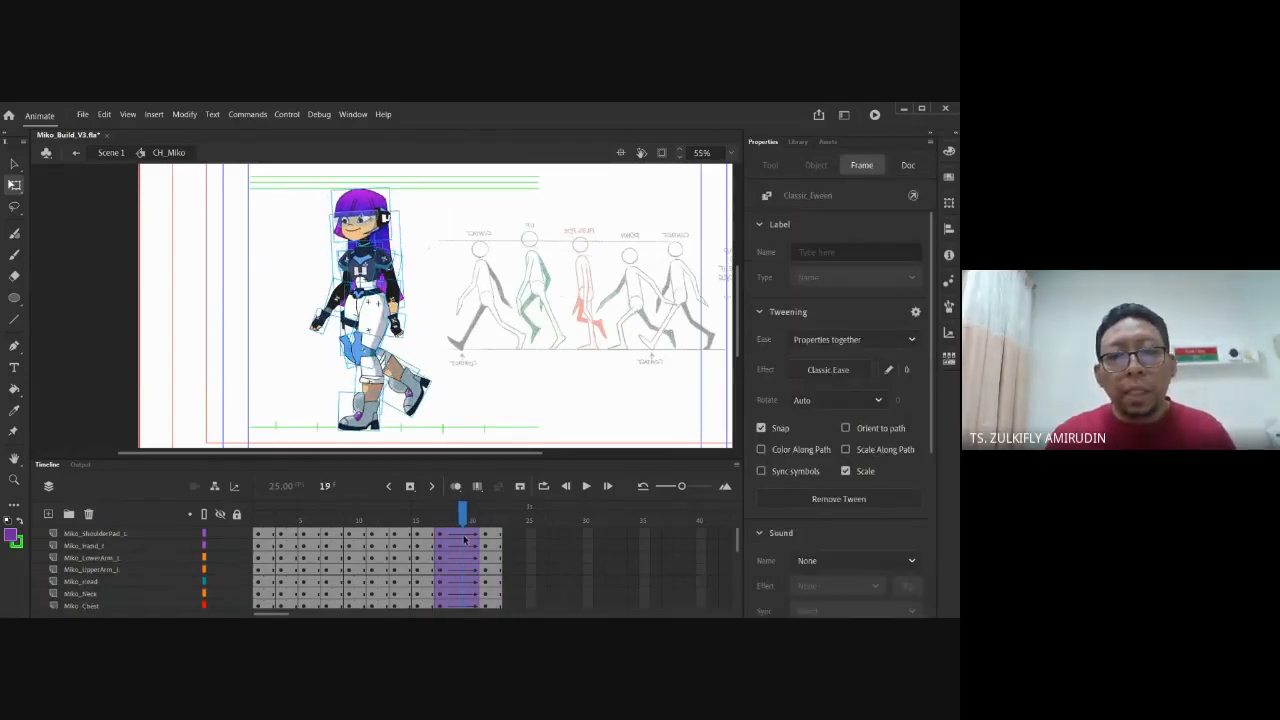
left_click(464, 536)
key("ctrl+a")
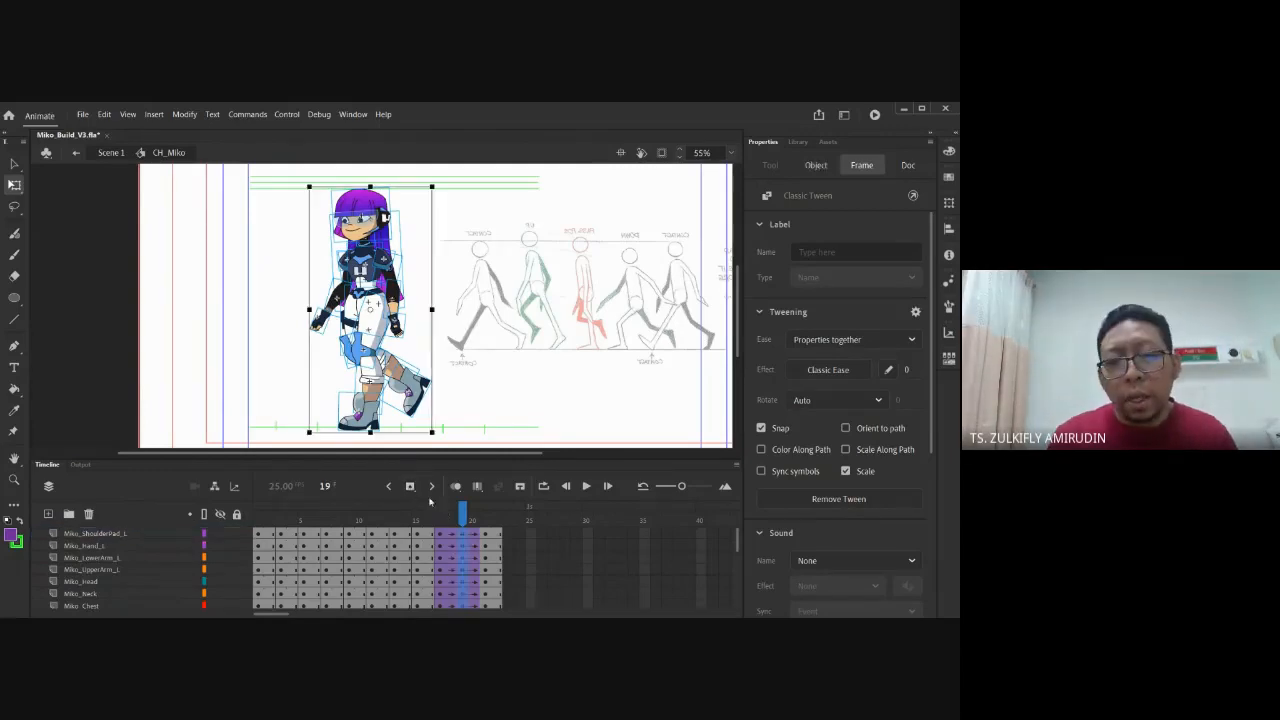
Remove the classic tween from frames 17 to 19 on all layers, keeping the frame 19 pose
left_click(440, 544)
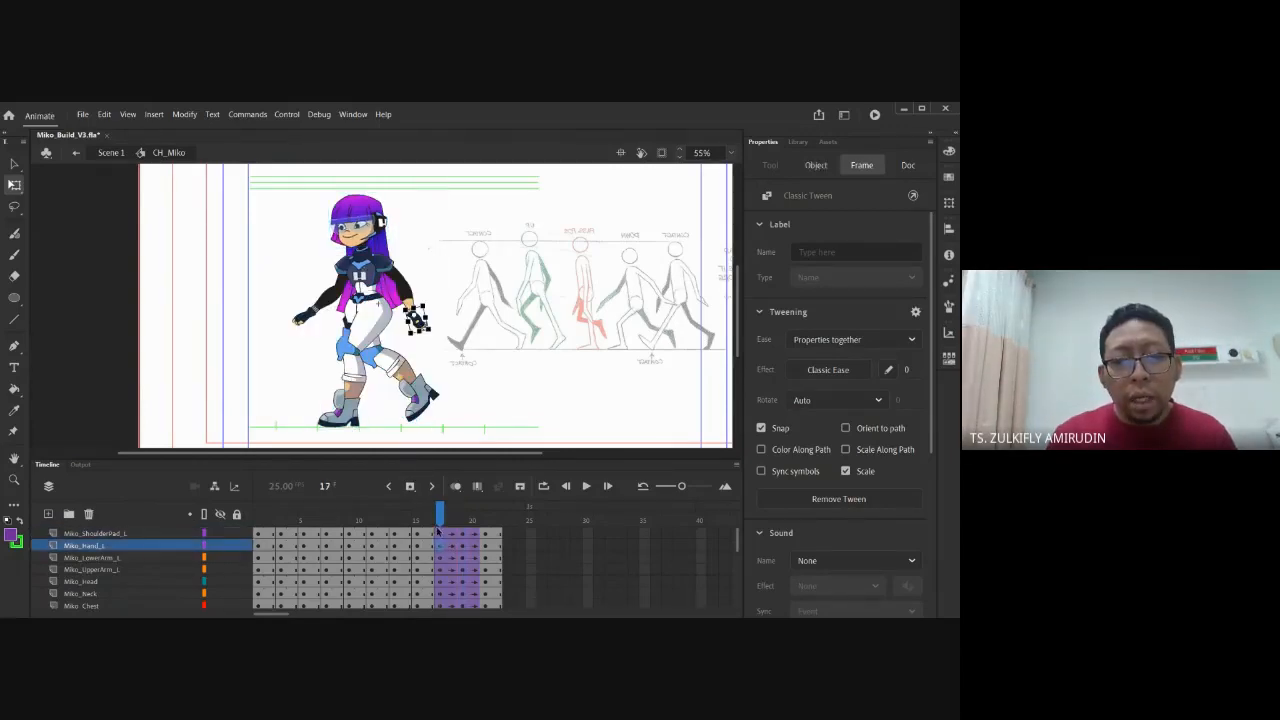
left_click(438, 533)
scroll(446, 540, "down", 6)
left_click(464, 594, "shift")
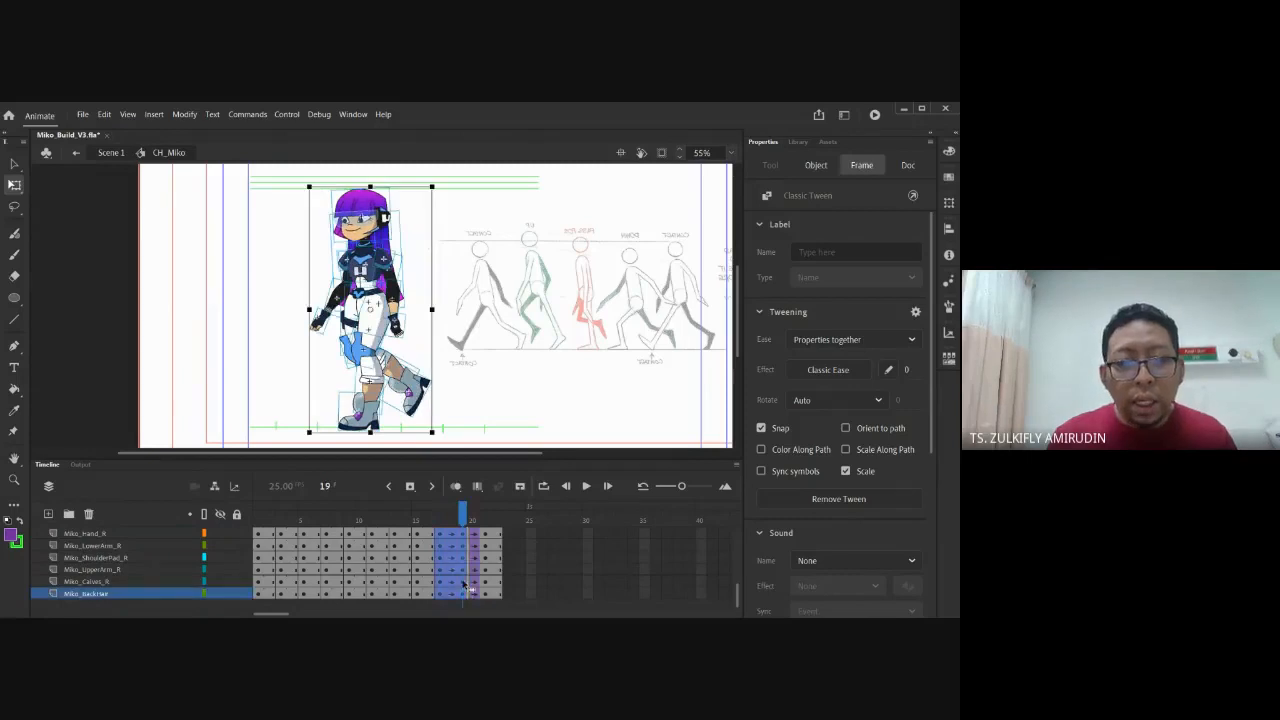
right_click(464, 587)
left_click(516, 262)
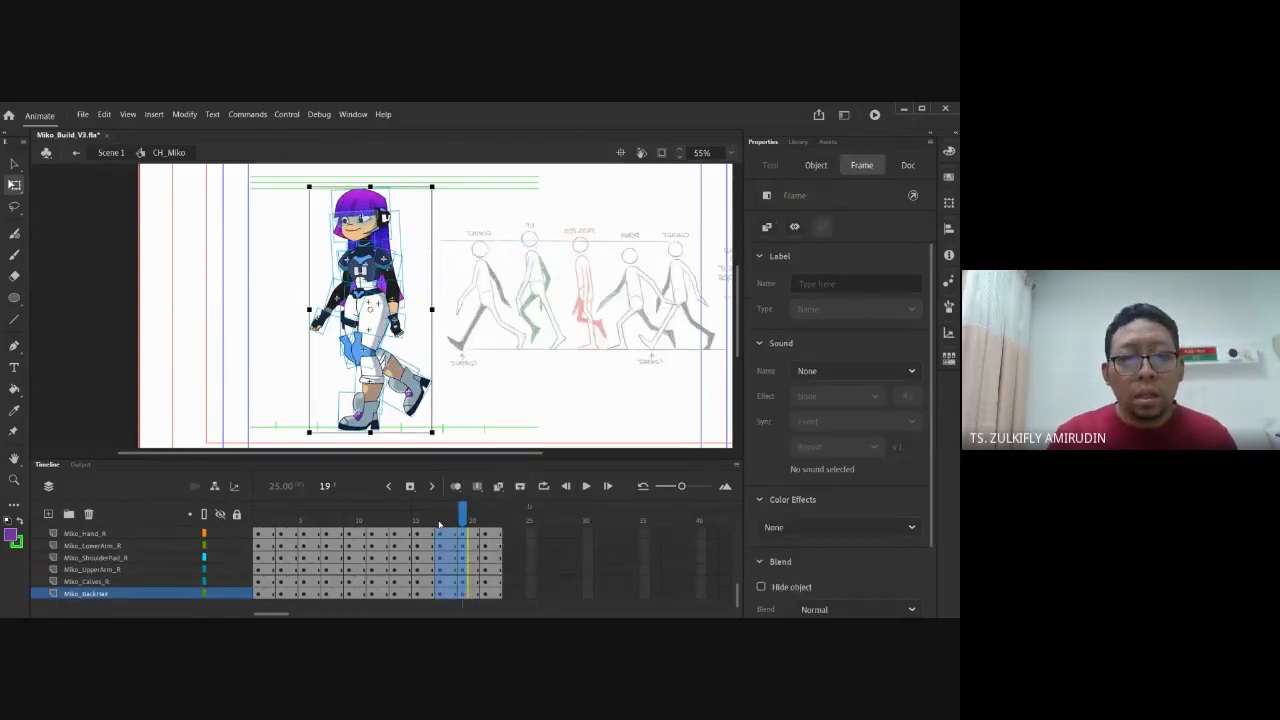
left_click(597, 545)
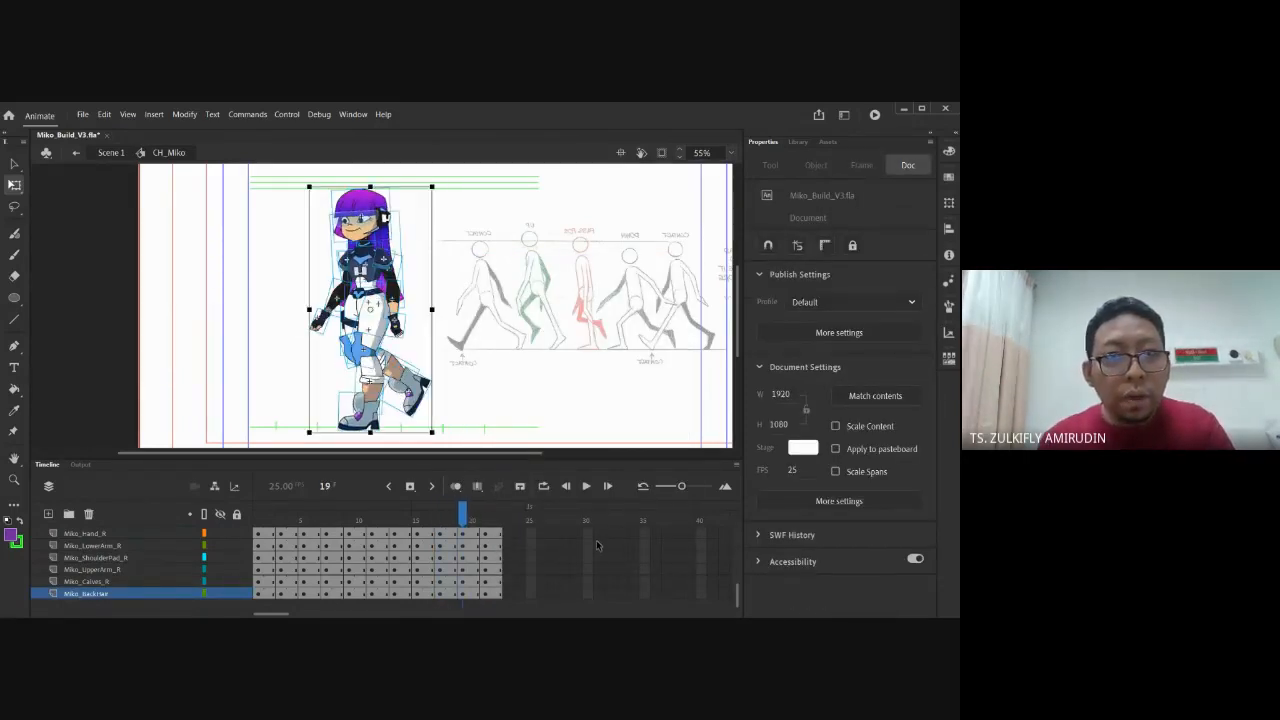
Flip between frame 19 and its neighbouring poses to check the new in-between pose
left_click(571, 414)
key("period")
key("period")
key("comma")
key("comma")
key("comma")
key("period")
key("period")
key("period")
key("comma")
key("comma")
key("comma")
key("period")
Adjust the left thigh on frame 19 with Free Transform and compare it with the neighbouring frames
left_click(368, 335)
left_click_drag(368, 333, 372, 364)
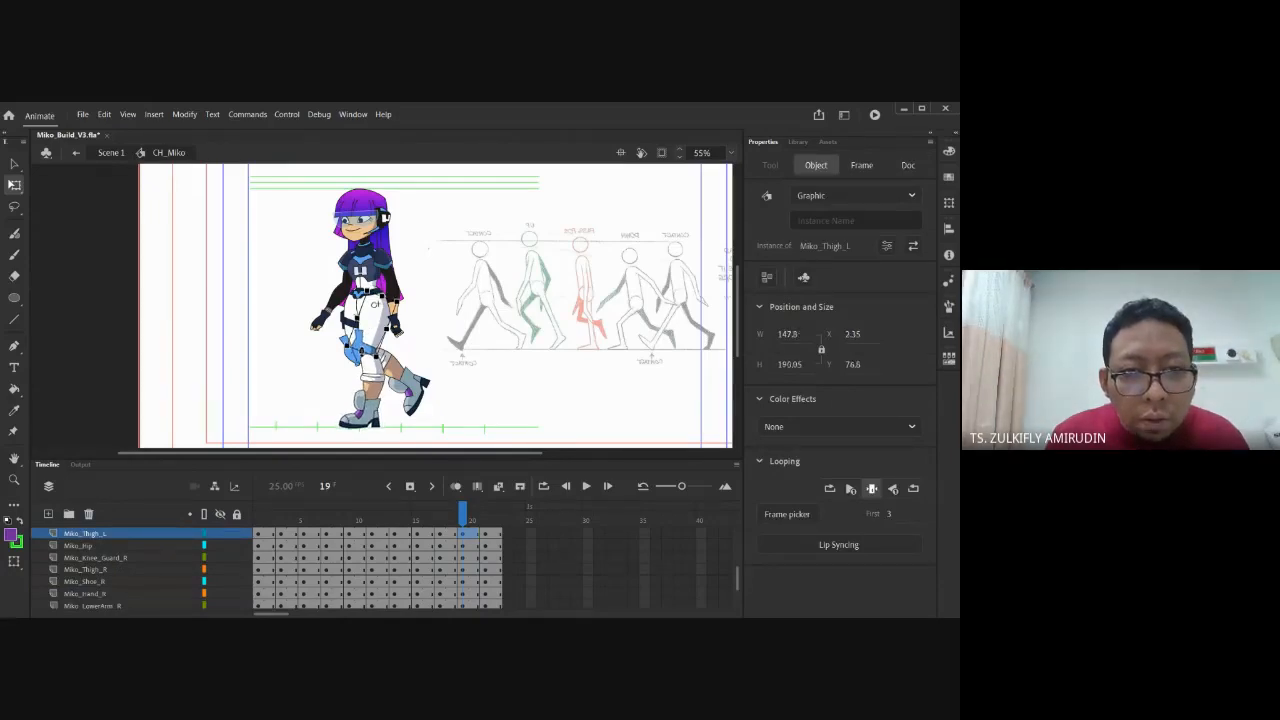
left_click(471, 394)
key("comma")
key("comma")
key("period")
key("period")
key("period")
key("period")
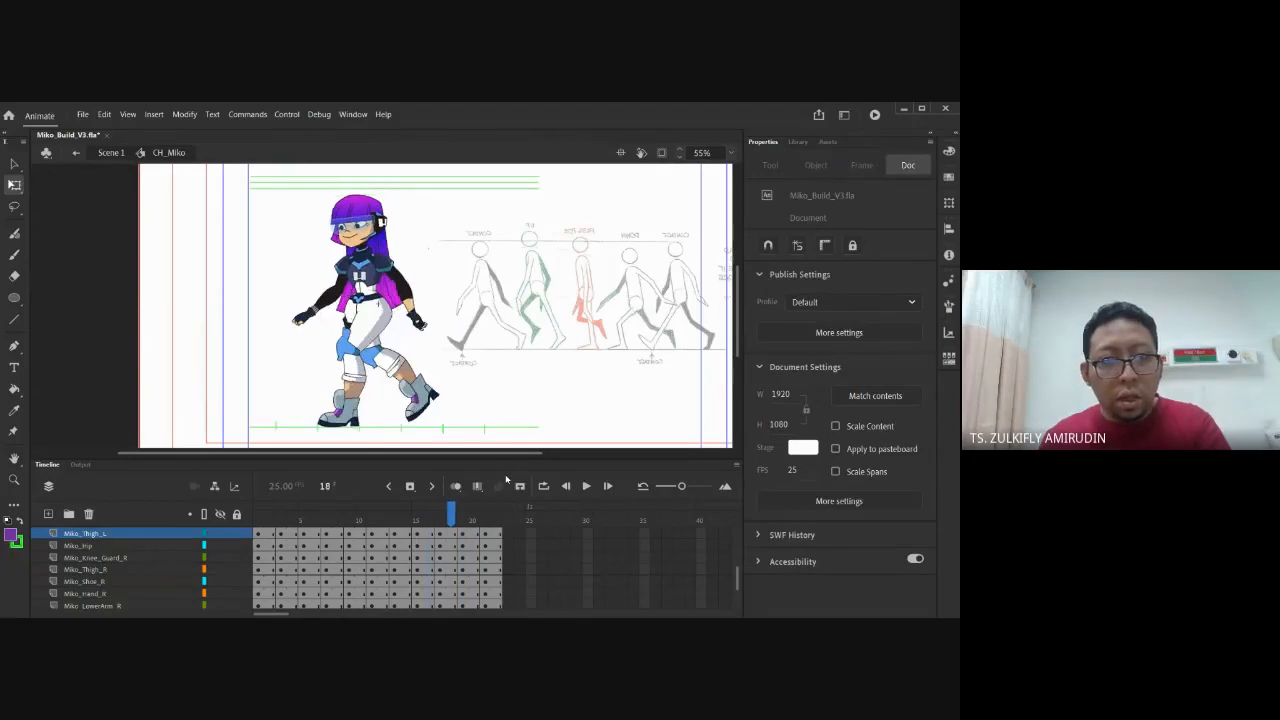
key("period")
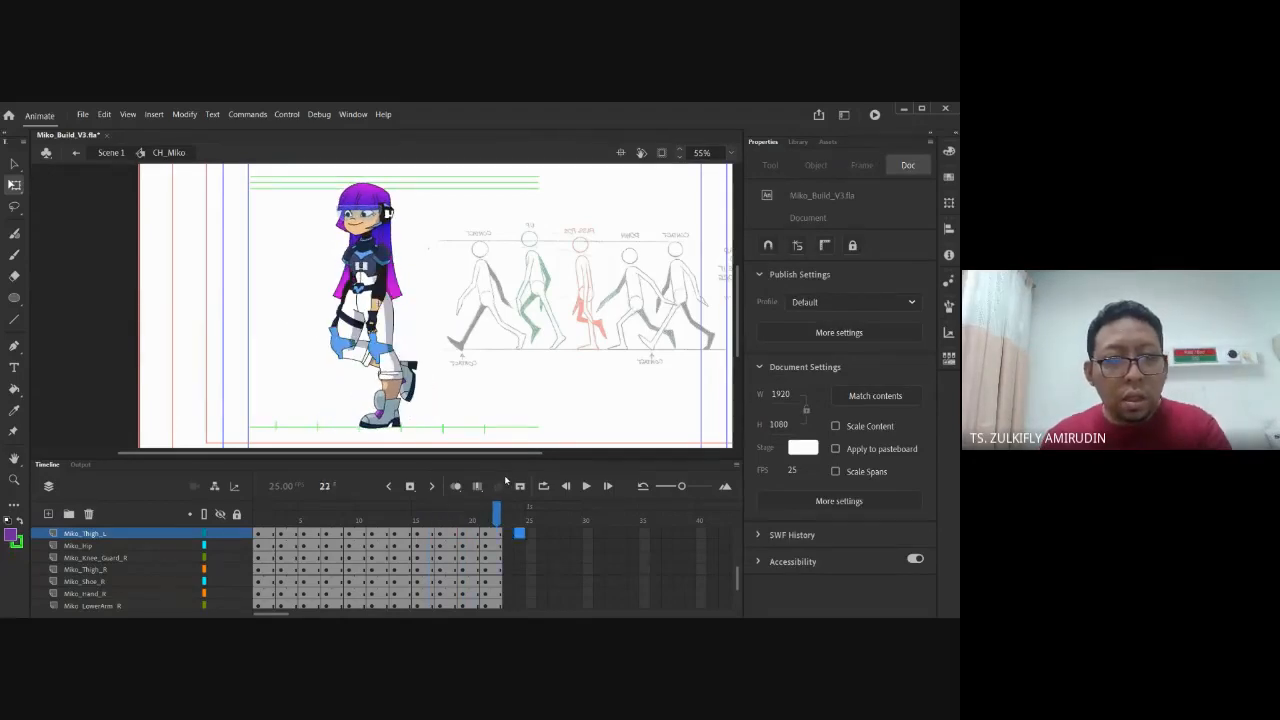
Play the walk cycle in a loop over frames 1 to 20 to review the motion
left_click_drag(445, 522, 237, 521)
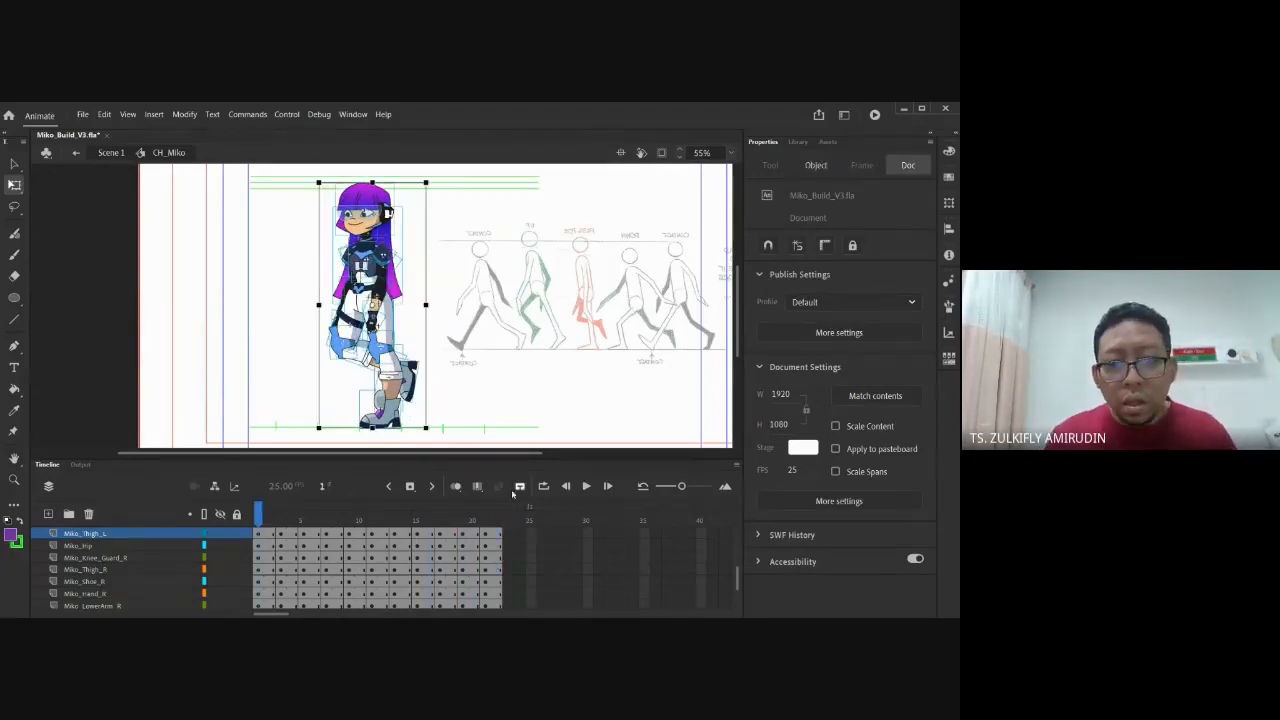
left_click(543, 486)
left_click_drag(435, 508, 478, 509)
left_click(586, 486)
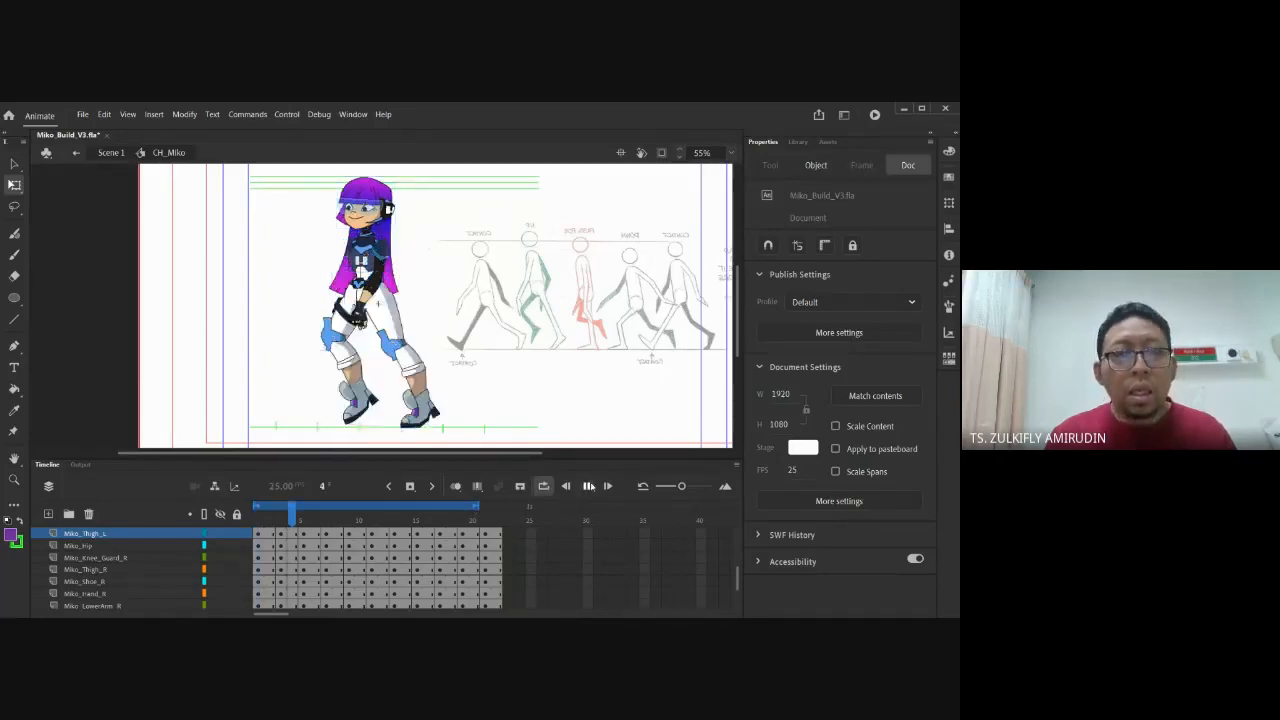
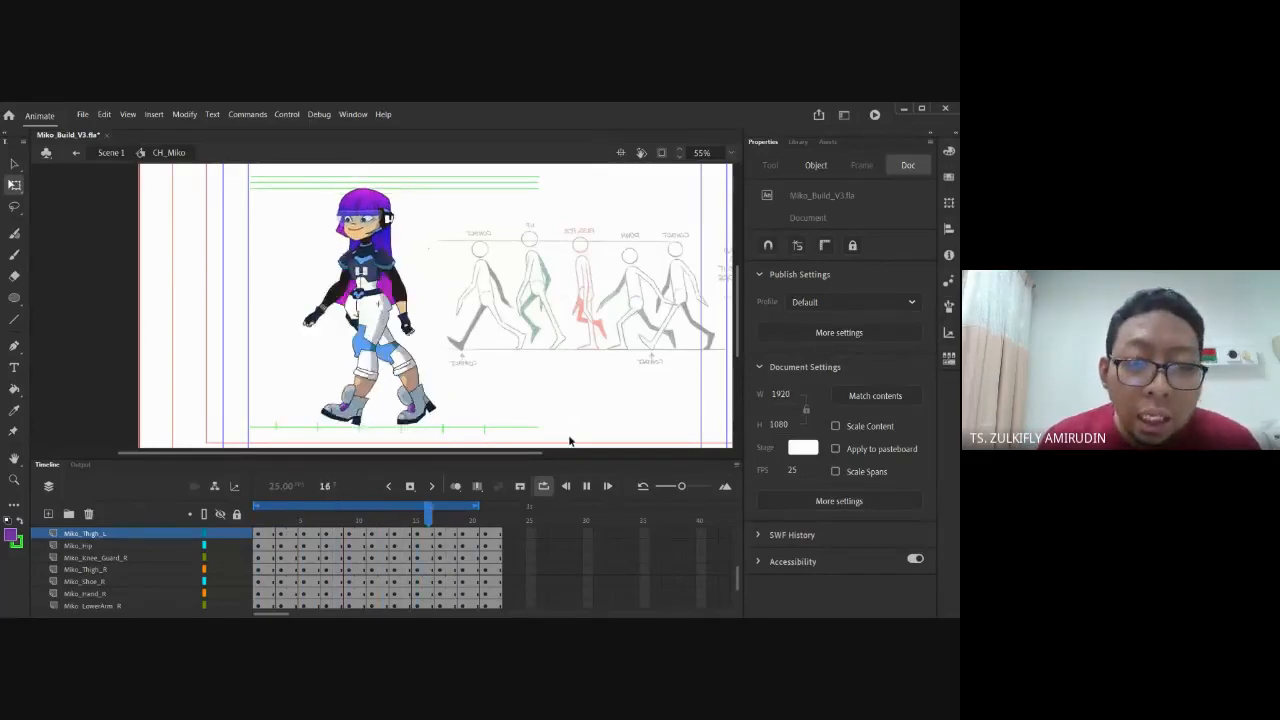
key("Return")
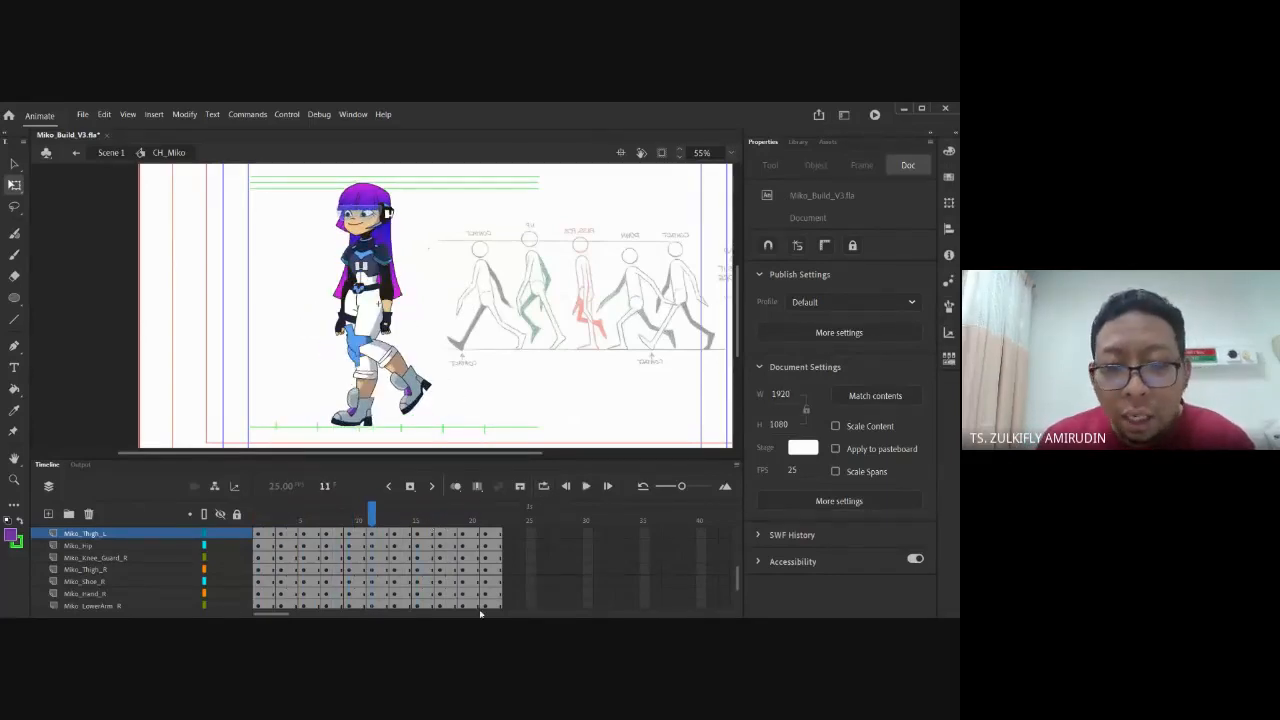
Step through the walk cycle frame by frame from frame 1 to frame 20 to review each pose
left_click_drag(375, 523, 250, 522)
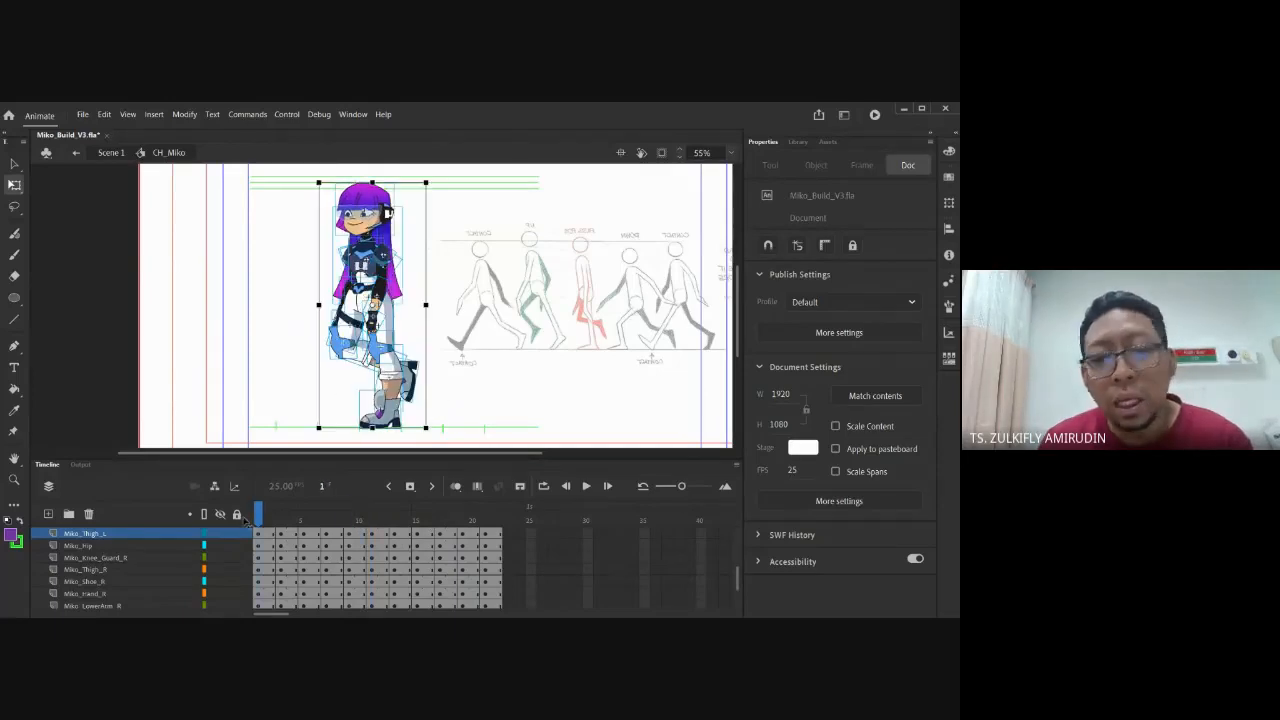
left_click_drag(382, 523, 245, 527)
key("period")
key("period")
key("period")
key("period")
key("period")
key("period")
key("period")
key("period")
key("period")
key("period")
key("period")
key("period")
key("period")
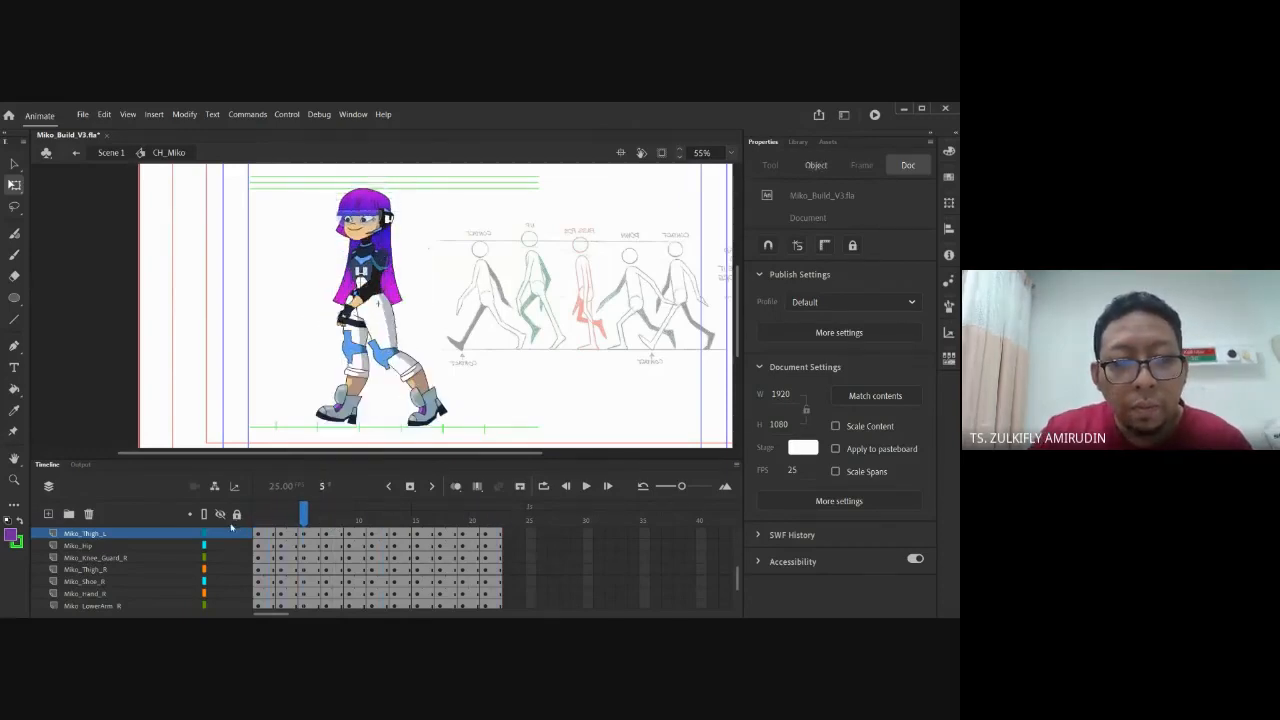
key("period")
key("period")
key("period")
key("period")
key("period")
key("period")
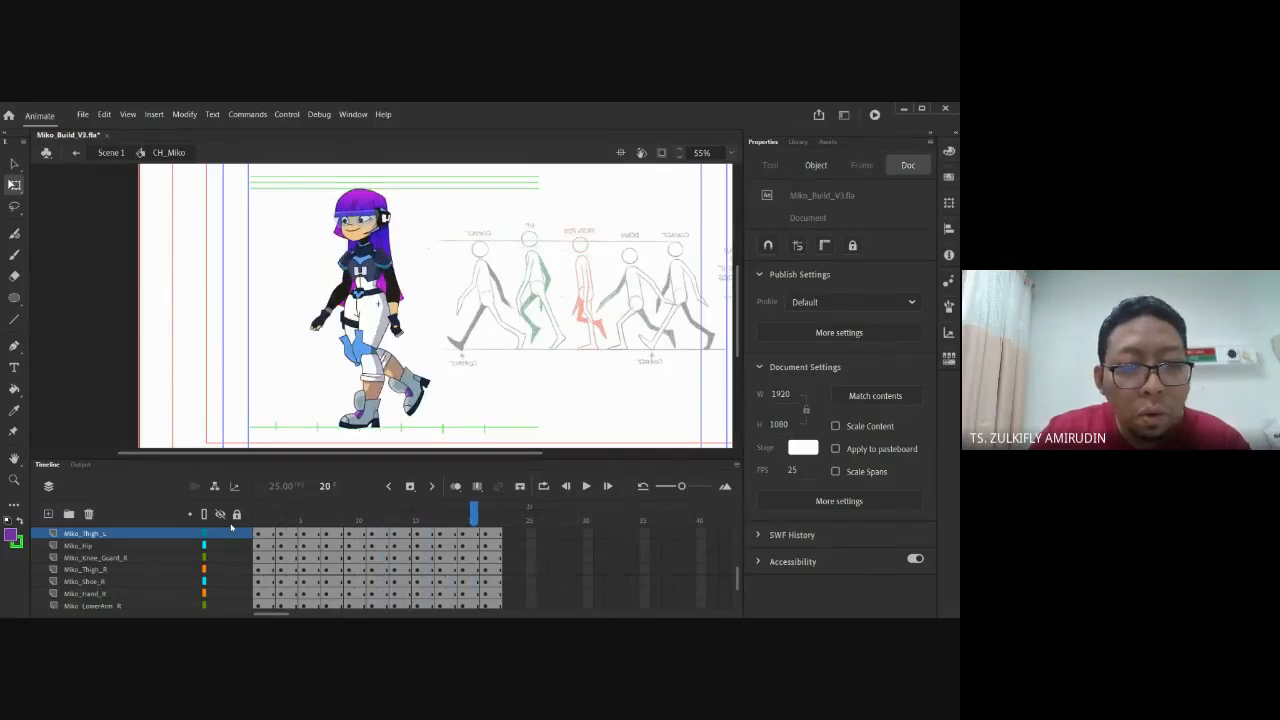
Compare the closing pose on frames 21 and 22 with the opening pose on frame 1
left_click(489, 521)
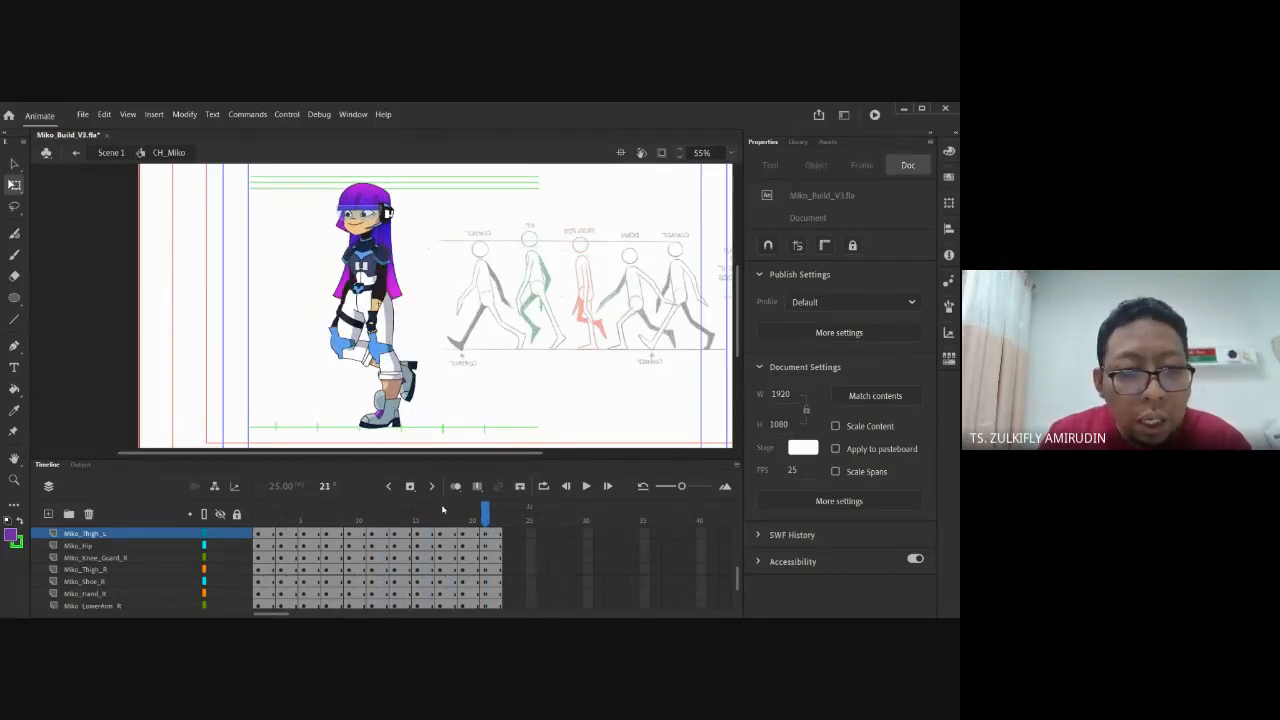
left_click(258, 521)
left_click(495, 519)
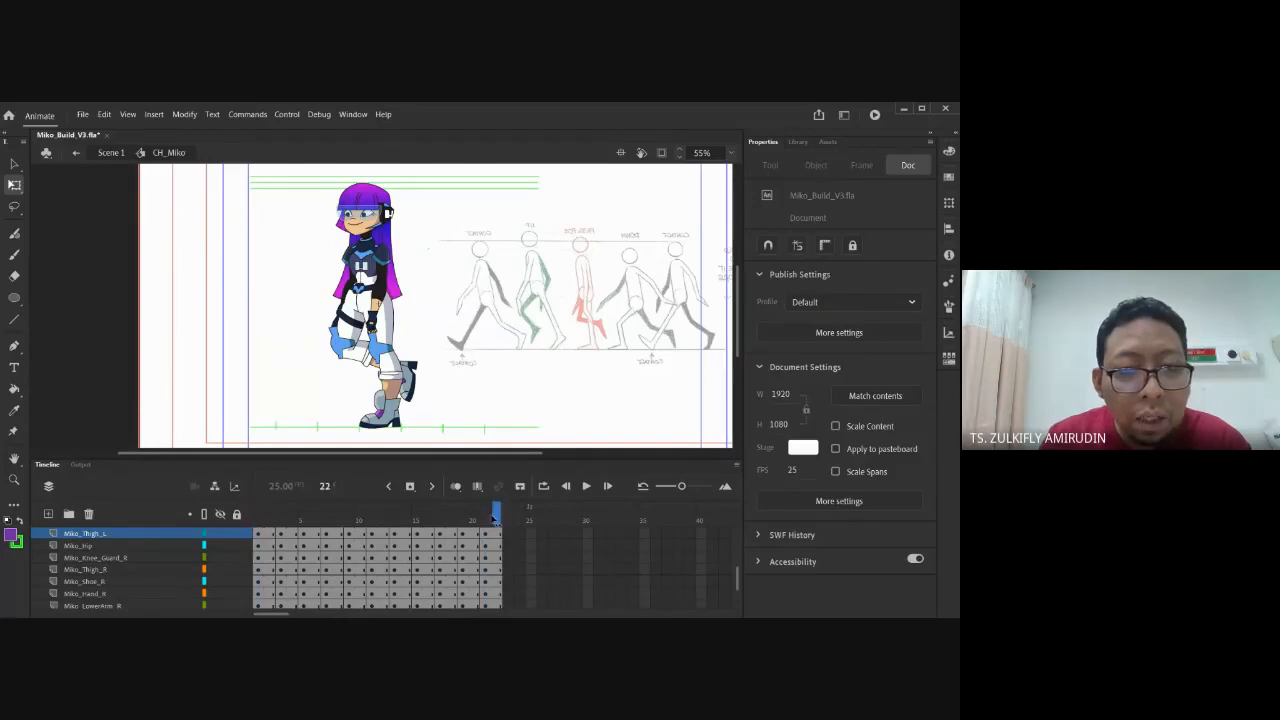
left_click(268, 515)
Step through the walk cycle from frame 2 to frame 13 and back again to check the poses
key("period")
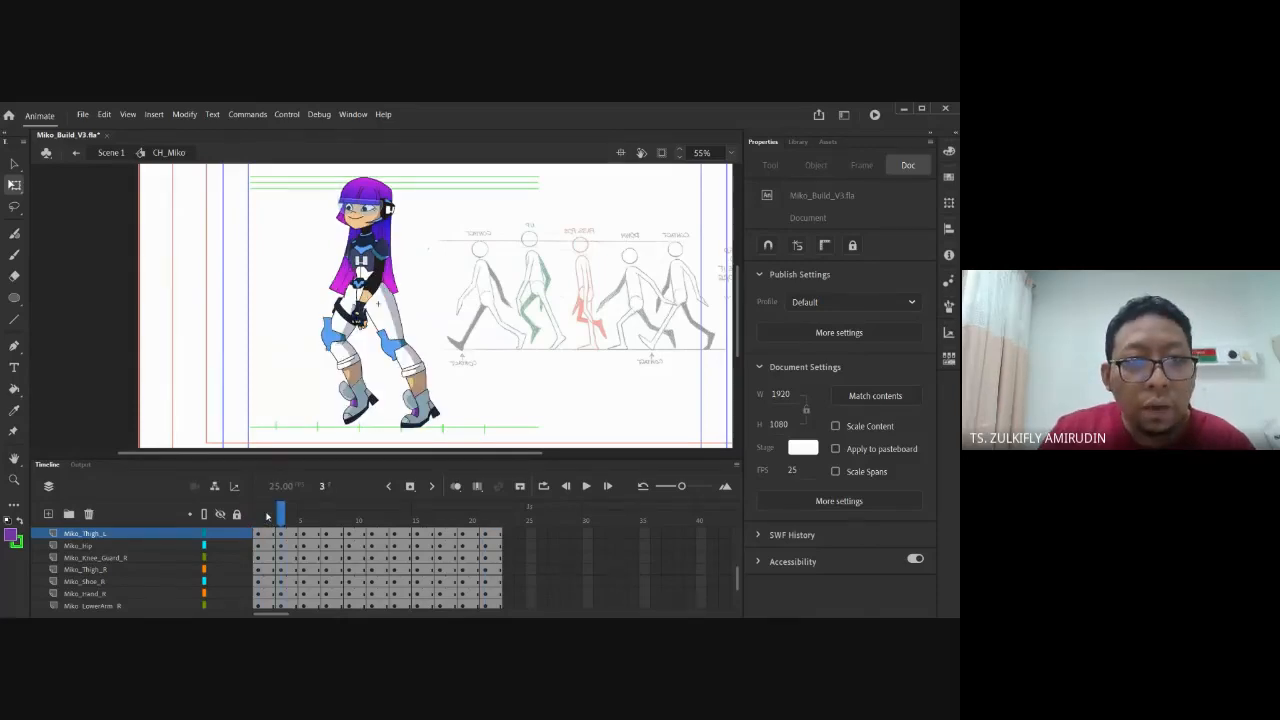
key("period")
key("period")
key("period")
key("period")
key("period")
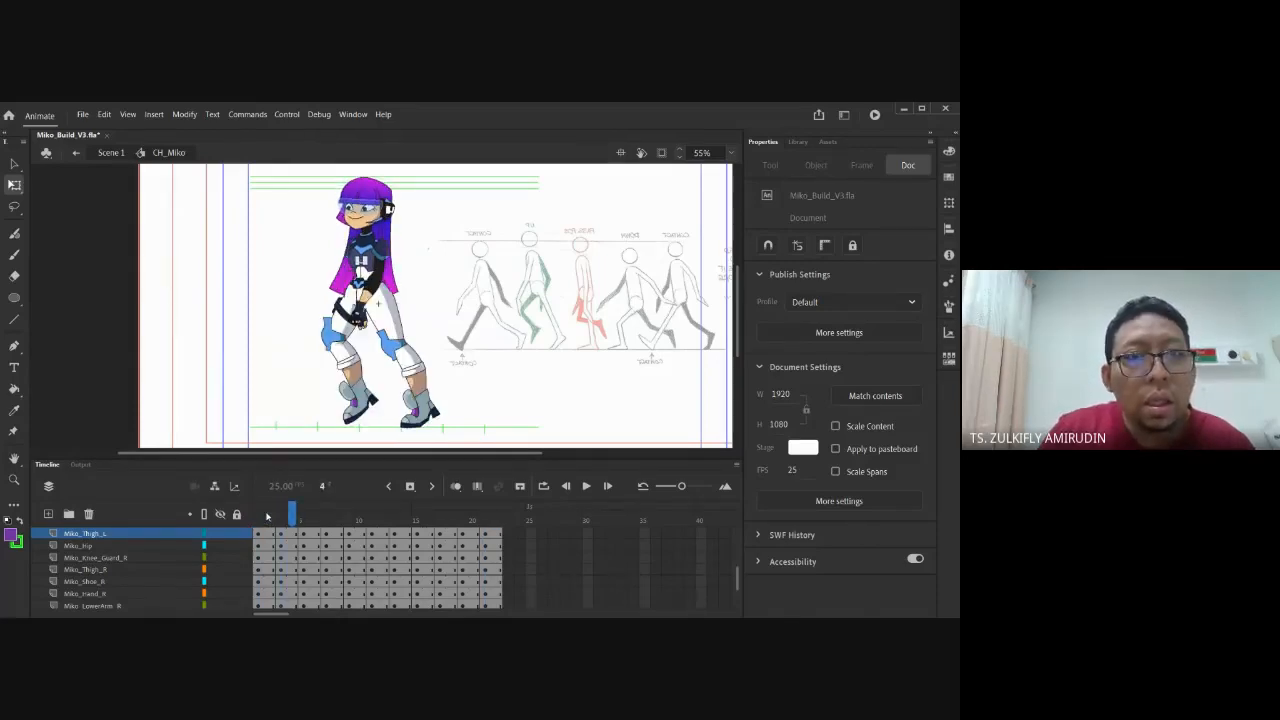
key("period")
key("period")
key("period")
key("period")
key("period")
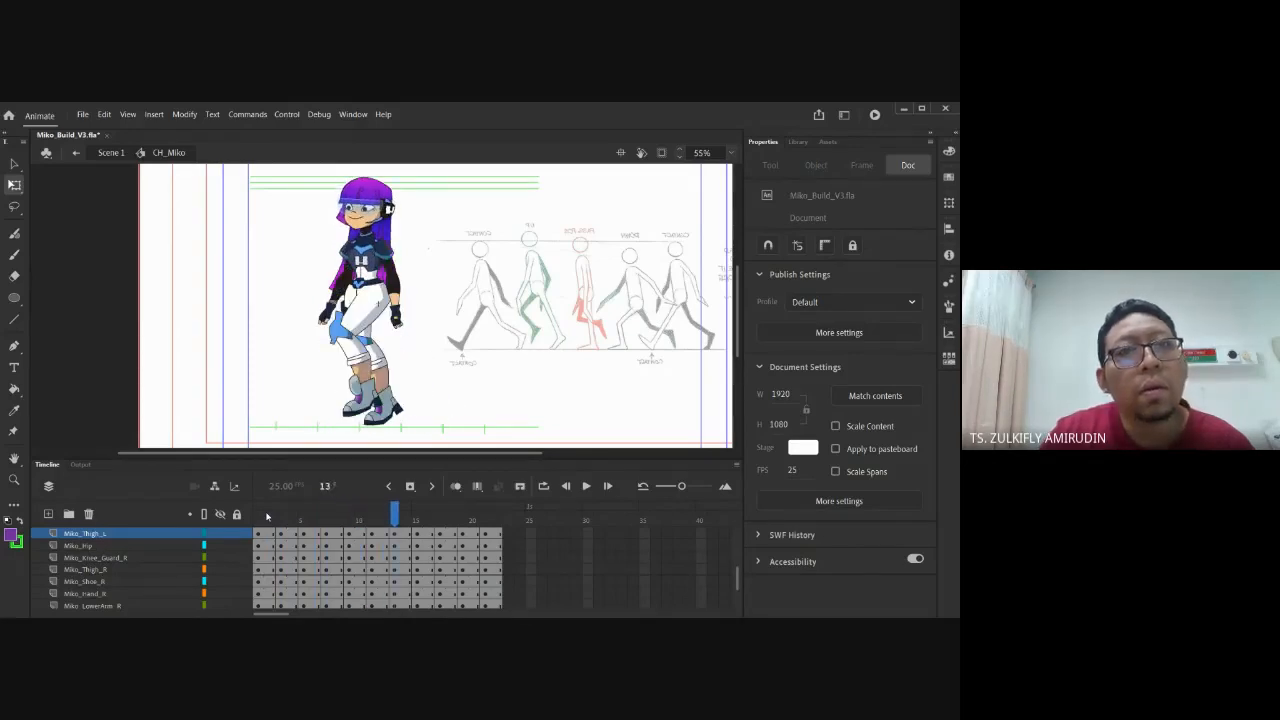
key("comma")
key("comma")
key("comma")
key("comma")
key("comma")
key("comma")
key("comma")
key("comma")
key("comma")
key("comma")
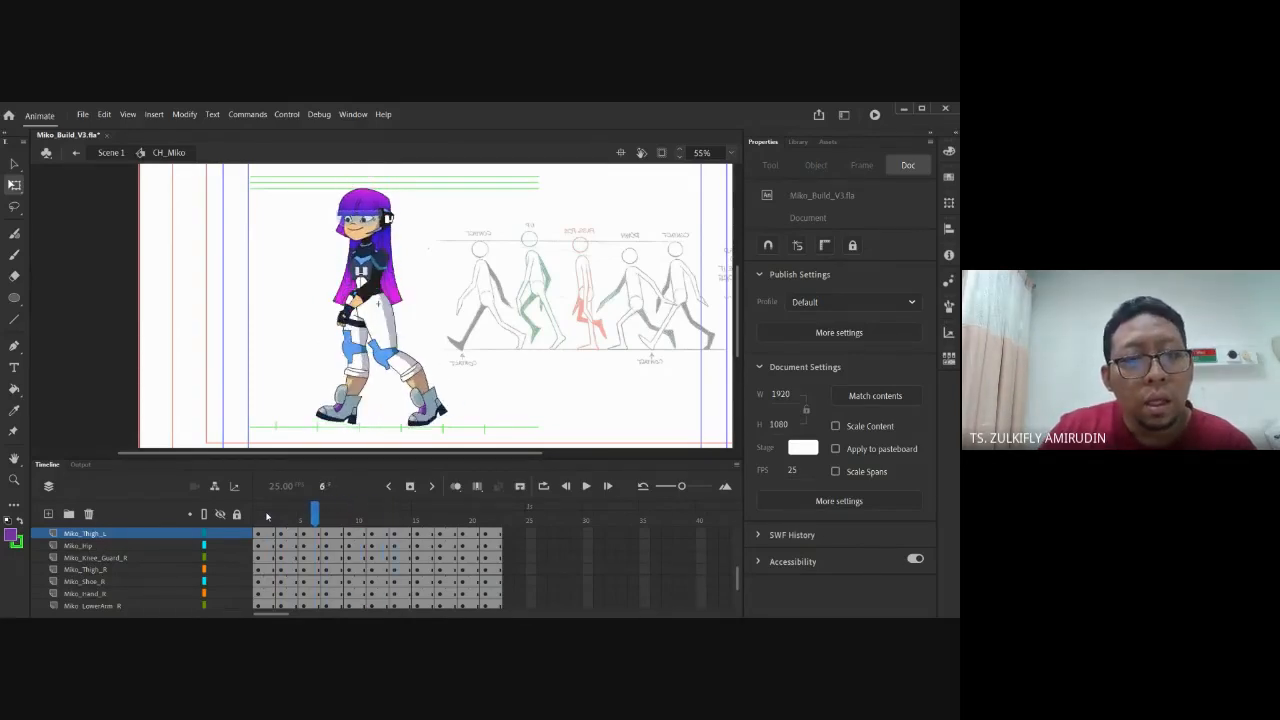
key("comma")
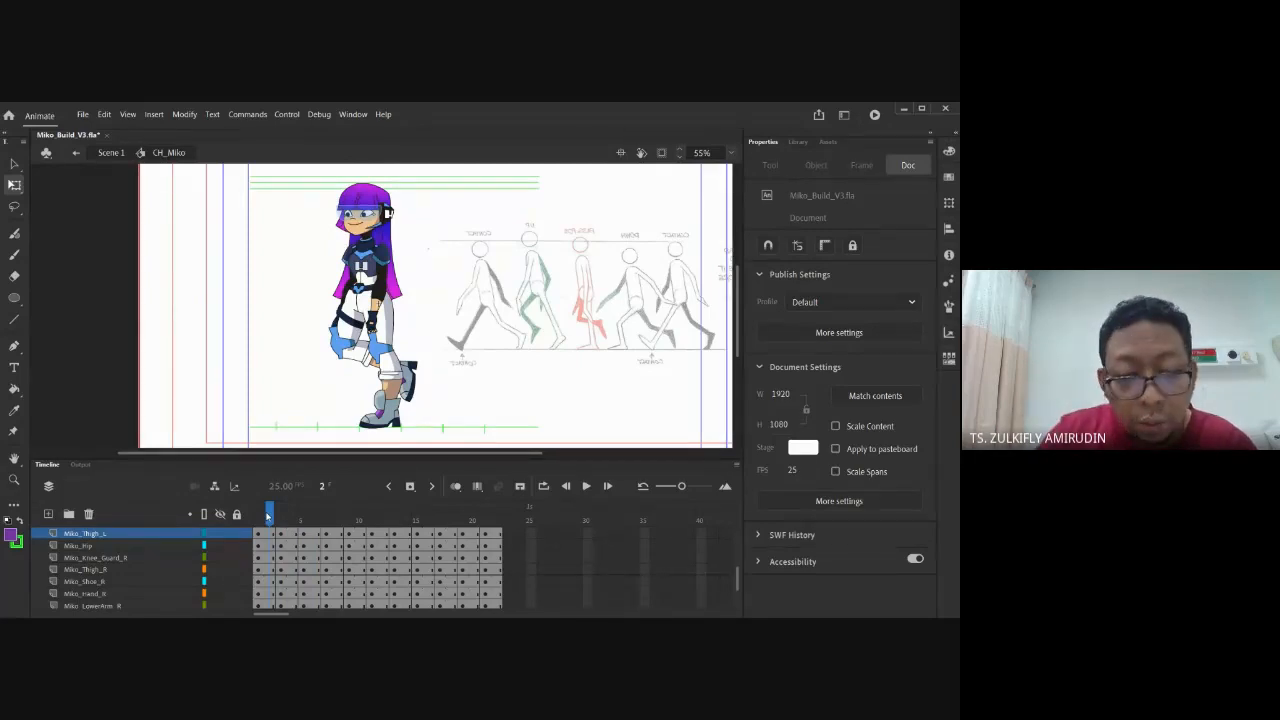
Flip back and forth between frames 2 and 5 to examine the change from the opening pose to the following ones
key("period")
key("comma")
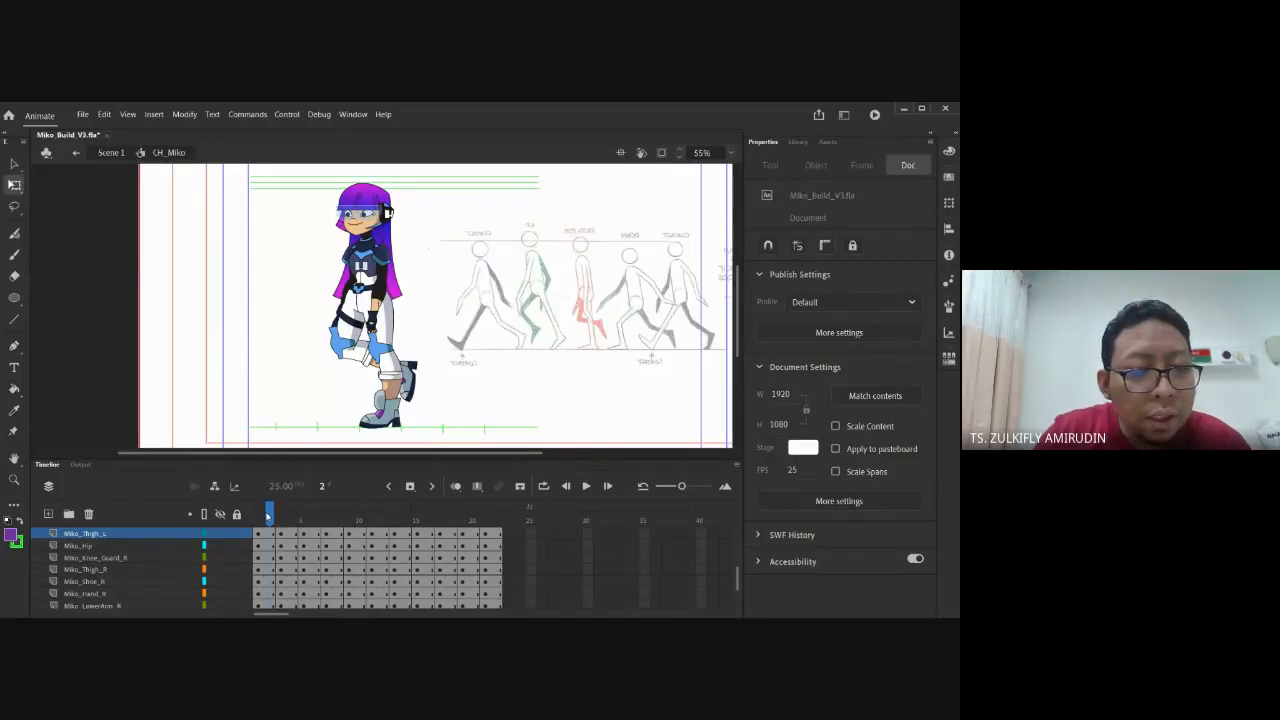
key("period")
key("comma")
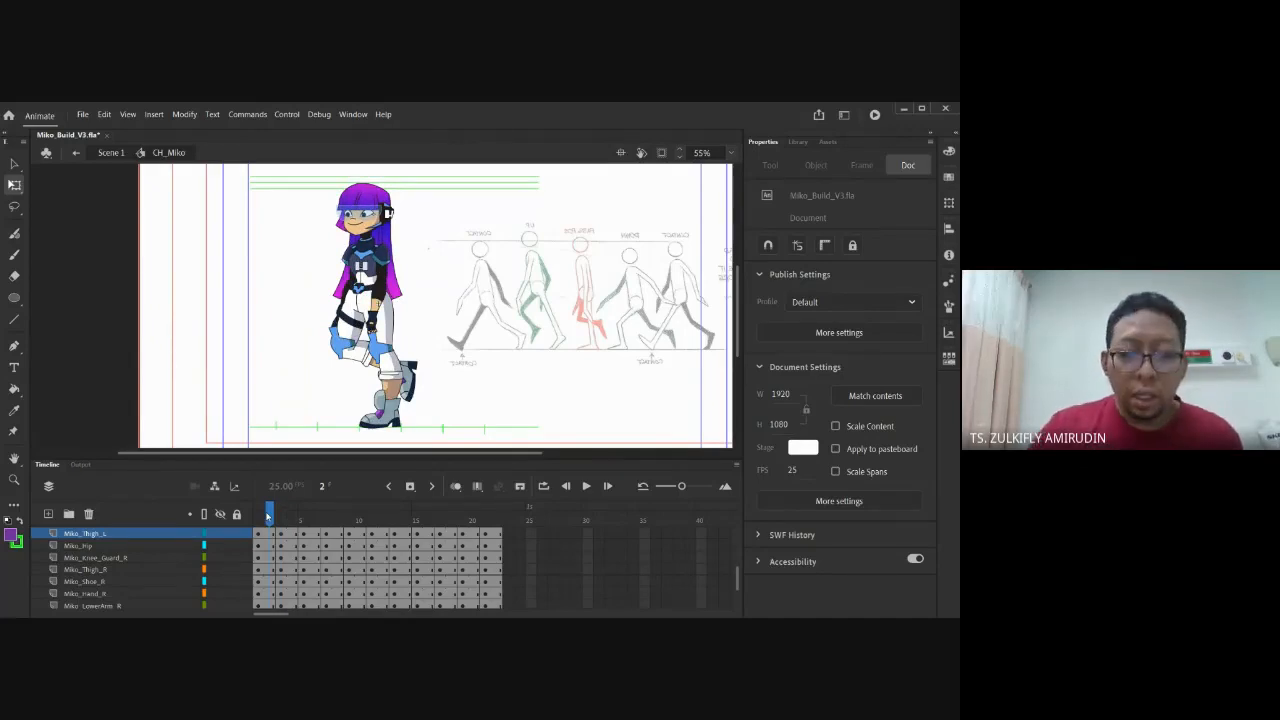
key("period")
key("period")
key("period")
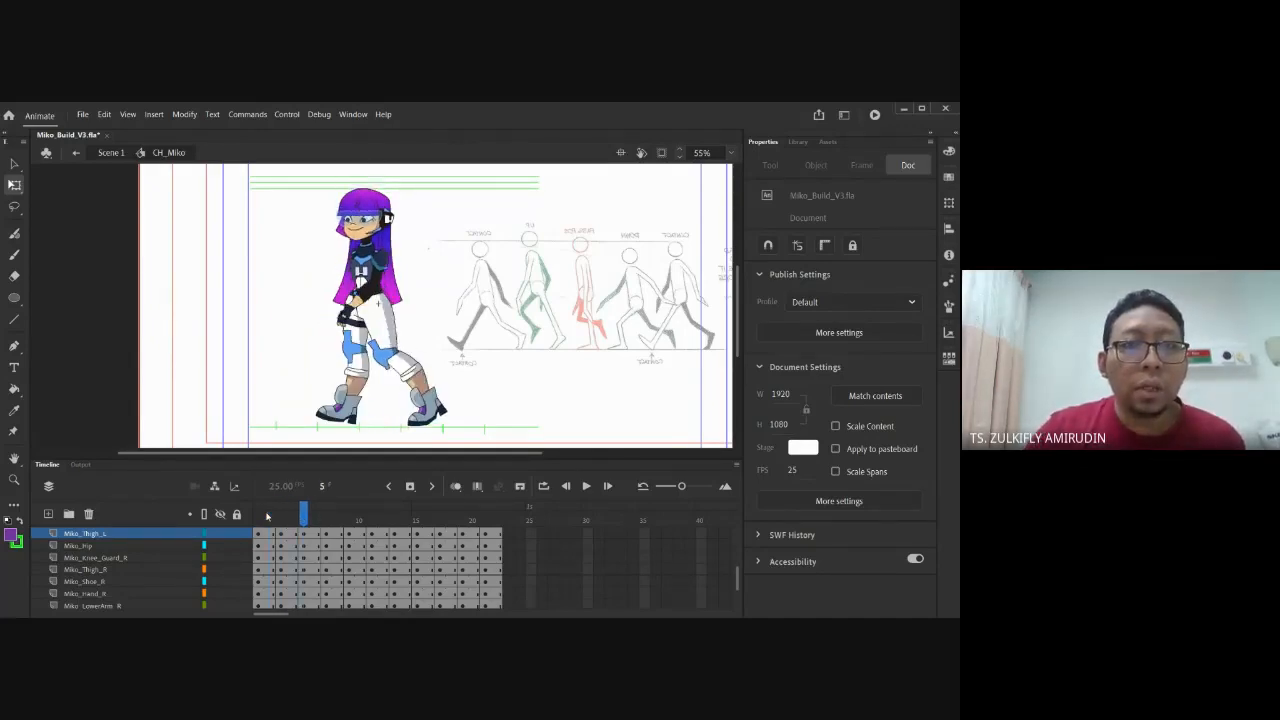
key("comma")
key("comma")
key("period")
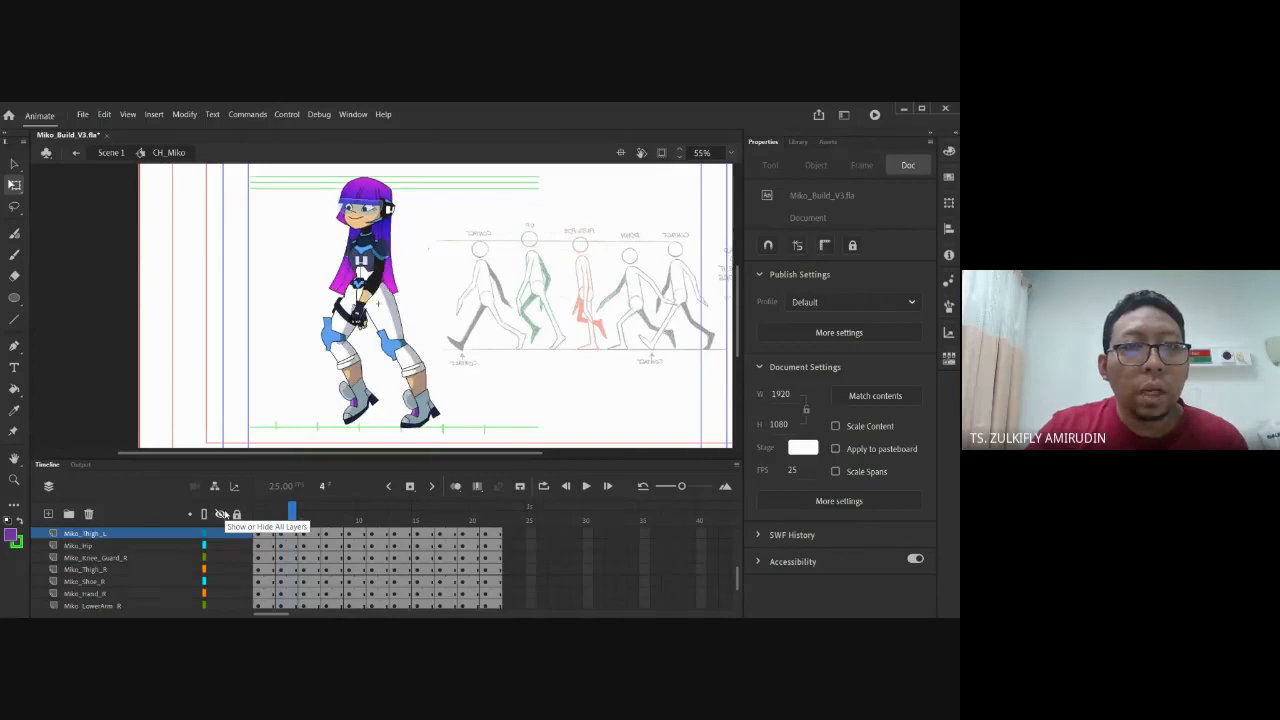
key("comma")
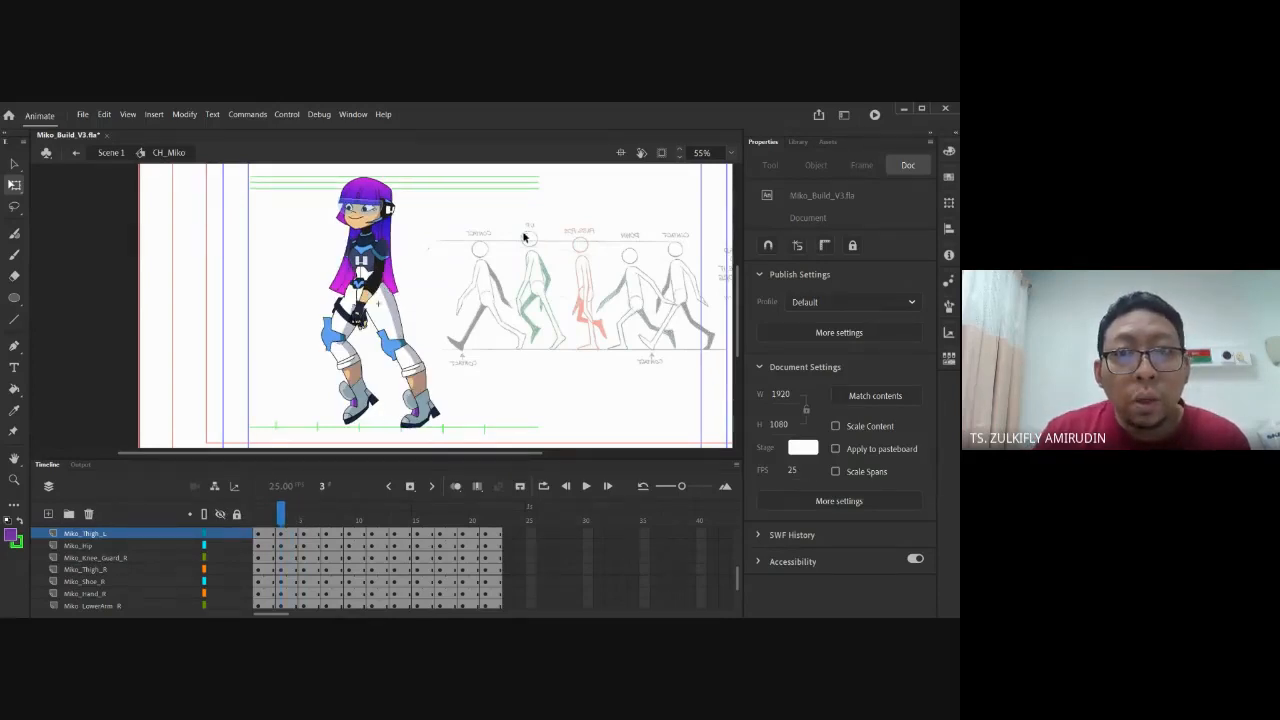
left_click(304, 520)
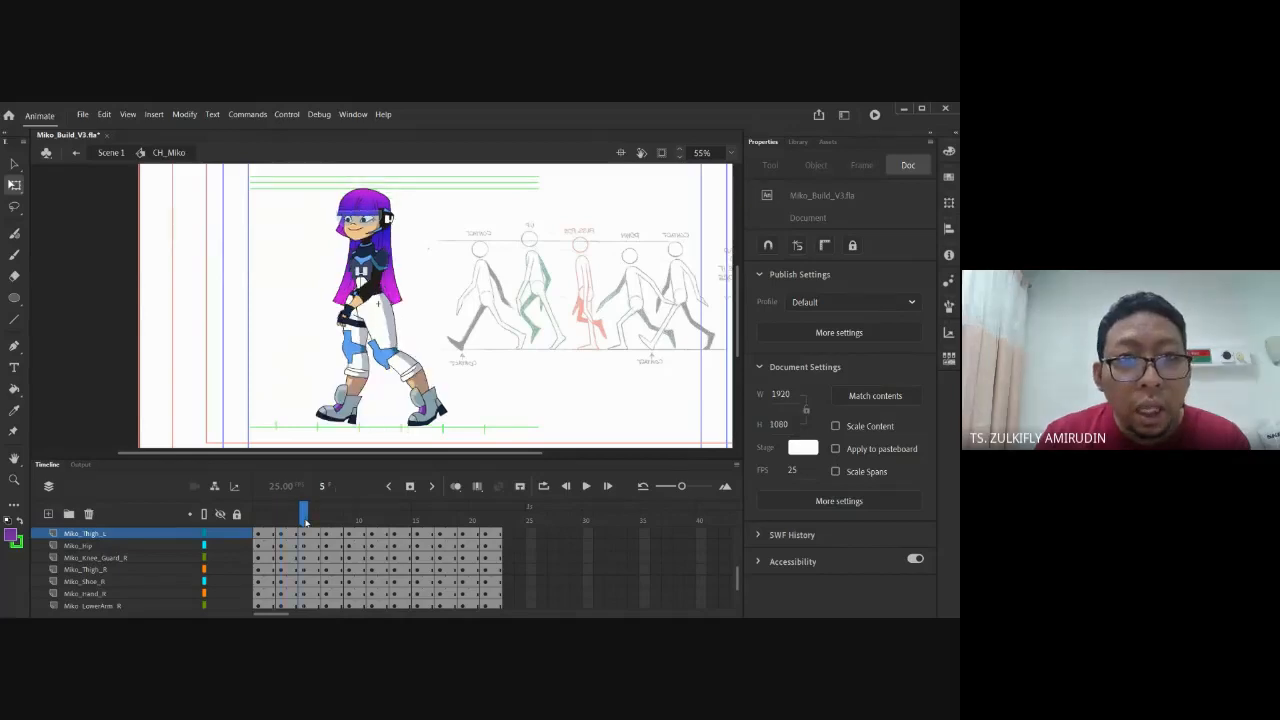
mouse_move(305, 521)
left_mouse_down()
mouse_move(293, 521)
mouse_move(307, 521)
left_mouse_up()
left_click_drag(311, 522, 285, 553)
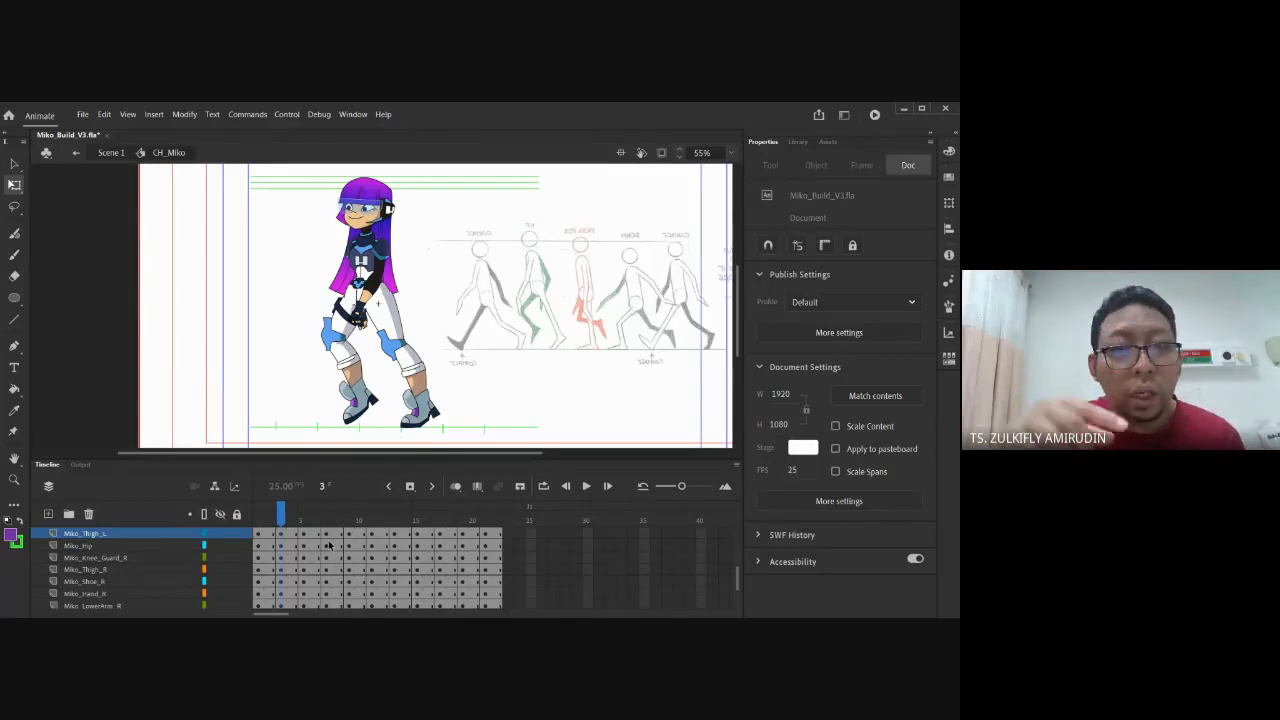
mouse_move(277, 525)
left_mouse_down()
mouse_move(259, 522)
mouse_move(284, 528)
left_mouse_up()
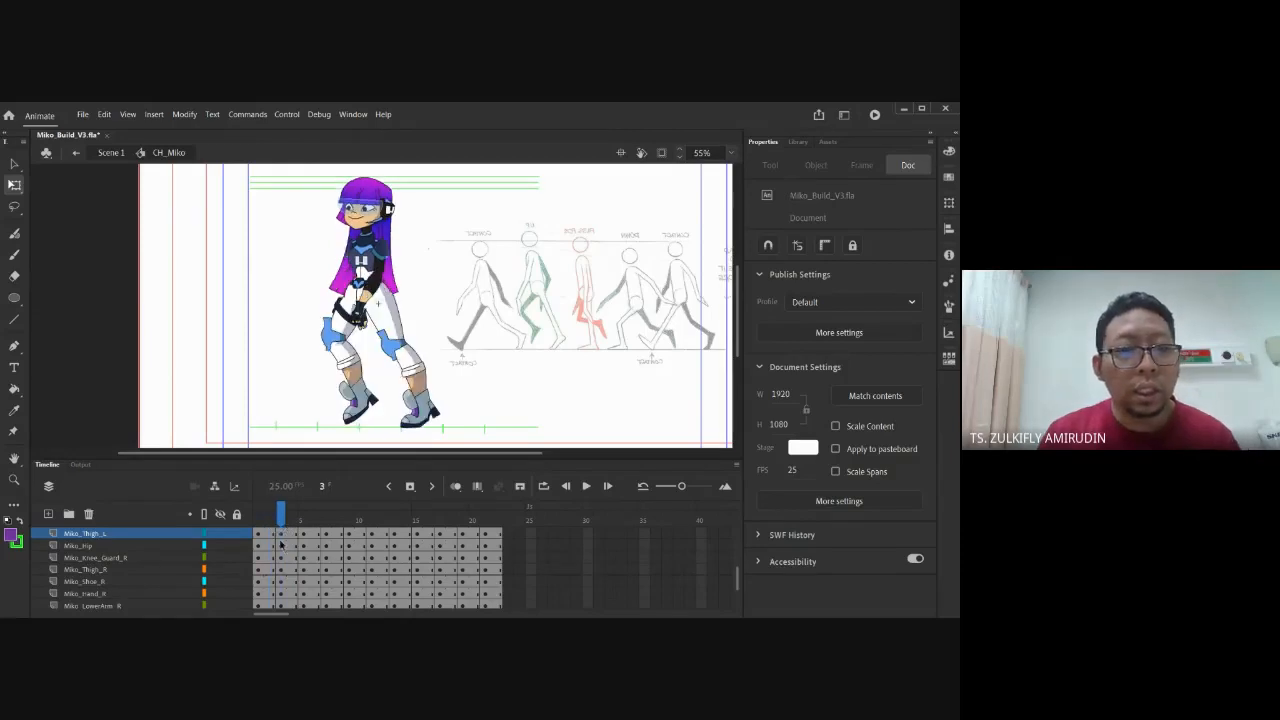
Extend the opening pose at frame 1 by two frames on all character layers
scroll(281, 545, "up", 3)
left_click(262, 541)
scroll(260, 570, "down", 3)
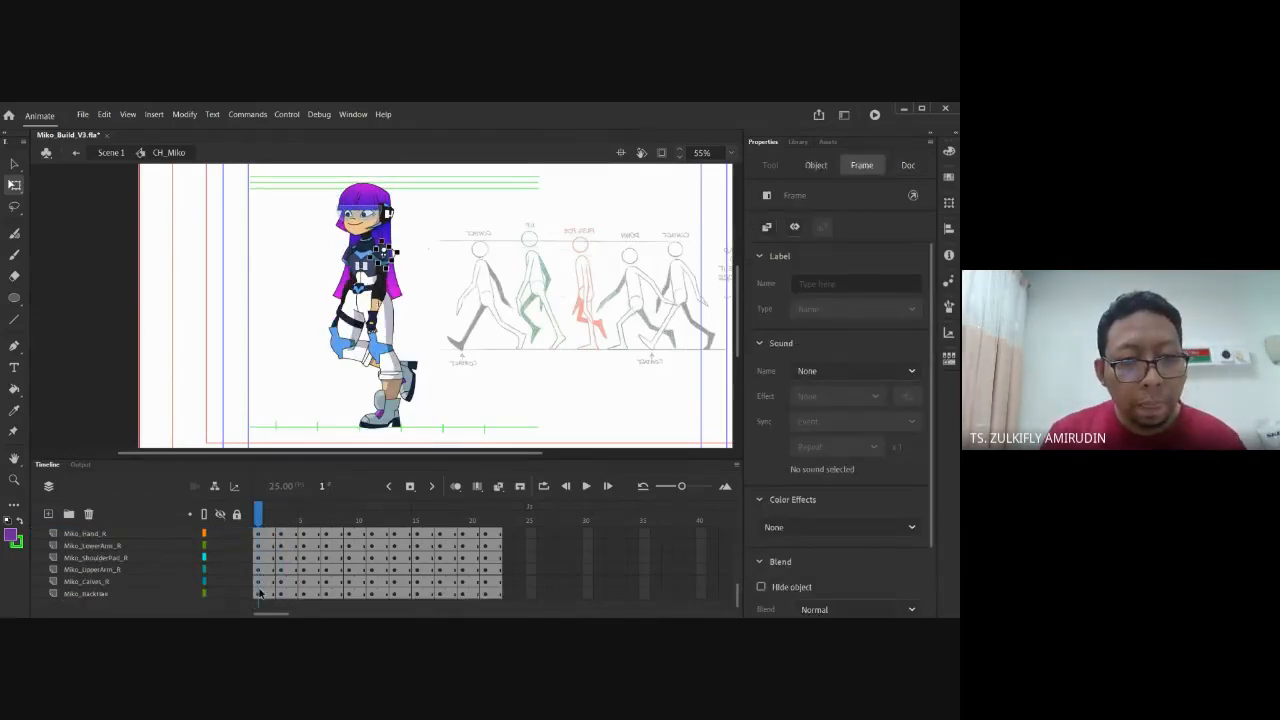
left_click(260, 593)
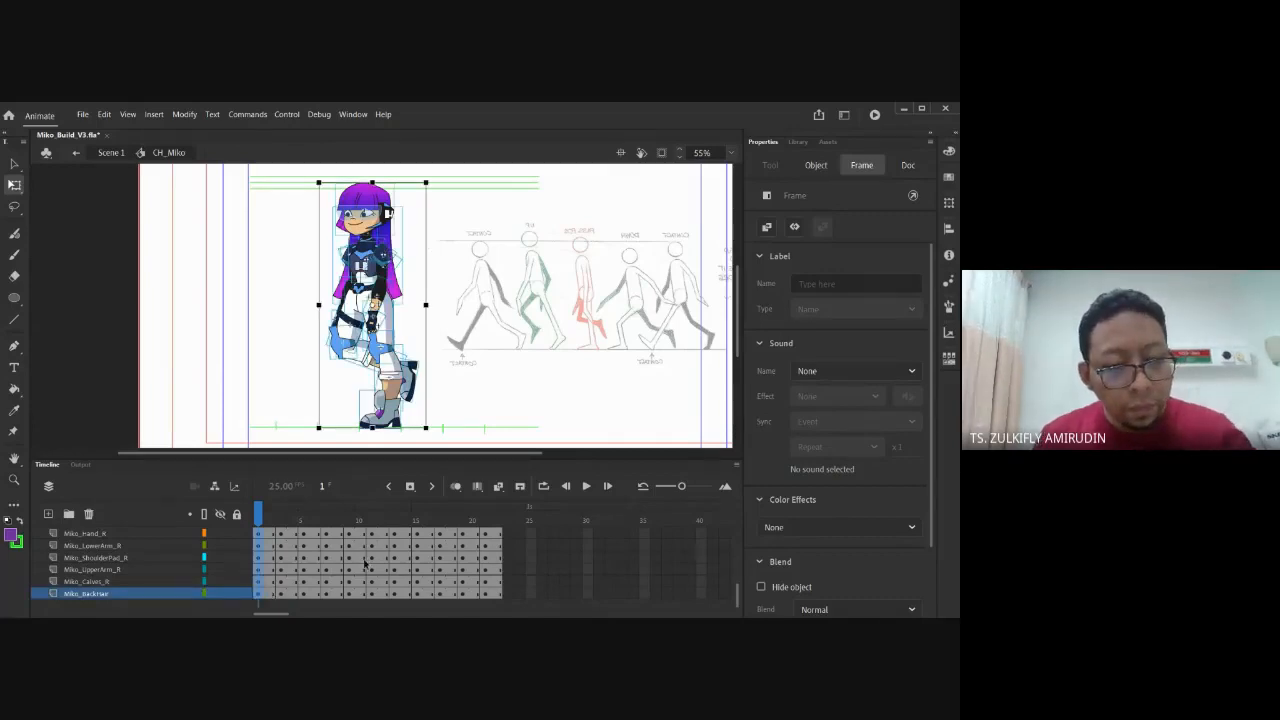
key("F5")
key("F5")
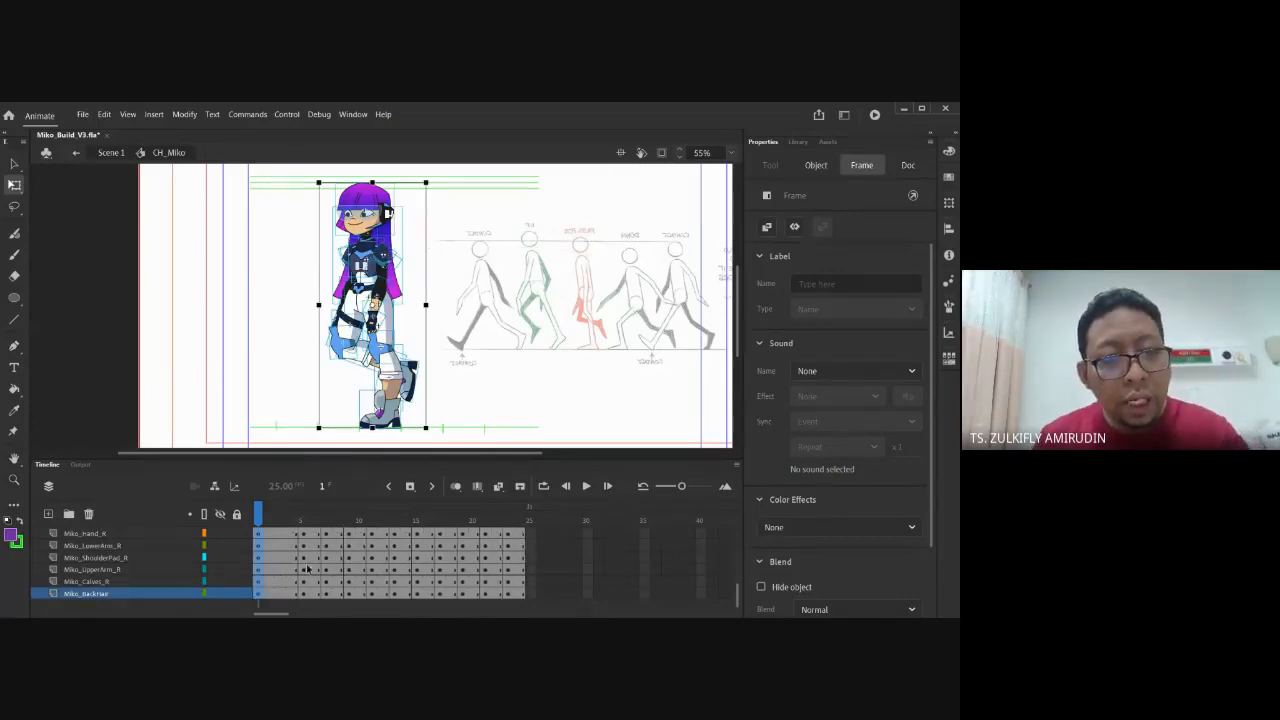
Create a classic tween from frame 1 to the keyframe at frame 5 on all layers and scrub through it
scroll(275, 575, "up", 3)
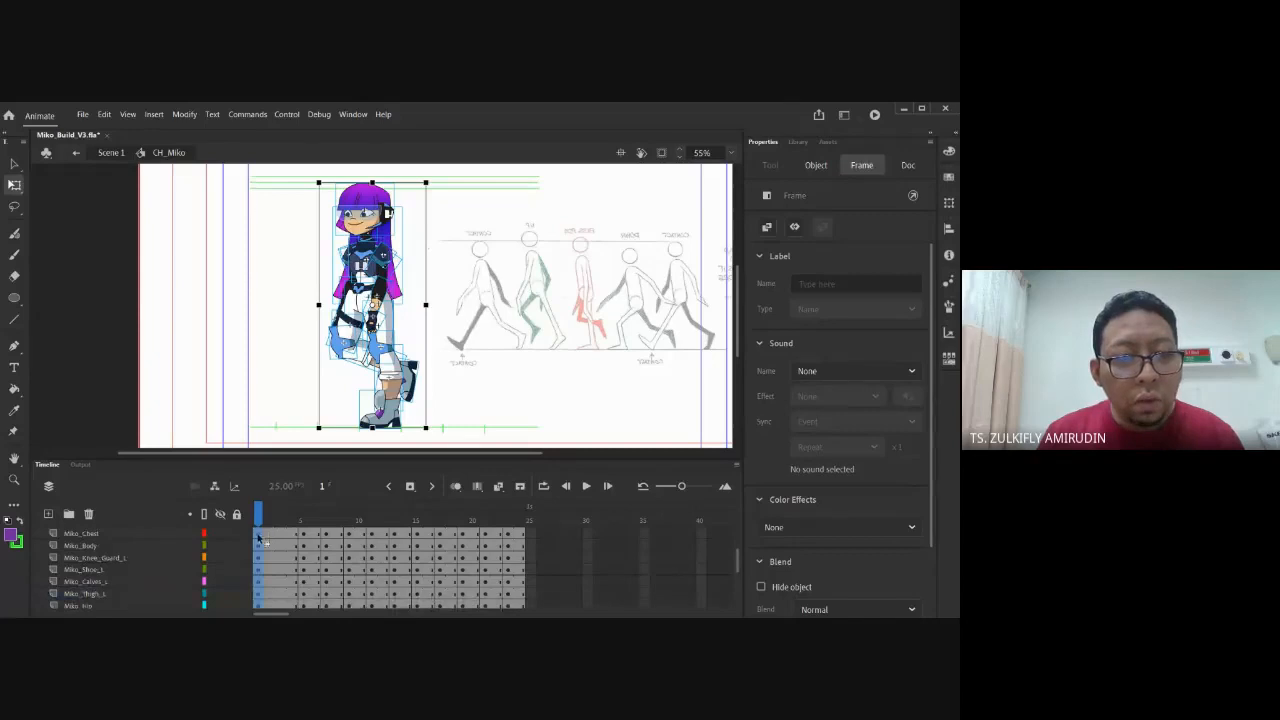
right_click(258, 537)
left_click(315, 214)
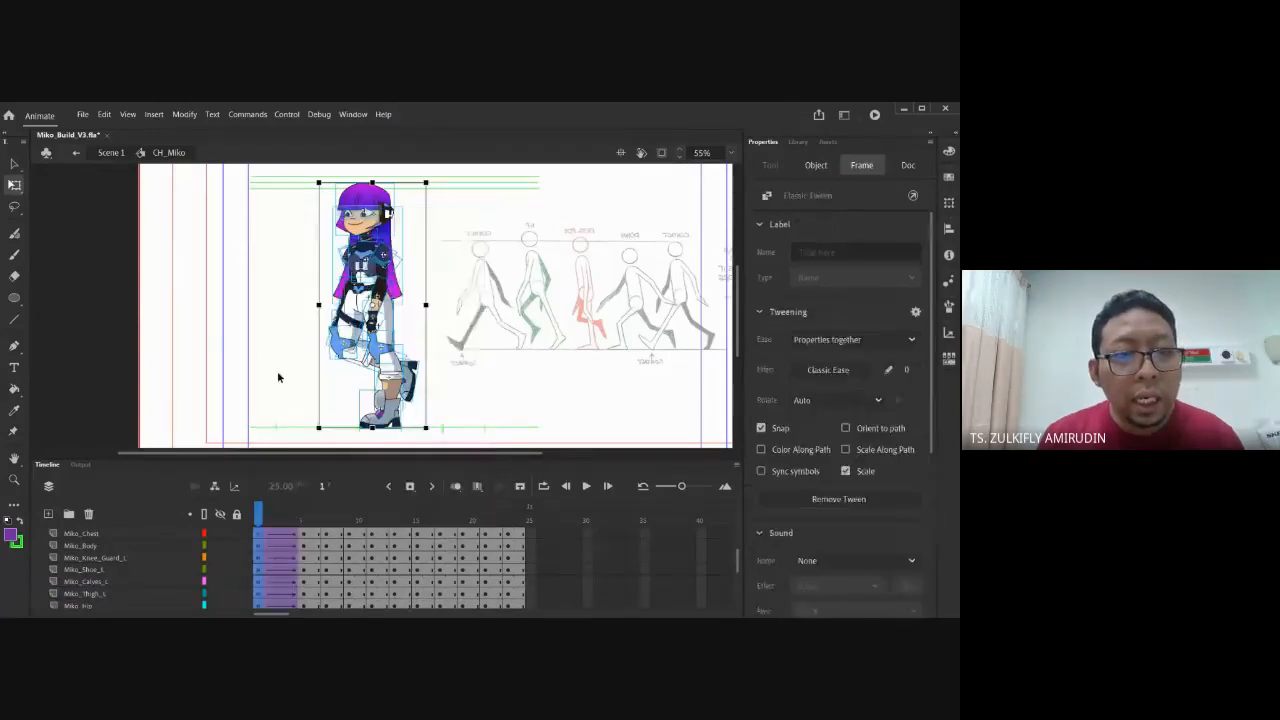
left_click_drag(266, 524, 302, 511)
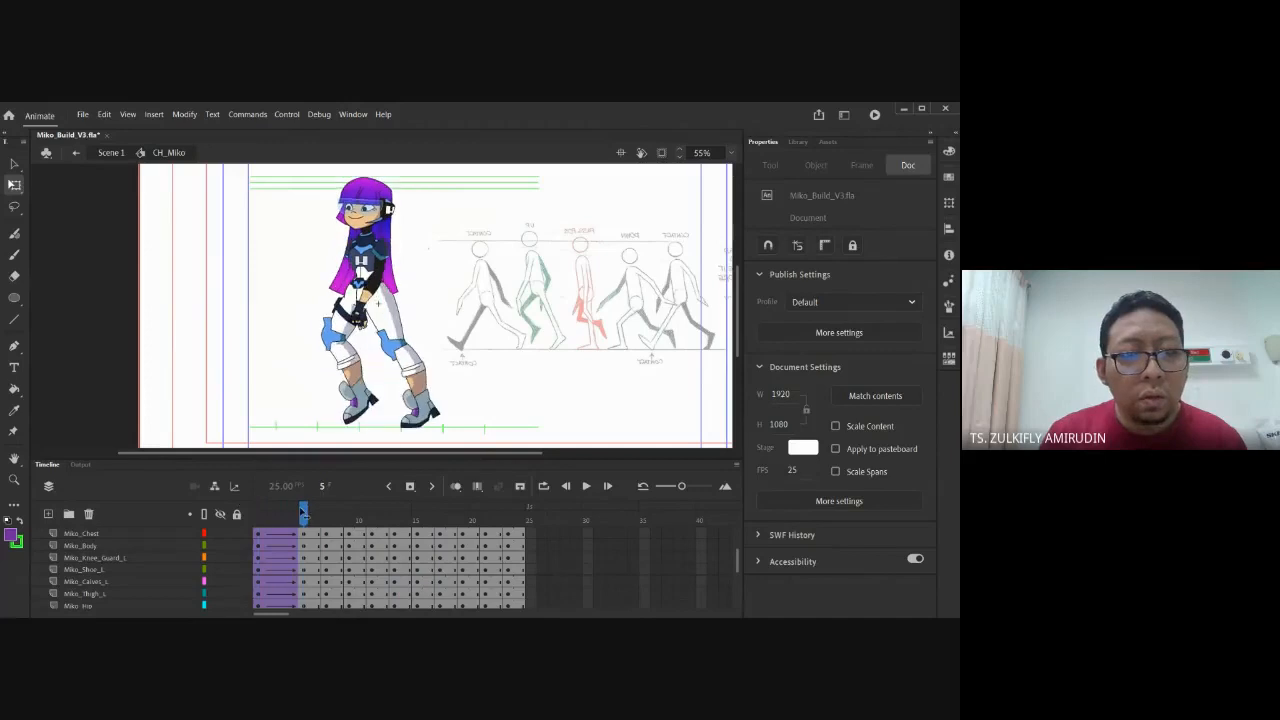
Locate the matching opposite-leg pose at frame 13 and extend it by two frames on all character layers
left_click(395, 522)
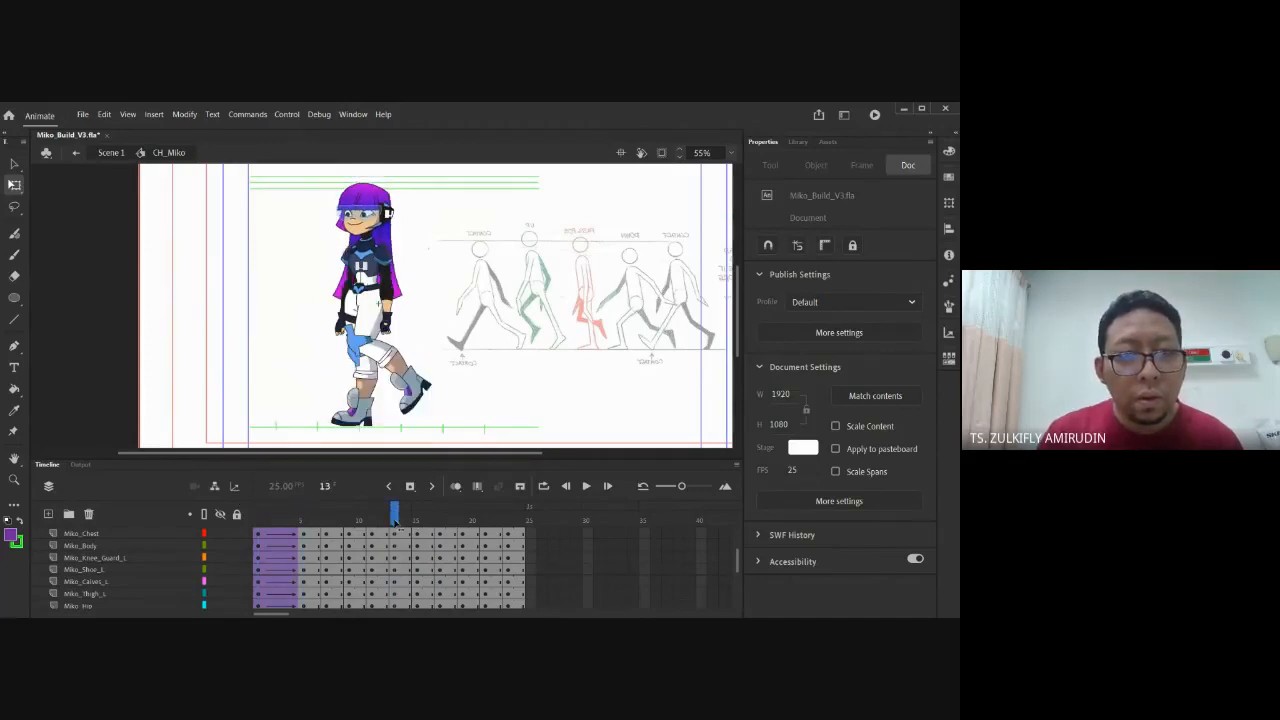
left_click(256, 521)
left_click(387, 521)
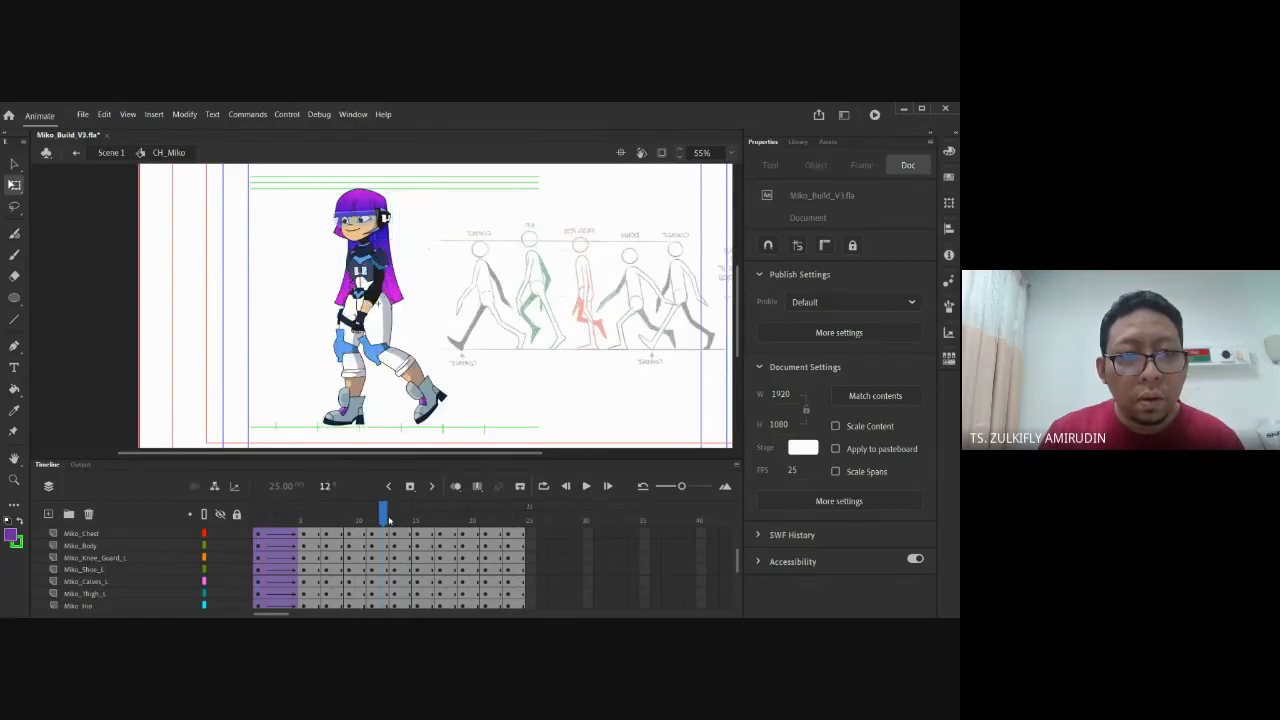
left_click(399, 522)
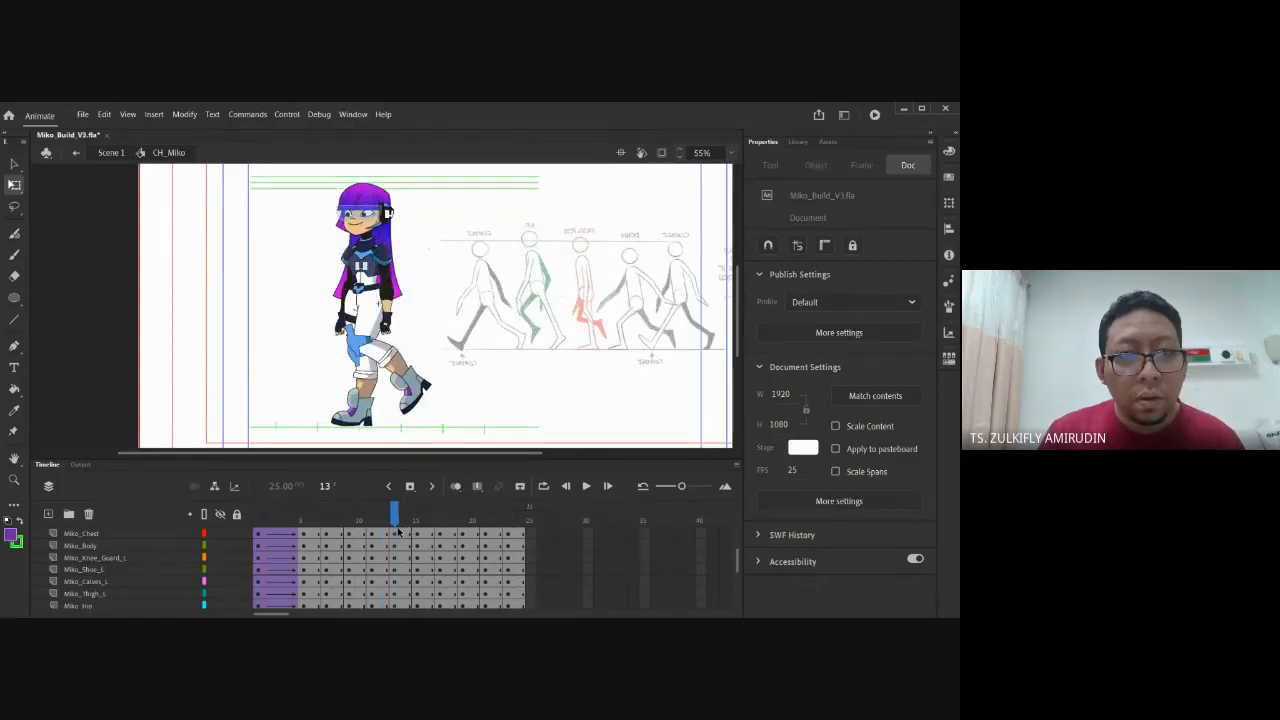
left_click(394, 535)
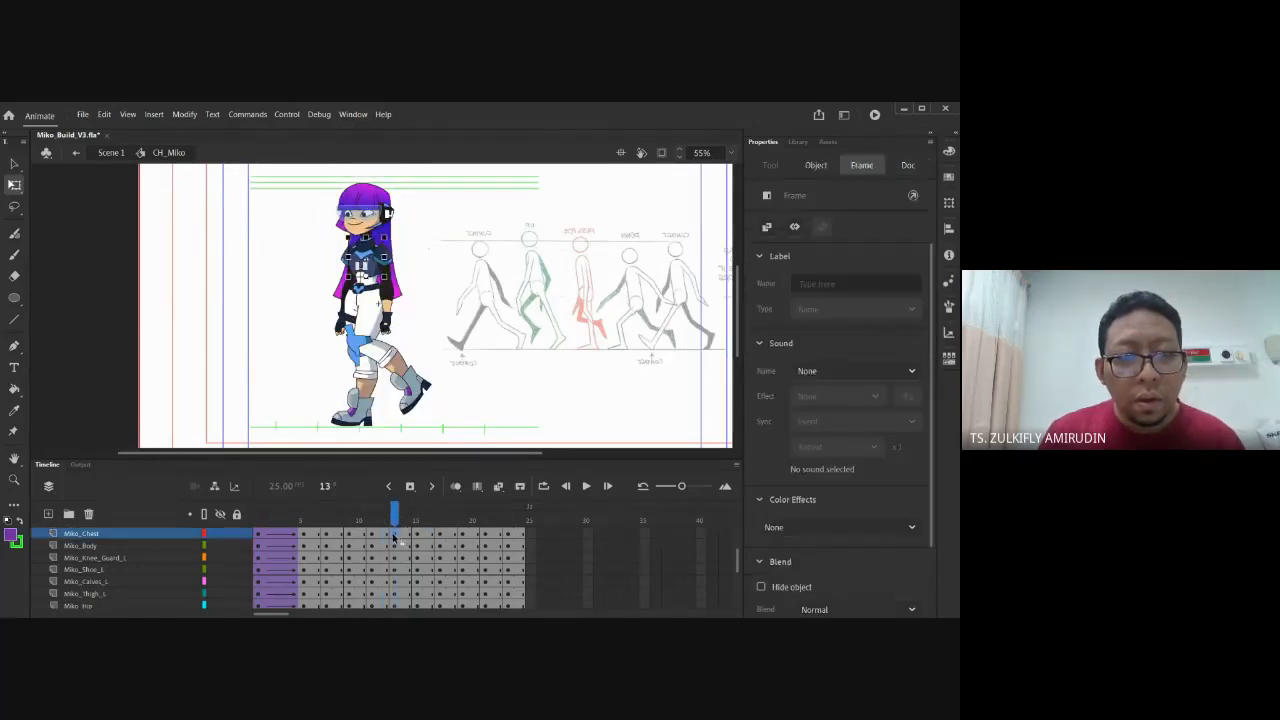
scroll(394, 545, "down", 3)
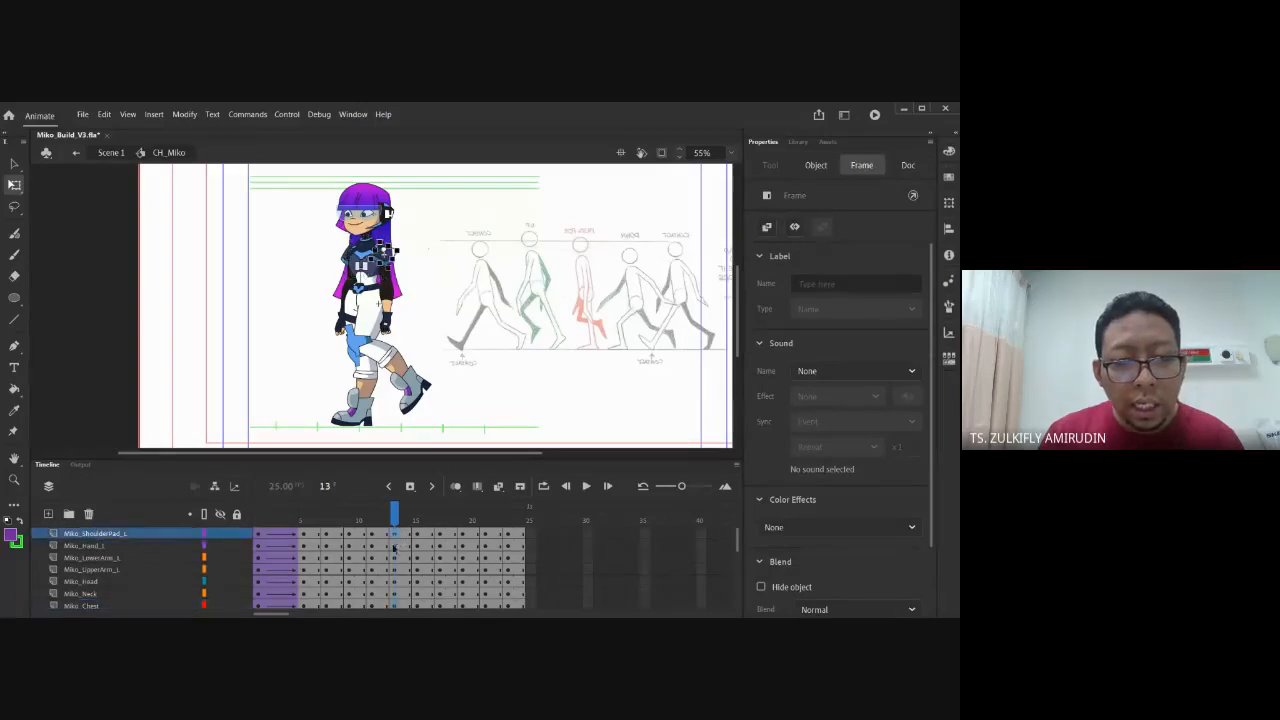
left_click(393, 594)
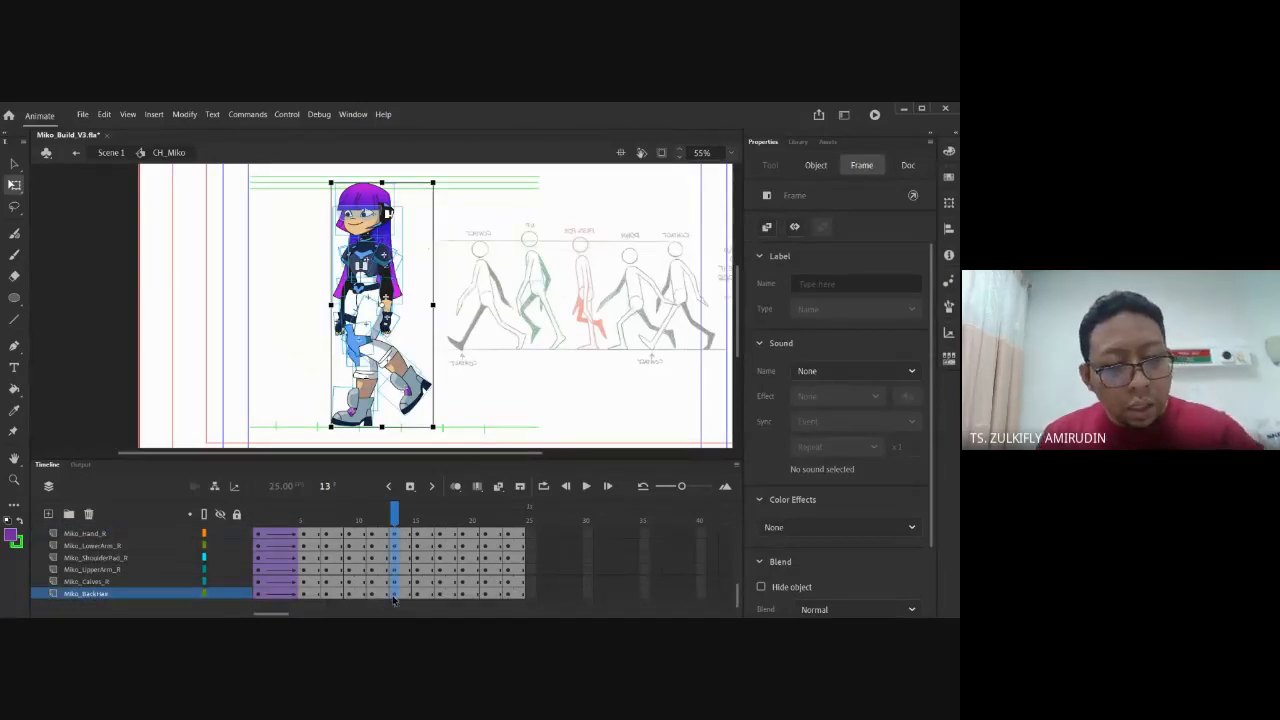
key("F5")
key("F5")
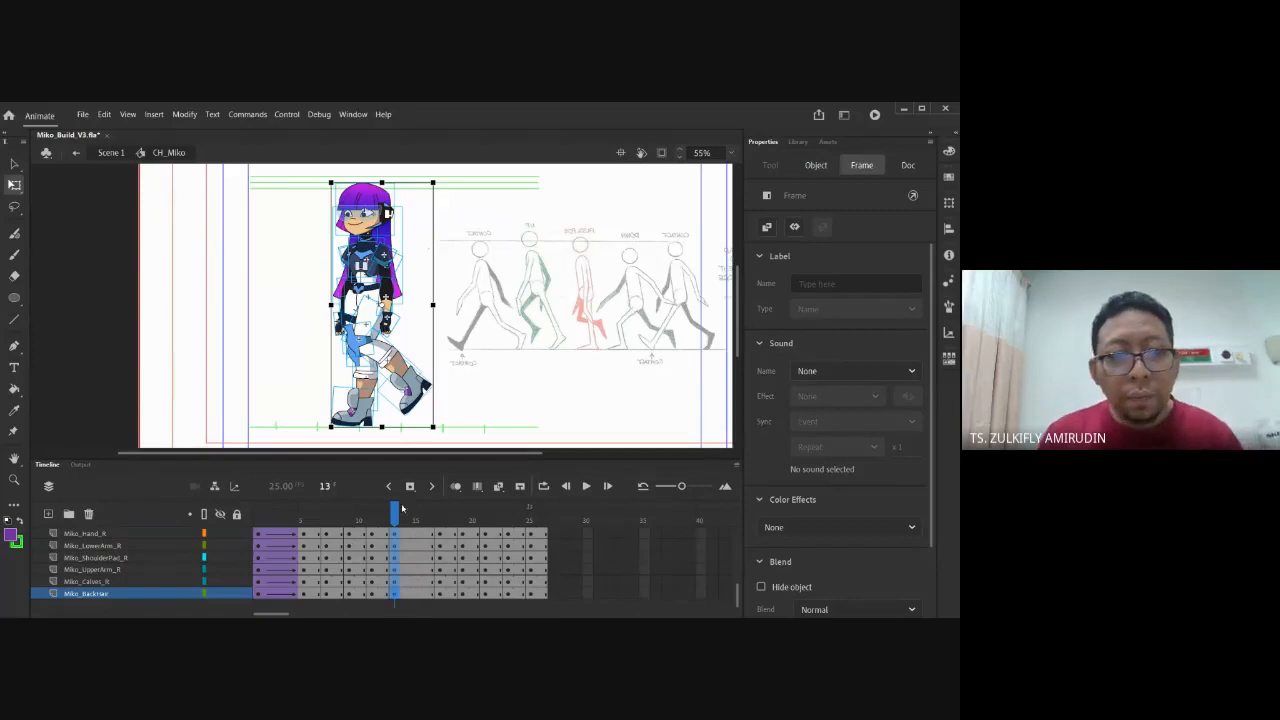
Create a classic tween from frame 13 to the keyframe at frame 17 on all layers, and return to frame 1
right_click(396, 537)
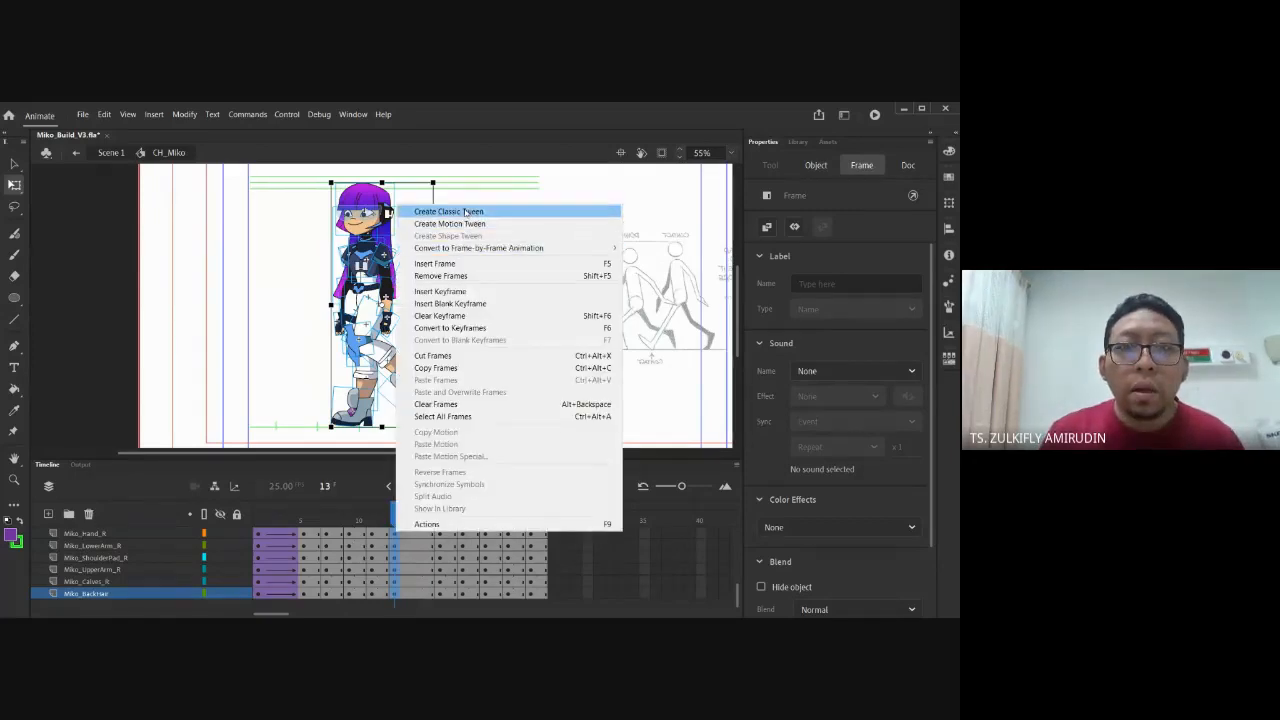
left_click(440, 236)
left_click_drag(393, 512, 147, 542)
Play the walk cycle in a loop over frames 1 to 24 to review the tweened motion
left_click(541, 490)
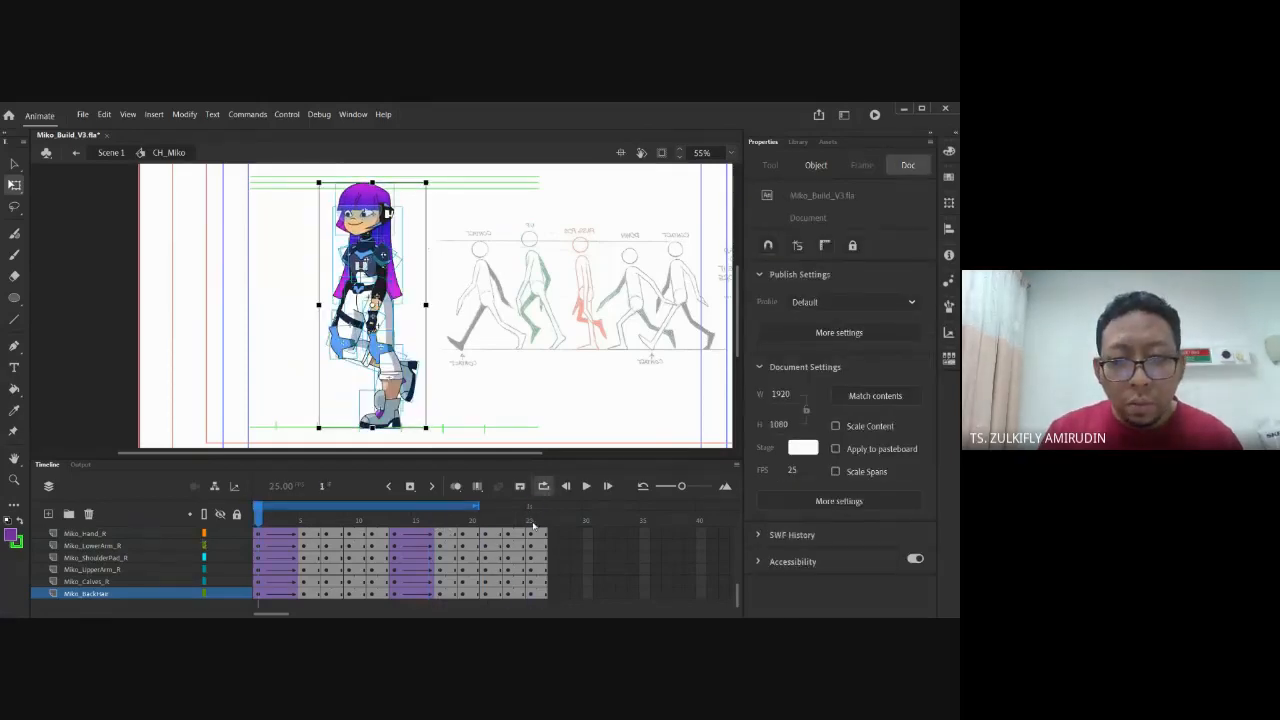
left_click_drag(481, 507, 528, 512)
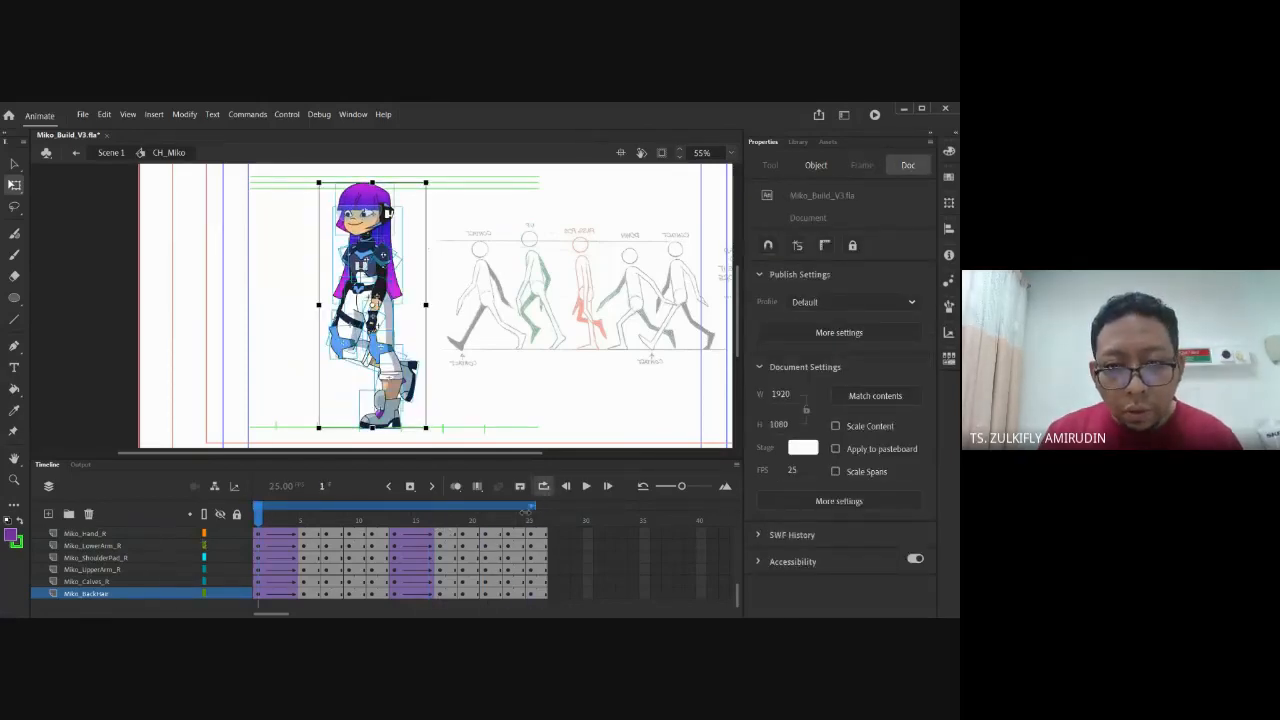
left_click(587, 487)
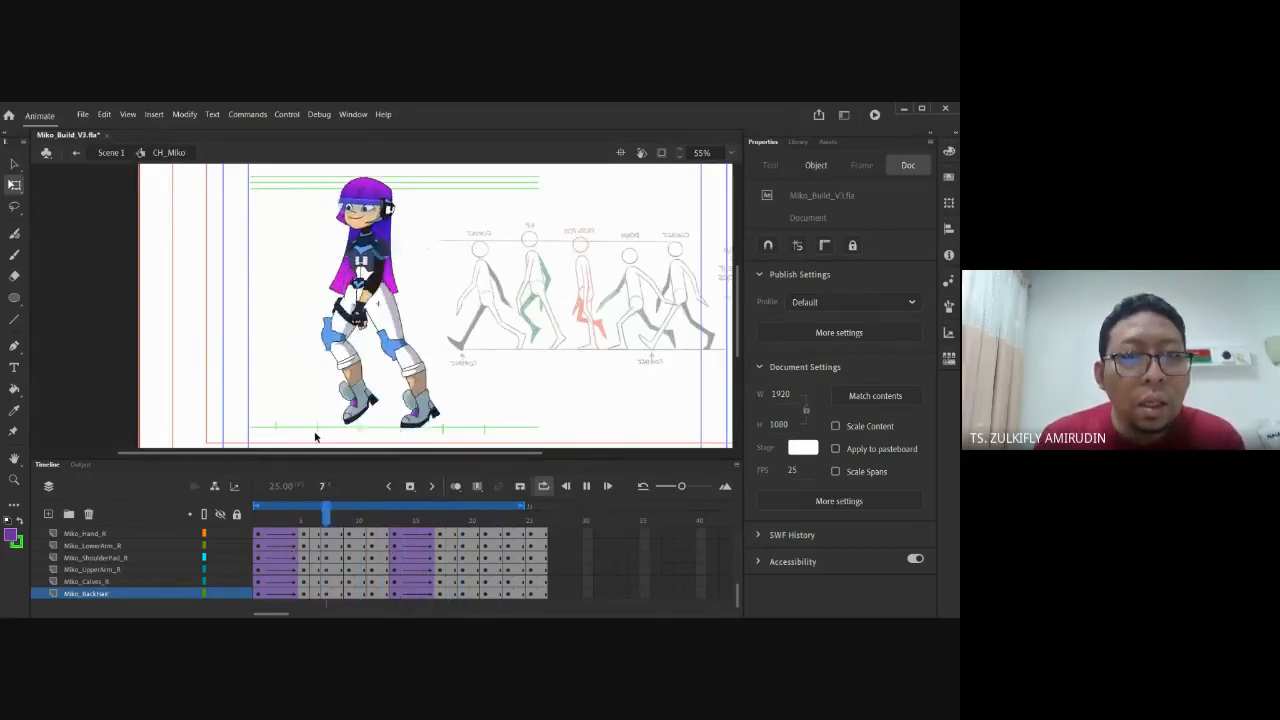
left_click(543, 487)
Insert a keyframe at frame 3 on all character layers inside the first classic tween
scroll(278, 556, "up", 3)
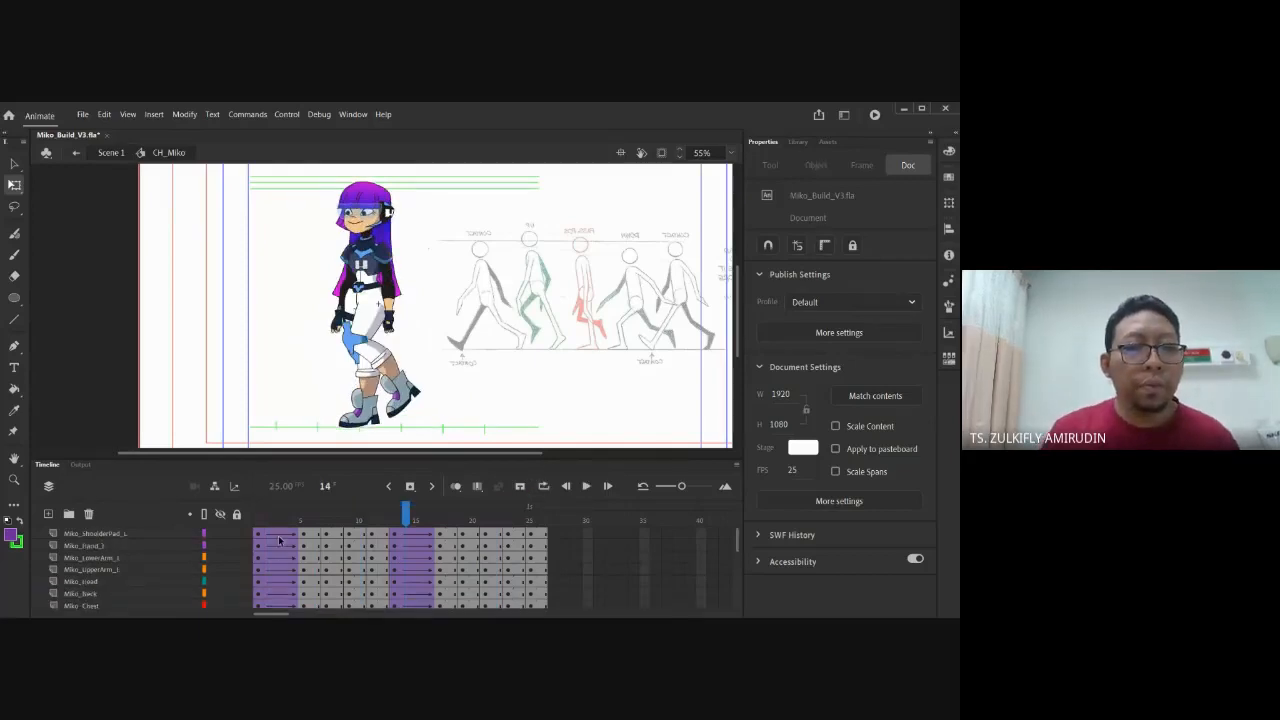
left_click(279, 541)
scroll(282, 565, "down", 3)
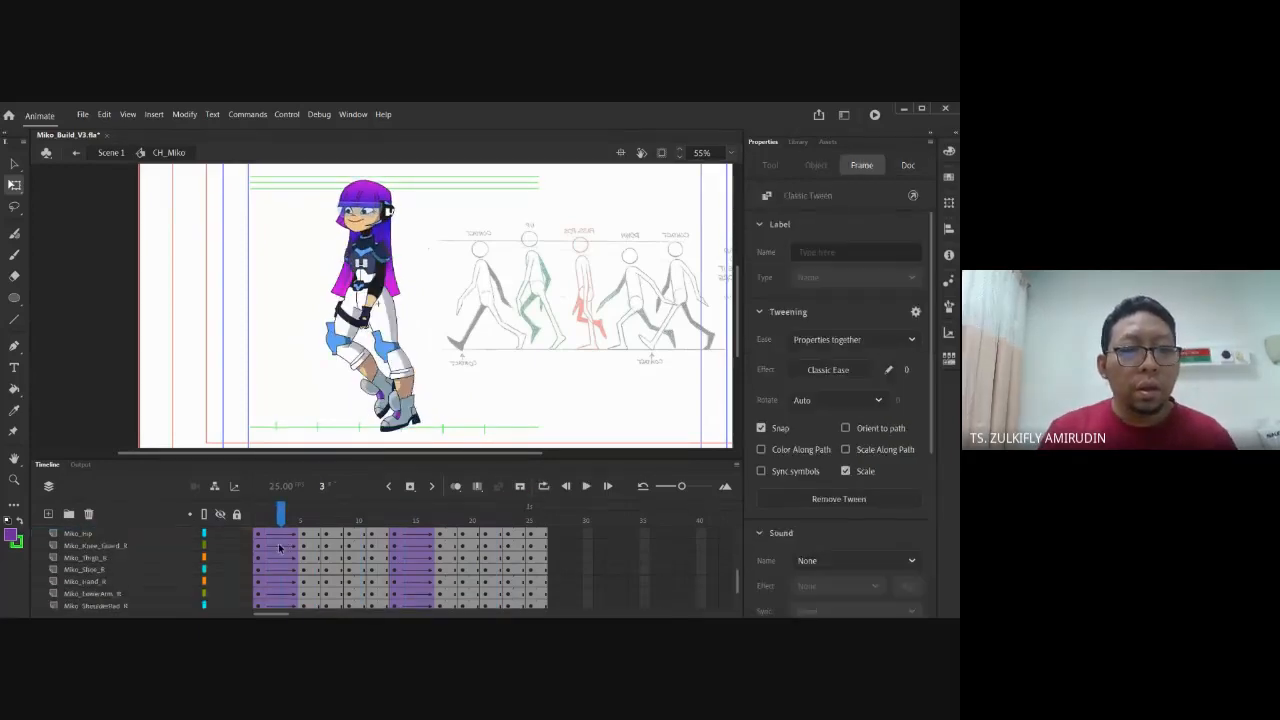
left_click(282, 594)
left_click(409, 487)
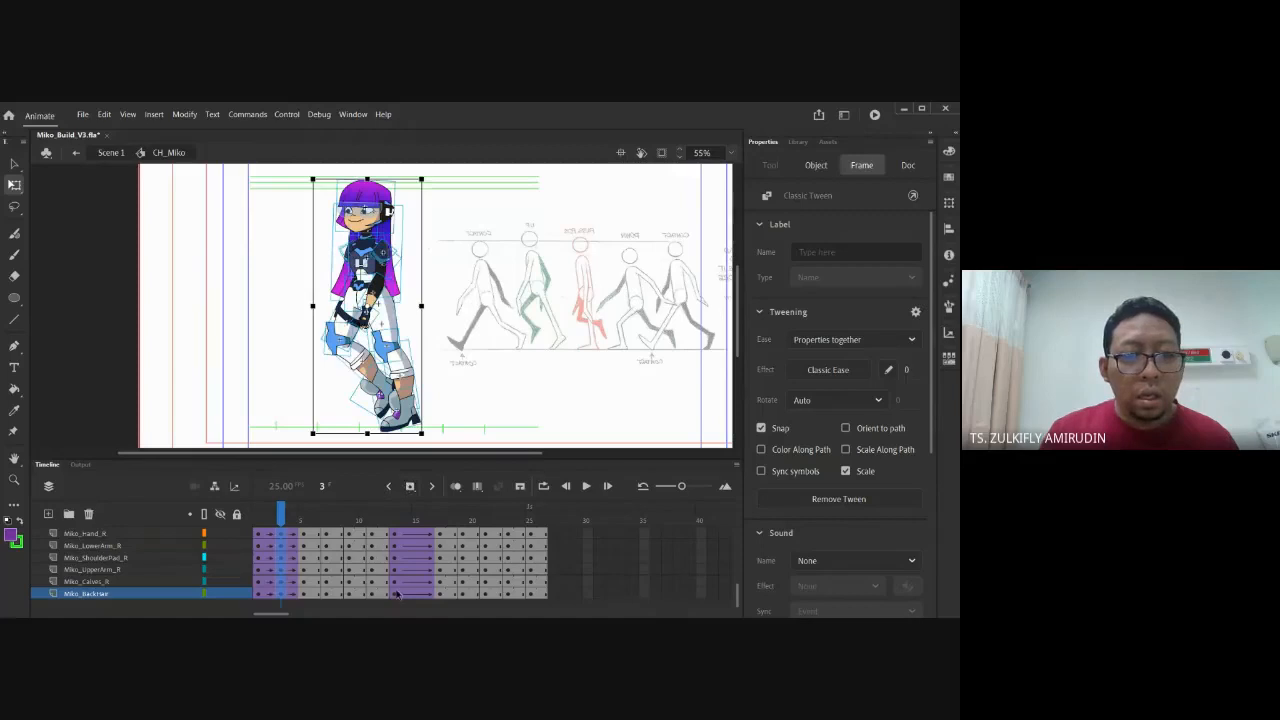
Insert a keyframe at frame 15 on all character layers inside the second classic tween
left_click(421, 597)
scroll(420, 570, "up", 3)
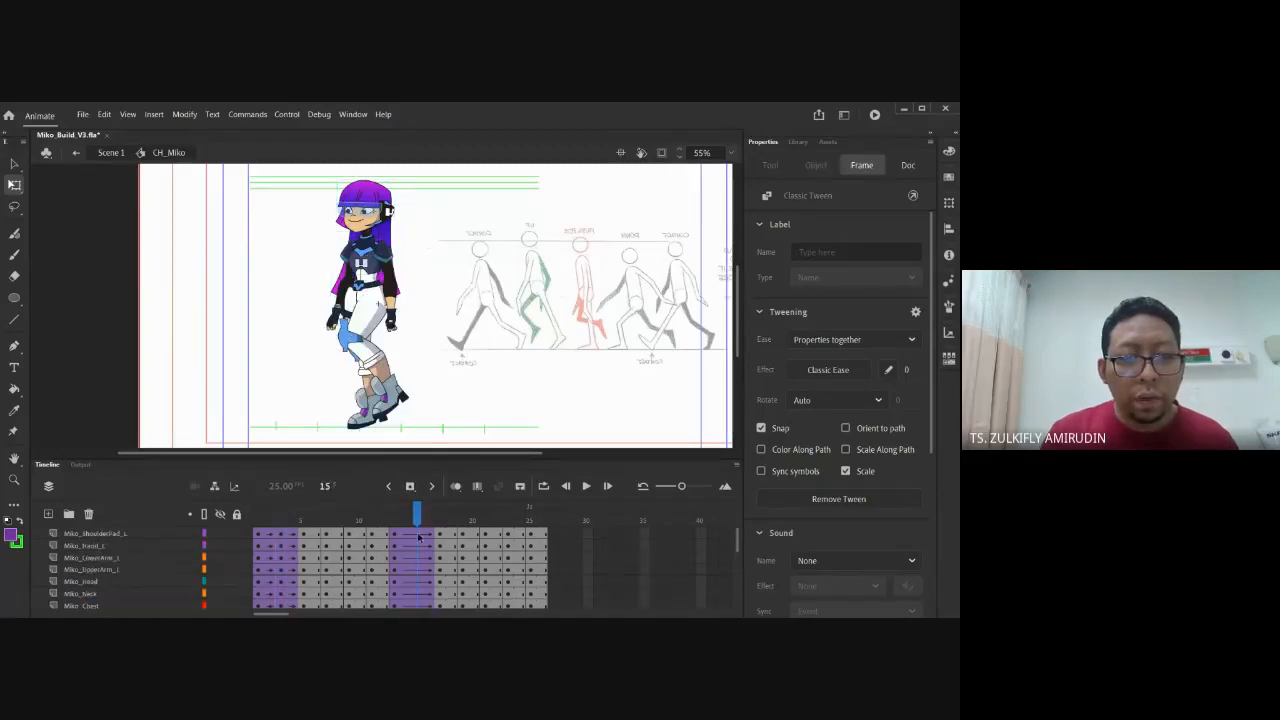
left_click(418, 537)
left_click(410, 487)
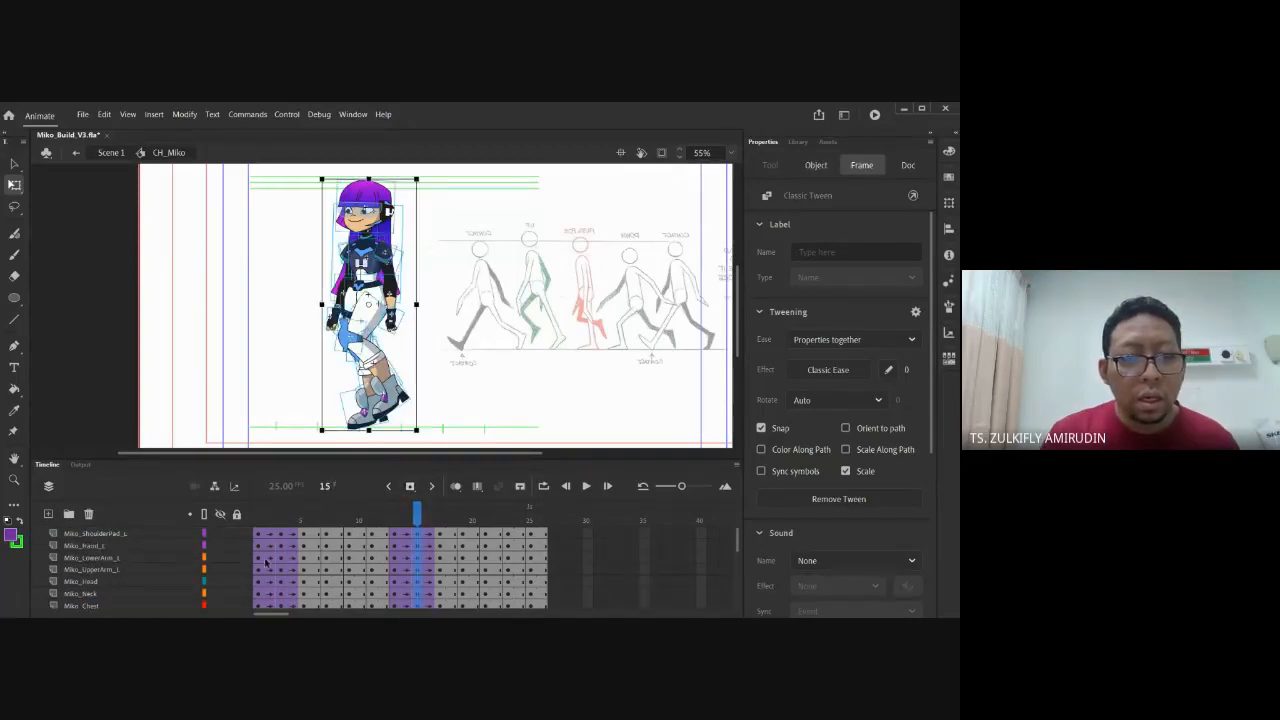
Remove the classic tween that starts at frame 1 from all character layers
left_click(260, 537)
scroll(295, 575, "down", 3)
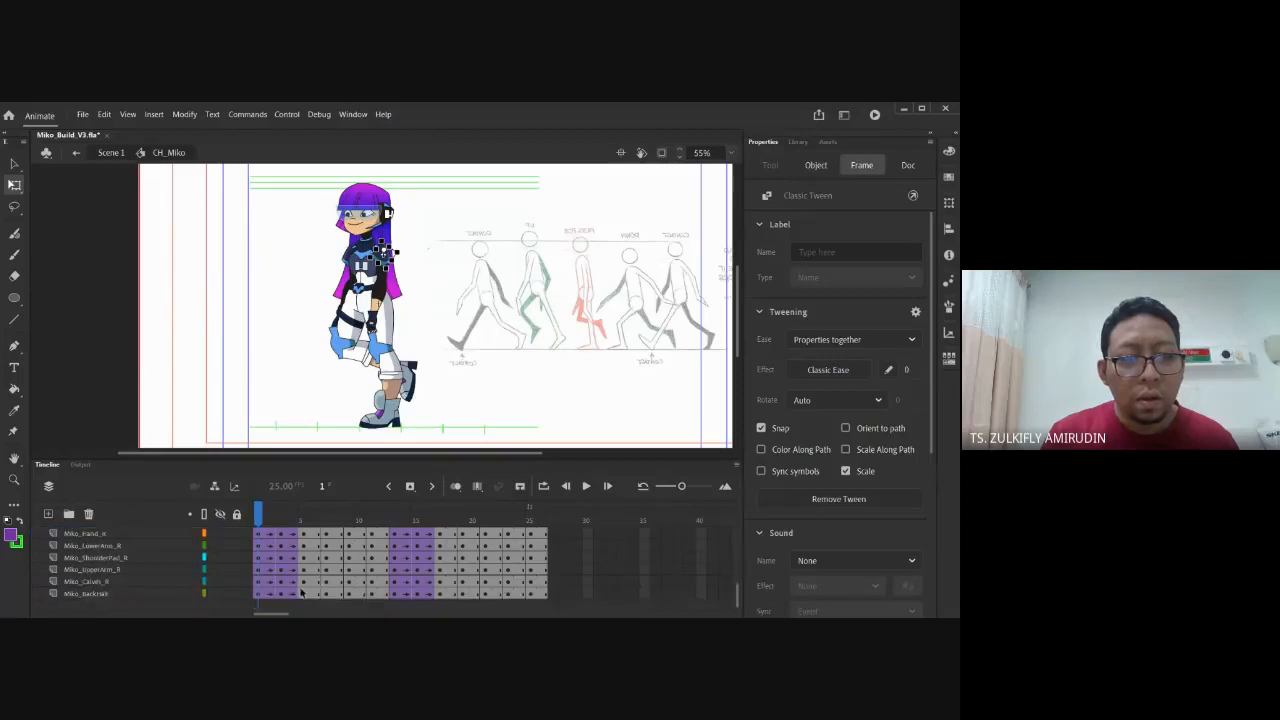
left_click(293, 595, "shift")
right_click(290, 594)
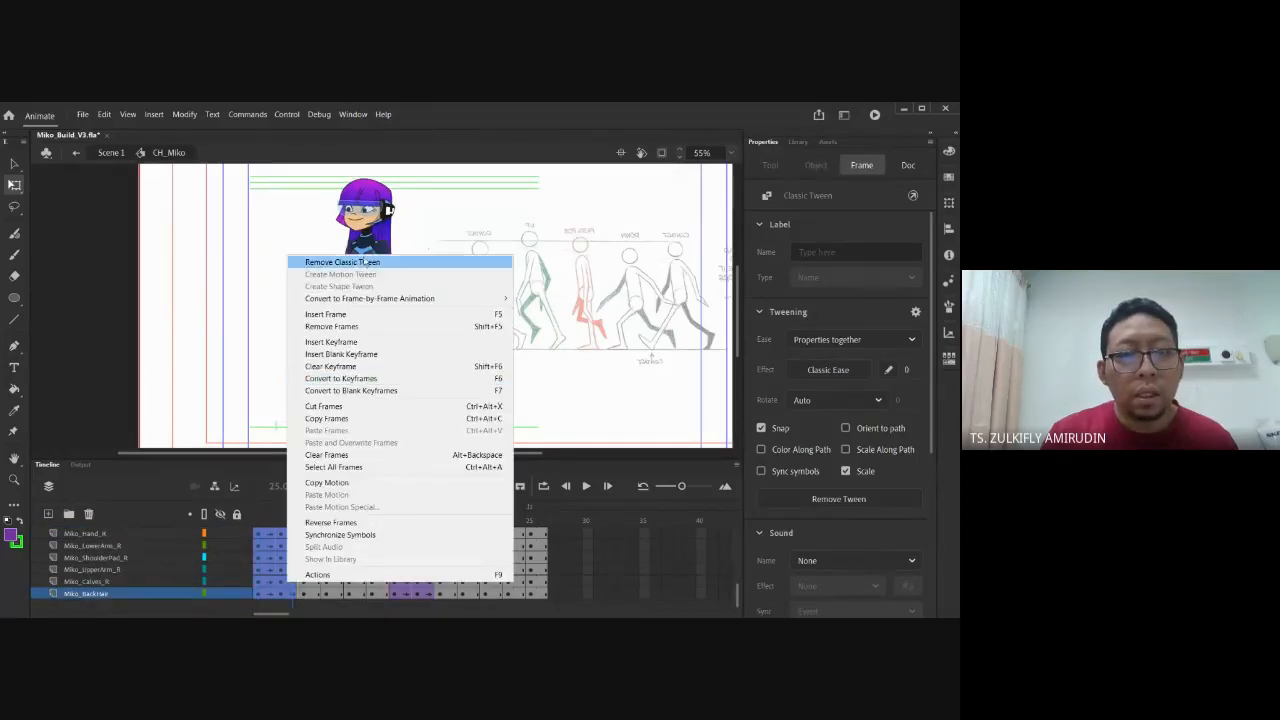
left_click(363, 259)
Remove the classic tween that starts at frame 13 from all character layers
left_click(392, 594)
scroll(405, 570, "up", 3)
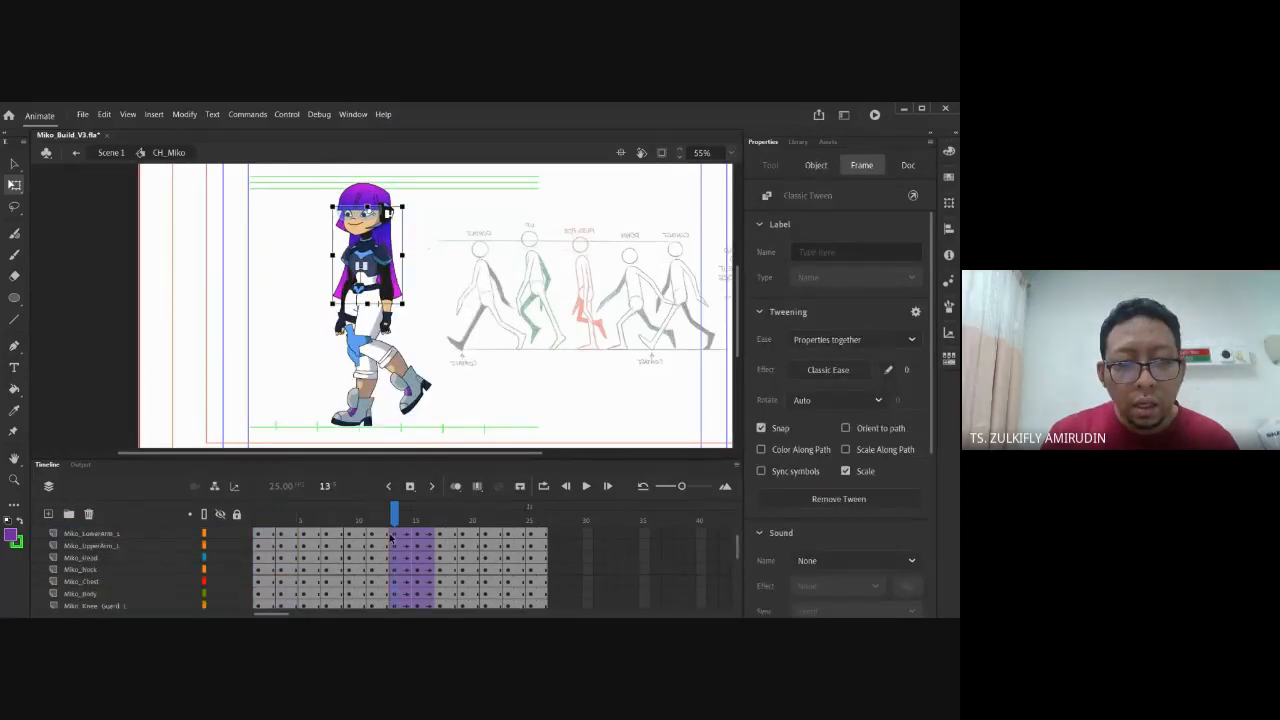
left_click(422, 538, "shift")
right_click(422, 538)
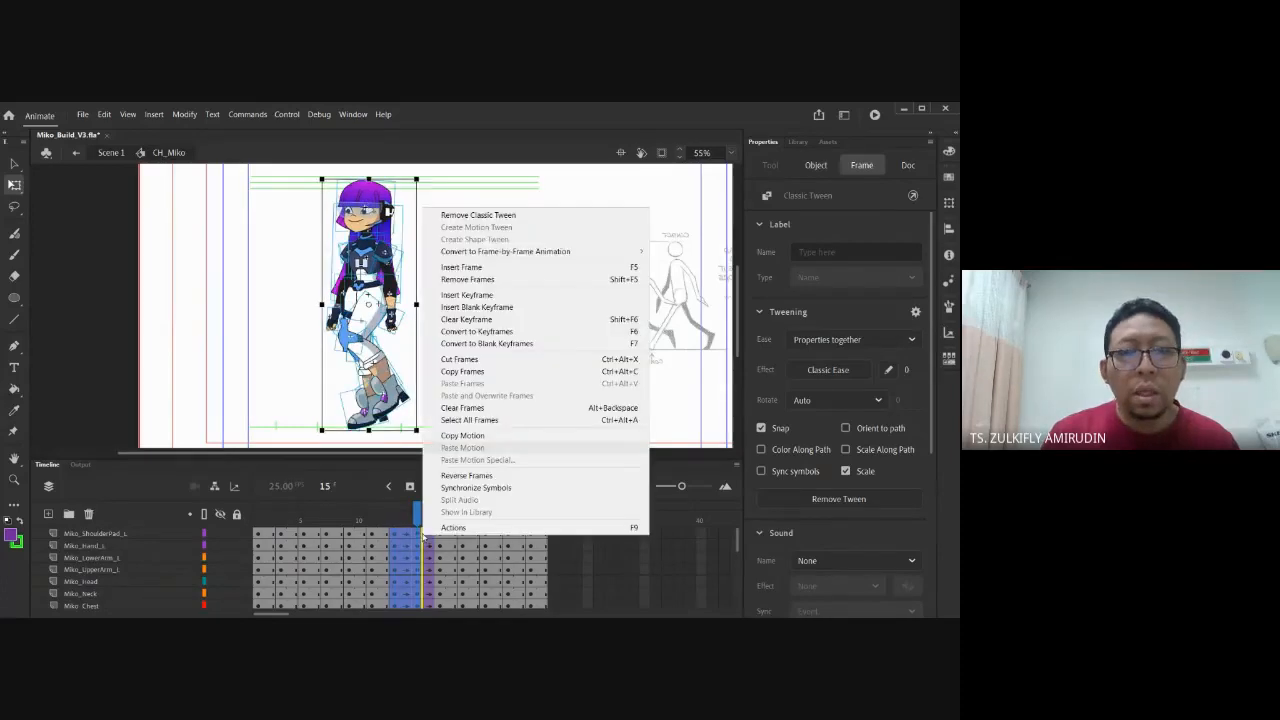
left_click(507, 216)
Play the walk cycle in a loop from frame 1 to review the keyframed motion, and switch looping off
left_click(258, 519)
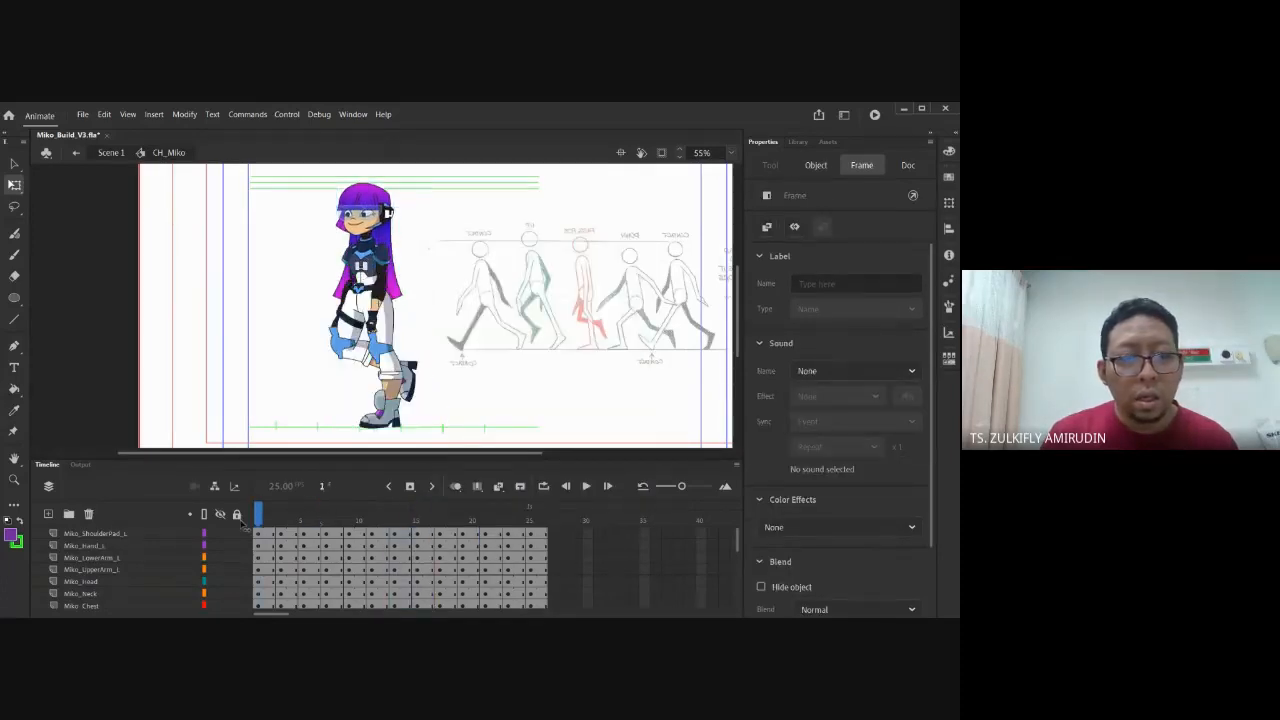
left_click(544, 487)
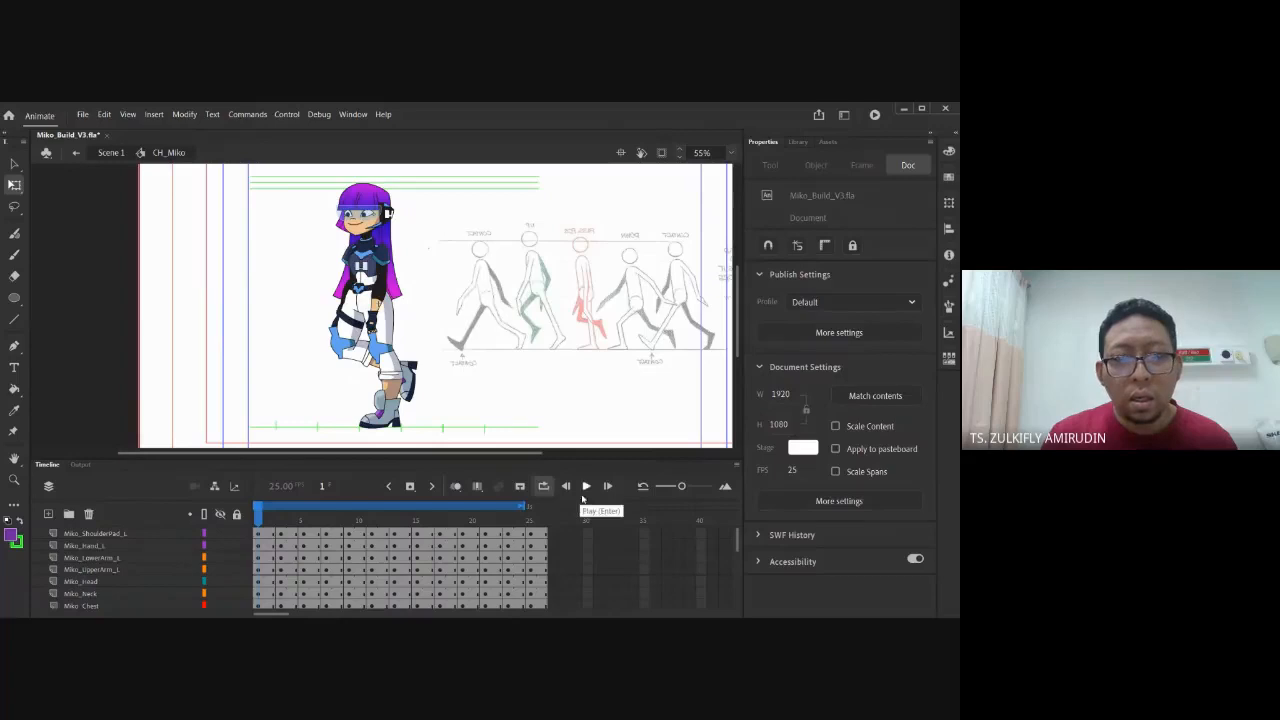
left_click(586, 486)
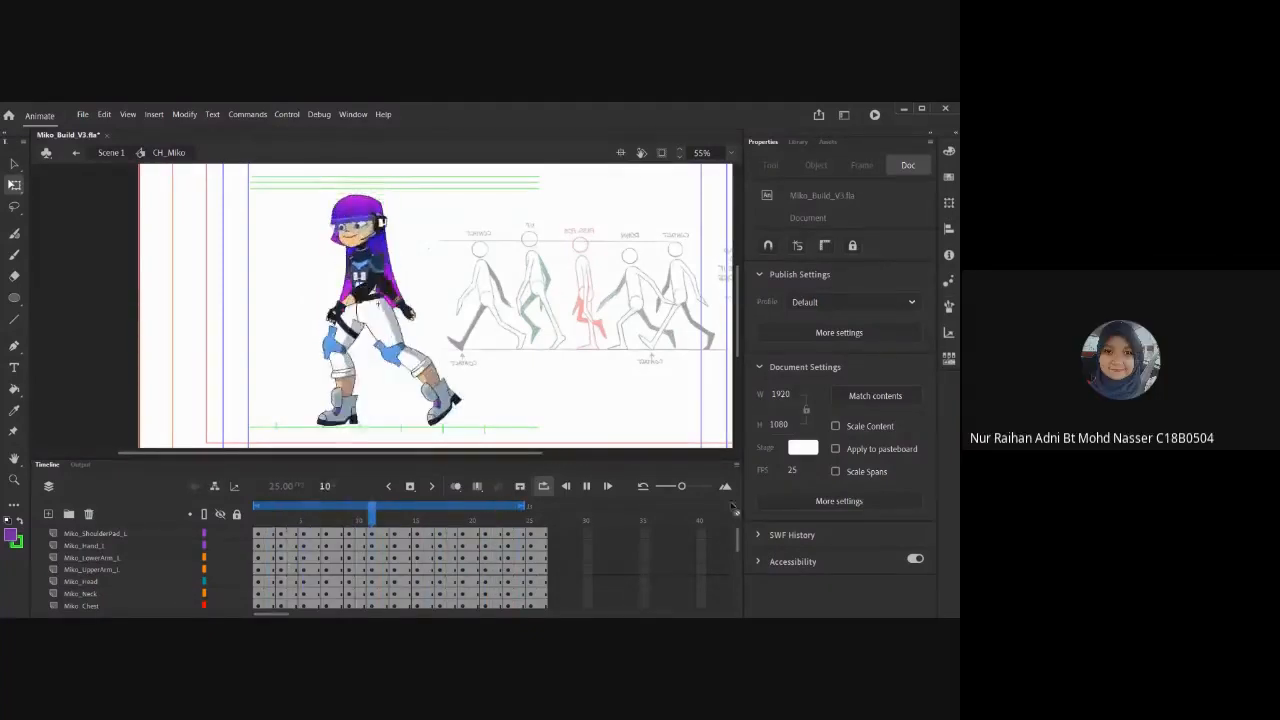
left_click(539, 490)
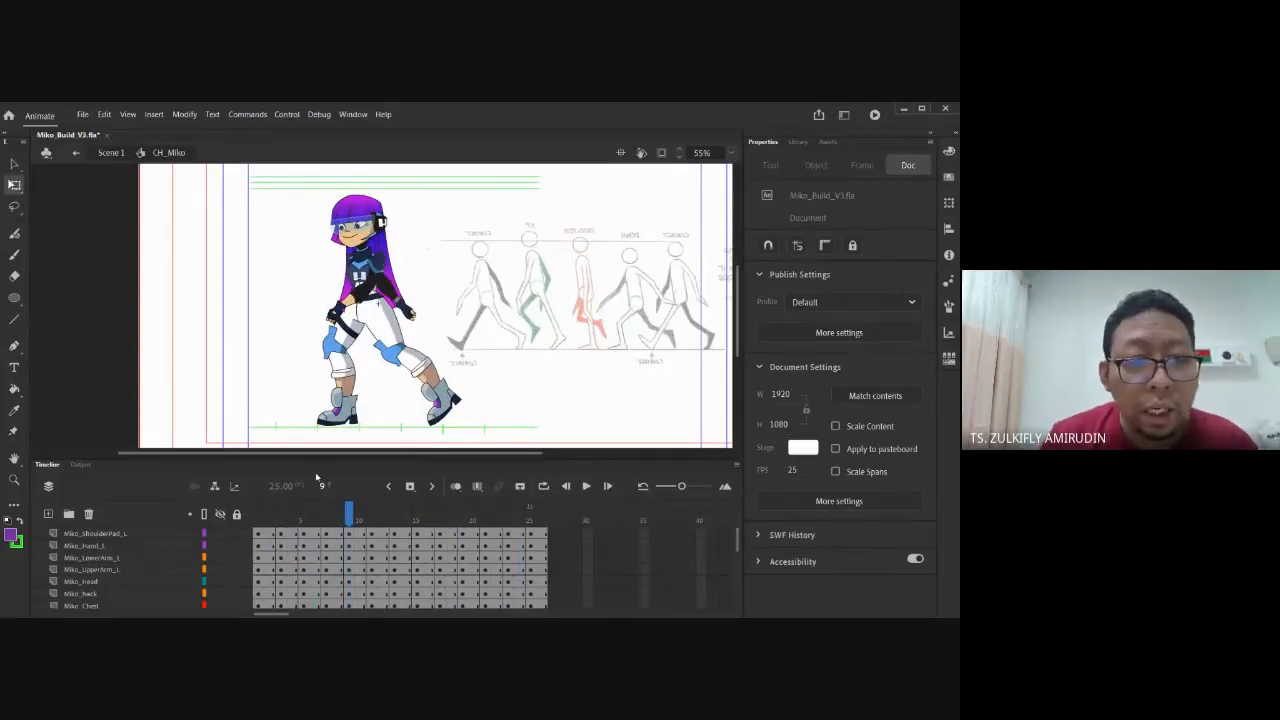
At frame 3, nudge the Miko_Thigh_L piece left to X 35.9 so it lines up with the hip
mouse_move(275, 523)
left_mouse_down()
mouse_move(248, 524)
mouse_move(280, 522)
left_mouse_up()
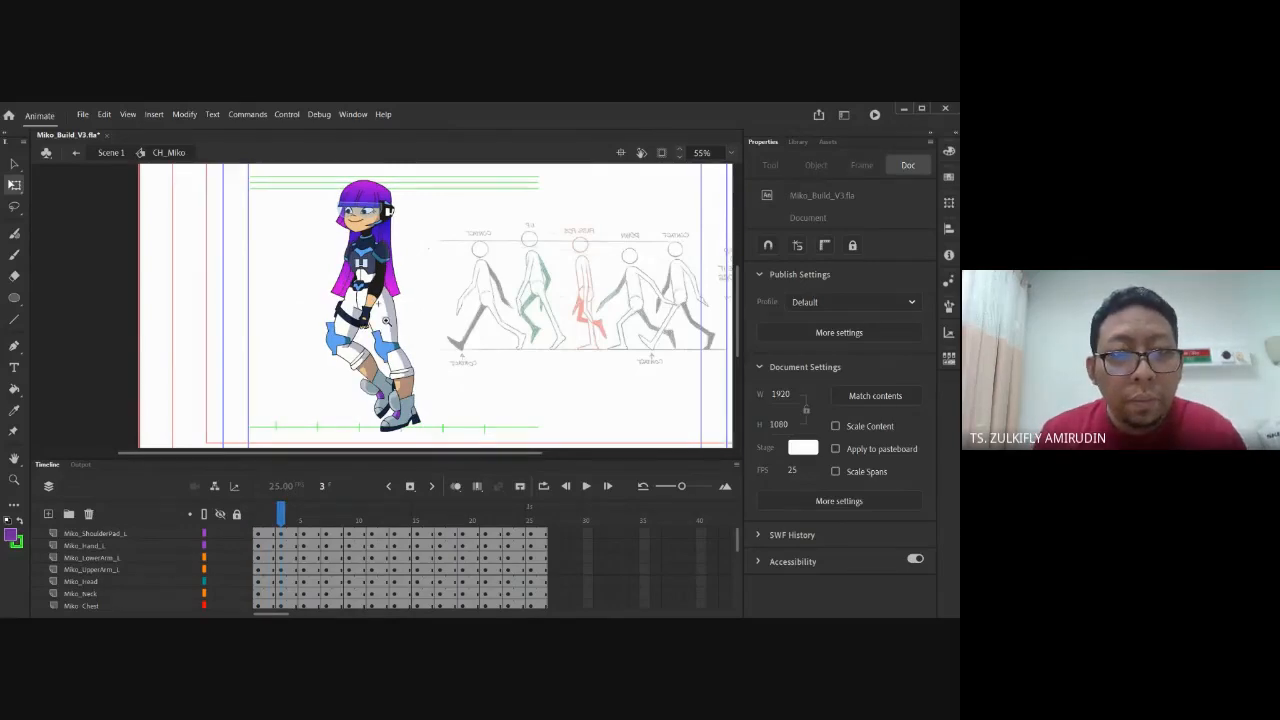
left_click(386, 321, "ctrl")
left_click(391, 279)
left_click_drag(371, 241, 425, 301)
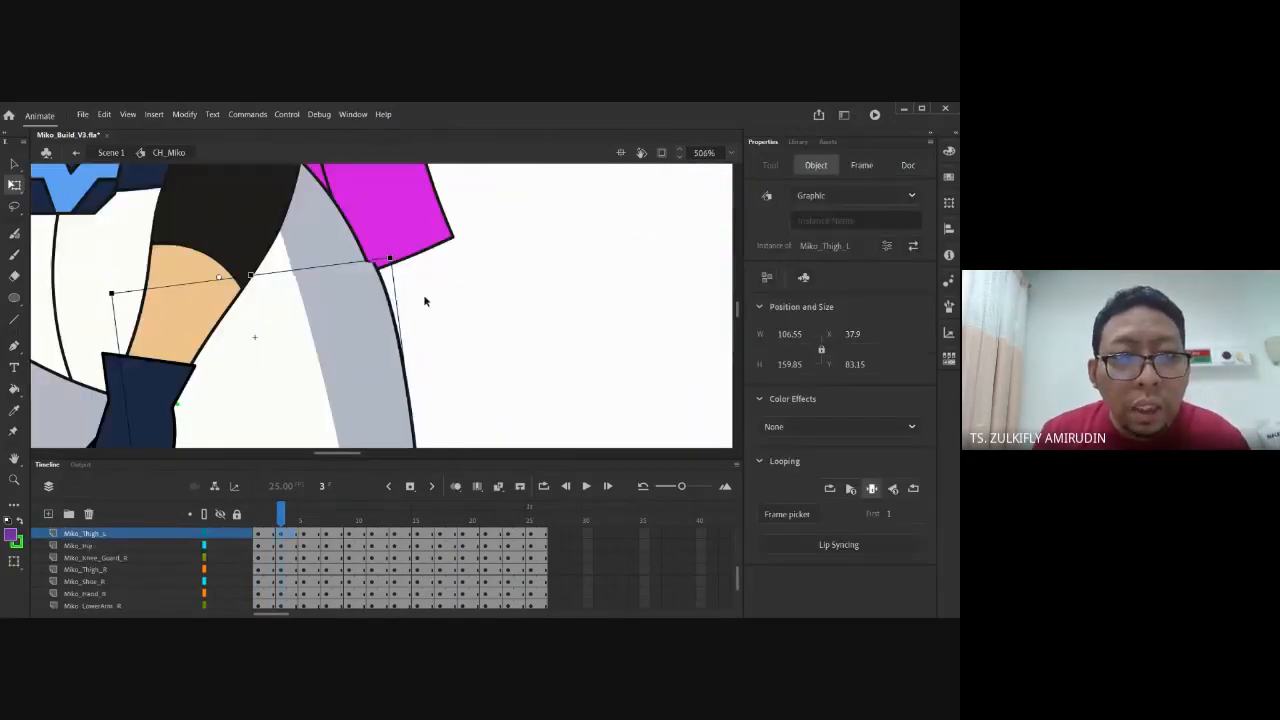
key("Left")
key("Left")
key("Left")
key("Left")
key("Left")
key("Left")
key("Left")
key("Left")
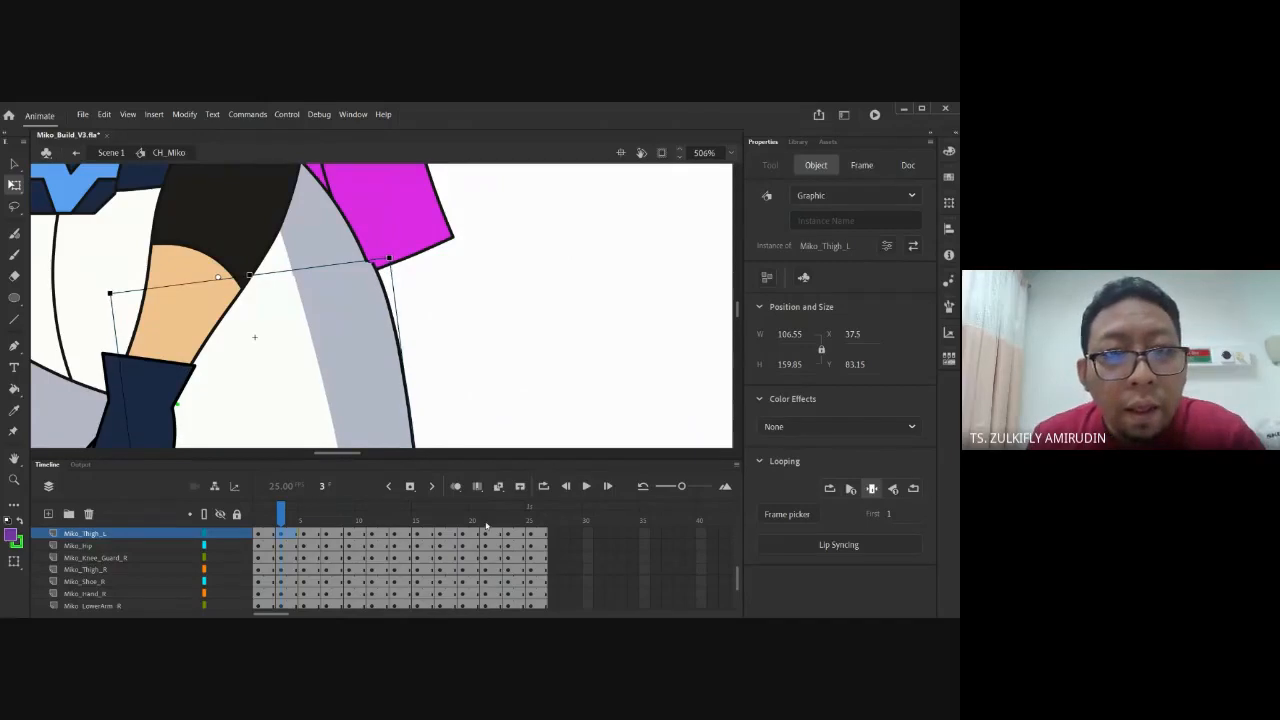
key("Left")
key("Left")
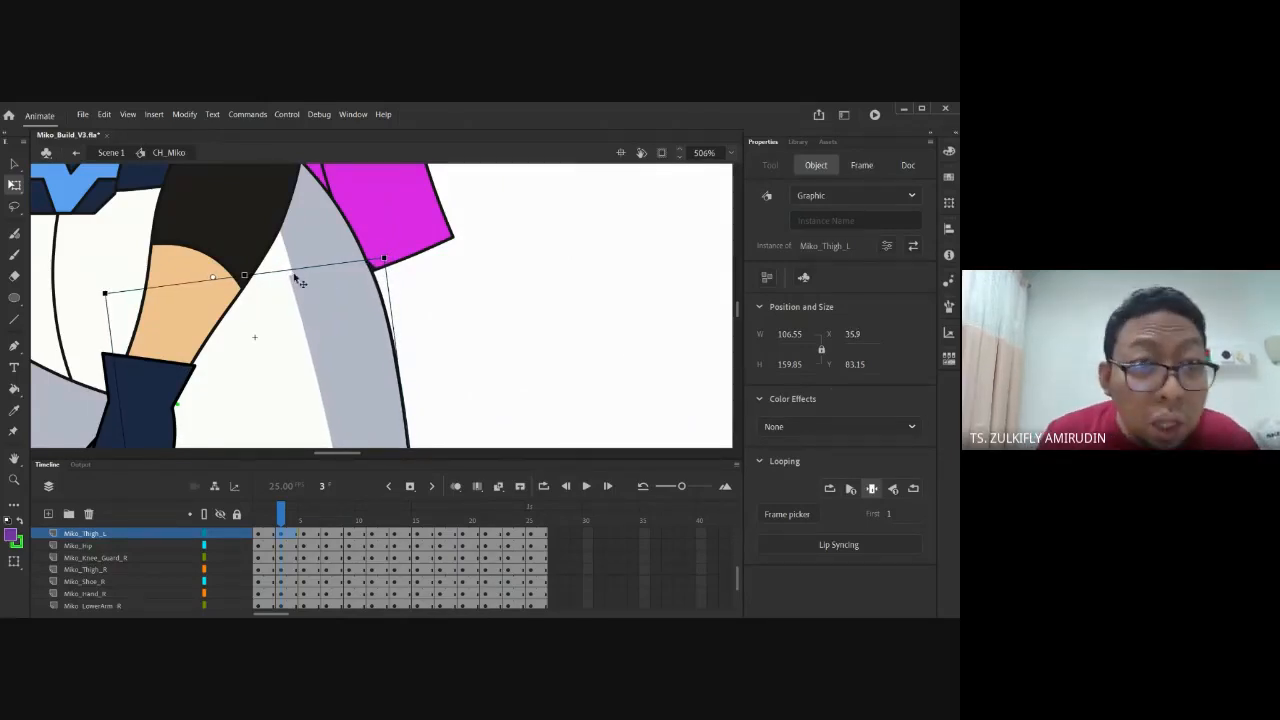
Try to rotate the Miko_Shoe_L piece flatter against the green ground line at frame 3
key("ctrl+minus")
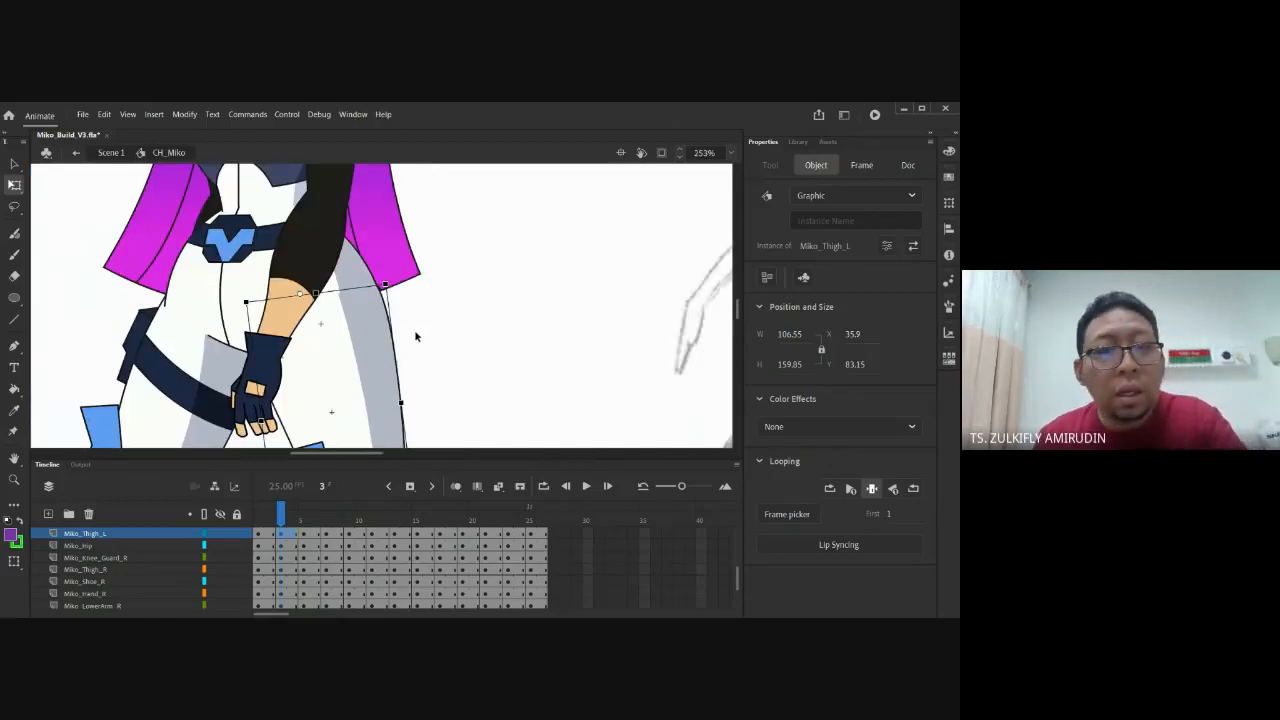
left_click_drag(440, 362, 446, 167)
key("ctrl+minus")
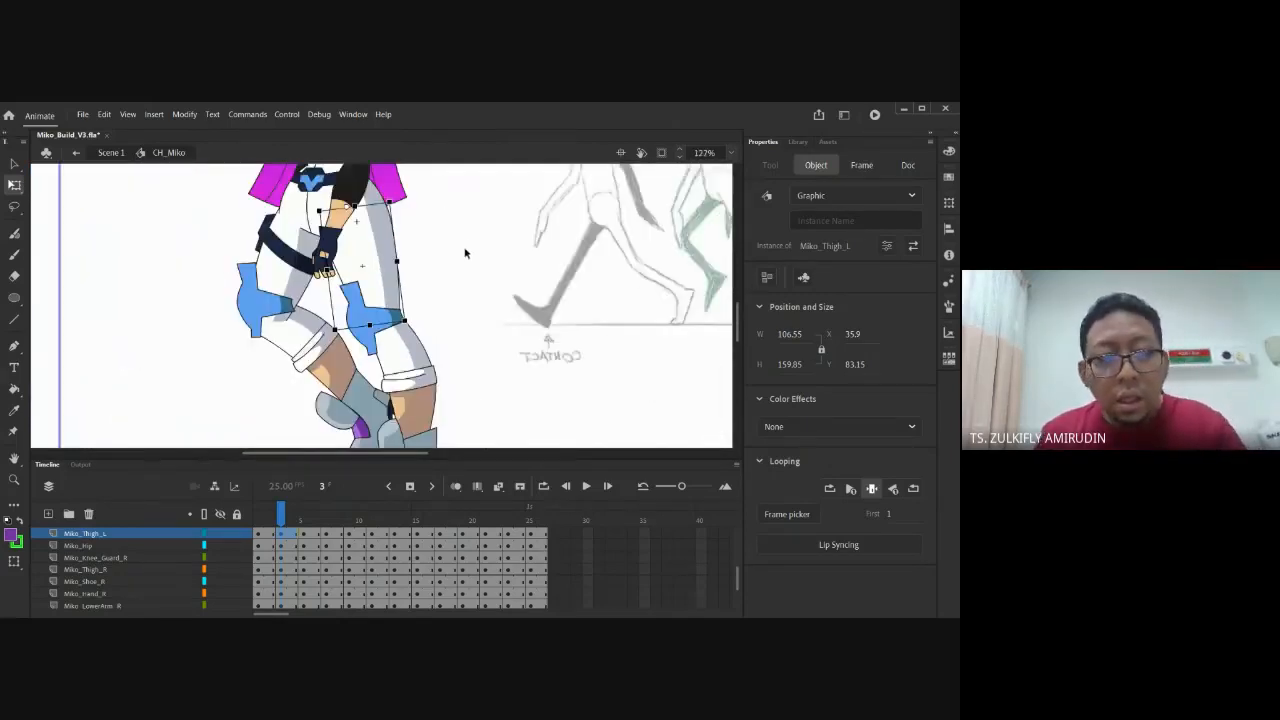
left_click_drag(466, 251, 445, 145)
left_click(444, 261)
left_click(394, 338)
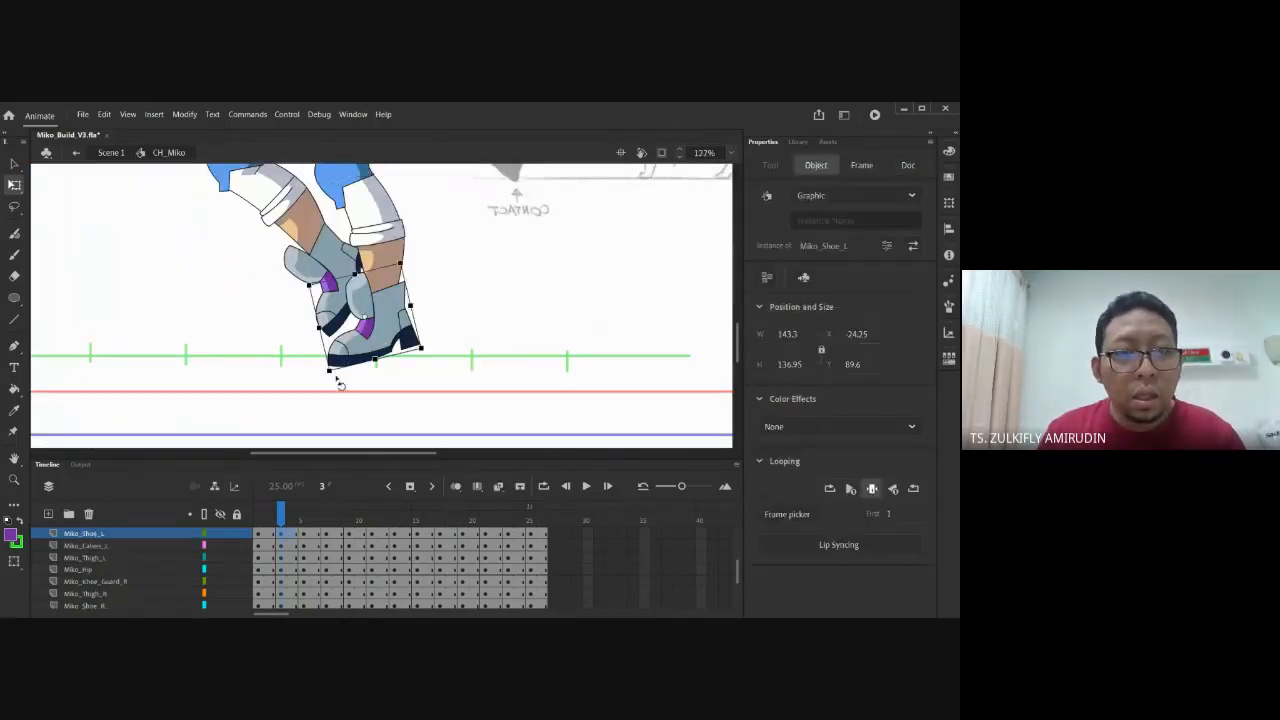
mouse_move(331, 385)
left_mouse_down()
mouse_move(325, 370)
mouse_move(343, 365)
left_mouse_up()
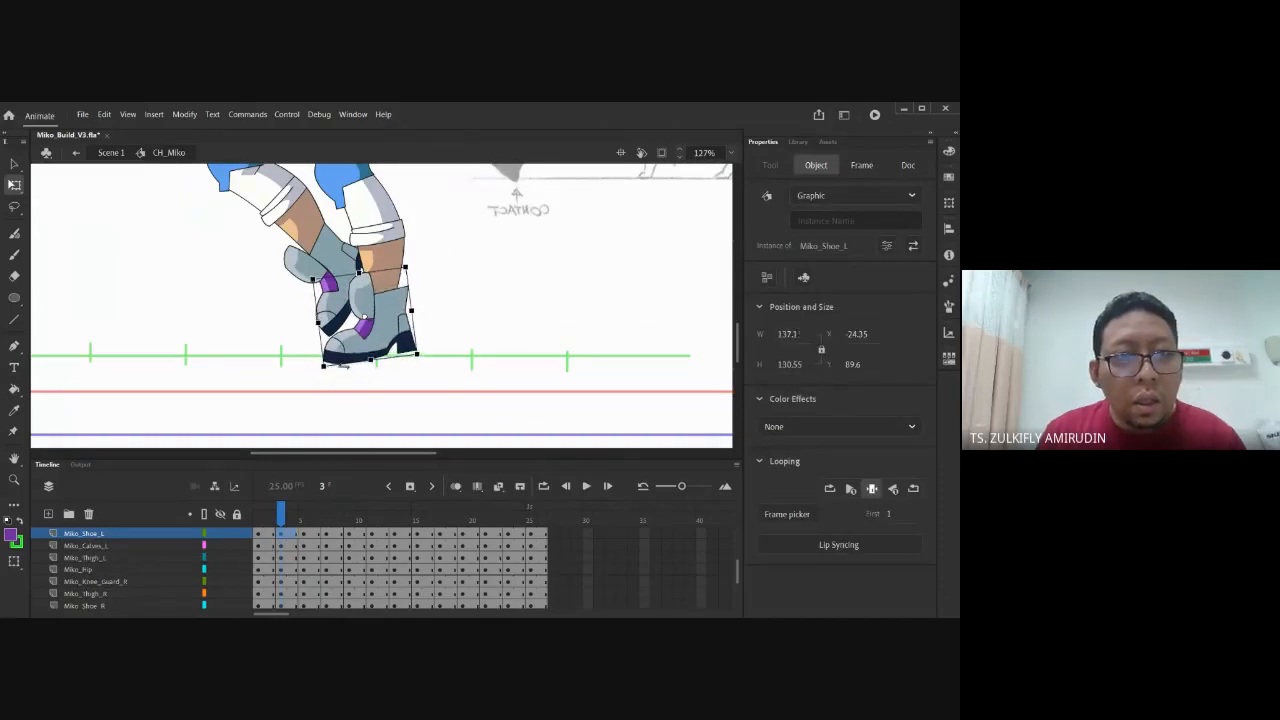
Shorten the Miko_Calves_L piece at frame 3 to a height of 206.4 and compare the foot with frame 2
left_click(382, 232)
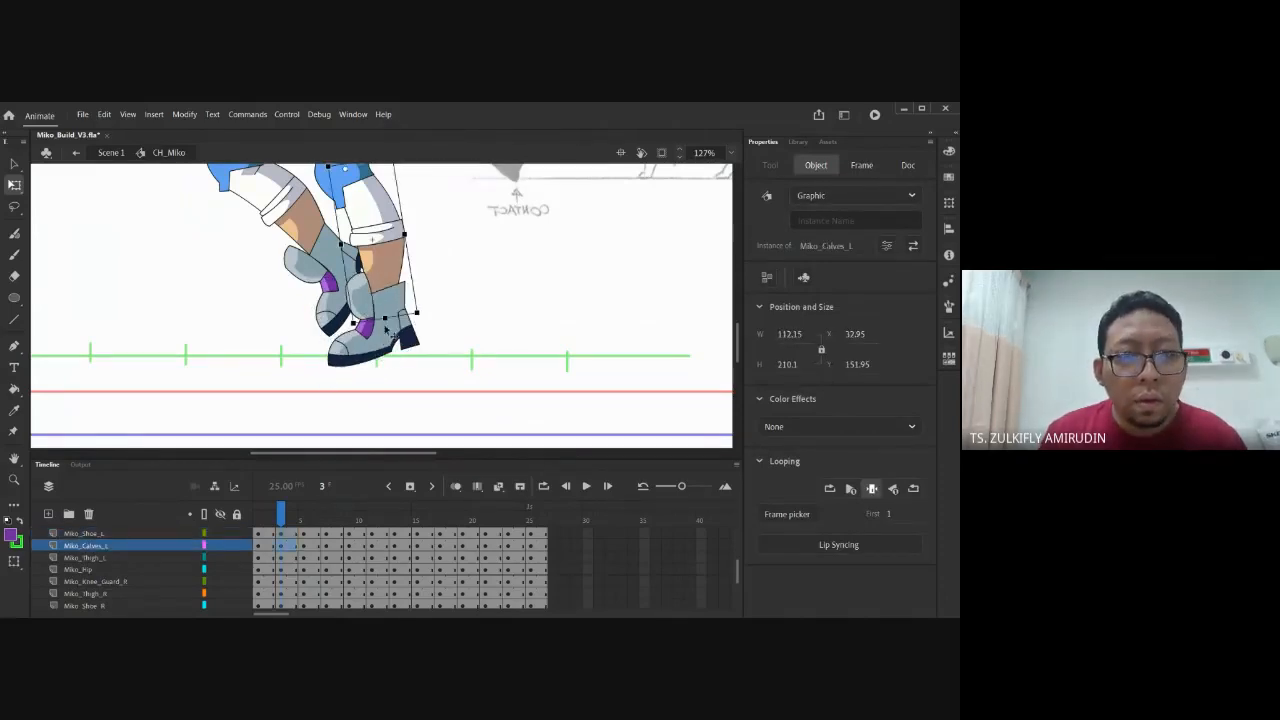
left_click_drag(385, 320, 385, 316)
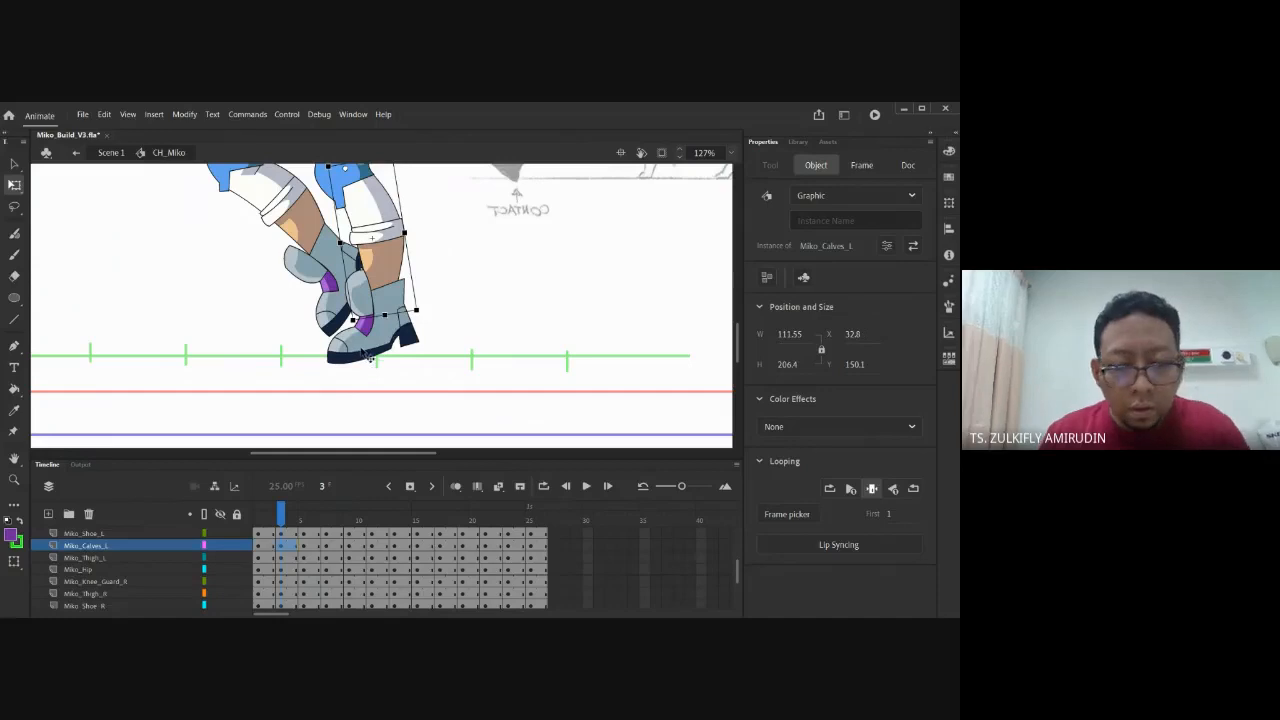
key("comma")
key("period")
key("comma")
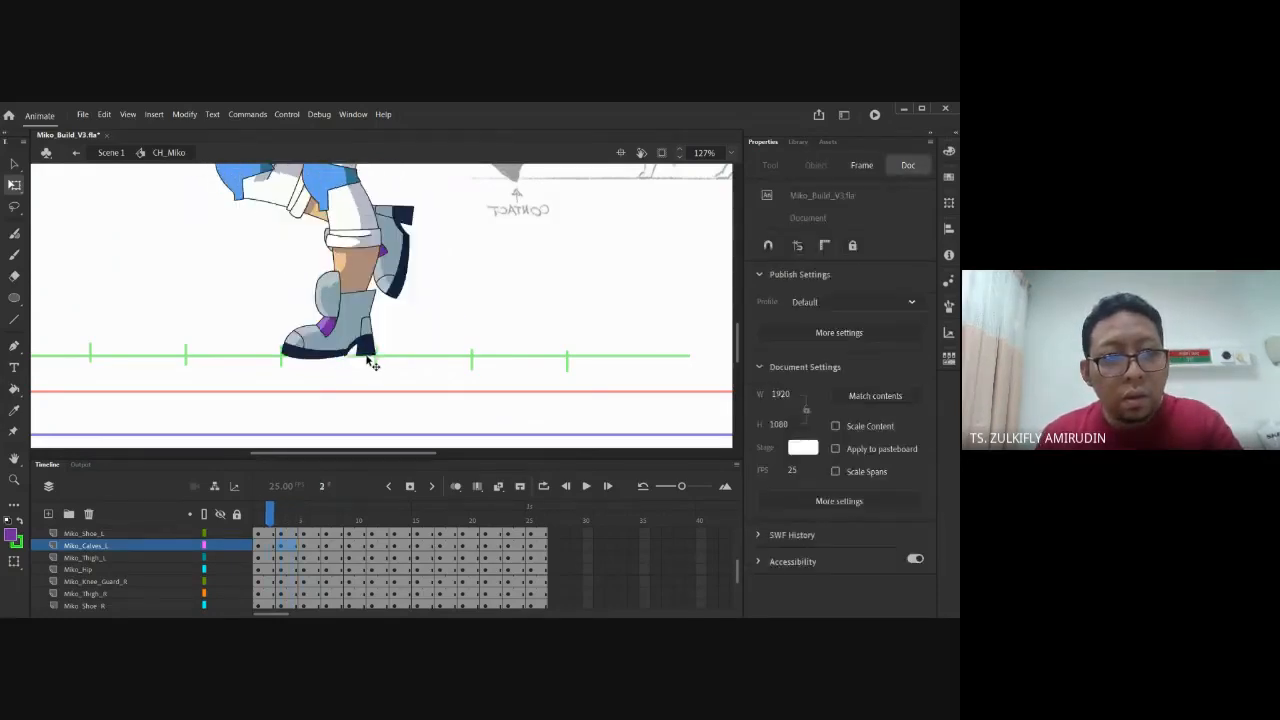
key("period")
Rotate the Miko_Shoe_L piece at frame 3 until its sole rests on the ground line, comparing it with frame 2
left_click(329, 366)
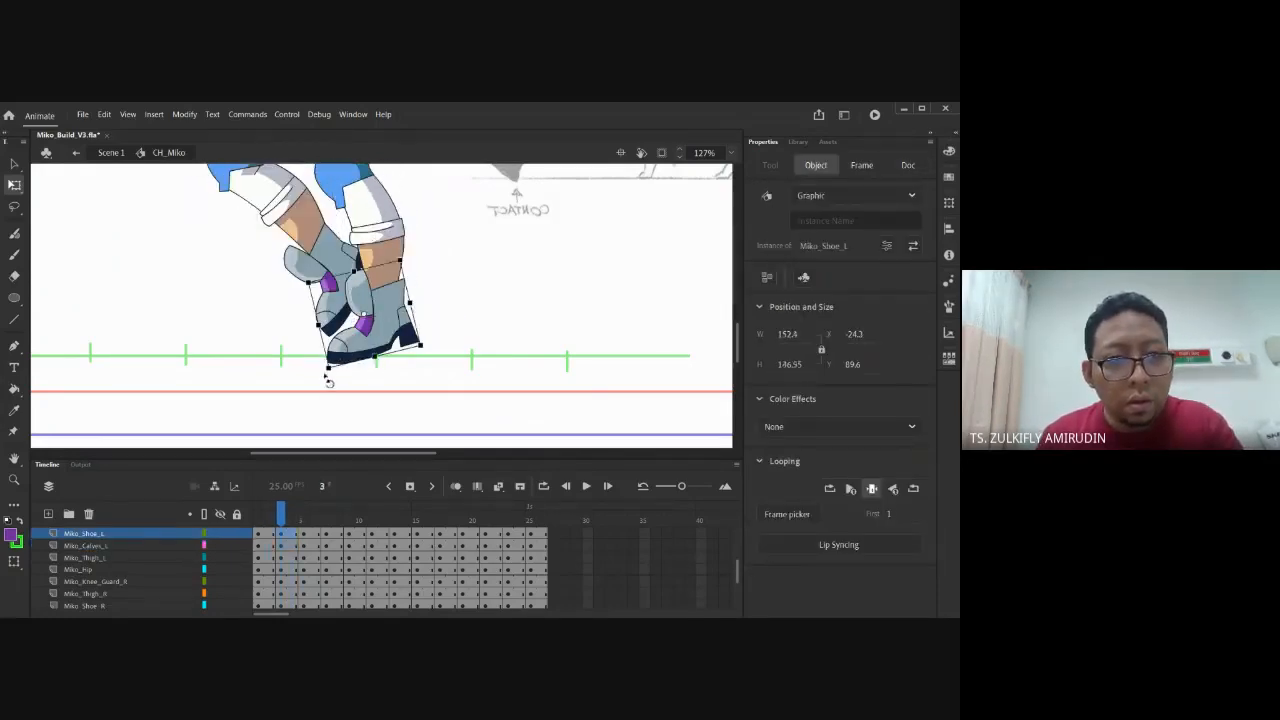
left_click_drag(328, 379, 320, 373)
left_click(457, 298)
key("comma")
key("period")
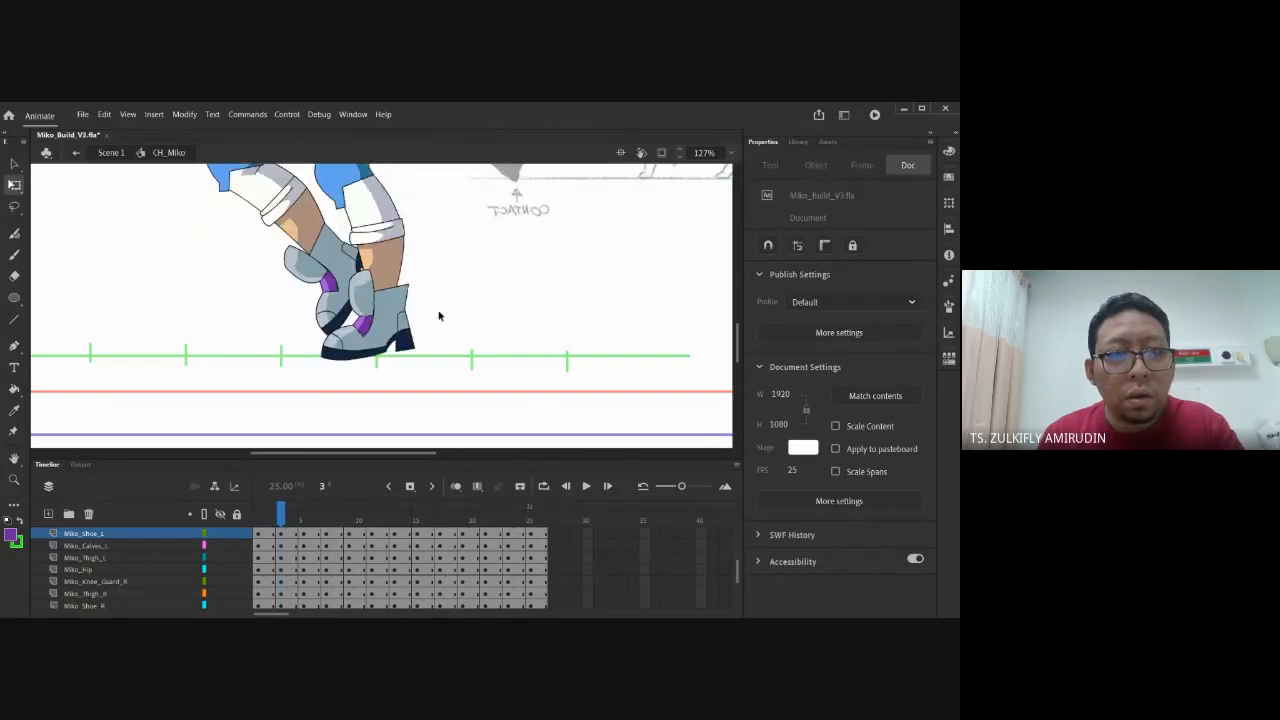
left_click(371, 347)
left_click_drag(324, 377, 333, 375)
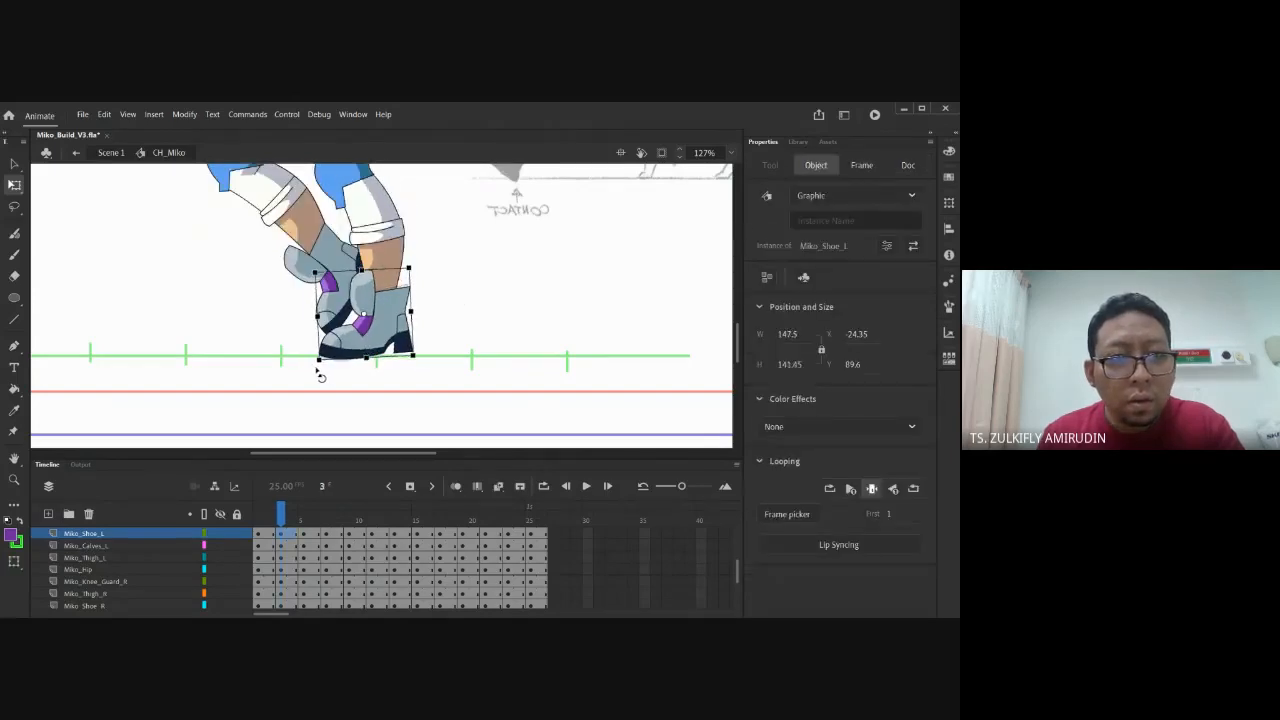
left_click(514, 280)
key("comma")
key("period")
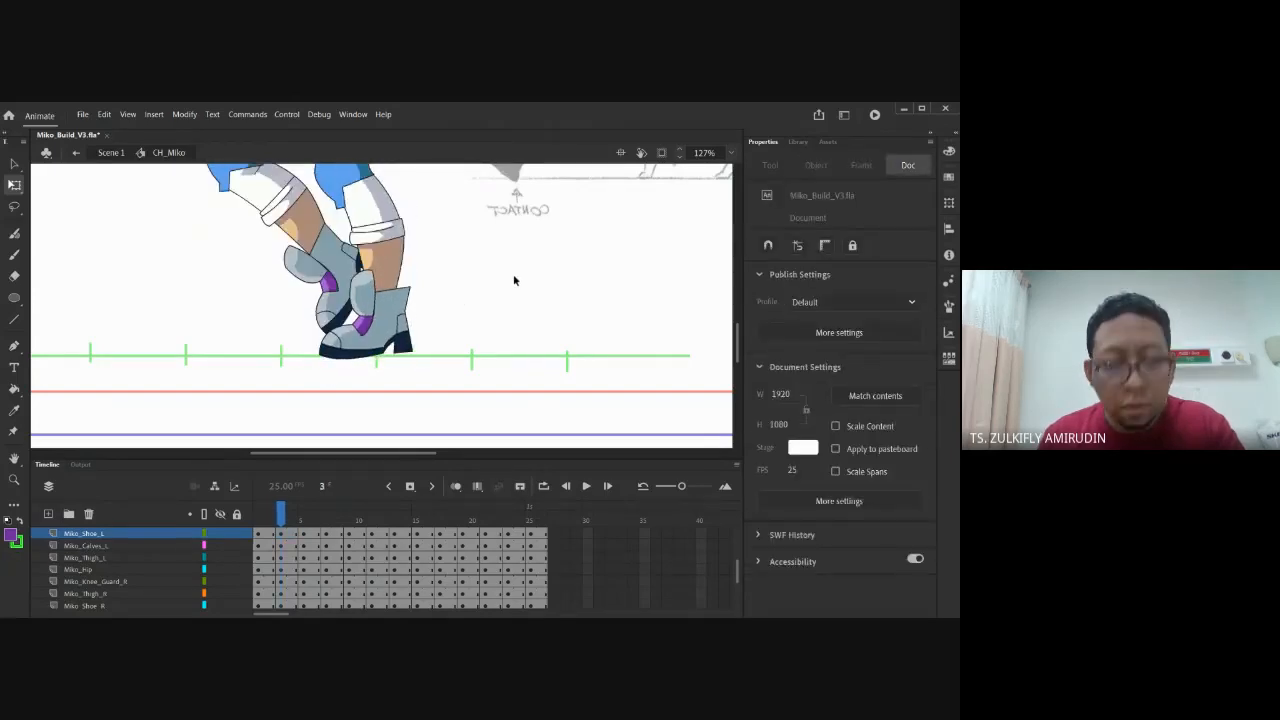
Step through frames 3 to 9 to examine how the left leg and shoe meet the ground line
key("ctrl+minus")
left_click_drag(446, 267, 481, 332)
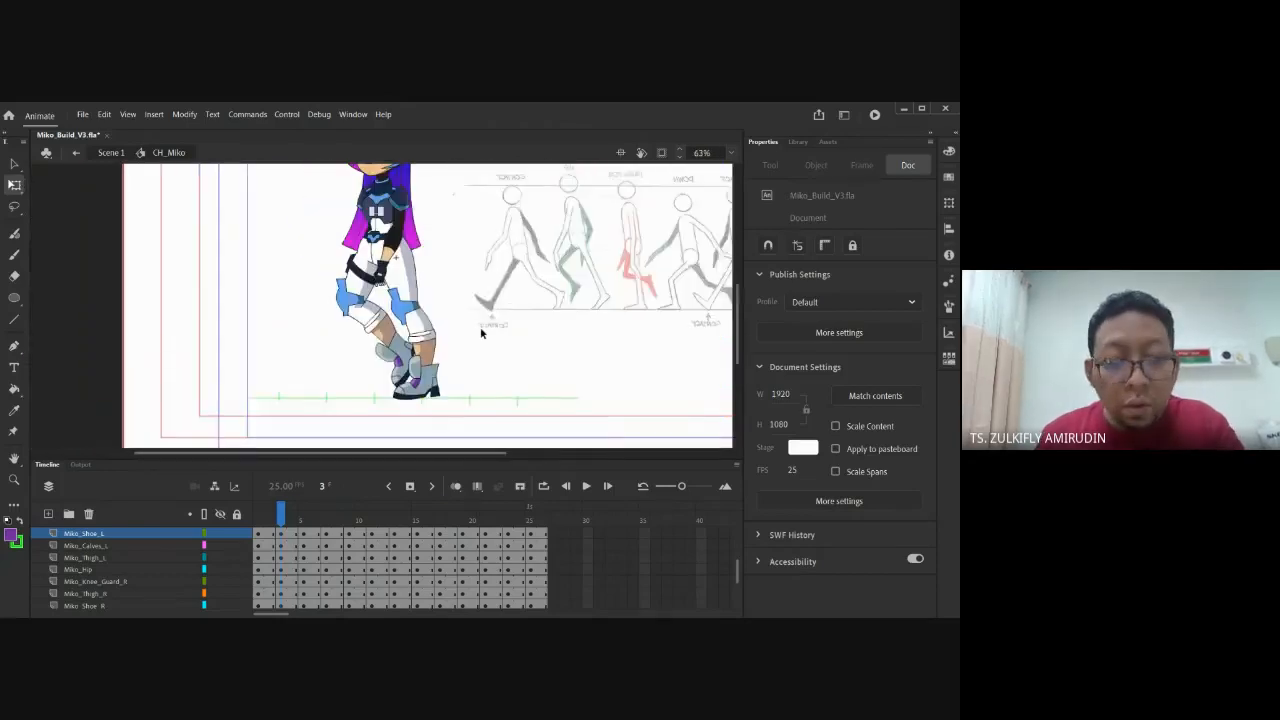
key("period")
key("period")
key("period")
key("period")
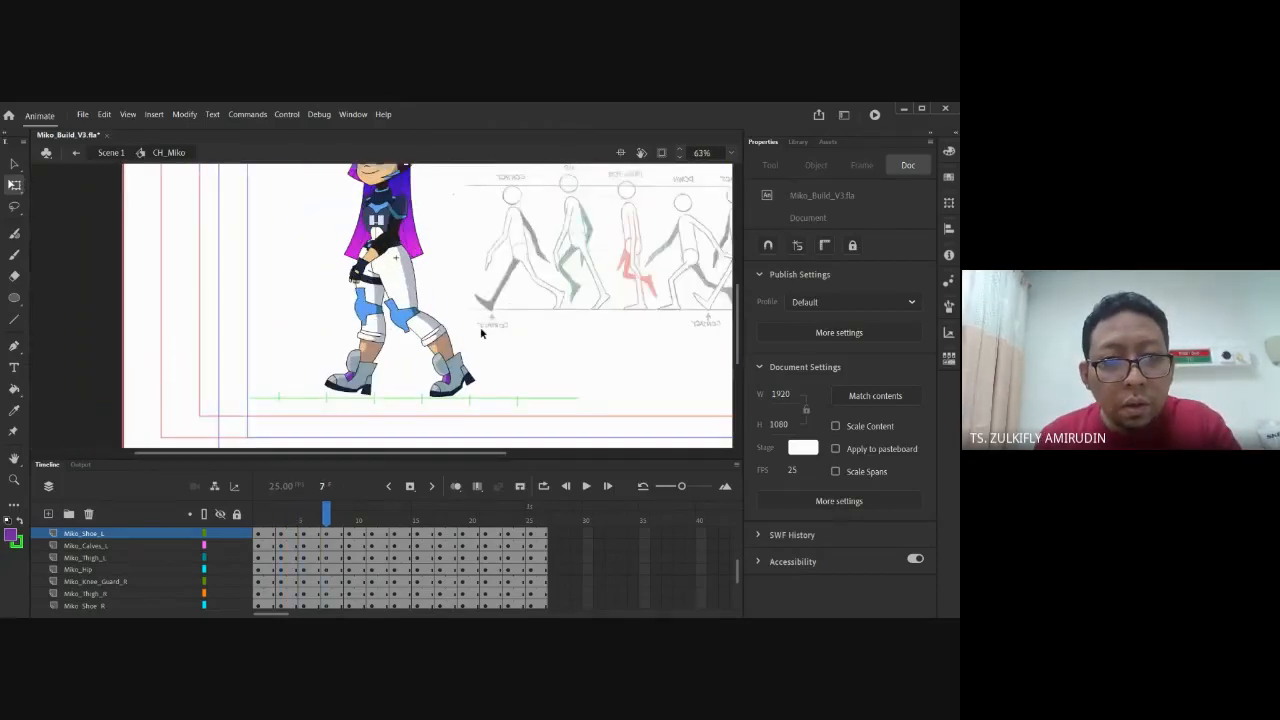
key("period")
key("comma")
left_click(458, 352)
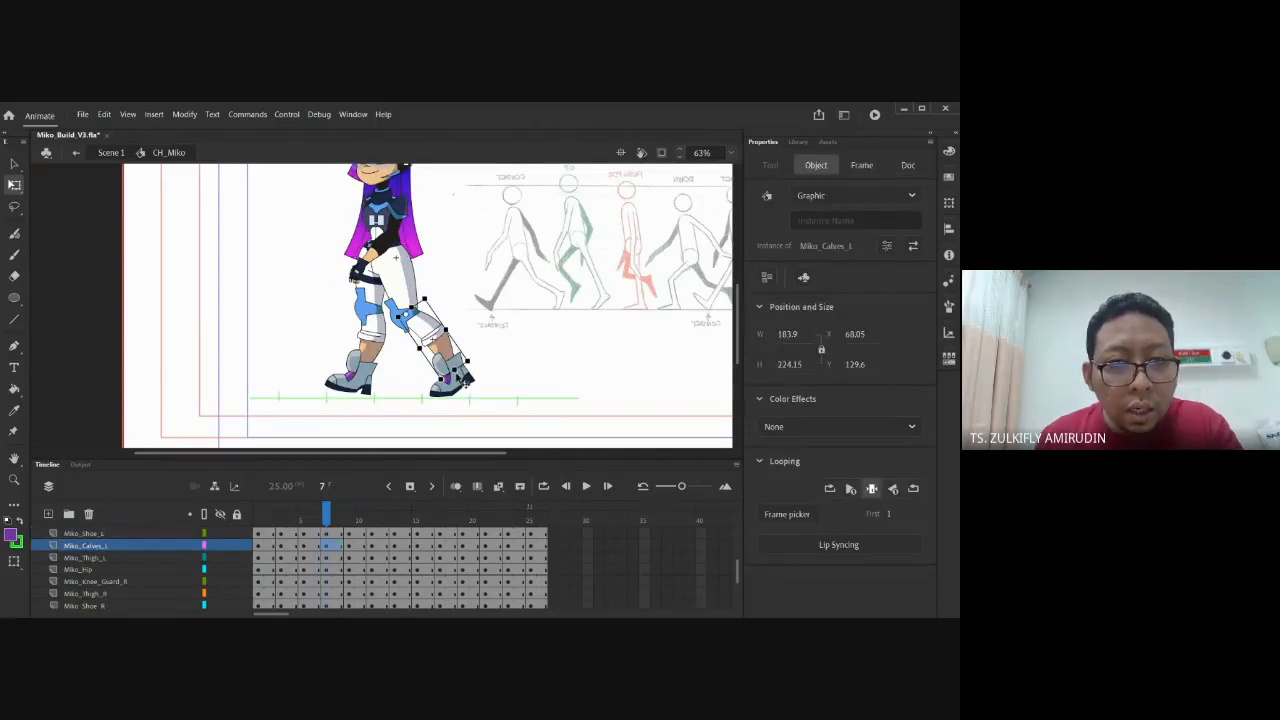
left_click(490, 357)
key("period")
key("period")
key("comma")
key("comma")
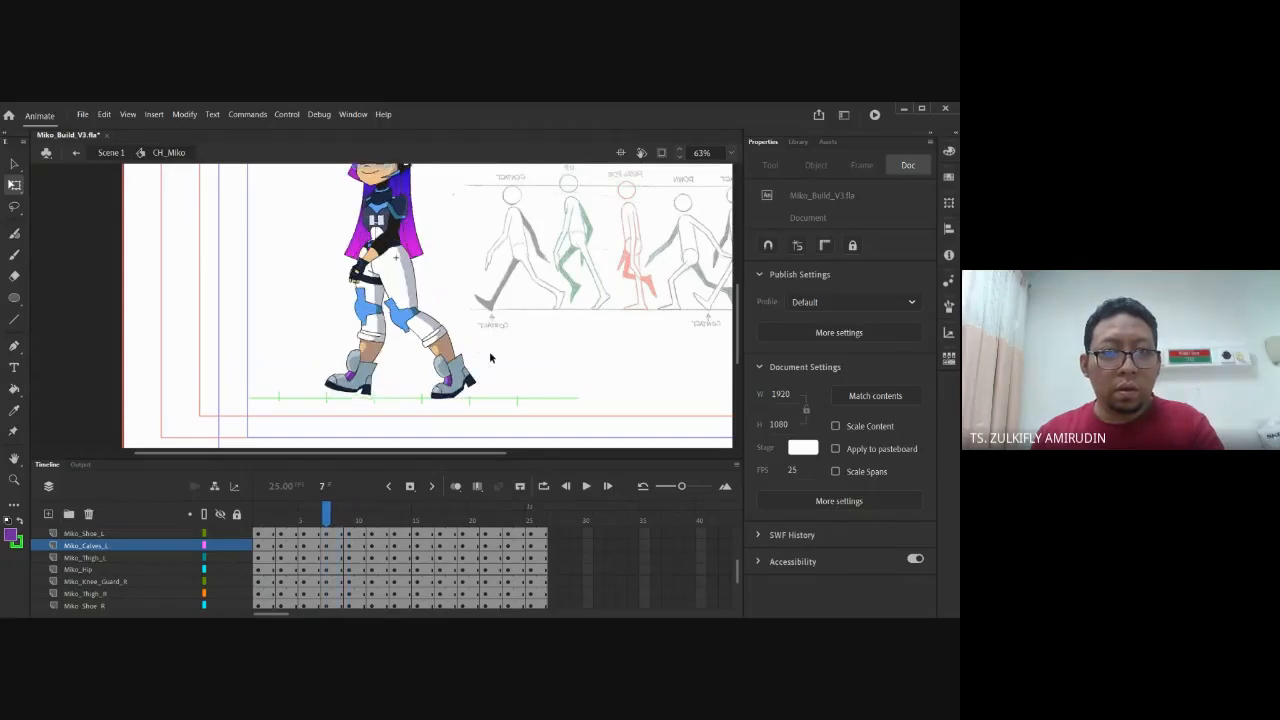
Step through frames 7 to 26 to check the remaining poses, and play the walk cycle from frame 2
key("period")
key("period")
key("period")
key("period")
key("period")
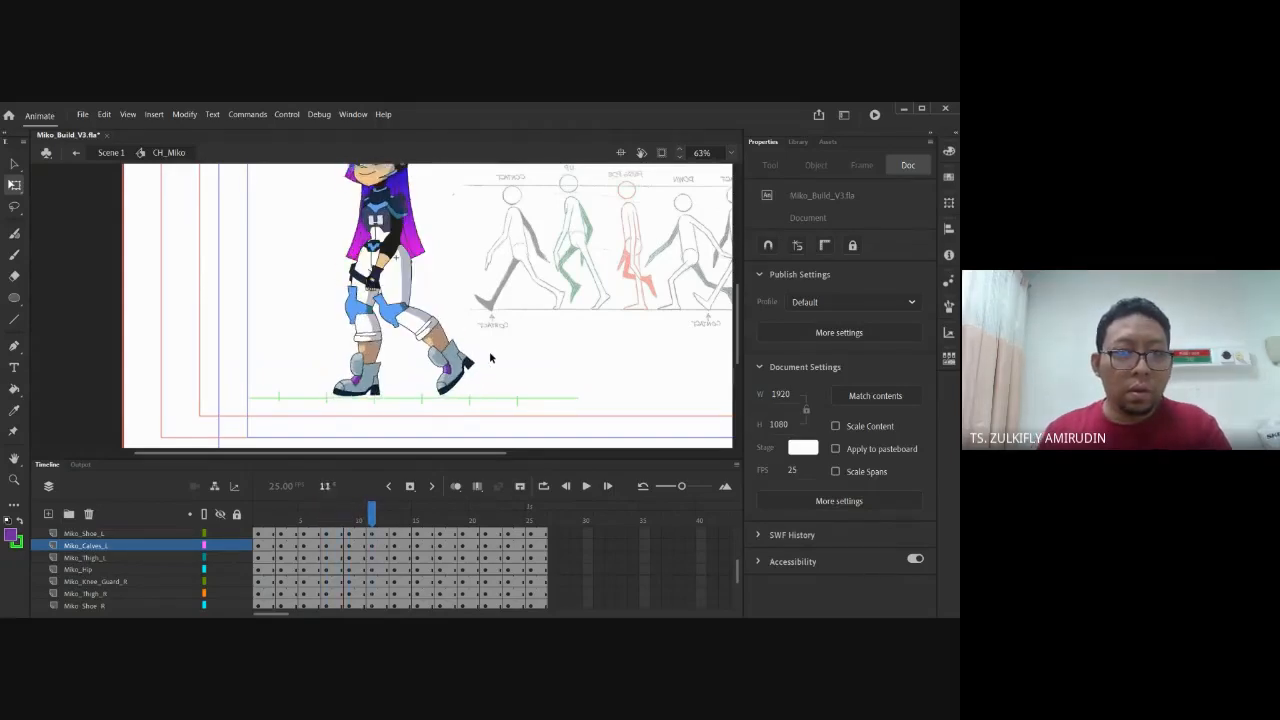
key("period")
key("period")
key("period")
key("period")
key("period")
key("period")
key("period")
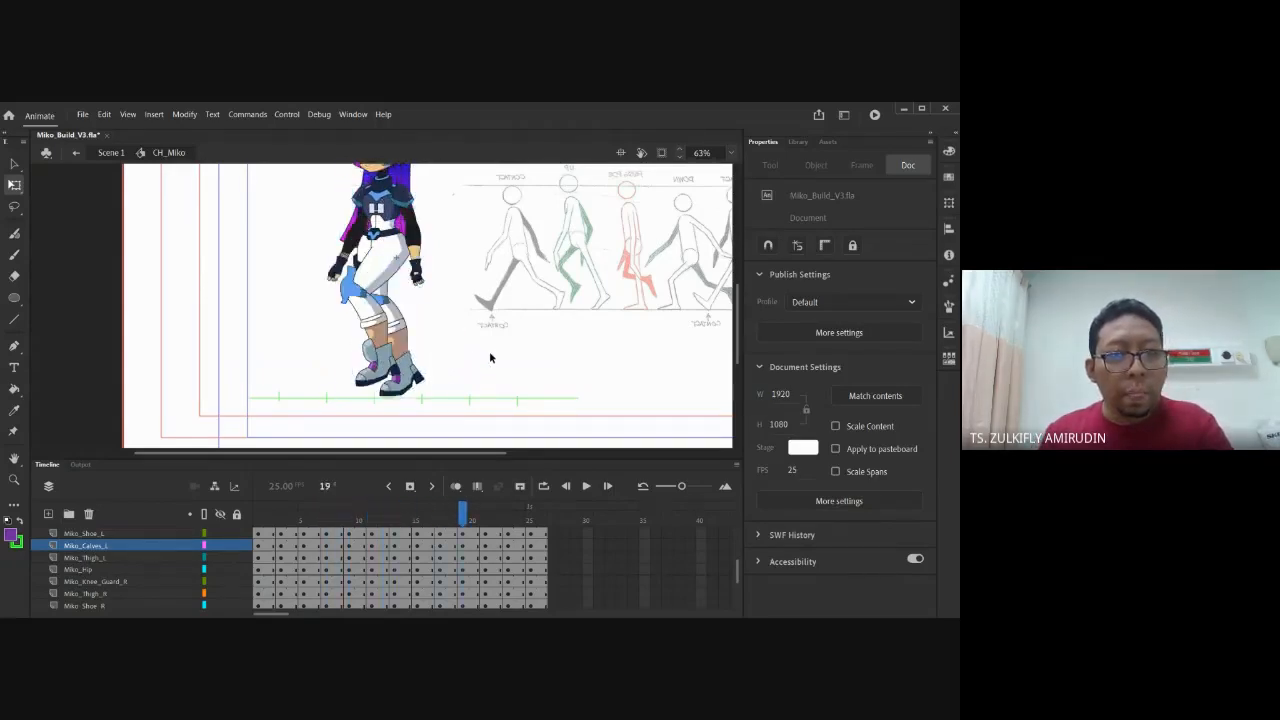
key("period")
key("period")
key("period")
key("period")
key("period")
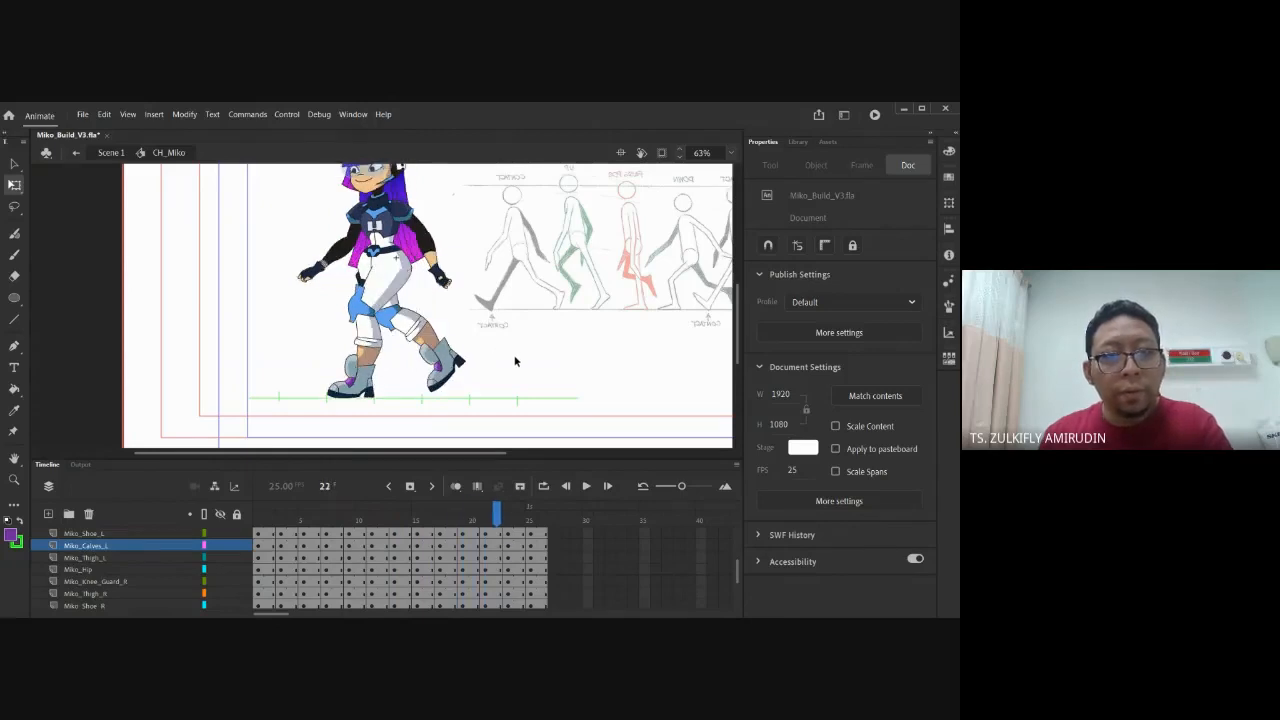
key("period")
key("period")
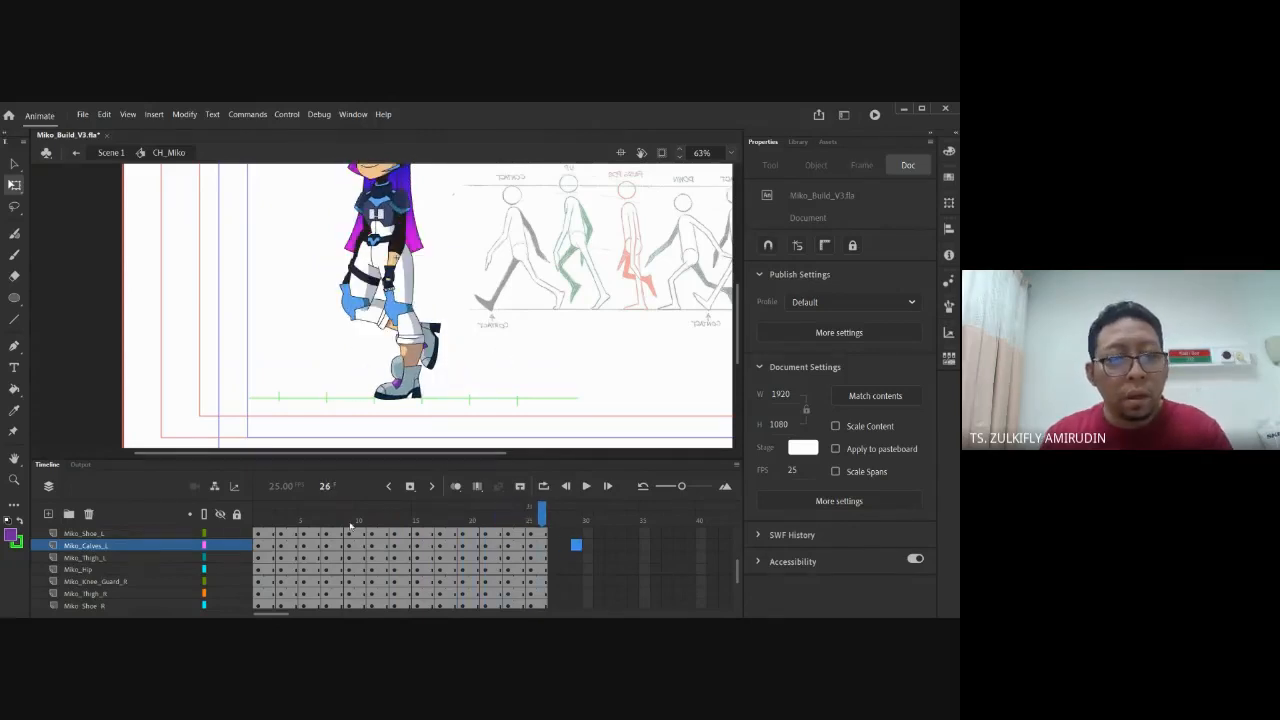
mouse_move(282, 522)
left_mouse_down()
mouse_move(270, 521)
mouse_move(449, 535)
mouse_move(267, 507)
left_mouse_up()
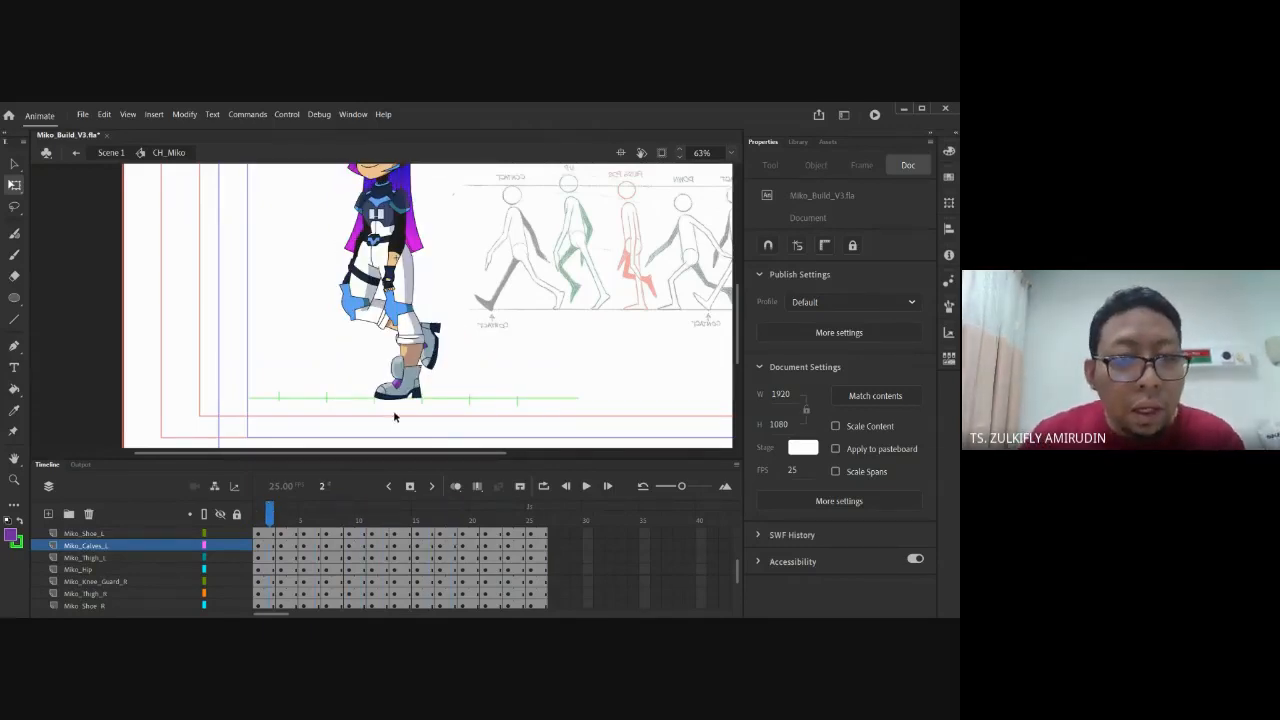
key("Return")
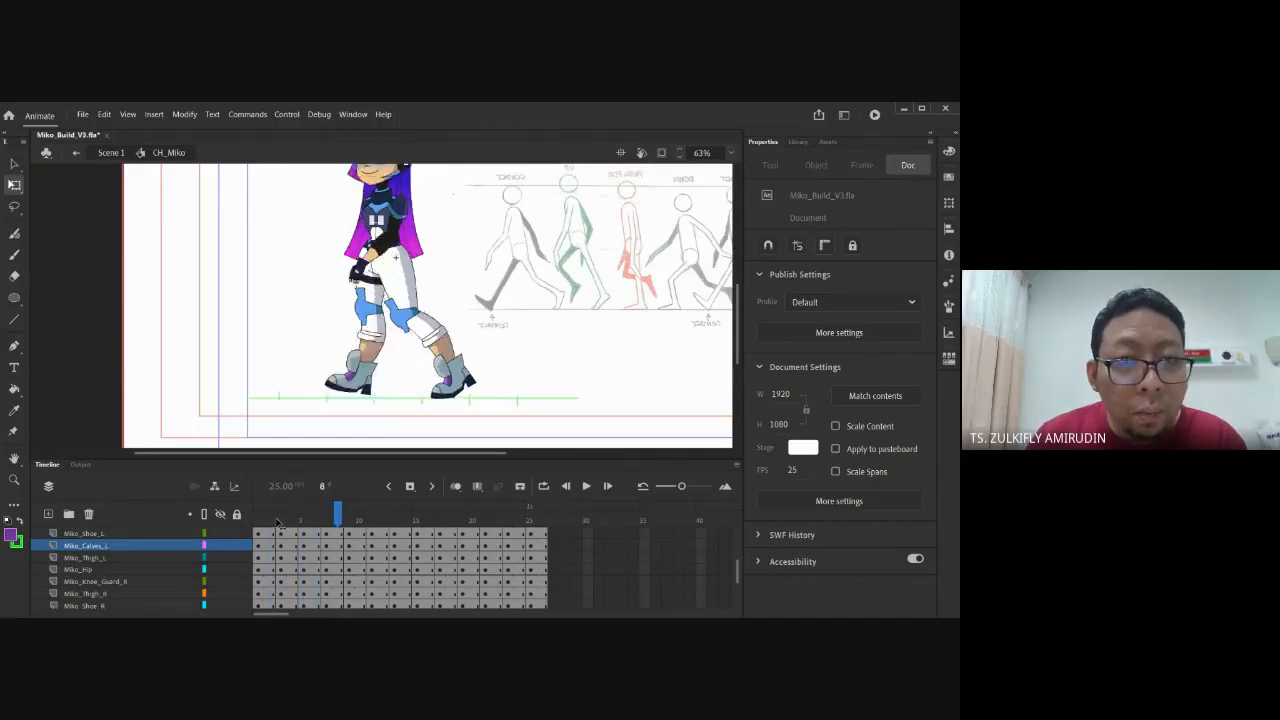
Add a new layer above all the Miko body part layers and set the fill colour to bright red
left_click(259, 521)
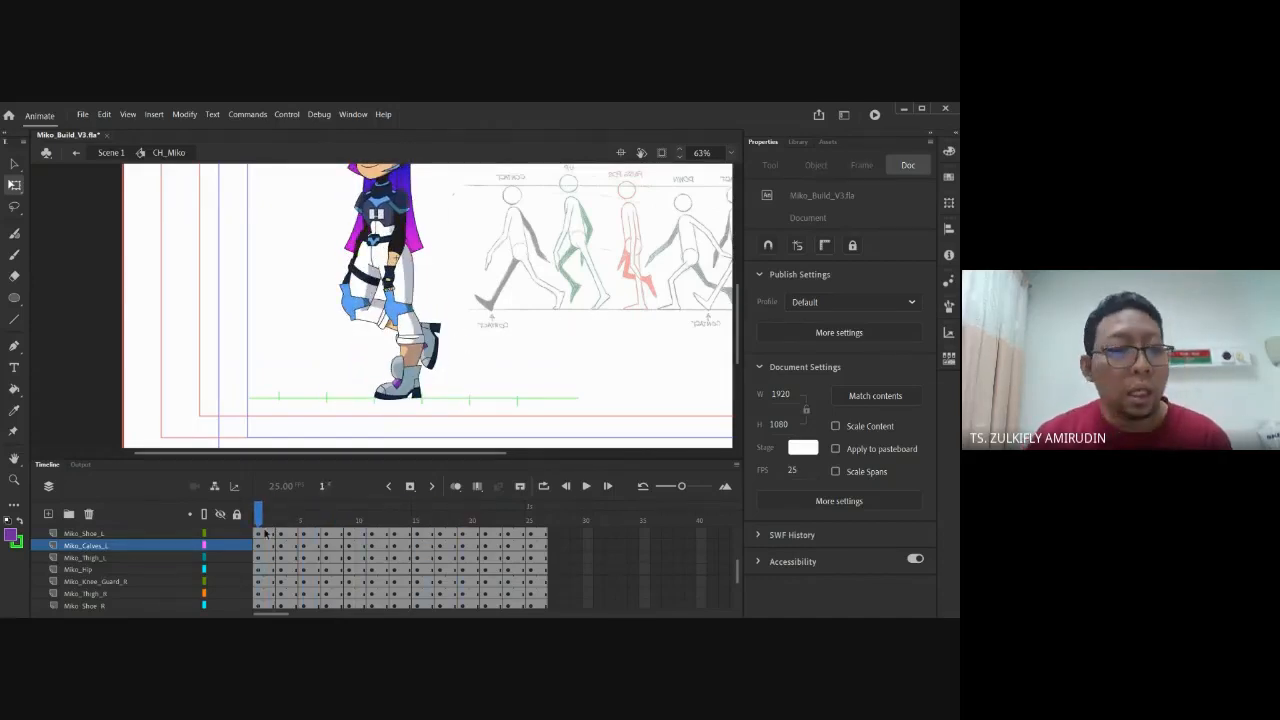
left_click(124, 532)
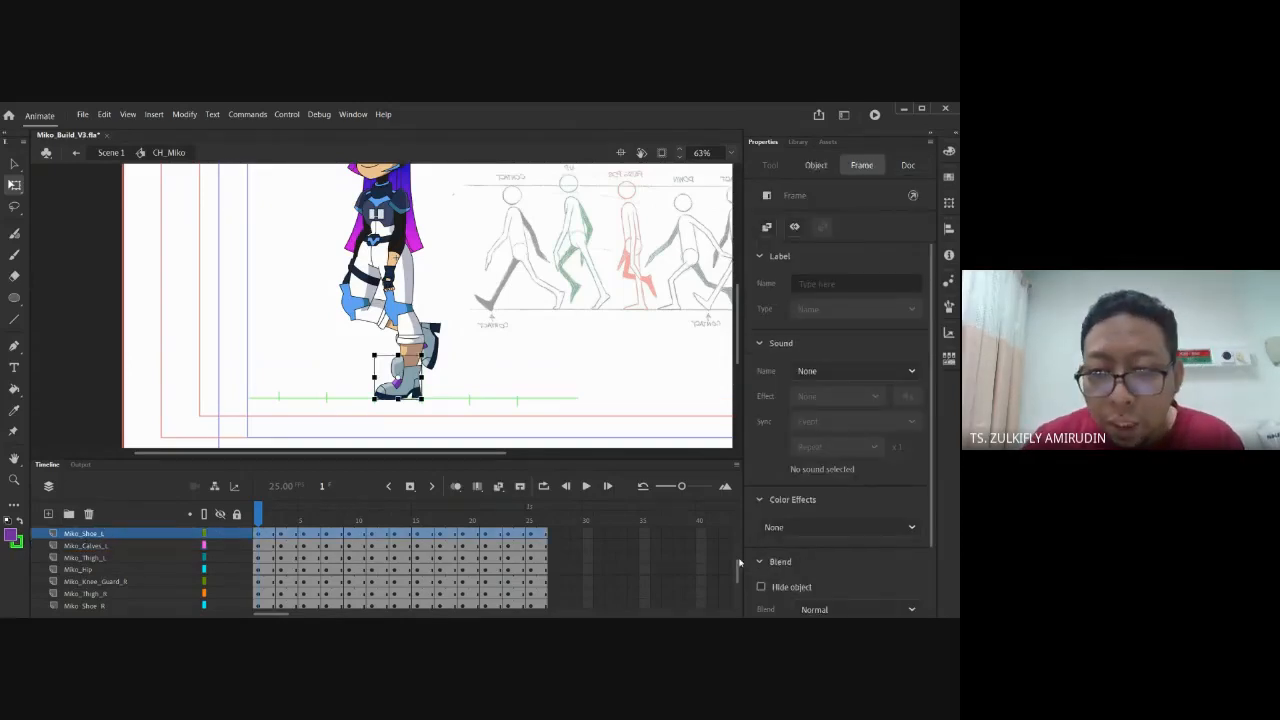
scroll(216, 546, "up", 5)
left_click(48, 513)
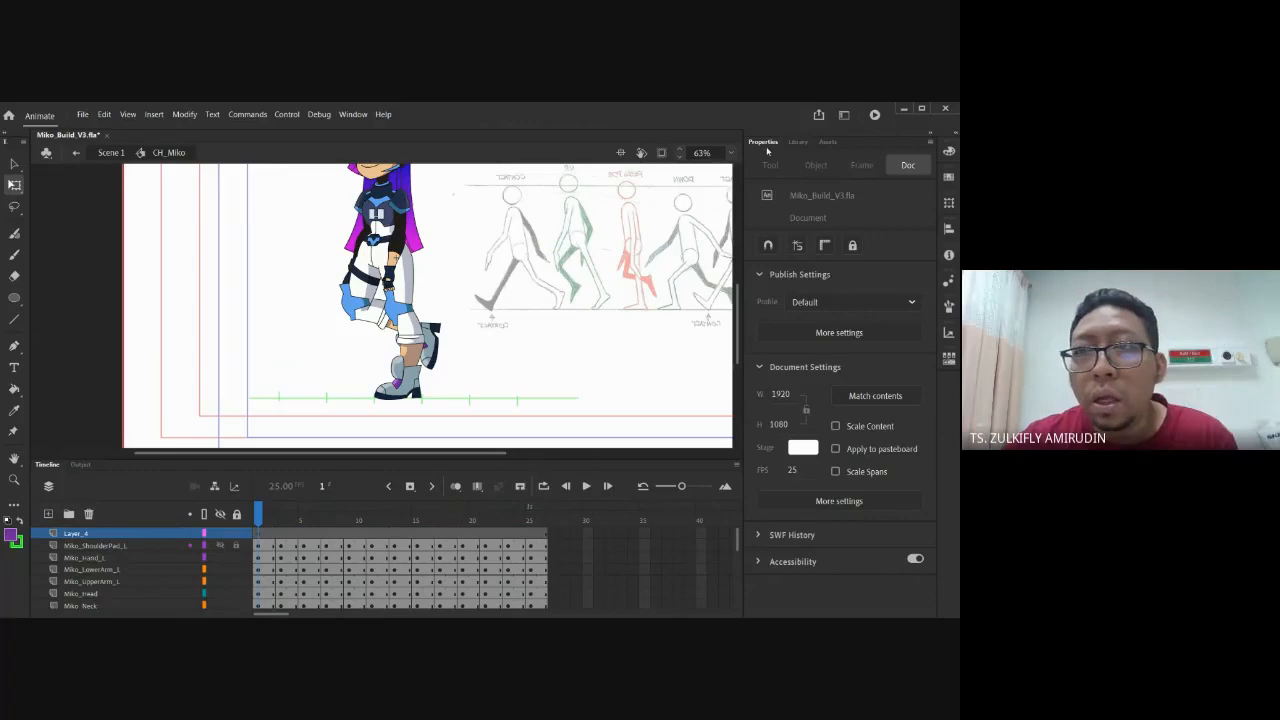
left_click(949, 153)
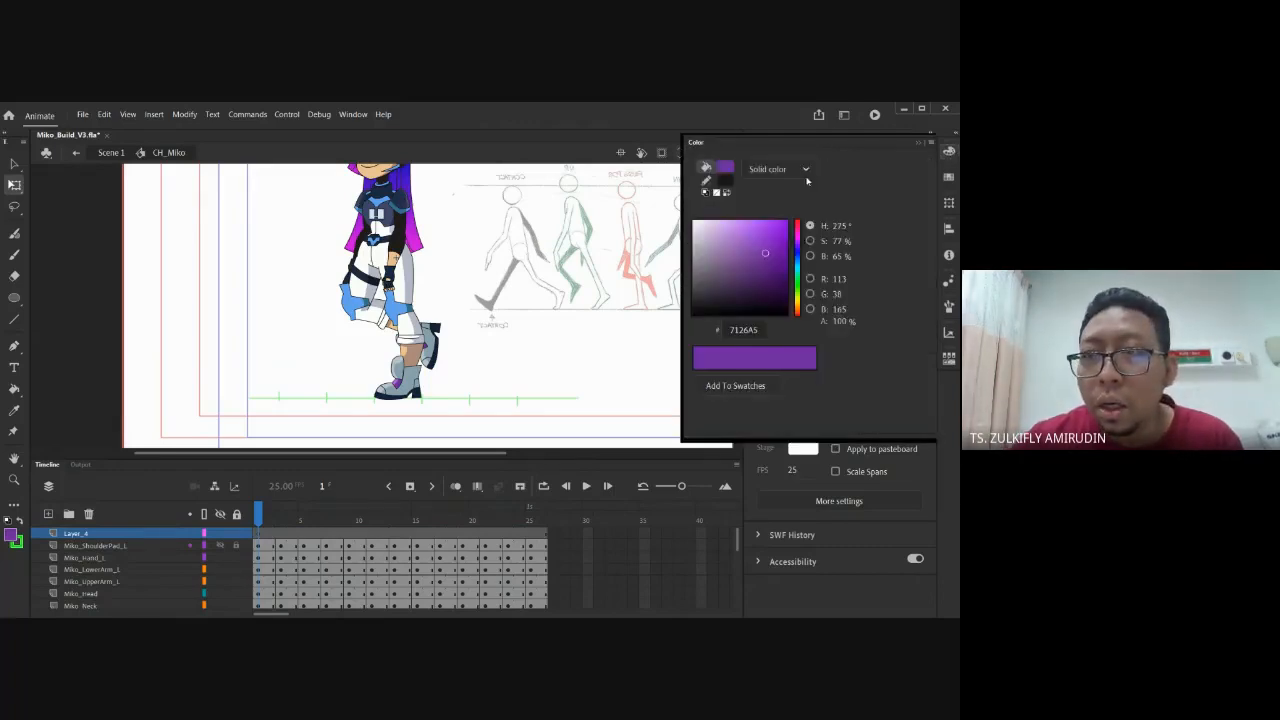
left_click(791, 228)
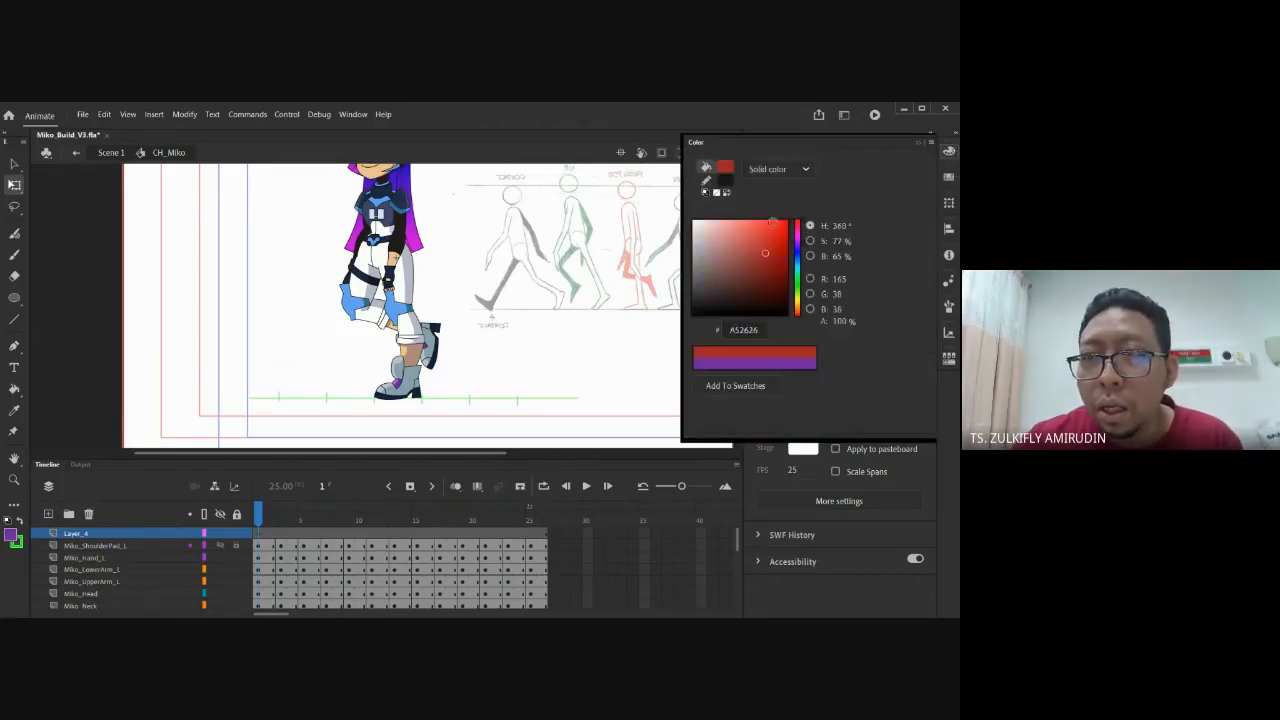
left_click(598, 156)
Set the Classic Brush size to 10, try short strokes above the green ground line, and undo them
left_click_drag(606, 400, 543, 372)
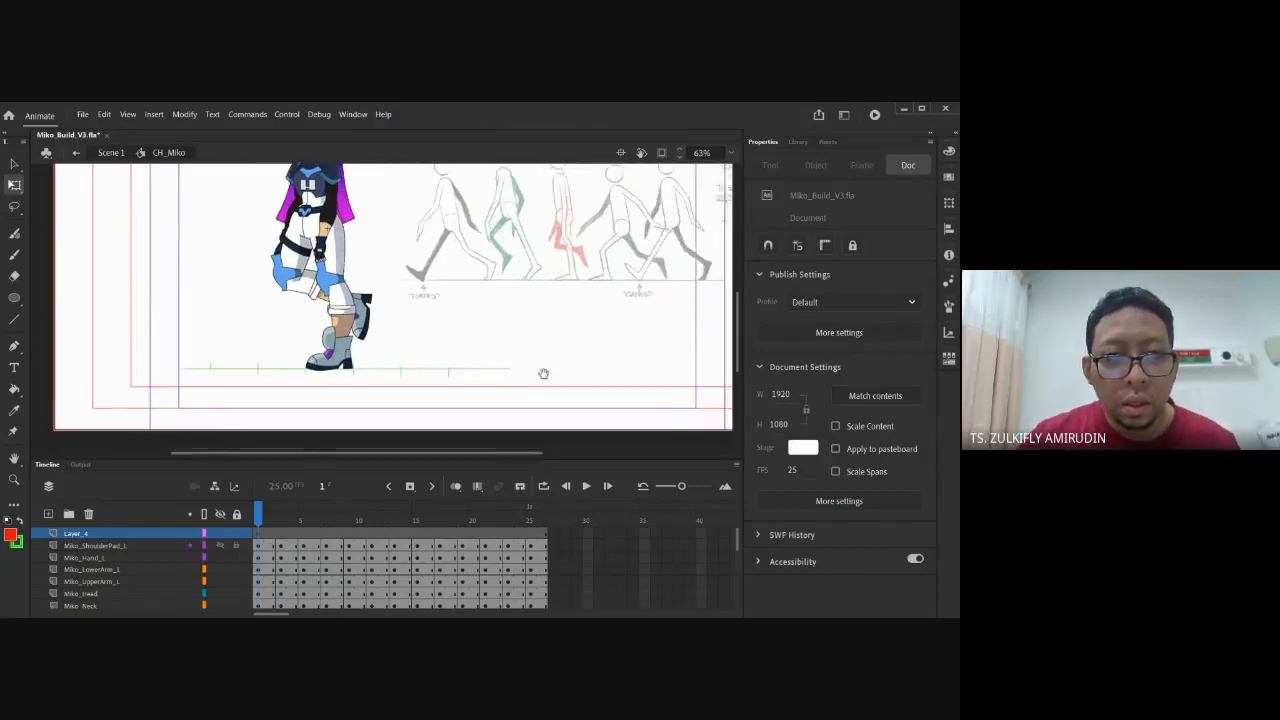
left_click(449, 360, "ctrl")
left_click_drag(427, 293, 434, 314)
key("b")
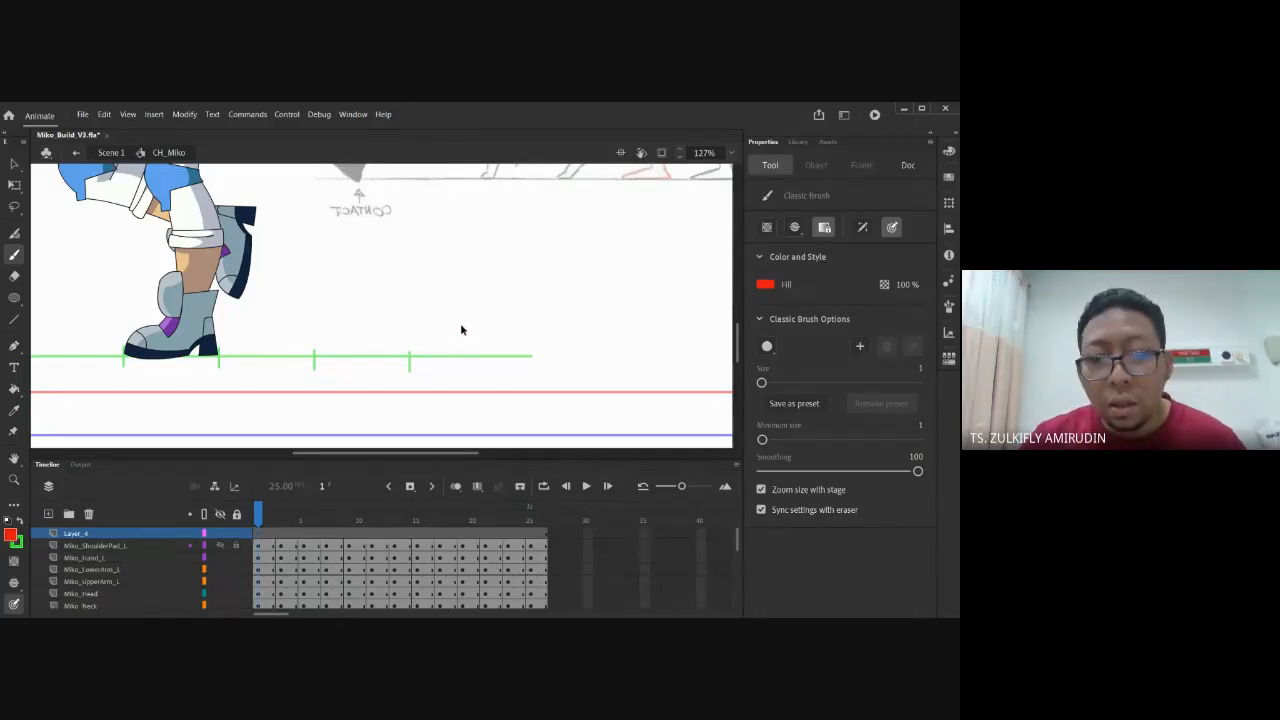
left_click_drag(761, 383, 768, 383)
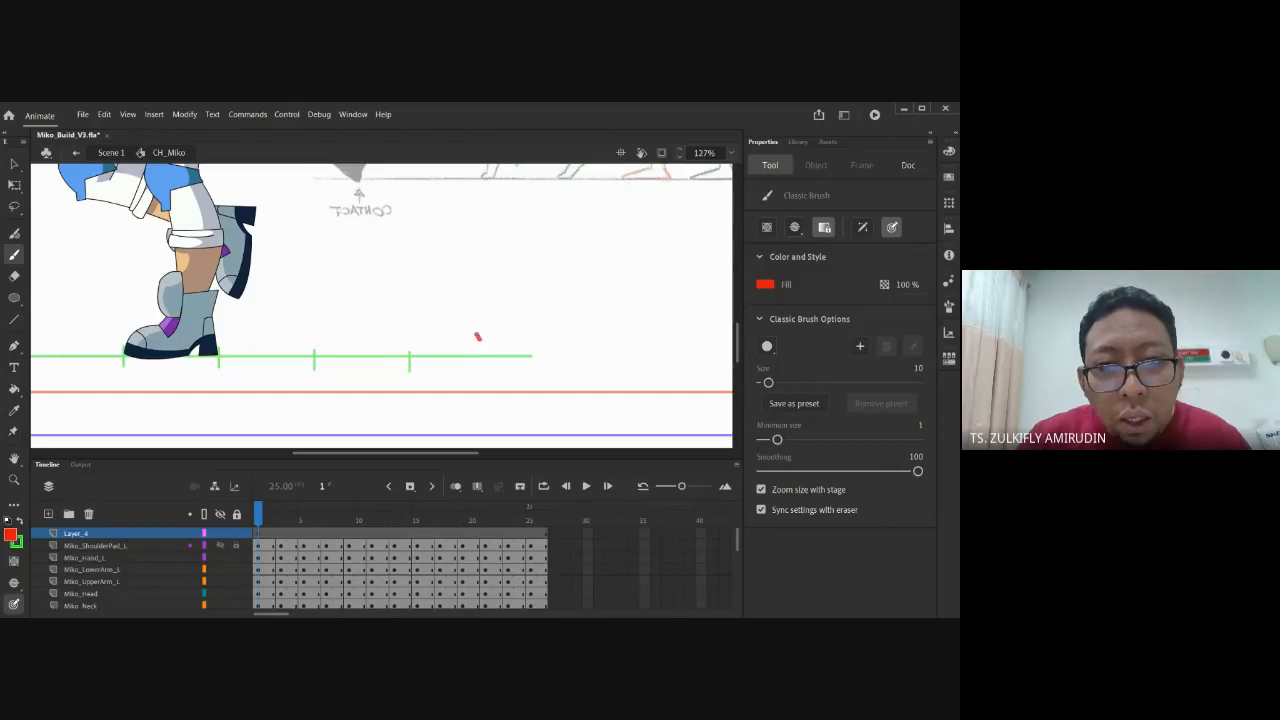
left_click_drag(485, 347, 483, 353)
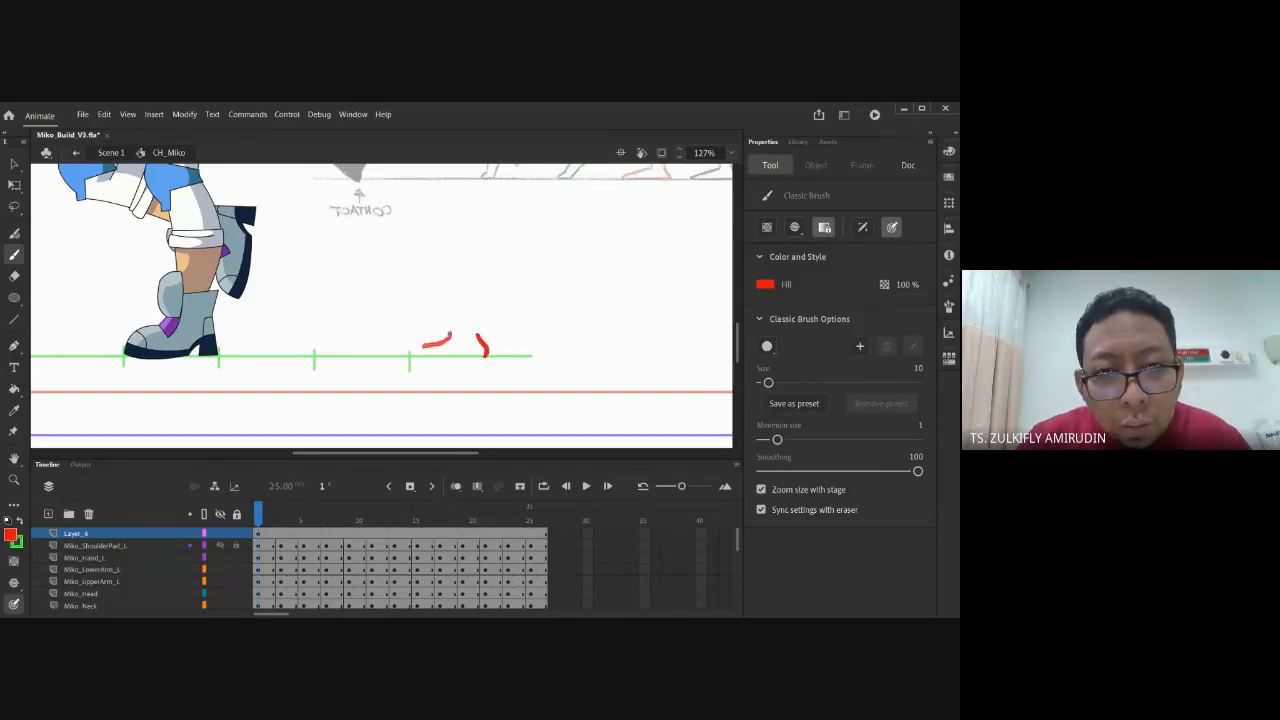
key("ctrl+z")
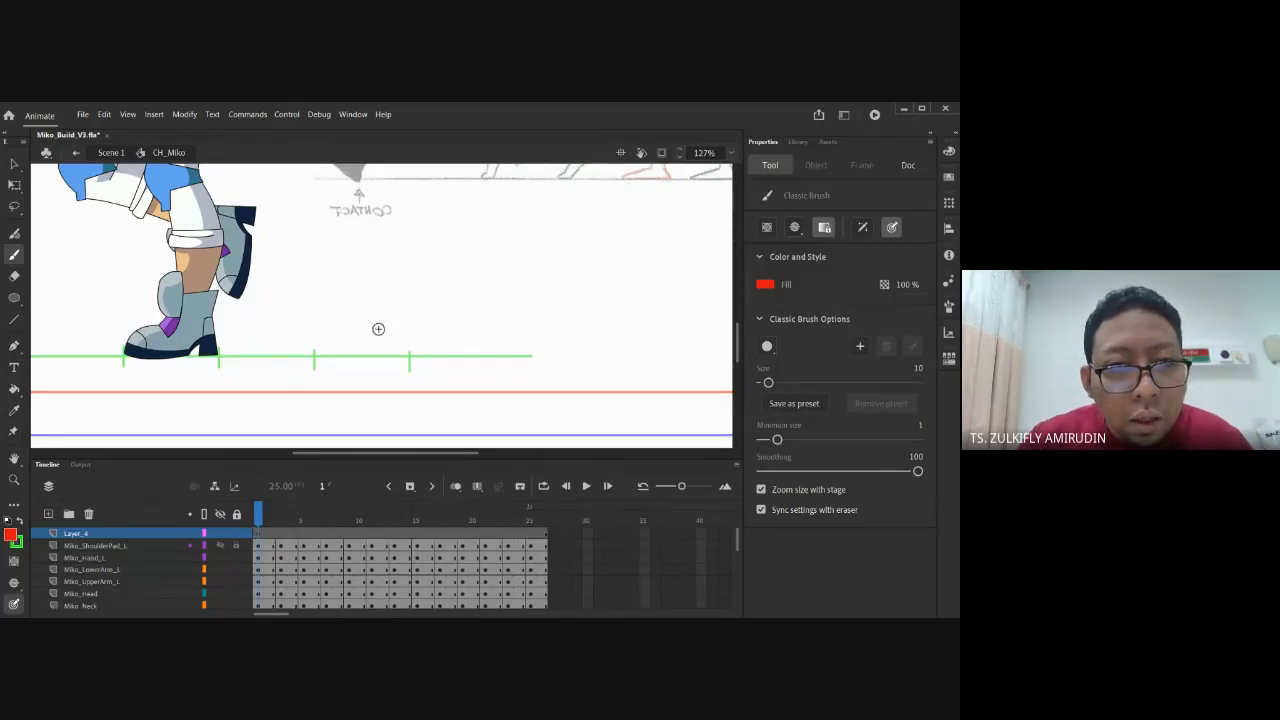
Sketch a flat foot with ankle and lower leg between two ground line marks beside the character, and group the strokes
left_click_drag(333, 344, 318, 350)
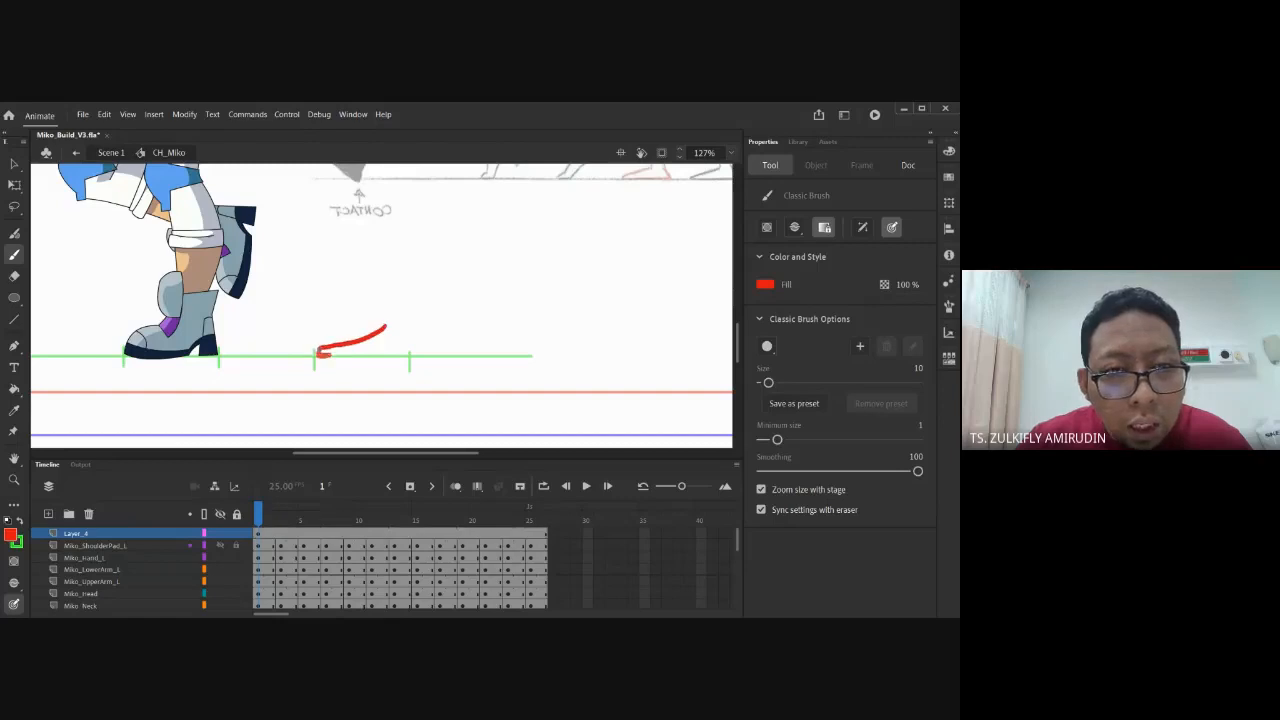
left_click_drag(400, 354, 410, 330)
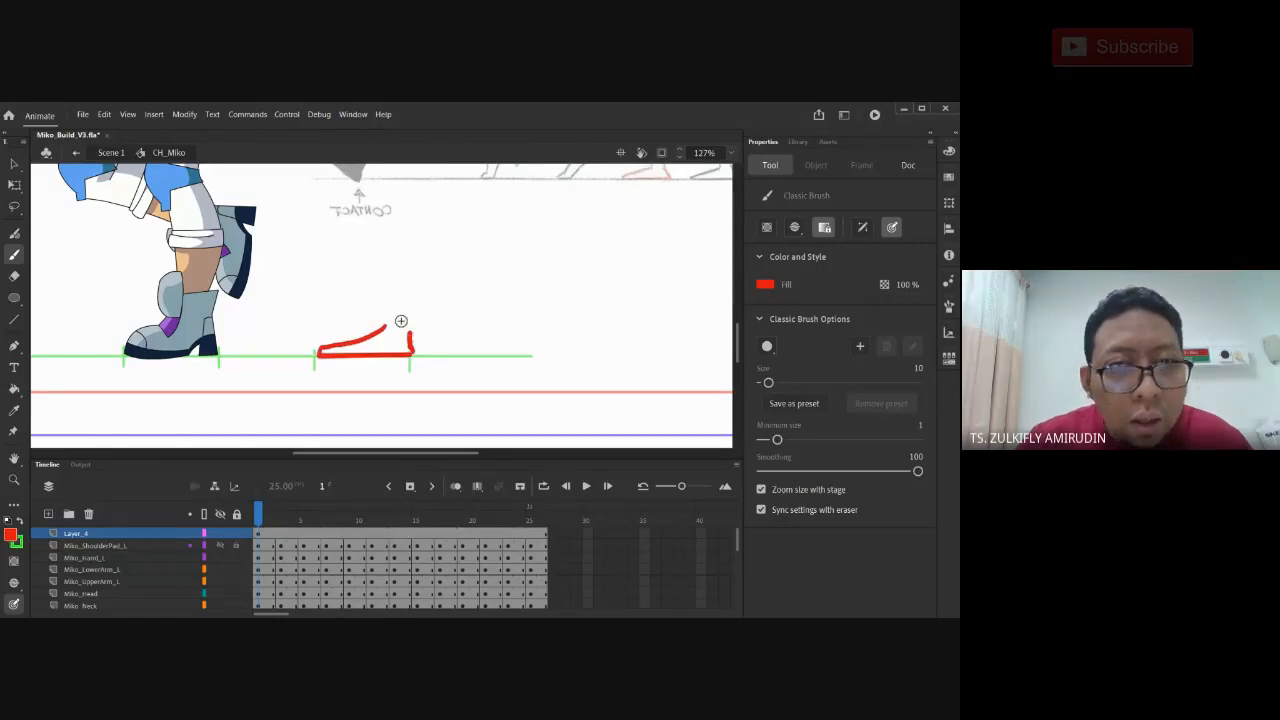
left_click_drag(390, 326, 406, 325)
mouse_move(382, 264)
left_mouse_down()
mouse_move(392, 328)
mouse_move(411, 297)
mouse_move(411, 332)
left_mouse_up()
key("ctrl+z")
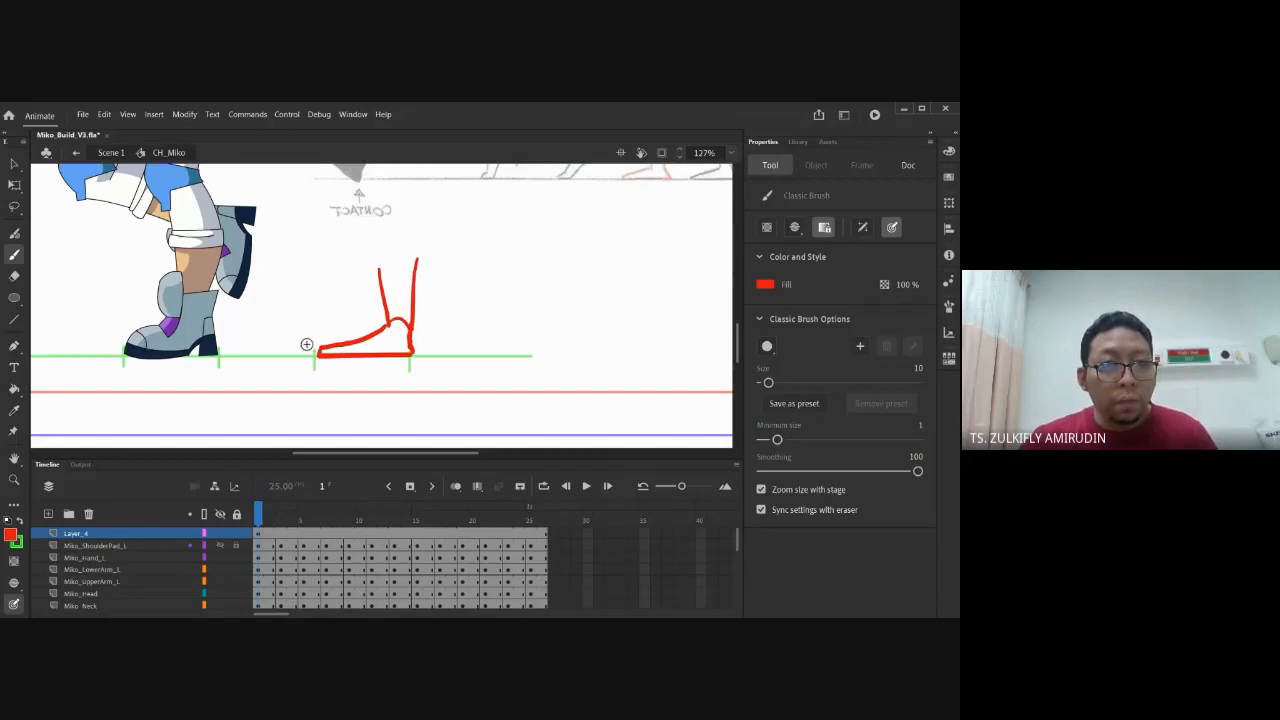
left_click_drag(454, 337, 421, 336)
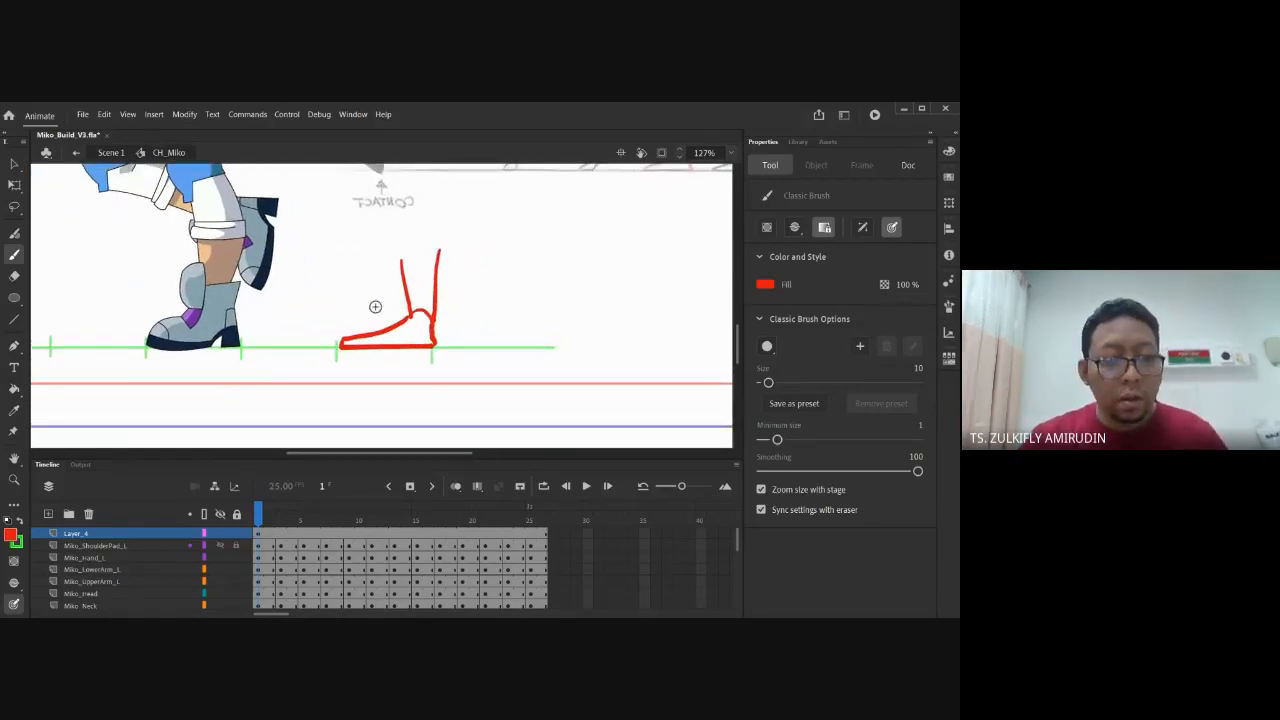
key("v")
left_click(409, 349)
key("ctrl+g")
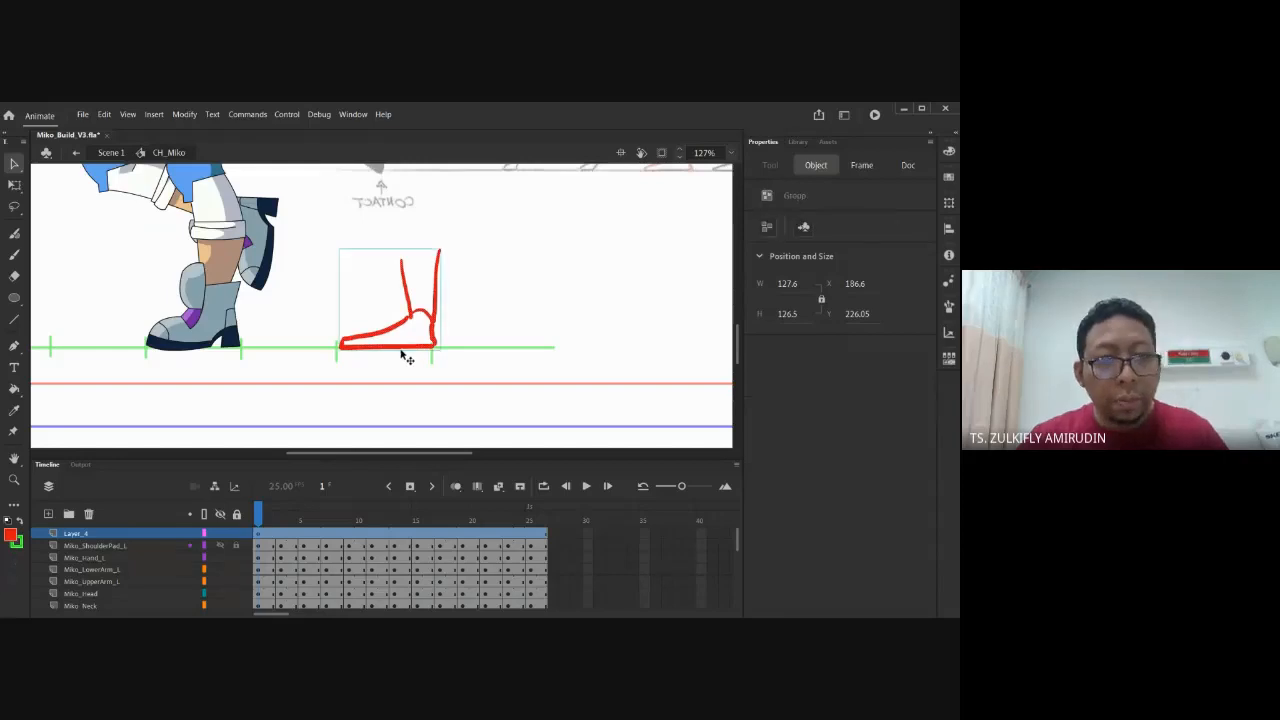
Sketch a second foot behind the flat one, with its toes on the ground line, heel raised and lower leg leaning
left_click_drag(489, 301, 419, 341)
key("b")
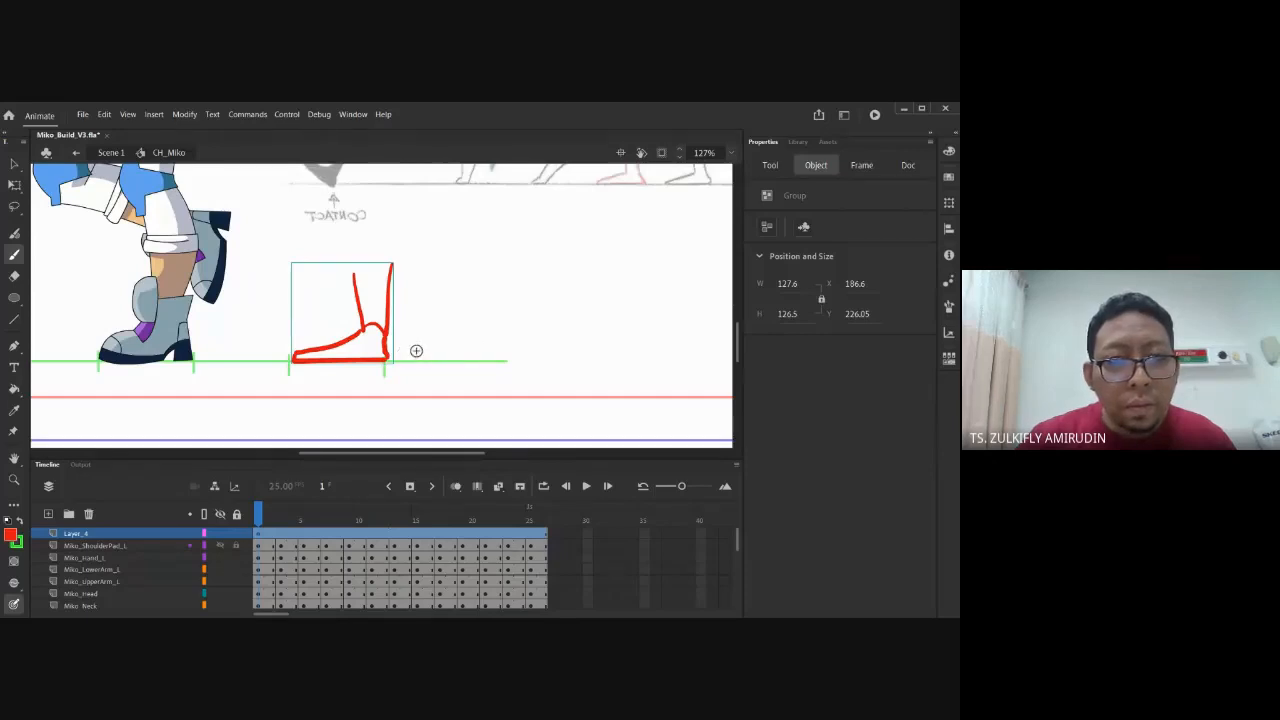
mouse_move(410, 349)
left_mouse_down()
mouse_move(448, 320)
mouse_move(432, 354)
mouse_move(478, 334)
left_mouse_up()
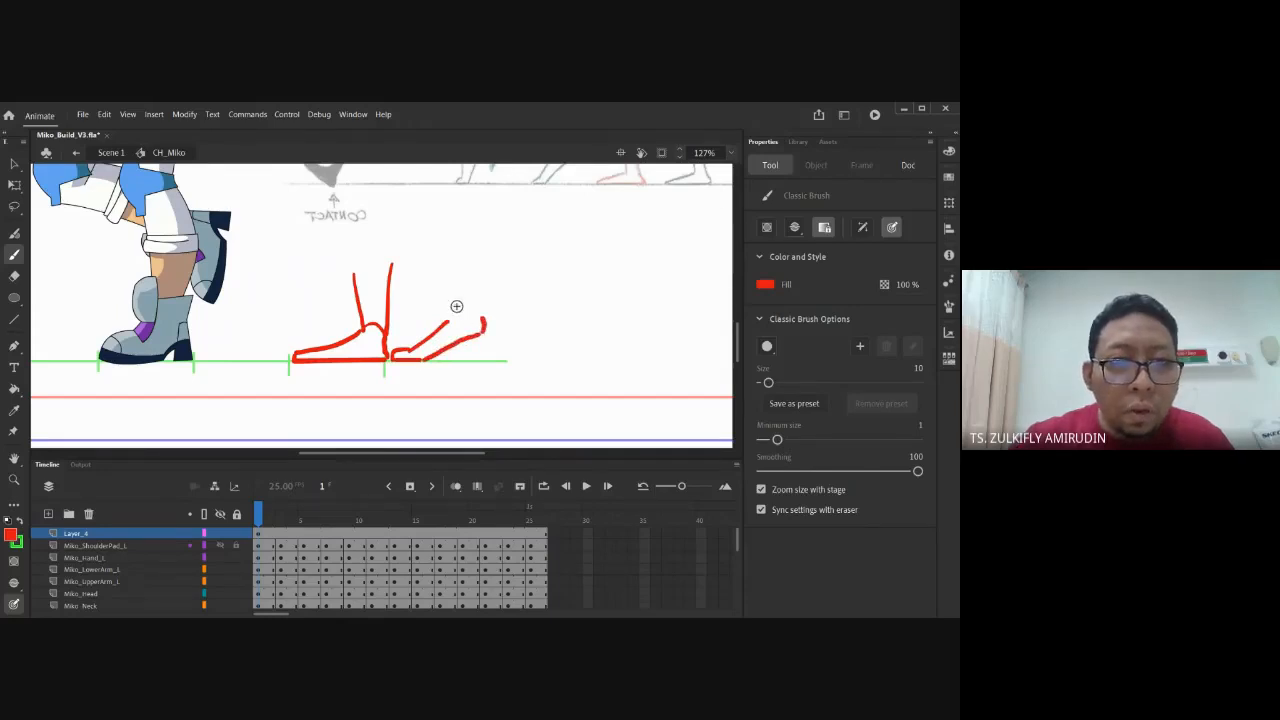
mouse_move(448, 318)
left_mouse_down()
mouse_move(418, 272)
mouse_move(474, 304)
left_mouse_up()
key("ctrl+z")
mouse_move(452, 257)
left_mouse_down()
mouse_move(484, 321)
mouse_move(474, 309)
left_mouse_up()
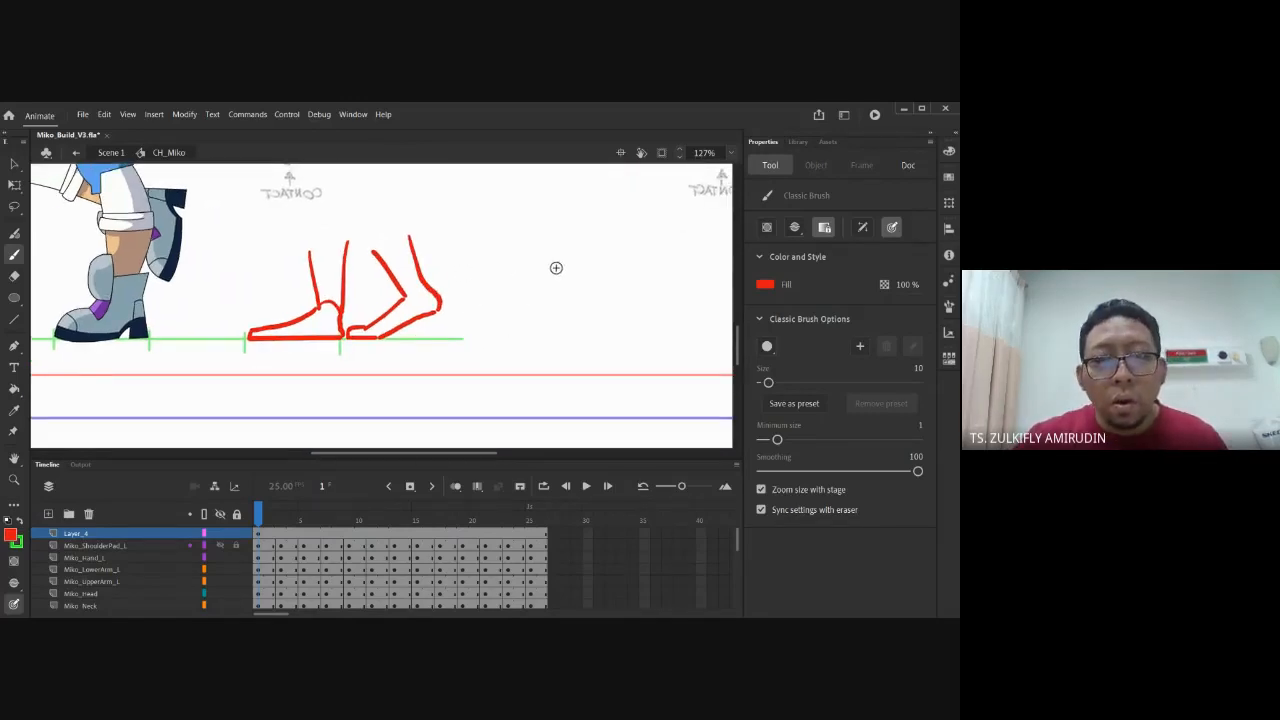
Sketch a lifted foot with toes pointing down and a forward foot with toes raised, adding curved accents along both soles
mouse_move(541, 265)
left_mouse_down()
mouse_move(510, 316)
mouse_move(493, 318)
mouse_move(508, 262)
left_mouse_up()
mouse_move(487, 218)
left_mouse_down()
mouse_move(480, 210)
mouse_move(540, 262)
left_mouse_up()
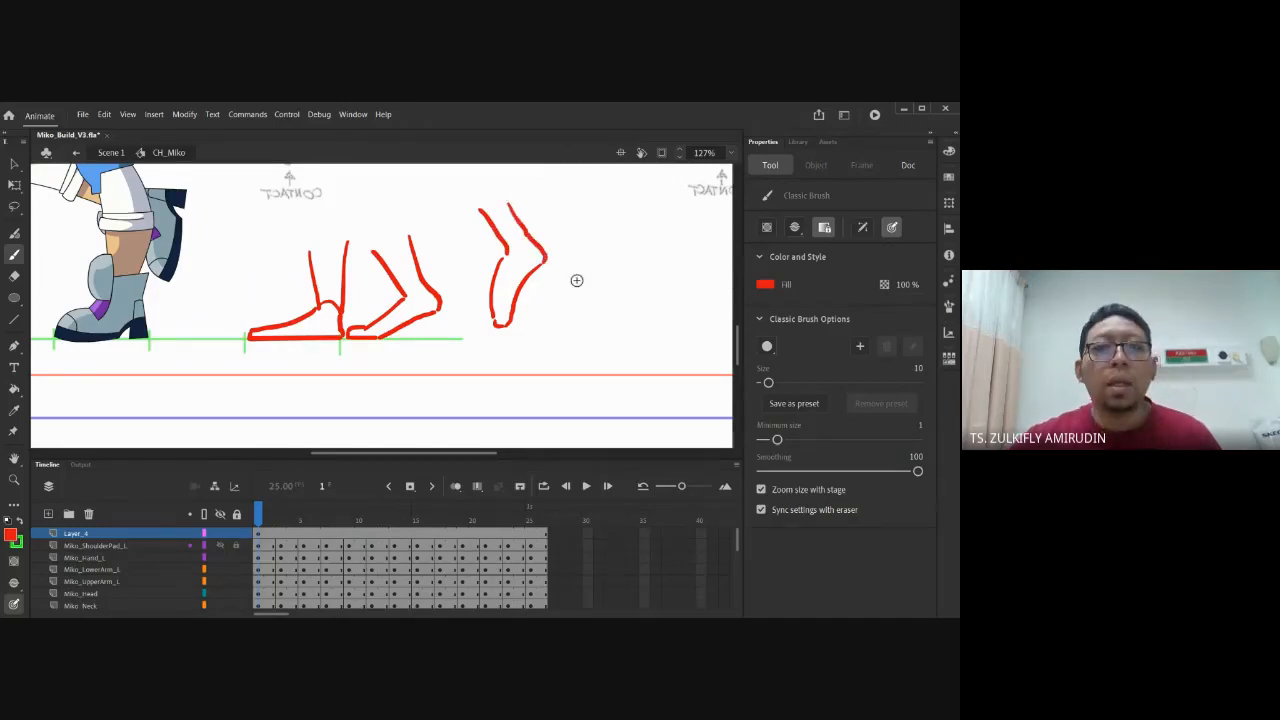
left_click_drag(635, 289, 569, 293)
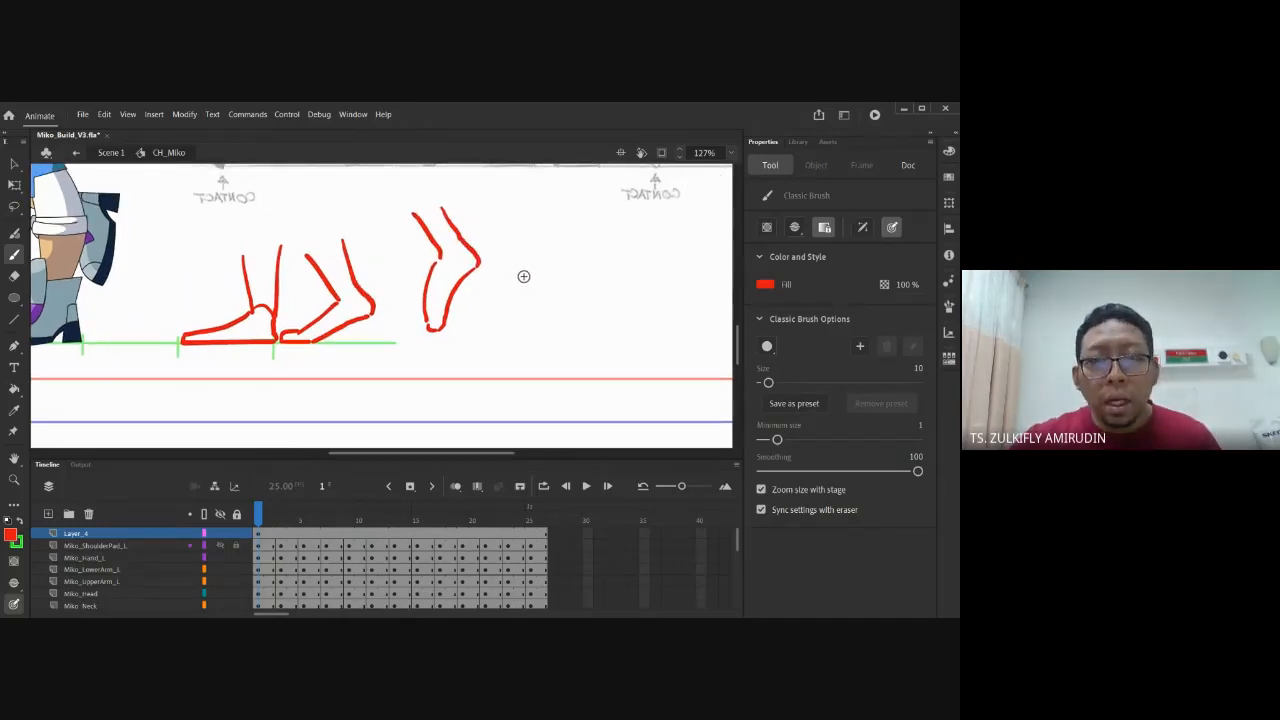
mouse_move(525, 265)
left_mouse_down()
mouse_move(563, 303)
mouse_move(622, 241)
mouse_move(578, 258)
mouse_move(568, 277)
mouse_move(521, 243)
left_mouse_up()
left_click_drag(566, 291, 546, 290)
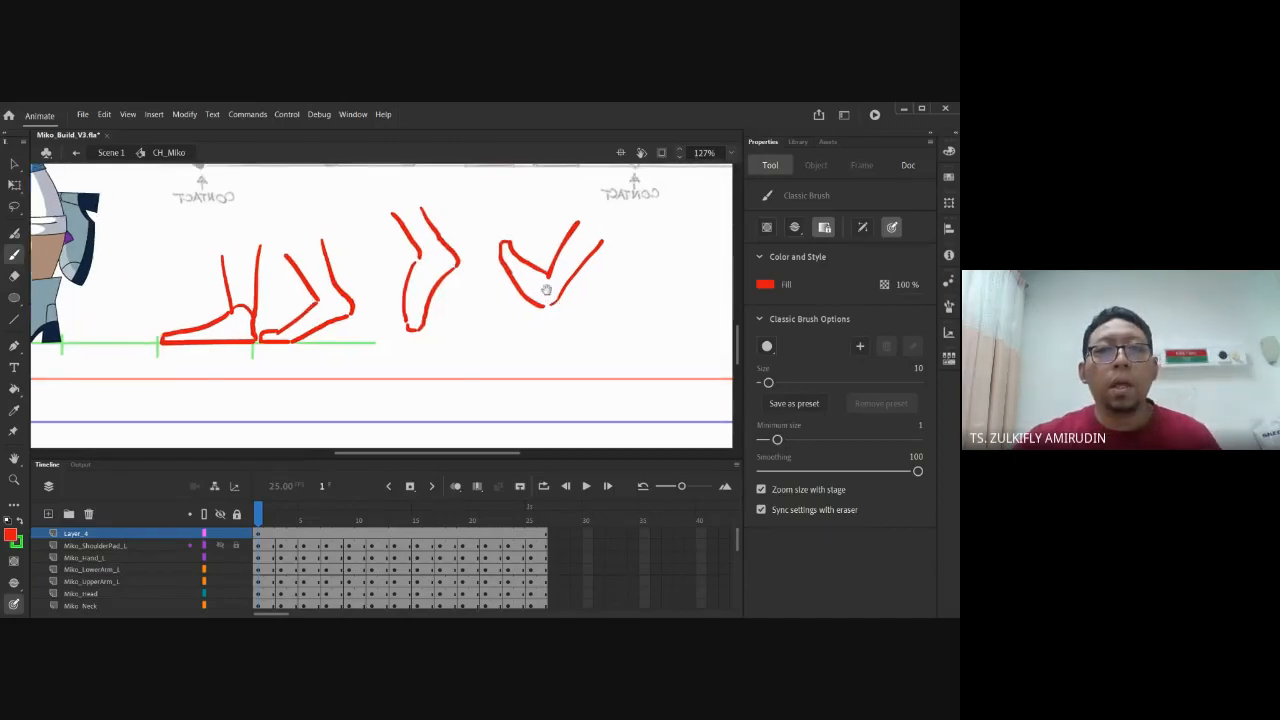
left_click_drag(502, 228, 568, 317)
mouse_move(457, 252)
left_mouse_down()
mouse_move(457, 280)
mouse_move(418, 341)
left_mouse_up()
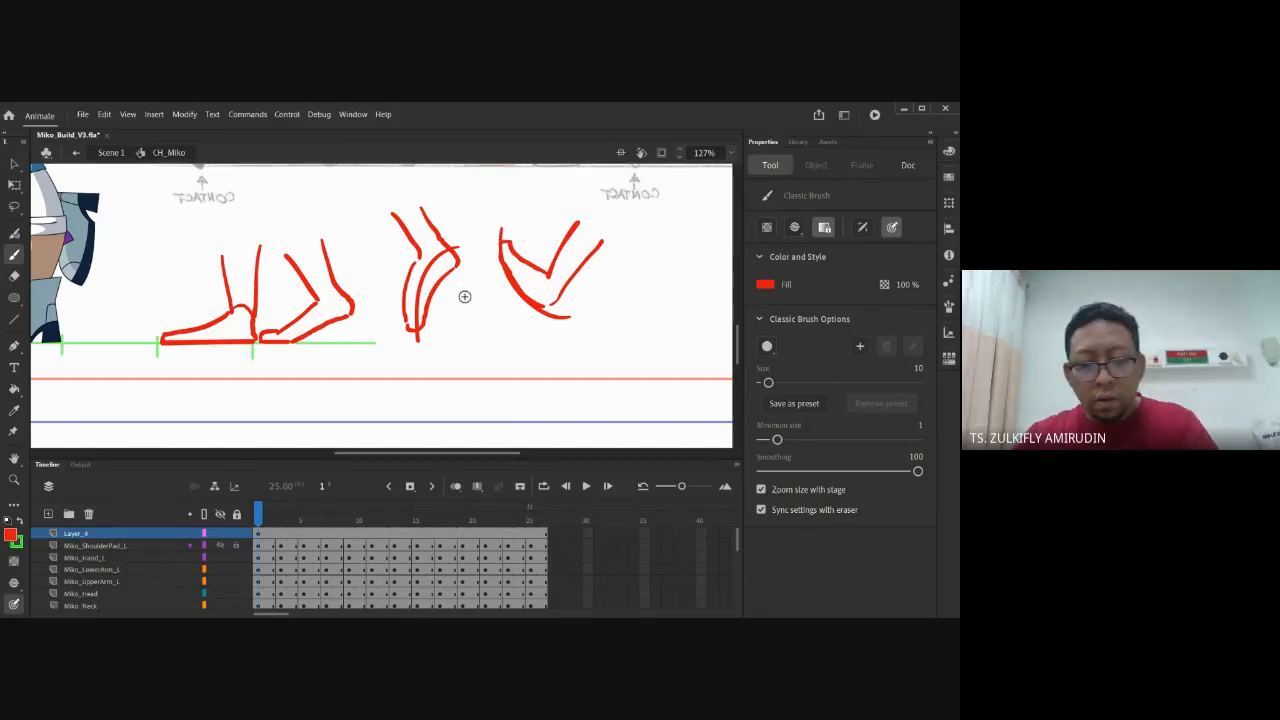
Return to Scene 1 and play the main timeline to review the walk cycle beside the foot sketches
key("ctrl+minus")
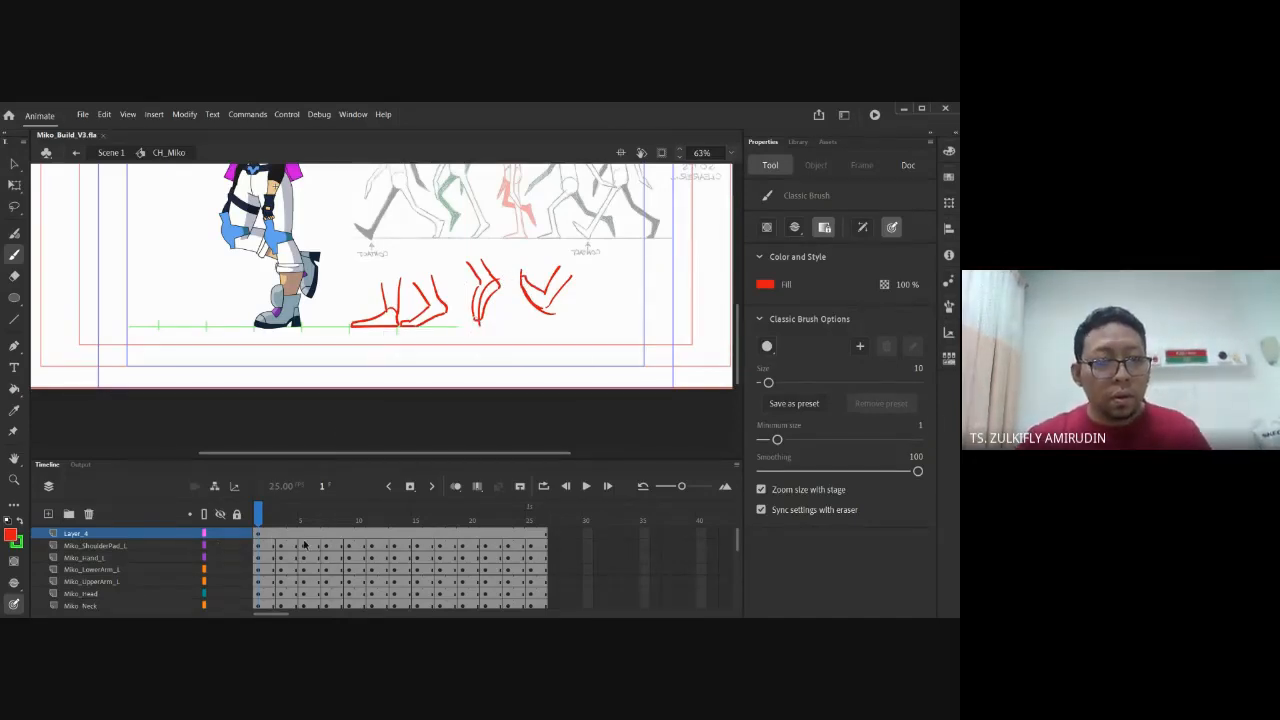
key("ctrl+minus")
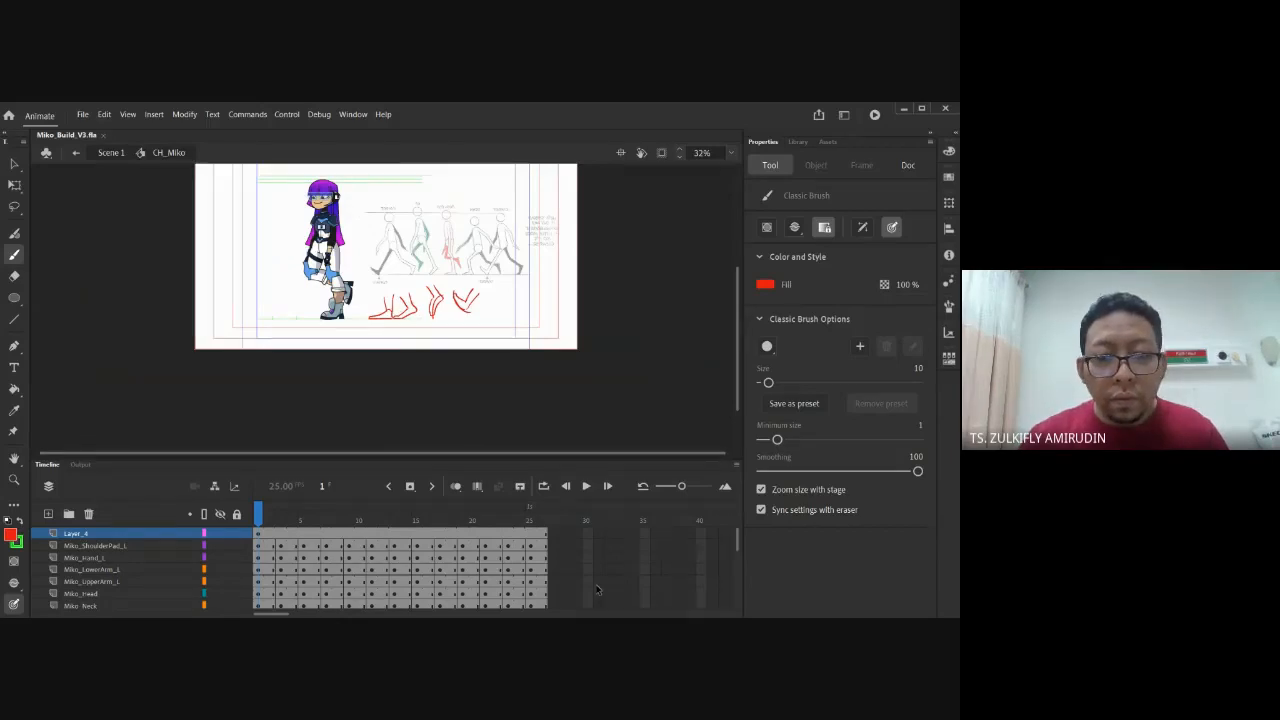
left_click(110, 152)
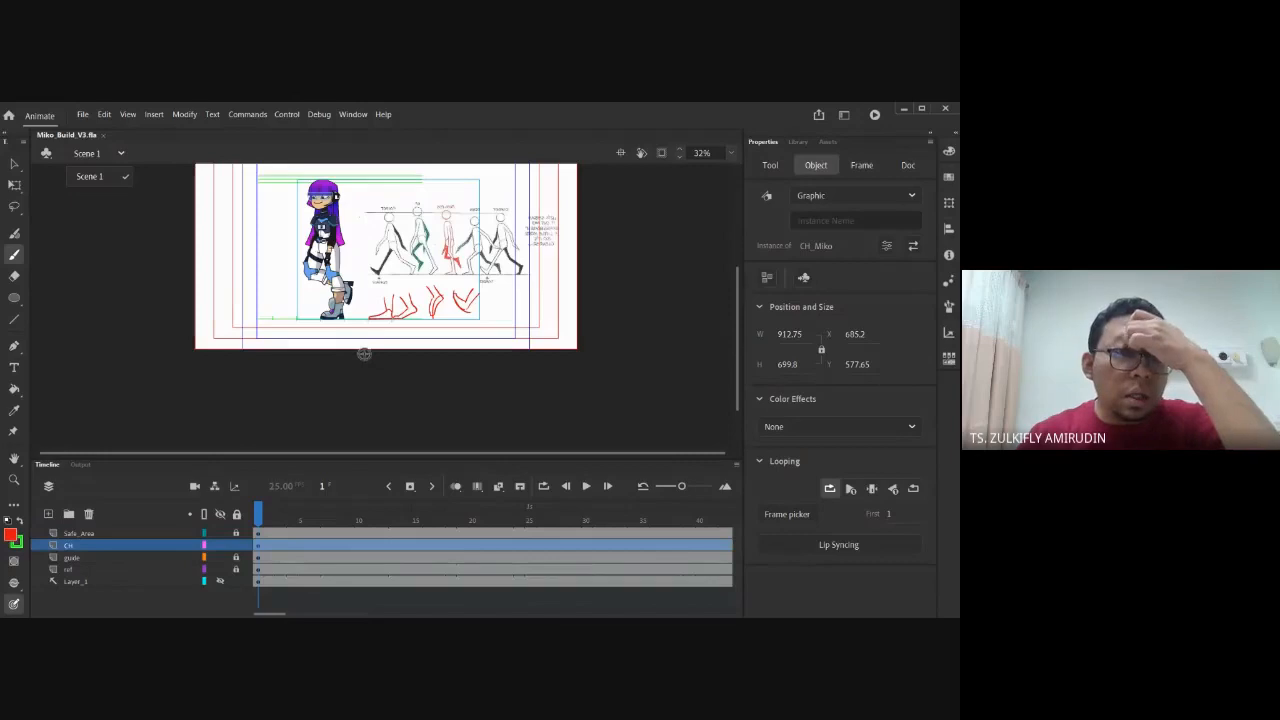
left_click(586, 487)
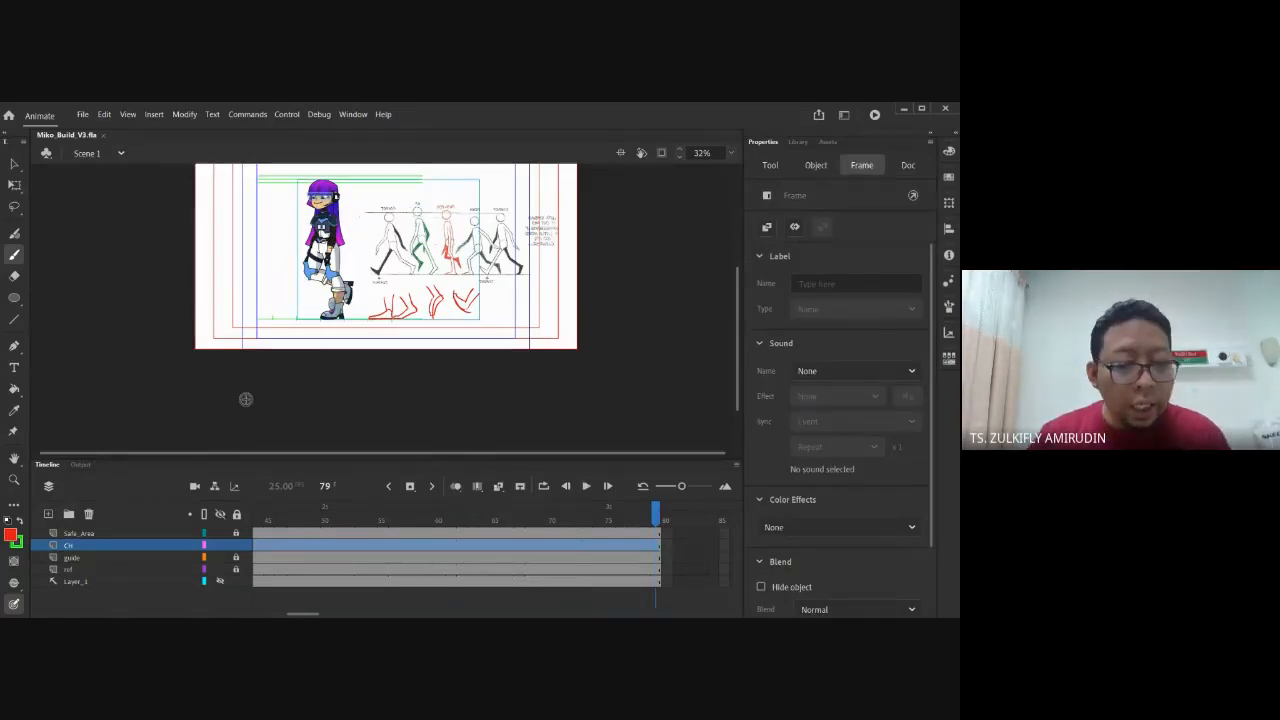
Reopen the CH_Miko symbol, play its walk cycle with looping on, and turn looping off again
key("v")
double_click(323, 273)
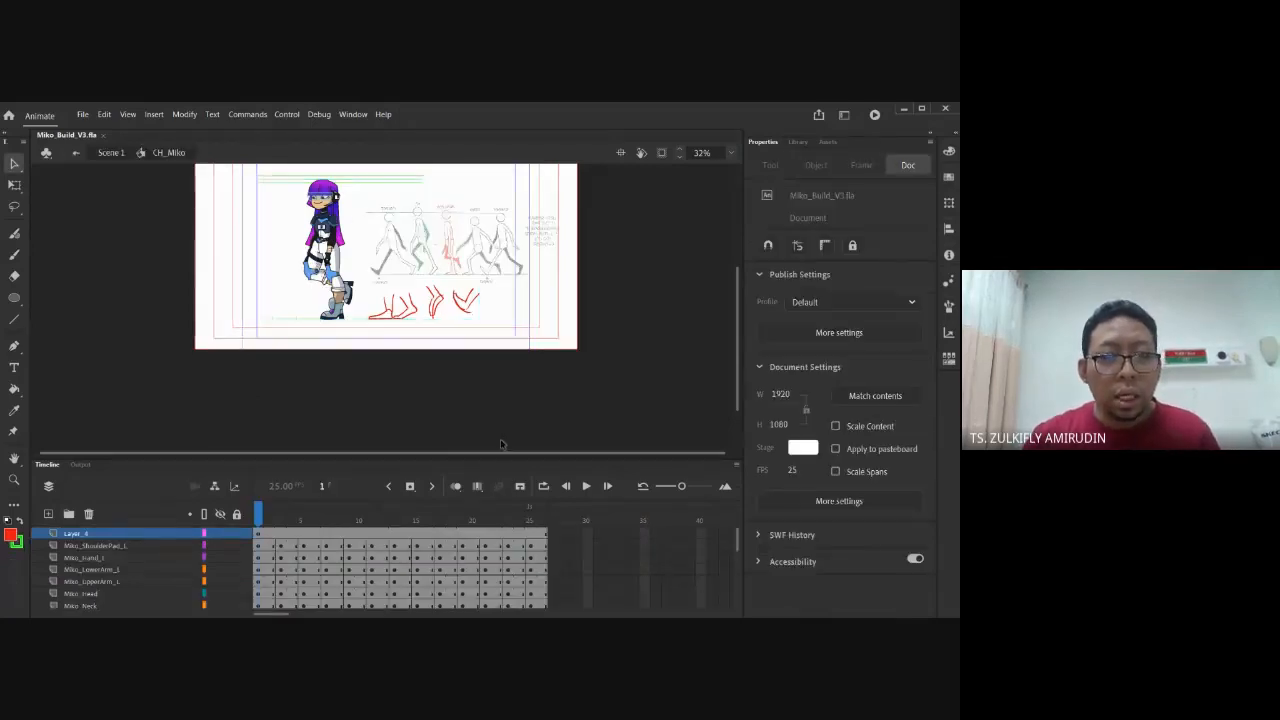
left_click(543, 487)
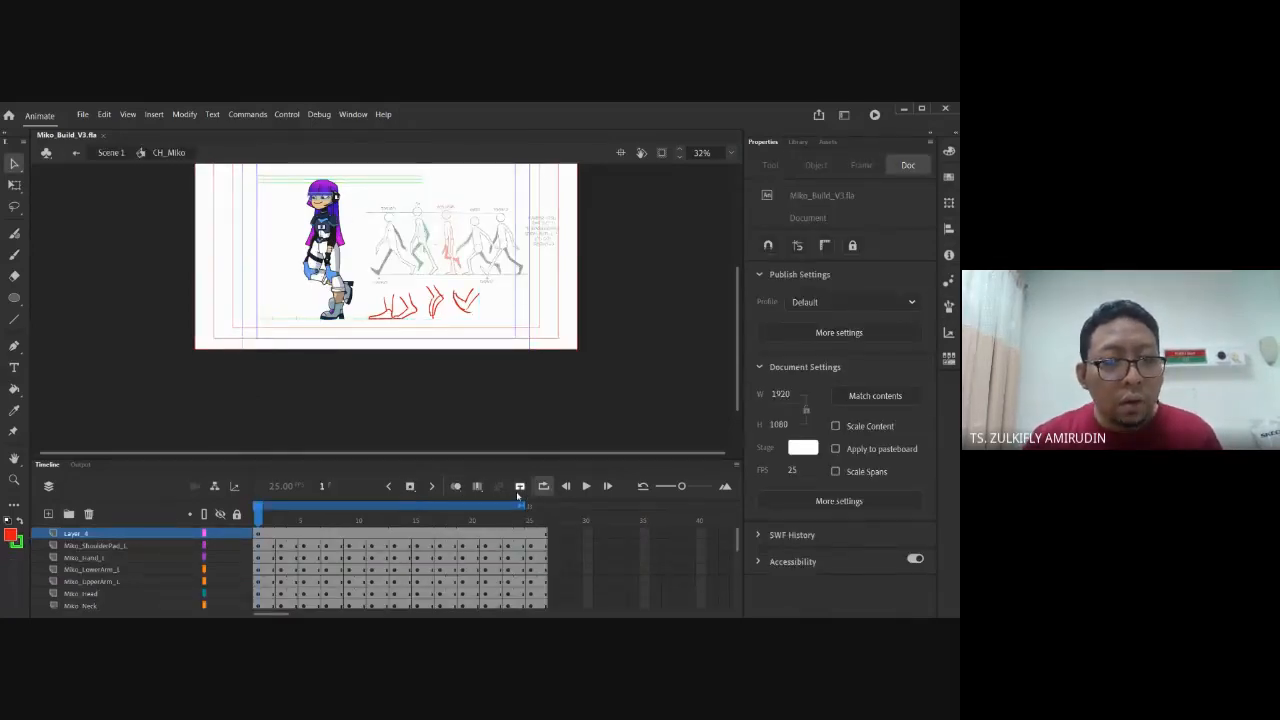
left_click(587, 487)
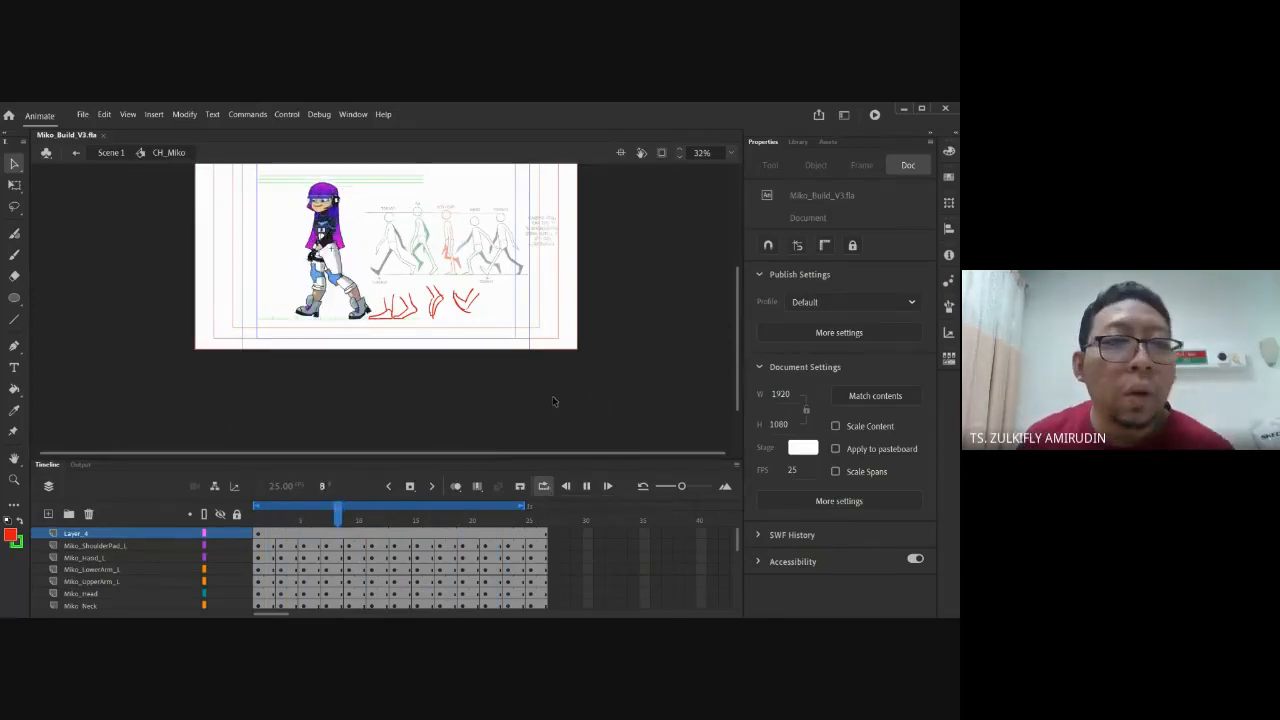
left_click(547, 488)
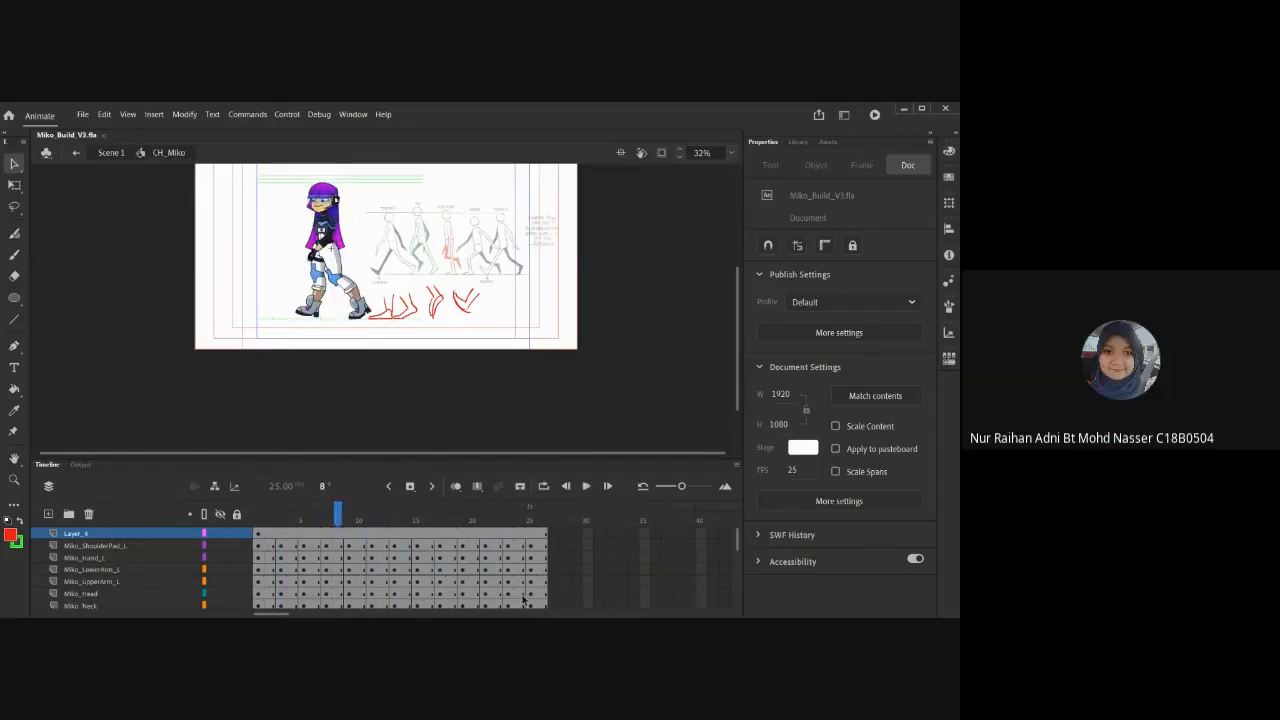